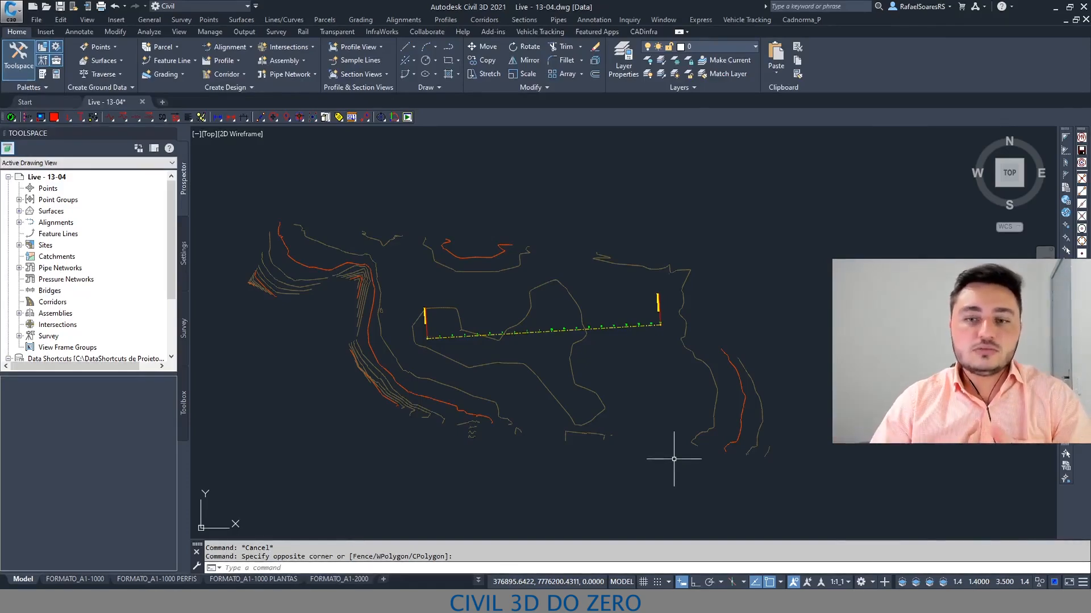
Examine the stationed alignment from its starting station, the surrounding contours and the neighbouring profile view.
middle_click_drag(615, 412, 551, 404)
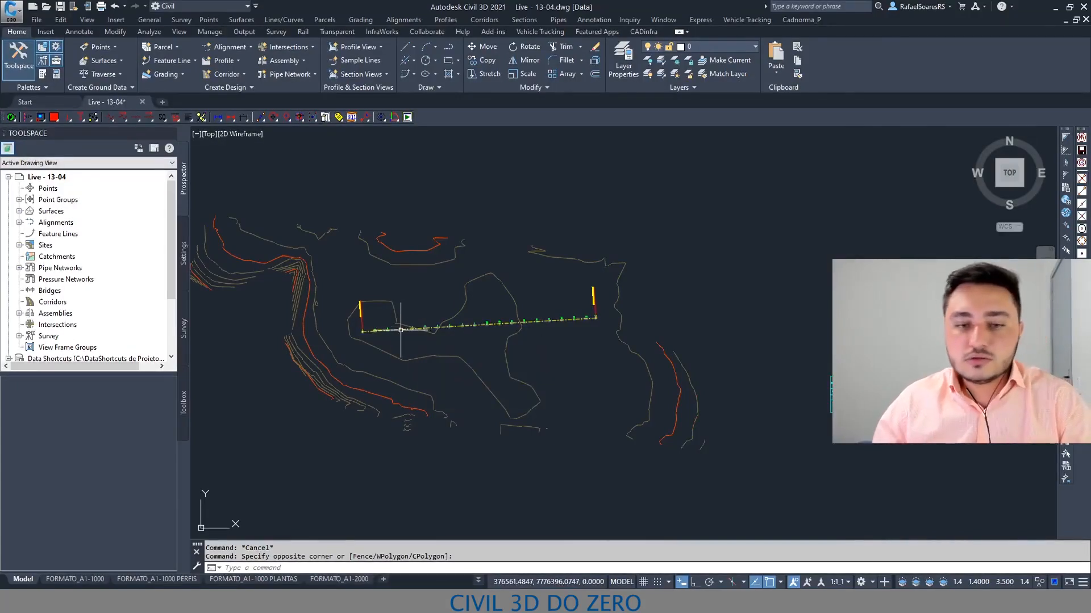
middle_click_drag(358, 406, 355, 428)
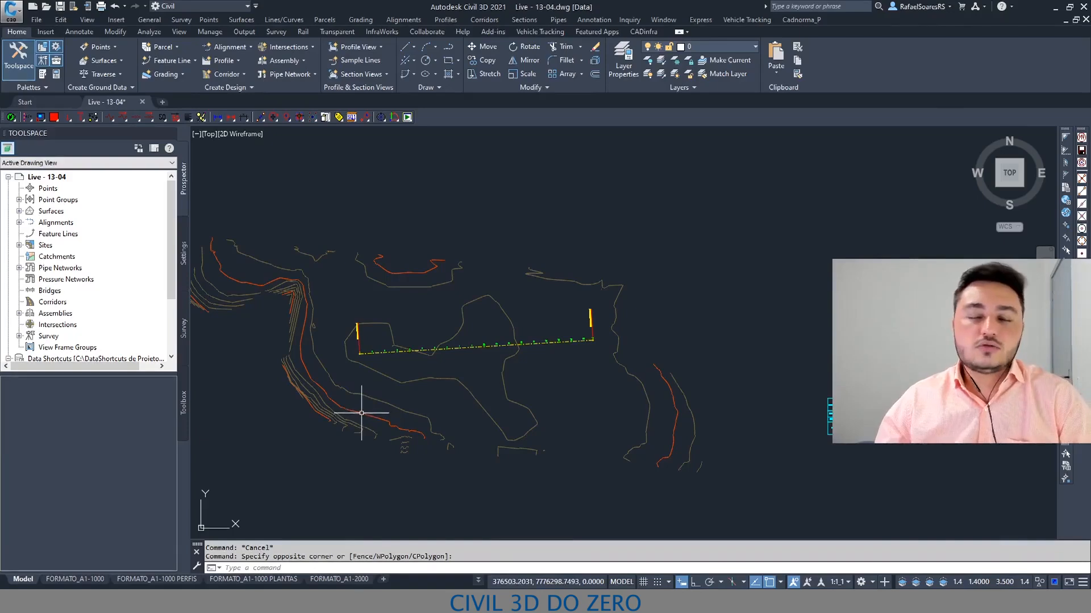
mouse_move(362, 412)
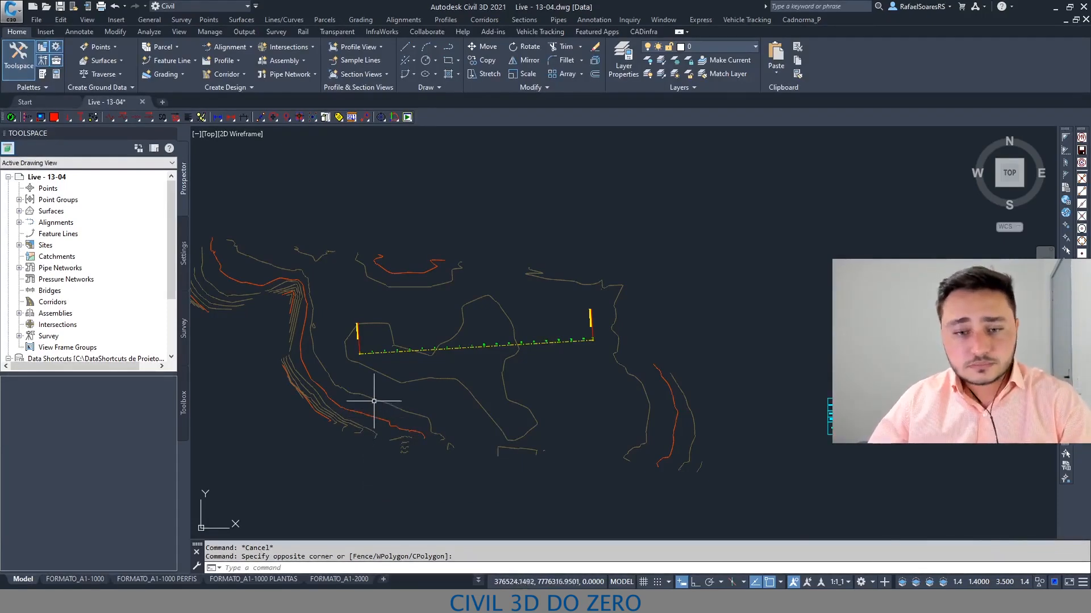
scroll(350, 392, "up", 5)
scroll(341, 395, "down", 2)
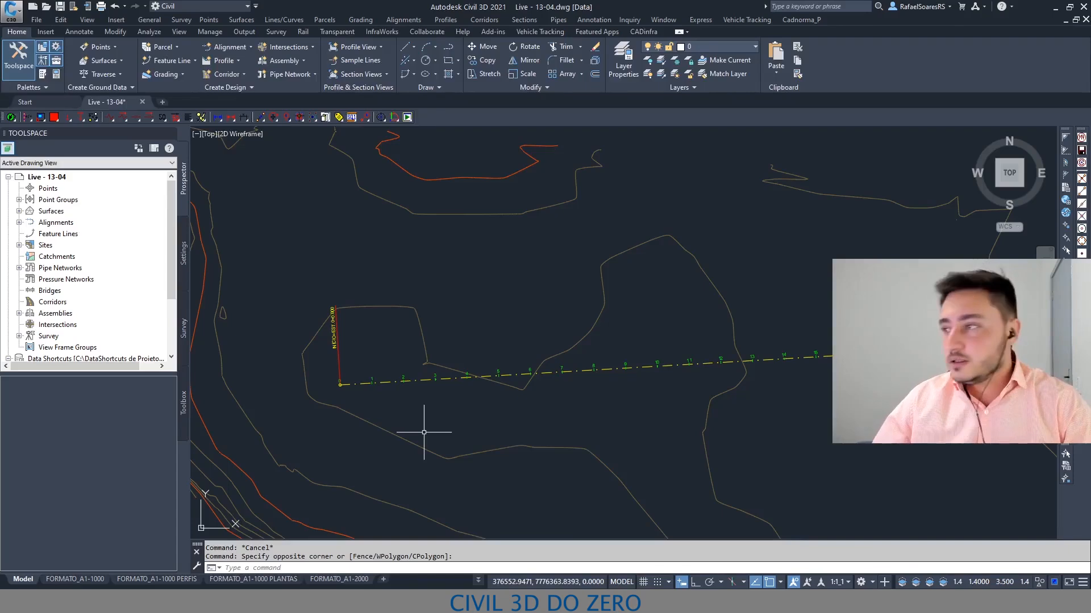
middle_click_drag(445, 437, 419, 433)
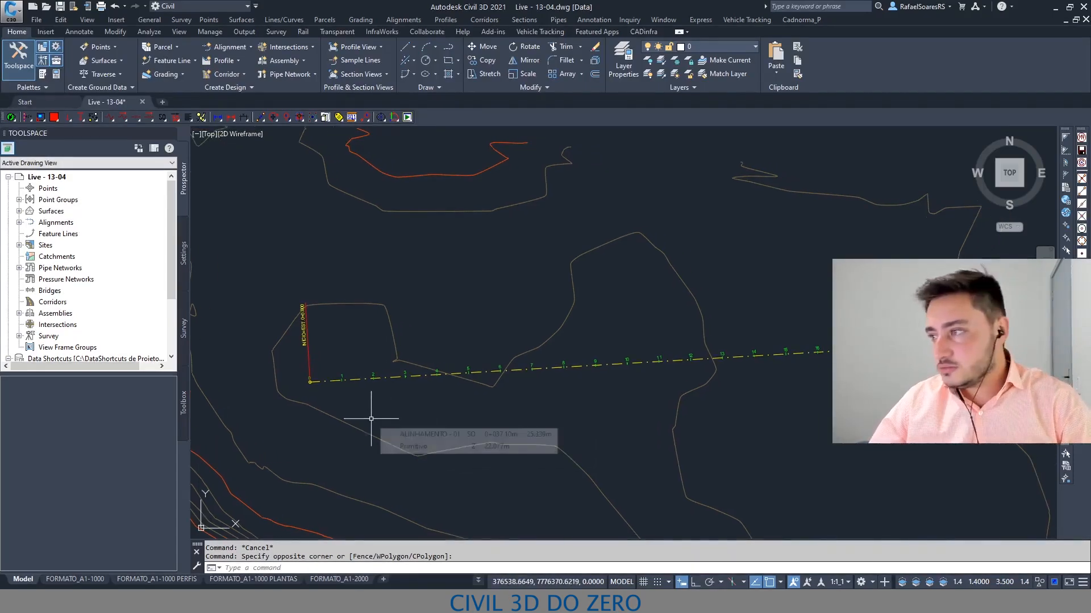
scroll(362, 392, "down", 4)
scroll(341, 392, "up", 6)
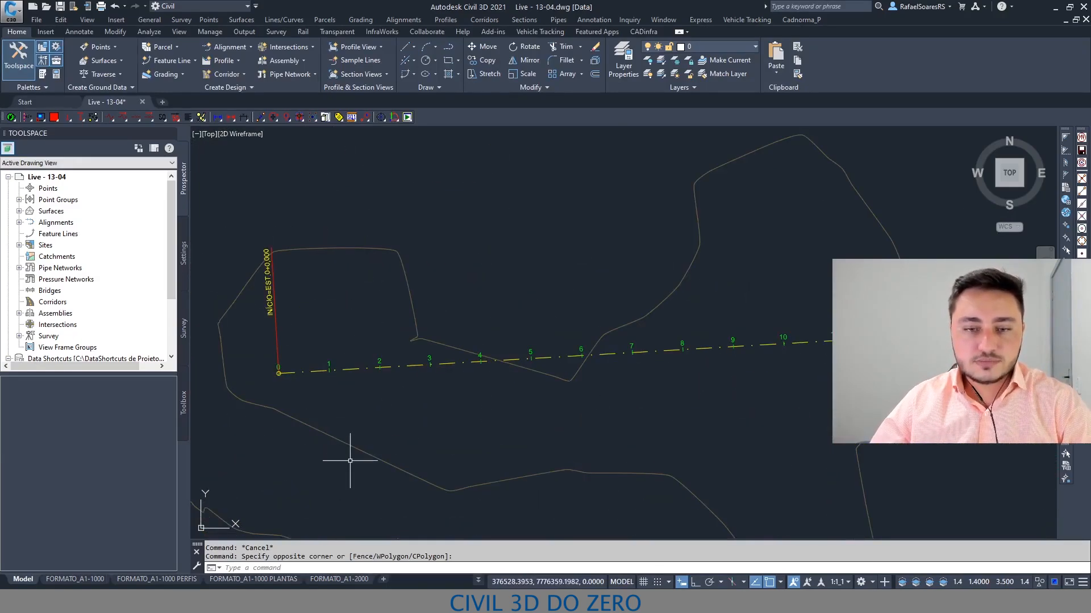
scroll(287, 398, "down", 2)
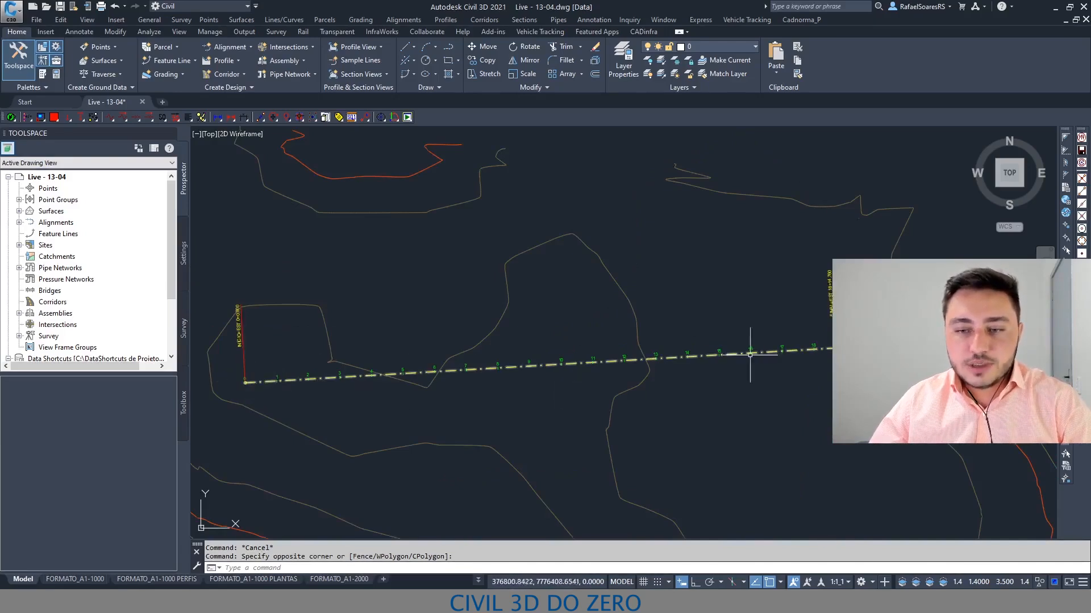
middle_click_drag(343, 445, 360, 441)
scroll(244, 370, "down", 4)
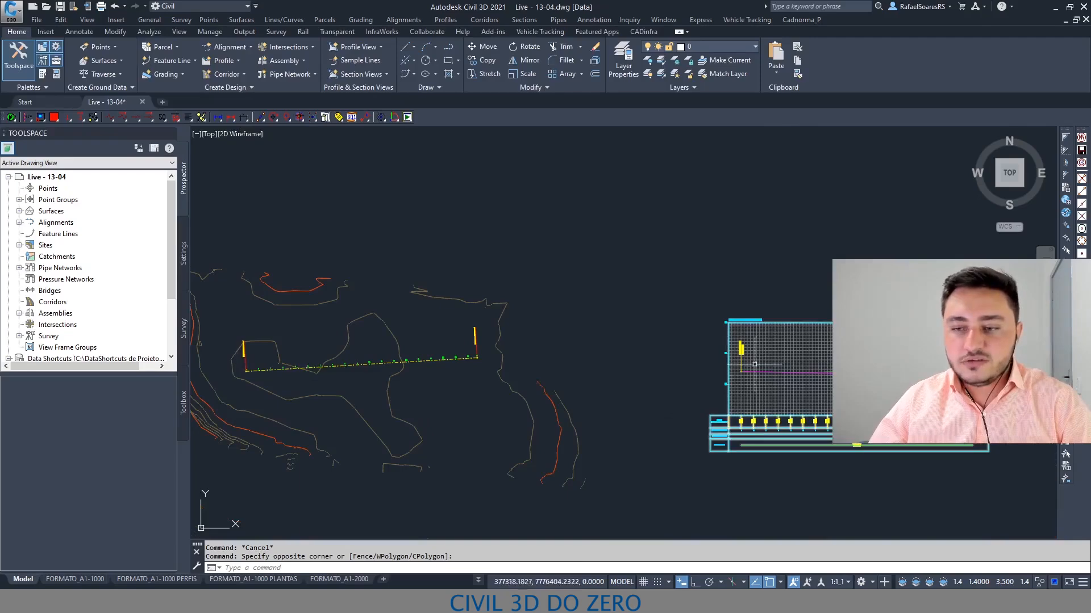
scroll(361, 377, "up", 6)
middle_click_drag(504, 377, 407, 417)
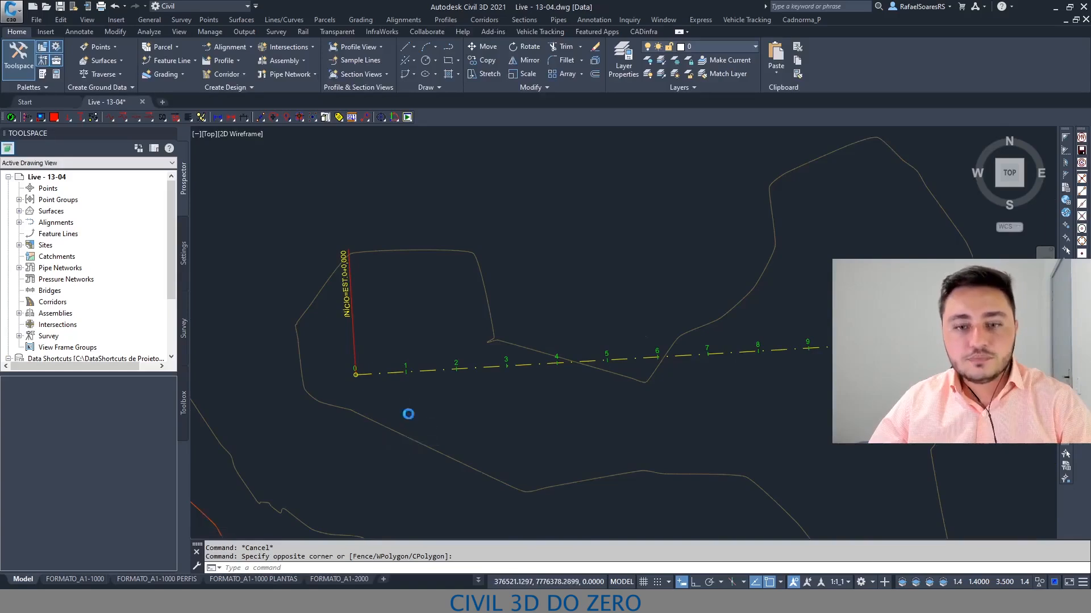
scroll(404, 412, "up", 2)
type("PL")
key("Return")
left_click(419, 432)
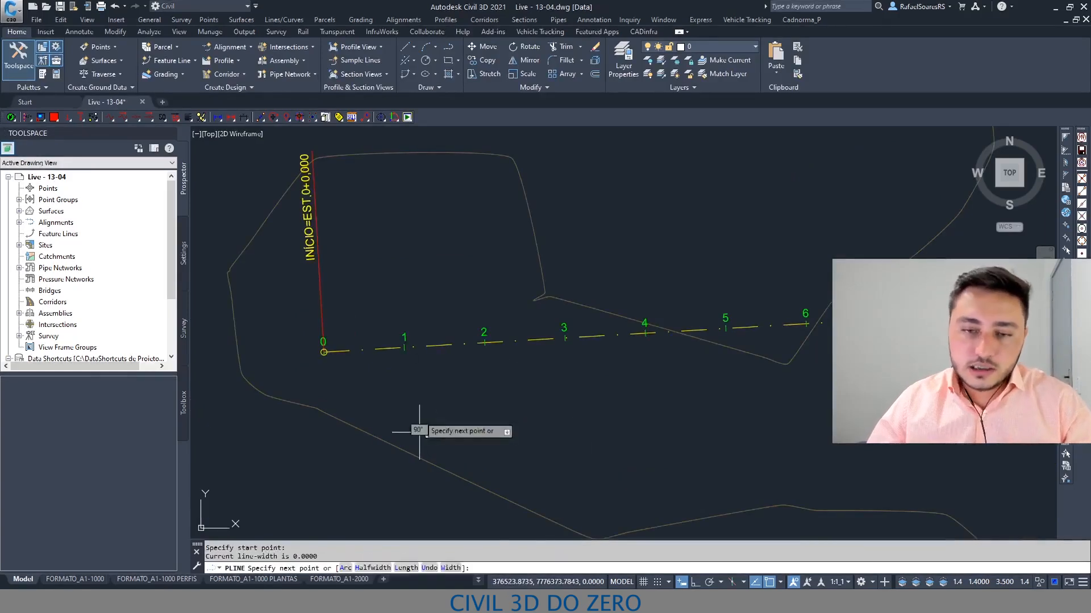
key("Escape")
Draw a right-angle mark as a polyline with an added corner vertex where the perpendicular line crosses the alignment near station 1.
scroll(415, 327, "up", 2)
key("Return")
left_click(417, 354)
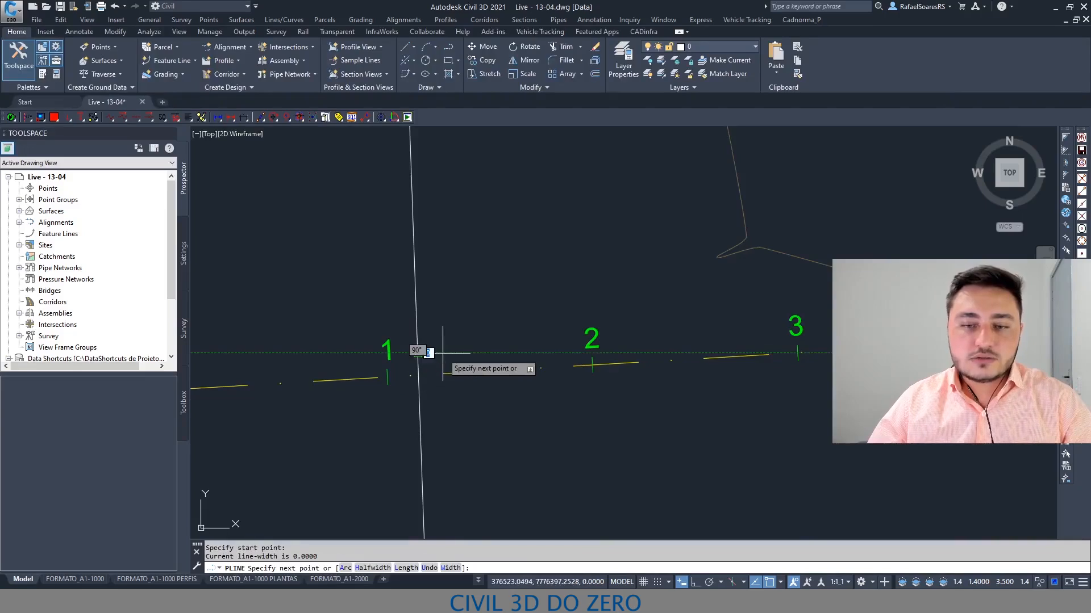
left_click(444, 370)
key("Escape")
left_click(432, 364)
mouse_move(431, 364)
left_click(447, 384)
key("Escape")
mouse_move(428, 362)
left_click(463, 397)
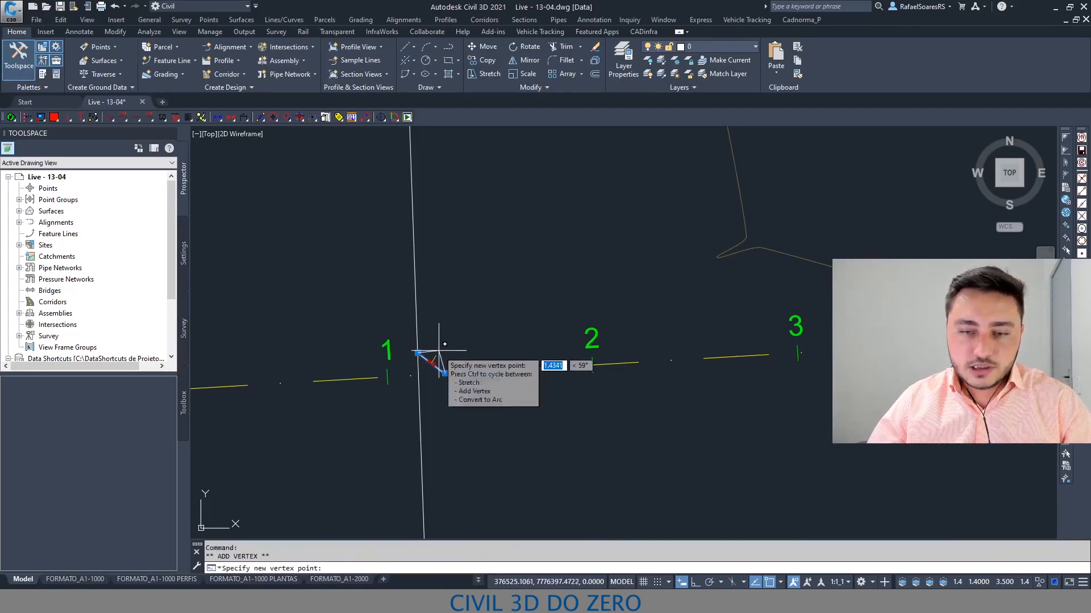
key("Escape")
Erase the perpendicular line and its right-angle mark near station 1.
scroll(402, 399, "down", 4)
scroll(403, 399, "up", 3)
scroll(473, 344, "down", 2)
left_click(477, 321)
scroll(489, 336, "up", 2)
scroll(465, 341, "up", 2)
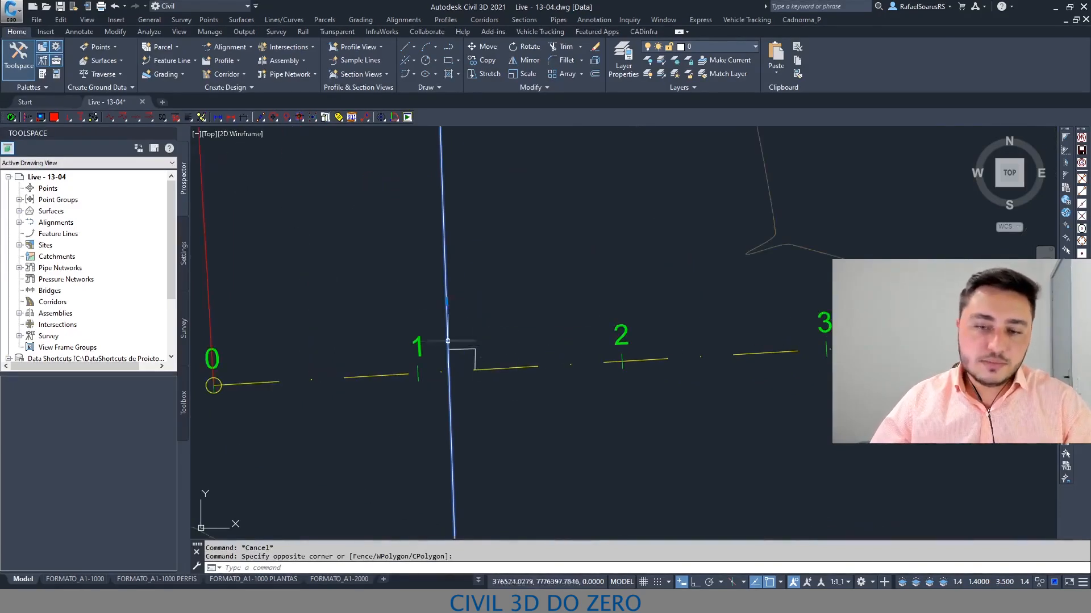
left_click(511, 404)
type("E")
key("Return")
scroll(437, 351, "down", 2)
scroll(435, 357, "down", 2)
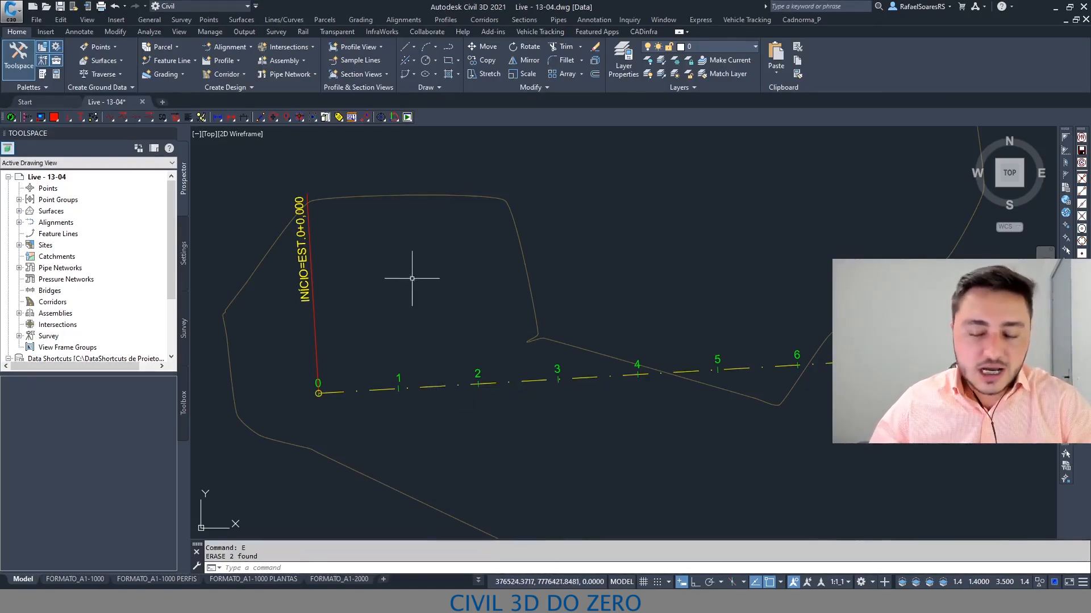
scroll(417, 281, "down", 2)
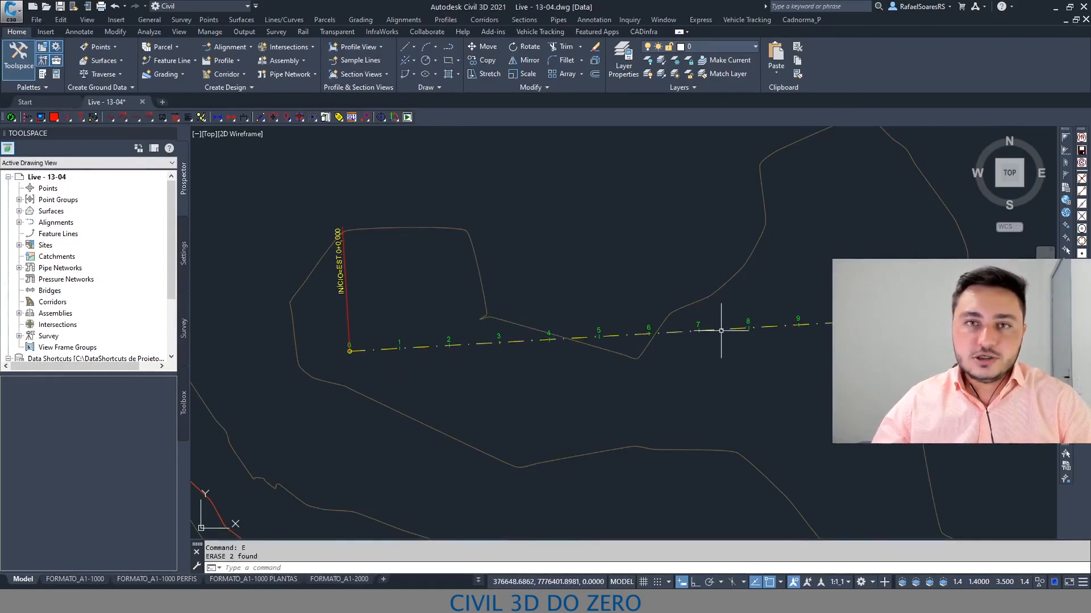
middle_click_drag(641, 425, 610, 434)
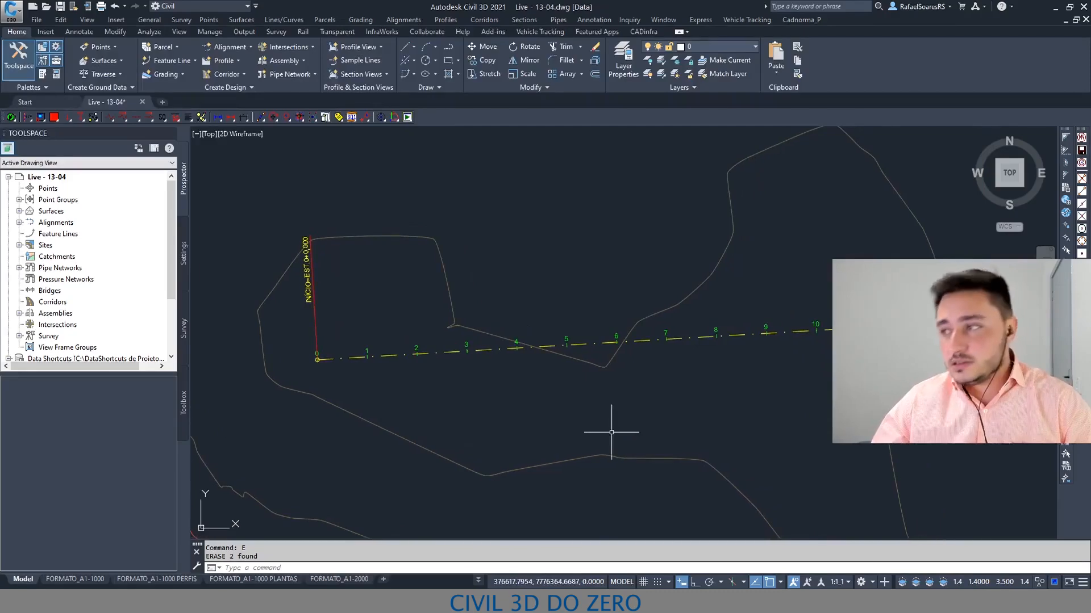
scroll(615, 419, "down", 2)
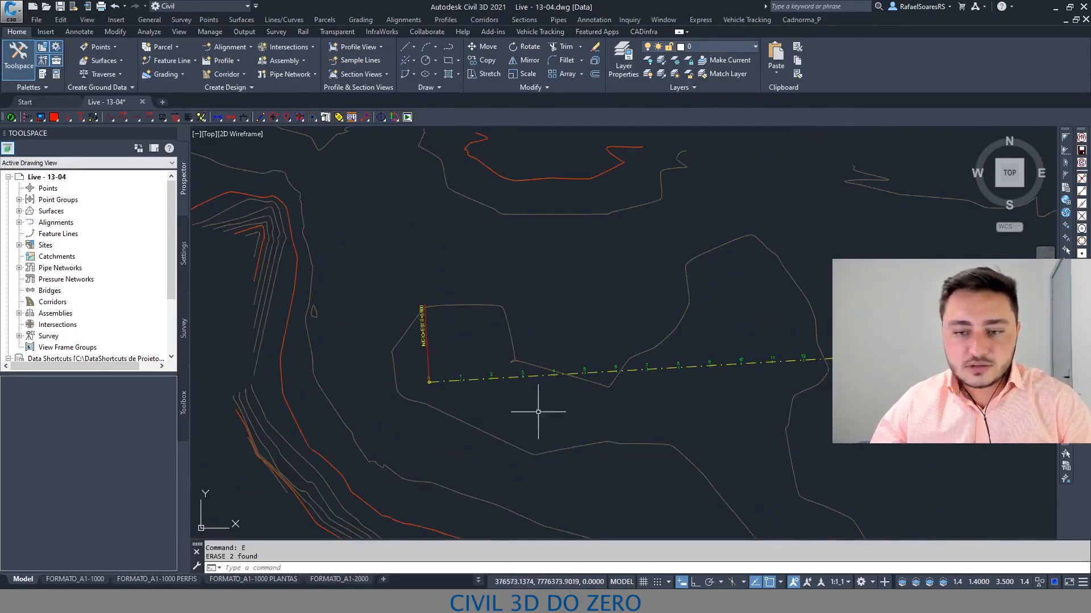
scroll(339, 297, "down", 3)
scroll(601, 385, "down", 2)
mouse_move(602, 386)
middle_mouse_down()
mouse_move(512, 384)
mouse_move(346, 268)
middle_mouse_up()
middle_click_drag(623, 479, 547, 312)
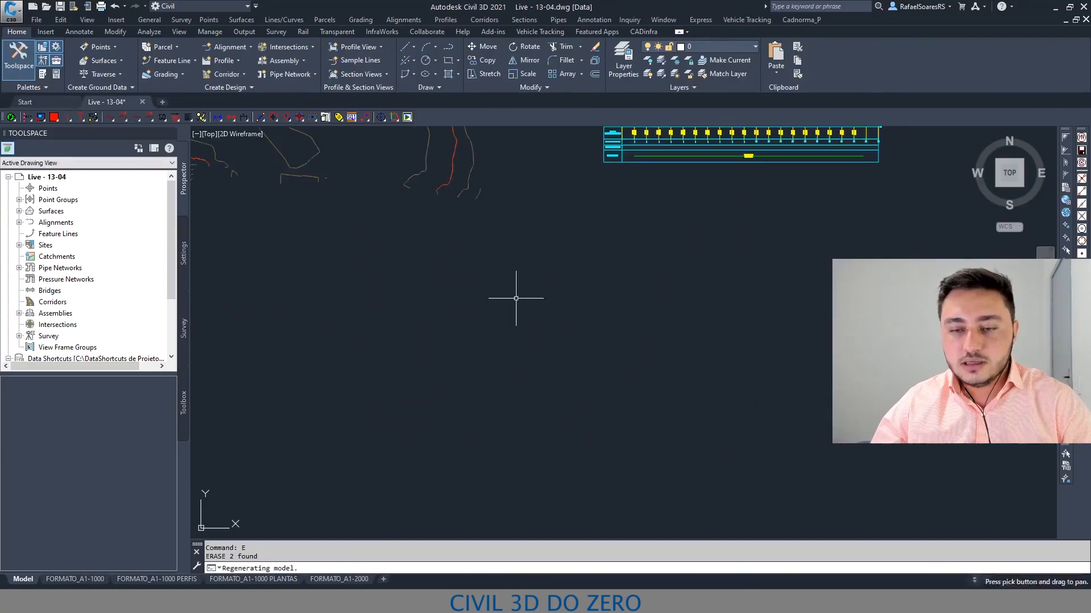
scroll(444, 323, "up", 5)
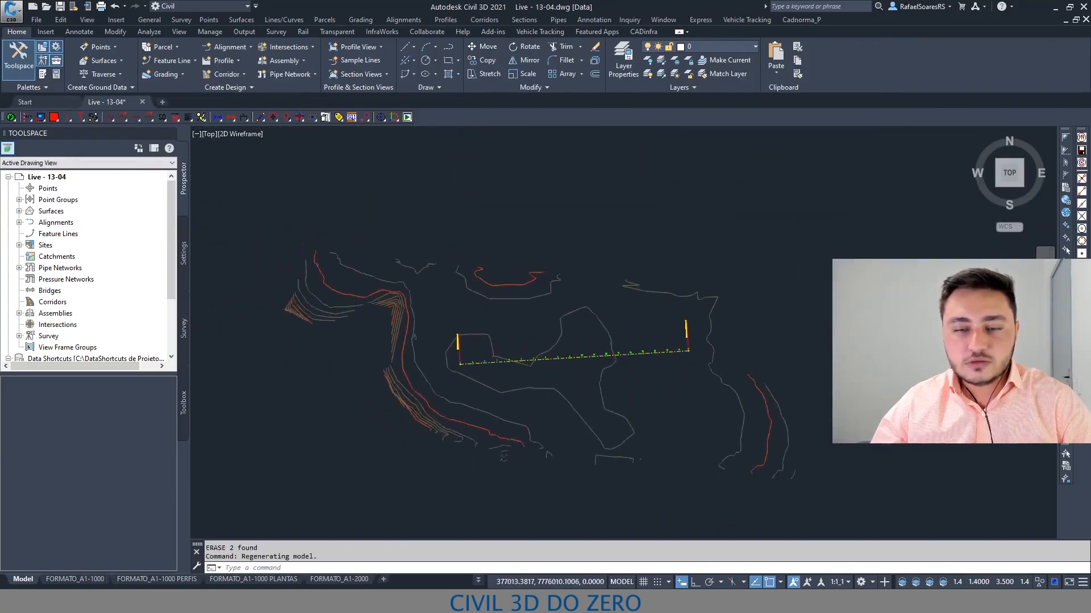
scroll(421, 350, "up", 1)
scroll(421, 350, "up", 1)
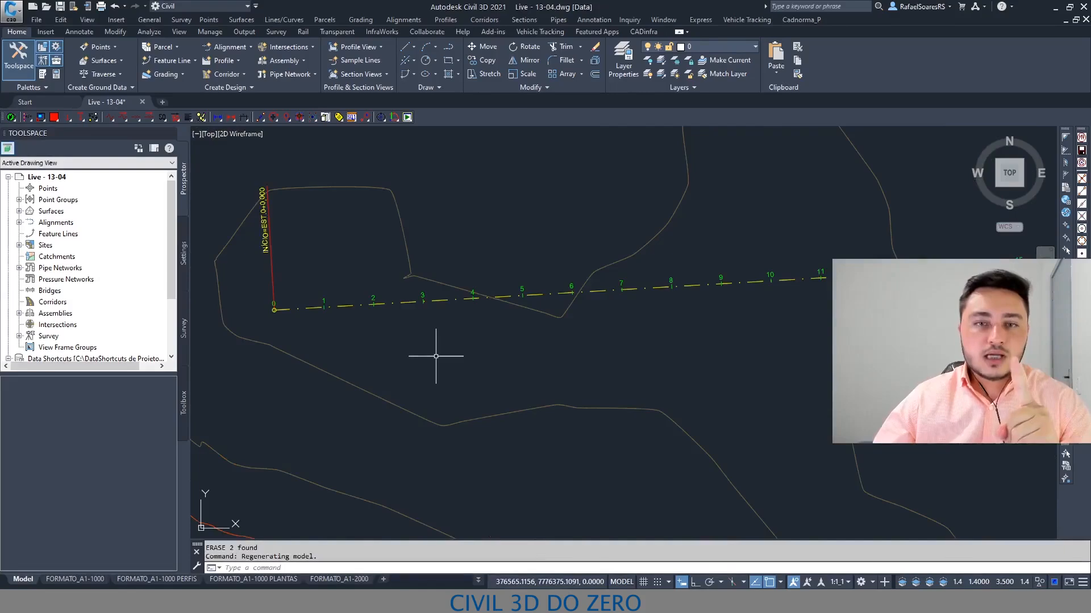
mouse_move(436, 356)
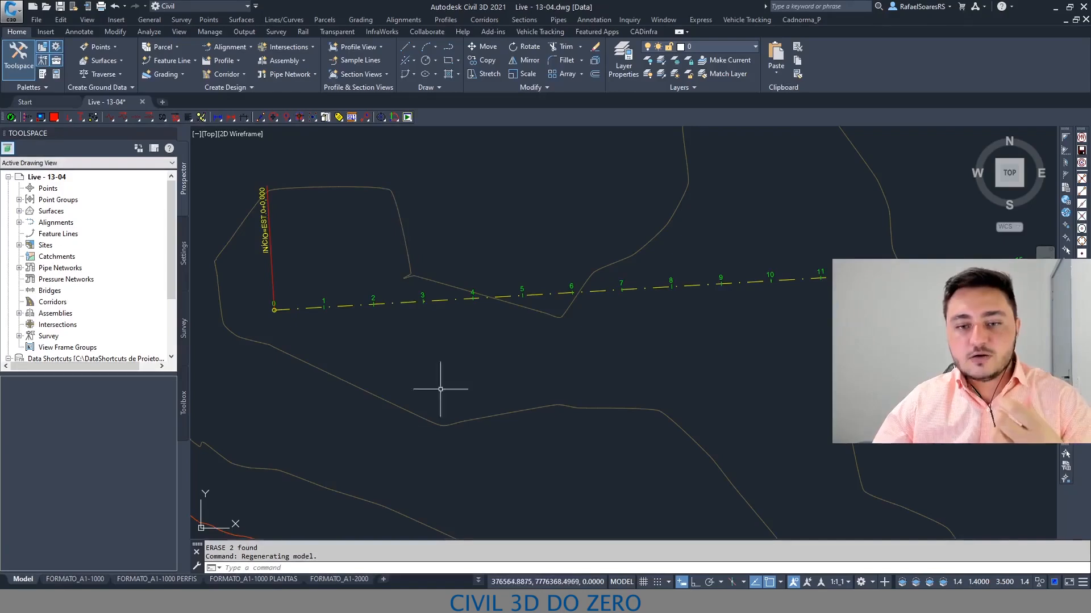
mouse_move(449, 449)
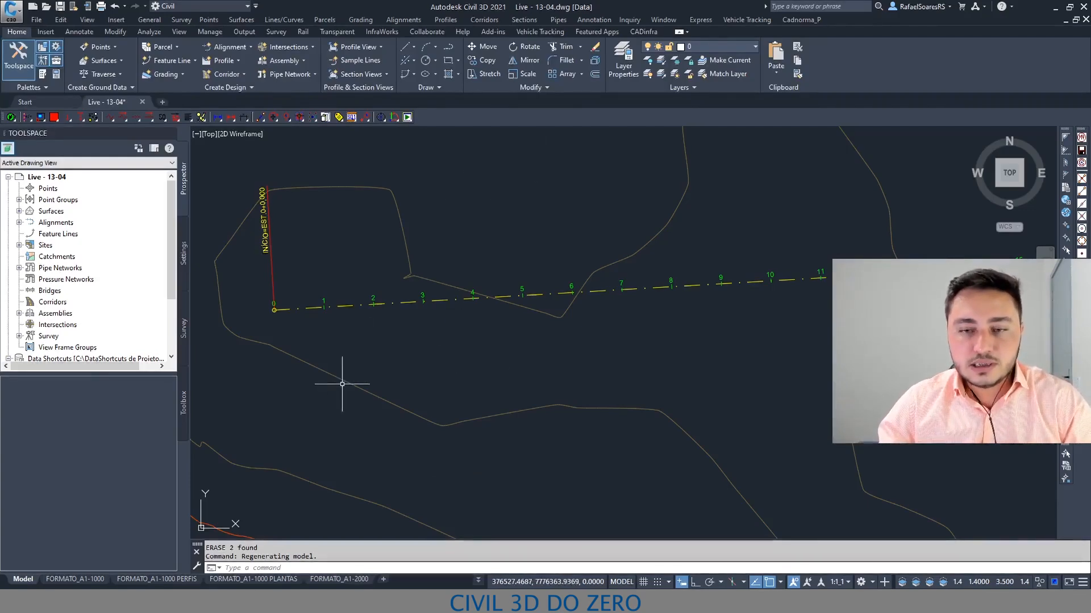
mouse_move(349, 373)
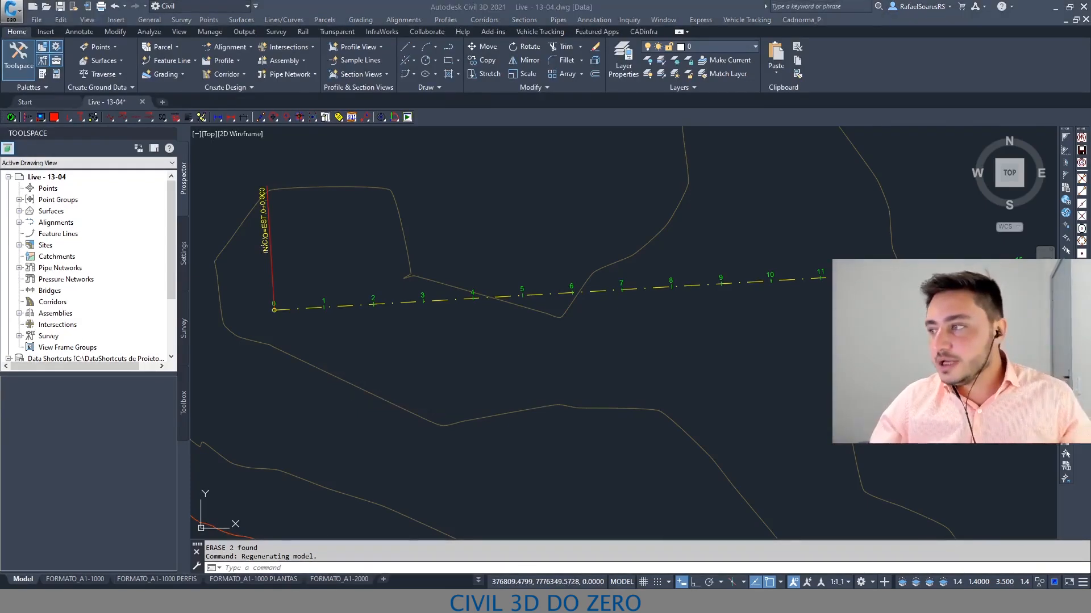
left_click(517, 340)
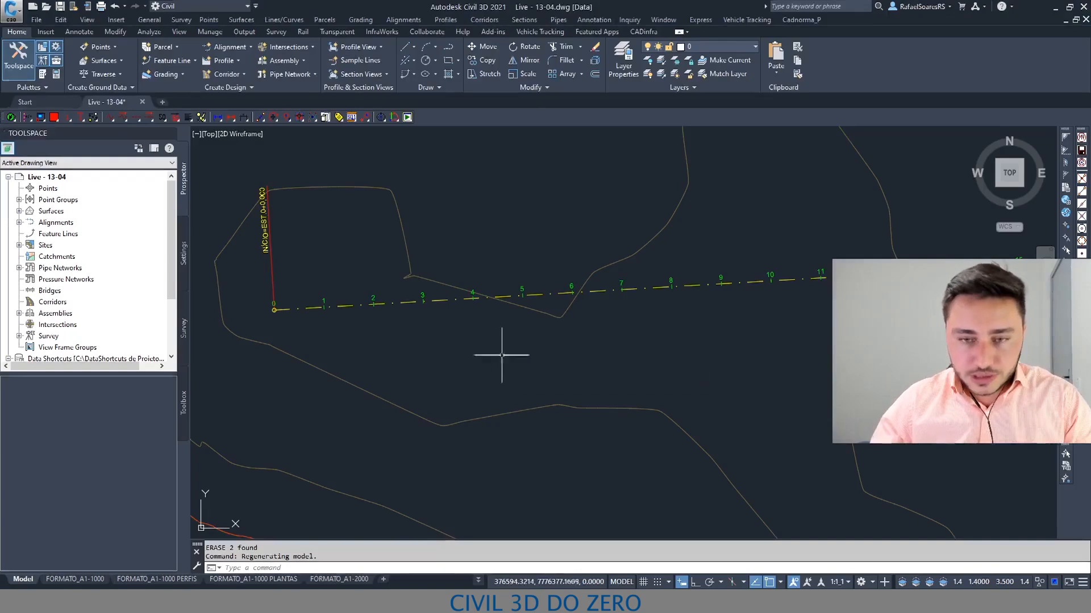
middle_click_drag(395, 344, 404, 353)
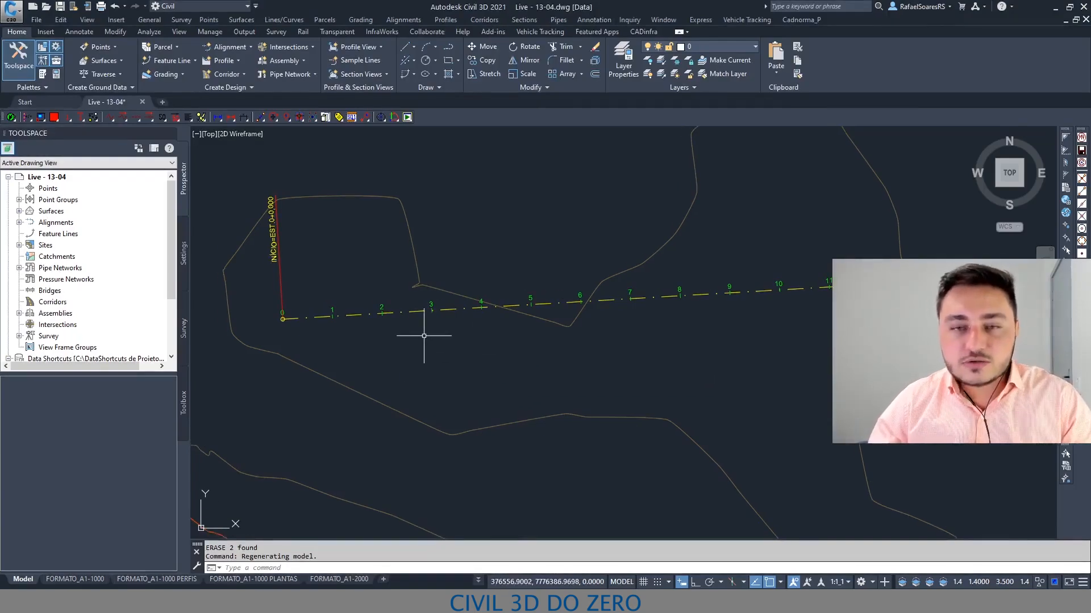
left_click(511, 195)
left_click(512, 193)
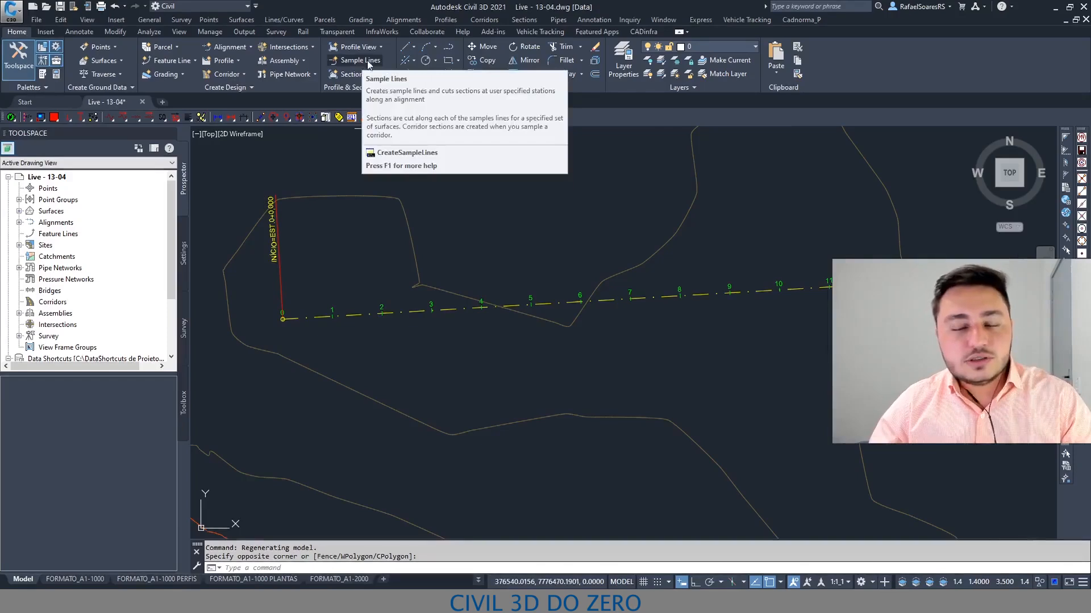
Start creating sample lines for the alignment ALINHAMENTO - 01, opening the sample line group settings.
left_click(521, 19)
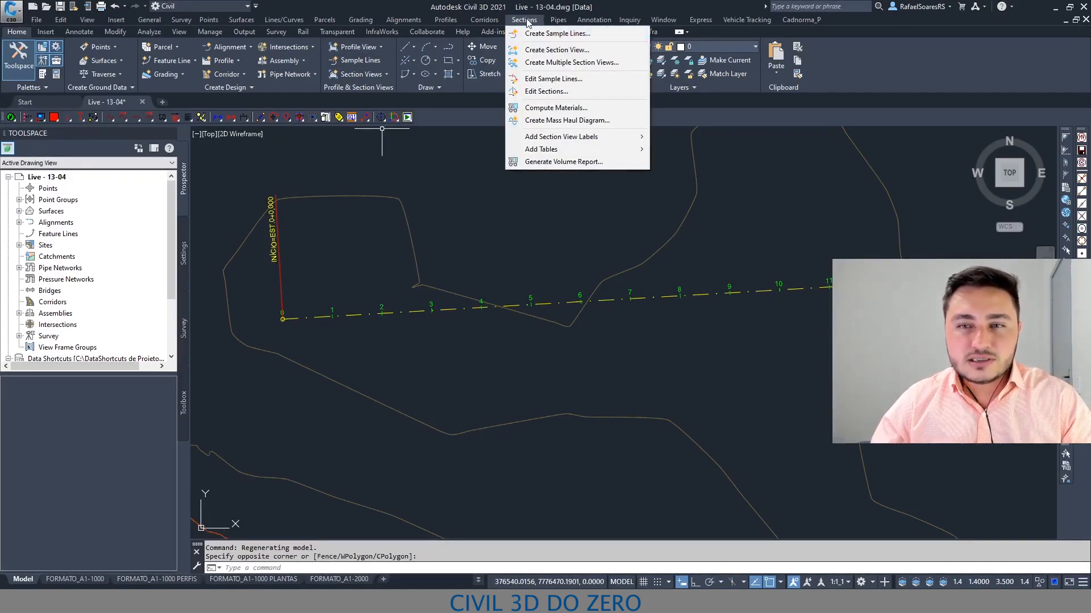
left_click(525, 20)
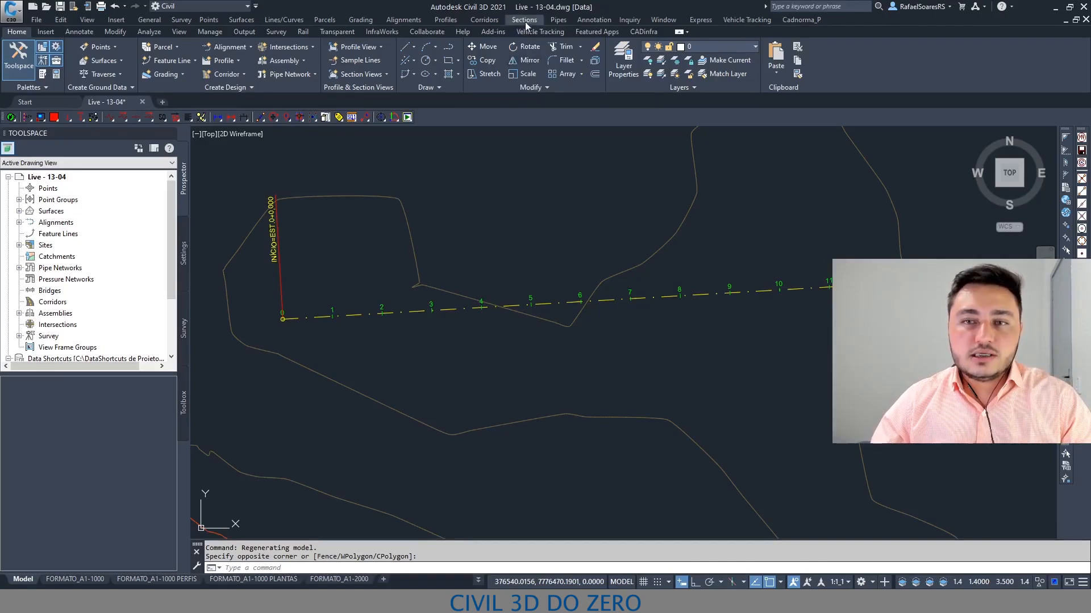
left_click(525, 21)
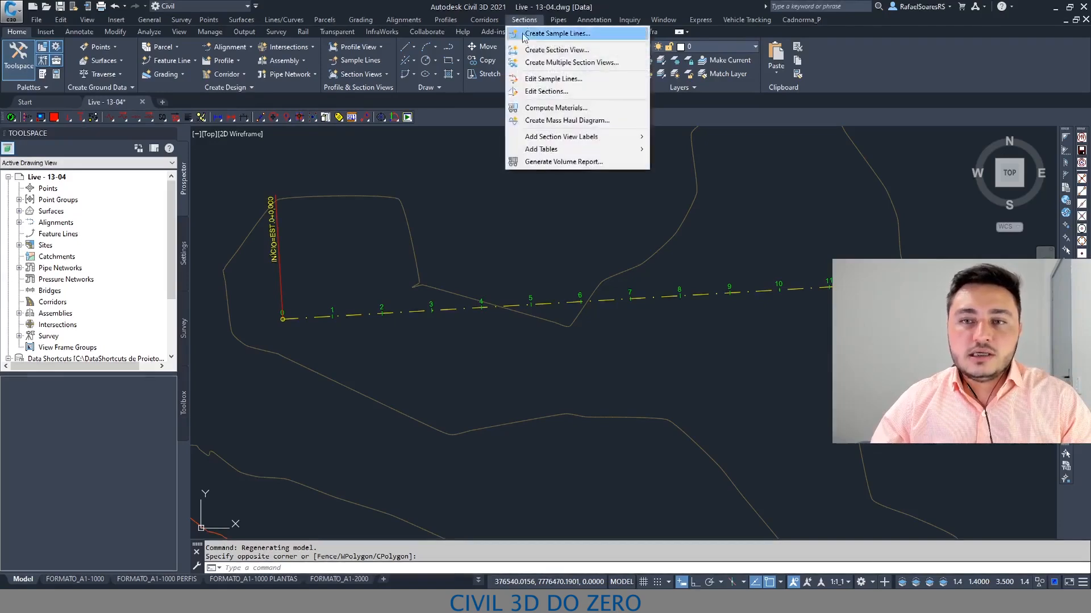
left_click(558, 34)
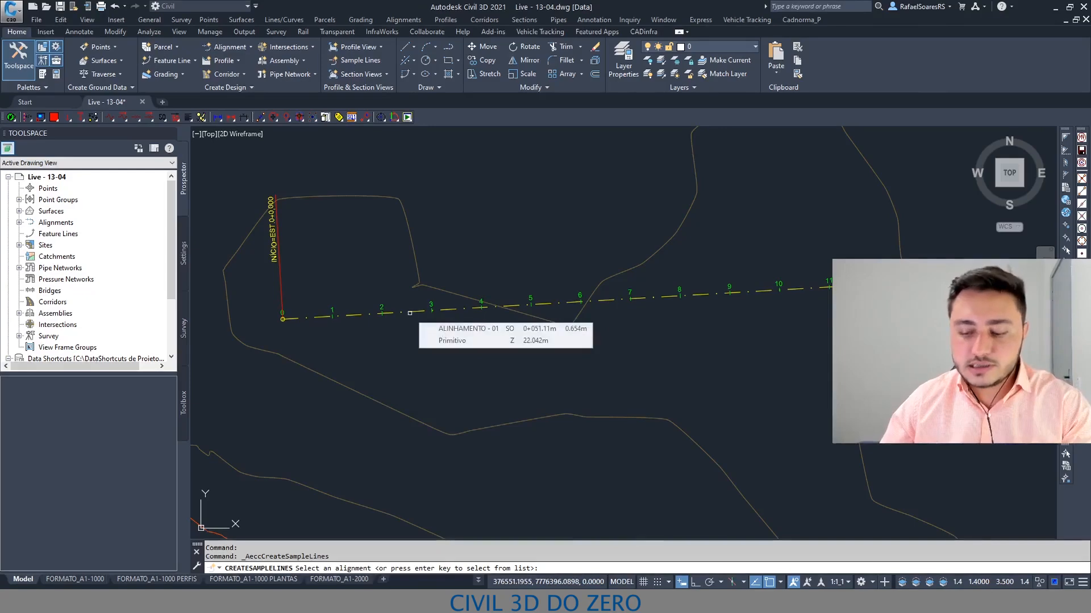
key("Return")
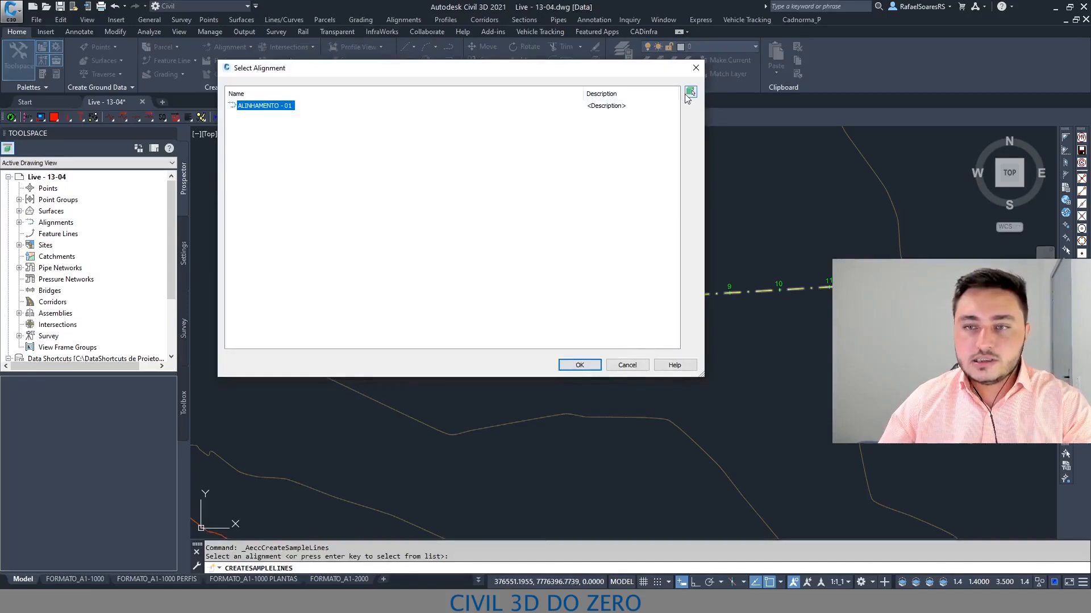
left_click(691, 95)
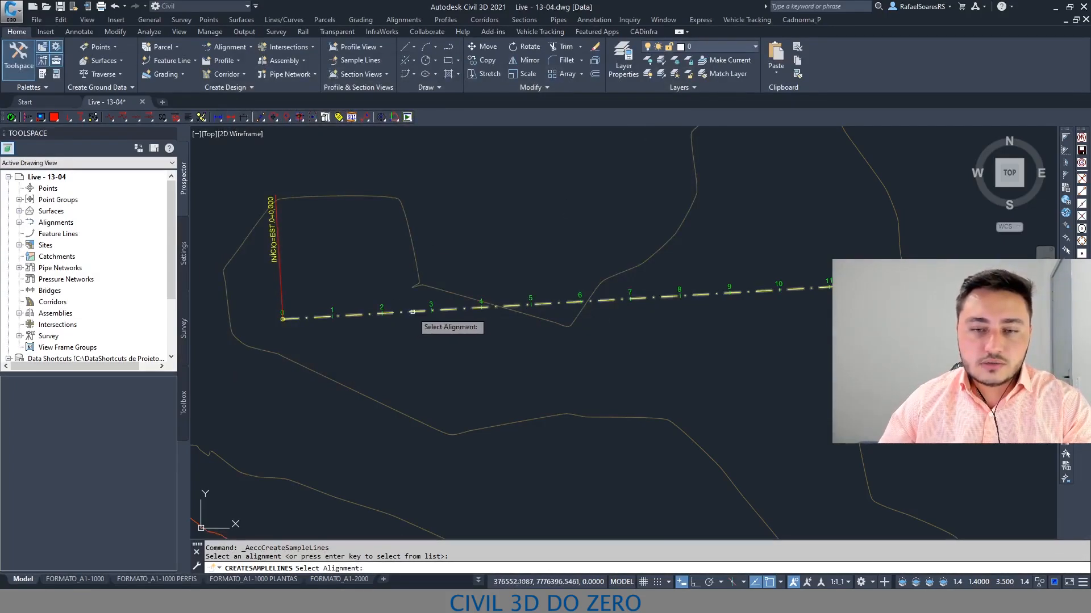
key("Return")
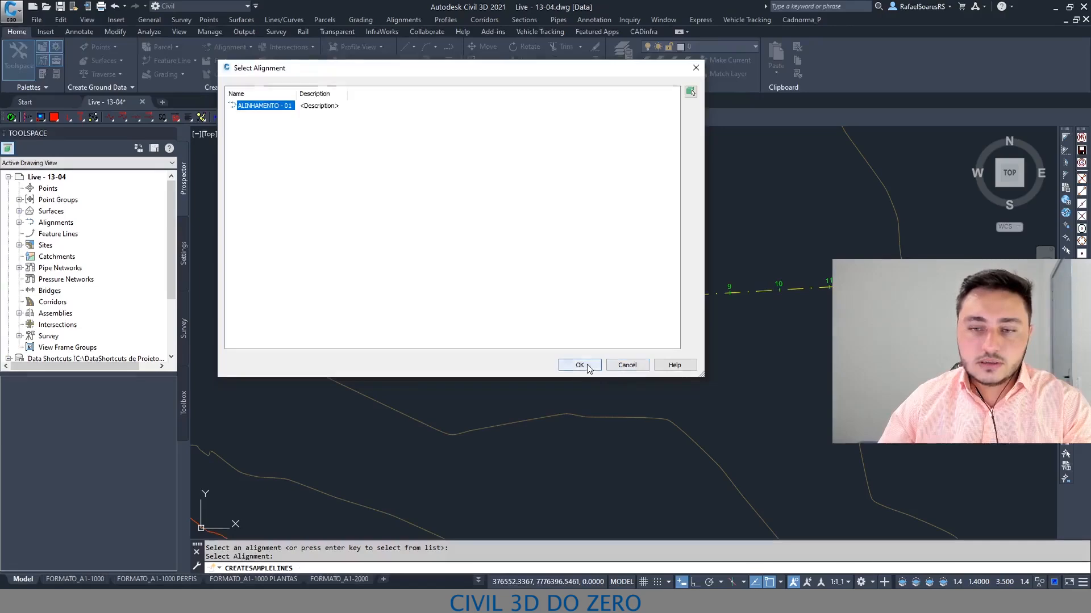
left_click(579, 365)
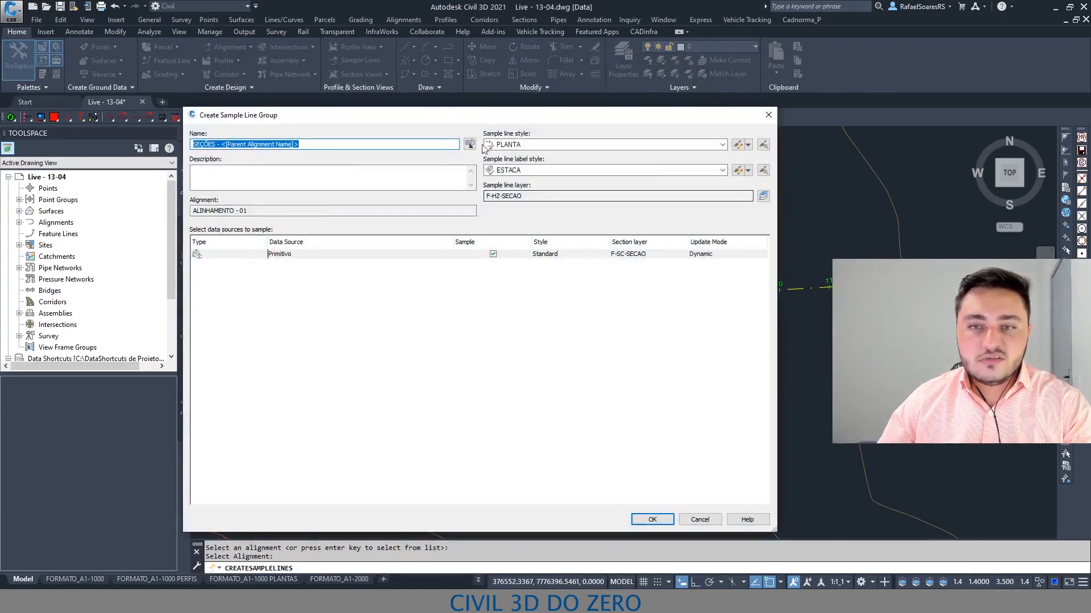
left_click_drag(482, 117, 456, 263)
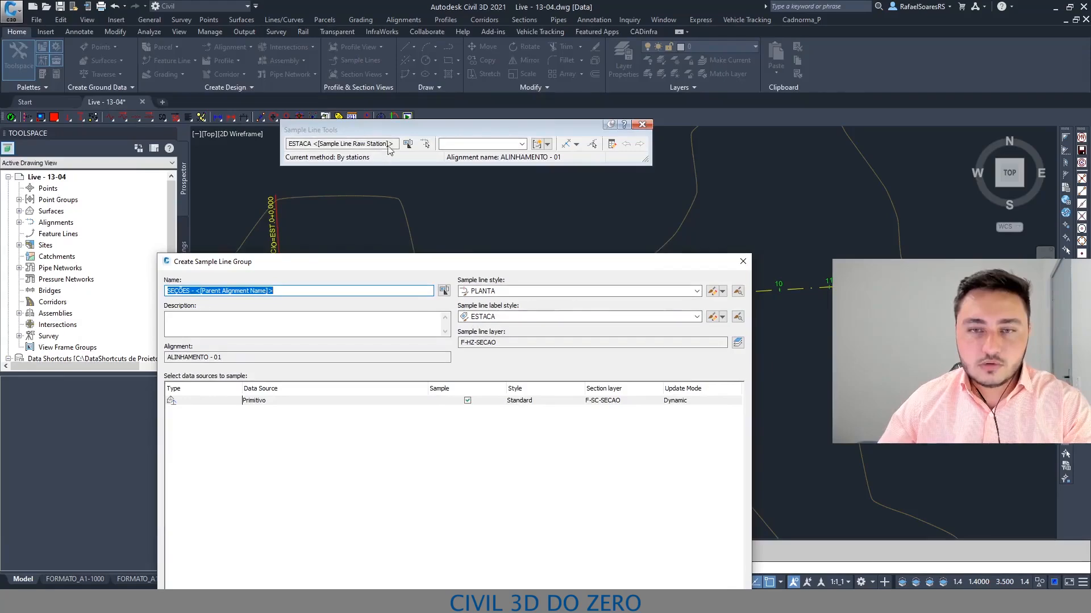
Review the sample line group's name template, alignment, sample line layer and Primitivo data source.
left_click_drag(468, 260, 485, 94)
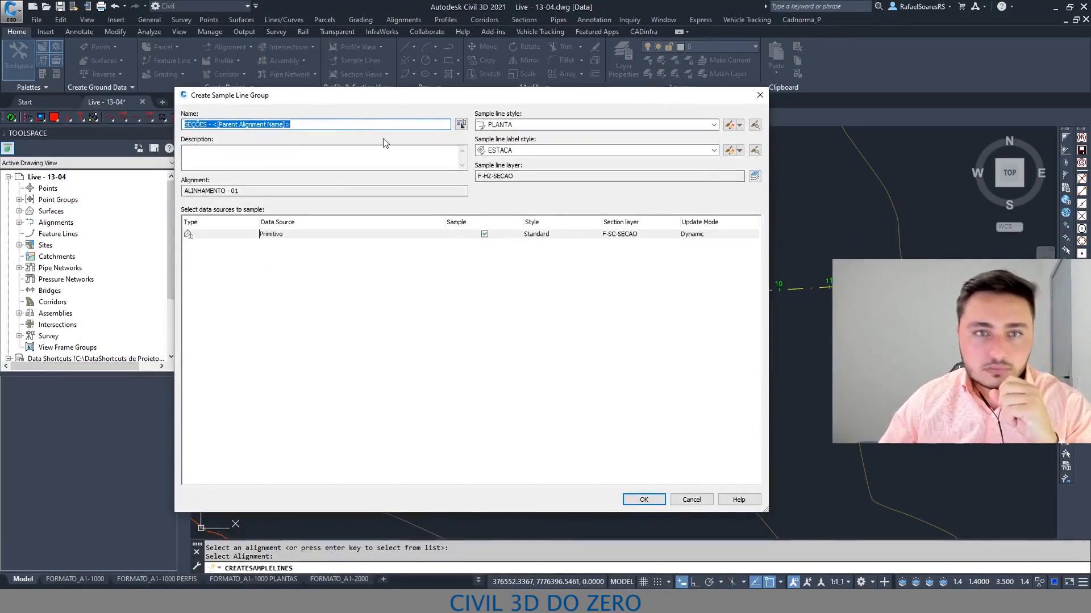
left_click_drag(473, 94, 466, 49)
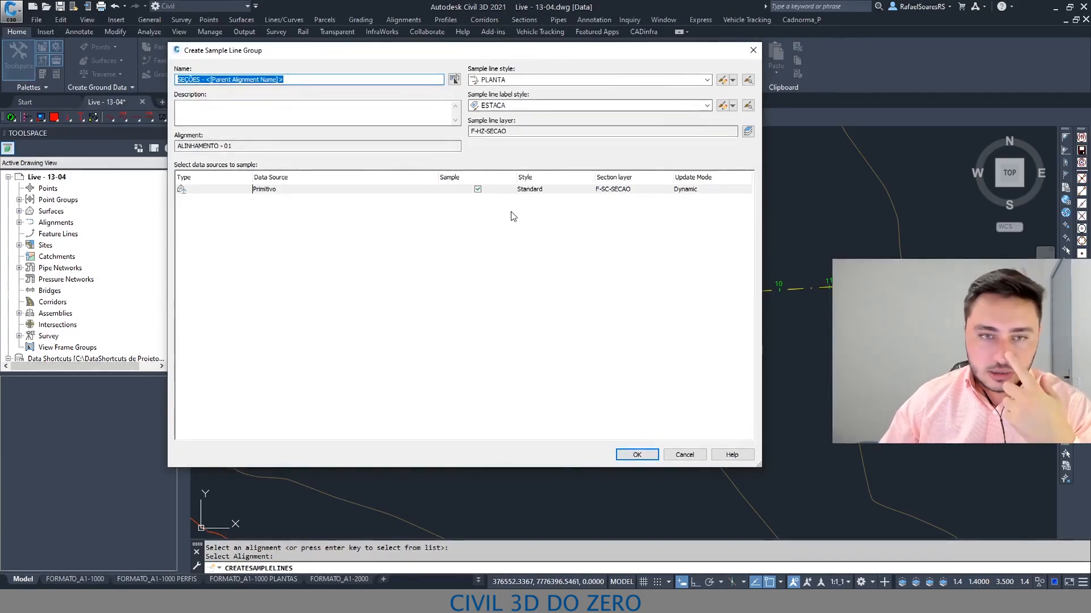
left_click_drag(559, 49, 600, 76)
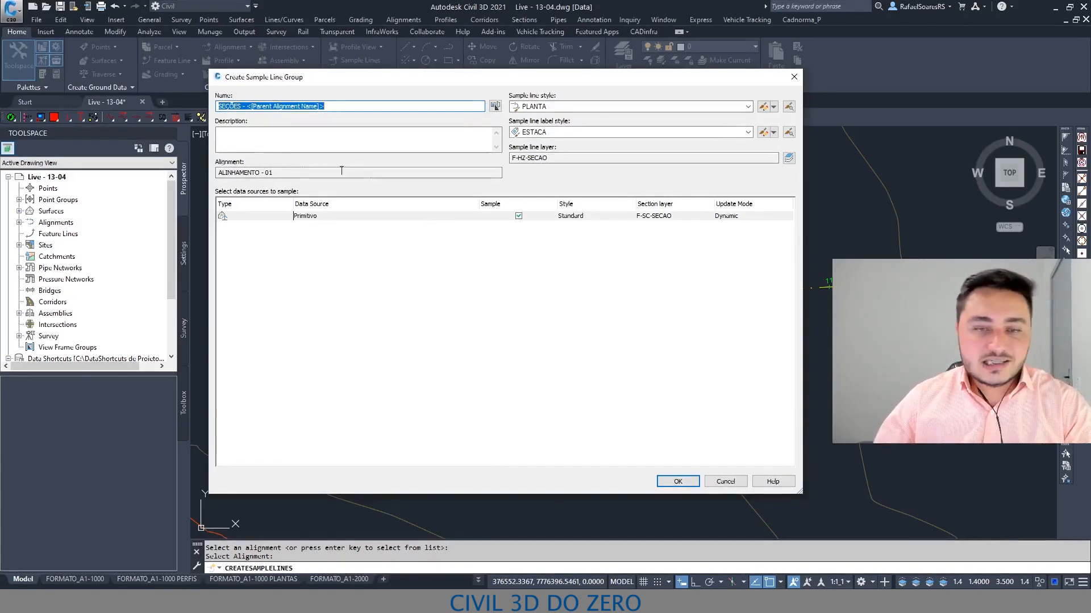
left_click(294, 219)
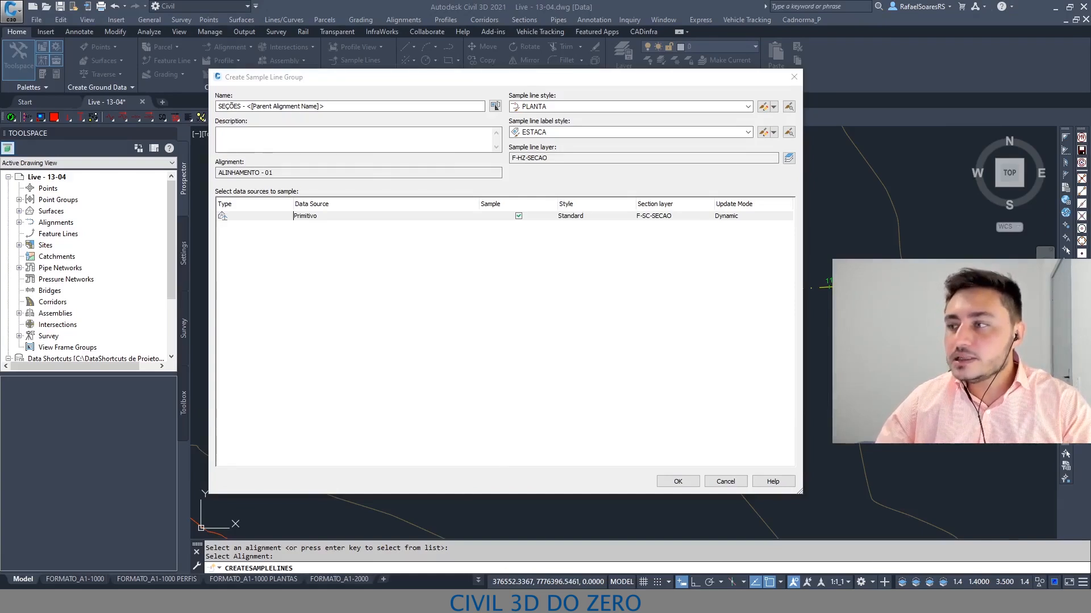
left_click(397, 310)
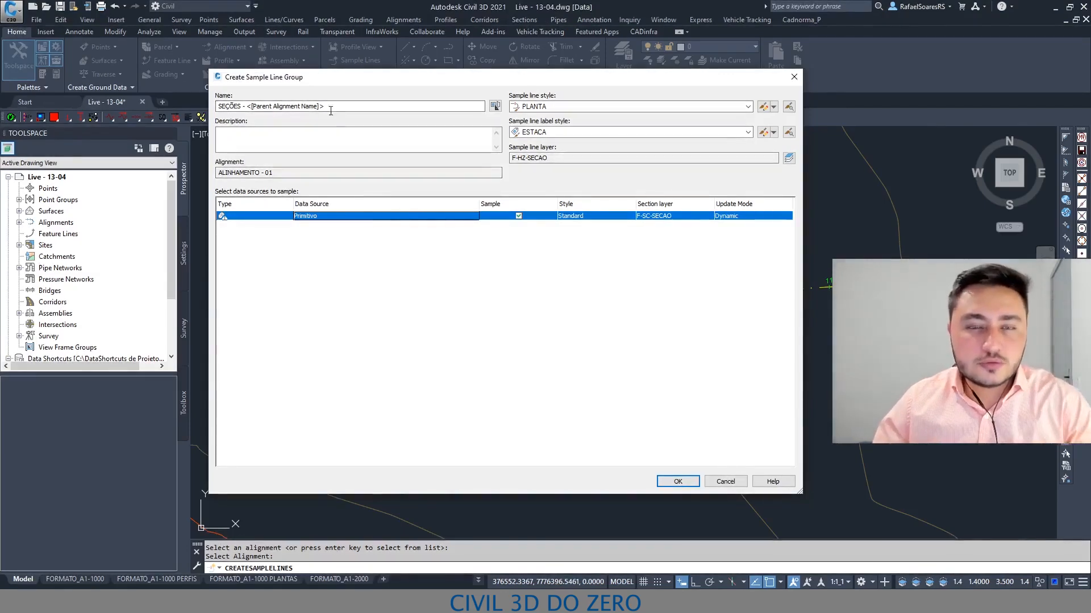
left_click_drag(326, 106, 249, 107)
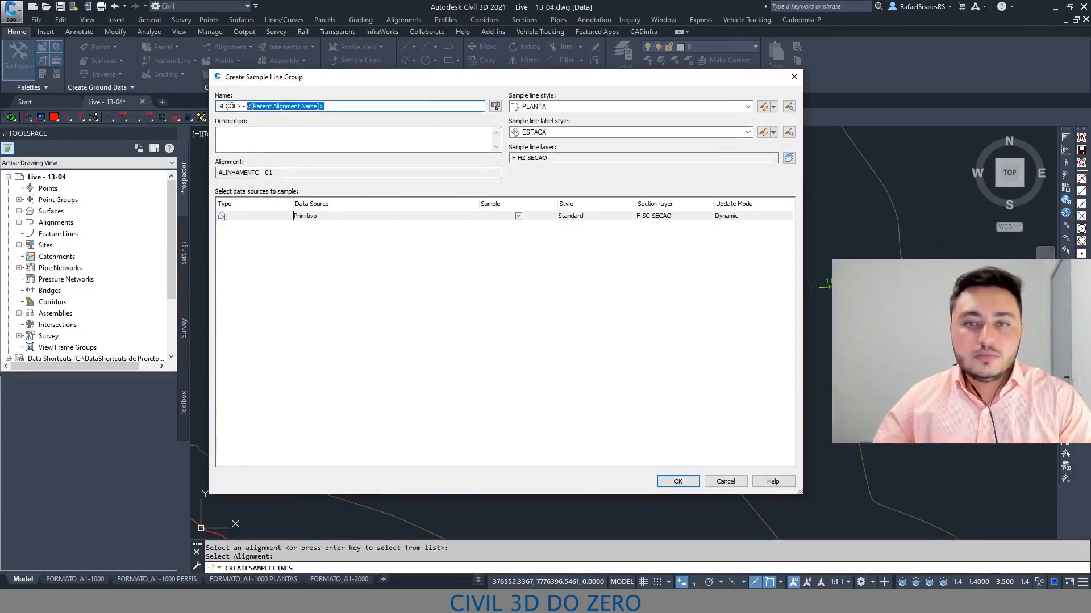
left_click_drag(540, 77, 509, 68)
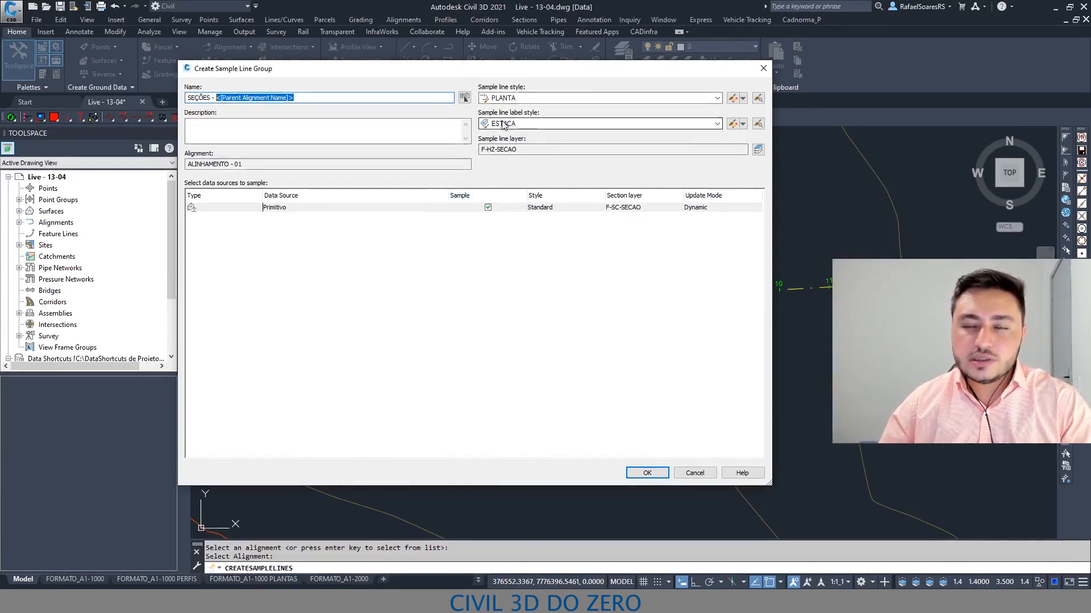
double_click(513, 149)
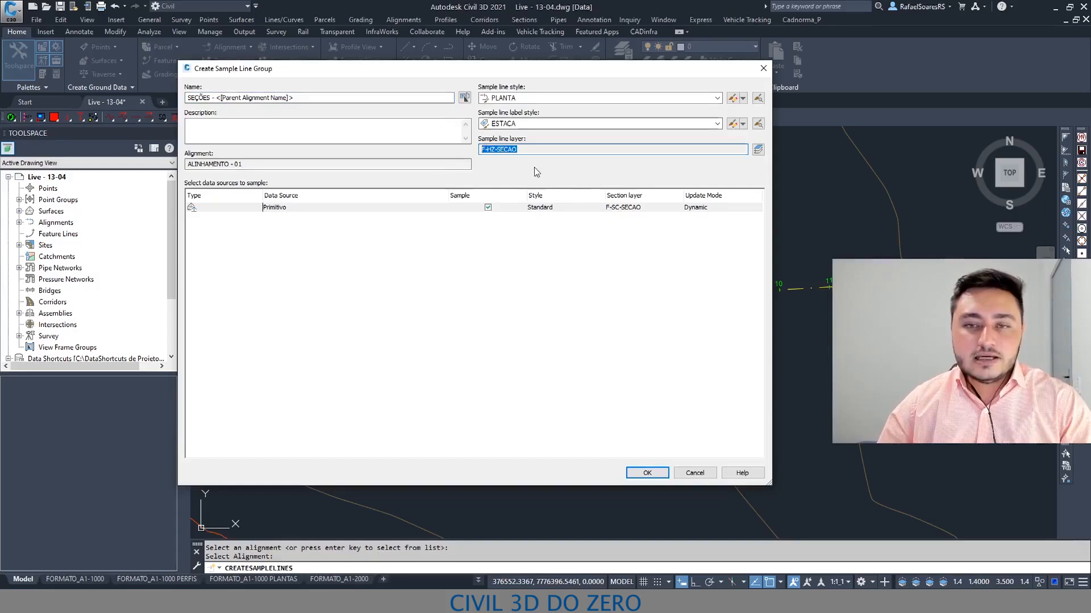
left_click(529, 149)
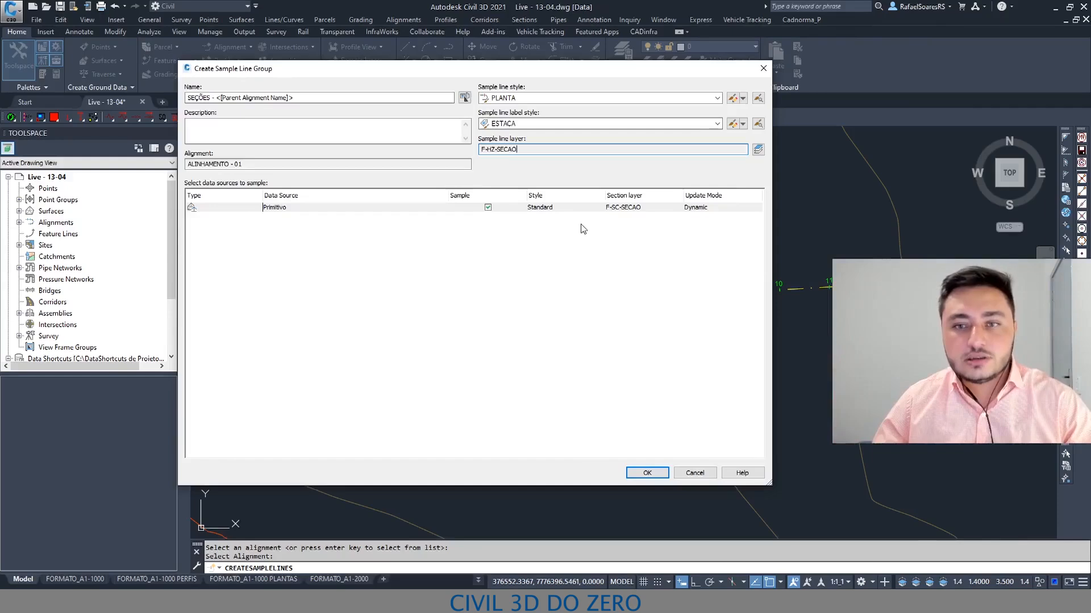
Set the section style of the Primitivo data source to TERRENO NATURAL.
left_click(556, 211)
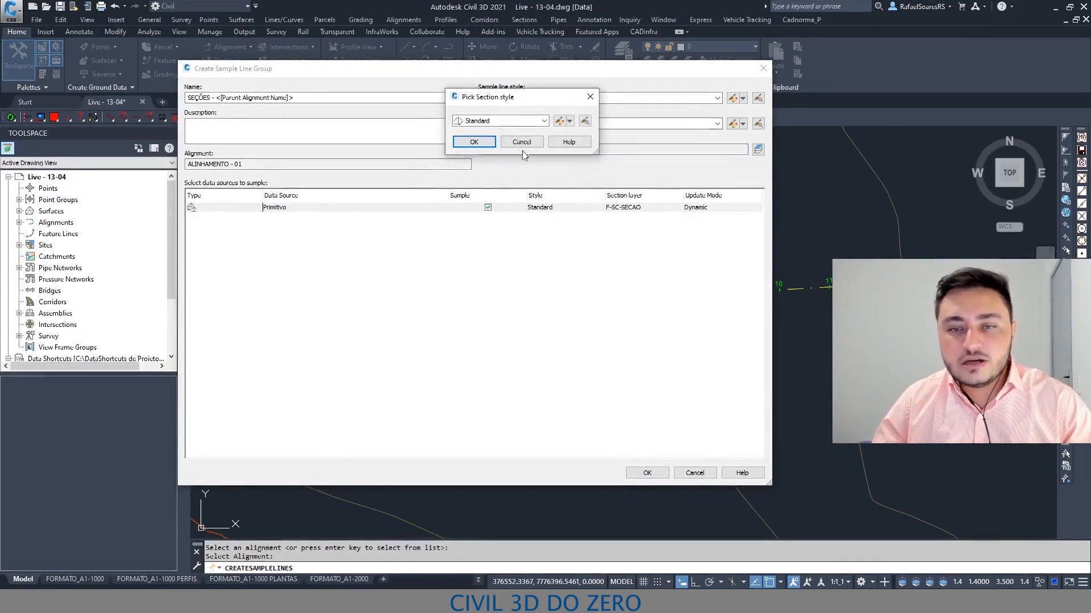
left_click(591, 96)
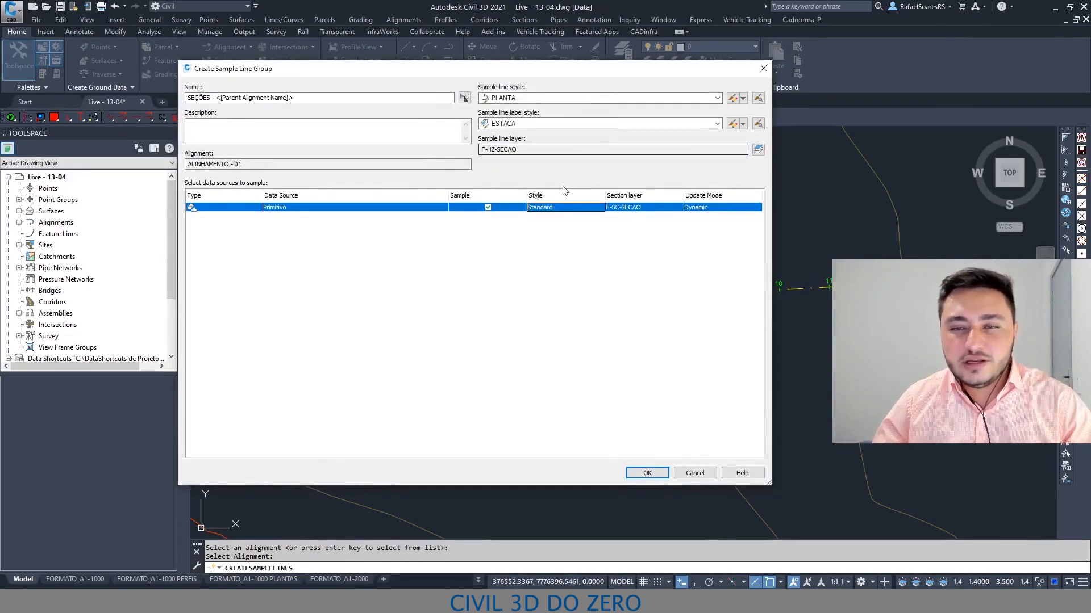
left_click(541, 208)
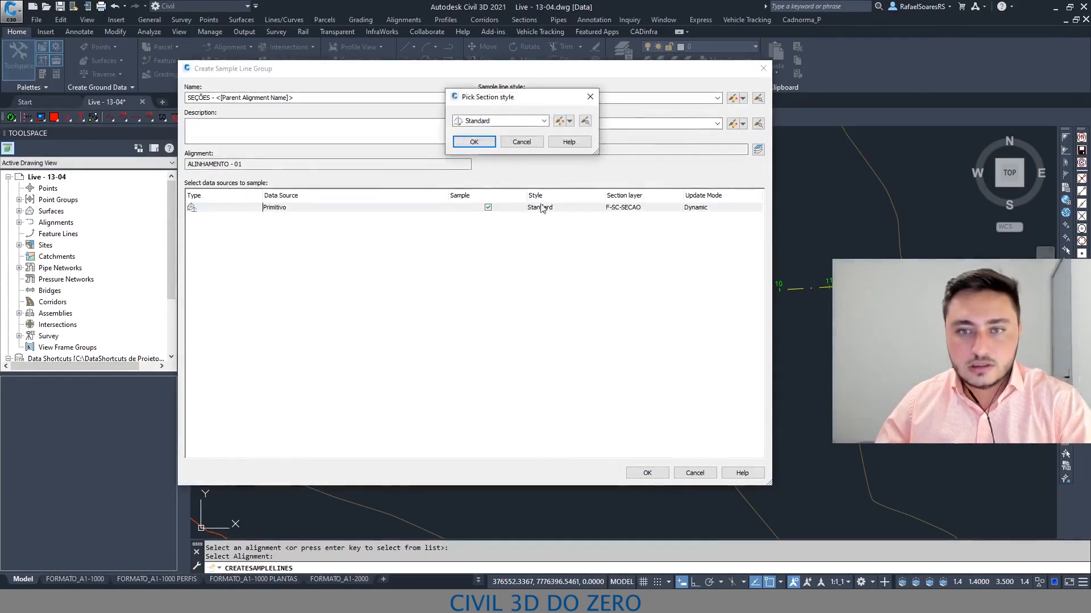
left_click(505, 121)
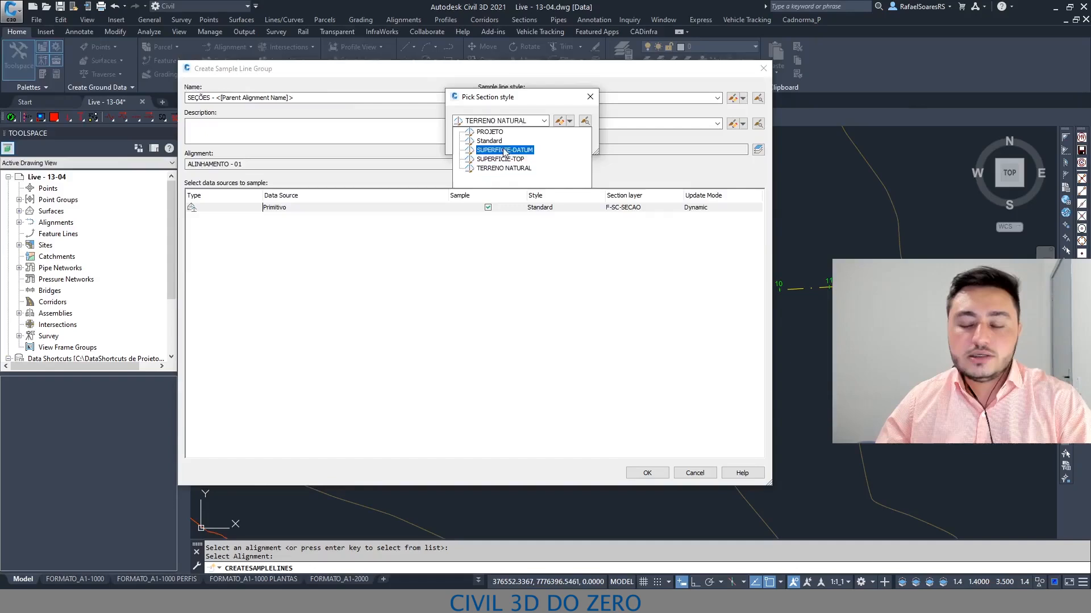
left_click_drag(507, 101, 508, 83)
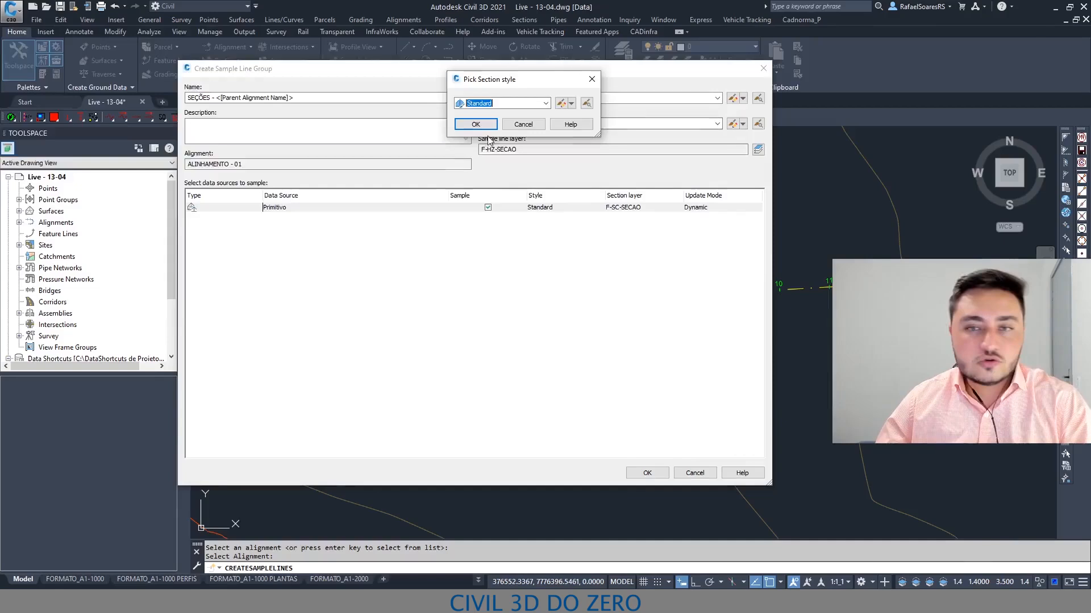
left_click(526, 103)
left_click(500, 112)
left_click(572, 103)
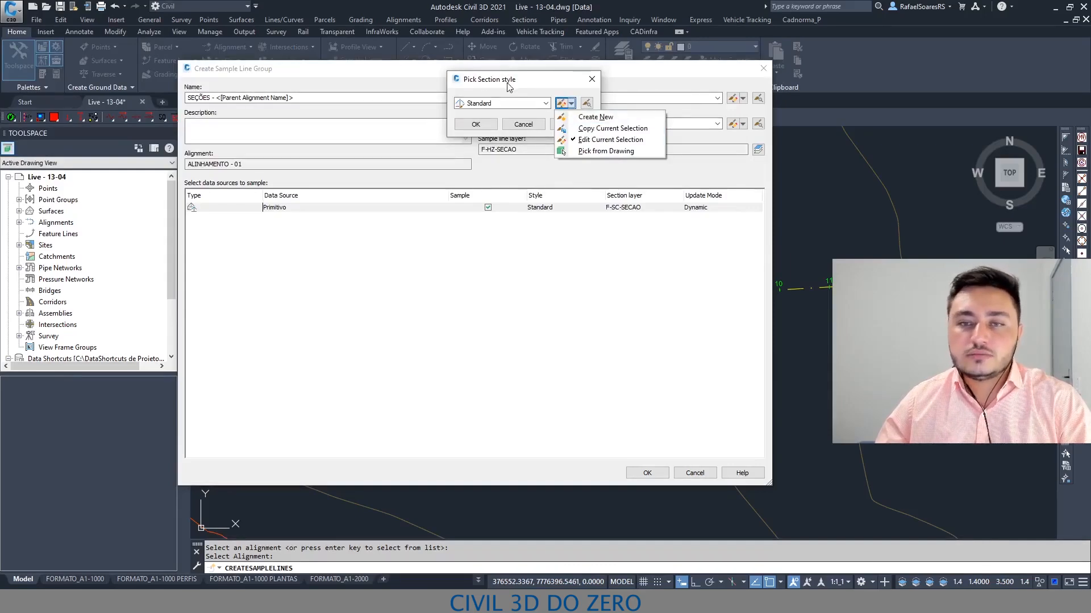
left_click(499, 103)
left_click(500, 103)
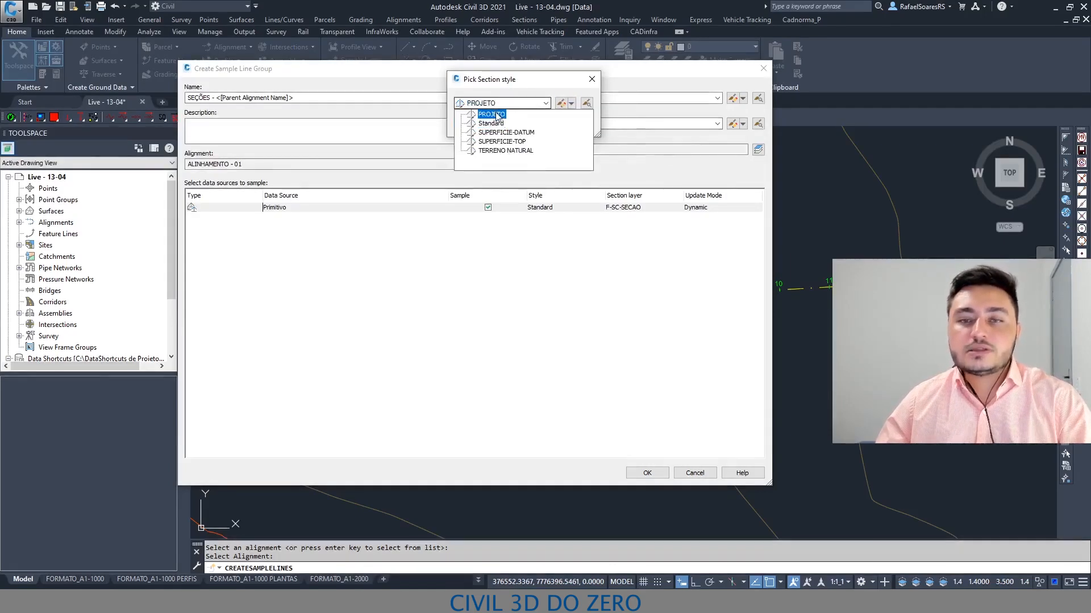
left_click(504, 151)
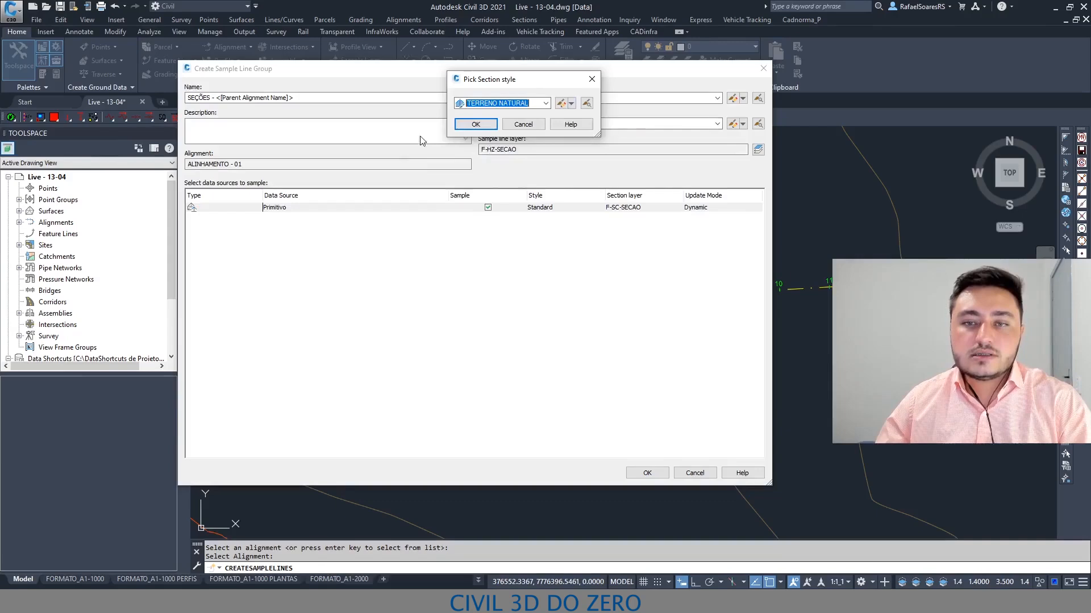
left_click(462, 126)
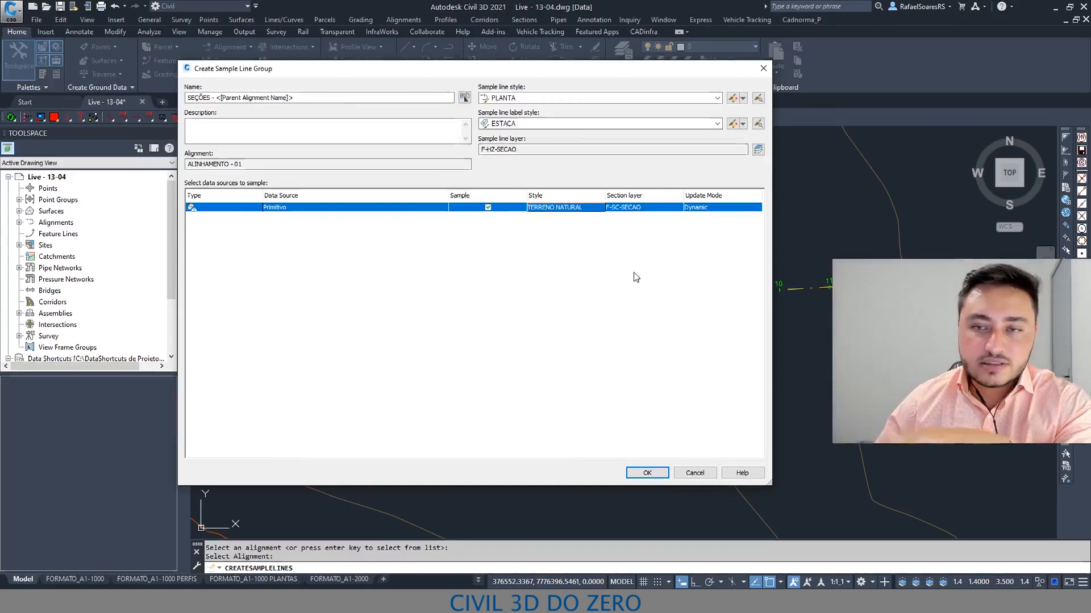
left_click(635, 211)
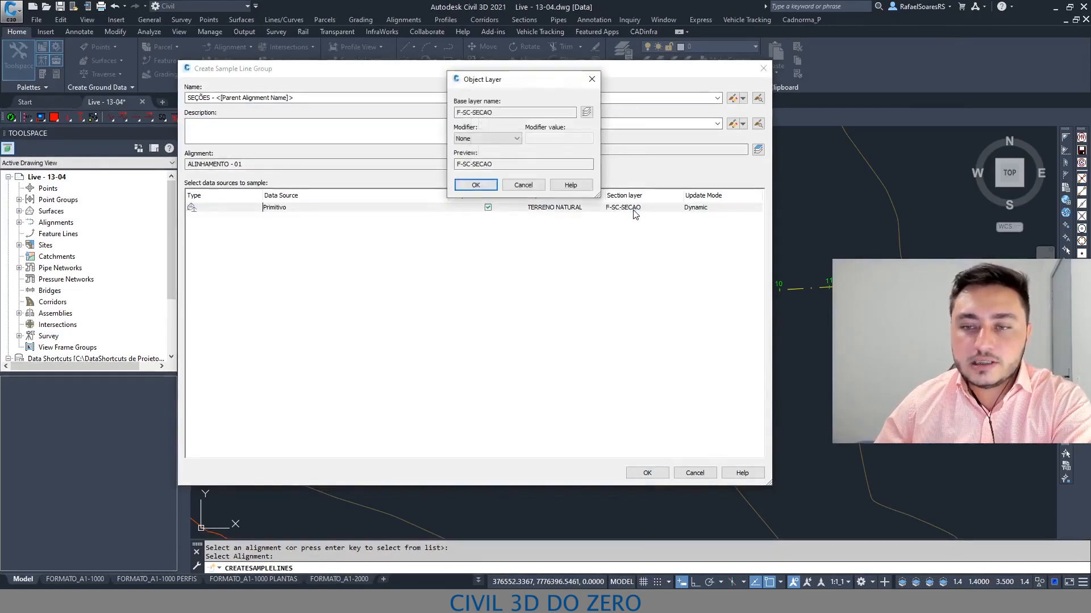
left_click(587, 114)
scroll(565, 196, "down", 15)
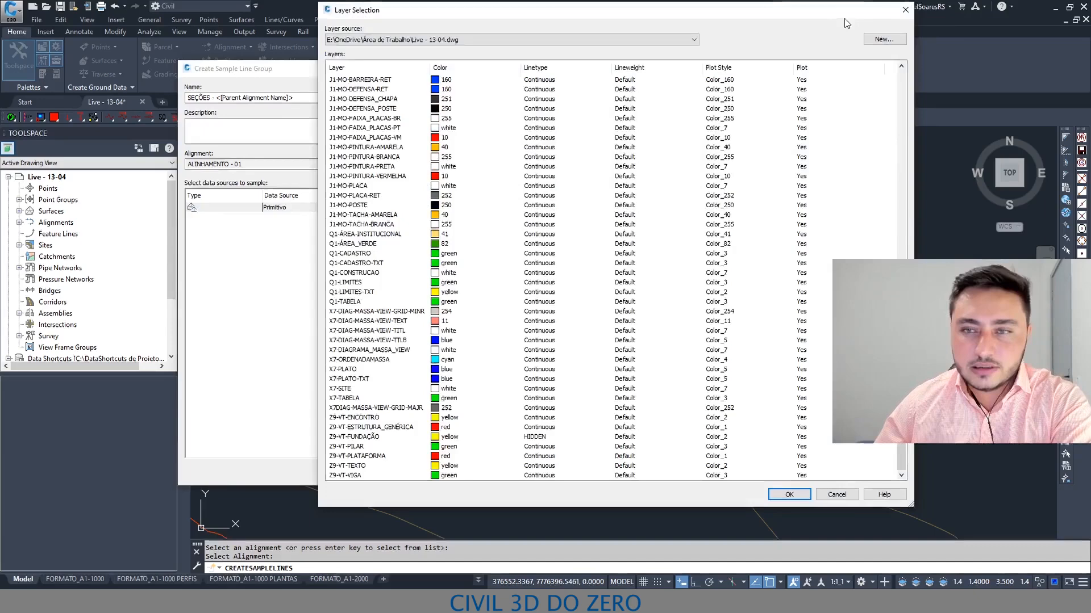
key("Escape")
left_click(523, 186)
Keep the Primitivo update mode as Dynamic and create the sample line group.
left_click(710, 210)
left_click(710, 211)
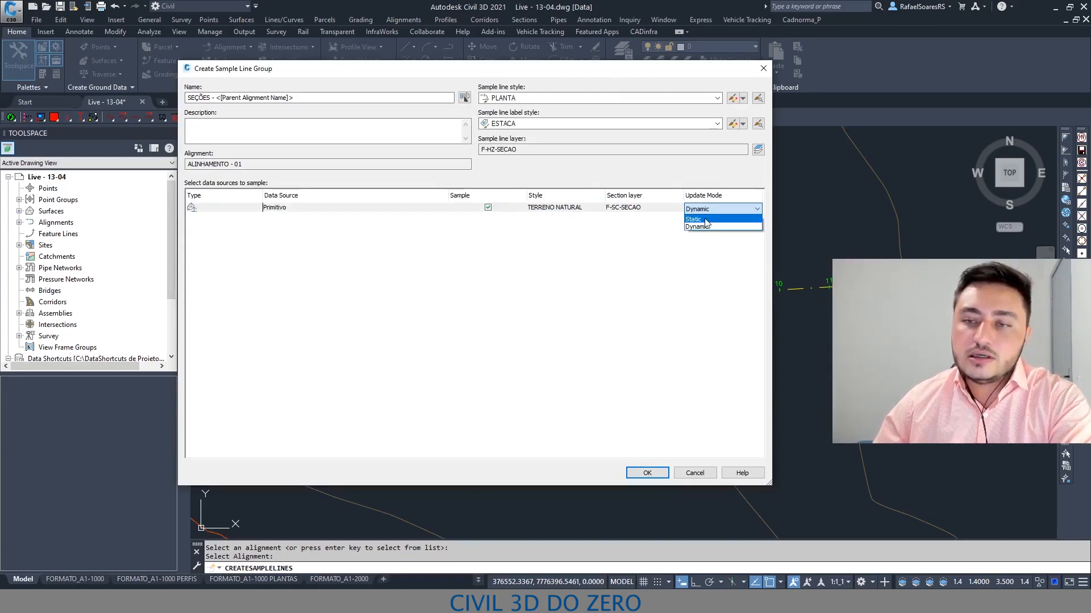
left_click(687, 250)
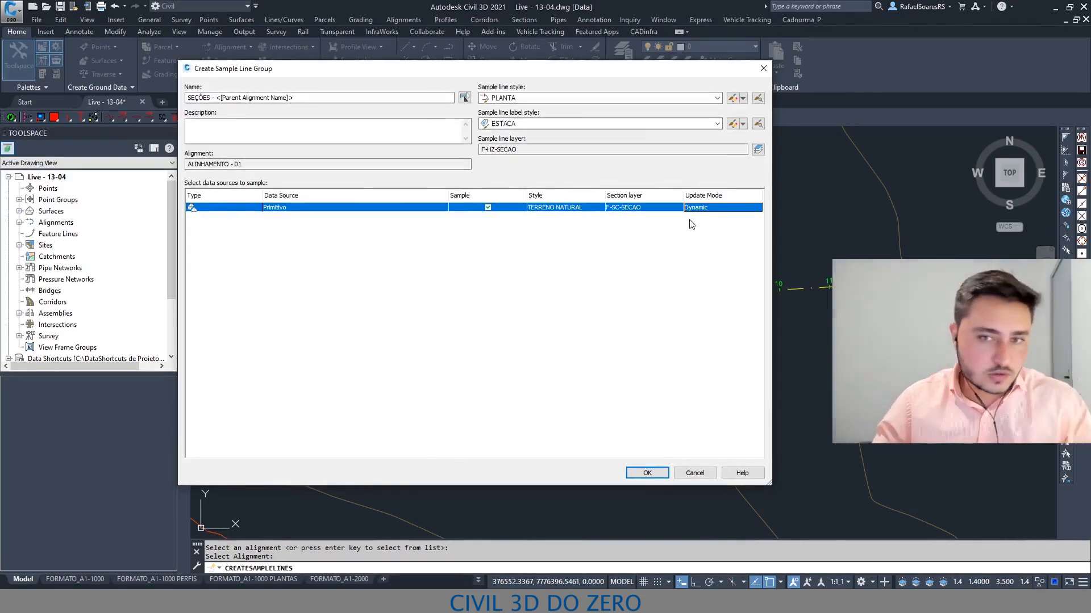
left_click(646, 473)
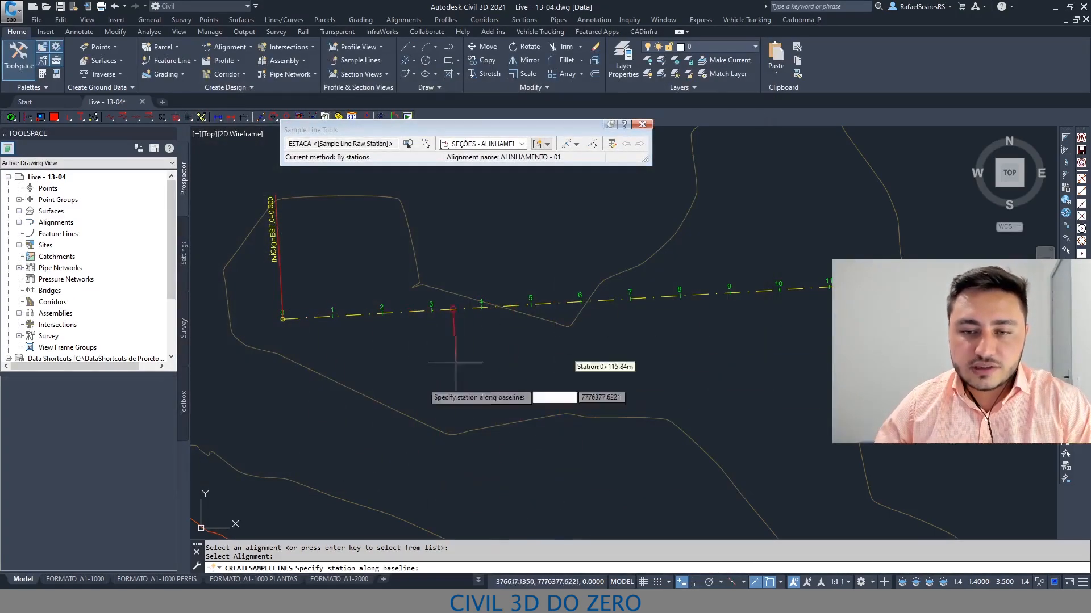
Set the sample line name template to E-<[Sample Line Raw Station]> with the 01, 02, 03... number style.
middle_click_drag(709, 420, 645, 421)
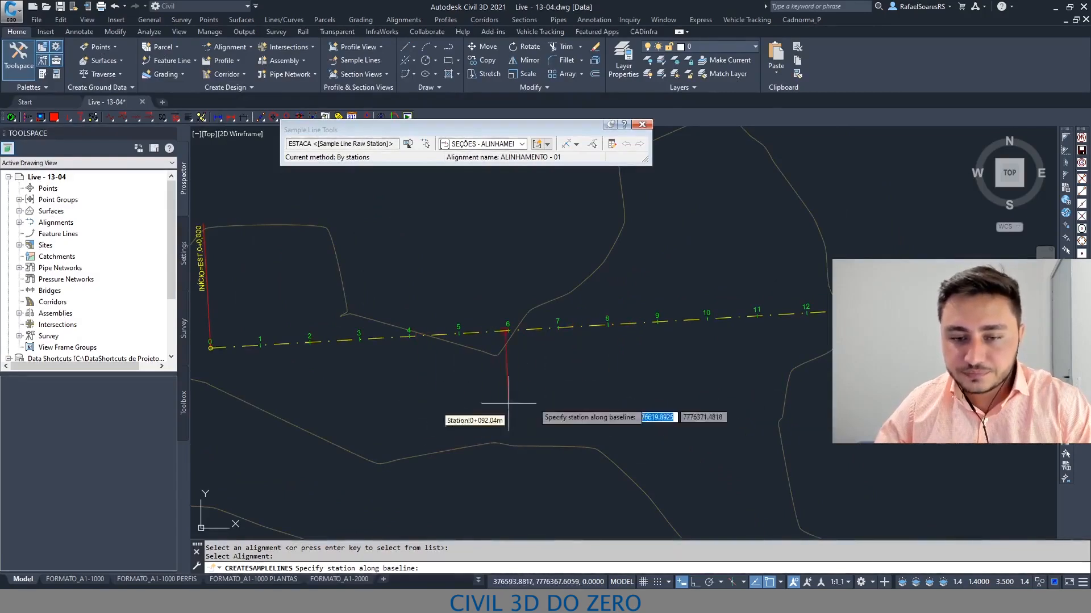
middle_click_drag(507, 401, 516, 434)
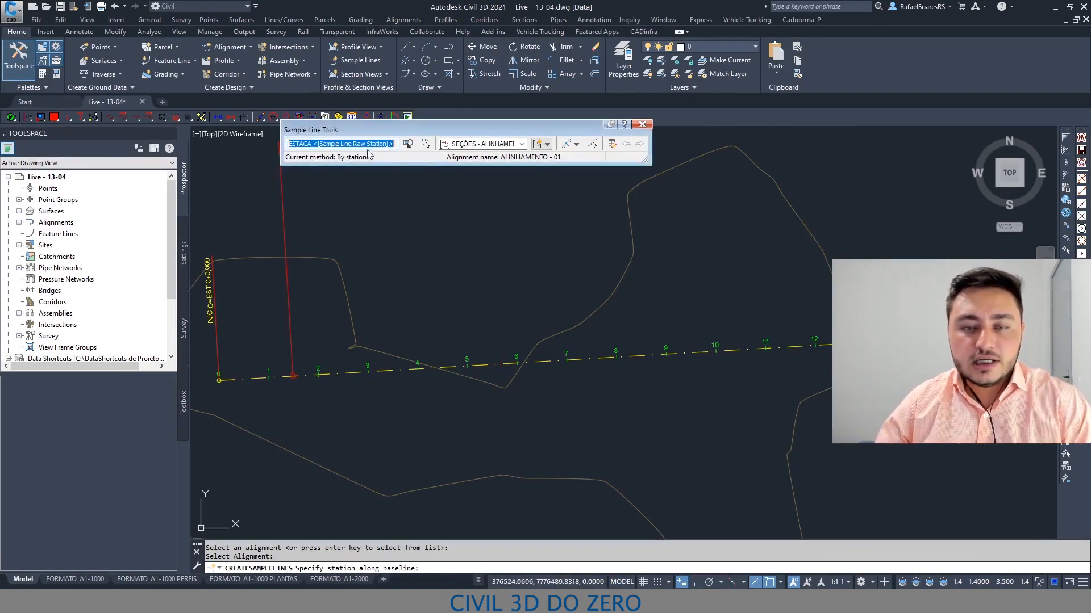
left_click(406, 144)
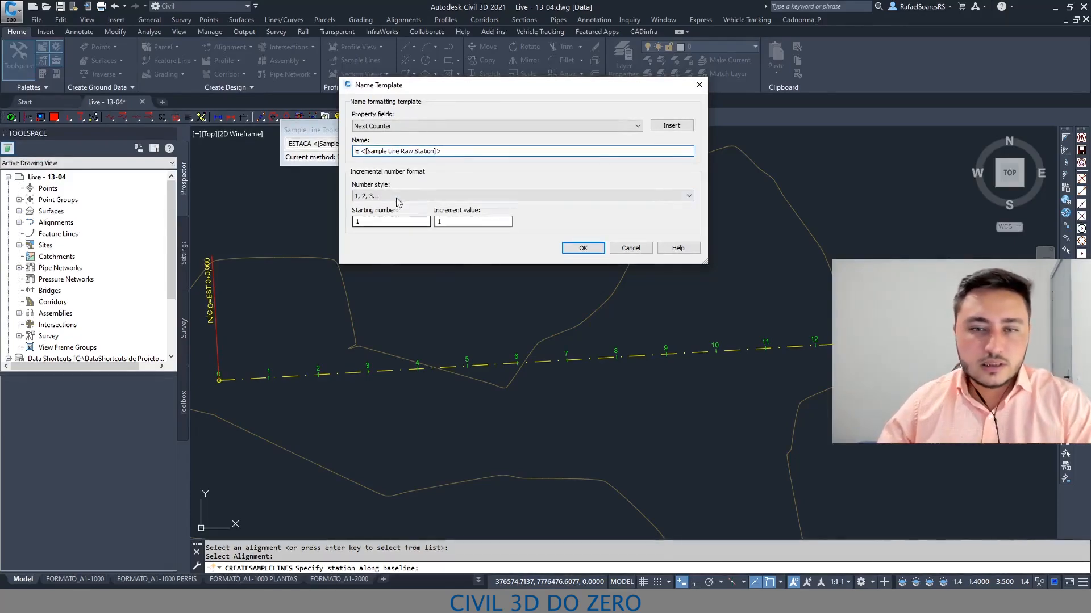
left_click(397, 197)
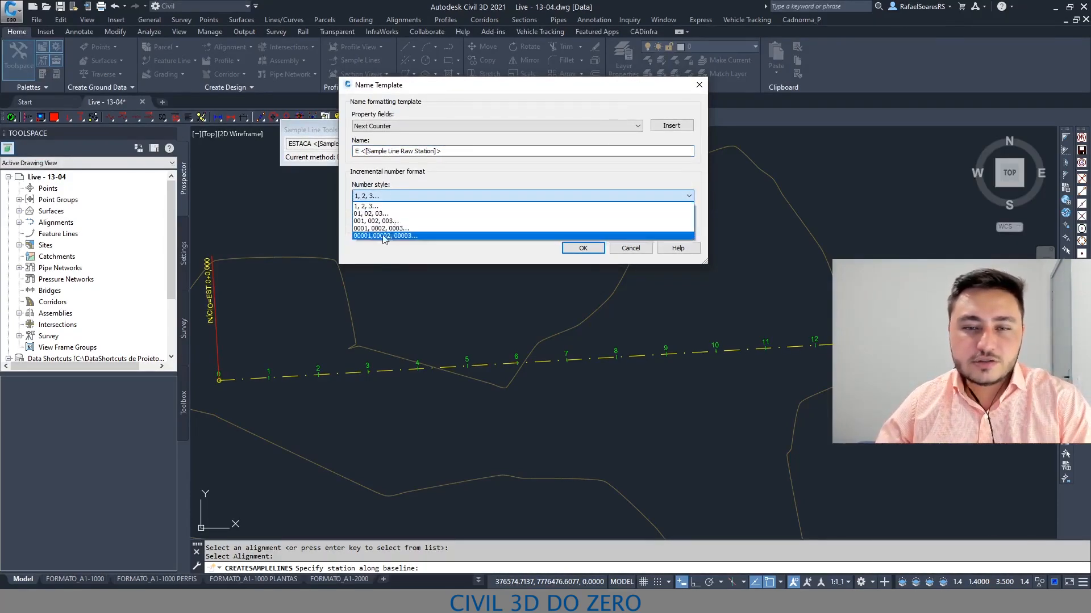
left_click(386, 214)
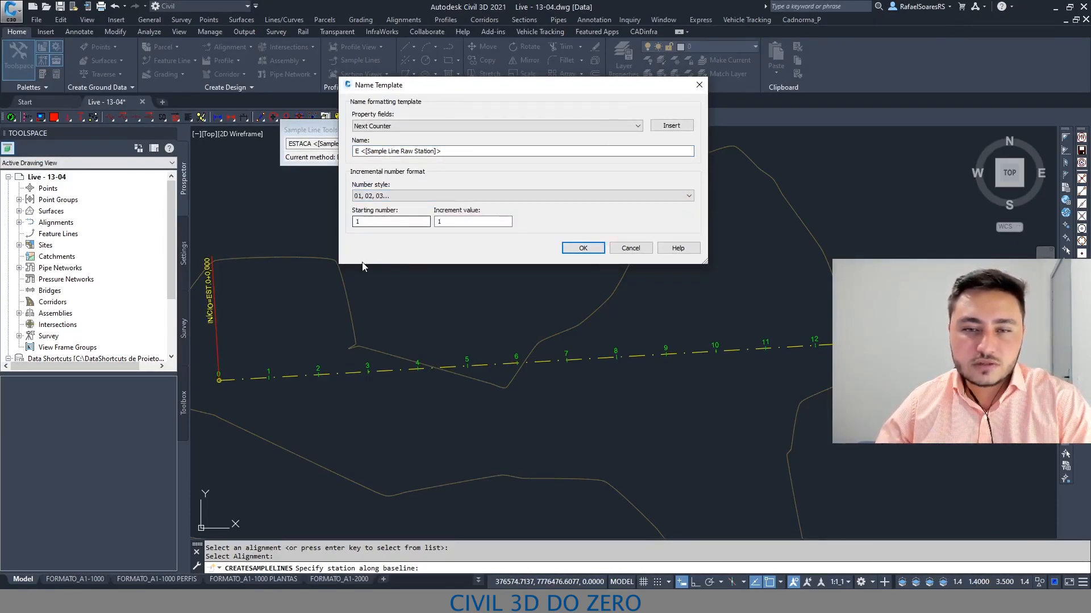
left_click(583, 249)
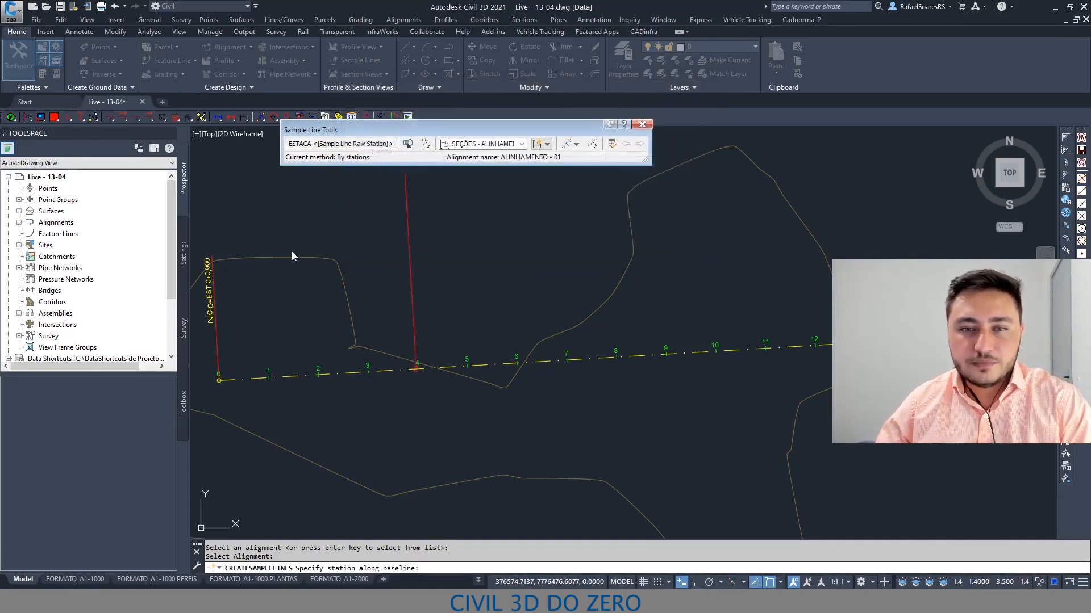
left_click(407, 146)
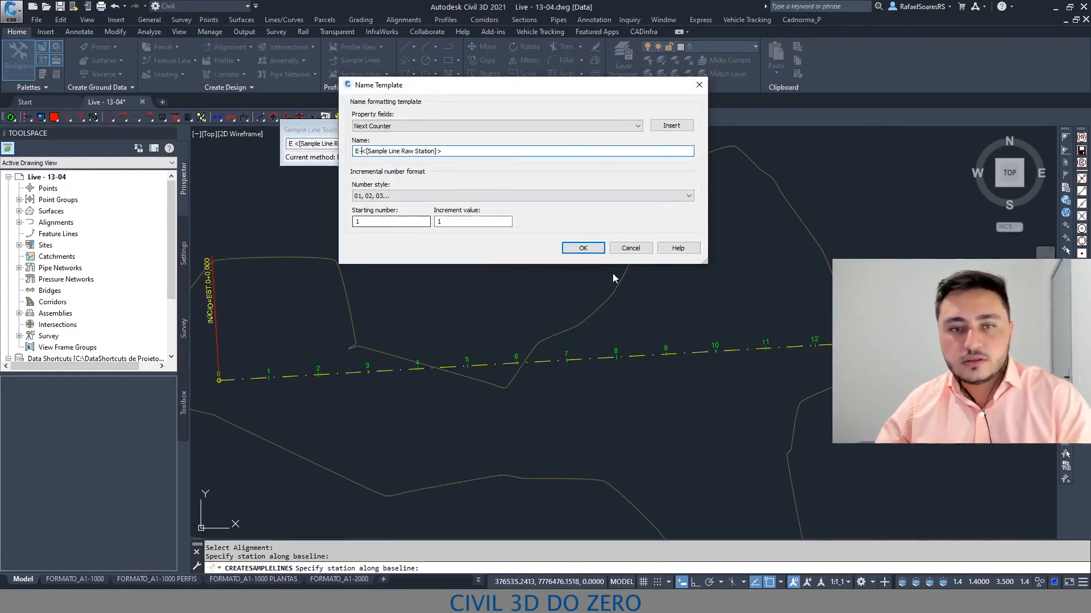
left_click(582, 248)
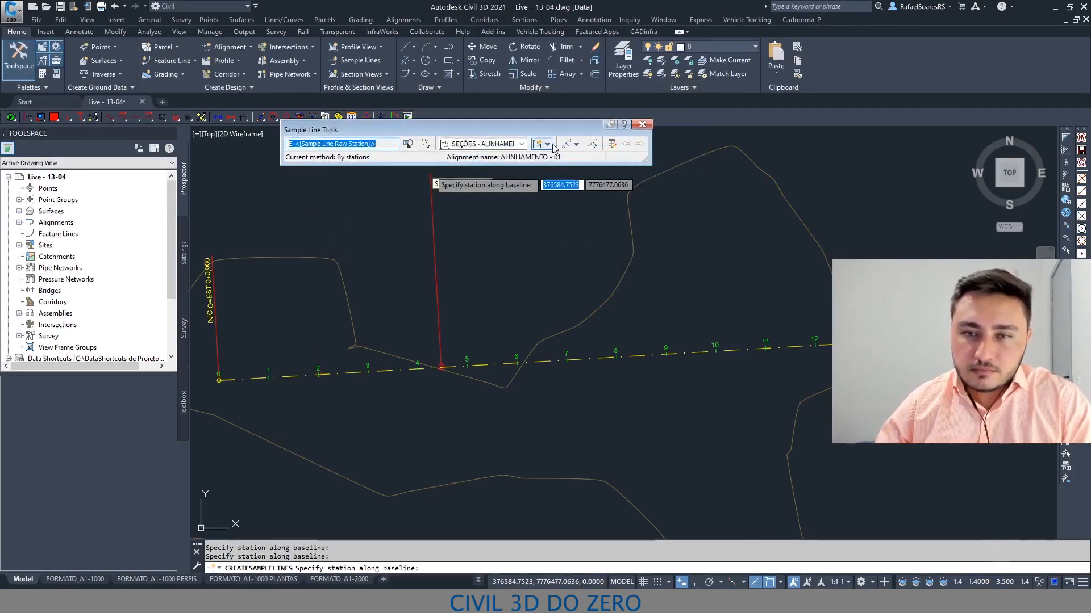
left_click(522, 144)
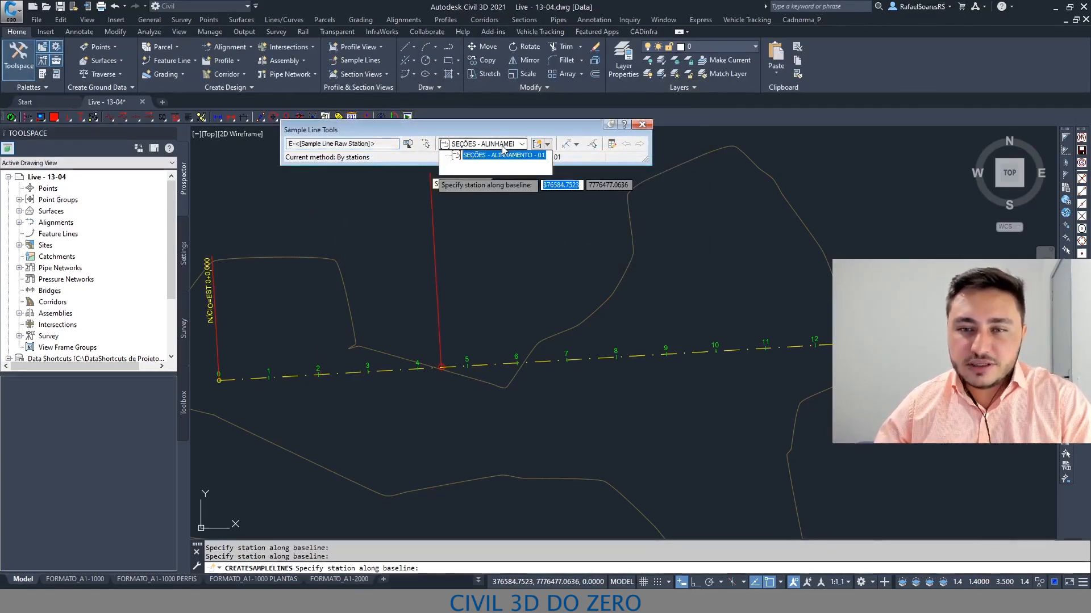
left_click(547, 144)
left_click(547, 143)
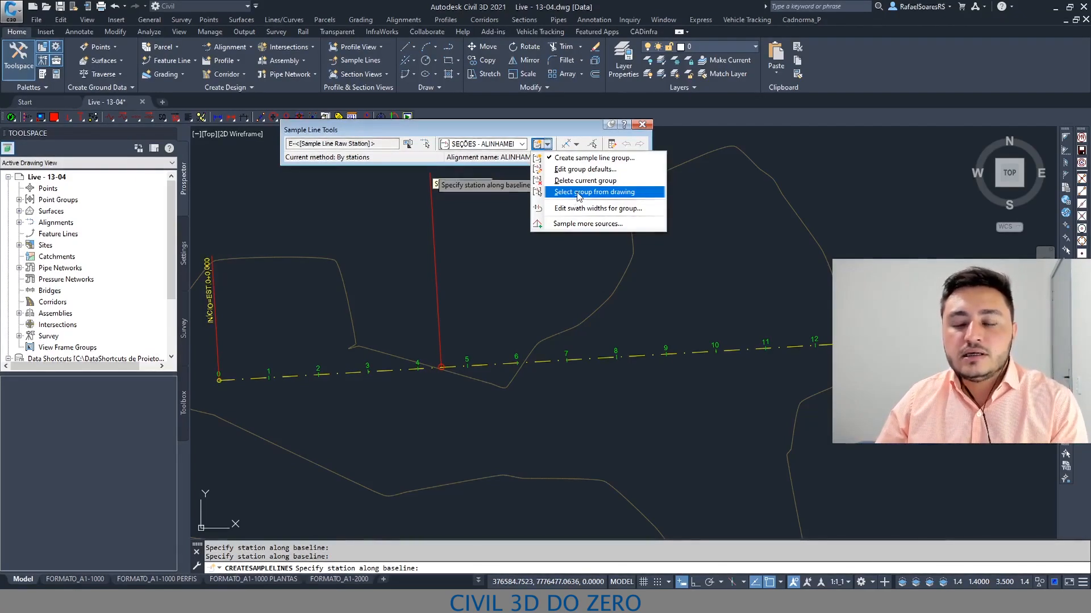
left_click(557, 137)
left_click(549, 144)
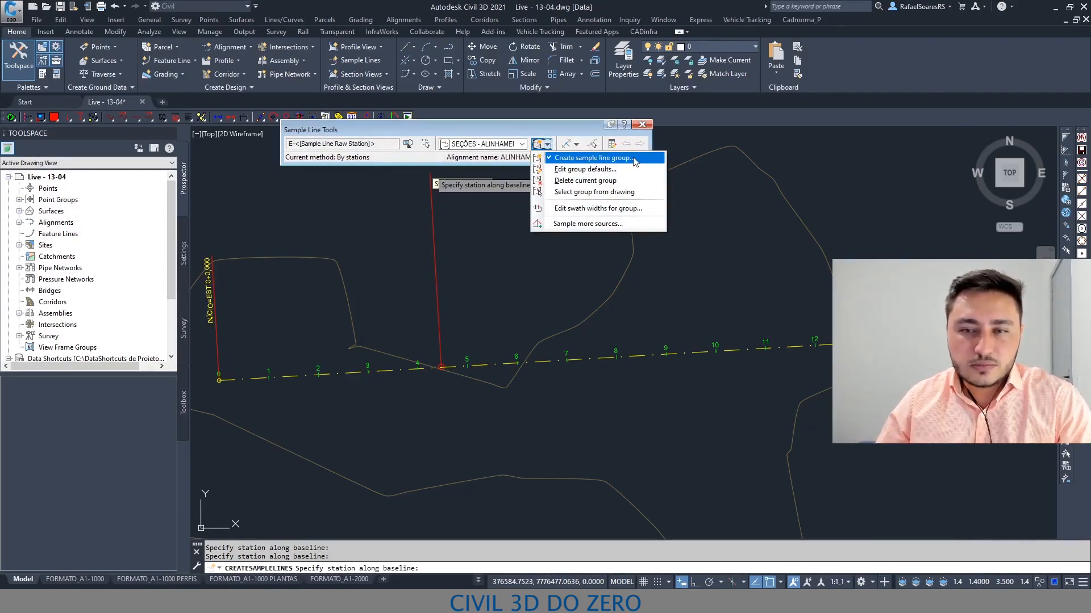
left_click(550, 133)
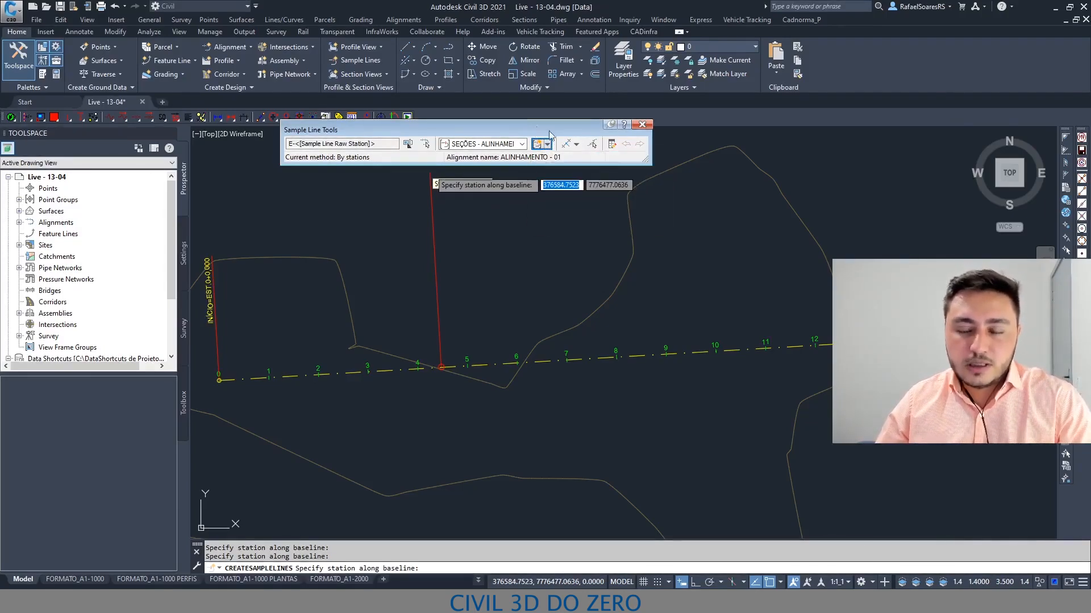
Choose to create sample lines by range of stations and enlarge the settings dialog to show all properties.
left_click(577, 145)
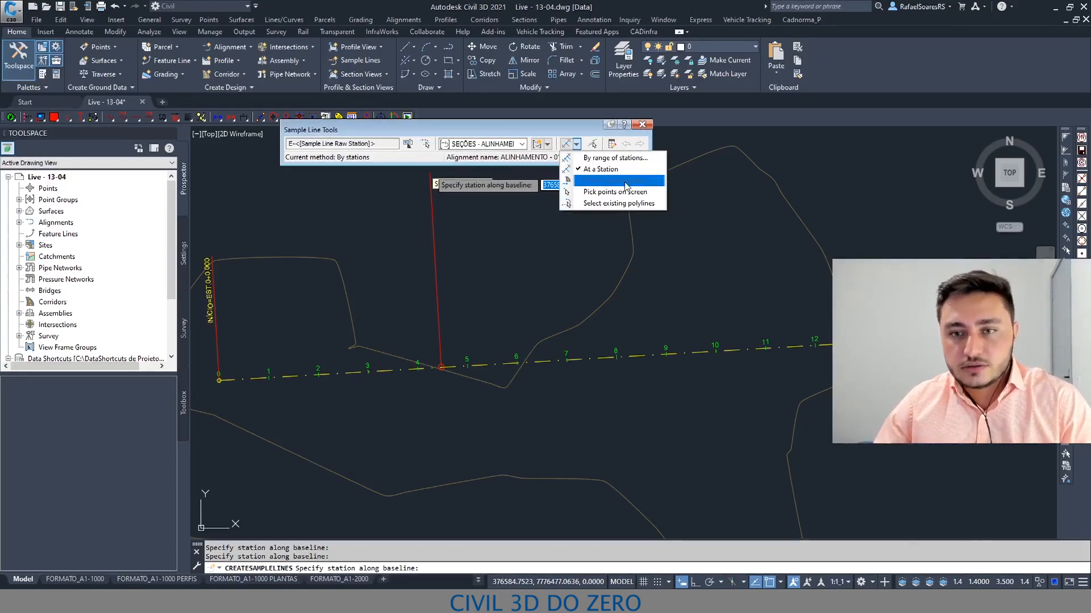
left_click(561, 120)
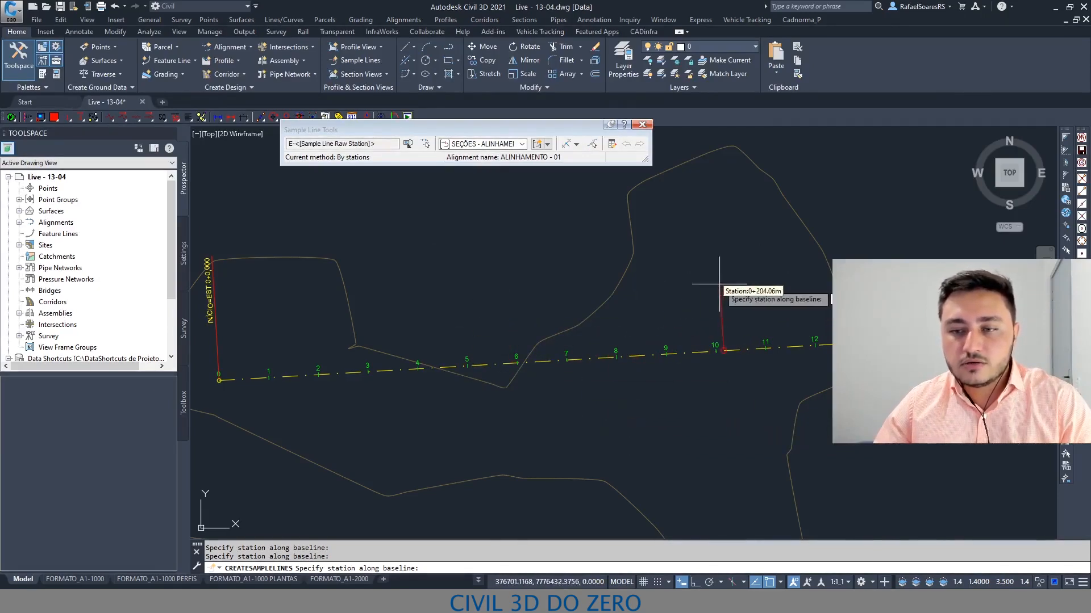
left_click(576, 144)
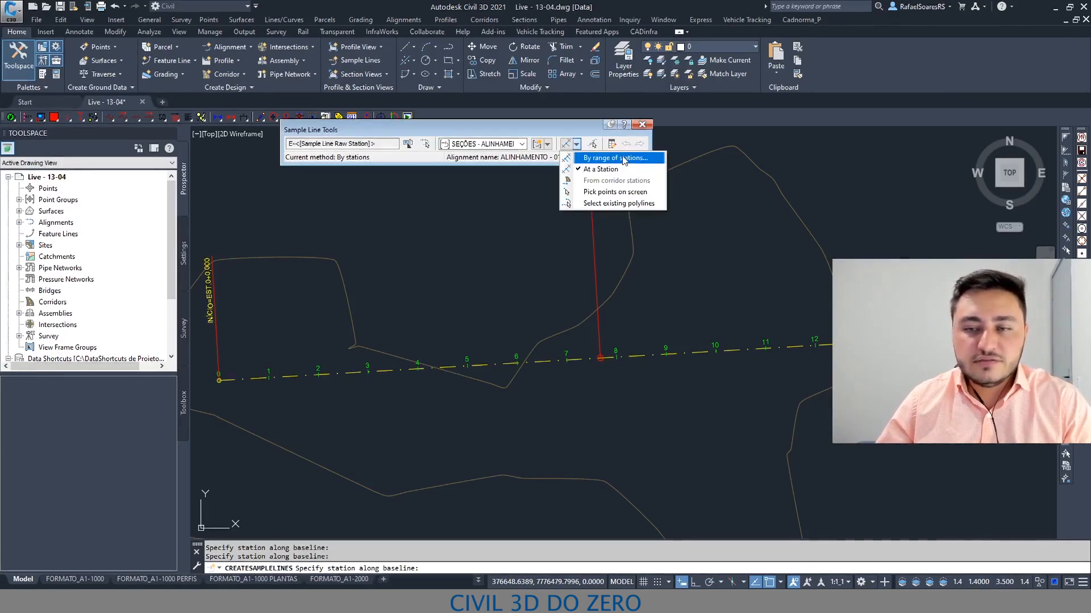
left_click(622, 161)
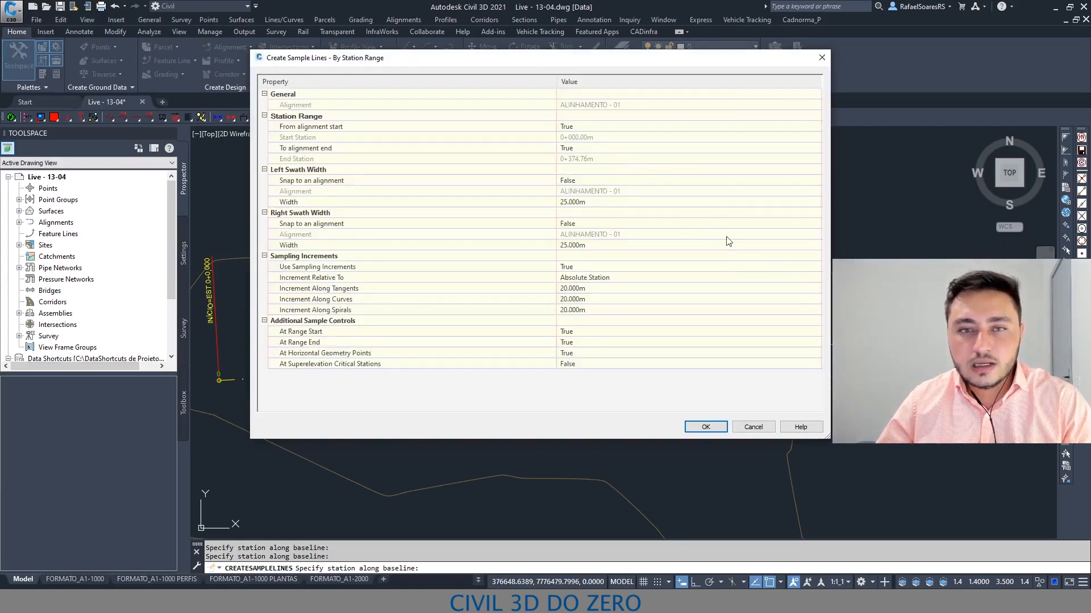
left_click_drag(554, 55, 456, 21)
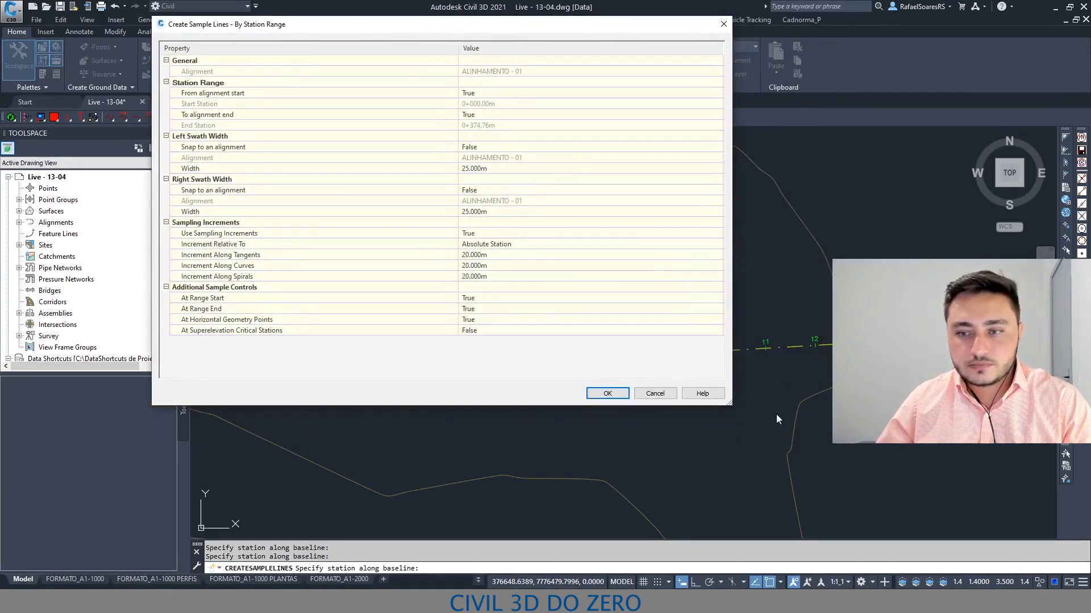
left_click_drag(734, 407, 829, 469)
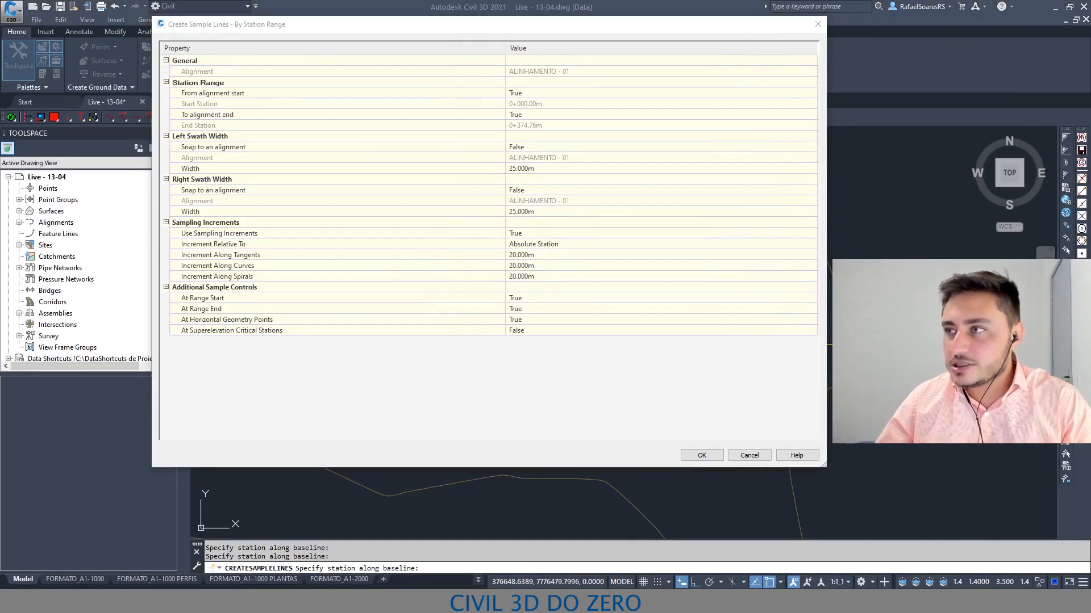
left_click(489, 247)
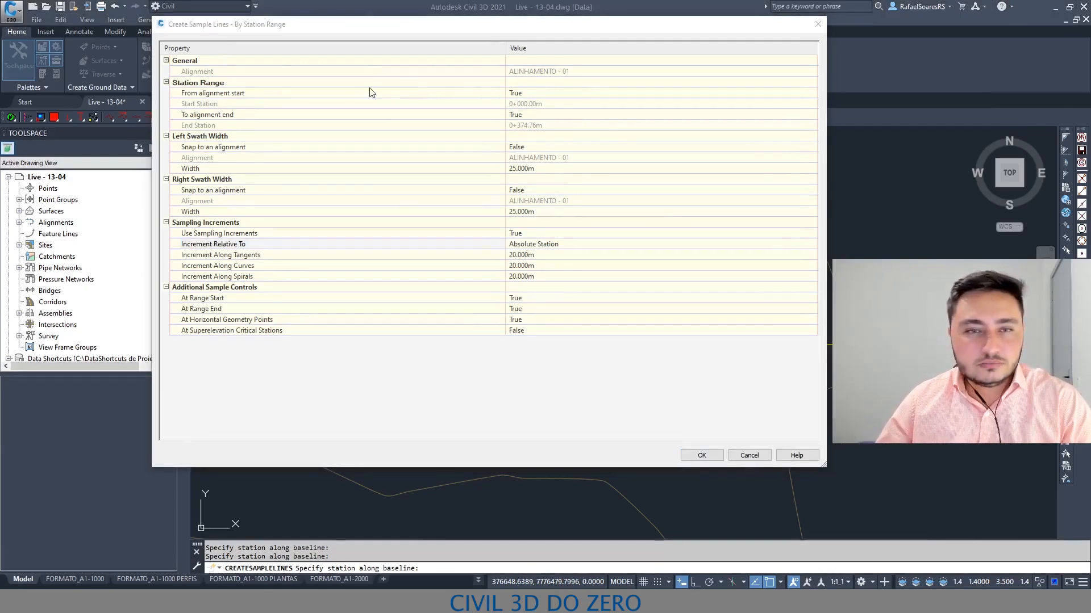
Examine the From alignment start setting and its True and False options in the station range.
left_click(352, 93)
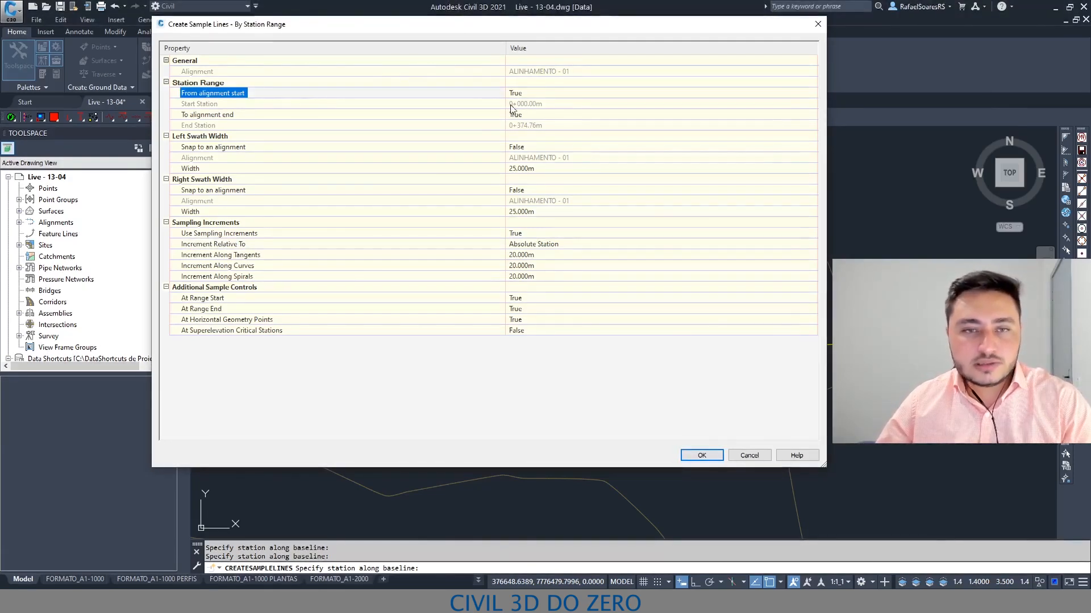
left_click(529, 94)
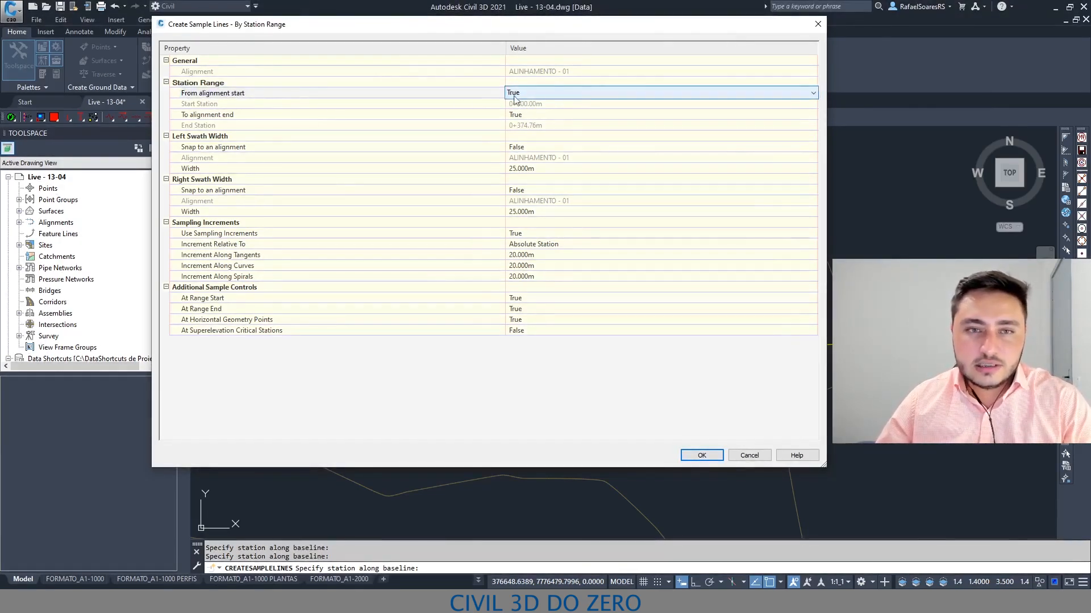
left_click(460, 97)
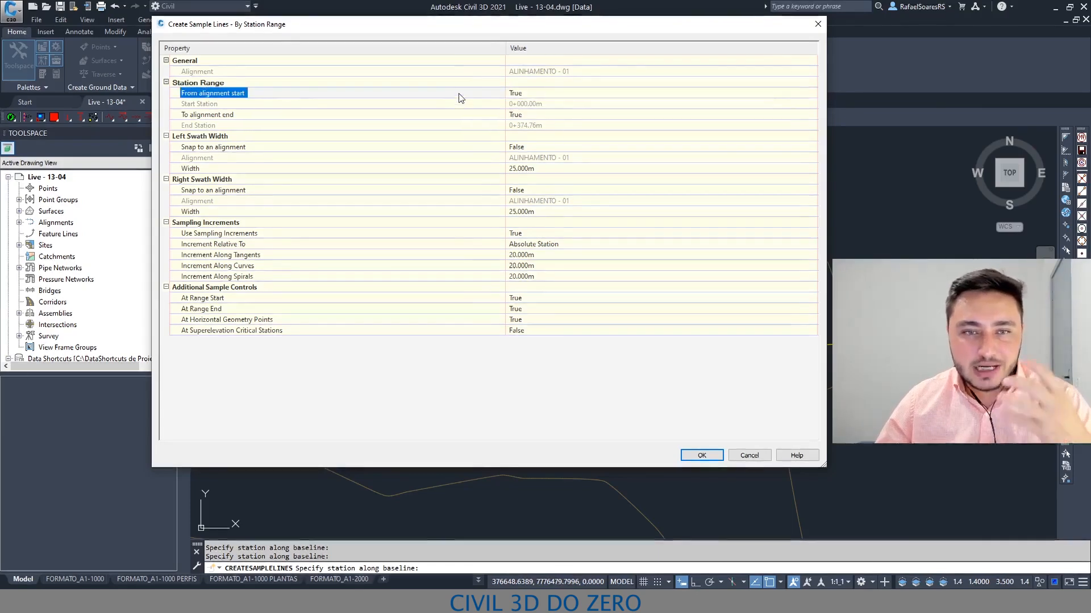
left_click(520, 104)
left_click(520, 95)
left_click(519, 95)
left_click(519, 96)
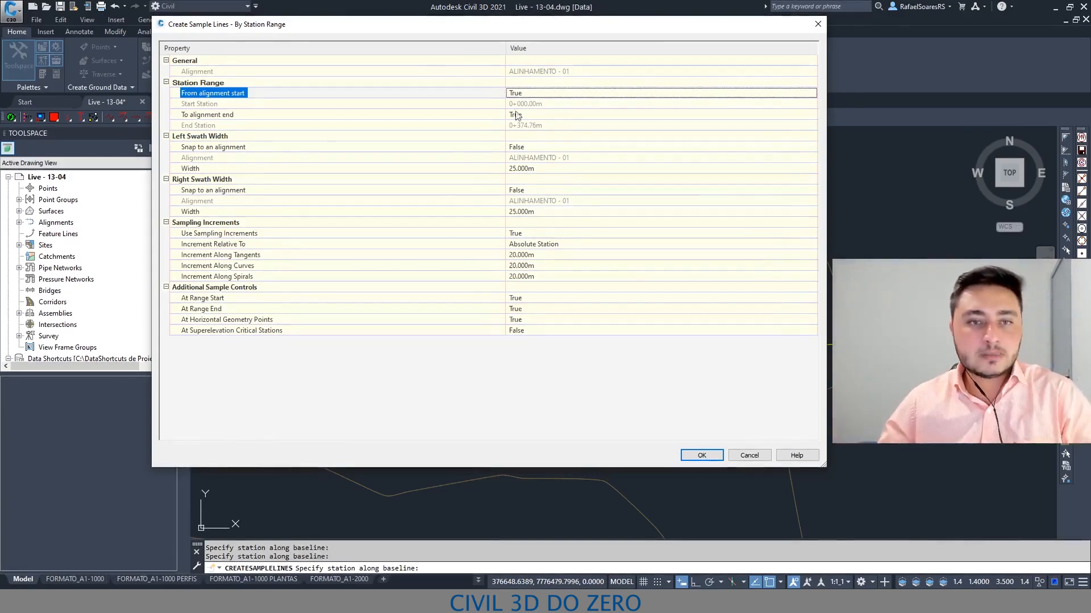
left_click(555, 95)
left_click(556, 95)
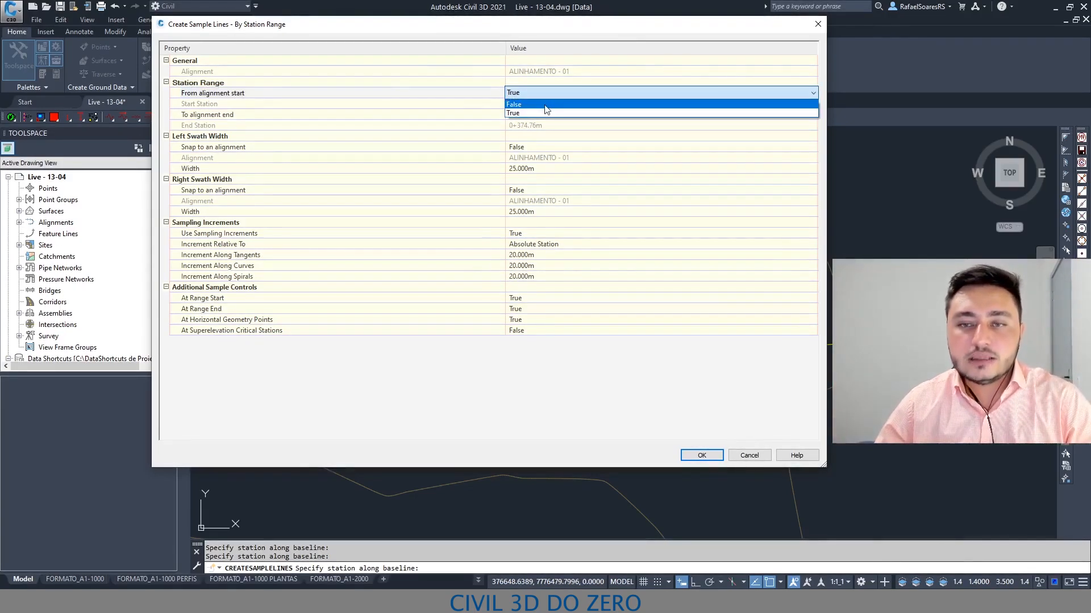
left_click(535, 131)
left_click(541, 106)
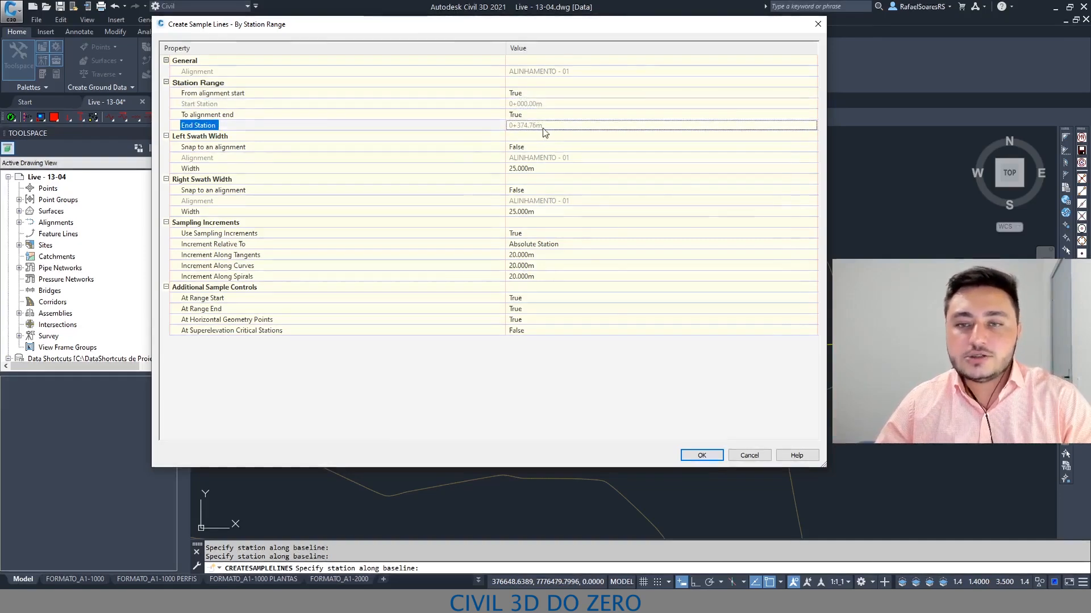
Switch From alignment start to False to free the start station, and restore it to True.
left_click(550, 94)
left_click(550, 94)
left_click(539, 104)
left_click(534, 105)
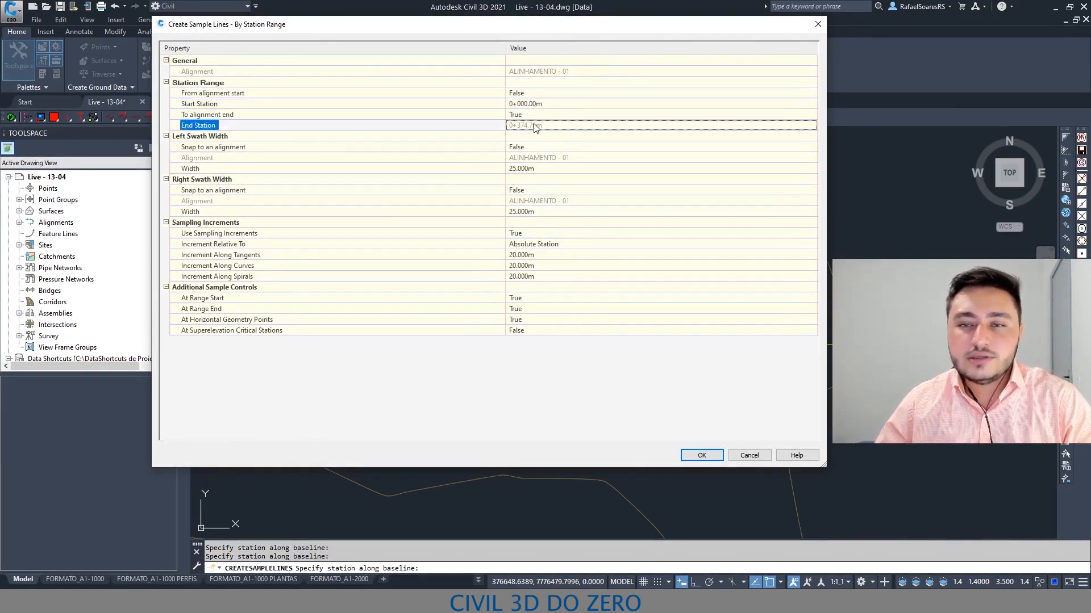
left_click(547, 95)
left_click(546, 94)
left_click(536, 113)
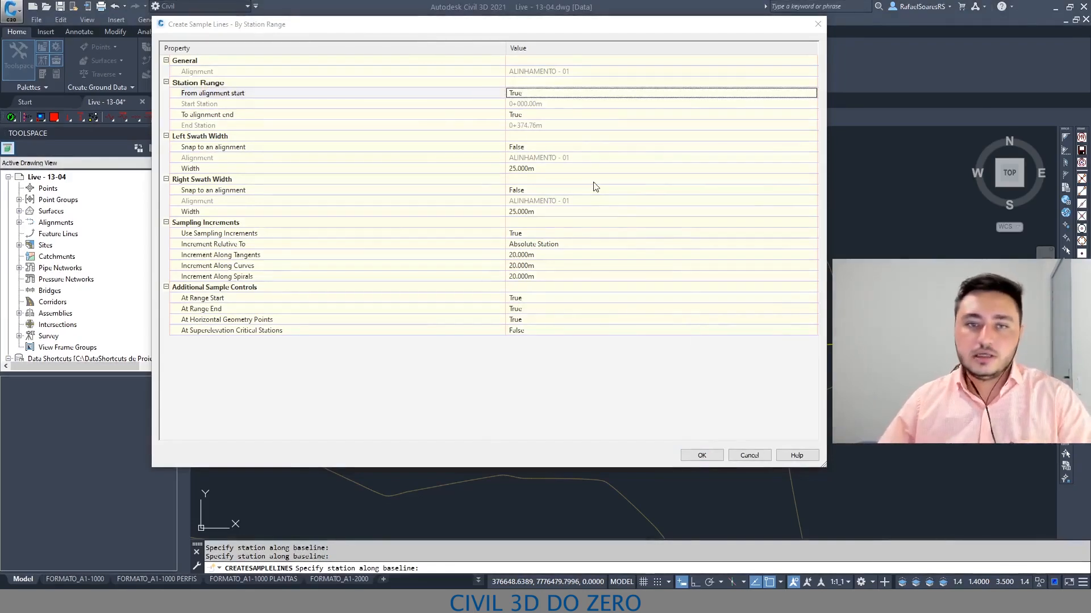
left_click(534, 127)
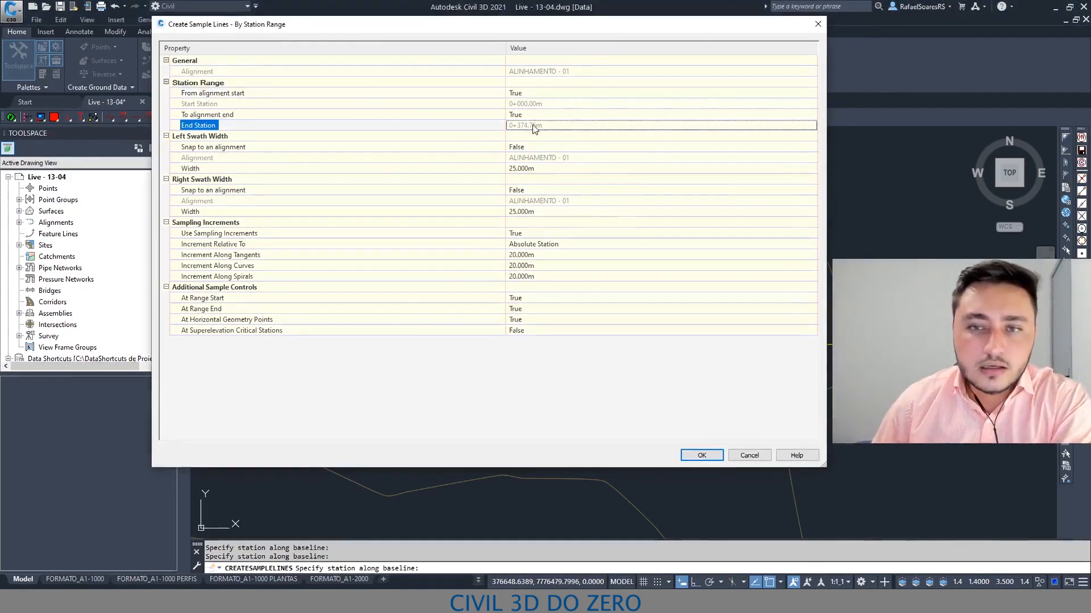
Set the left swath width to 10 m and the right swath width to 15 m.
left_click(359, 159)
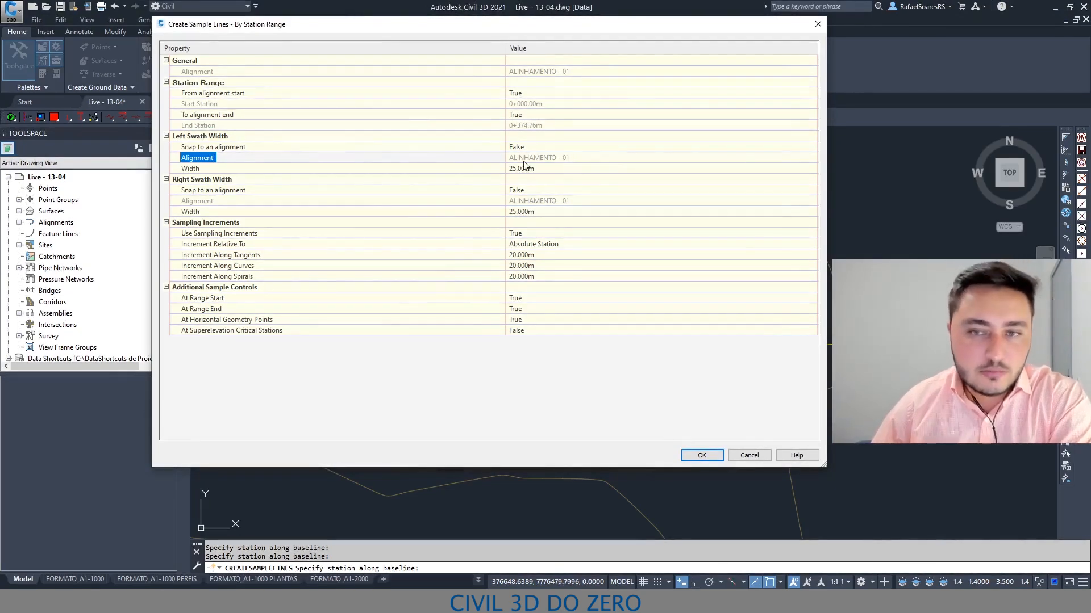
left_click(394, 148)
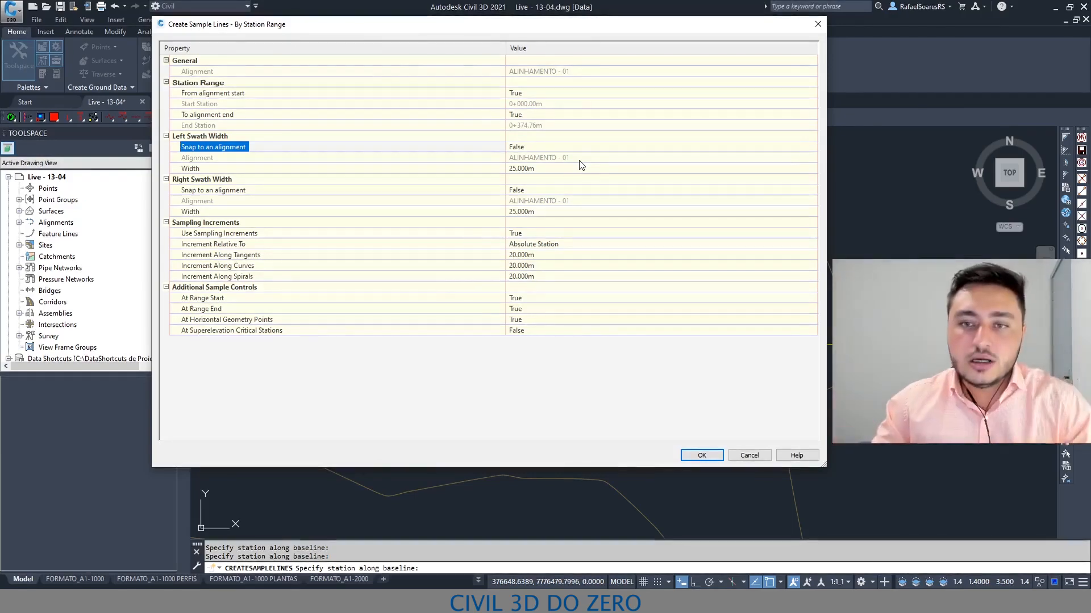
left_click(559, 170)
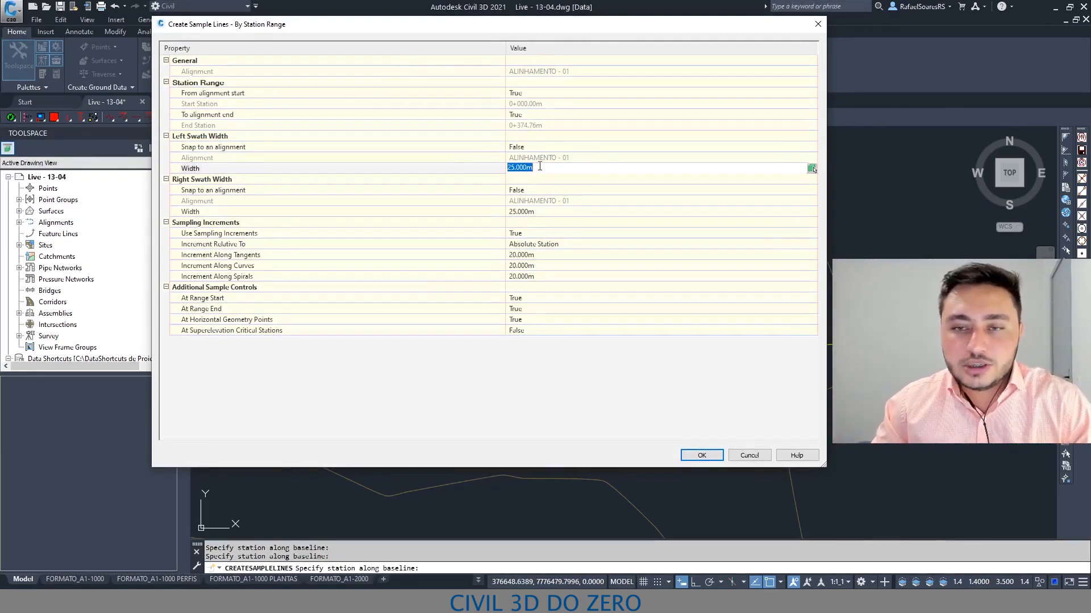
type("10")
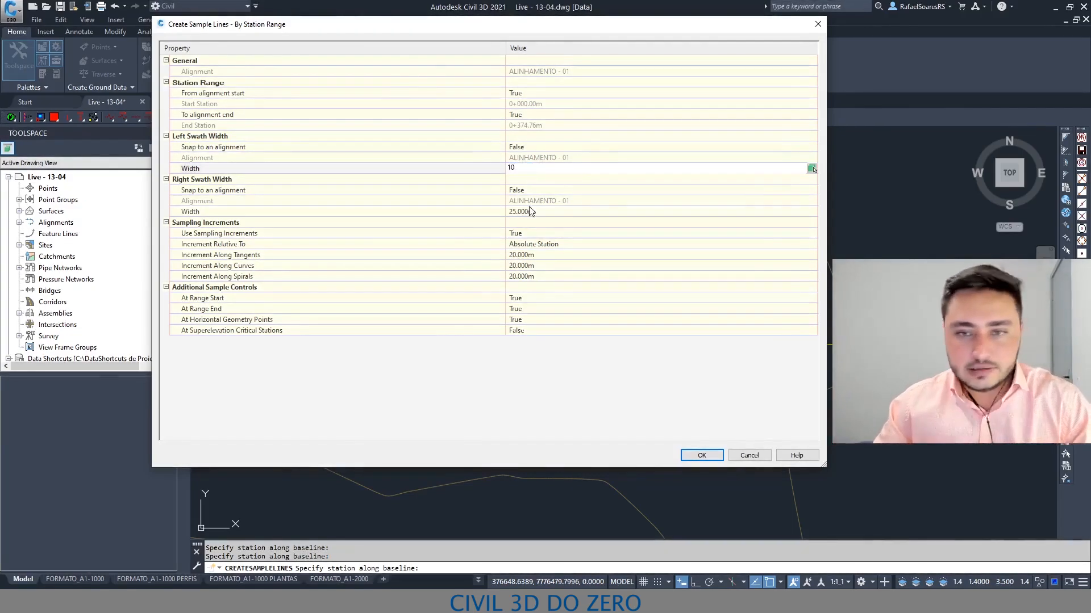
left_click(555, 212)
type("15")
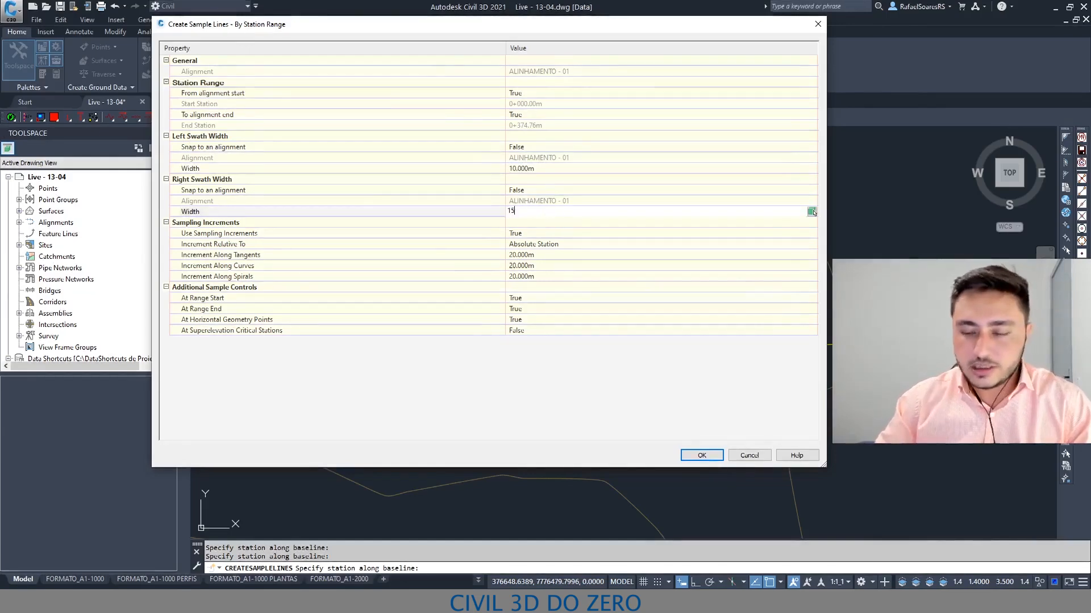
left_click(539, 203)
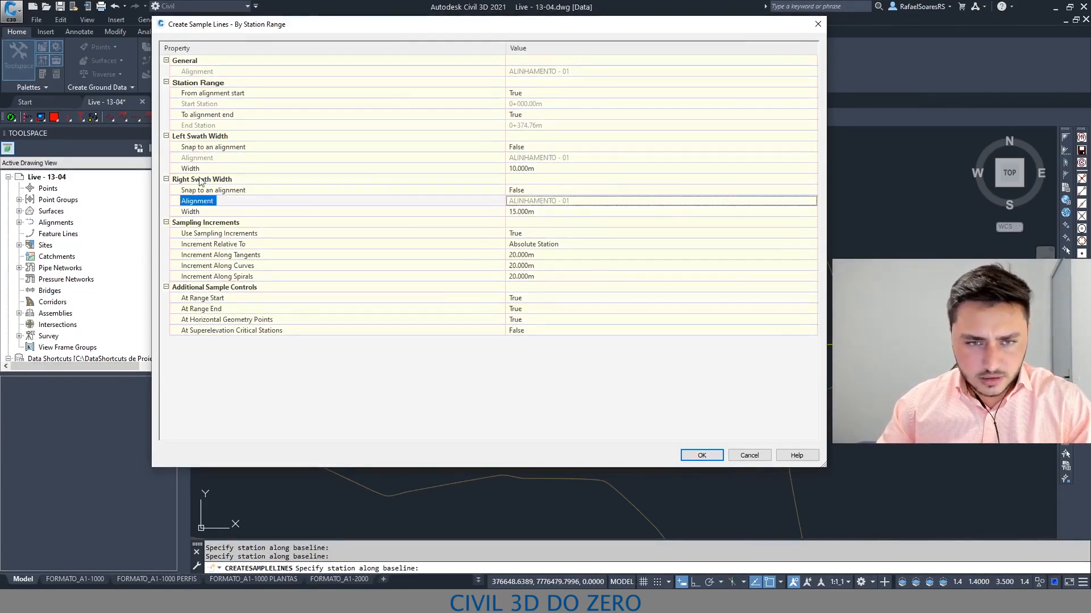
left_click(190, 137)
left_click(211, 179)
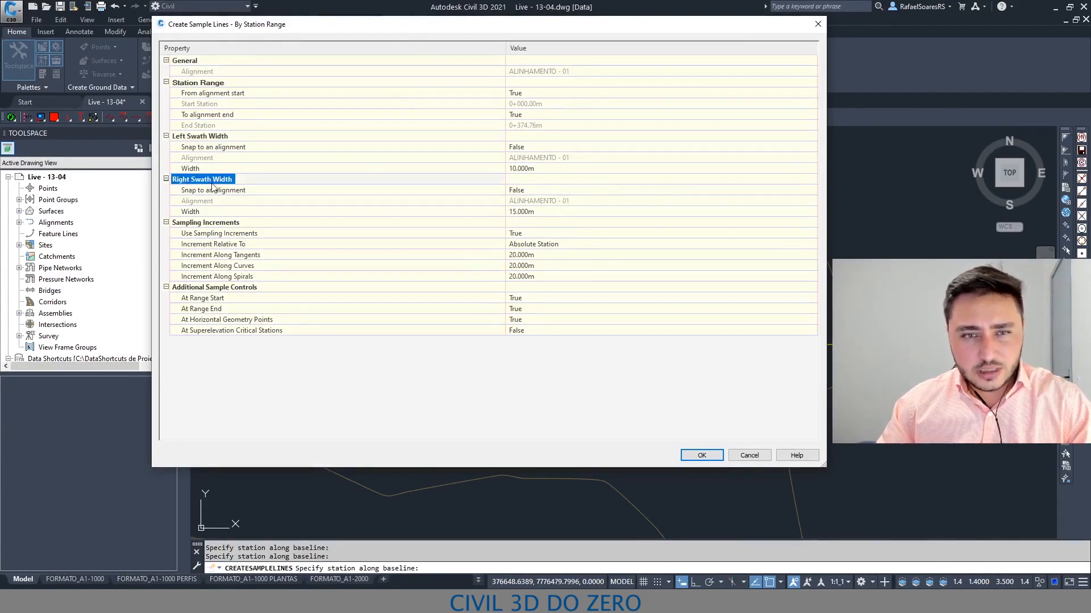
left_click(301, 212)
Try Station Range Start as the reference for the sampling increments, and restore Absolute Station.
left_click(318, 245)
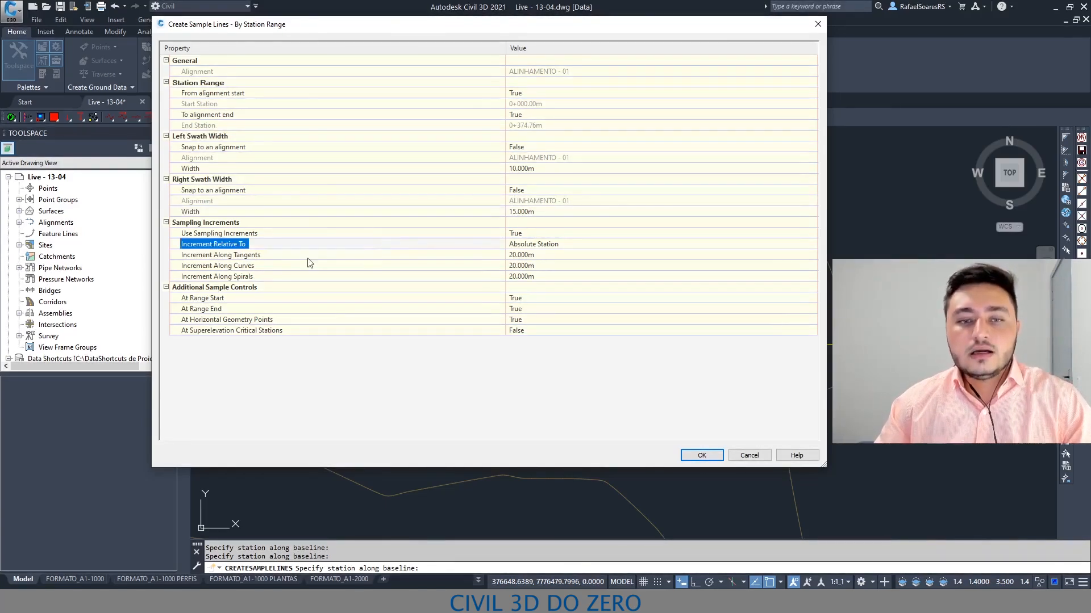
left_click(229, 223)
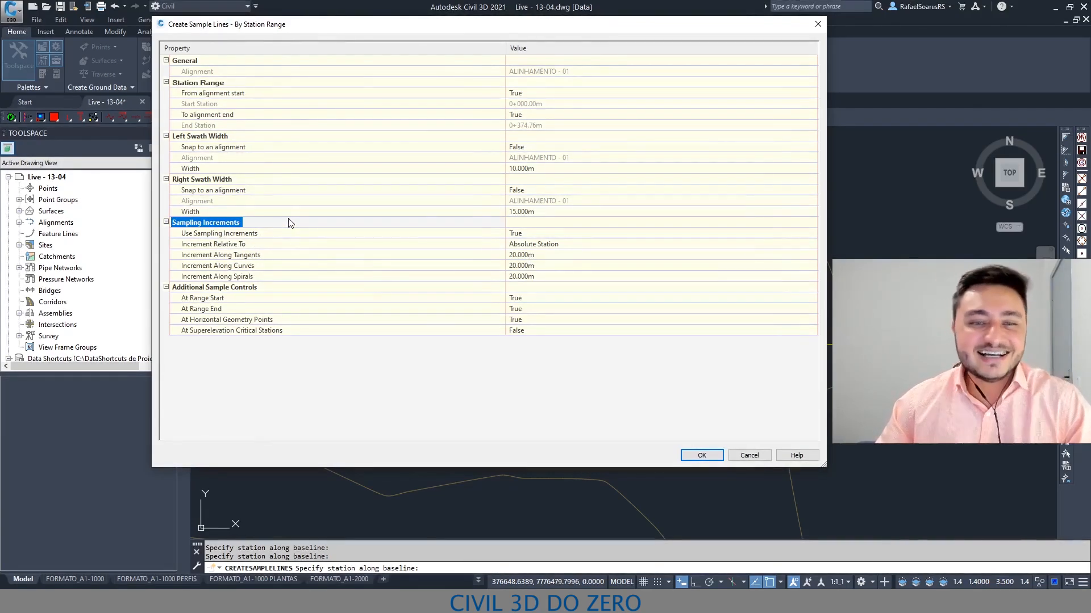
left_click(176, 237)
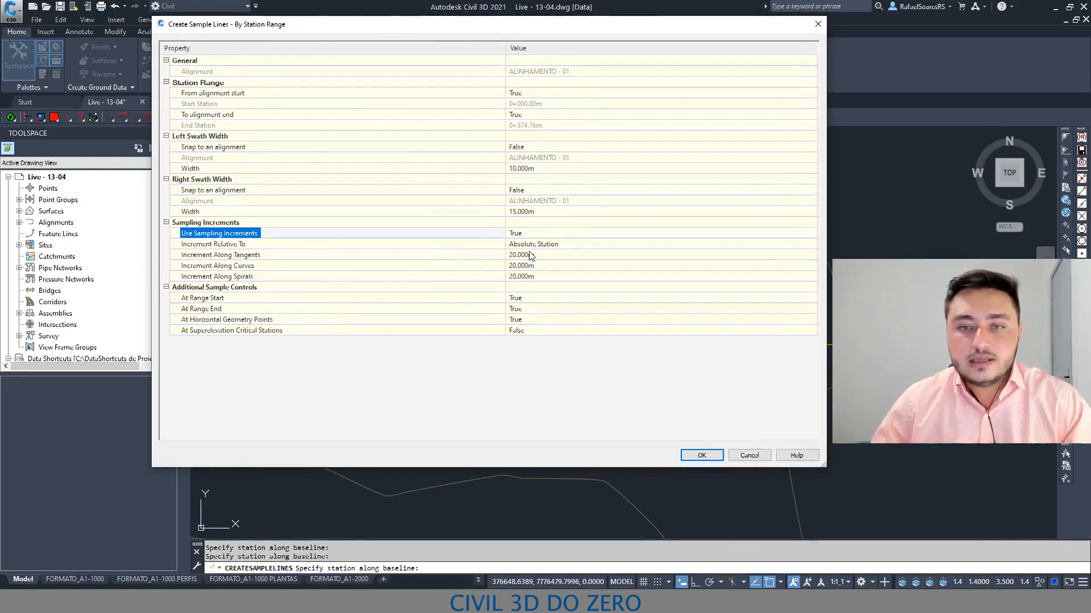
left_click(334, 244)
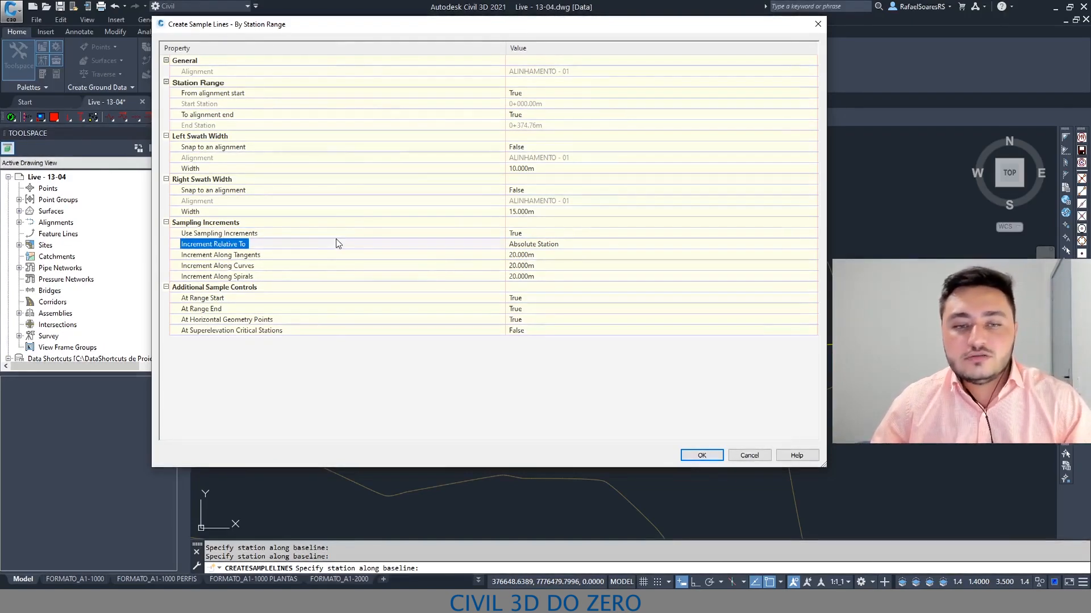
left_click(540, 244)
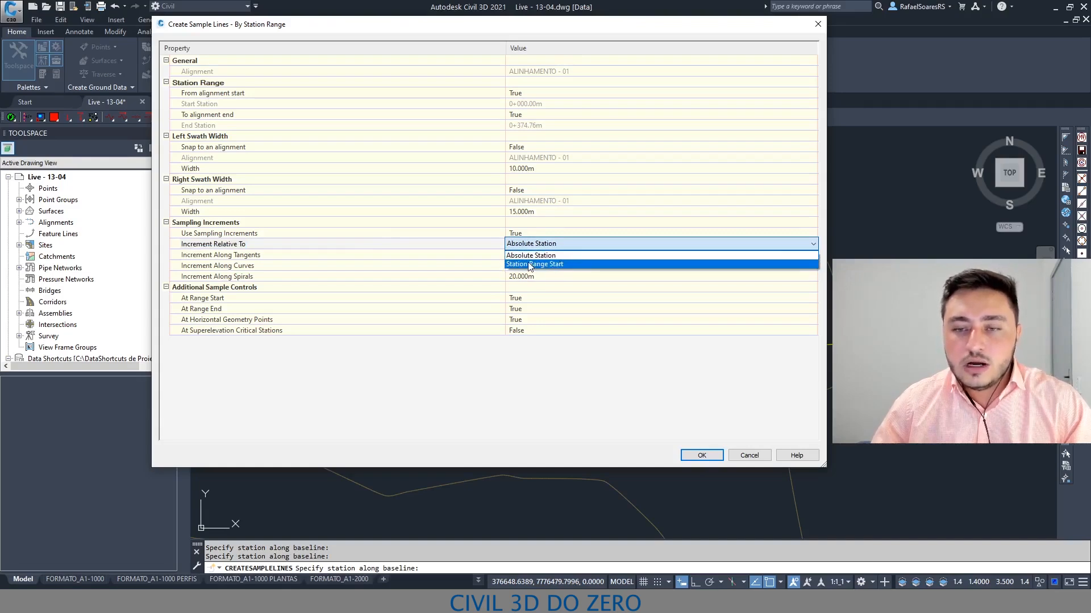
left_click(529, 264)
left_click(531, 245)
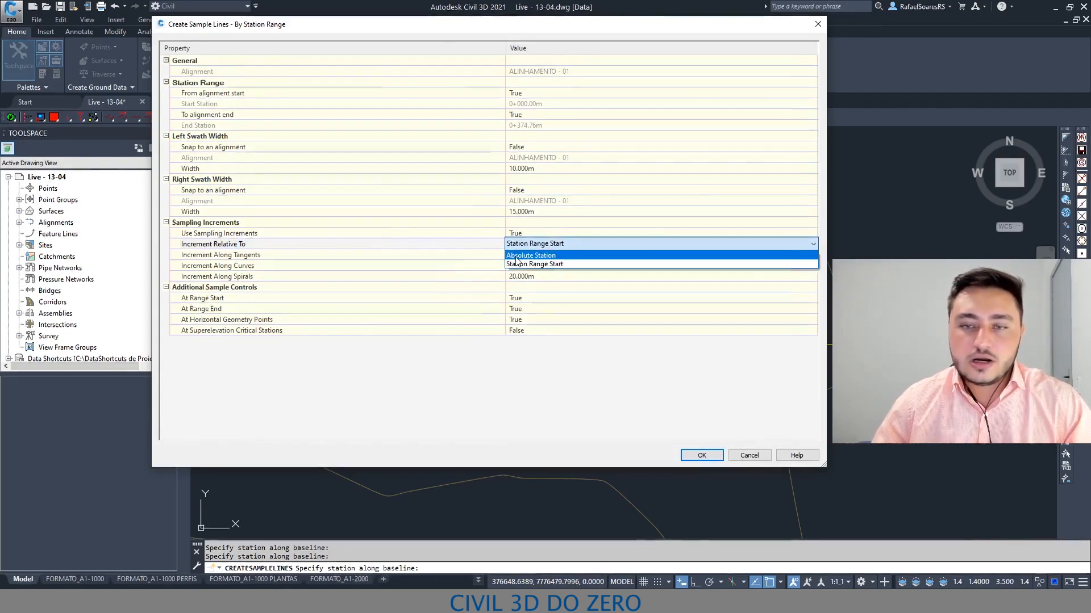
left_click(517, 256)
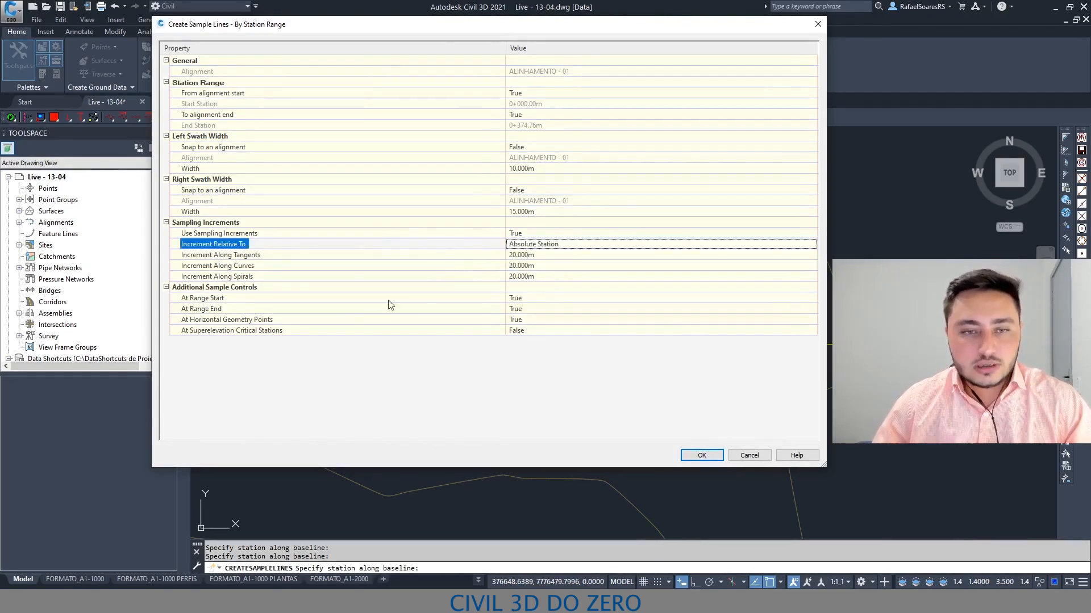
Switch Use Sampling Increments to False, and restore it to True.
left_click(328, 234)
left_click(523, 234)
left_click(516, 245)
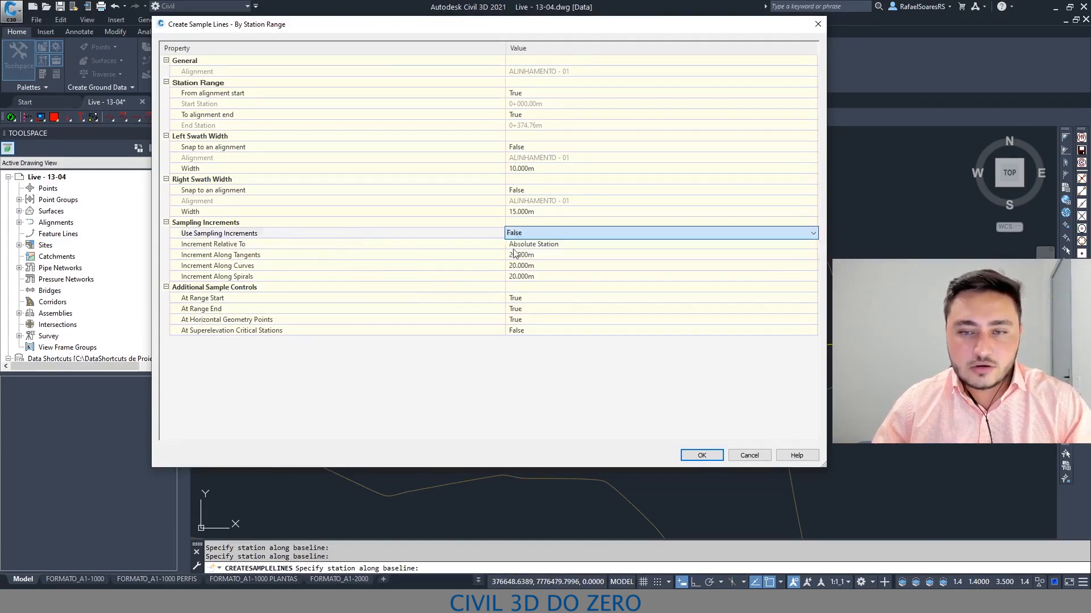
left_click(533, 235)
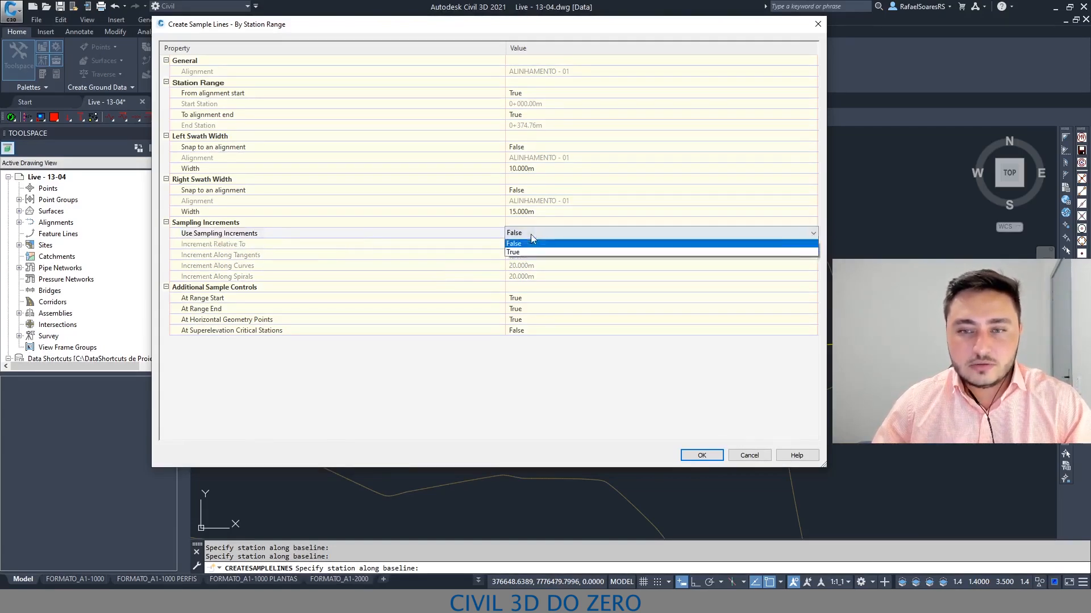
left_click(516, 255)
Try 10 m as the sampling increment along tangents, and restore it to 20 m.
left_click(532, 254)
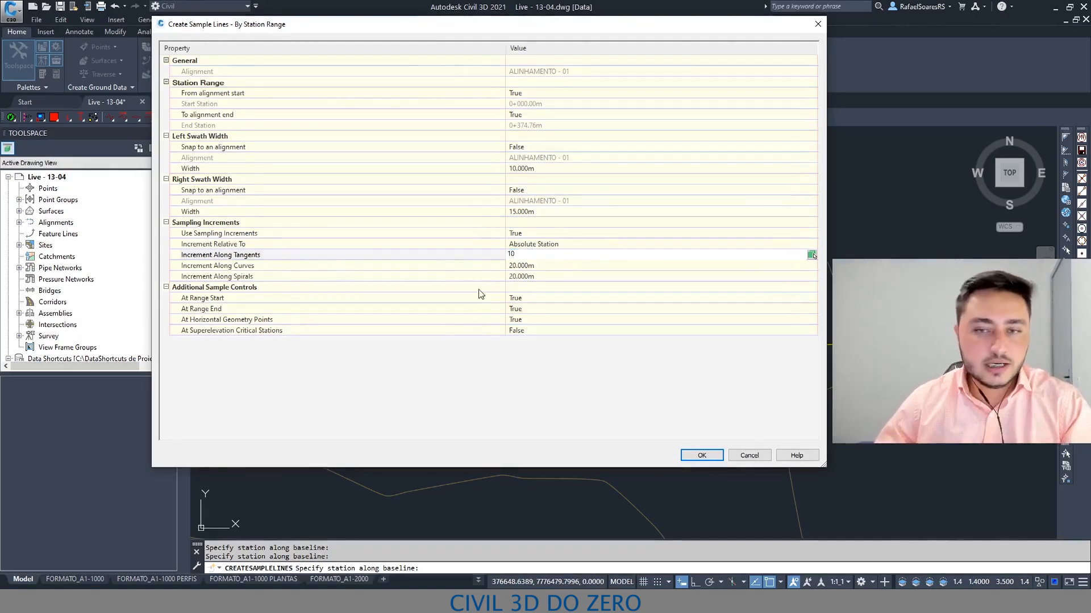
left_click_drag(525, 255, 481, 257)
type("20")
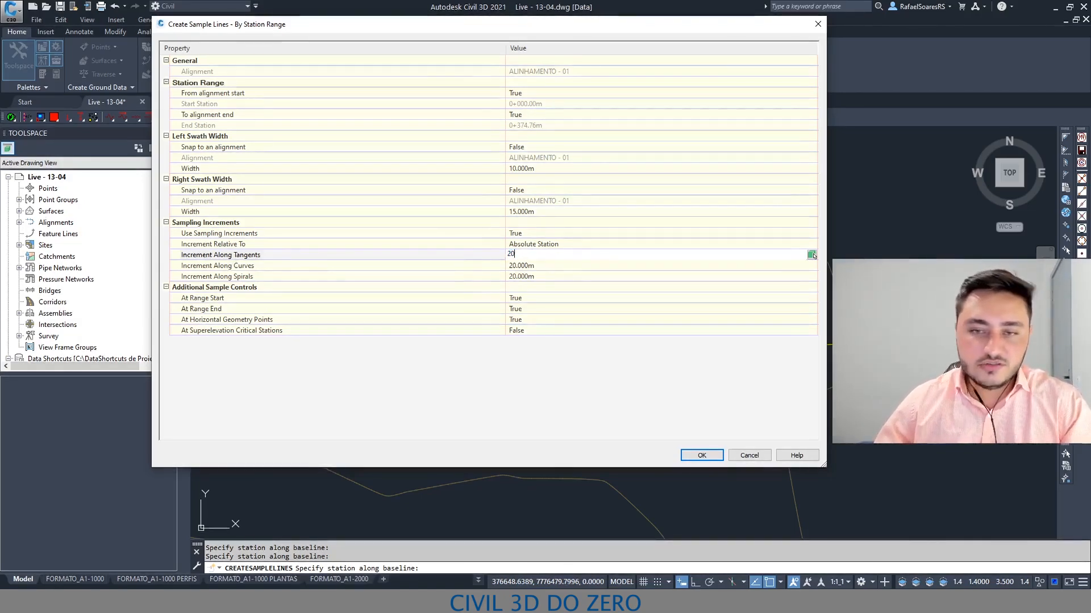
left_click(531, 265)
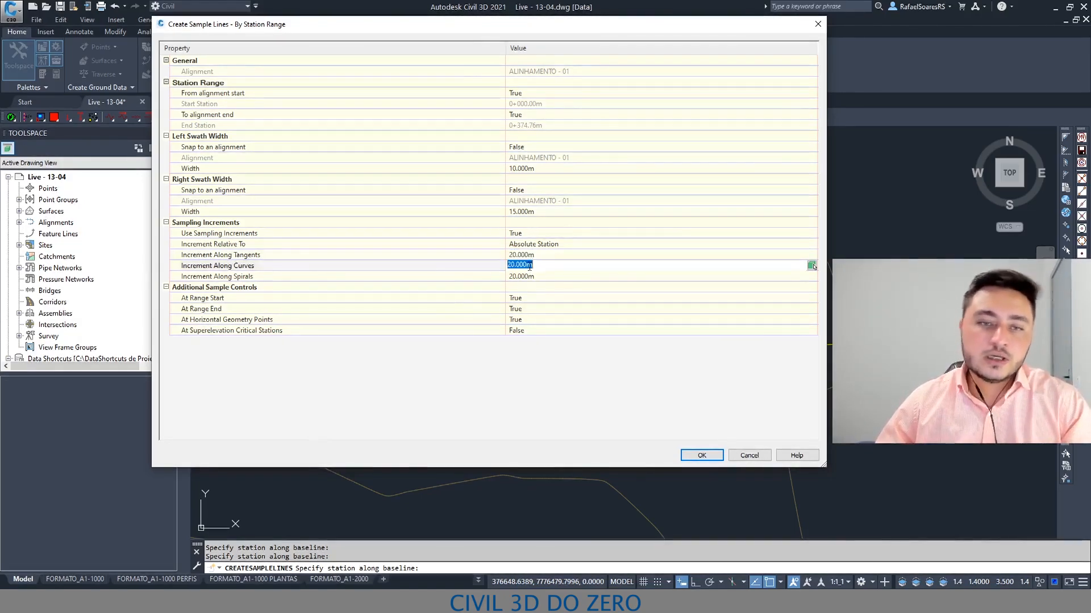
Set the sampling increments along curves and along spirals to 10 m.
type("10")
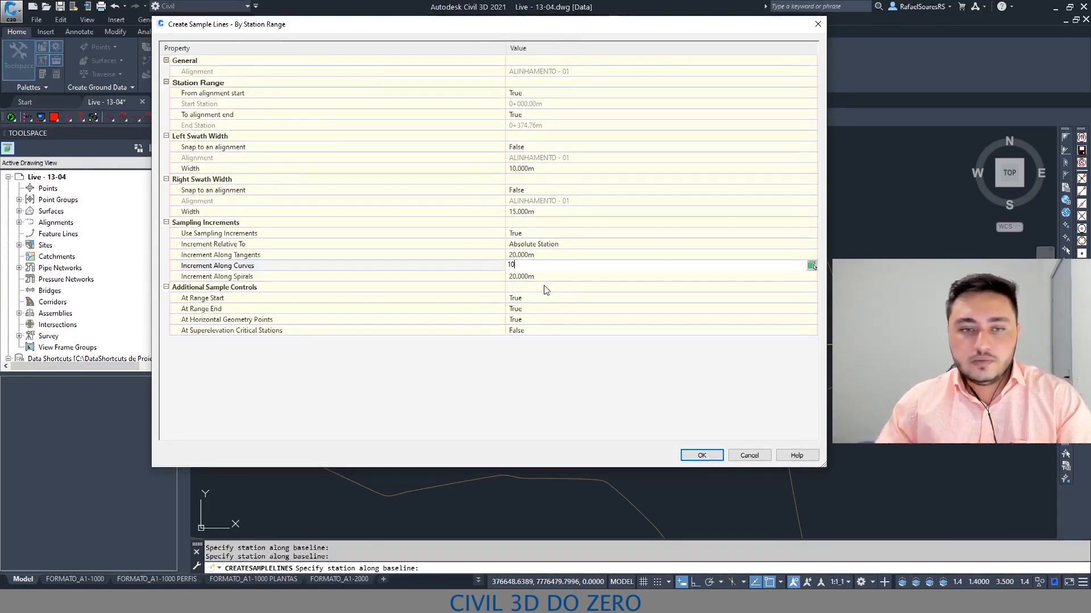
key("Tab")
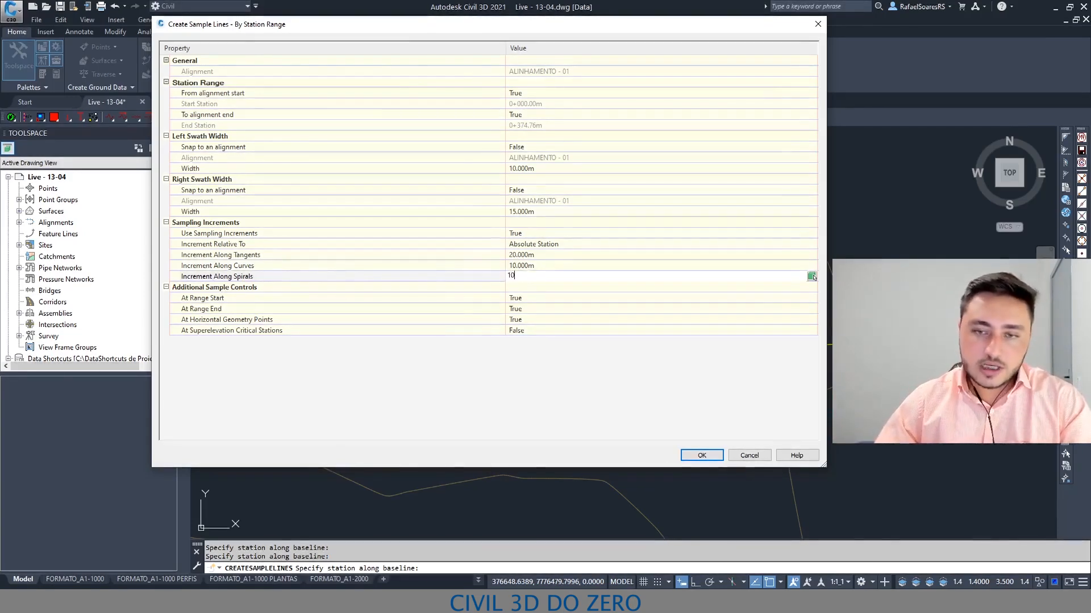
left_click(440, 290)
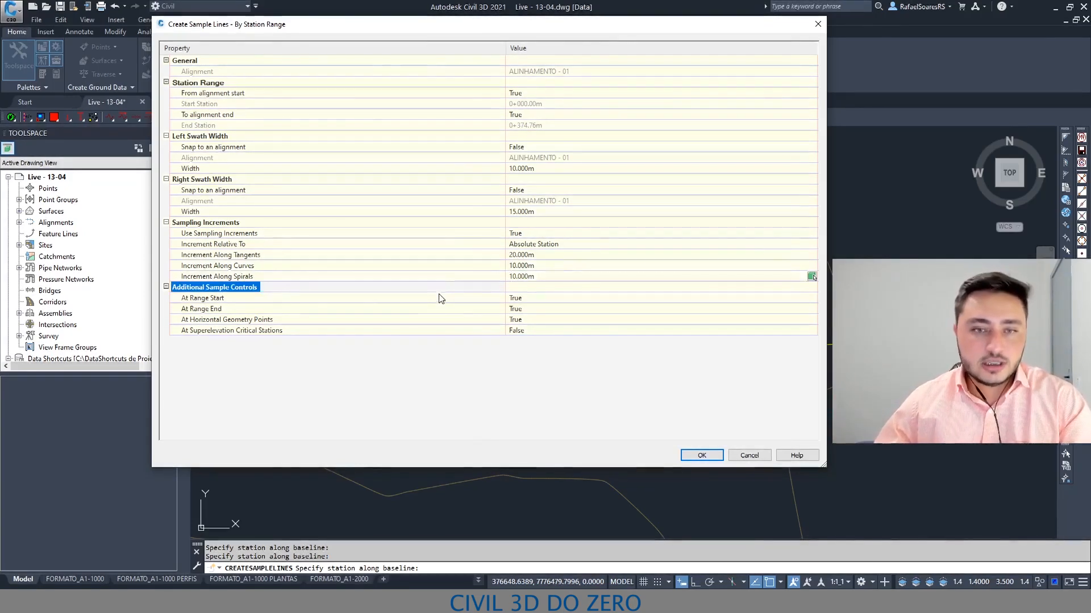
Review the additional sample controls and set At Superelevation Critical Stations to True.
left_click(421, 298)
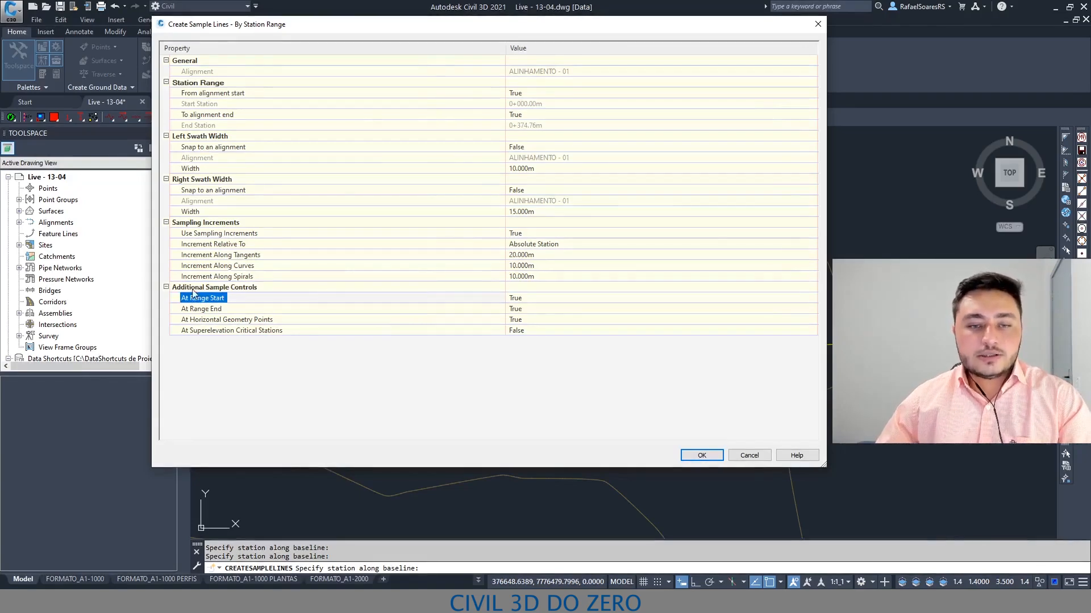
left_click(243, 310)
left_click(263, 327)
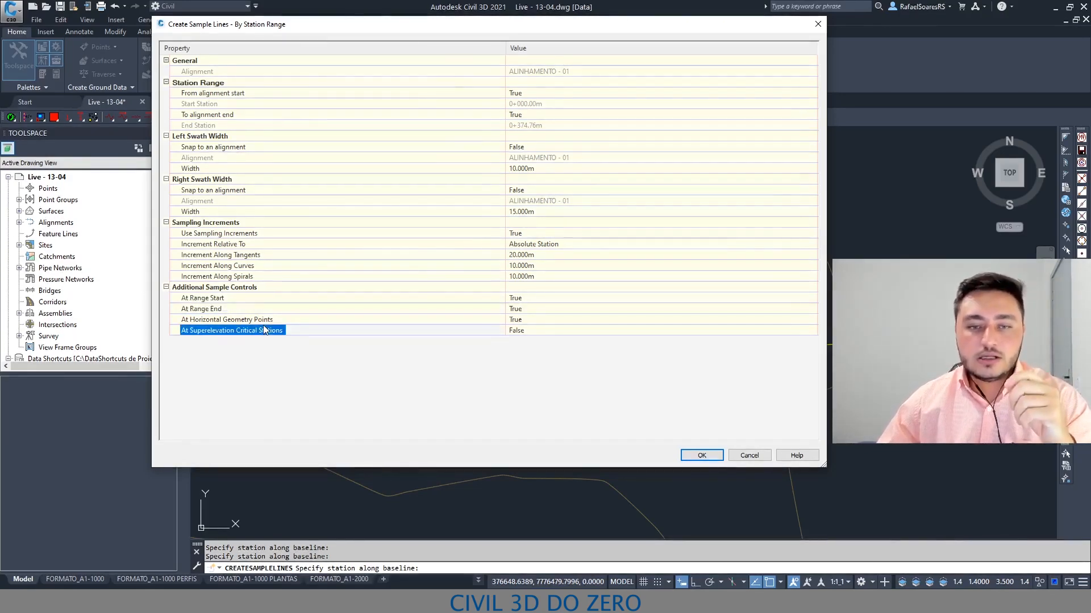
left_click(266, 322)
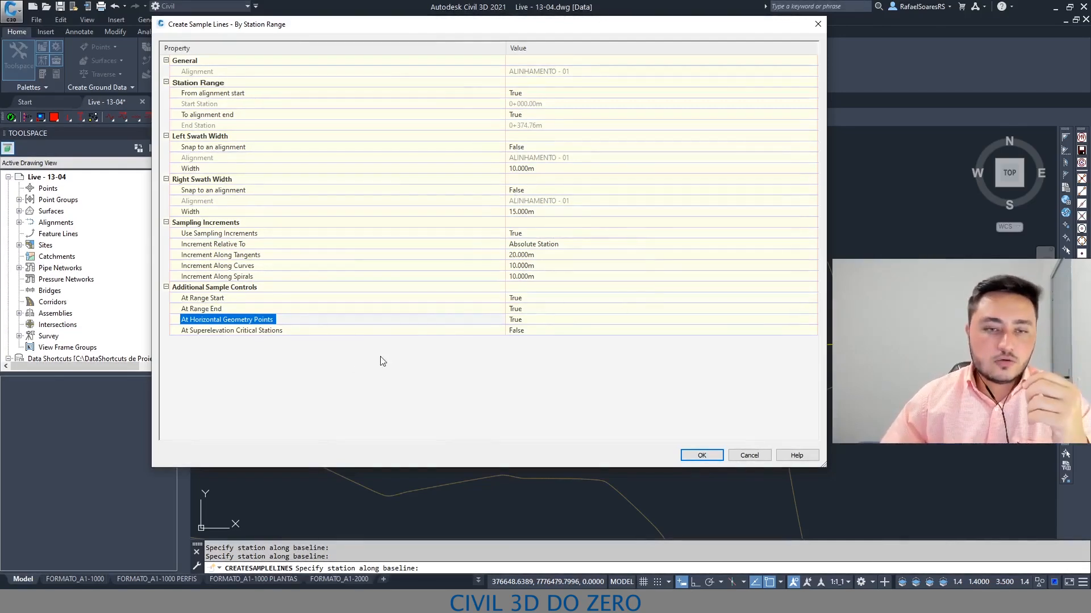
left_click(211, 331)
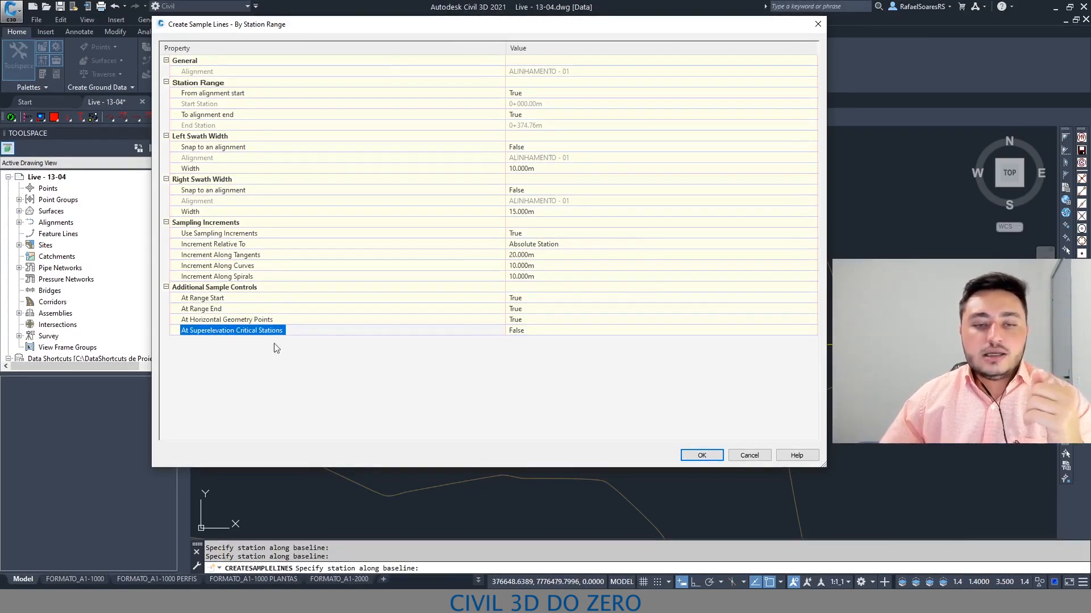
left_click(515, 333)
left_click(487, 349)
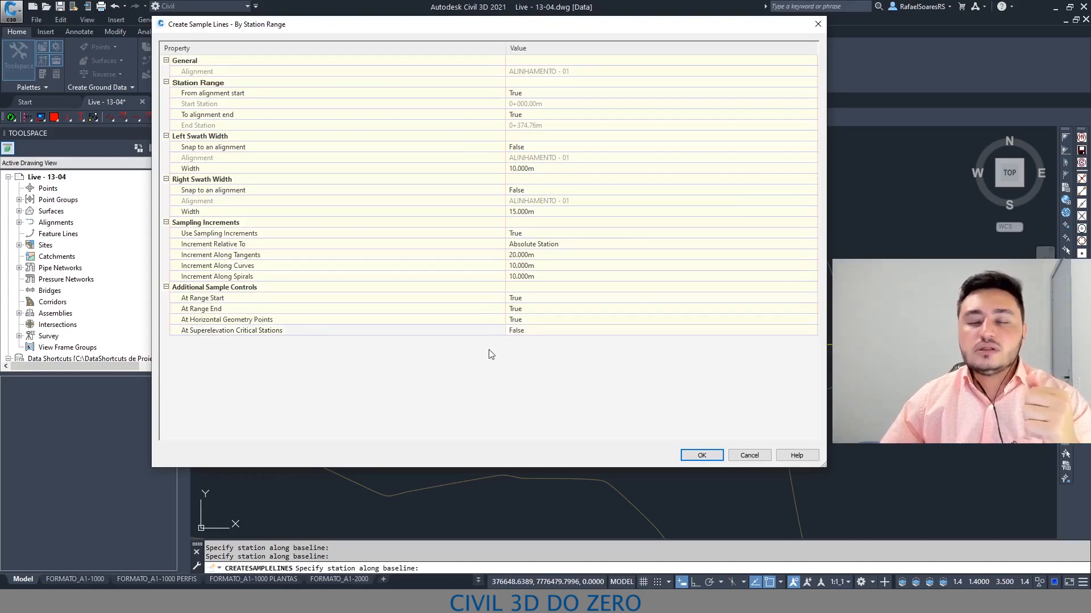
left_click(532, 332)
left_click(522, 352)
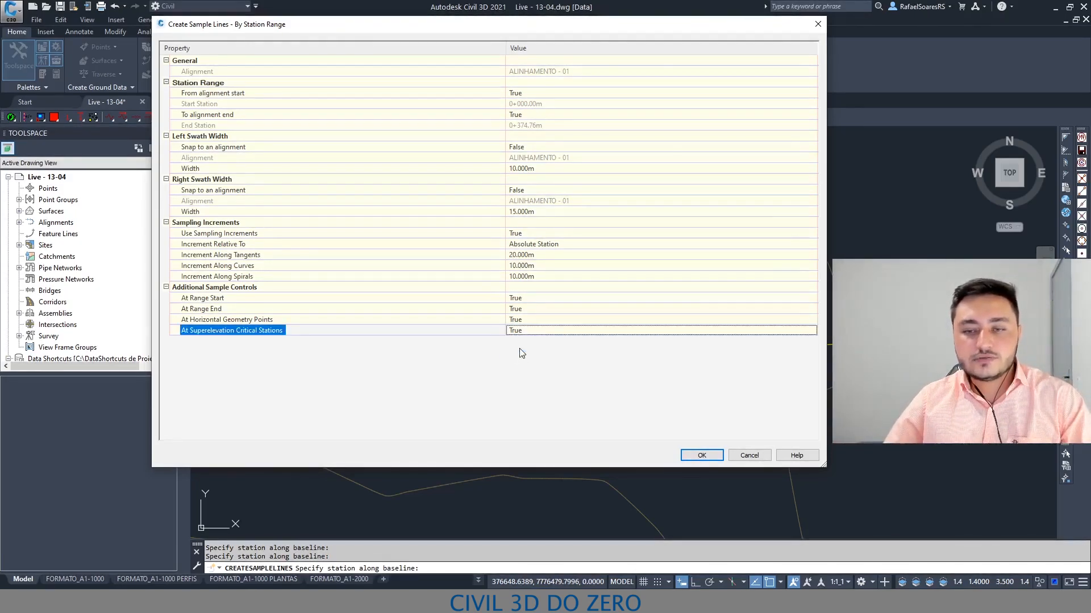
Accept the station range settings to create the sample lines along ALINHAMENTO - 01, and end the command.
left_click(702, 455)
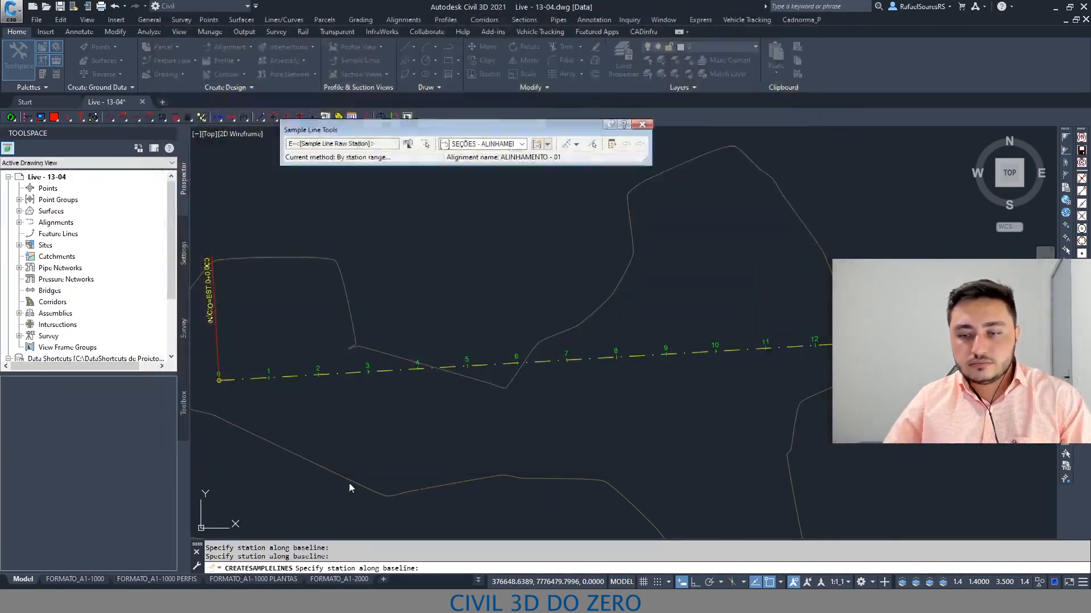
scroll(435, 410, "down", 2)
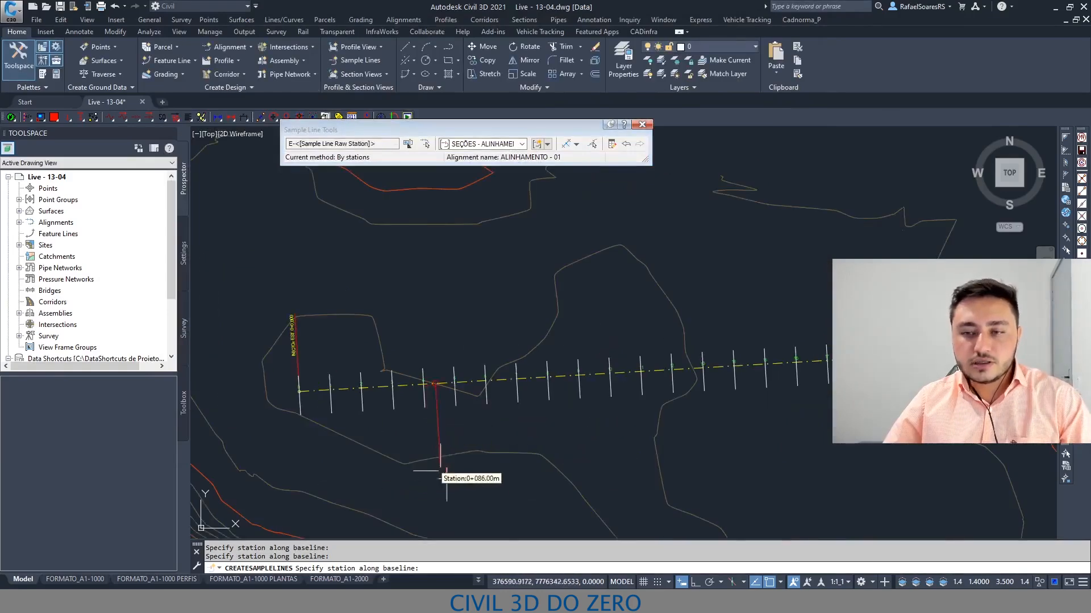
key("Escape")
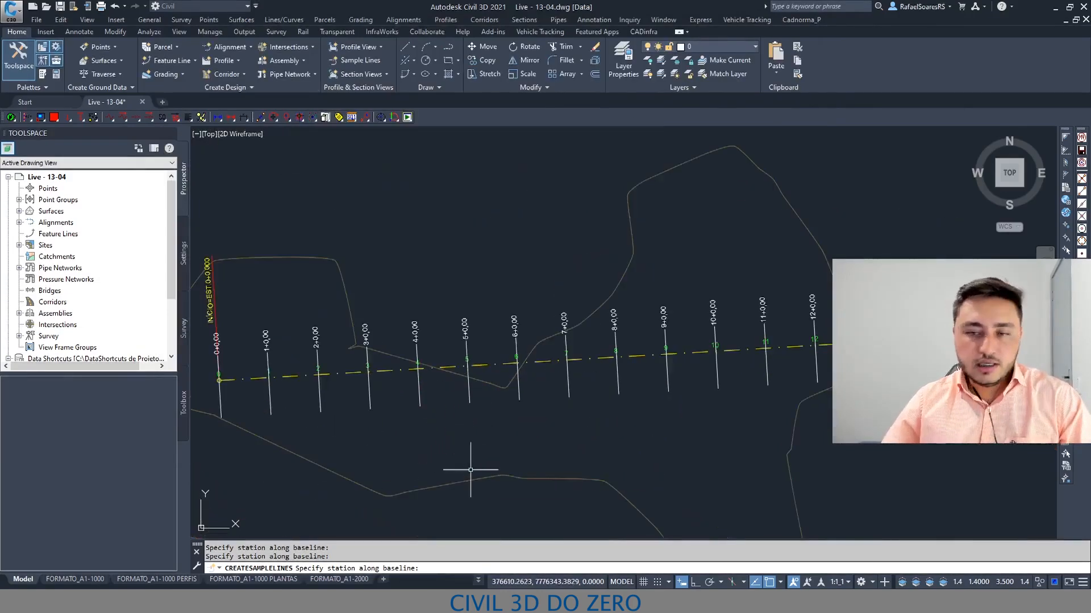
Examine the new sample lines and their station labels up close, particularly the line at station 2+0,00.
scroll(498, 286, "down", 2)
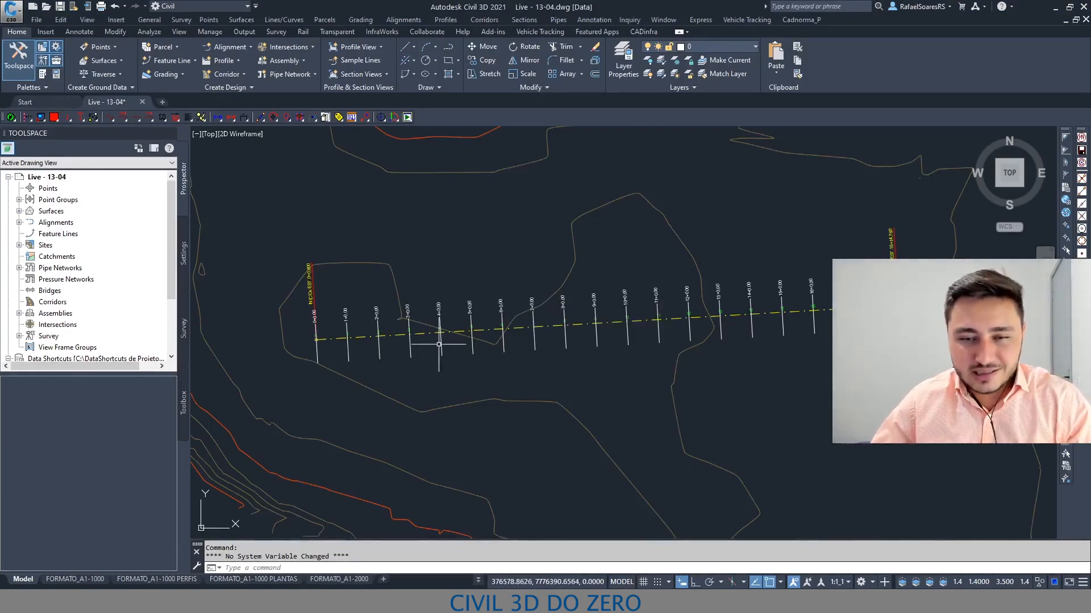
scroll(438, 347, "up", 1)
middle_click_drag(438, 347, 449, 380)
scroll(398, 351, "down", 1)
scroll(400, 352, "up", 2)
scroll(400, 352, "up", 1)
left_click(434, 369)
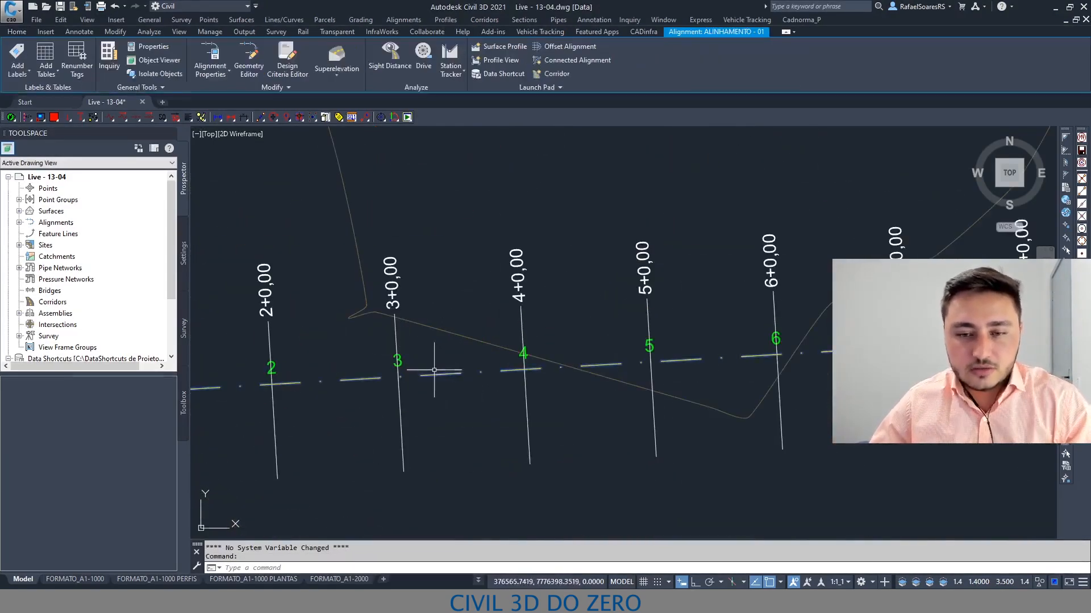
key("Escape")
middle_click_drag(426, 317, 463, 307)
scroll(412, 314, "up", 2)
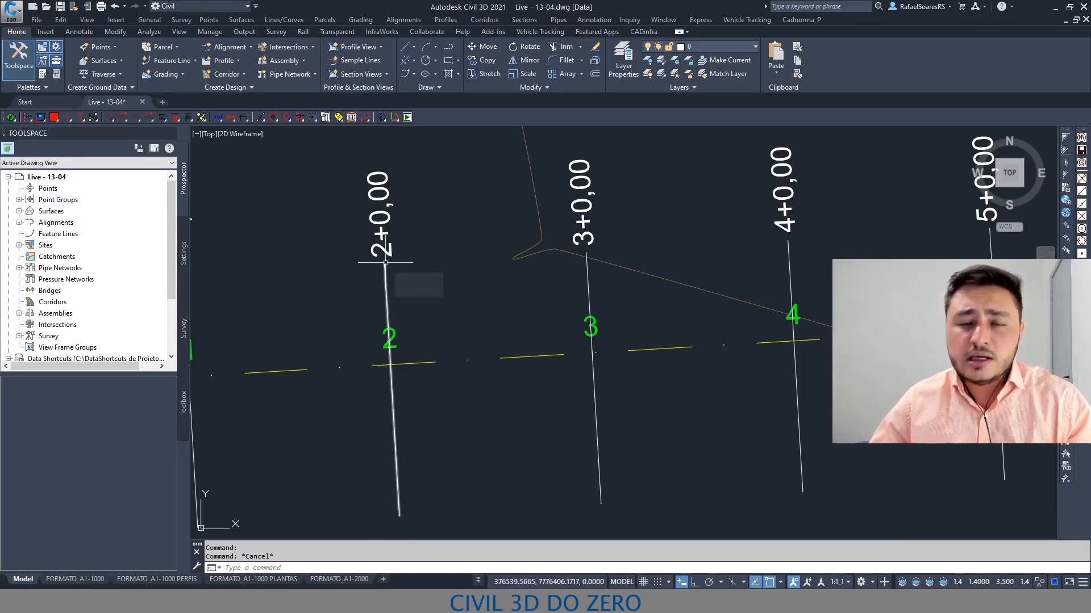
mouse_move(340, 164)
left_mouse_down()
mouse_move(341, 279)
mouse_move(431, 170)
mouse_move(341, 183)
left_mouse_up()
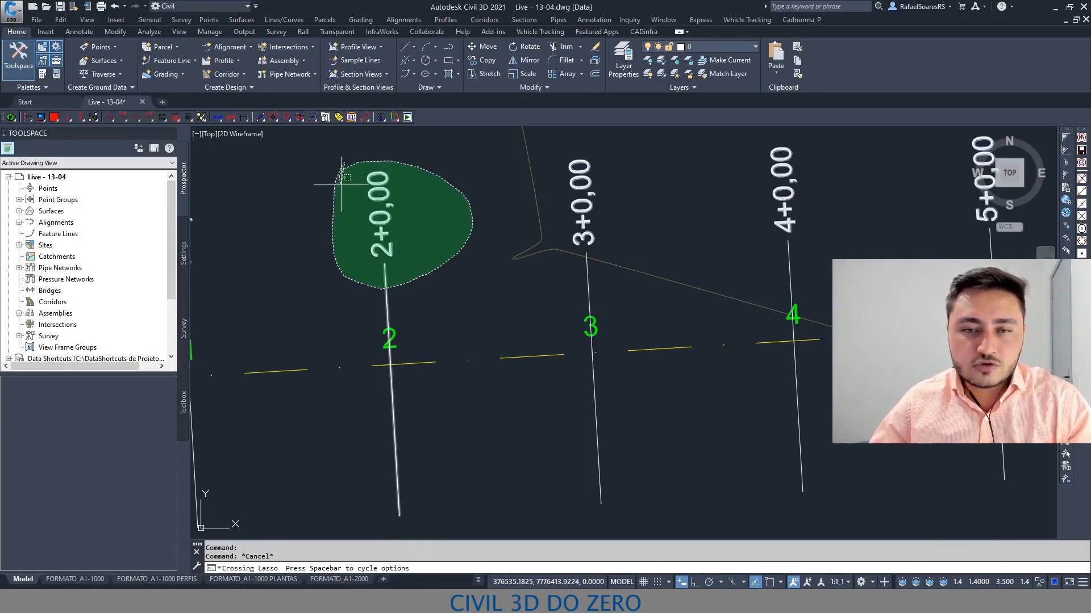
key("Escape")
mouse_move(397, 262)
middle_mouse_down()
mouse_move(443, 230)
mouse_move(468, 193)
middle_mouse_up()
mouse_move(455, 195)
left_mouse_down()
mouse_move(421, 267)
mouse_move(488, 415)
mouse_move(488, 293)
left_mouse_up()
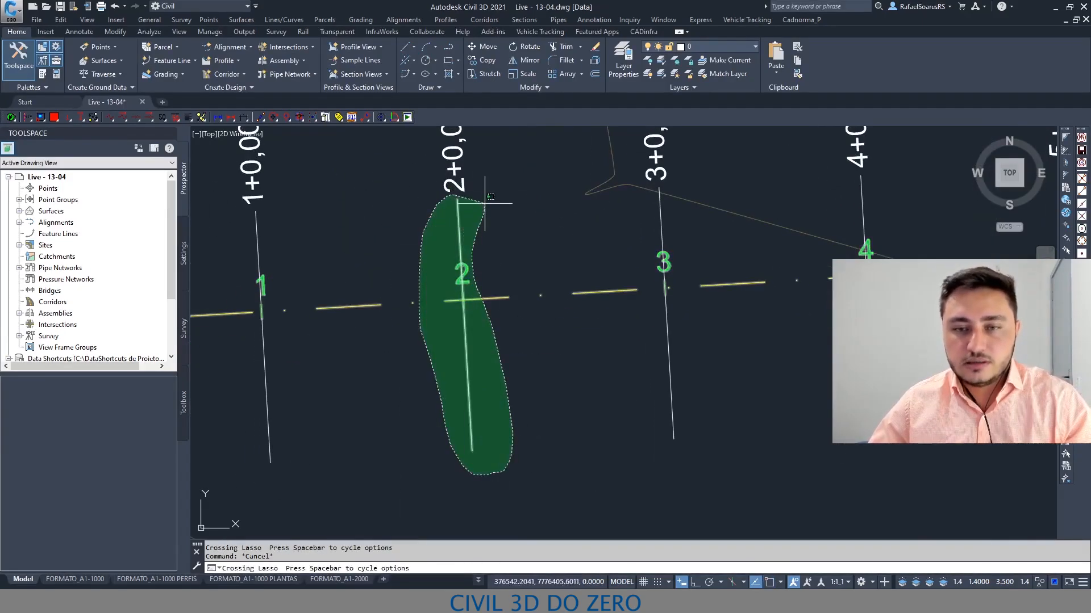
key("Escape")
Examine the end of the alignment and the PERFIL ALINHAMENTO - 01 profile view, and return to the sample lines.
scroll(639, 329, "down", 5)
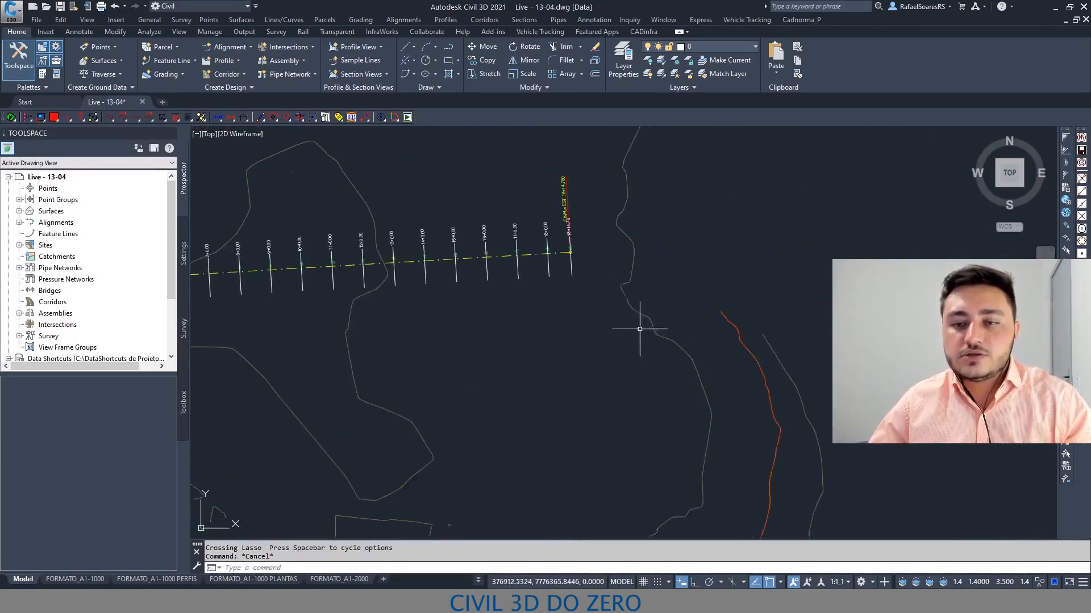
middle_click_drag(698, 357, 333, 301)
mouse_move(727, 340)
middle_mouse_down()
mouse_move(577, 314)
mouse_move(325, 310)
middle_mouse_up()
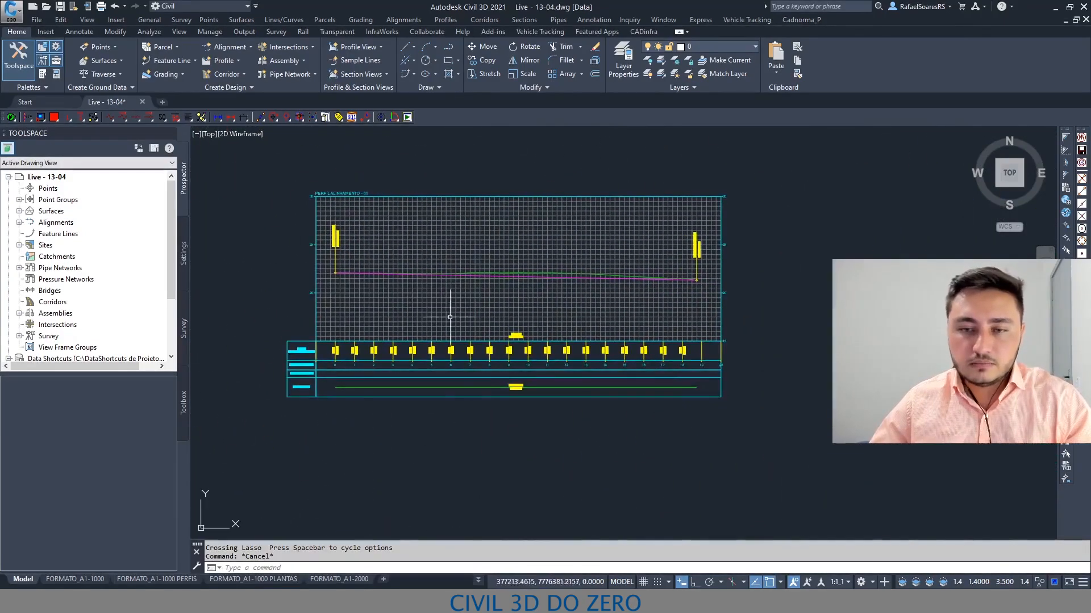
scroll(327, 267, "up", 2)
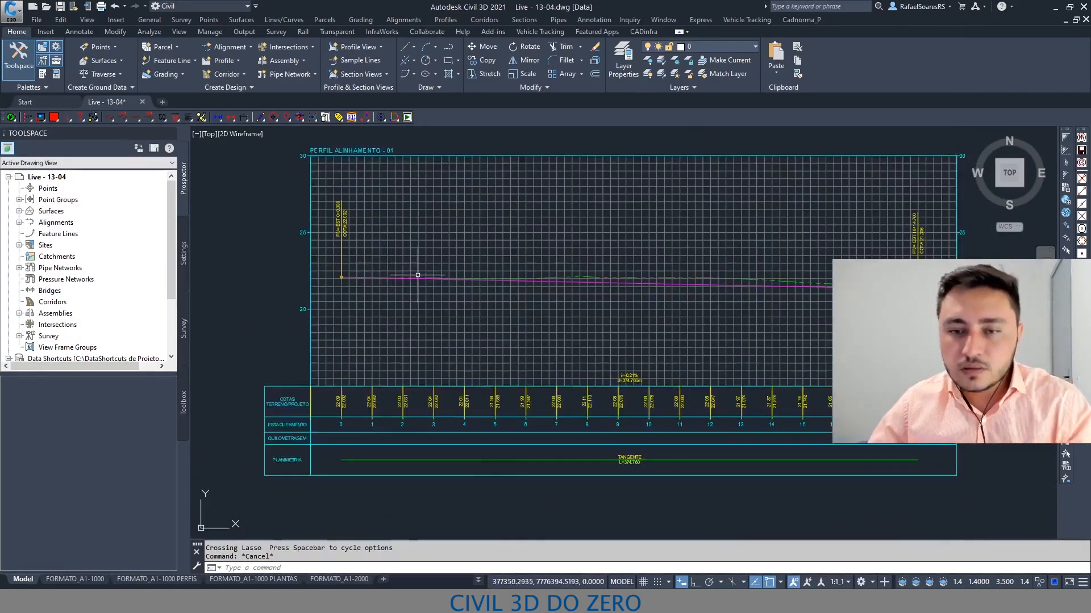
middle_click_drag(348, 281, 444, 250)
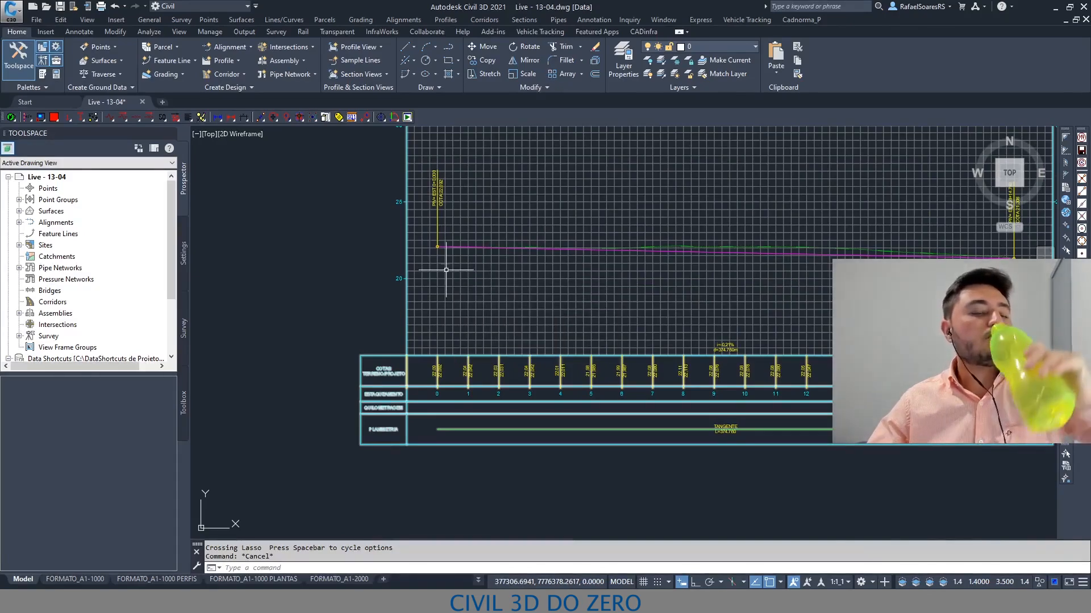
middle_click_drag(359, 298, 887, 315)
middle_click_drag(280, 324, 408, 326)
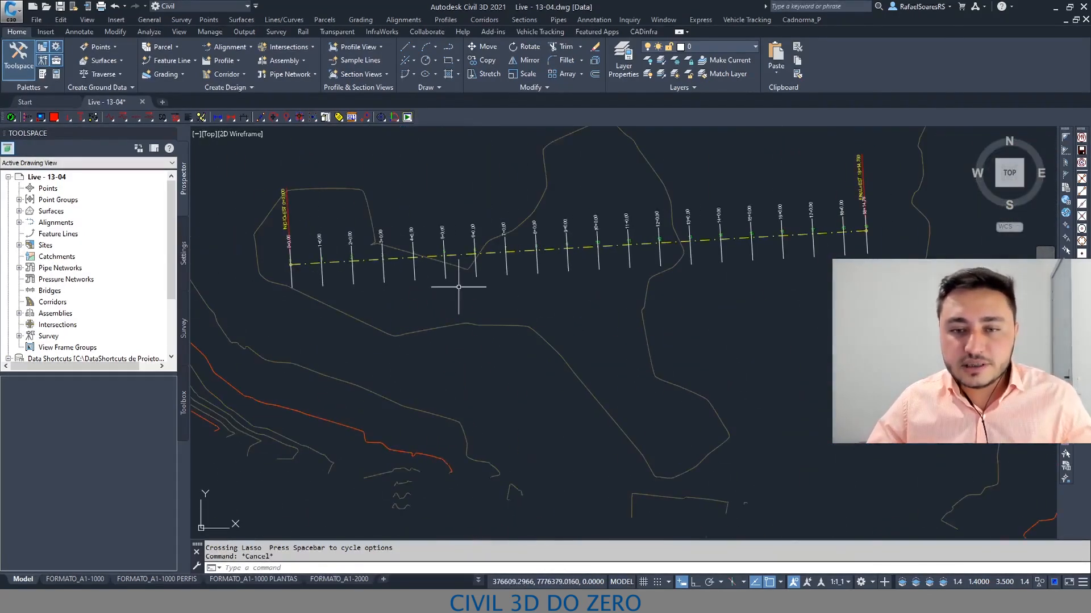
middle_click_drag(364, 287, 426, 270)
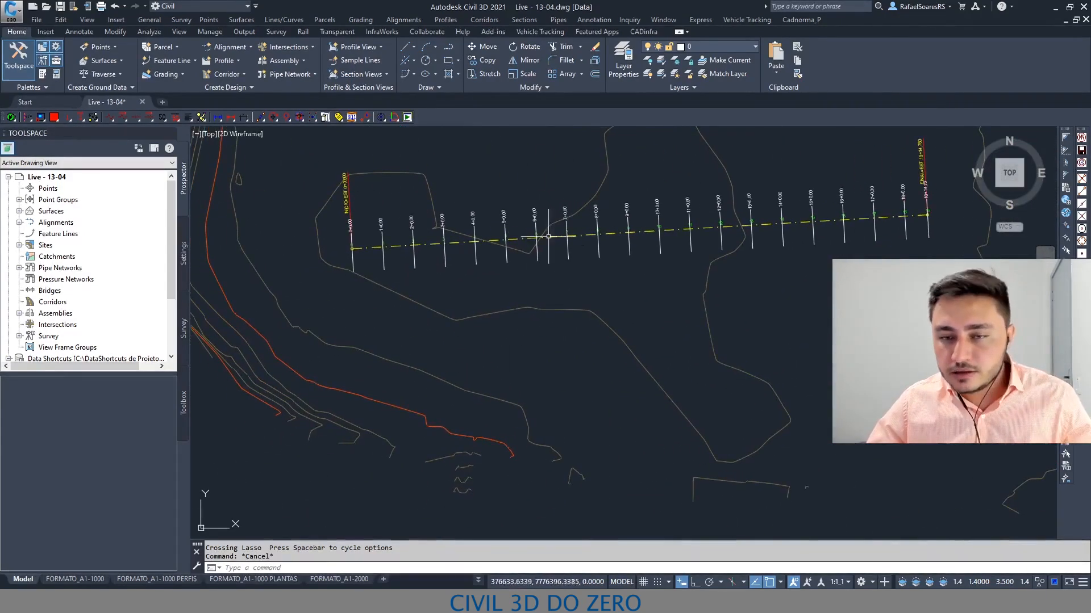
middle_click_drag(333, 263, 316, 309)
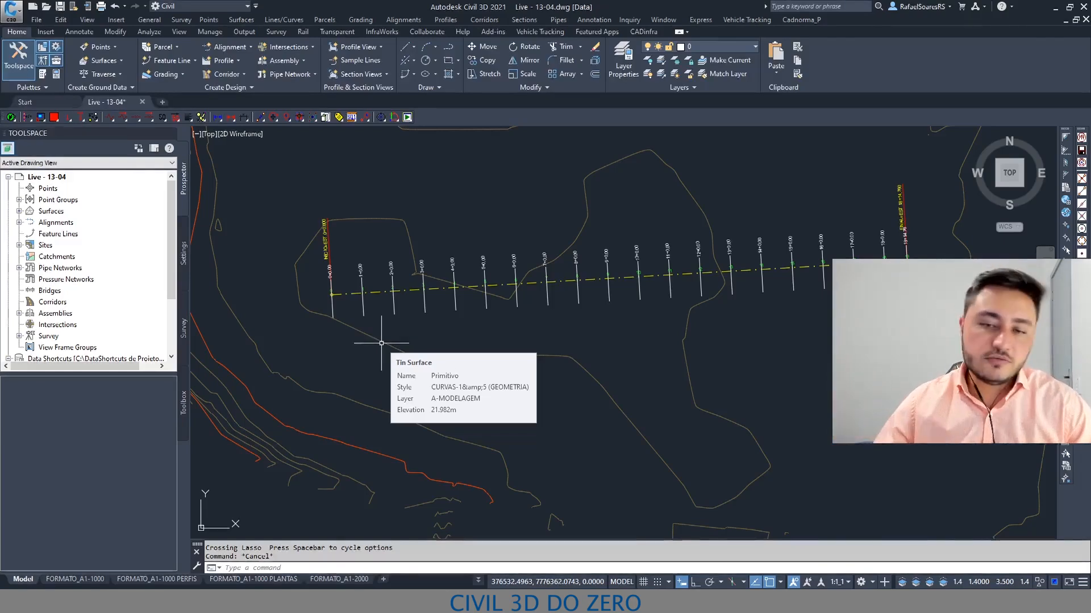
middle_click_drag(534, 311, 541, 301)
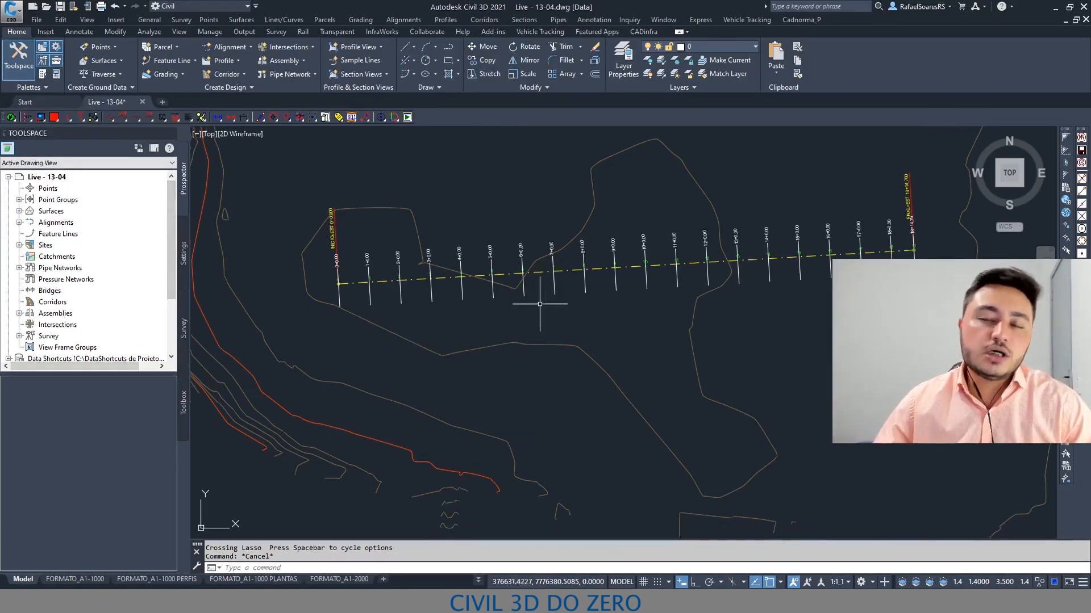
key("Escape")
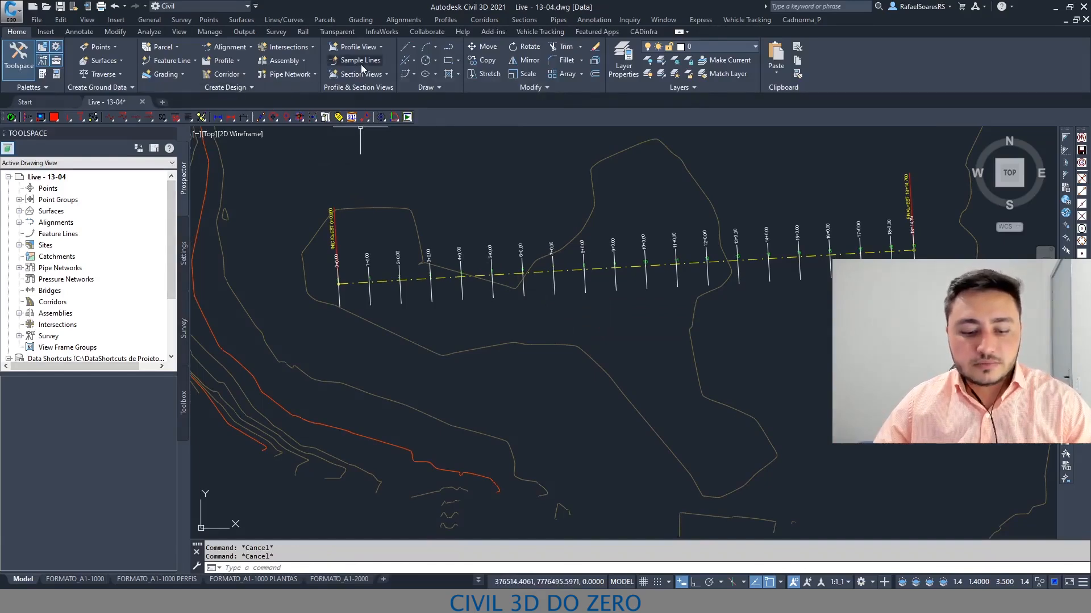
Start a new assembly and name it "Seção Rua cheia".
left_click(285, 61)
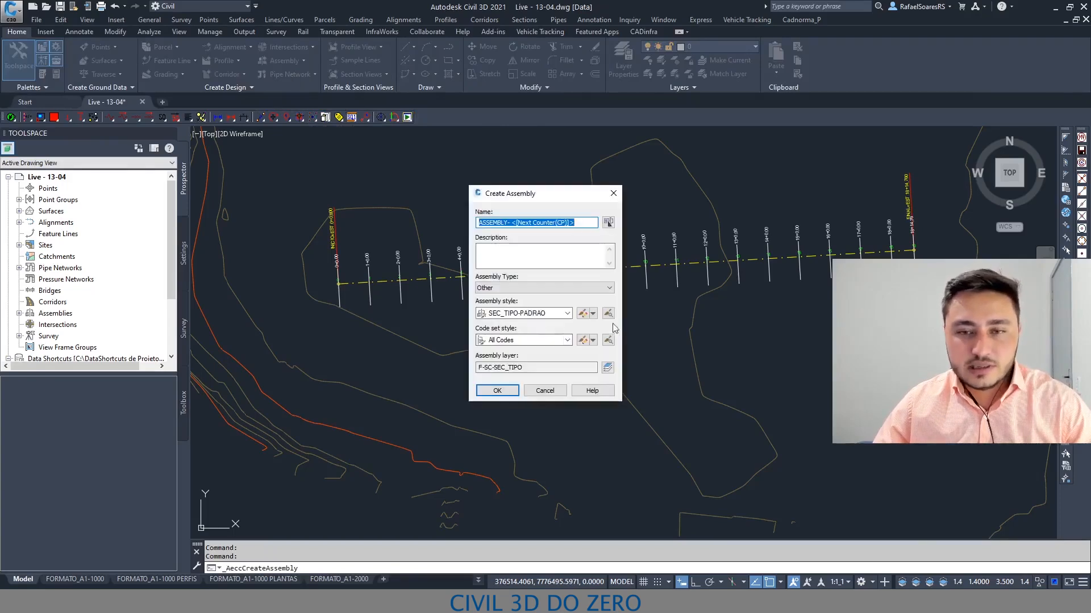
key("Caps_Lock")
type("S")
key("Caps_Lock")
type("eçõ")
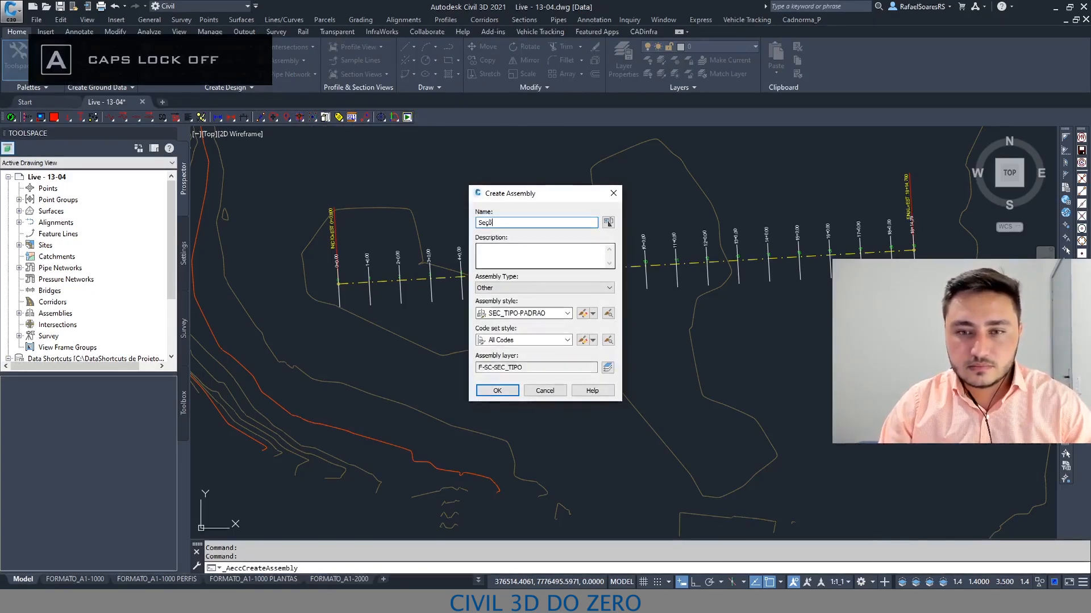
key("BackSpace")
type("ão")
key("Caps_Lock")
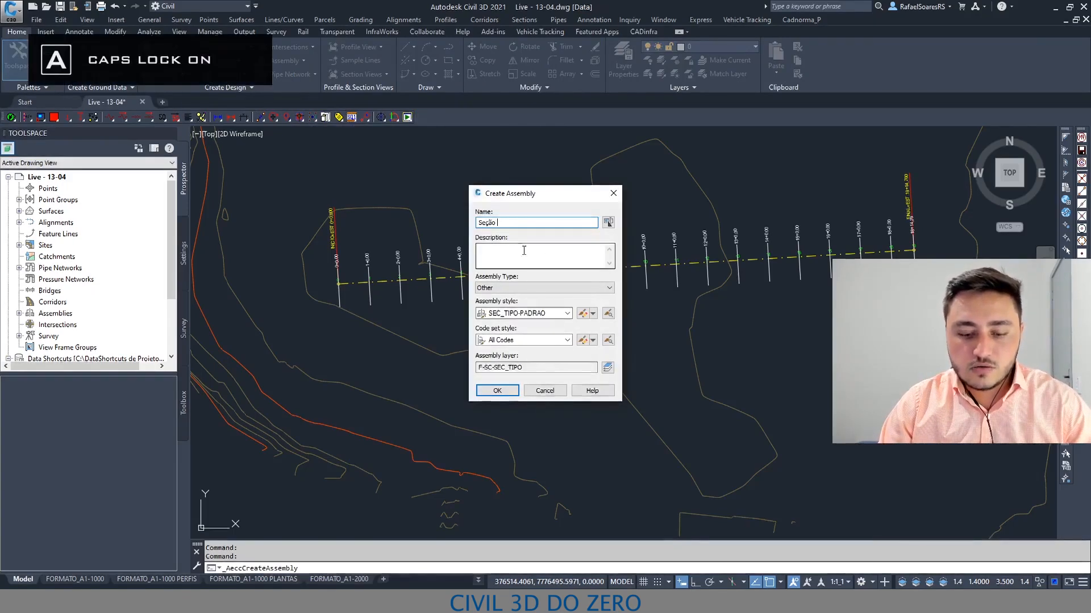
type("Rua cheia")
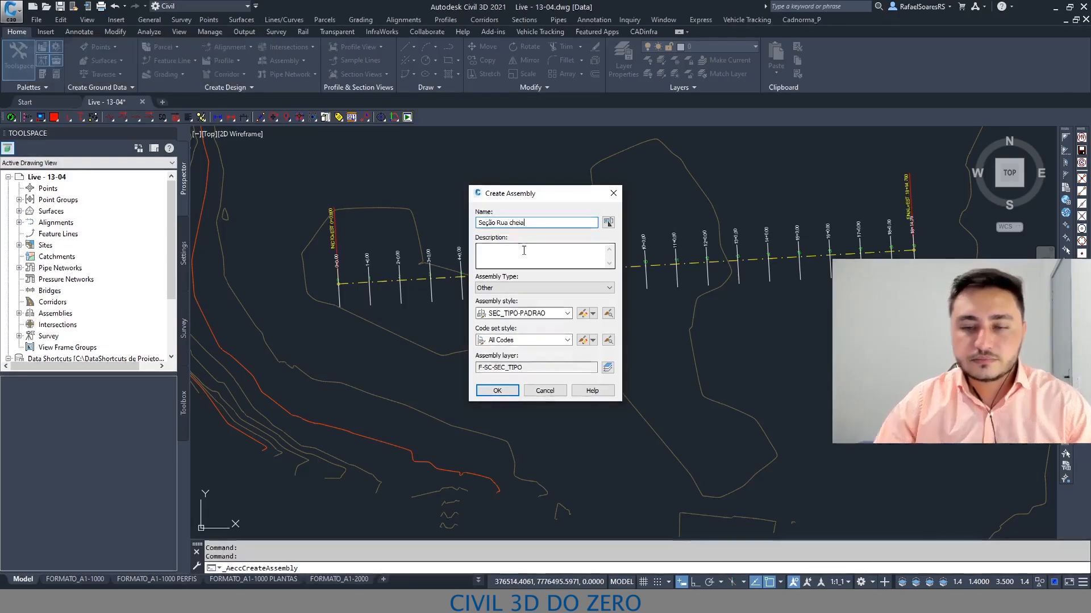
Use All Codes as the assembly's code set style and place its baseline in empty space below the profile view.
left_click(506, 339)
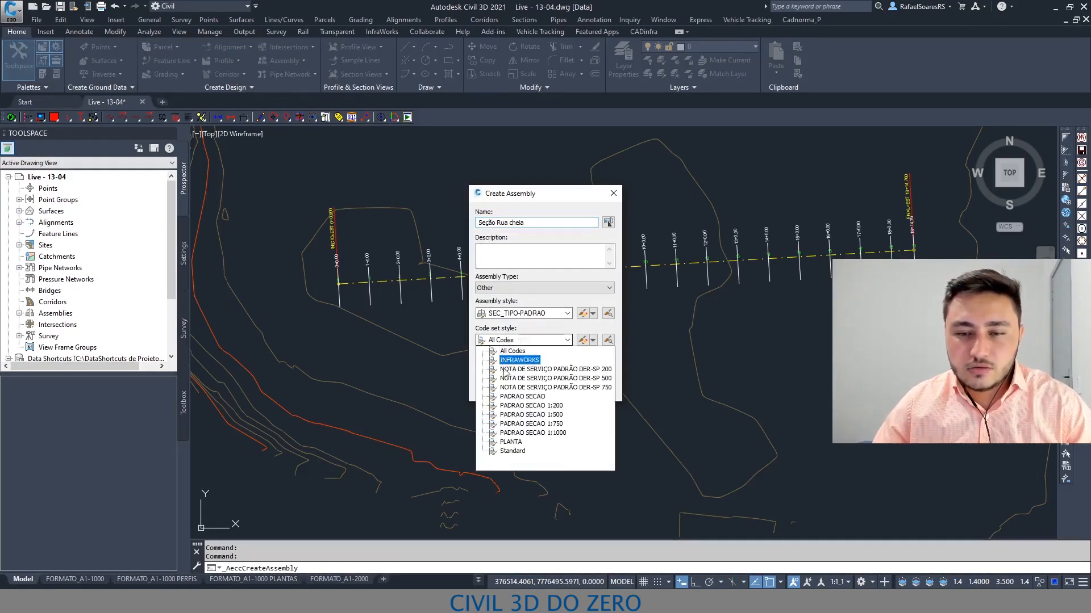
left_click(503, 351)
left_click(494, 390)
scroll(484, 367, "down", 4)
mouse_move(484, 419)
middle_mouse_down()
mouse_move(441, 343)
mouse_move(349, 310)
middle_mouse_up()
middle_click_drag(818, 423, 508, 347)
left_click(511, 347)
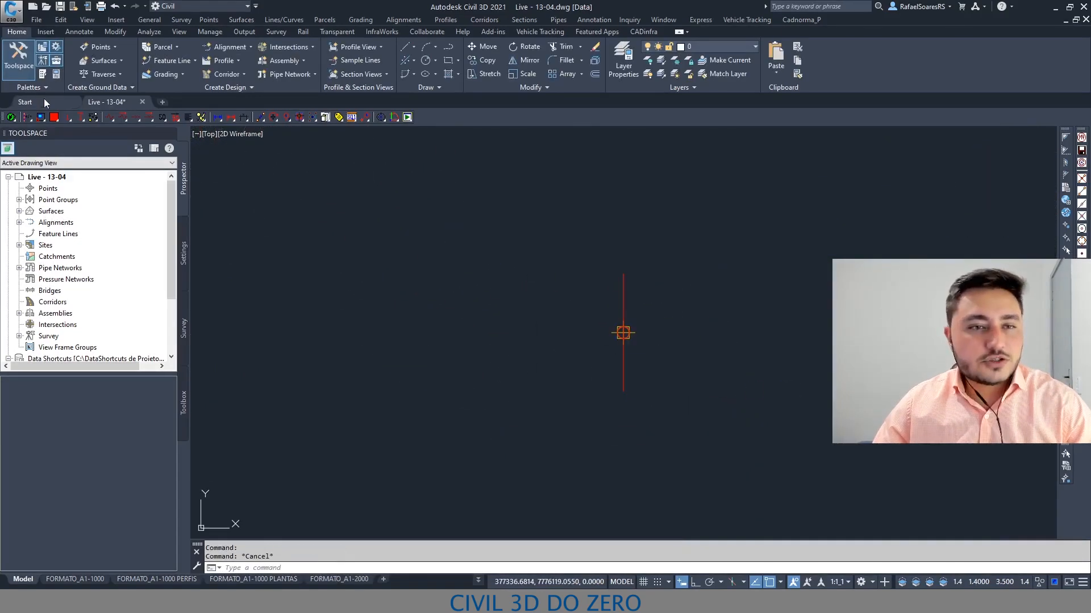
Attach a LaneSuperelevationAOR lane subassembly to the right side of the assembly baseline.
key("ctrl+3")
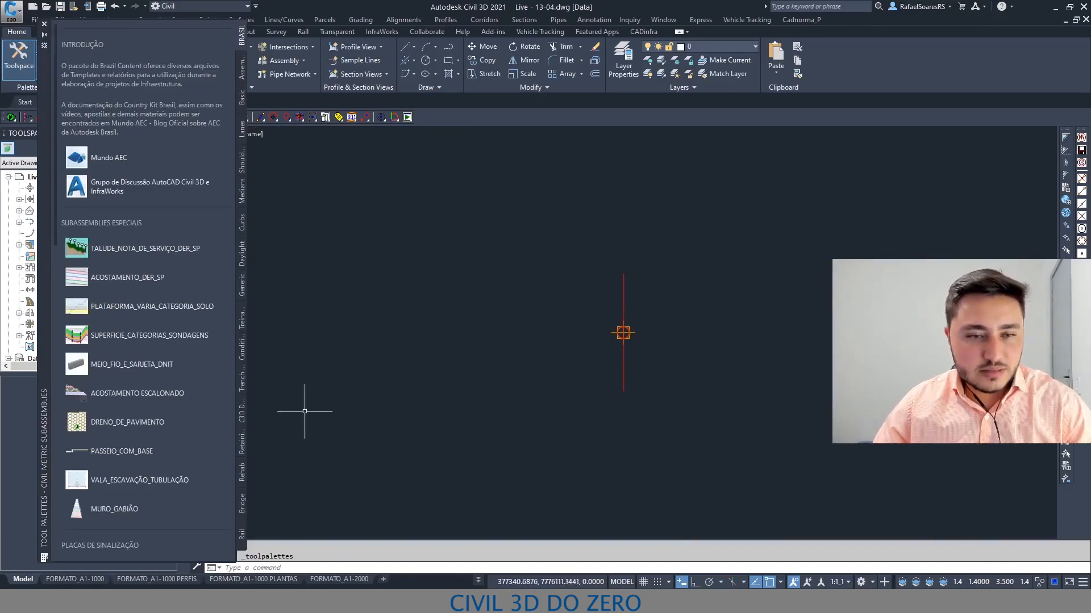
left_click(394, 311)
key("Escape")
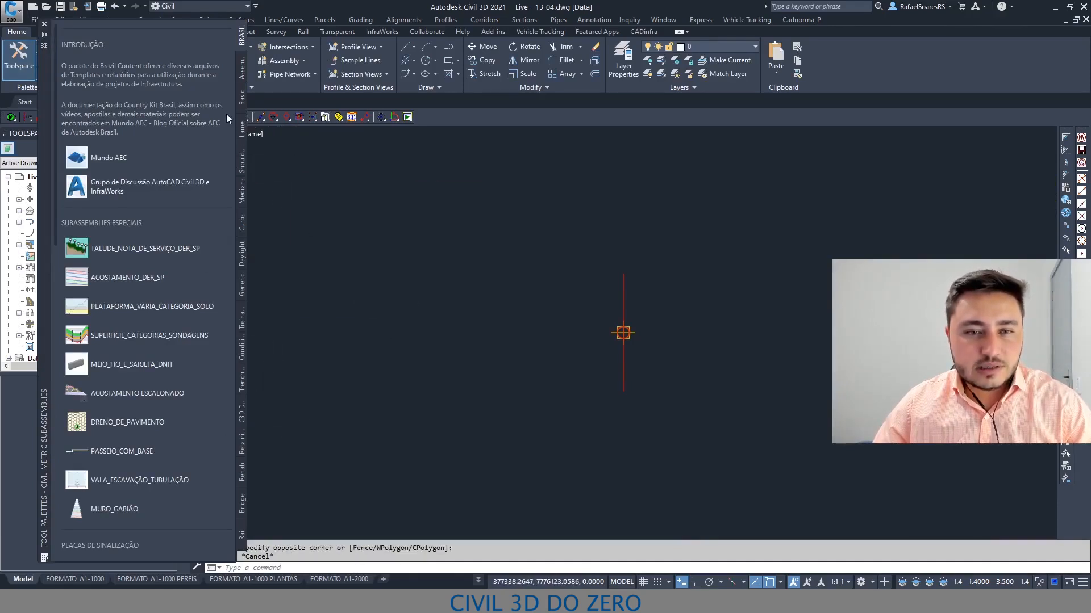
left_click(242, 130)
left_click(125, 170)
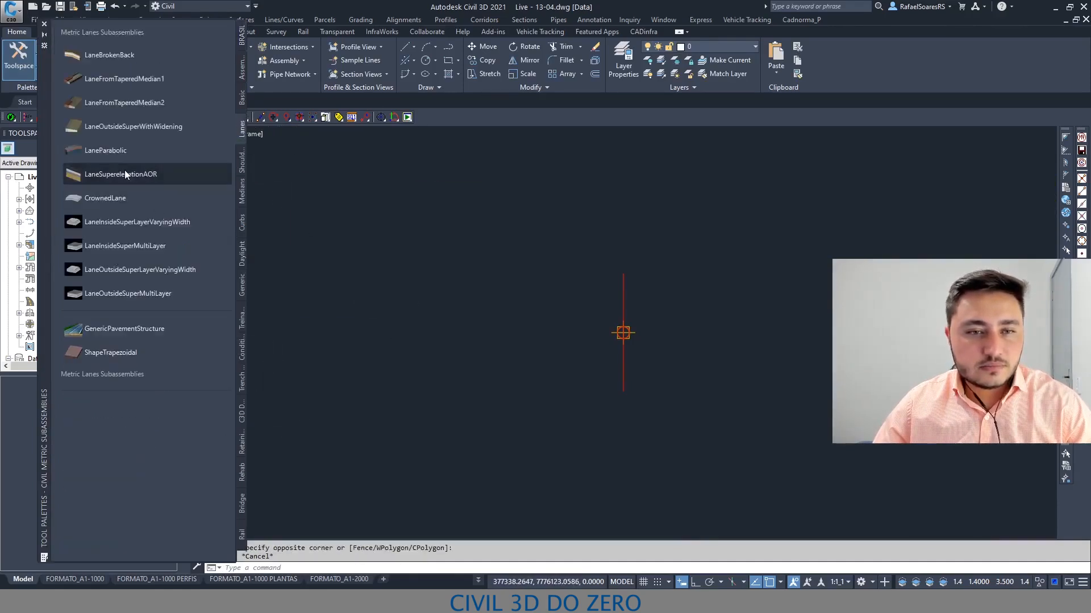
left_click(566, 324)
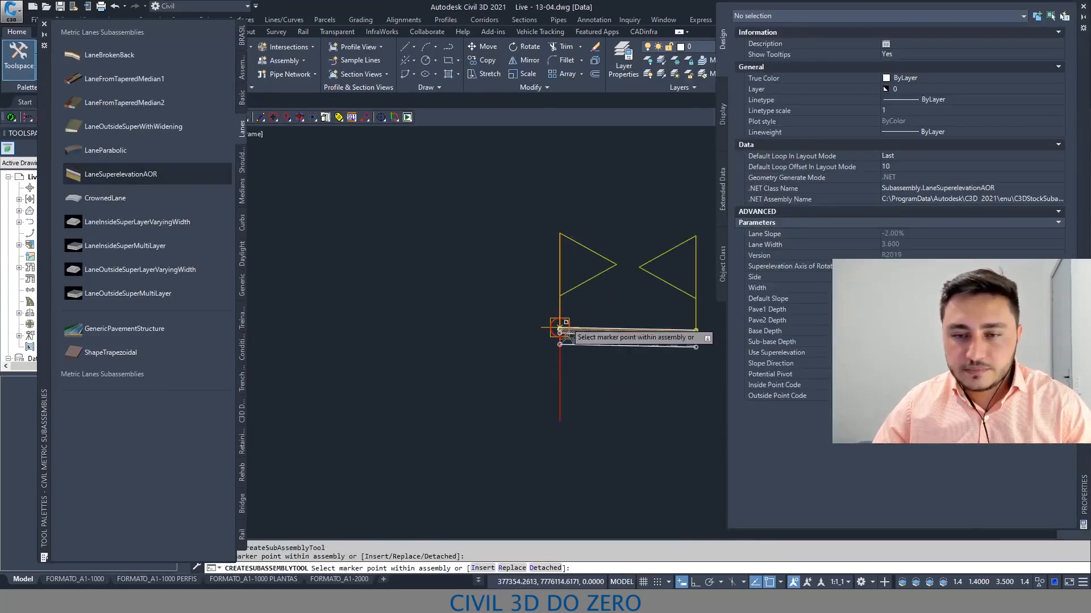
left_click(102, 59)
left_click(44, 25)
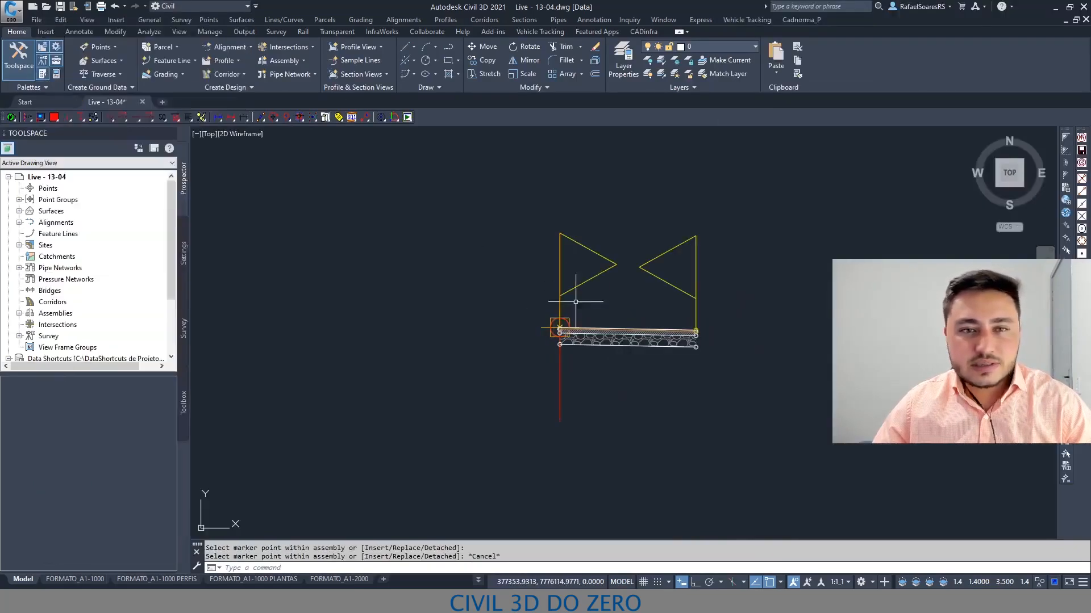
Rename the right lane subassembly as PISTA A DIREITA.
scroll(624, 335, "up", 4)
double_click(619, 326)
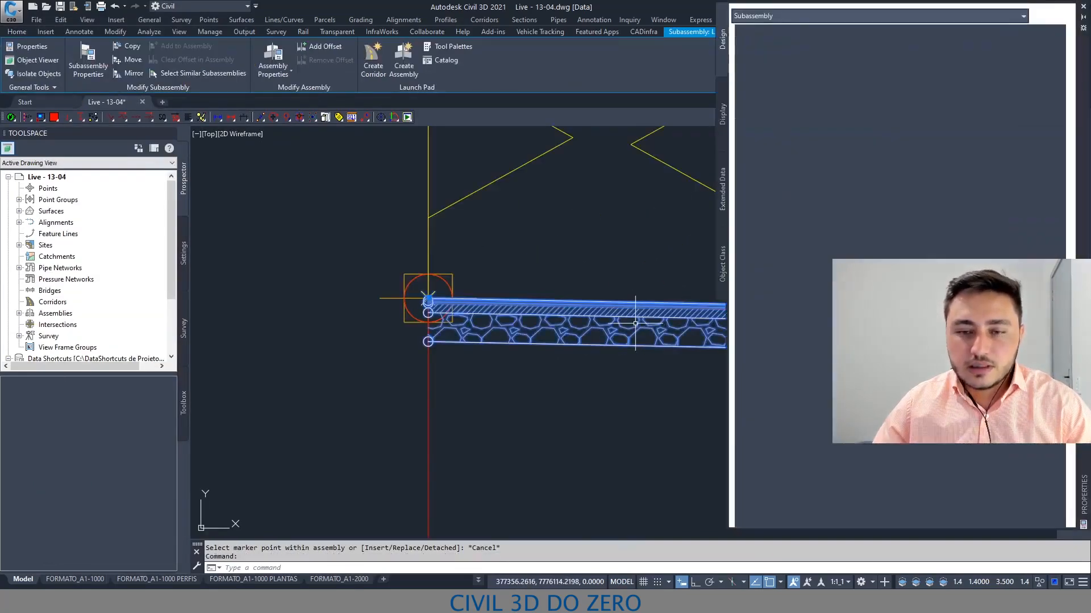
left_click(898, 44)
key("BackSpace")
key("Caps_Lock")
type("PI")
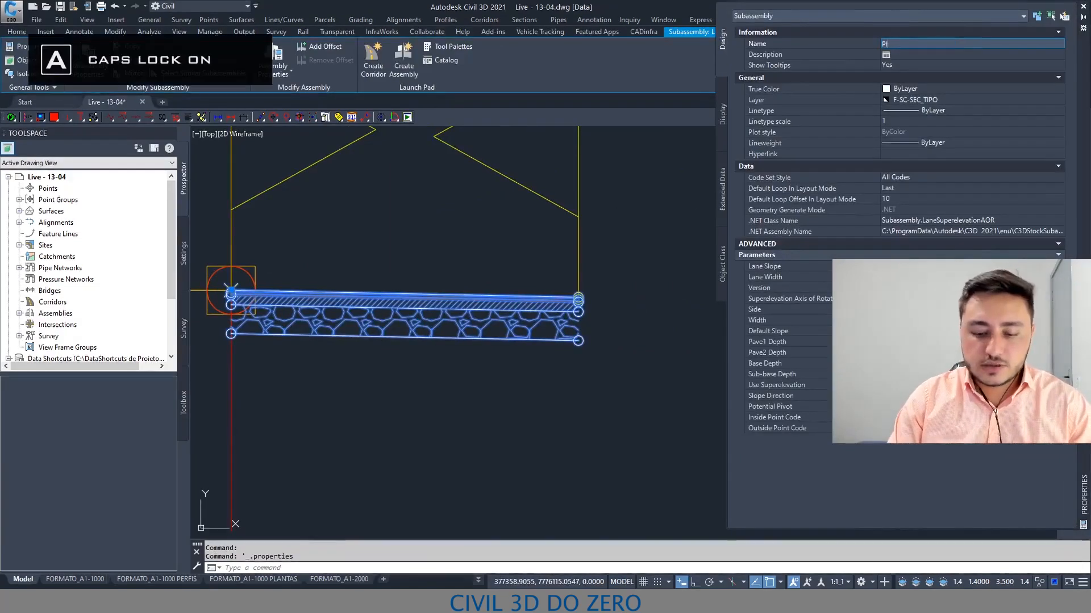
type("STA A DIREITA")
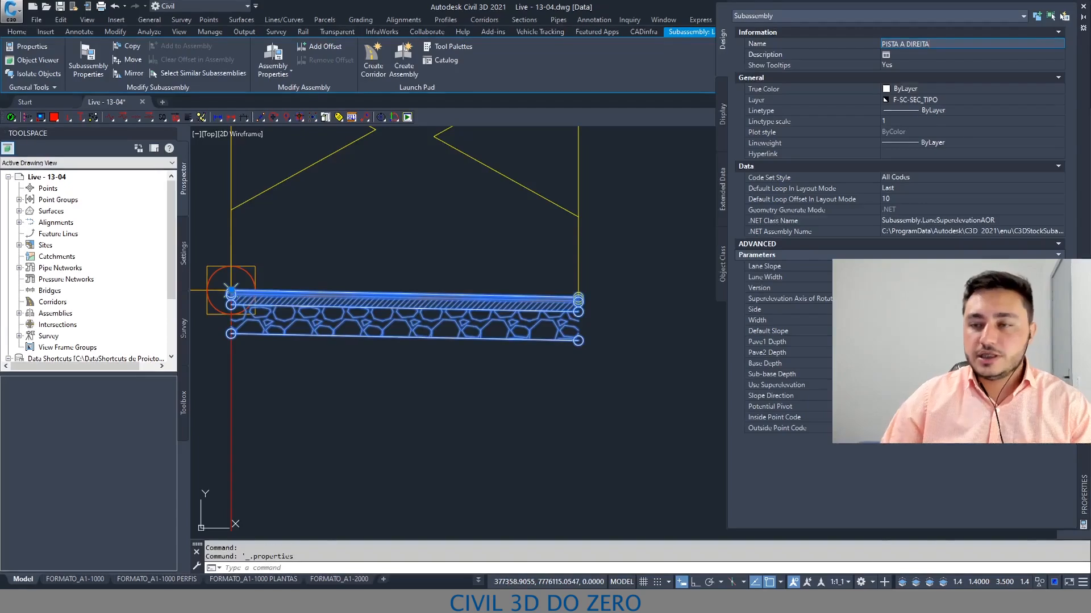
key("Return")
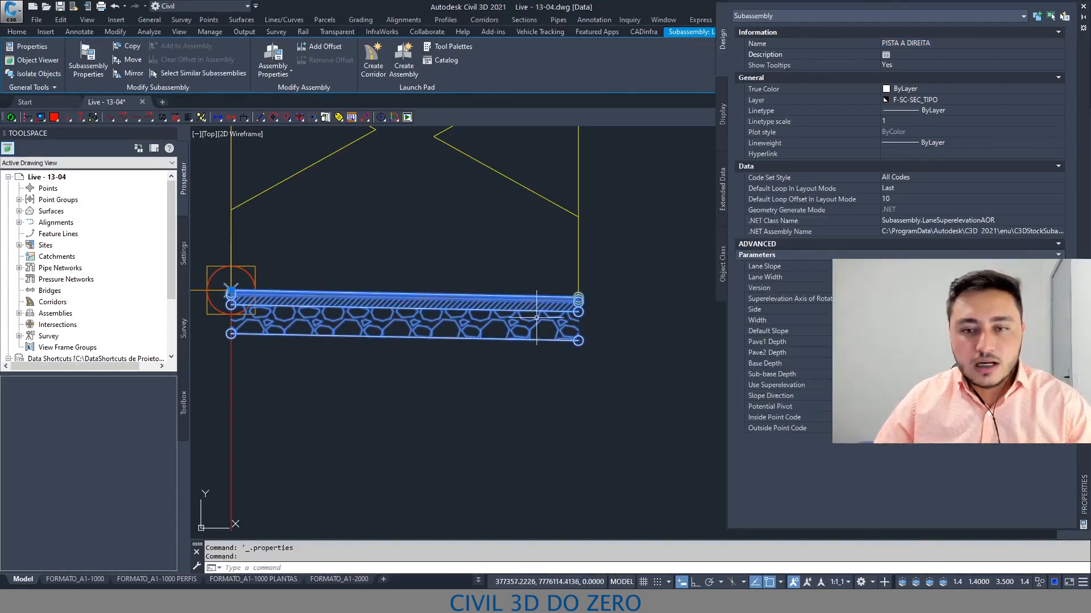
Set the width of the PISTA A DIREITA lane to 4 m.
left_click(909, 321)
type("4")
key("Return")
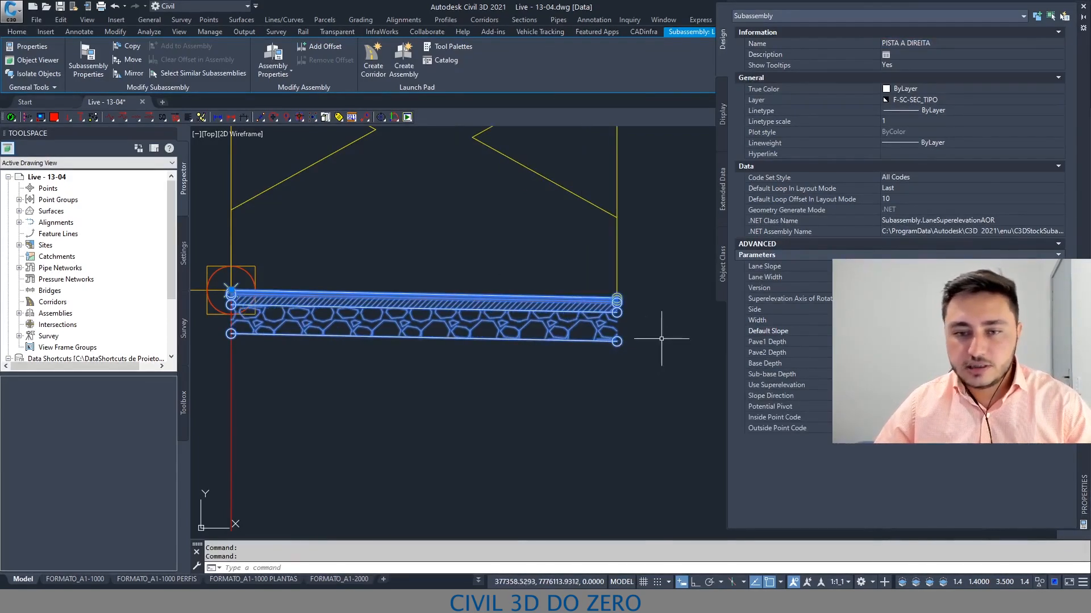
left_click(1084, 7)
Mirror the right lane subassembly to the left side of the assembly baseline.
middle_click_drag(520, 199, 852, 234)
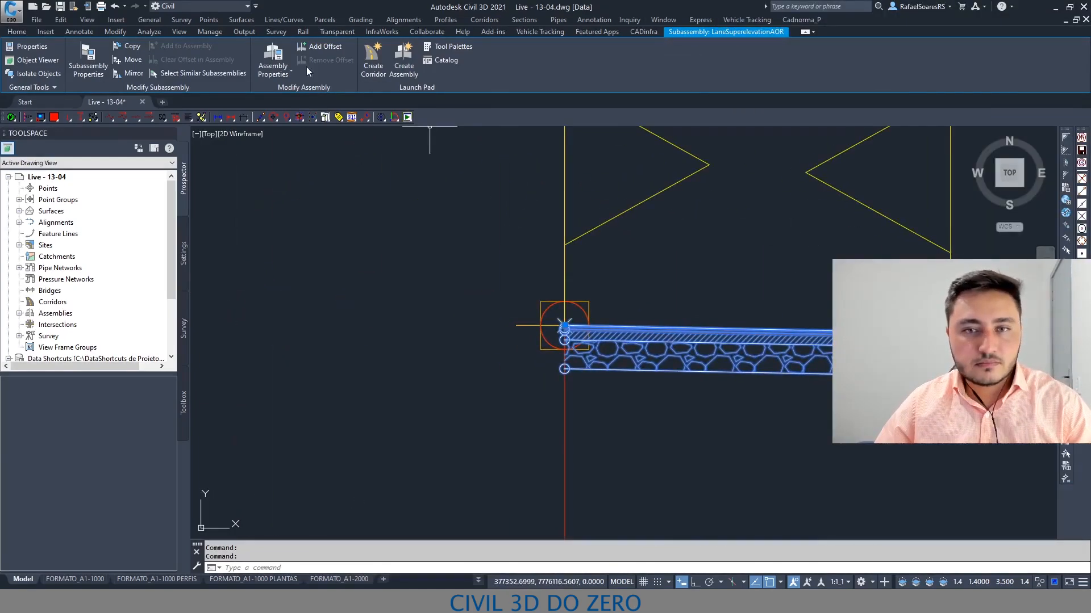
left_click(129, 74)
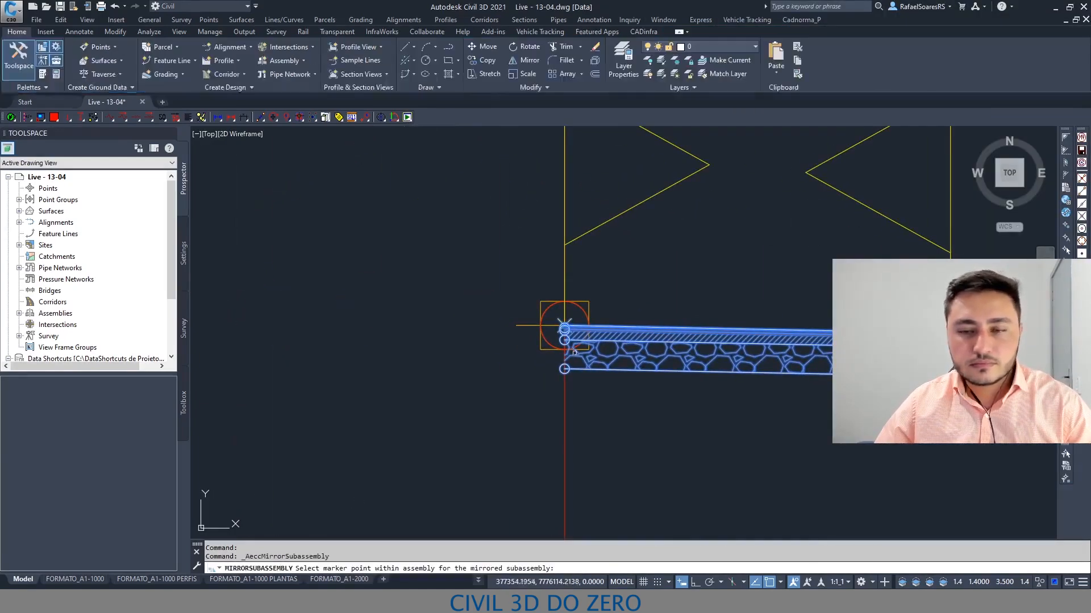
left_click(547, 325)
key("Escape")
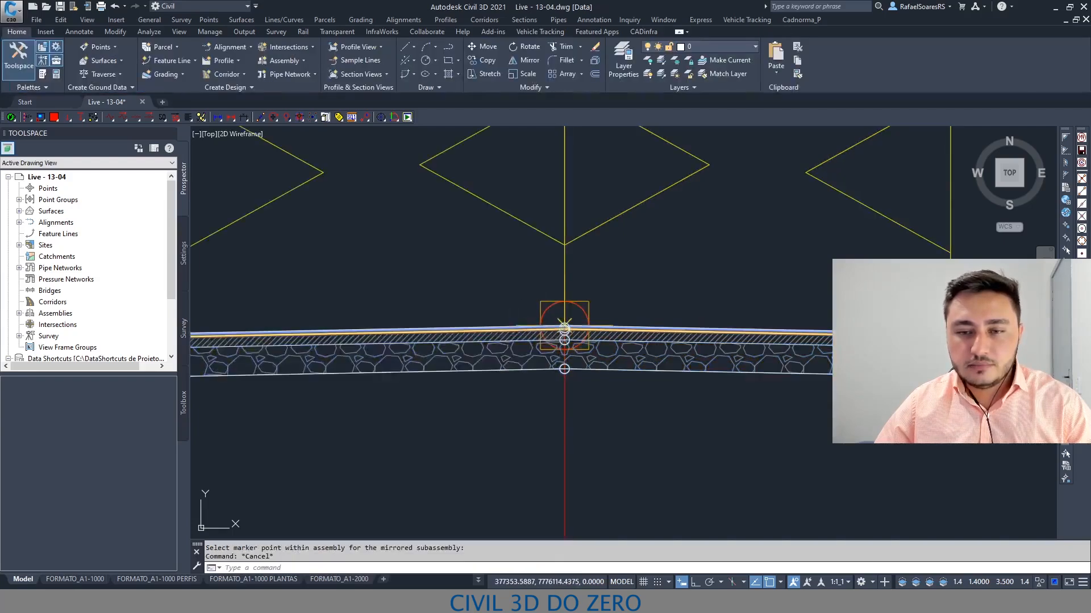
Rename the mirrored left lane subassembly as PISTA A ESQUERDA.
double_click(509, 334)
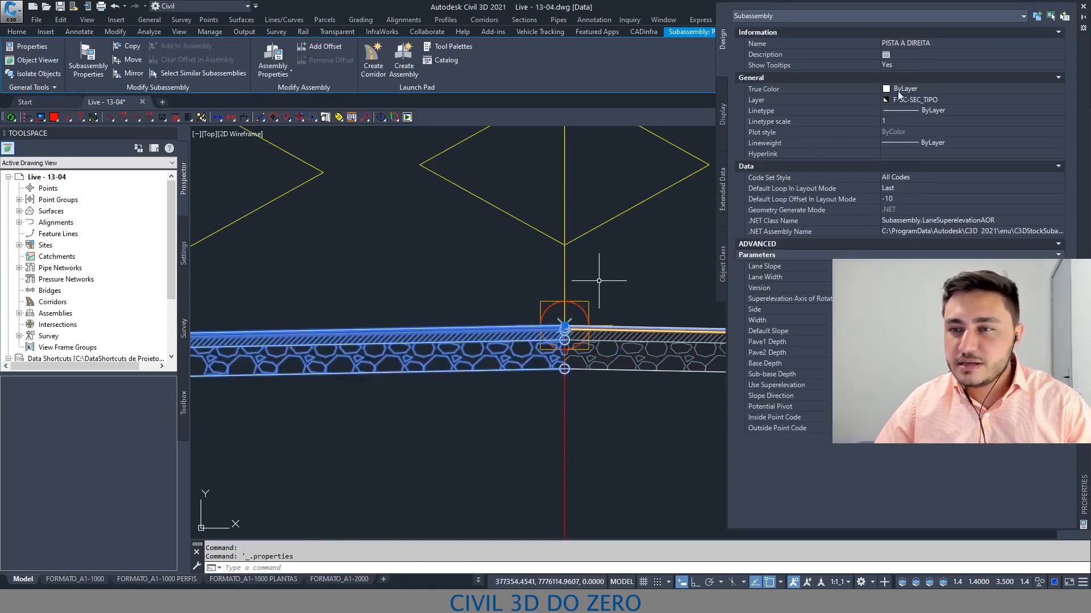
left_click(908, 44)
type("PISTA A ESQUERDA")
key("Return")
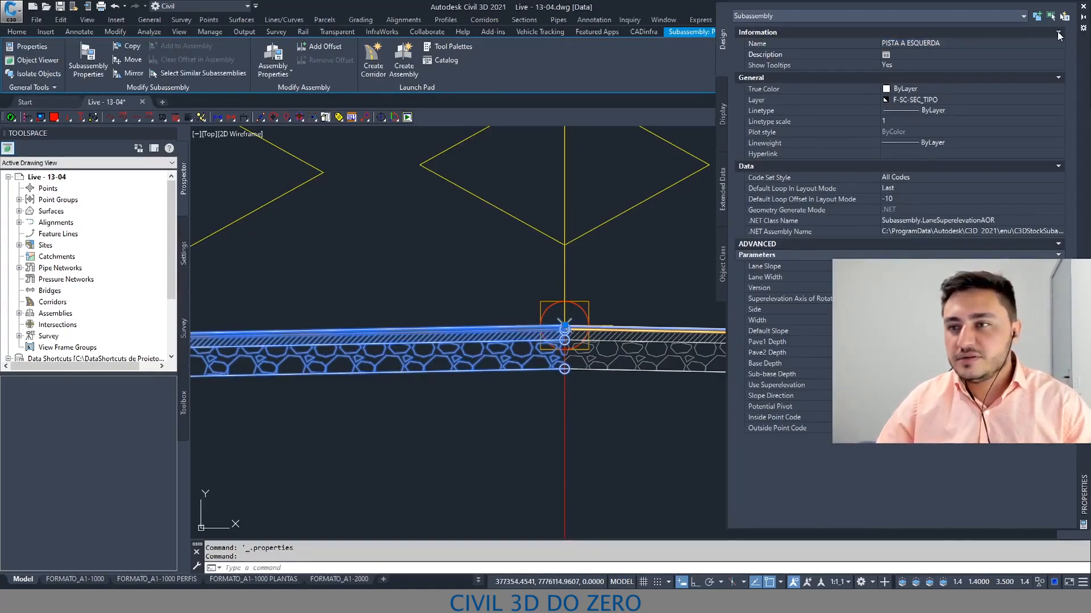
key("Escape")
scroll(710, 256, "down", 3)
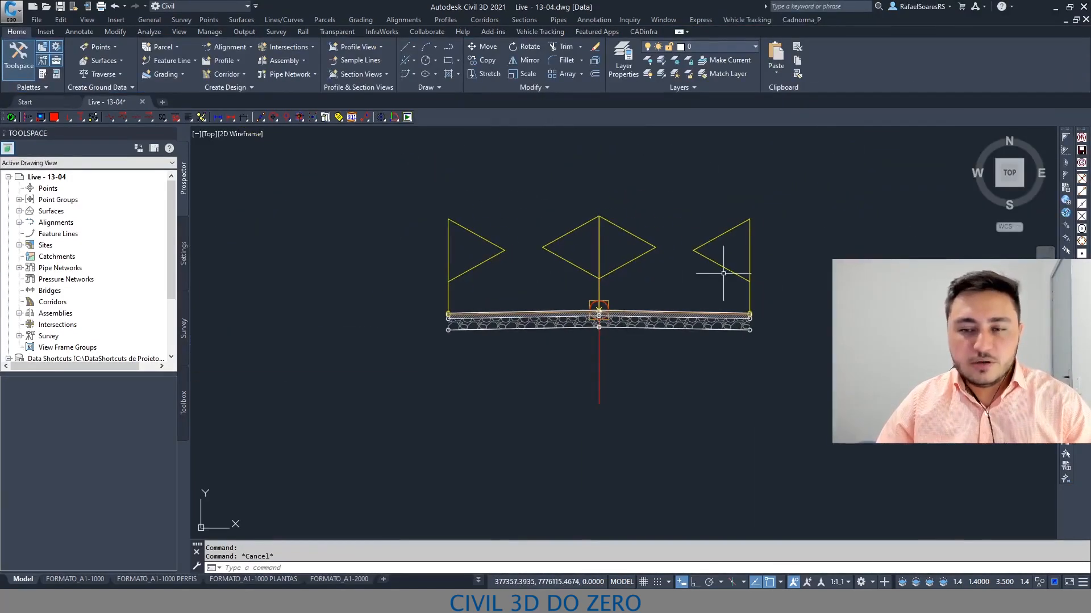
key("Escape")
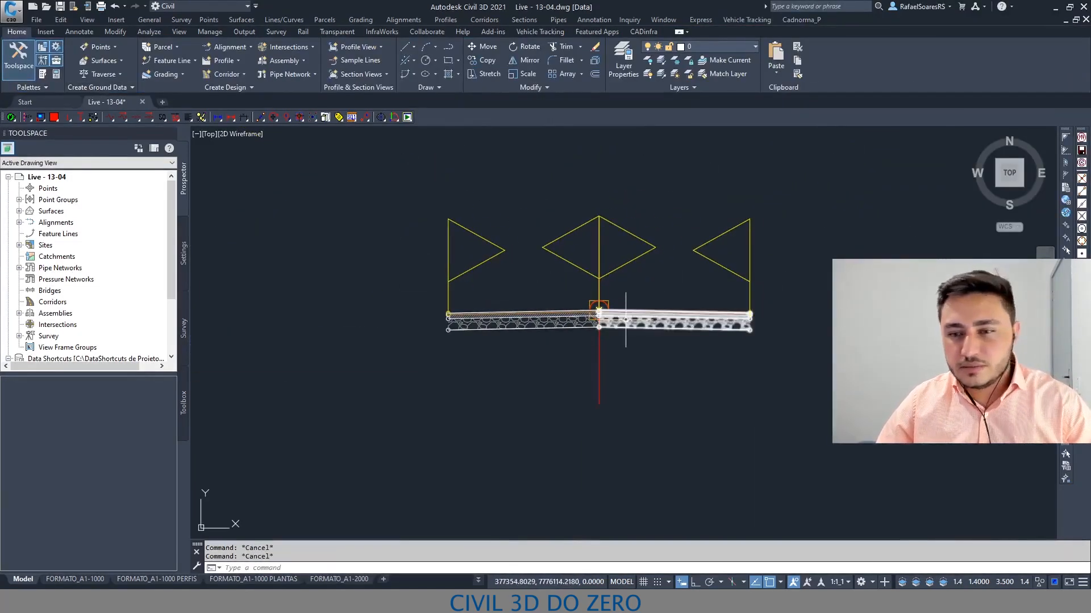
Attach ShoulderExtendAll subassemblies to the outer top edges of both the right and left lanes.
left_click(43, 74)
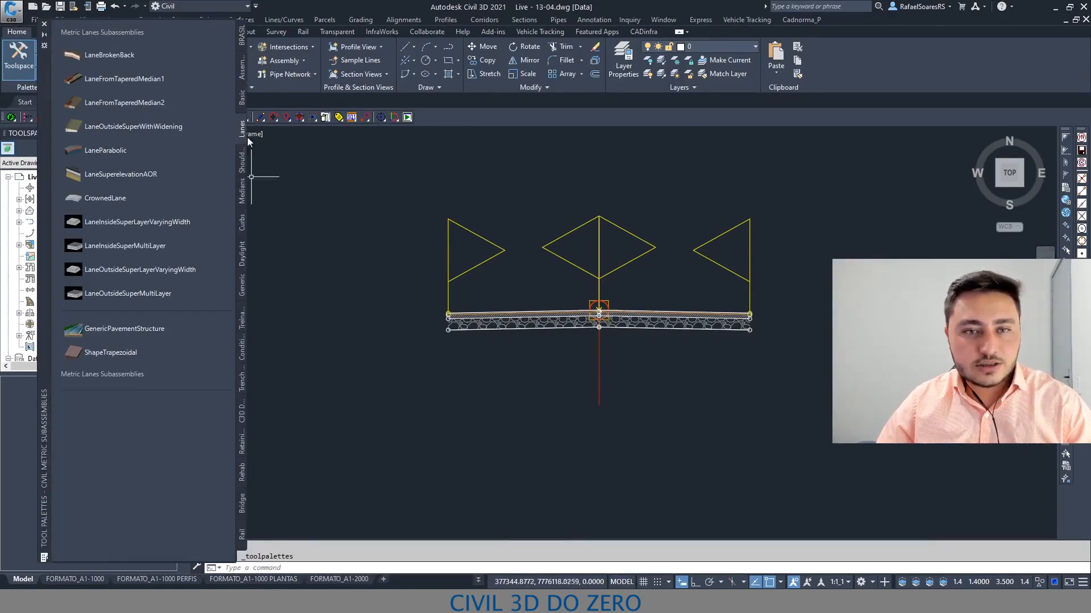
left_click(238, 166)
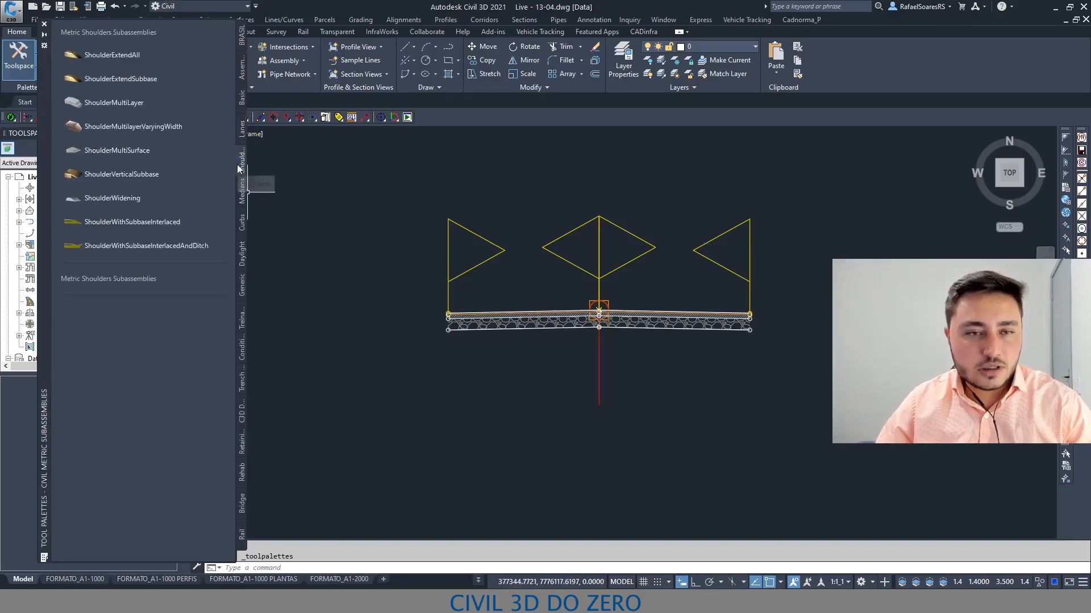
left_click(125, 54)
scroll(573, 326, "up", 5)
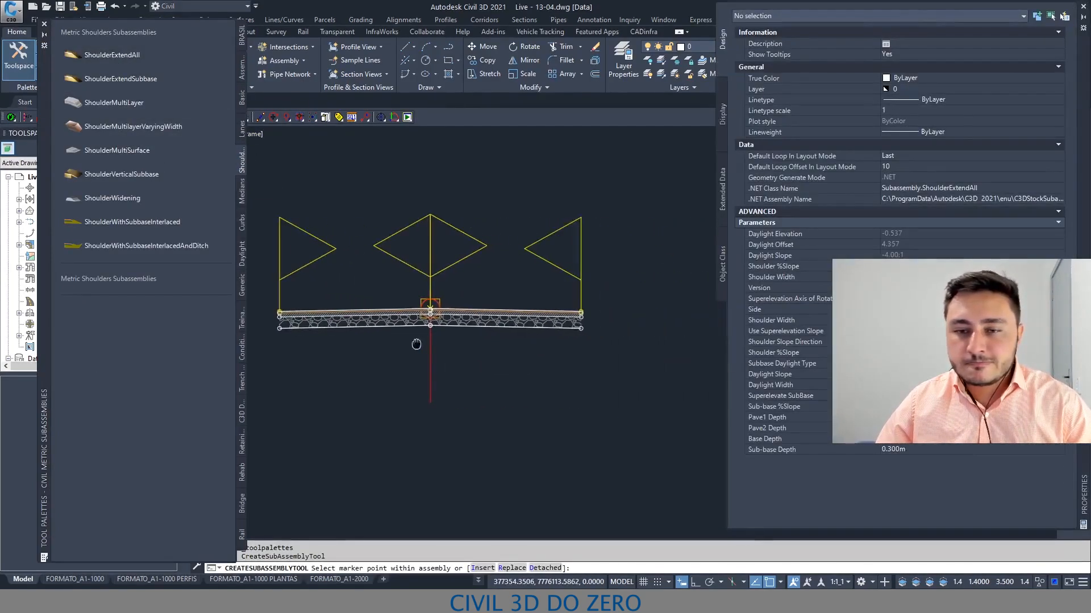
scroll(619, 221, "up", 4)
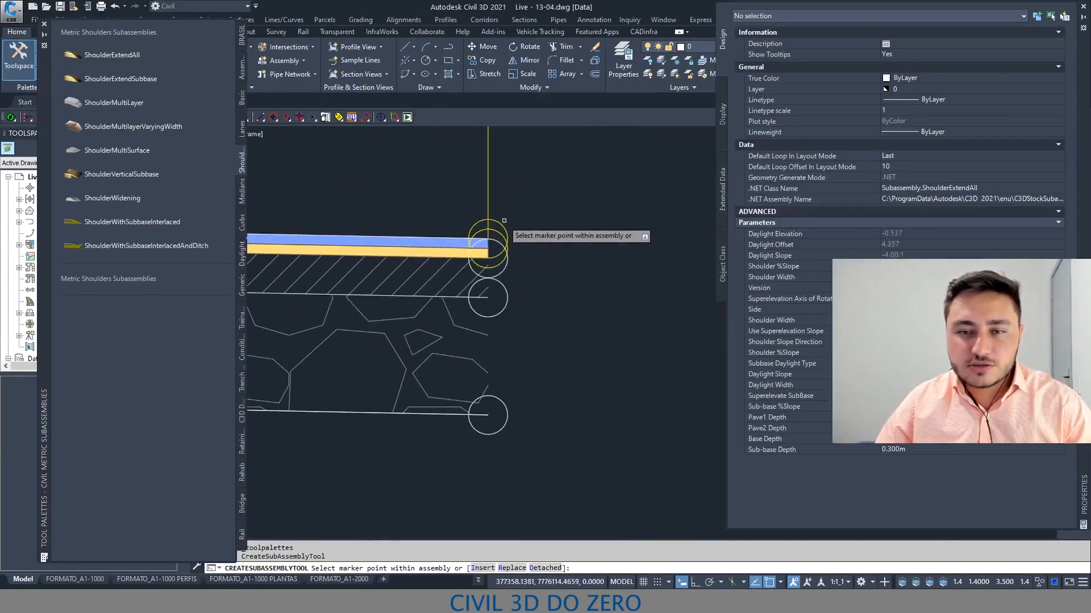
scroll(487, 250, "down", 6)
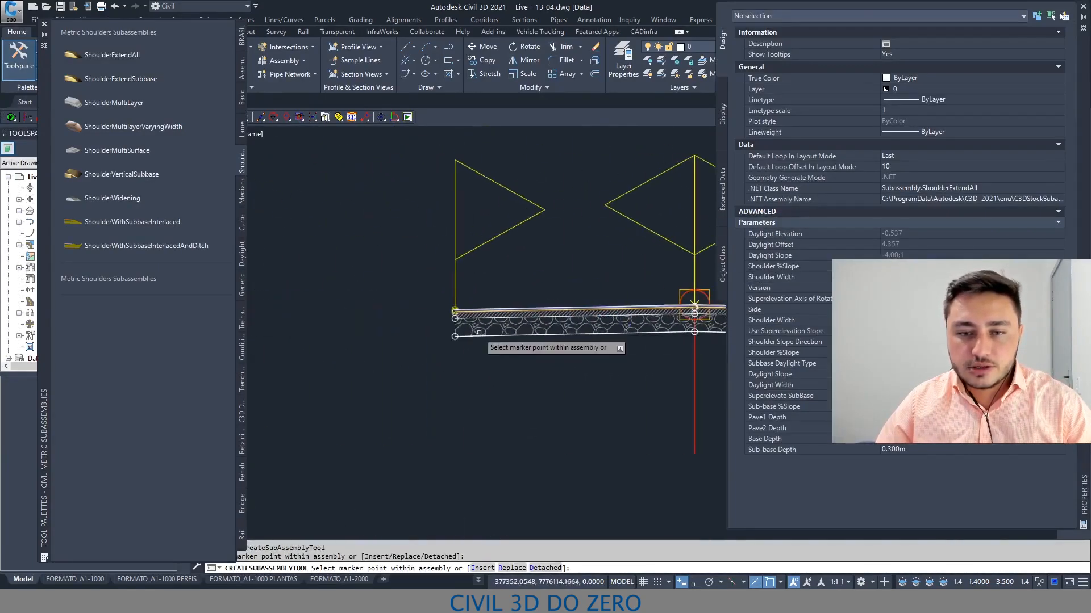
scroll(441, 295, "up", 5)
left_click(440, 295)
scroll(452, 306, "down", 6)
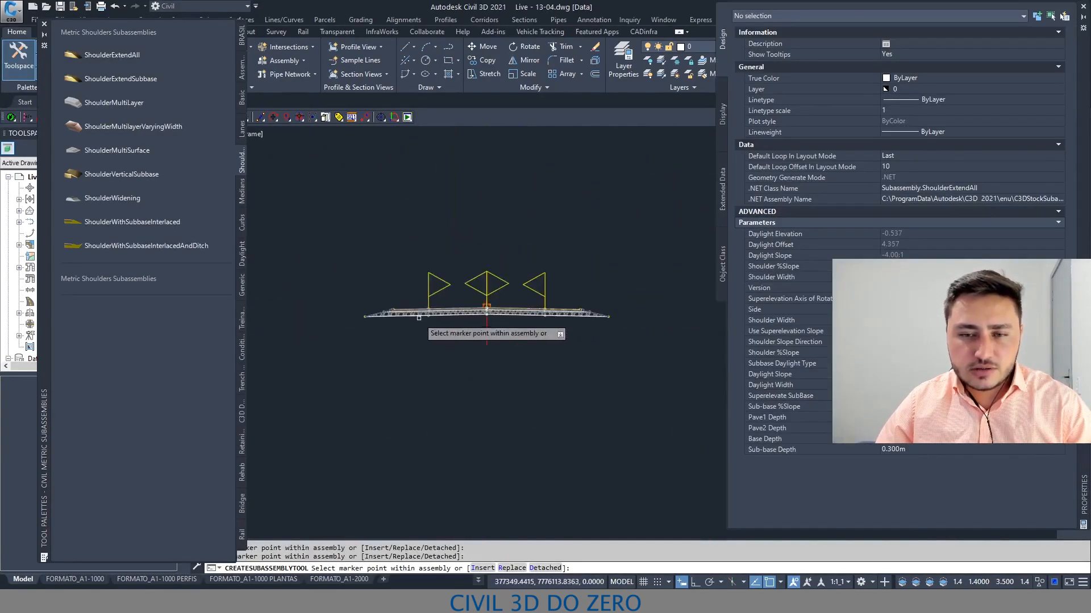
key("Escape")
Rename the right shoulder subassembly as ACOST A DIREITA.
double_click(567, 311)
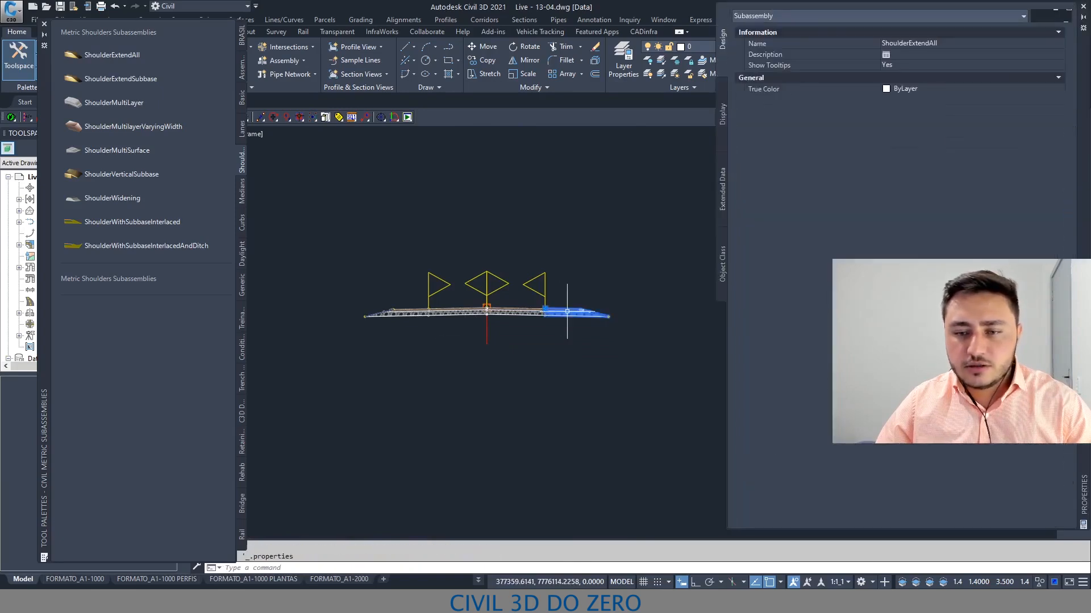
left_click(908, 44)
type("ACOST")
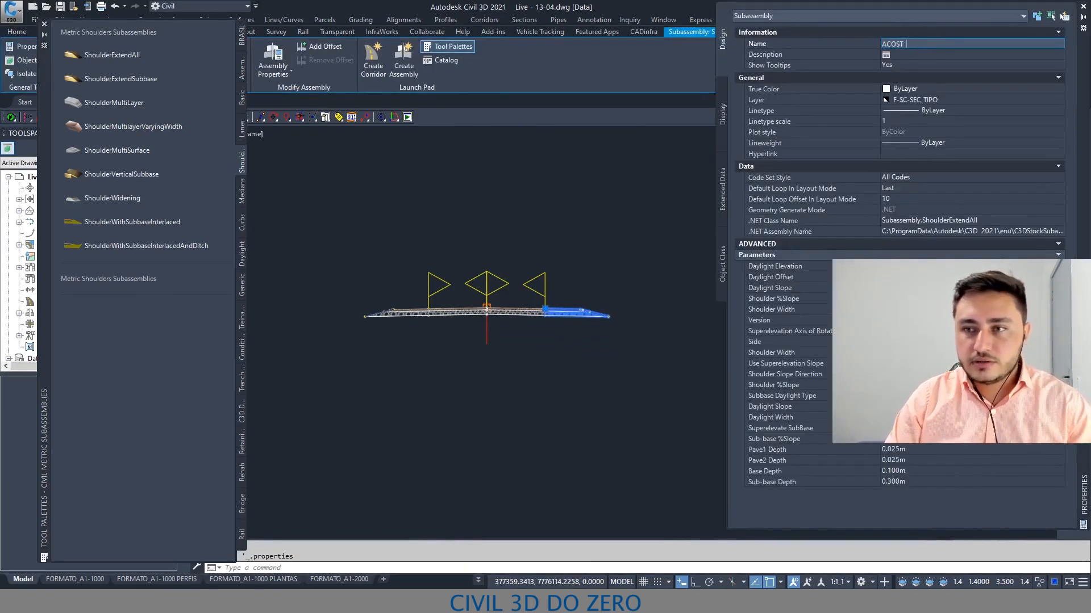
type(" A DIREITA")
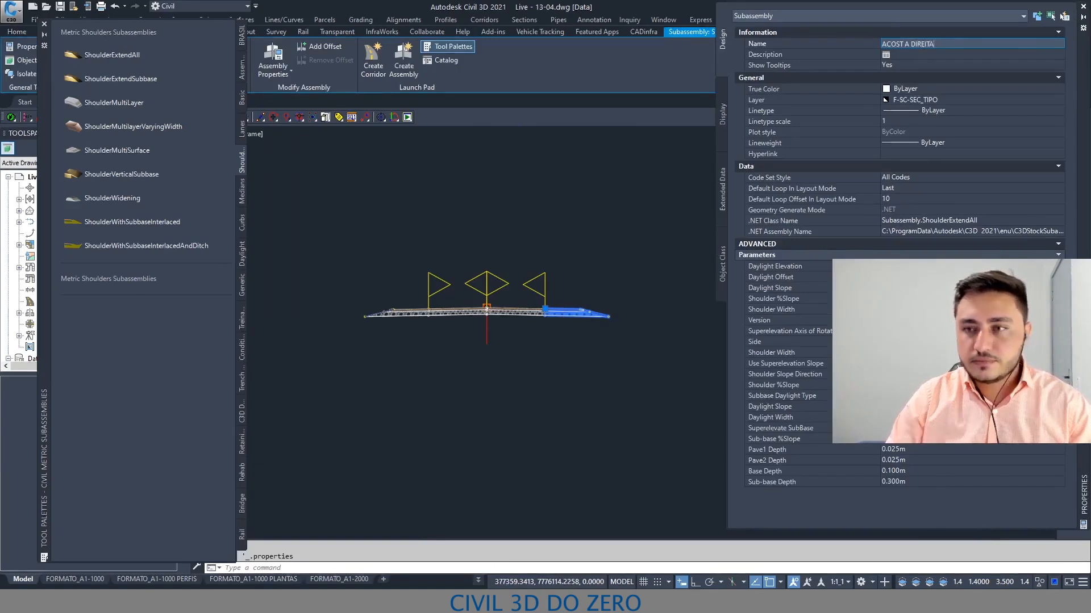
key("Return")
key("Escape")
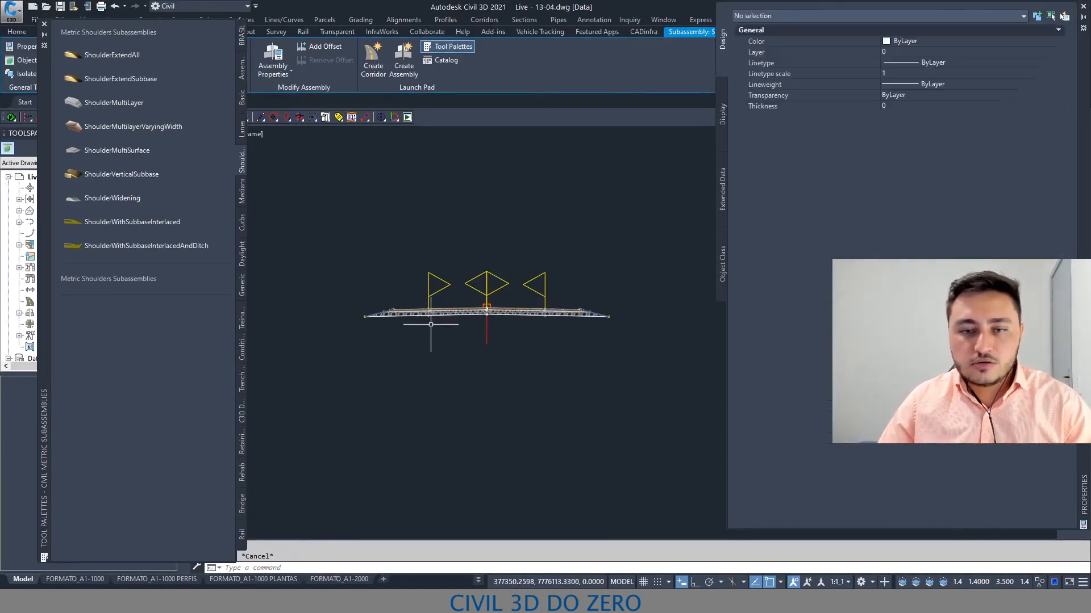
Rename the left shoulder subassembly as ACOST A ESQ.
left_click(404, 313)
left_click(924, 41)
type("ACOST A ESQ")
key("Return")
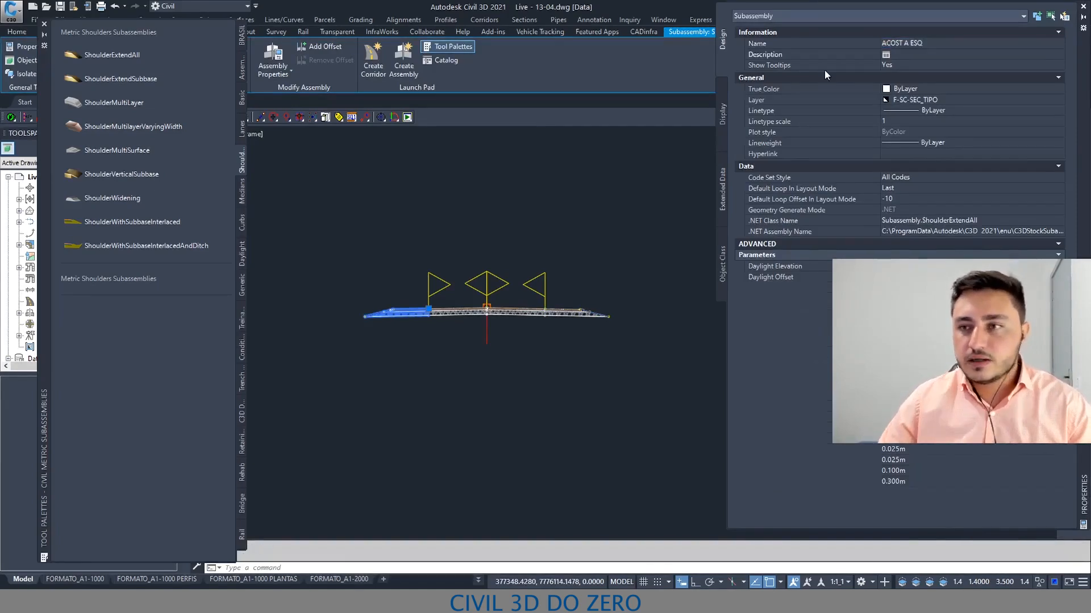
key("Escape")
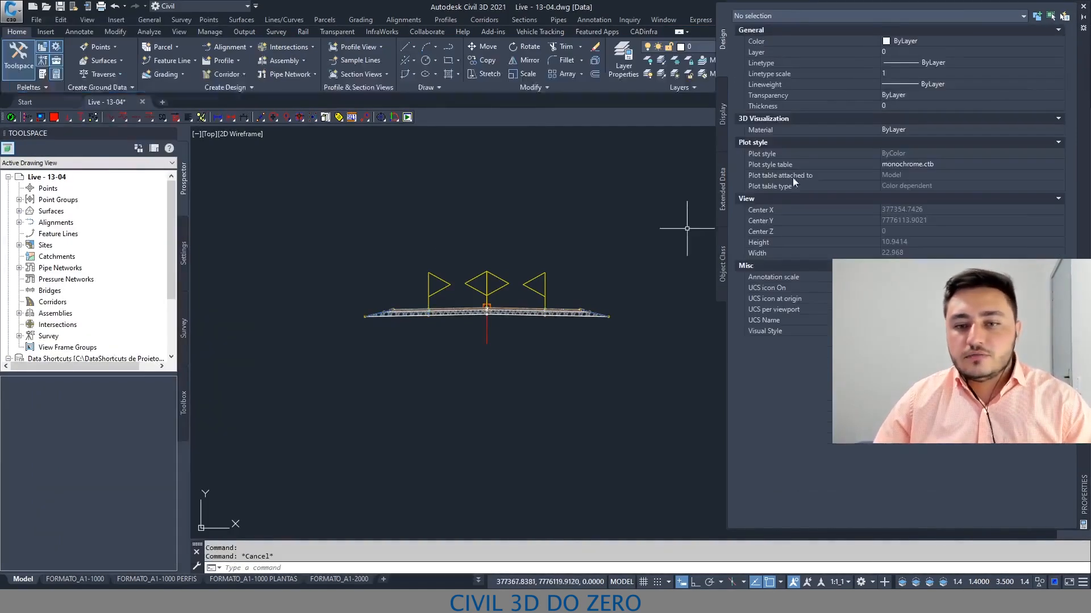
left_click(1084, 7)
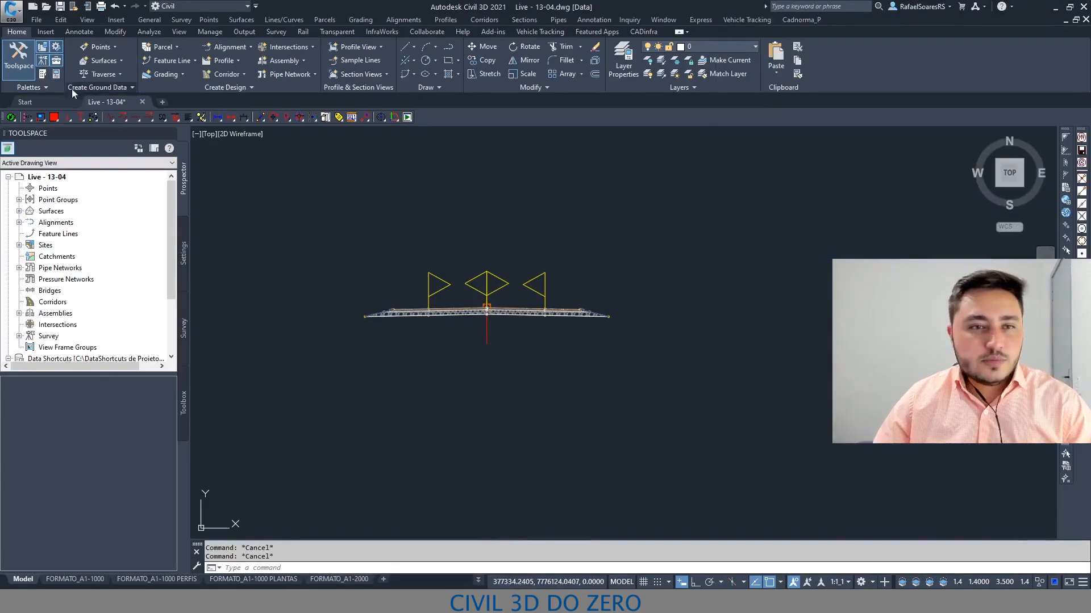
Attach TALUDE_NOTA_DE_SERVIÇO_DER_SP side-slope subassemblies to the outer bottom tips of both the right and left shoulders.
left_click(44, 74)
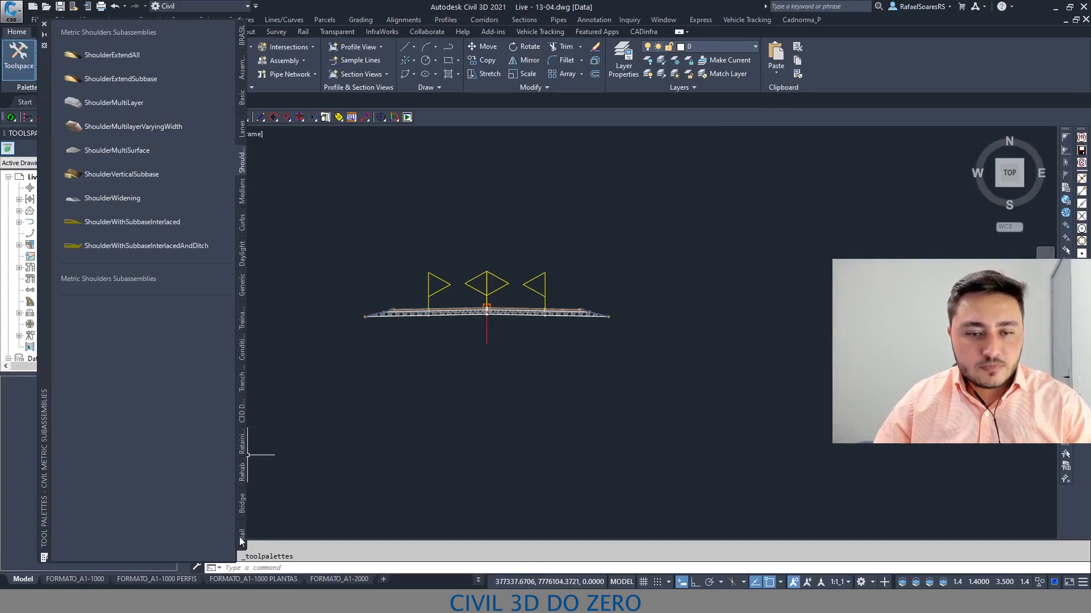
left_click(238, 39)
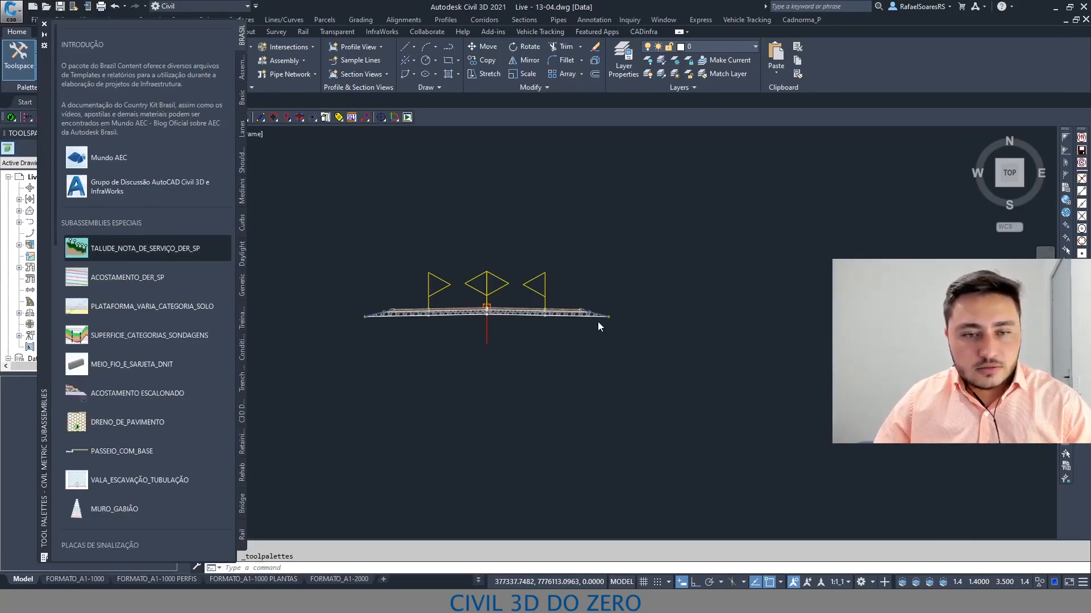
scroll(621, 322, "up", 6)
scroll(598, 316, "up", 5)
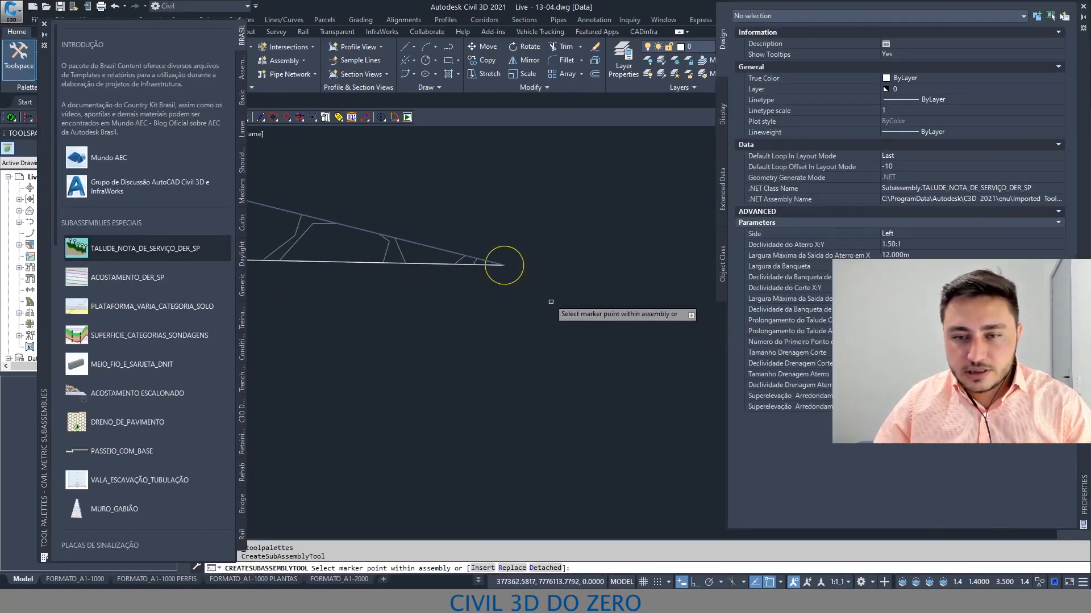
scroll(504, 265, "down", 5)
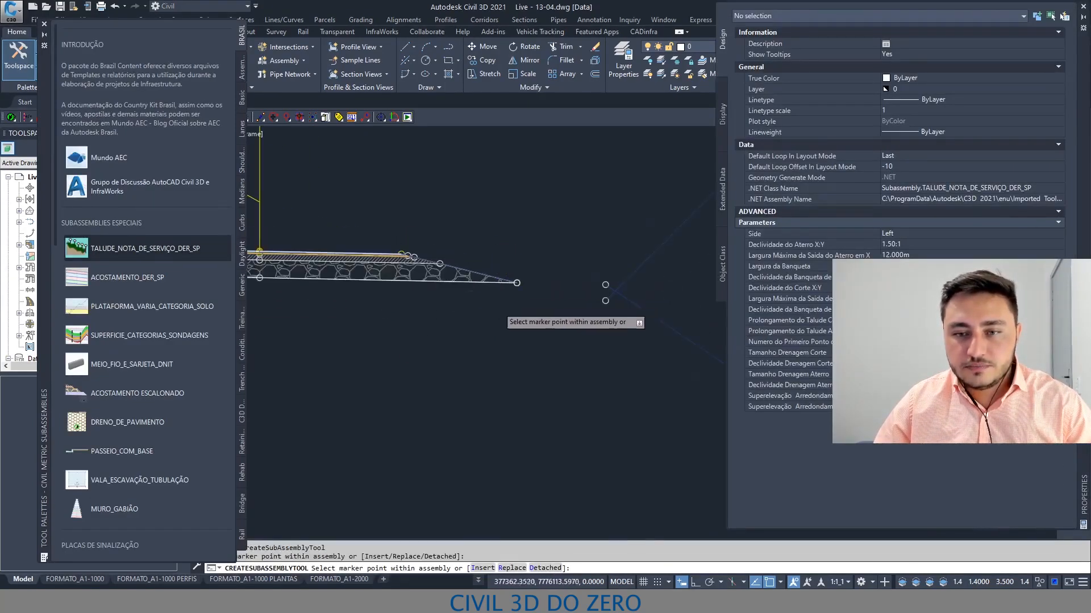
scroll(431, 315, "up", 4)
scroll(432, 315, "up", 2)
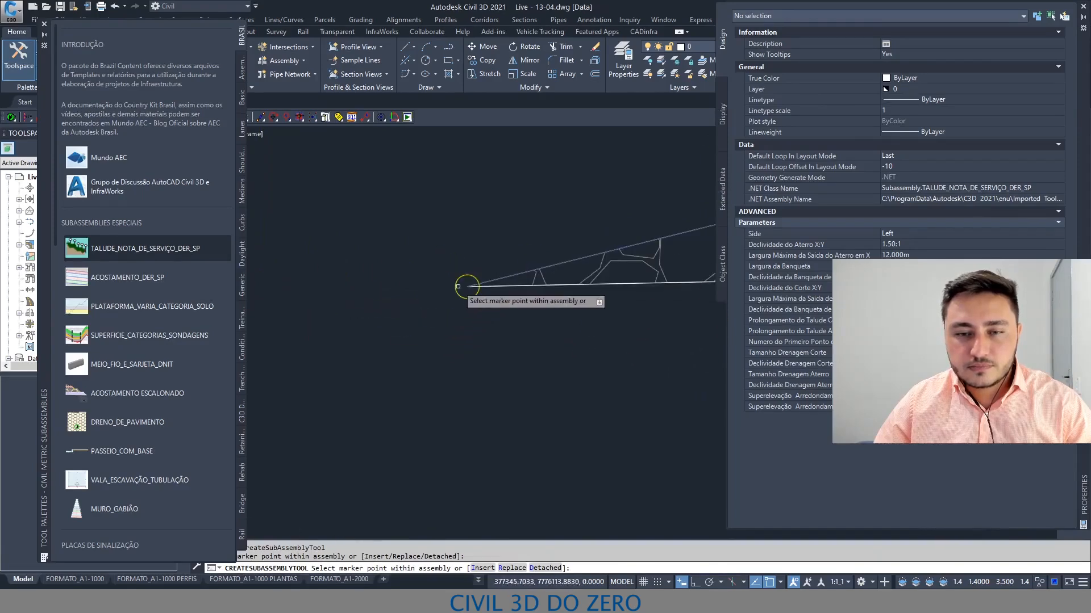
key("Escape")
scroll(397, 296, "down", 5)
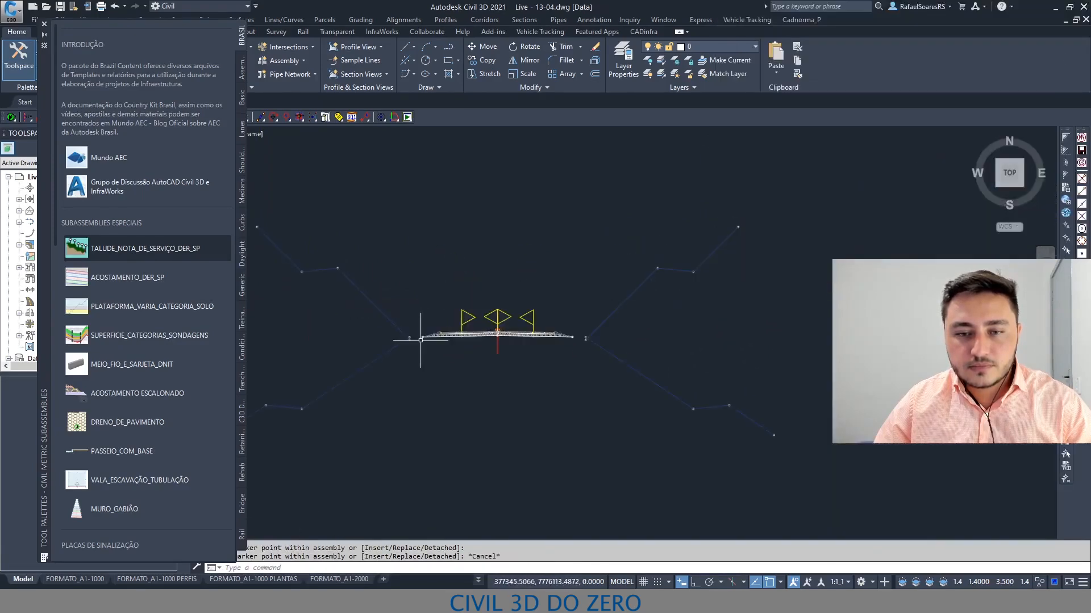
key("Escape")
left_click(44, 24)
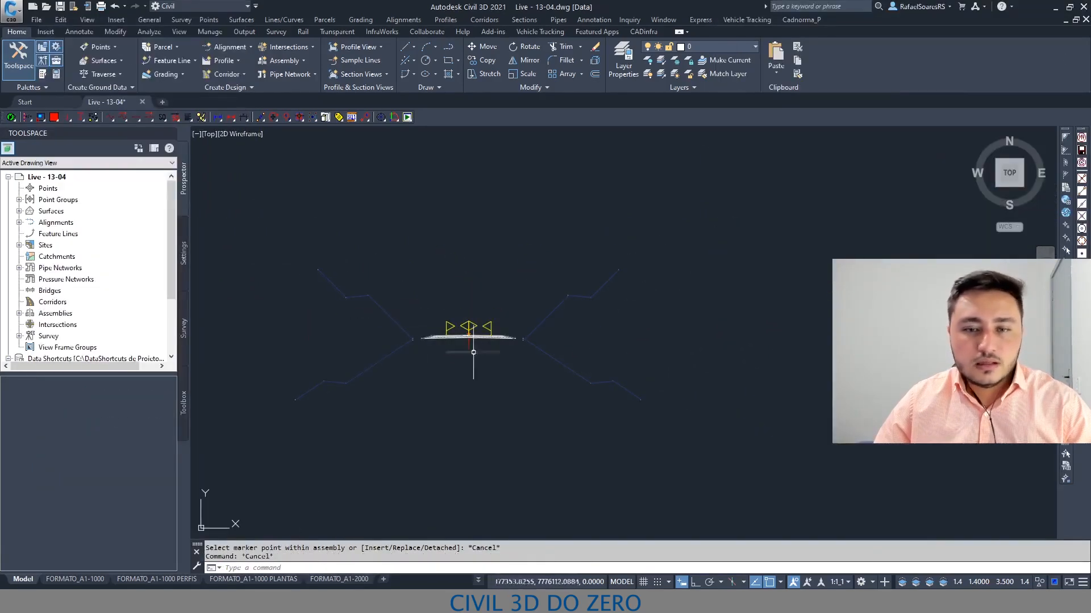
Rename the right side-slope subassembly as TALUDE DIREITO.
double_click(537, 327)
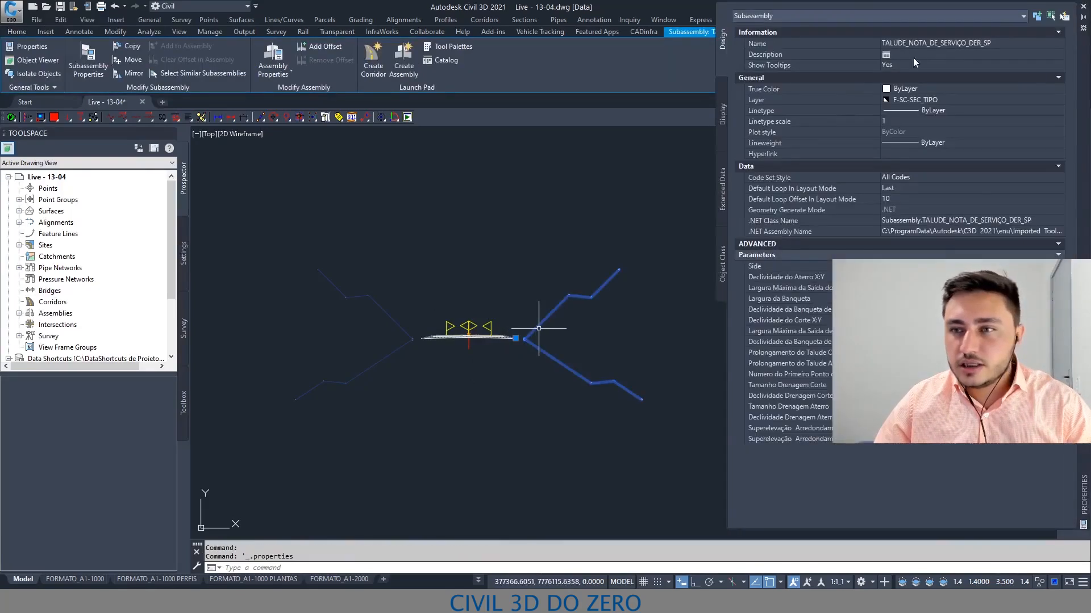
left_click_drag(907, 44, 989, 47)
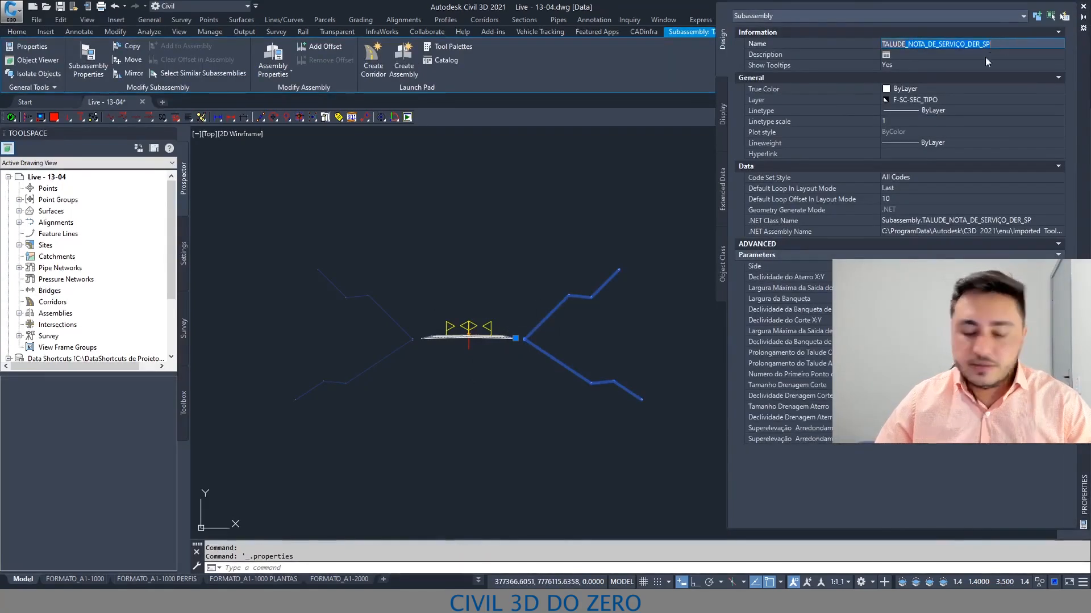
type("DIREI")
key("Return")
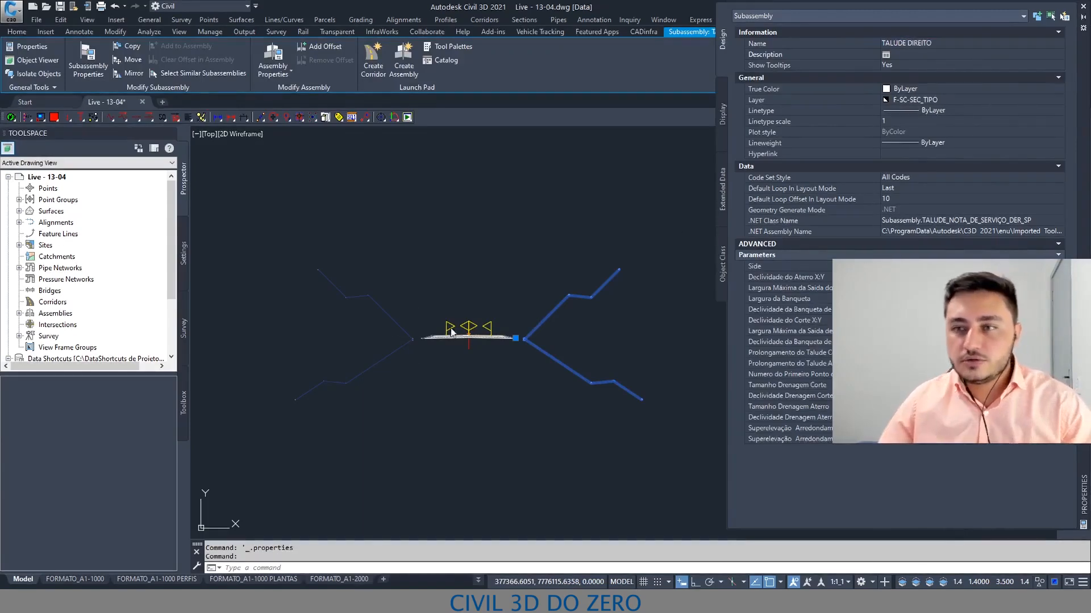
key("Escape")
Rename the left side-slope subassembly as TALUDE ESQUERDO.
left_click(386, 352)
left_click(353, 361)
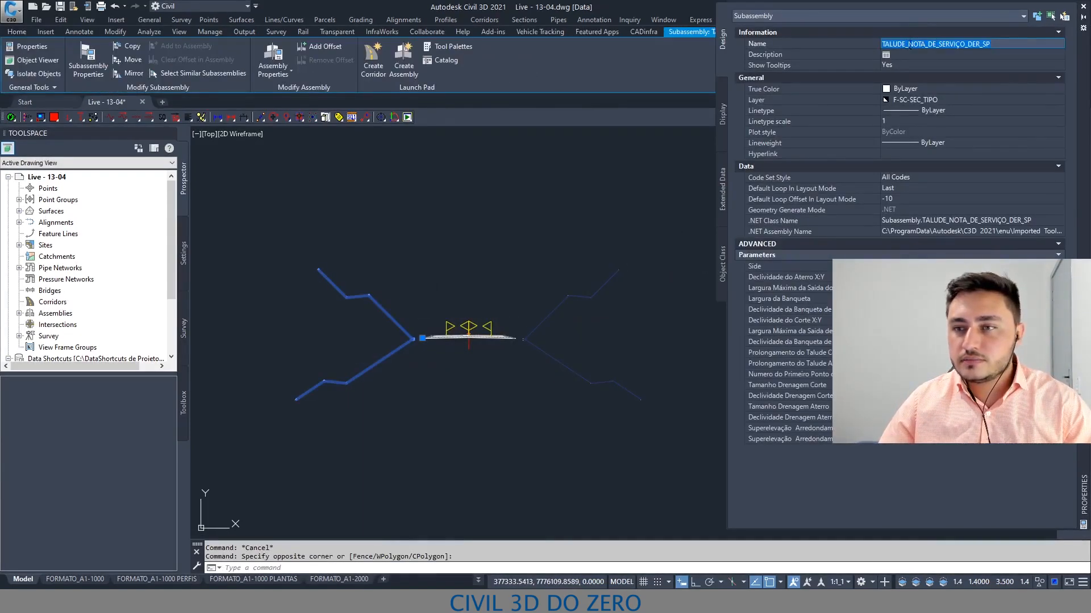
type("UERDO")
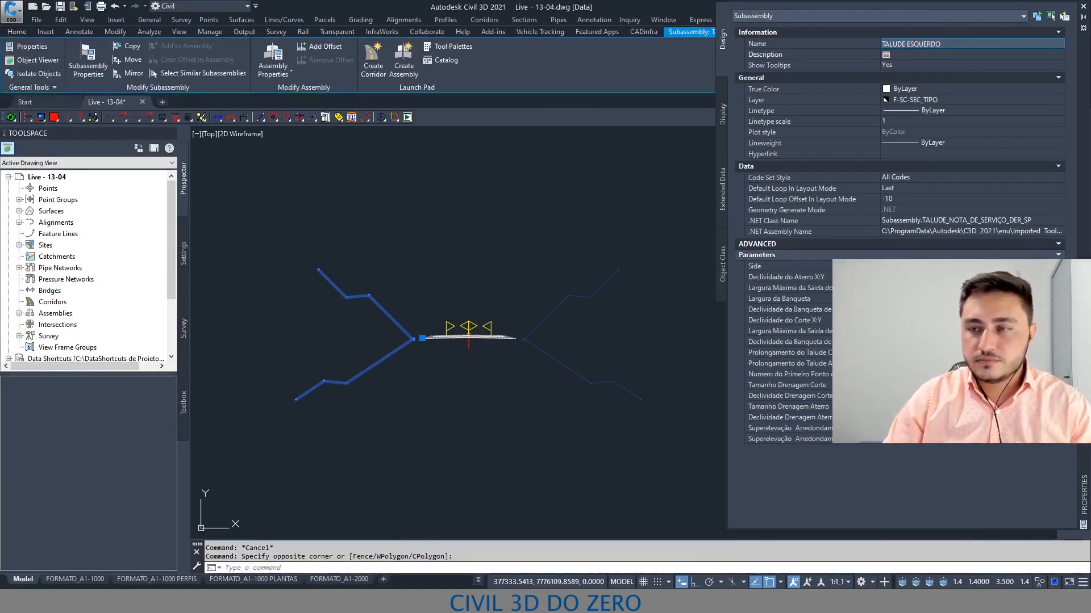
key("Return")
left_click(1083, 10)
key("Escape")
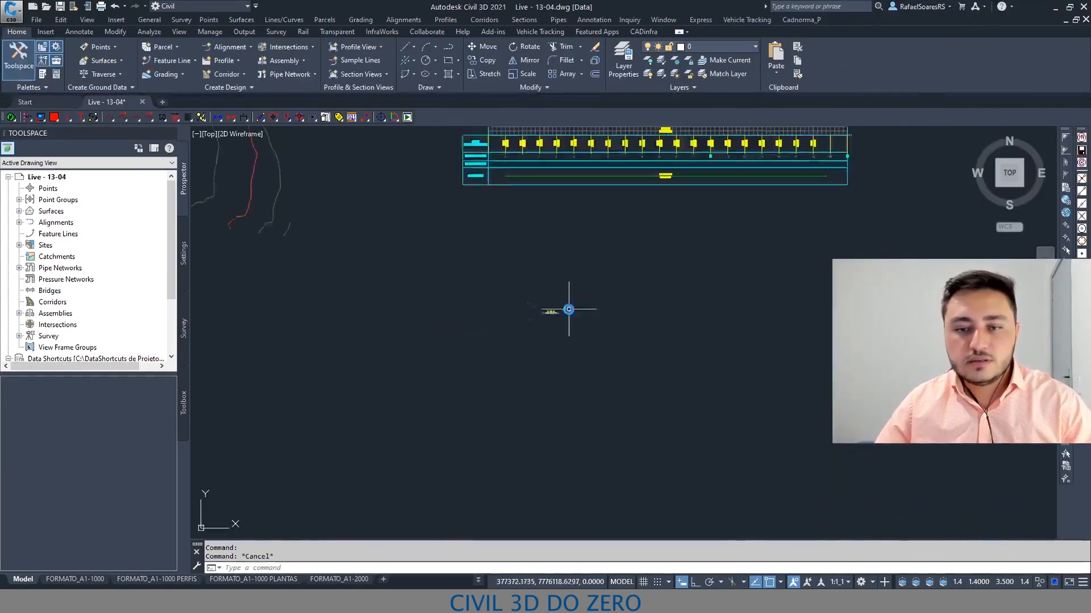
Start a new corridor with ALINHAMENTO - 01 as its alignment and VERTICAL-ALINHAMENTO - 01 as its profile.
scroll(236, 229, "up", 10)
scroll(272, 235, "down", 6)
scroll(750, 240, "up", 4)
middle_click_drag(811, 232, 568, 228)
scroll(623, 290, "up", 4)
middle_click_drag(630, 290, 491, 265)
scroll(631, 246, "down", 3)
middle_click_drag(697, 251, 834, 232)
scroll(699, 253, "down", 4)
middle_click_drag(642, 255, 939, 254)
scroll(369, 199, "up", 2)
middle_click_drag(404, 207, 577, 198)
scroll(329, 237, "up", 2)
middle_click_drag(329, 236, 342, 275)
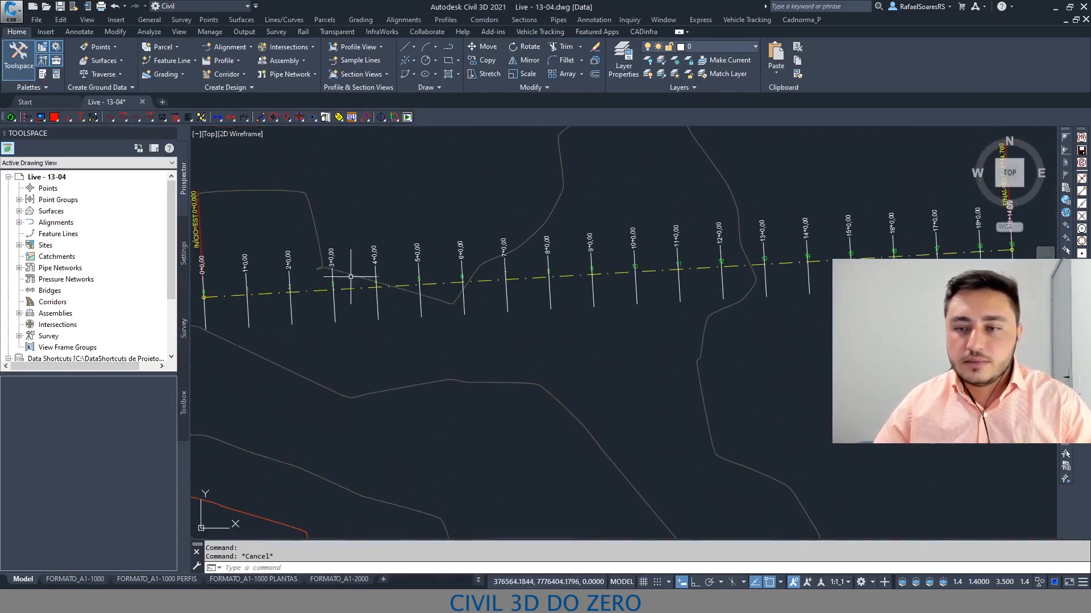
scroll(409, 280, "down", 2)
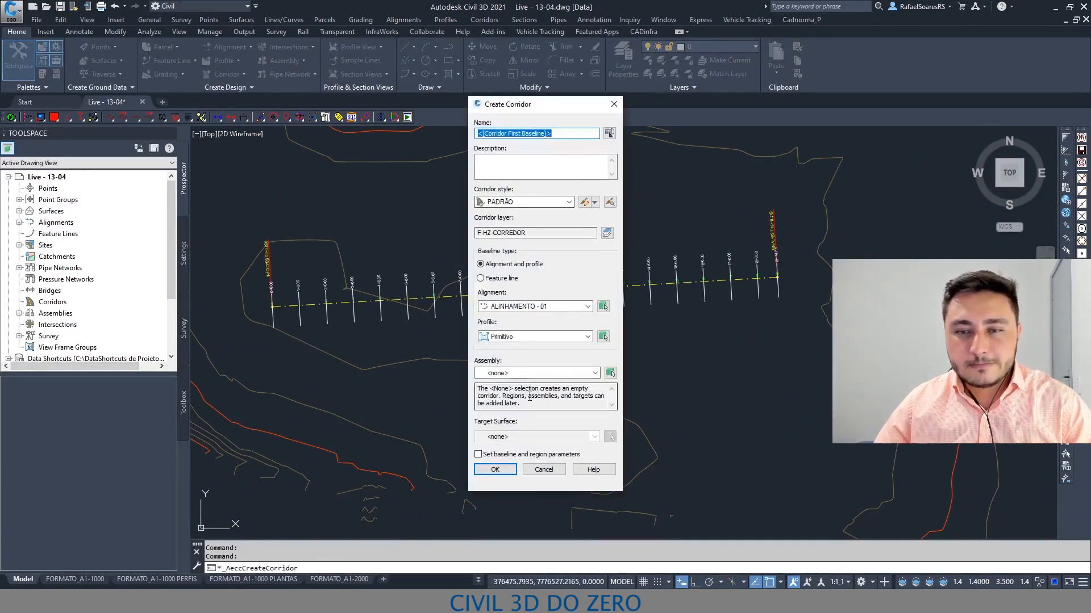
left_click(514, 307)
left_click(518, 337)
left_click(528, 357)
Assign the Seção Rua cheia assembly and the Primitivo target surface, and build the corridor with the default baseline and region parameters.
left_click(513, 374)
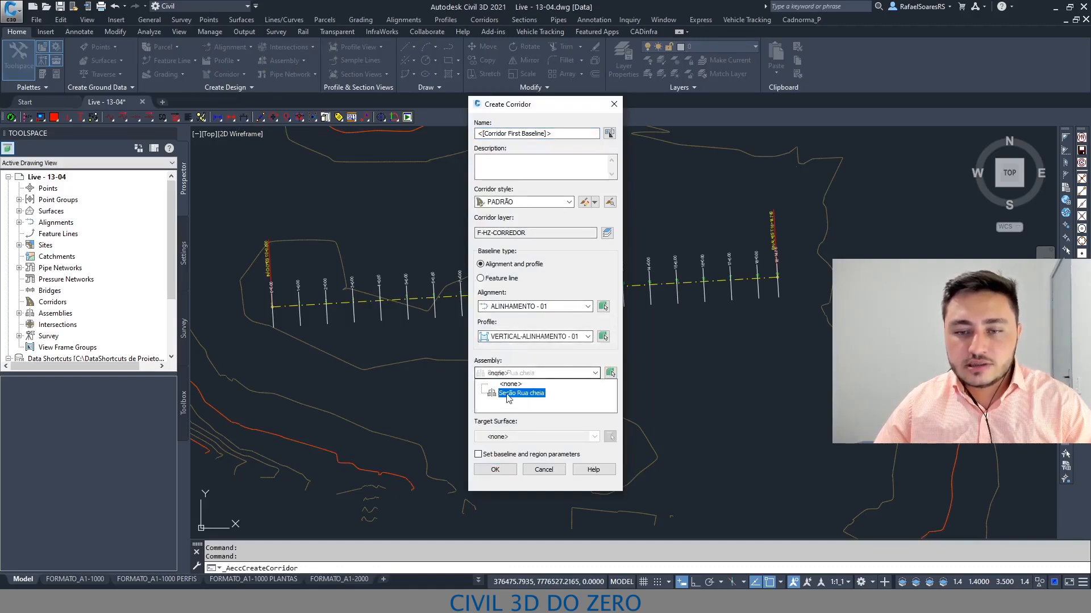
left_click(509, 393)
left_click(495, 437)
left_click(502, 459)
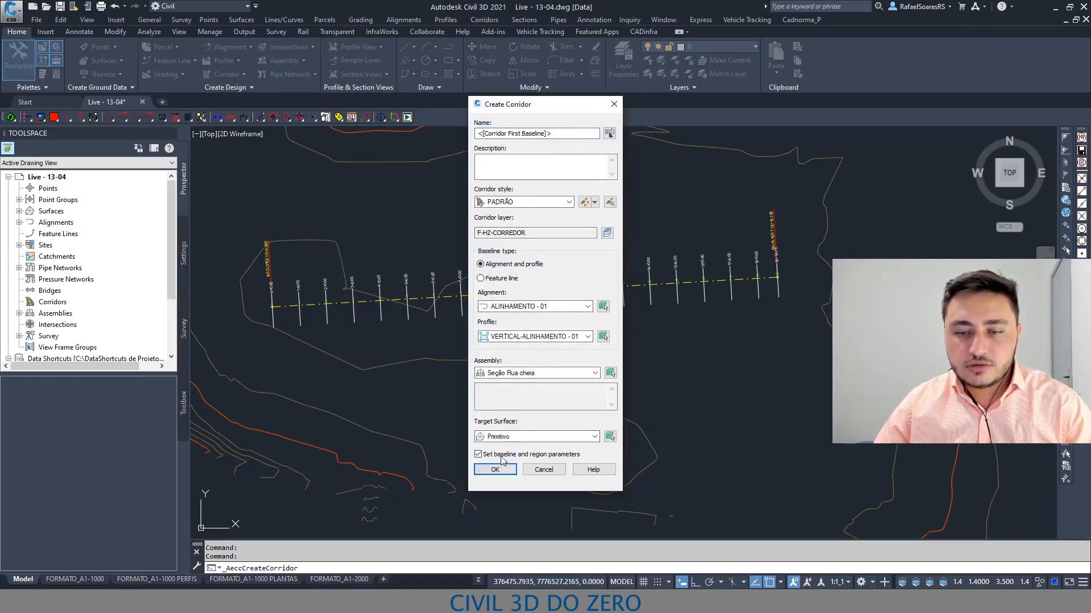
left_click(503, 471)
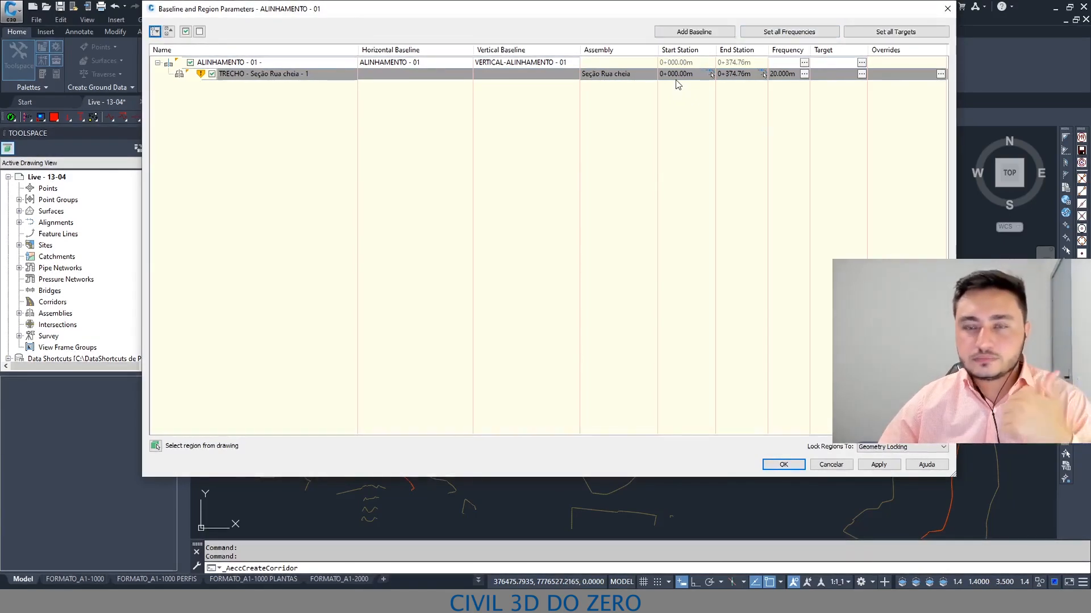
left_click(782, 464)
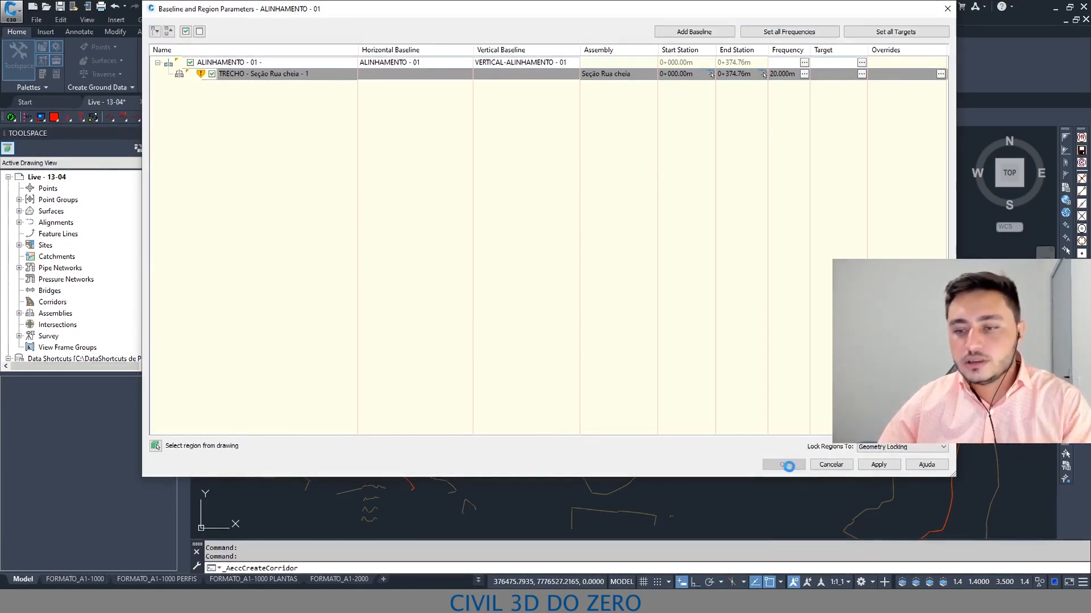
left_click(535, 281)
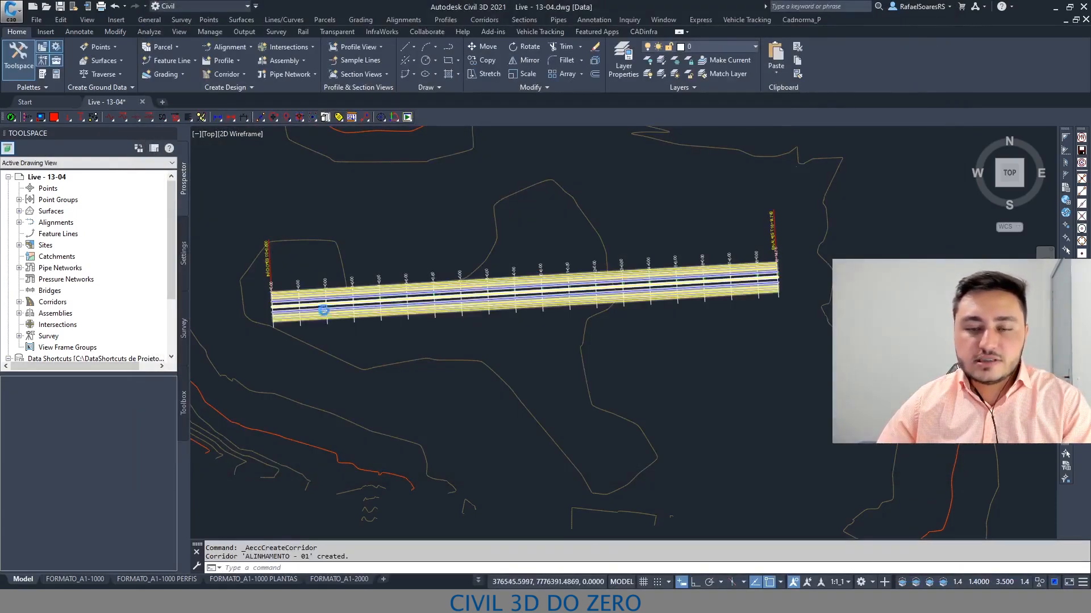
Set the corridor's code set style to NOTA DE SERVIÇO PADRÃO DER-SP 500.
scroll(327, 302, "up", 4)
left_click(336, 278)
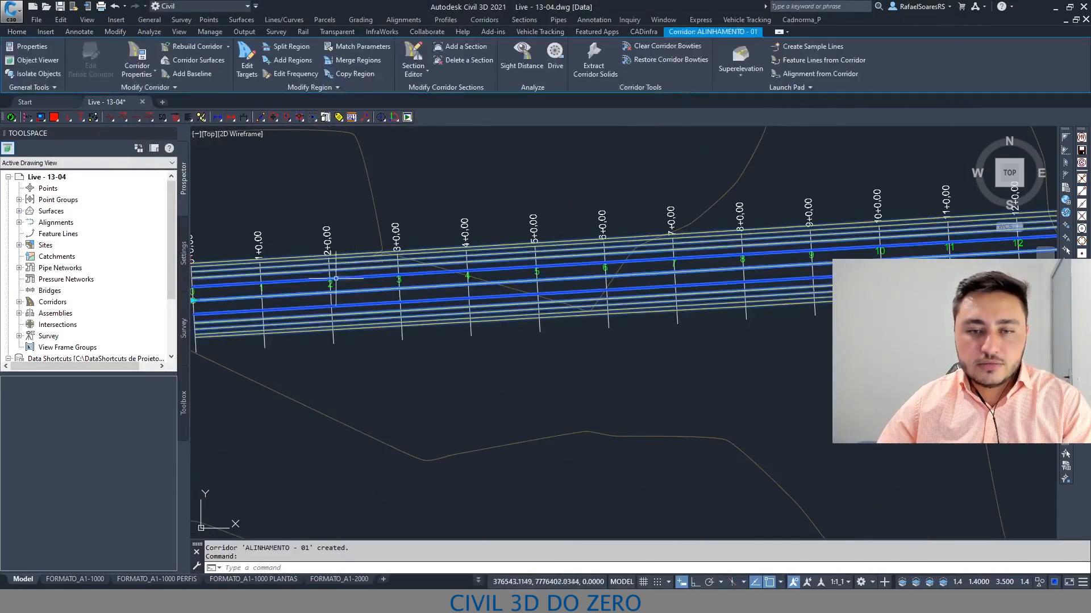
mouse_move(685, 330)
middle_mouse_down()
mouse_move(564, 362)
mouse_move(592, 343)
mouse_move(433, 351)
mouse_move(574, 341)
middle_mouse_up()
scroll(705, 355, "down", 2)
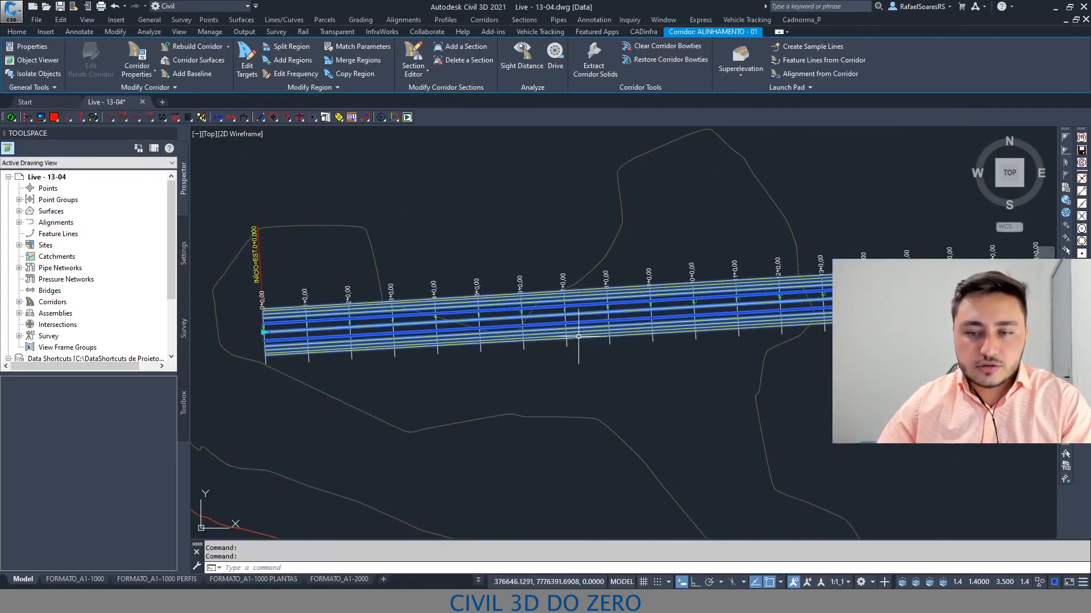
double_click(579, 336)
left_click(910, 188)
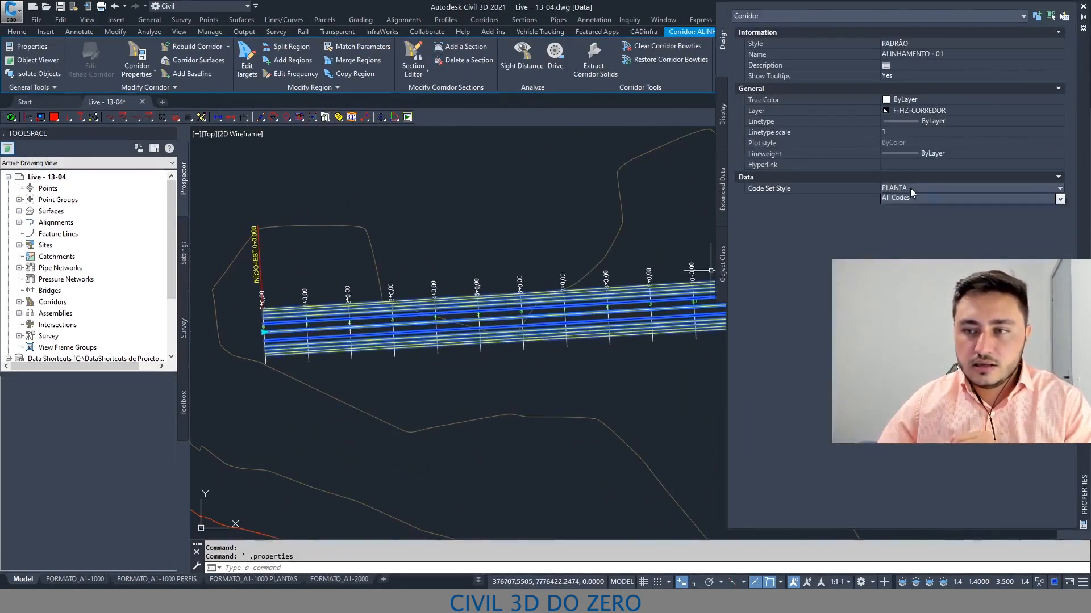
left_click(910, 188)
left_click(909, 236)
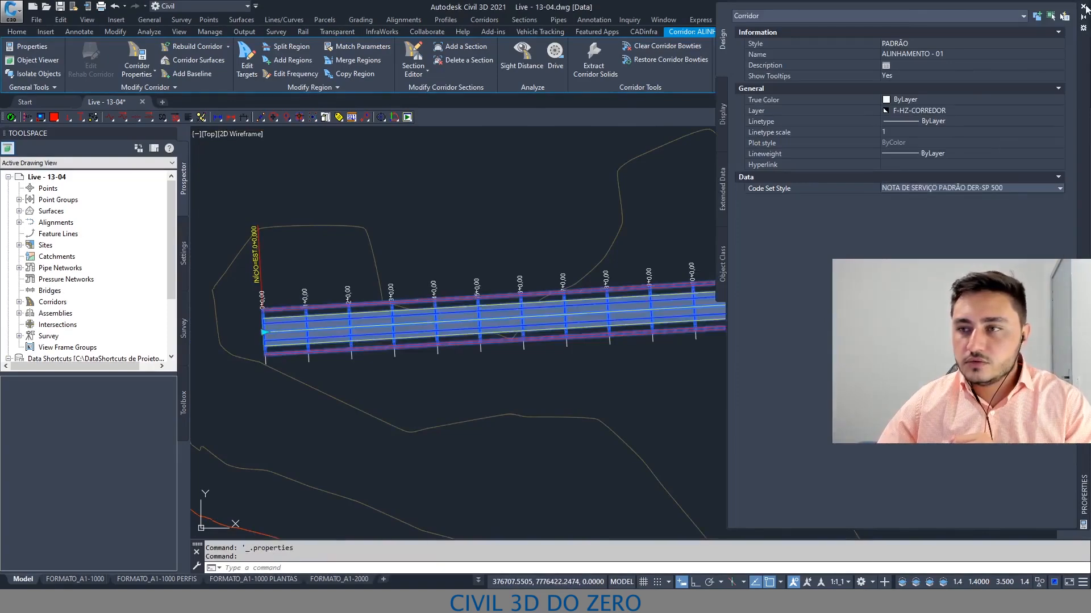
left_click(1083, 7)
Review the restyled corridor in plan along its first stations and save the drawing.
scroll(389, 326, "up", 2)
middle_click_drag(390, 326, 511, 291)
scroll(439, 310, "up", 4)
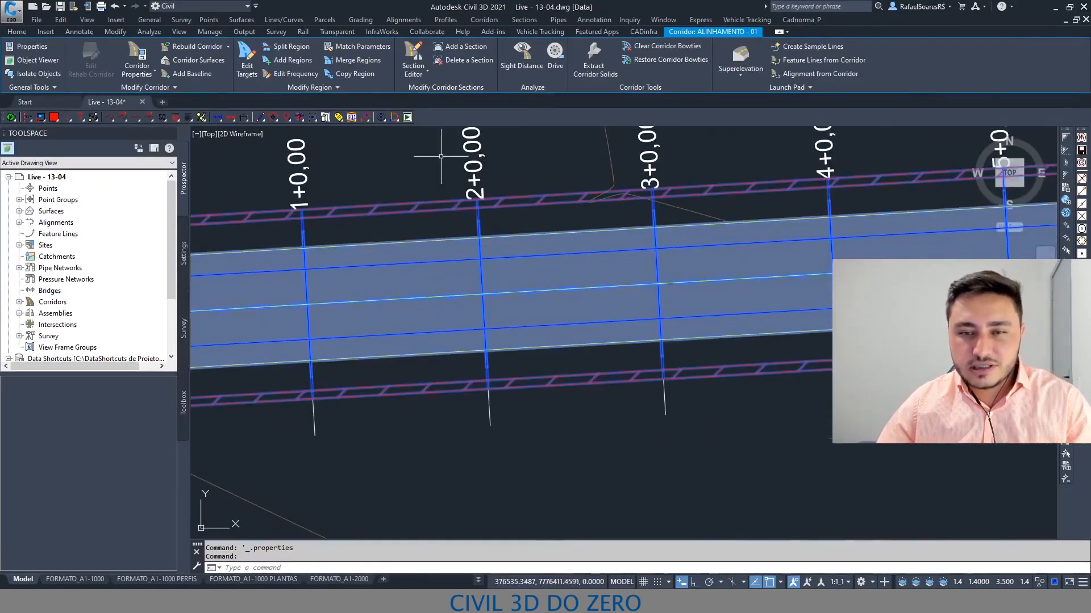
mouse_move(476, 182)
middle_mouse_down()
mouse_move(475, 256)
mouse_move(389, 257)
mouse_move(230, 229)
middle_mouse_up()
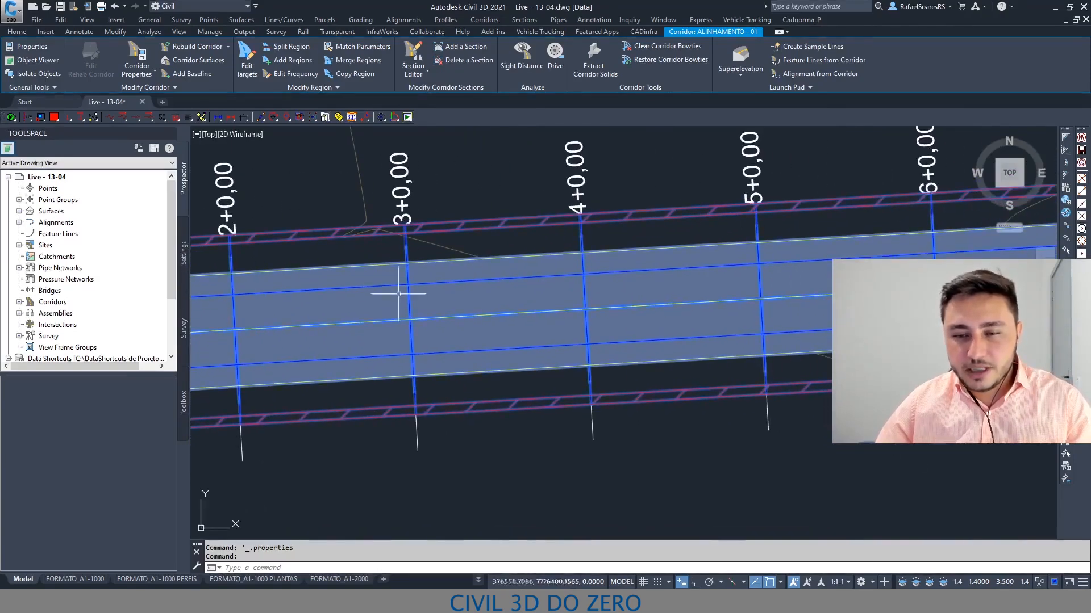
scroll(389, 297, "down", 2)
middle_click_drag(455, 329, 390, 341)
key("Escape")
key("Escape")
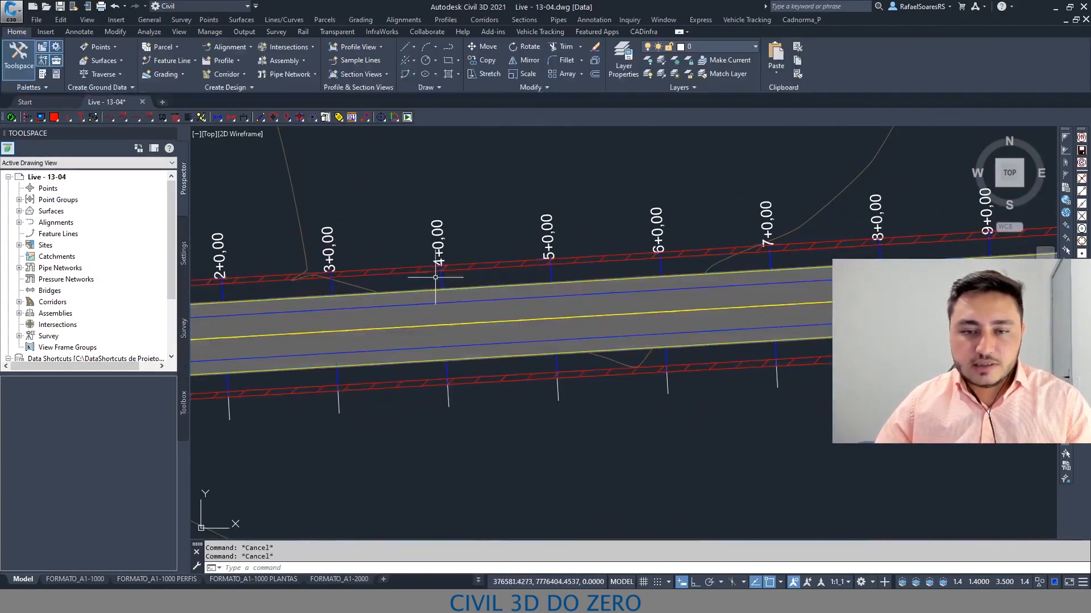
middle_click_drag(433, 274, 519, 267)
scroll(519, 267, "down", 2)
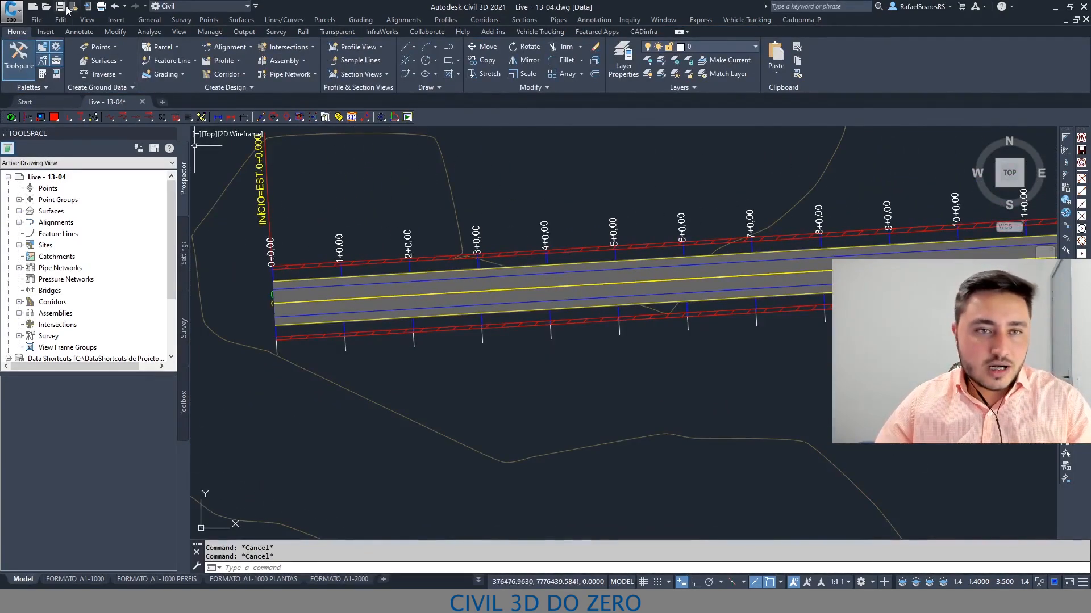
key("ctrl+s")
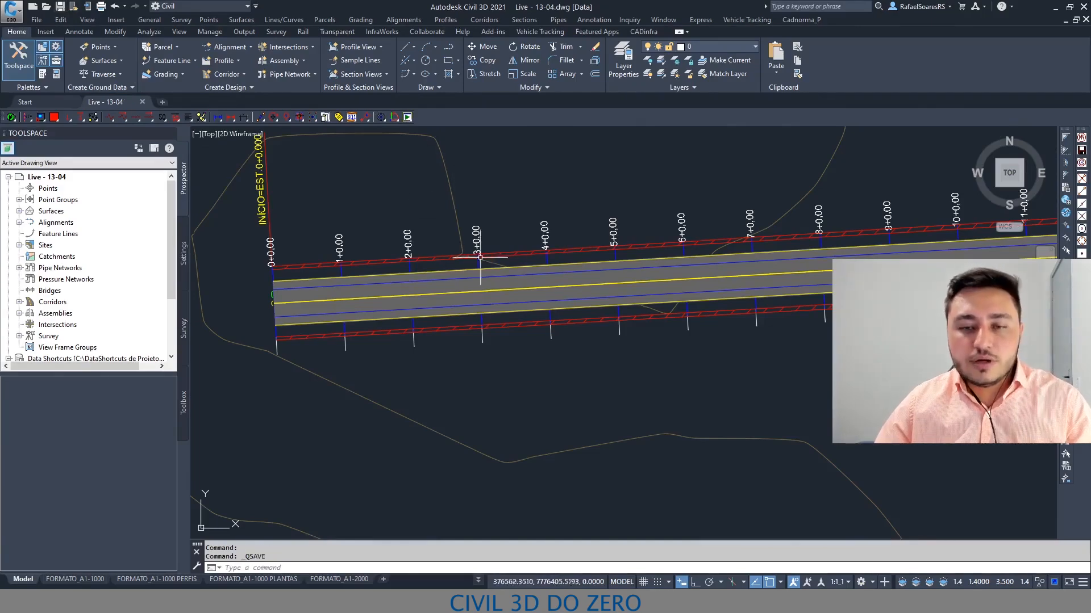
Select the sample line at station 2+0,00 instead of the corridor overlapping it.
scroll(414, 276, "up", 4)
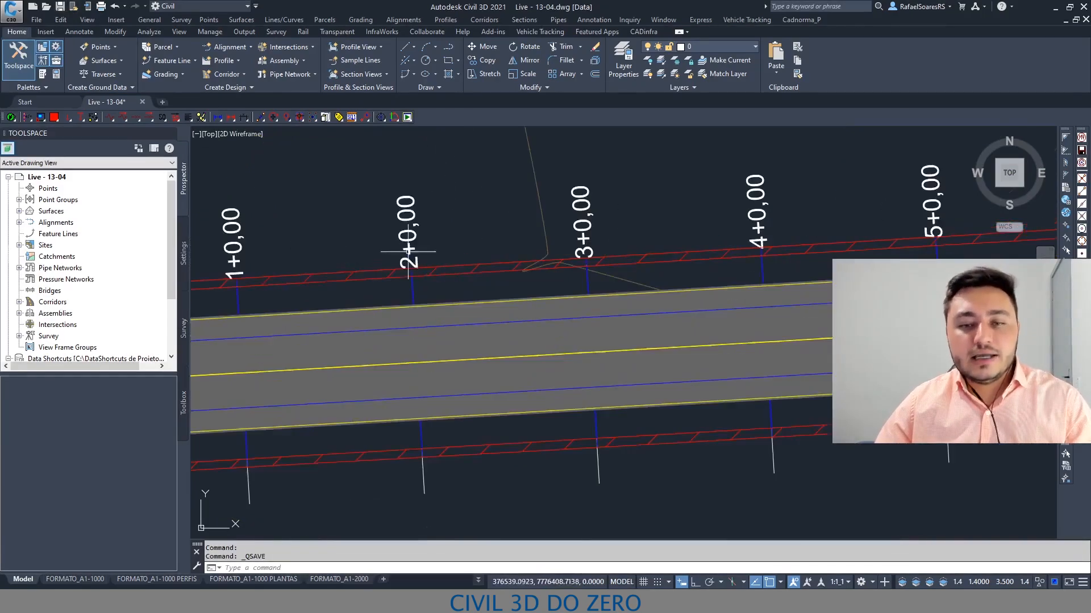
left_click(411, 283)
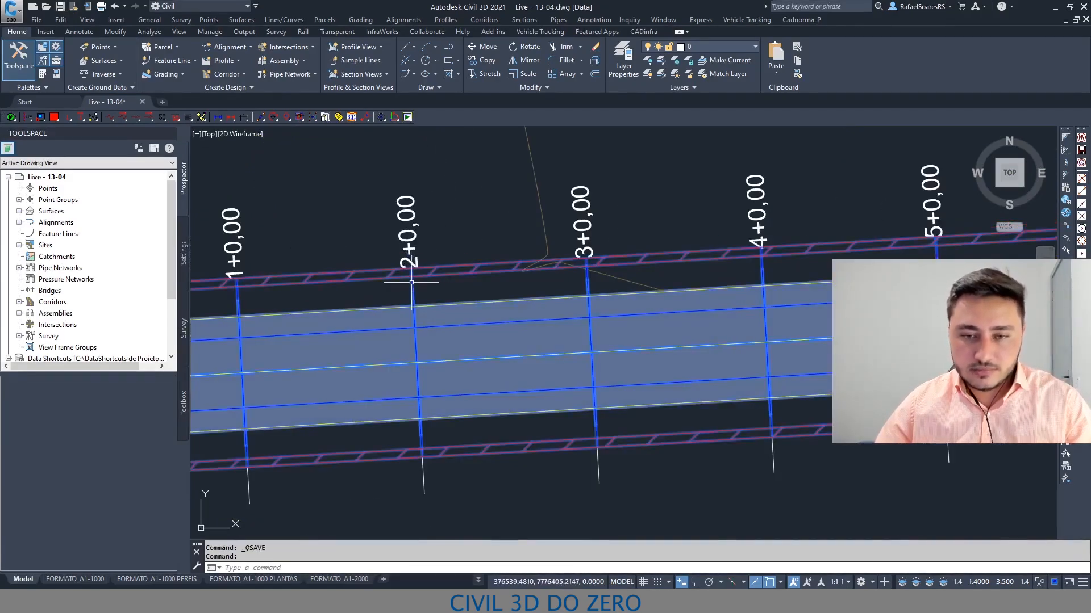
key("Escape")
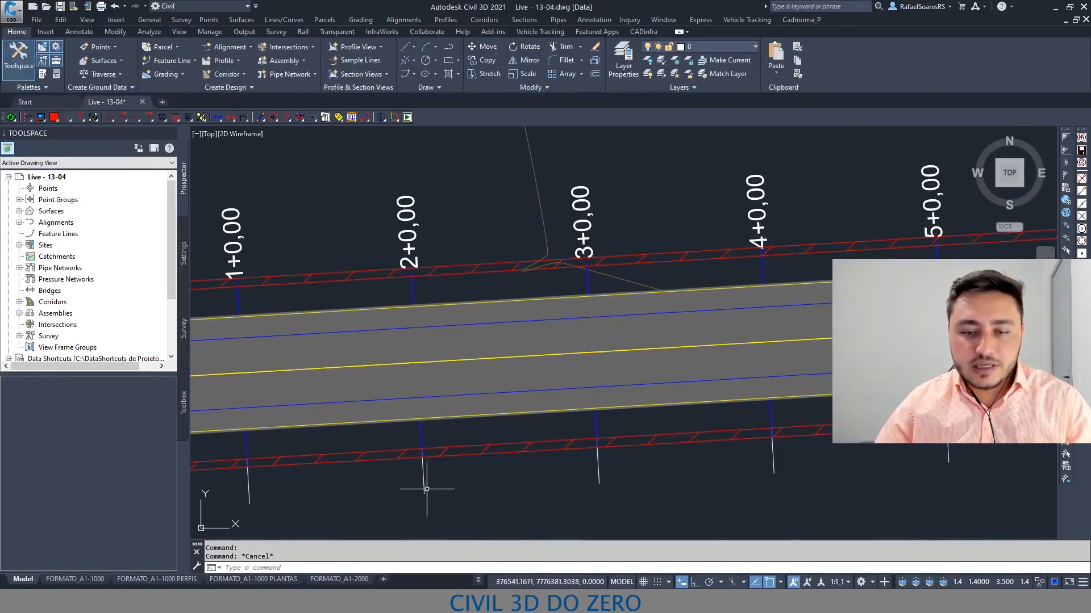
left_click(426, 480)
key("Escape")
left_click(422, 467)
scroll(367, 271, "down", 2)
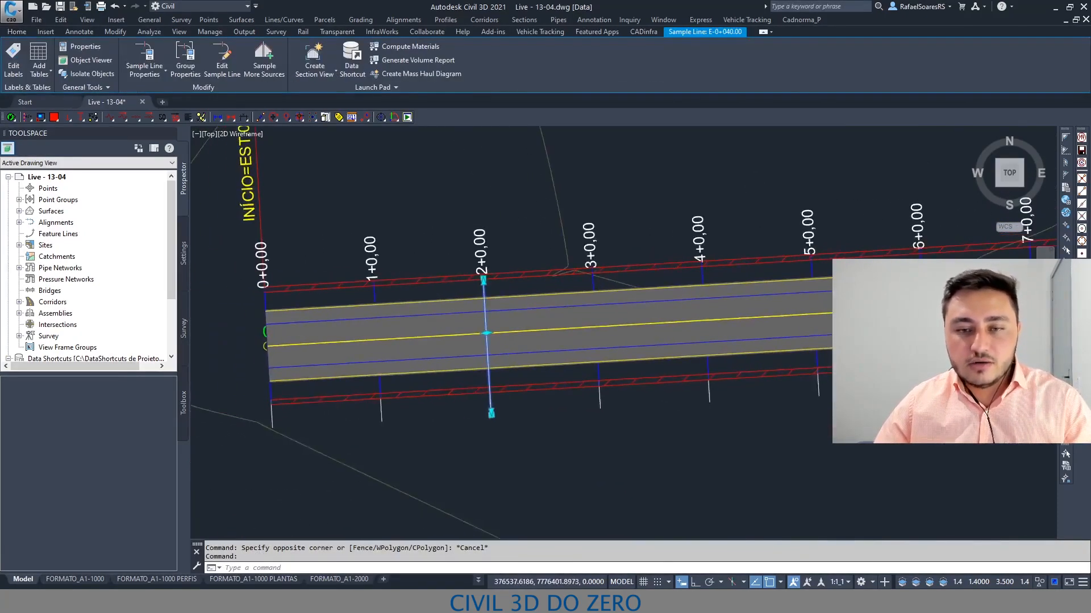
Try to stretch the upper end of the station 2+0,00 sample line toward the corridor's outer slope edge.
scroll(504, 264, "up", 6)
left_click(510, 274)
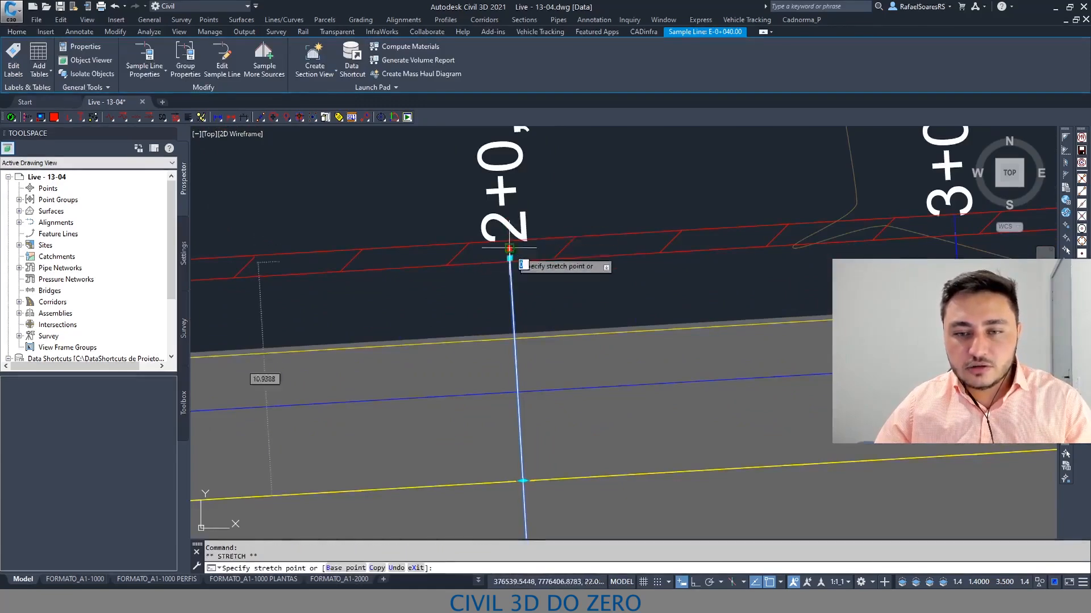
key("Escape")
scroll(485, 217, "down", 5)
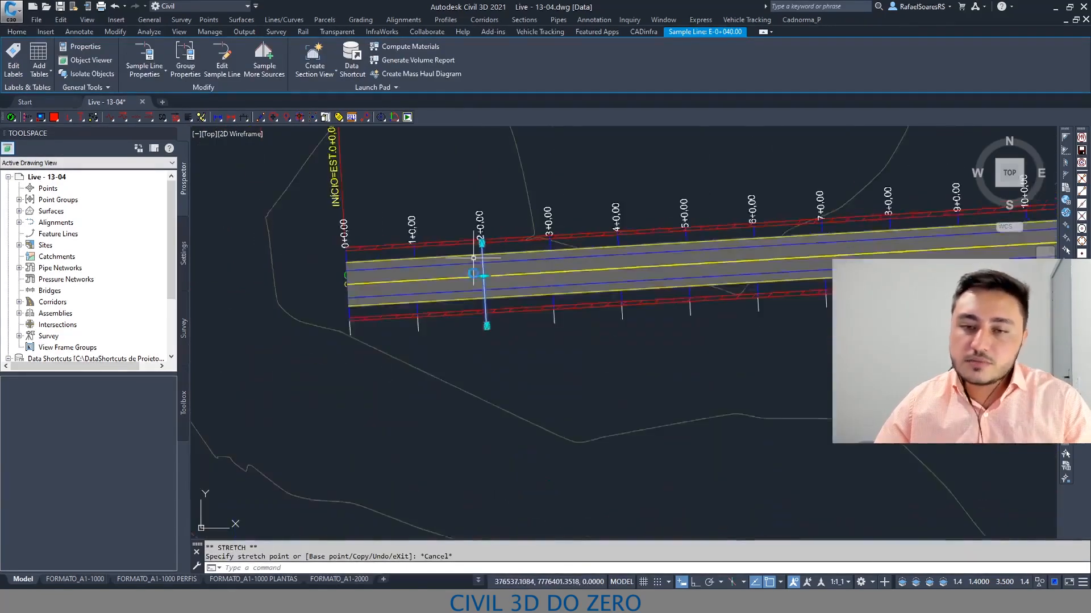
Add the ALINHAMENTO - 01 corridor to the sampled sources of the SEÇÕES - ALINHAMENTO - 01 sample line group and save the drawing.
scroll(481, 400, "up", 3)
key("Escape")
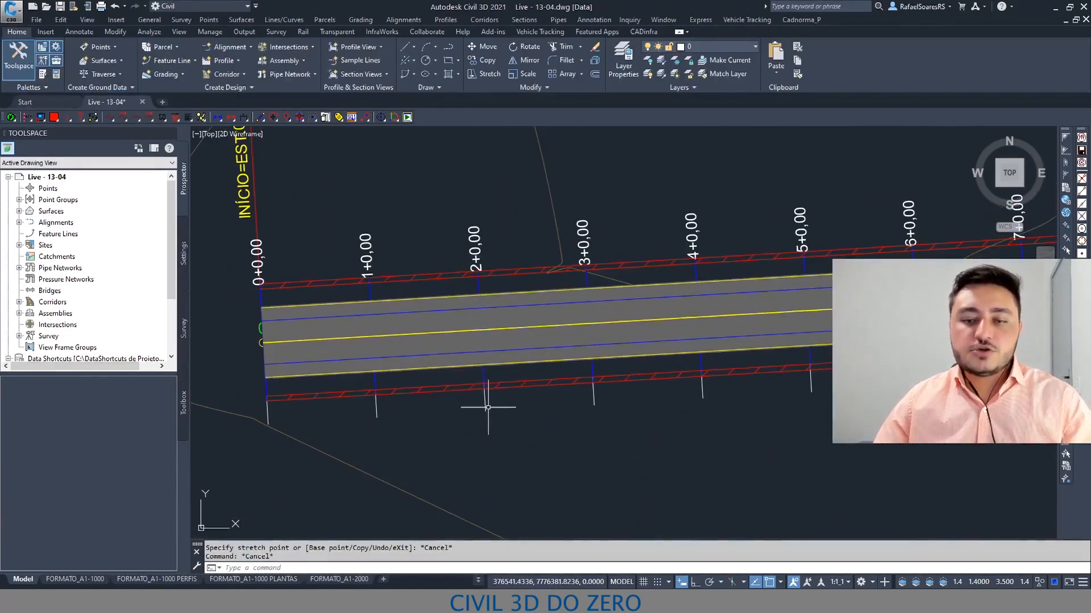
left_click(486, 400)
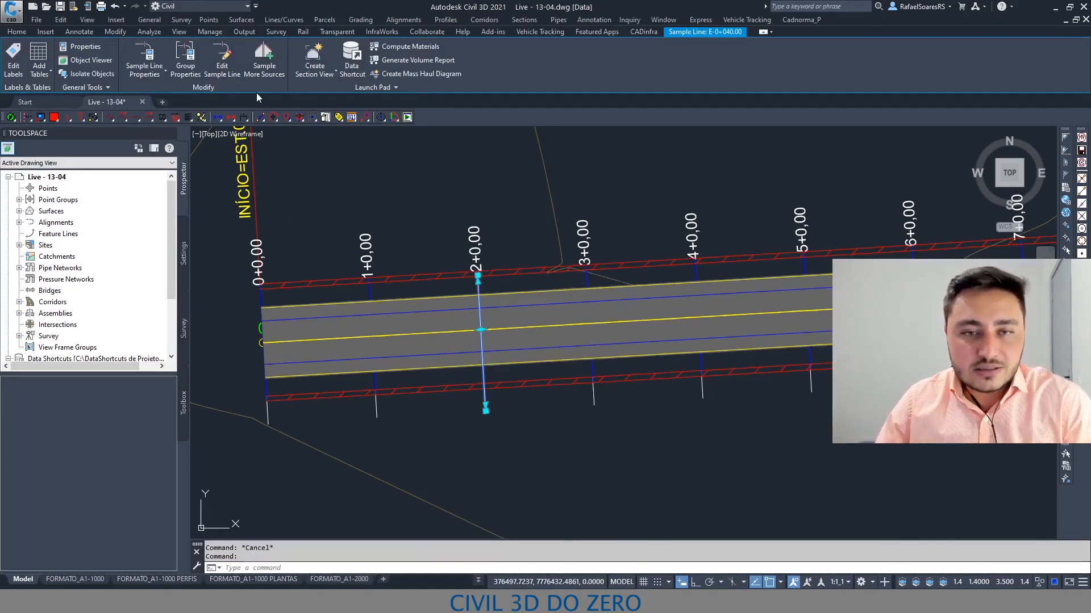
left_click(264, 56)
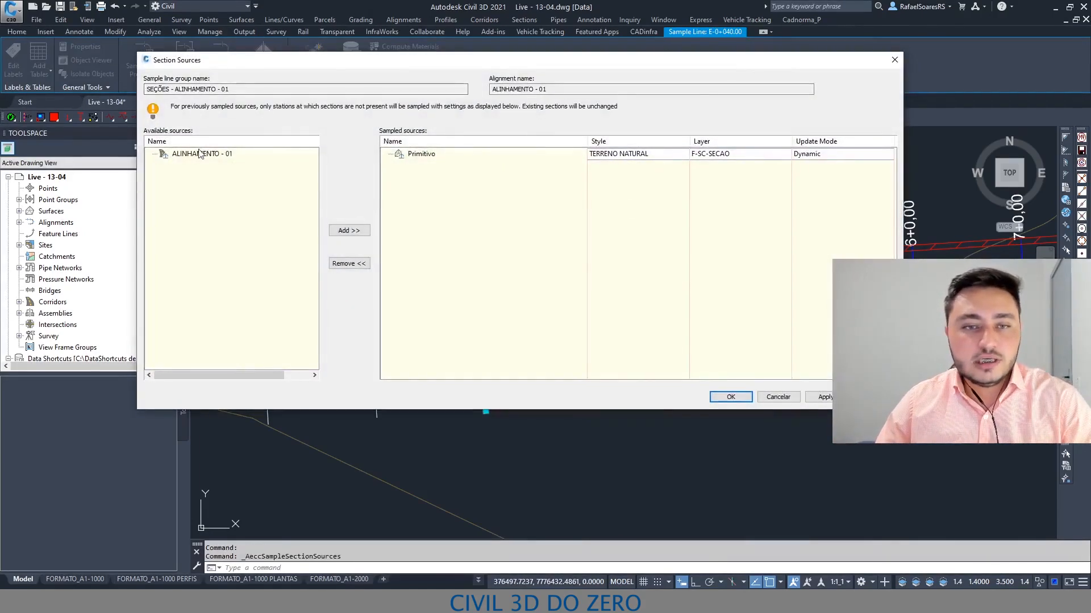
left_click(199, 153)
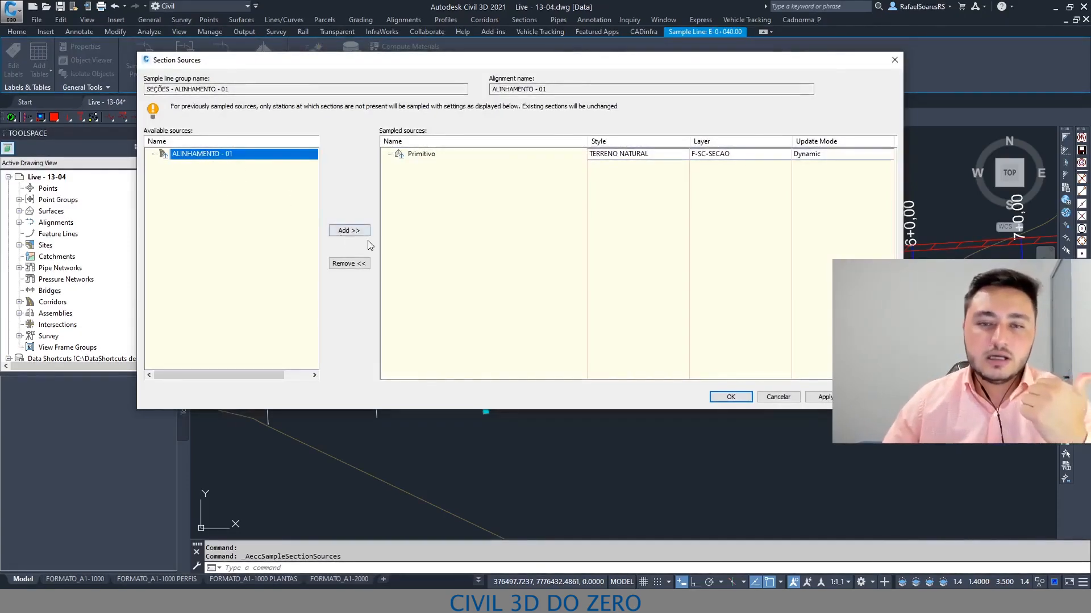
left_click(342, 231)
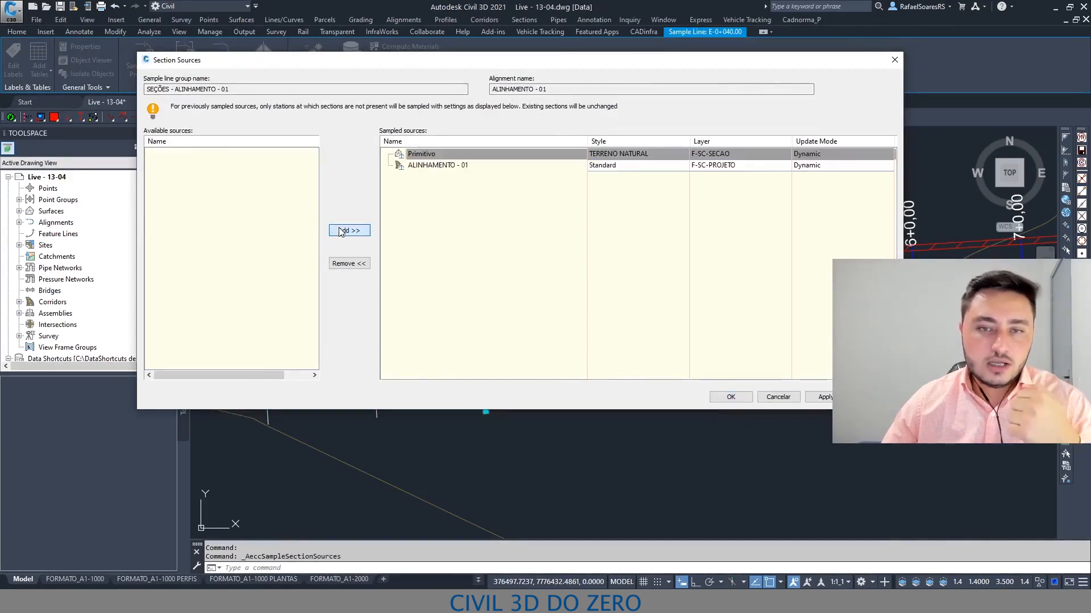
left_click(508, 165)
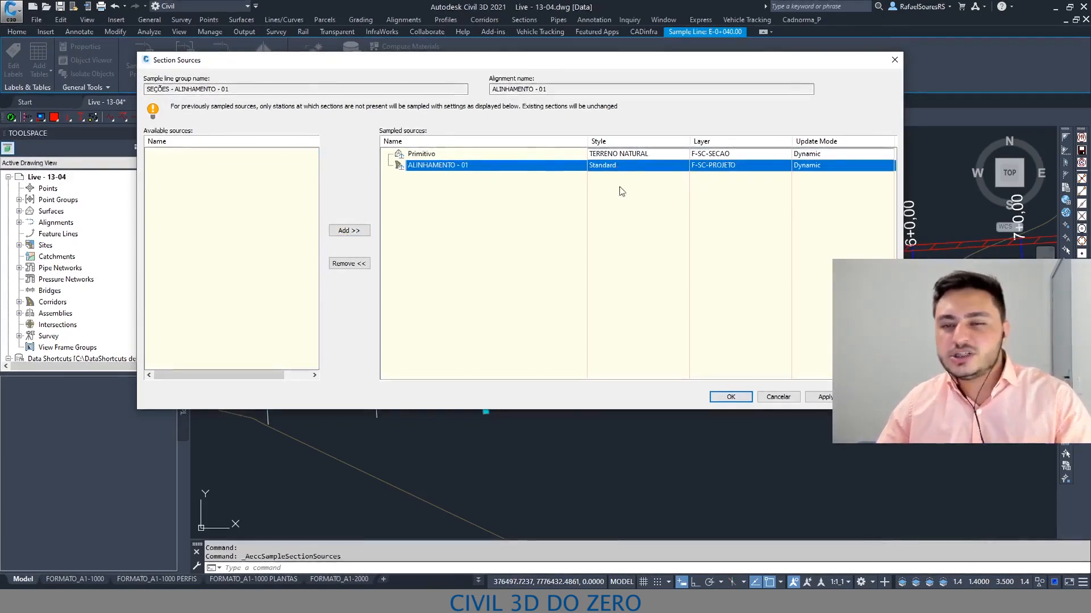
left_click(732, 397)
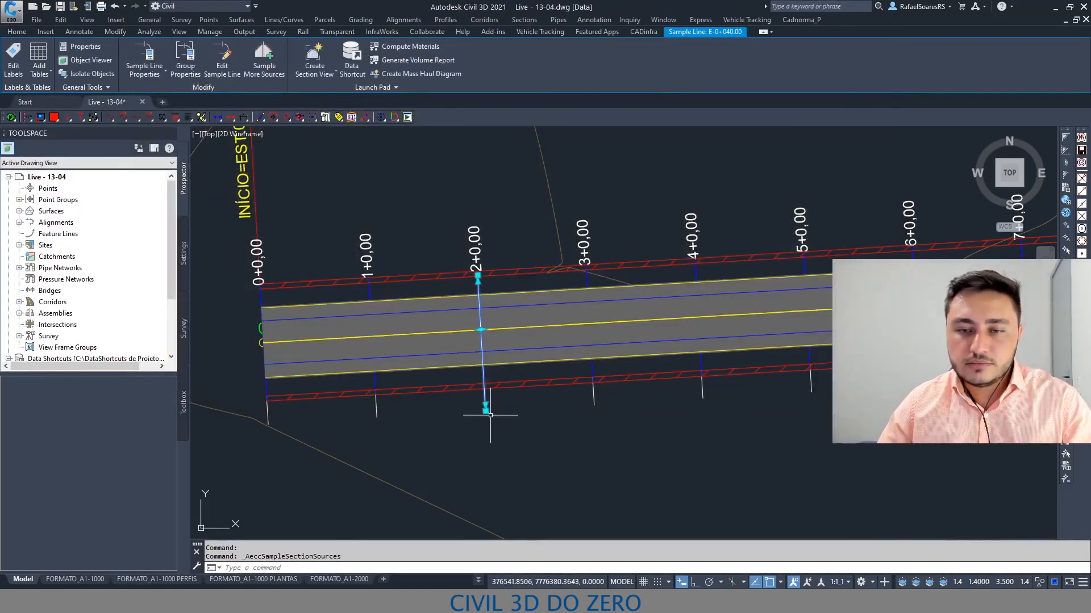
key("Escape")
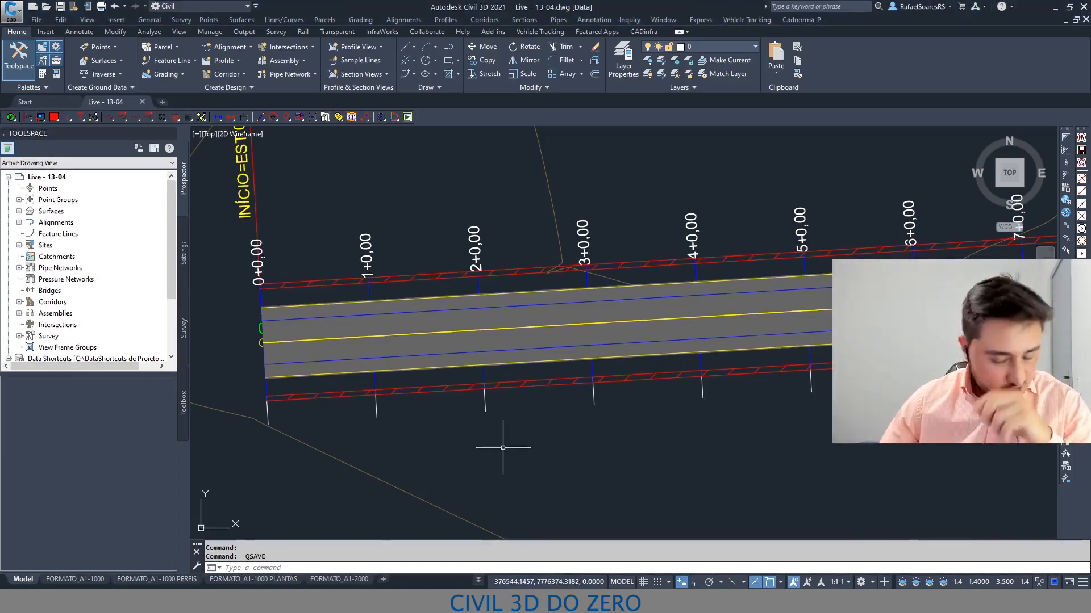
left_click(637, 460)
middle_click_drag(736, 420, 663, 418)
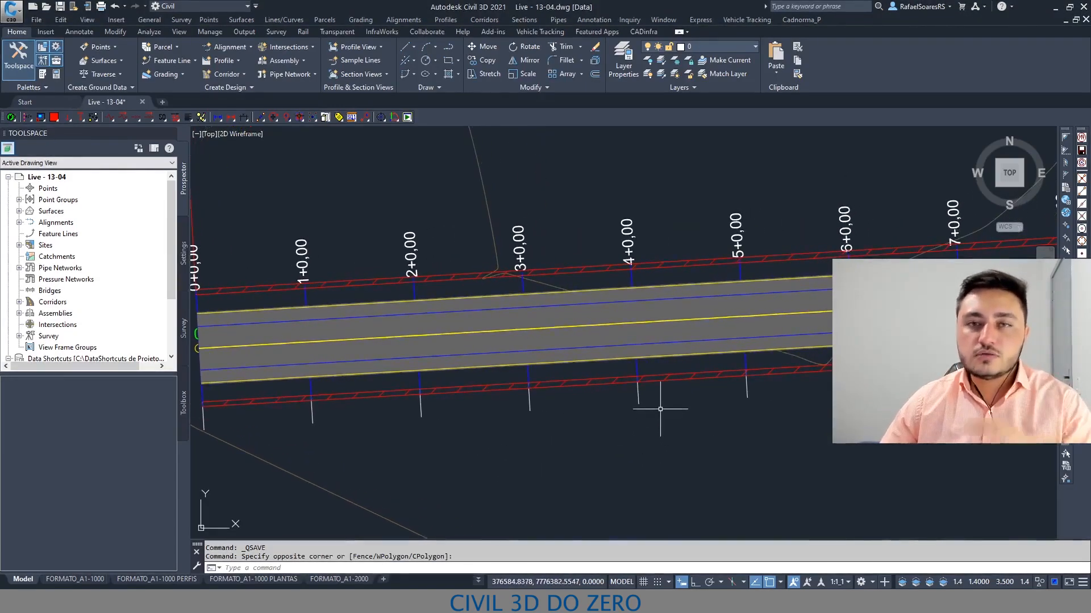
left_click(420, 405)
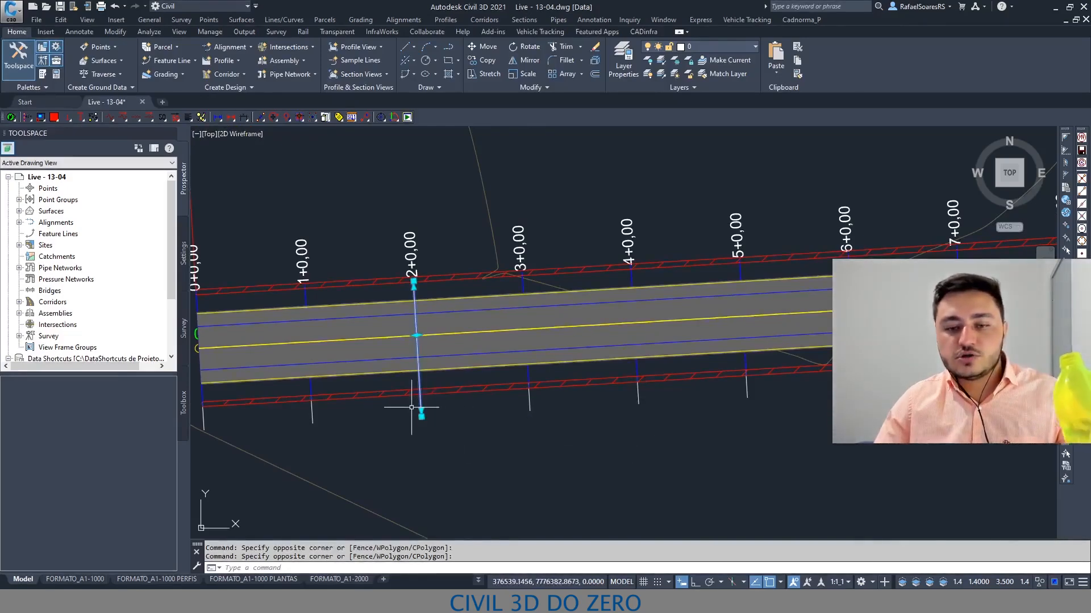
middle_click_drag(450, 260, 520, 237)
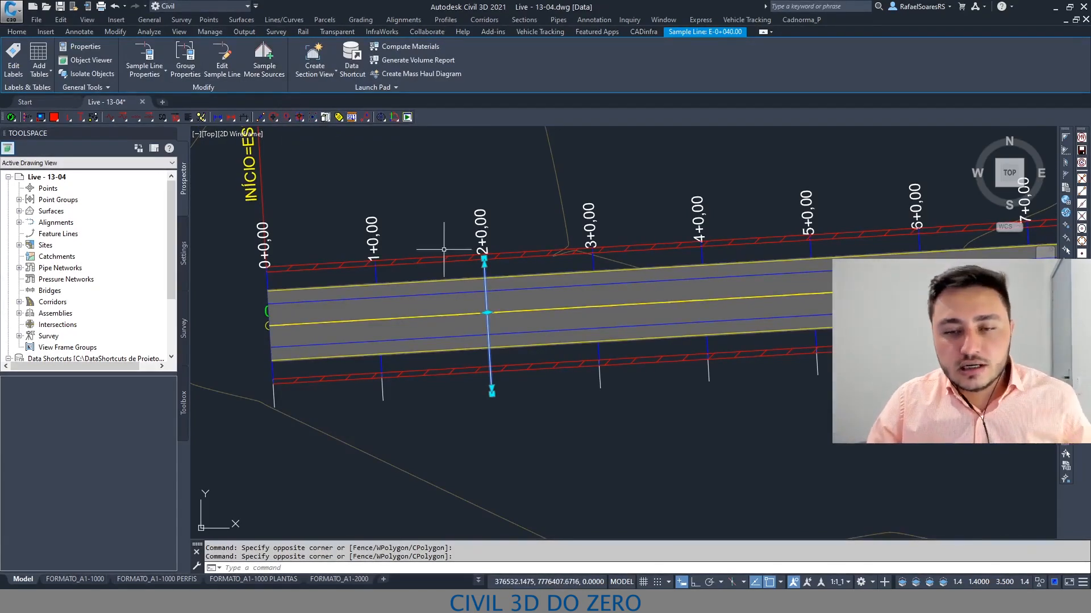
key("Escape")
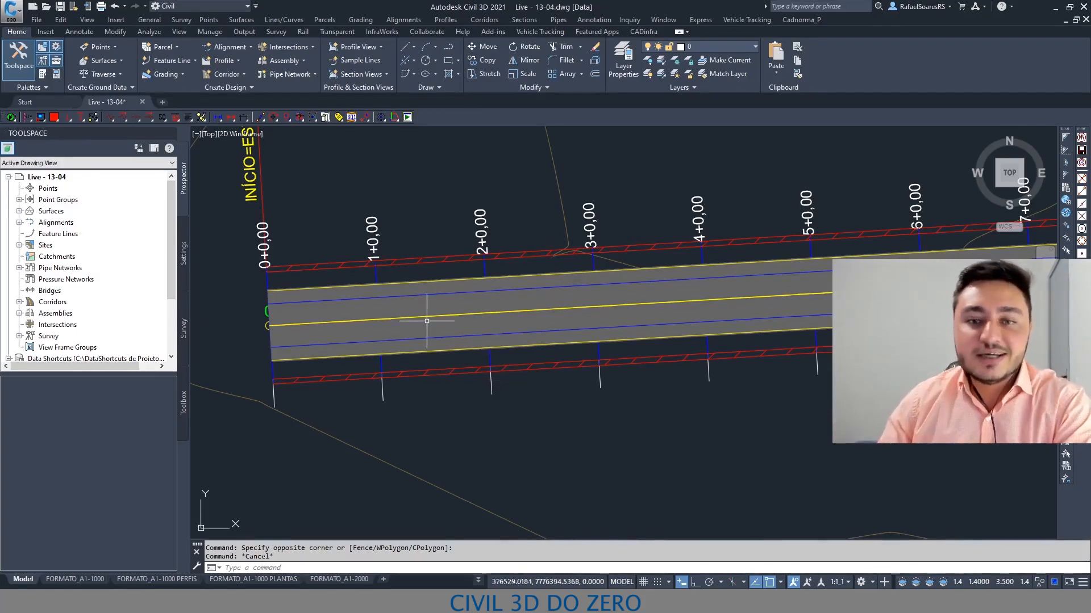
left_click(441, 426)
left_click(440, 424)
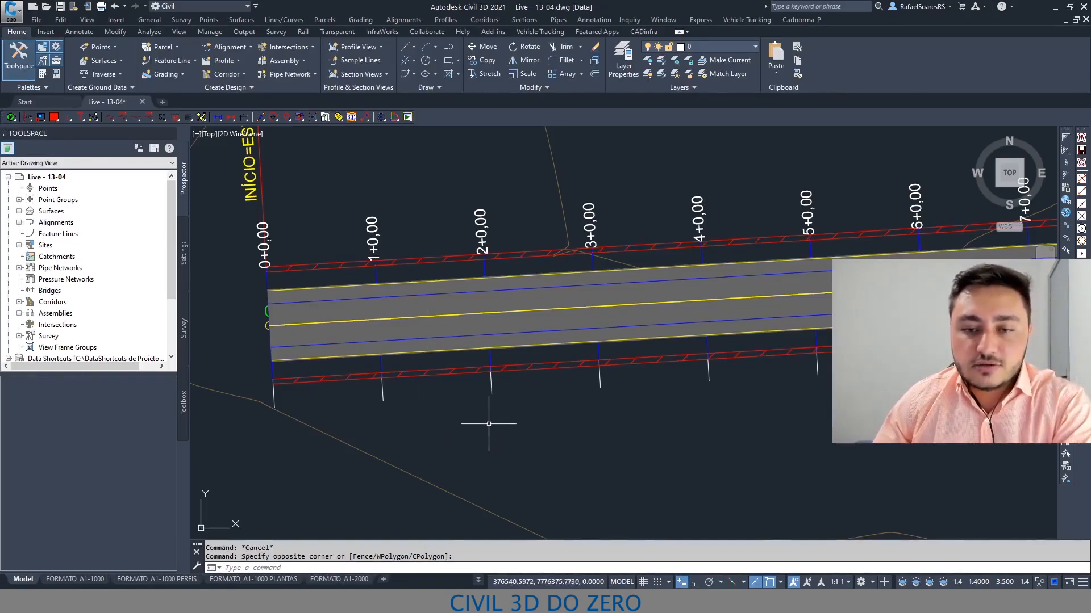
middle_click_drag(489, 424, 434, 417)
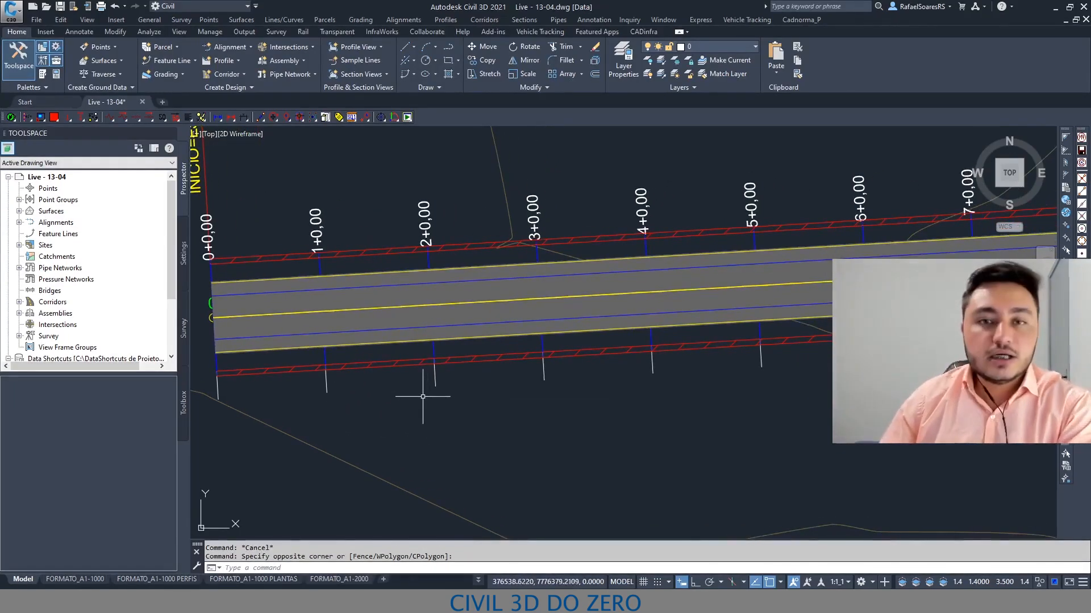
left_click(467, 479)
left_click(437, 419)
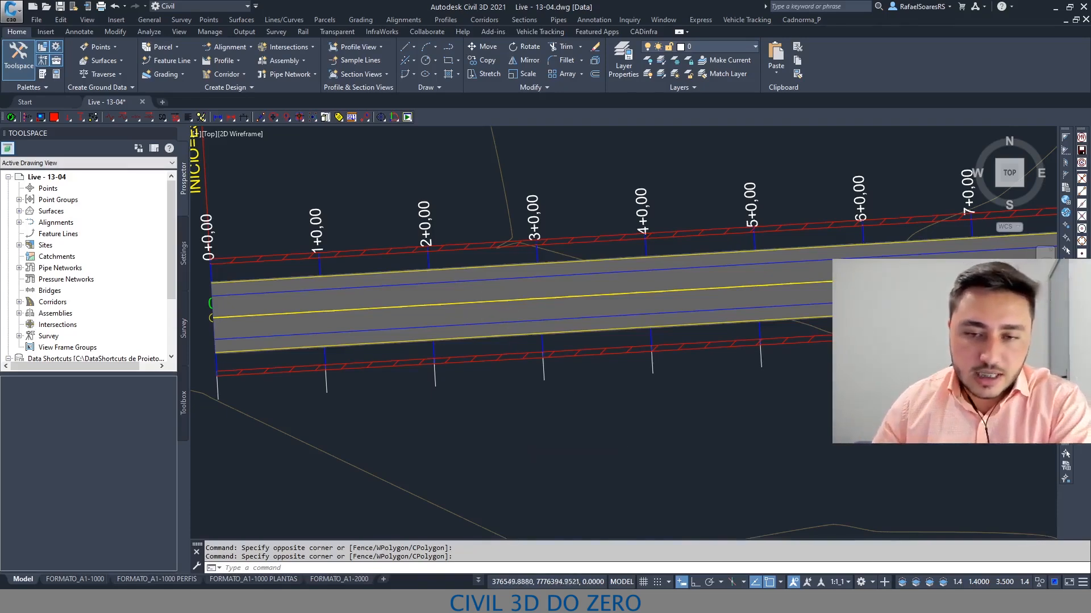
scroll(568, 375, "down", 6)
mouse_move(415, 295)
left_mouse_down()
mouse_move(438, 451)
mouse_move(579, 297)
mouse_move(430, 335)
left_mouse_up()
scroll(486, 340, "down", 2)
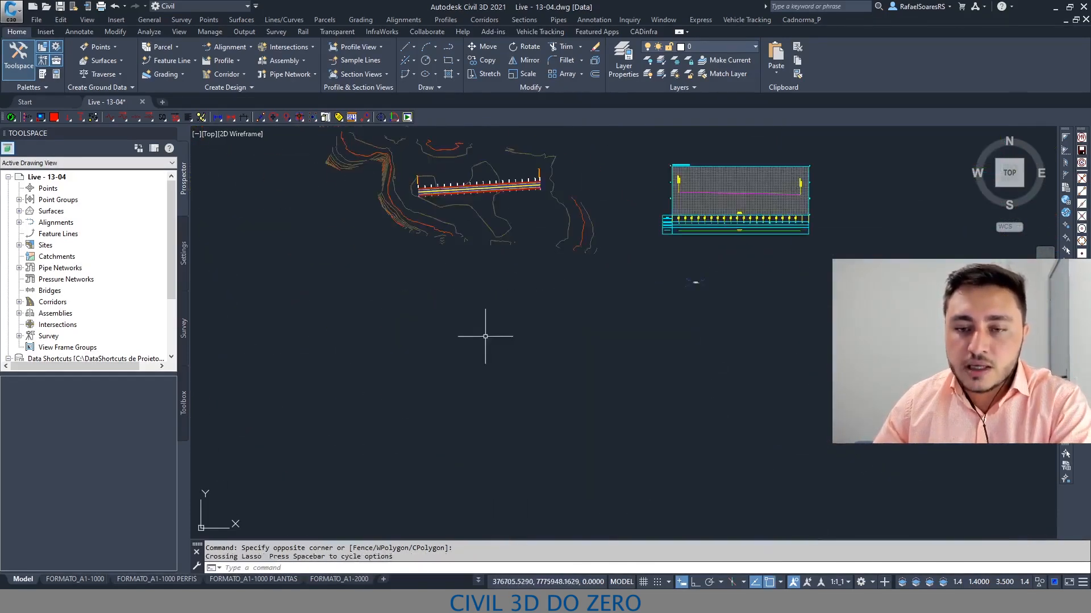
mouse_move(663, 315)
left_mouse_down()
mouse_move(537, 335)
mouse_move(684, 455)
mouse_move(679, 336)
mouse_move(679, 363)
mouse_move(717, 357)
mouse_move(706, 322)
mouse_move(810, 340)
mouse_move(767, 325)
left_mouse_up()
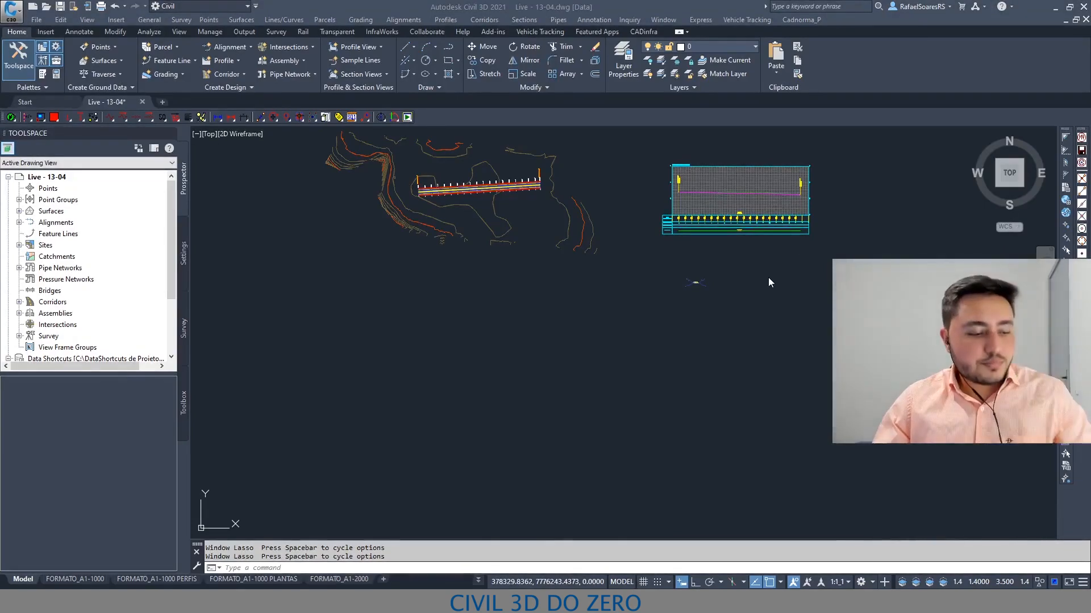
left_click(557, 360)
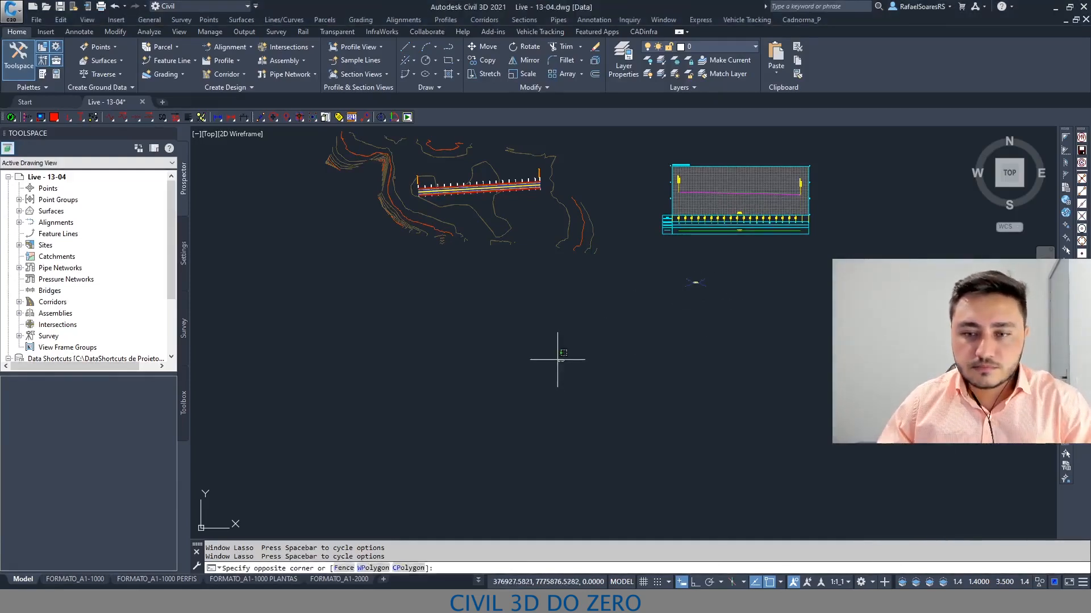
left_click(352, 296)
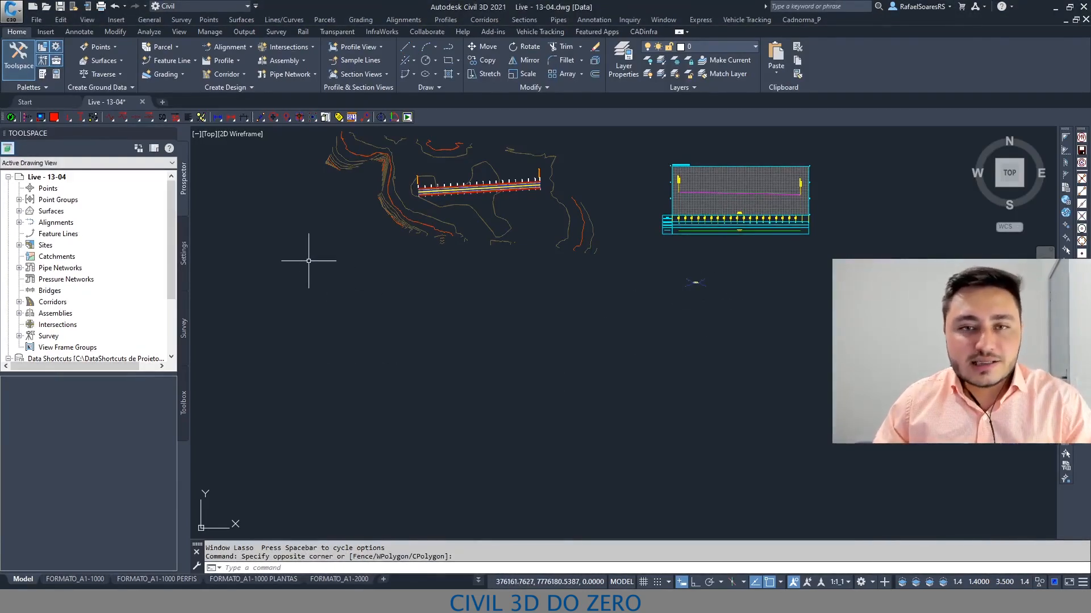
left_click(523, 21)
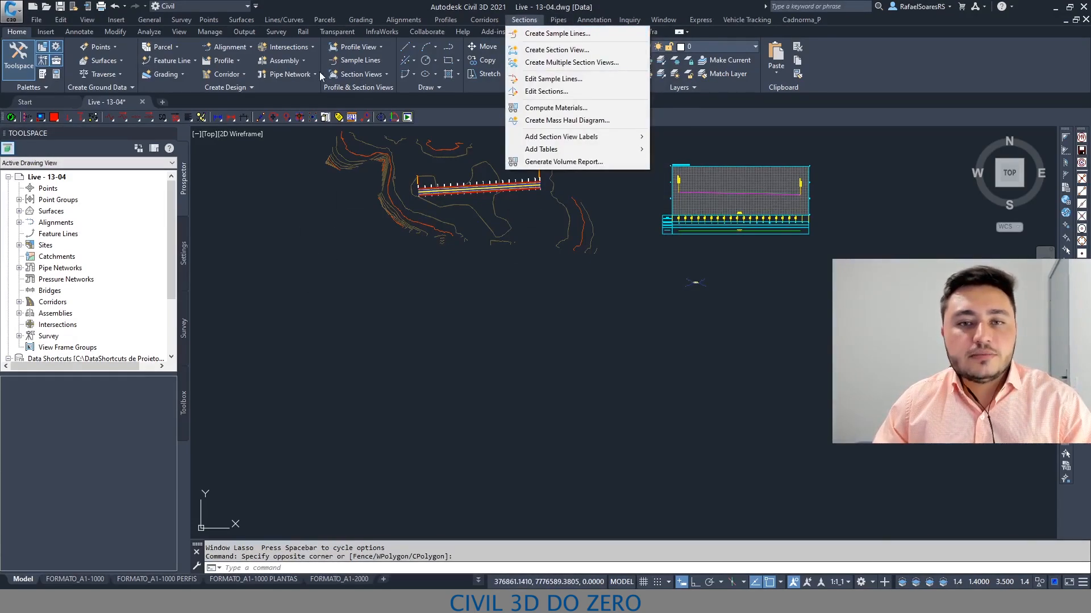
left_click(381, 78)
left_click(382, 77)
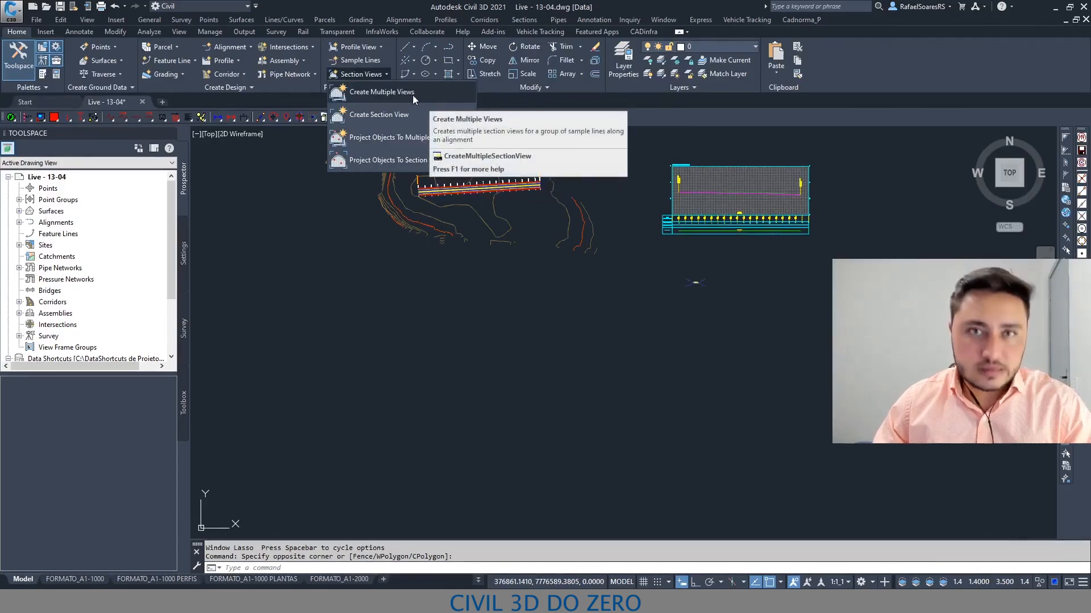
left_click(269, 178)
left_click(291, 199)
key("Escape")
Start creating multiple section views from the sample line at station 1+0,00.
scroll(361, 173, "up", 4)
scroll(396, 187, "up", 6)
left_click(422, 234)
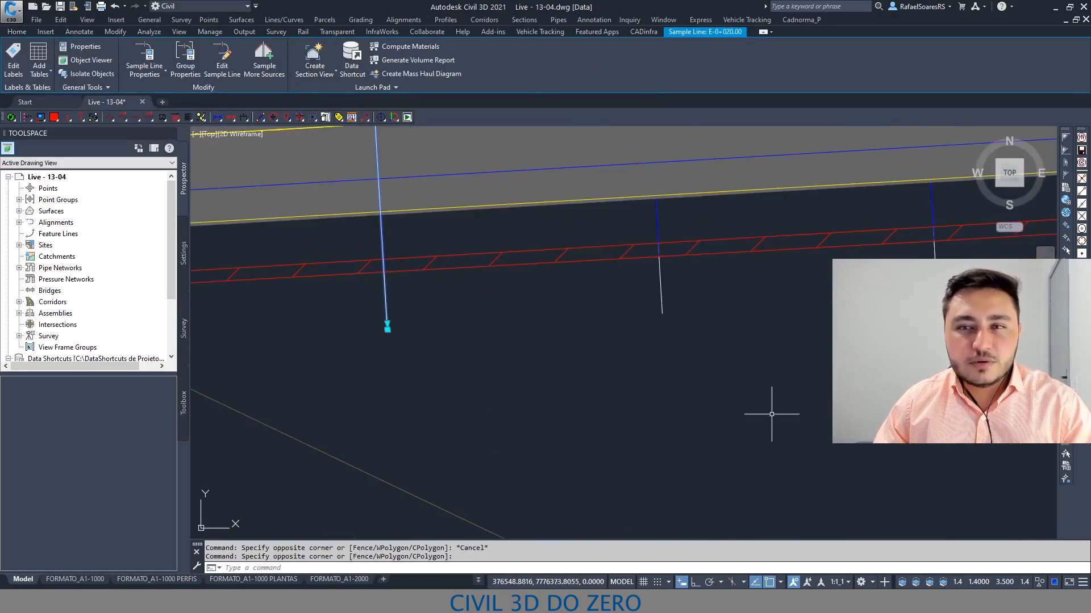
left_click(316, 69)
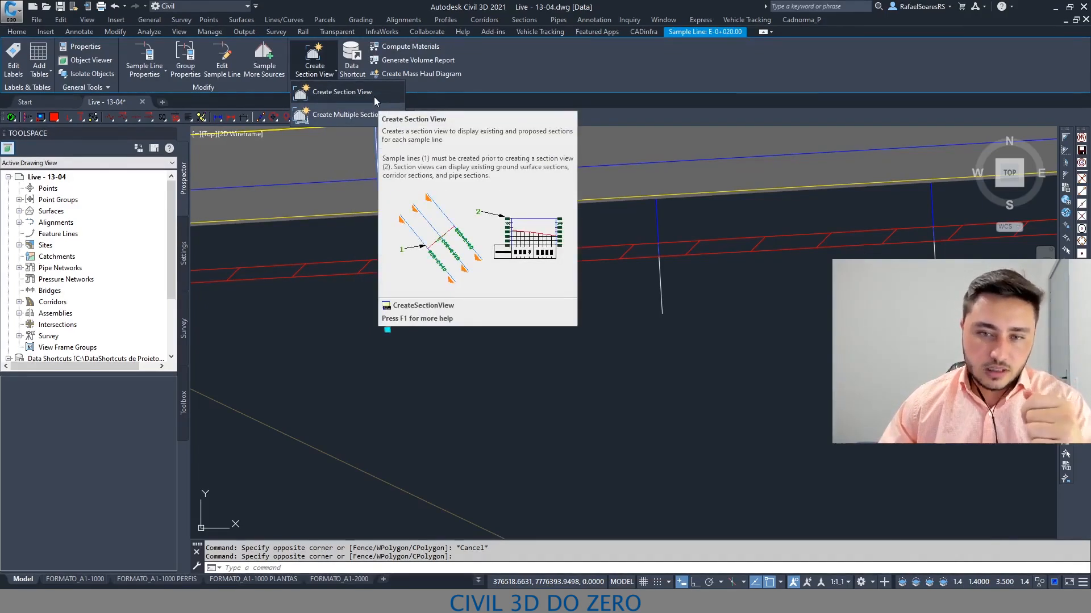
left_click(346, 114)
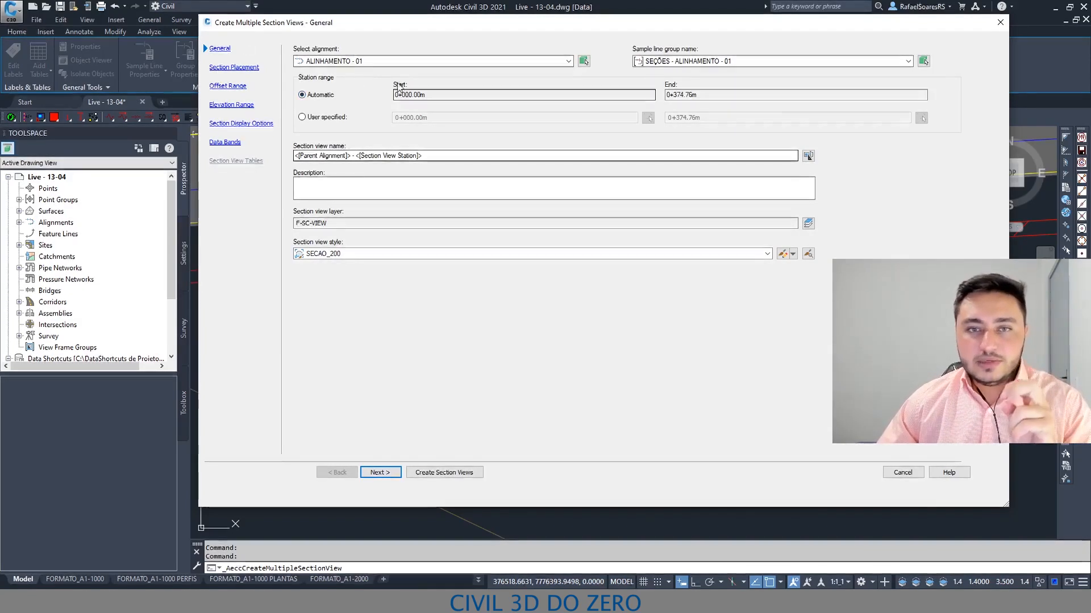
Check the alignment, sample line group and station range for the section views, comparing them with the alignment in plan.
left_click(332, 61)
left_click(332, 68)
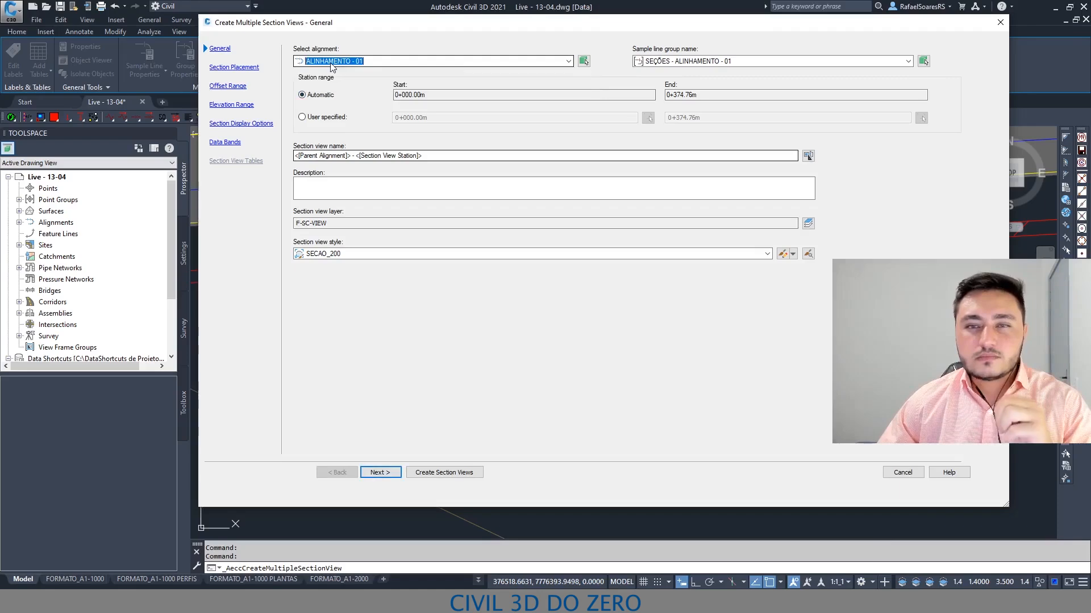
left_click(701, 66)
left_click(701, 72)
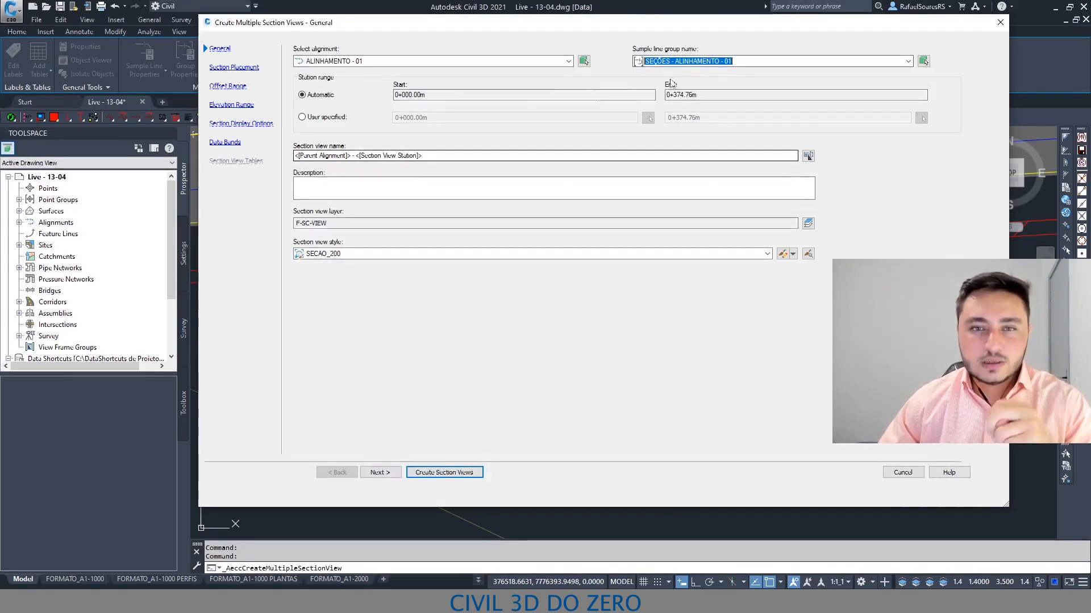
left_click_drag(448, 93, 357, 102)
left_click_drag(708, 96, 631, 95)
left_click_drag(441, 94, 365, 100)
left_click_drag(708, 96, 659, 98)
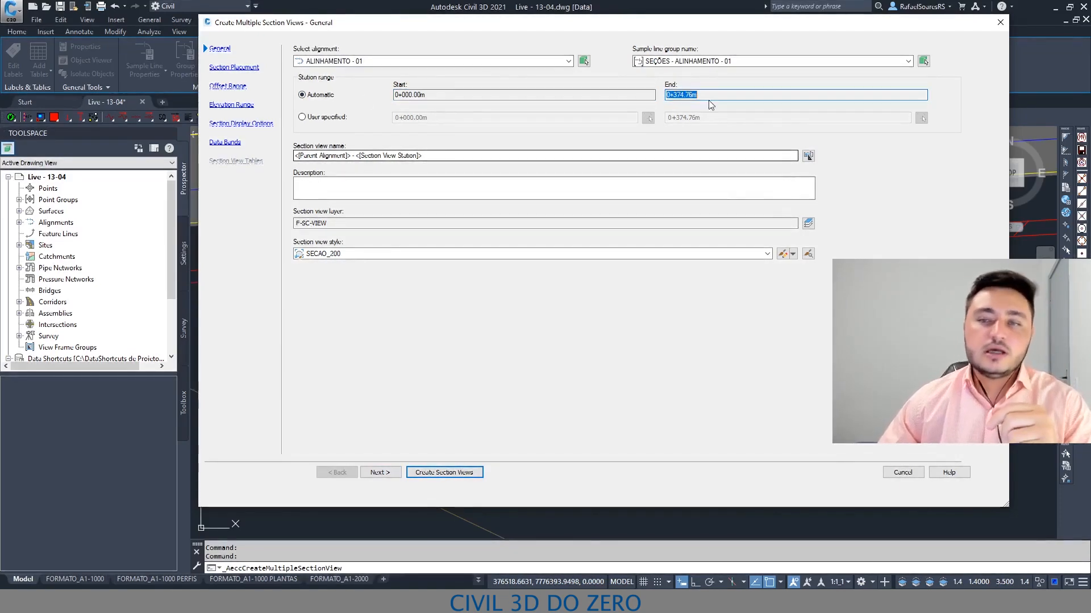
mouse_move(546, 27)
left_mouse_down()
mouse_move(480, 176)
mouse_move(441, 405)
left_mouse_up()
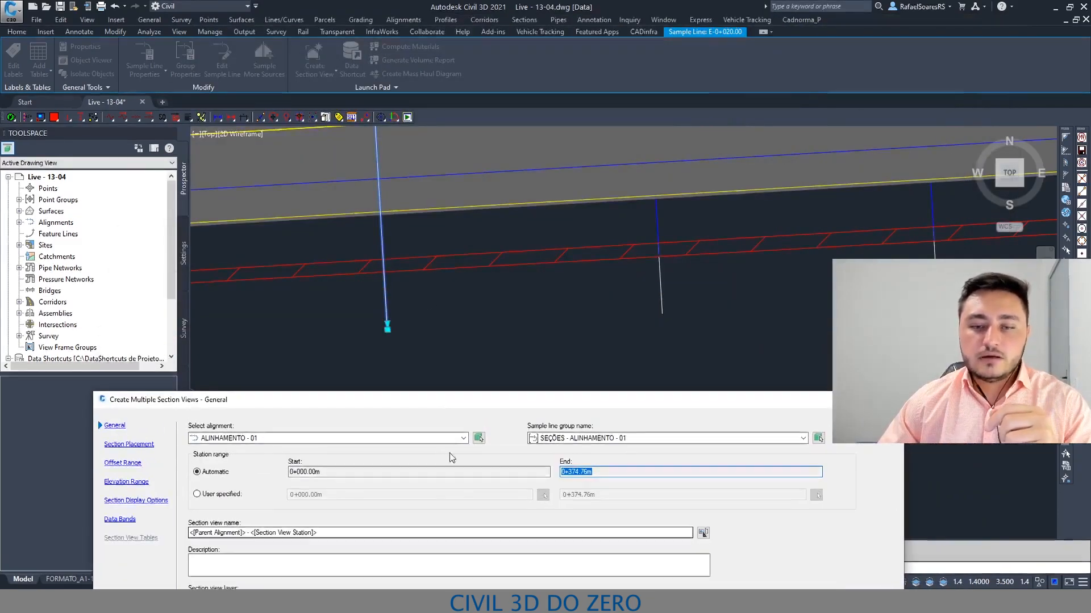
key("Escape")
scroll(471, 361, "down", 10)
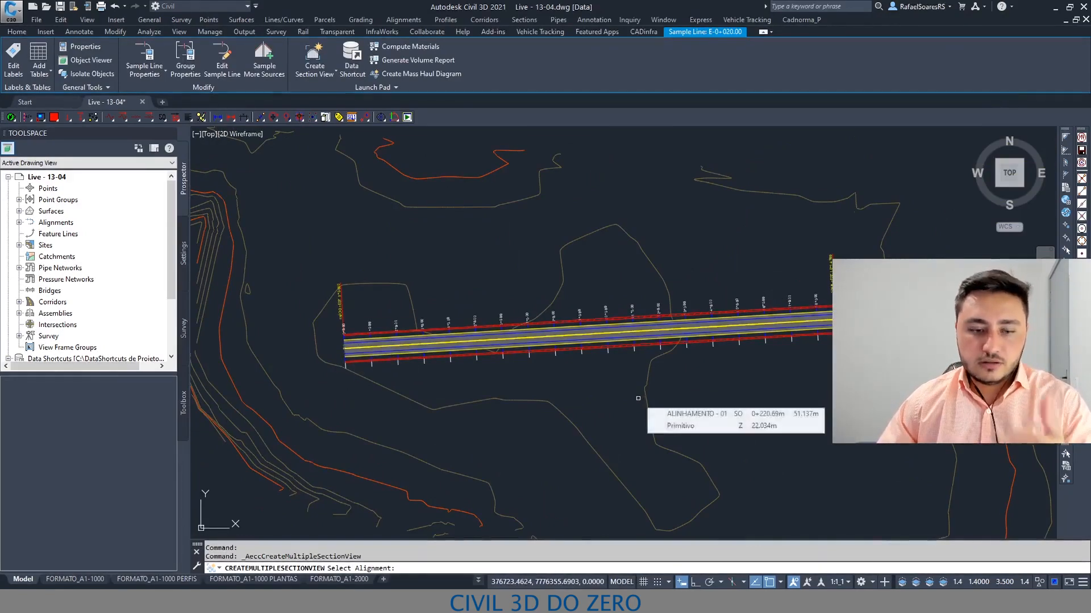
key("Escape")
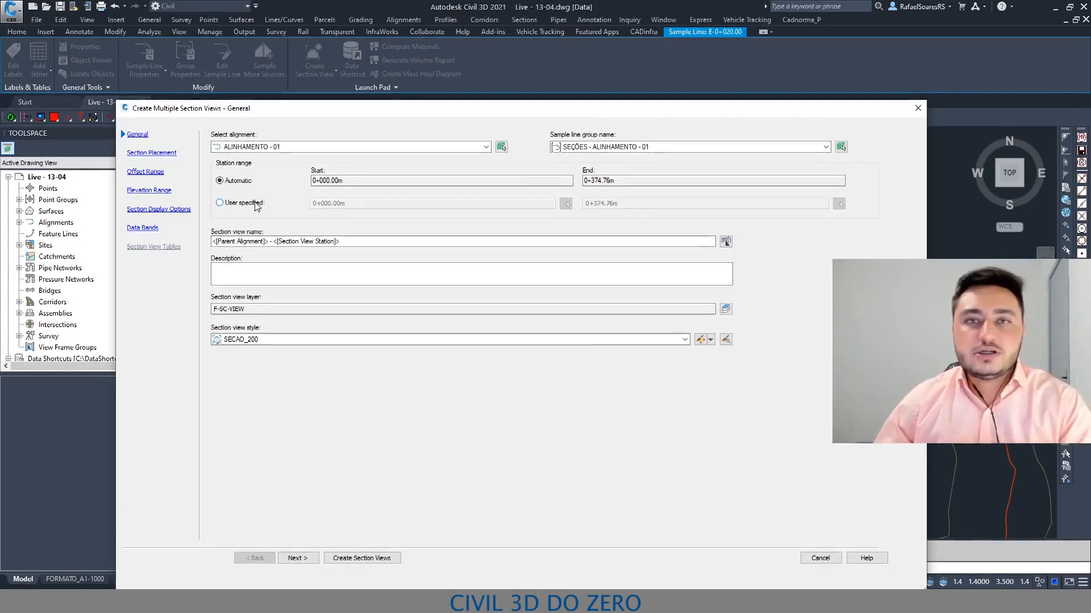
Try a user-specified station range for the section views, restore the automatic range and inspect the section view name template.
left_click(226, 202)
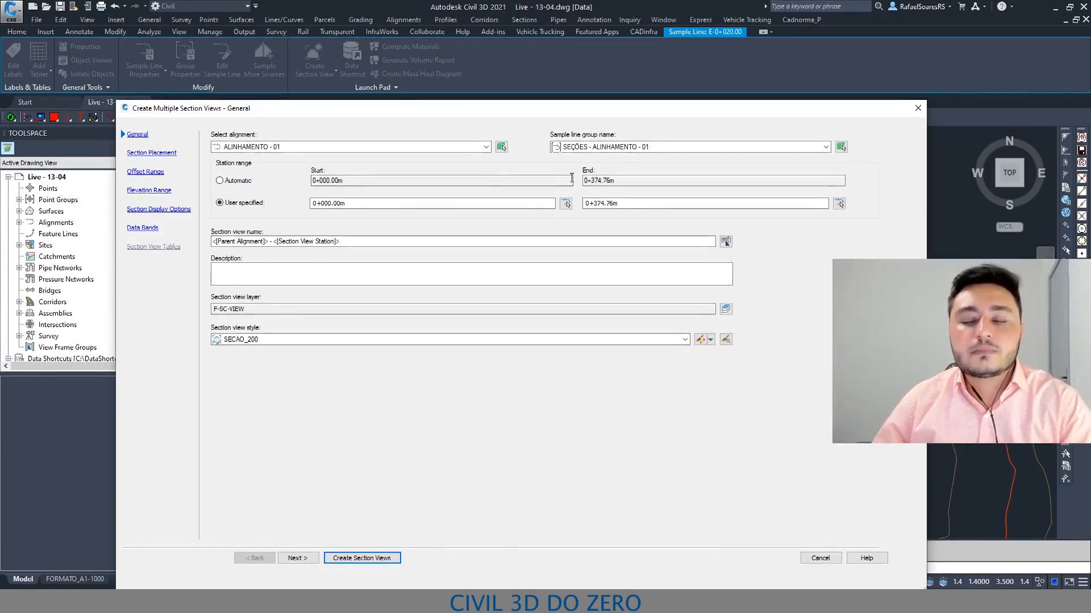
left_click(239, 180)
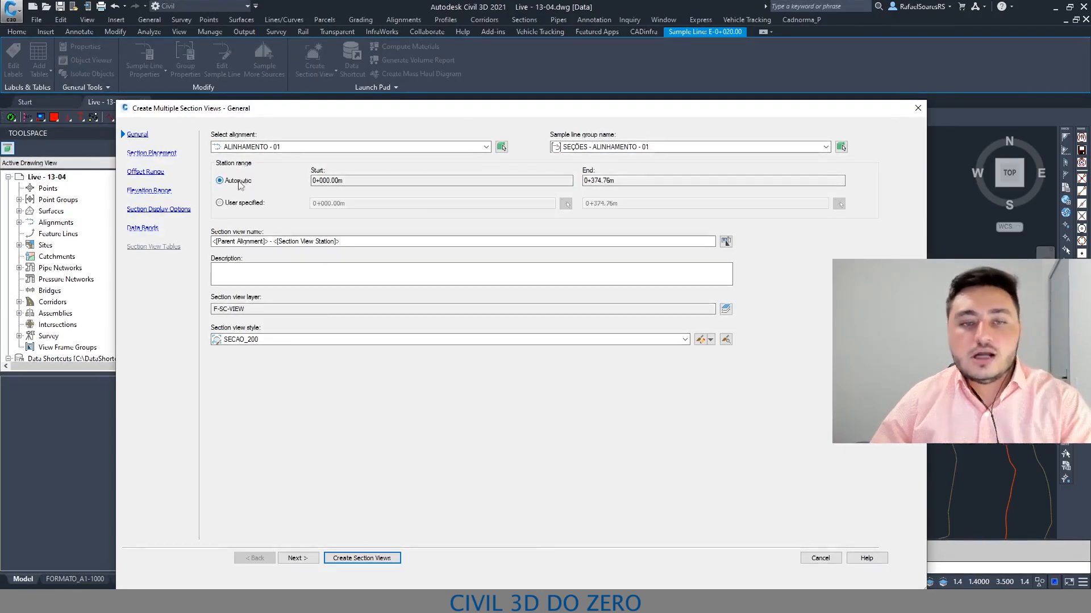
left_click_drag(332, 180, 392, 183)
left_click_drag(588, 180, 684, 188)
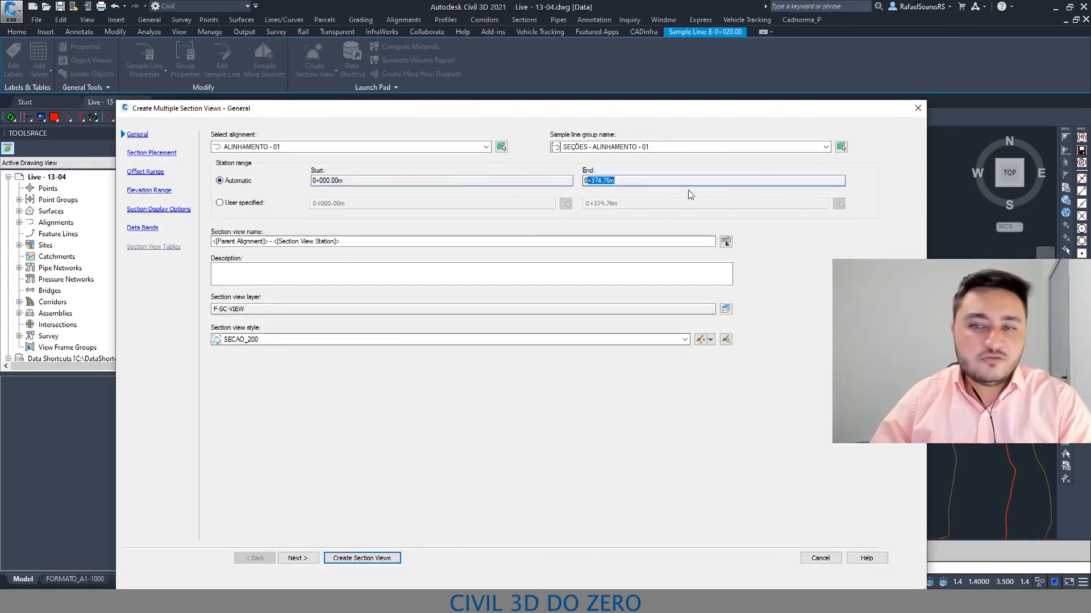
left_click_drag(681, 241, 142, 261)
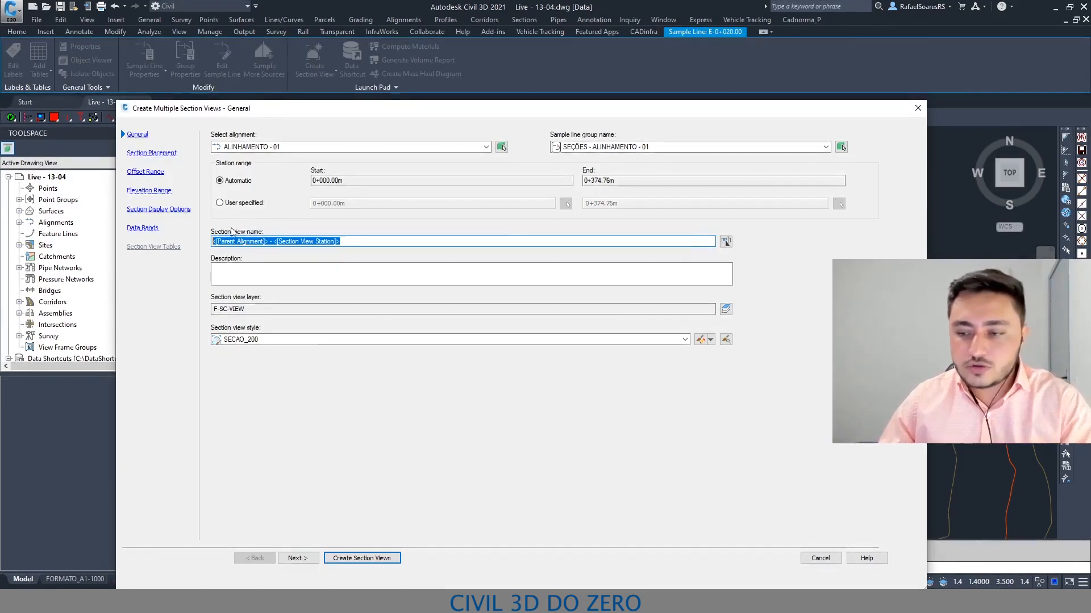
left_click(334, 242)
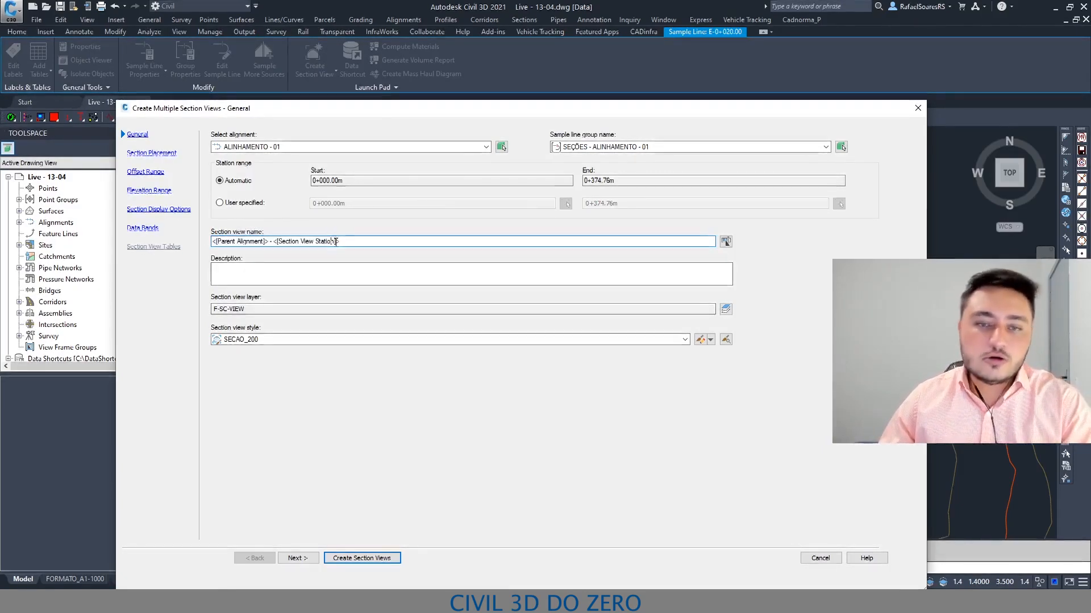
Replace the parent alignment field in the section view name template with E, giving "E - <[Section View Station]>".
double_click(333, 242)
left_click(347, 241)
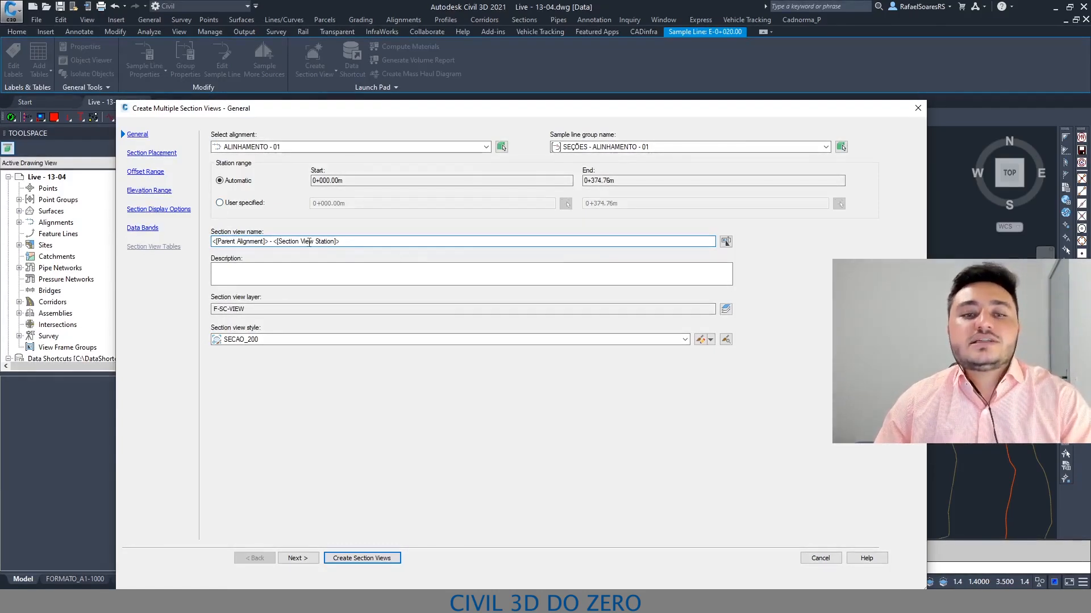
left_click(276, 242)
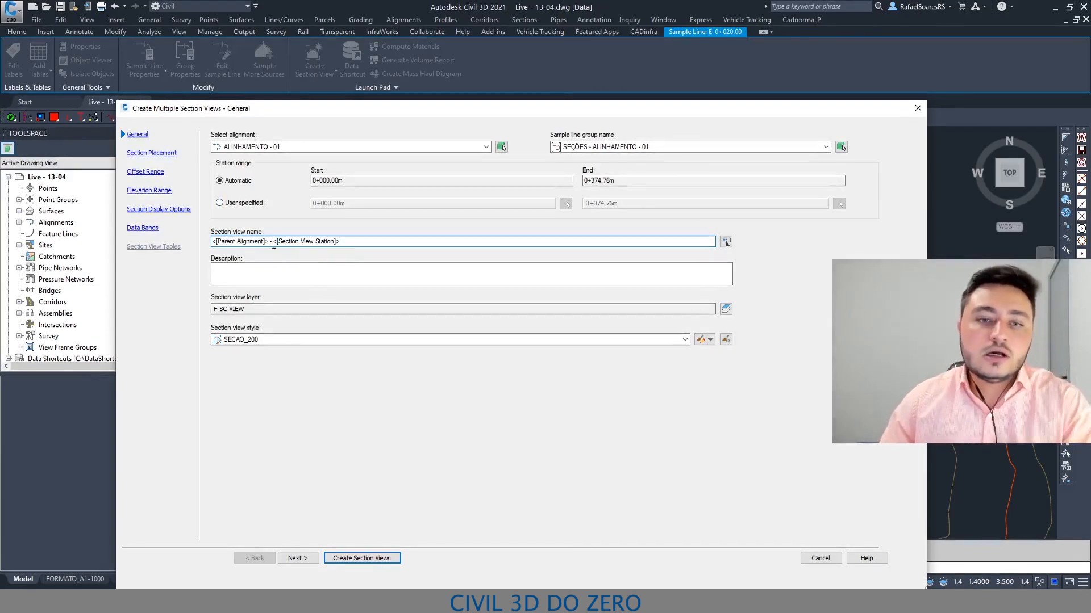
double_click(269, 240)
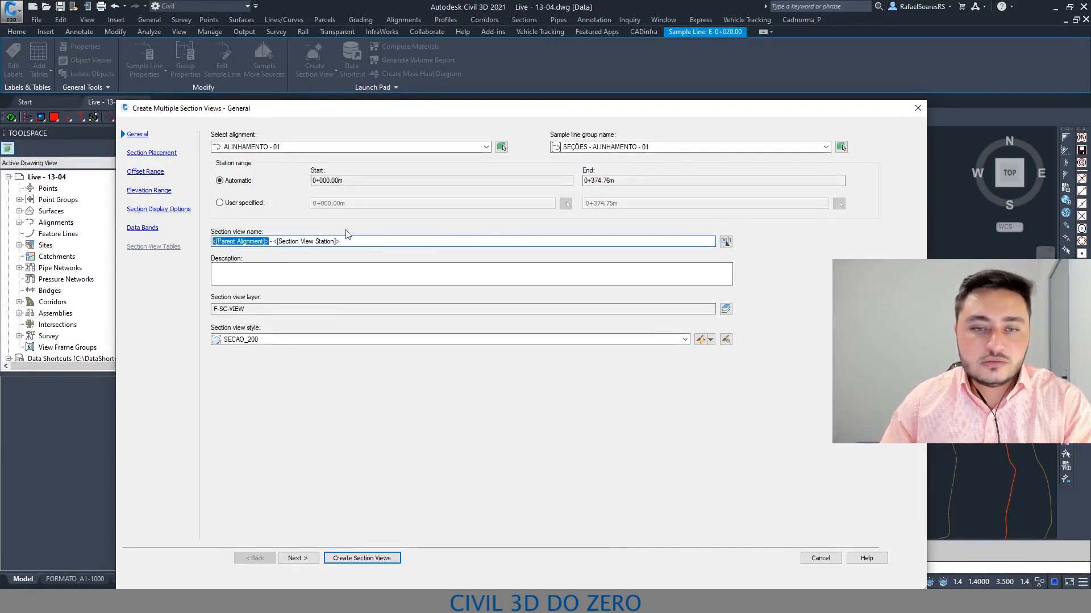
left_click(725, 242)
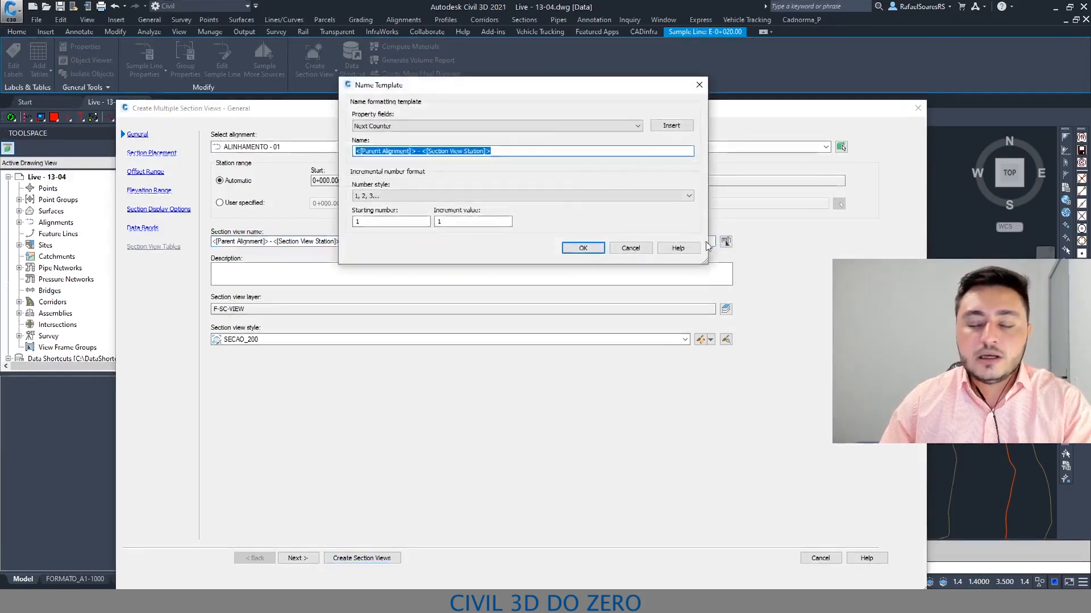
left_click(406, 151)
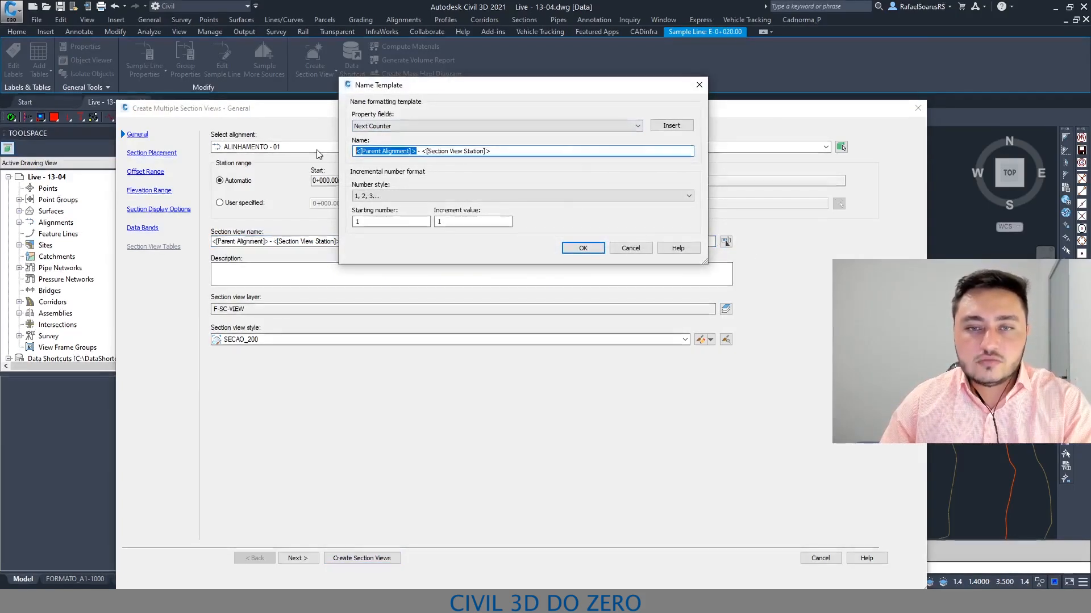
key("Caps_Lock")
type("e")
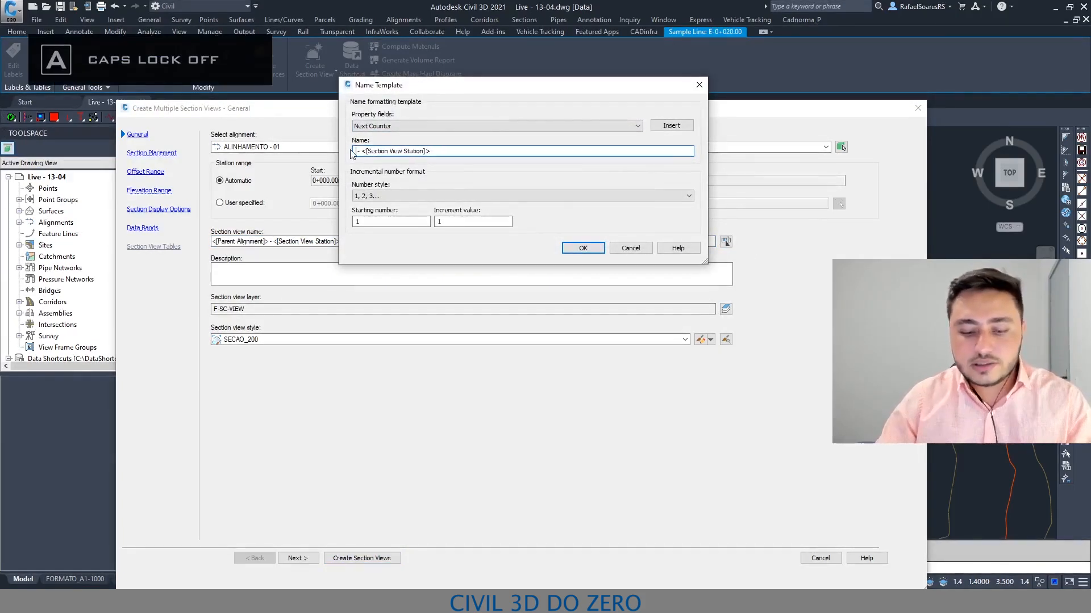
left_click_drag(369, 150, 434, 151)
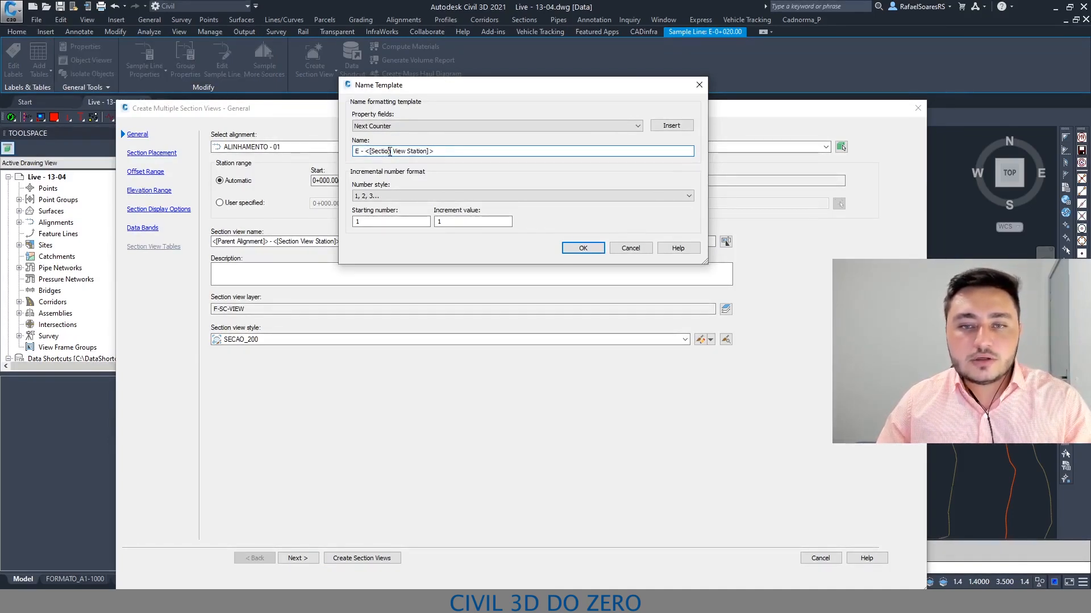
Check the name template's property fields, set its number style to 01, 02, 03... and accept the template.
left_click(403, 121)
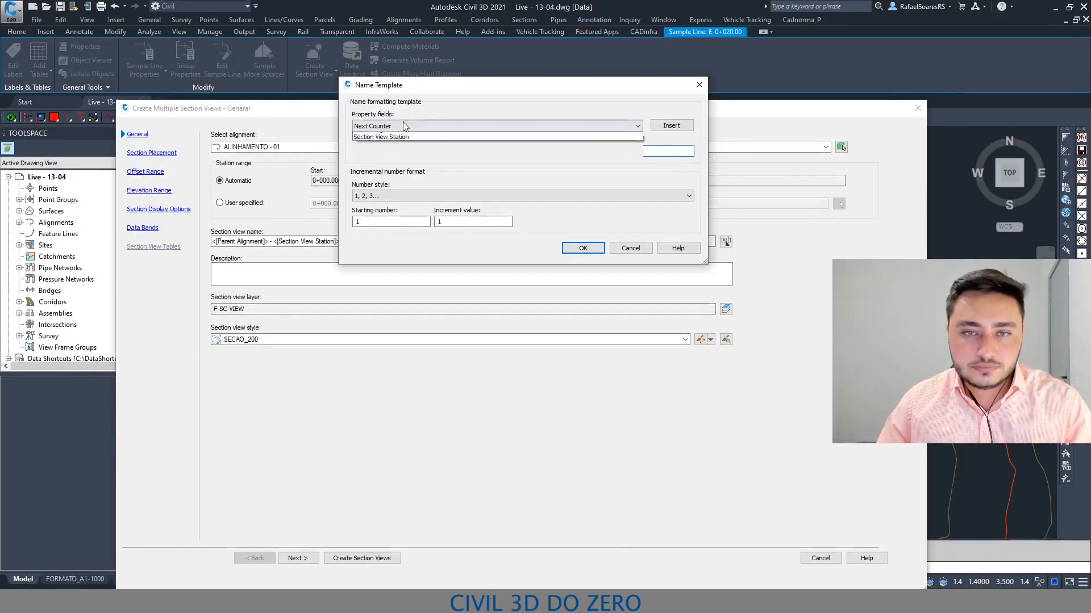
left_click(402, 136)
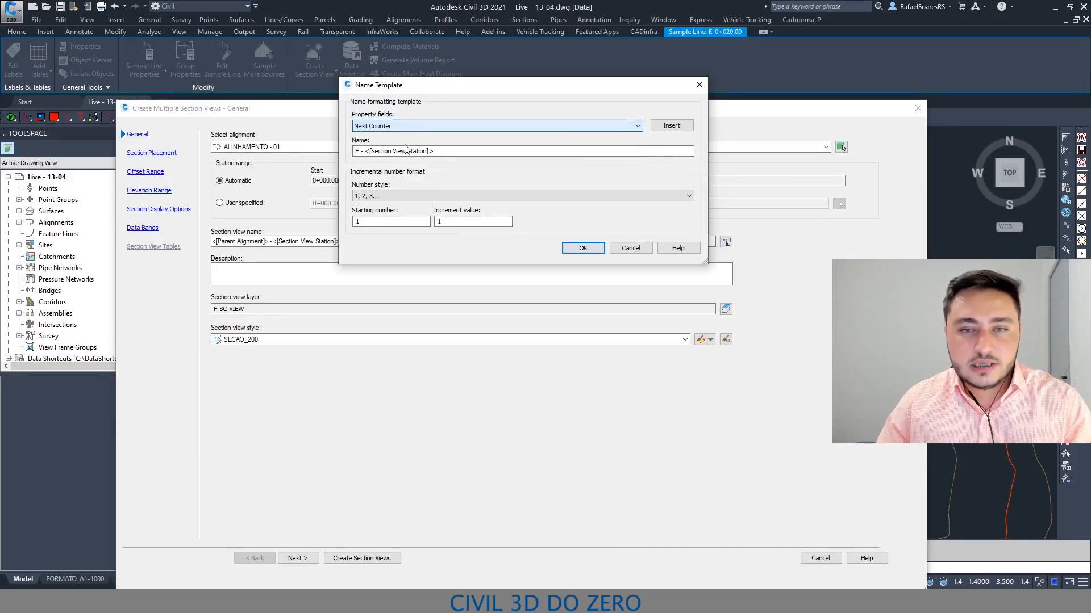
double_click(404, 152)
left_click(426, 152)
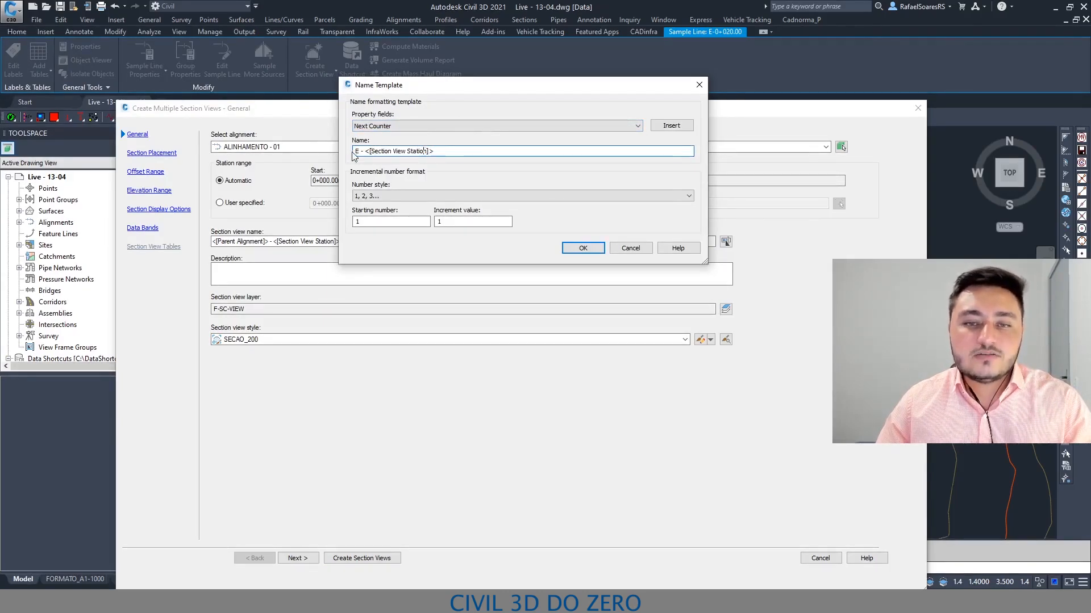
left_click(435, 151)
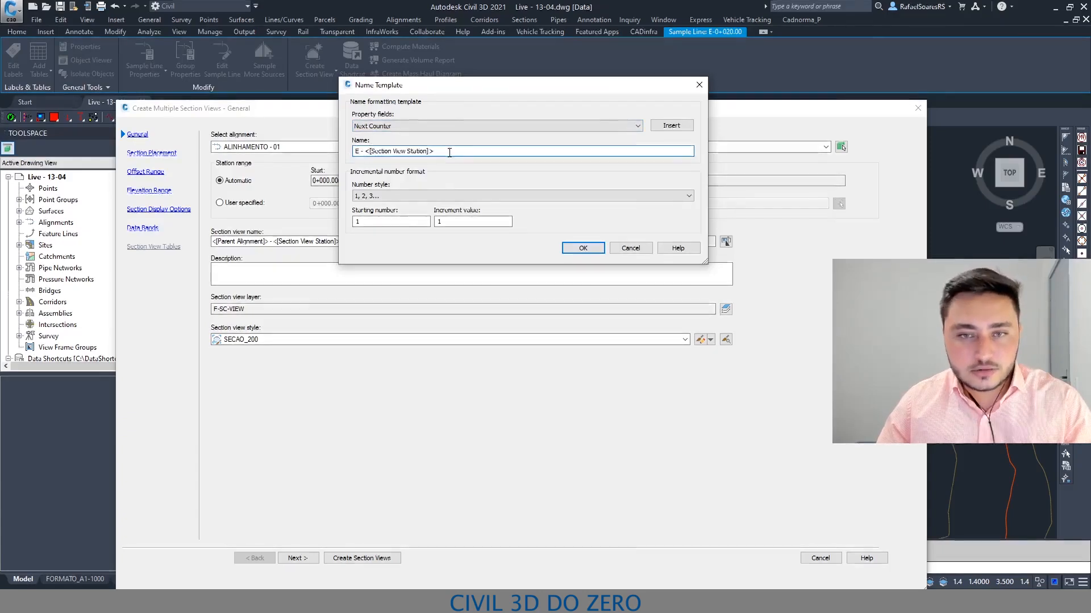
left_click(403, 196)
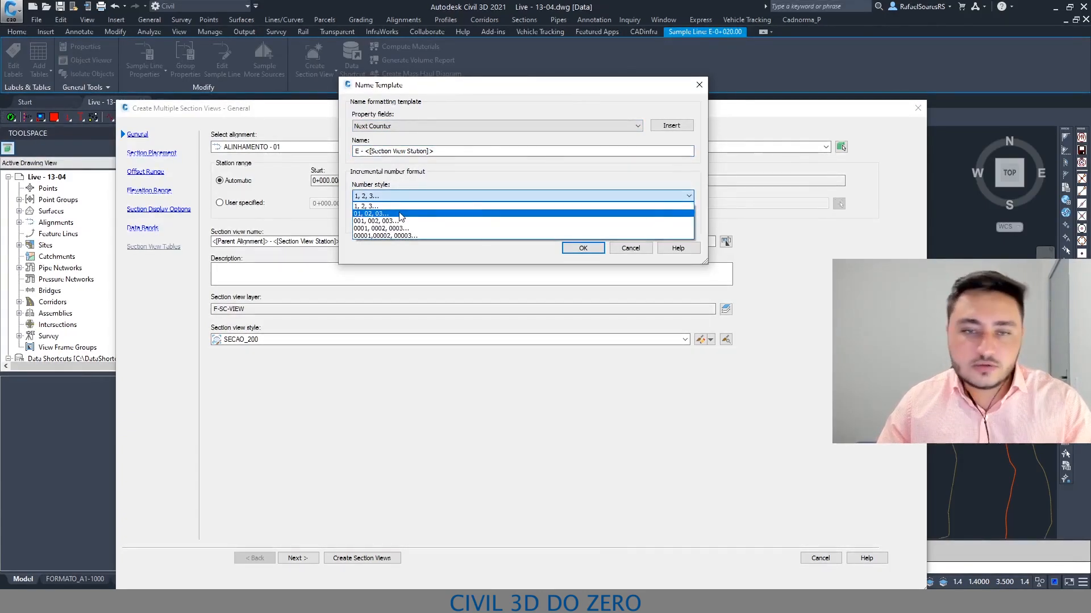
left_click(400, 214)
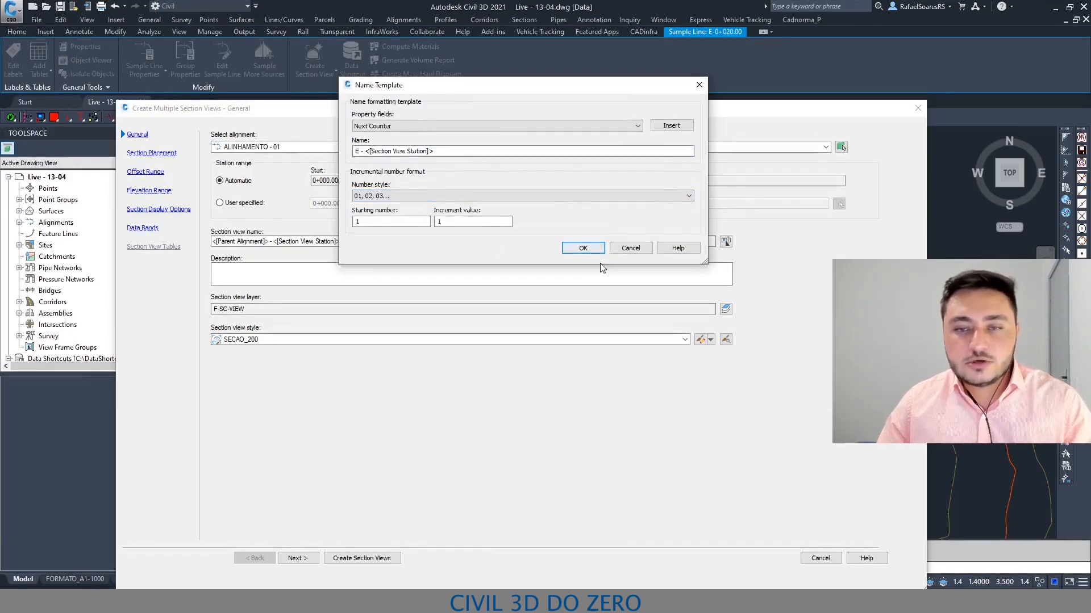
left_click(582, 248)
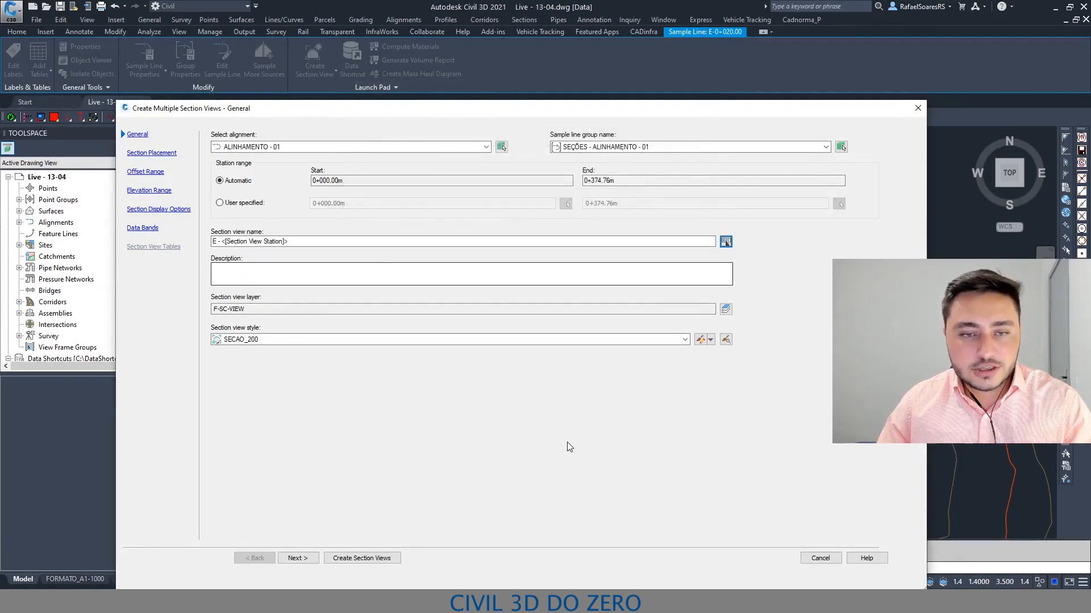
Review the section view layer and compare the section view styles SECAO_200, SECAO_500, SECAO_750 and SECAO_1000.
left_click(284, 281)
key("Tab")
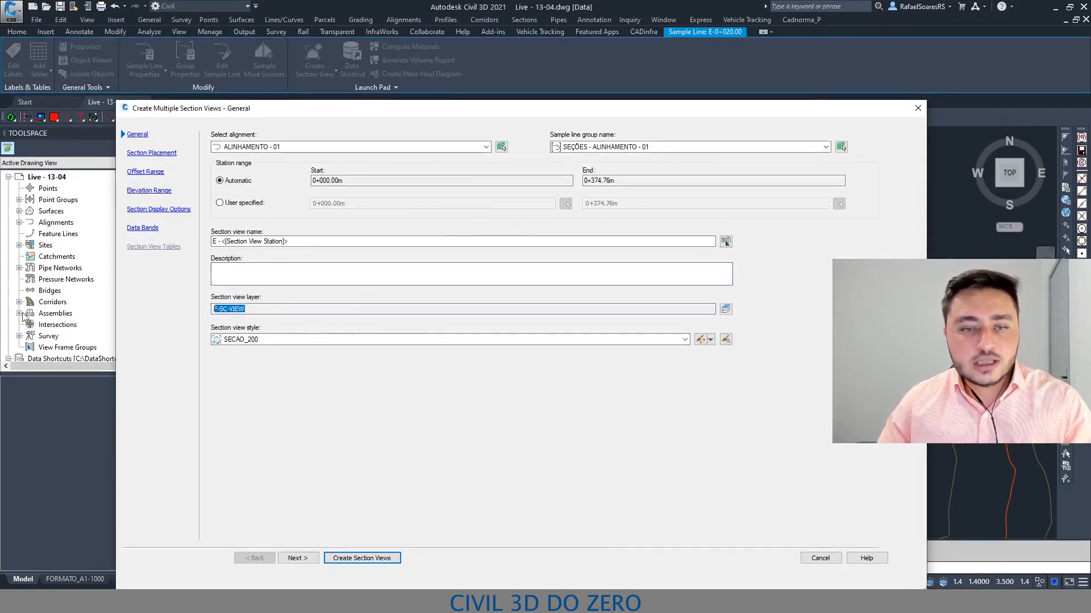
left_click_drag(528, 105, 529, 43)
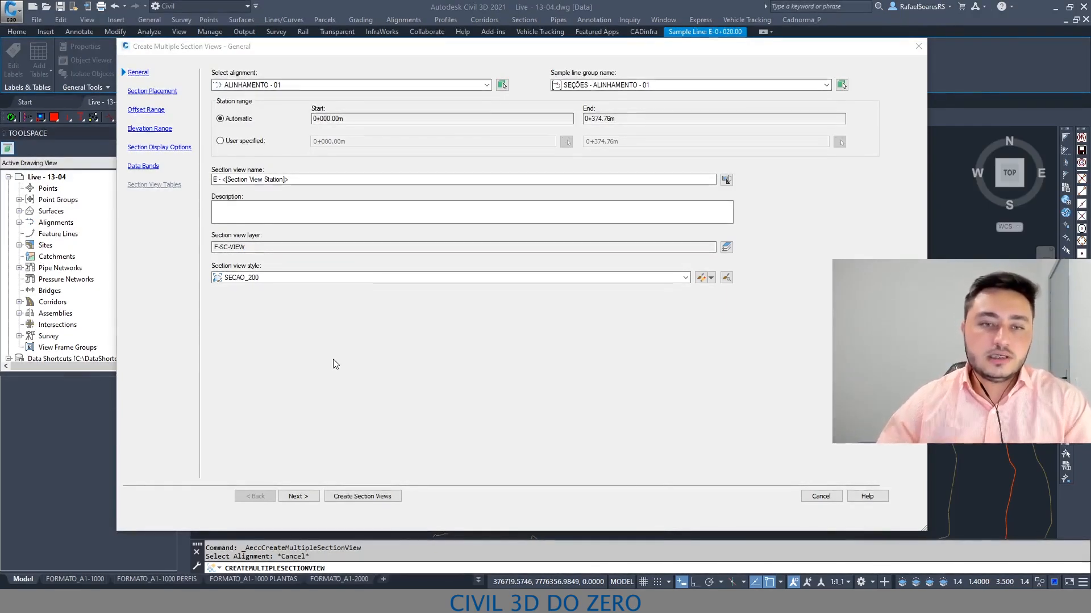
left_click(238, 279)
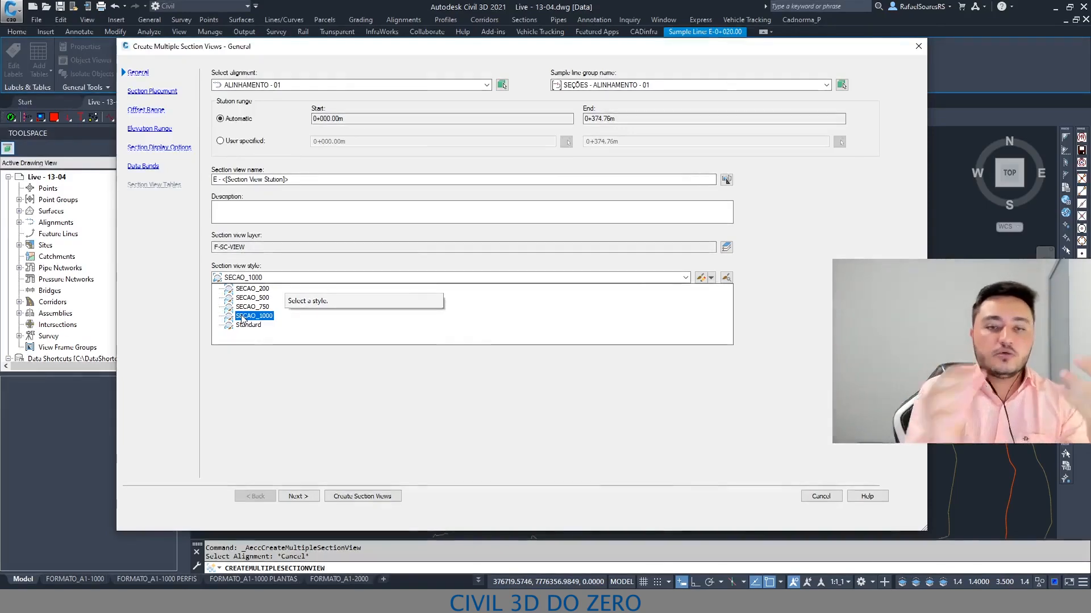
left_click(257, 289)
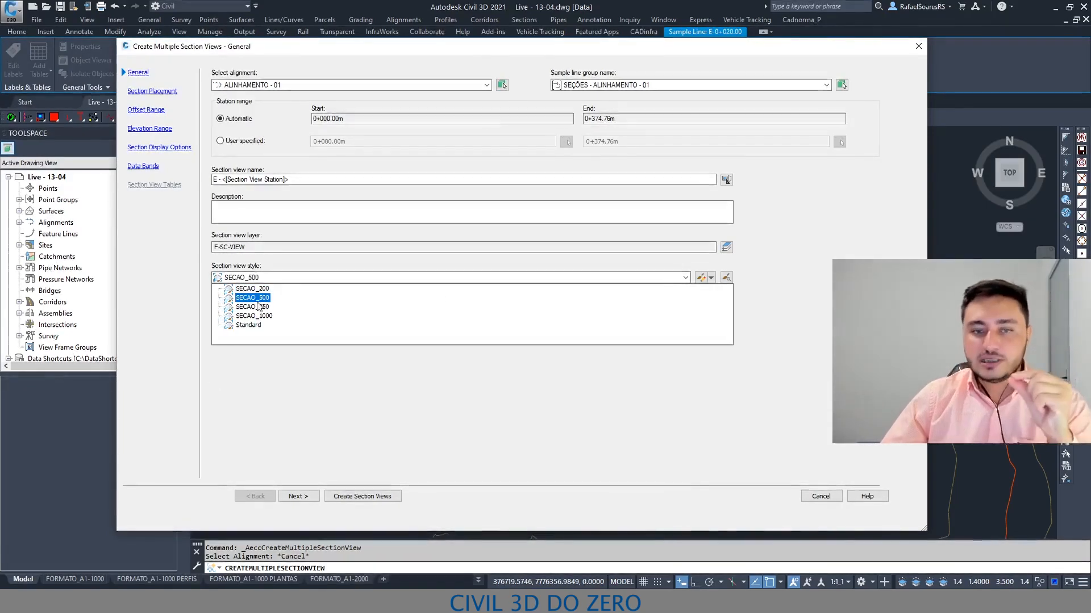
left_click(257, 307)
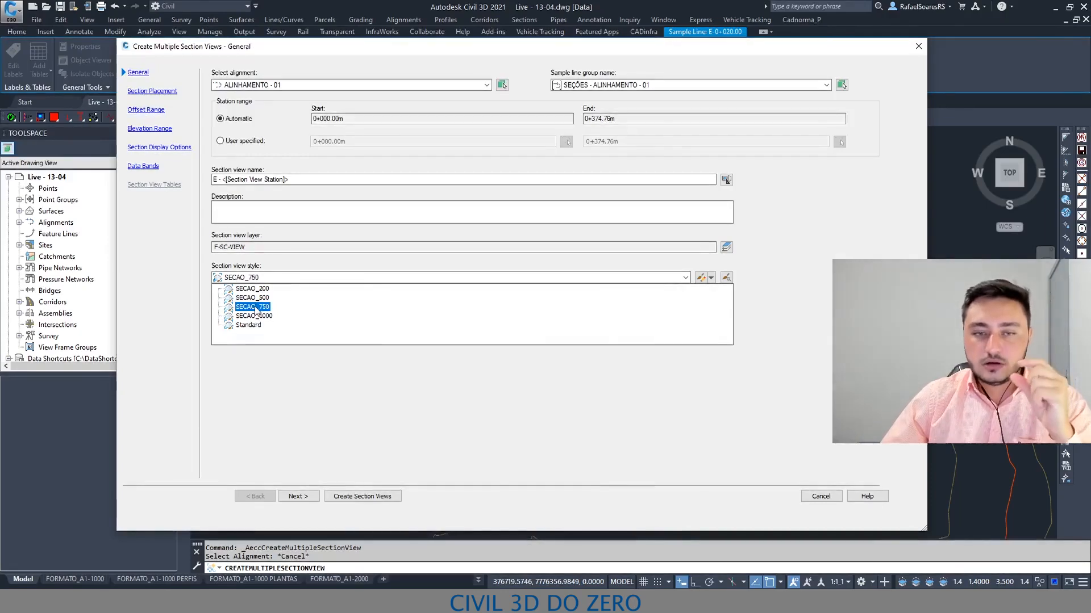
left_click(250, 316)
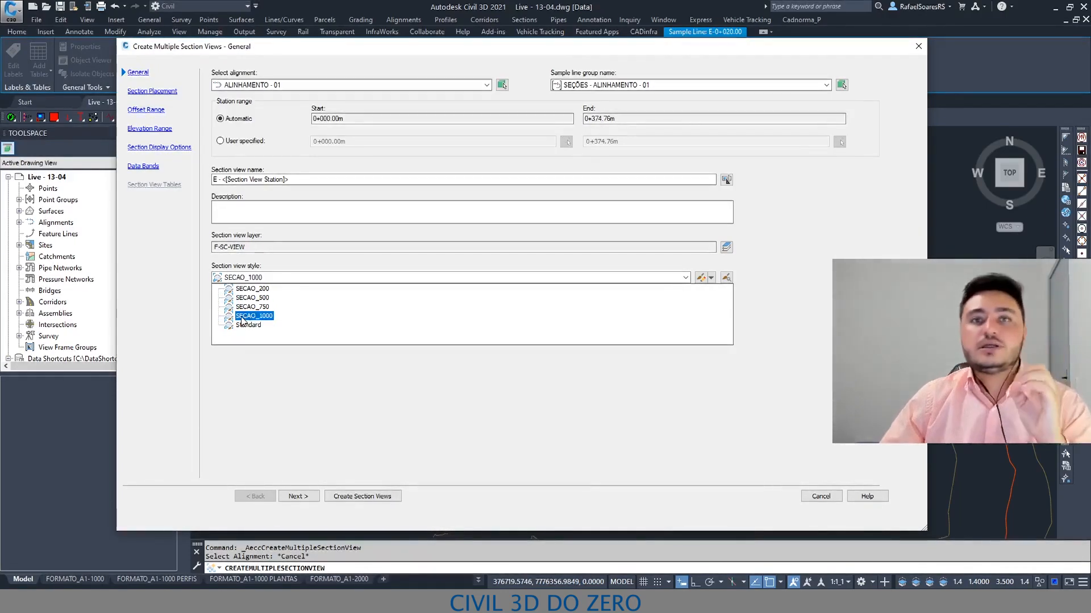
left_click(260, 307)
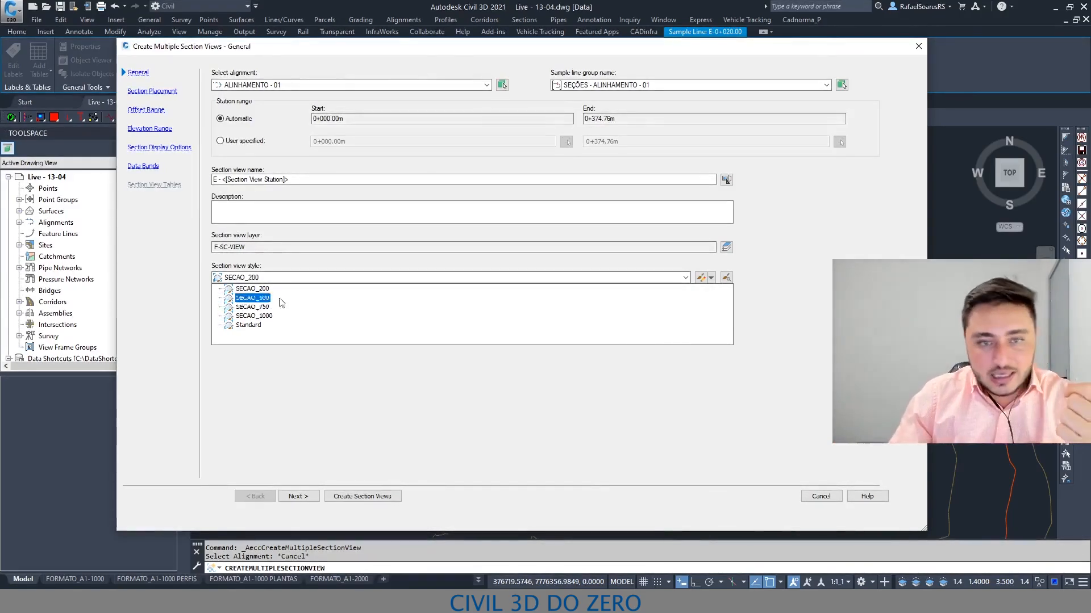
left_click(254, 299)
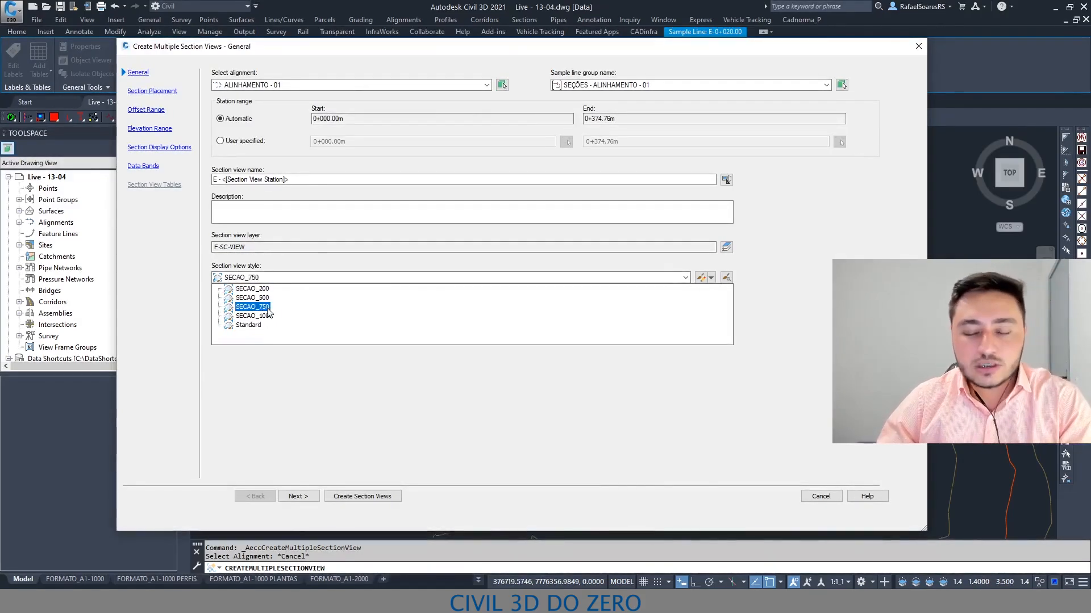
left_click(264, 349)
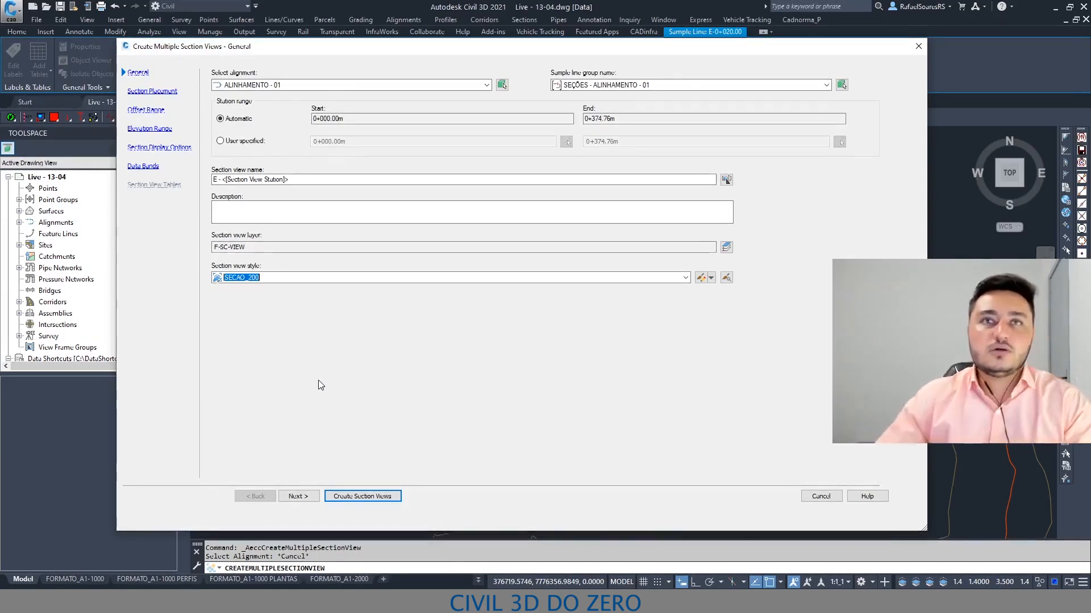
Set the section view style to SECAO_1000 and continue to the section placement settings.
left_click(314, 497)
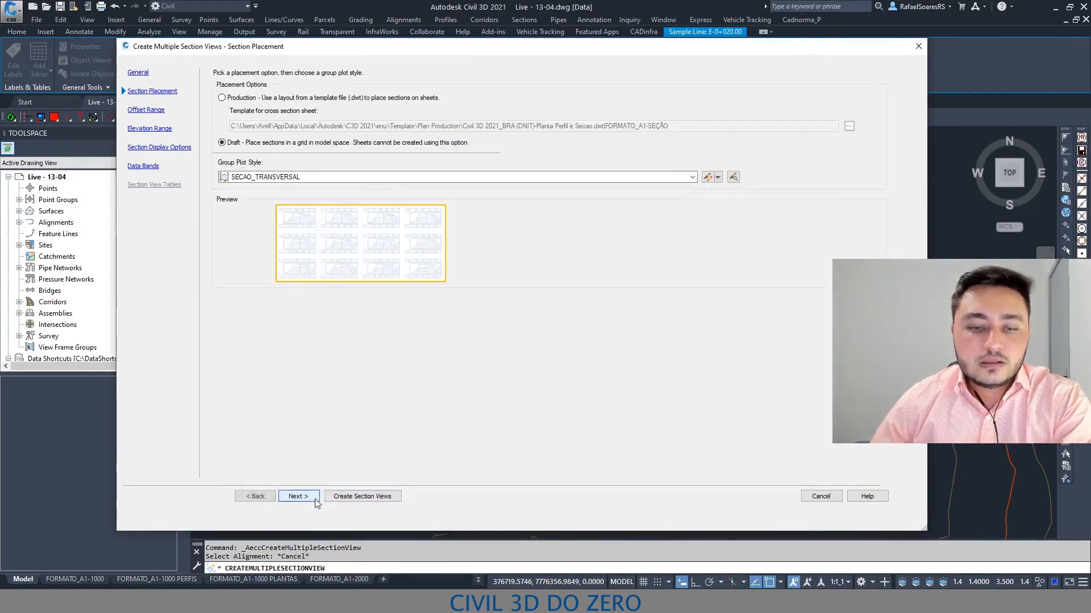
left_click(255, 496)
left_click(262, 278)
left_click(261, 321)
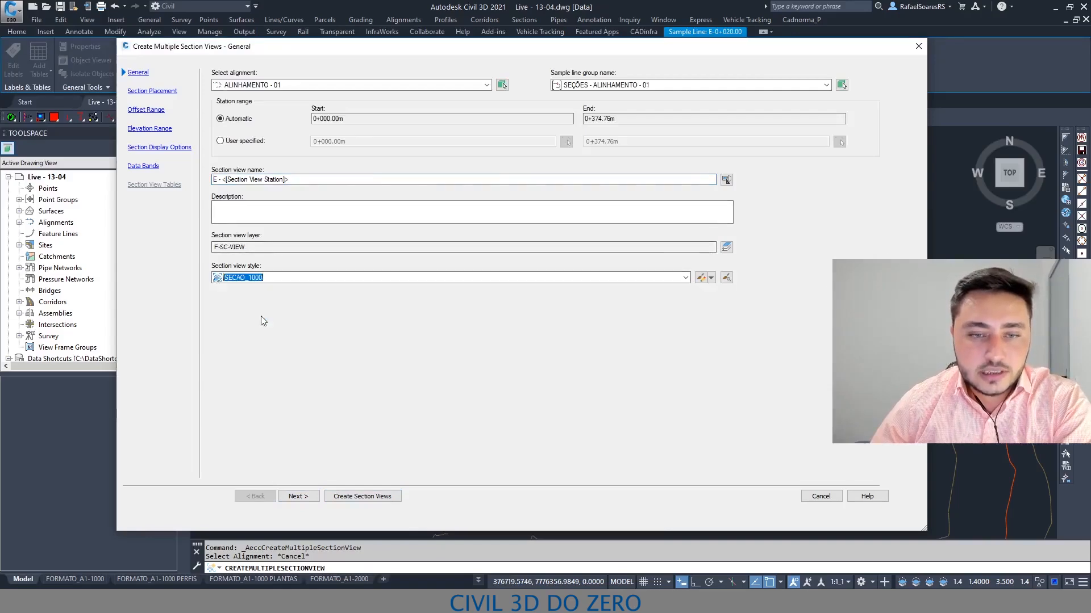
left_click(304, 497)
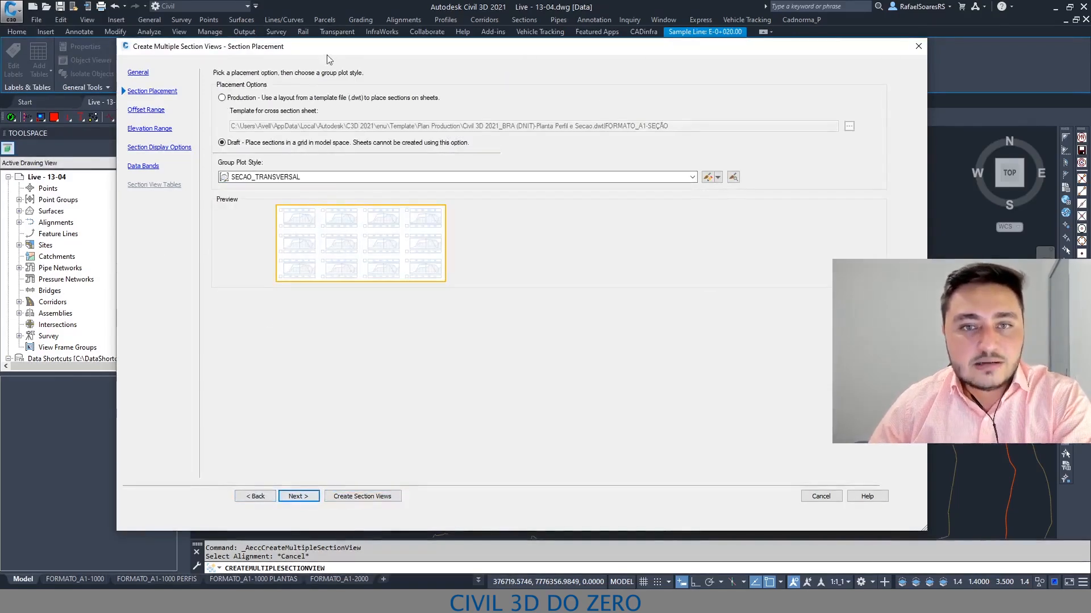
Compare Production placement from a template layout with Draft placement in model space, leaving Draft selected.
left_click_drag(343, 46, 352, 38)
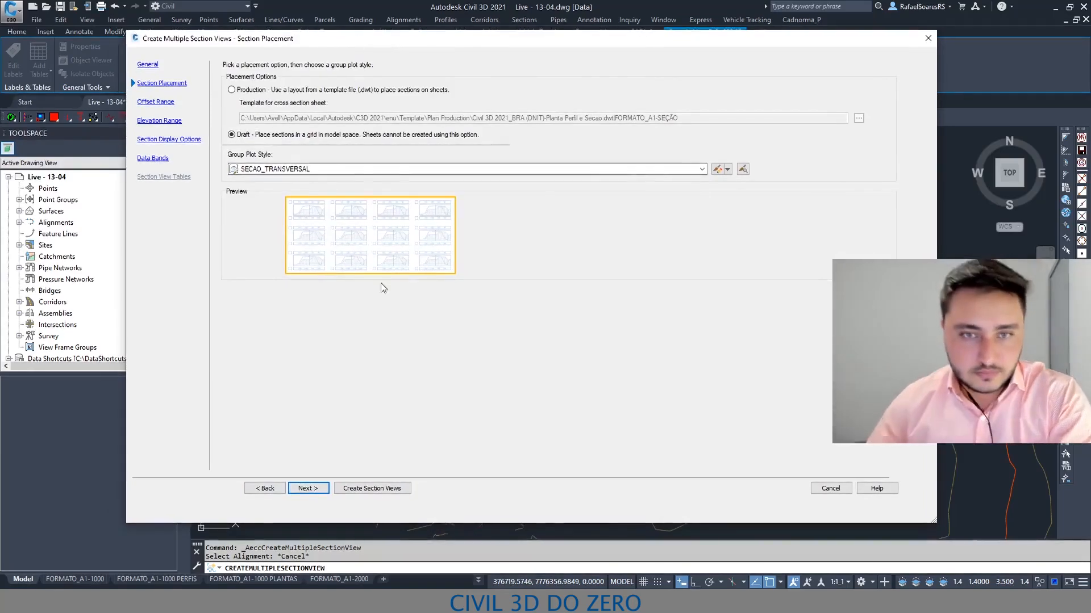
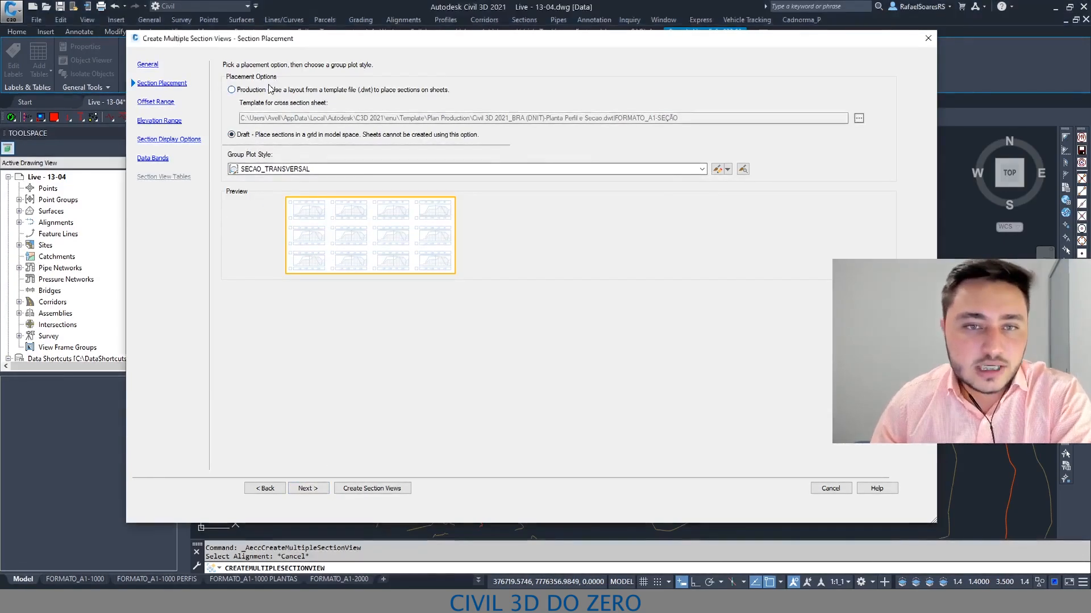
left_click(240, 90)
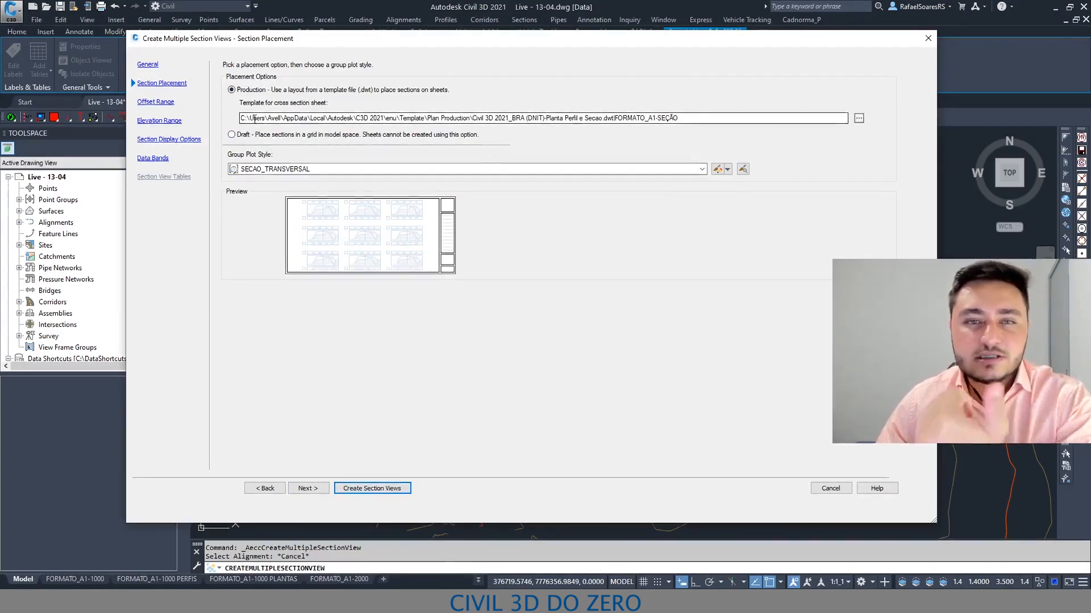
left_click(247, 135)
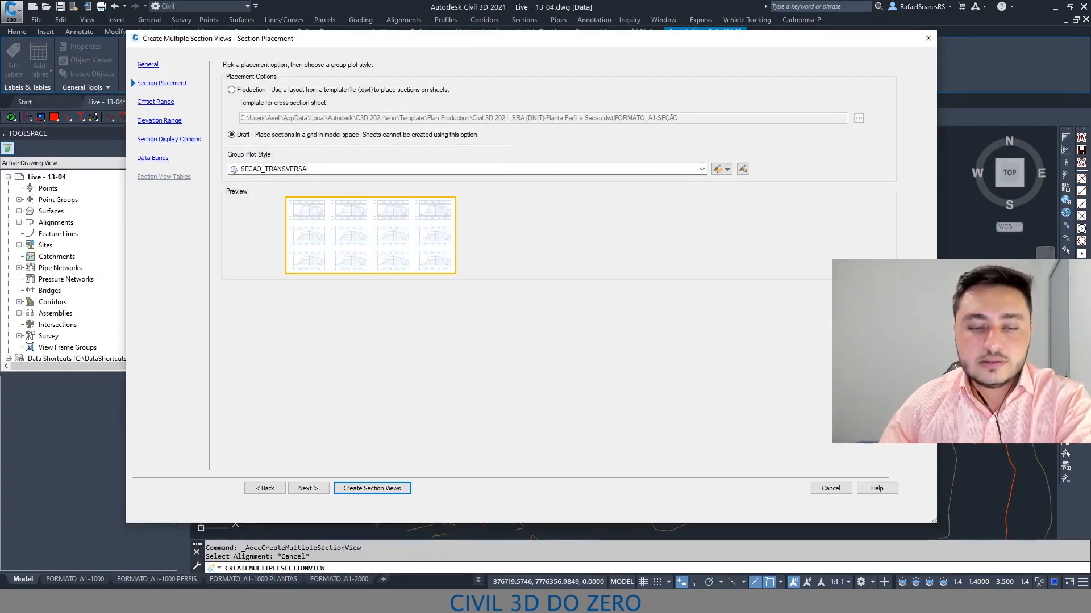
left_click(274, 90)
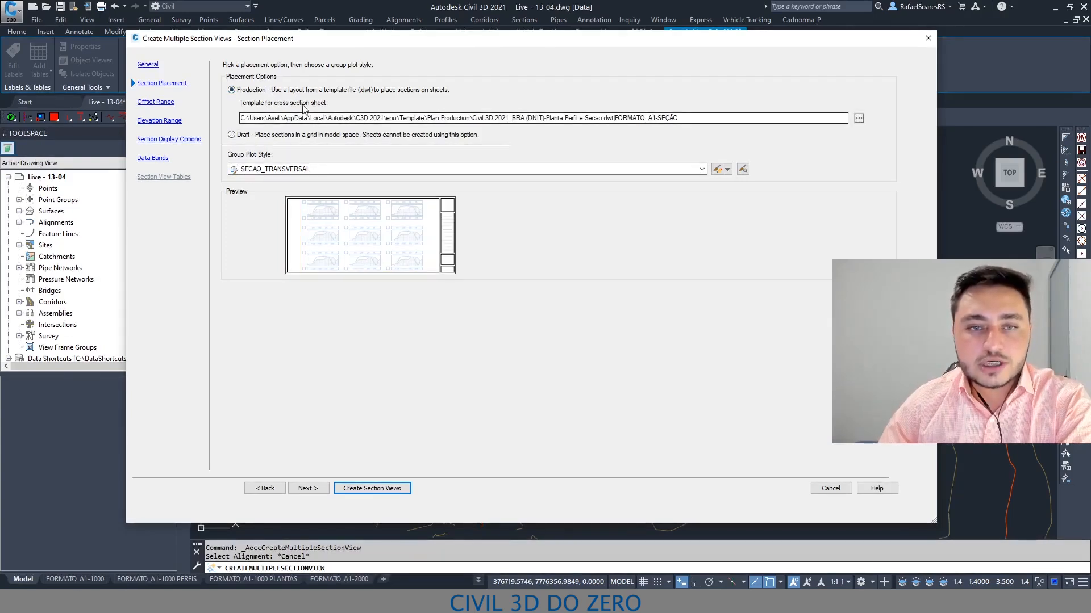
left_click(236, 136)
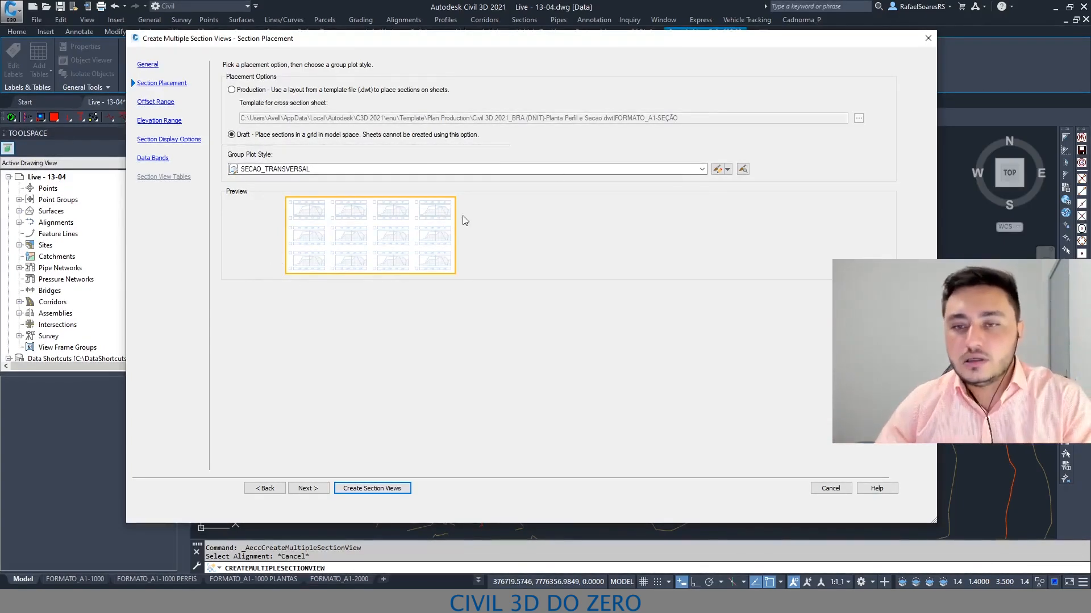
Review the array and plot area settings of the SECAO_TRANSVERSAL group plot style, and close it without saving changes.
left_click(717, 170)
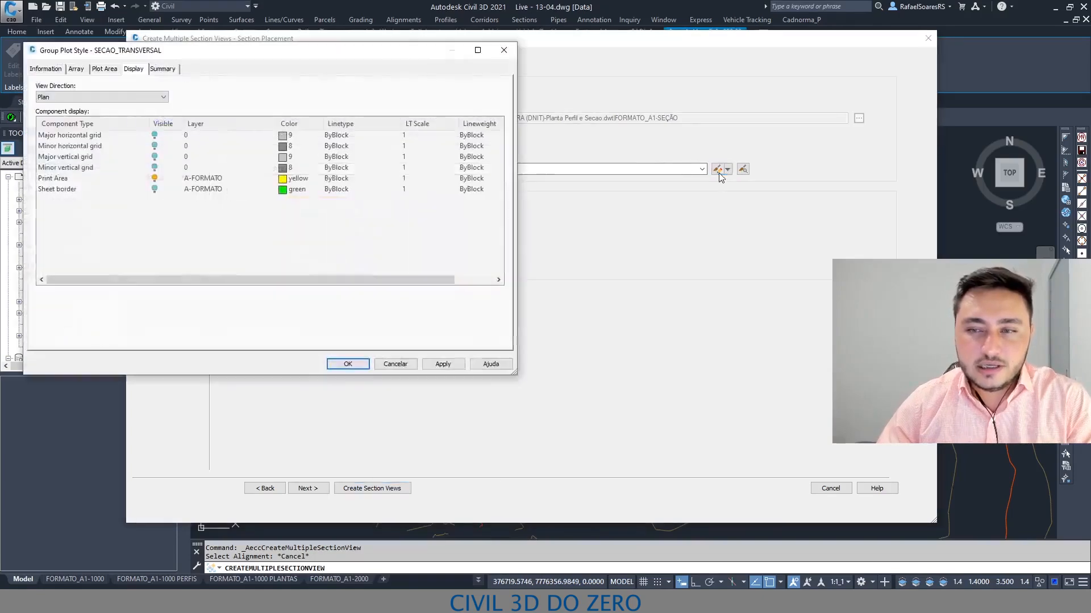
left_click_drag(423, 52, 635, 56)
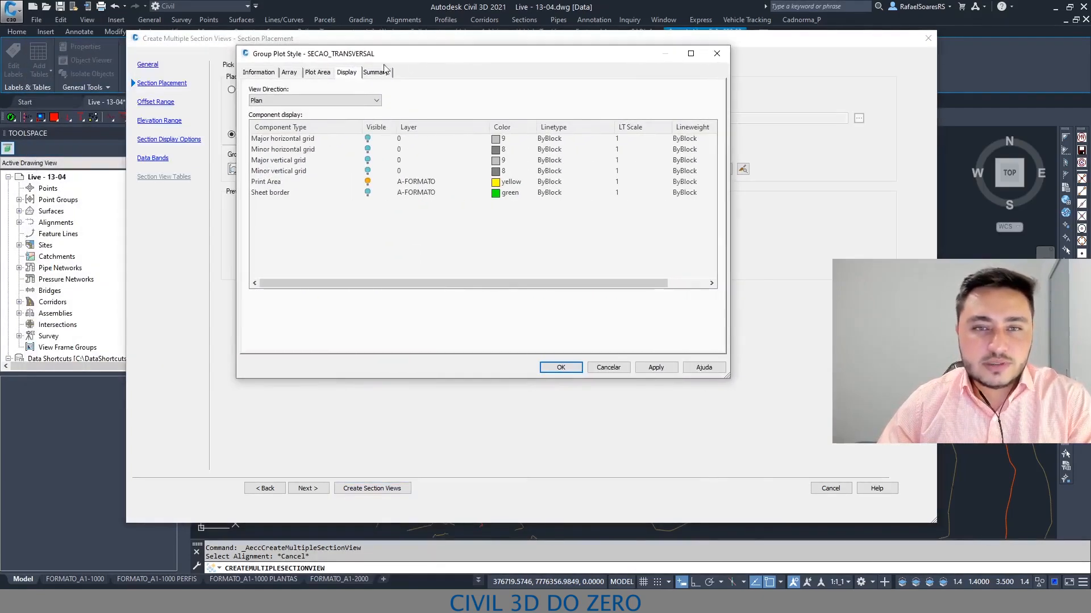
left_click(290, 72)
left_click(462, 127)
left_click(432, 136)
left_click(438, 152)
left_click(436, 157)
left_click(408, 177)
left_click(364, 193)
left_click(317, 72)
left_click(310, 111)
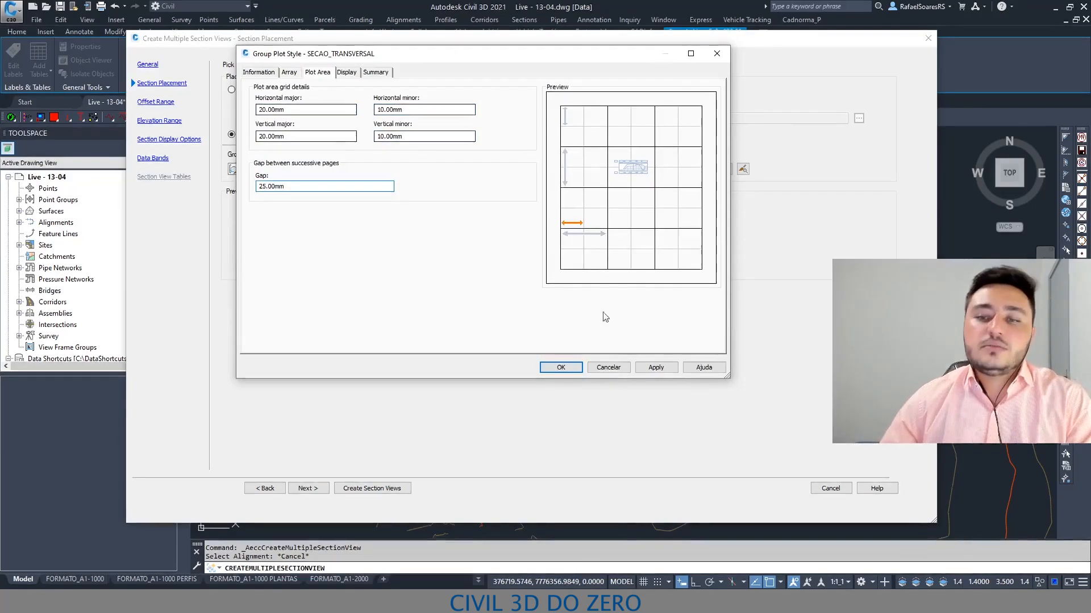
left_click(601, 369)
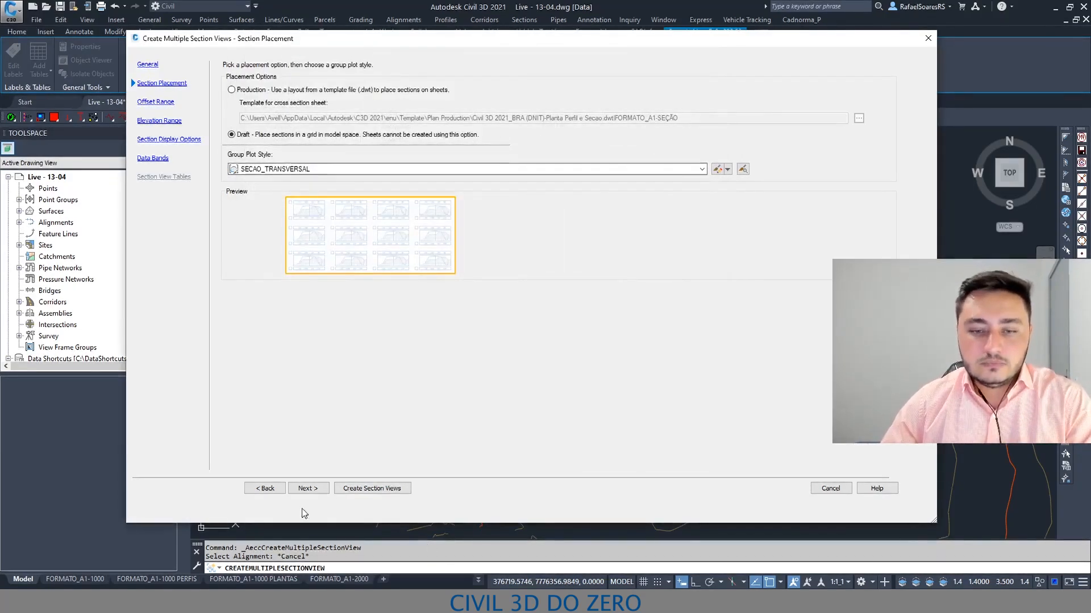
Continue to the offset range settings and compare the automatic and user-specified left and right offsets, leaving Automatic selected.
left_click(304, 488)
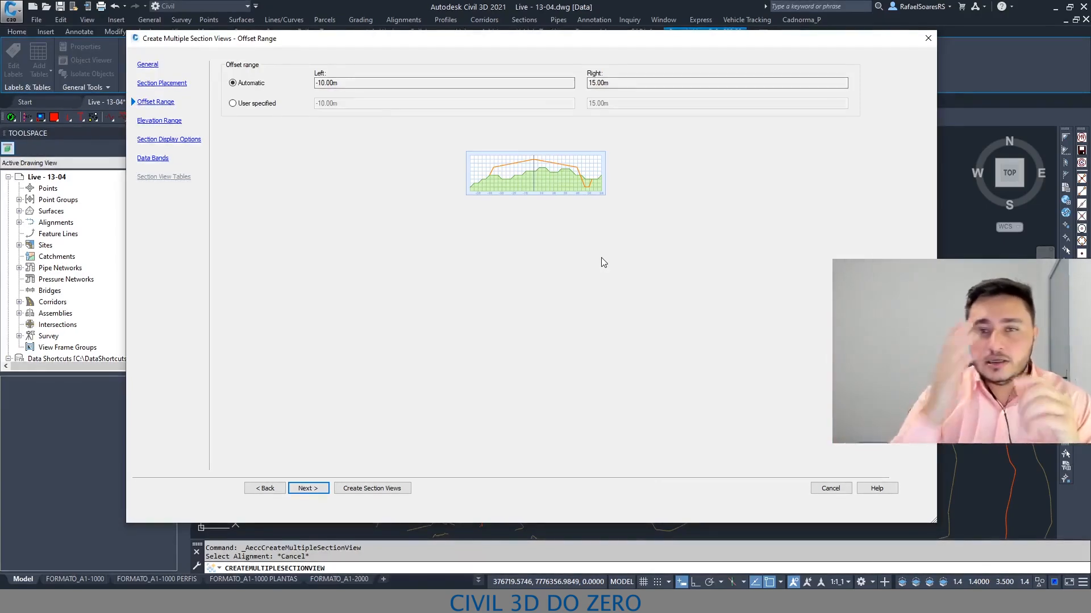
left_click(393, 83)
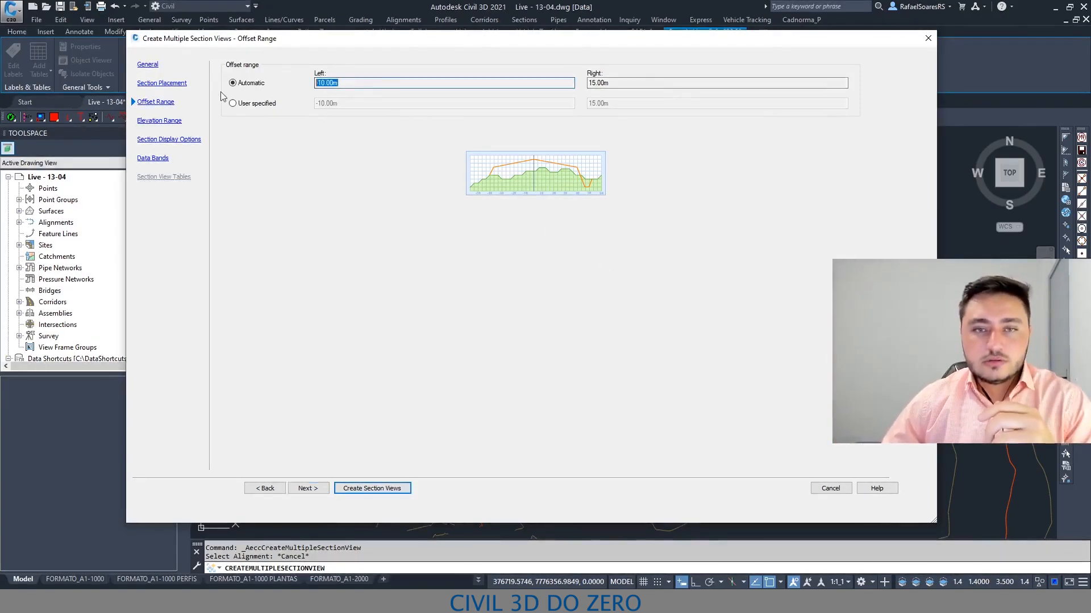
left_click(600, 82)
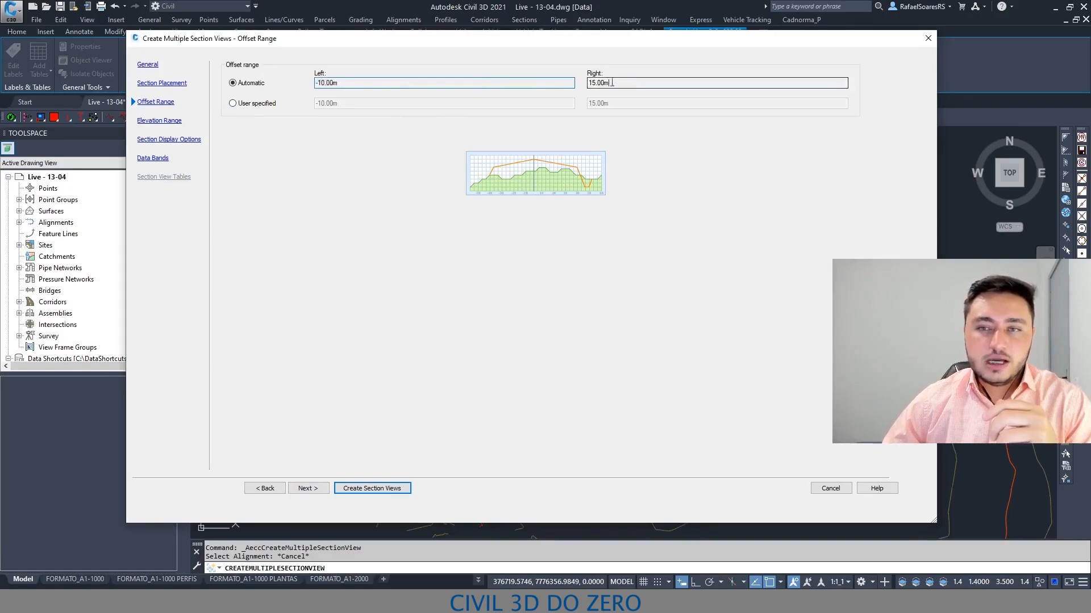
left_click(352, 83)
key("Tab")
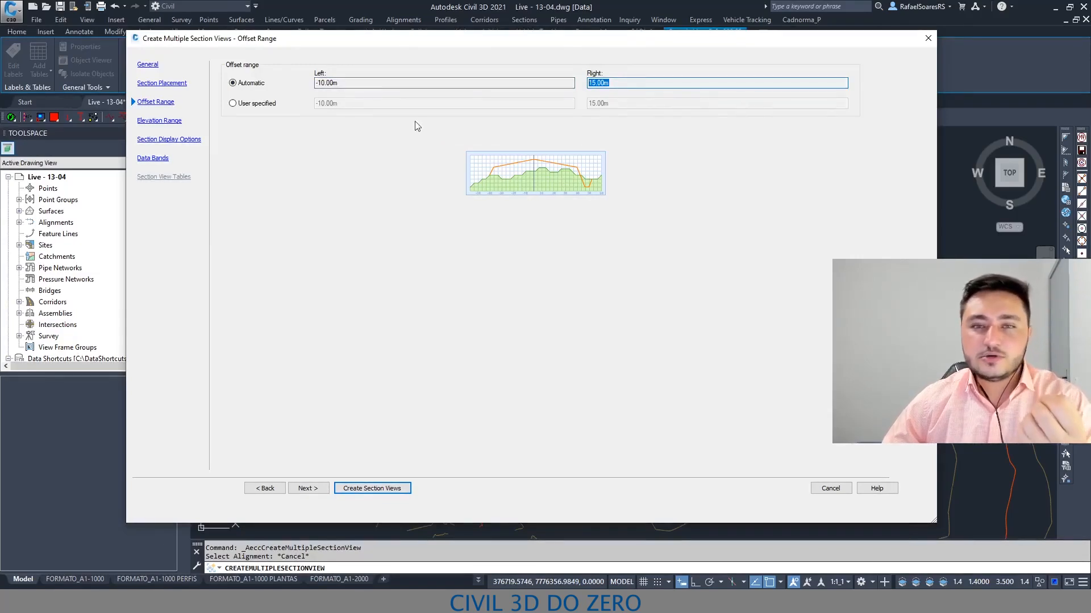
left_click(268, 104)
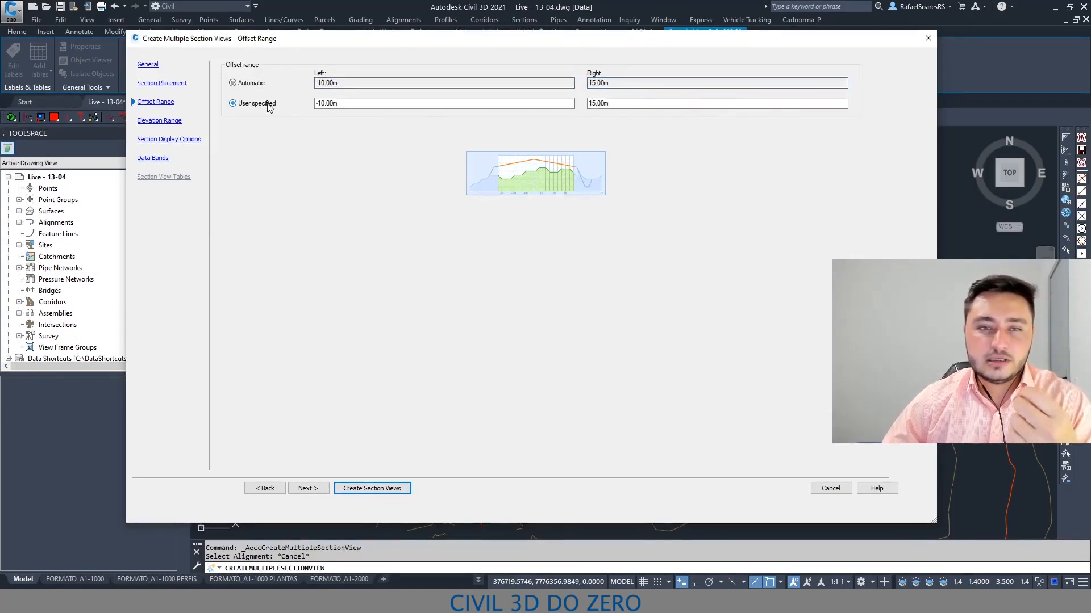
double_click(358, 103)
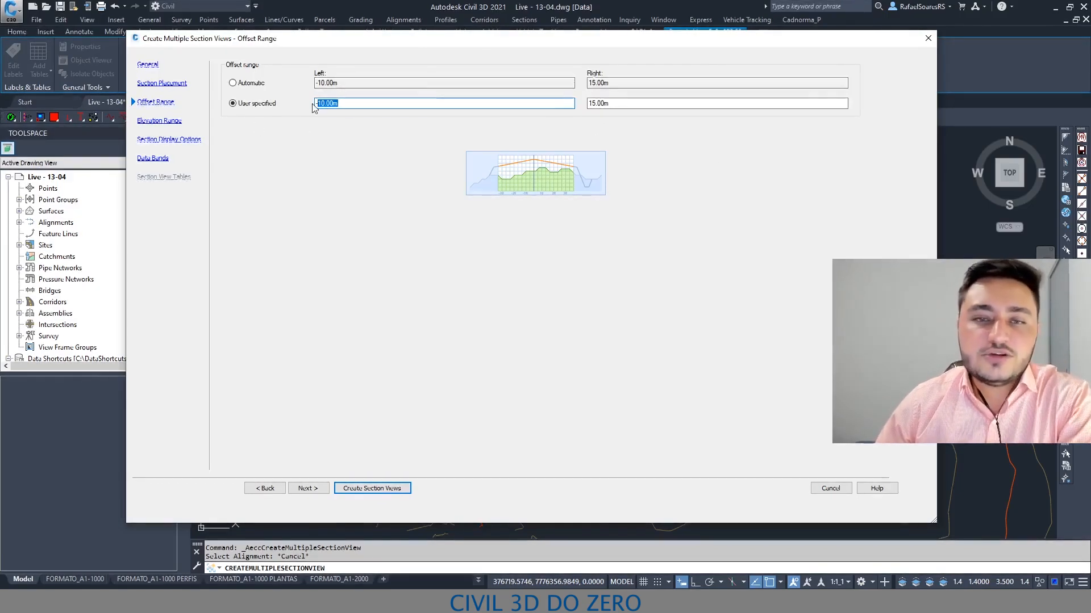
left_click(245, 86)
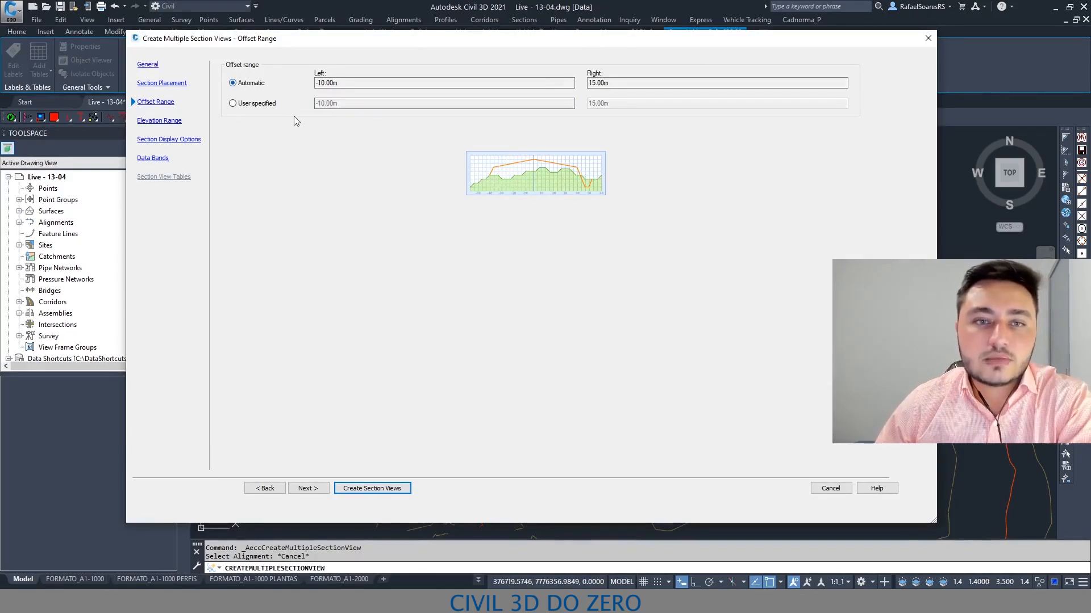
Compare the automatic elevation range with the user-specified height options for lowest and mean elevations, leaving Automatic selected.
left_click(165, 121)
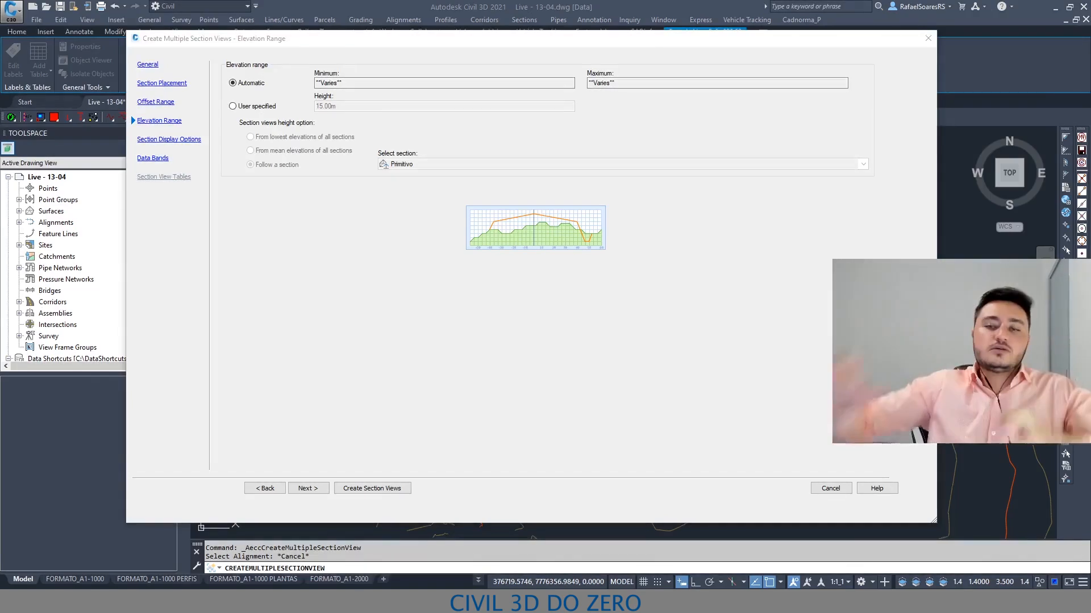
left_click(386, 86)
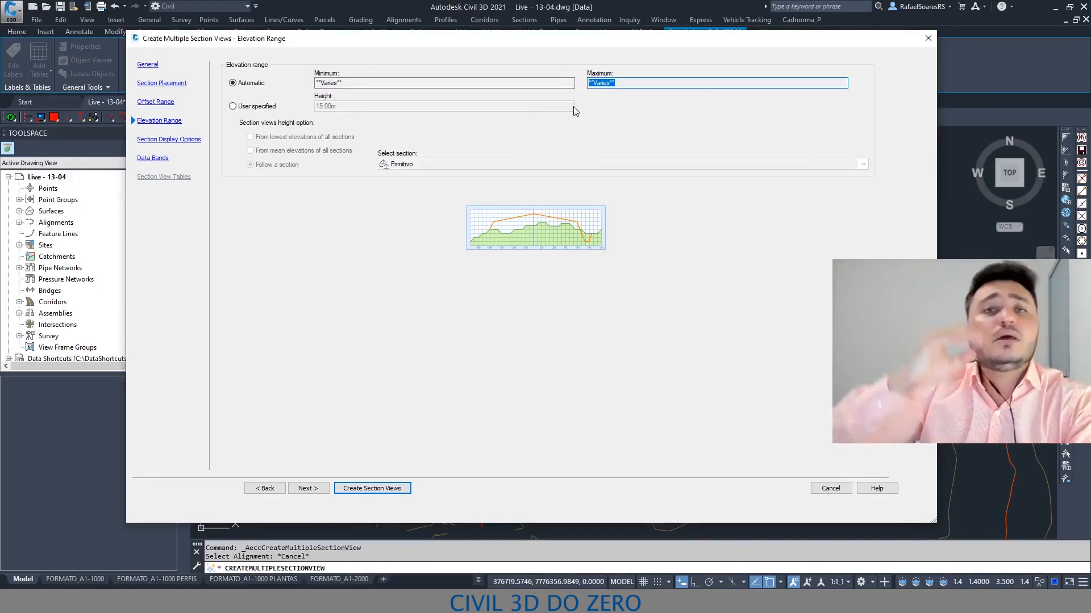
left_click(234, 106)
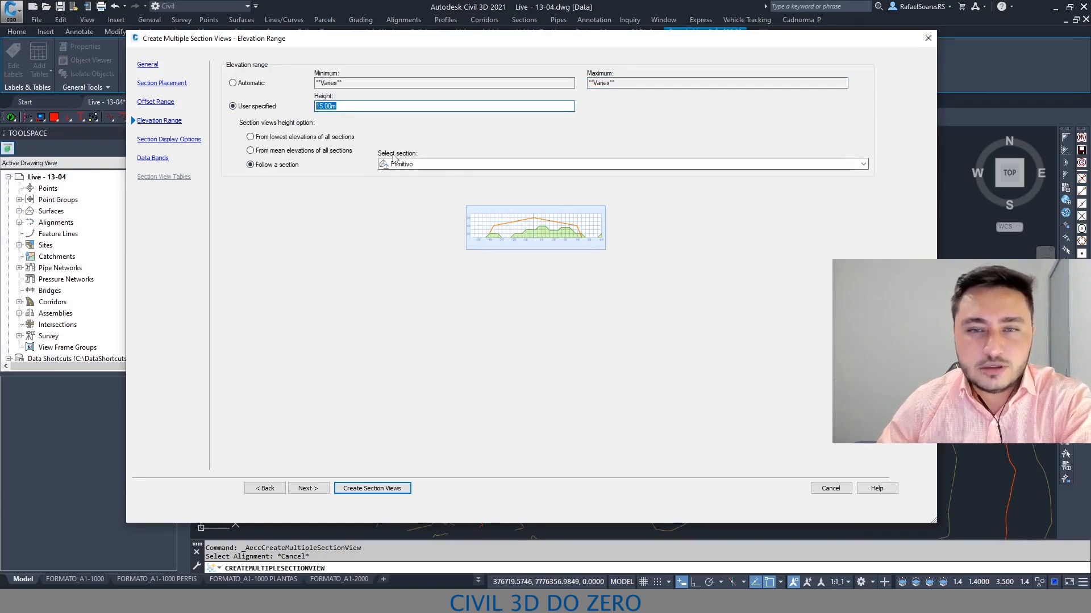
left_click(272, 155)
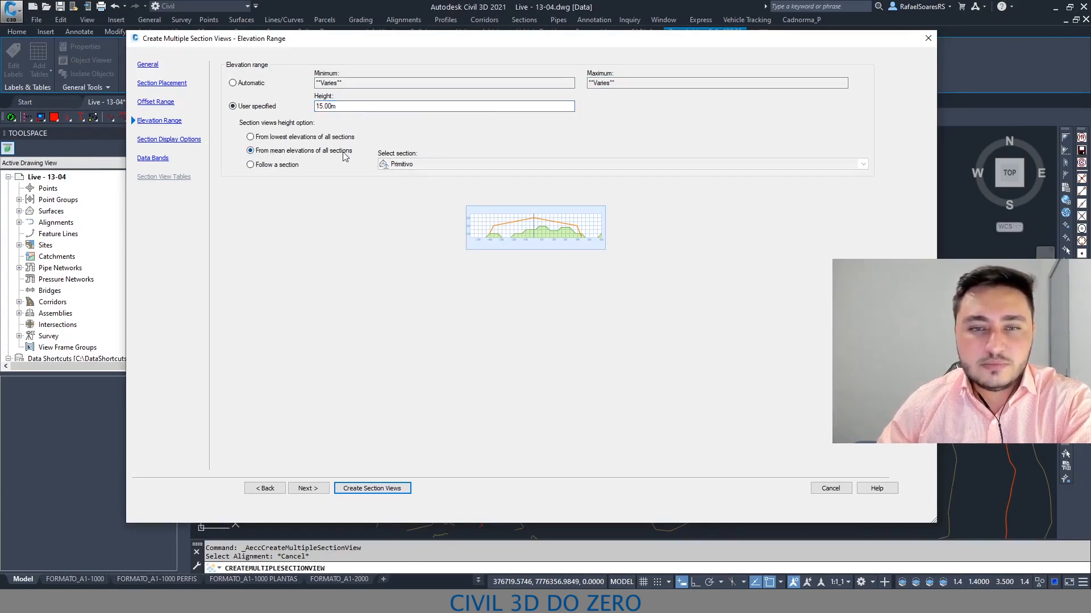
double_click(342, 108)
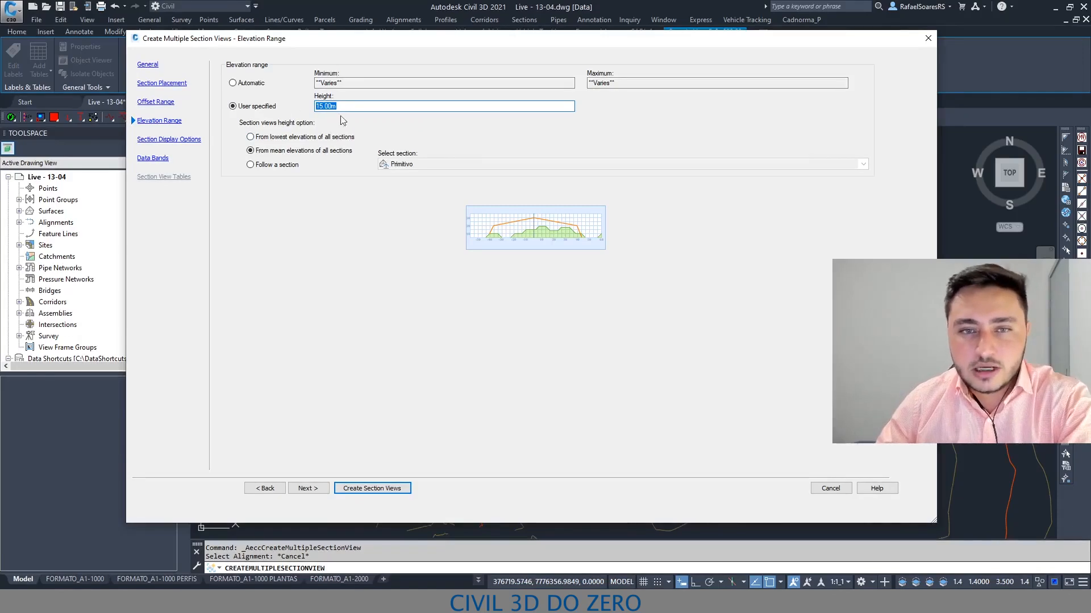
left_click(274, 140)
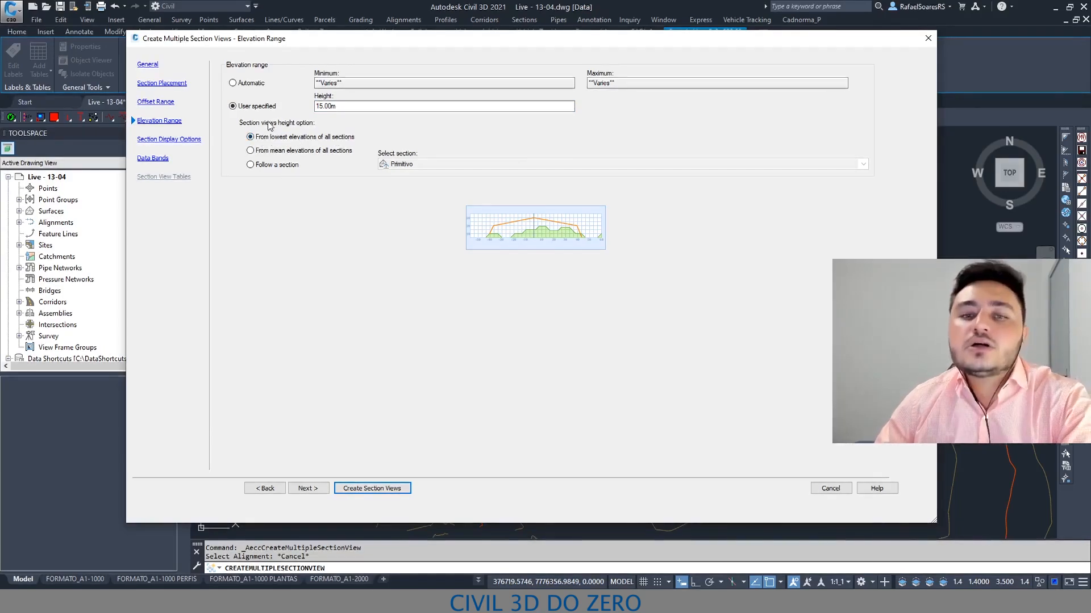
left_click(249, 84)
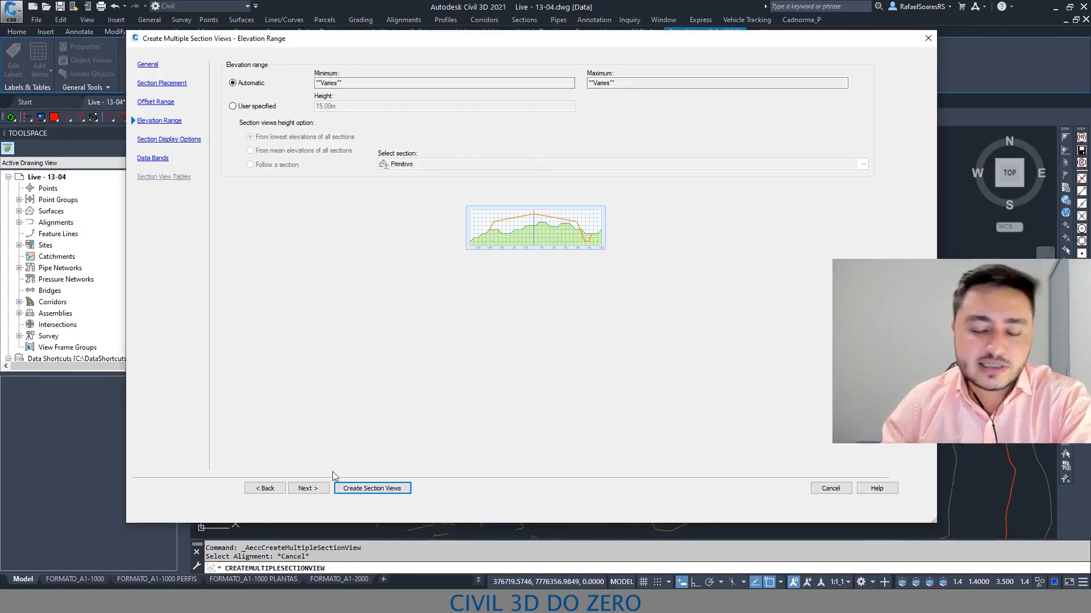
Continue to the section display options and review the Primitivo surface and ALINHAMENTO - 01 corridor entries in the list of sections to draw.
left_click(308, 489)
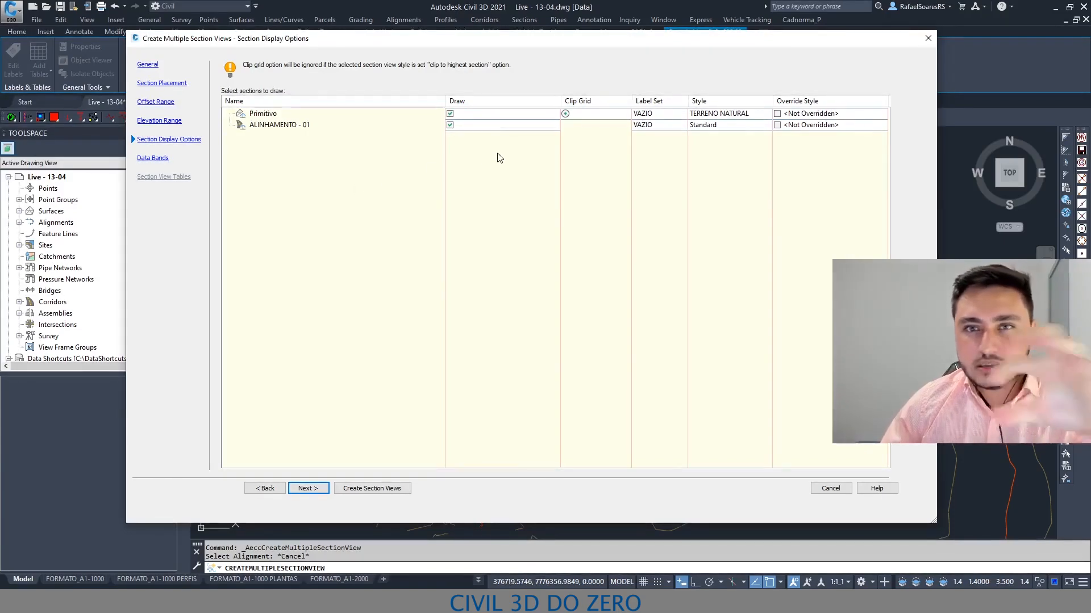
left_click(315, 112)
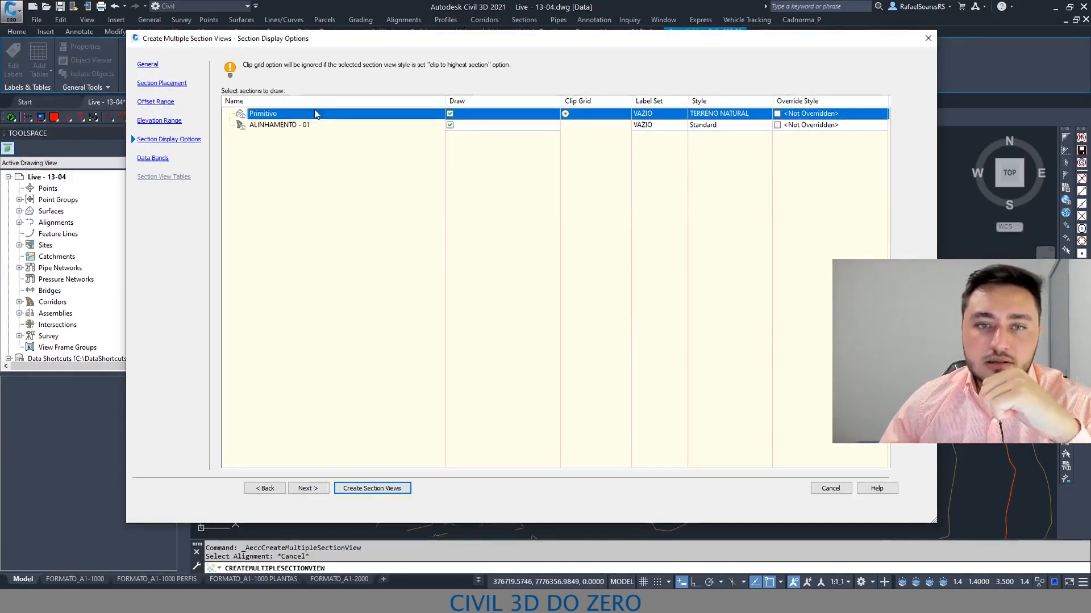
left_click(287, 125)
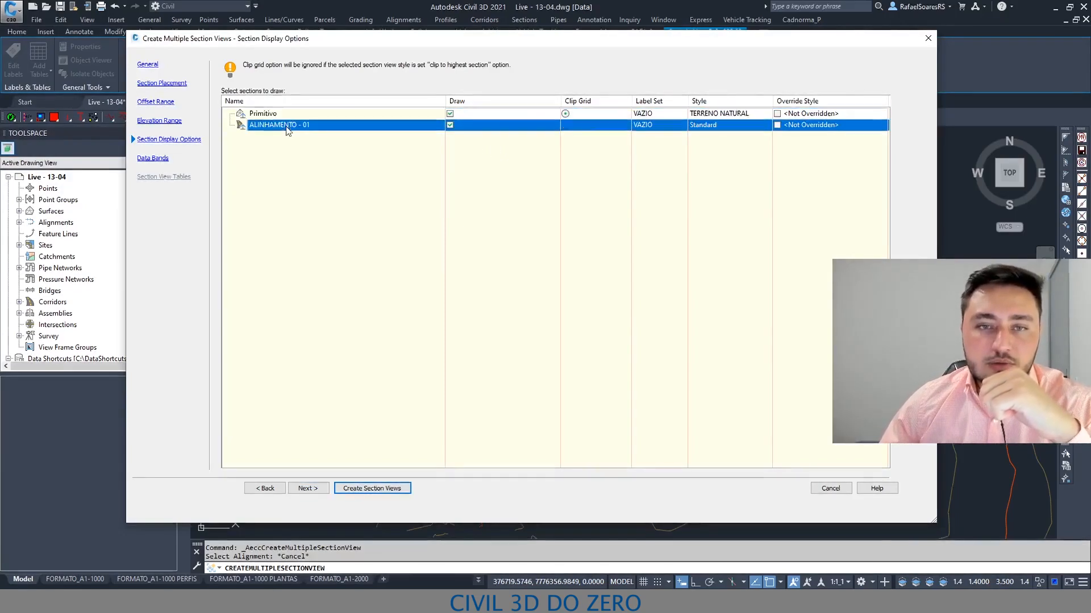
left_click(238, 115)
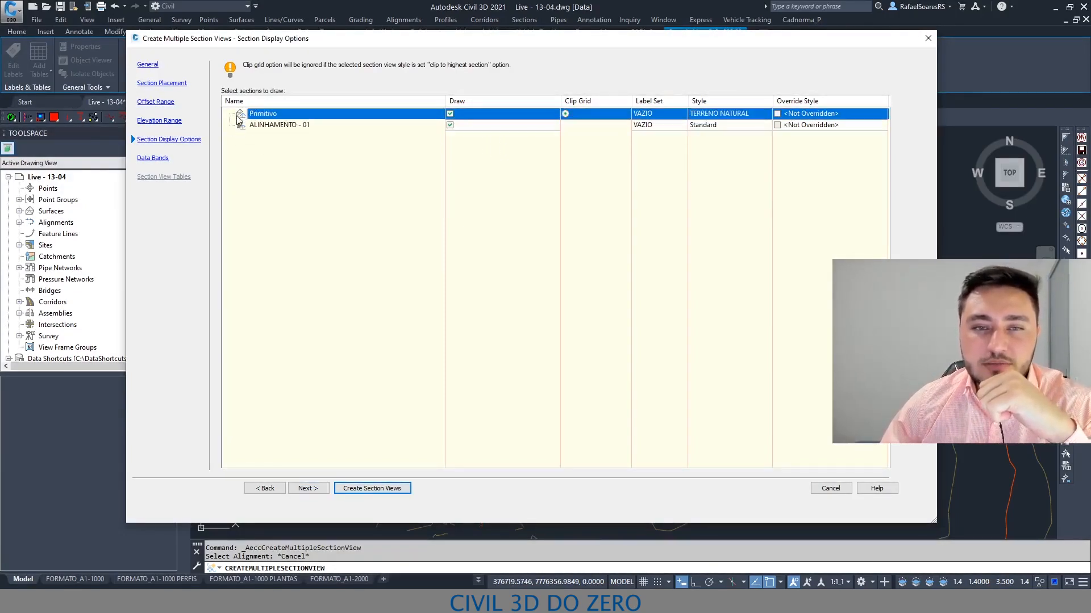
left_click(238, 125)
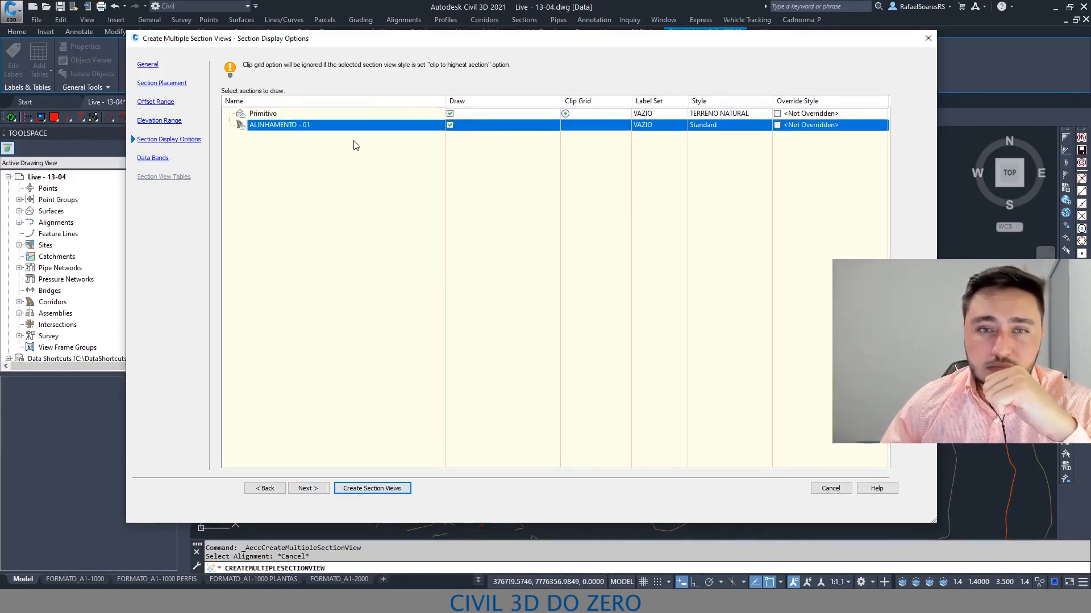
key("Up")
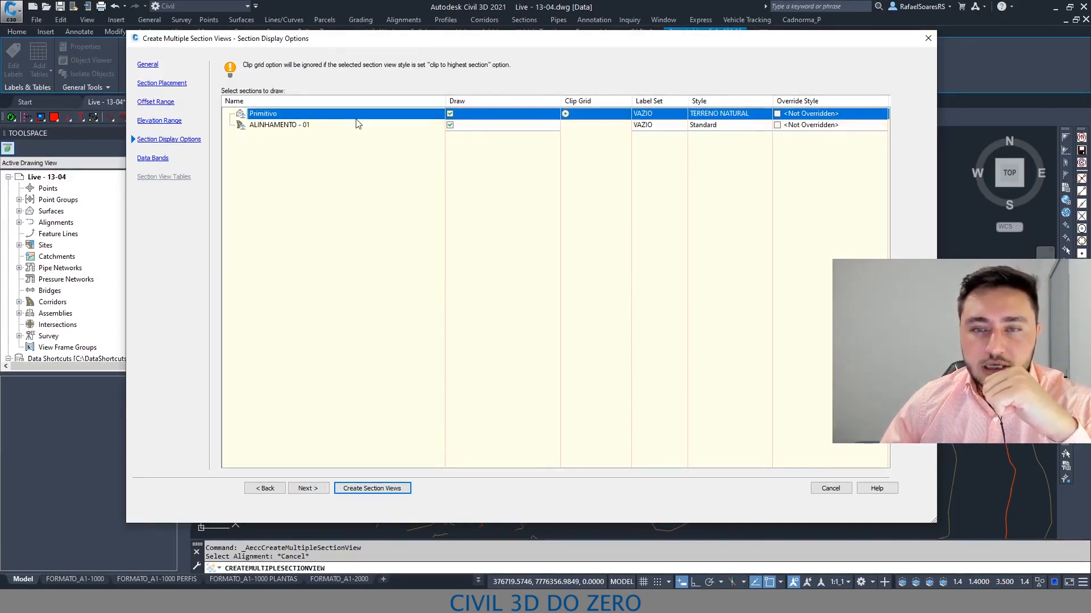
left_click(349, 131)
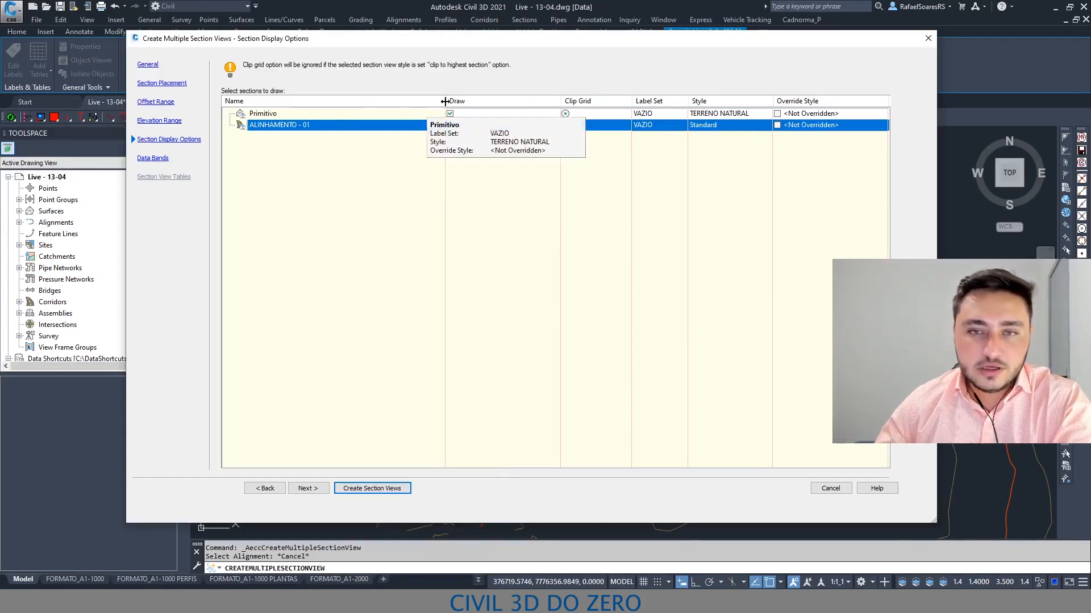
Adjust the column widths of the section display list and examine the label sets and styles assigned to both sections.
left_click_drag(373, 101, 372, 101)
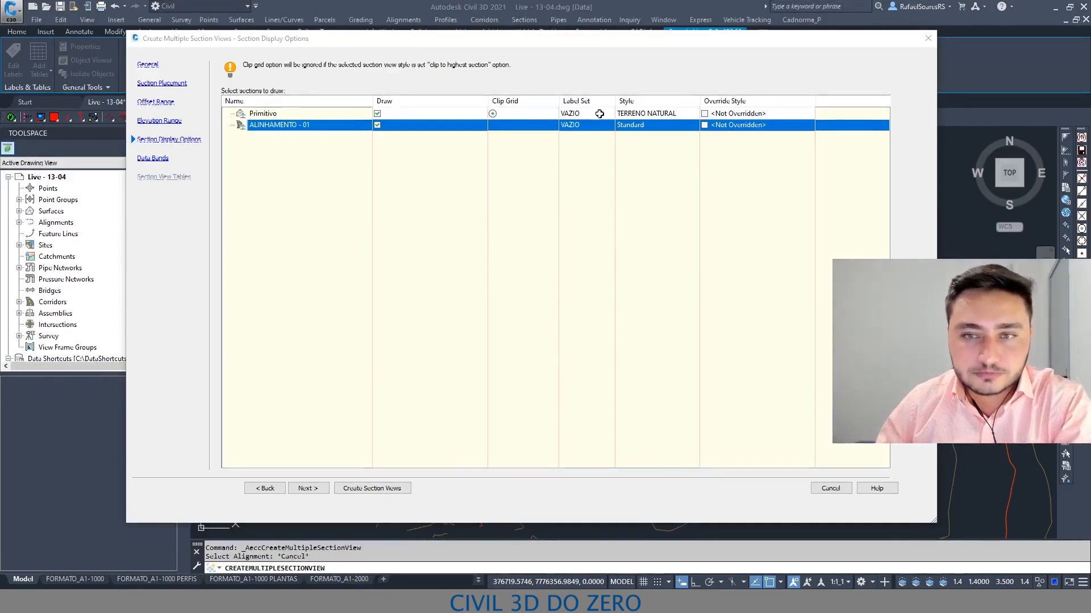
left_click_drag(615, 102, 634, 101)
left_click_drag(553, 103, 553, 103)
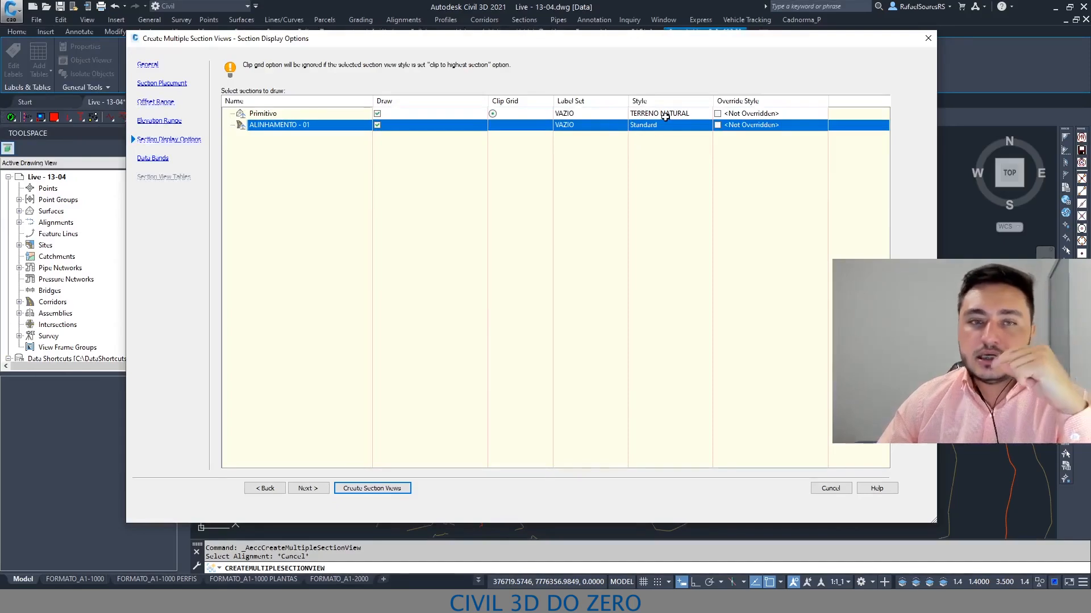
left_click(639, 125)
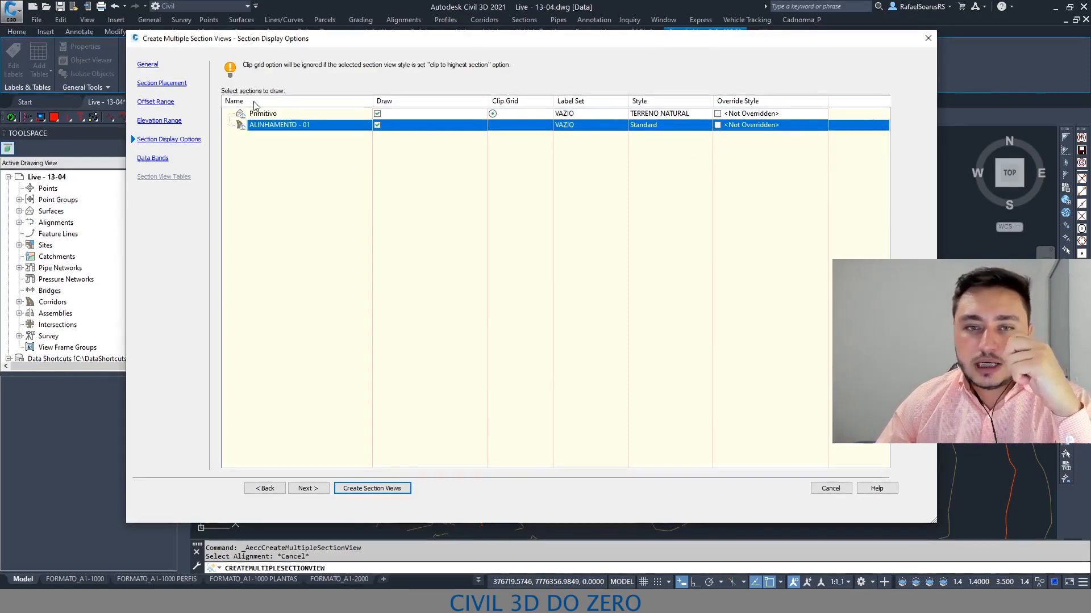
left_click(266, 113)
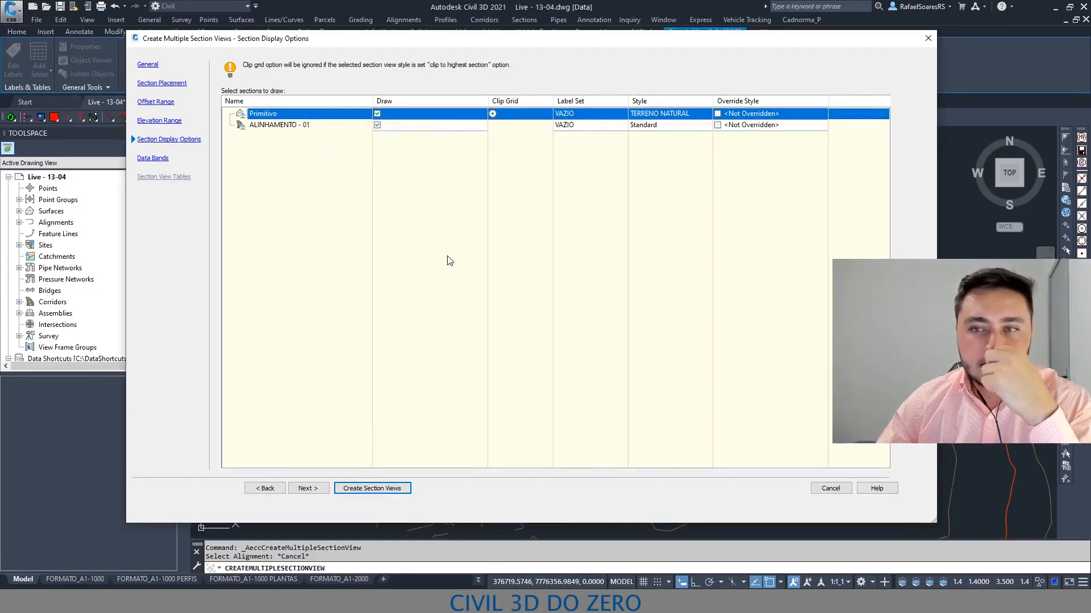
Set the data band set of the section views to <none>.
left_click(154, 160)
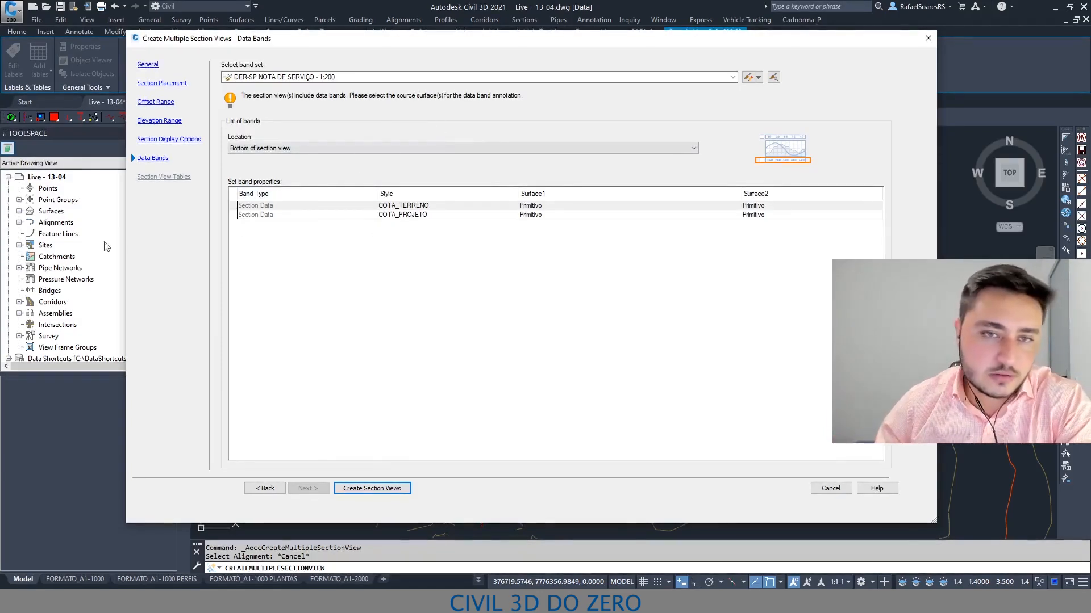
left_click(376, 77)
left_click(258, 88)
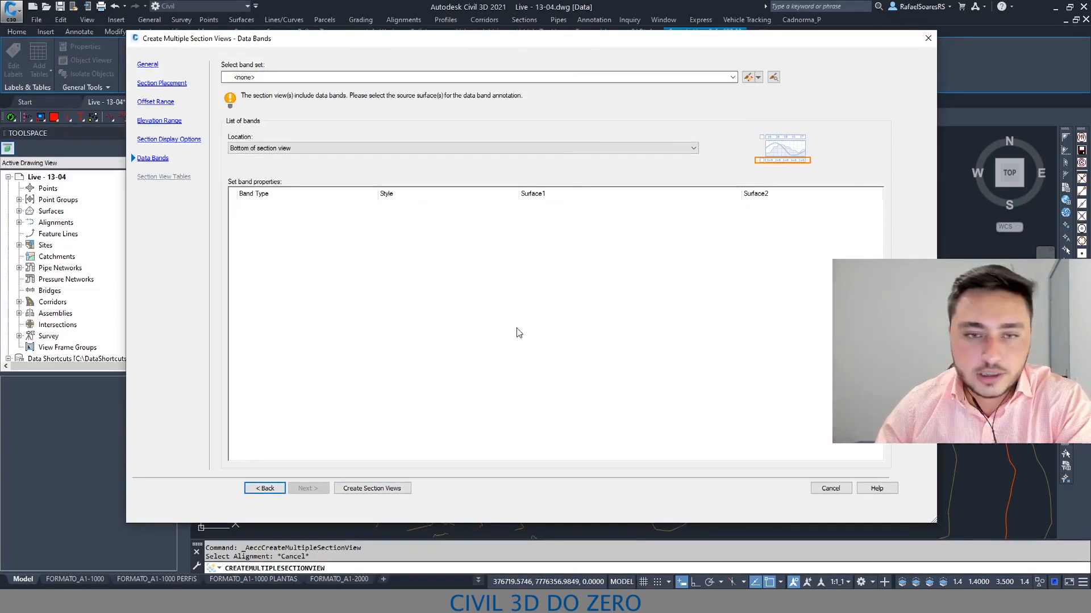
Create the section views with their origin in the empty area below the plan drawing, and inspect the 7+0.00 section up close.
left_click(372, 488)
scroll(385, 380, "down", 5)
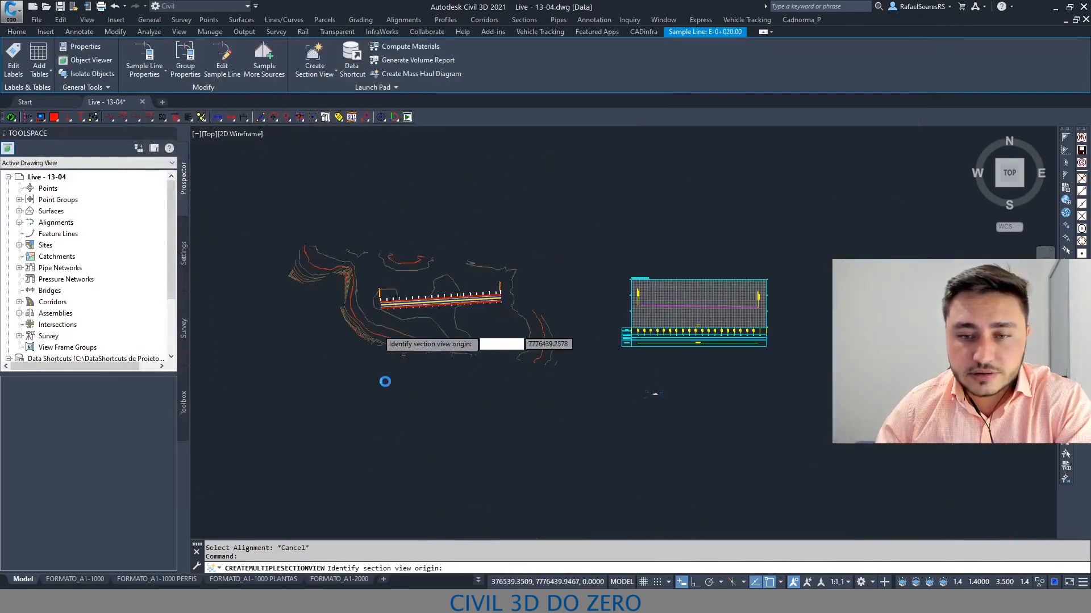
left_click(398, 385)
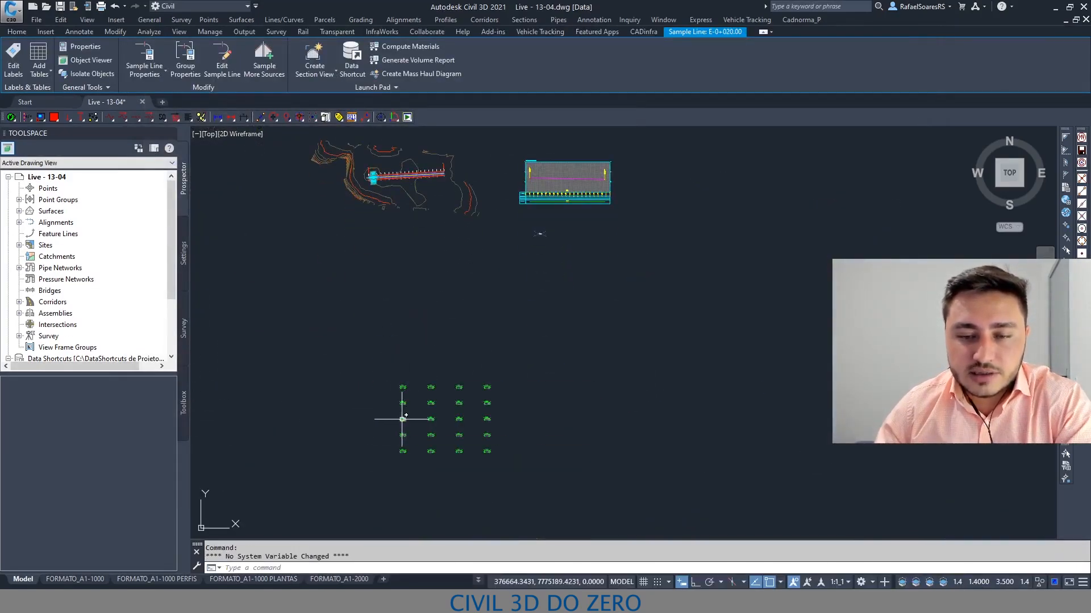
scroll(409, 419, "up", 6)
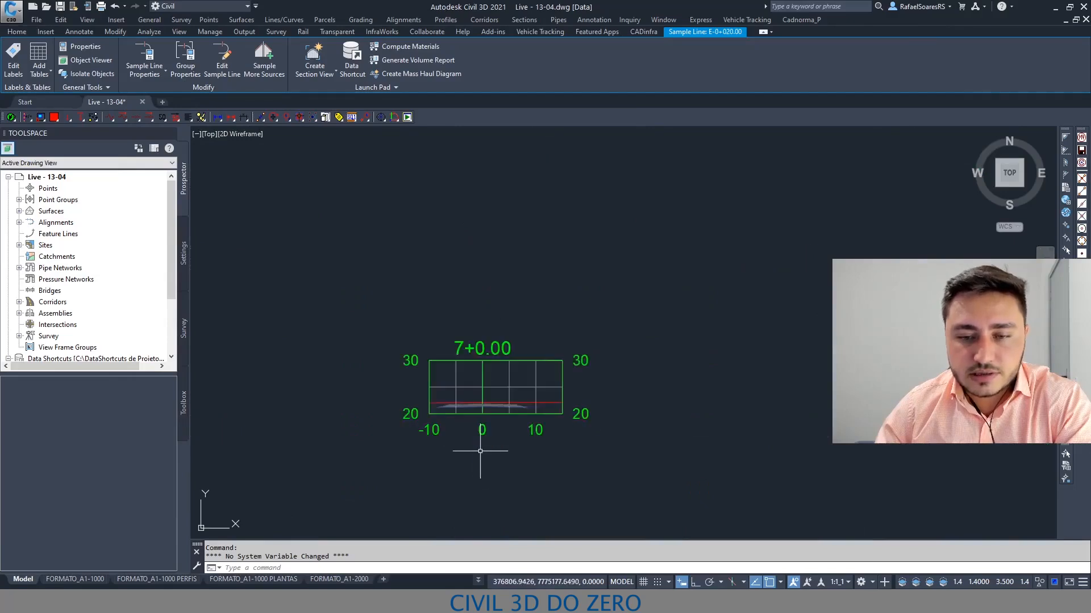
scroll(433, 438, "up", 6)
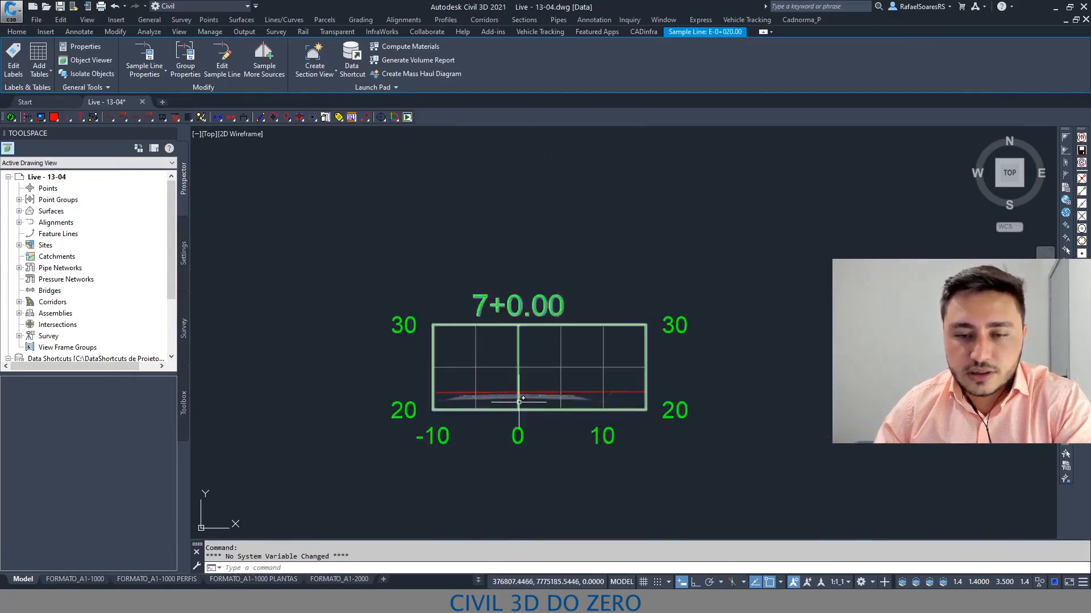
Examine the terrain line and the corridor section in the 7+0.00 section view.
left_click(773, 316)
left_click(752, 281)
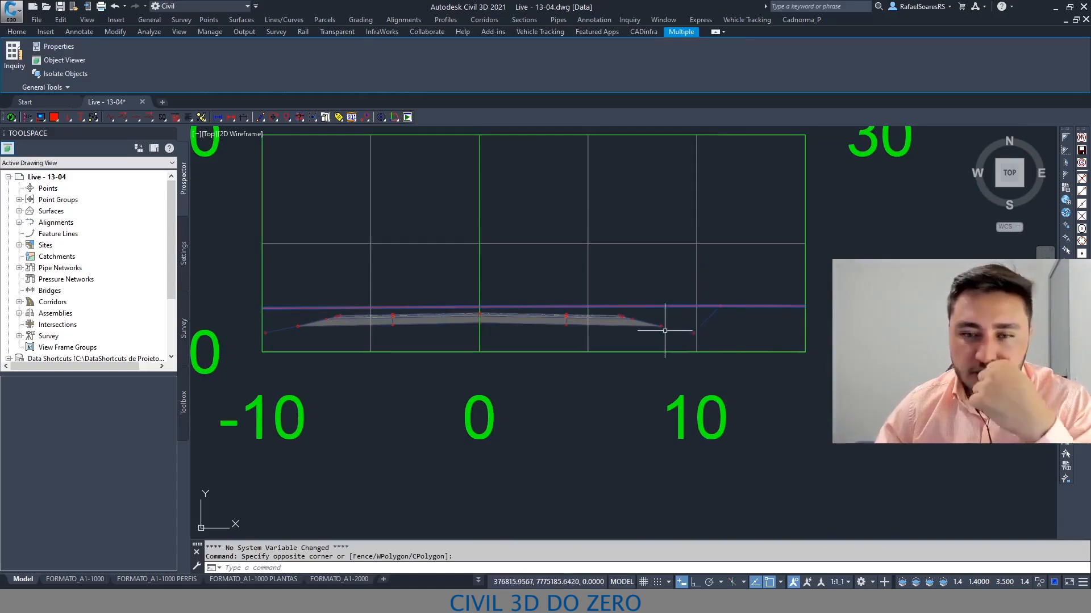
scroll(362, 308, "down", 5)
scroll(389, 325, "down", 2)
middle_click_drag(769, 388, 614, 315)
key("Escape")
Examine the terrain line and the corridor section in the 12+0.00 section view, including the corridor's left end at the grid edge.
scroll(475, 270, "up", 7)
scroll(539, 309, "up", 2)
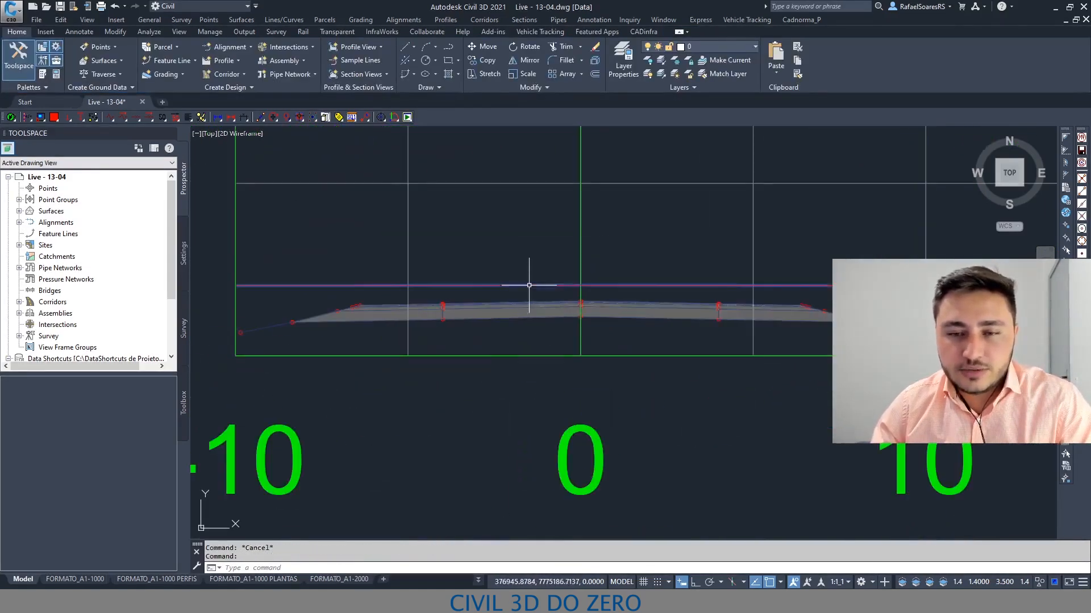
left_click(527, 280)
key("Escape")
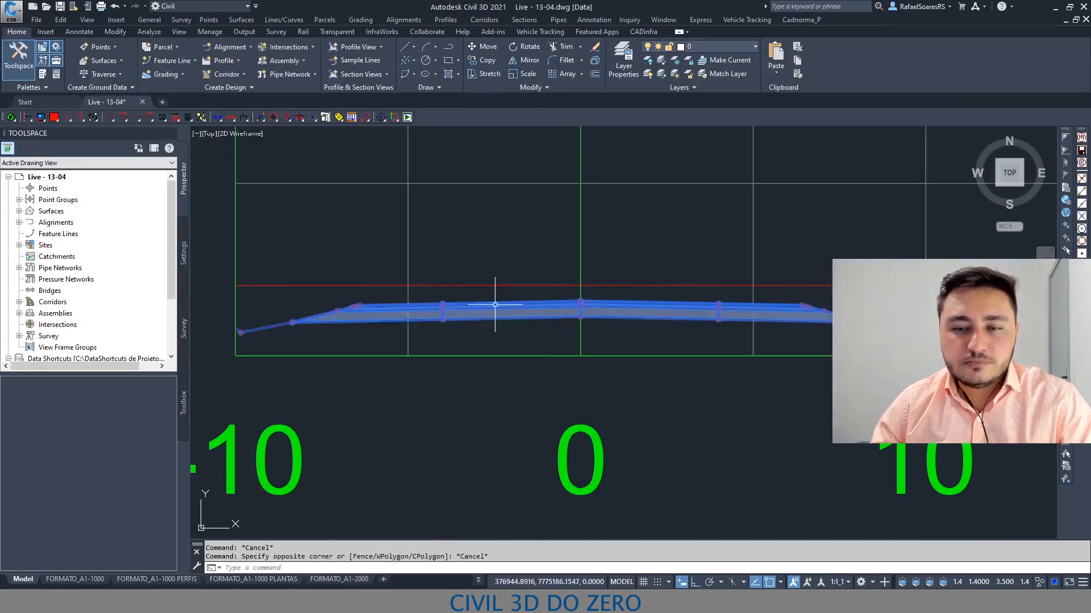
left_click(371, 323)
middle_click_drag(371, 322, 545, 302)
scroll(462, 297, "up", 2)
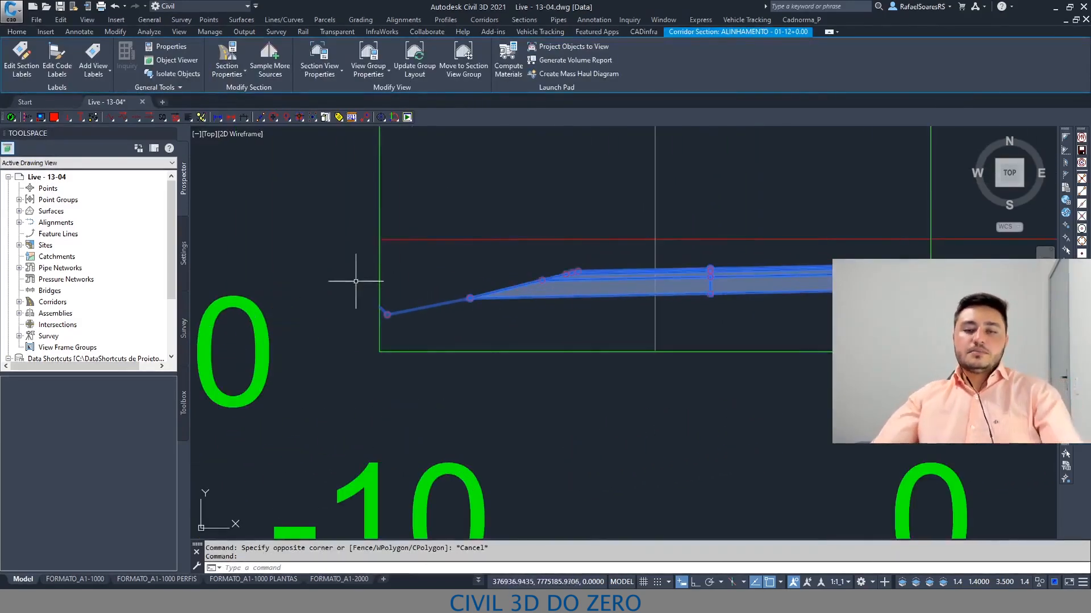
scroll(455, 244, "down", 4)
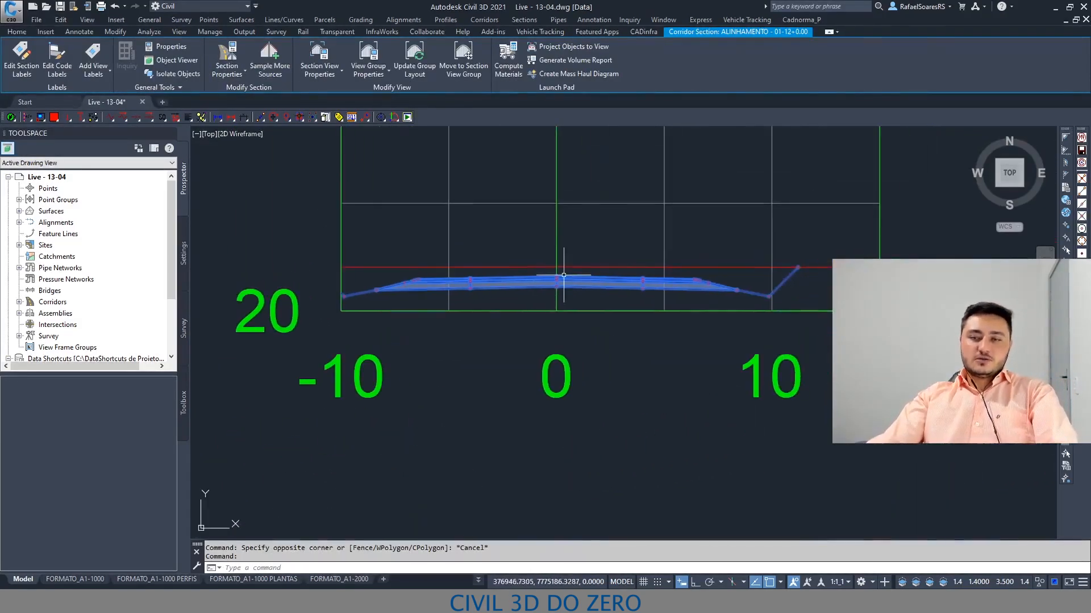
key("Escape")
Go back to the start of the alignment in plan and examine the extents of the sample line at station 1+0,00.
scroll(565, 288, "down", 8)
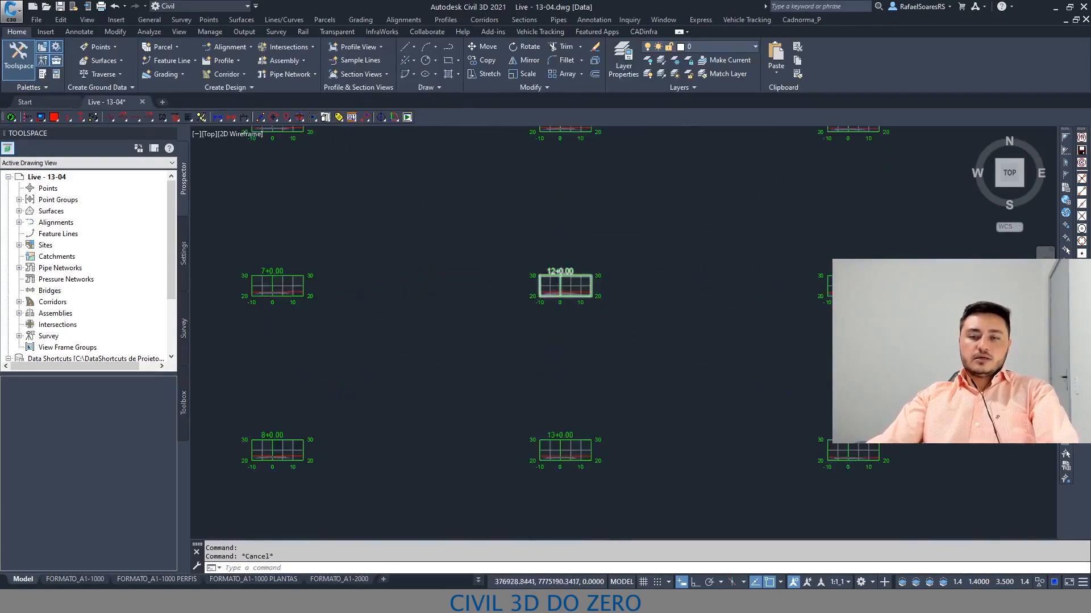
middle_click_drag(406, 322, 783, 331)
scroll(773, 327, "down", 4)
middle_click_drag(921, 190, 711, 345)
scroll(731, 341, "up", 8)
scroll(698, 409, "up", 8)
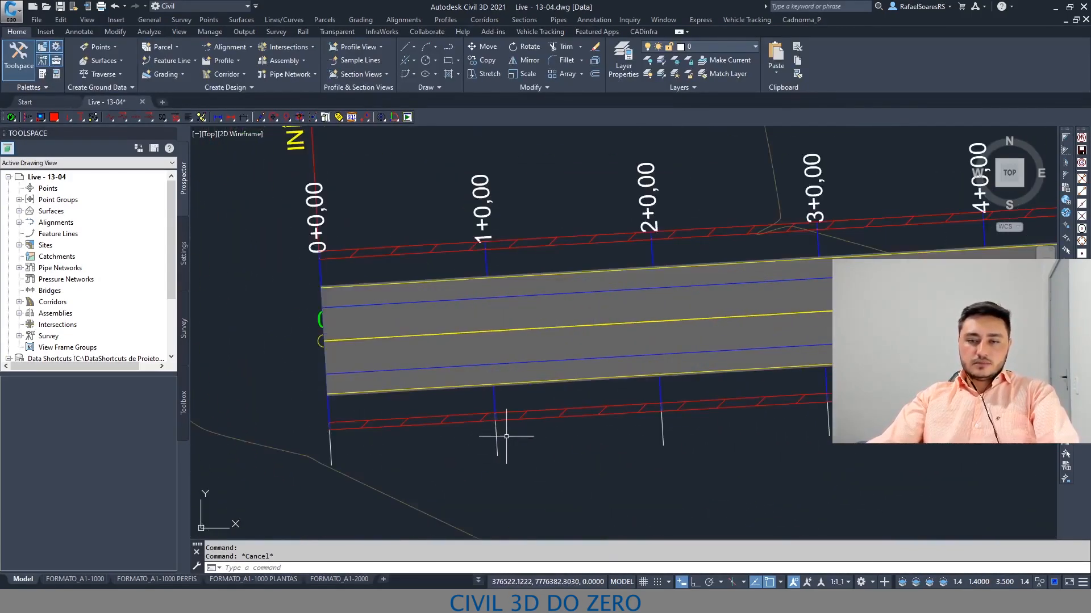
left_click(498, 442)
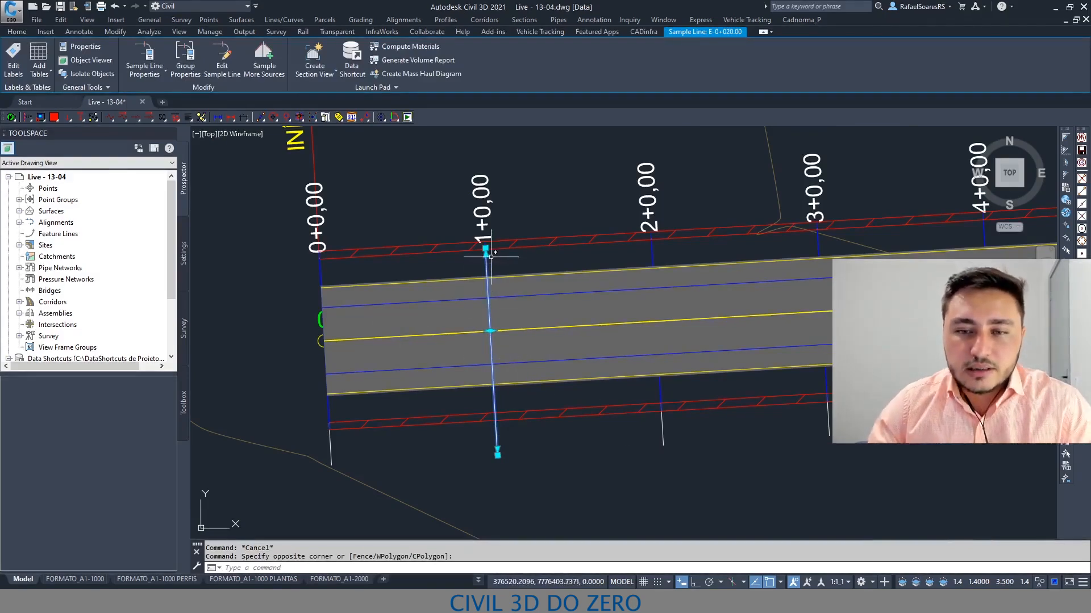
middle_click_drag(618, 274, 454, 290)
key("Escape")
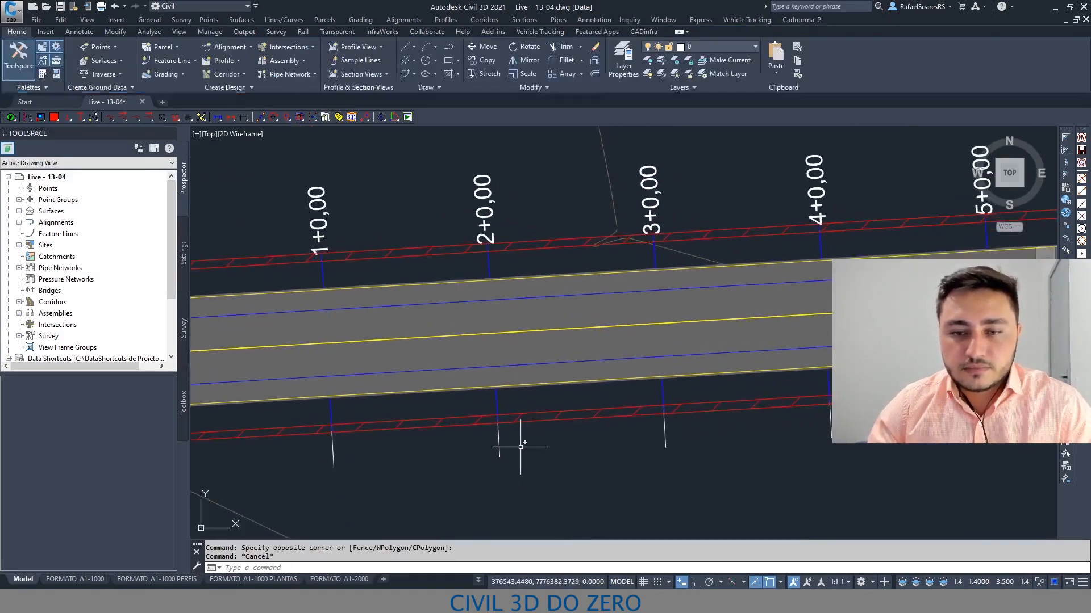
Stretch the upper end of the sample line at station 3+0,00 outward to a left offset of about 14.35 m.
middle_click_drag(693, 446, 546, 526)
left_click(685, 449)
key("Escape")
left_click(661, 437)
left_click(645, 433)
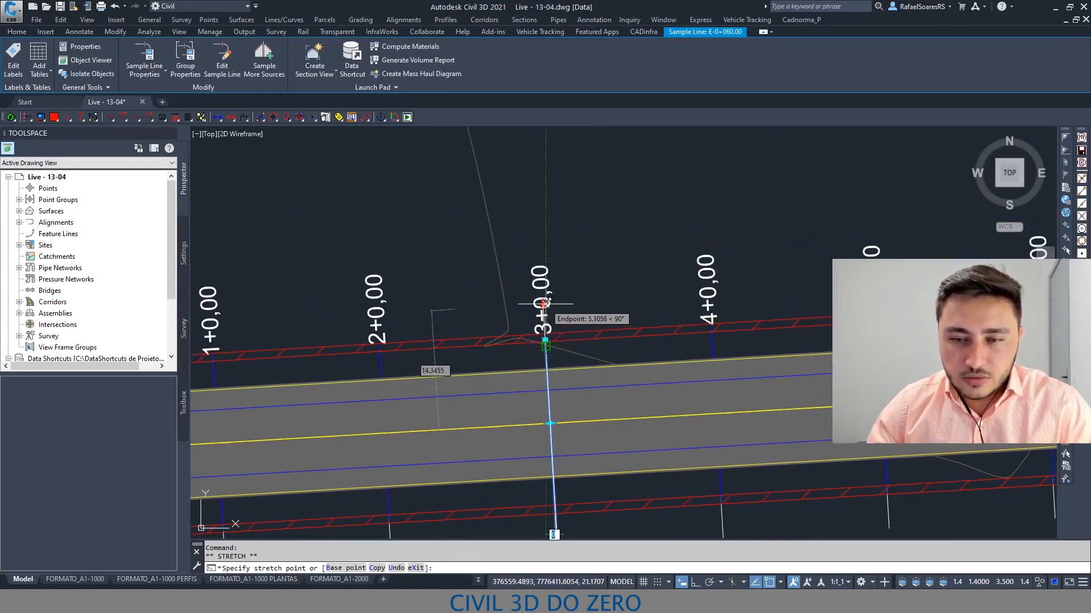
left_click(544, 342)
scroll(459, 290, "down", 5)
scroll(459, 292, "up", 5)
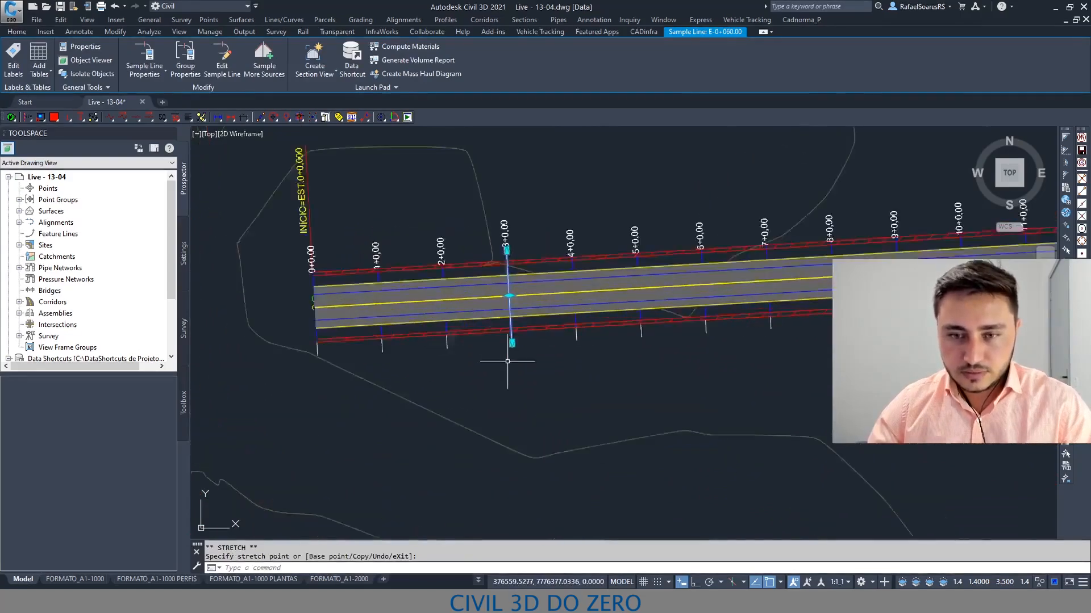
key("Escape")
Try to set the left offset of all sample lines in the SEÇÕES - ALINHAMENTO - 01 group to 15 m.
left_click(442, 439)
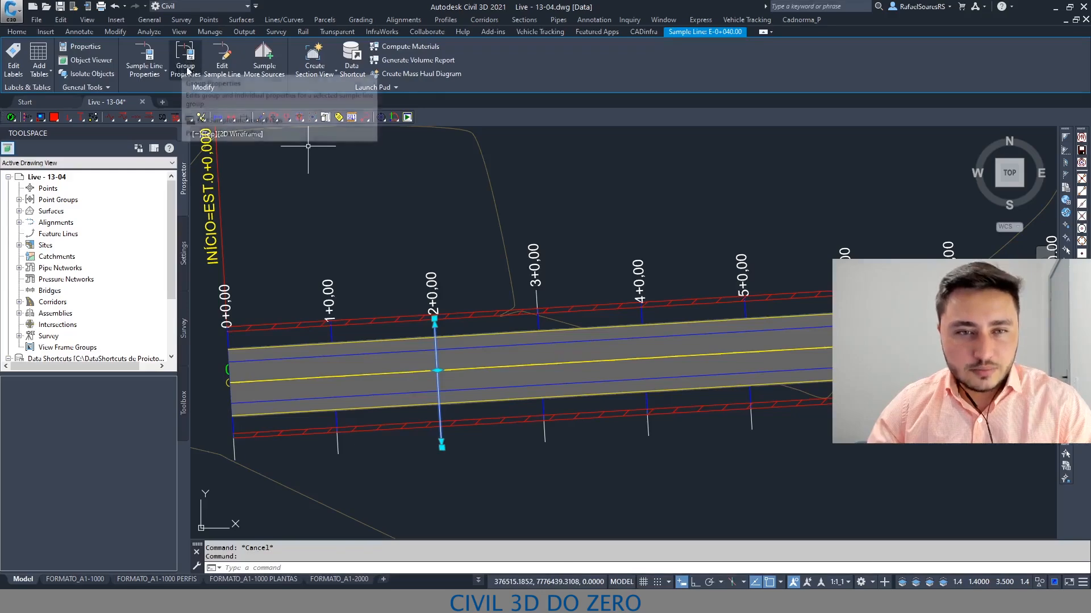
left_click(196, 65)
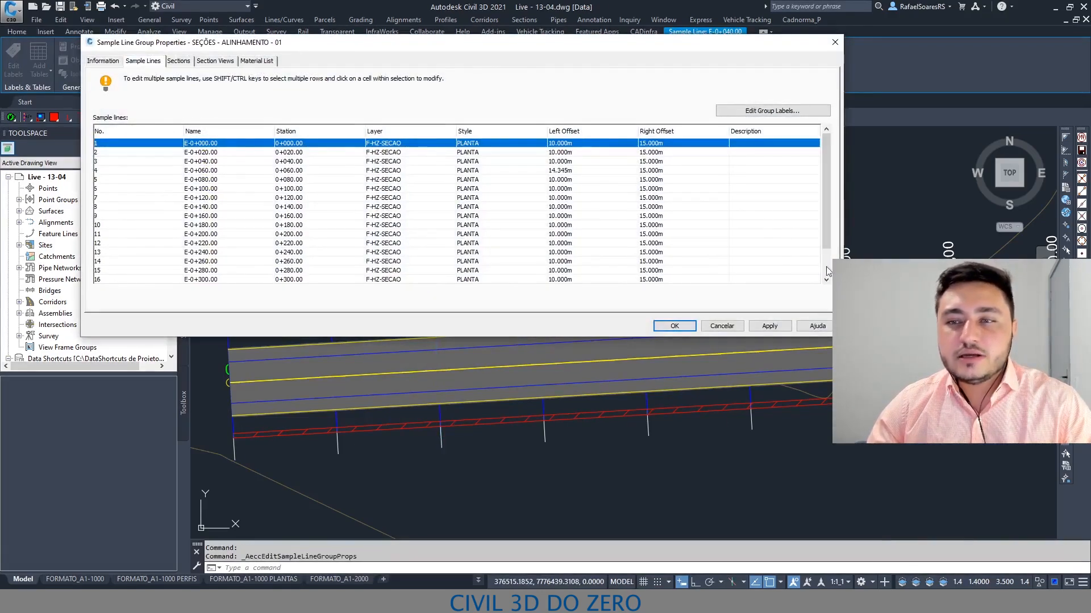
left_click_drag(833, 337, 840, 462)
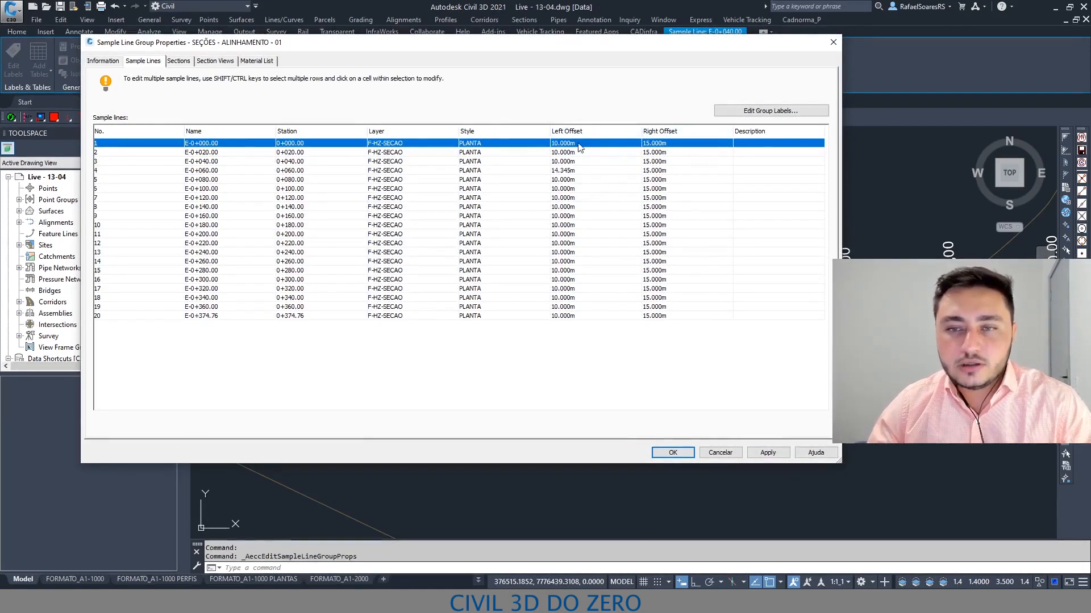
left_click(576, 318, "shift")
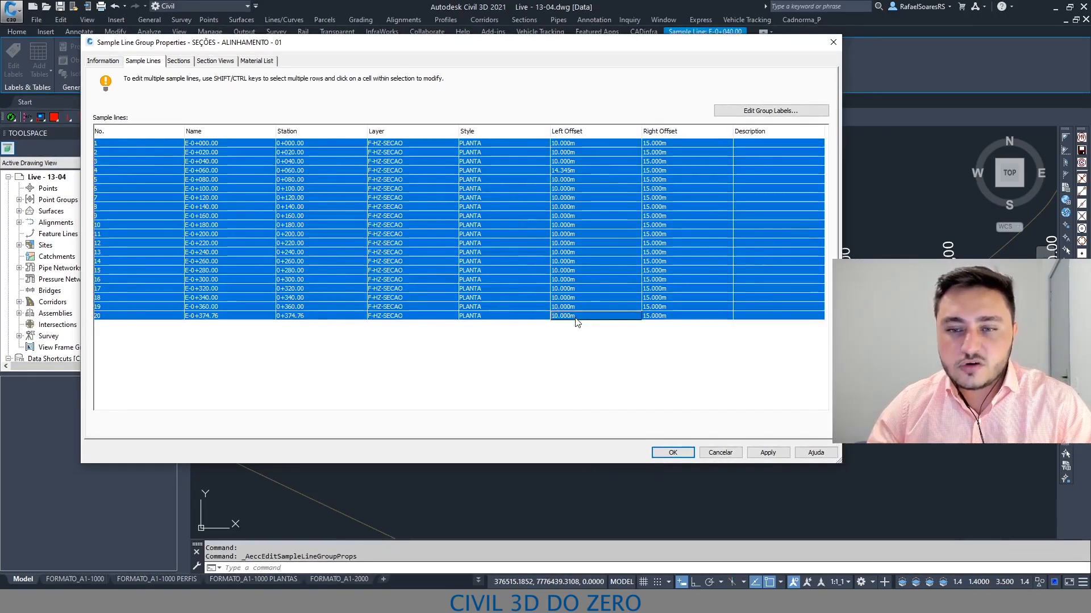
left_click(576, 318)
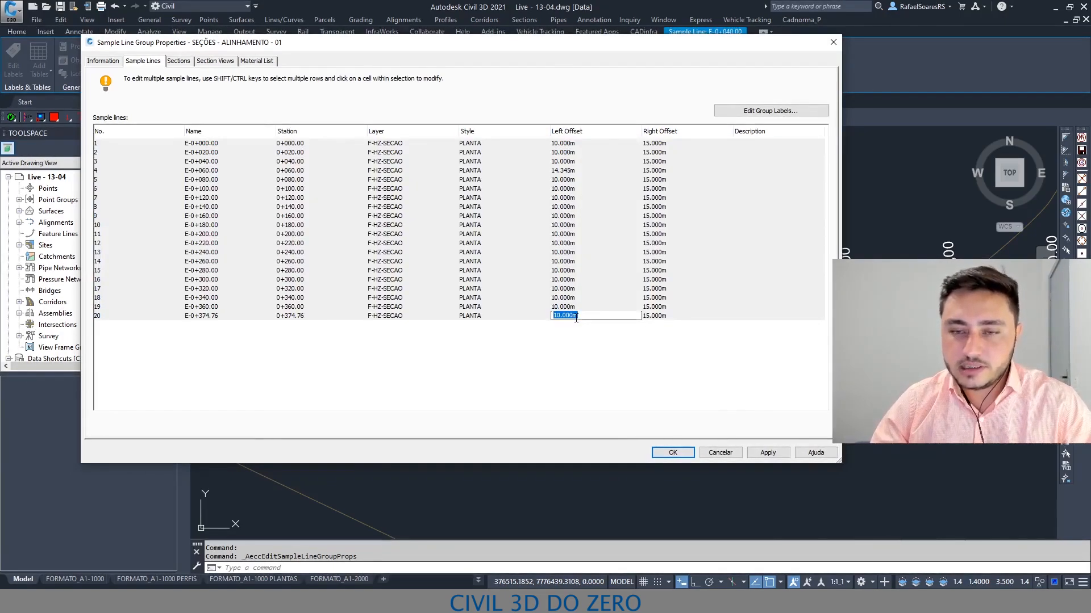
type("15")
key("Return")
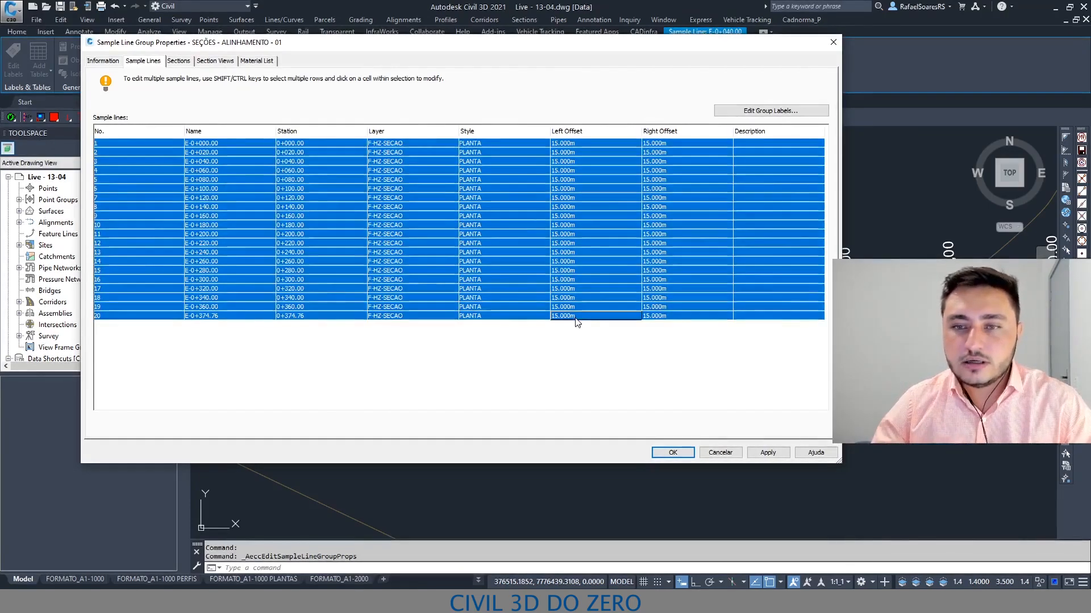
left_click(537, 306)
left_click(525, 125)
left_click(672, 453)
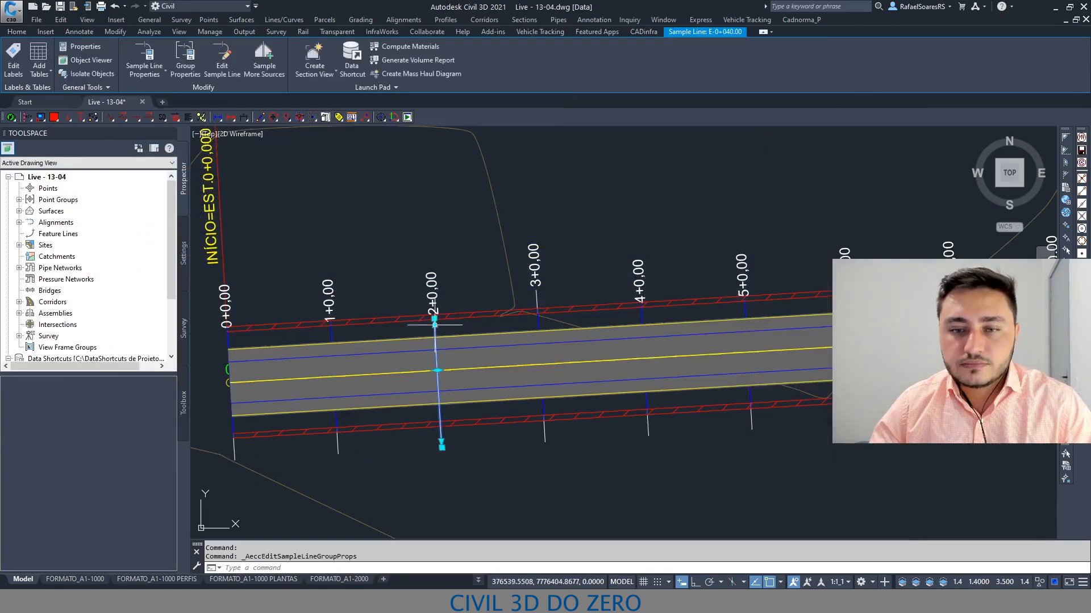
Reopen the sample line group properties, set the left offset of all twenty sample lines to 15 m and apply the change.
key("Return")
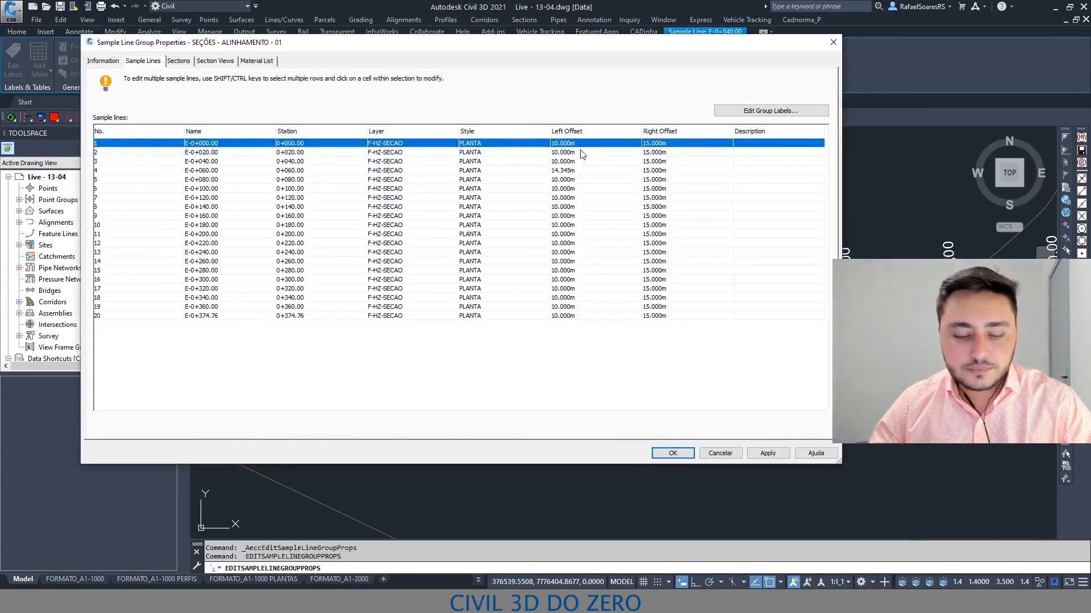
left_click(582, 315, "shift")
left_click(582, 316)
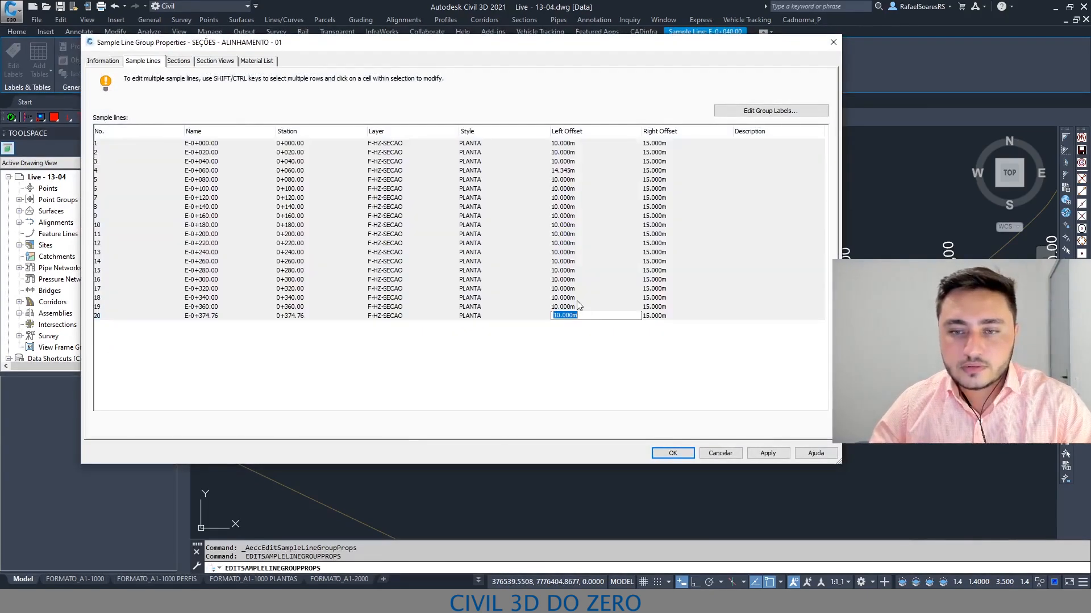
type("15")
key("Return")
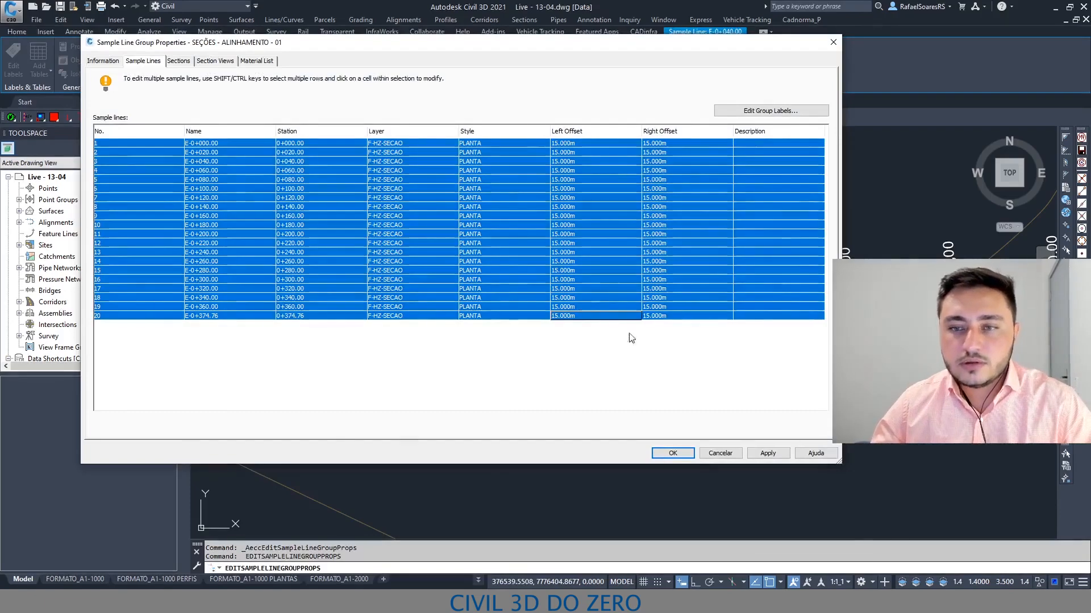
left_click(768, 453)
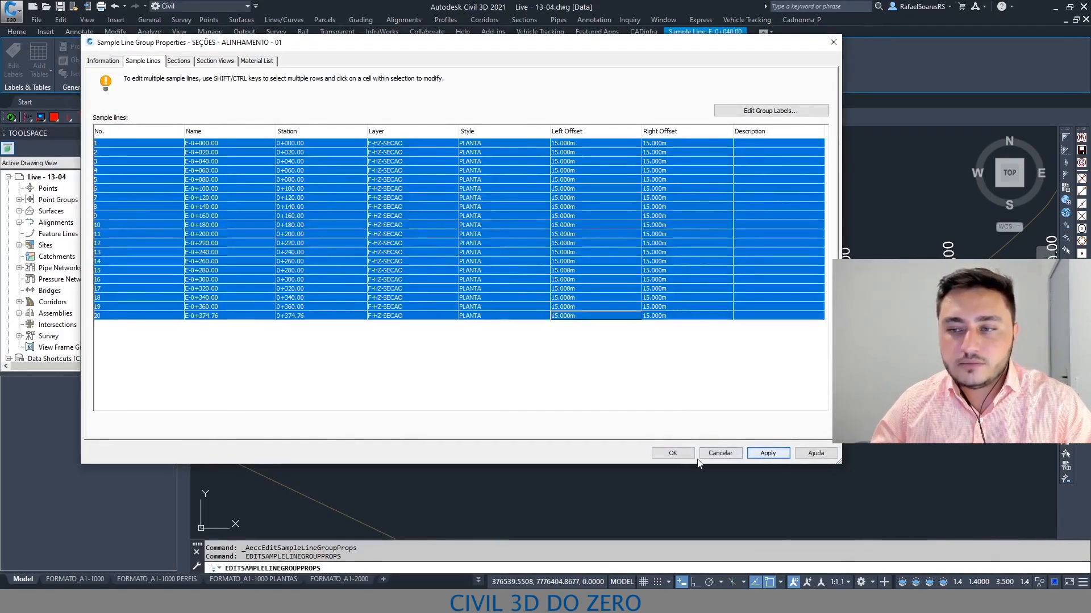
left_click(672, 453)
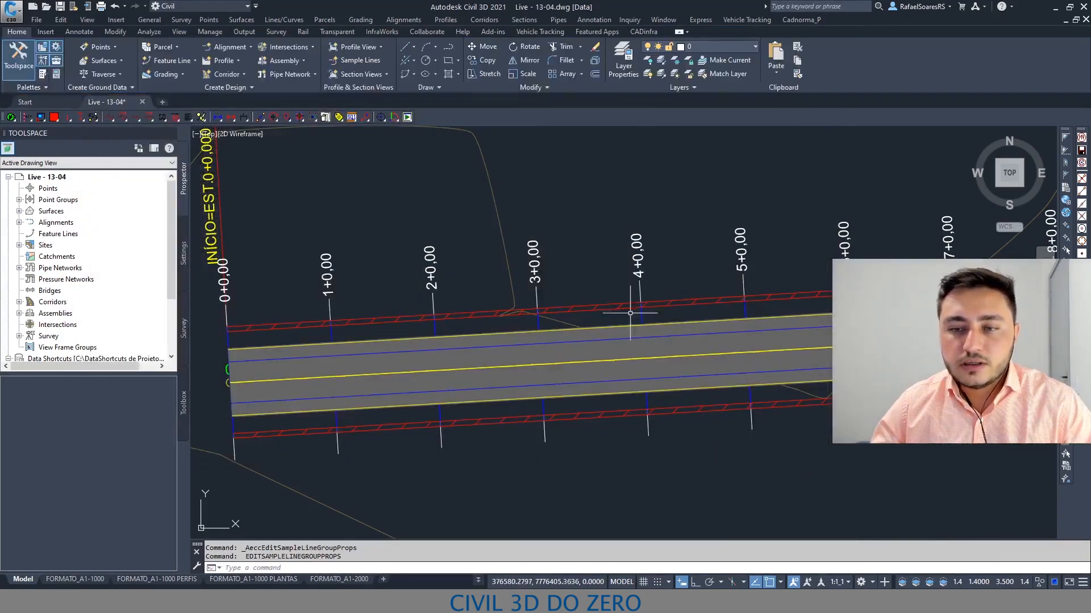
Examine the extents of the sample lines along the alignment in both directions.
middle_click_drag(848, 295, 435, 307)
middle_click_drag(765, 316, 362, 349)
key("Escape")
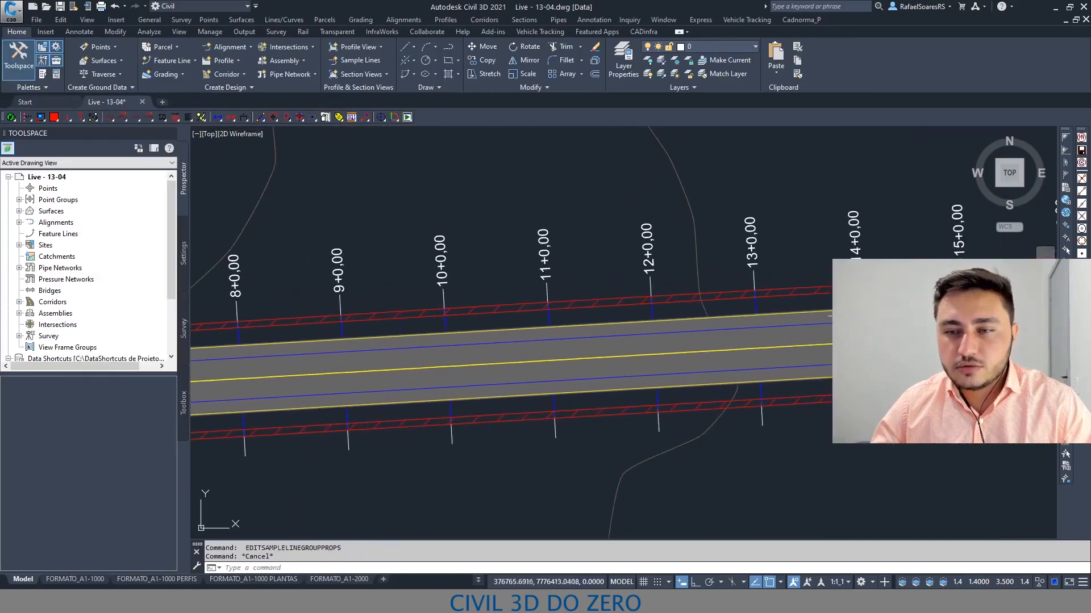
middle_click_drag(860, 309, 436, 334)
mouse_move(670, 339)
middle_mouse_down()
mouse_move(672, 329)
mouse_move(946, 292)
middle_mouse_up()
middle_click_drag(560, 305, 857, 307)
mouse_move(449, 328)
middle_mouse_down()
mouse_move(718, 325)
mouse_move(670, 317)
middle_mouse_up()
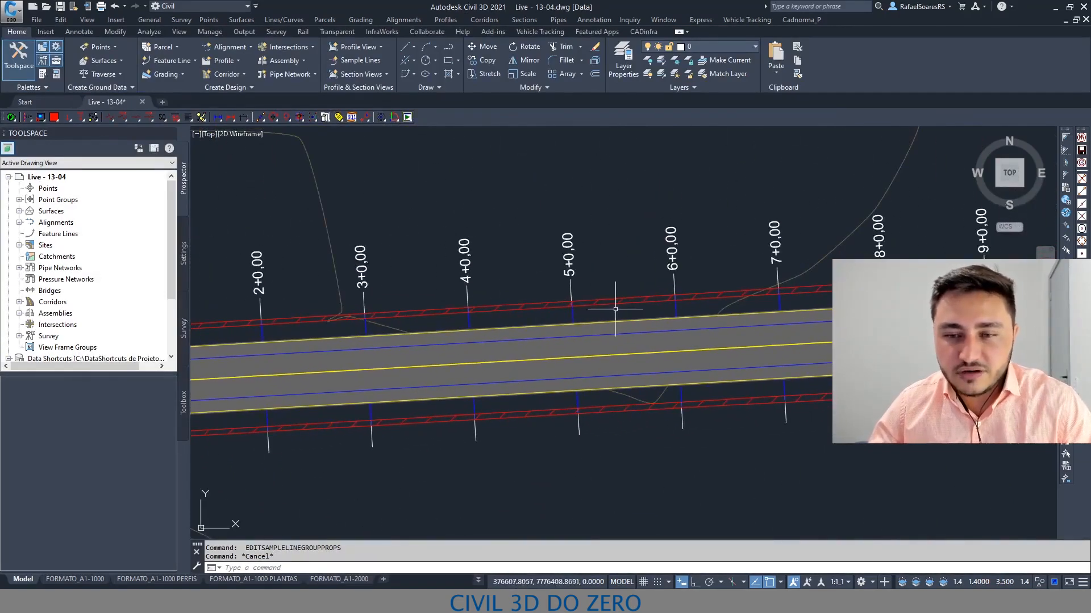
Review the sampled section sources of the group from the sample line at station 5+0,00 and leave them without changes.
left_click(571, 305)
scroll(571, 318, "down", 3)
scroll(497, 345, "up", 1)
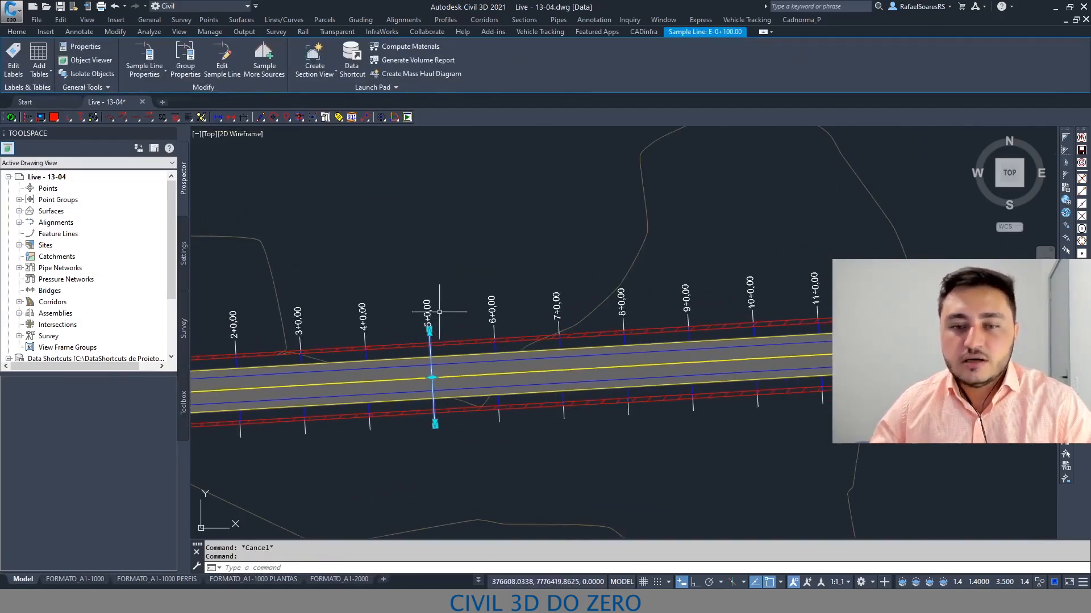
left_click(270, 74)
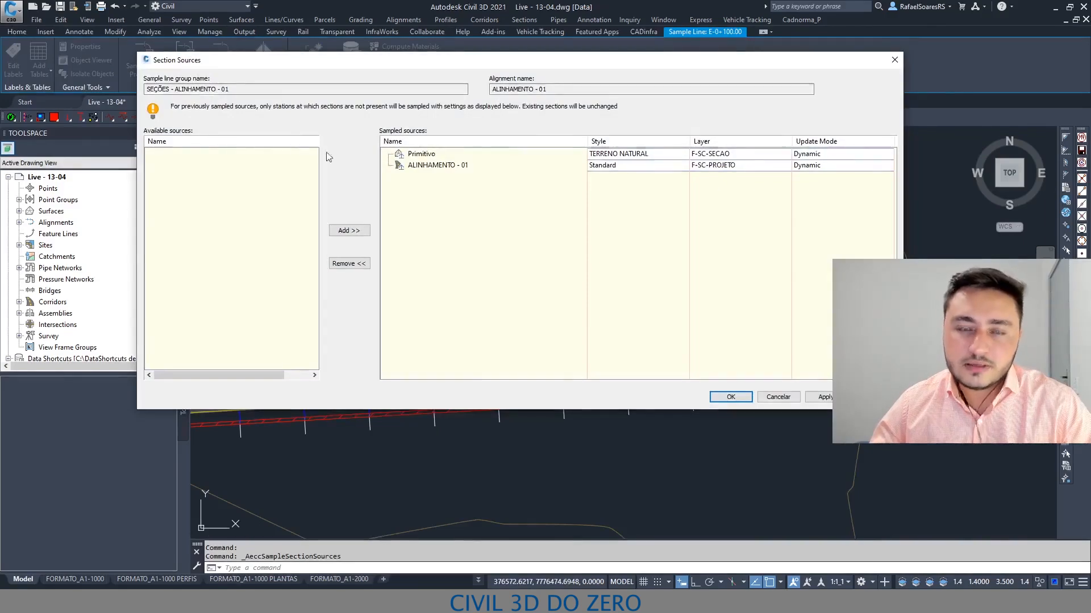
left_click(777, 397)
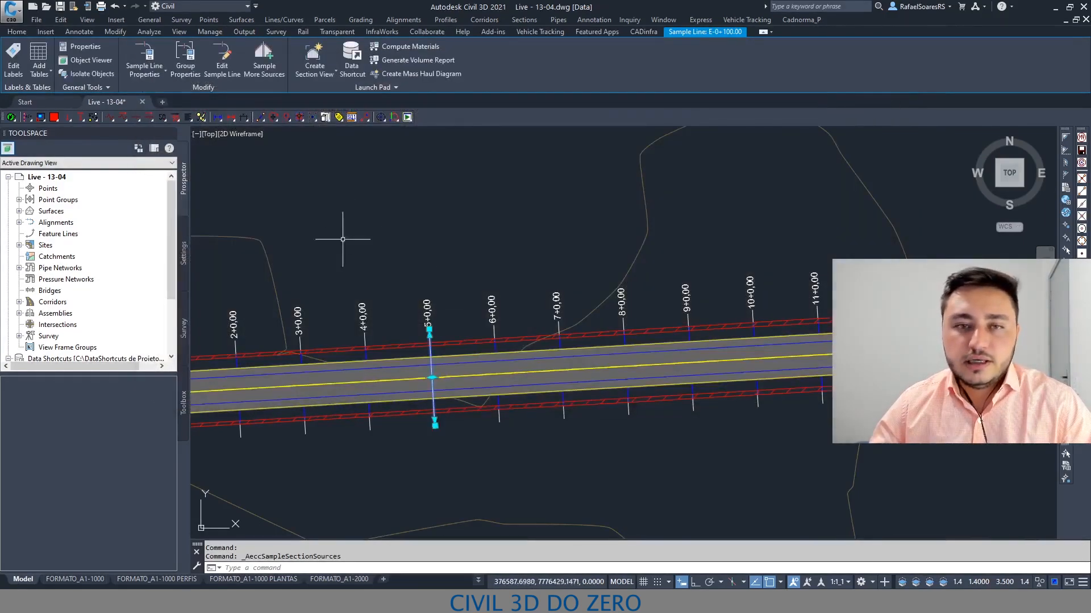
Select sample lines E-0+120.00 through E-0+300.00 in the group properties and review their left and right offset fields without entering new values.
left_click(189, 61)
left_click_drag(461, 44, 547, 29)
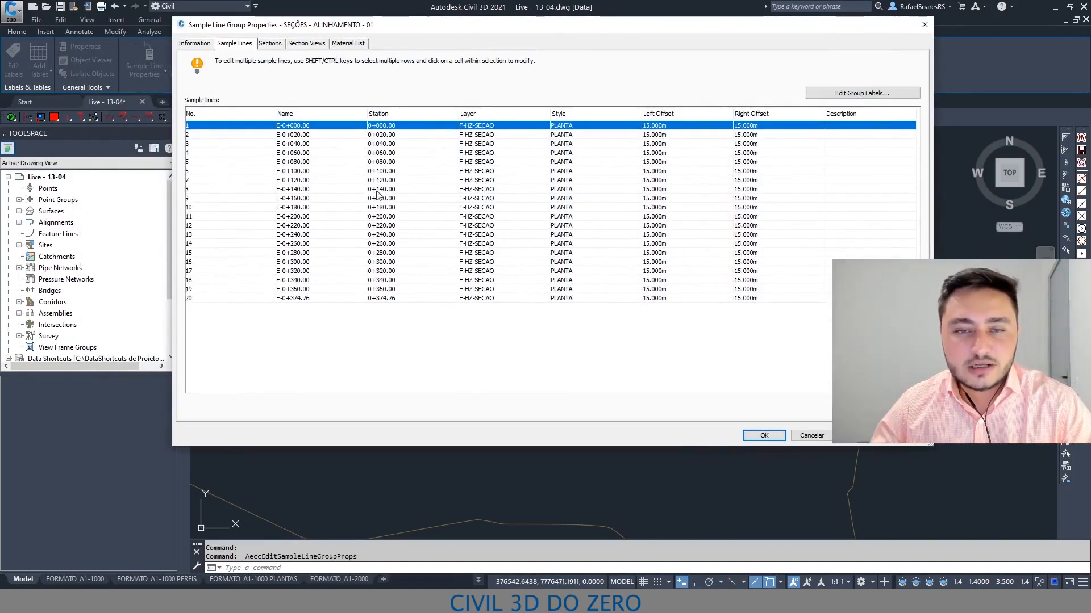
left_click(292, 181)
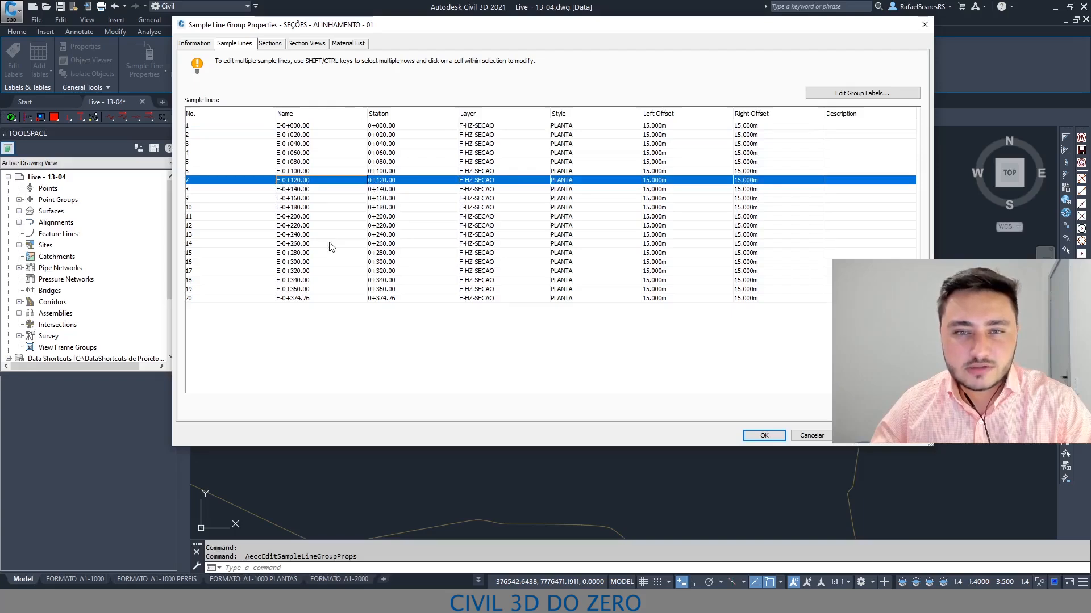
left_click(306, 263, "shift")
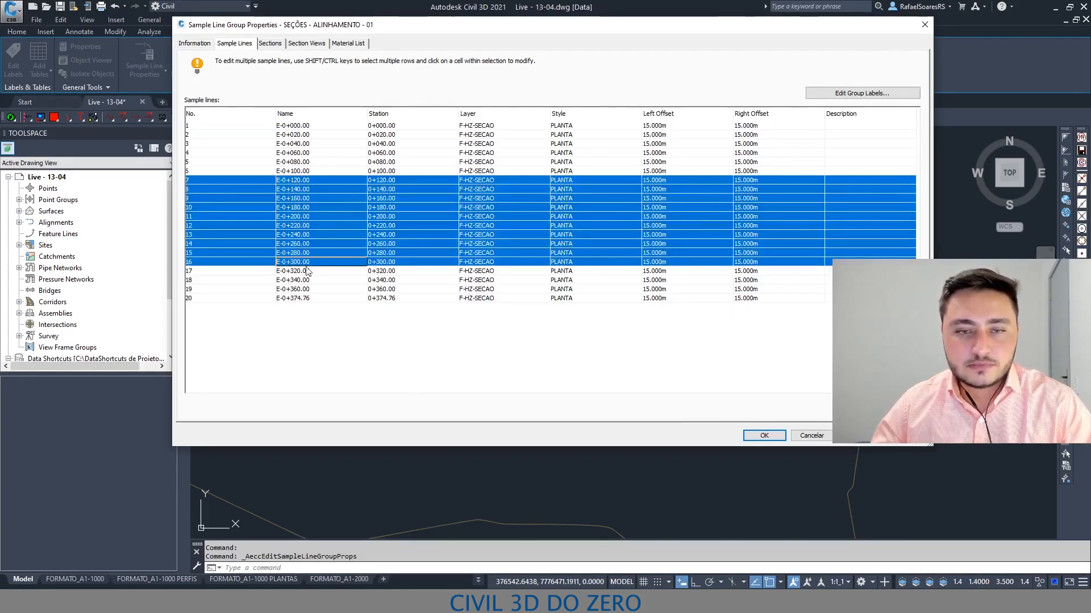
left_click(675, 181)
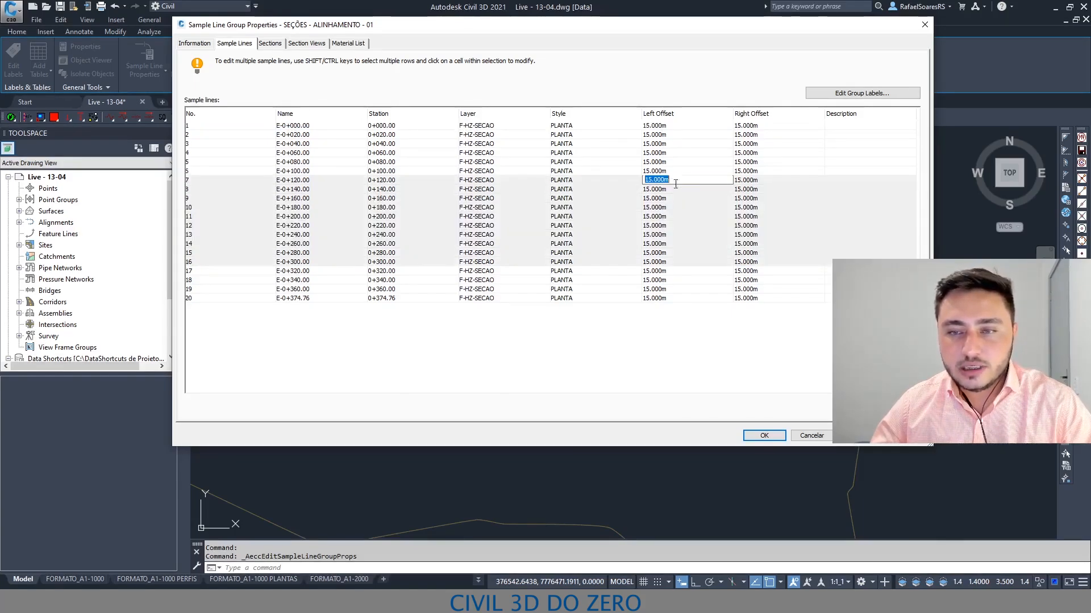
left_click(661, 190)
left_click(778, 182)
left_click(764, 197)
left_click(749, 225)
left_click(621, 261)
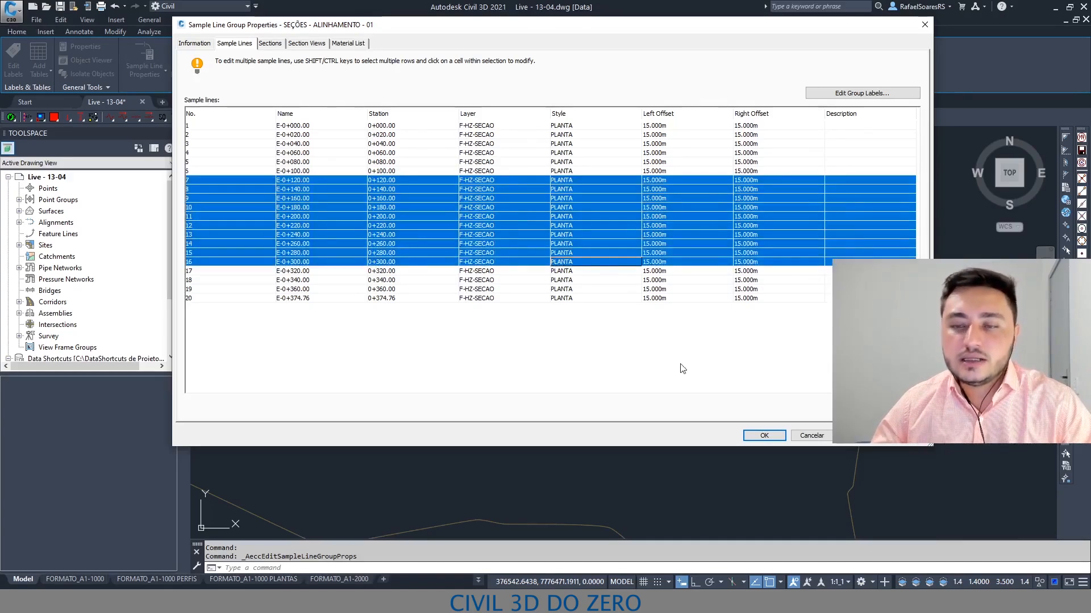
left_click(764, 435)
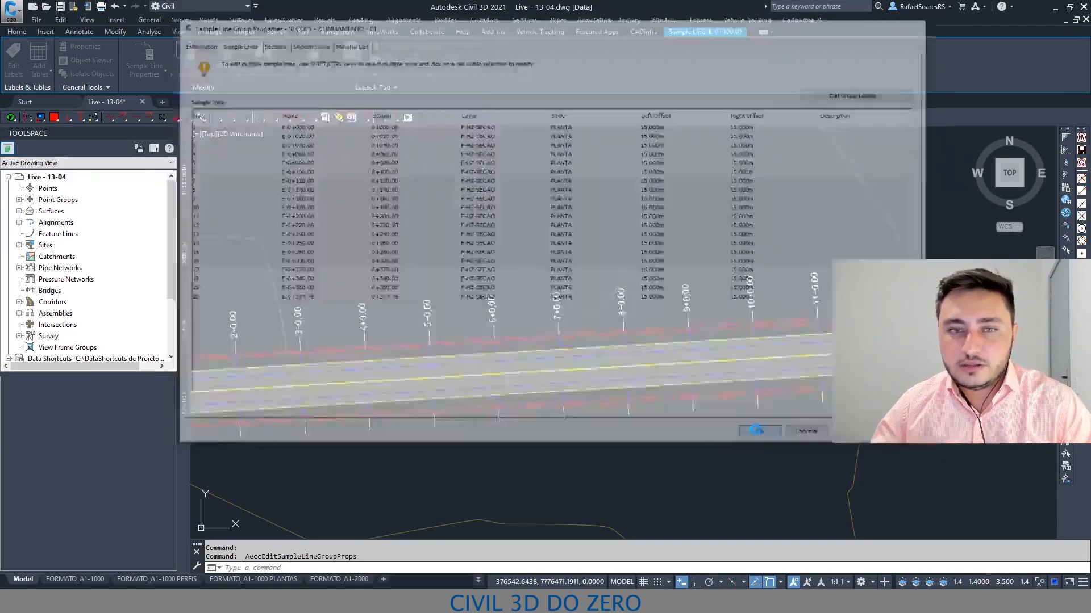
scroll(434, 307, "up", 5)
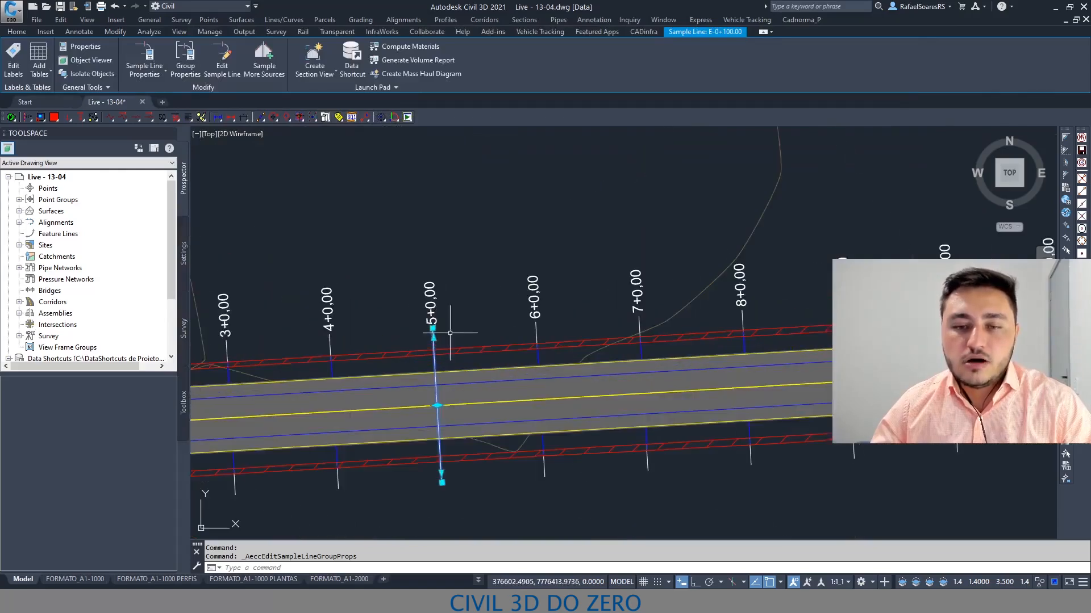
Zoom to the section view of the sample line at station 5+0,00 and frame the whole view.
key("Escape")
left_click(388, 343)
left_click(403, 334)
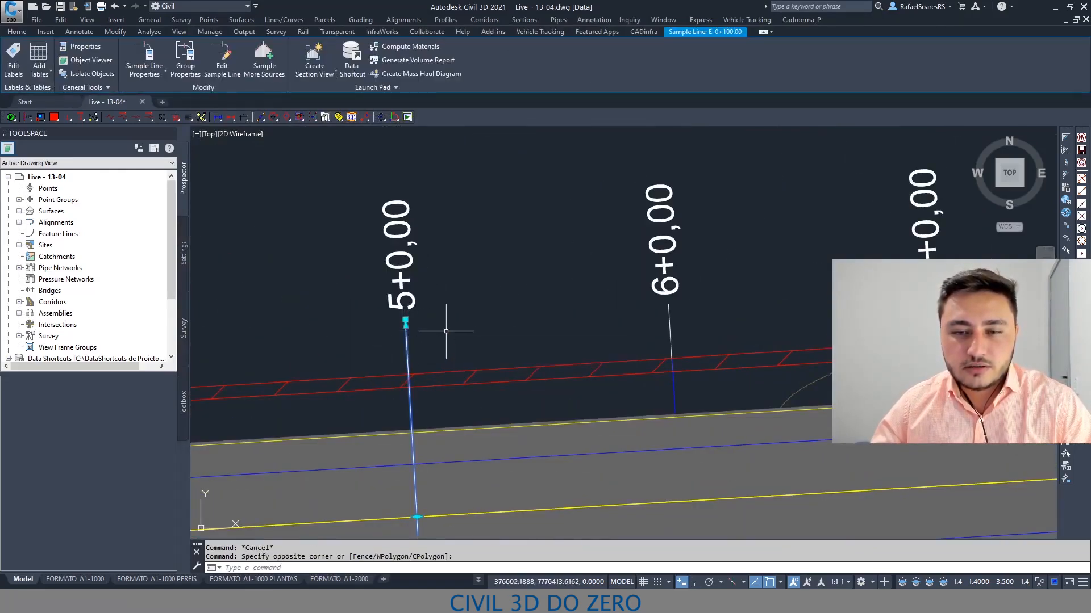
right_click(494, 284)
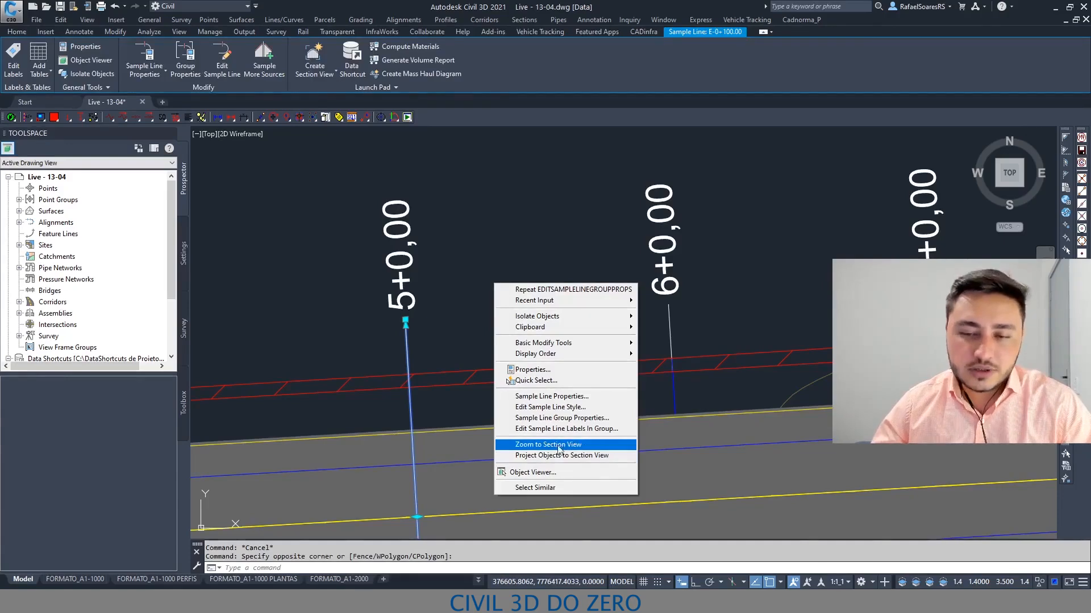
left_click(549, 446)
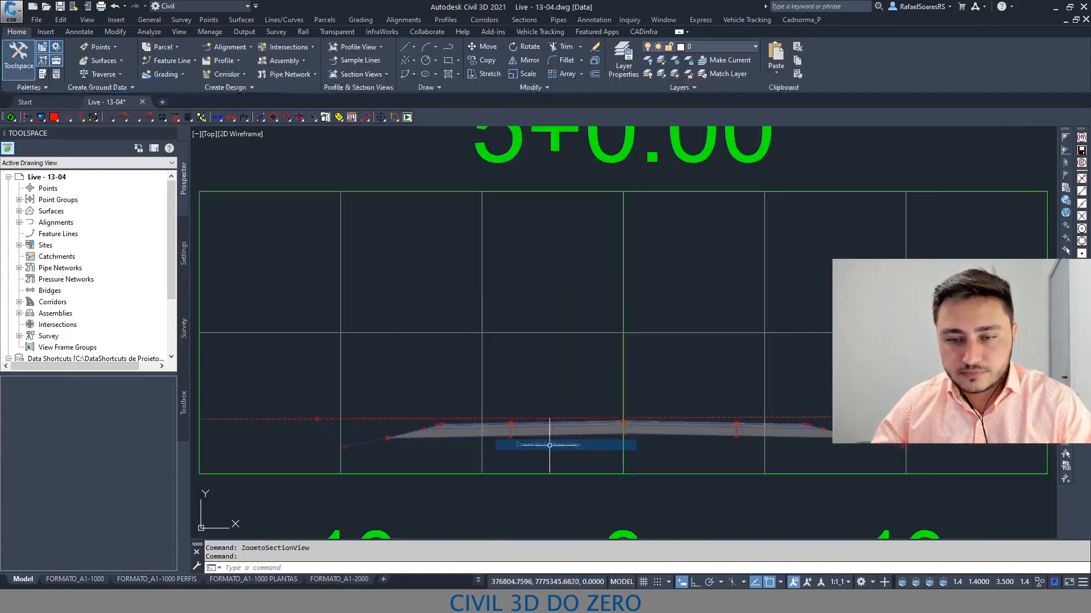
scroll(474, 390, "down", 2)
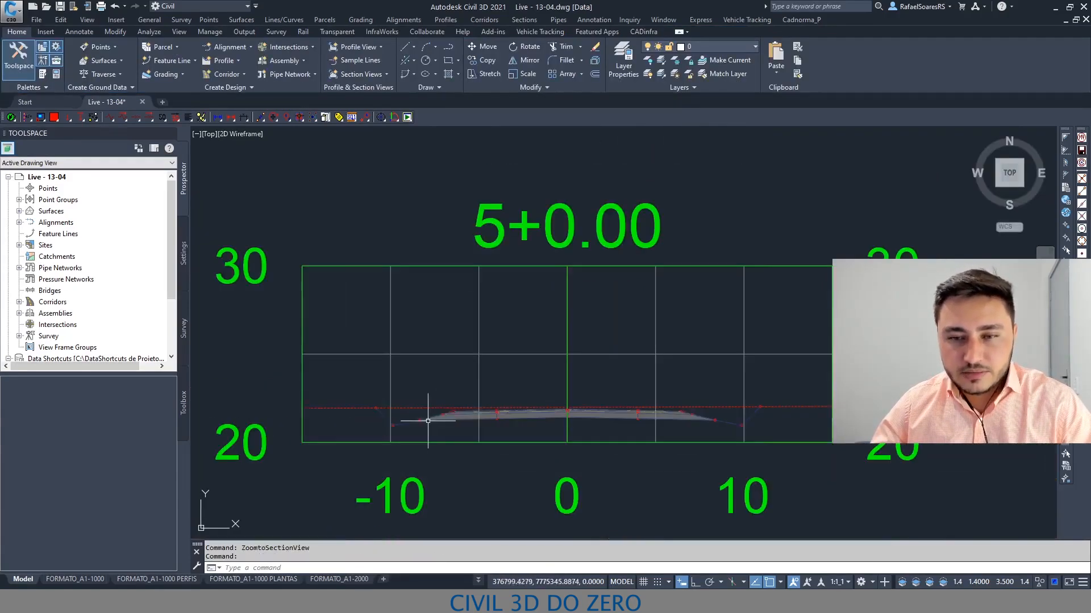
middle_click_drag(404, 214, 465, 209)
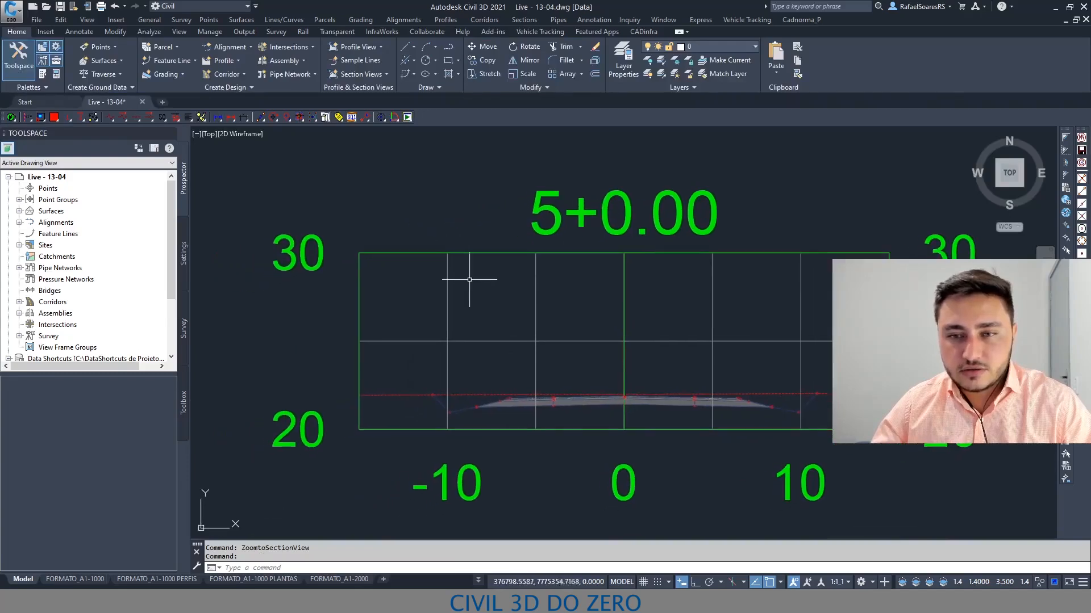
Examine the corridor section in the 5+0.00 view, checking its outer side slope against the dashed terrain line.
scroll(436, 403, "up", 2)
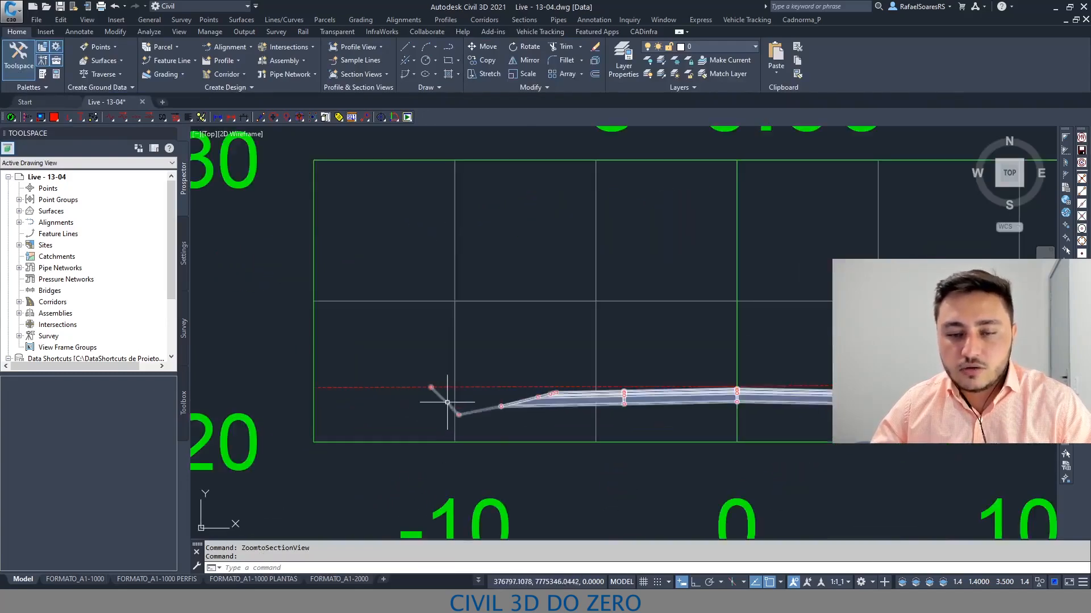
left_click(438, 393)
middle_click_drag(745, 413, 737, 338)
key("Escape")
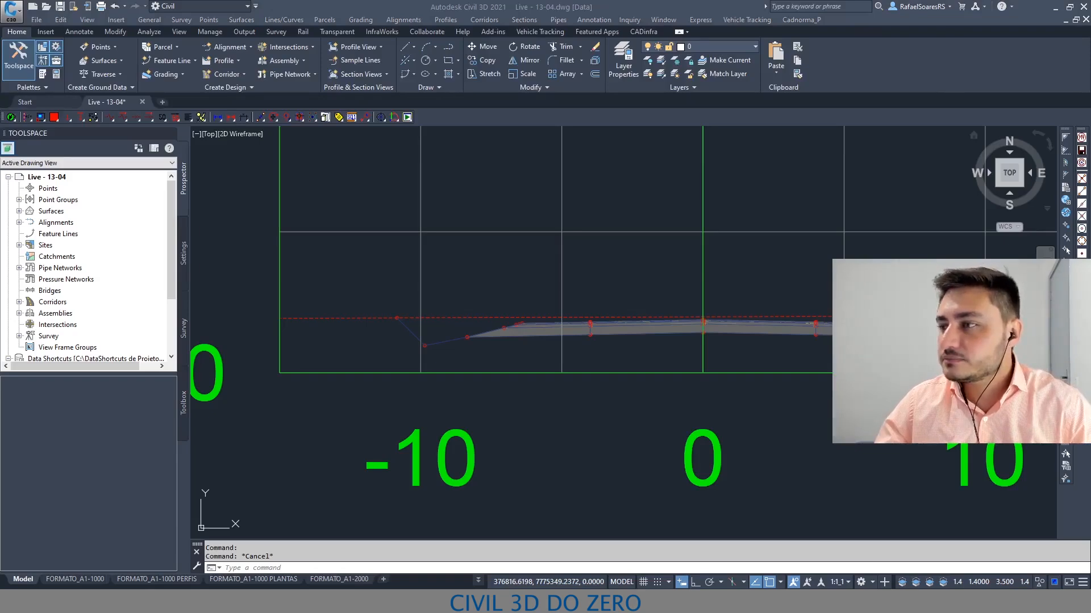
left_click(605, 469)
left_click(595, 445)
left_click(582, 425)
middle_click_drag(685, 421, 606, 413)
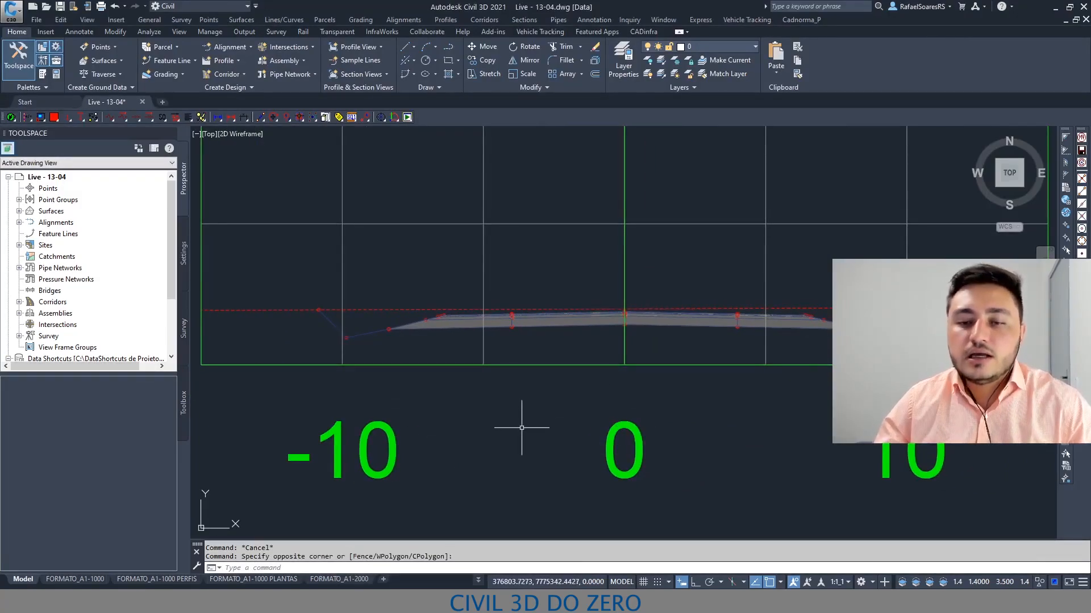
Return to the plan and zoom to the section view of the sample line at station 4+0,00.
scroll(588, 365, "down", 10)
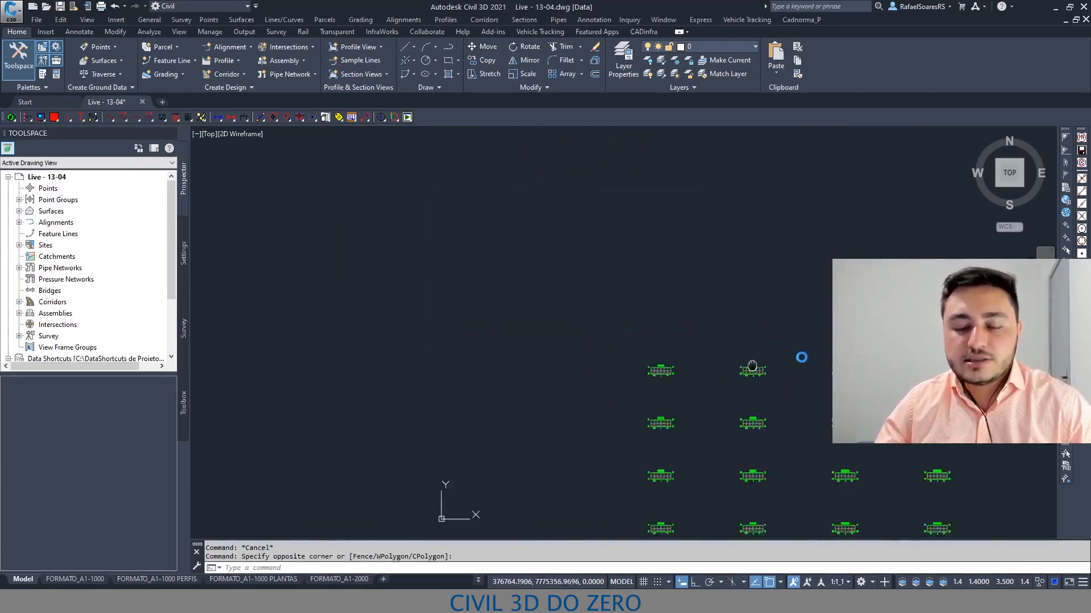
scroll(684, 222, "up", 12)
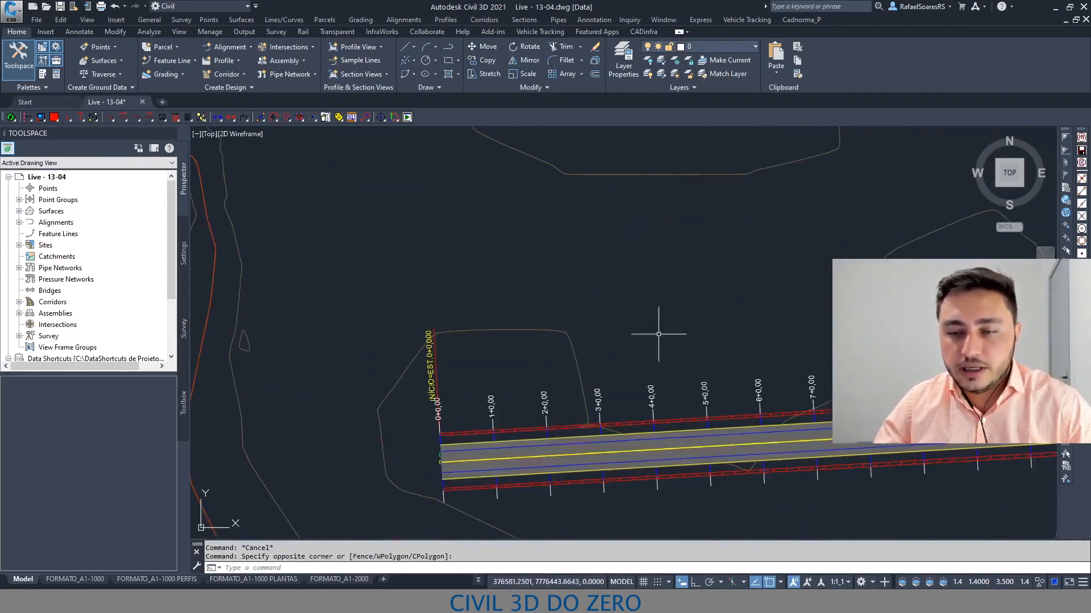
scroll(609, 329, "up", 2)
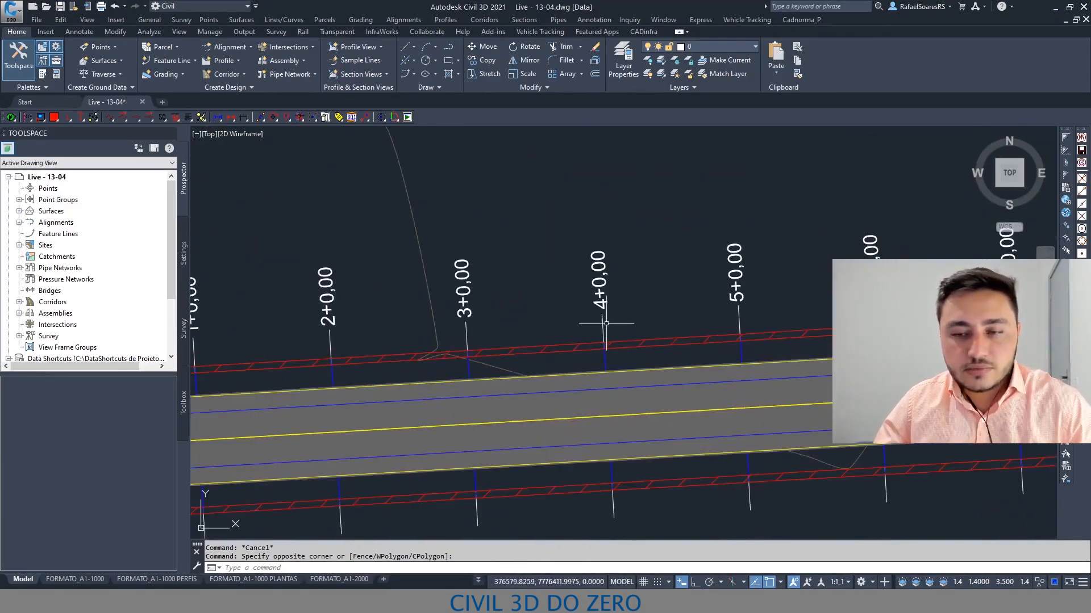
left_click(599, 318)
right_click(575, 301)
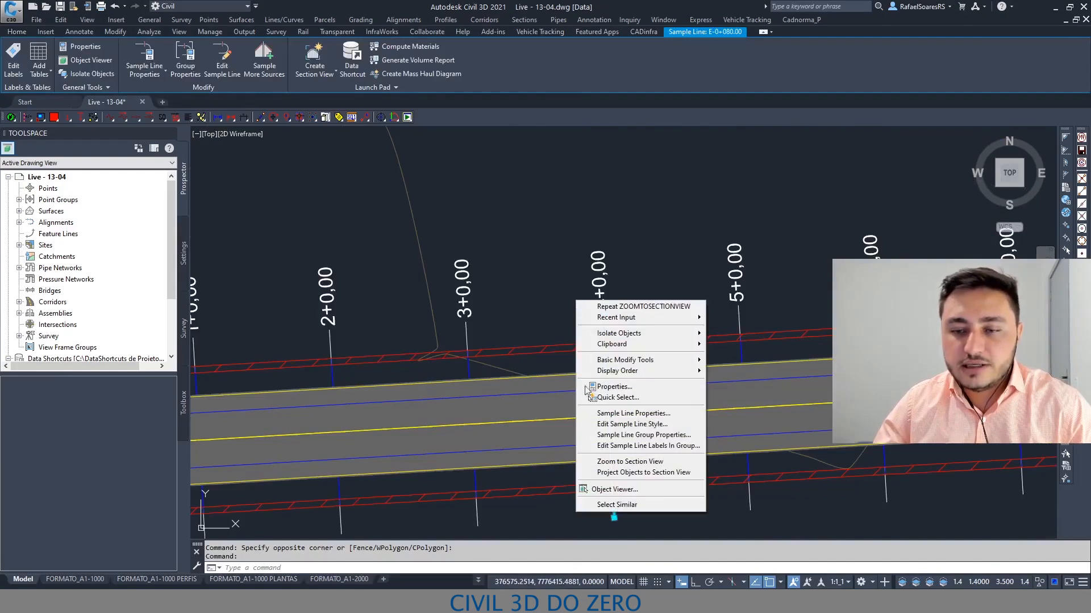
left_click(606, 462)
scroll(503, 342, "up", 3)
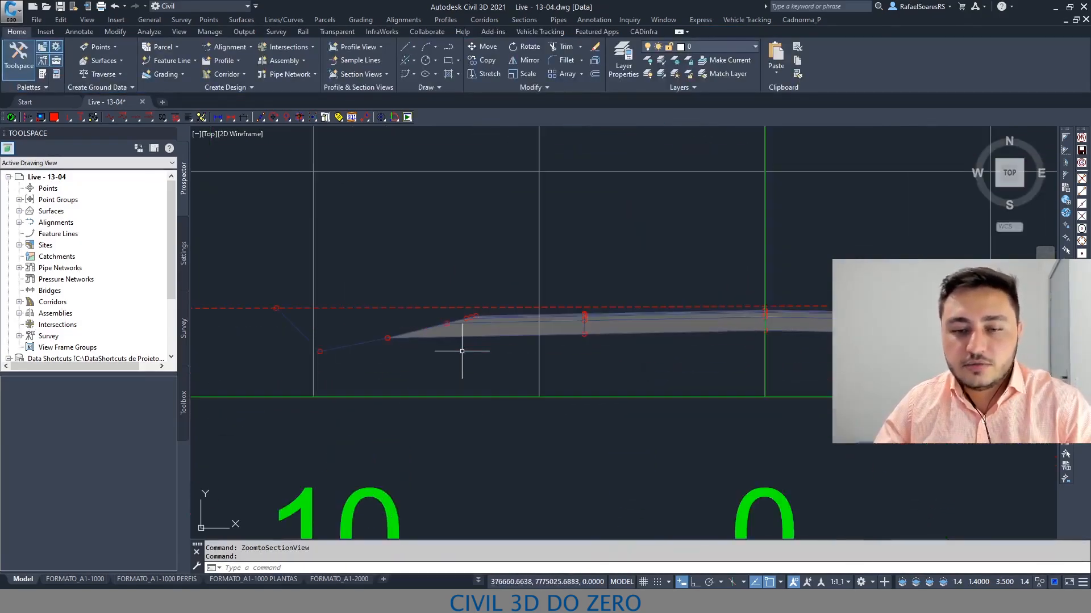
Examine the corridor section and its side slopes in the 4+0.00 view, and return to the sample lines in plan.
scroll(461, 351, "down", 2)
scroll(476, 326, "down", 6)
scroll(563, 448, "up", 6)
scroll(638, 271, "up", 2)
middle_click_drag(580, 345, 687, 270)
scroll(638, 271, "down", 2)
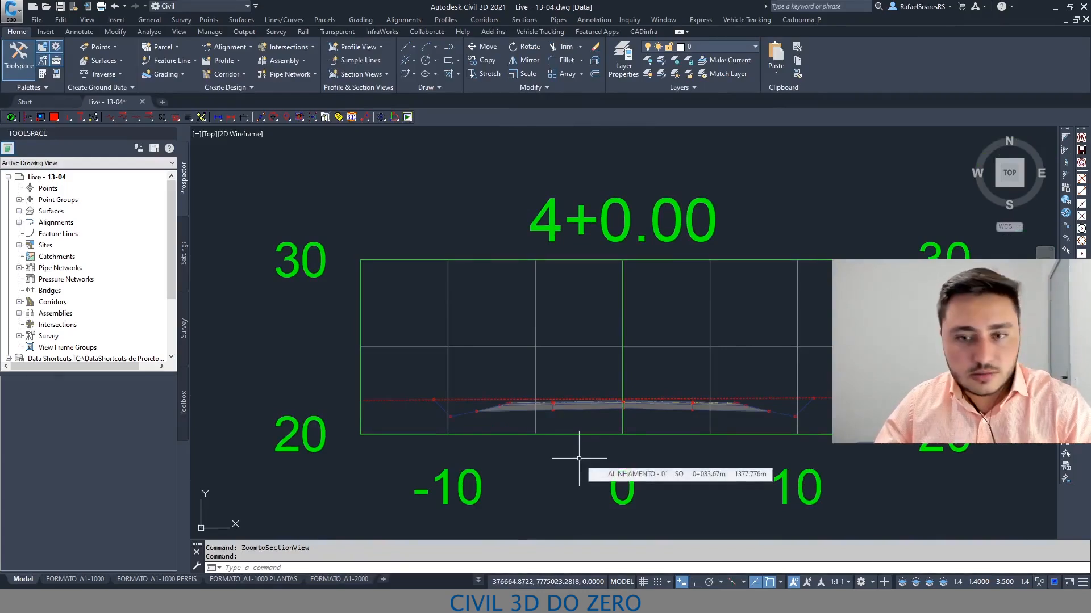
middle_click_drag(585, 423, 601, 365)
scroll(553, 364, "down", 10)
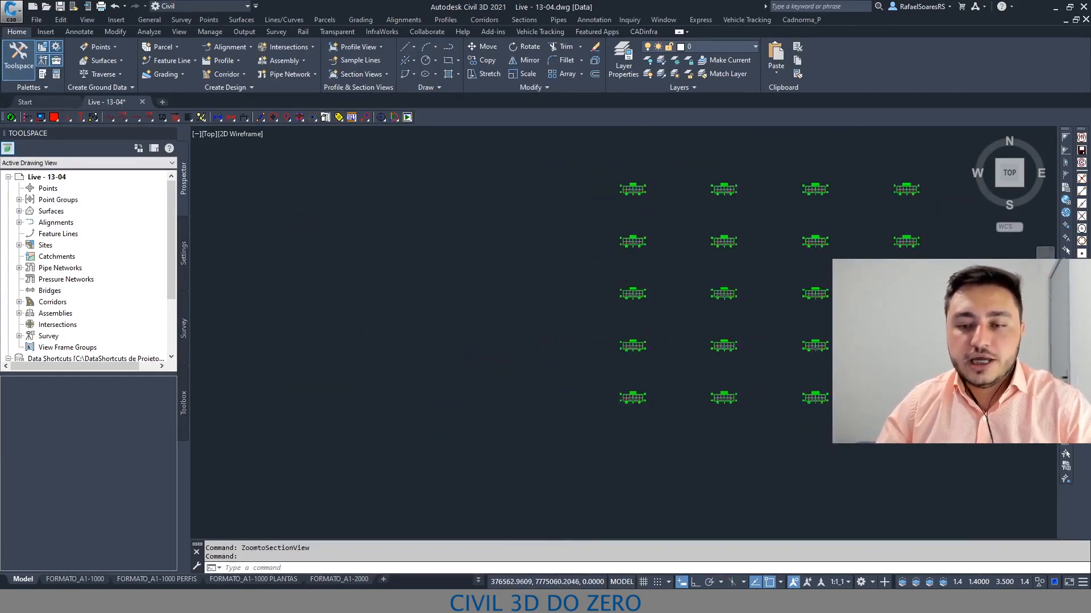
scroll(574, 402, "up", 12)
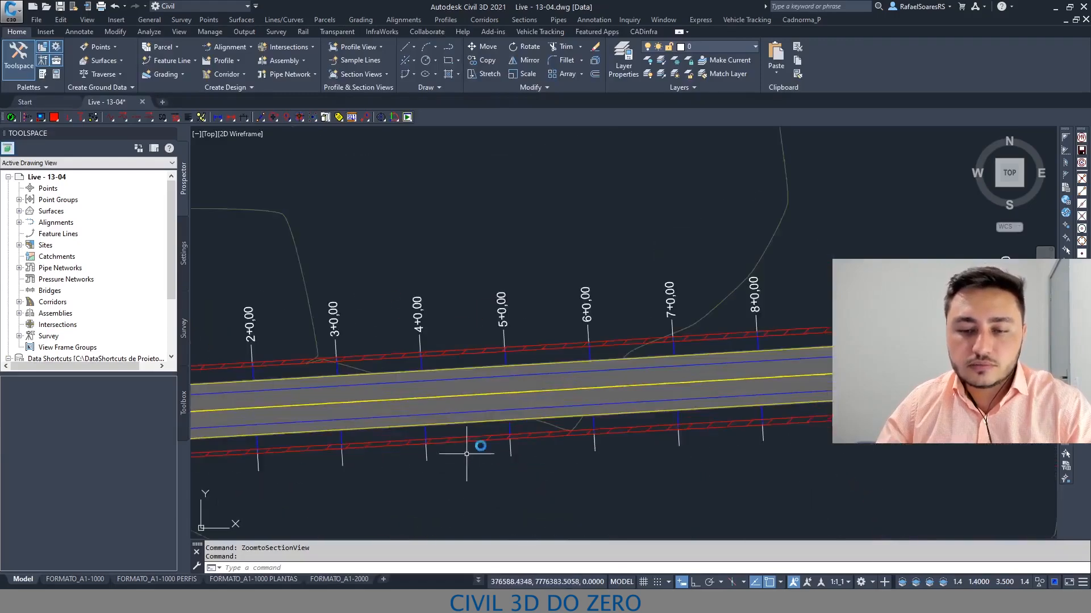
Create a new surface in the corridor surfaces of ALINHAMENTO - 01.
scroll(554, 449, "down", 3)
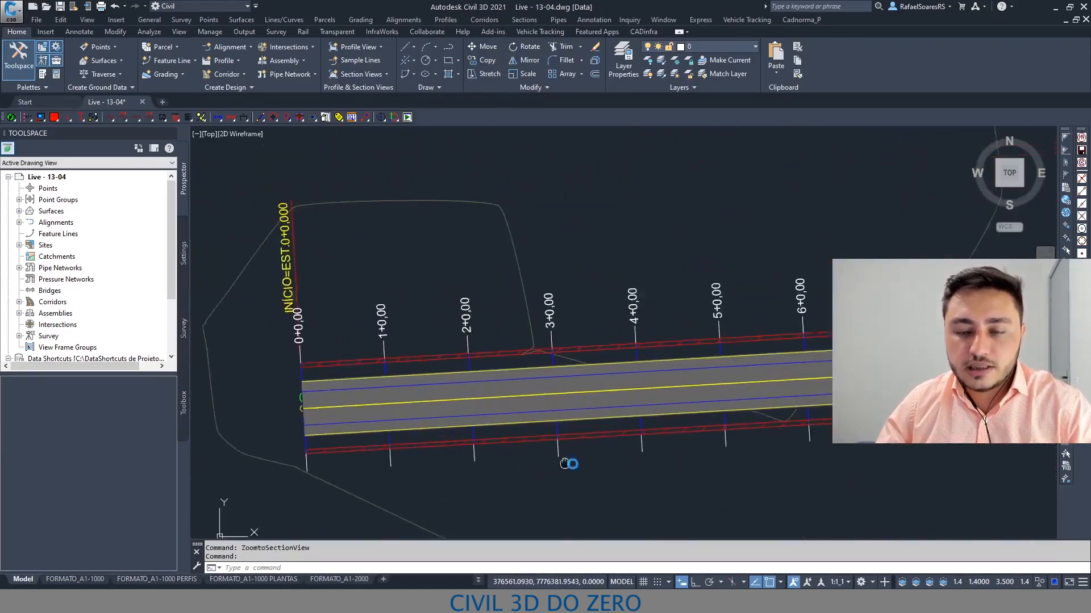
scroll(596, 446, "up", 2)
left_click(589, 431)
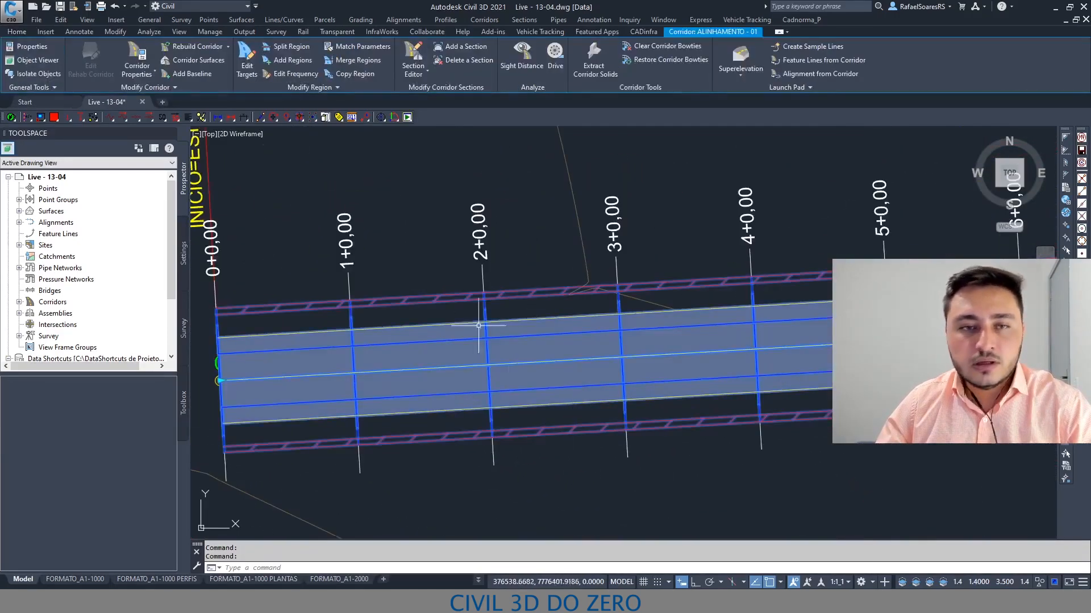
left_click(185, 61)
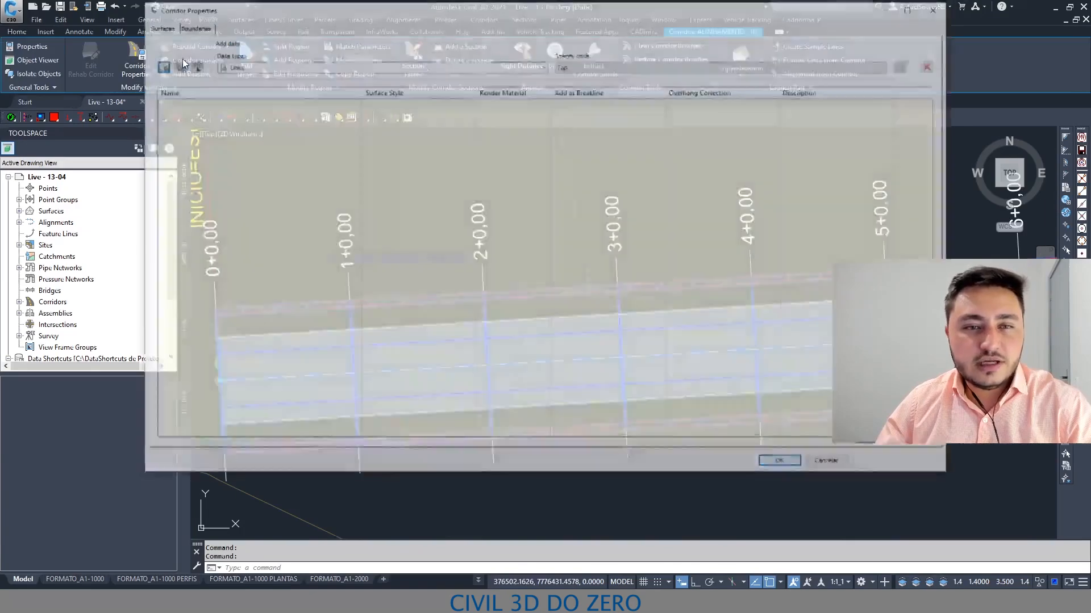
left_click(161, 66)
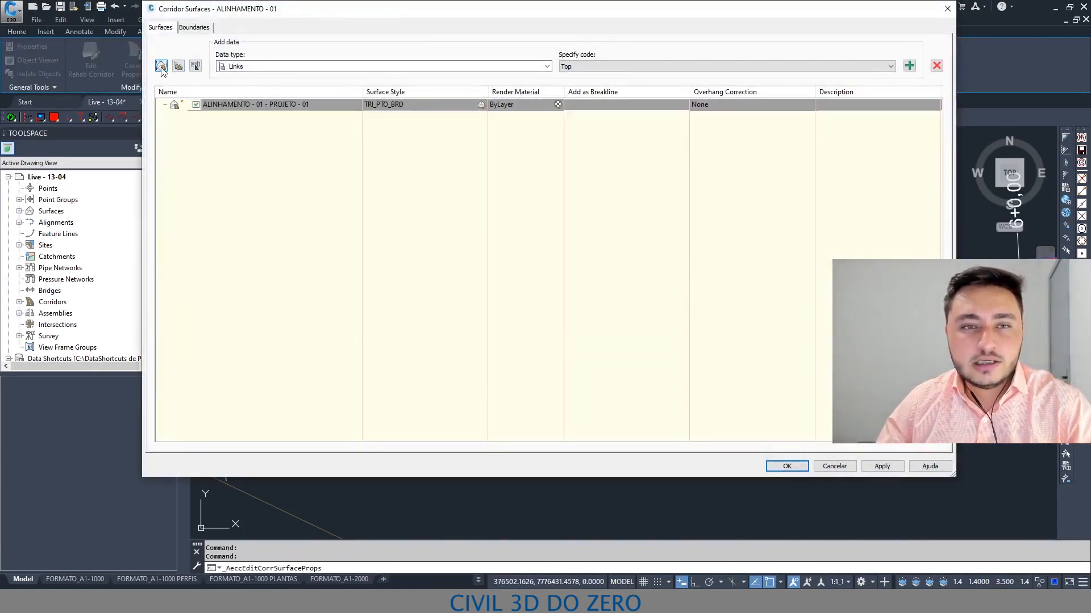
Rename the new corridor surface to Datum.
left_click(295, 104)
key("Caps_Lock")
type("d")
key("Caps_Lock")
type("AT")
type("D")
key("Caps_Lock")
type("atum")
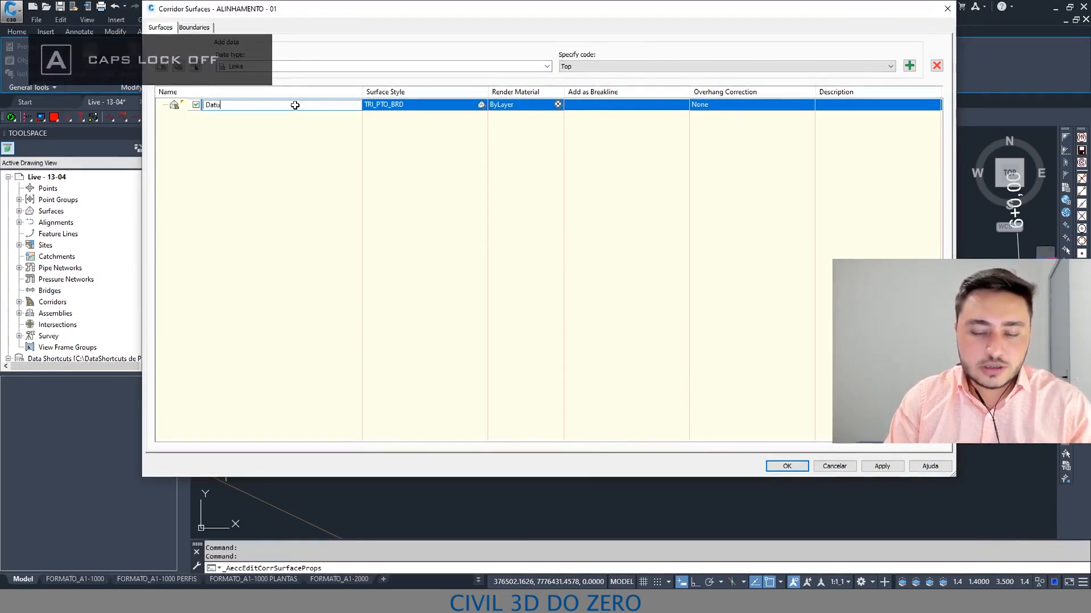
key("Return")
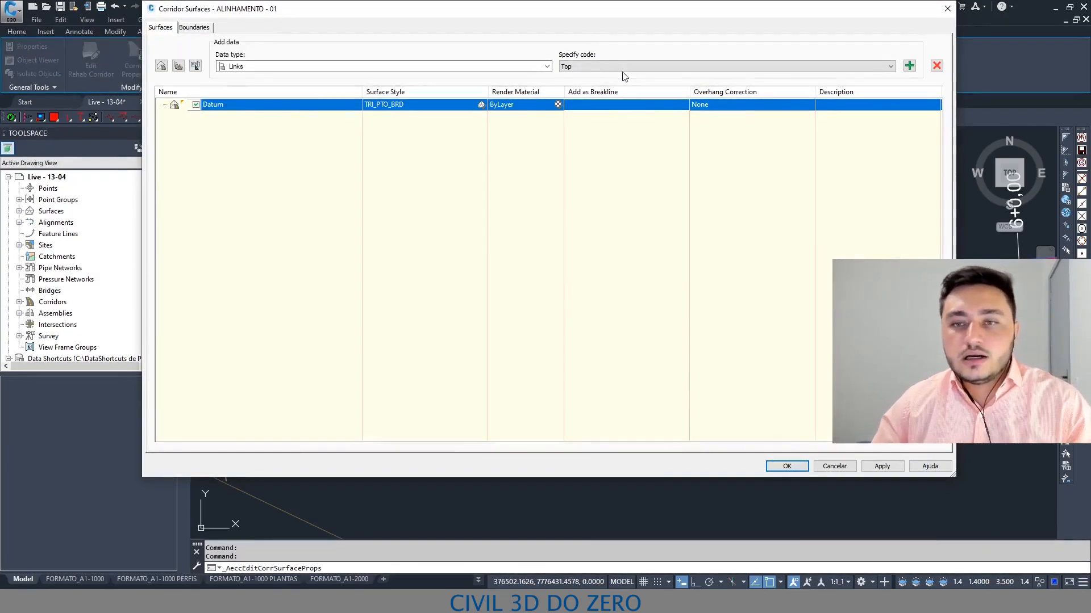
Add the link codes Datum and Drenagem to the Datum corridor surface.
left_click(621, 69)
left_click(604, 121)
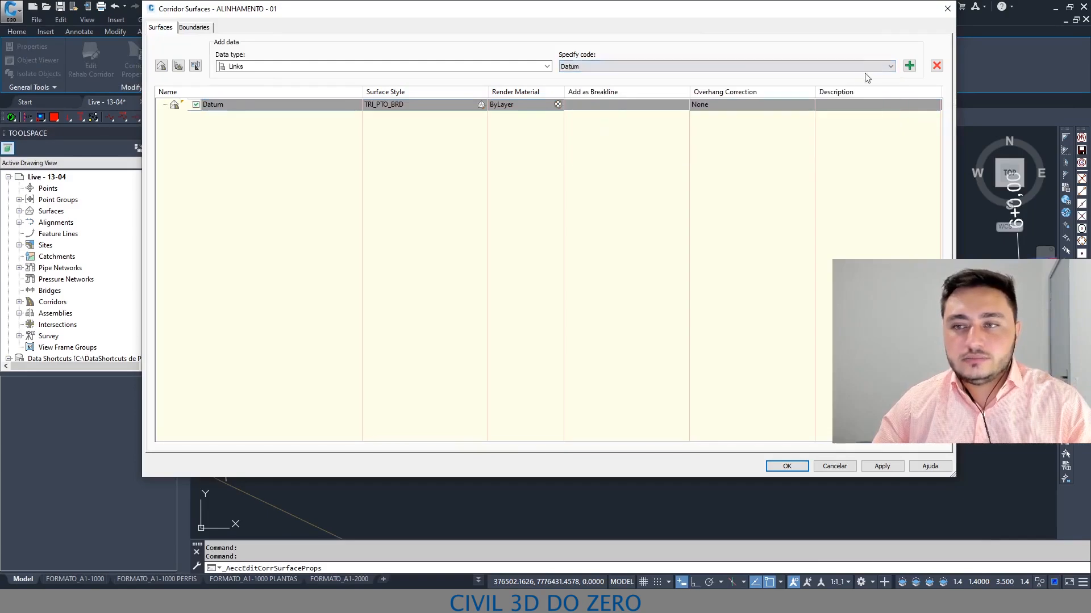
left_click(908, 66)
left_click(861, 66)
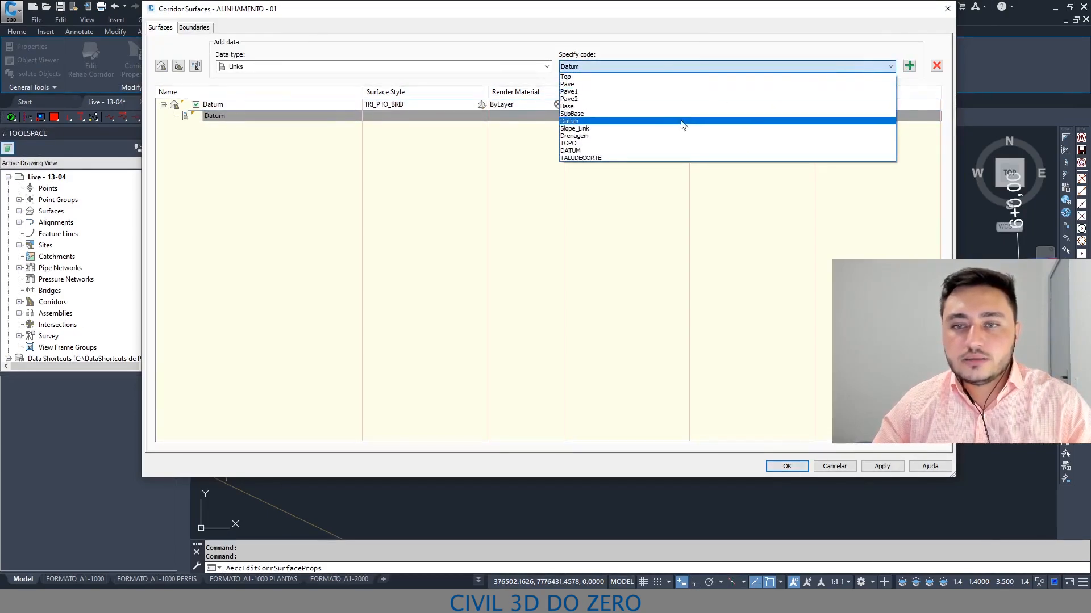
left_click(601, 137)
left_click(909, 66)
Add the link codes DATUM (upper case) and TALUDECORTE to the Datum corridor surface.
left_click(796, 66)
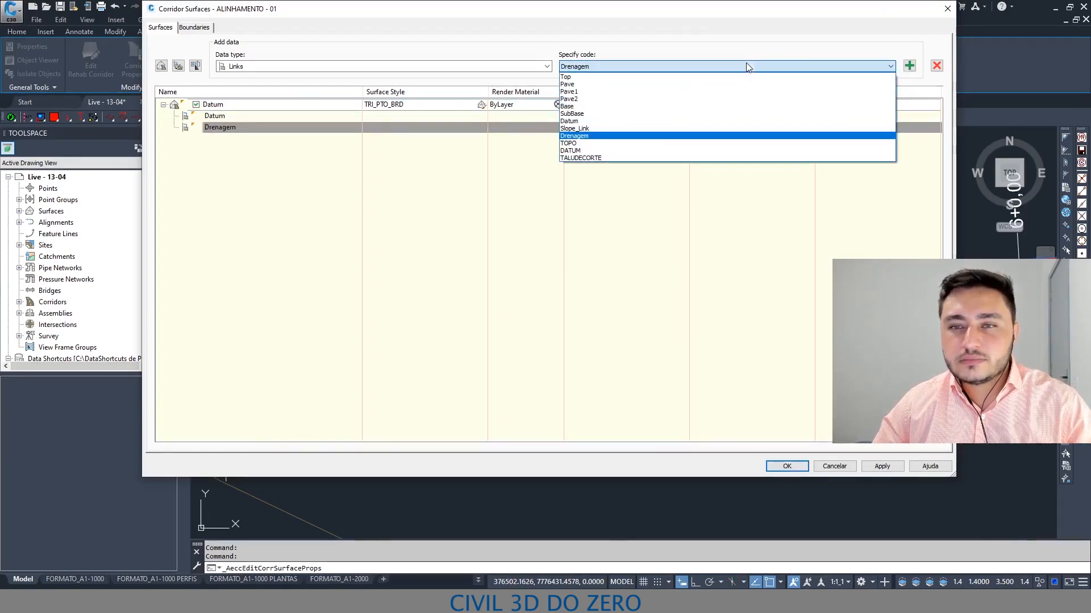
left_click(568, 151)
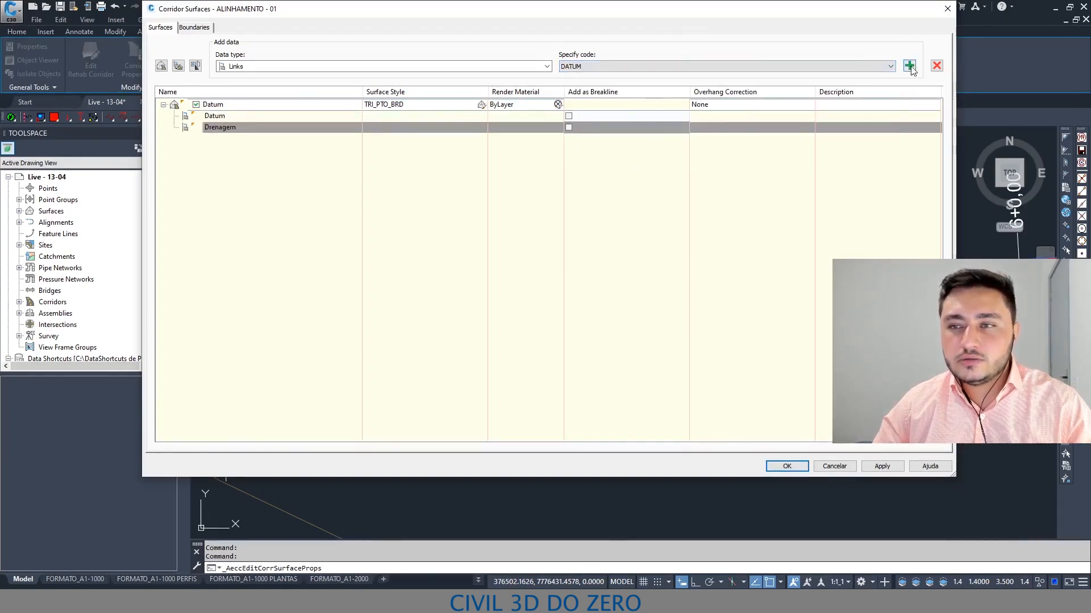
left_click(909, 66)
left_click(864, 66)
left_click(596, 159)
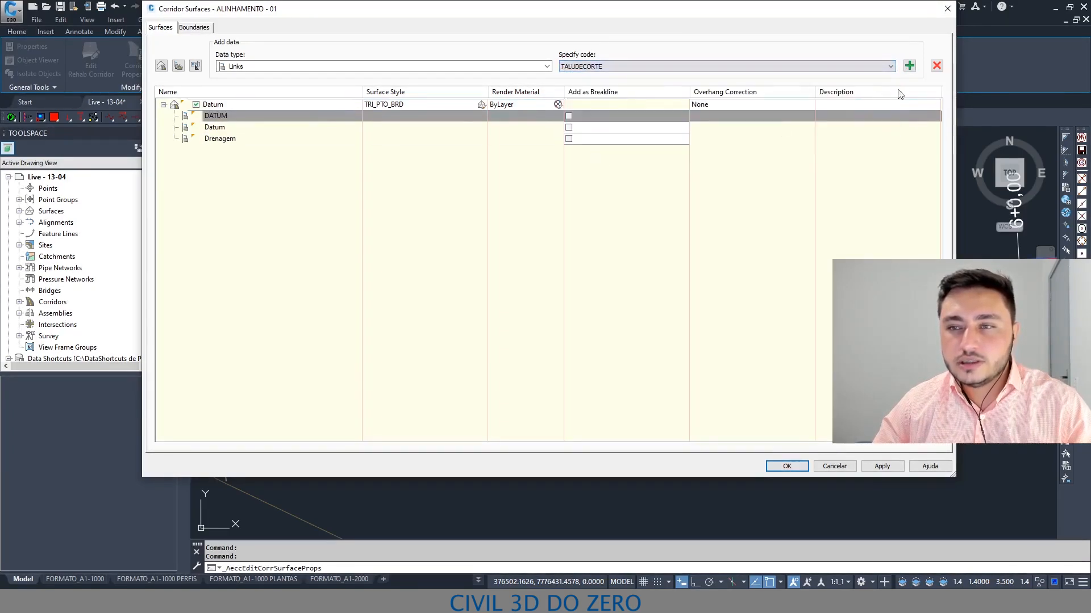
left_click(909, 66)
left_click(843, 66)
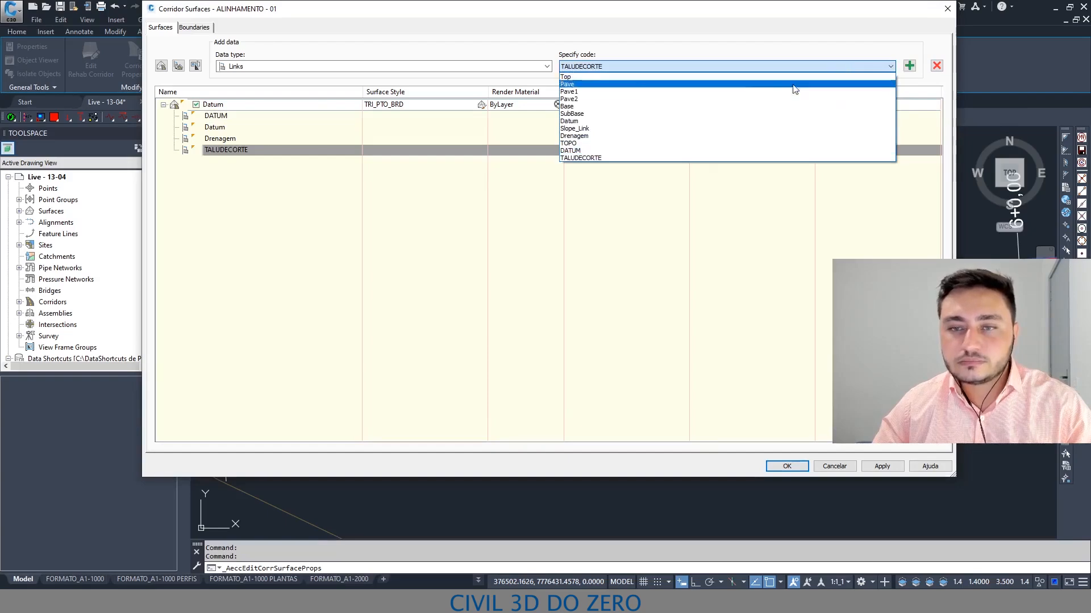
left_click(640, 129)
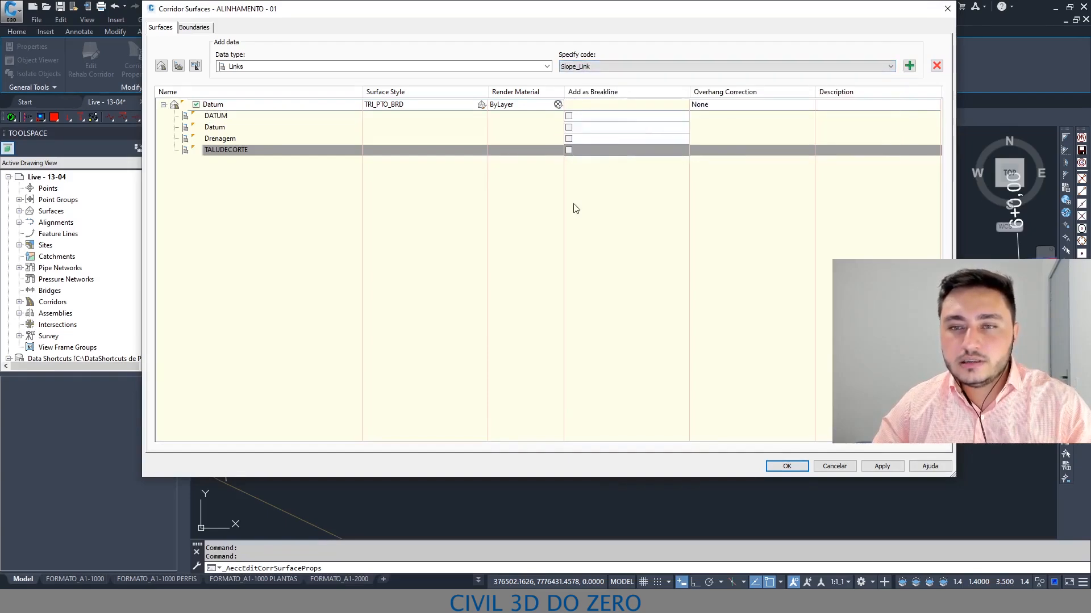
Add all four link codes of the Datum surface as breaklines and set its overhang correction to Bottom Links.
left_click(568, 116)
left_click(568, 127)
left_click(568, 139)
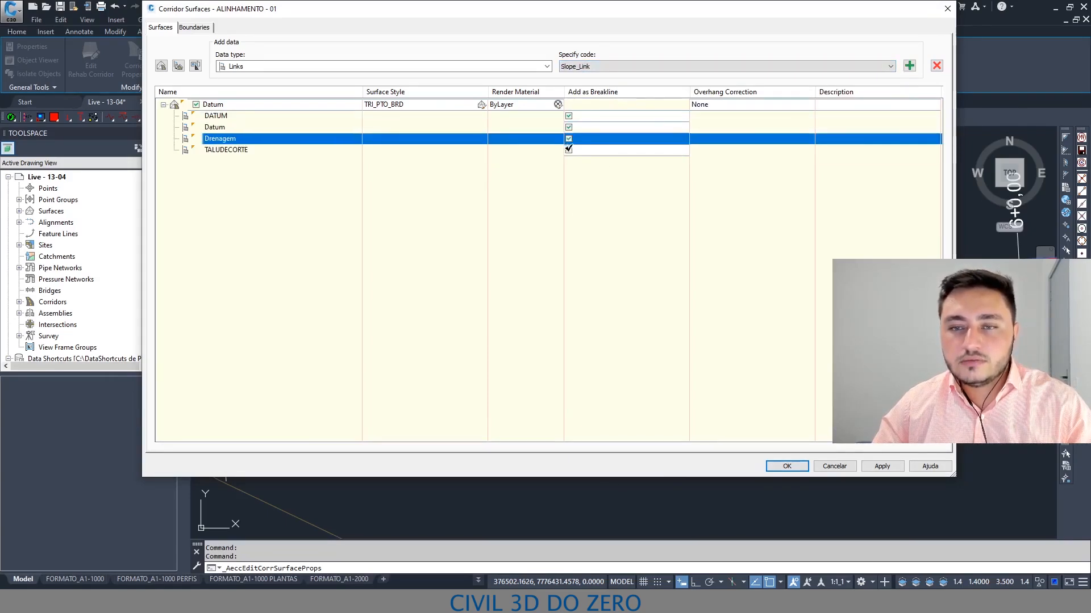
left_click(569, 150)
left_click(724, 104)
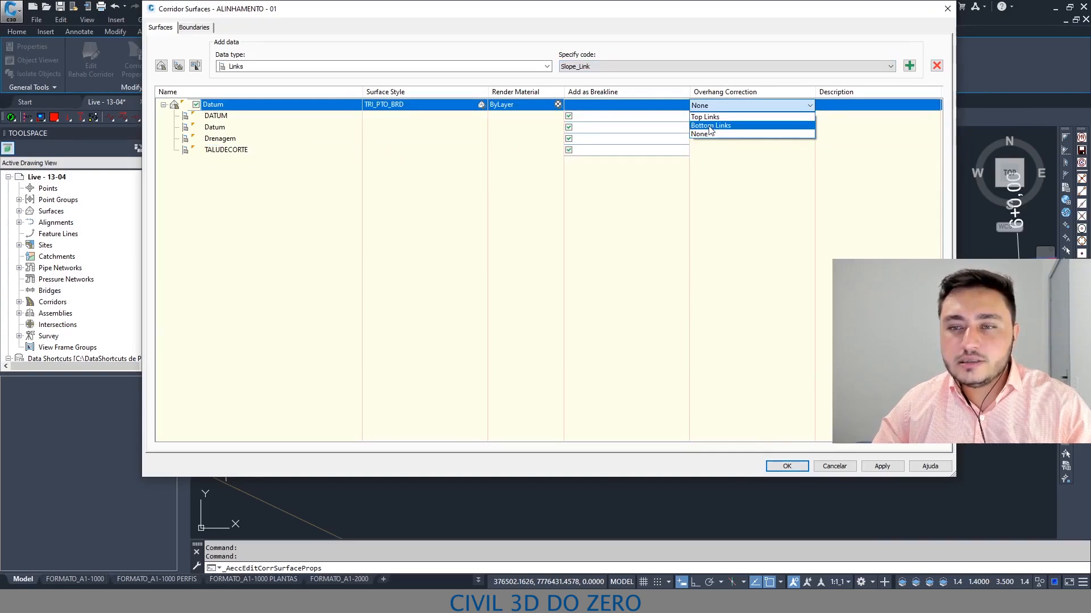
left_click(711, 135)
Use the corridor extents as the outer boundary of the Datum surface and rebuild the corridor.
left_click(199, 28)
left_click(211, 63)
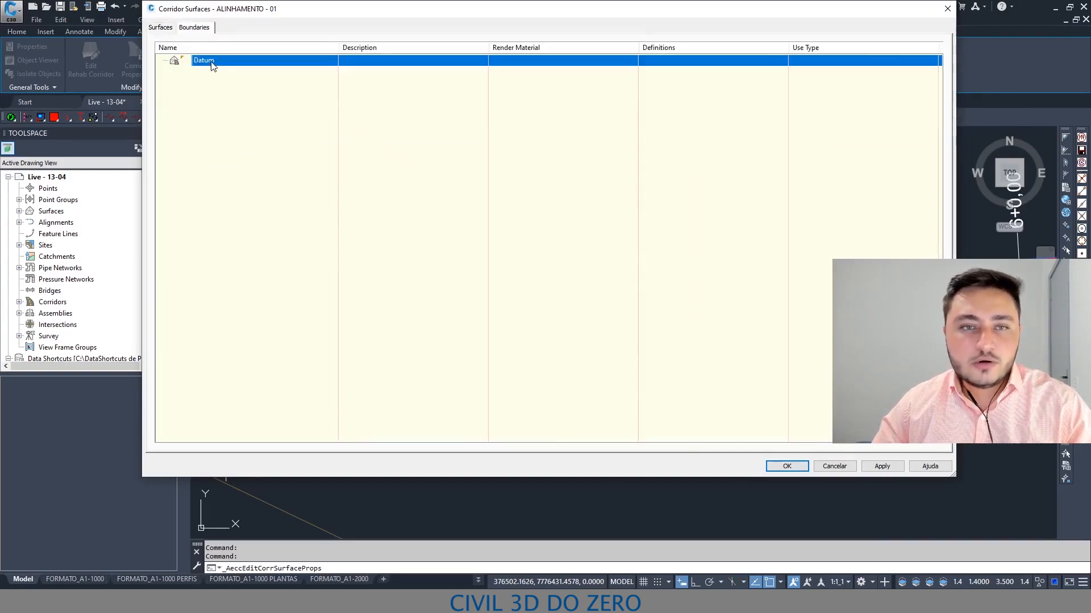
right_click(212, 66)
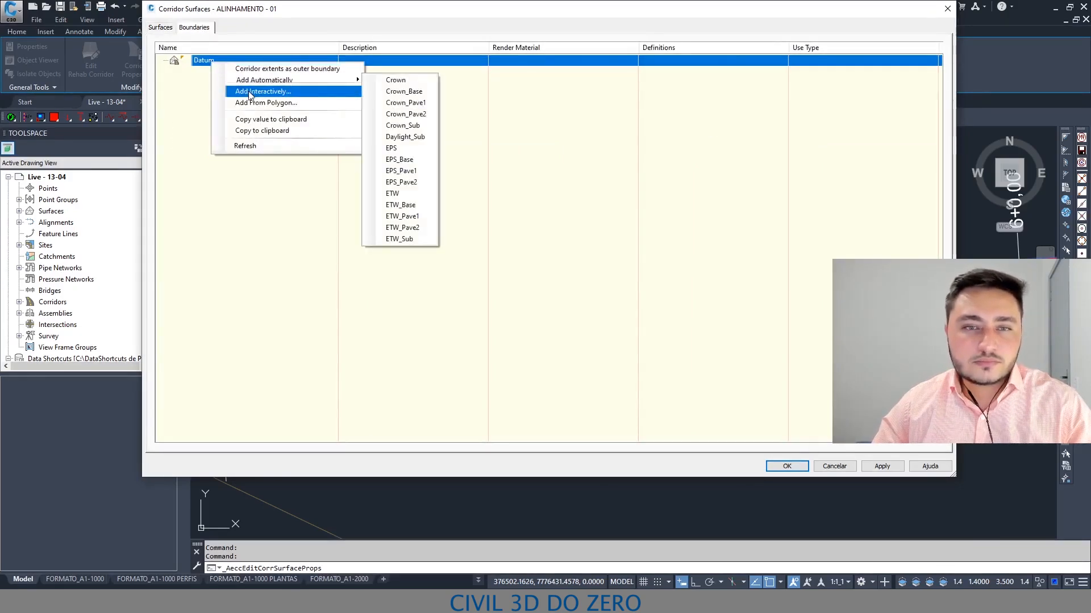
left_click(262, 71)
left_click(785, 465)
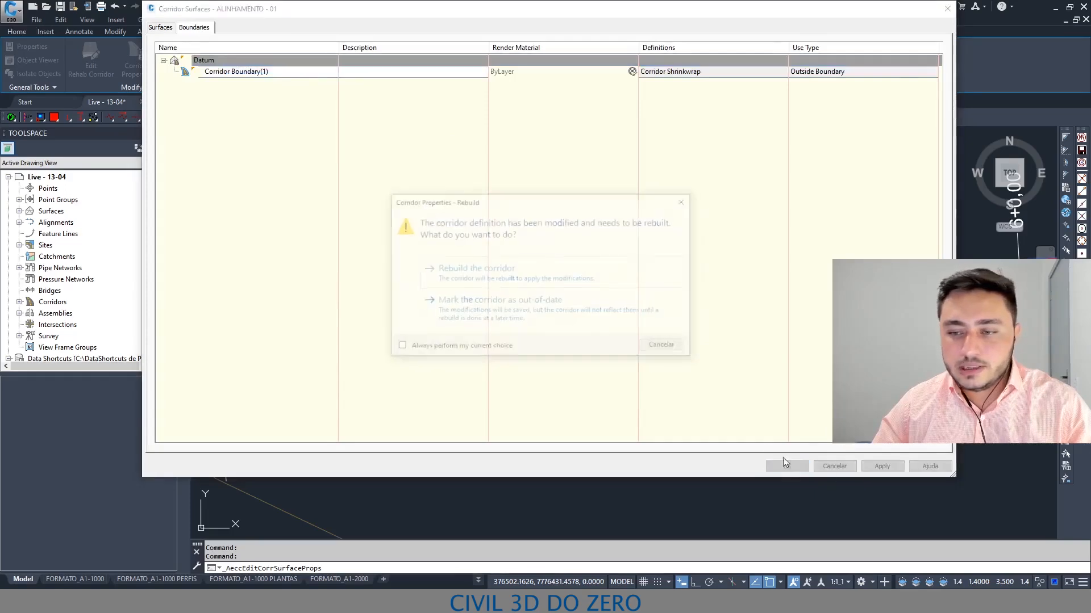
left_click(475, 271)
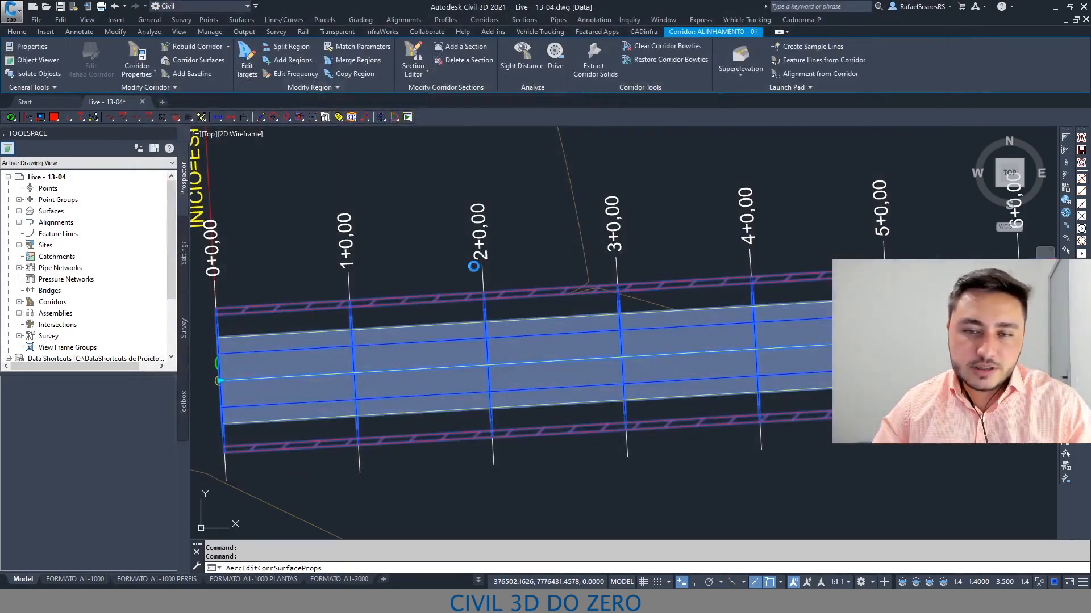
key("Escape")
left_click(483, 276)
right_click(450, 273)
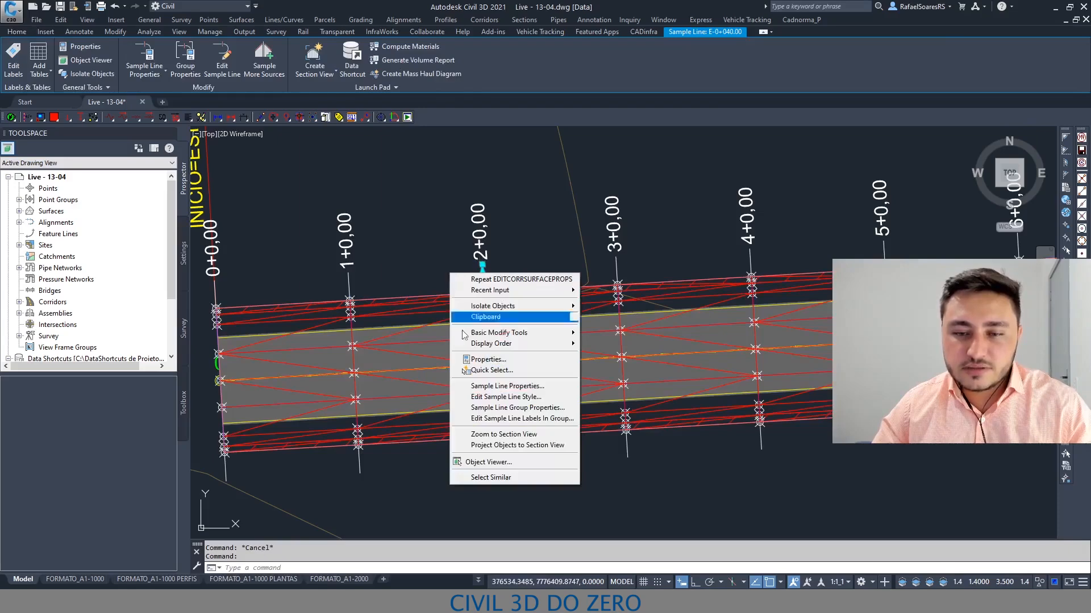
left_click(500, 446)
key("Escape")
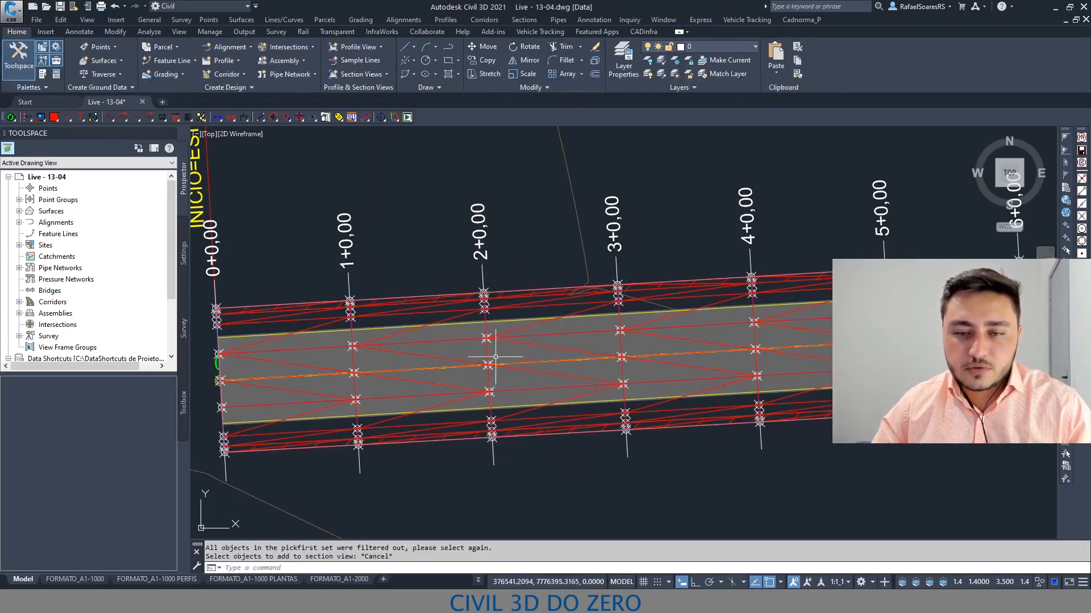
Zoom to the section view of the sample line at 2+0,00 and examine the corridor section.
left_click(483, 281)
right_click(462, 275)
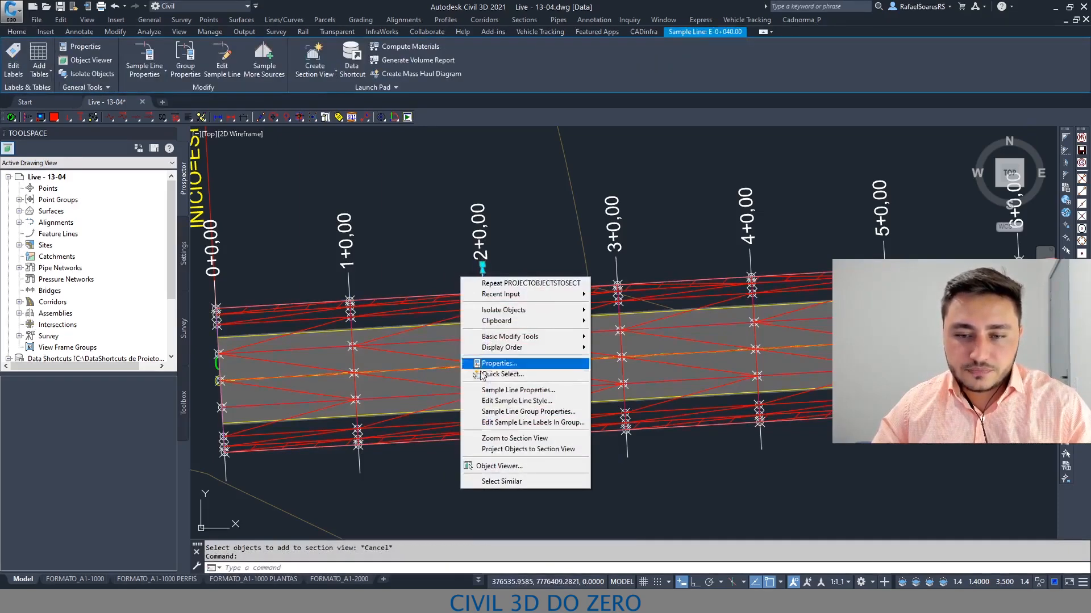
left_click(492, 439)
scroll(424, 440, "up", 2)
middle_click_drag(466, 412, 527, 313)
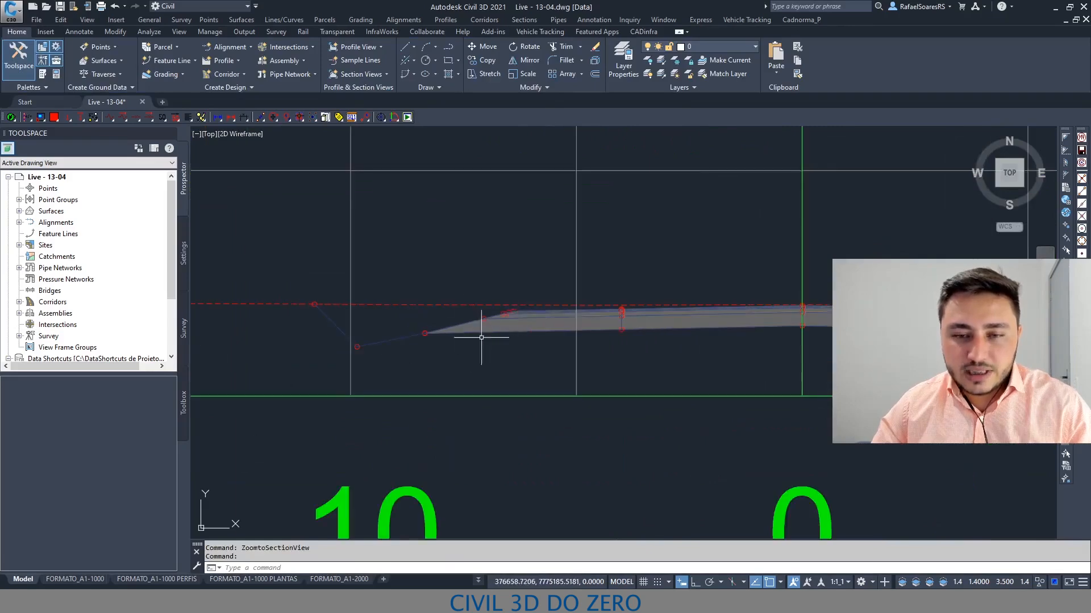
scroll(387, 316, "down", 4)
scroll(494, 363, "down", 8)
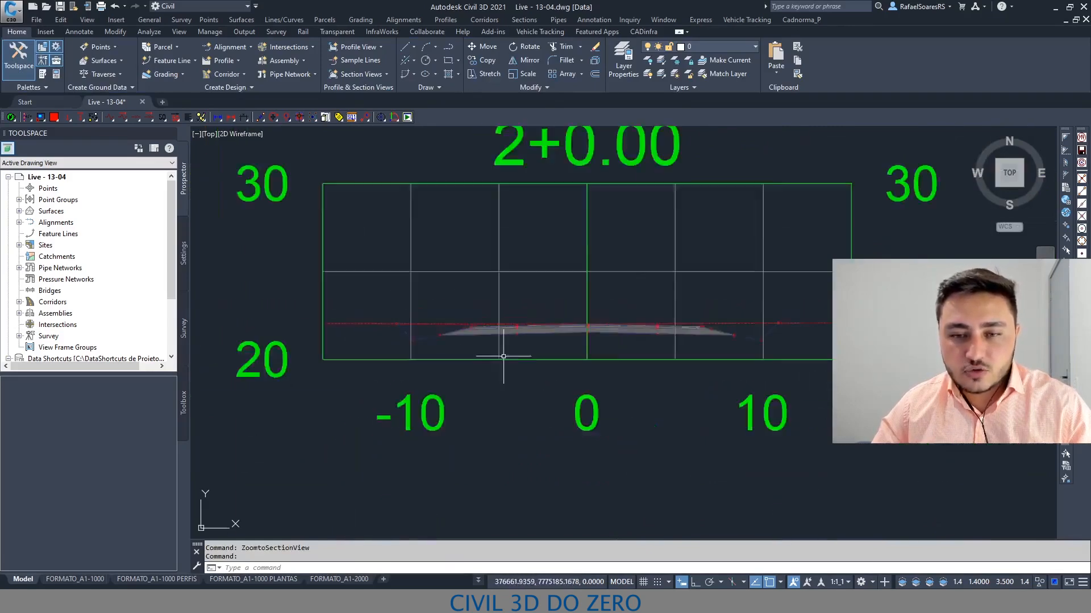
scroll(539, 417, "up", 10)
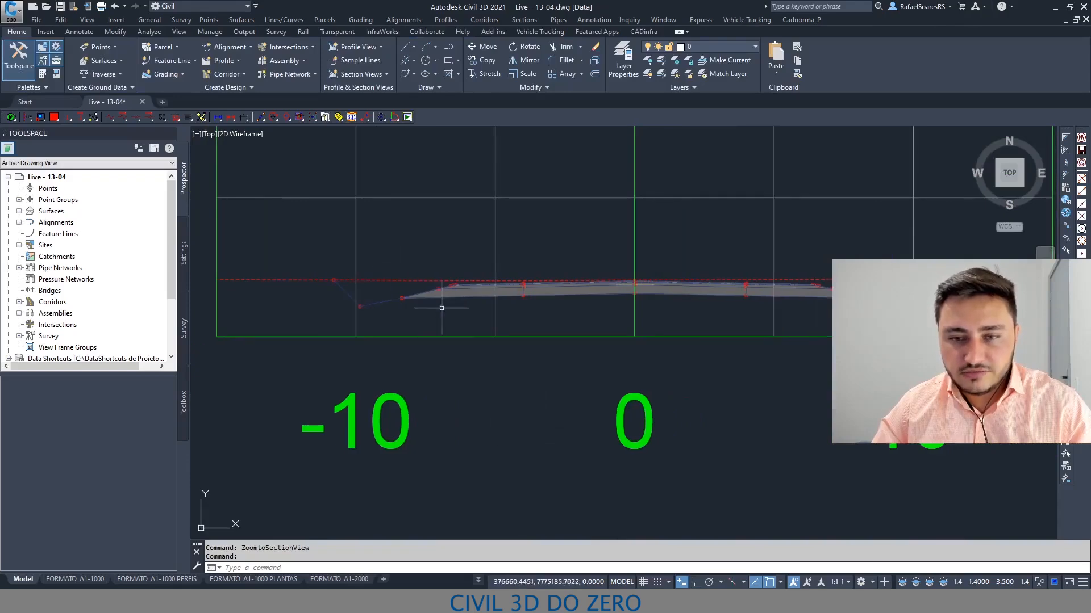
Check the section's edge near the -10 offset for the datum surface and return to the corridor plan.
left_click(411, 295)
key("Escape")
left_click(408, 285)
left_click(400, 270)
key("Escape")
scroll(427, 270, "down", 12)
middle_click_drag(478, 277, 431, 390)
scroll(458, 307, "up", 5)
scroll(537, 305, "up", 8)
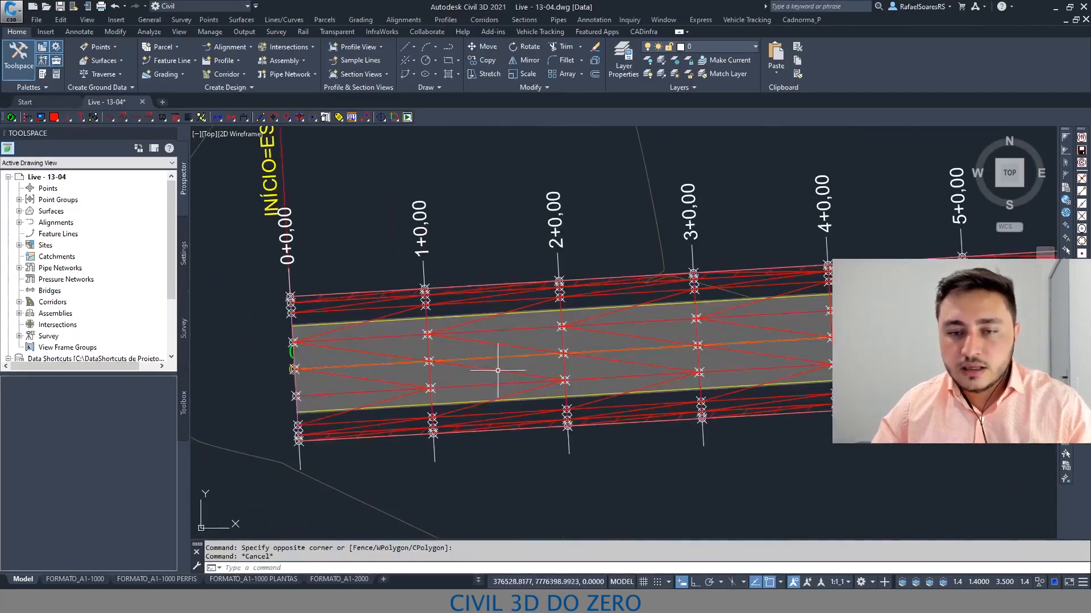
left_click(418, 366)
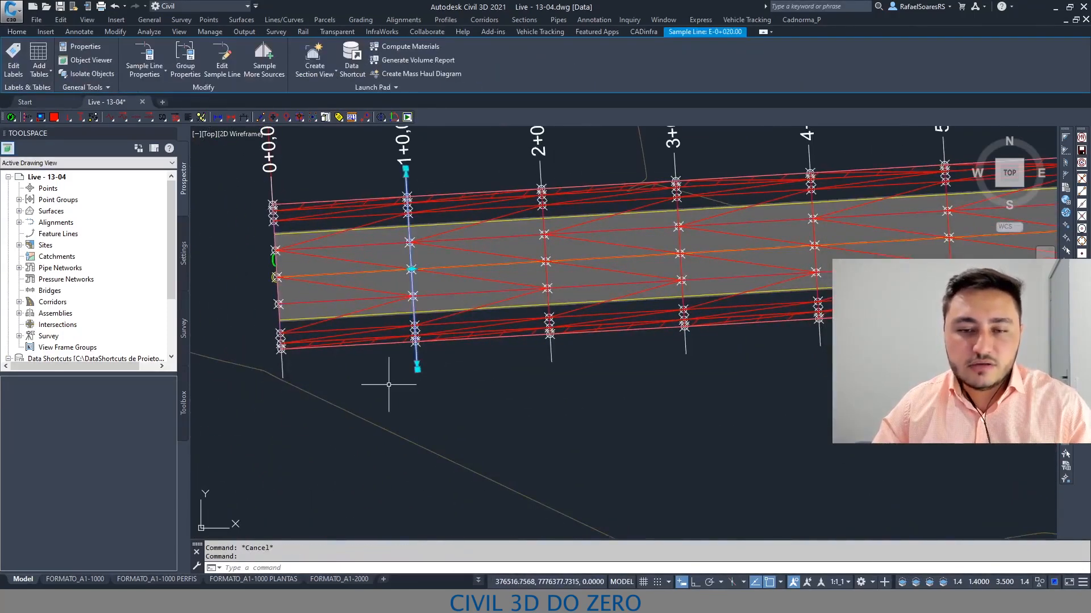
key("Escape")
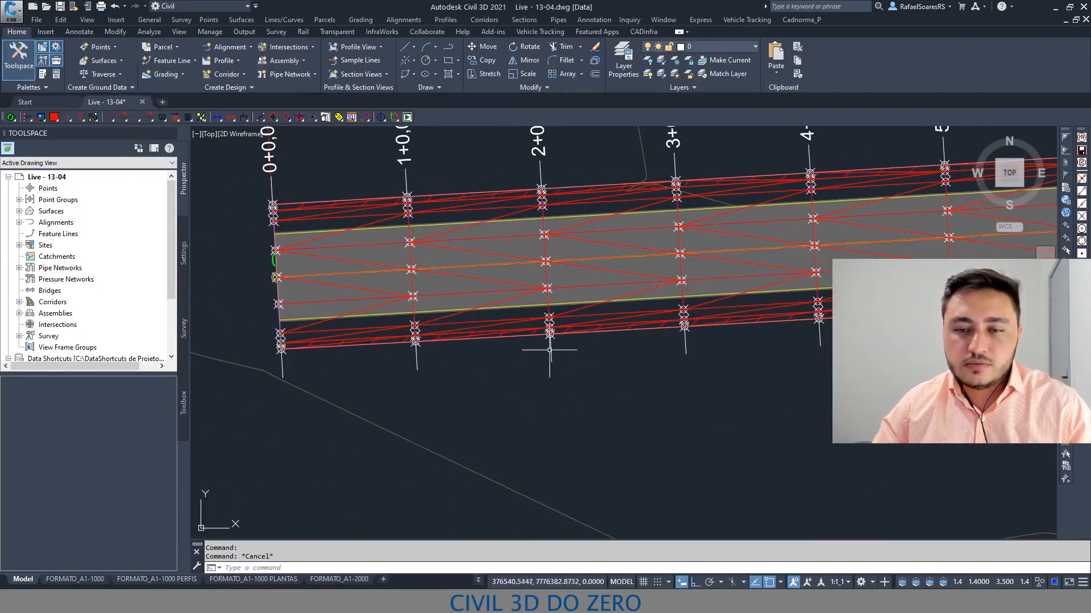
left_click(550, 350)
middle_click_drag(549, 350, 490, 405)
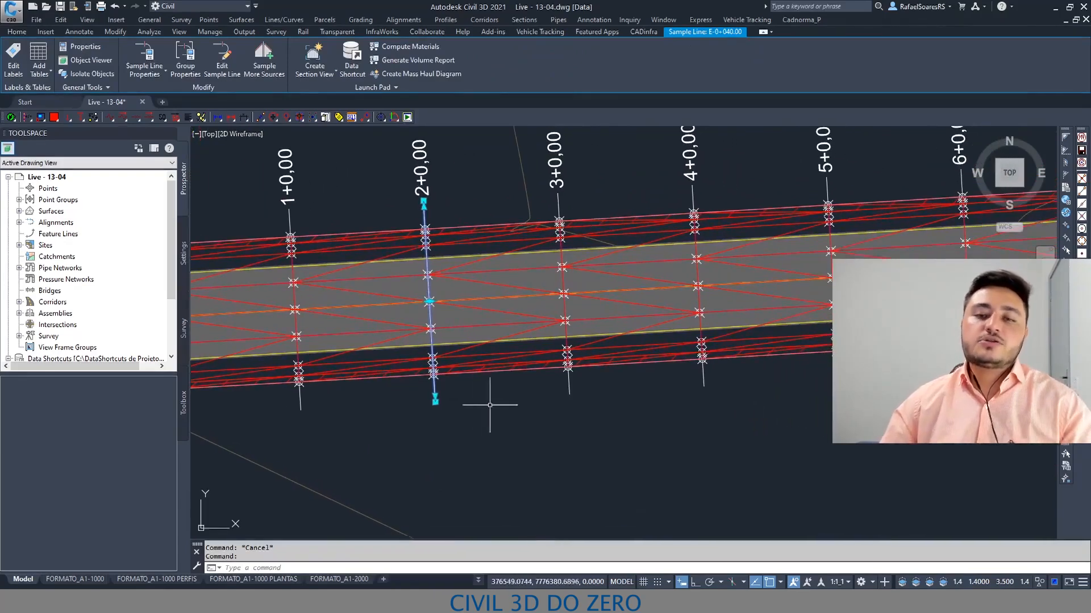
middle_click_drag(892, 353, 477, 415)
scroll(478, 414, "down", 2)
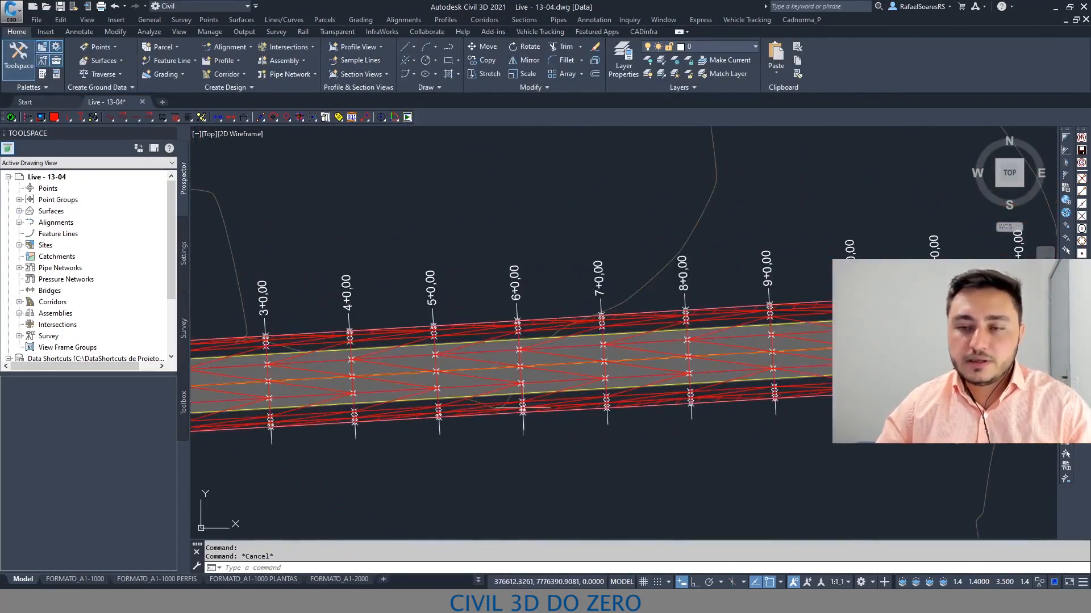
Add the ALINHAMENTO - 01 Datum surface to the sampled section sources, starting from the sample line at 6+0,00.
scroll(594, 422, "up", 2)
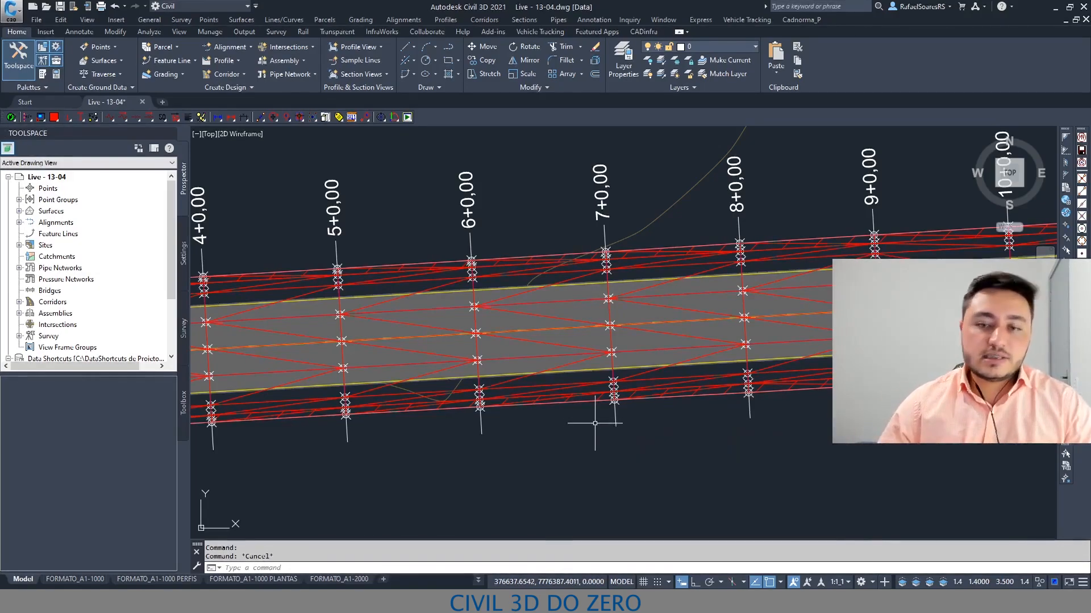
left_click(476, 335)
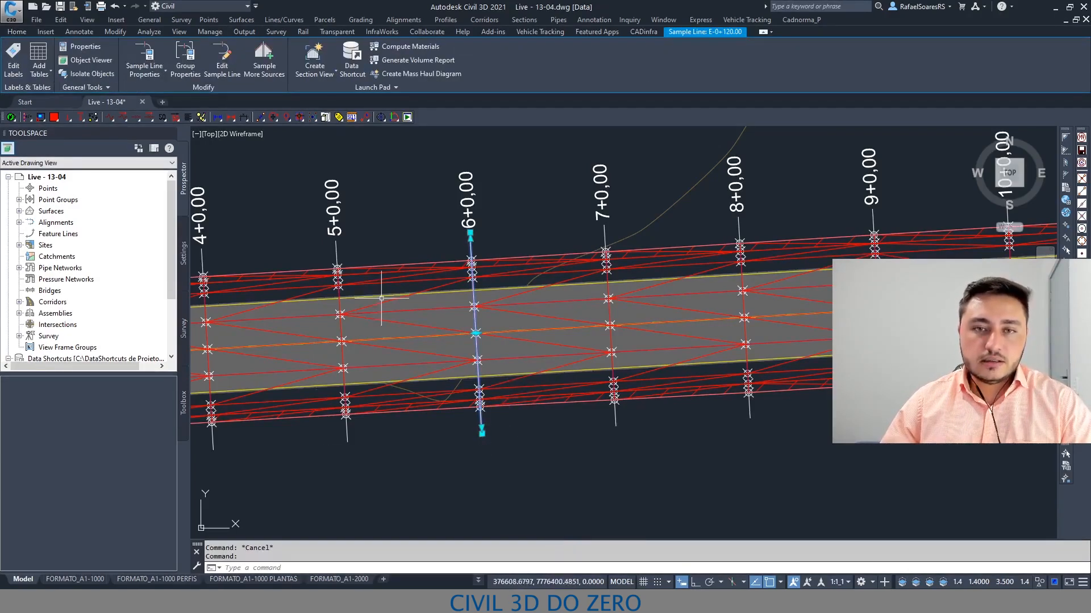
left_click(265, 78)
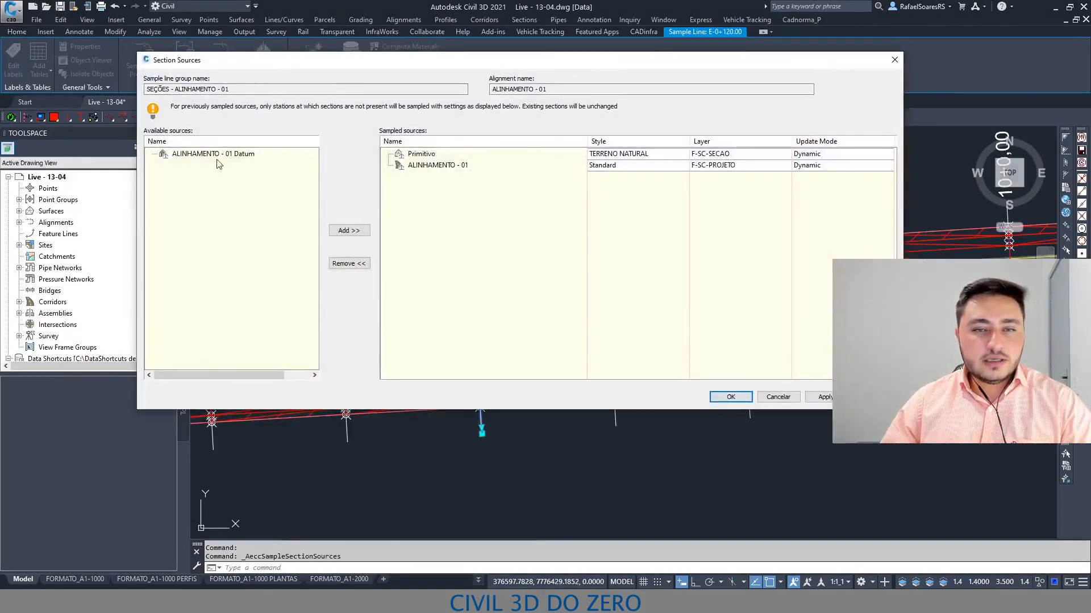
left_click(344, 230)
Assign the SUPERFICIE-DATUM section style to the sampled ALINHAMENTO - 01 Datum source and accept the section sources.
left_click(435, 176)
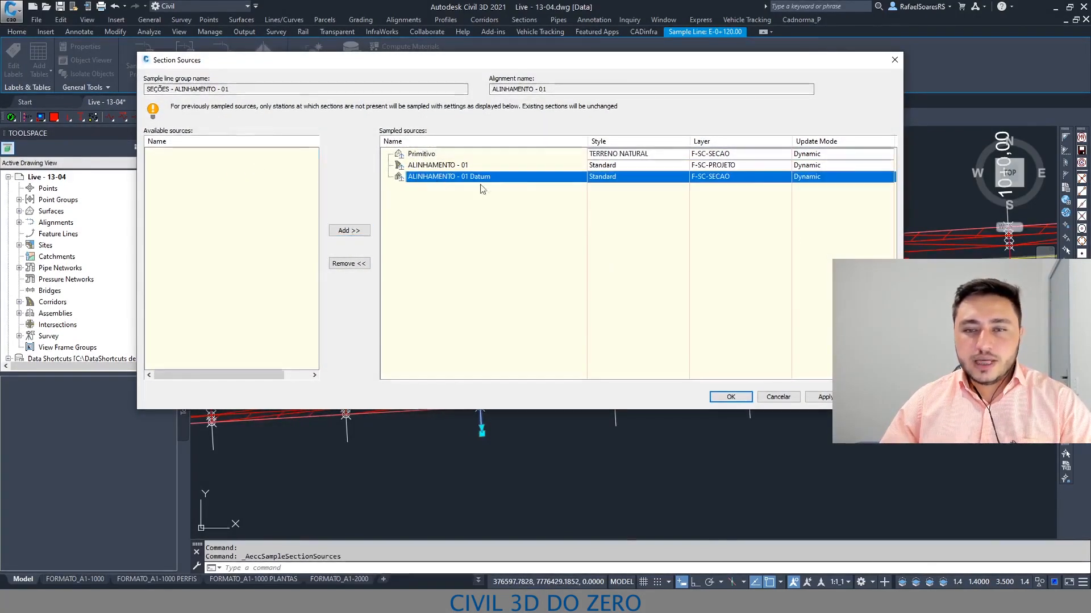
left_click(613, 177)
left_click(512, 103)
left_click(513, 133)
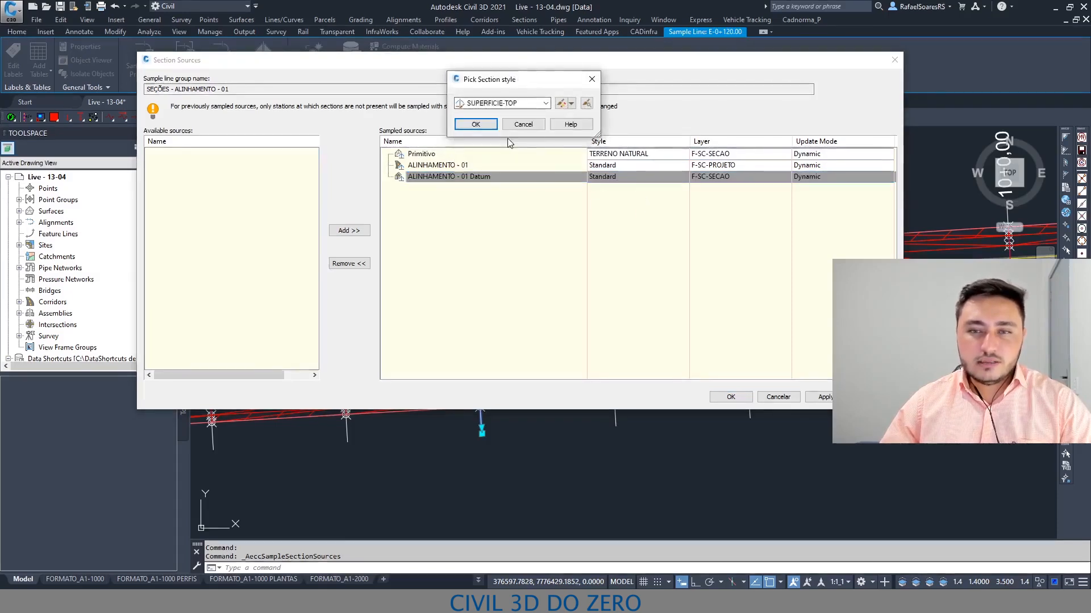
left_click(511, 103)
left_click(500, 132)
left_click(468, 127)
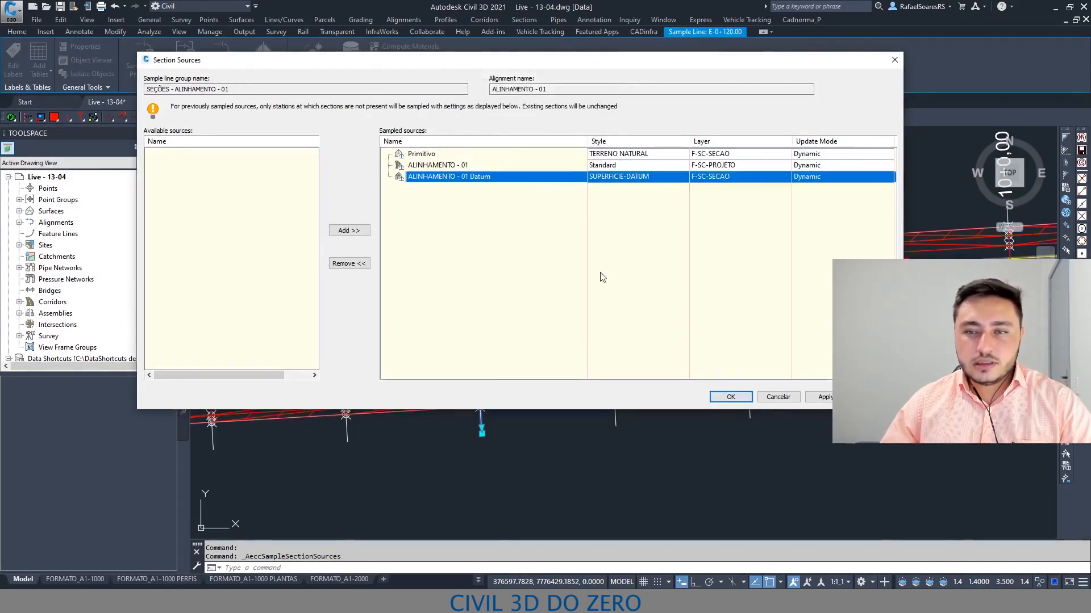
left_click(732, 397)
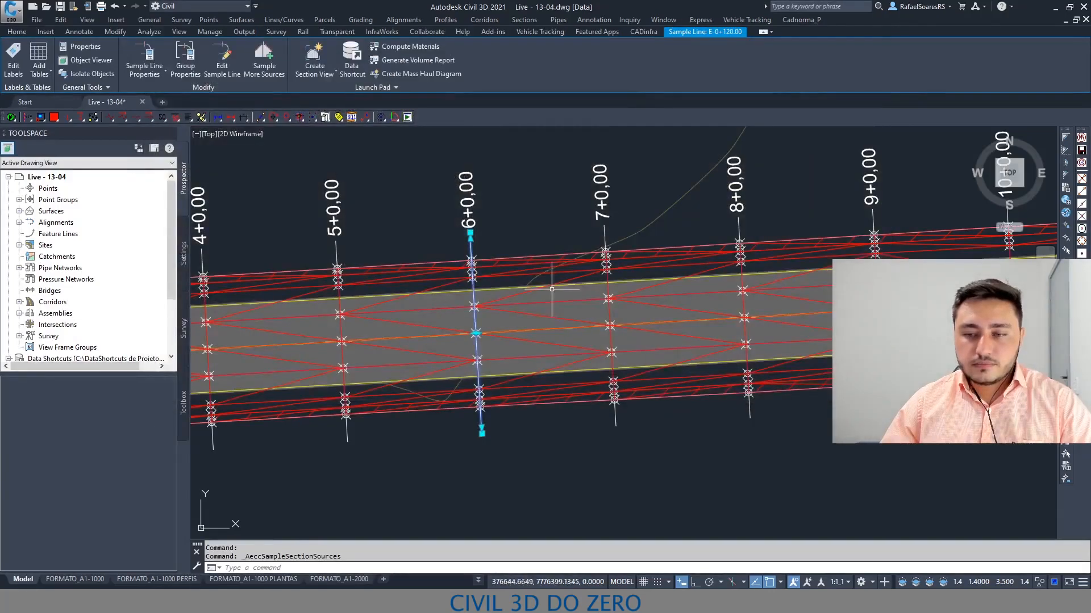
Examine the datum line along both side ditches in the section view at 7+0,00.
scroll(364, 263, "down", 12)
middle_click_drag(543, 367, 616, 178)
scroll(482, 297, "up", 10)
middle_click_drag(487, 263, 475, 395)
key("Escape")
scroll(455, 270, "up", 8)
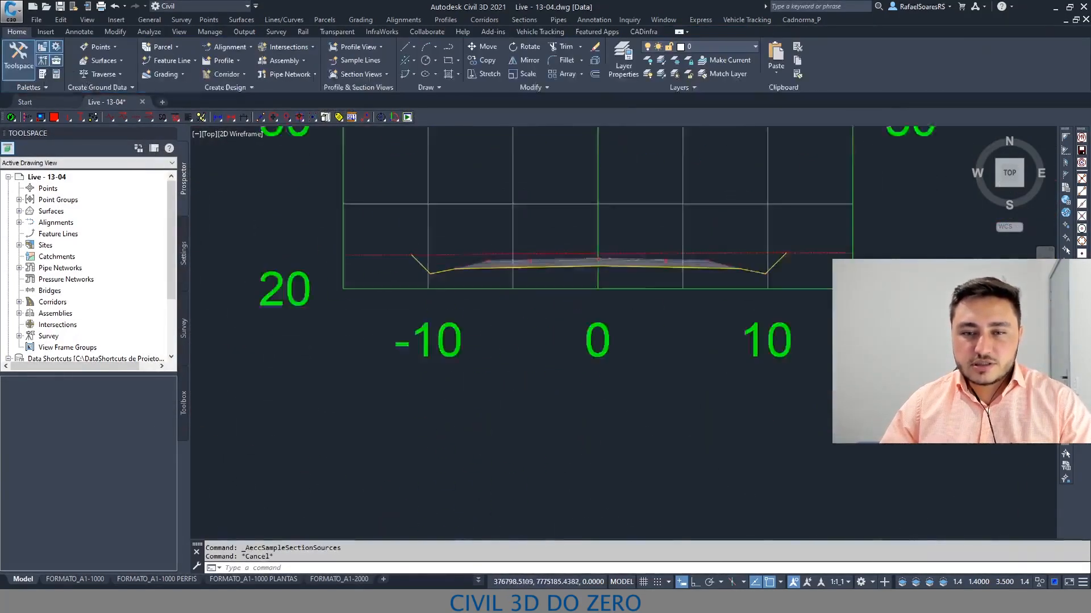
left_click(457, 260)
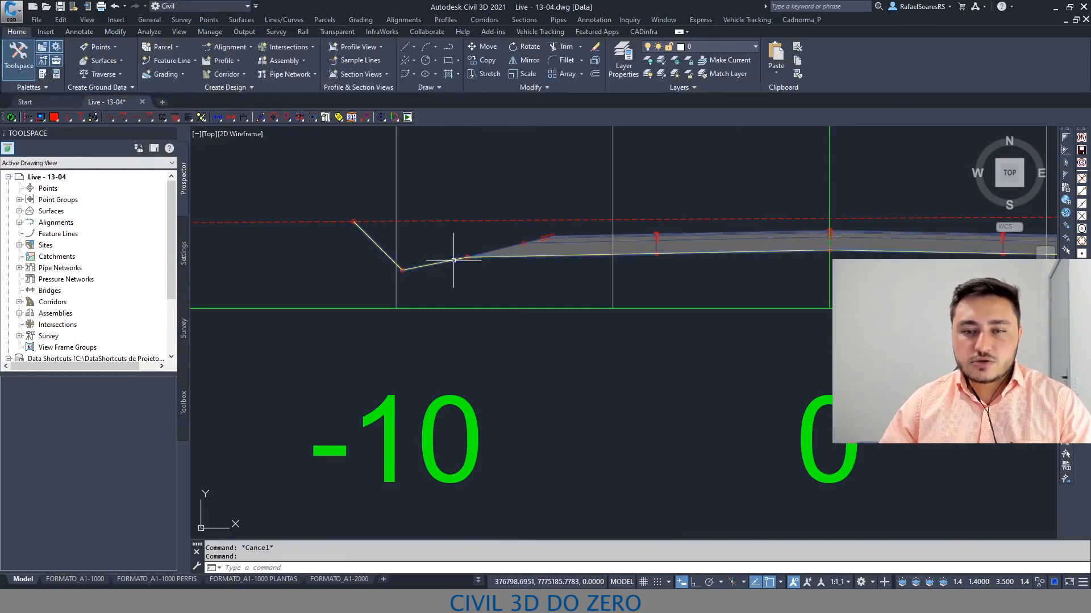
scroll(452, 267, "down", 6)
scroll(651, 312, "up", 8)
key("Escape")
left_click(740, 343)
key("Escape")
scroll(724, 330, "up", 2)
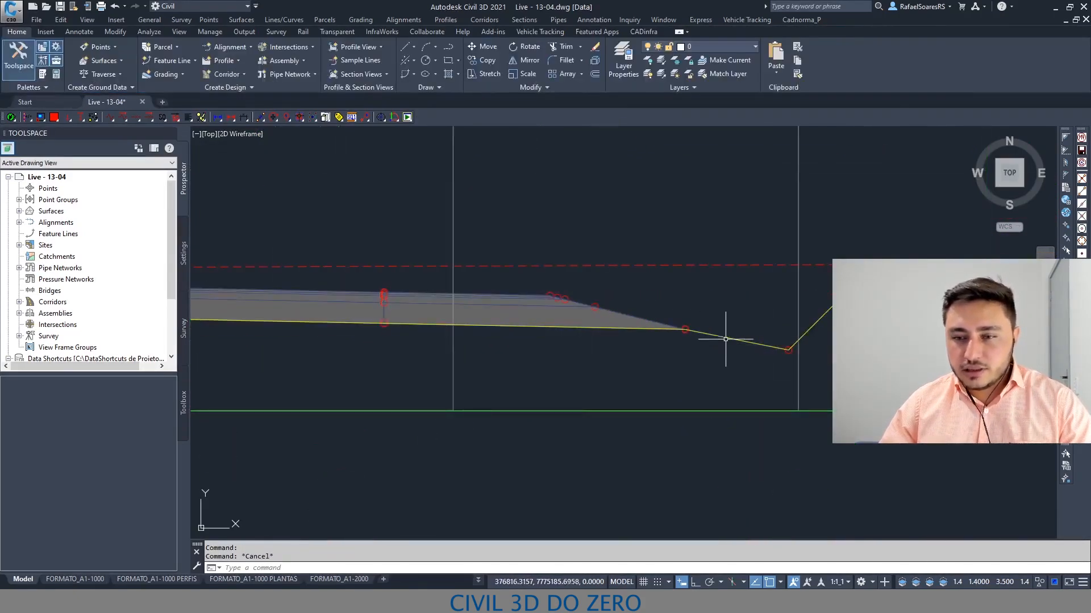
Select the datum section line at 7+0,00 to review its section tools, then clear the selection and view the surrounding section views.
left_click(720, 334)
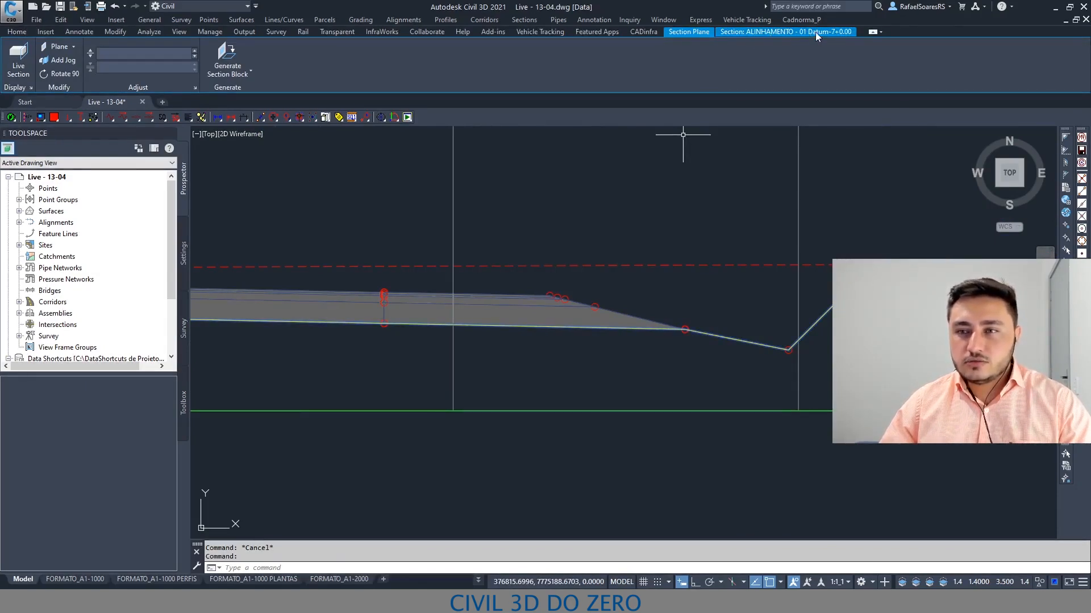
left_click(846, 32)
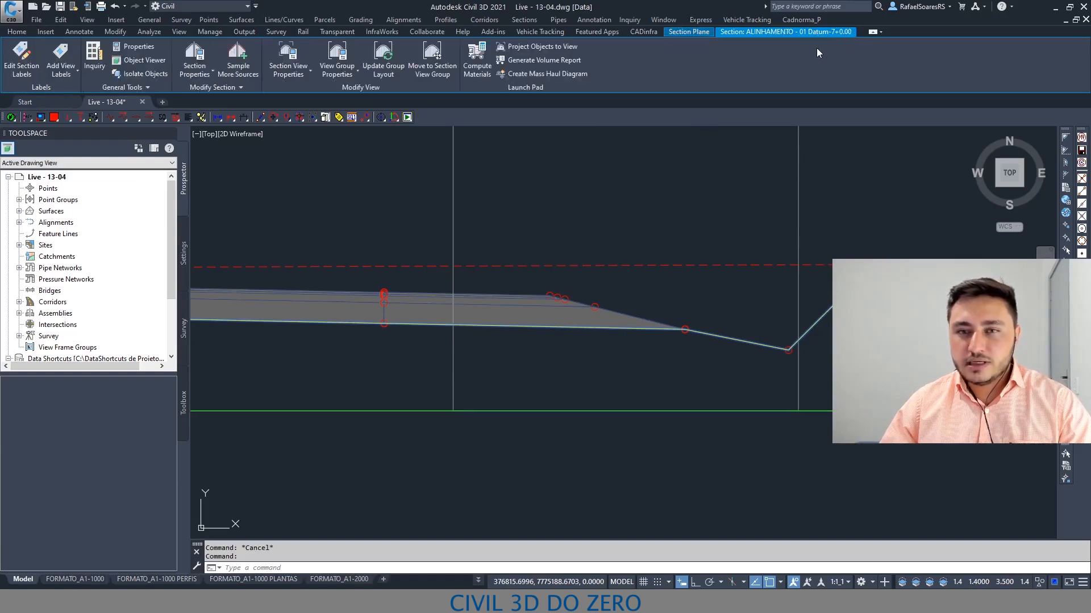
left_click(699, 31)
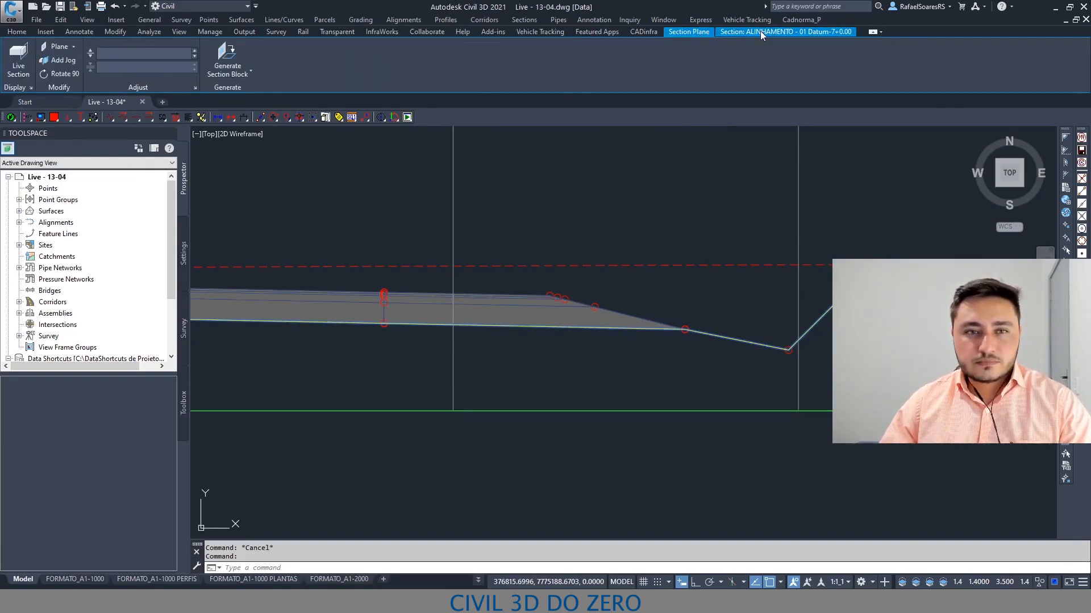
left_click(761, 33)
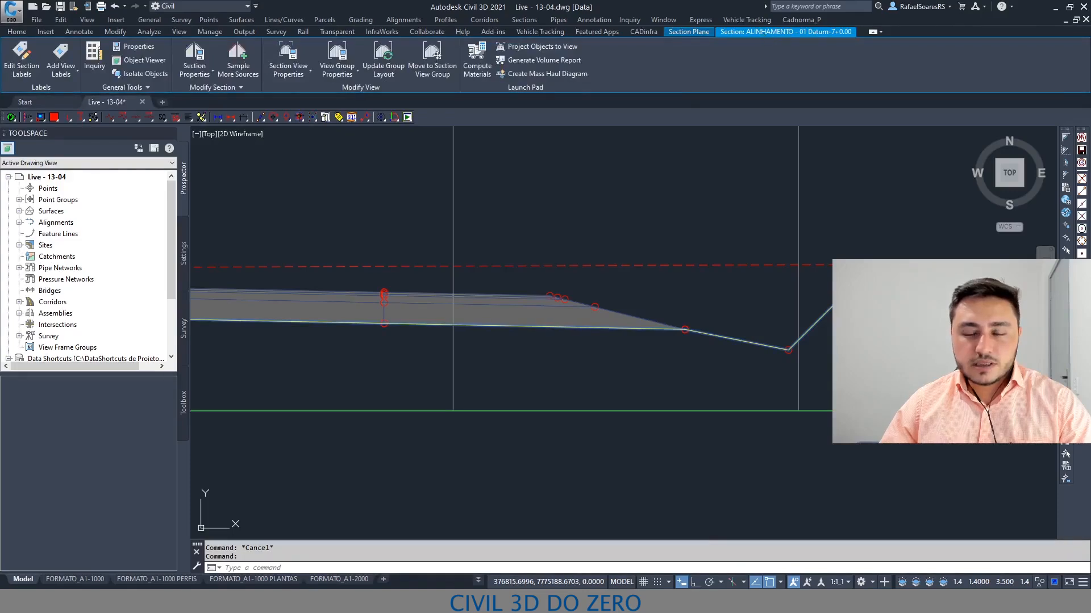
key("Escape")
scroll(604, 244, "down", 3)
middle_click_drag(614, 243, 776, 278)
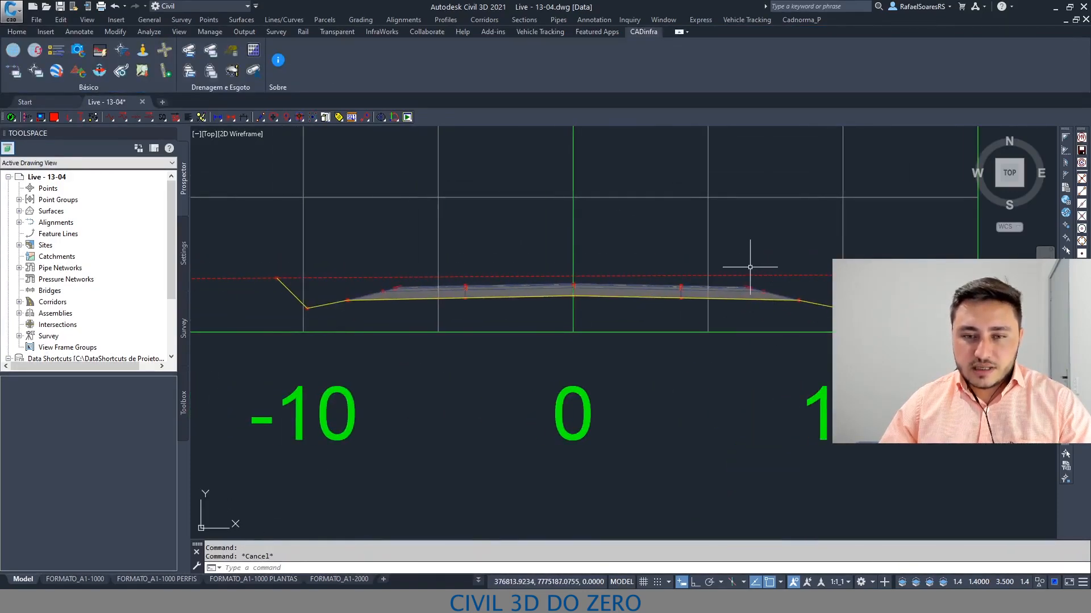
scroll(741, 269, "down", 6)
key("Escape")
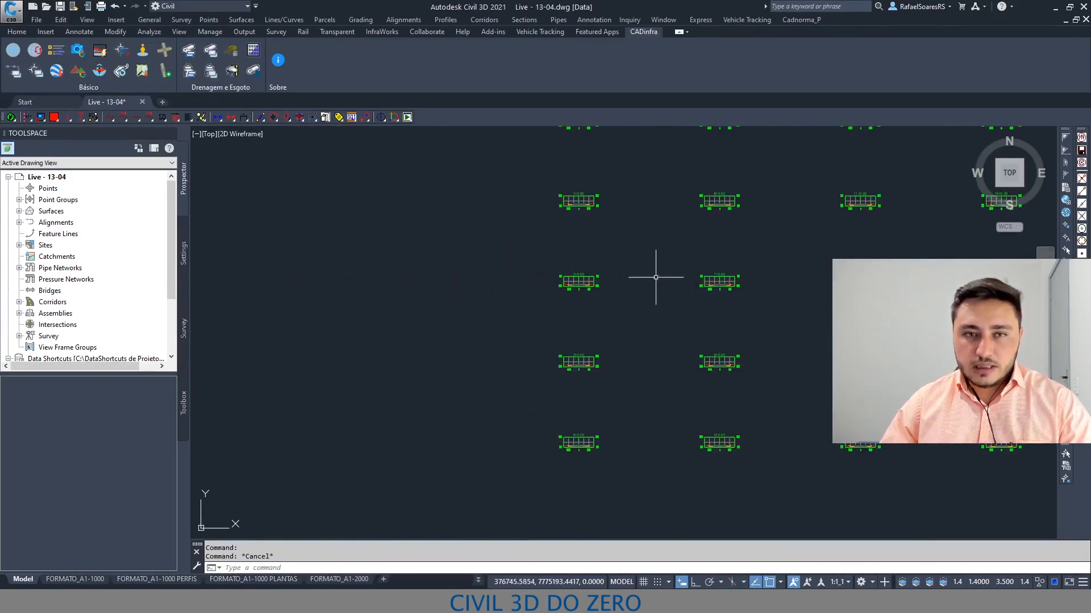
Return to the corridor plan and locate the Sample More Sources command for the sample line at 1+0,00, leaving the sources unchanged.
left_click(7, 33)
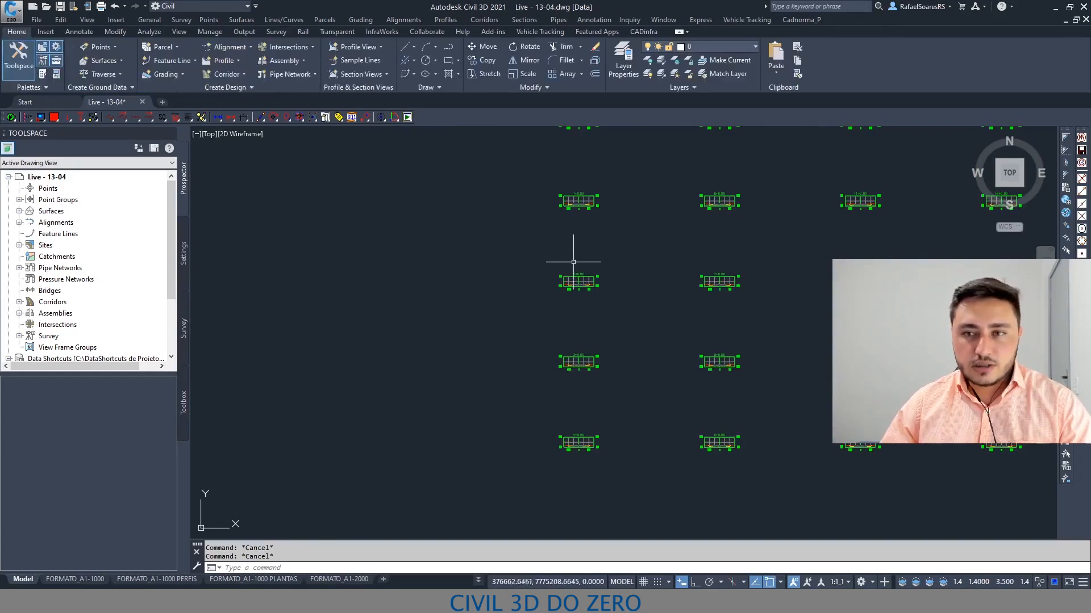
scroll(573, 262, "down", 2)
middle_click_drag(567, 286, 555, 426)
scroll(555, 423, "down", 6)
middle_click_drag(512, 284, 533, 321)
scroll(534, 318, "up", 4)
scroll(609, 253, "up", 10)
scroll(492, 324, "up", 2)
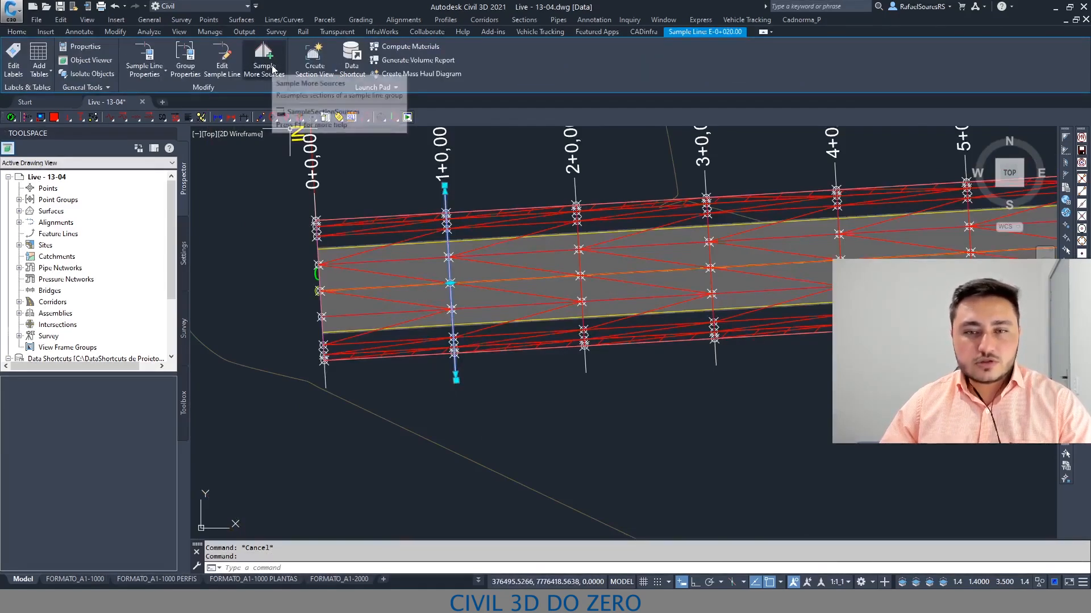
key("Escape")
scroll(402, 233, "down", 5)
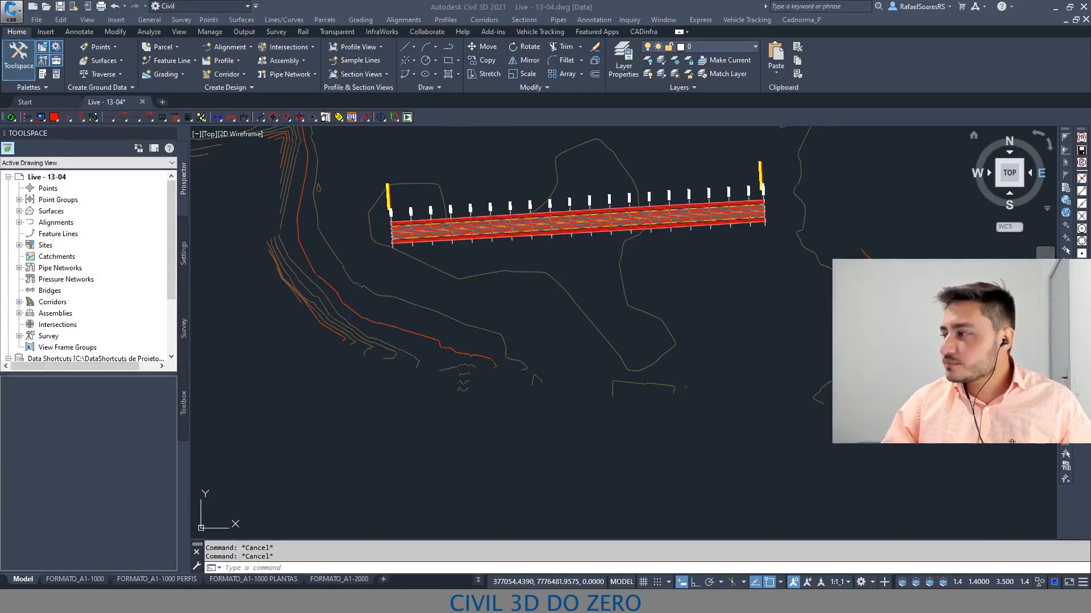
Inspect the Datum surface in 3D with Object Viewer, orbiting around it, and return to the plan.
scroll(500, 228, "up", 5)
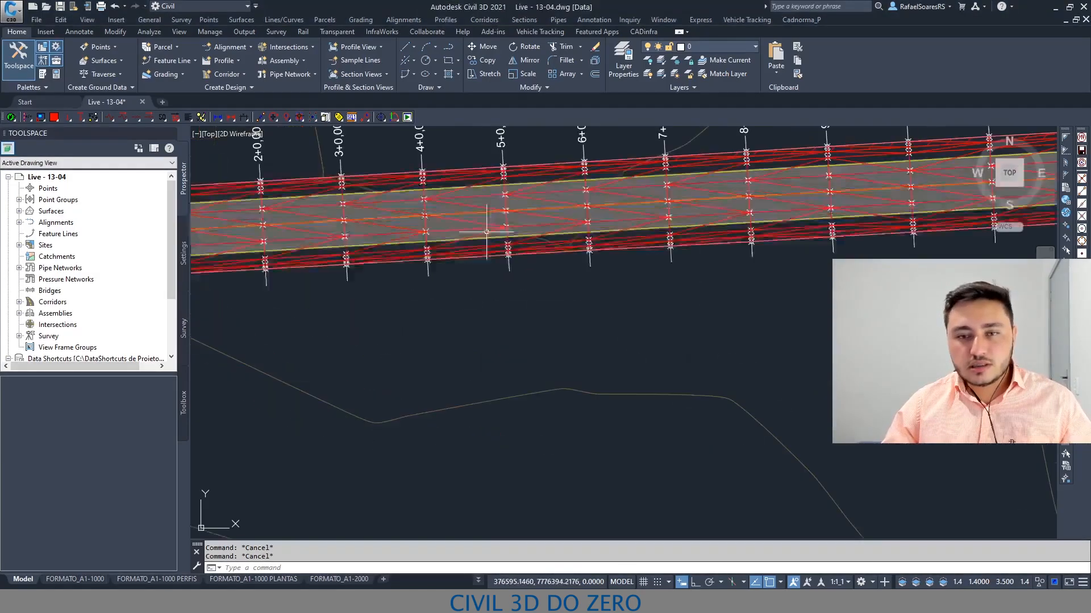
scroll(477, 250, "up", 3)
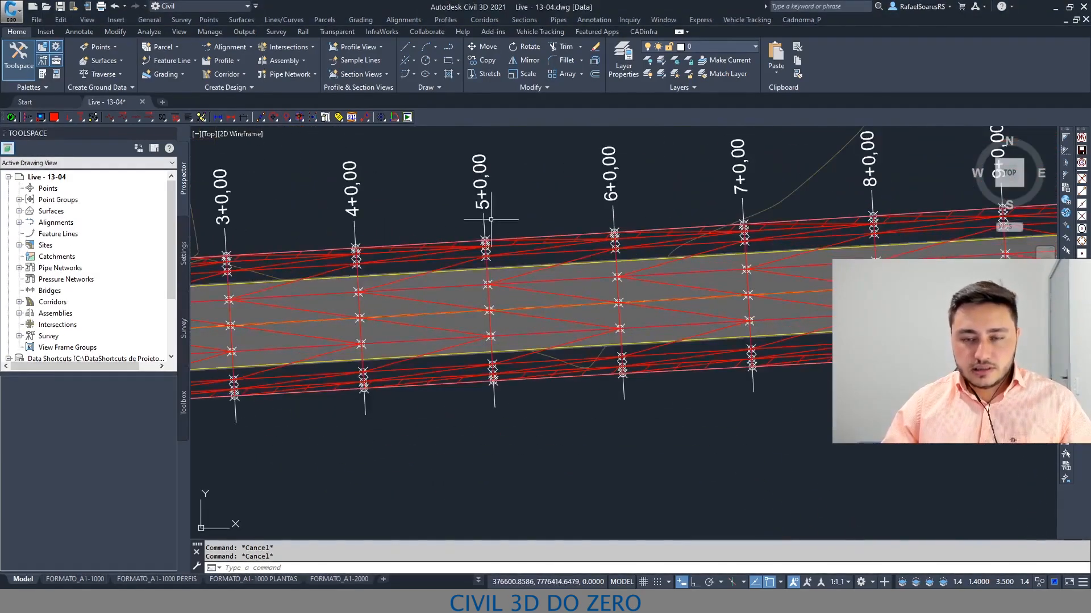
left_click(520, 251)
right_click(513, 255)
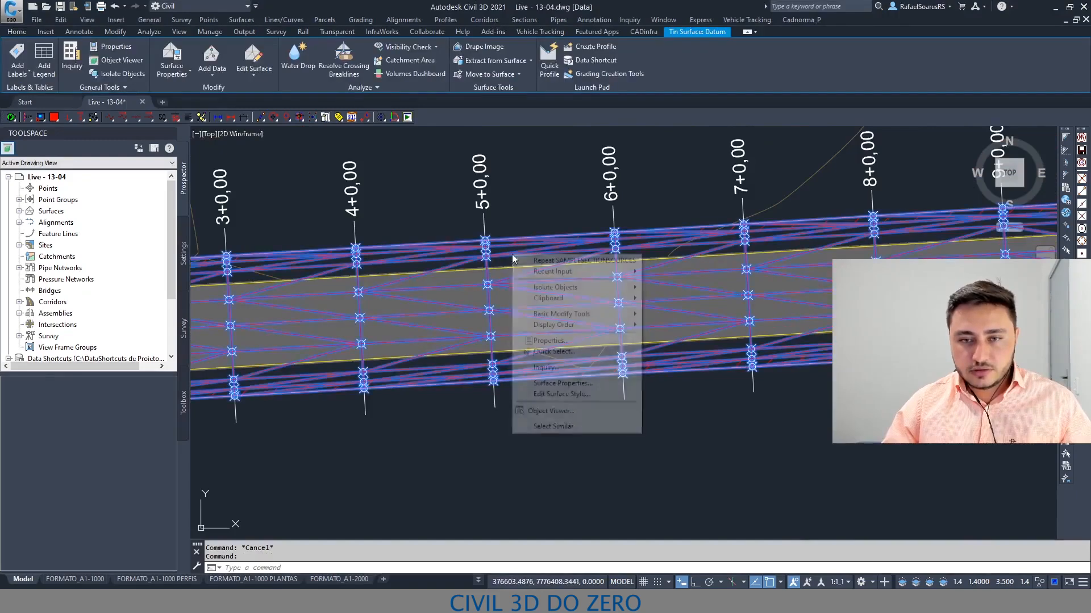
left_click(550, 410)
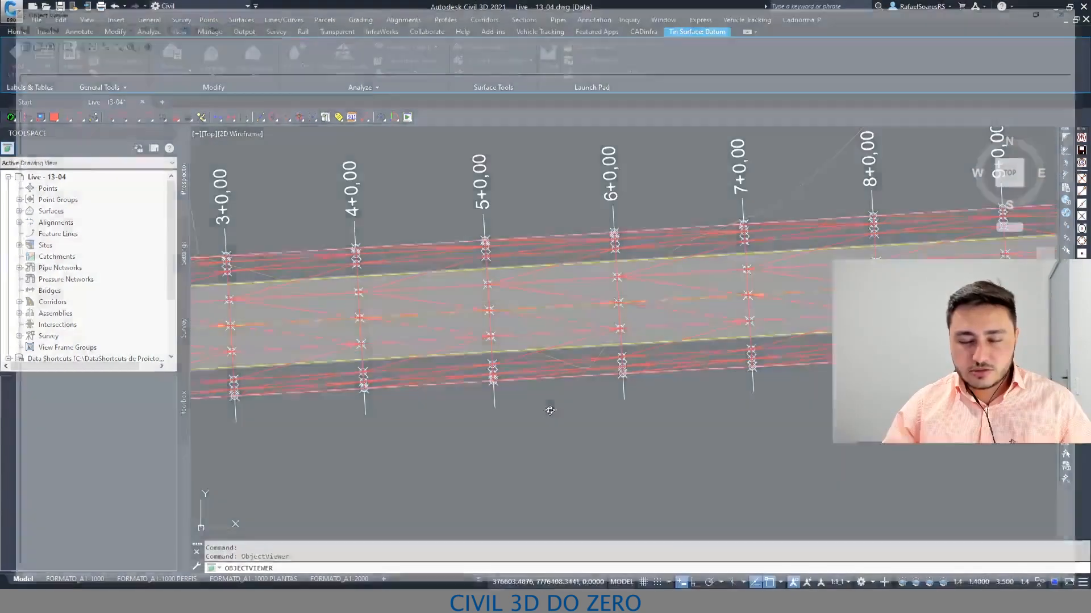
scroll(620, 370, "down", 5)
left_click_drag(620, 369, 553, 324)
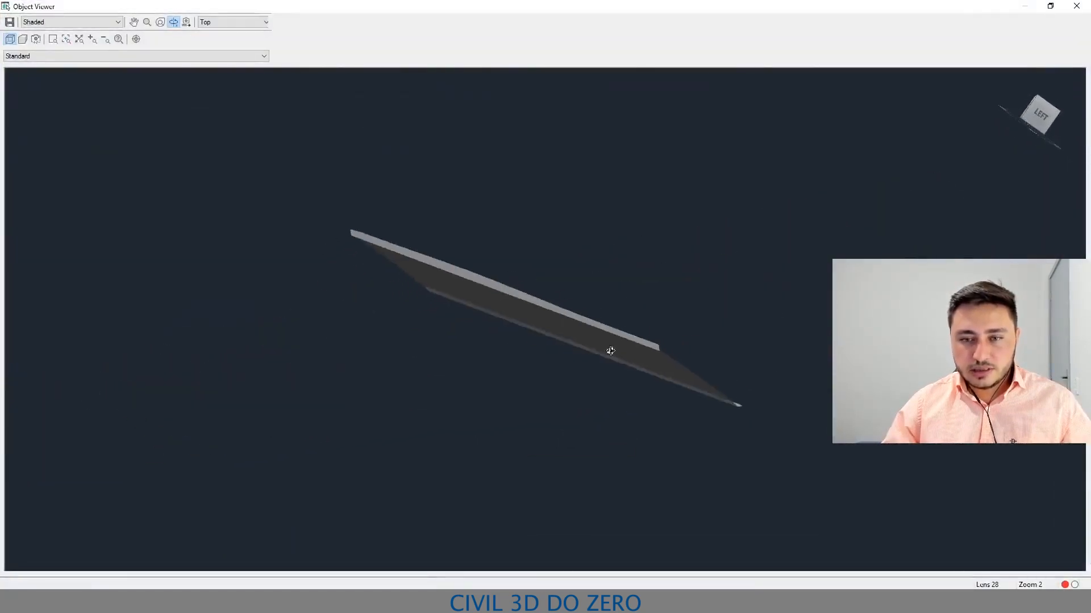
scroll(557, 330, "up", 5)
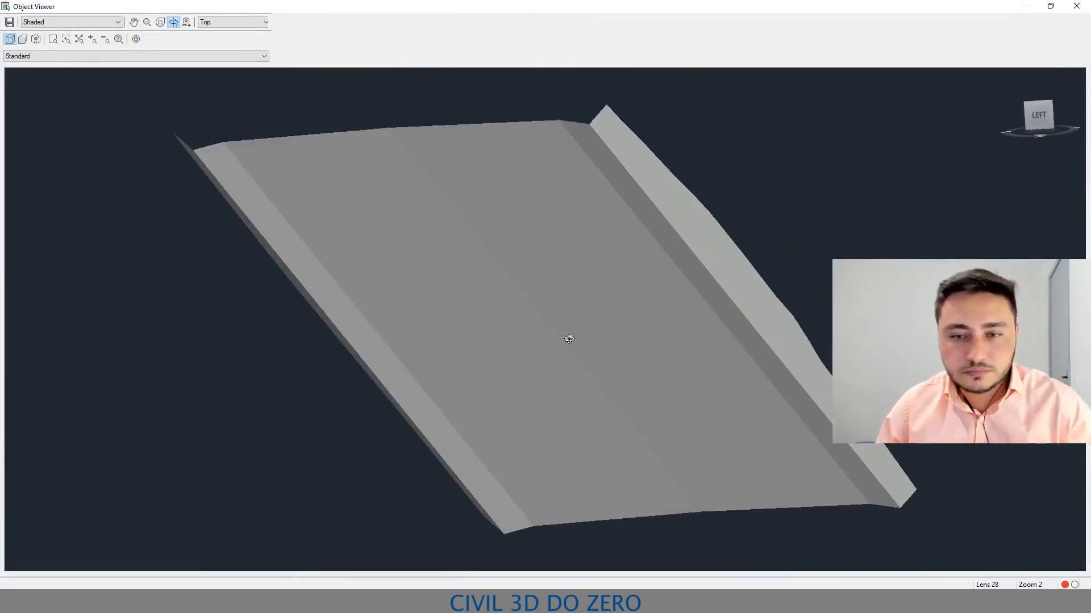
key("Escape")
middle_click_drag(555, 377, 545, 430)
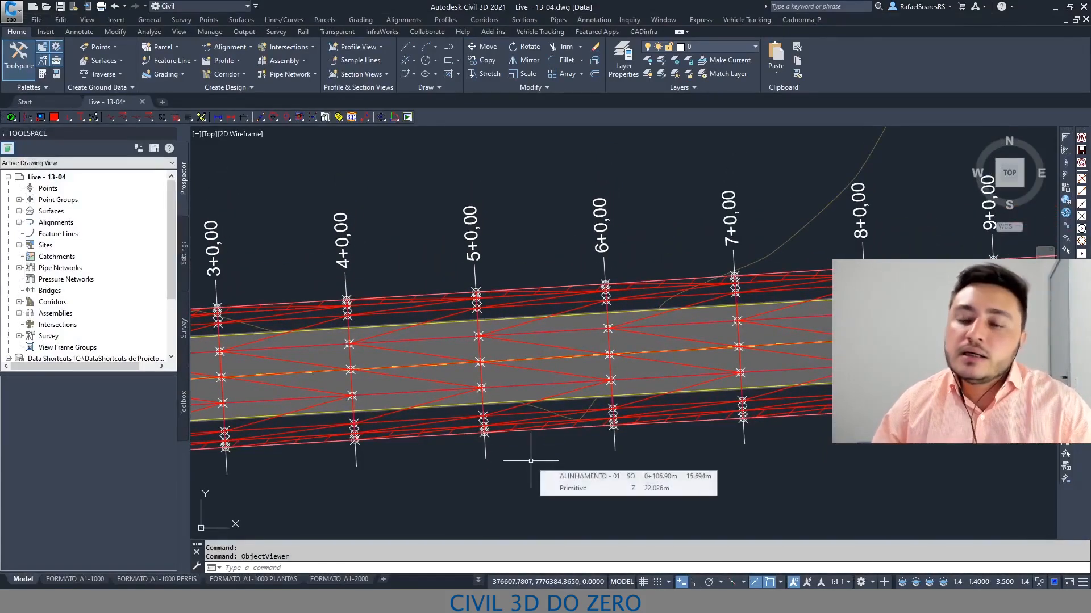
Go back to the section view at 7+0,00 and examine the Primitivo terrain line against the corridor and datum lines.
scroll(462, 345, "down", 4)
middle_click_drag(561, 381, 459, 388)
scroll(470, 280, "down", 10)
middle_click_drag(515, 368, 560, 239)
scroll(470, 389, "up", 4)
scroll(570, 312, "up", 5)
scroll(550, 303, "up", 3)
scroll(579, 363, "up", 3)
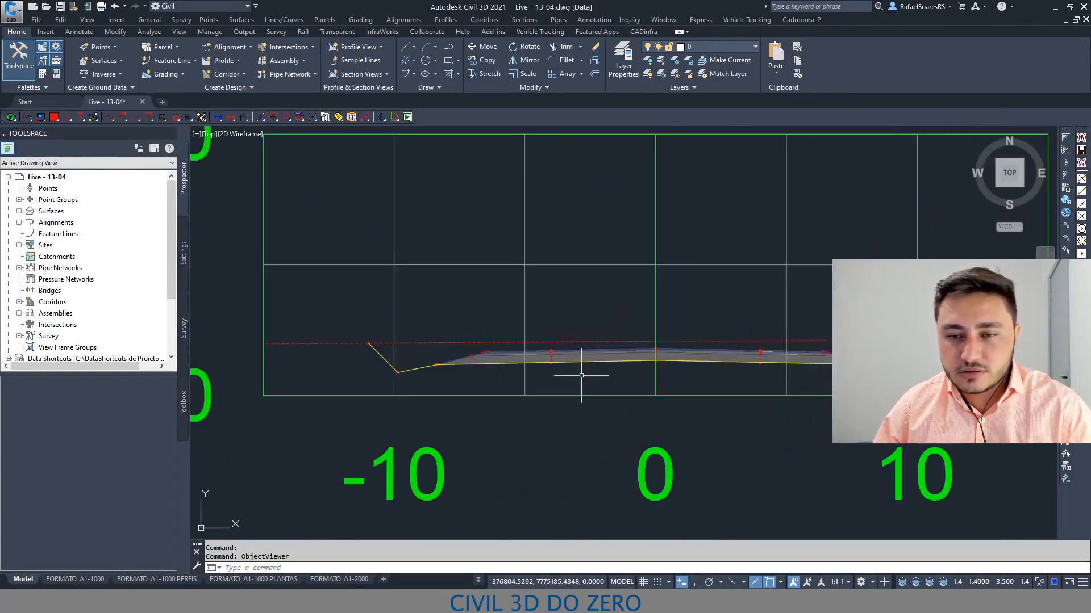
middle_click_drag(571, 375, 513, 318)
scroll(443, 283, "up", 3)
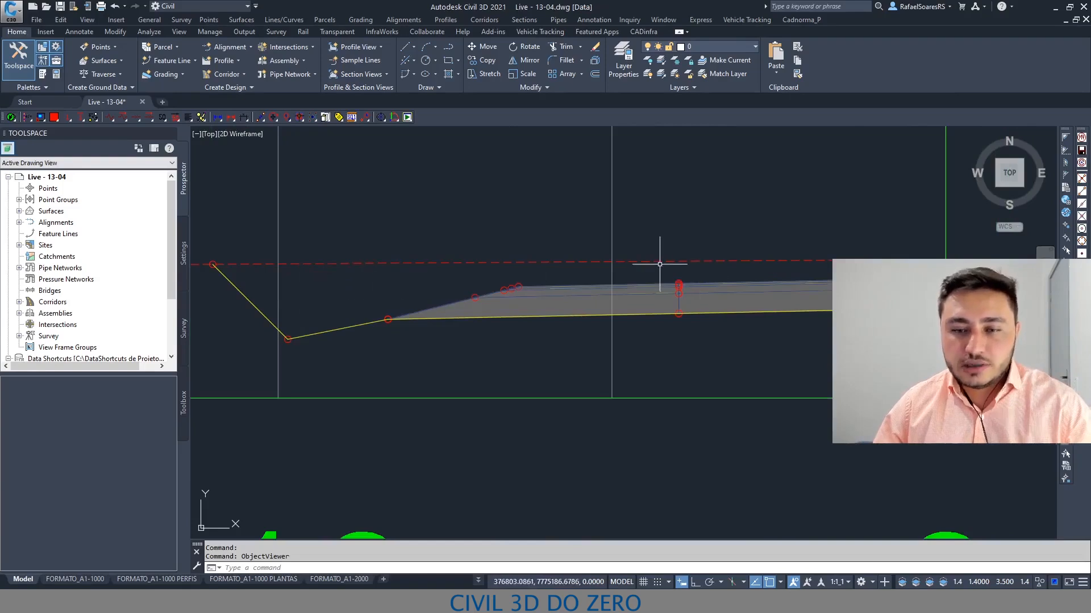
mouse_move(660, 263)
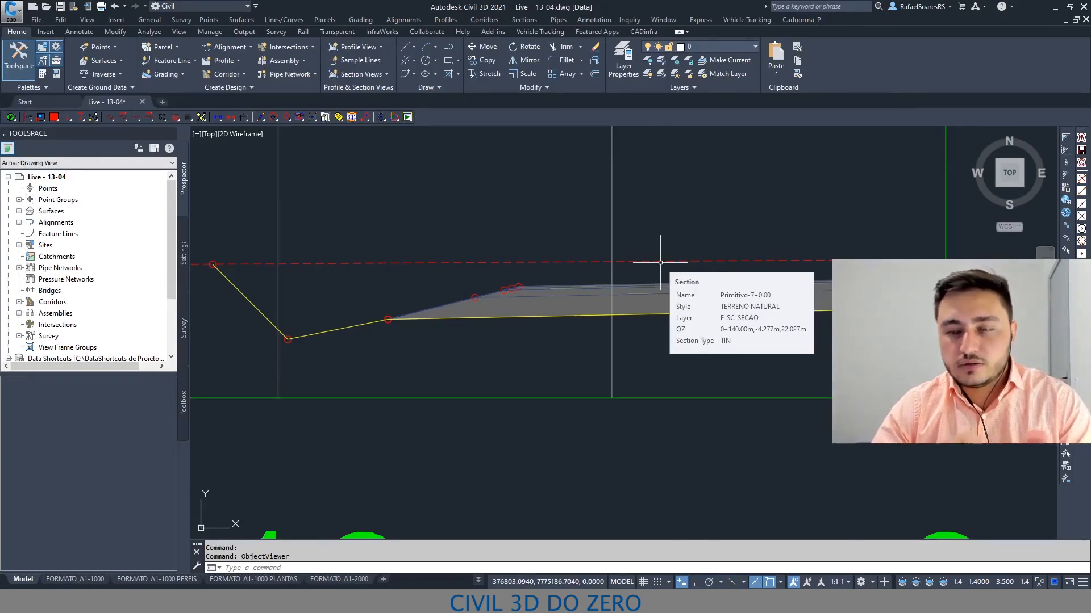
scroll(365, 299, "down", 4)
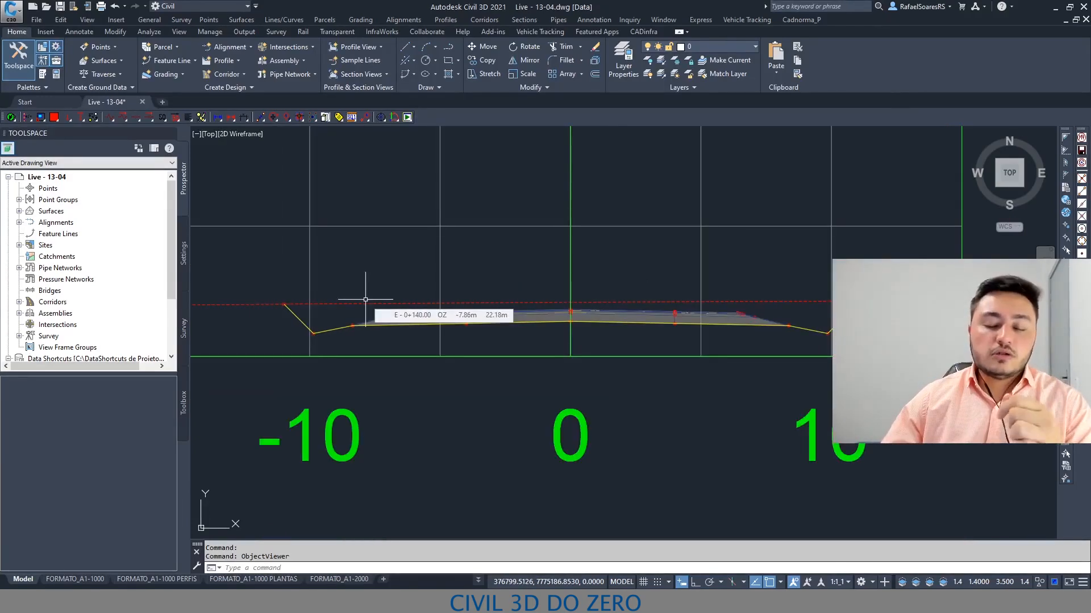
middle_click_drag(365, 300, 359, 315)
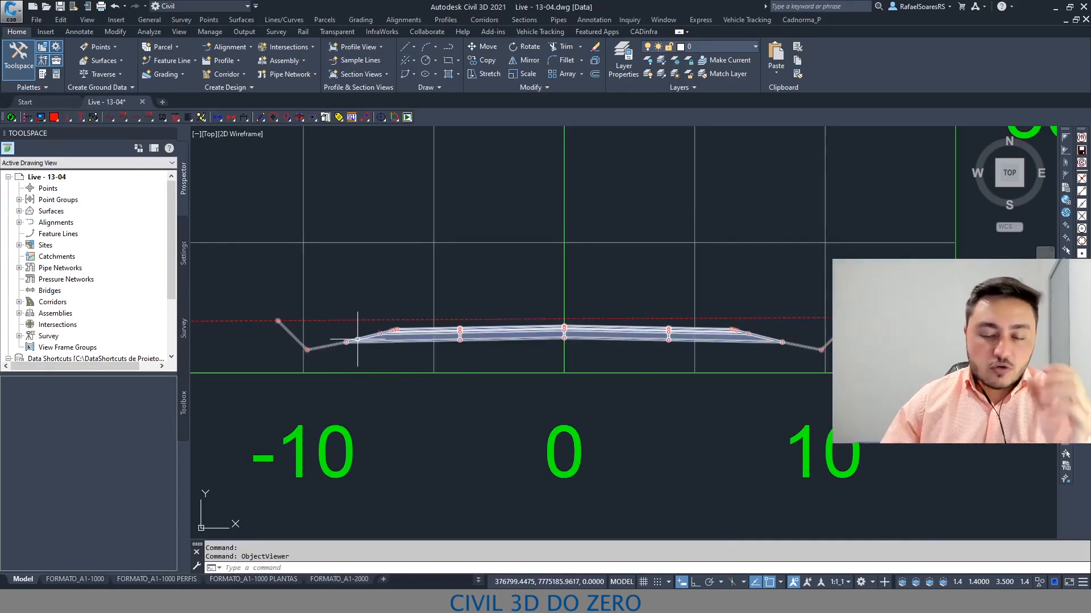
scroll(321, 342, "up", 2)
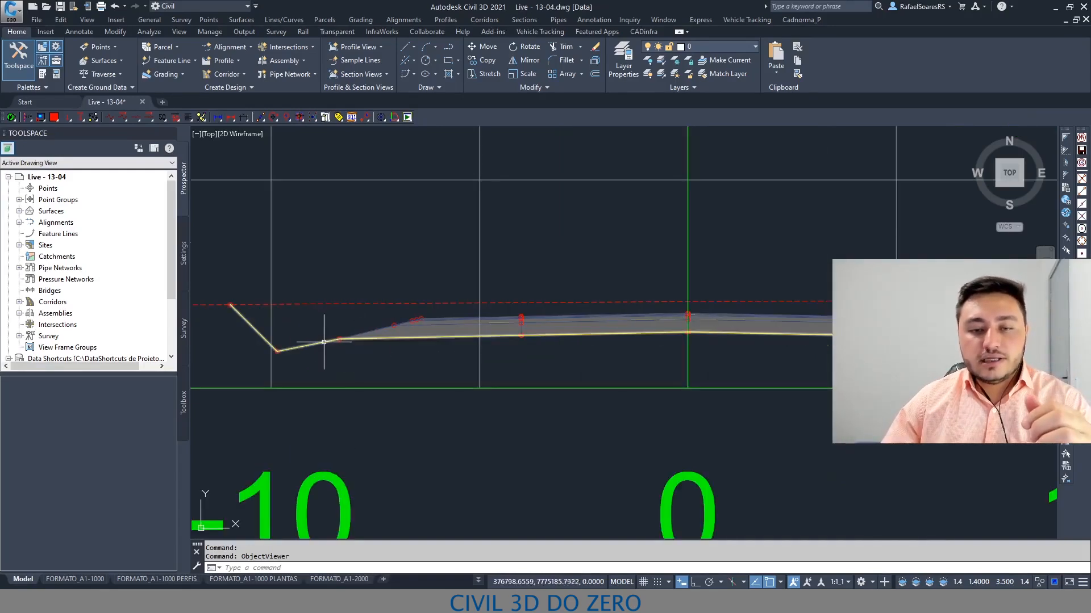
Highlight the datum and Primitivo terrain section lines at 7+0,00, separately and together, to compare the area between them.
left_click(324, 343)
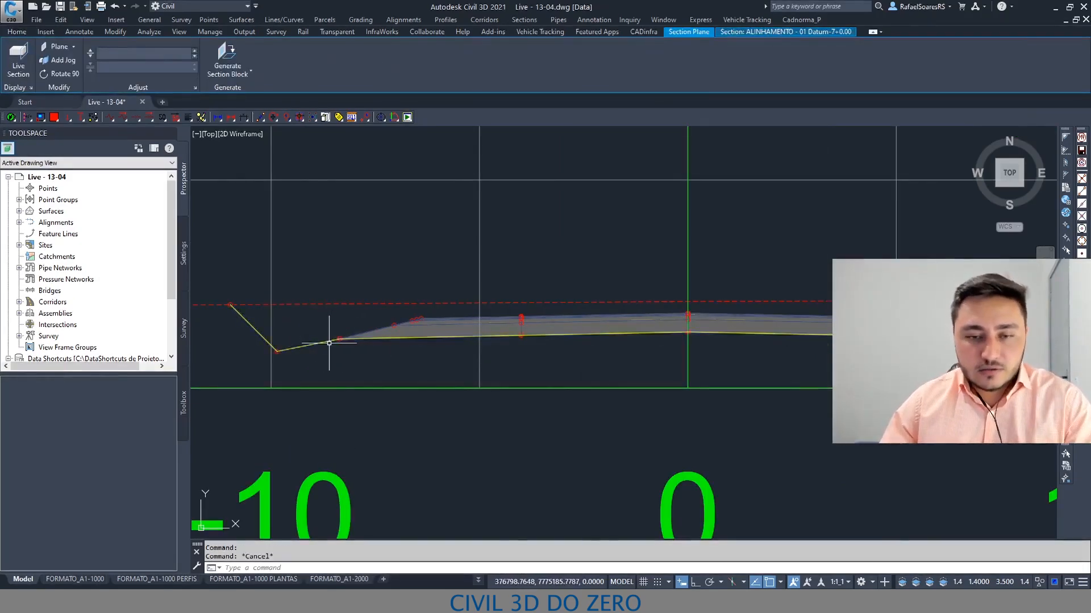
key("Escape")
left_click(332, 305)
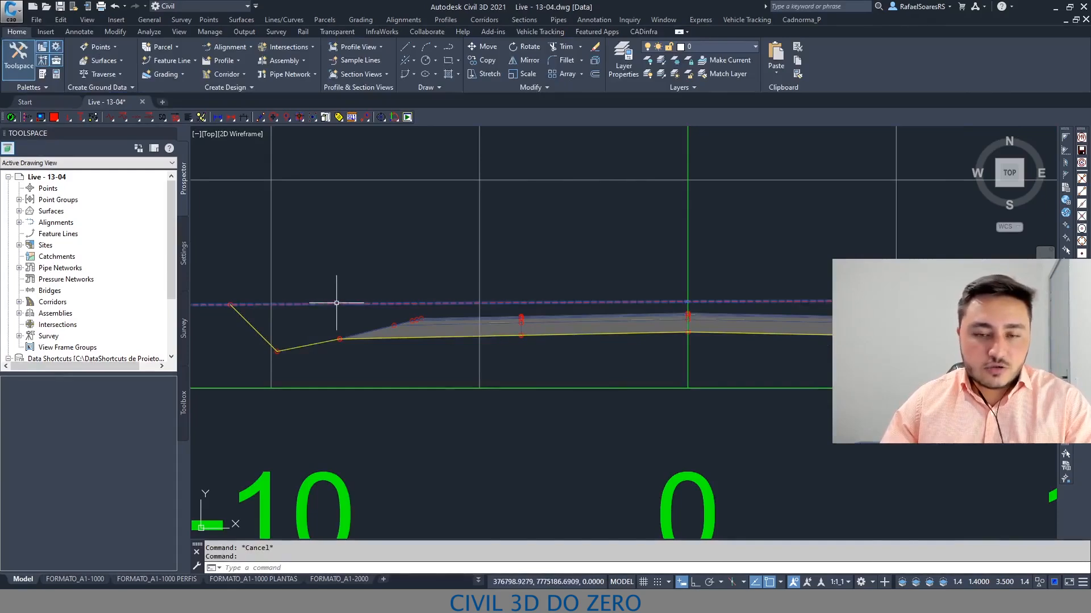
left_click(319, 342)
scroll(305, 324, "down", 2)
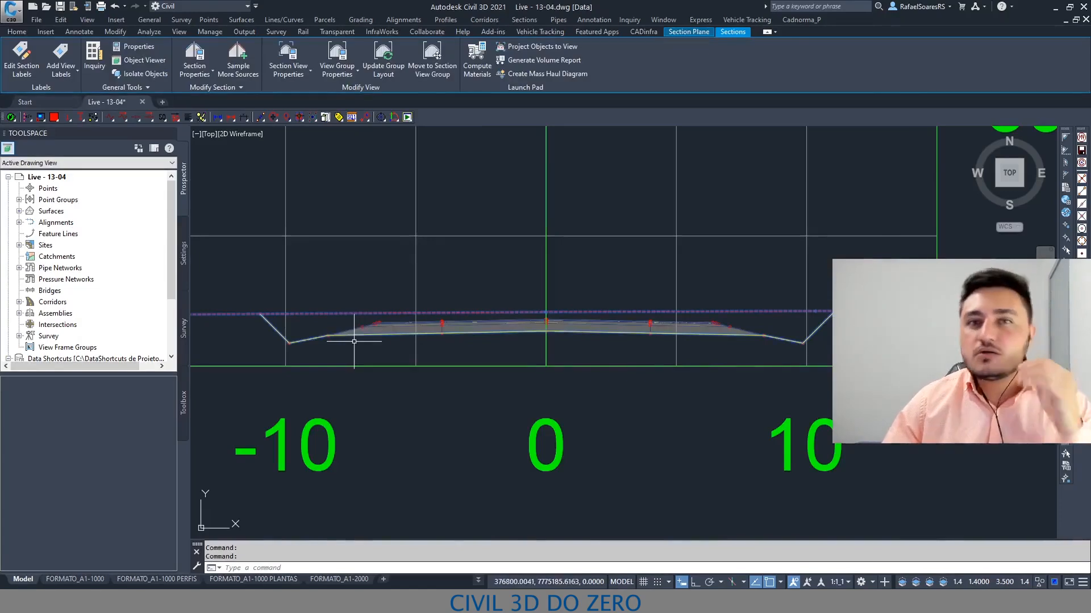
key("Escape")
left_click(312, 300)
left_click(316, 338)
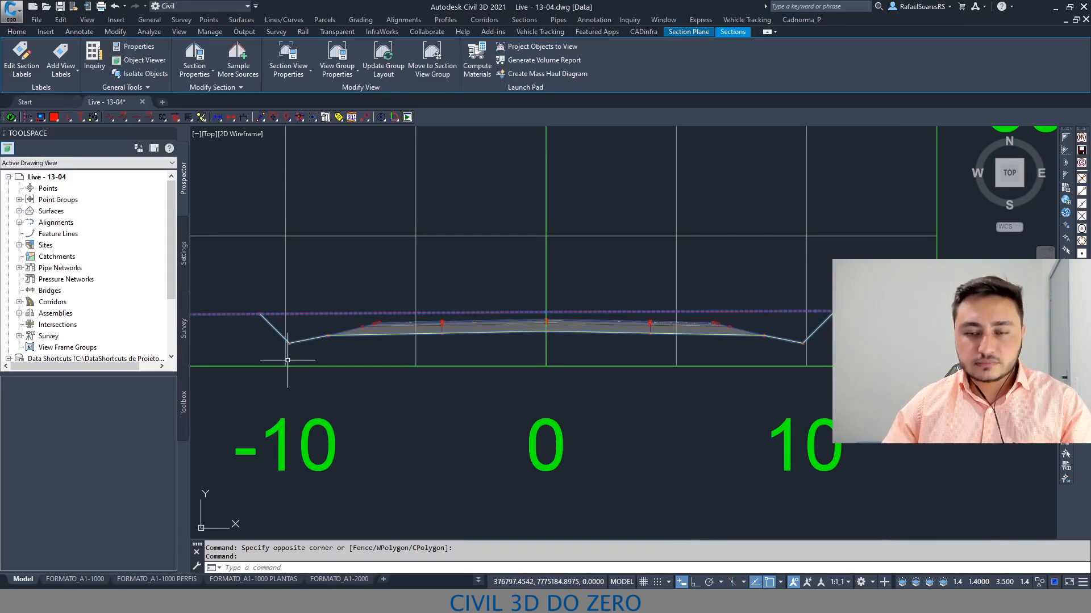
key("Escape")
left_click(306, 340)
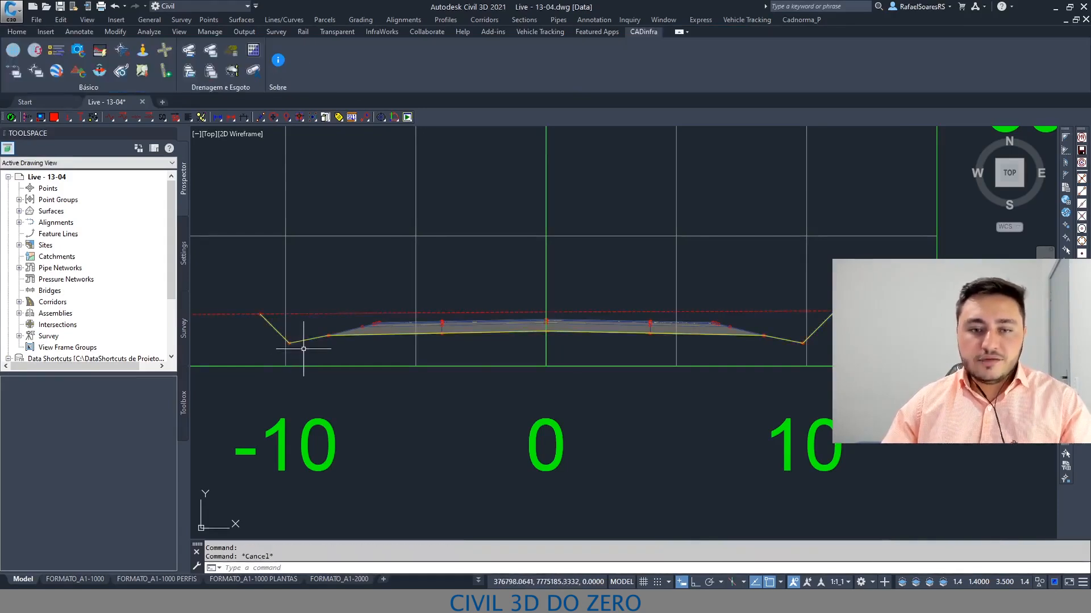
left_click(311, 319)
left_click(306, 303)
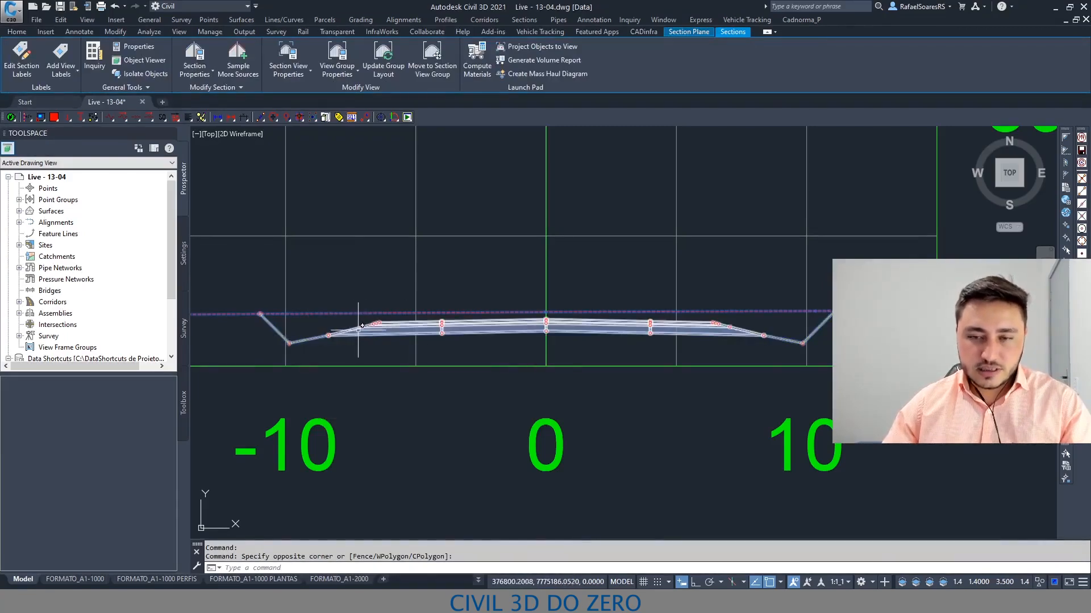
Return to the corridor plan and start Compute Materials for alignment ALINHAMENTO - 01 with sample line group SEÇÕES - ALINHAMENTO - 01.
key("Escape")
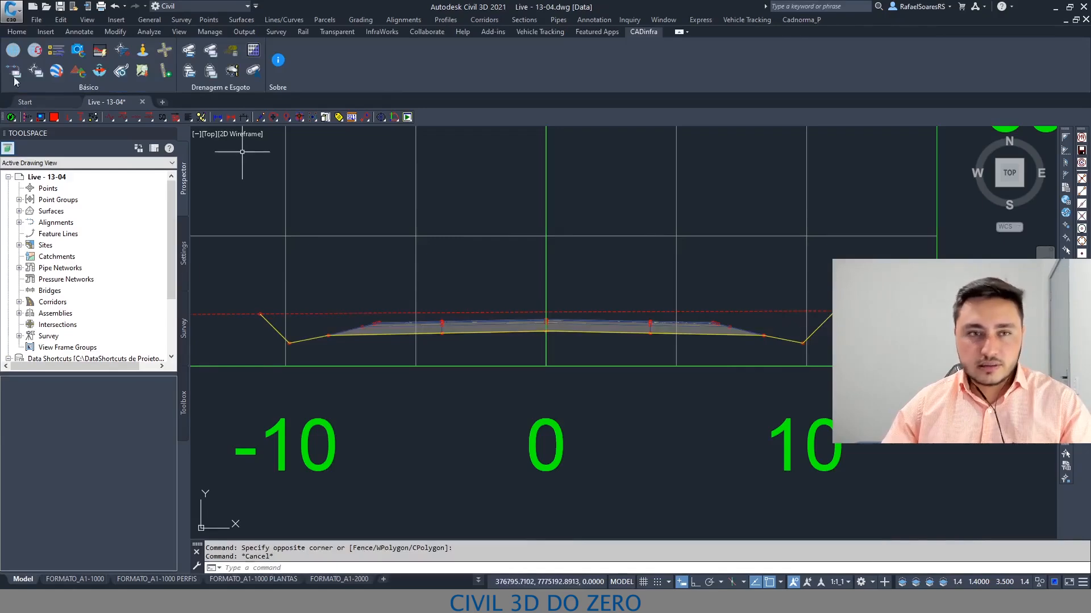
left_click(10, 34)
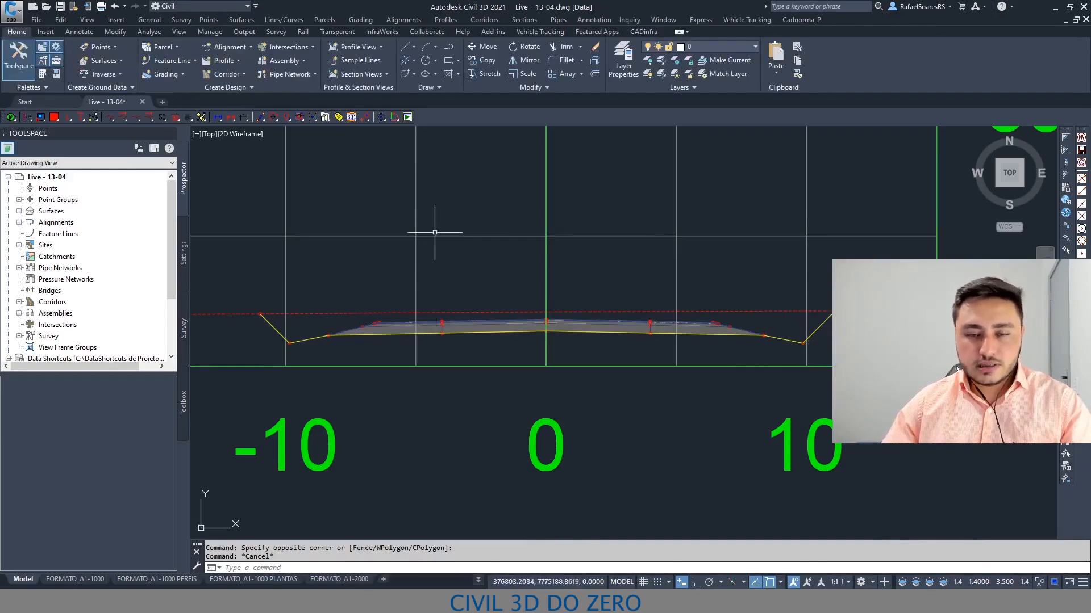
scroll(434, 245, "down", 8)
middle_click_drag(401, 310, 898, 457)
scroll(471, 294, "down", 3)
middle_click_drag(471, 295, 523, 438)
scroll(486, 305, "up", 6)
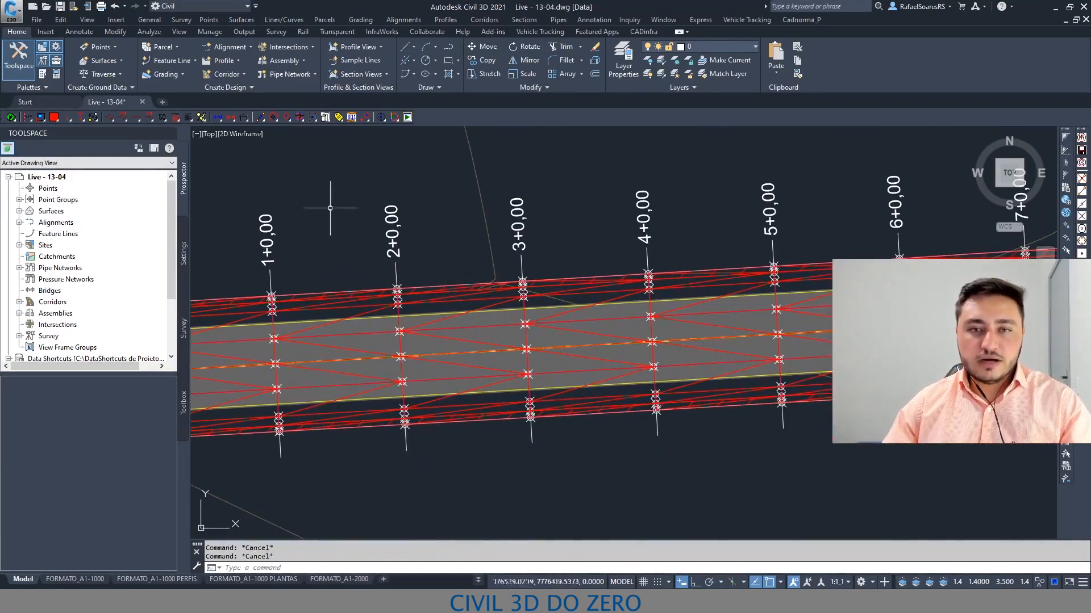
left_click(152, 32)
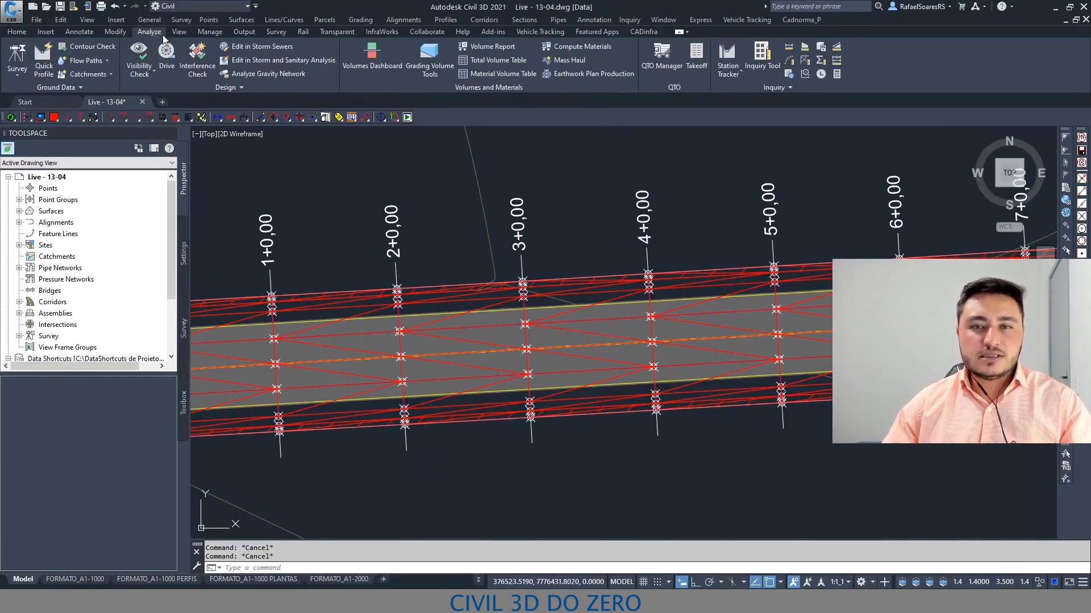
left_click(583, 47)
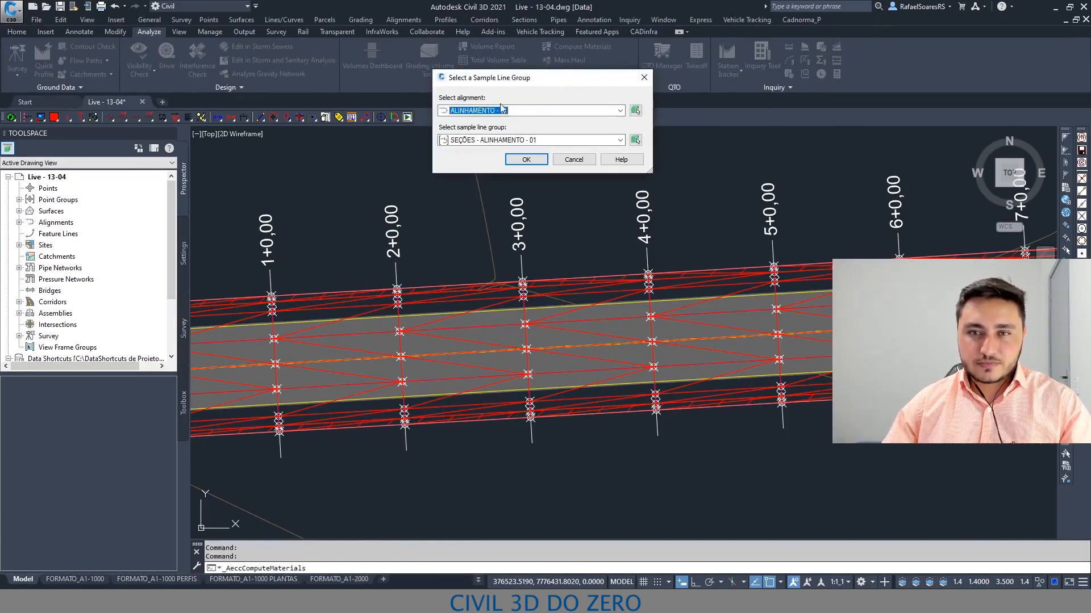
left_click_drag(507, 80, 477, 76)
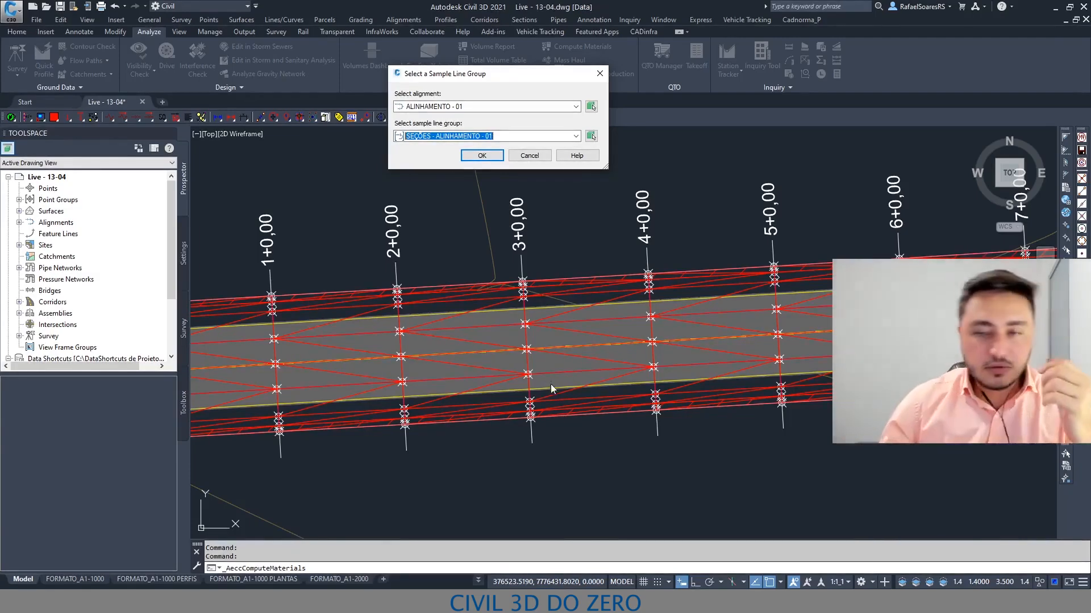
left_click(441, 106)
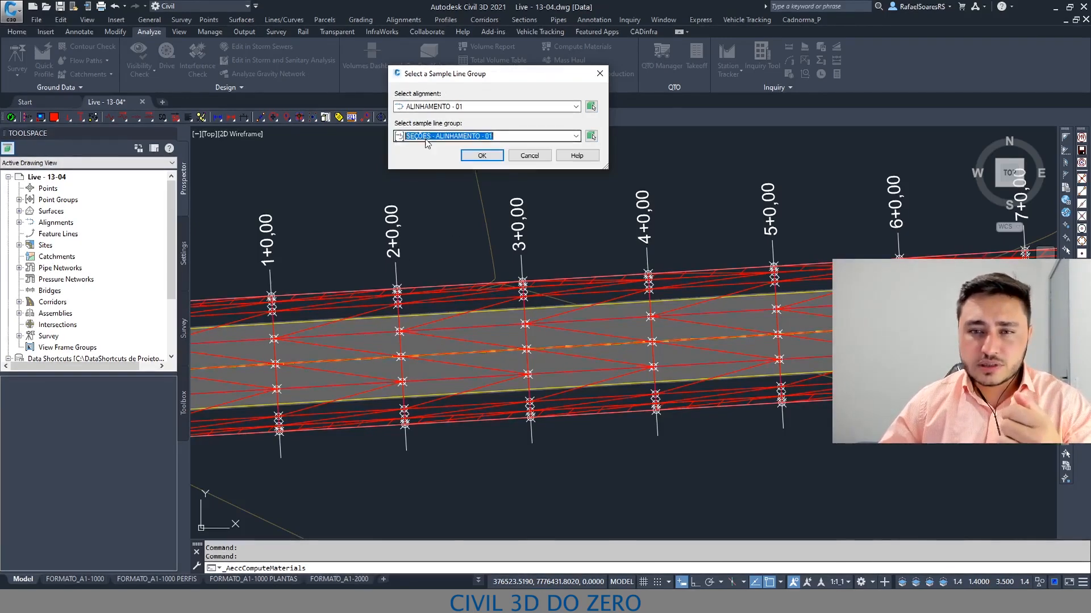
left_click(482, 155)
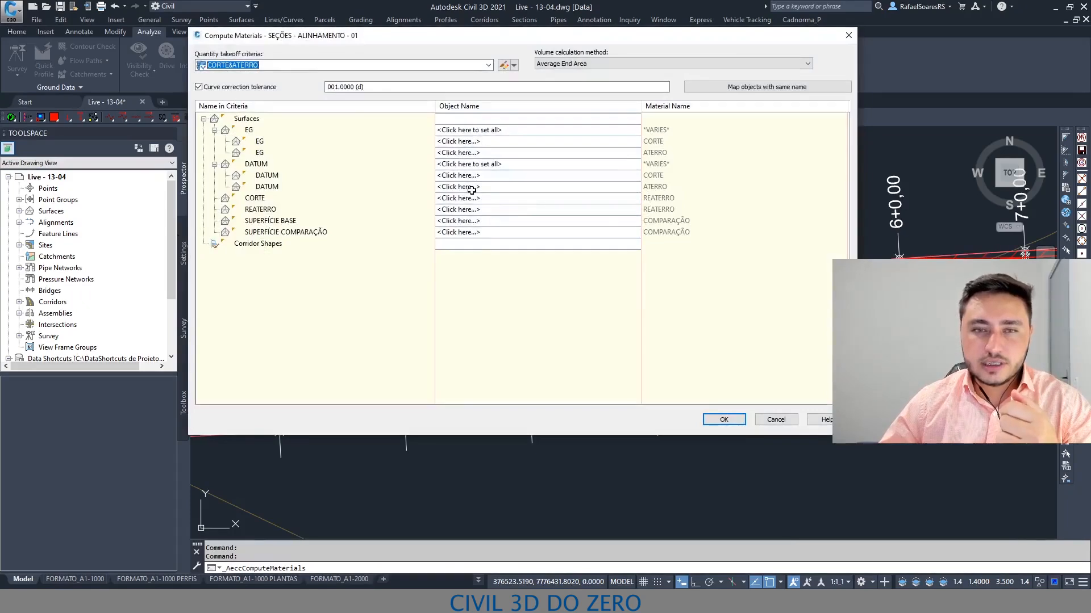
Map all EG surfaces to Primitivo and all DATUM surfaces to ALINHAMENTO - 01 Datum in the CORTE&ATERRO criteria.
left_click(289, 132)
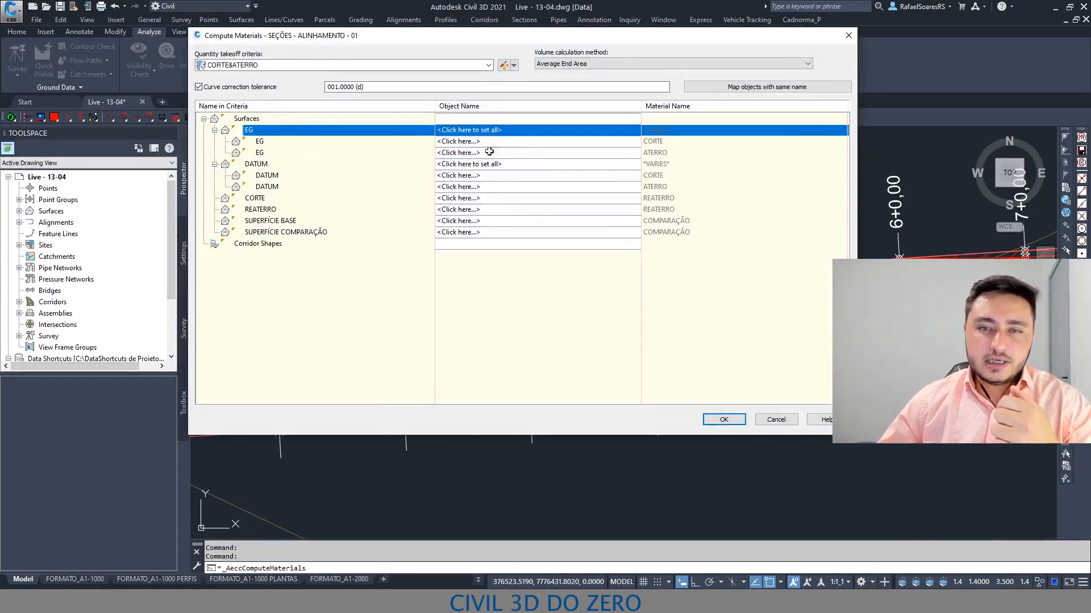
left_click(458, 130)
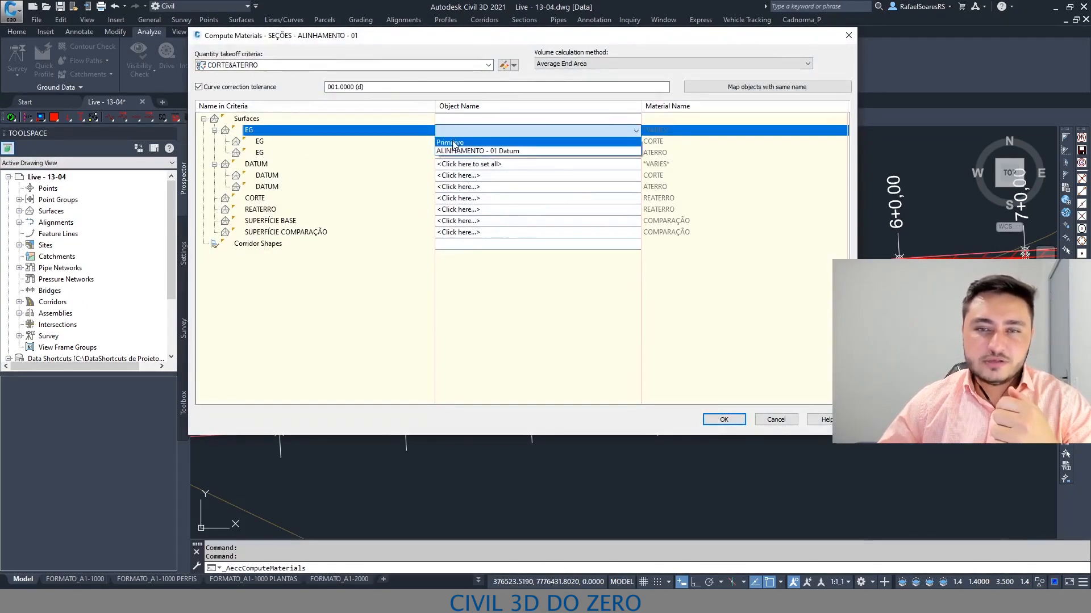
left_click(451, 142)
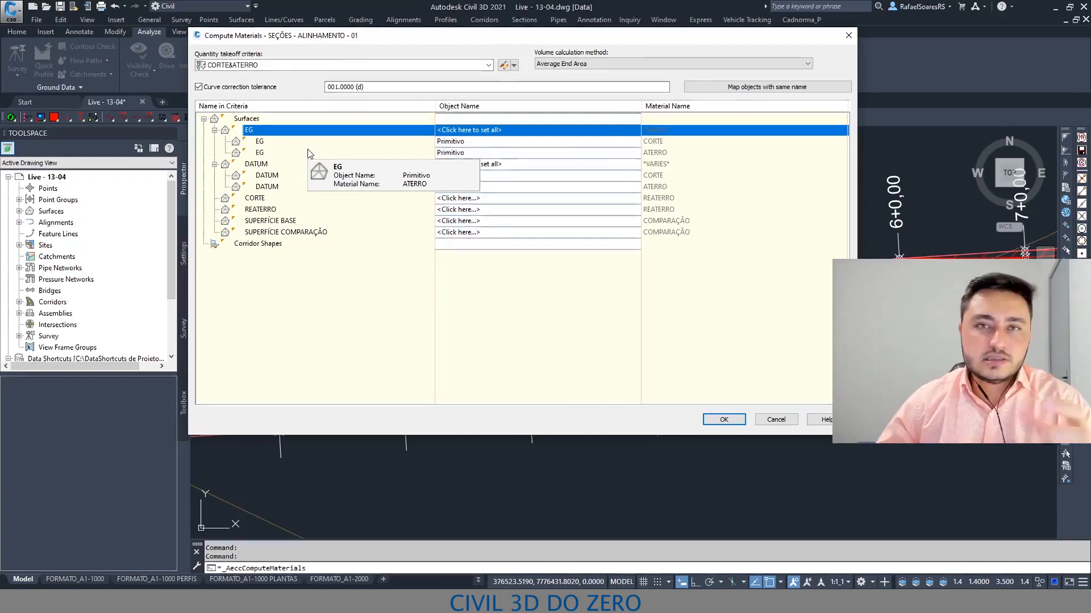
left_click(307, 164)
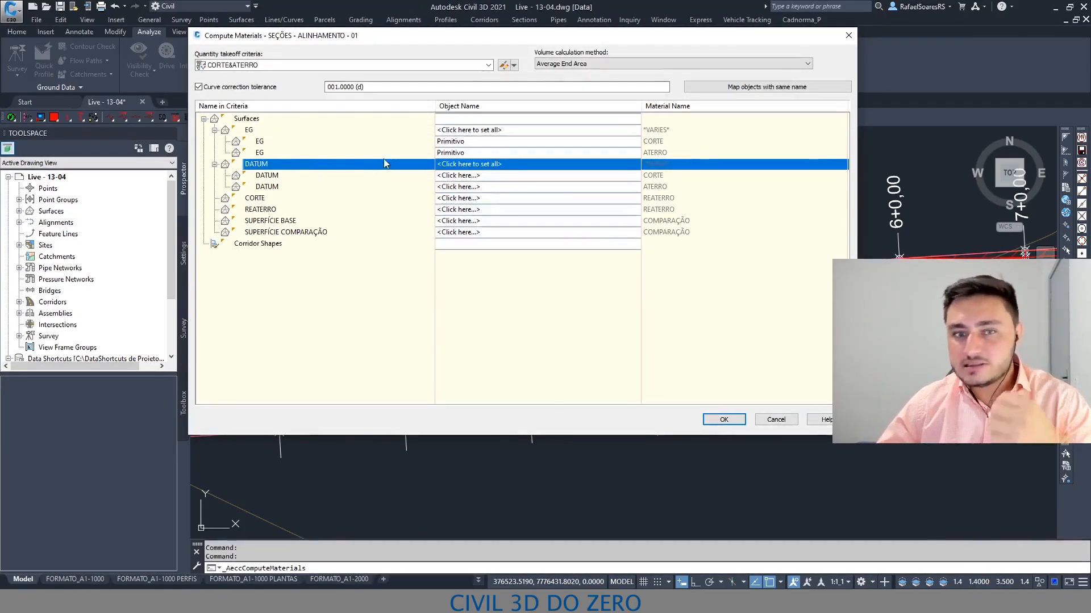
left_click(449, 165)
left_click(455, 185)
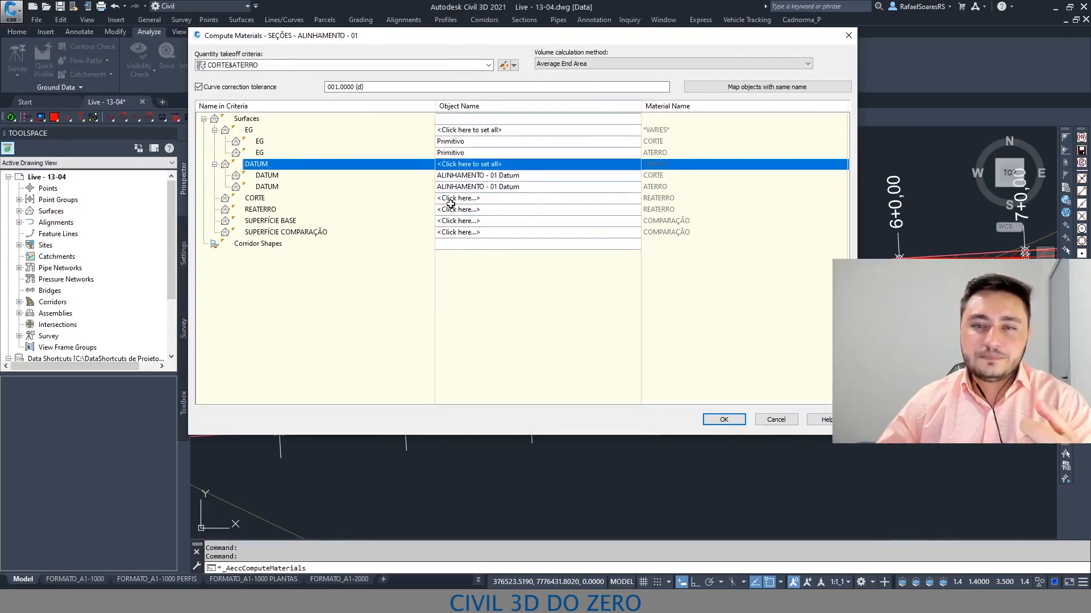
left_click(673, 141)
left_click(668, 153)
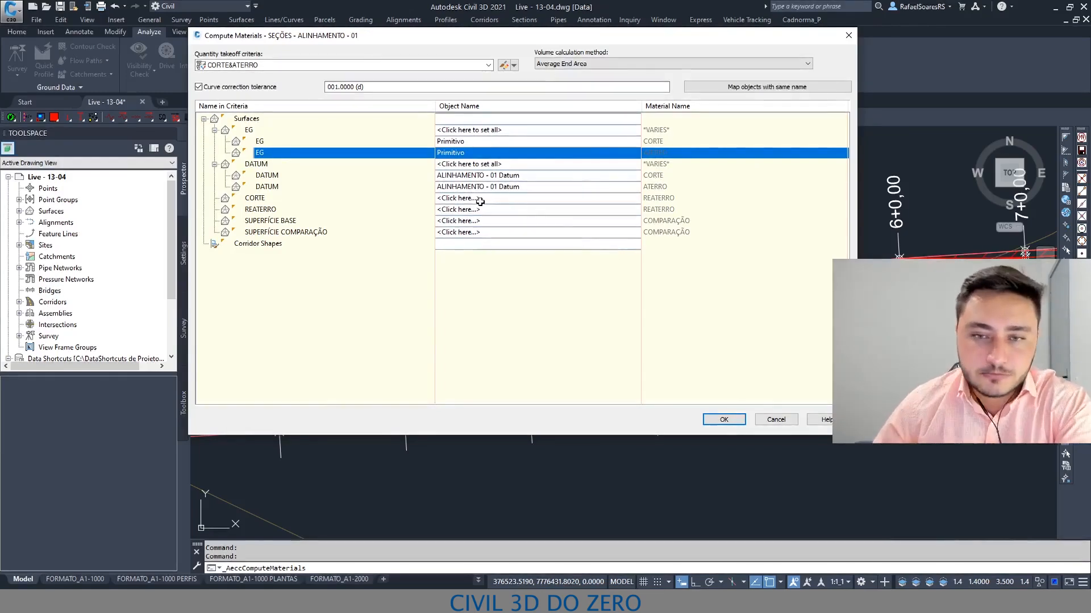
Leave CORTE, REATERRO, SUPERFÍCIE BASE and SUPERFÍCIE COMPARAÇÃO unmapped and compute the materials with this incomplete mapping.
left_click(272, 200)
left_click(271, 210)
left_click(270, 219)
left_click(270, 230)
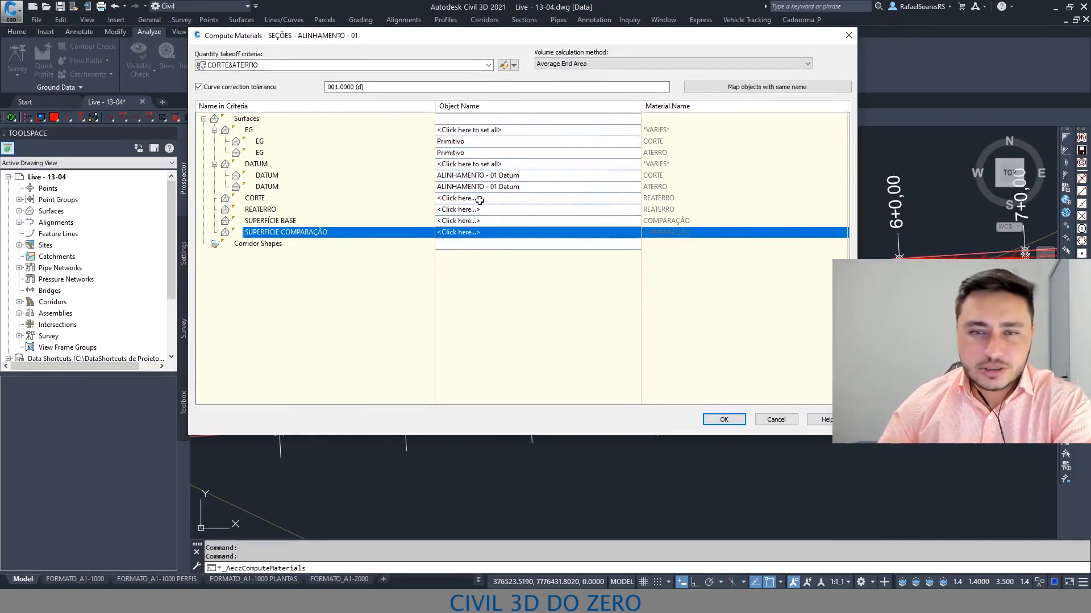
key("Return")
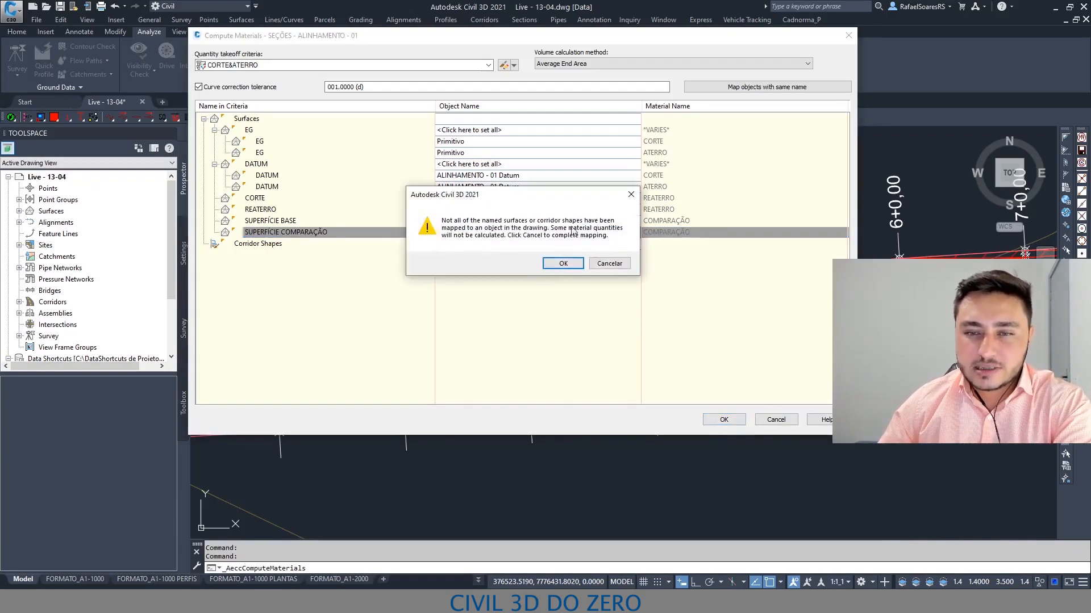
left_click_drag(536, 196, 553, 293)
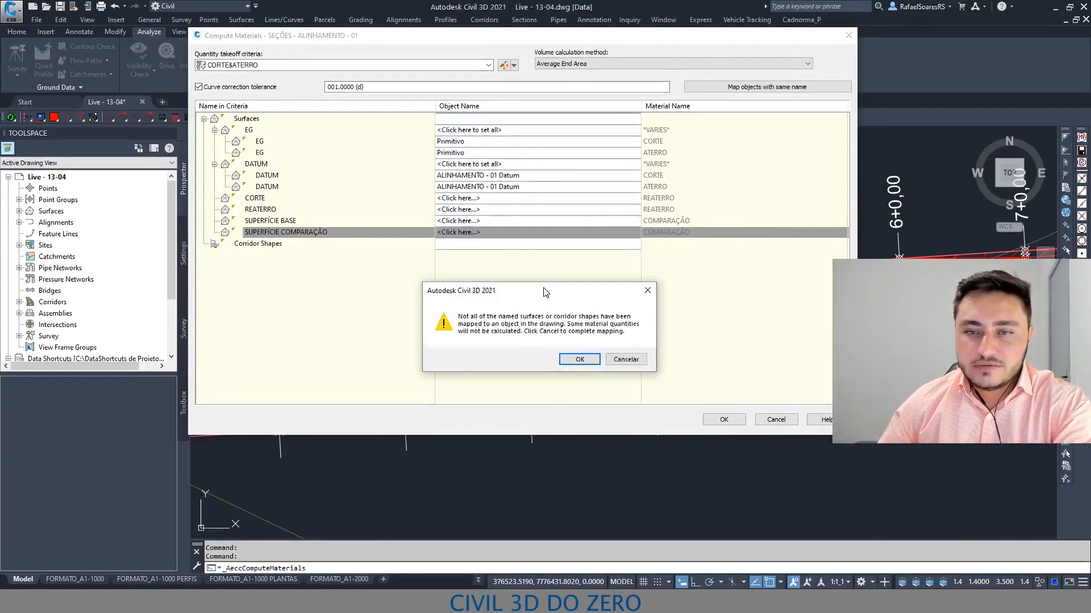
left_click(579, 360)
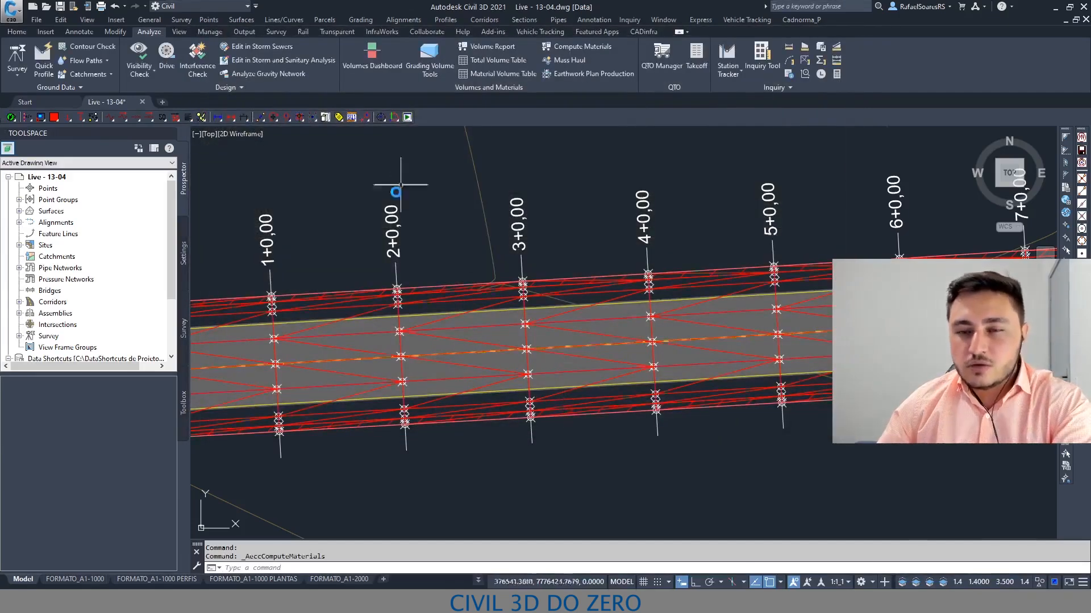
Examine the section views at 7+0.00 and 8+0.00 for the computed cut and fill materials.
scroll(395, 192, "down", 5)
scroll(518, 417, "up", 8)
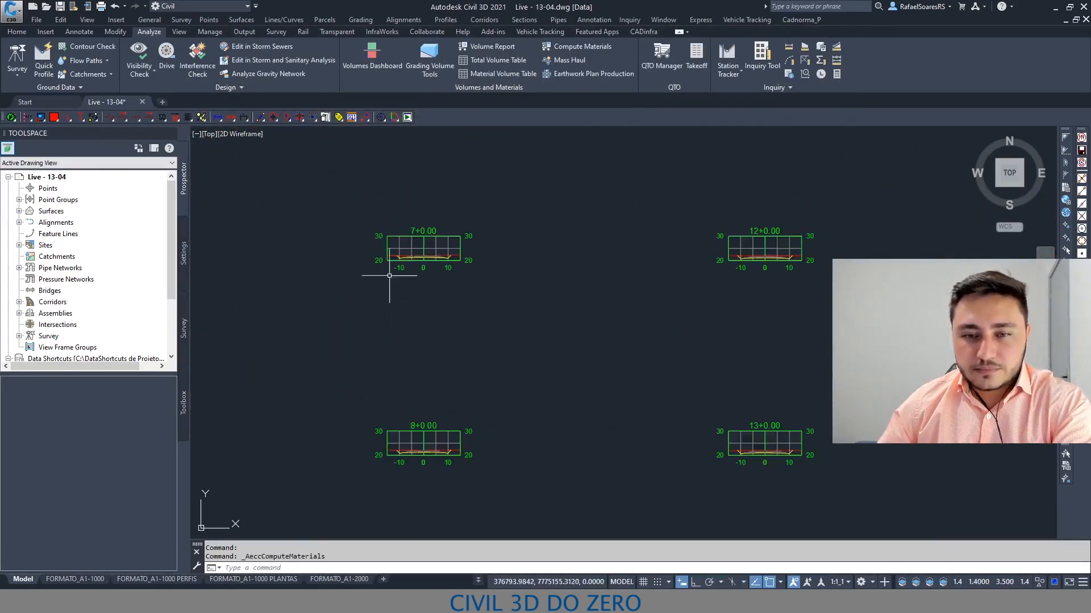
scroll(389, 275, "up", 10)
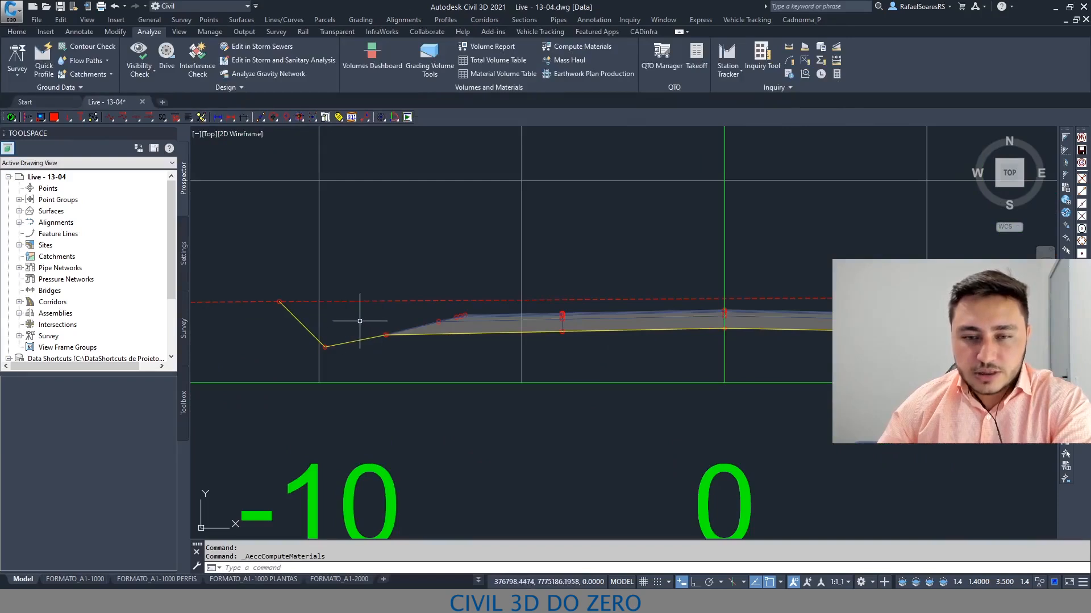
key("Escape")
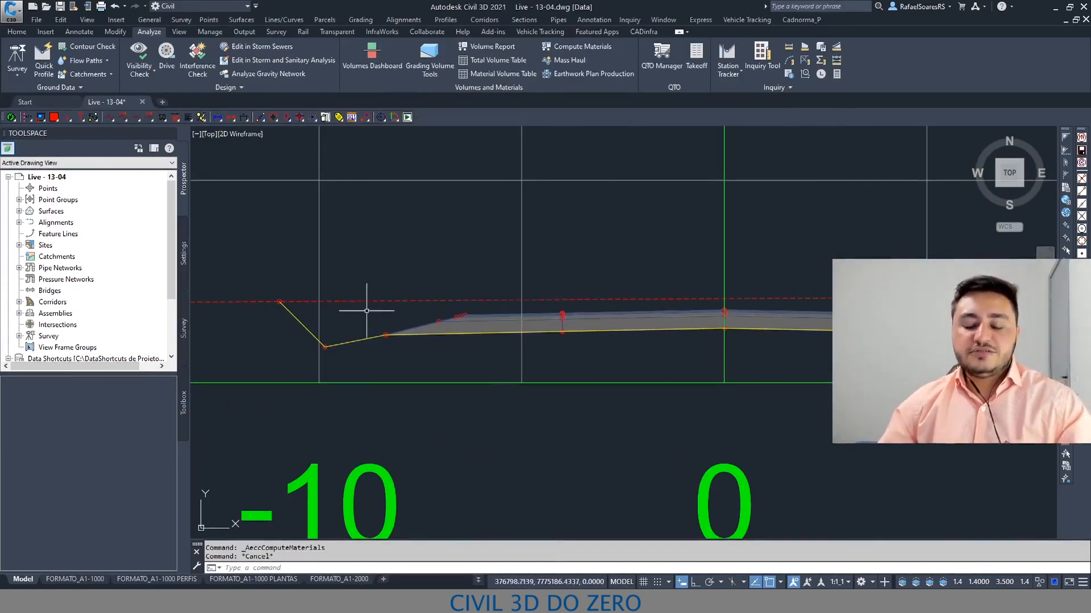
scroll(347, 315, "down", 2)
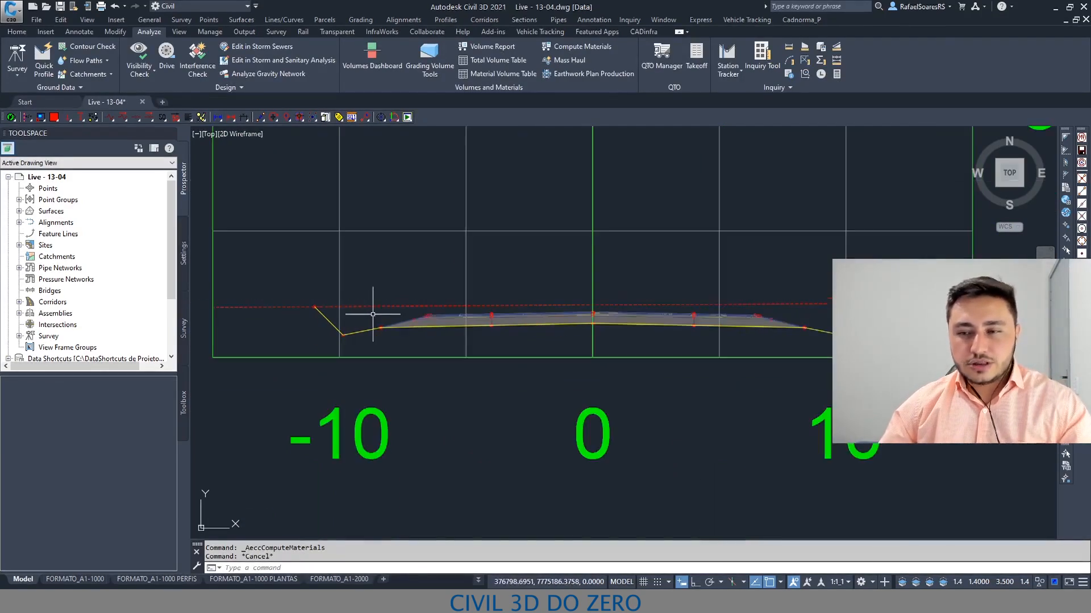
left_click(17, 32)
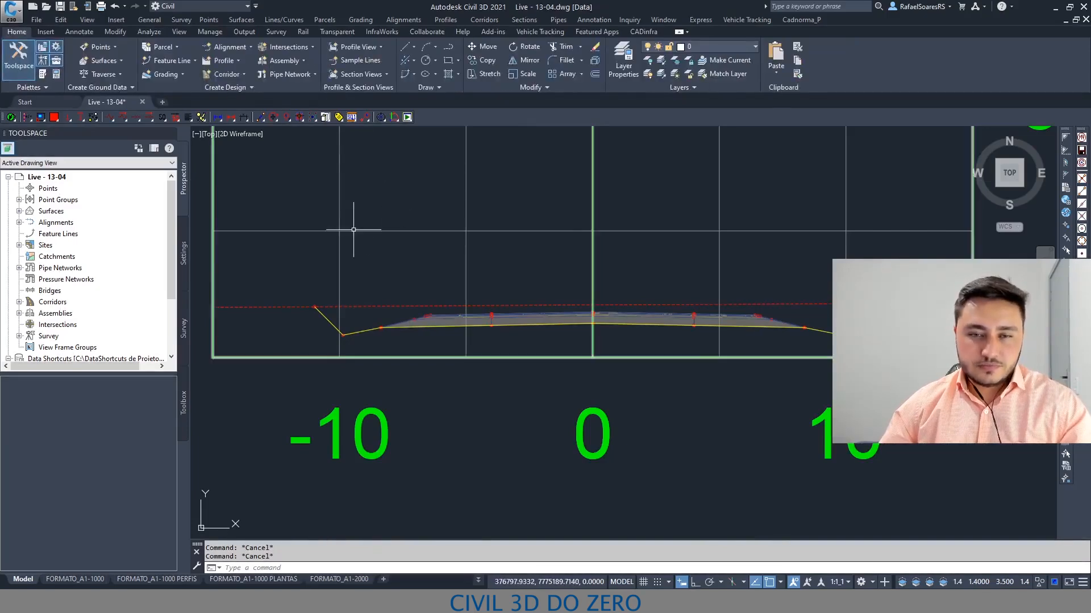
scroll(549, 260, "down", 3)
middle_click_drag(548, 260, 544, 166)
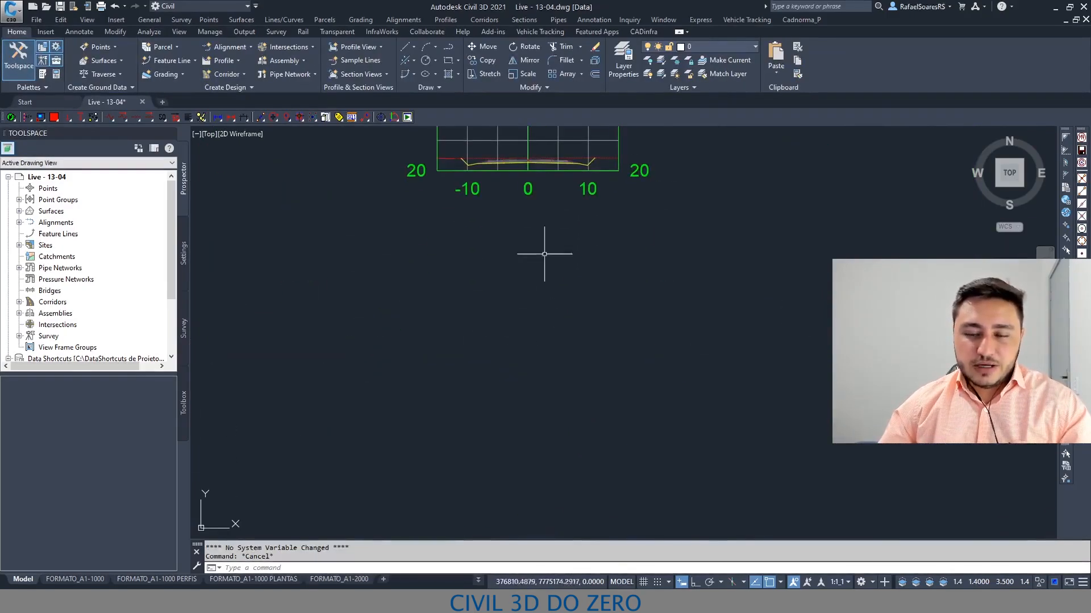
mouse_move(524, 388)
middle_mouse_down()
mouse_move(525, 203)
mouse_move(546, 261)
middle_mouse_up()
key("Escape")
scroll(519, 378, "down", 8)
scroll(517, 385, "up", 8)
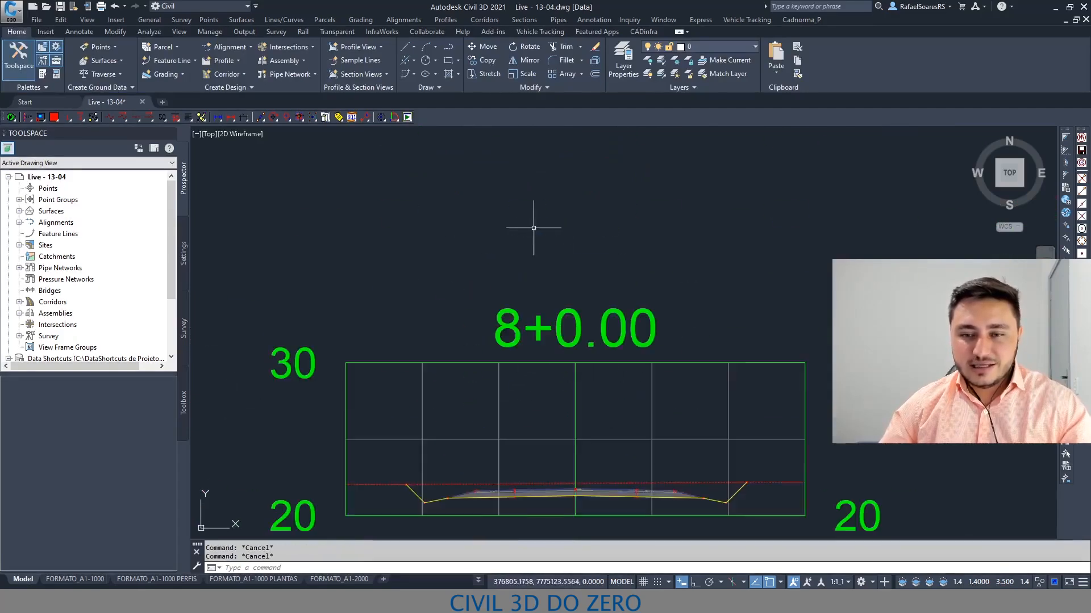
middle_click_drag(572, 383, 571, 291)
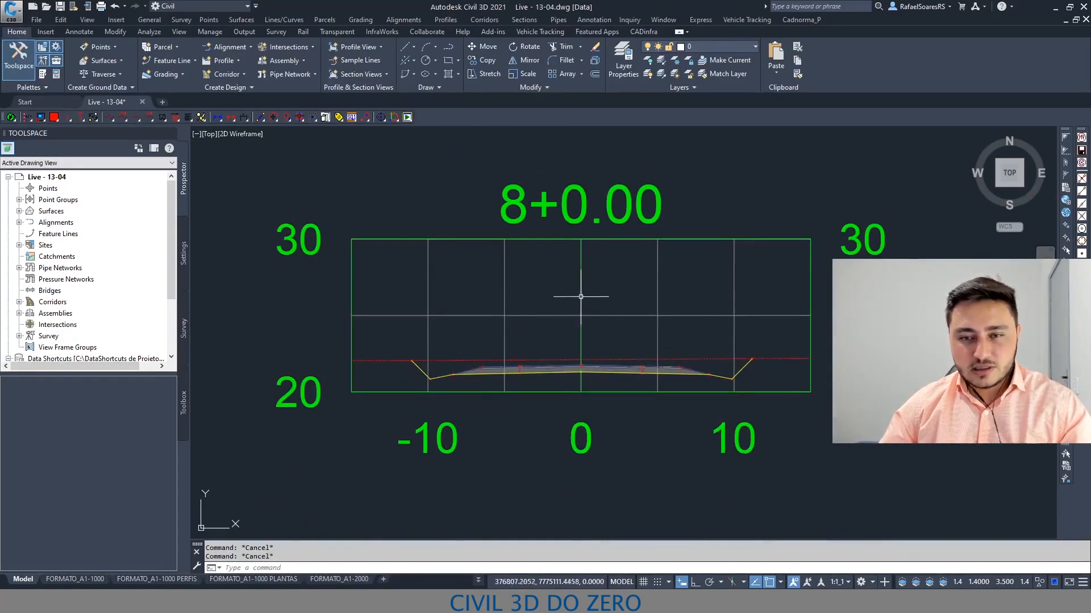
Open the View Group Properties for the section view at 8+0.00 and show the group's section sources and styles.
left_click(513, 316)
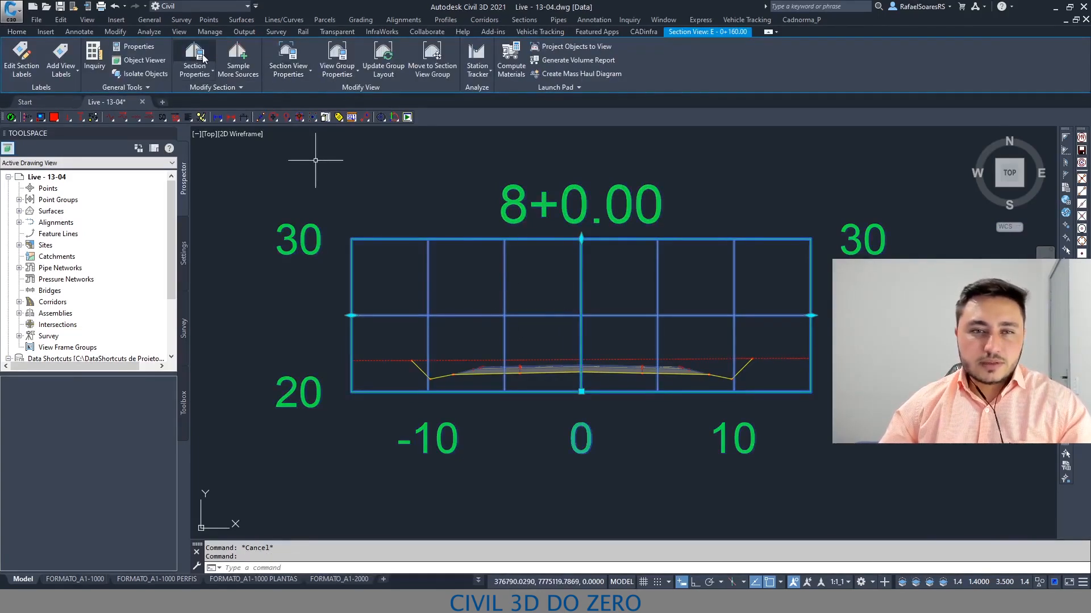
left_click(207, 76)
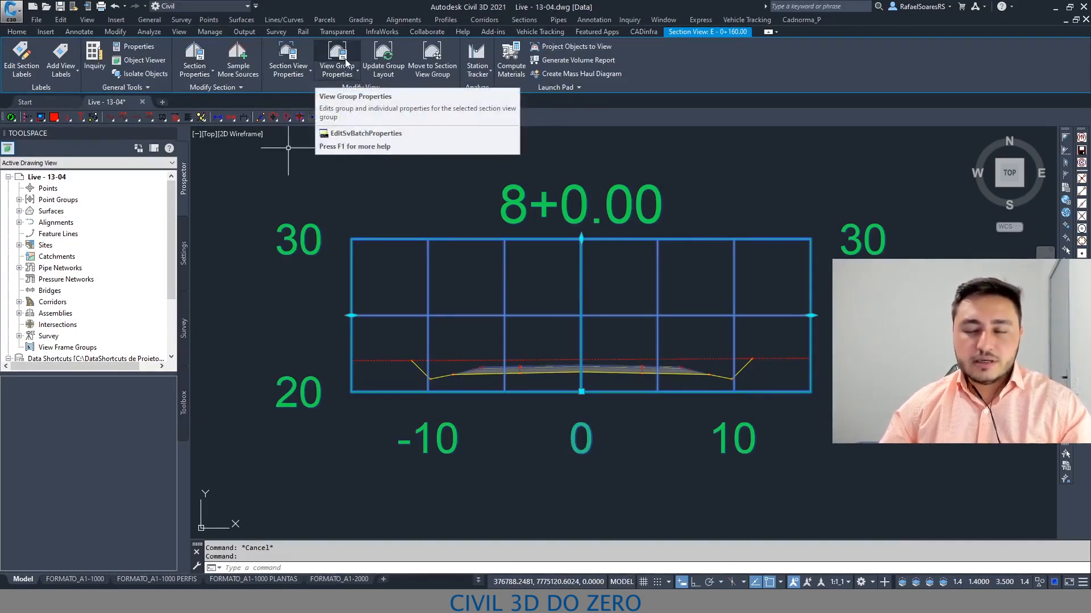
scroll(552, 151, "down", 5)
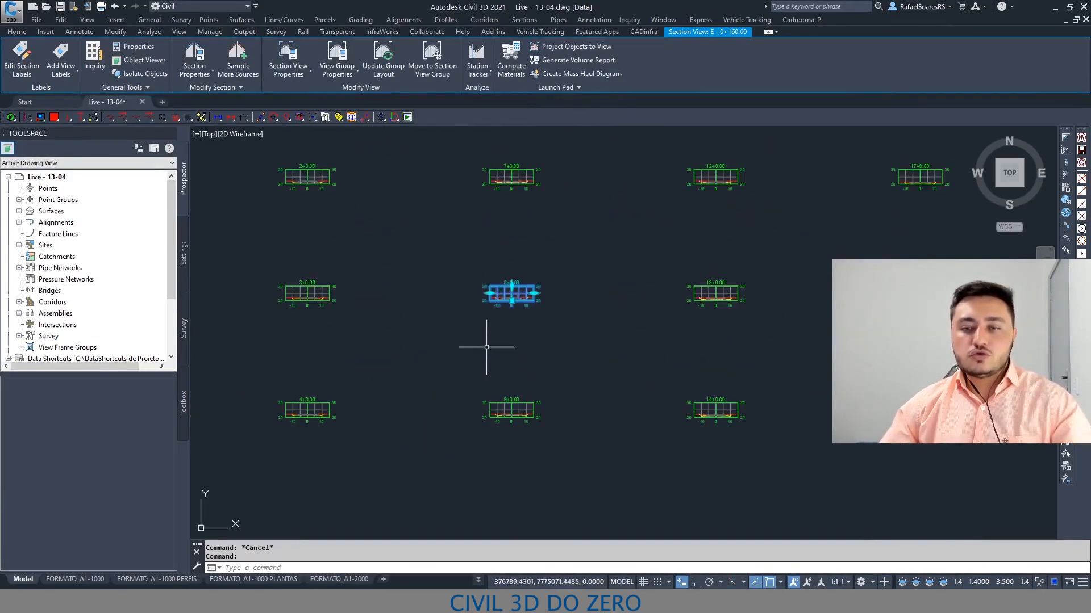
middle_click_drag(500, 423, 477, 300)
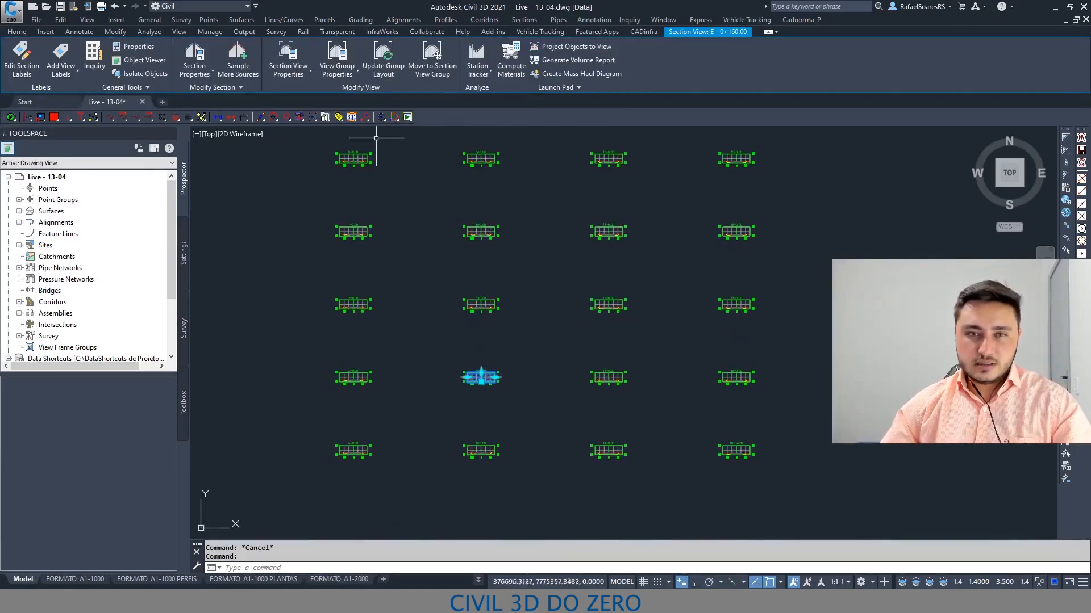
left_click(351, 57)
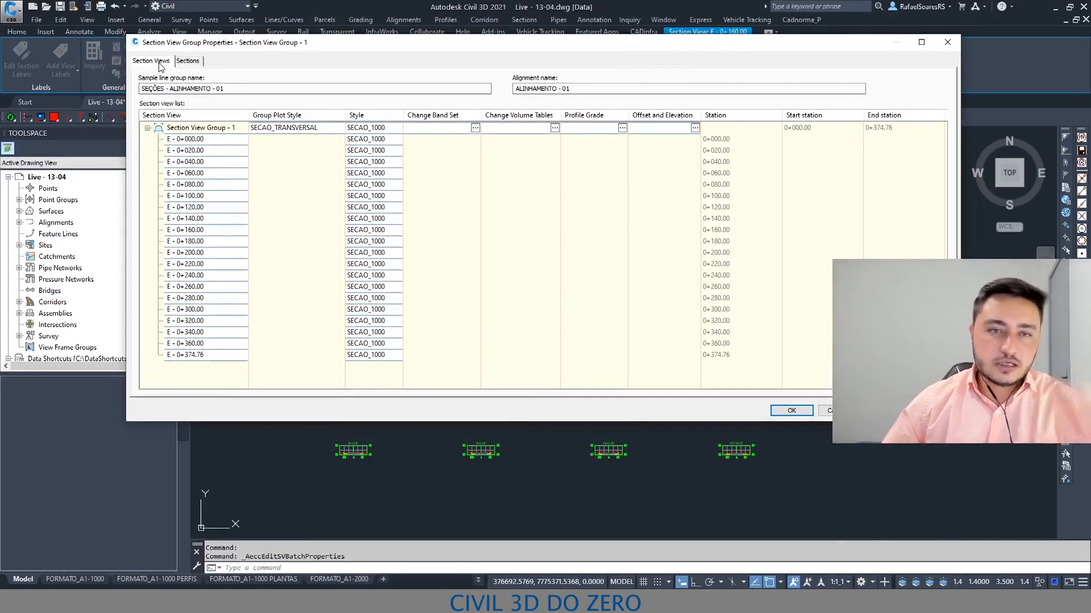
left_click(182, 62)
left_click(150, 61)
left_click(188, 61)
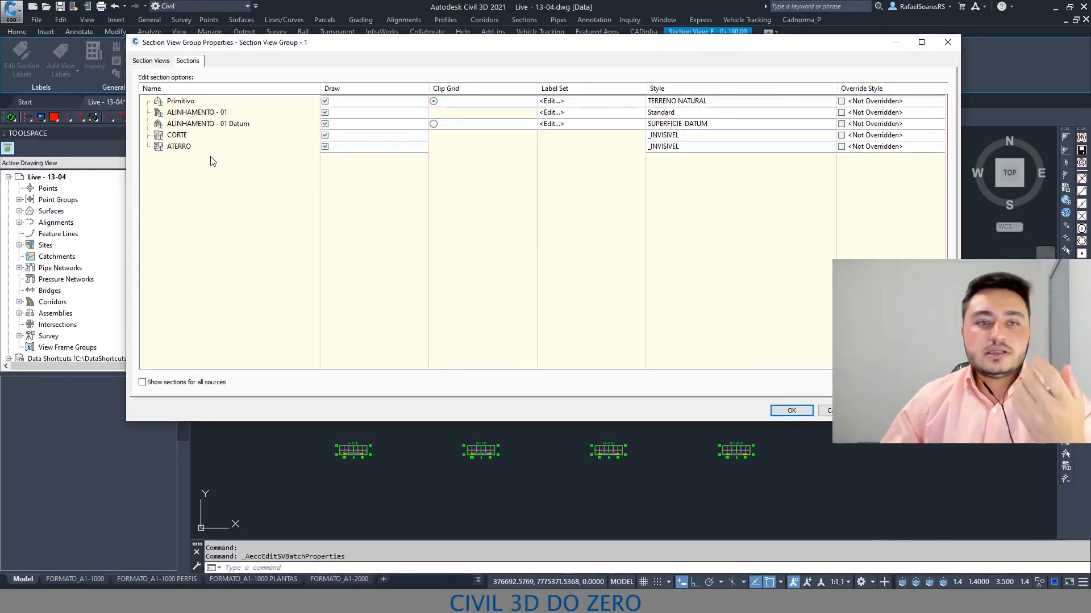
Review the draw settings of the Primitivo, ALINHAMENTO - 01 and ALINHAMENTO - 01 Datum sources in the section view group.
left_click(244, 103)
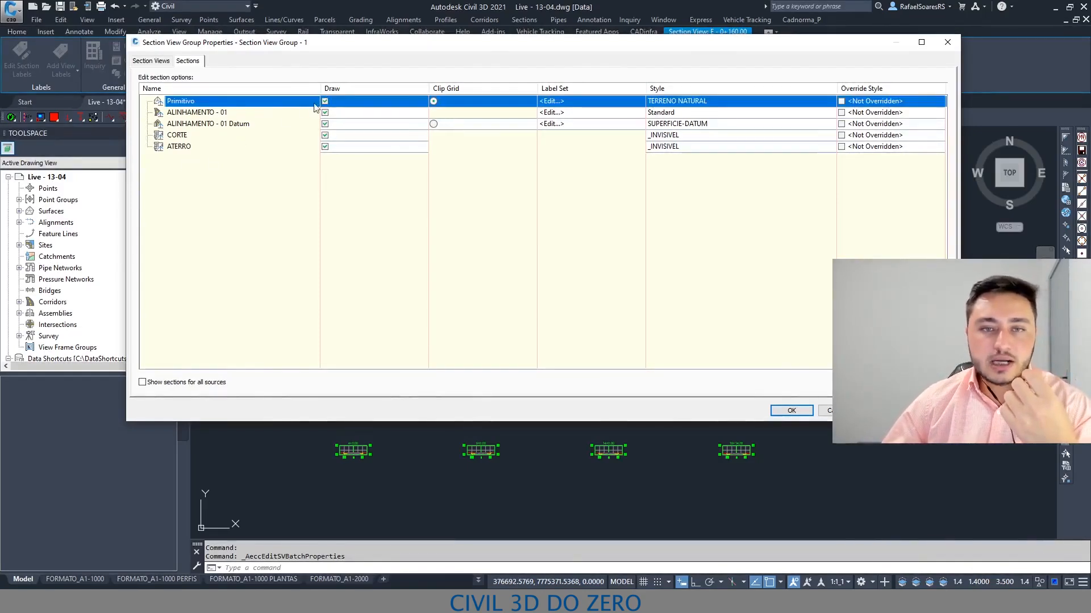
left_click(216, 112)
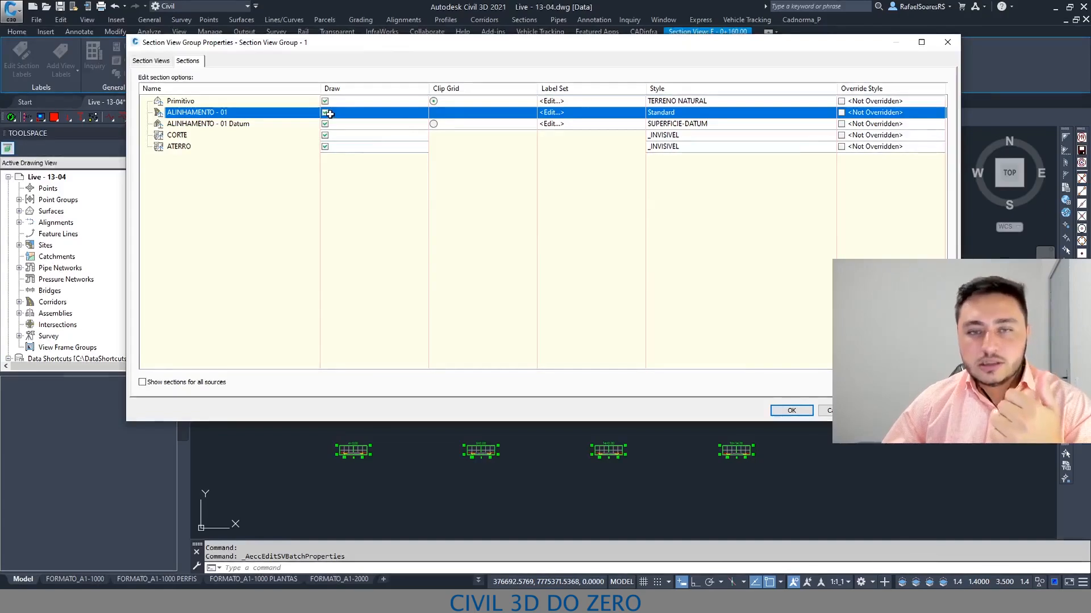
left_click(258, 126)
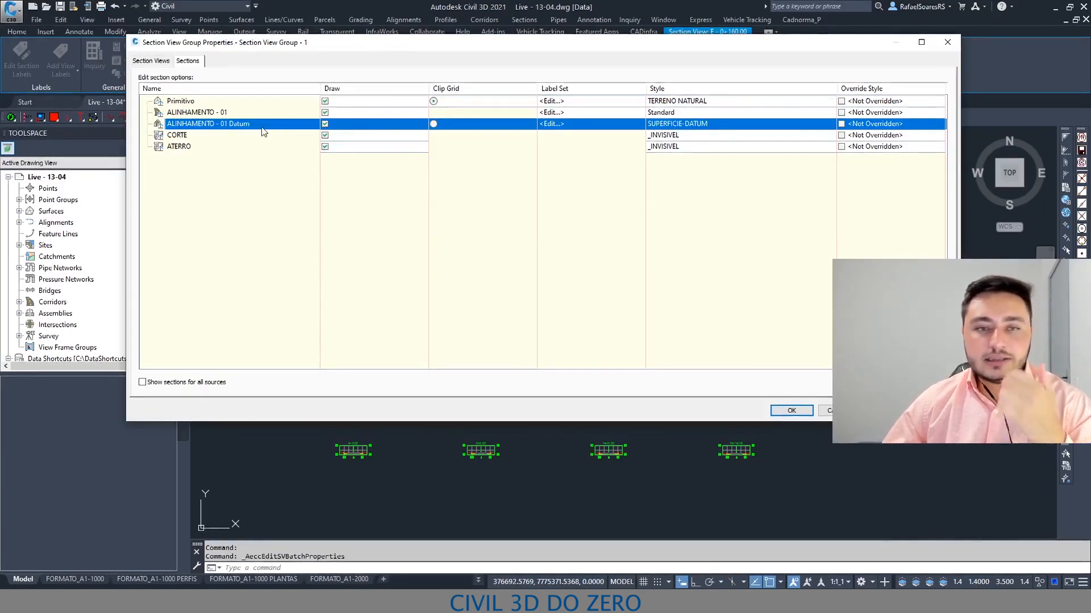
left_click(324, 124)
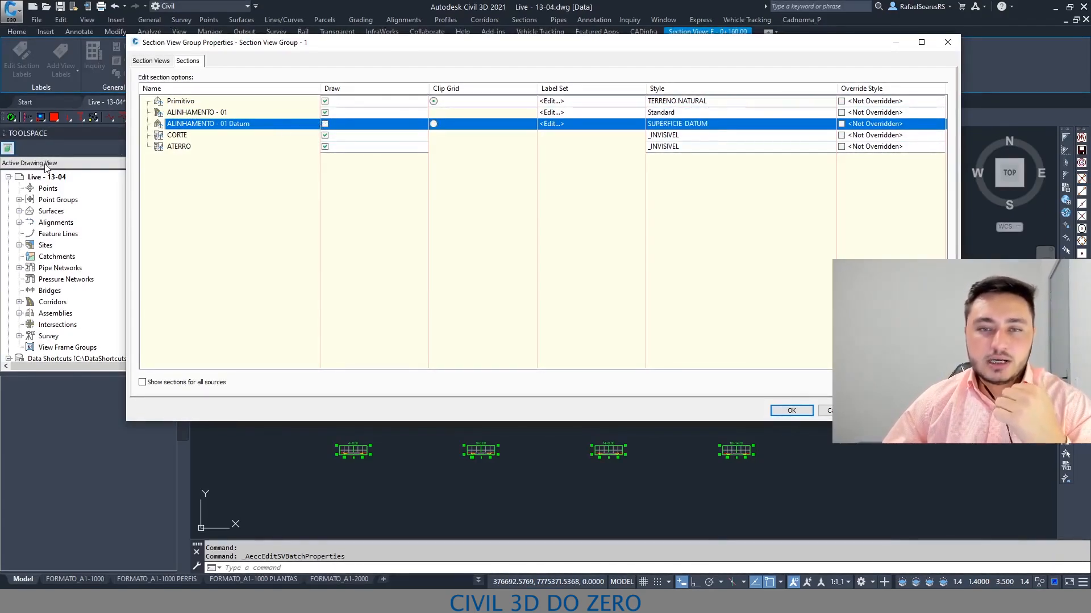
Examine the CORTE and ATERRO material entries and the section styles assigned to them.
left_click(218, 136)
left_click(211, 148)
left_click(271, 137)
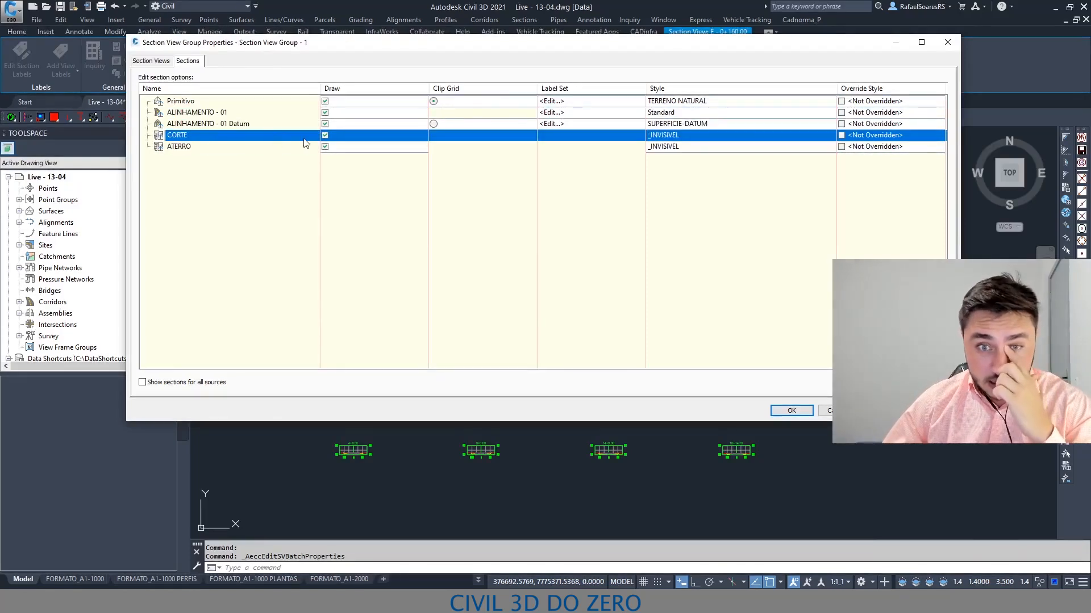
left_click(332, 149)
left_click(256, 139)
left_click(240, 146)
left_click(236, 139)
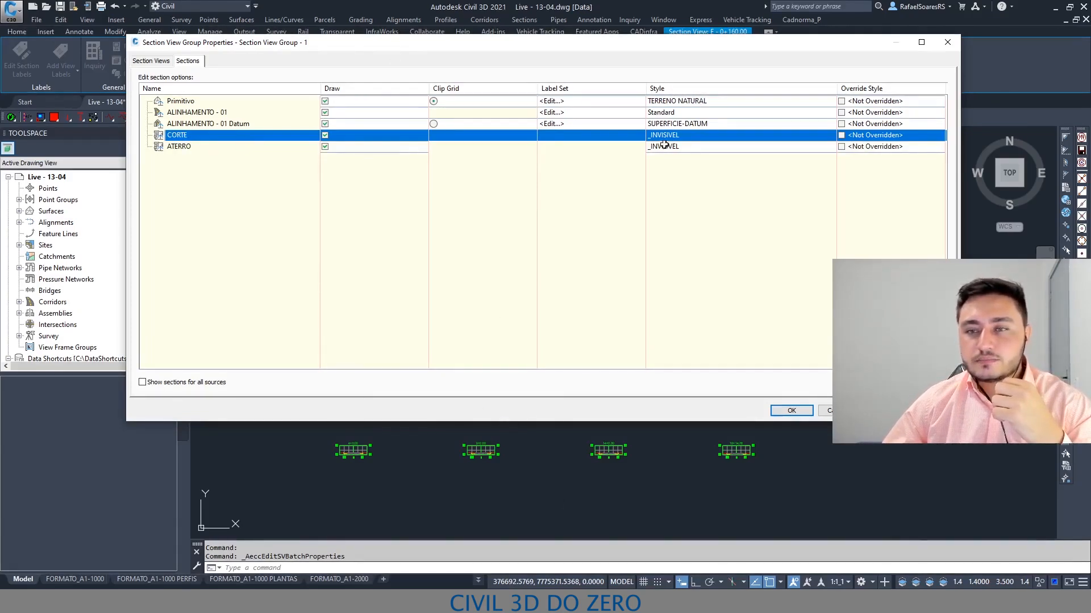
left_click(646, 149)
left_click(646, 140)
left_click(646, 149)
left_click(645, 140)
left_click(647, 148)
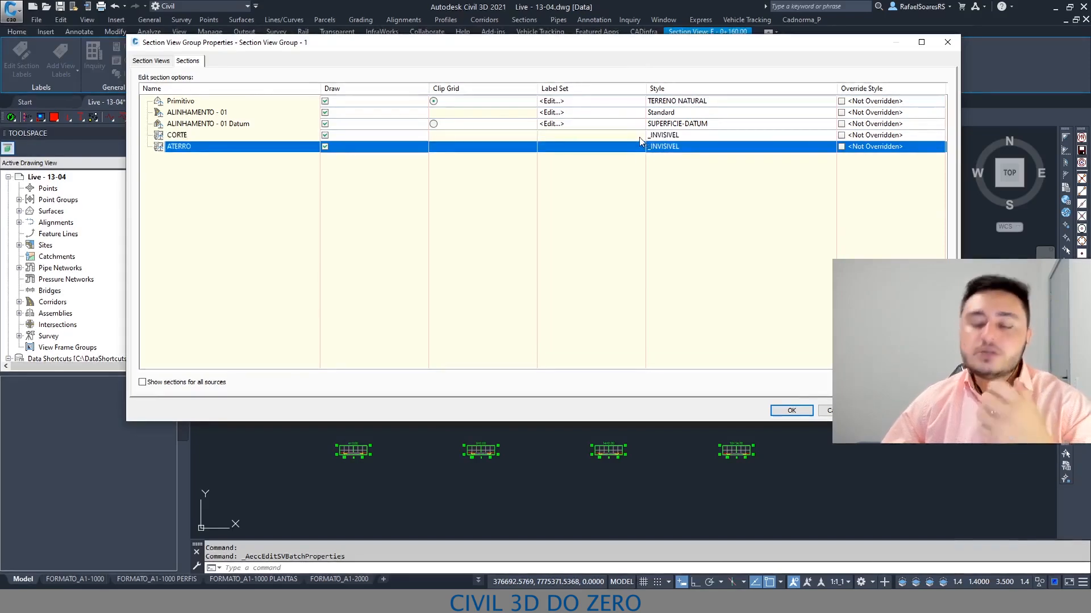
left_click(647, 139)
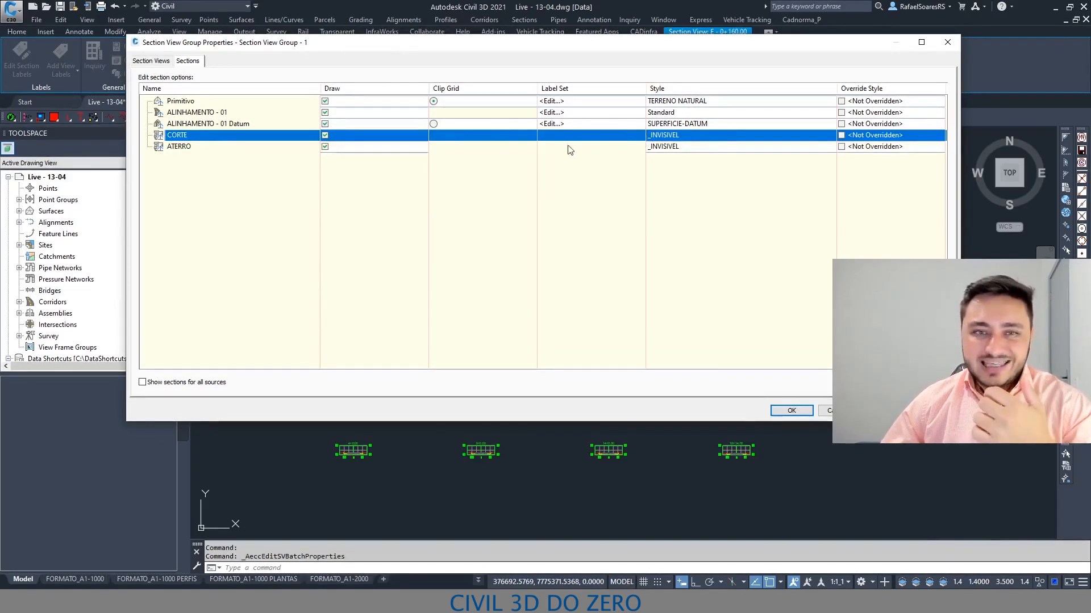
Set the section style of the CORTE material to CORTE.
left_click(685, 136)
left_click(545, 103)
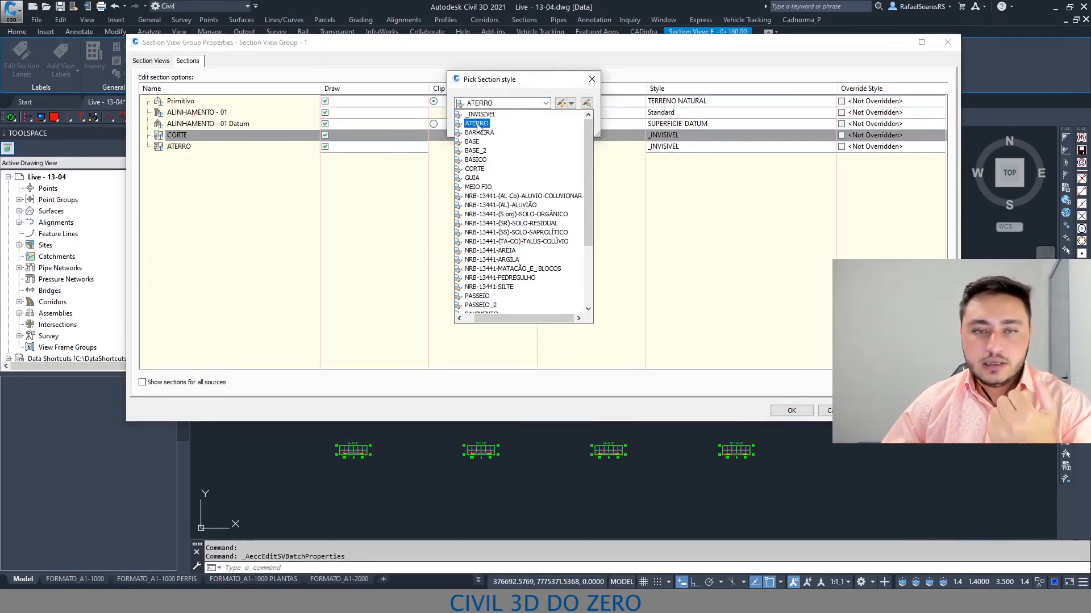
left_click(474, 169)
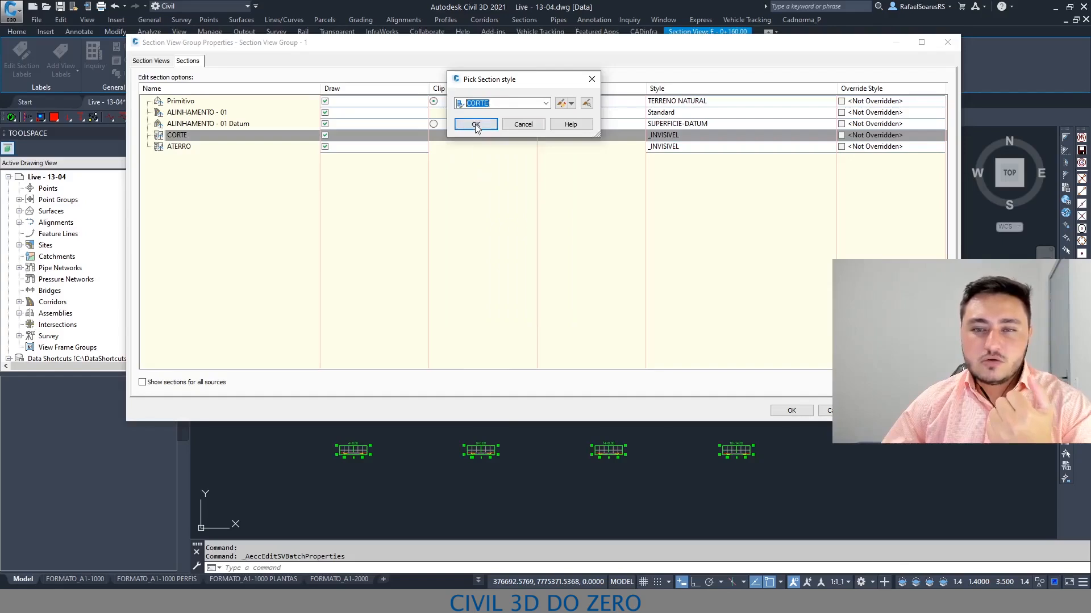
left_click(476, 124)
Set the section style of the ATERRO material to ATERRO and apply the section view group changes.
left_click(683, 146)
left_click(683, 146)
left_click(525, 104)
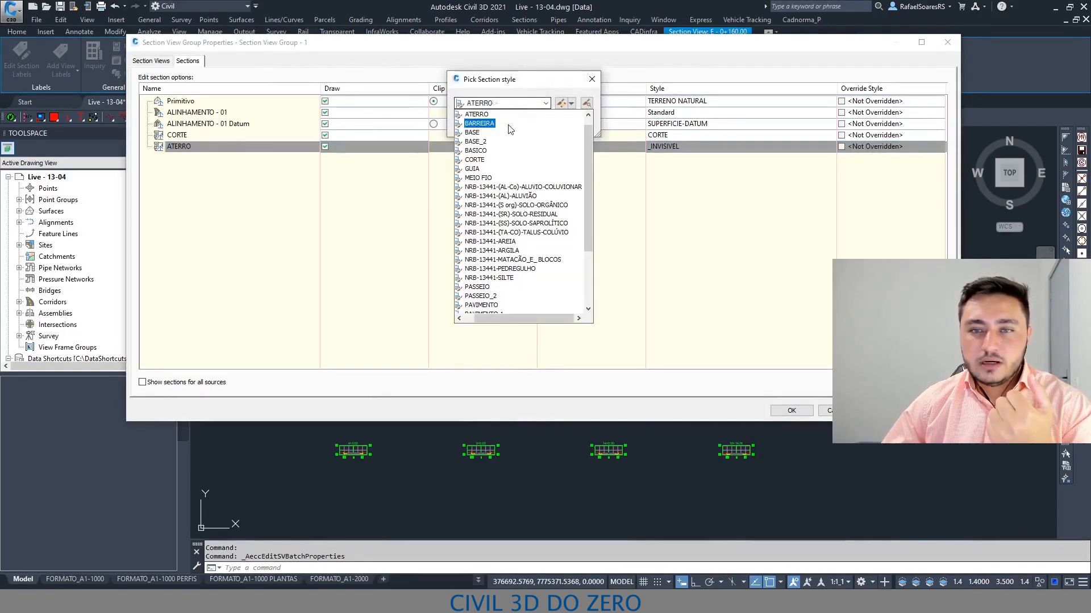
left_click(476, 114)
left_click(476, 123)
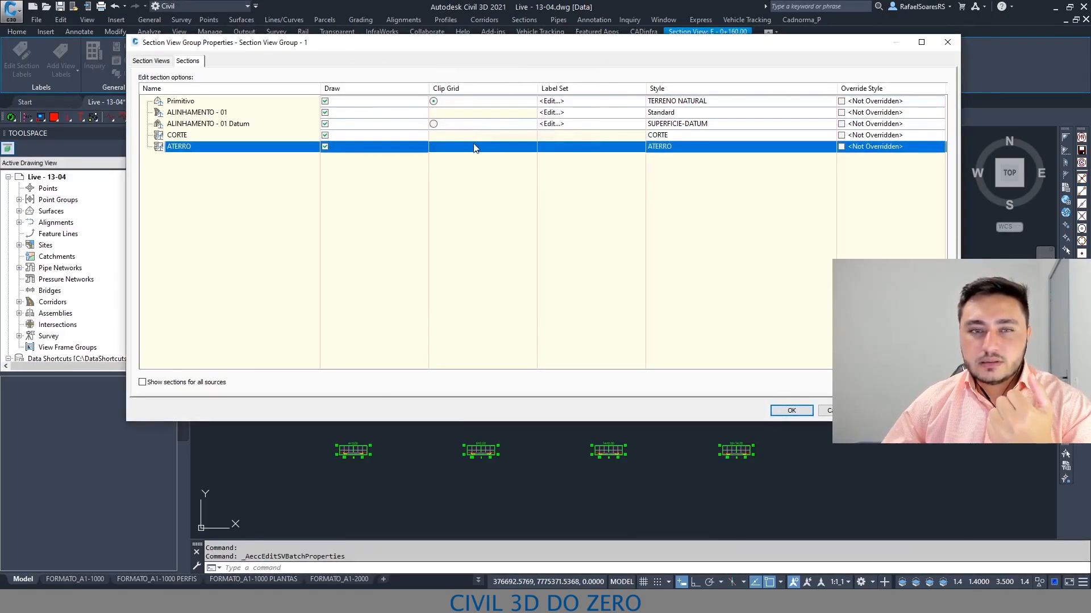
left_click(791, 411)
Select the cut material section in the section view at 8+0.00 and show its properties.
scroll(450, 392, "up", 5)
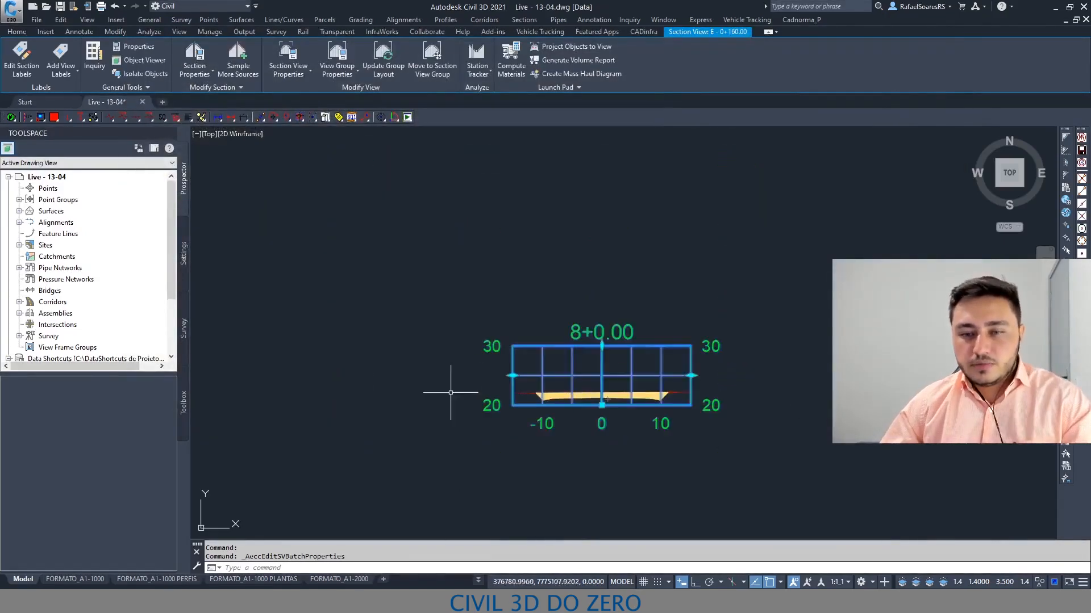
scroll(598, 414, "up", 6)
key("Escape")
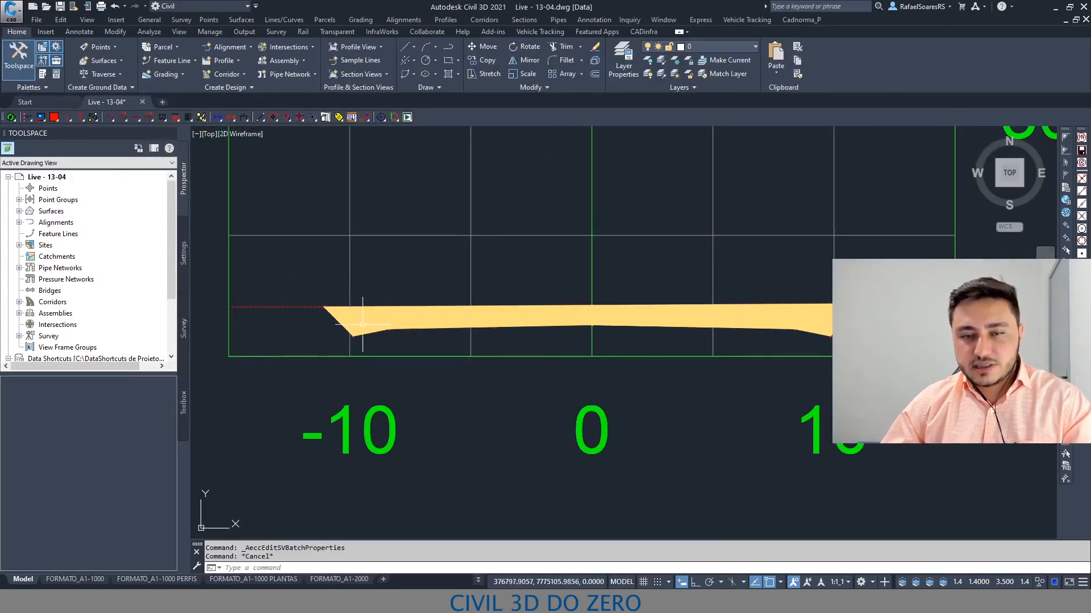
left_click(361, 326)
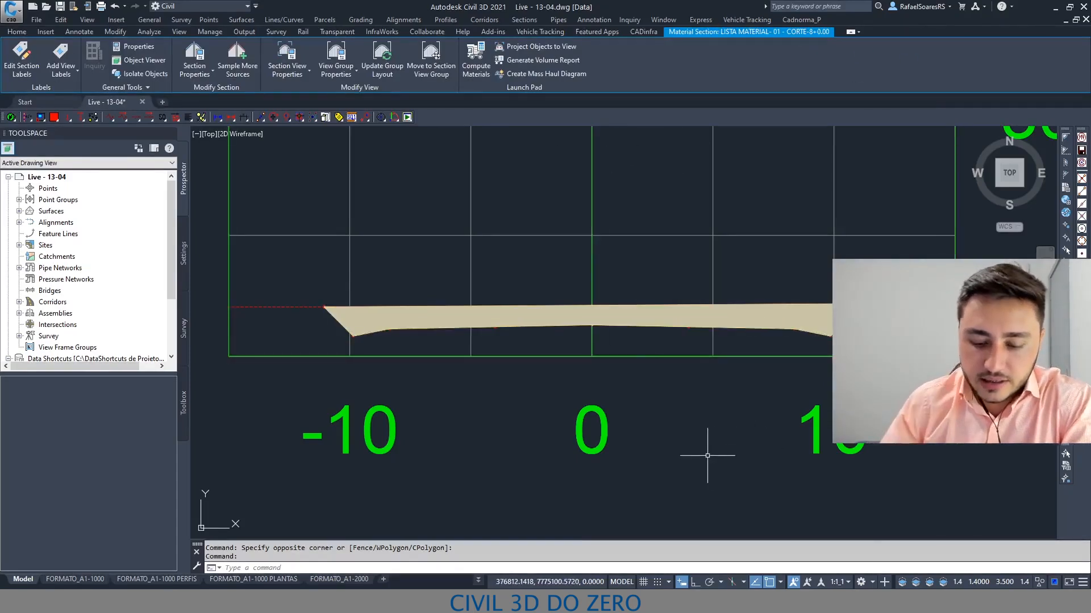
key("ctrl+1")
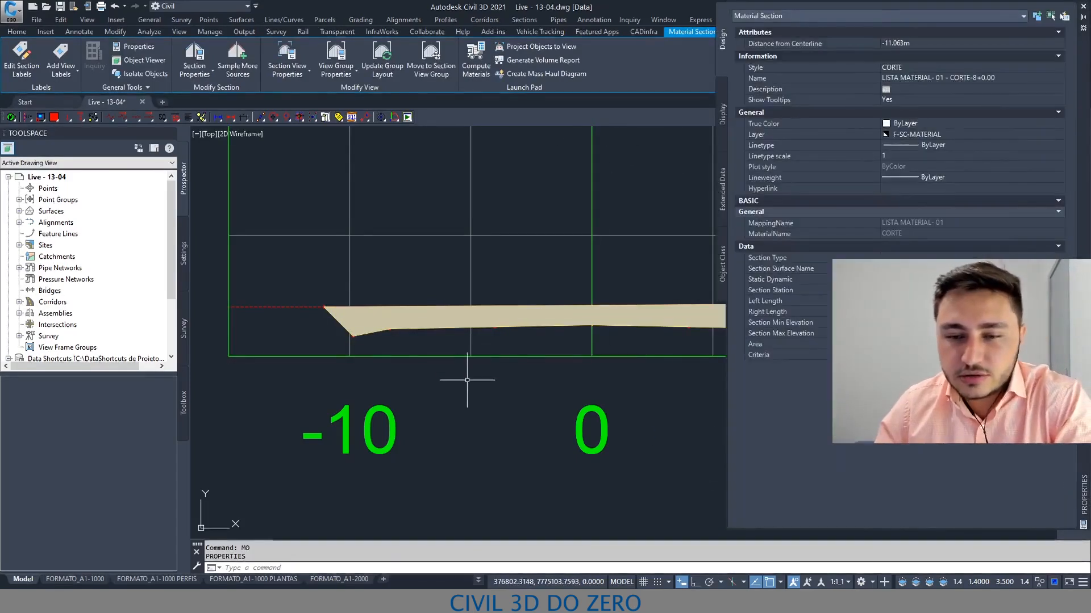
Check the name and material list mapping in the selected cut section's properties.
right_click(461, 451)
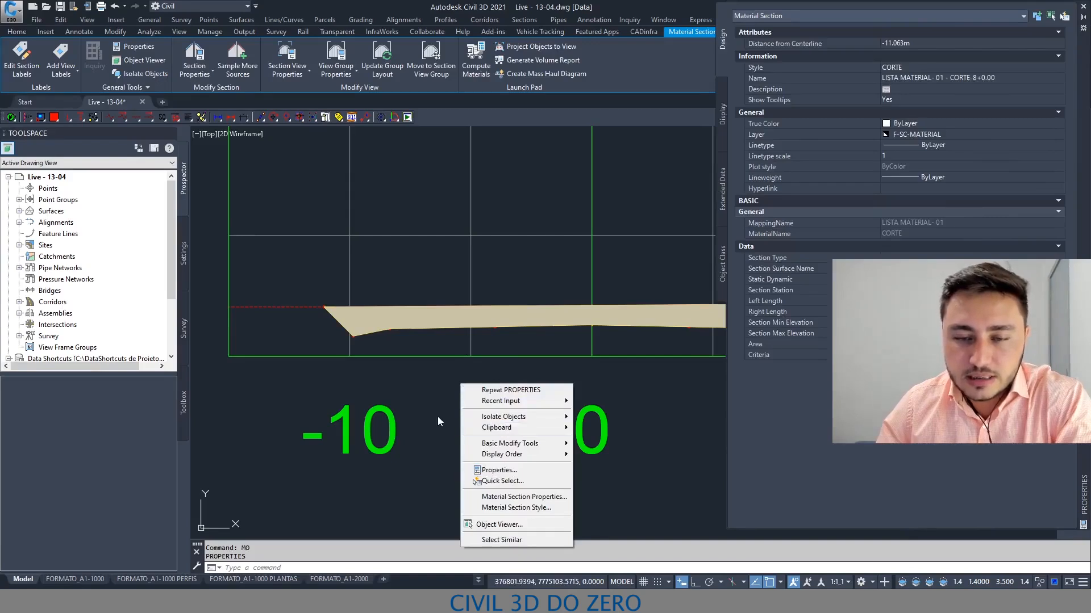
left_click(440, 421)
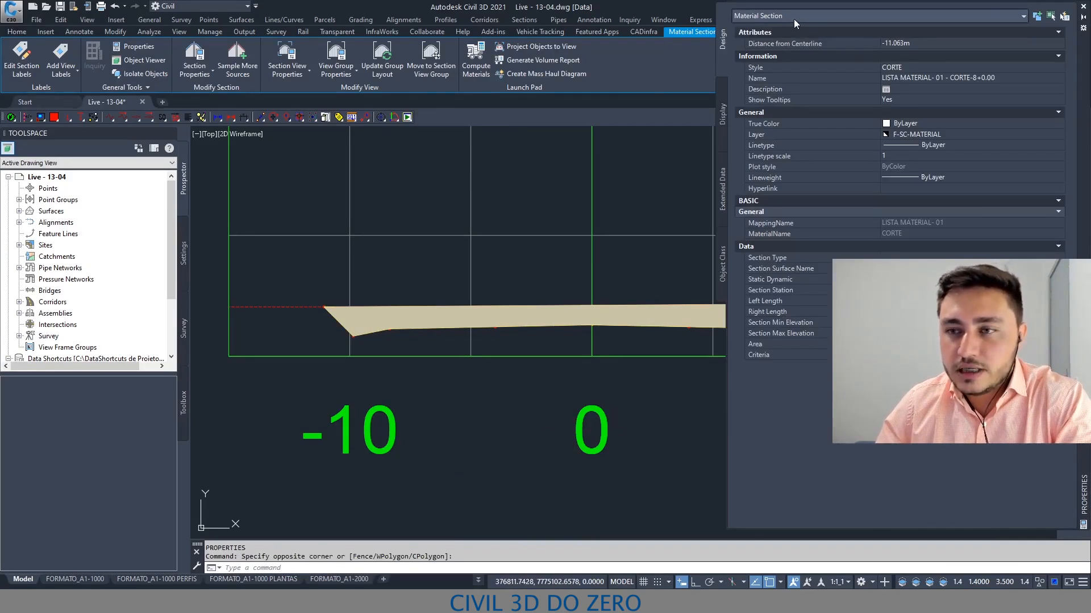
left_click(899, 80)
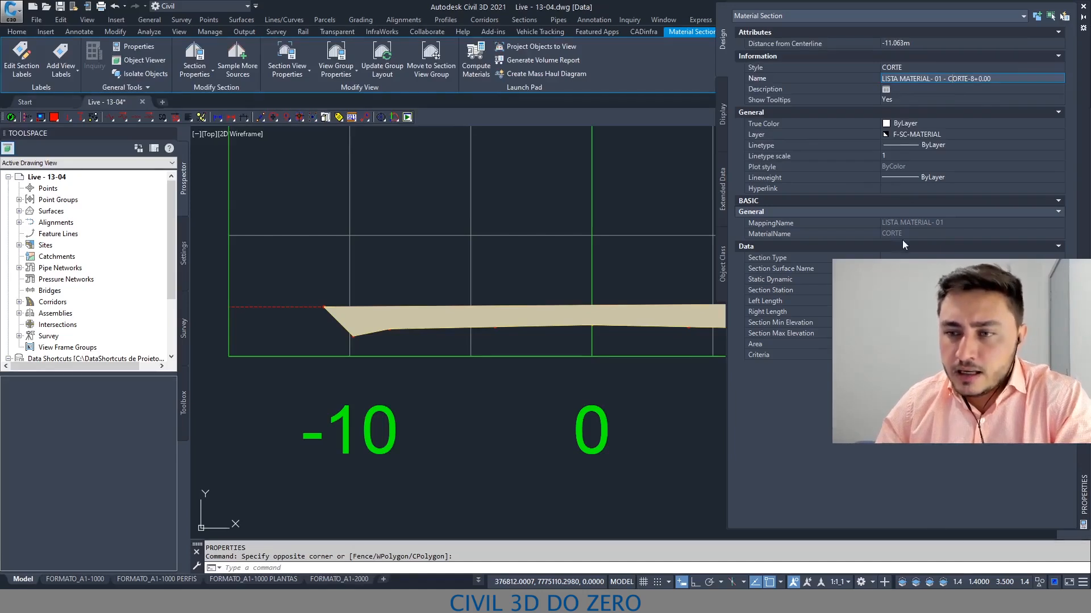
left_click(899, 224)
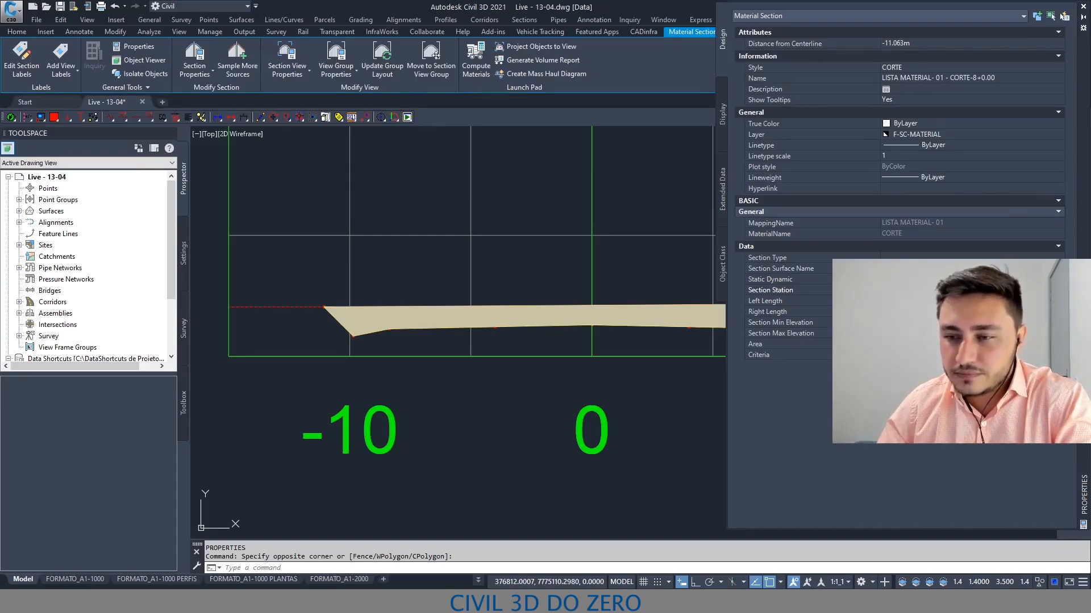
Examine the cut hatch at 8+0.00 and the corridor plan around stations 1+0.00 to 4+0.00.
scroll(341, 310, "down", 4)
scroll(366, 336, "up", 2)
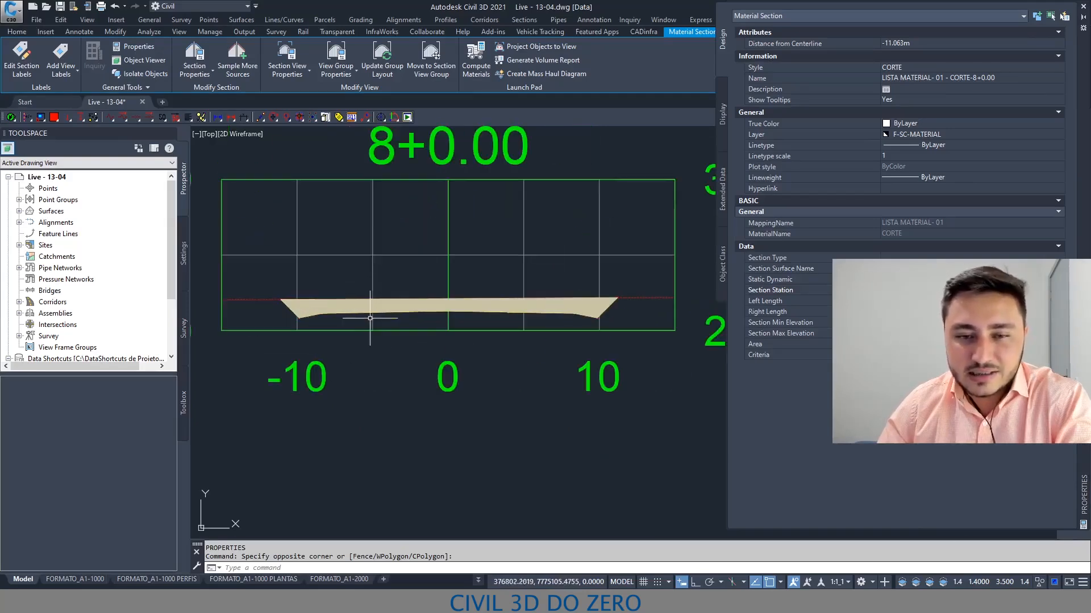
middle_click_drag(367, 335, 386, 342)
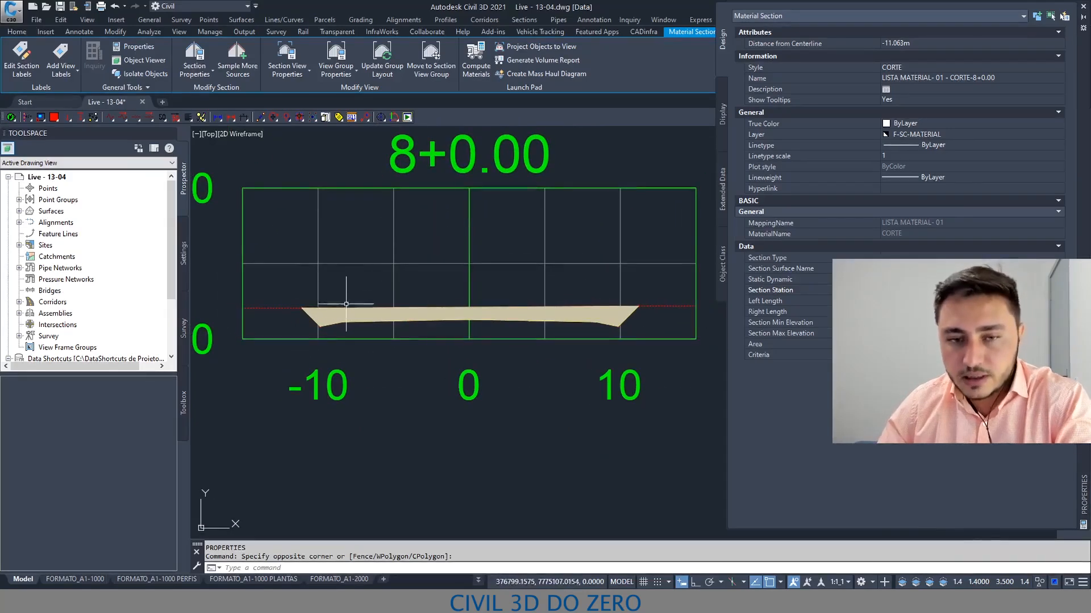
scroll(362, 320, "down", 10)
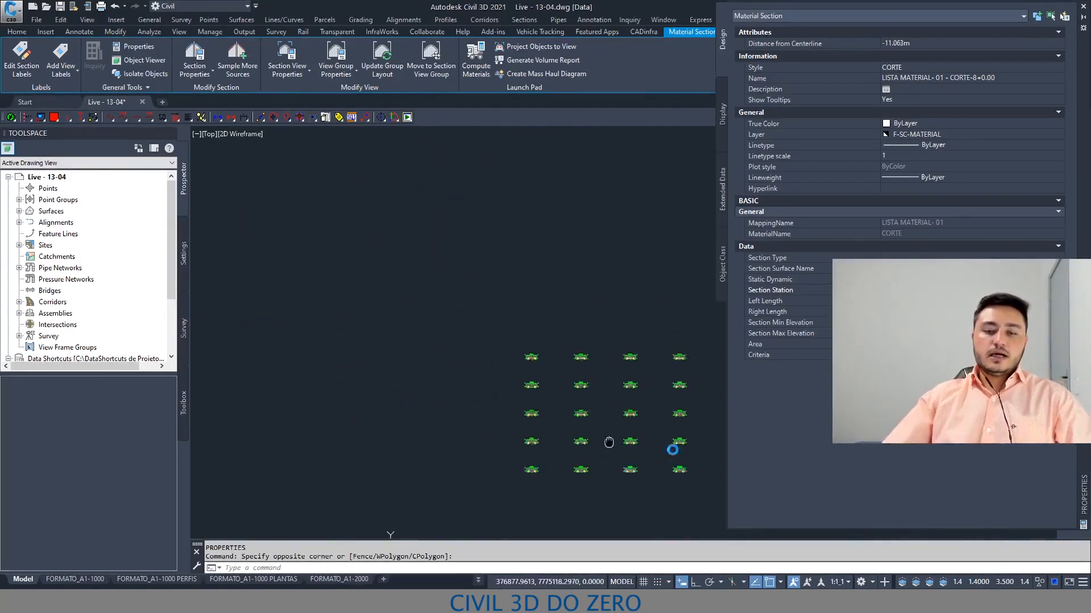
scroll(529, 264, "up", 10)
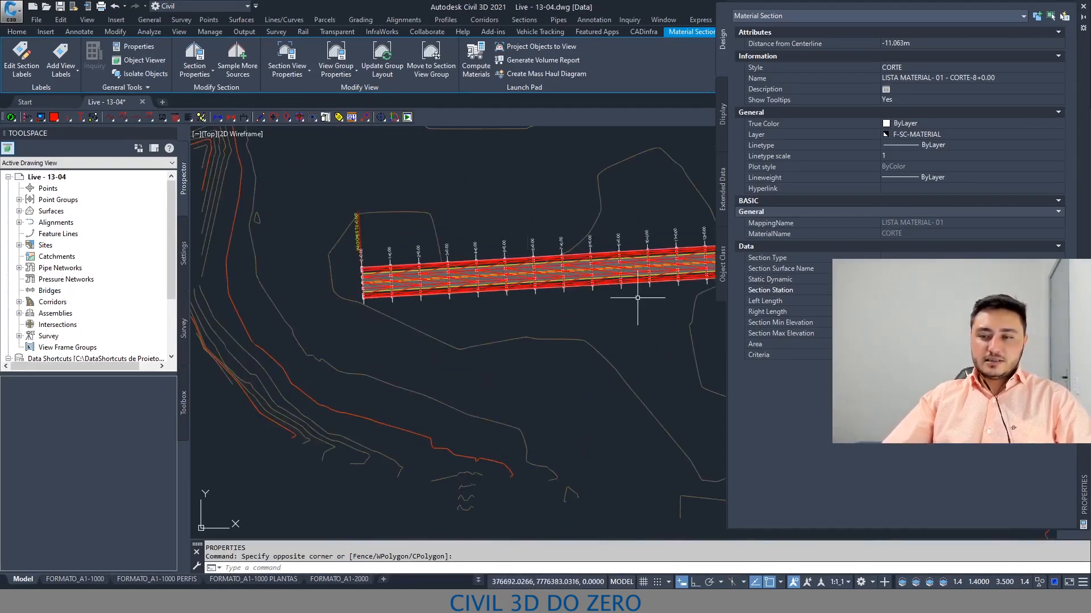
middle_click_drag(459, 336, 437, 287)
right_click(403, 217)
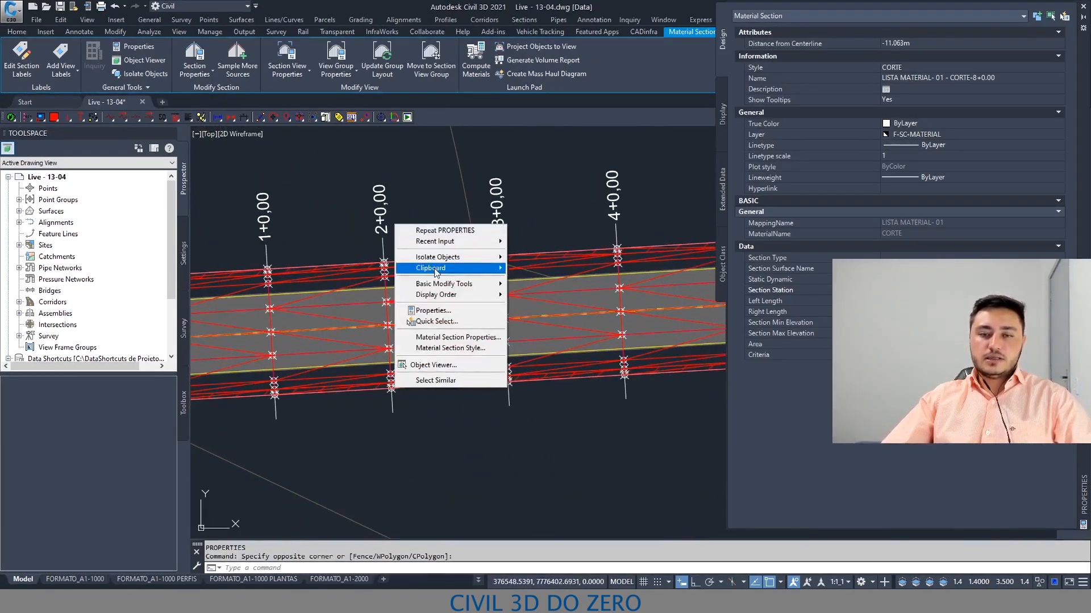
left_click(420, 223)
Inspect the material hatches in the section views at 13+0.00 and 14+0.00, and revisit the sample lines on the corridor plan.
scroll(400, 224, "down", 12)
middle_click_drag(399, 430, 402, 331)
scroll(429, 359, "up", 4)
scroll(456, 352, "up", 10)
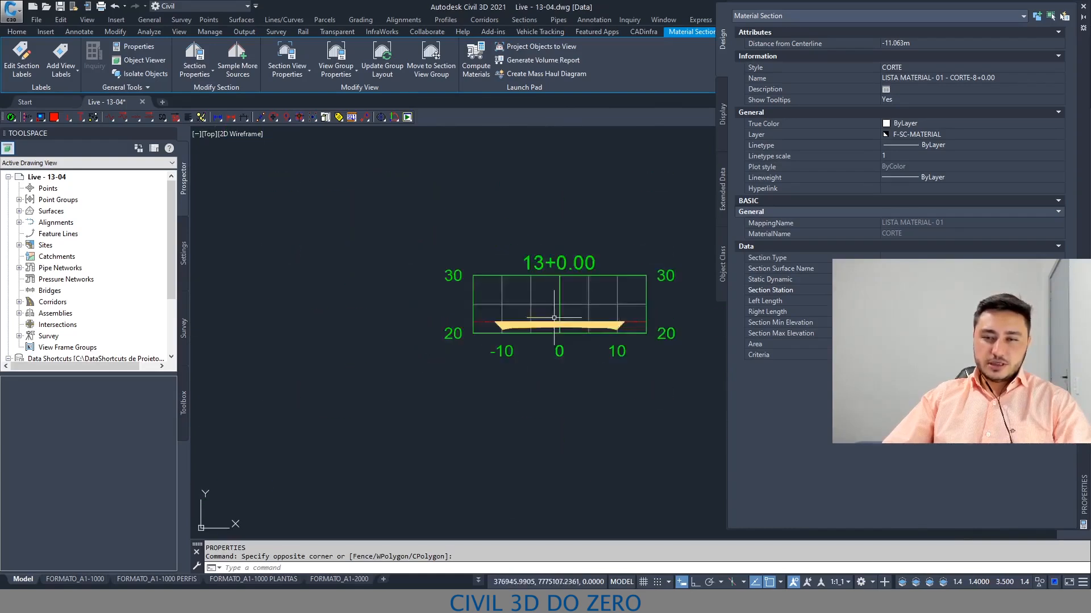
scroll(377, 329, "down", 2)
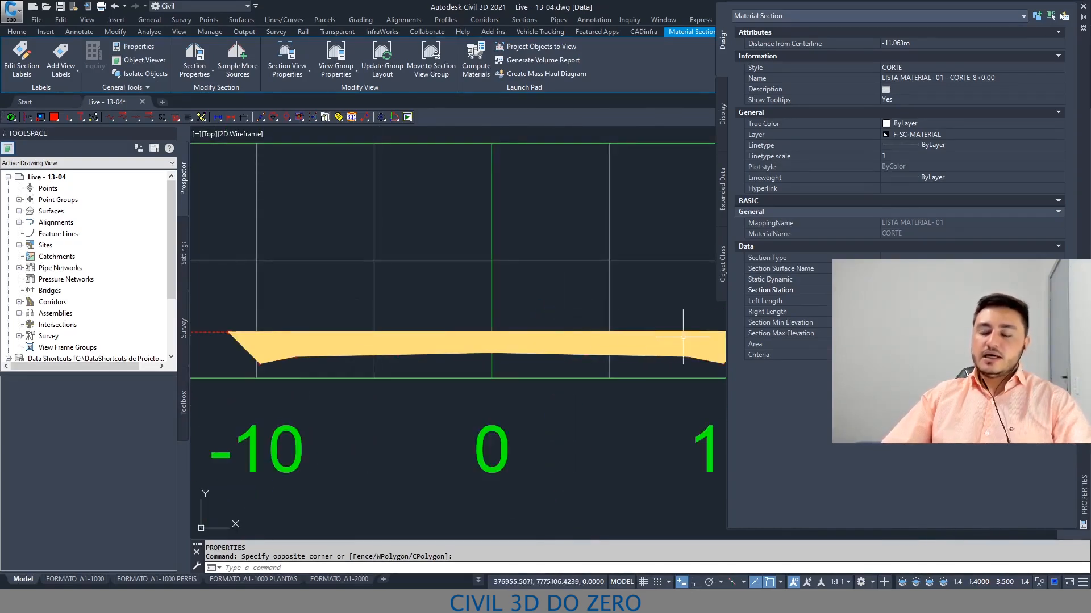
scroll(424, 332, "down", 4)
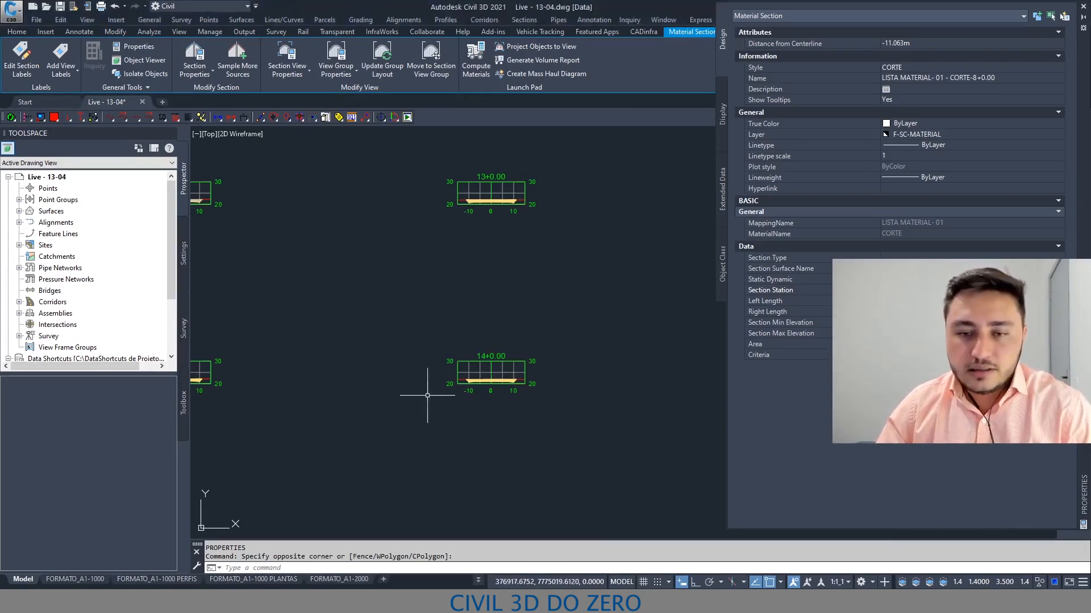
scroll(454, 392, "up", 8)
scroll(601, 345, "down", 12)
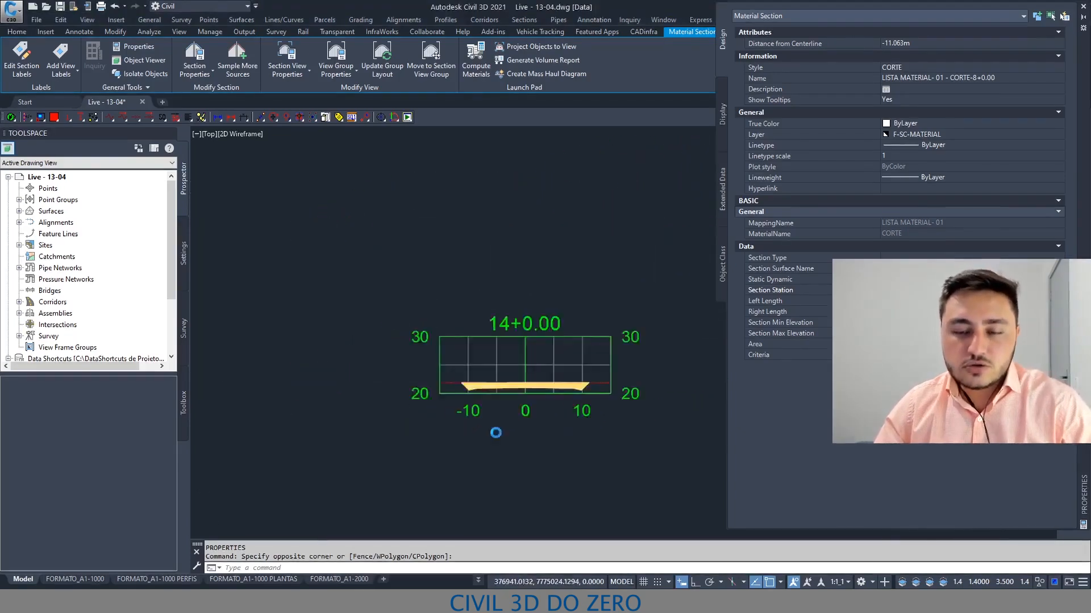
middle_click_drag(430, 326, 486, 470)
scroll(487, 469, "up", 10)
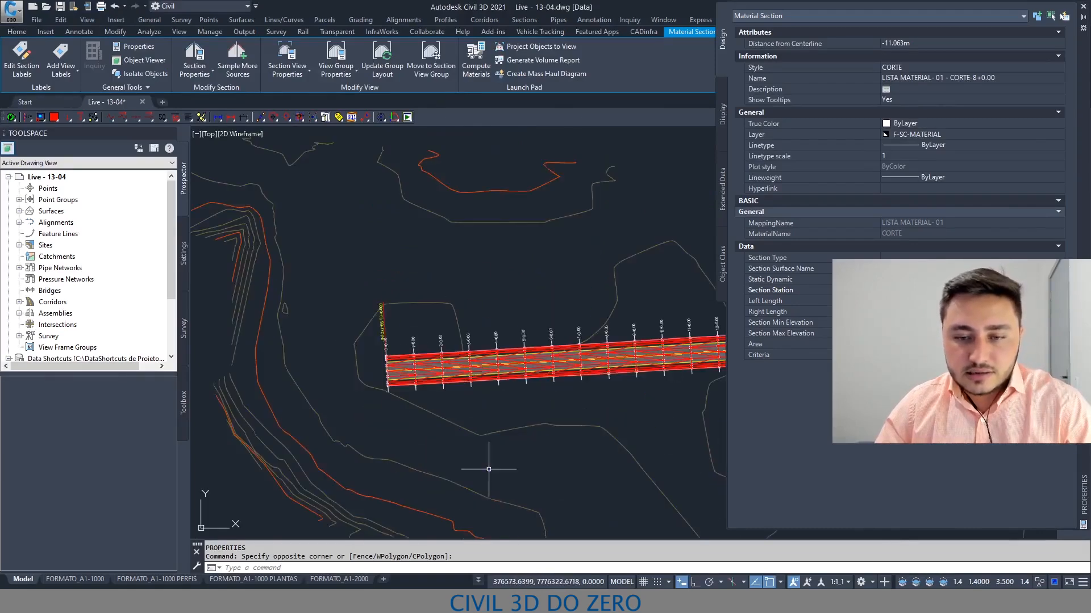
scroll(443, 383, "up", 4)
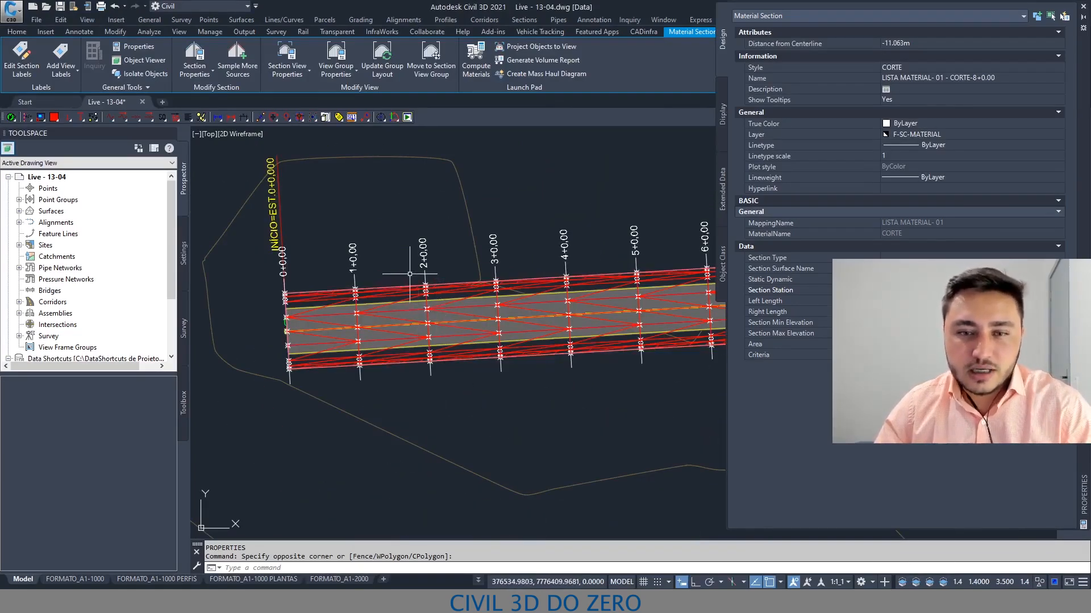
Select all cut material sections similar to the one at 8+0.00 and send them to the back of the display order.
scroll(410, 275, "down", 15)
middle_click_drag(438, 434, 461, 325)
scroll(461, 324, "up", 6)
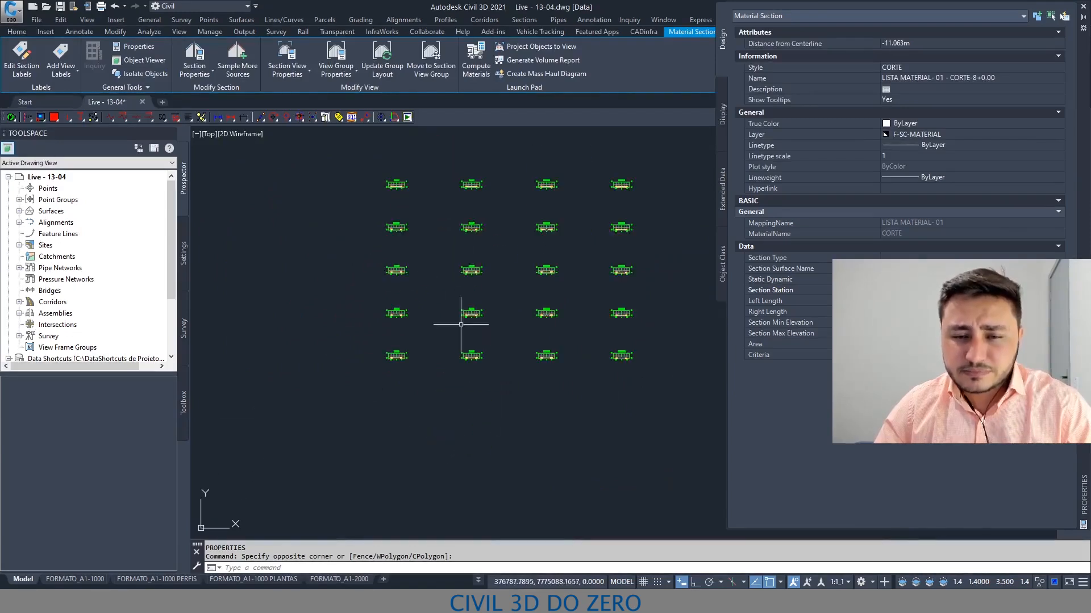
scroll(461, 324, "up", 5)
scroll(414, 304, "up", 2)
middle_click_drag(377, 312, 371, 340)
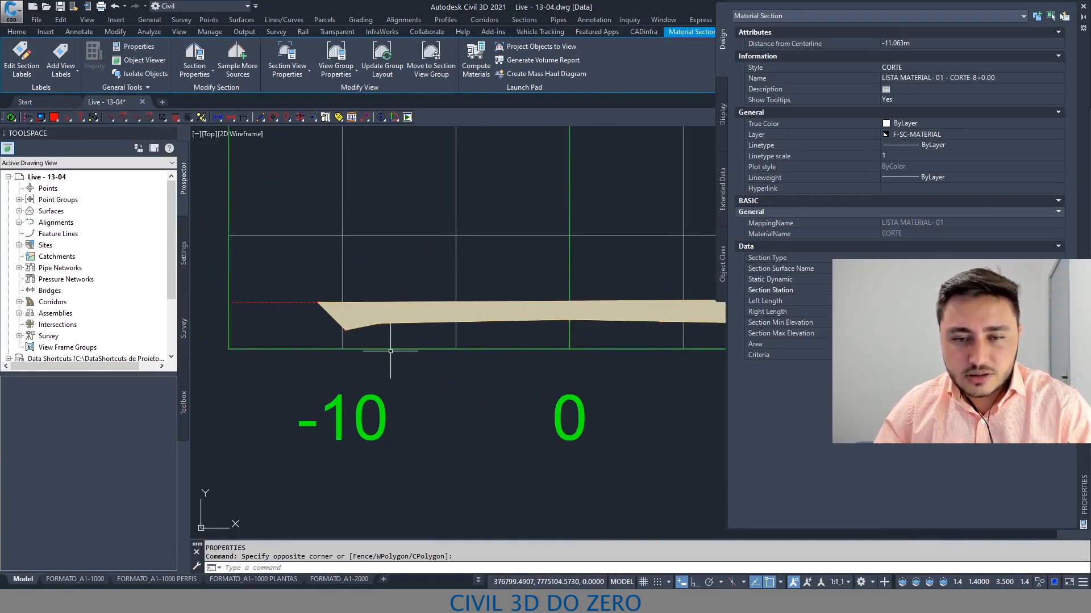
right_click(390, 351)
left_click(428, 509)
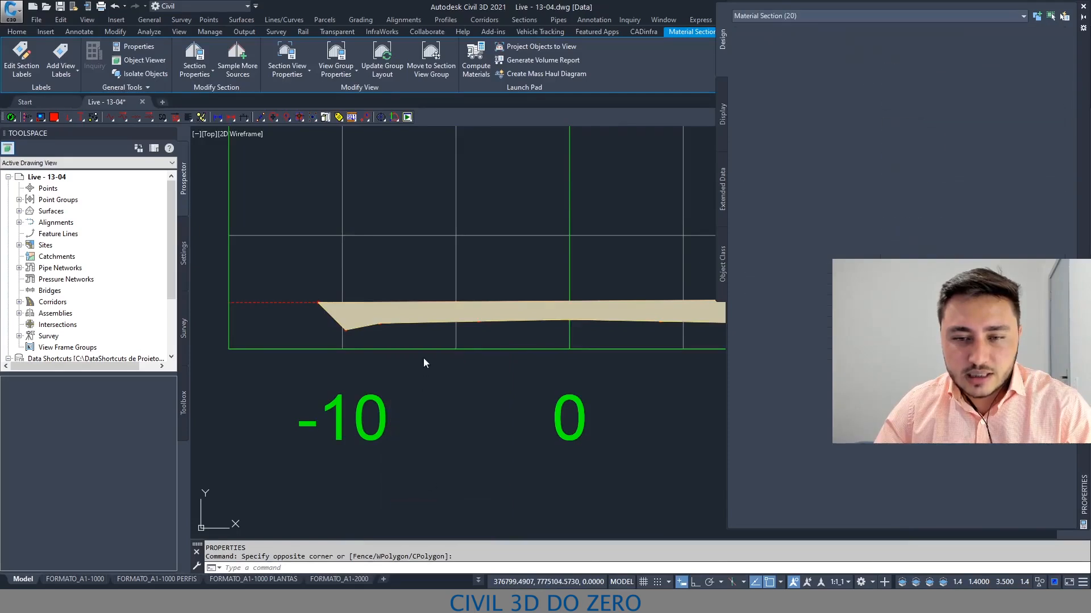
right_click(426, 345)
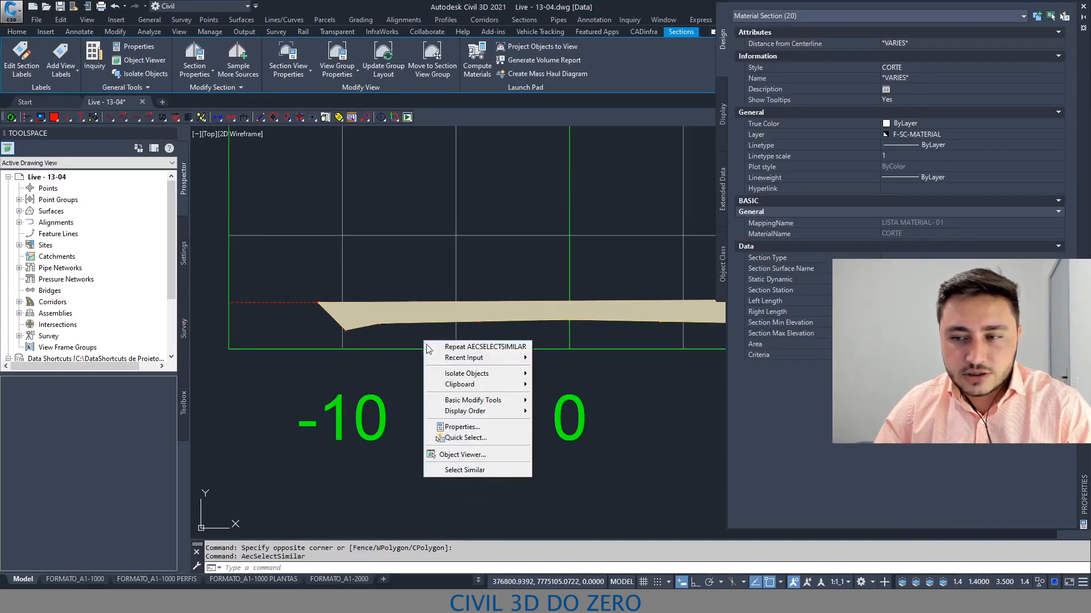
mouse_move(483, 411)
left_click(577, 429)
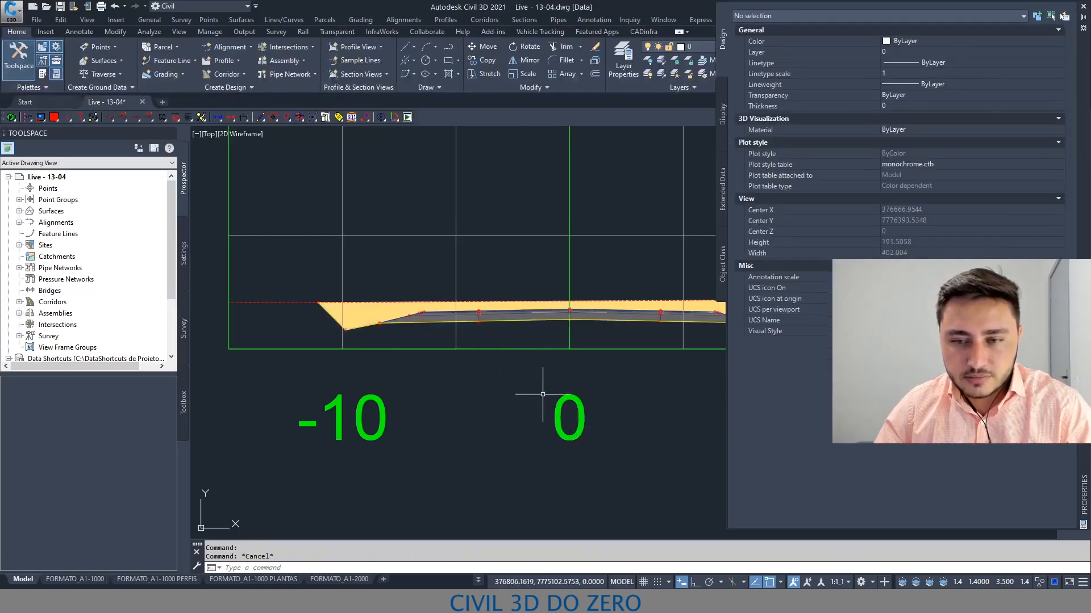
Close the object properties and save the drawing.
left_click(1082, 7)
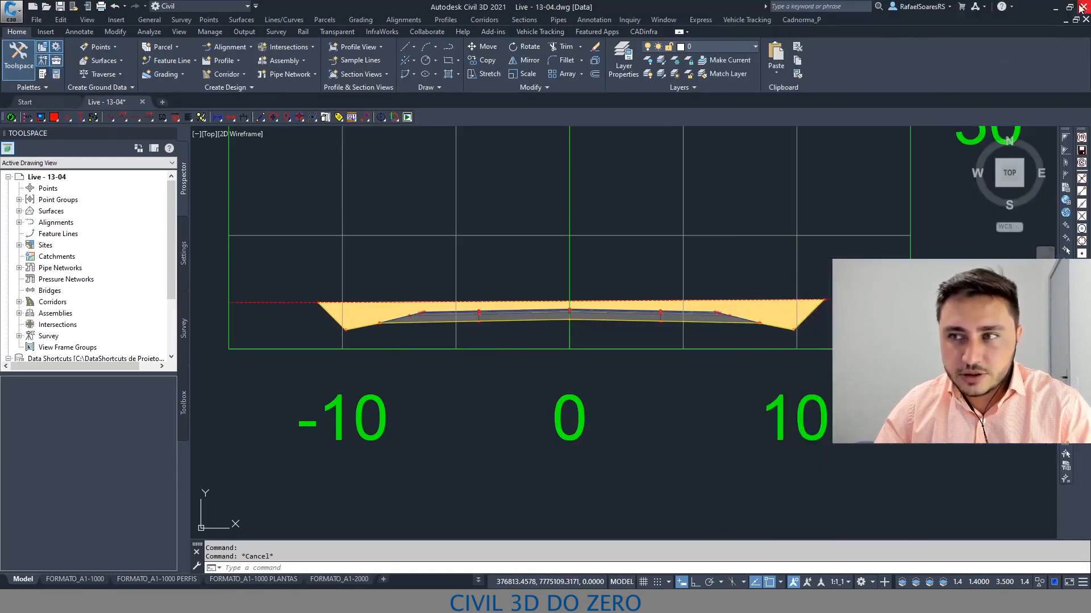
left_click(579, 309)
key("Escape")
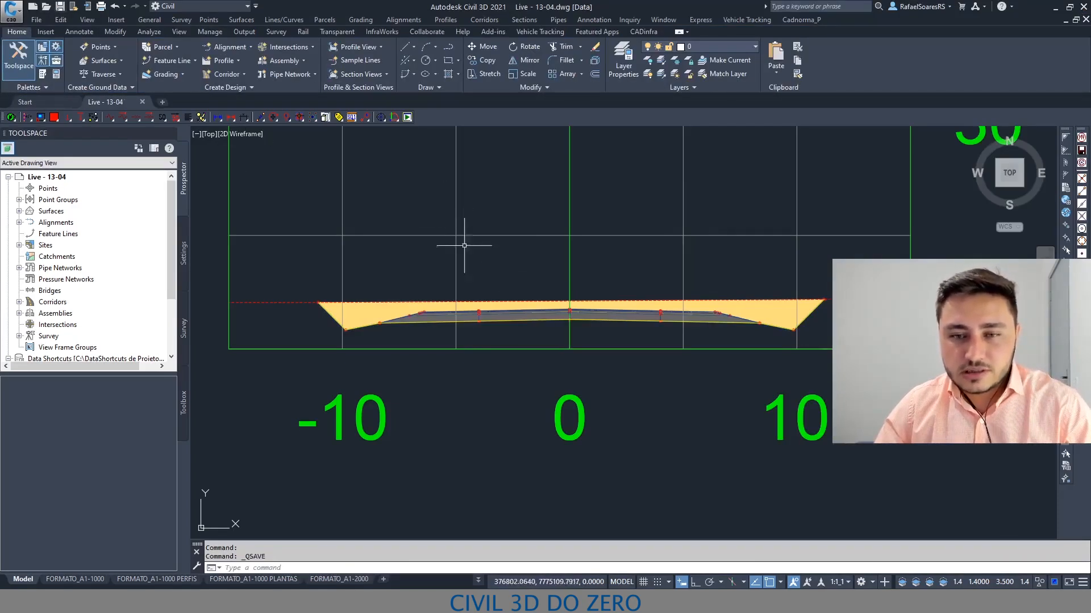
Examine the cut hatch and pavement layers in the section view at 8+0.00 and the grid of section views.
scroll(523, 243, "down", 2)
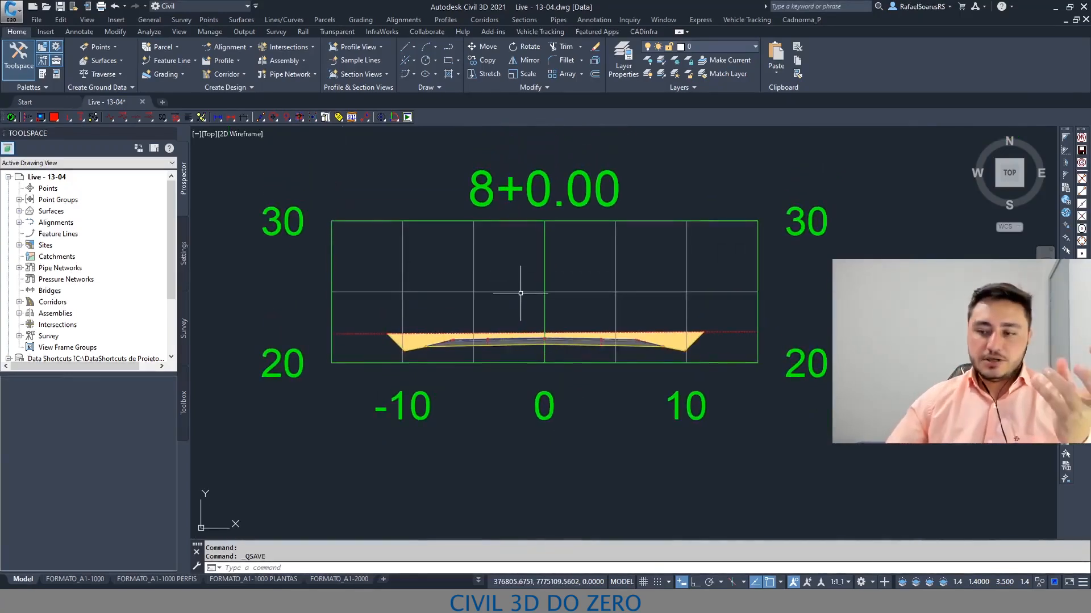
middle_click_drag(509, 323, 526, 316)
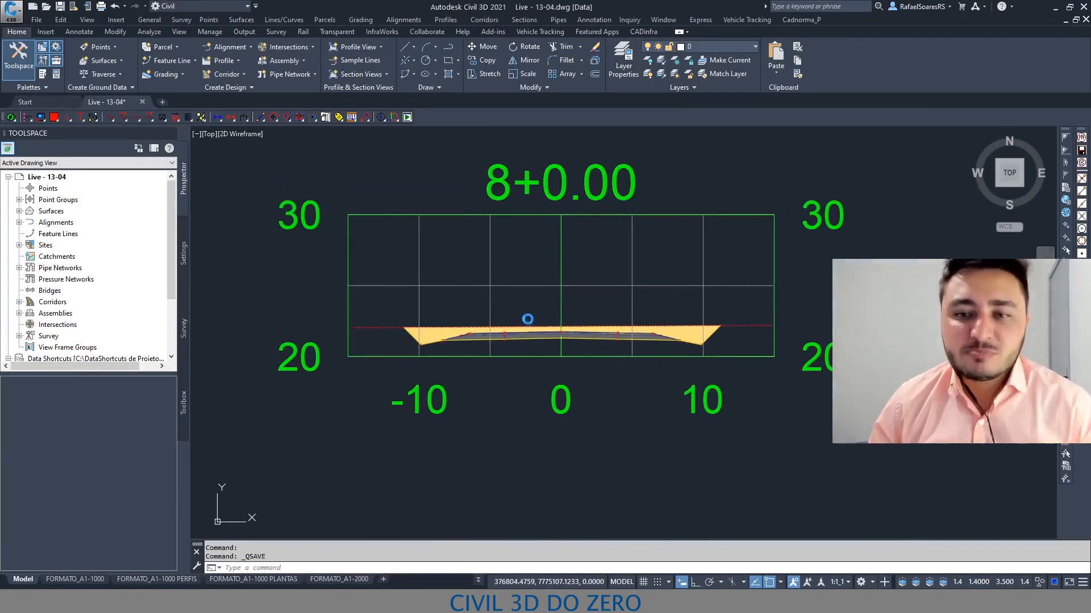
middle_click_drag(600, 306, 670, 304)
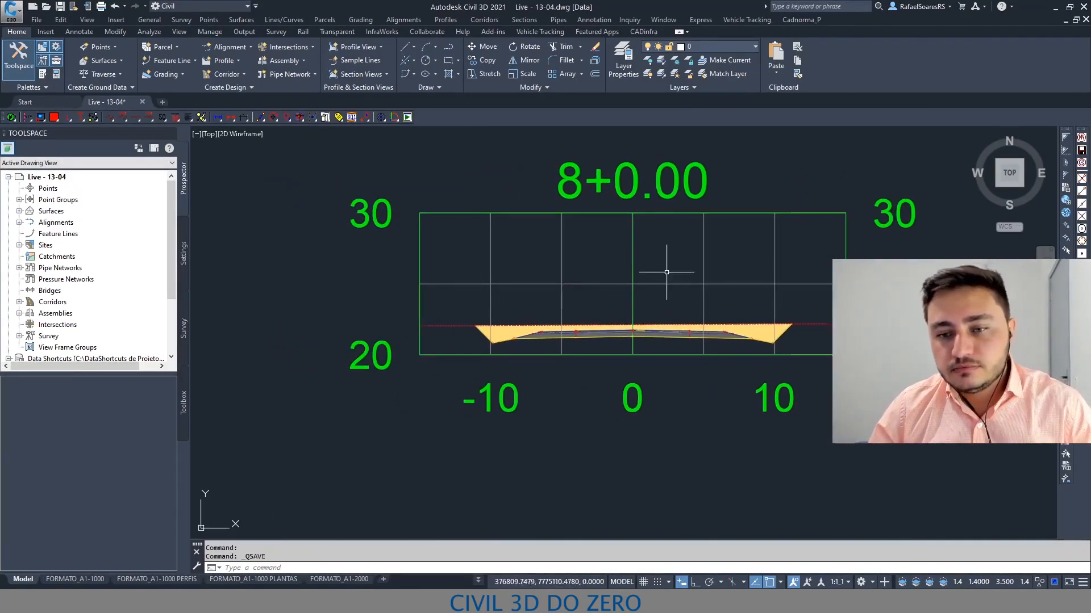
scroll(599, 337, "down", 10)
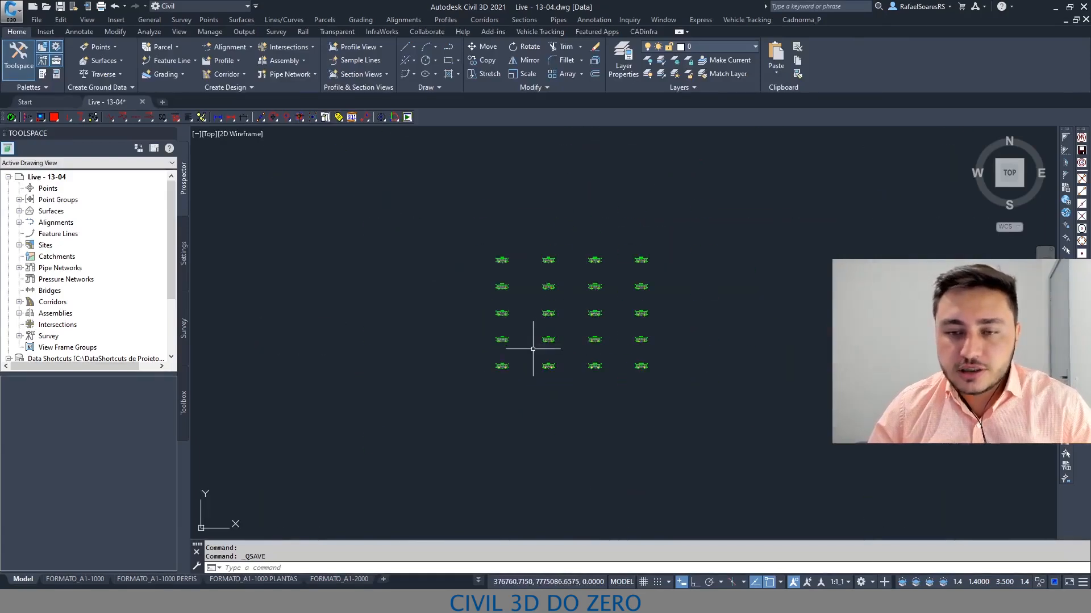
mouse_move(458, 259)
left_mouse_down()
mouse_move(555, 254)
mouse_move(694, 316)
mouse_move(608, 470)
mouse_move(438, 370)
left_mouse_up()
key("Escape")
scroll(438, 370, "up", 10)
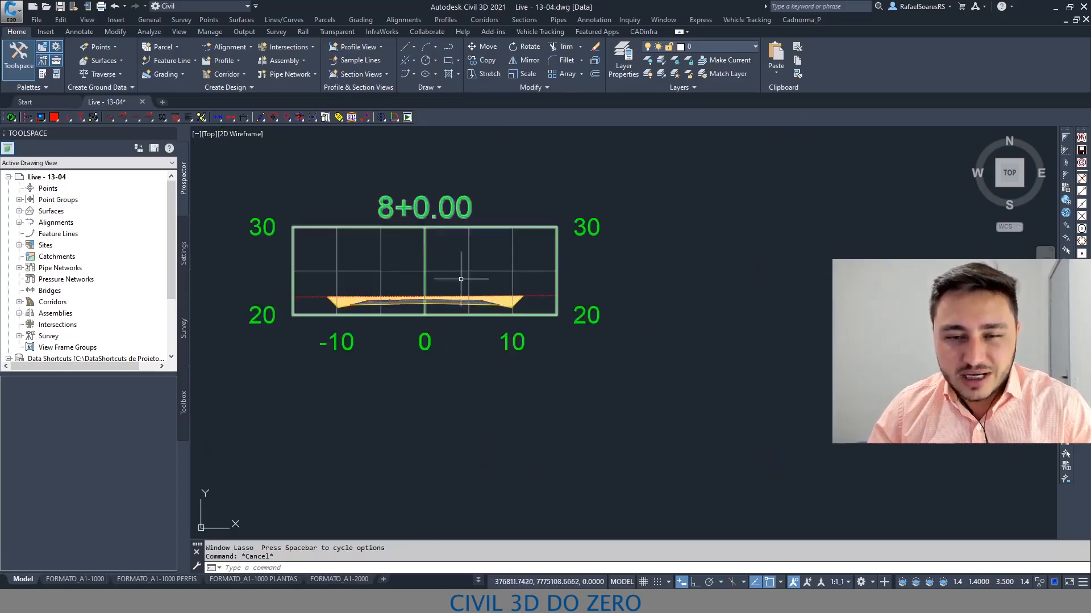
middle_click_drag(463, 279, 612, 285)
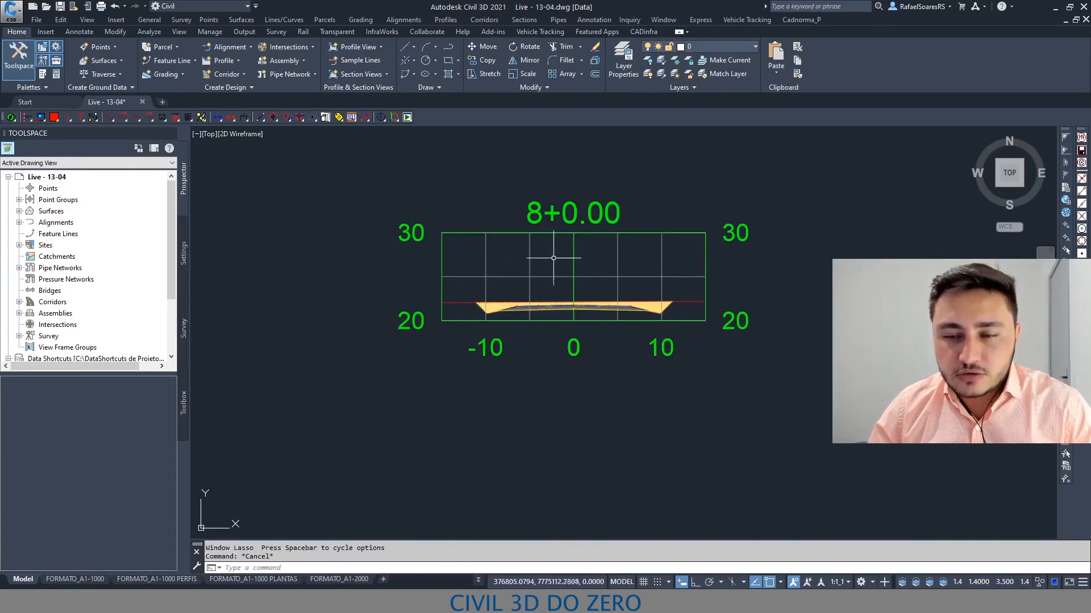
scroll(576, 309, "up", 6)
scroll(568, 301, "down", 2)
key("Escape")
scroll(574, 287, "down", 15)
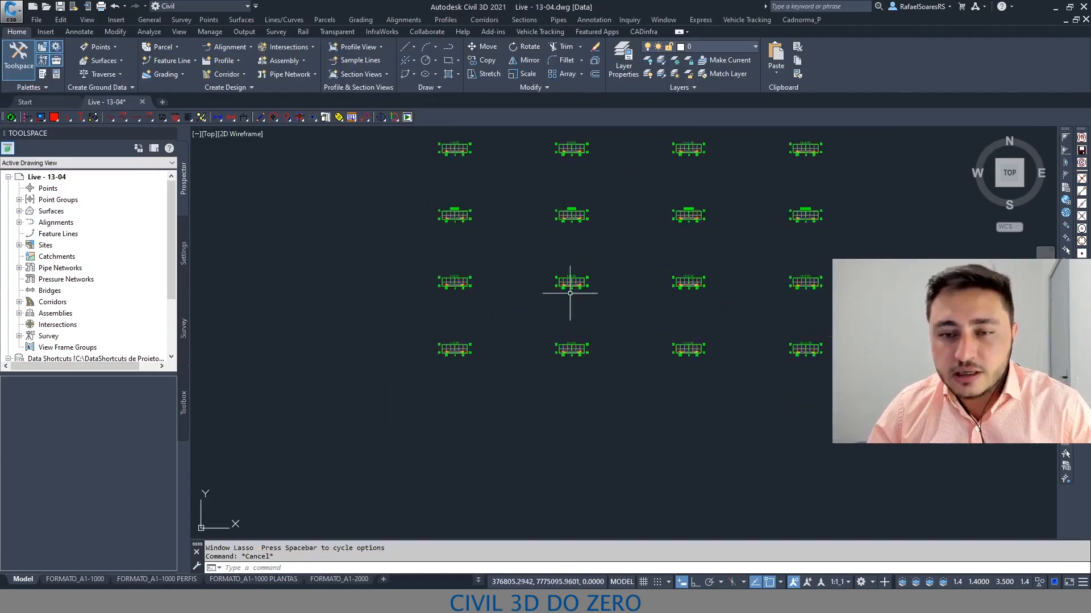
middle_click_drag(663, 362, 644, 278)
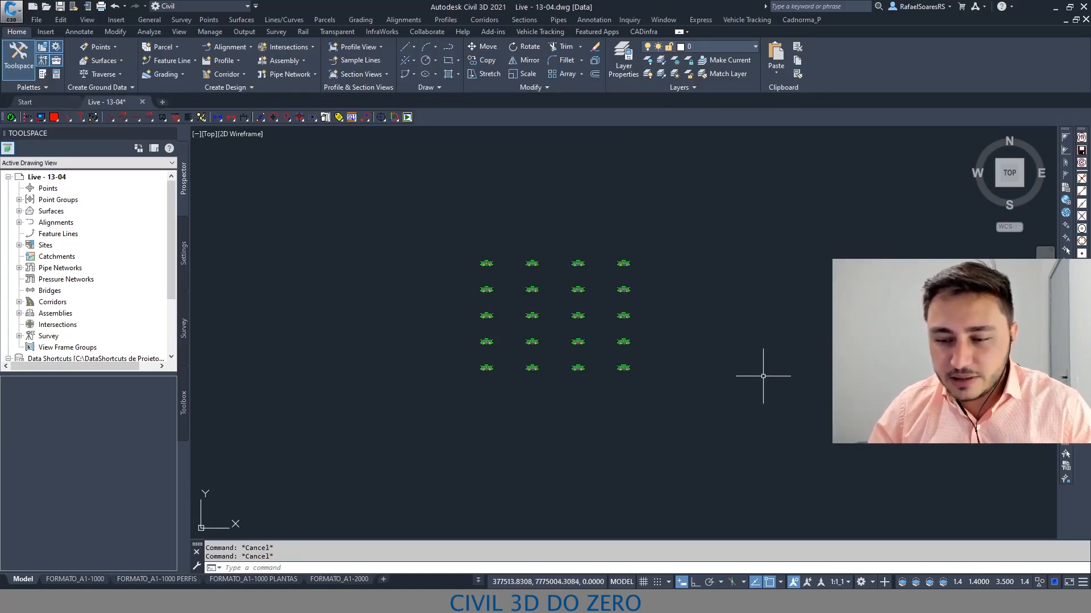
Start creating multiple section views from the sample line at 1+0.00, using the SECAO_1000 section view style.
scroll(733, 341, "down", 5)
scroll(654, 318, "up", 10)
scroll(646, 291, "up", 3)
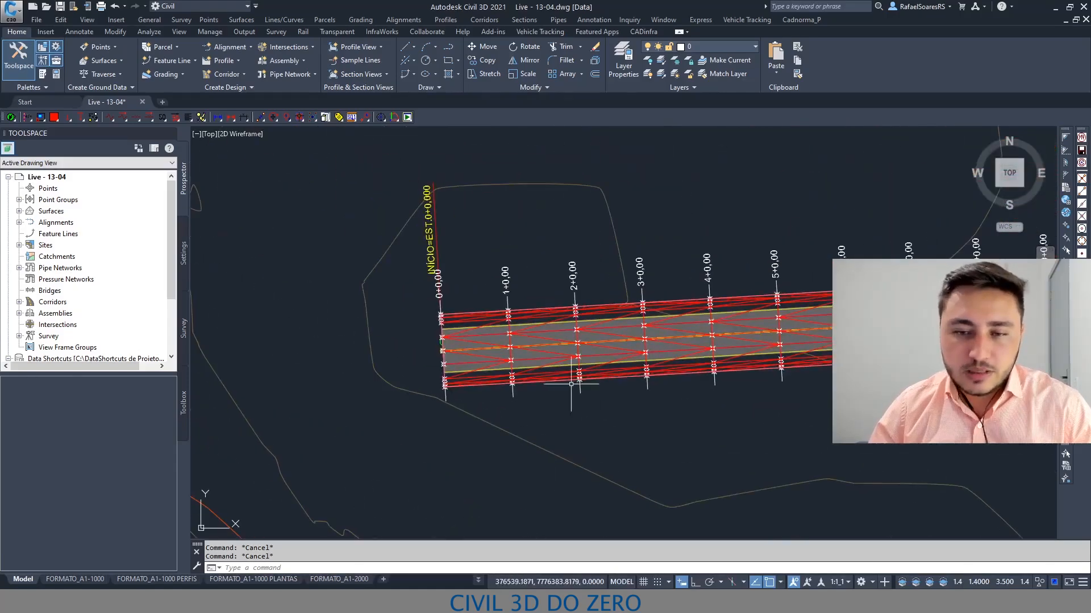
left_click(511, 347)
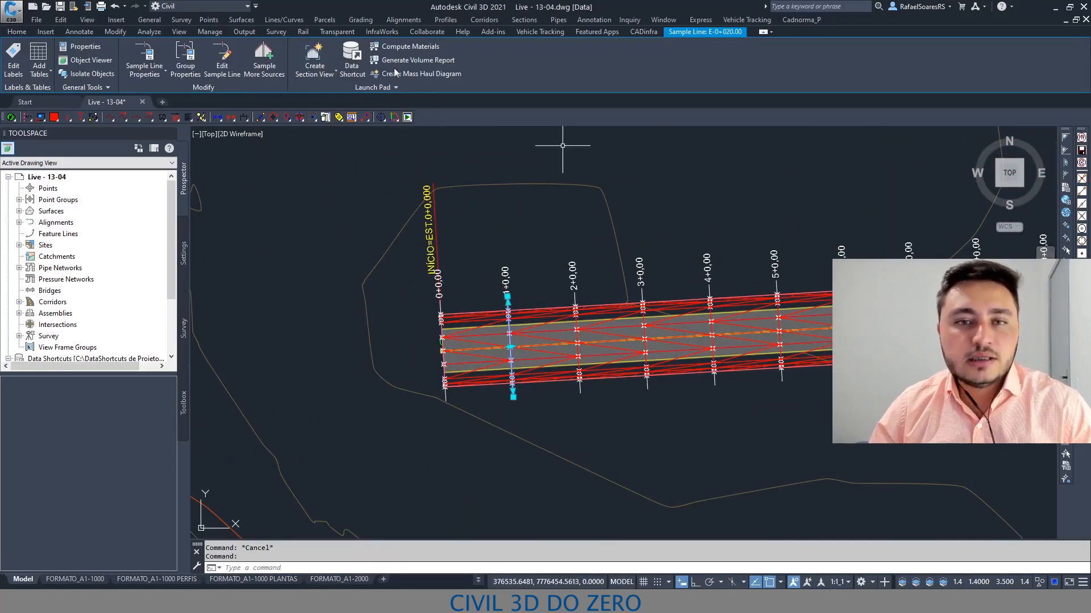
left_click(315, 71)
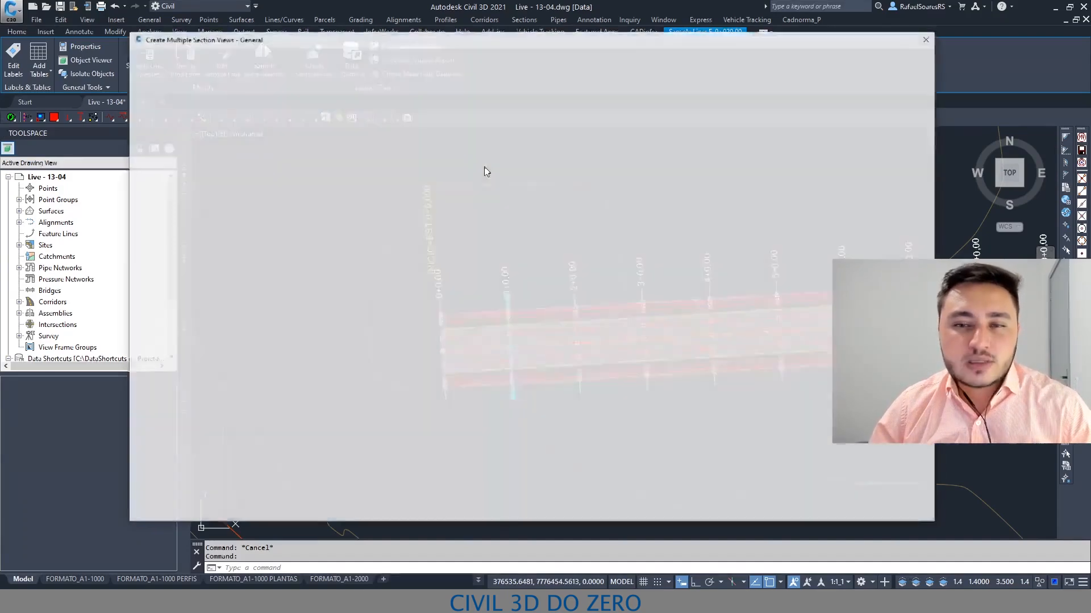
left_click_drag(553, 40, 596, 44)
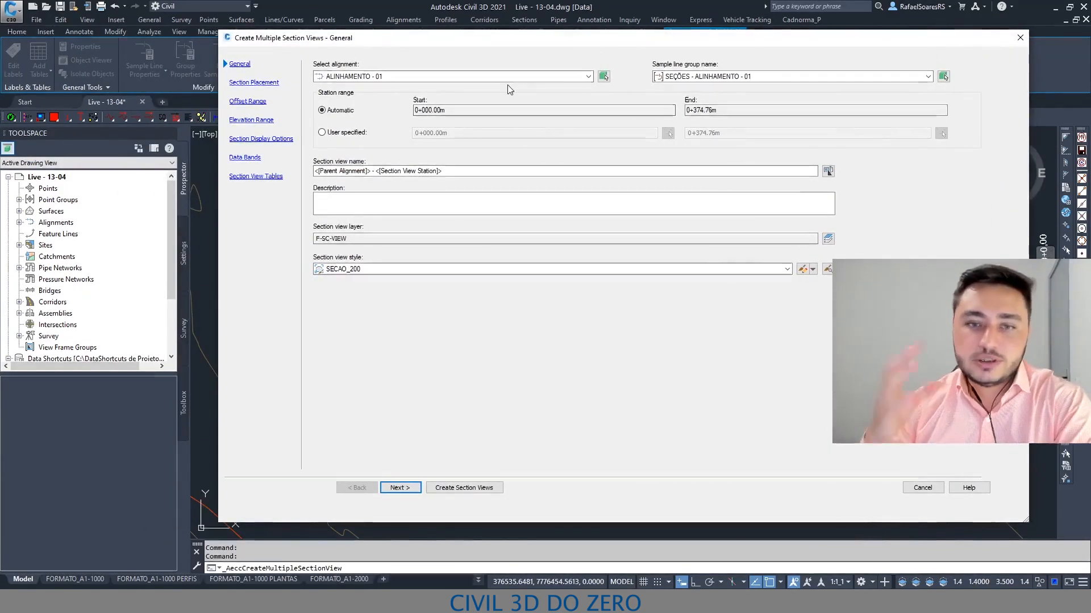
left_click(407, 269)
left_click(364, 318)
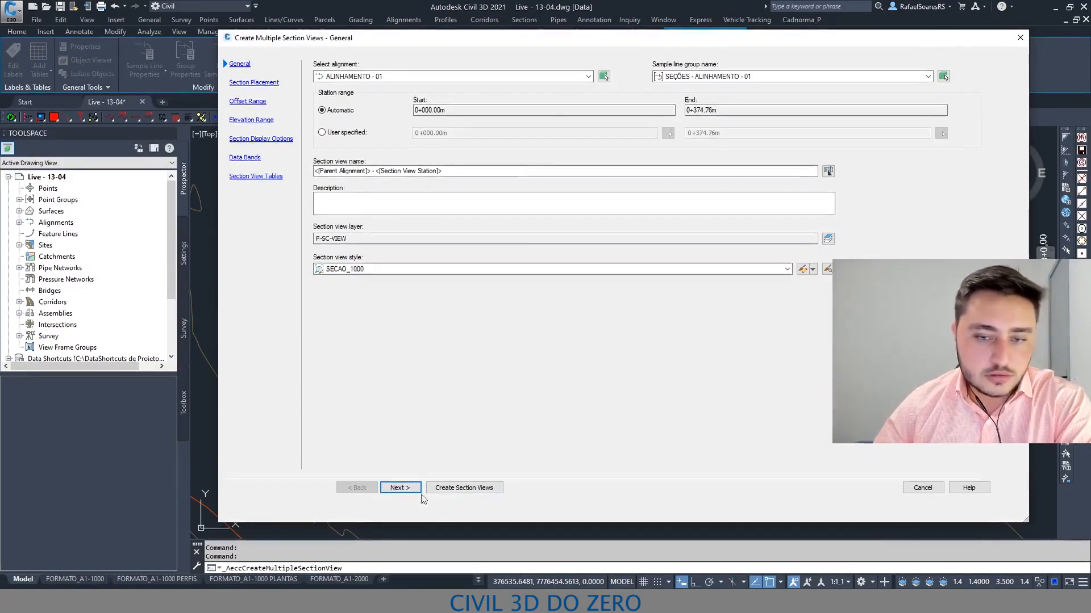
Switch the section placement to Production and check the path of the cross section sheet template.
left_click(410, 490)
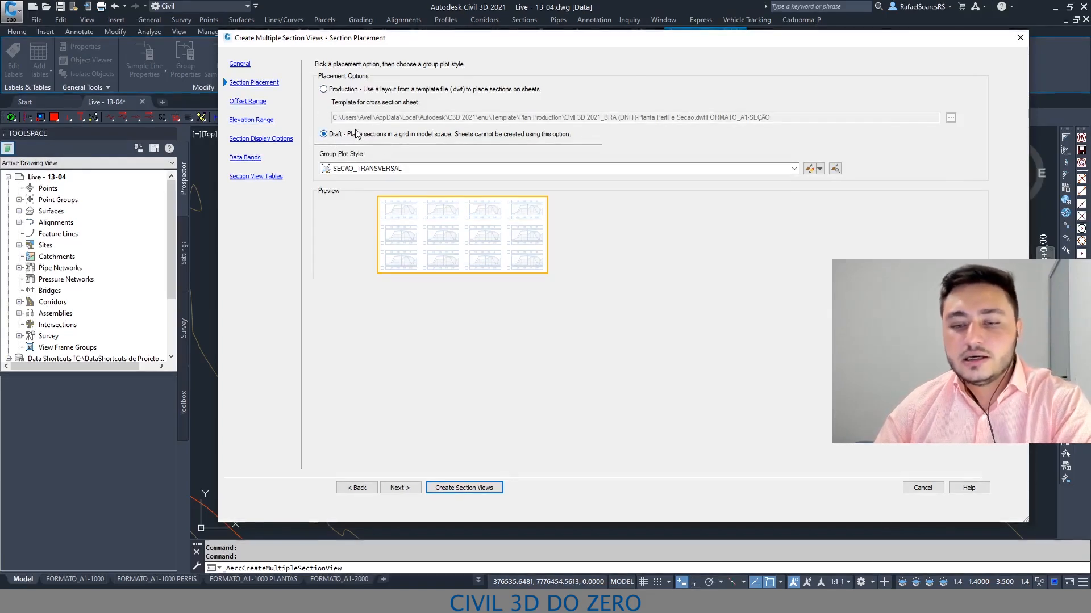
left_click(324, 90)
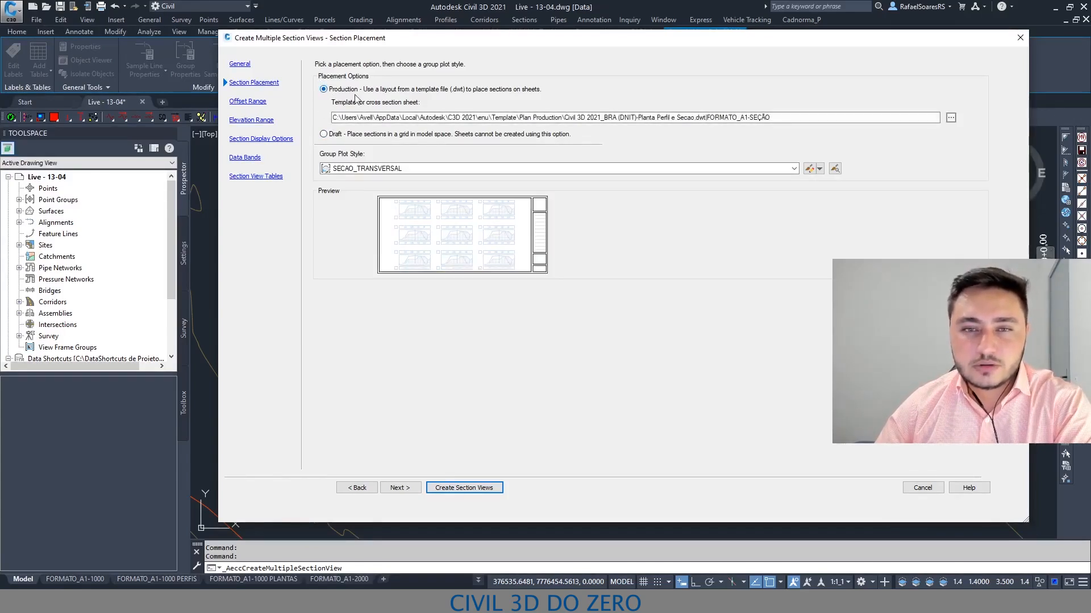
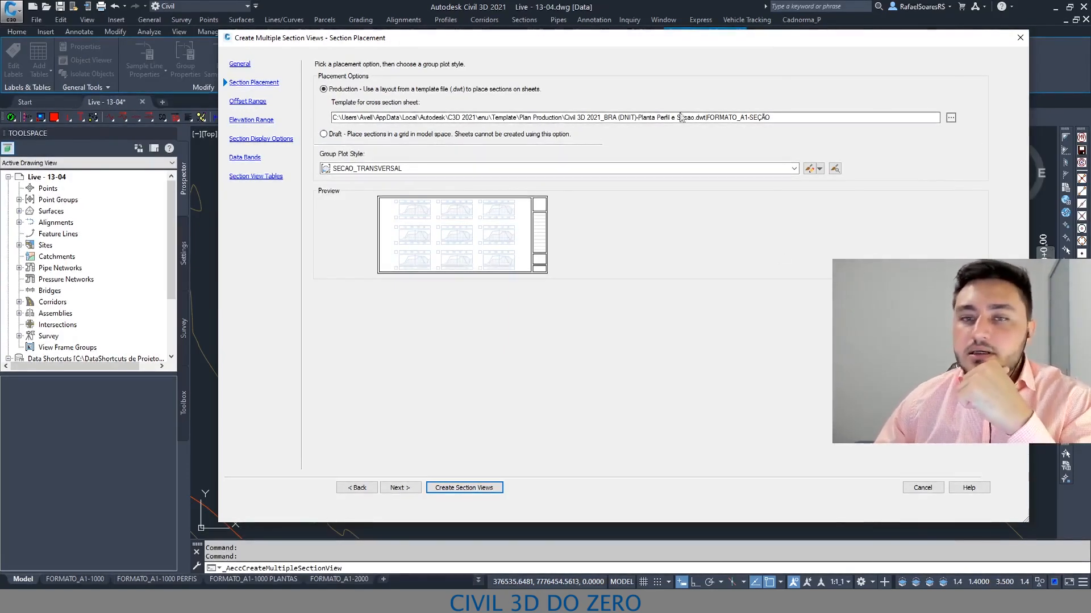
left_click(414, 118)
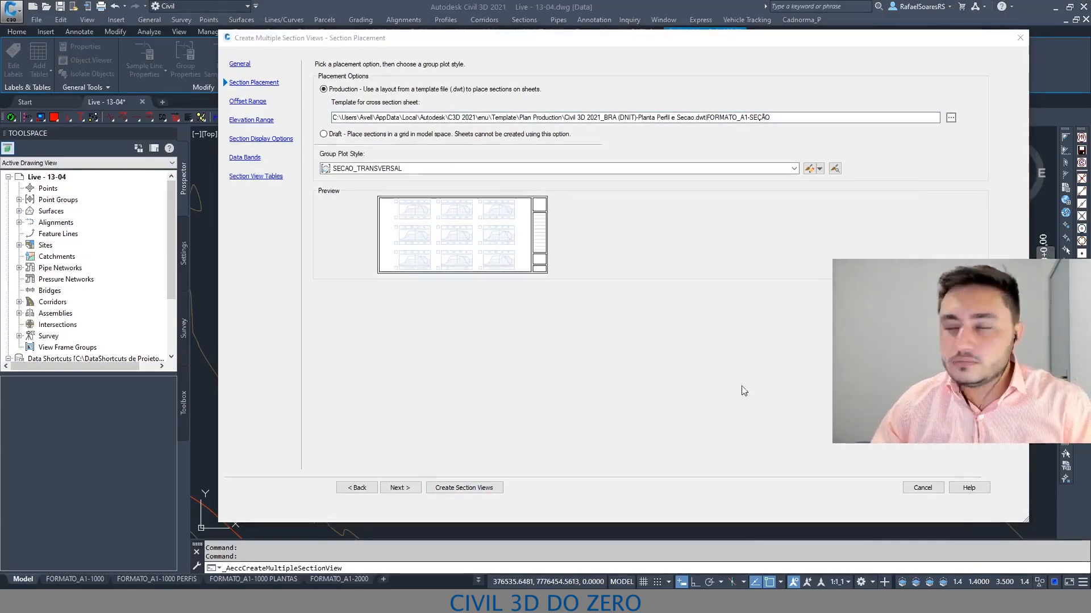
left_click(354, 118)
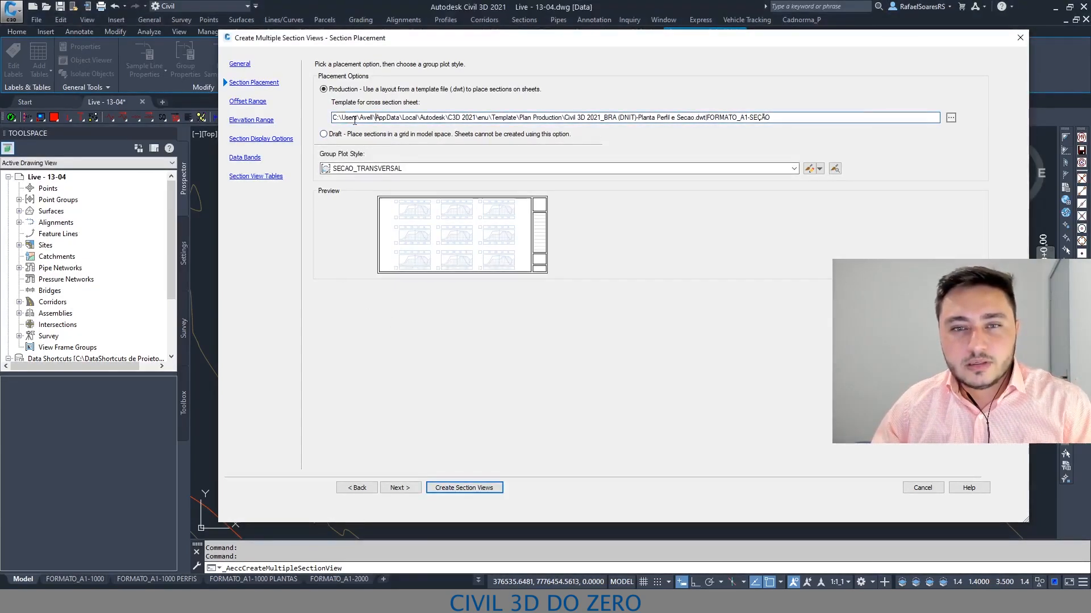
left_click_drag(337, 120, 774, 116)
left_click(768, 114)
Browse the Plan Production folder for sheet template files and close the file selection without choosing another template.
left_click(951, 118)
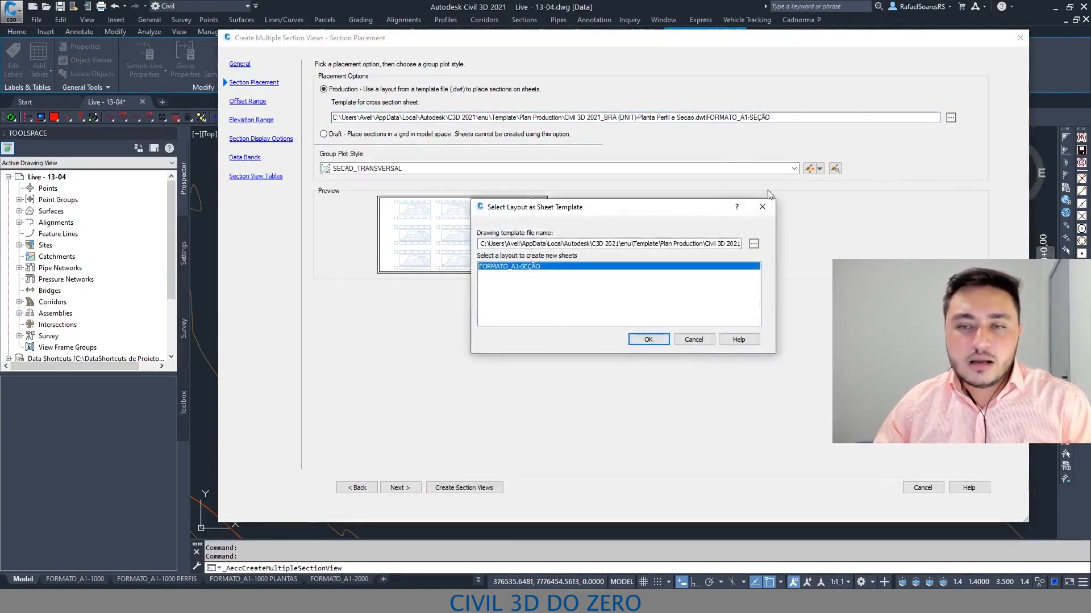
left_click_drag(674, 214, 608, 134)
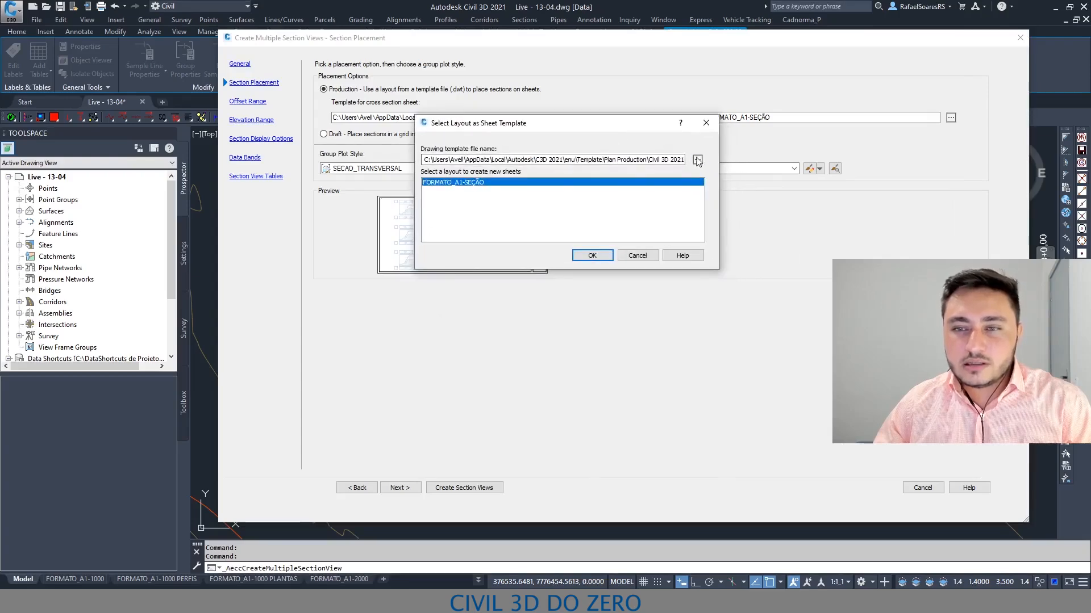
left_click(698, 161)
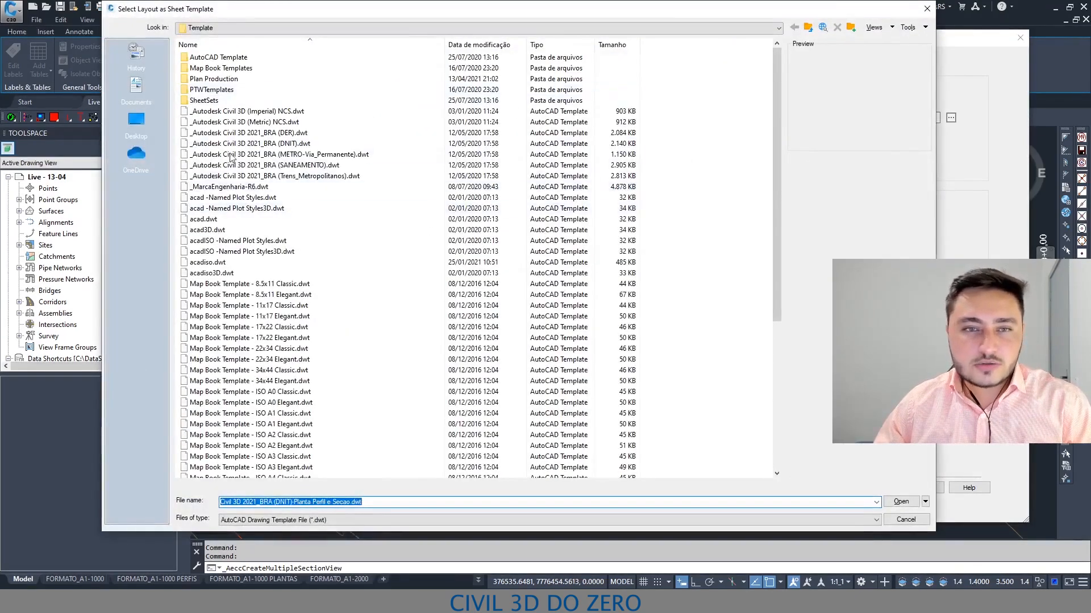
double_click(221, 79)
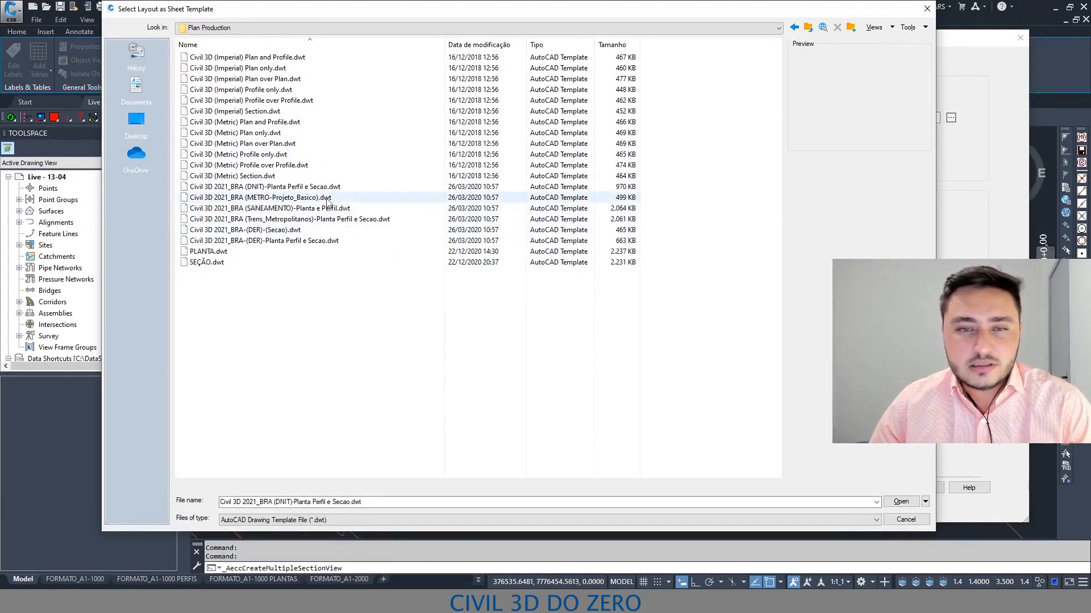
left_click(926, 11)
Review the template file path in the placement options and cancel the creation of the section views.
left_click(708, 120)
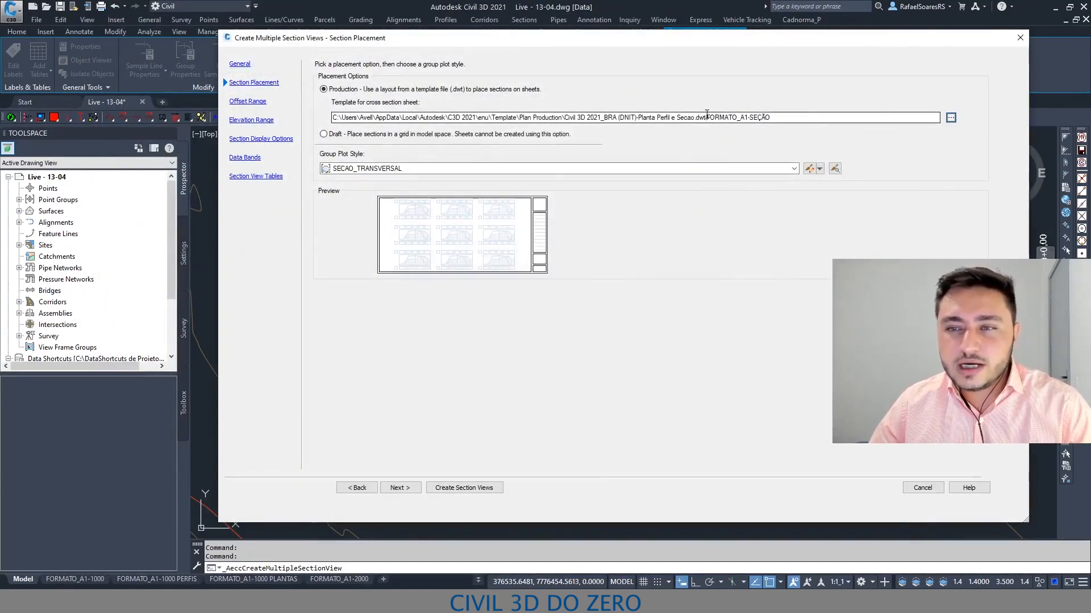
left_click_drag(707, 117, 332, 117)
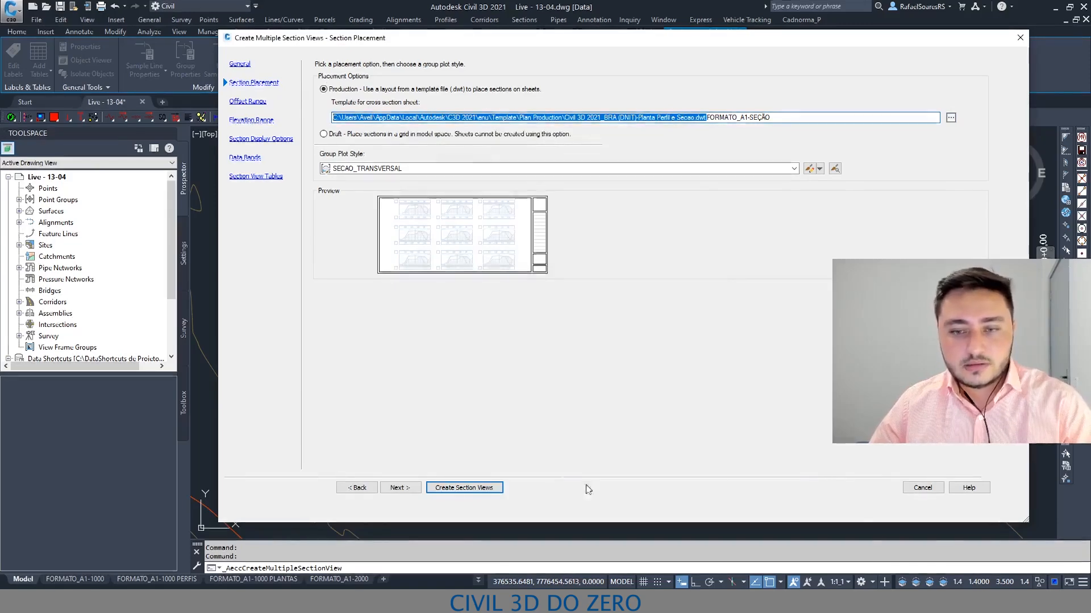
left_click(923, 489)
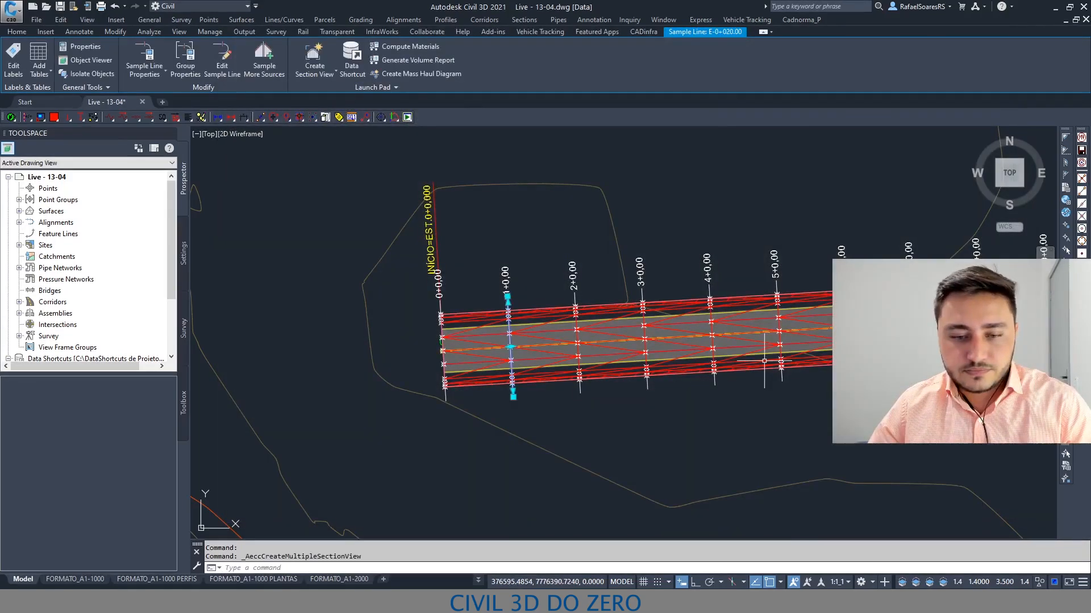
Restart multiple section view creation with the SECAO_1000 style and select the template folder path under Production placement.
mouse_move(324, 576)
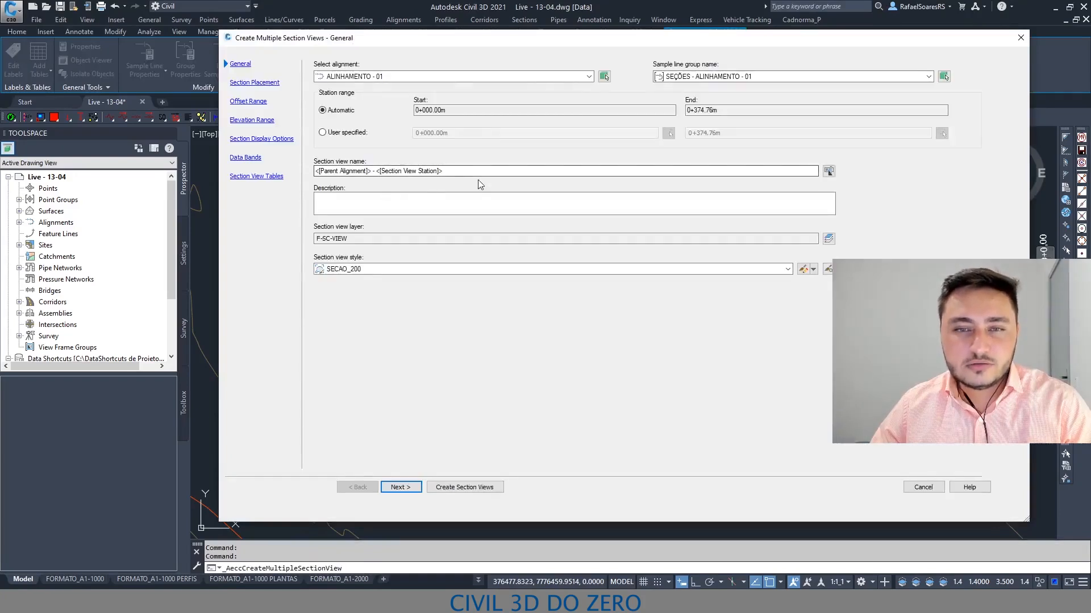
left_click(381, 270)
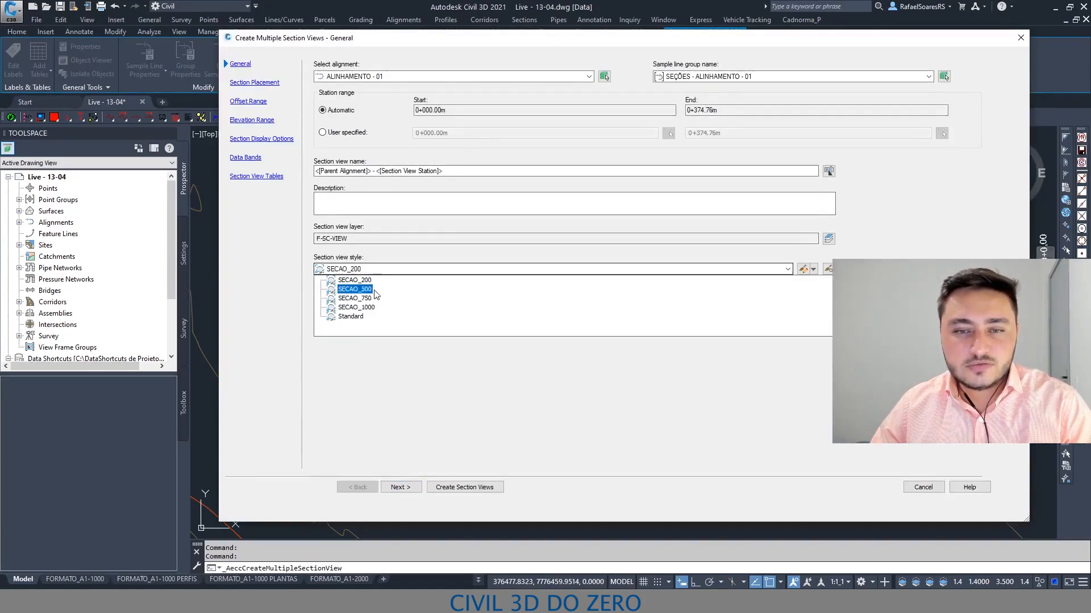
left_click(360, 310)
left_click(401, 487)
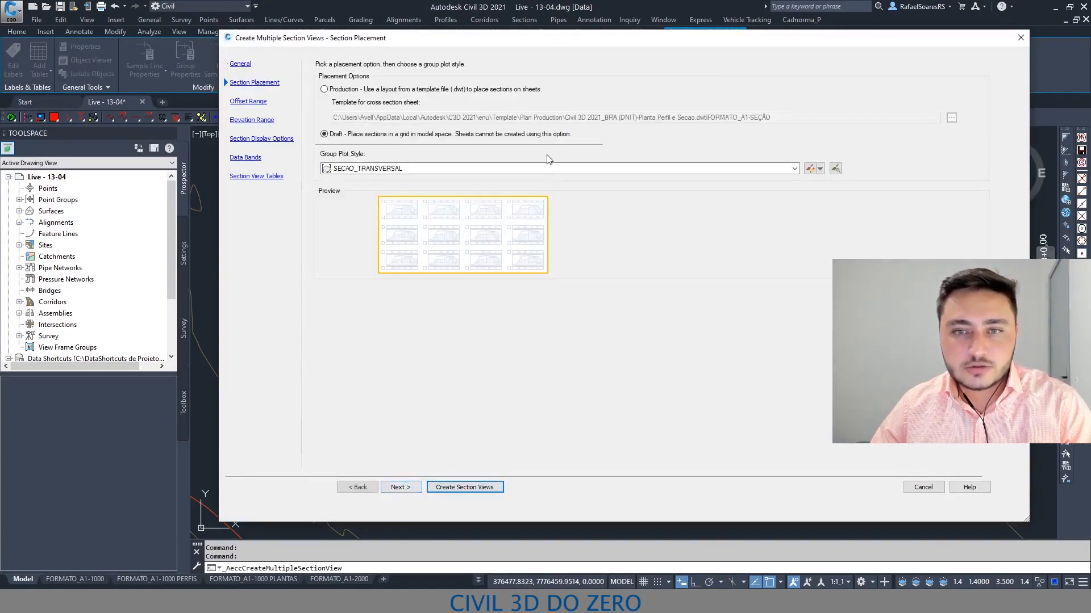
left_click(432, 90)
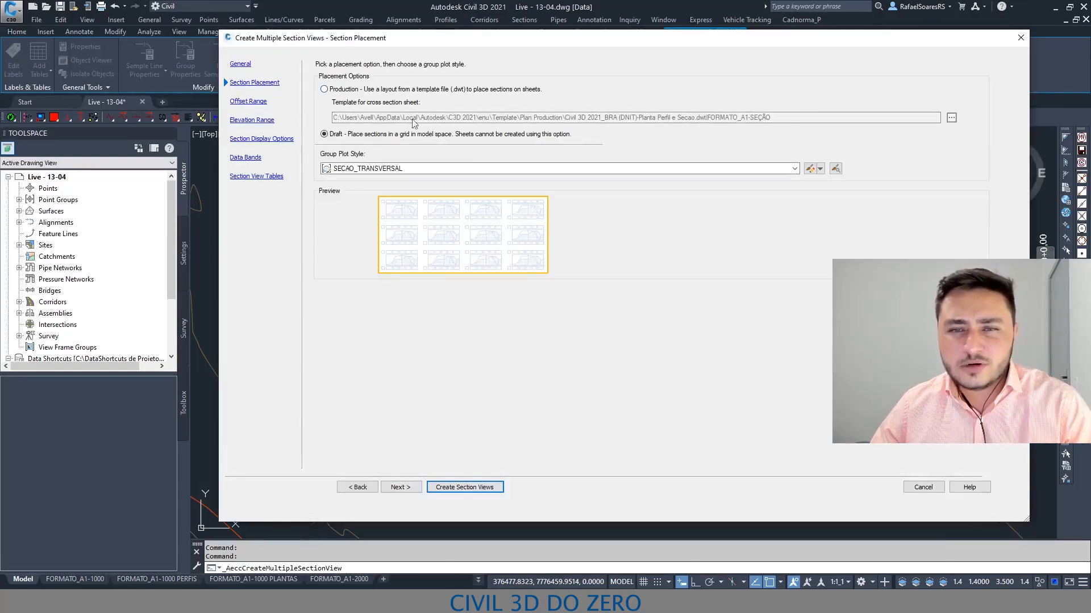
left_click_drag(397, 116, 463, 115)
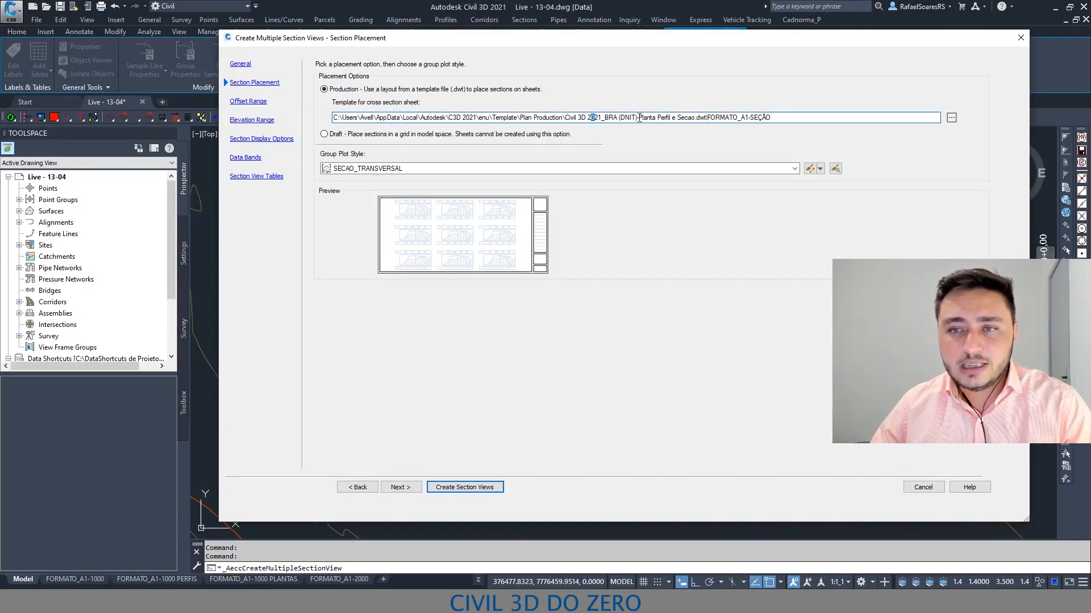
left_click(602, 117)
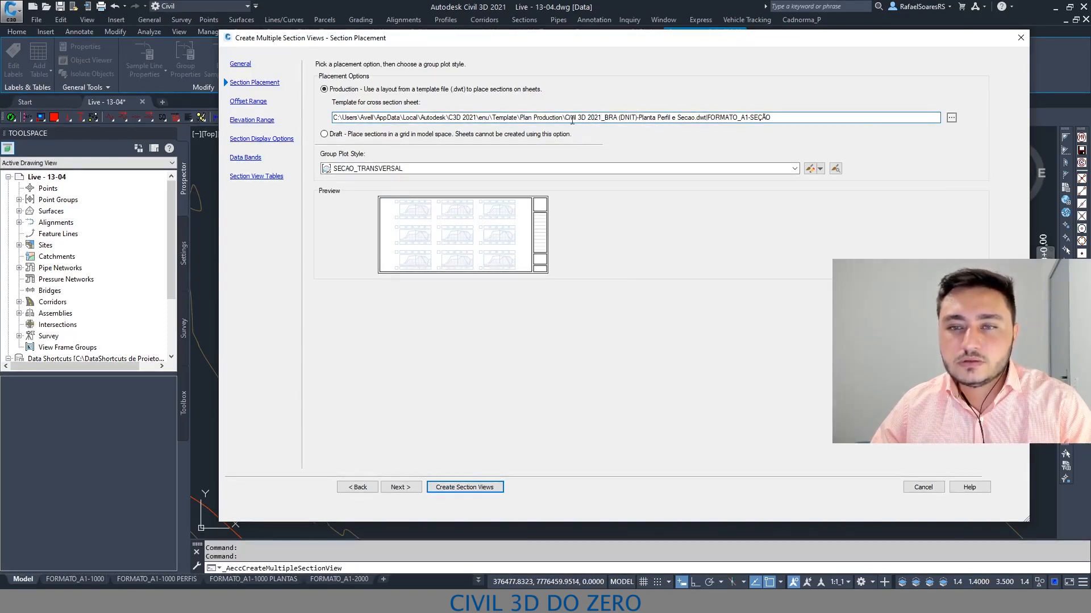
left_click_drag(566, 117, 333, 117)
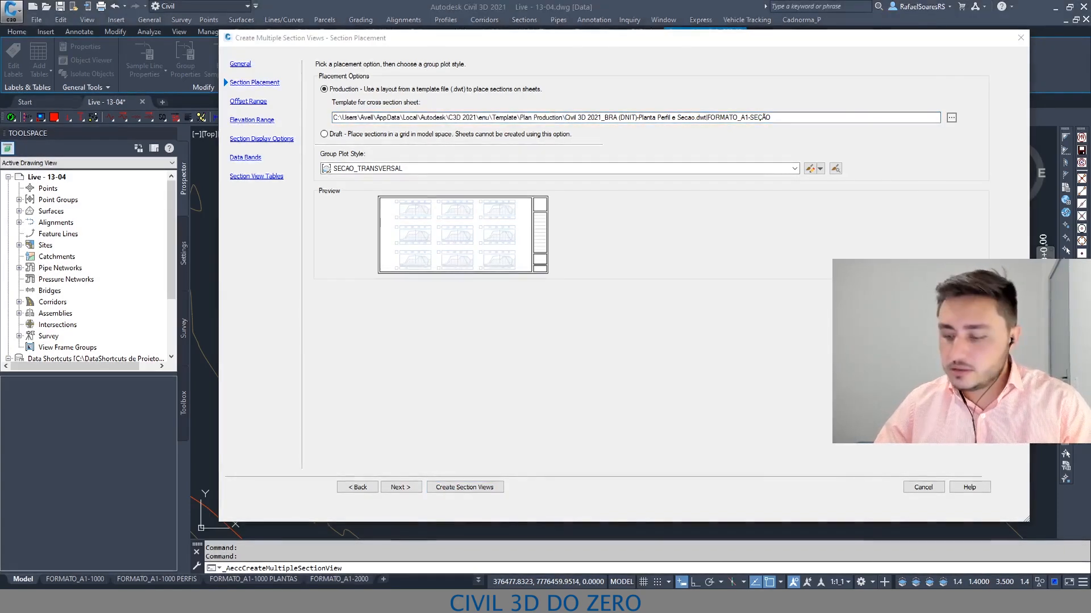
Switch to File Explorer, widen the file name column and review the sheet templates in the Plan Production folder.
double_click(385, 5)
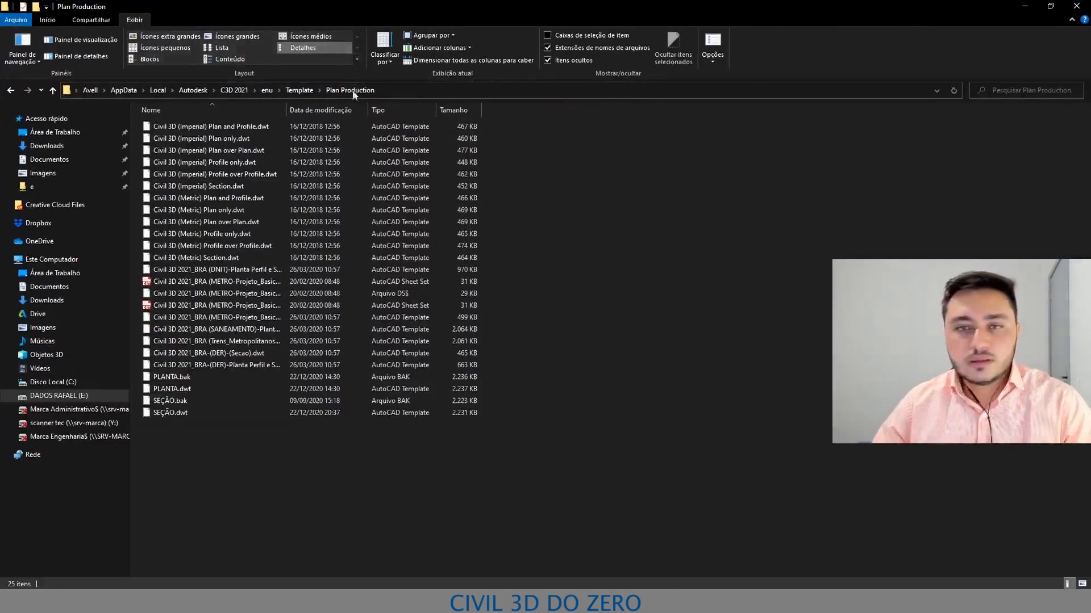
left_click_drag(440, 476, 388, 168)
left_click(489, 273)
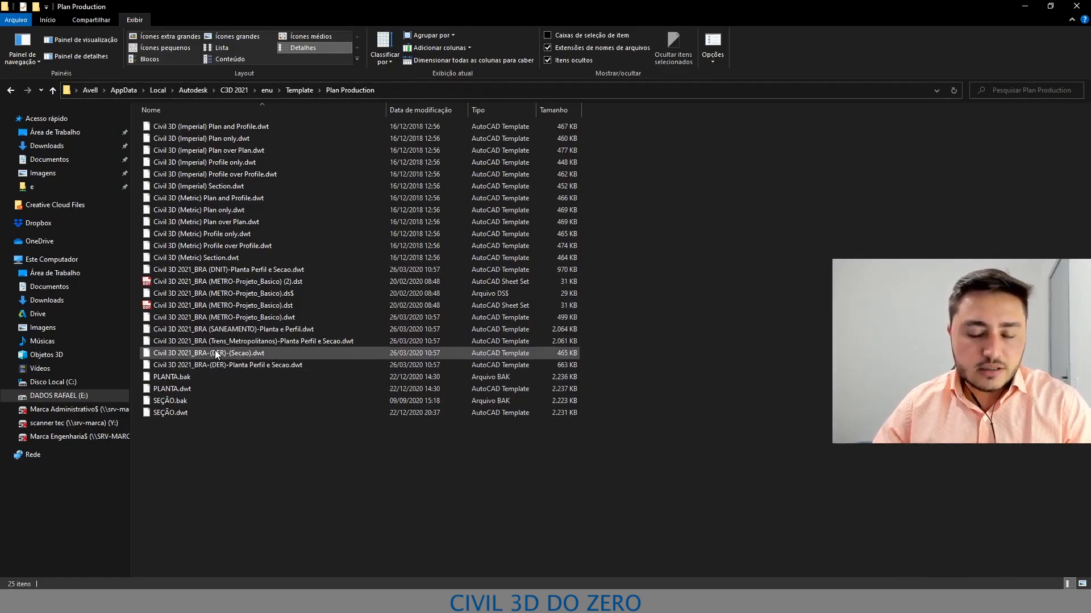
left_click(216, 329)
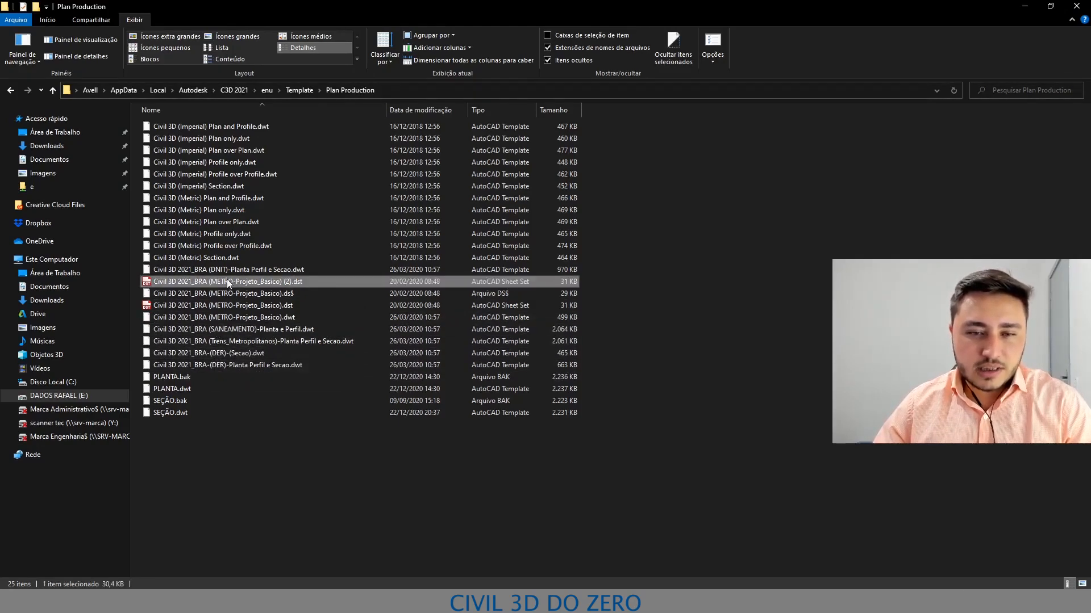
left_click(222, 342)
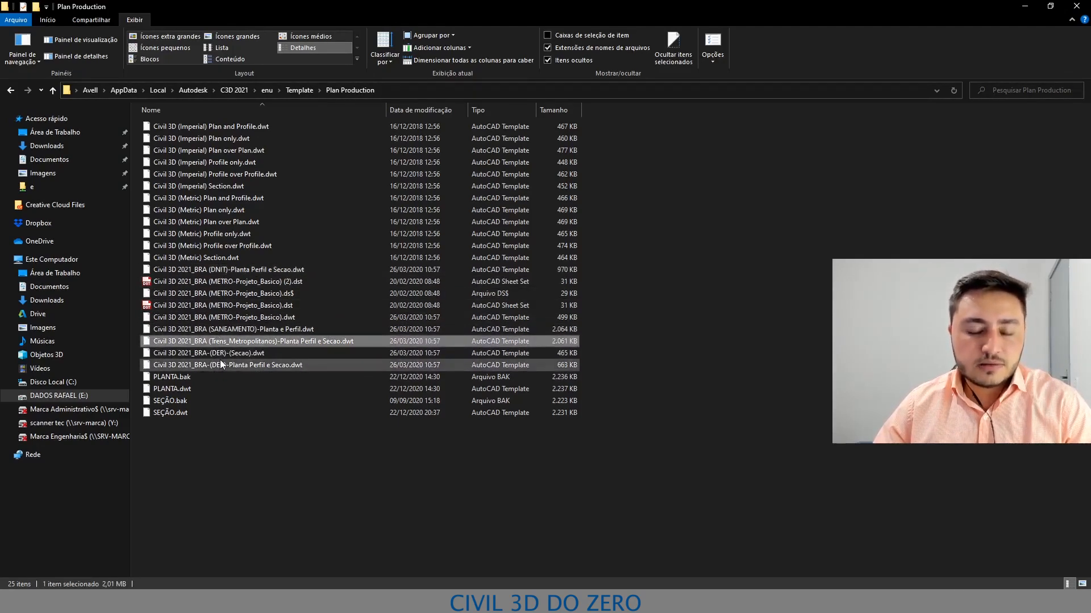
left_click(453, 540)
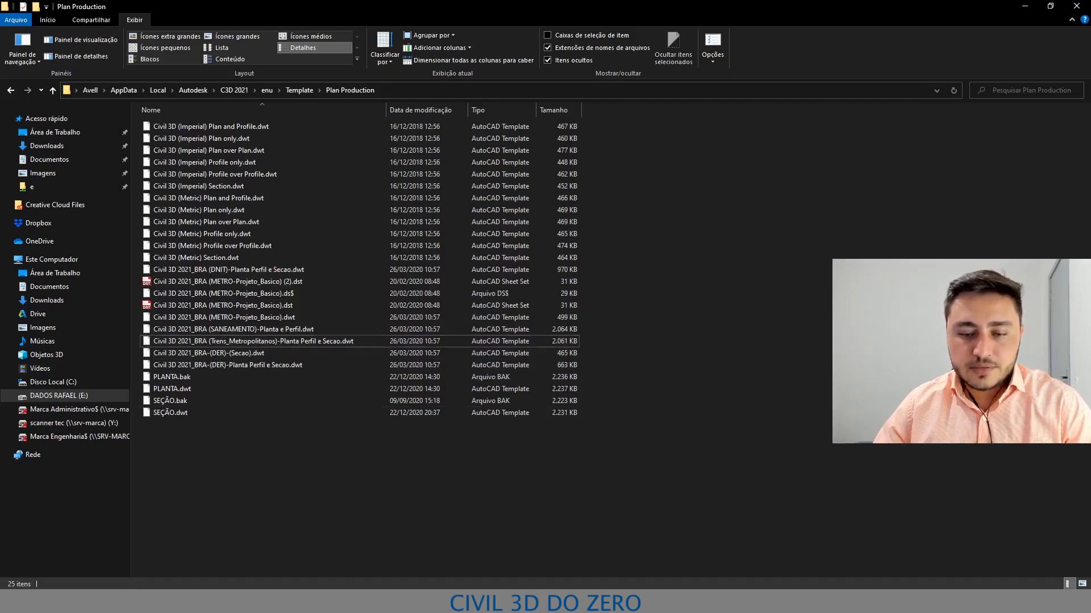
Return to Civil 3D, check the template file name in the Production path, and cancel the section view creation.
key("alt+Tab")
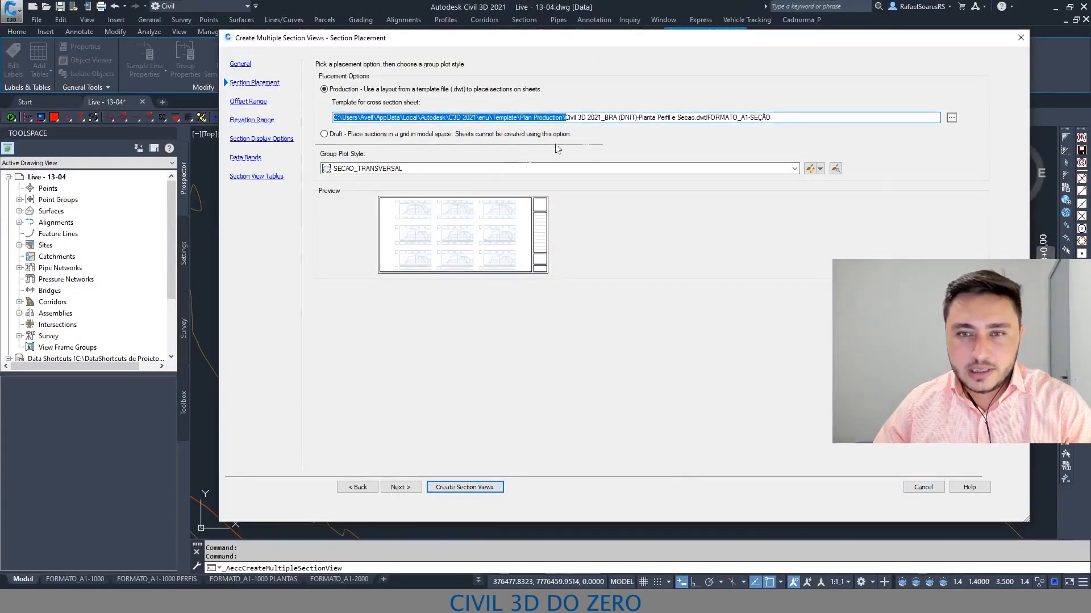
left_click(640, 118)
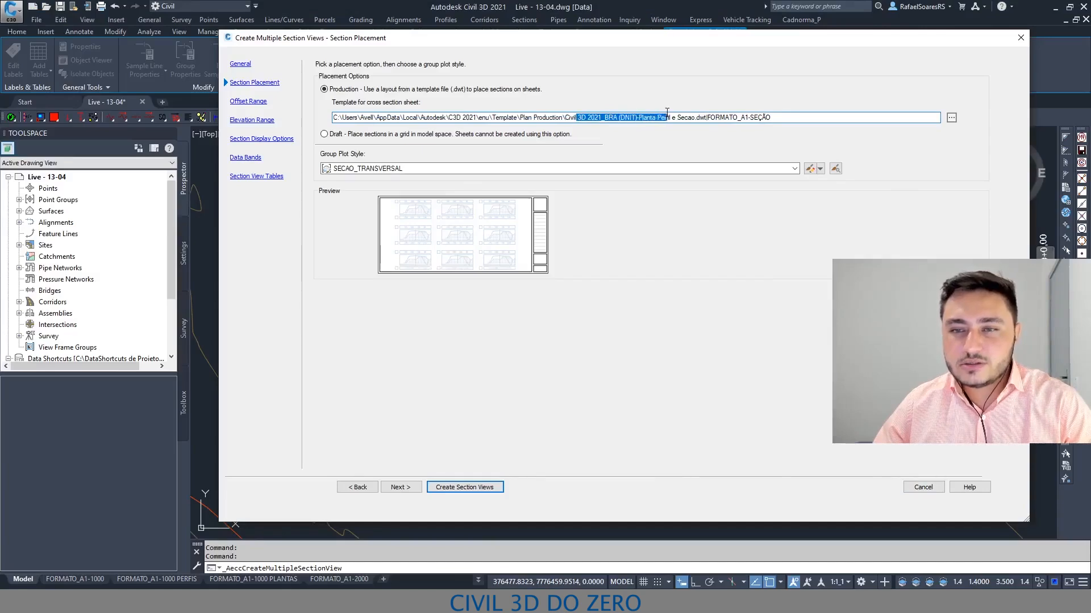
left_click(619, 117)
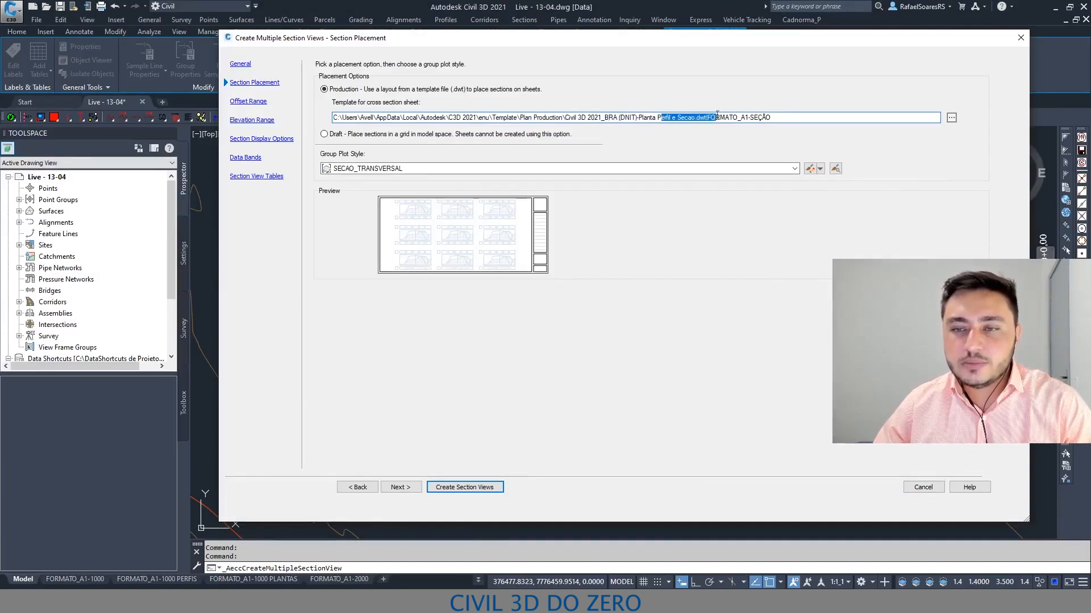
left_click(1021, 38)
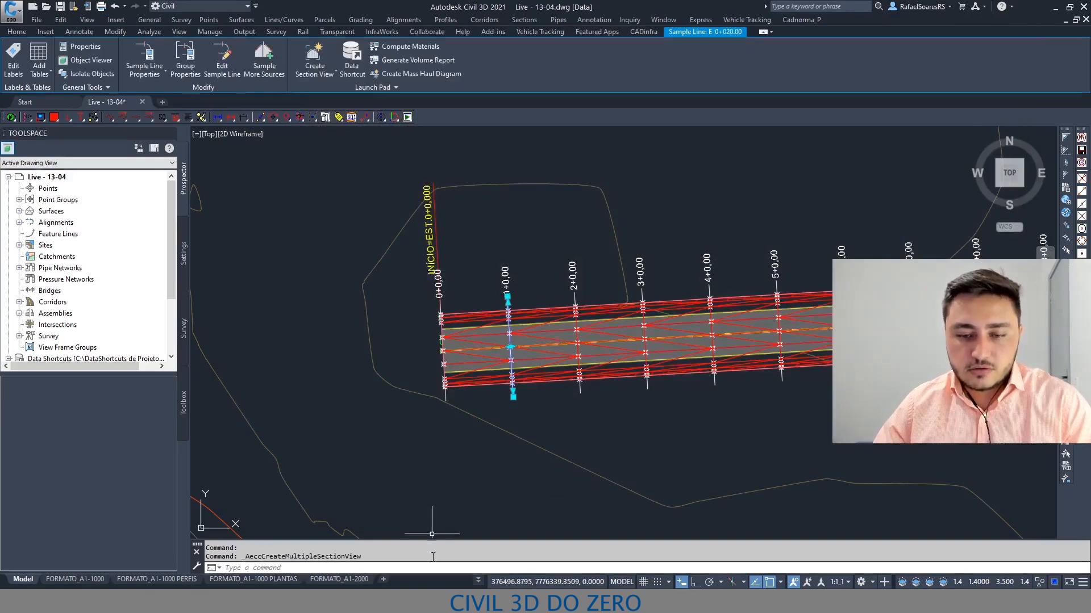
key("Escape")
key("Escape")
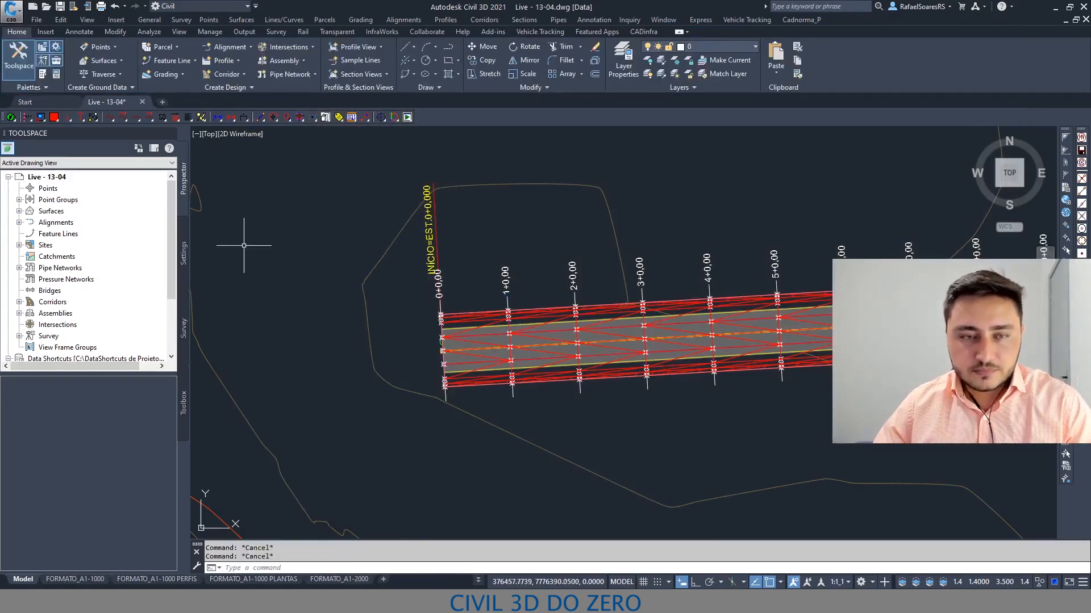
Open a new drawing from the Civil 3D 2021_BRA (DNIT)-Planta Perfil e Secao.dwt template in the Plan Production folder.
left_click(36, 20)
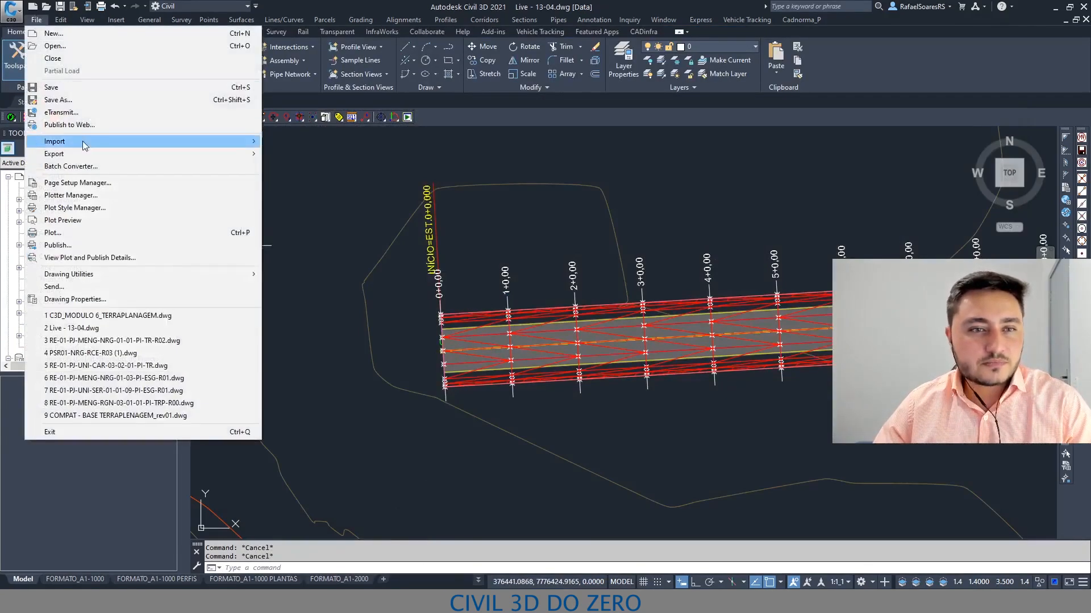
left_click(297, 319)
key("alt+Tab")
left_click(239, 342)
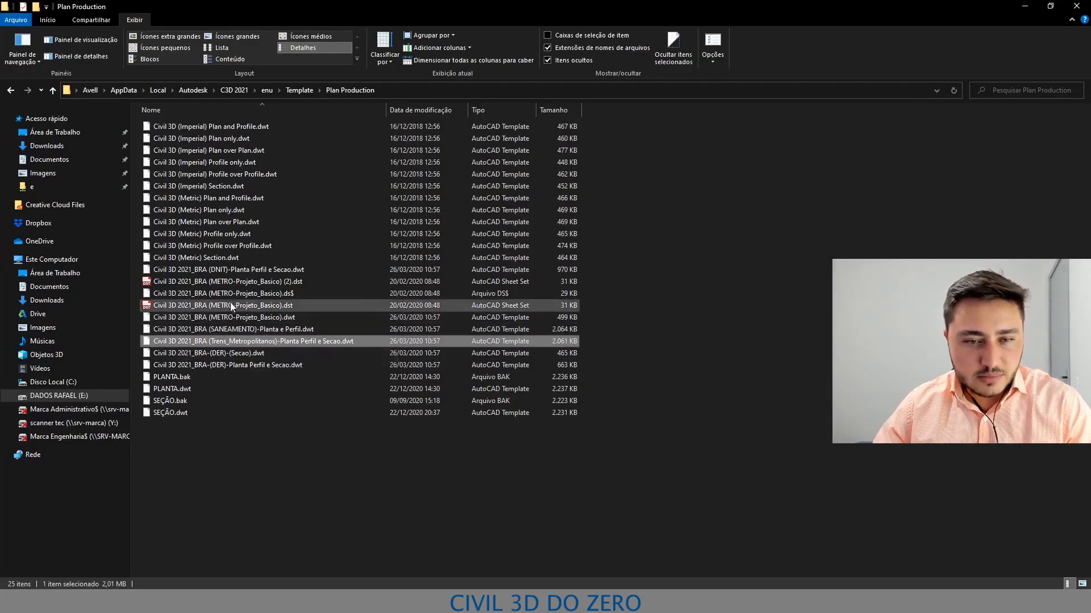
left_click(230, 271)
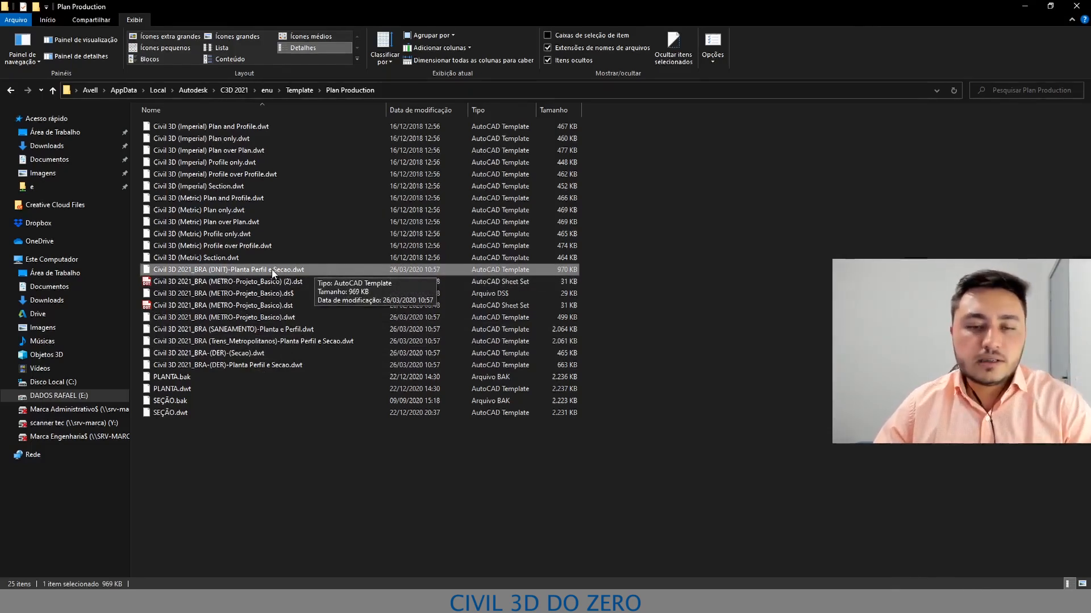
mouse_move(258, 268)
left_mouse_down()
mouse_move(328, 279)
mouse_move(390, 506)
mouse_move(452, 571)
mouse_move(431, 585)
mouse_move(421, 454)
left_mouse_up()
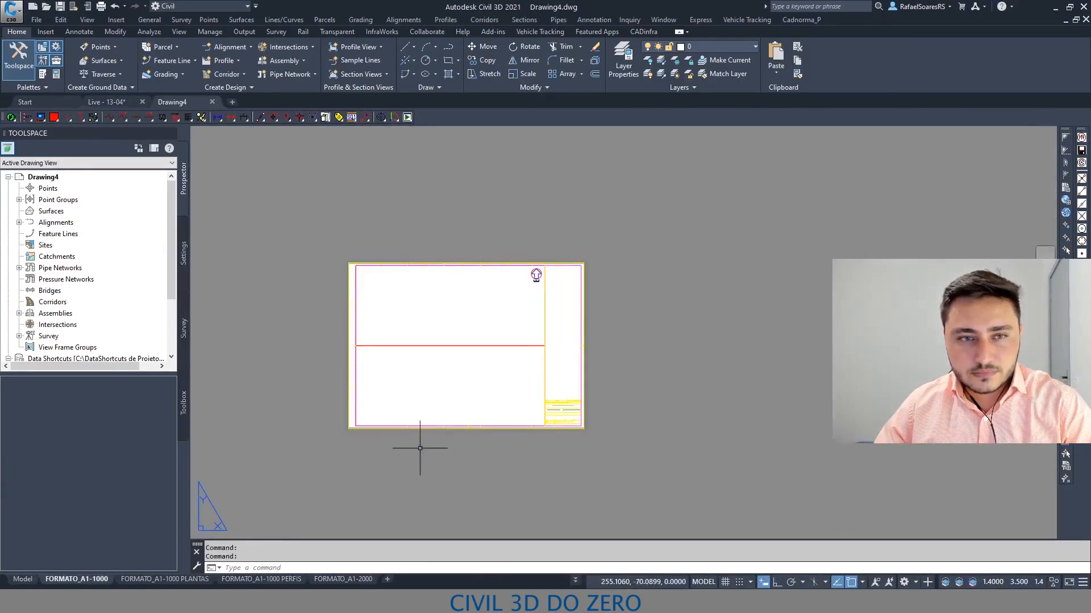
Review the template's plan, profile and A1-2000 sheet layouts, finishing on the FORMATO_A1-SEÇÃO layout.
left_click(499, 477)
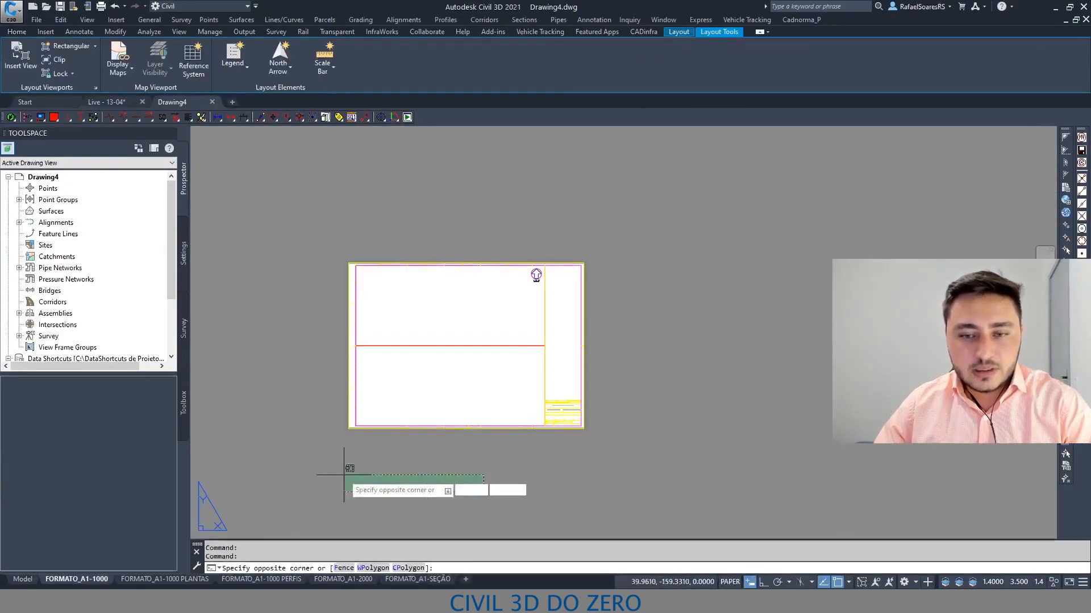
left_click(349, 472)
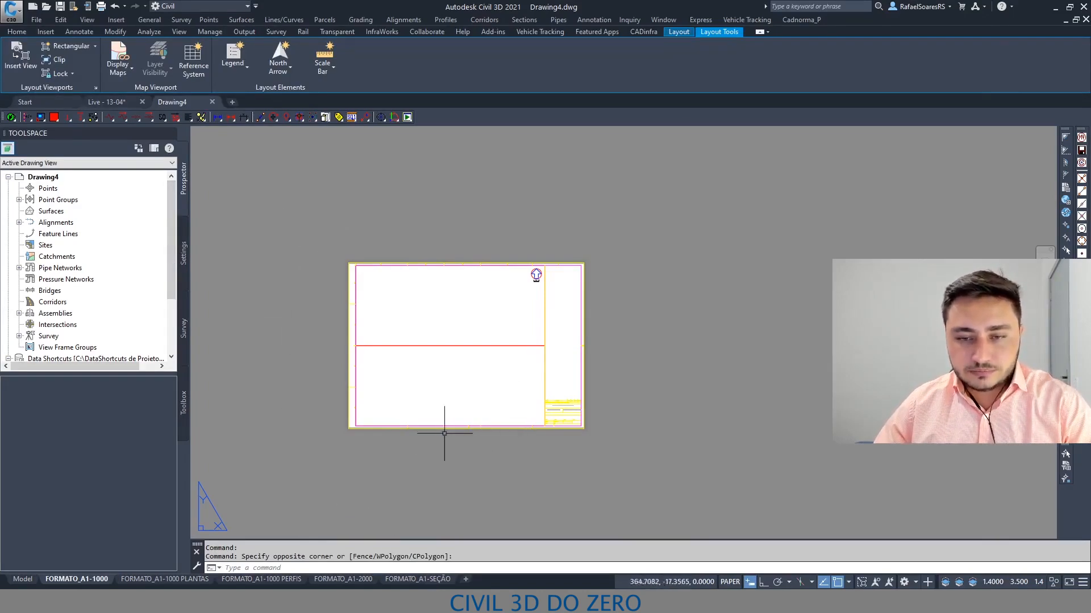
left_click(132, 578)
left_click(233, 579)
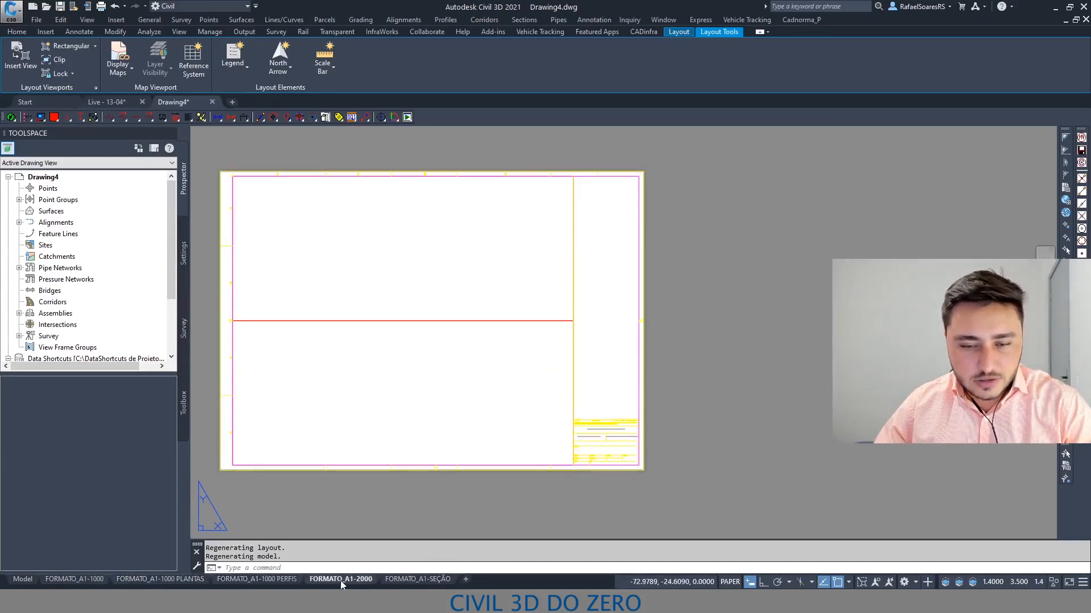
left_click(401, 580)
left_click(346, 580)
left_click(278, 581)
left_click(184, 581)
left_click(262, 579)
left_click(335, 580)
left_click(392, 579)
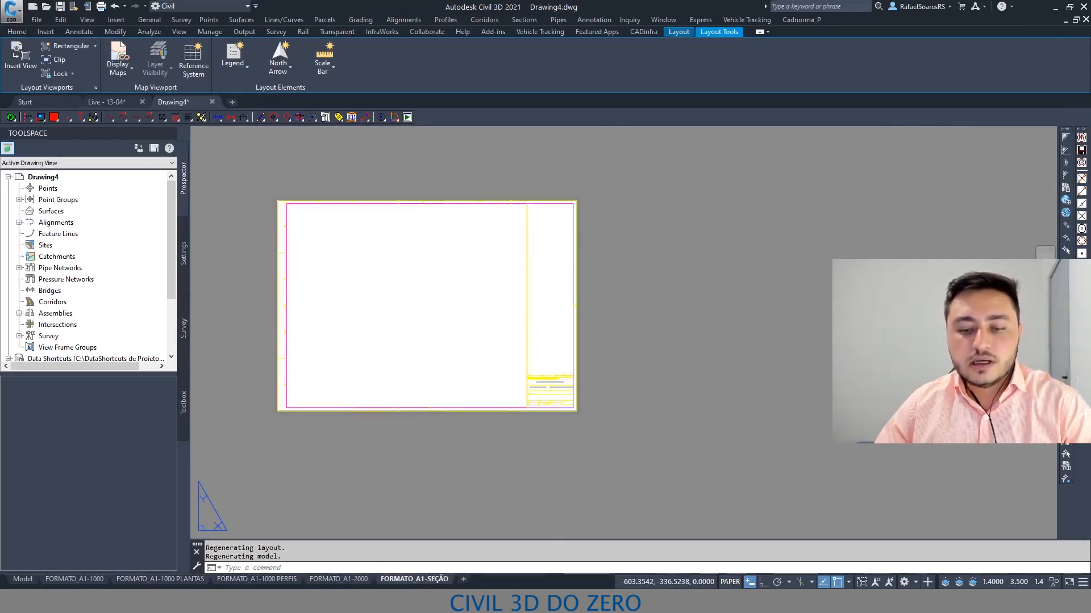
Return to the Live - 13-04 drawing and start multiple section views from the 0+0.00 sample line with the SECAO_1000 style.
left_click(430, 602)
left_click(408, 559)
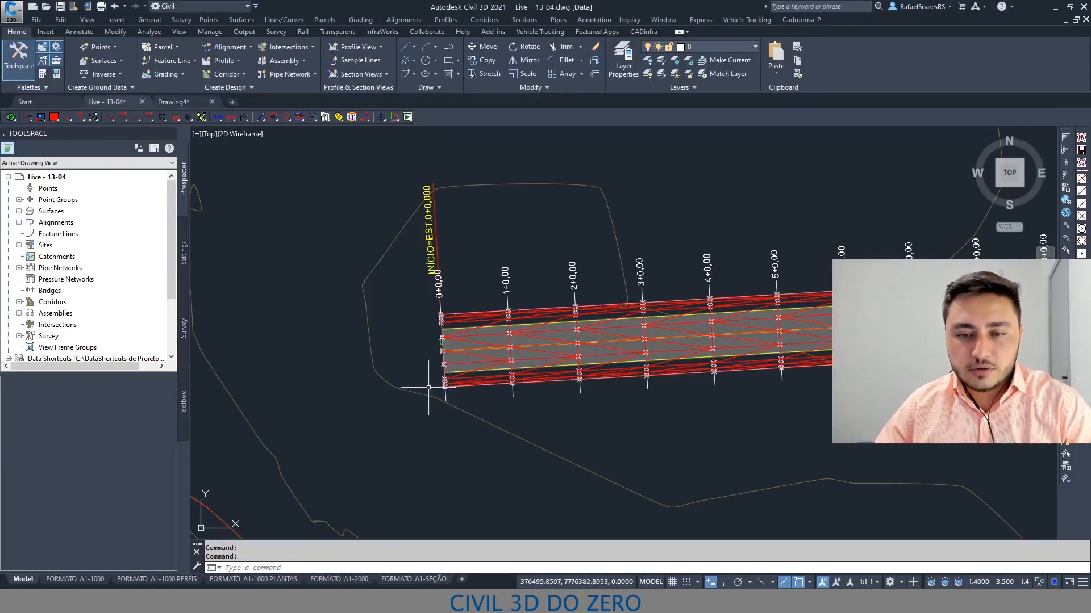
left_click(445, 396)
left_click(323, 74)
left_click(341, 115)
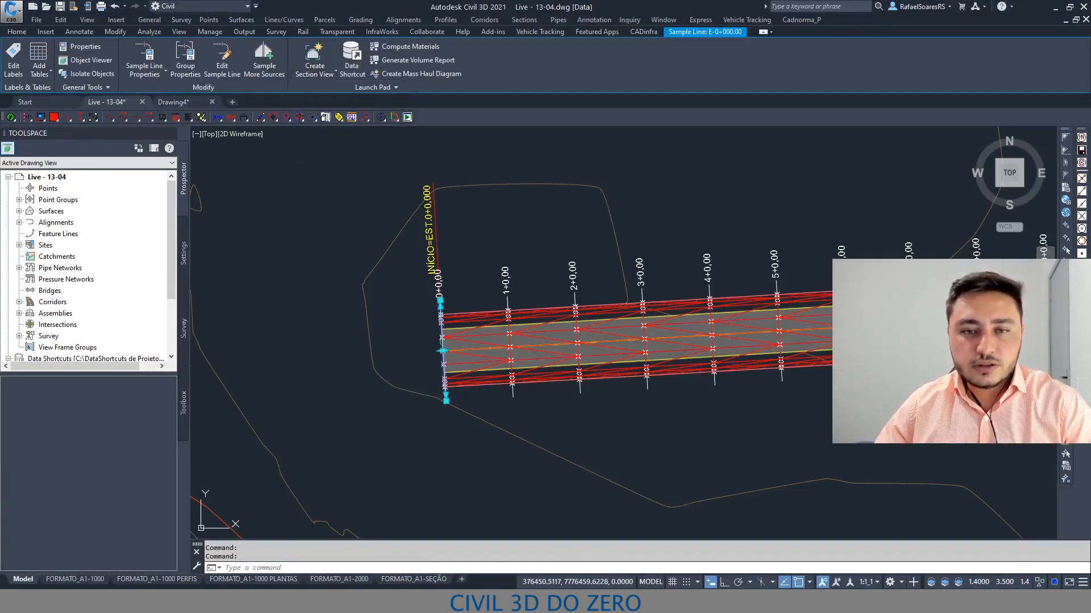
left_click(398, 271)
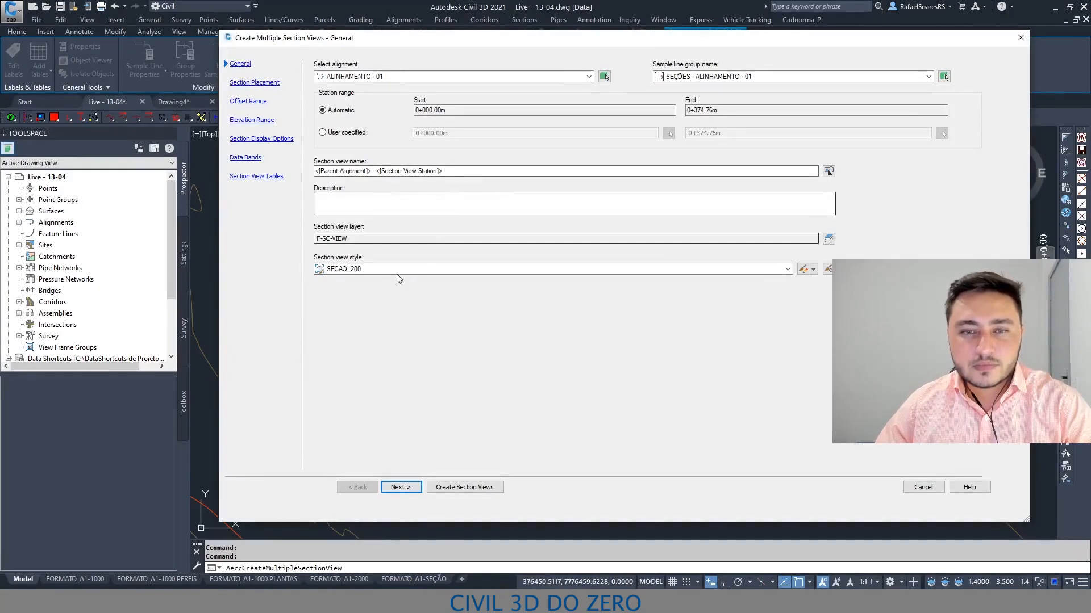
left_click(357, 307)
left_click(413, 488)
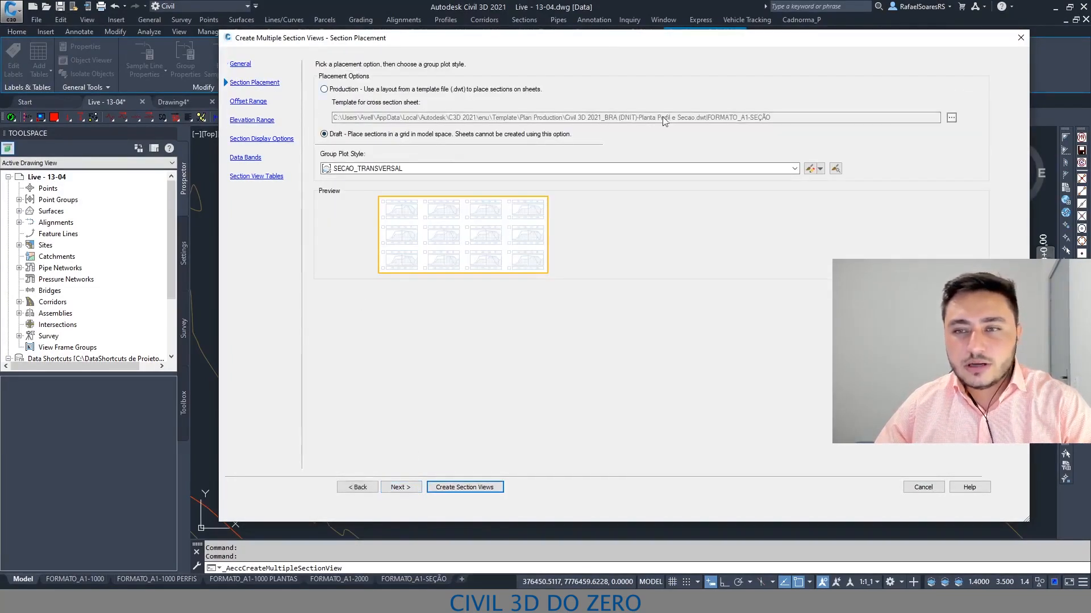
Check the FORMATO_A1-SEÇÃO layout name in the Production template path and cancel the section view creation.
left_click_drag(670, 118, 696, 118)
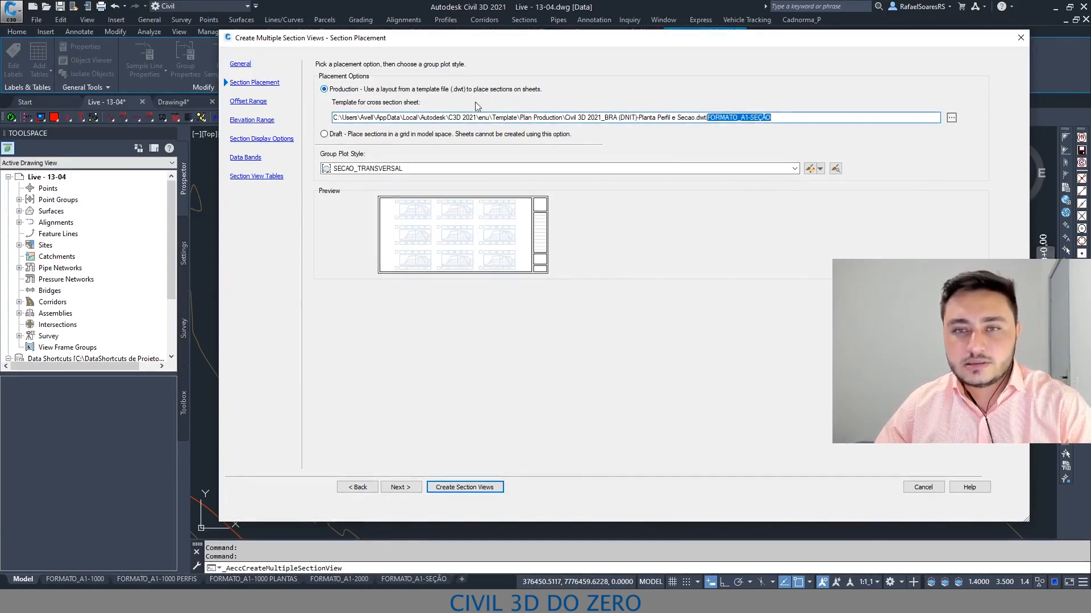
left_click(1021, 37)
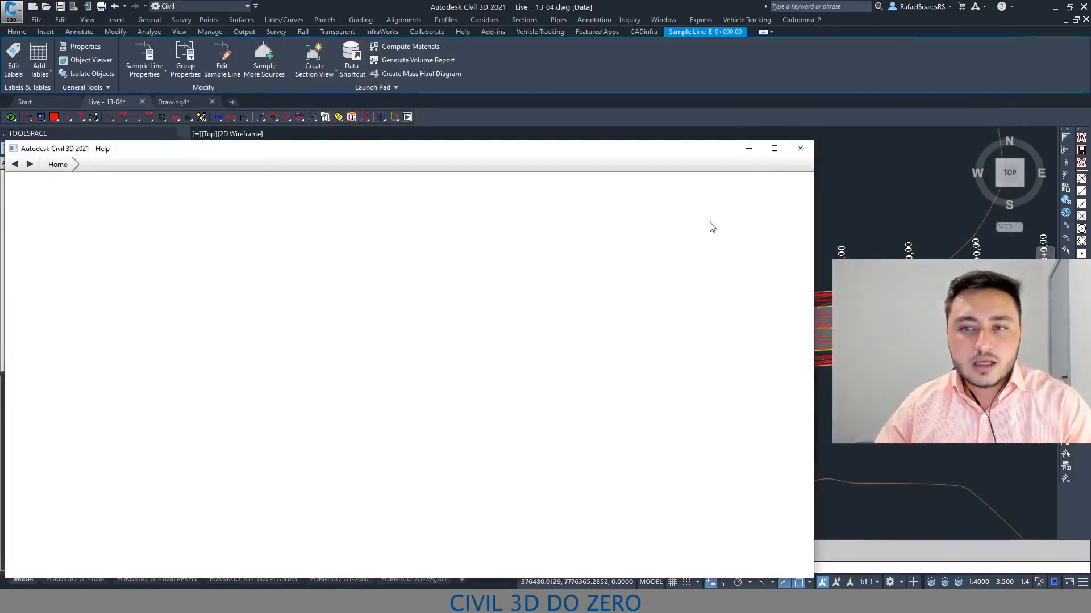
left_click(796, 149)
key("Escape")
left_click(287, 246)
key("Escape")
Switch to Drawing4 and inspect the title block frame and the section viewport on the FORMATO_A1-SEÇÃO layout by selecting each.
left_click(202, 104)
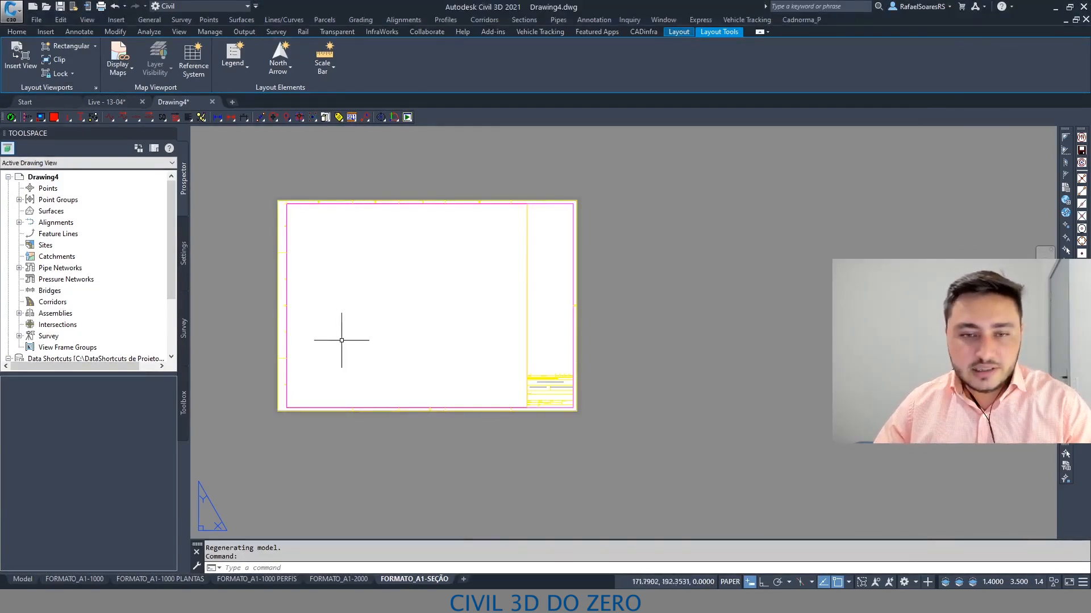
middle_click_drag(343, 338, 475, 345)
scroll(472, 346, "up", 2)
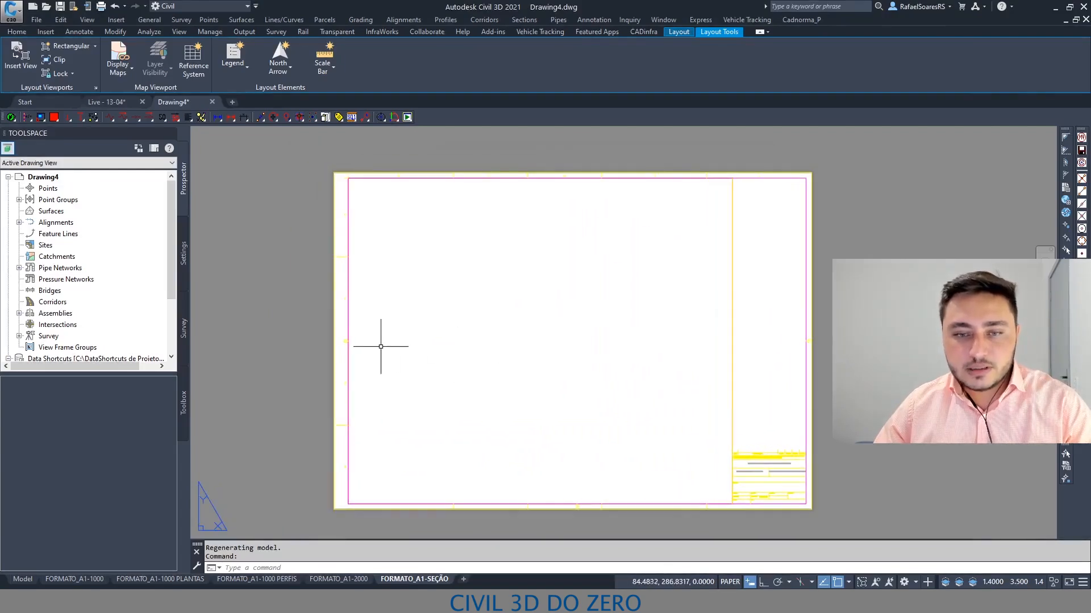
left_click(348, 336)
right_click(349, 331)
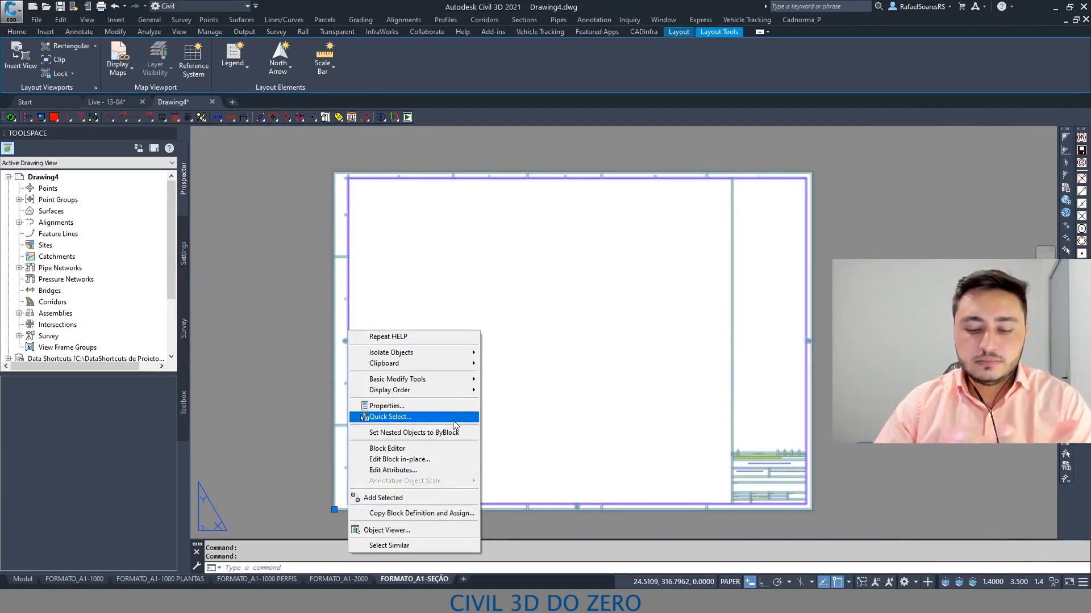
mouse_move(455, 390)
left_click(516, 404)
left_click(346, 341)
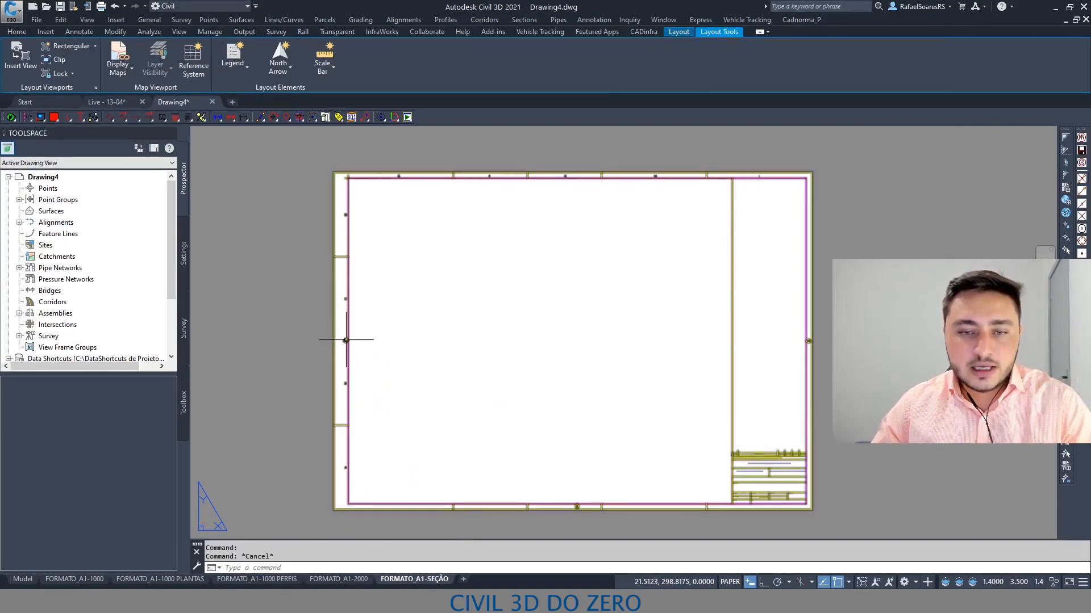
left_click(348, 323)
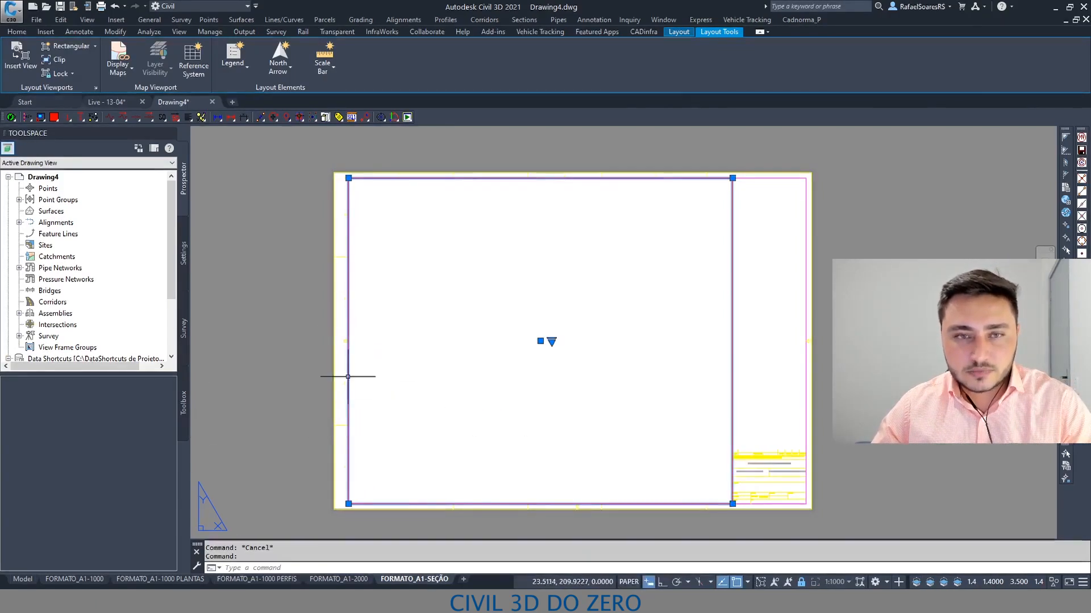
key("Escape")
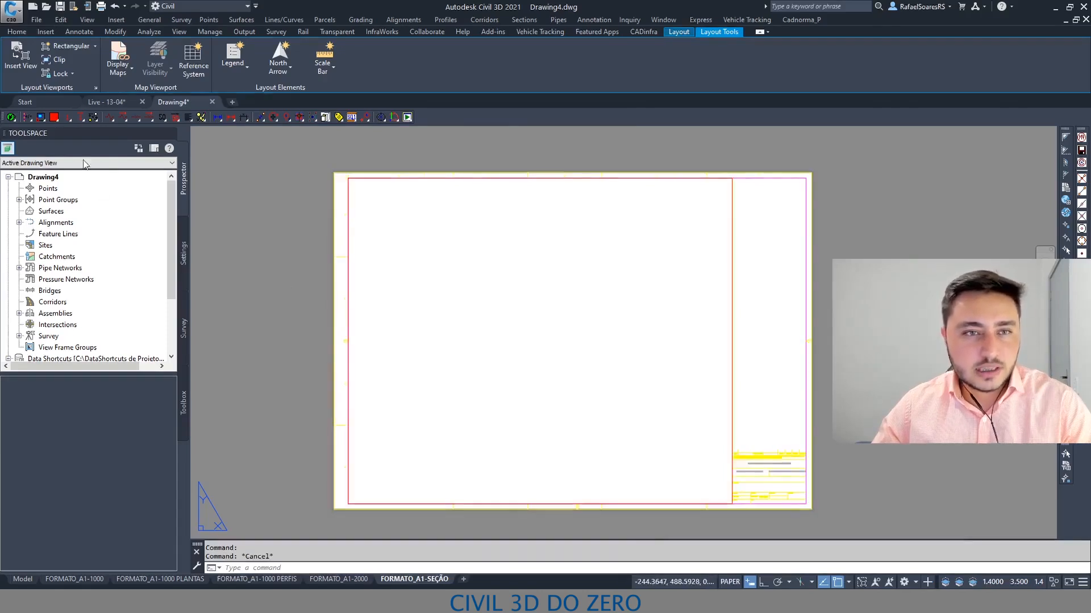
left_click(692, 33)
left_click(707, 32)
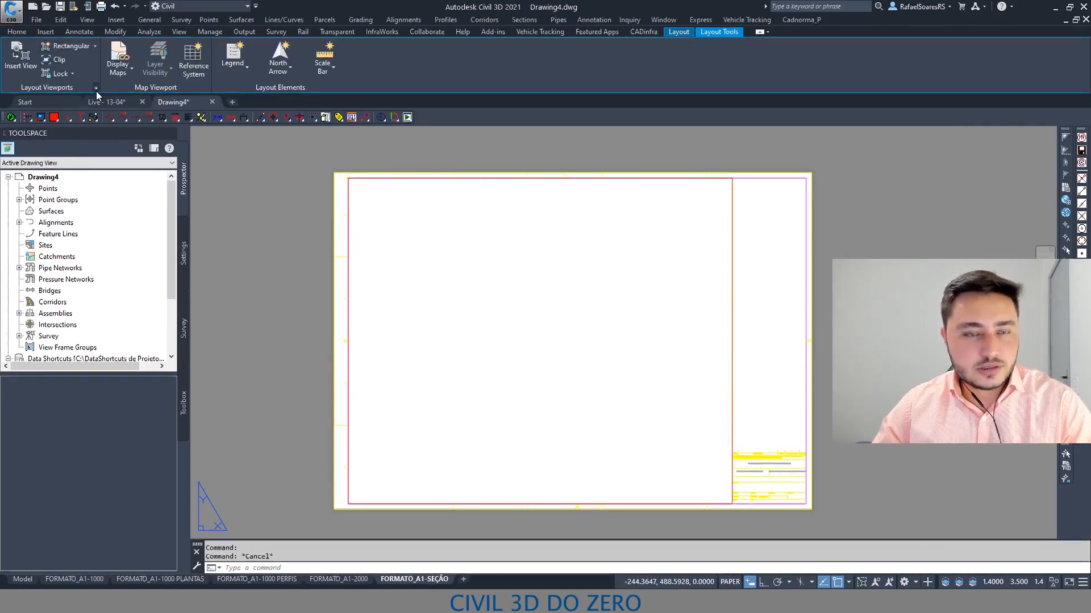
left_click(95, 45)
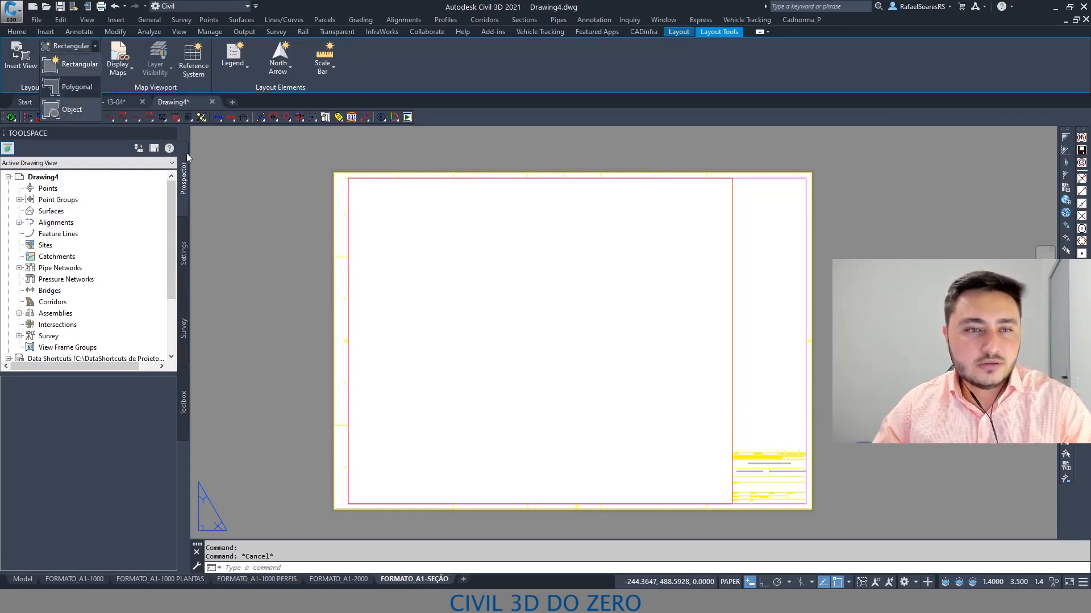
left_click(335, 289)
Select the large viewport on the FORMATO_A1-SEÇÃO layout and open its properties.
scroll(540, 309, "down", 2)
middle_click_drag(703, 330, 480, 306)
scroll(506, 302, "up", 2)
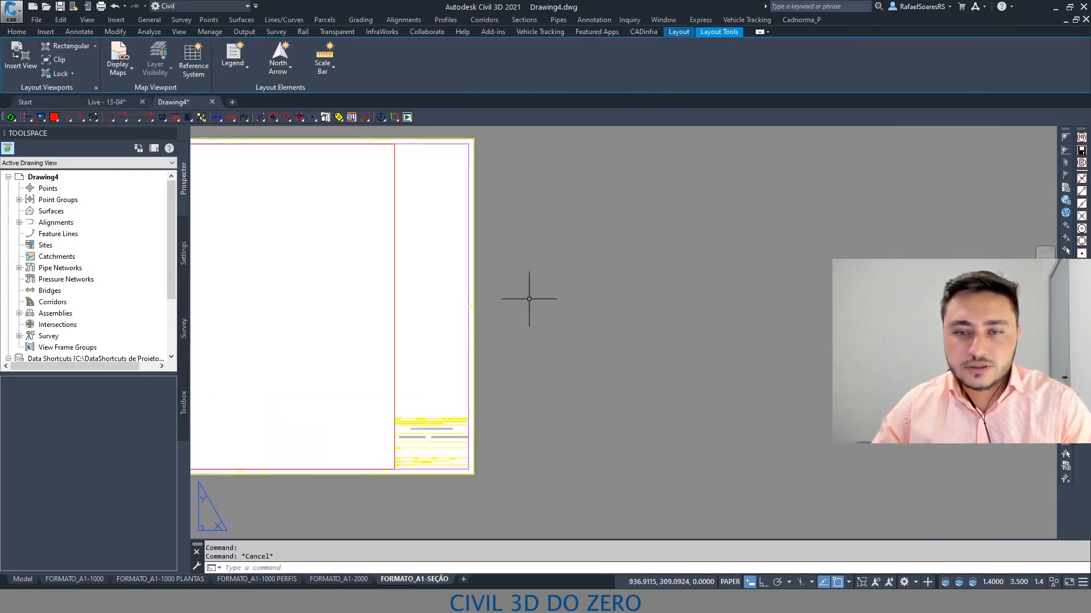
middle_click_drag(494, 266, 406, 298)
mouse_move(214, 163)
middle_mouse_down()
mouse_move(449, 205)
mouse_move(659, 219)
middle_mouse_up()
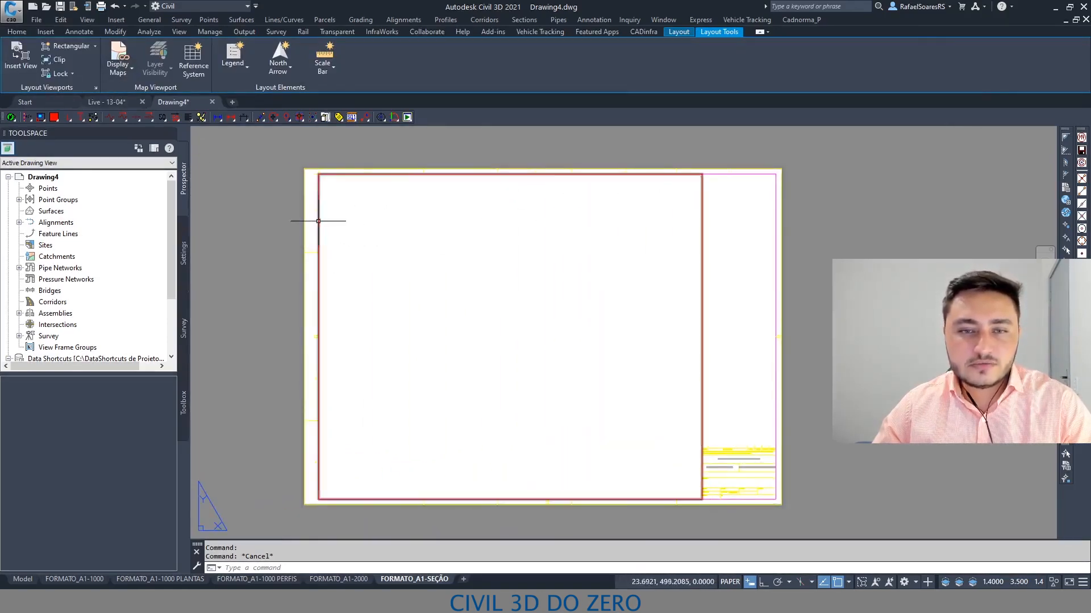
left_click(319, 224)
key("Escape")
left_click(318, 310)
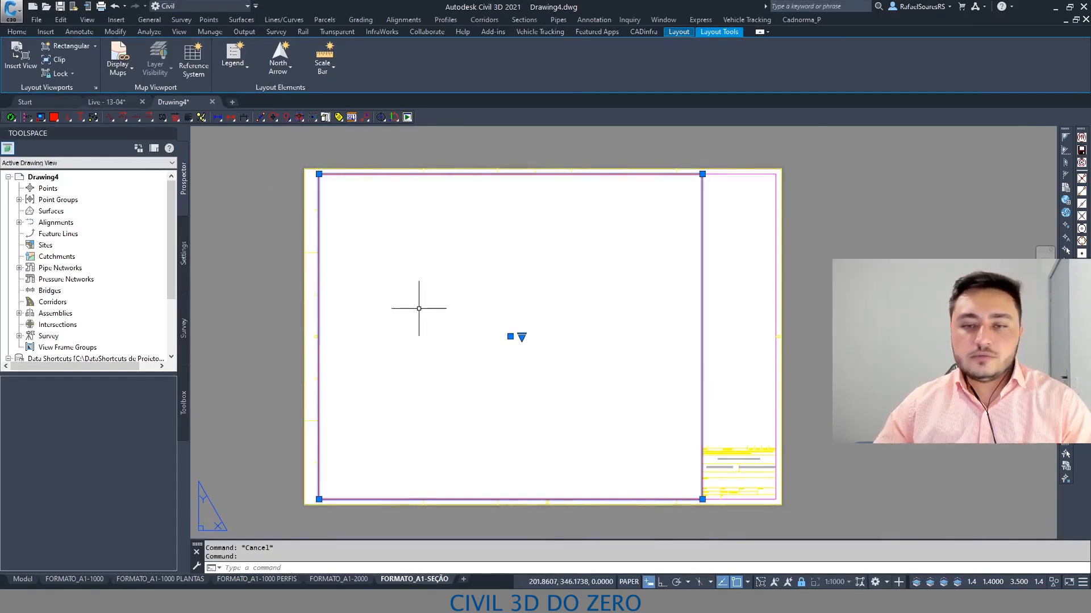
type("mo")
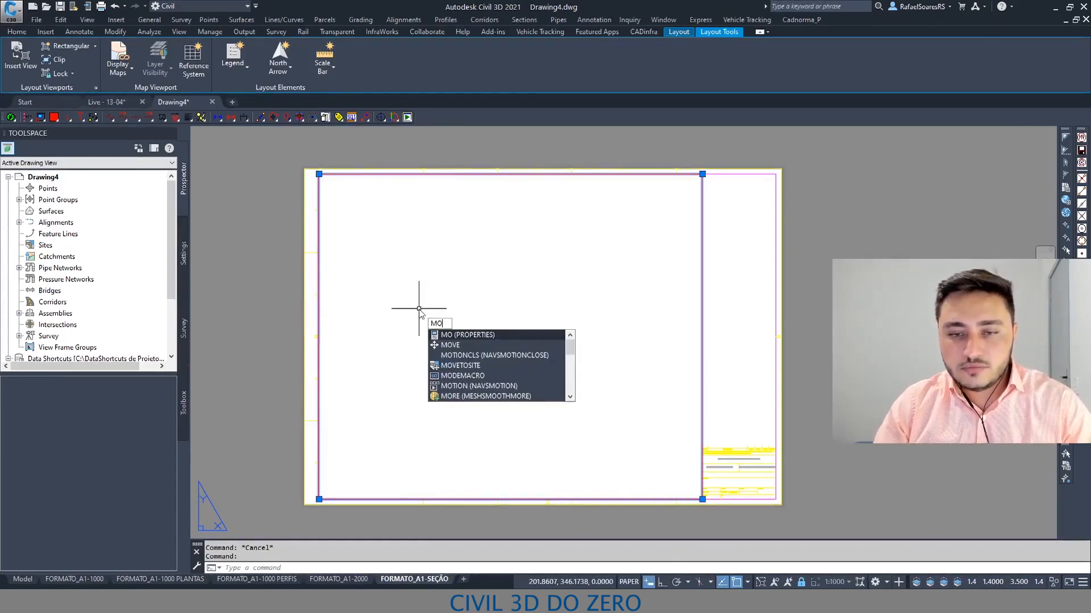
key("Return")
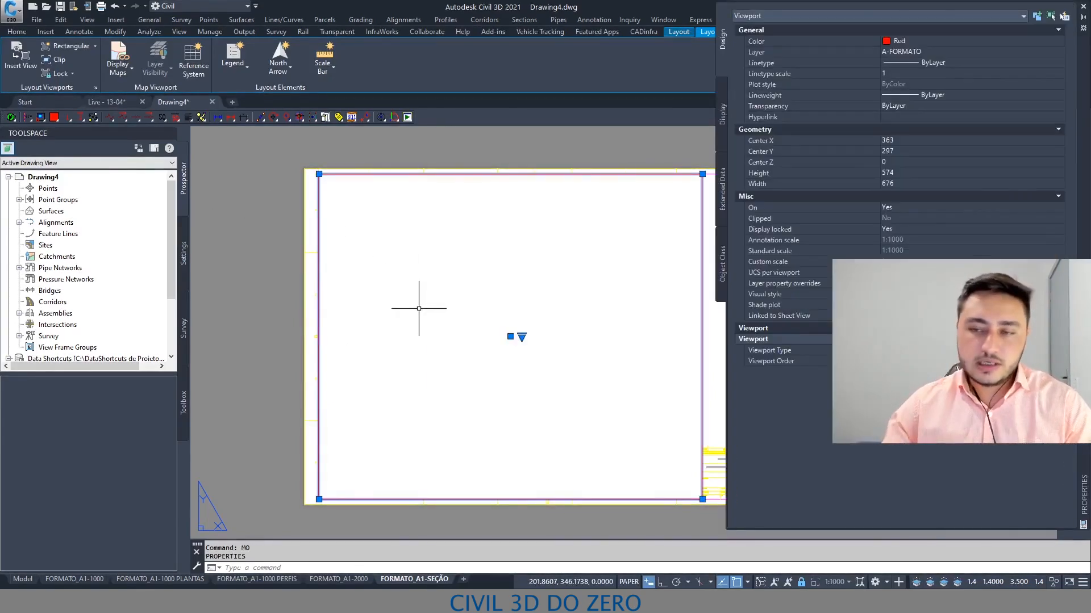
Set the viewport's On property to No and back to Yes.
middle_click_drag(479, 304, 497, 265)
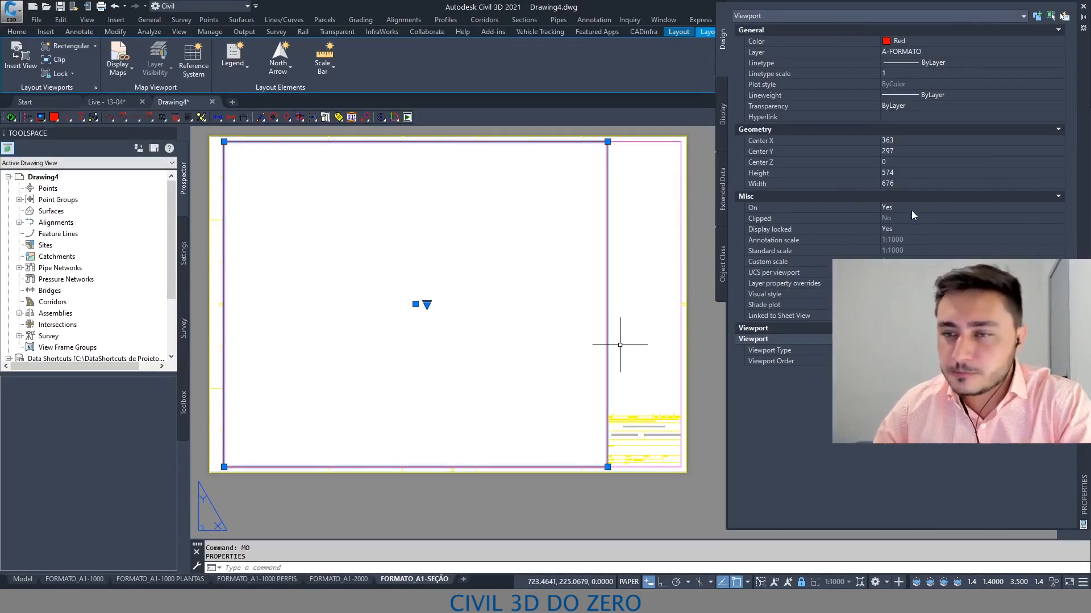
middle_click_drag(557, 295, 564, 320)
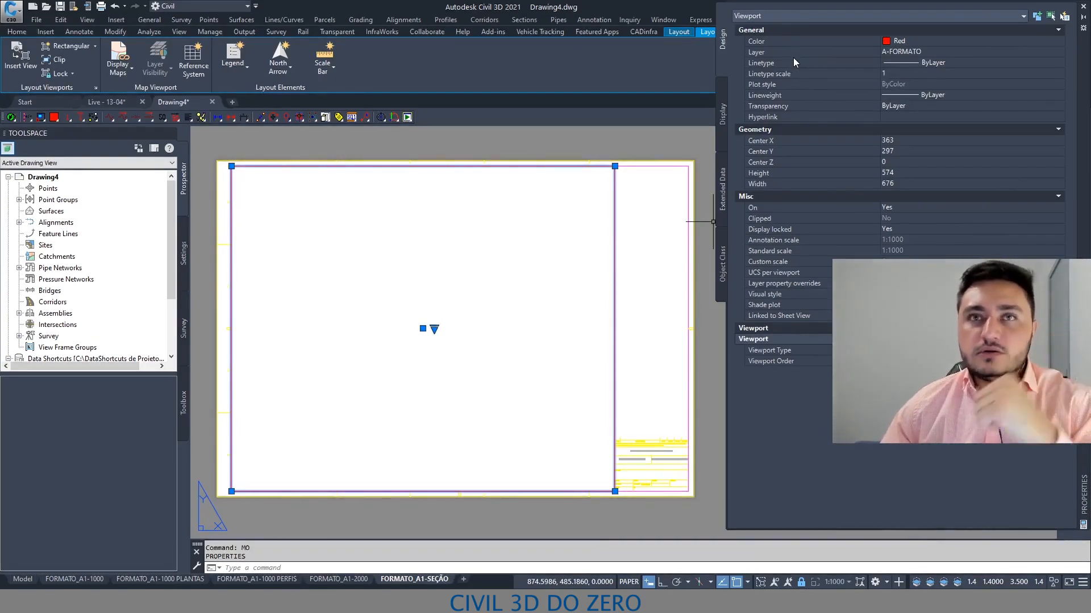
left_click(820, 43)
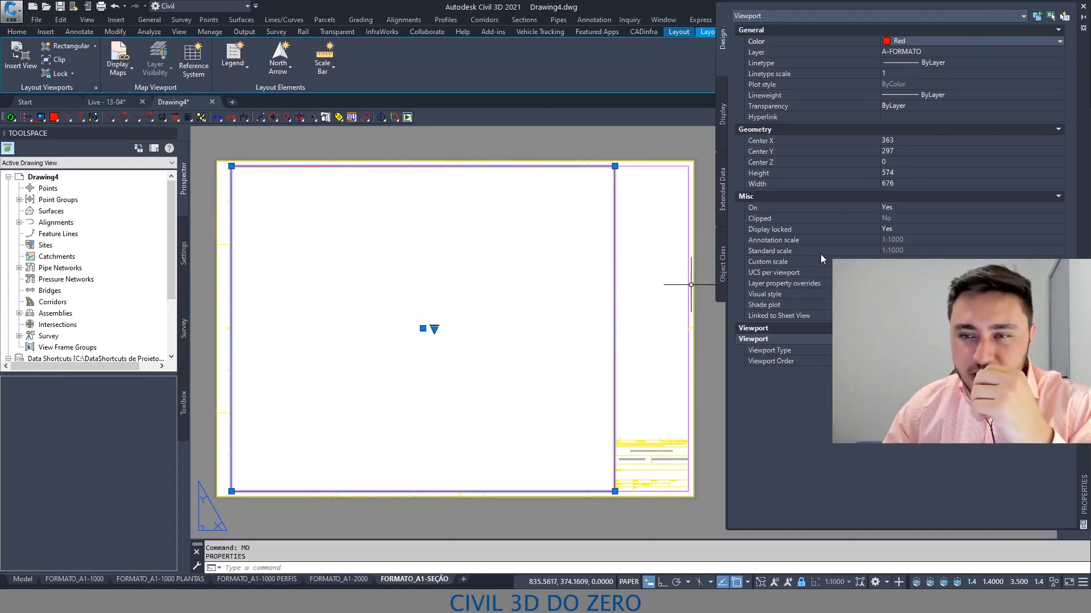
left_click(806, 208)
left_click(896, 207)
left_click(889, 230)
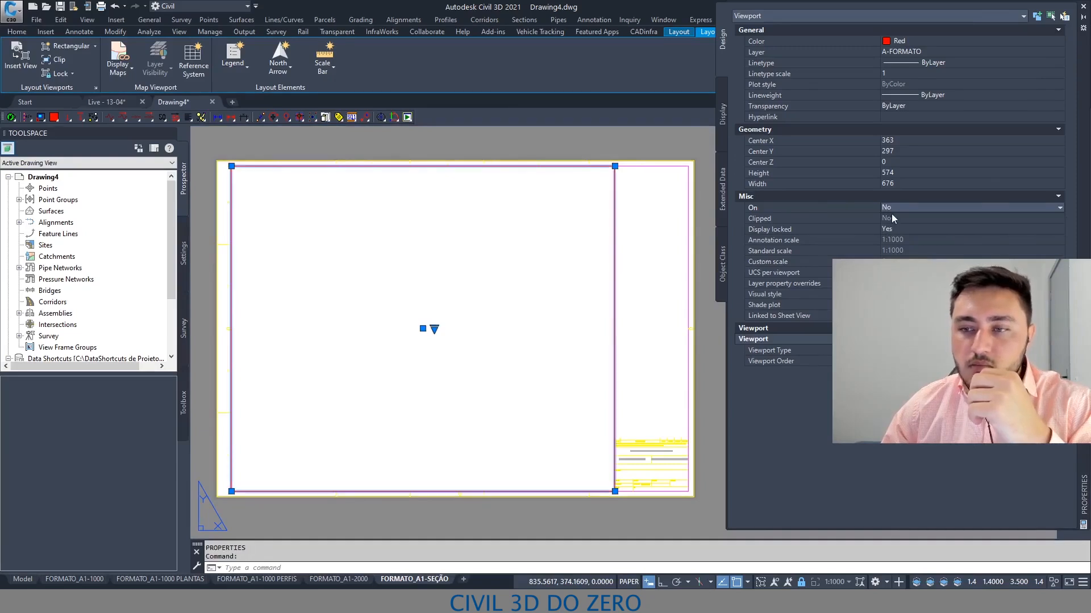
left_click(892, 207)
left_click(888, 221)
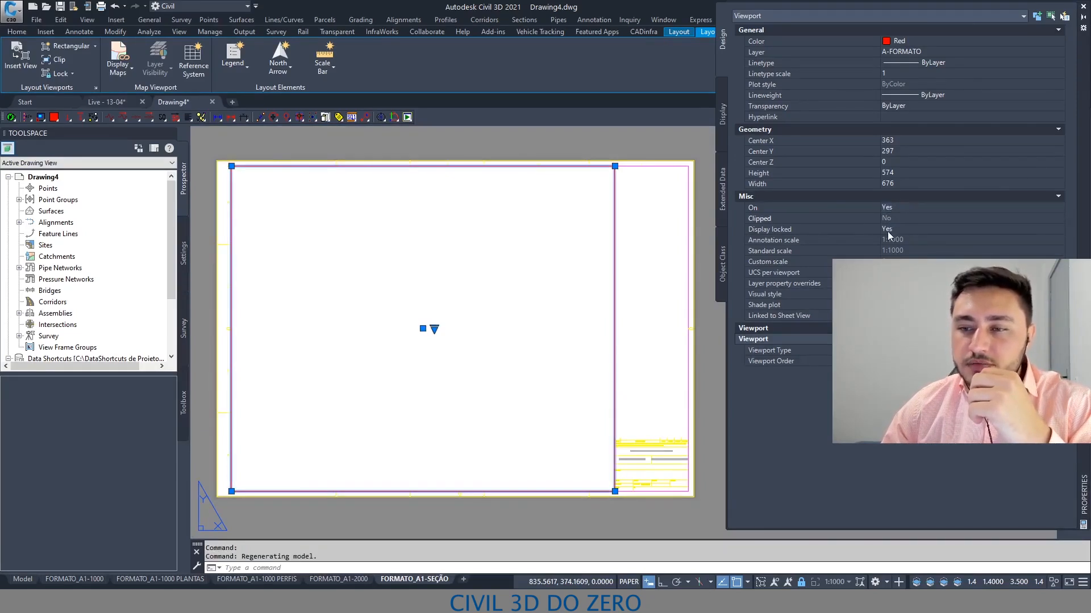
Check the viewport's display lock options, keeping Display locked set to Yes.
left_click(889, 230)
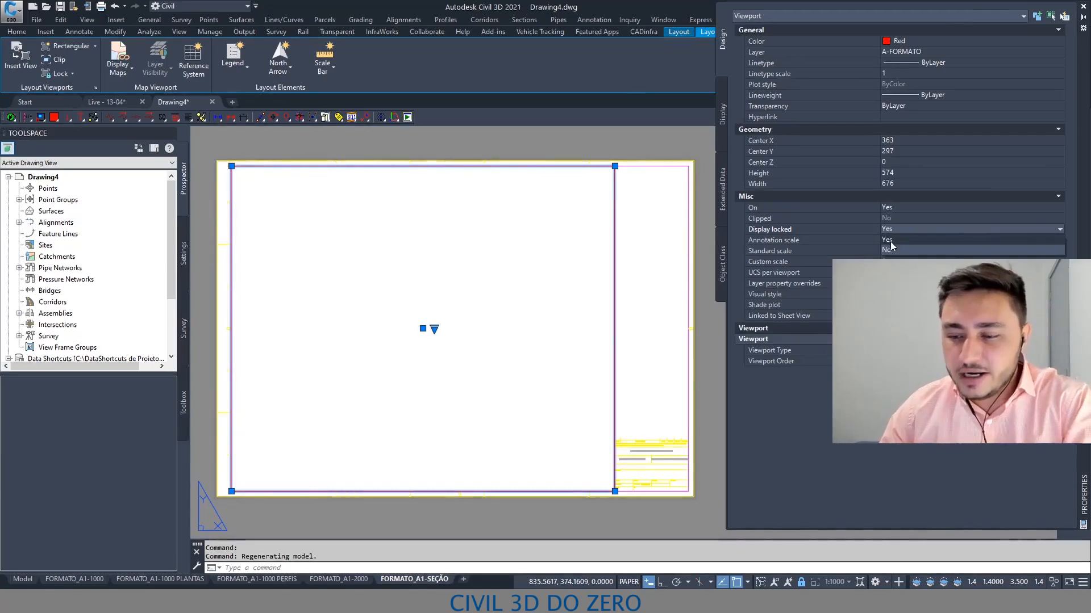
left_click(891, 241)
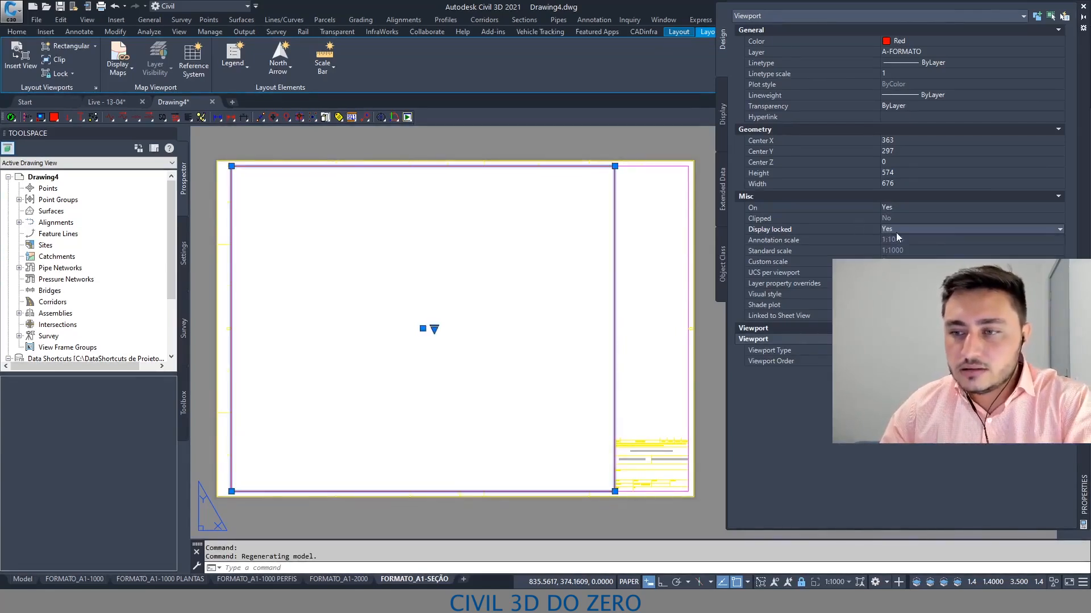
left_click(801, 583)
left_click(802, 583)
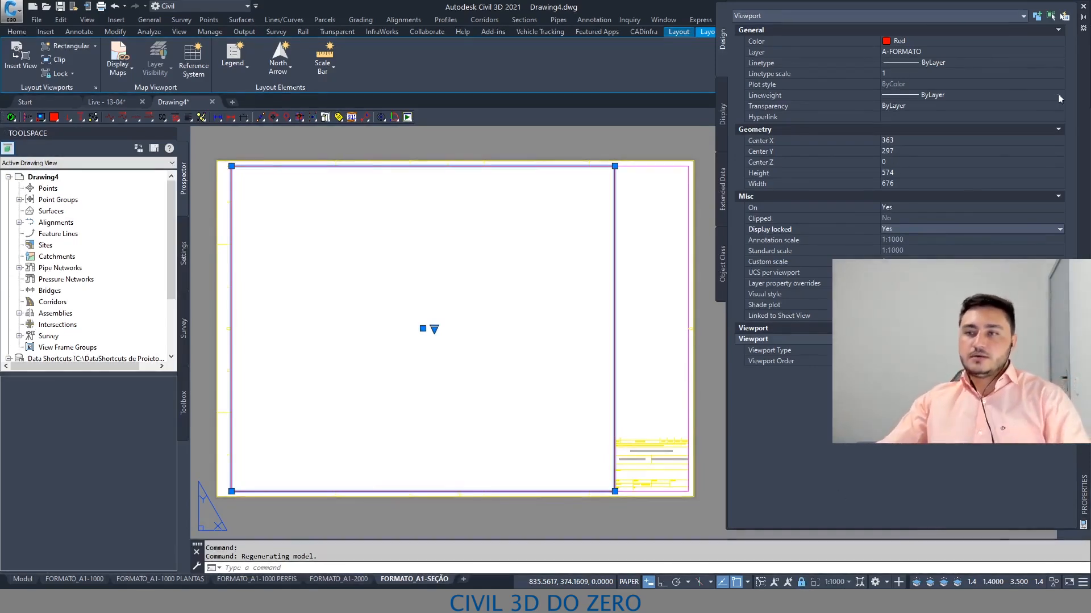
Move the Properties palette so that the viewport's complete list of properties can be read.
mouse_move(1083, 103)
left_mouse_down()
mouse_move(915, 120)
mouse_move(451, 108)
mouse_move(425, 126)
left_mouse_up()
left_click(124, 228)
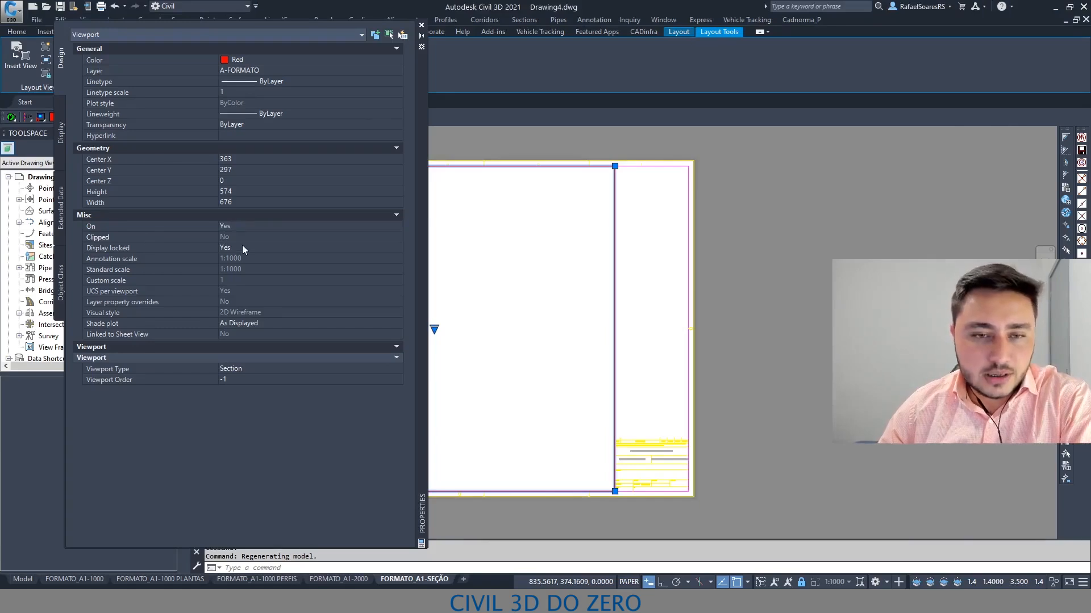
left_click(204, 249)
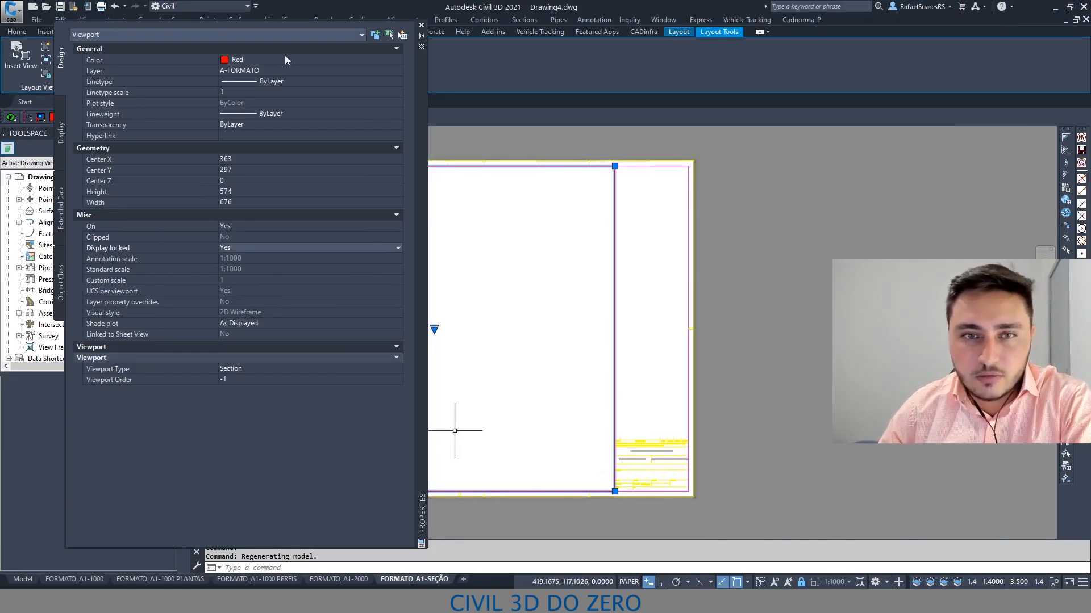
left_click_drag(418, 123, 363, 124)
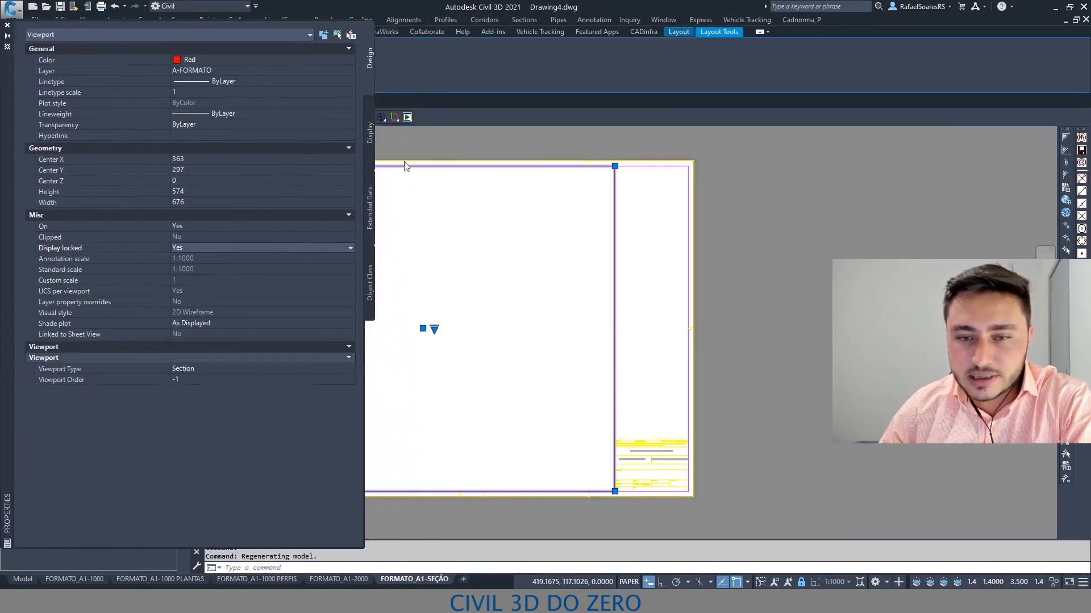
Unlock the viewport's display to check its standard scale property, and set Display locked back to Yes.
left_click(804, 583)
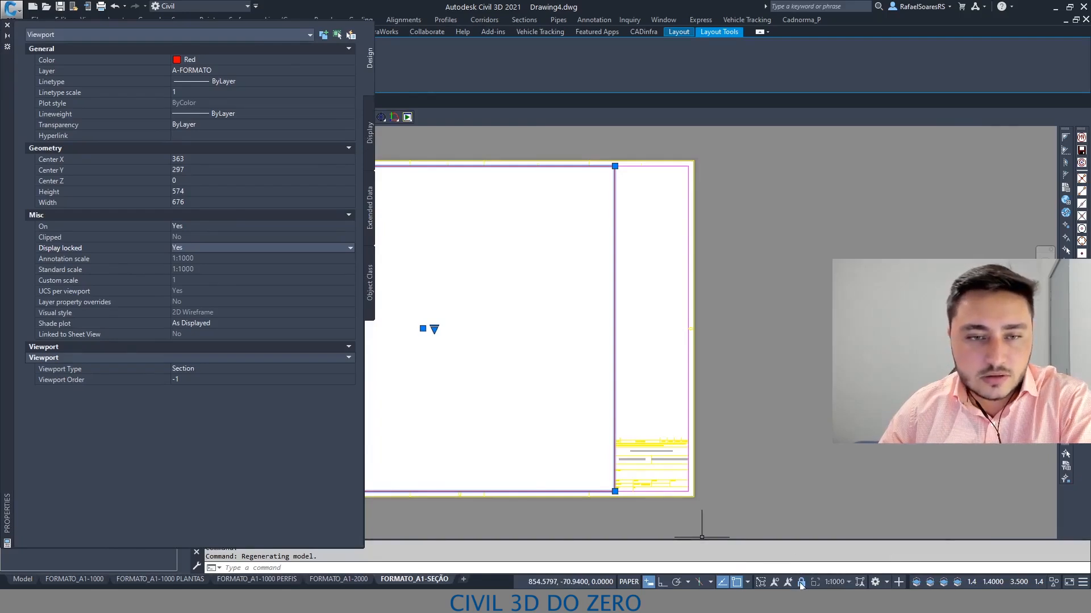
left_click(192, 250)
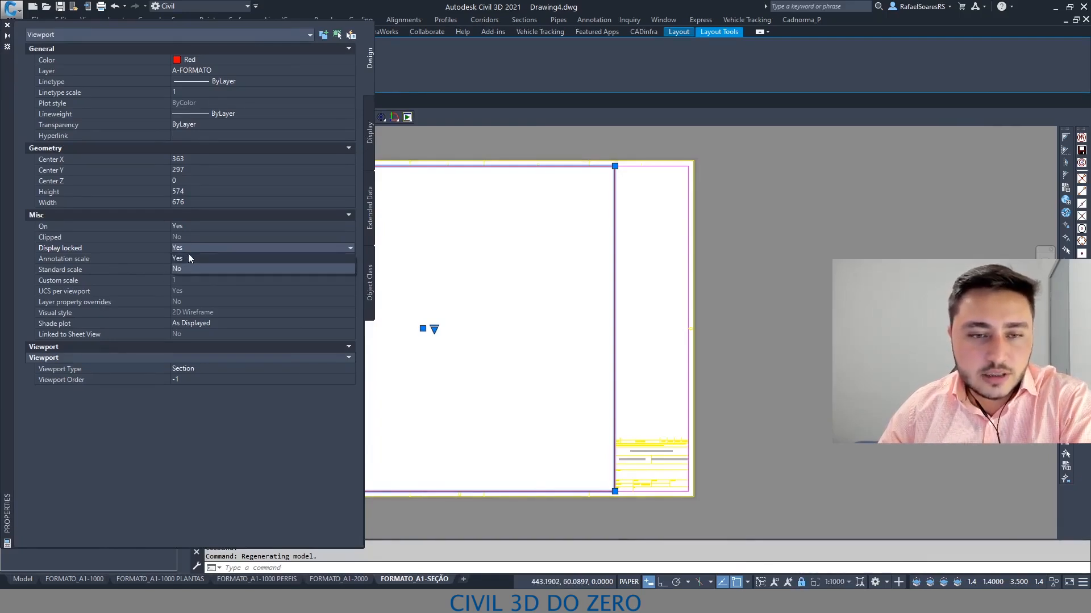
left_click(184, 269)
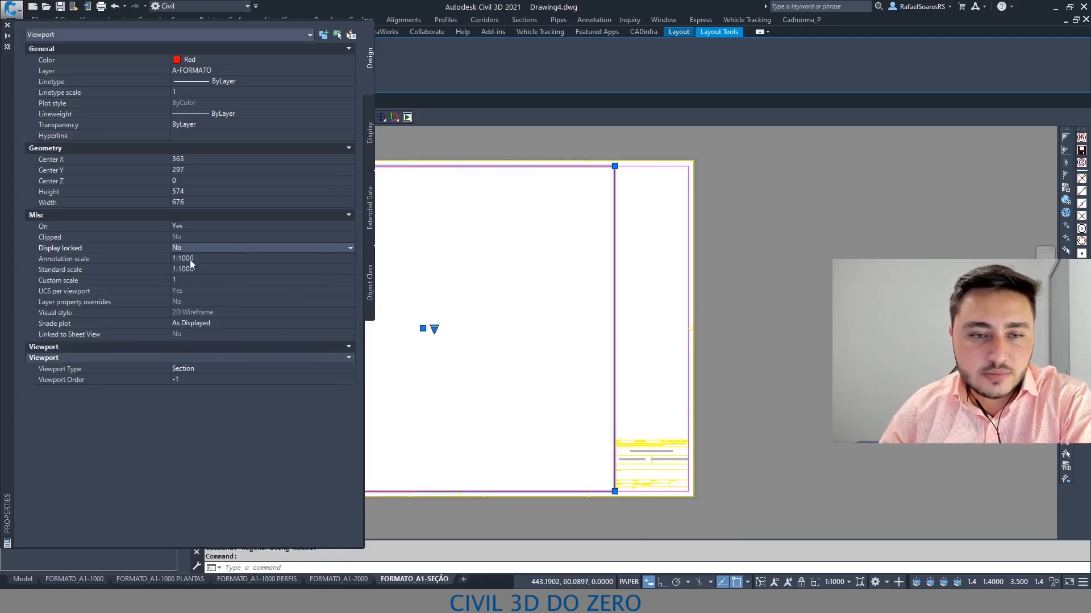
left_click(207, 270)
left_click(200, 250)
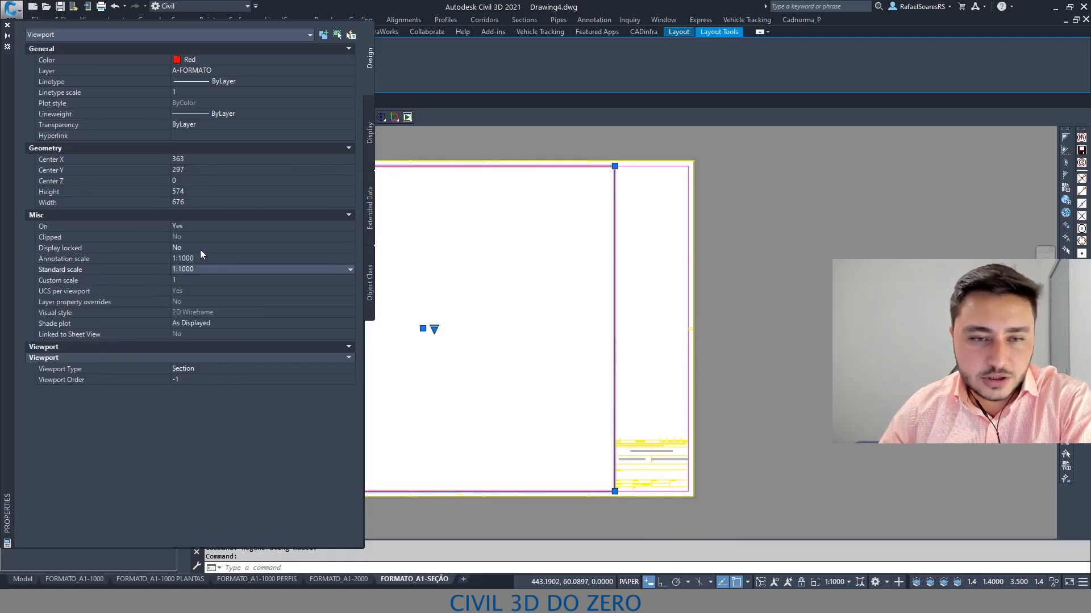
left_click(196, 248)
left_click(196, 258)
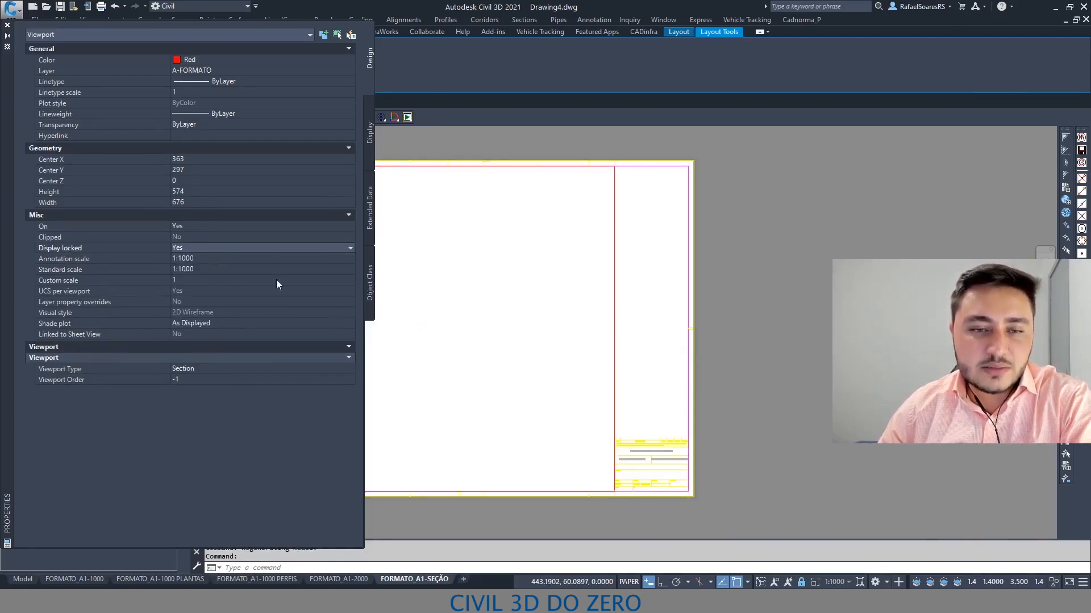
Examine the shade plot options of the section viewport, keeping As Displayed.
middle_click_drag(547, 276, 716, 272)
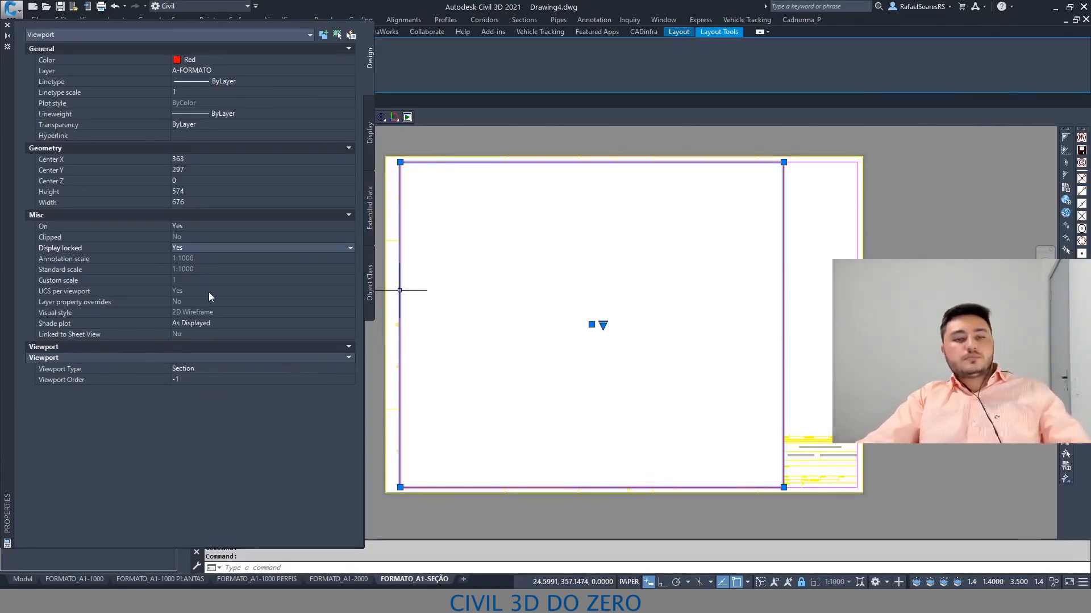
left_click(210, 330)
left_click(211, 329)
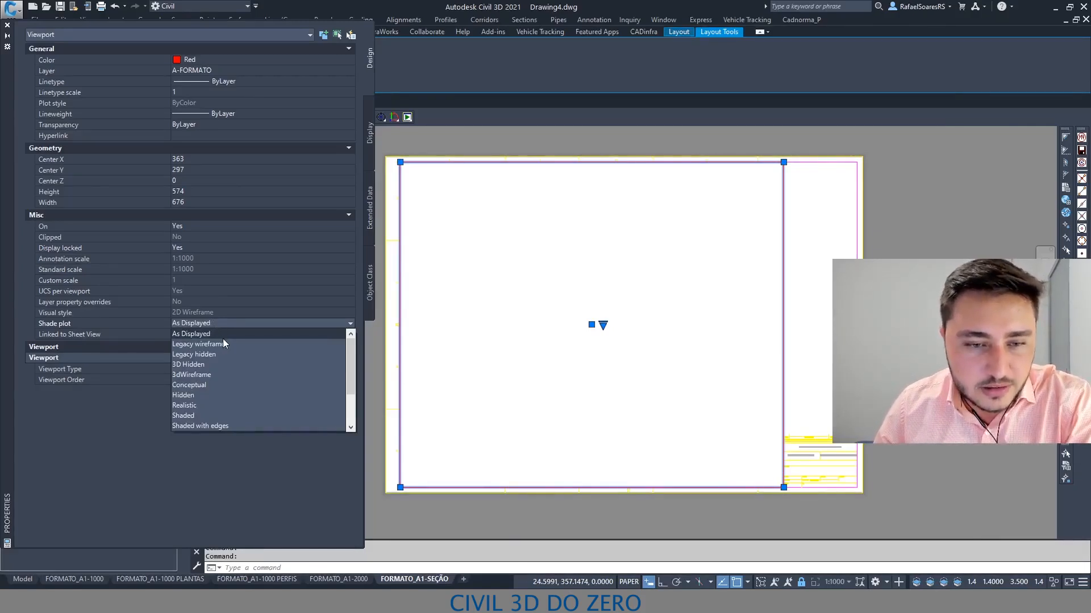
scroll(227, 353, "down", 2)
scroll(212, 406, "up", 2)
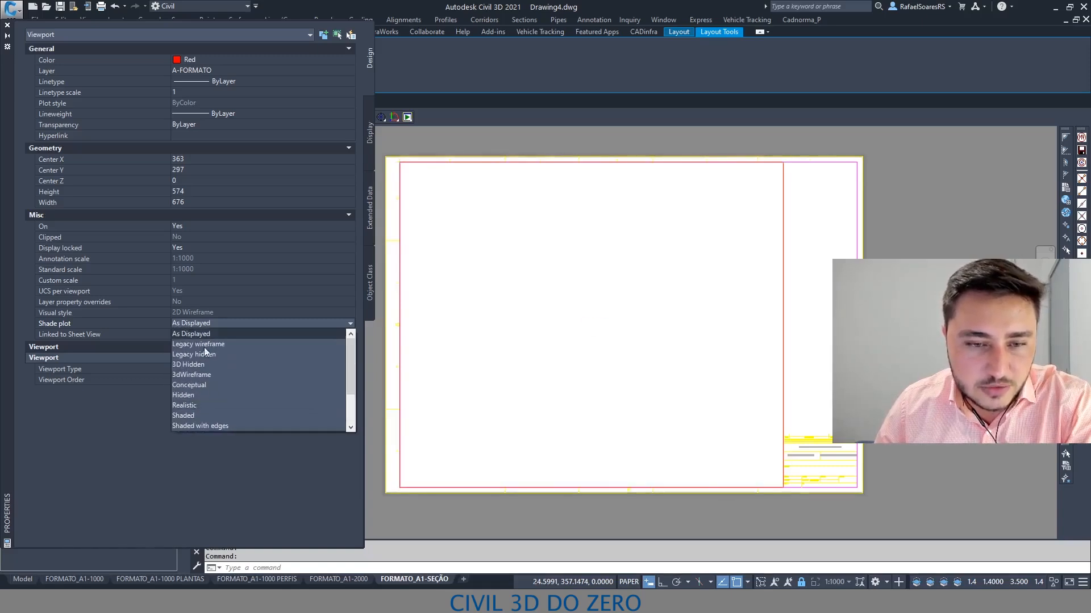
left_click(199, 333)
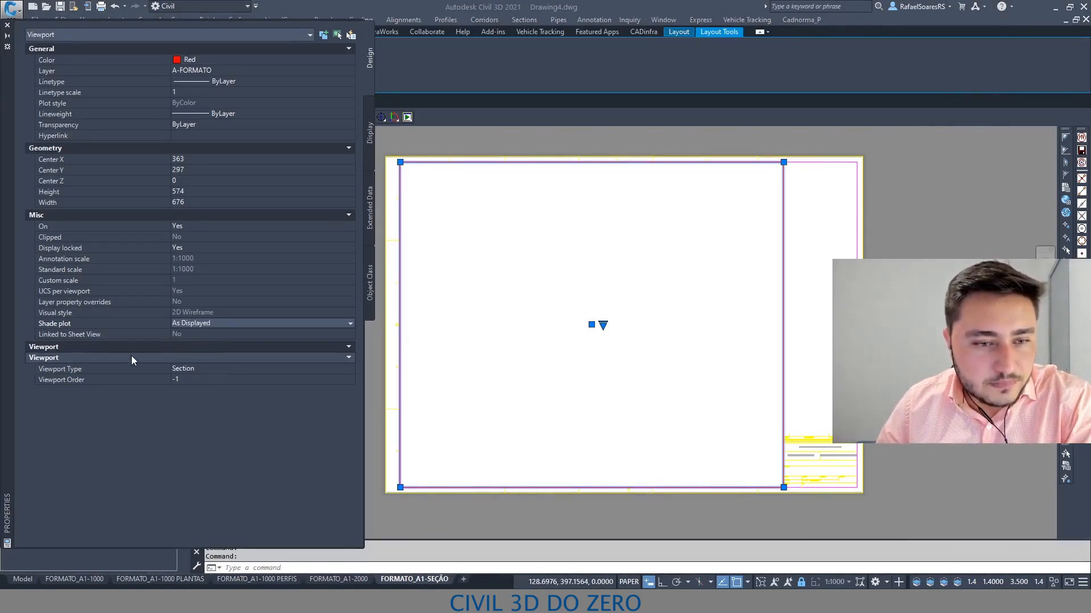
Examine the available viewport types of the section viewport, keeping Section.
left_click(99, 369)
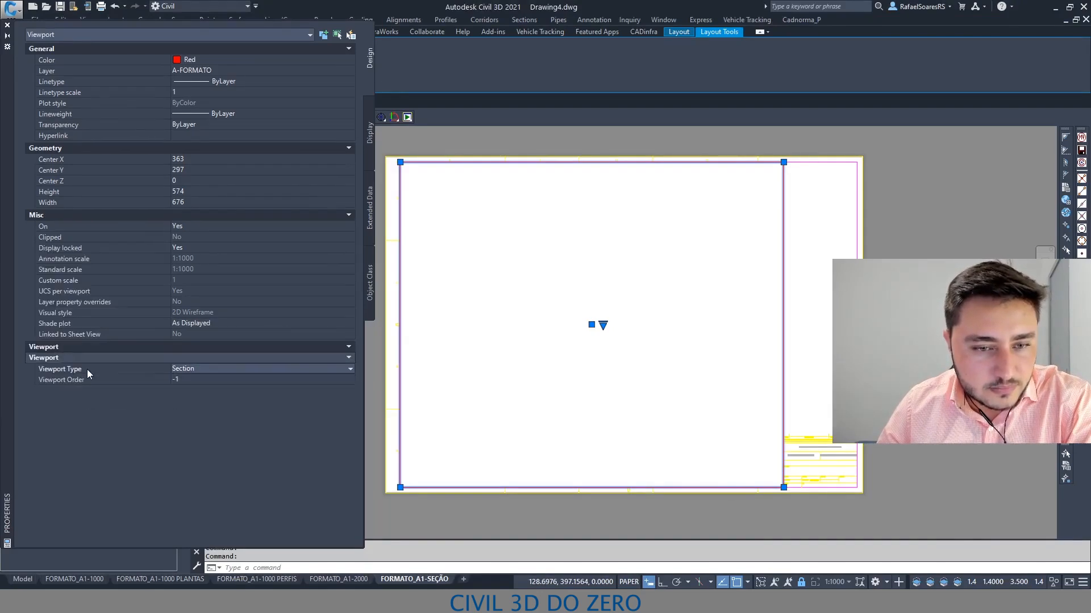
left_click(178, 370)
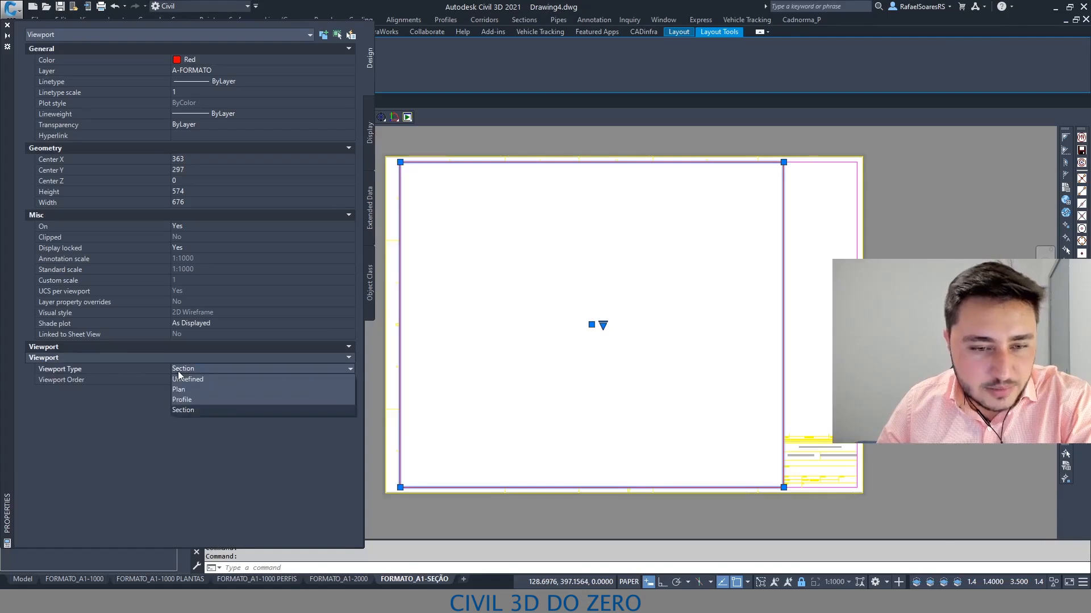
left_click(190, 411)
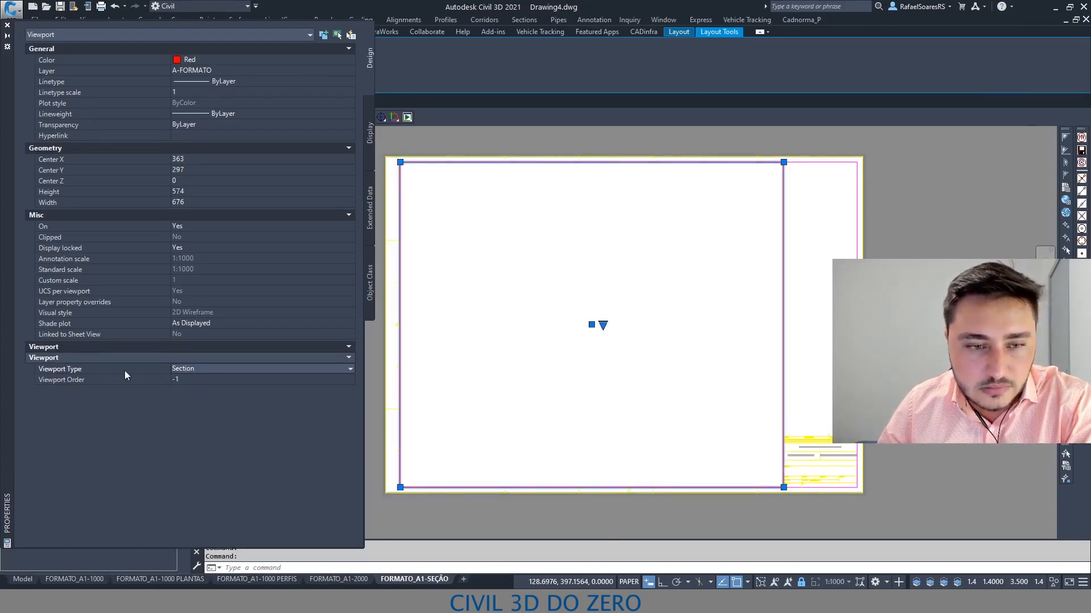
left_click(180, 371)
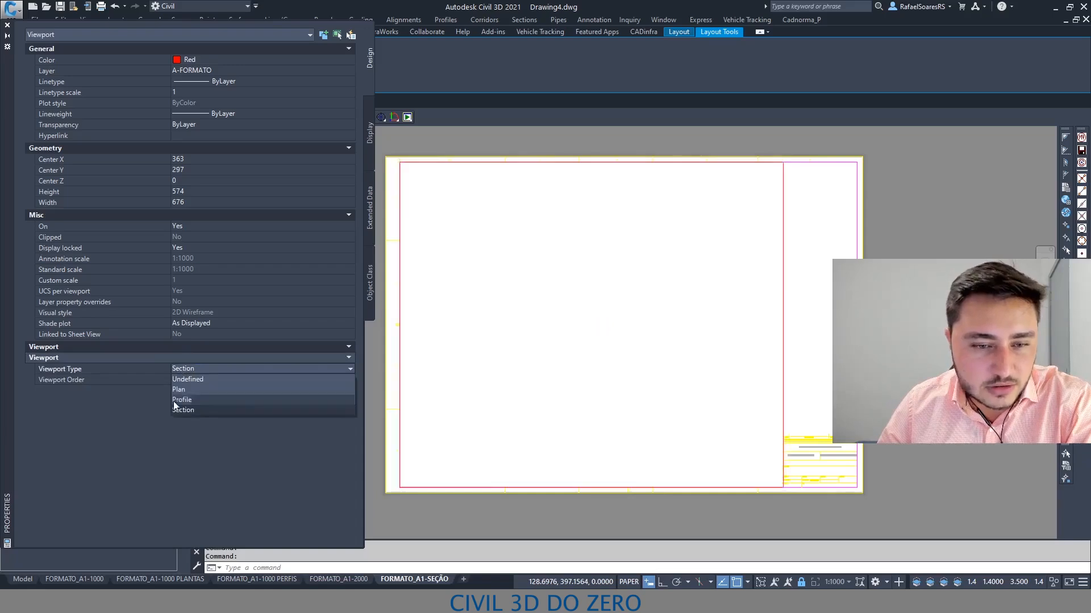
left_click(174, 411)
Switch the viewport type through Undefined, Plan and Profile, and set it back to Section.
left_click(179, 370)
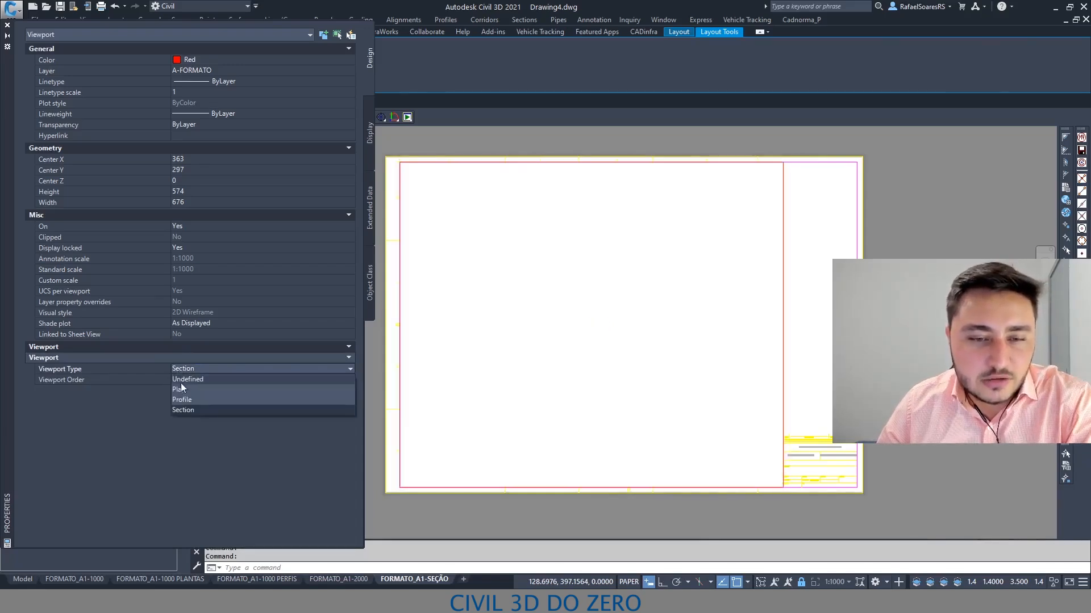
left_click(183, 380)
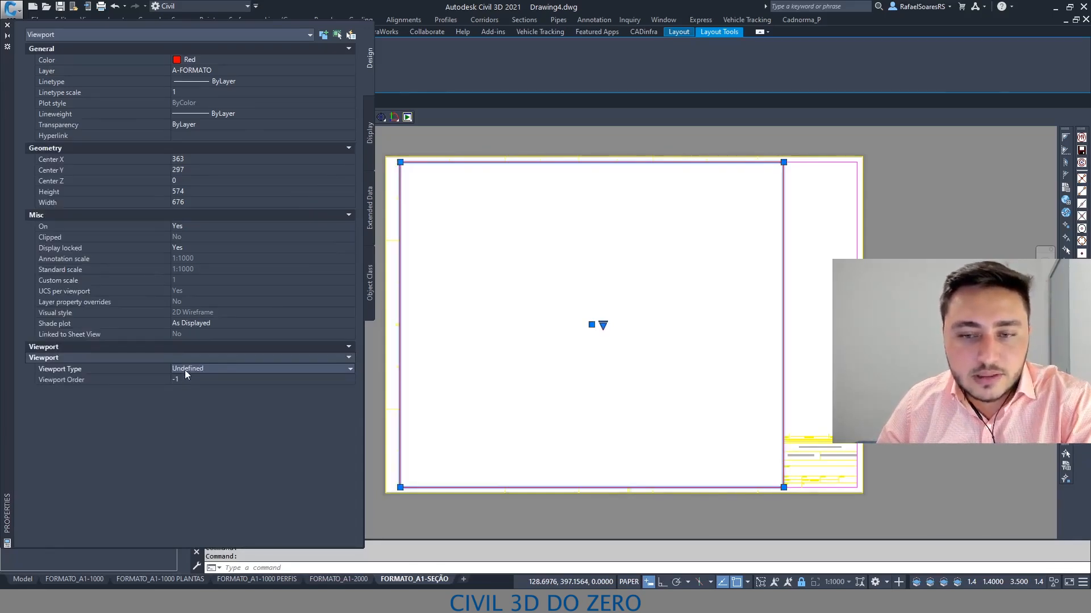
left_click(185, 370)
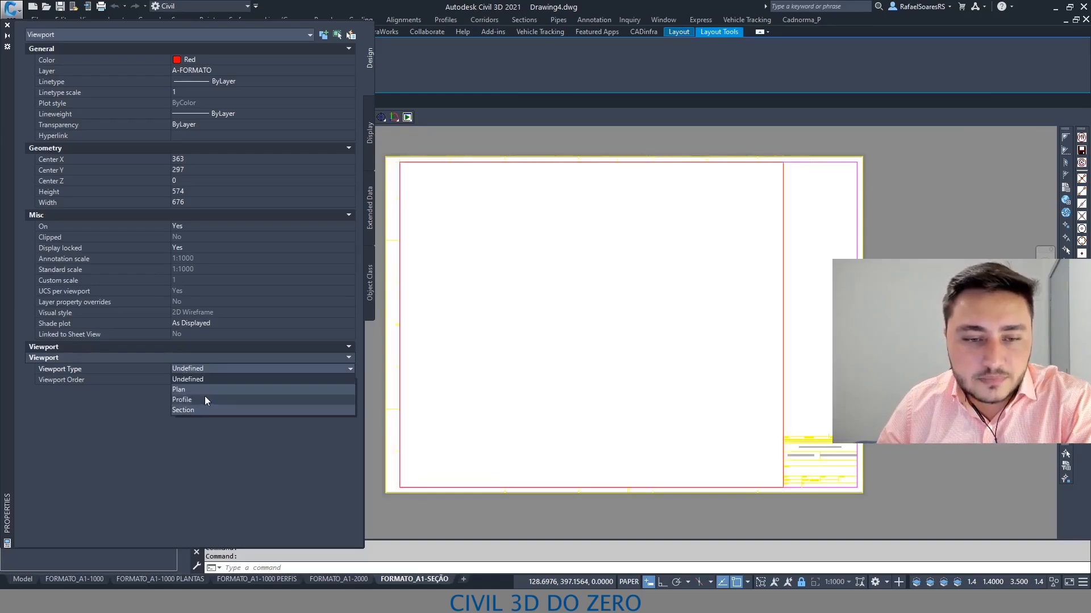
left_click(205, 391)
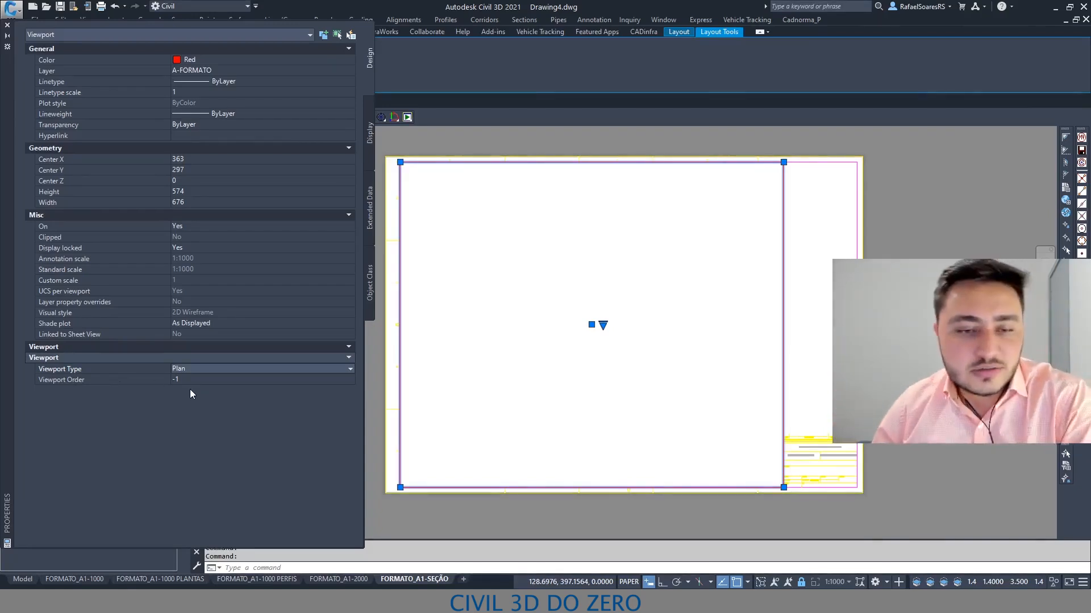
left_click(178, 369)
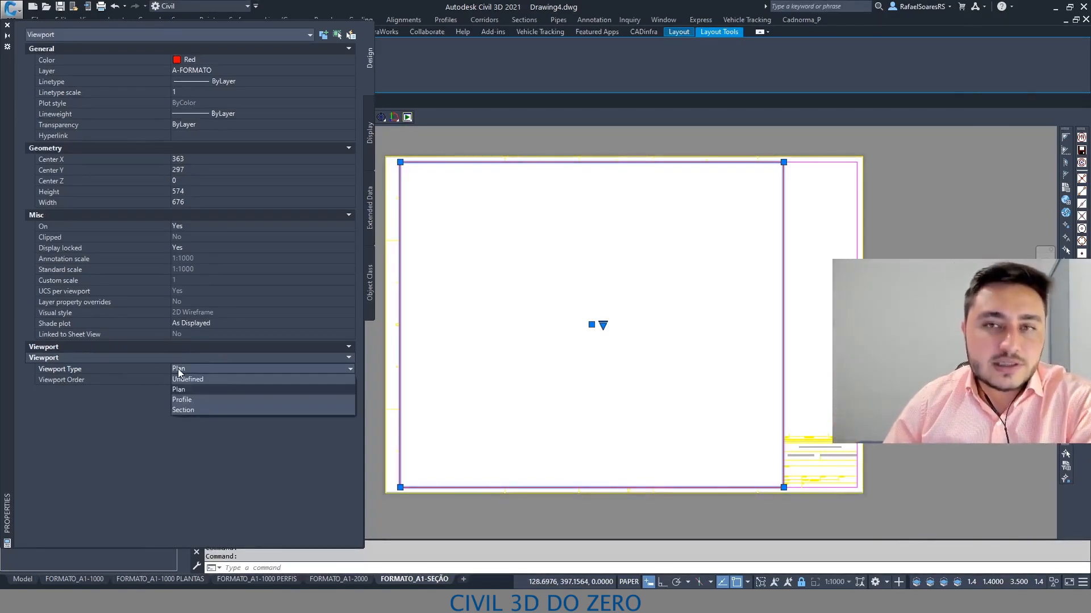
left_click(180, 401)
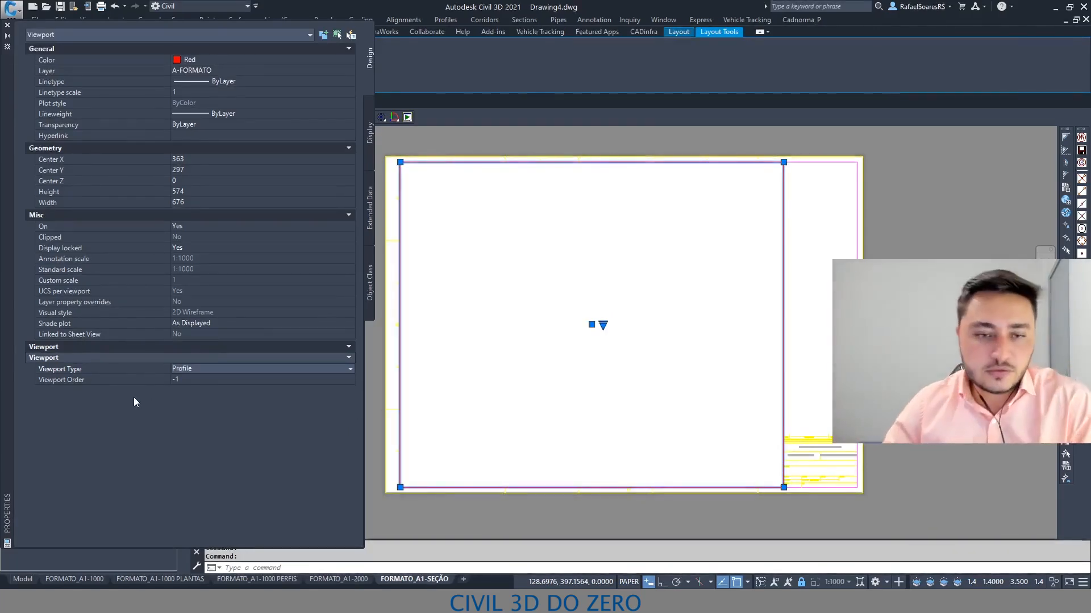
left_click(194, 371)
left_click(189, 410)
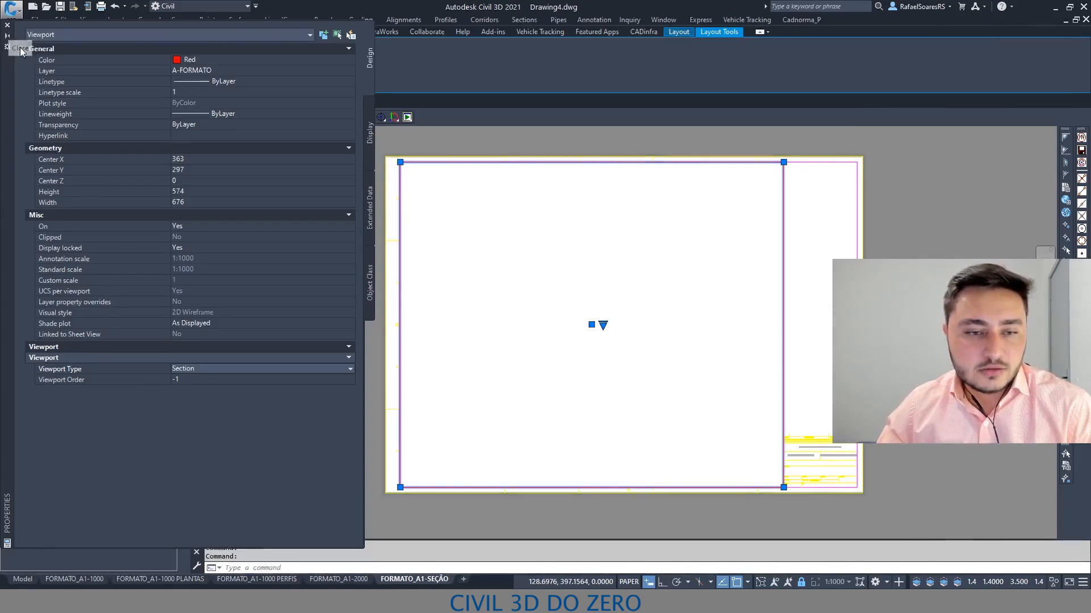
Check the Viewport Order property, close the Properties palette and deselect the viewport.
left_click(184, 379)
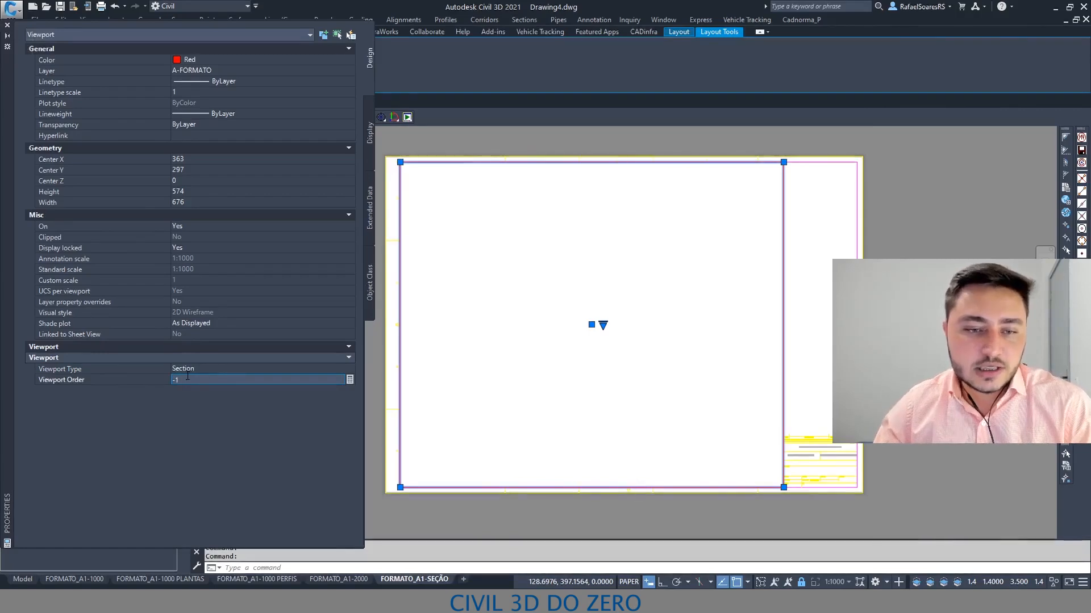
left_click(7, 25)
middle_click_drag(697, 445, 652, 453)
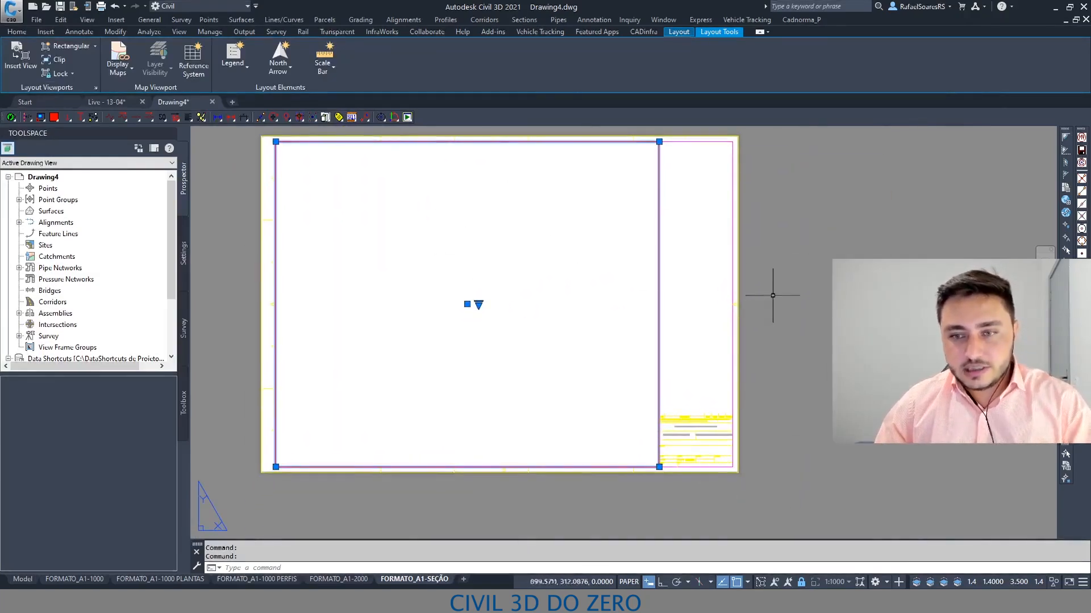
key("Escape")
middle_click_drag(691, 365, 677, 389)
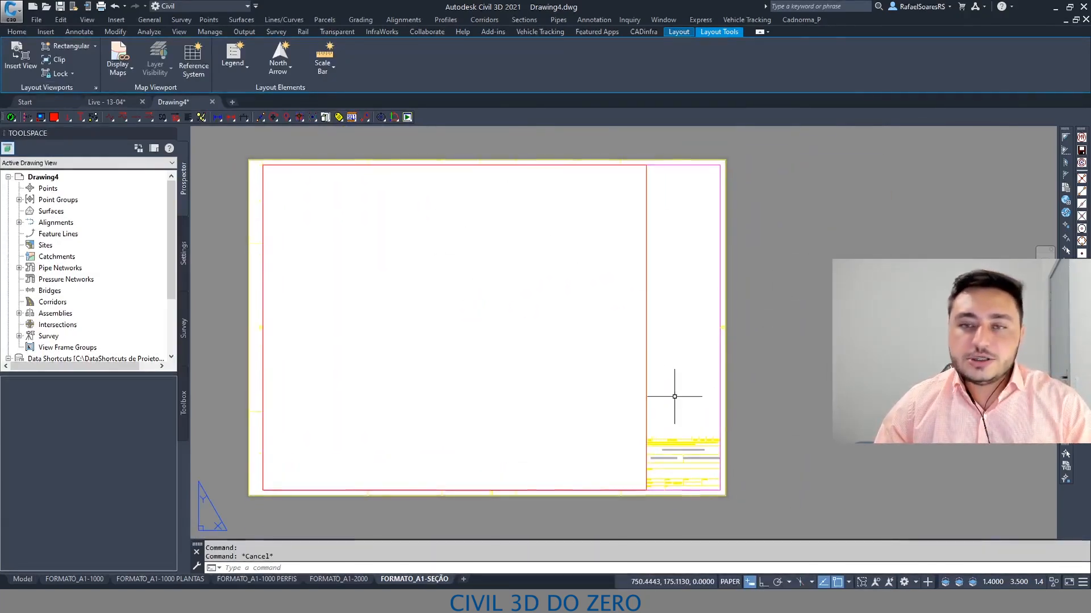
left_click(646, 312)
key("Escape")
Examine the title block of the FORMATO_A1-SEÇÃO sheet, including its revision, contractor and title fields, and return to the full sheet.
scroll(628, 418, "up", 6)
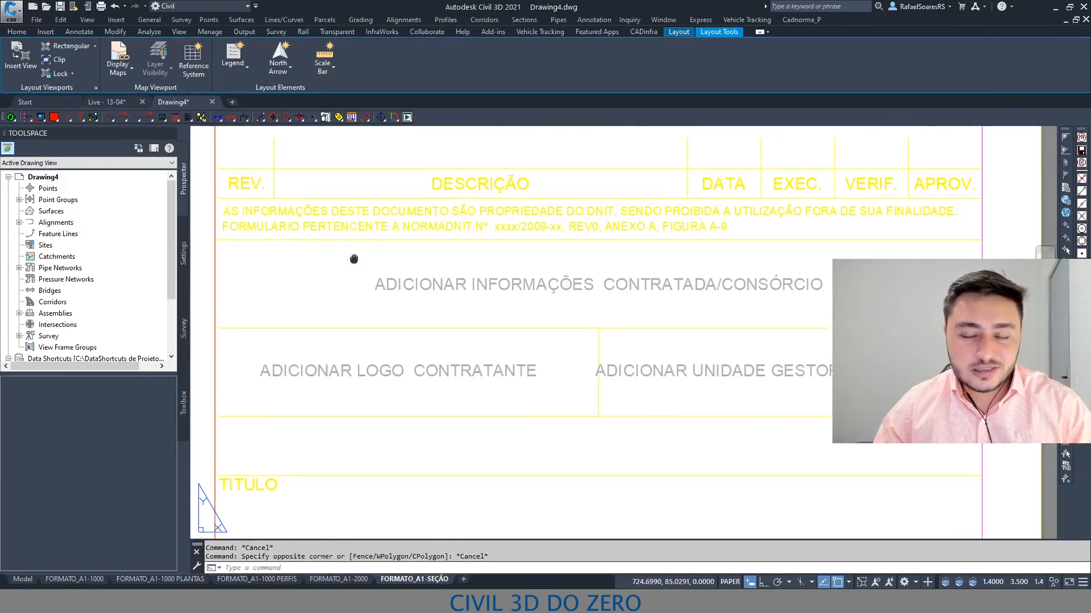
middle_click_drag(353, 257, 351, 292)
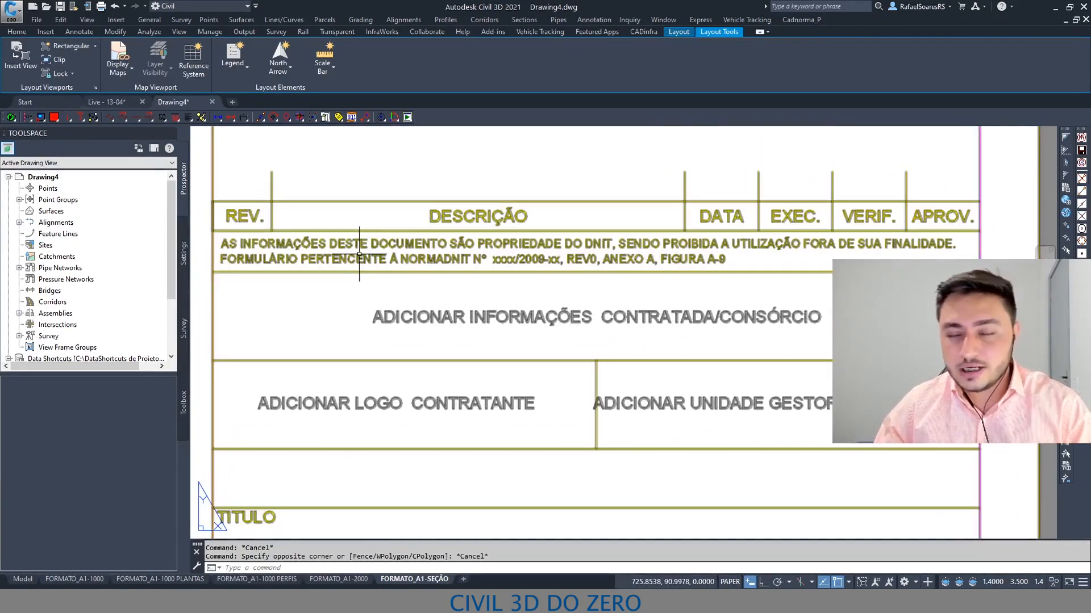
middle_click_drag(473, 325, 492, 296)
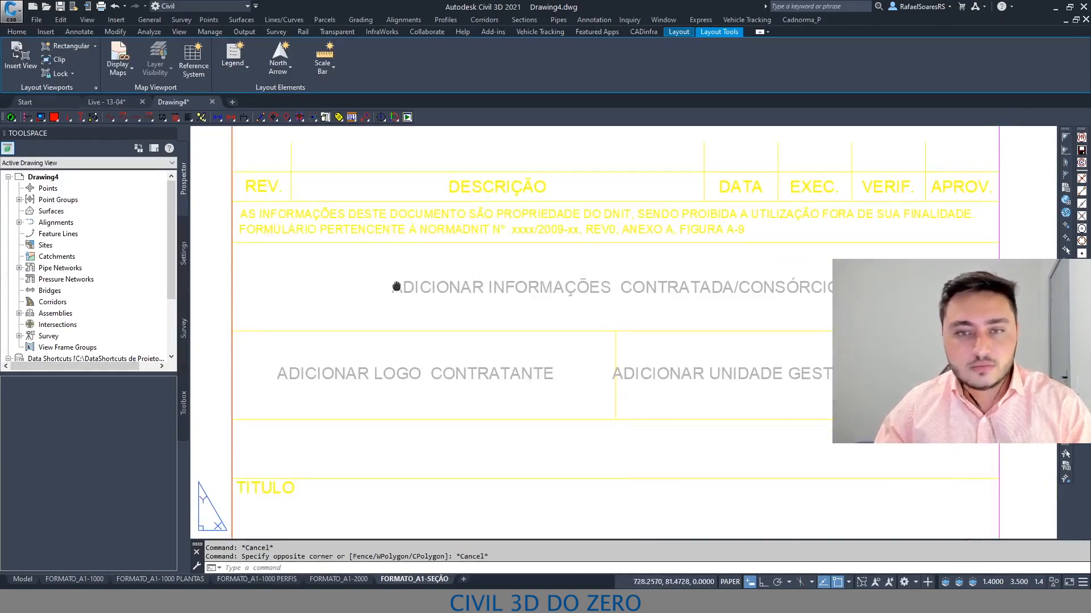
middle_click_drag(400, 271, 414, 297)
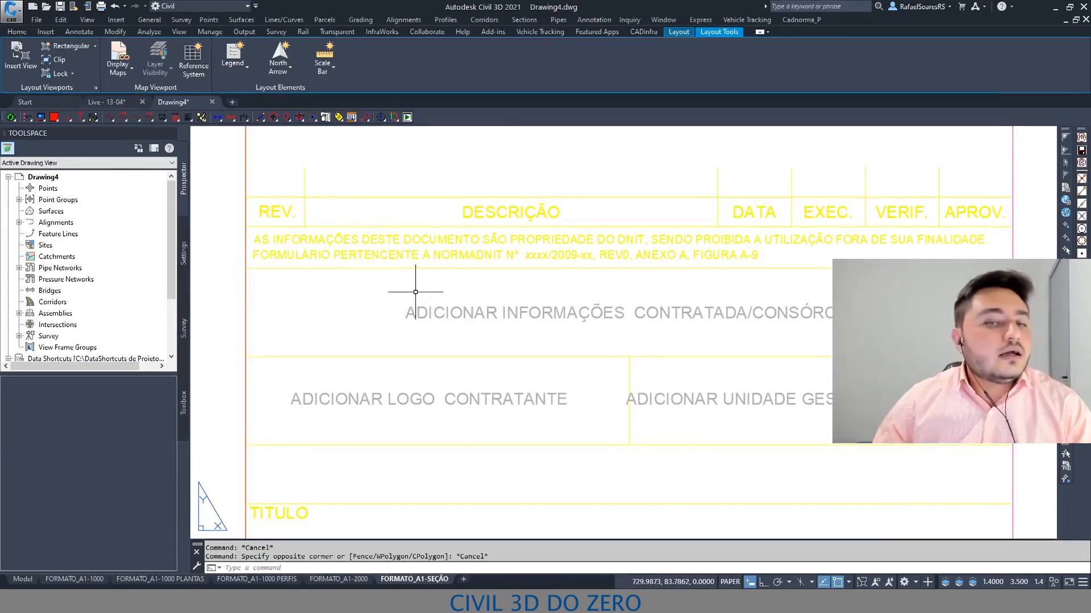
scroll(424, 295, "down", 4)
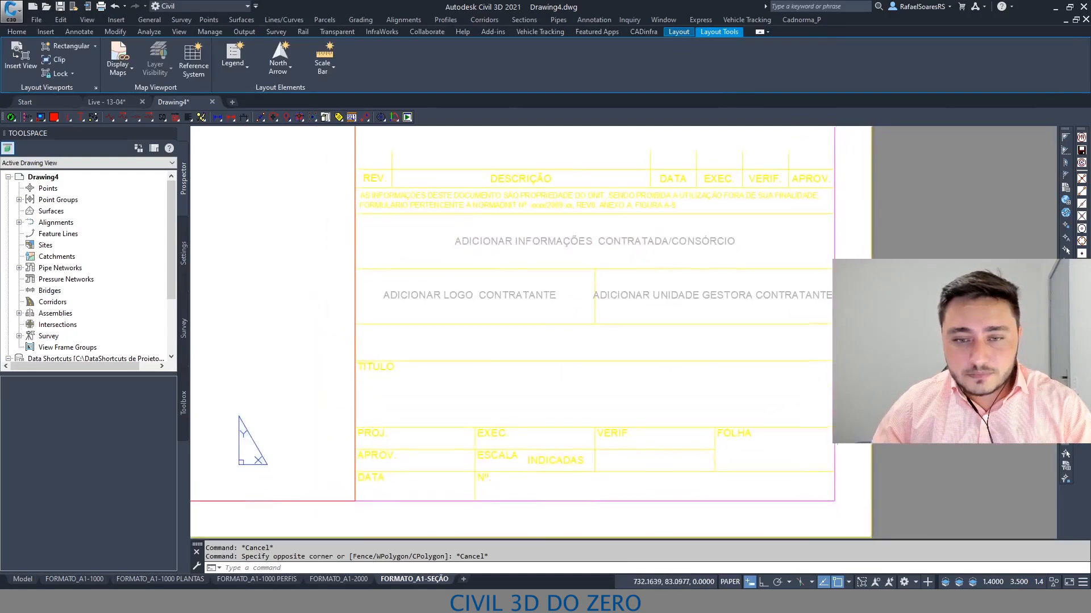
middle_click_drag(462, 245, 459, 266)
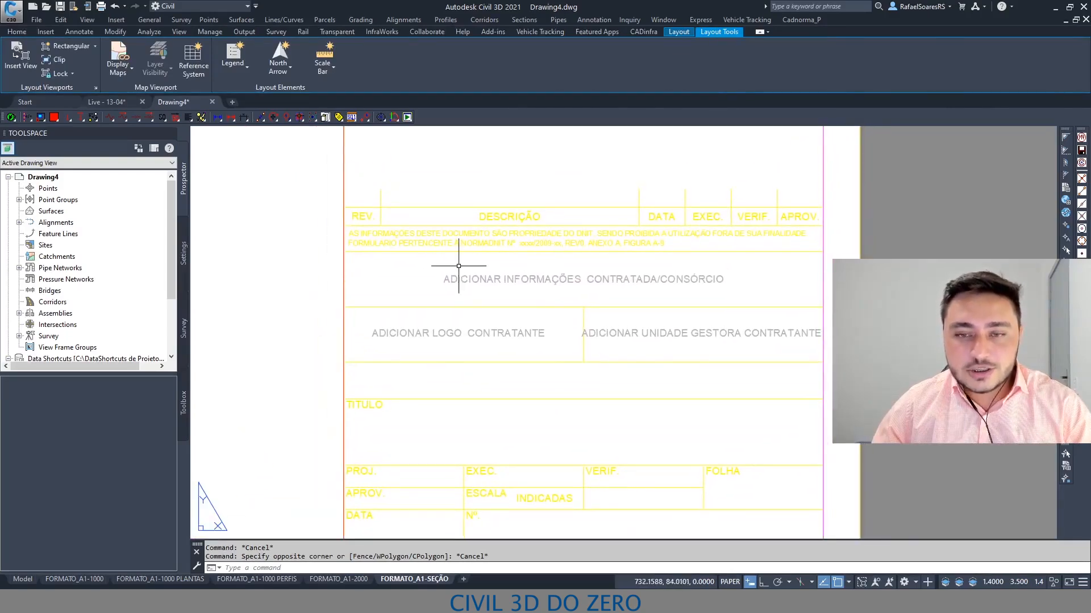
middle_click_drag(458, 265, 451, 292)
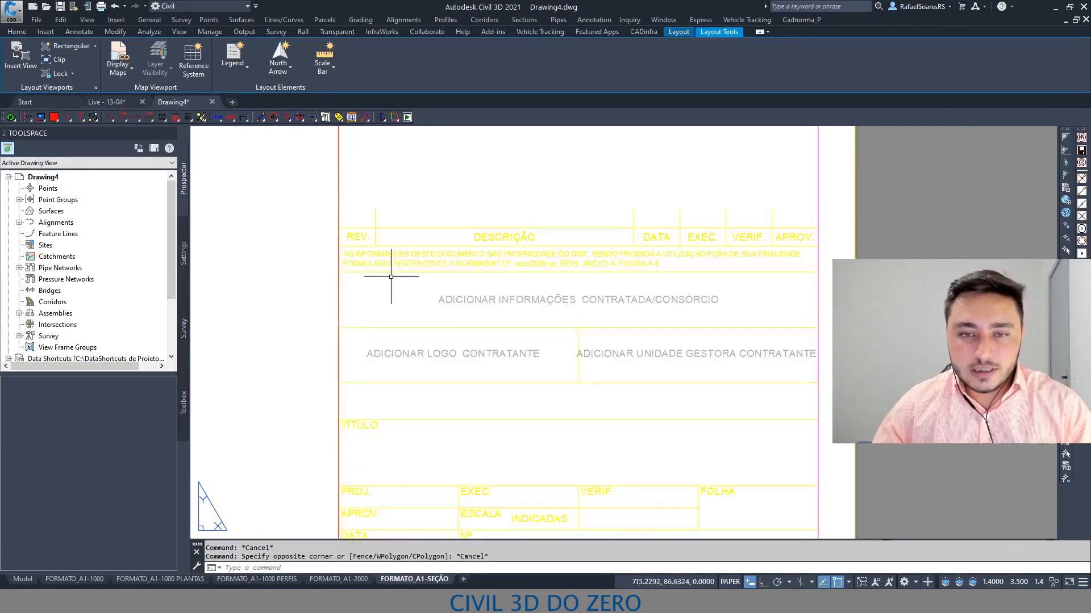
middle_click_drag(390, 280, 386, 291)
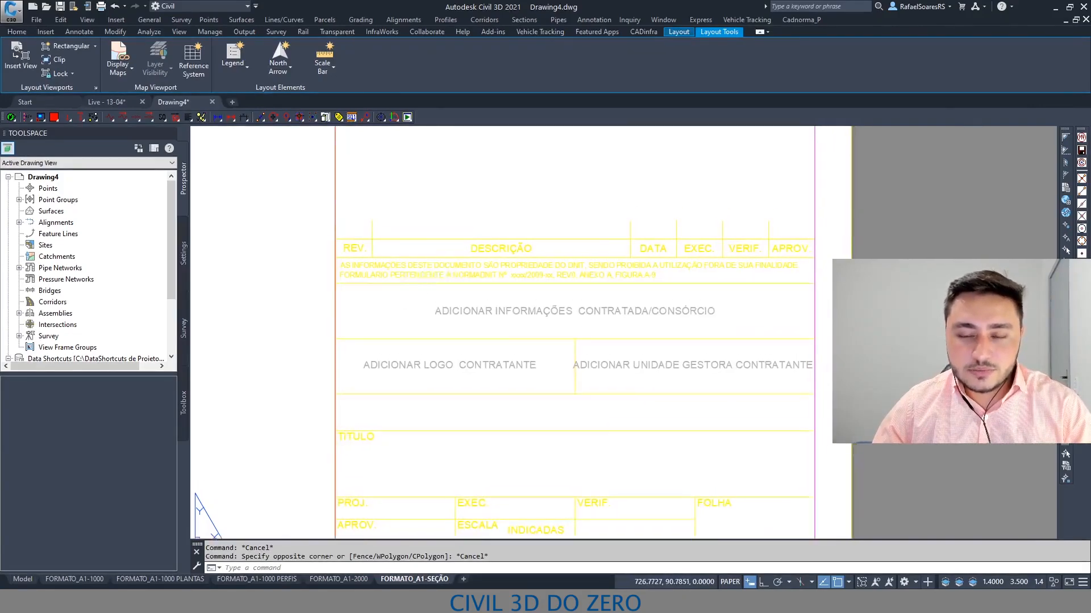
scroll(423, 252, "up", 2)
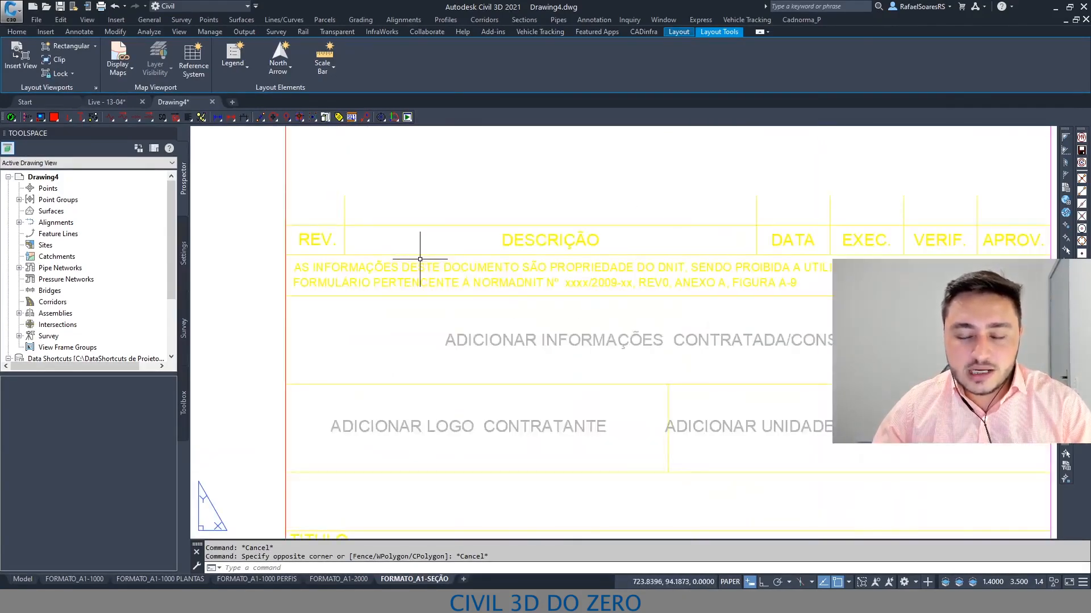
scroll(554, 319, "down", 4)
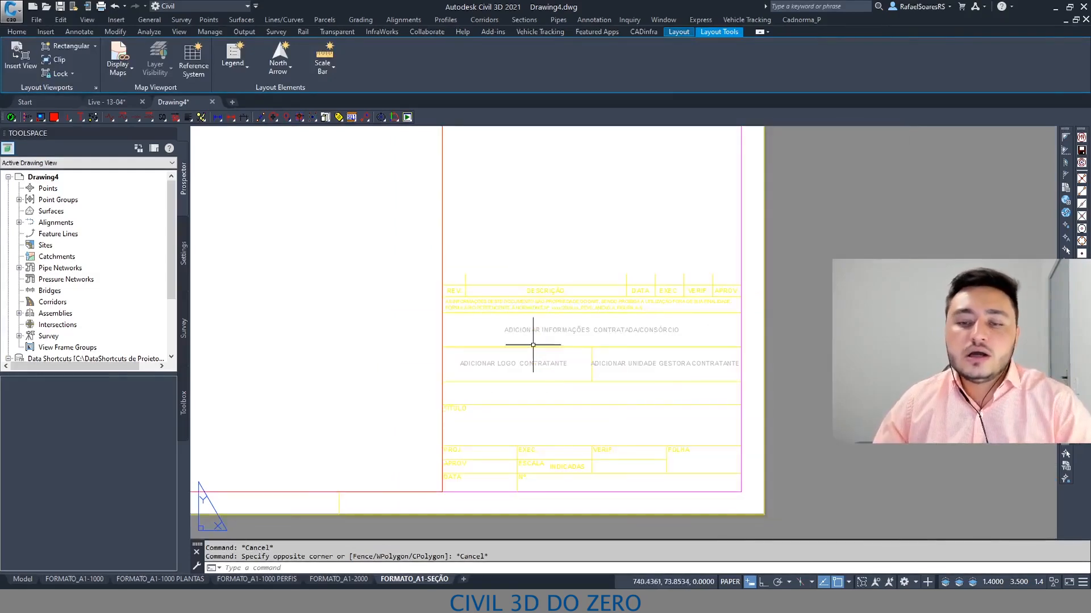
scroll(623, 371, "down", 5)
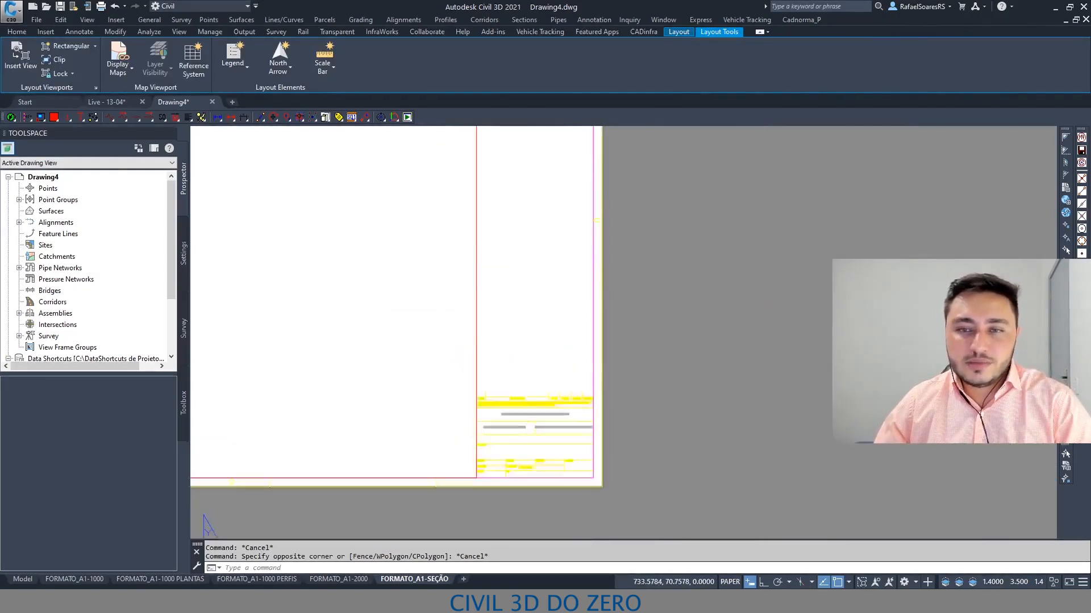
middle_click_drag(523, 385, 585, 308)
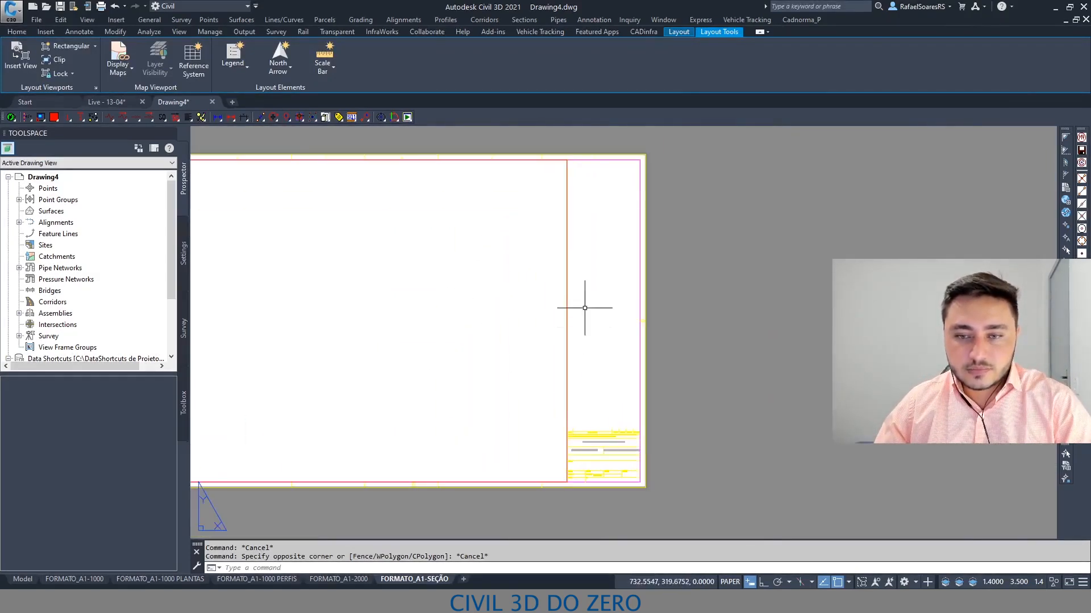
middle_click(583, 327)
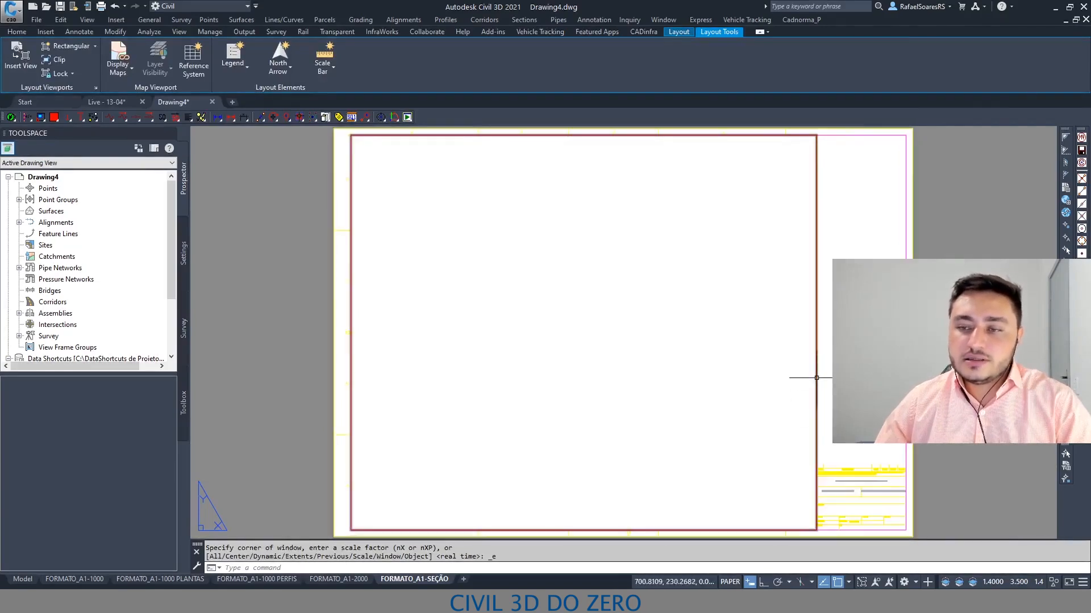
Shrink the section viewport by pulling its lower-right corner inward, and widen it slightly toward the title block.
left_click(817, 398)
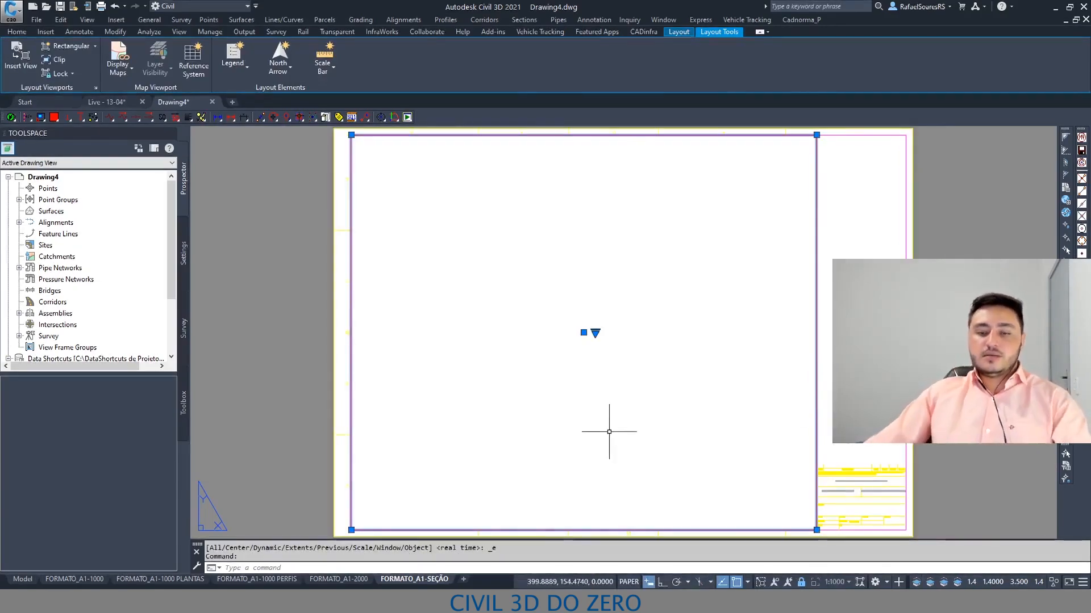
key("Escape")
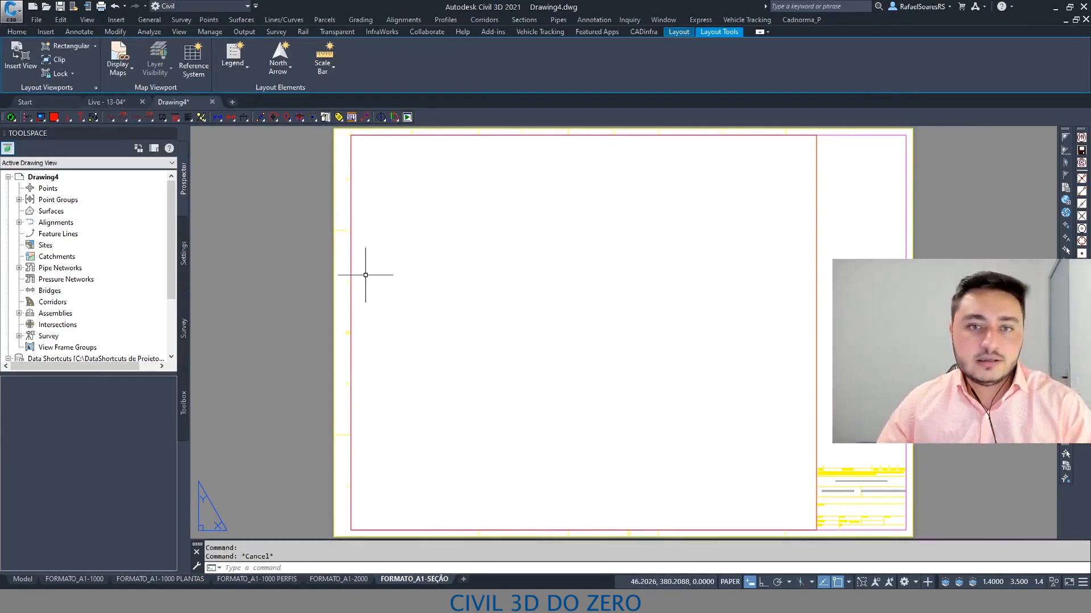
left_click(350, 210)
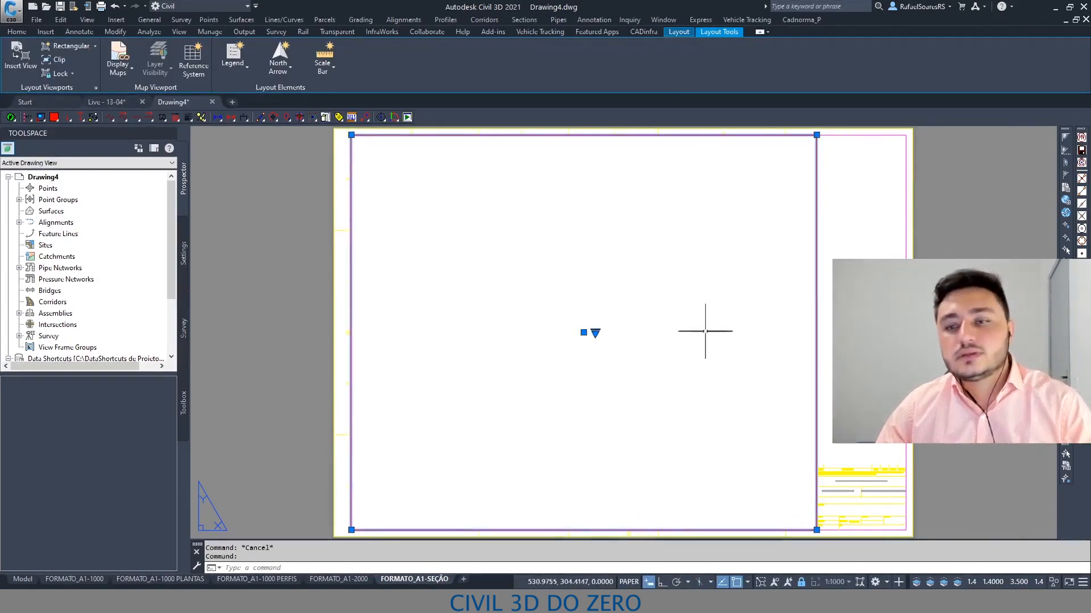
scroll(705, 331, "down", 2)
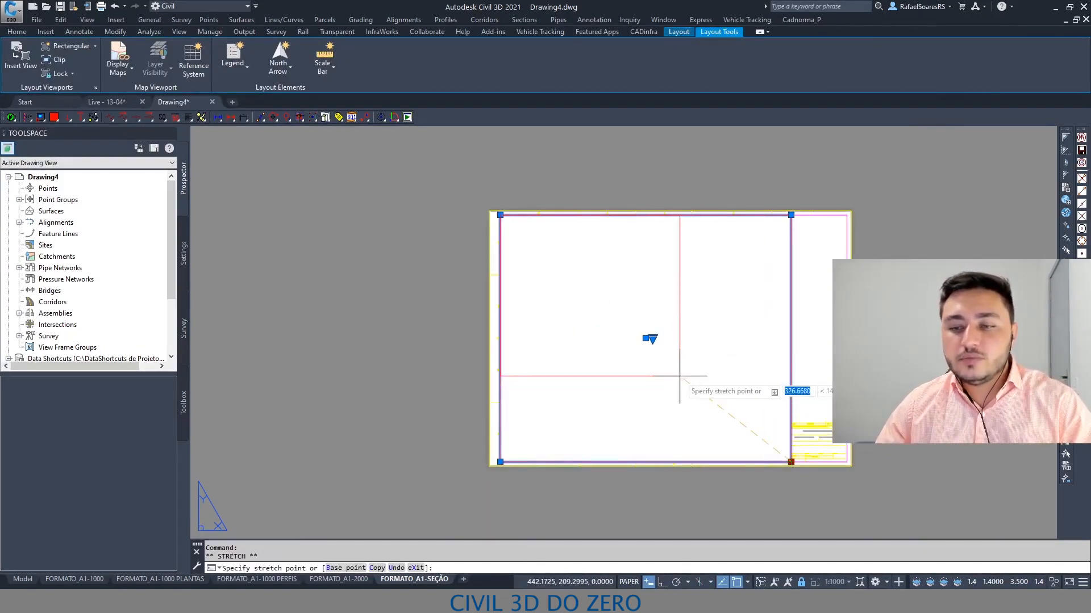
left_click(680, 376)
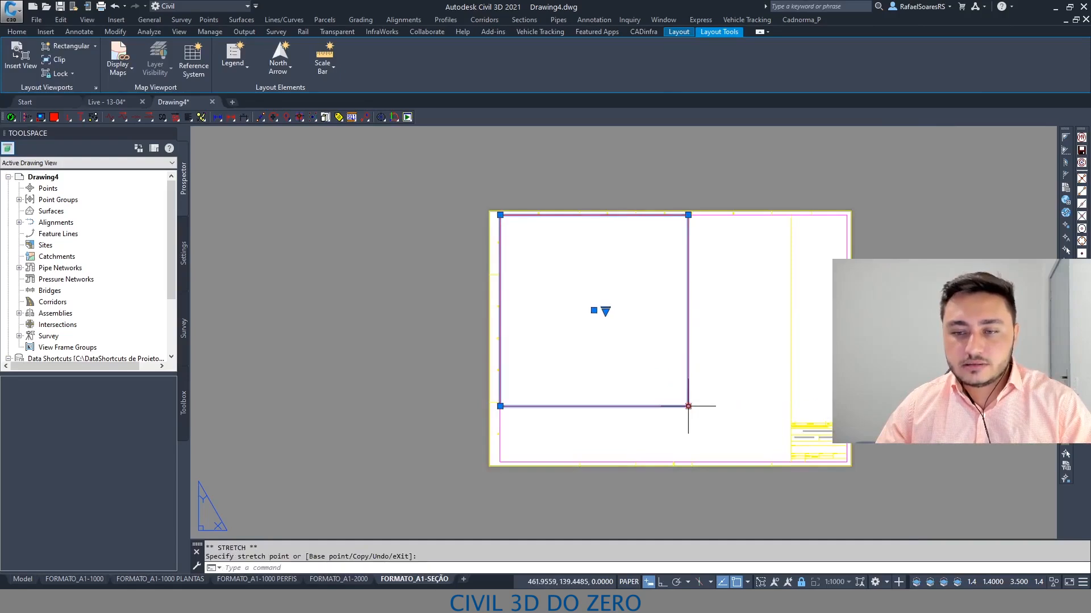
left_click(731, 406)
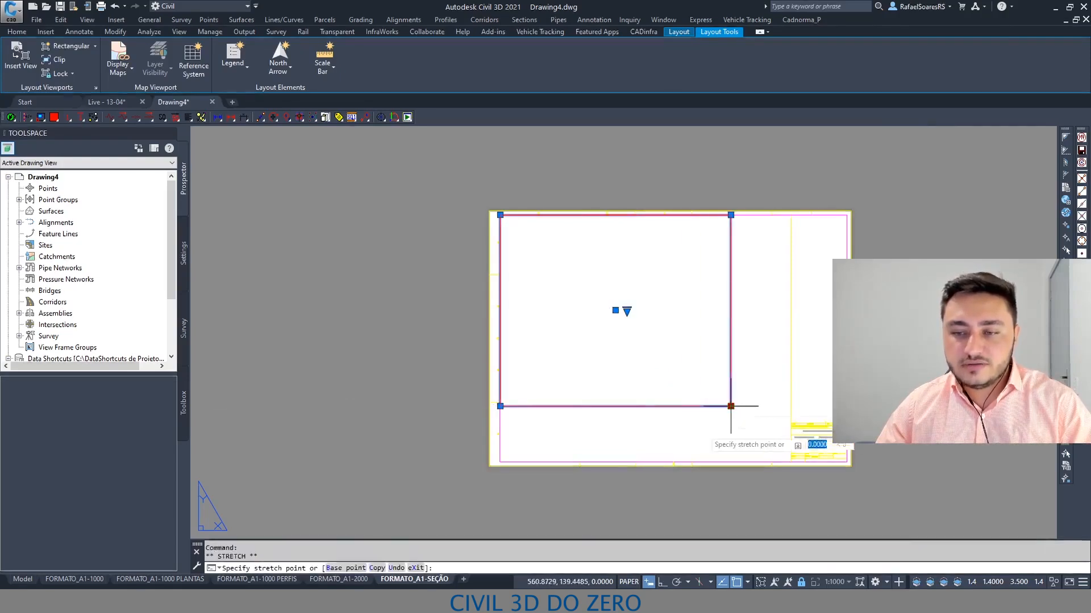
Stretch the section viewport's lower-right corner to the point where the title block's left edge meets the sheet's lower margin line.
scroll(807, 466, "up", 2)
scroll(783, 462, "up", 5)
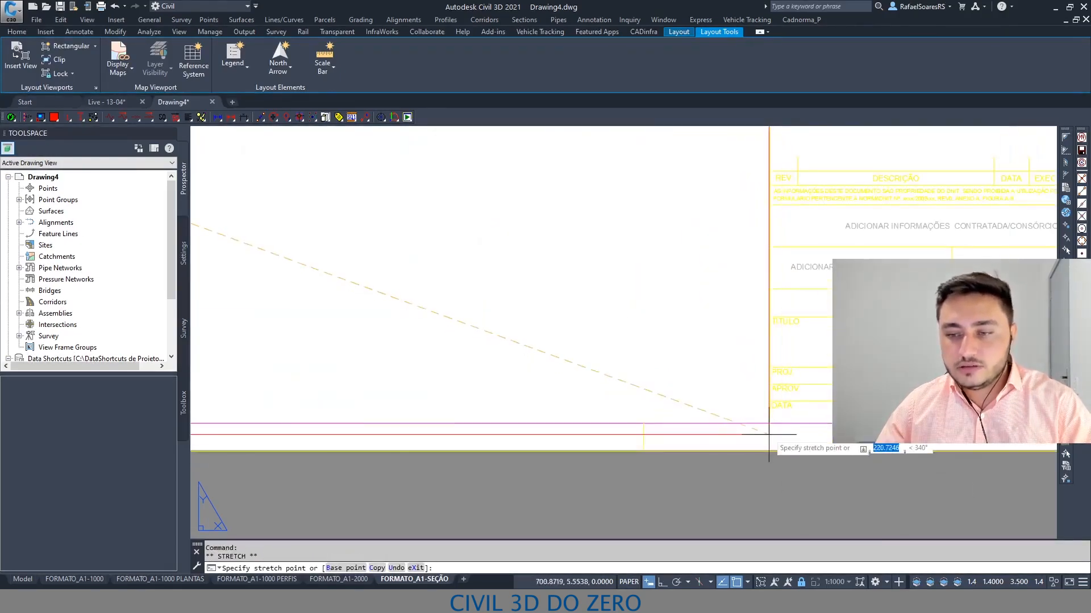
key("F3")
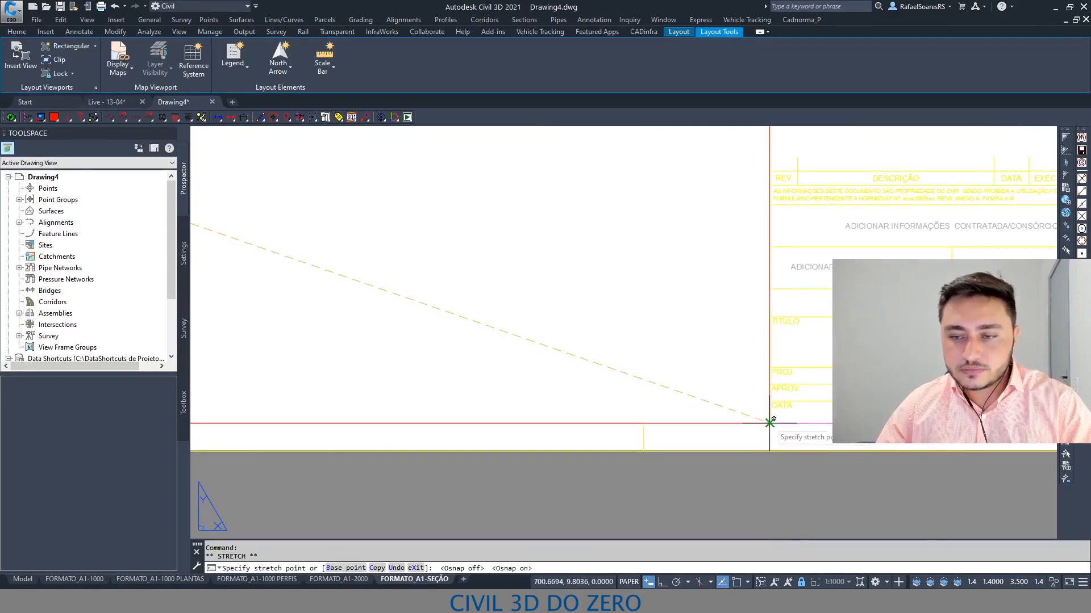
left_click(769, 423)
key("Escape")
scroll(710, 398, "down", 6)
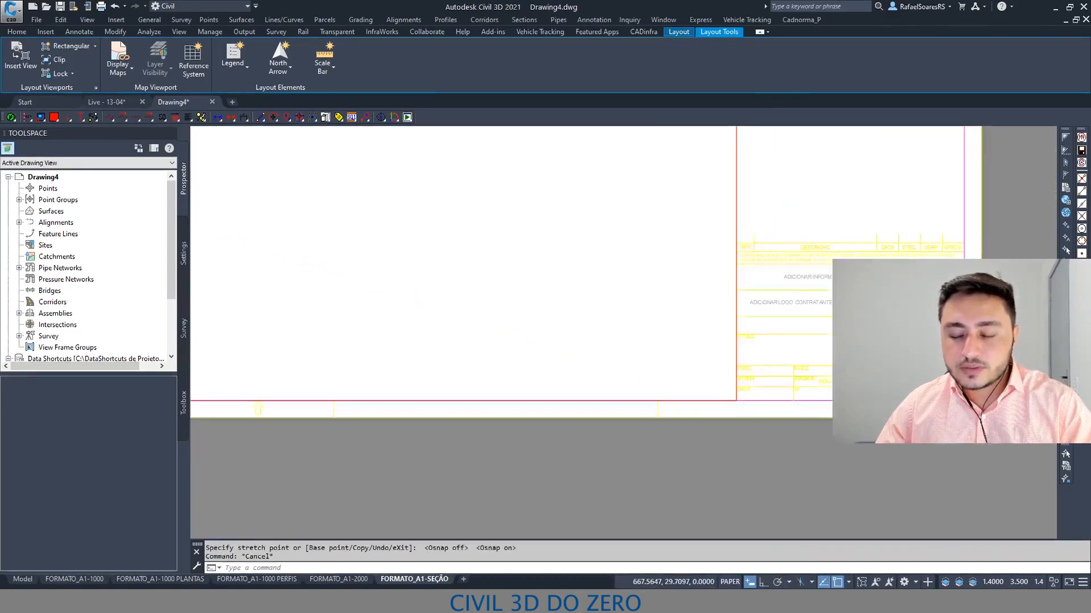
scroll(658, 372, "up", 2)
middle_click(659, 369)
middle_click(659, 369)
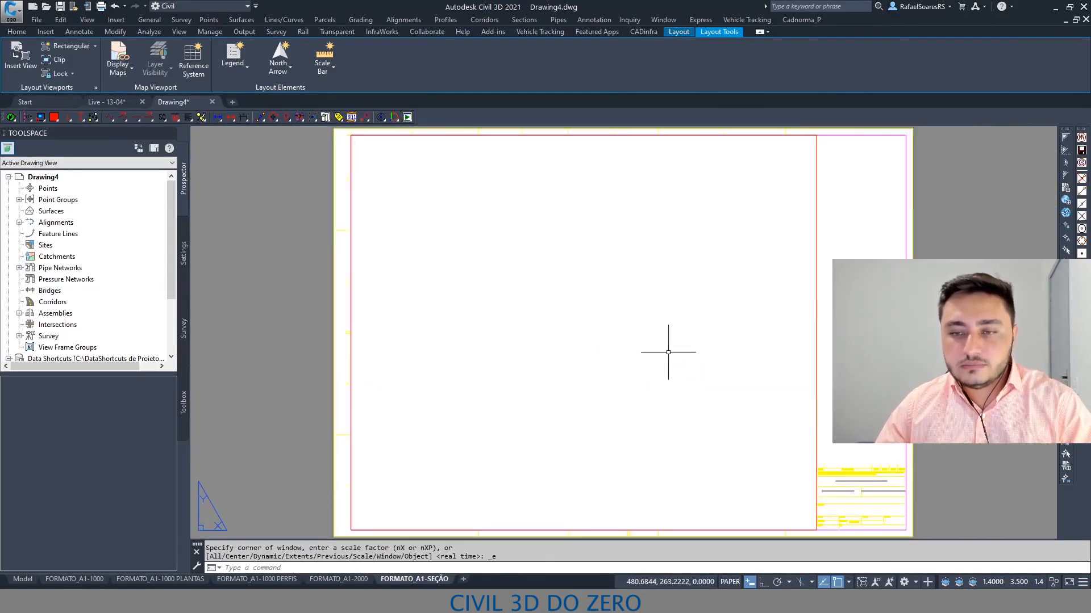
left_click(816, 297)
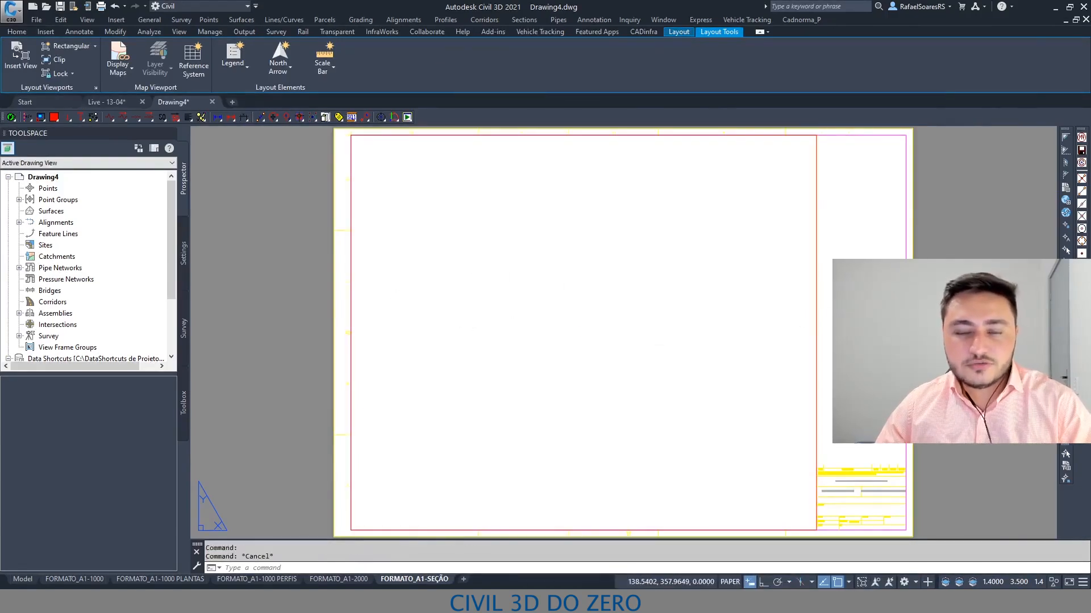
double_click(429, 290)
double_click(309, 292)
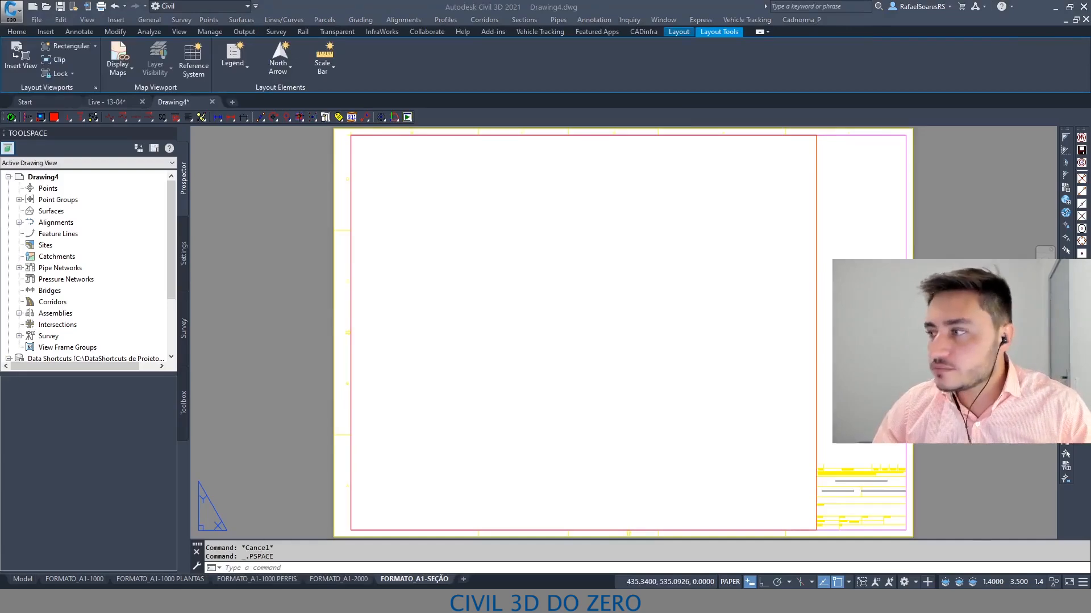
left_click(257, 307)
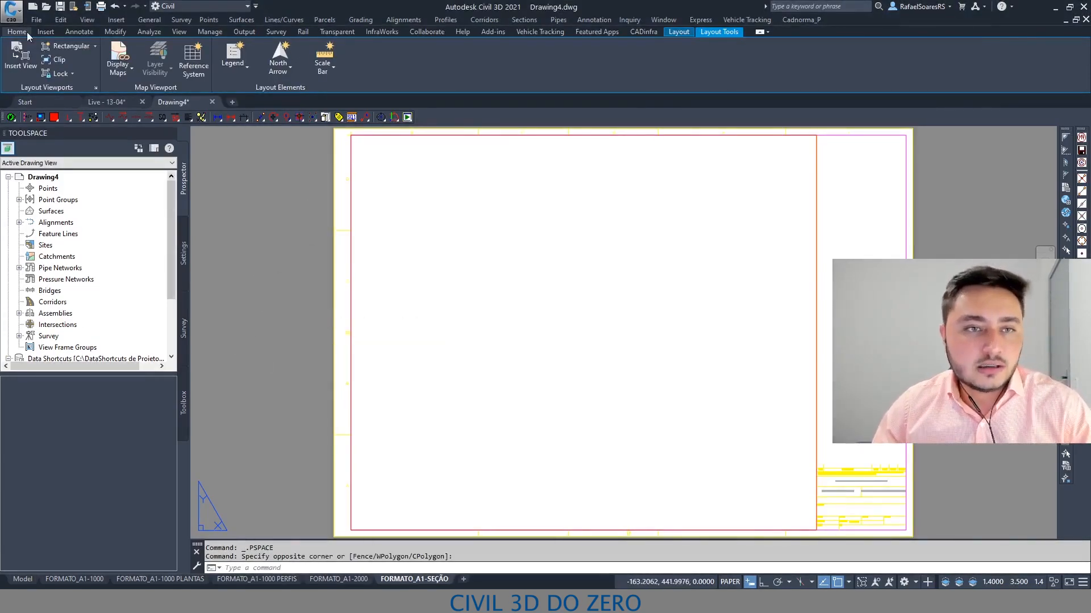
Check the template file types offered for a new drawing, preview acadiso.dwt, and cancel the template selection.
left_click(36, 19)
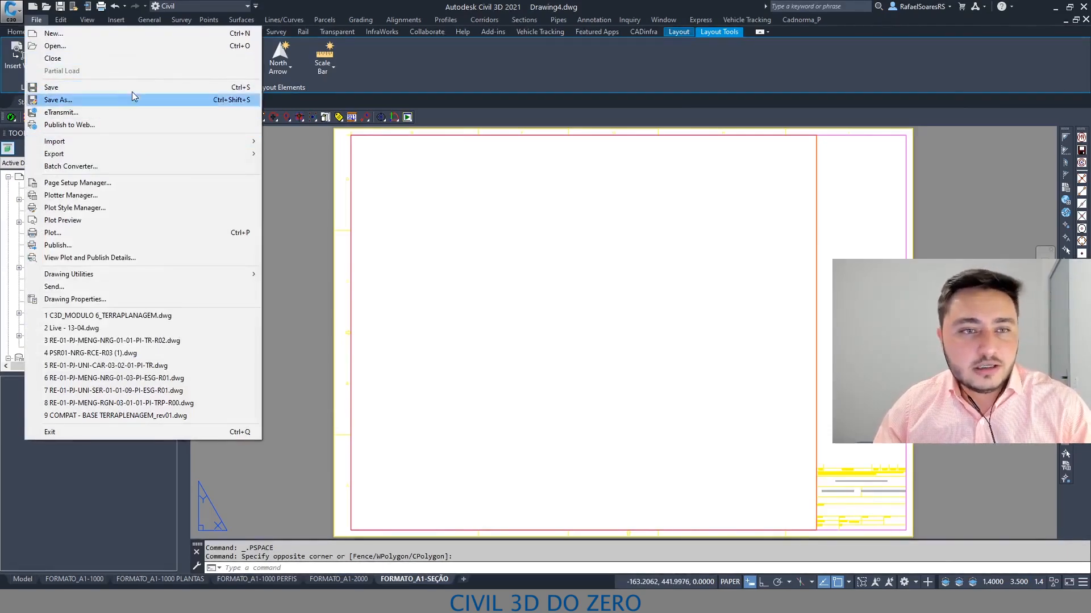
left_click(105, 36)
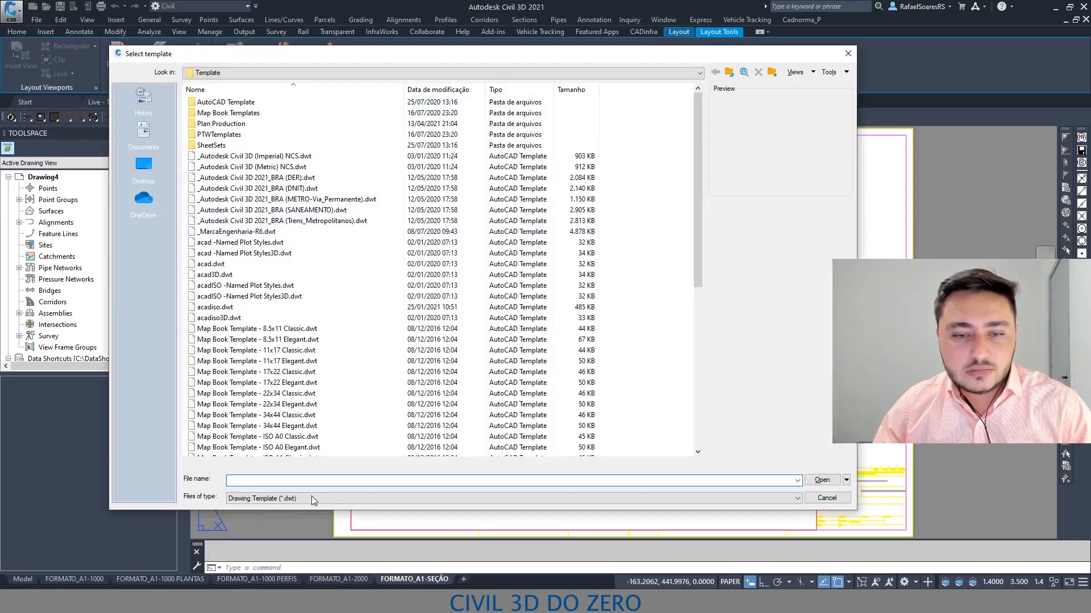
left_click(311, 499)
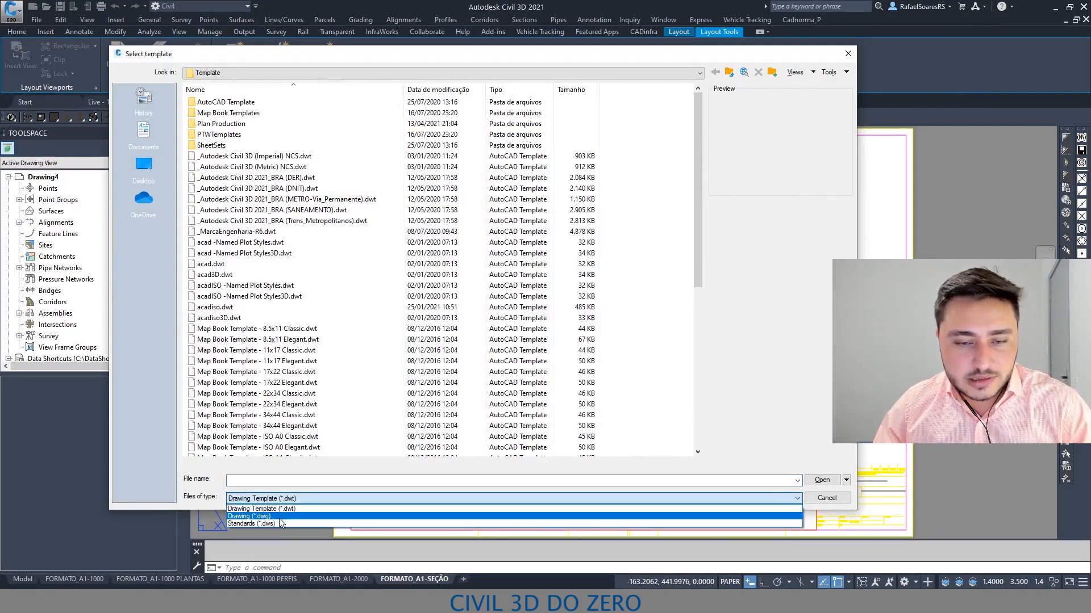
left_click(297, 510)
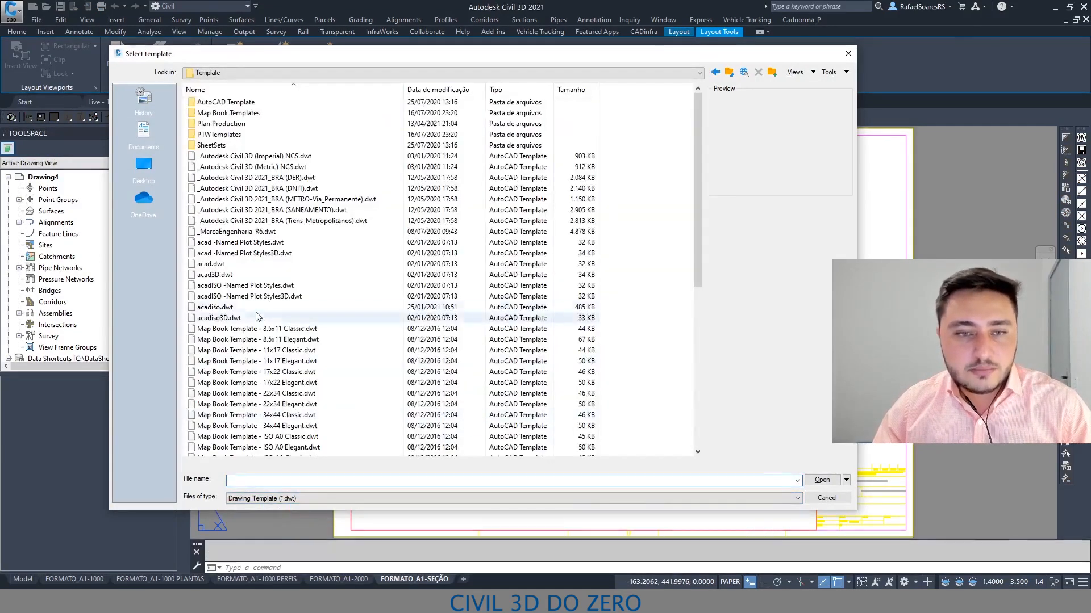
left_click(227, 308)
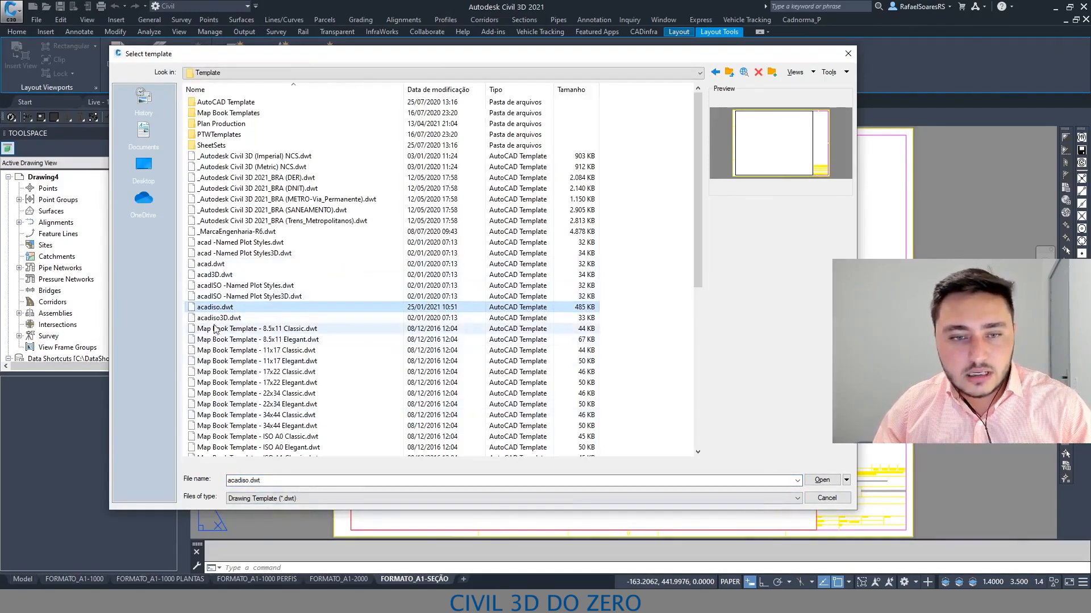
left_click(822, 499)
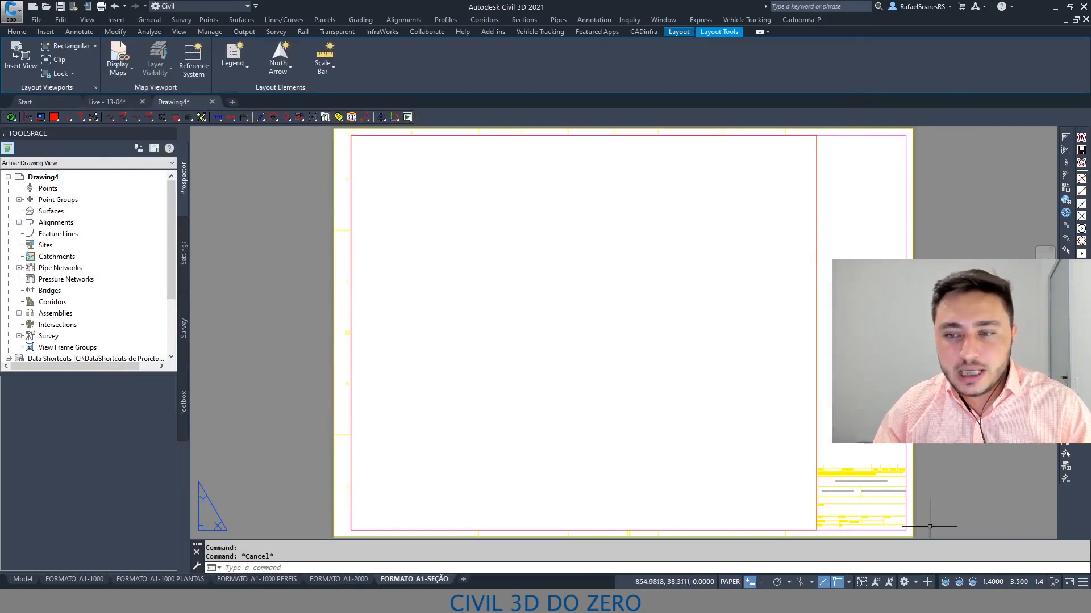
key("Escape")
left_click(351, 353)
key("Escape")
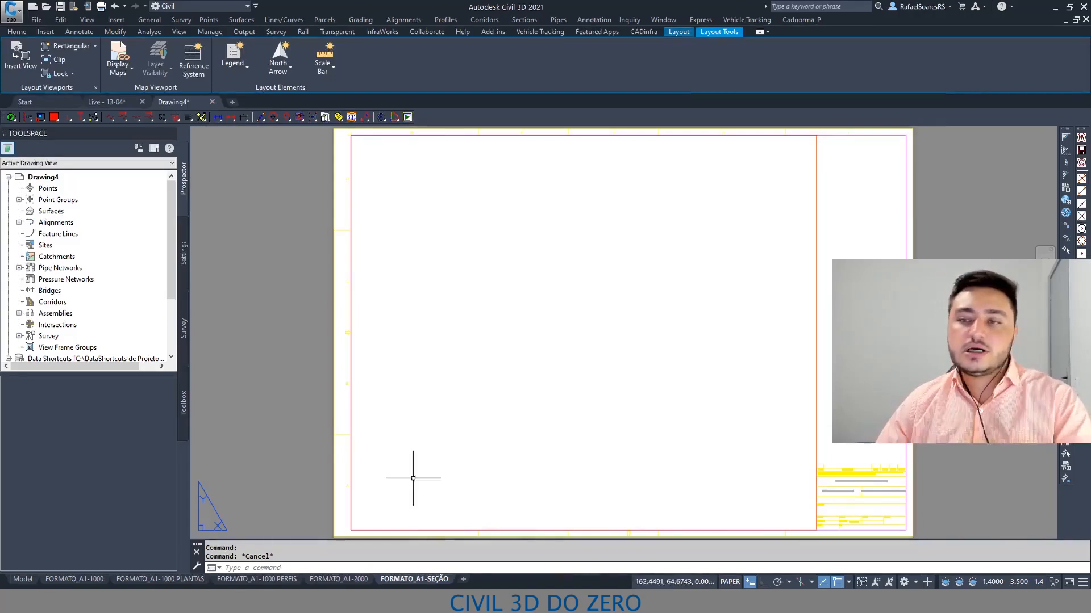
Close Drawing4 without saving and return to the sampled corridor in the Live - 13-04 drawing.
left_click(212, 103)
left_click(564, 329)
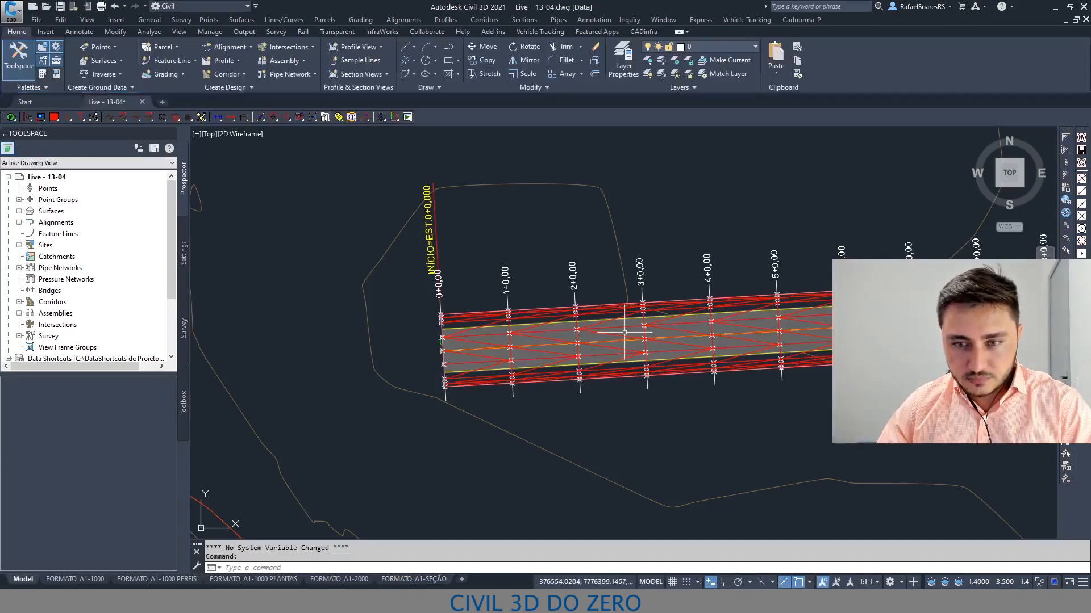
middle_click_drag(795, 376, 526, 402)
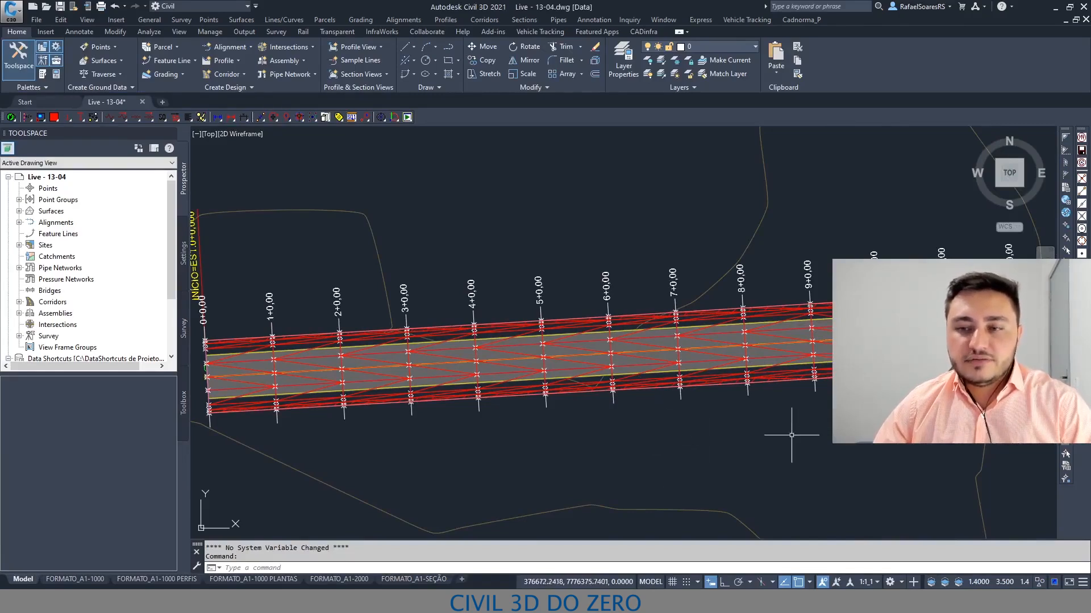
middle_click_drag(792, 435, 705, 433)
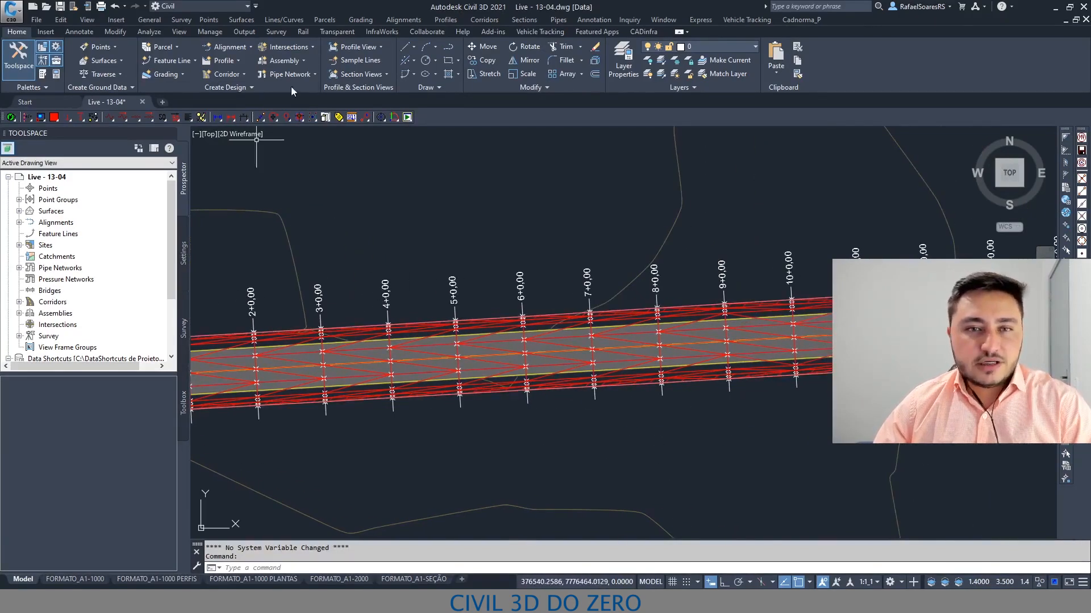
Start creating multiple section views for ALINHAMENTO - 01, pick the section view style, and continue to the section placement settings.
left_click(341, 75)
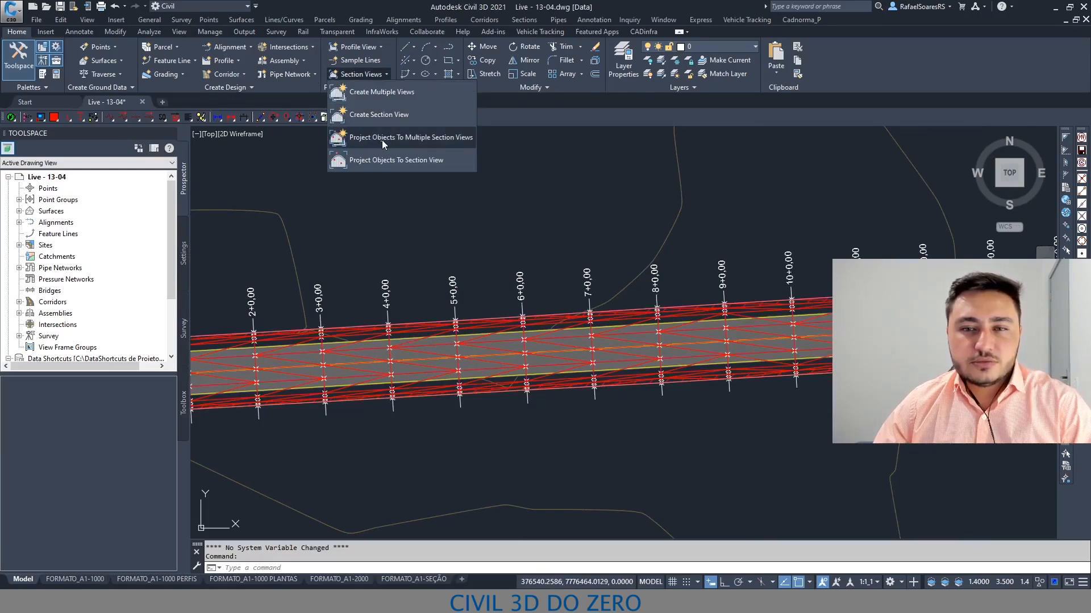
left_click(395, 96)
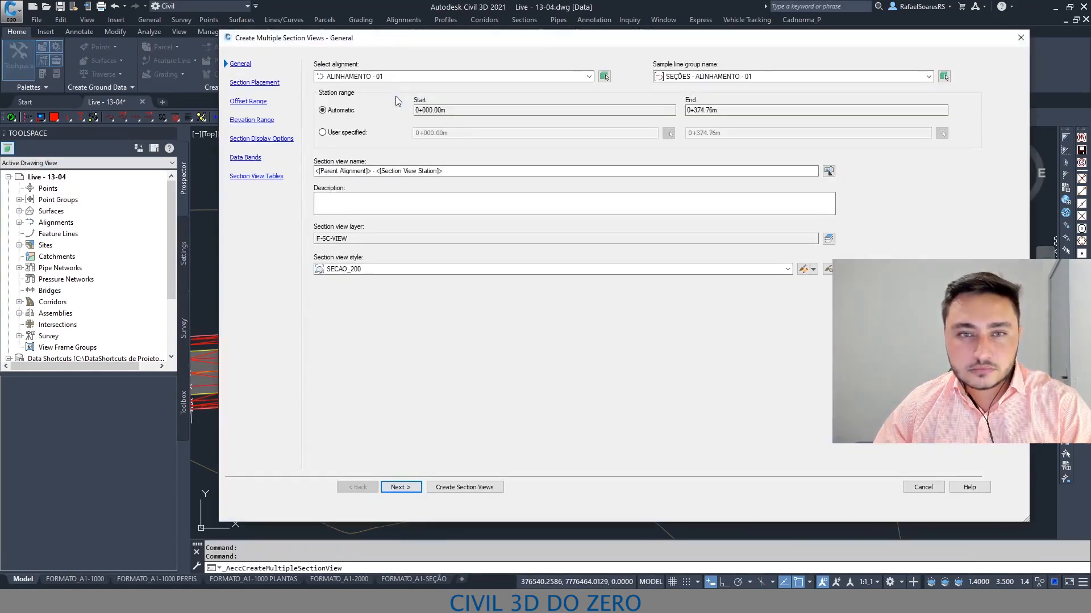
left_click(383, 269)
left_click(362, 307)
left_click(401, 486)
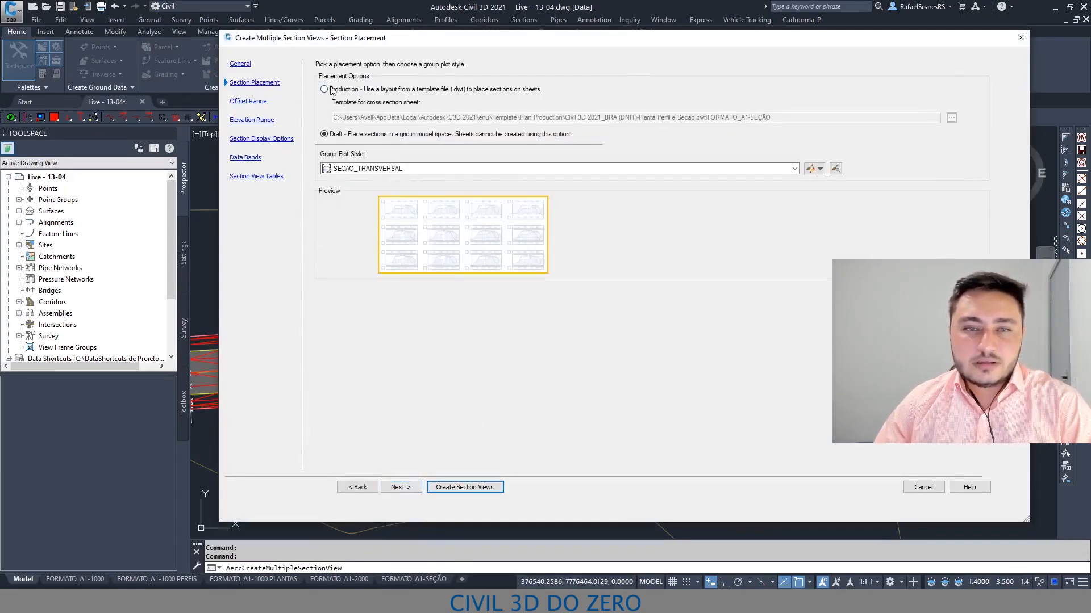
Set the placement option to Production and browse for the cross section sheet's template file.
left_click(326, 89)
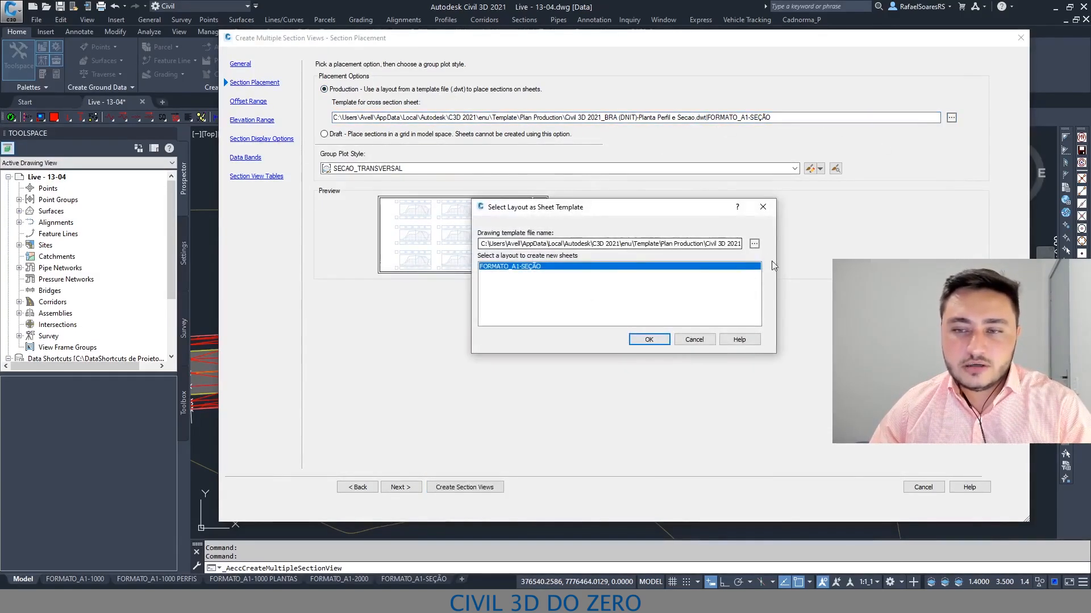
left_click(754, 244)
Look through the Template folder and open its Plan Production subfolder to review the available sheet templates.
scroll(398, 298, "down", 8)
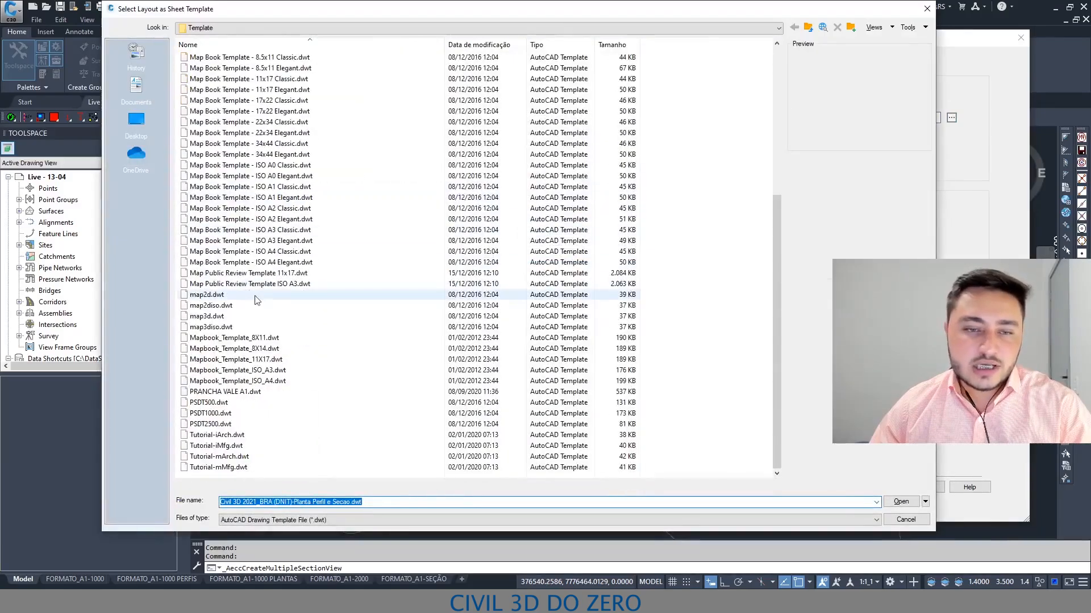
scroll(397, 298, "up", 7)
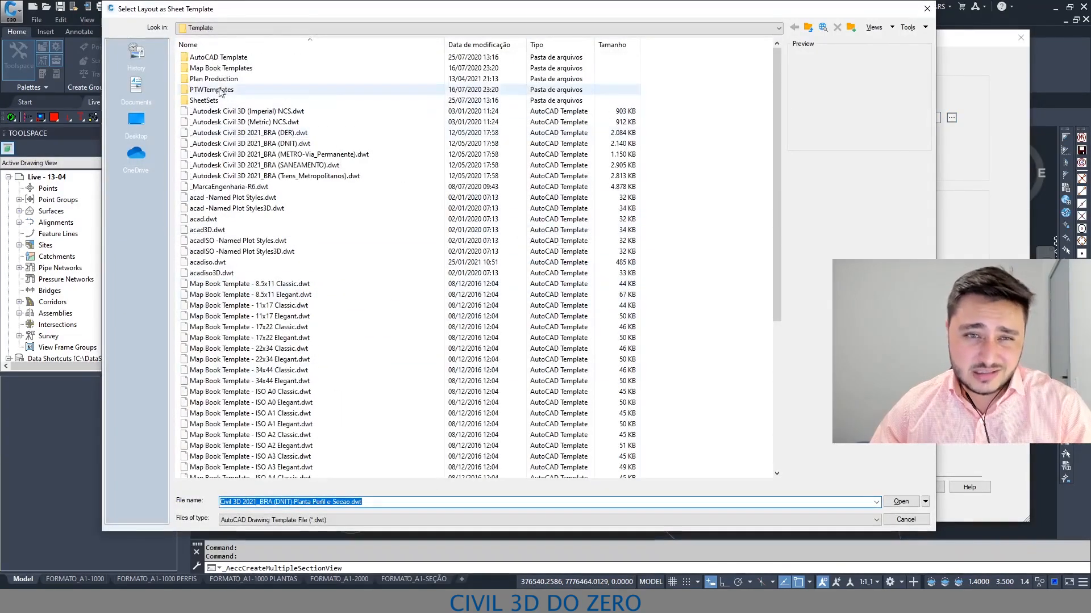
left_click(220, 80)
scroll(370, 367, "down", 8)
scroll(370, 367, "up", 8)
left_click(233, 28)
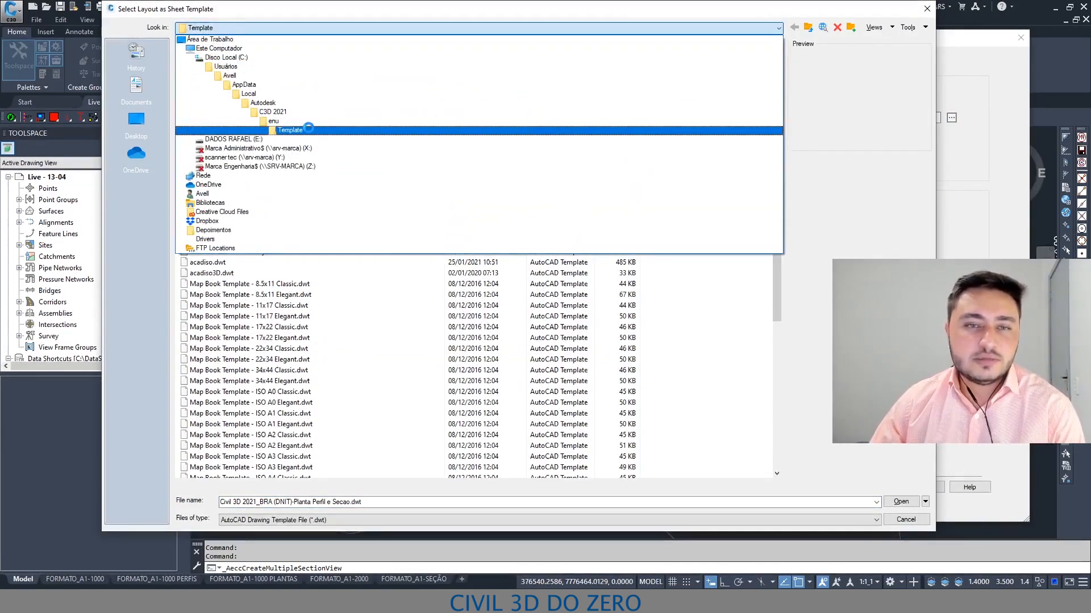
left_click(290, 130)
scroll(311, 230, "down", 7)
scroll(301, 250, "up", 7)
scroll(299, 257, "down", 7)
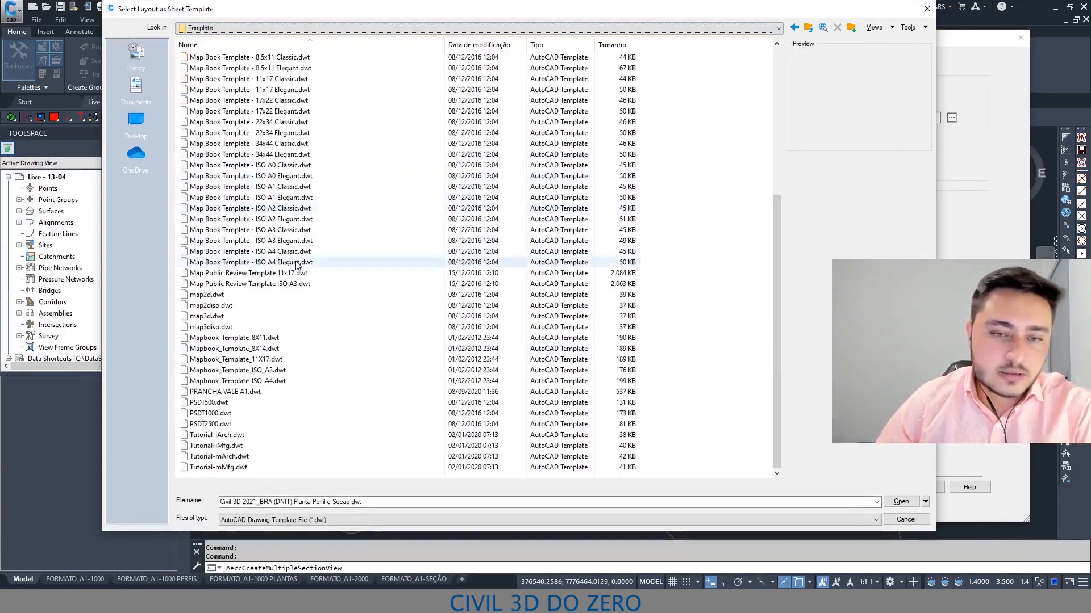
scroll(267, 449, "up", 7)
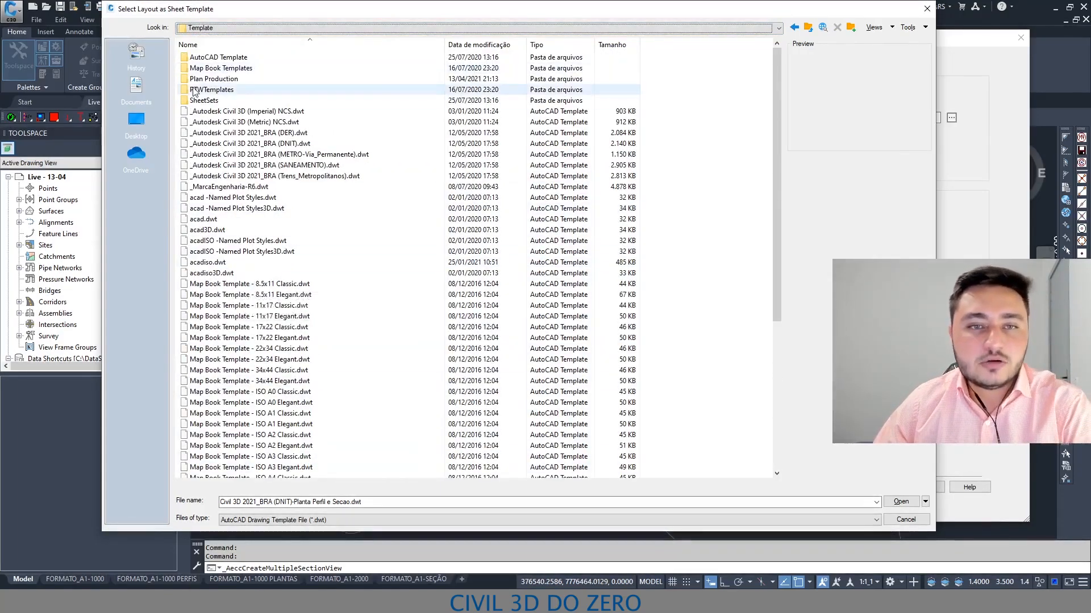
double_click(211, 78)
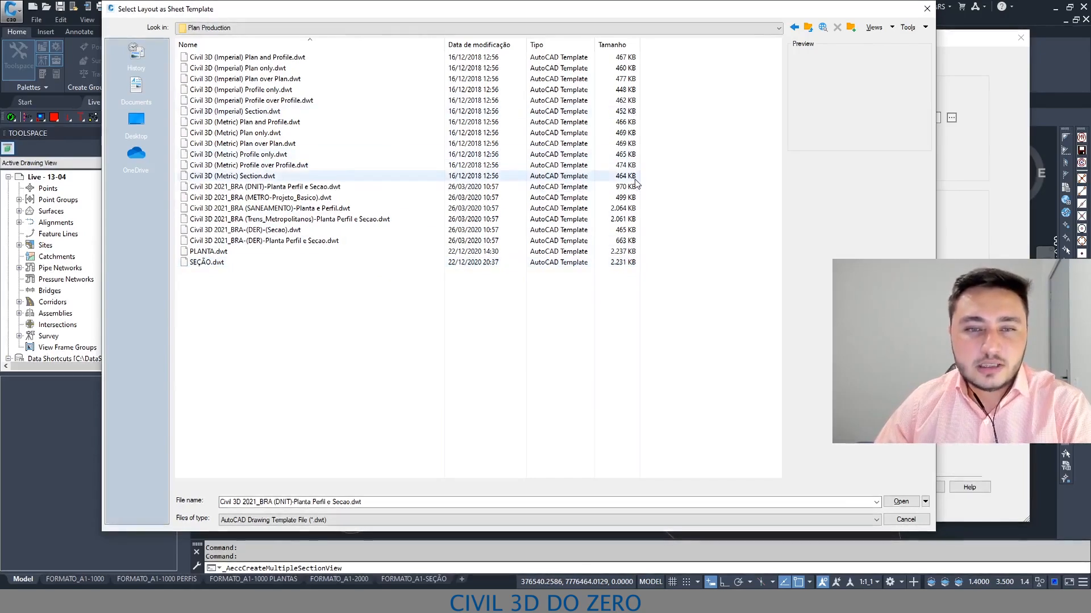
Return to the parent Template folder and preview several templates, including PRANCHA VALE A1.dwt, PSDT1000.dwt and map3diso.dwt.
left_click(808, 27)
scroll(373, 223, "down", 5)
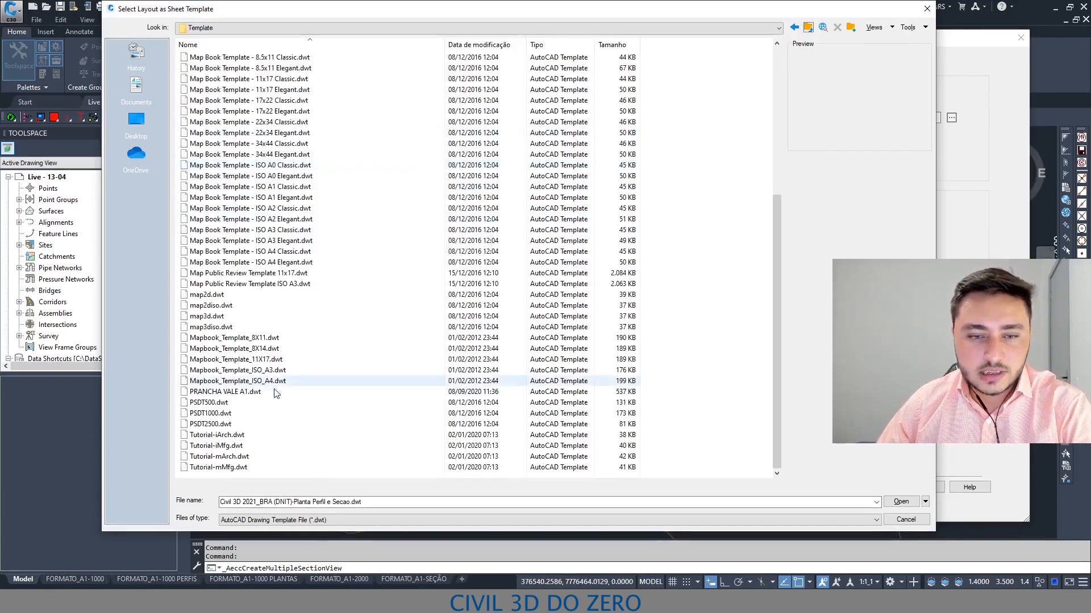
left_click(277, 394)
left_click(238, 413)
left_click(255, 394)
left_click(256, 371)
left_click(266, 328)
left_click(276, 220)
left_click(279, 329)
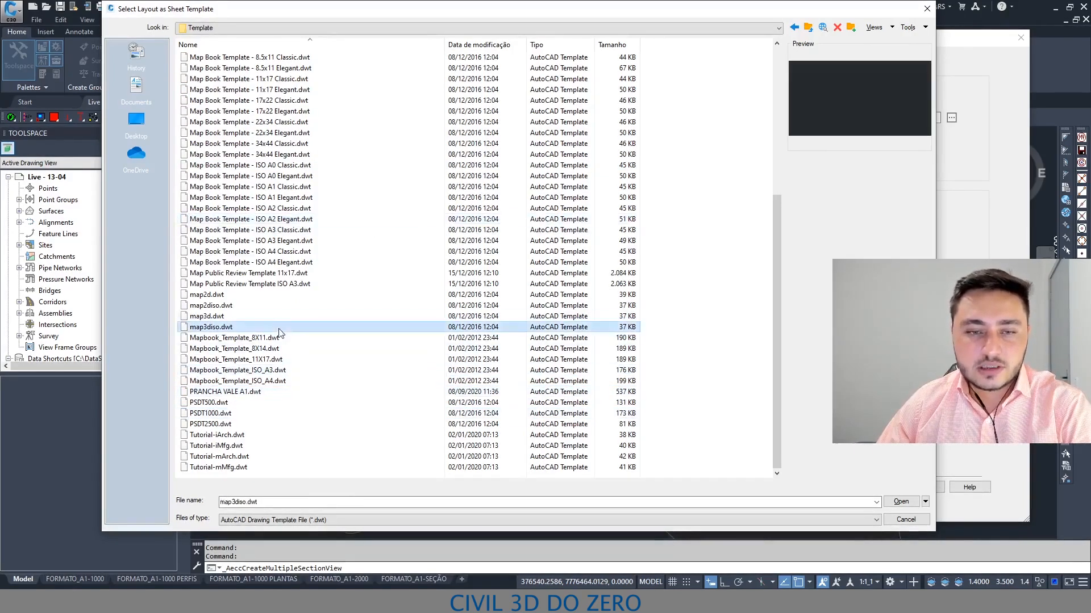
scroll(255, 244, "up", 7)
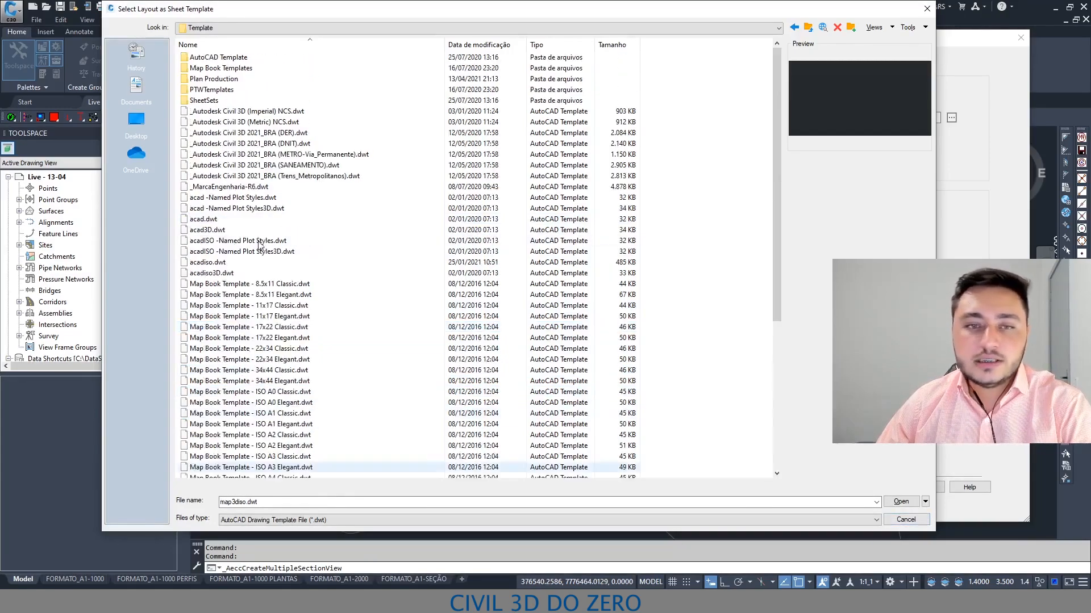
Cancel the template file browsing and confirm FORMATO_A1-SEÇÃO of the DNIT template as the layout for new sheets.
left_click(891, 524)
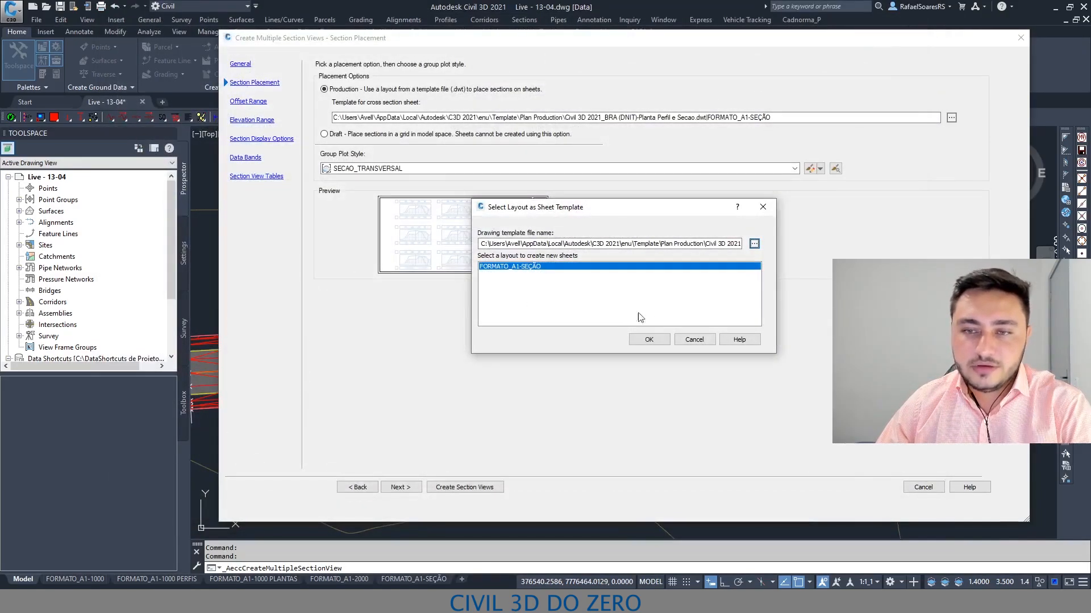
left_click(646, 340)
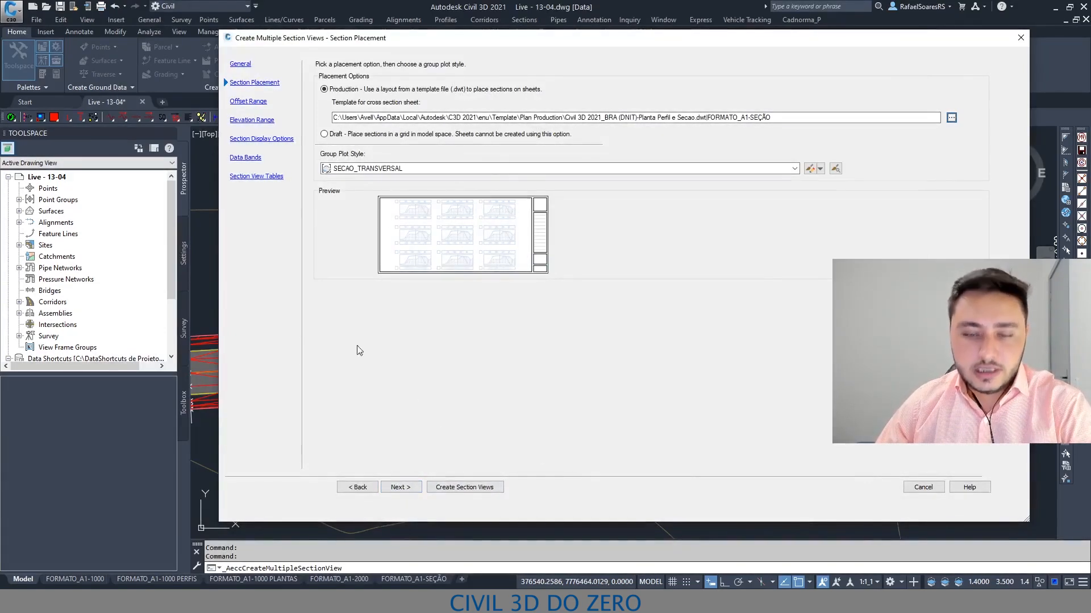
Review the available group plot styles and choose SECAO_TRANSVERSAL for the section sheets.
left_click(365, 170)
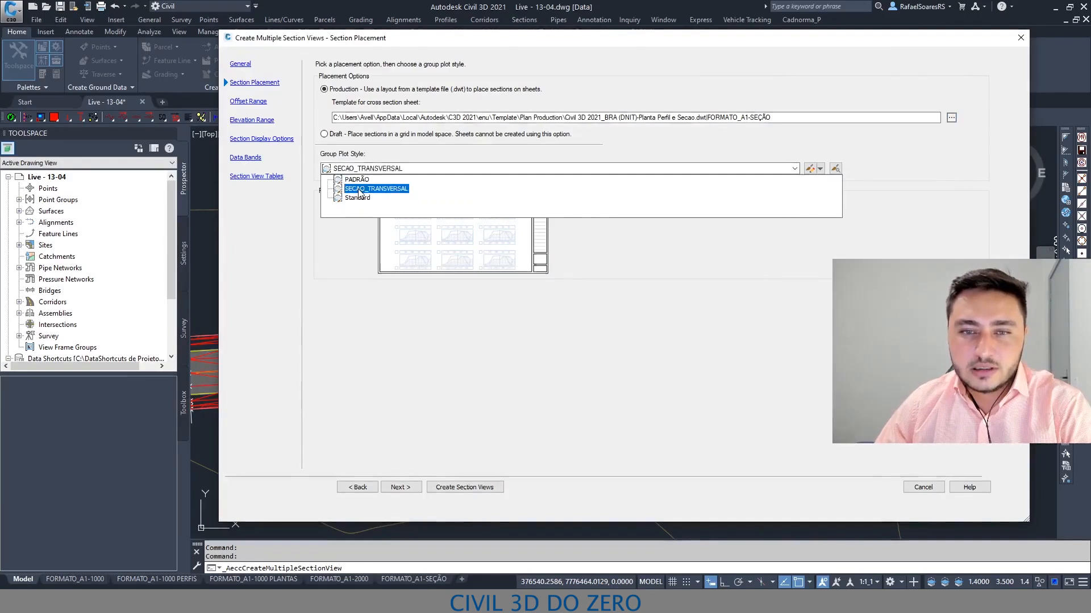
left_click(358, 237)
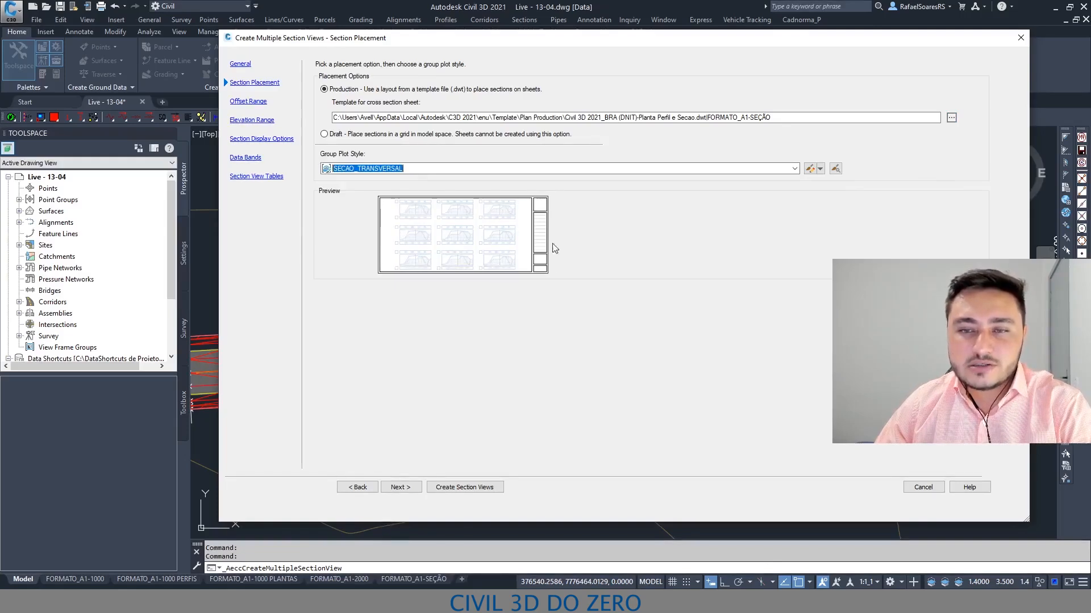
left_click(383, 172)
left_click(353, 179)
left_click(356, 171)
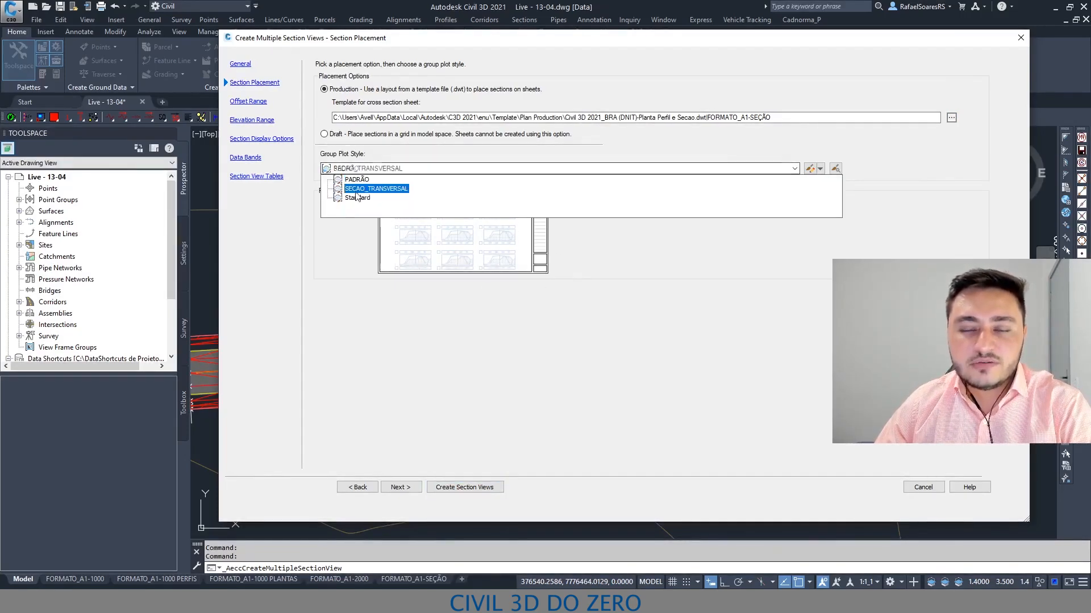
left_click(356, 191)
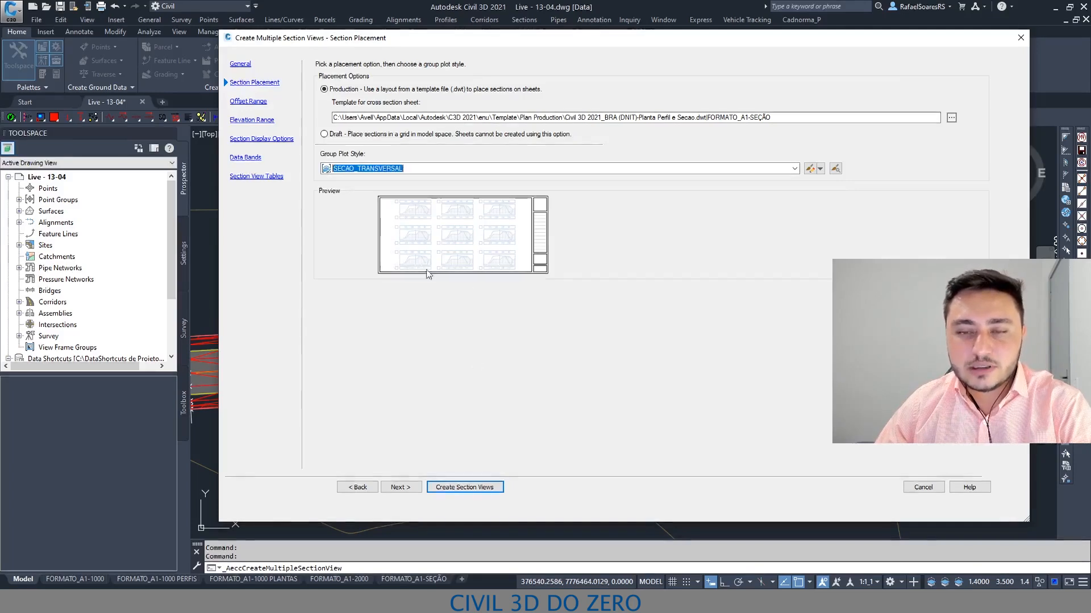
Accept the automatic offset and elevation ranges and the existing section display options for the section views.
left_click(399, 488)
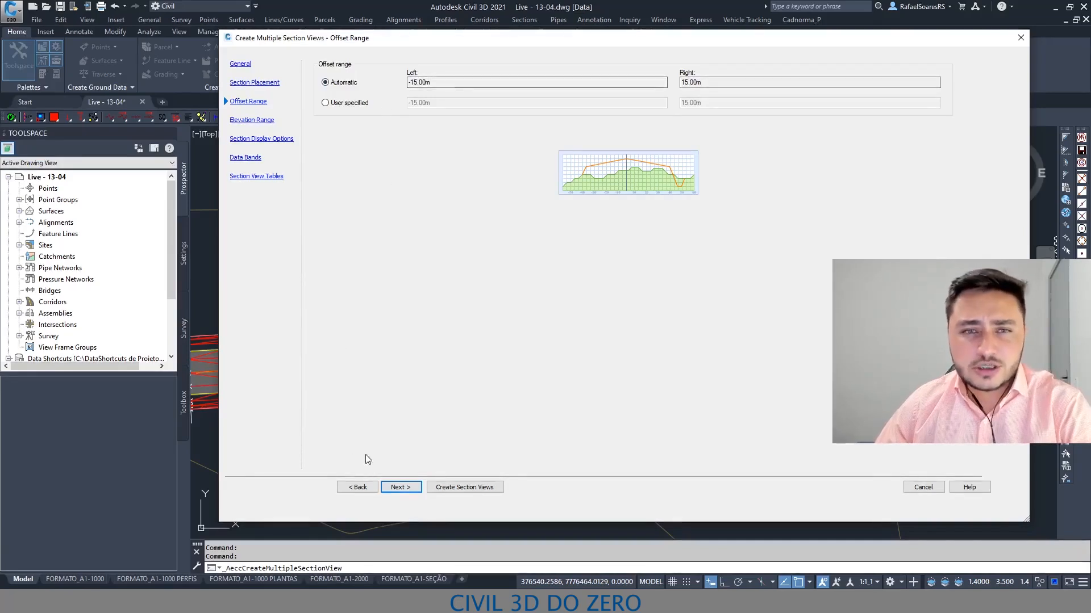
left_click(390, 486)
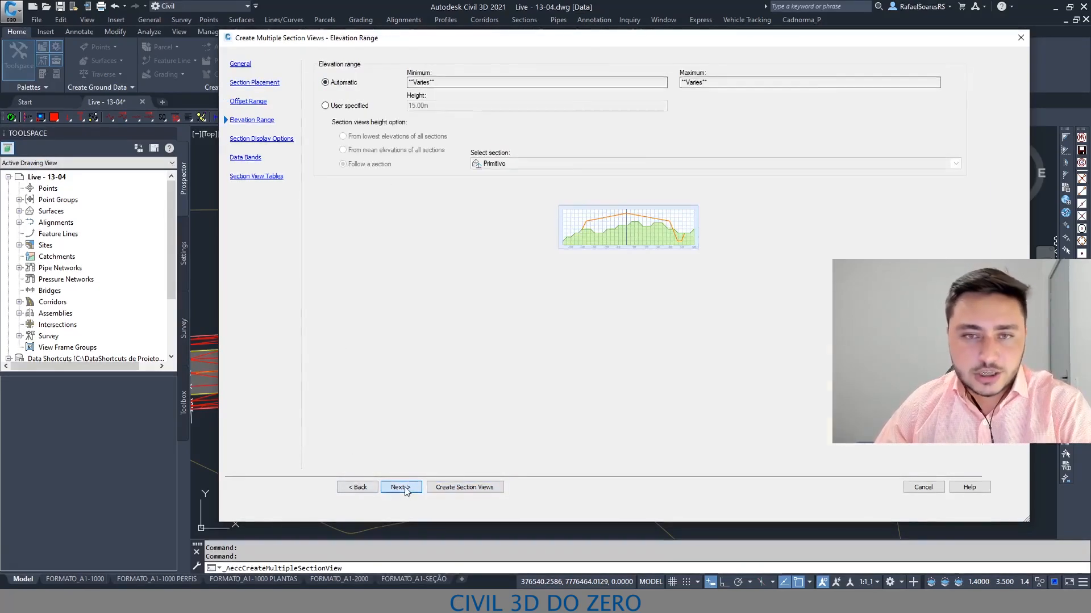
left_click(405, 487)
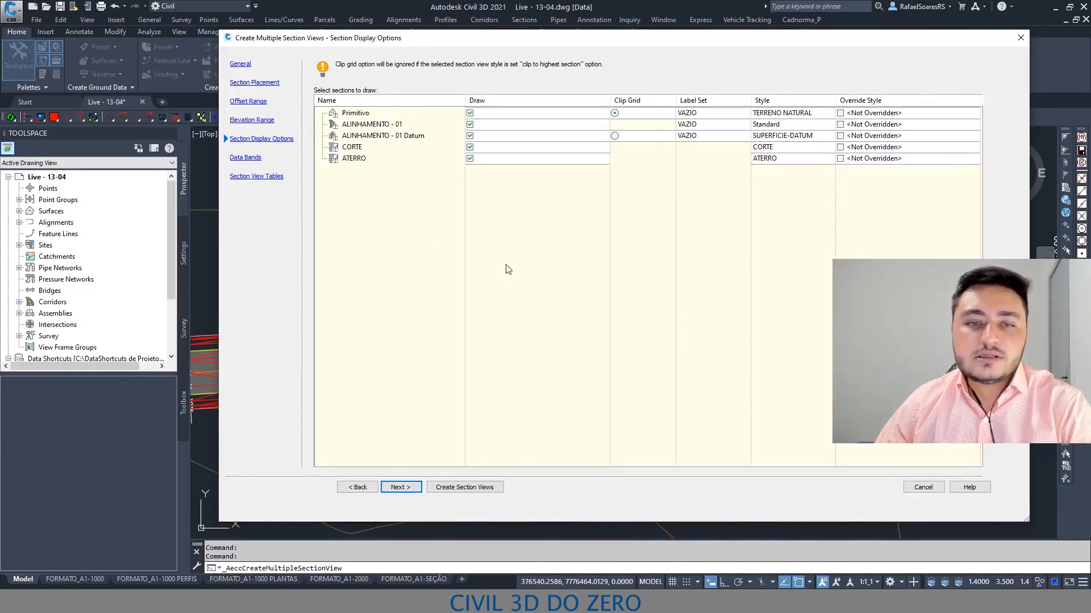
left_click(410, 488)
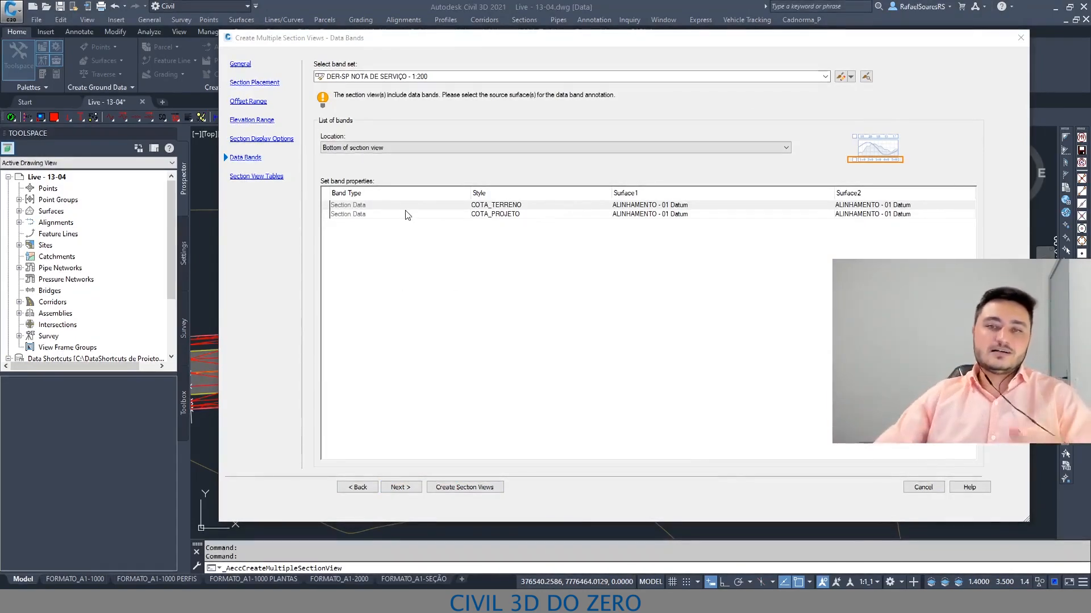
Set the section views' data band set to <none> and continue to the section view tables.
left_click(430, 79)
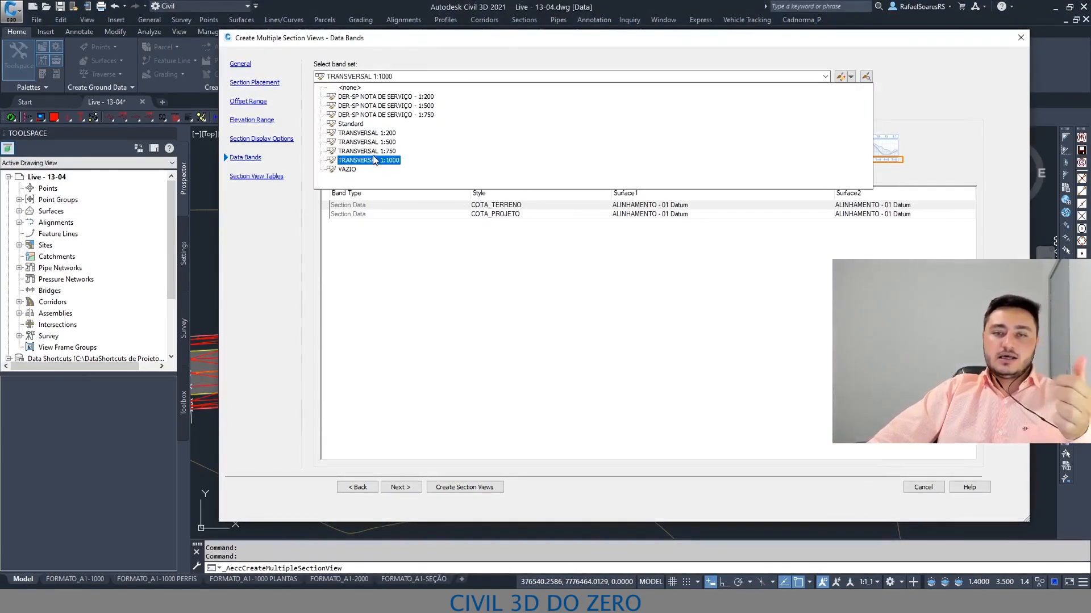
left_click(366, 89)
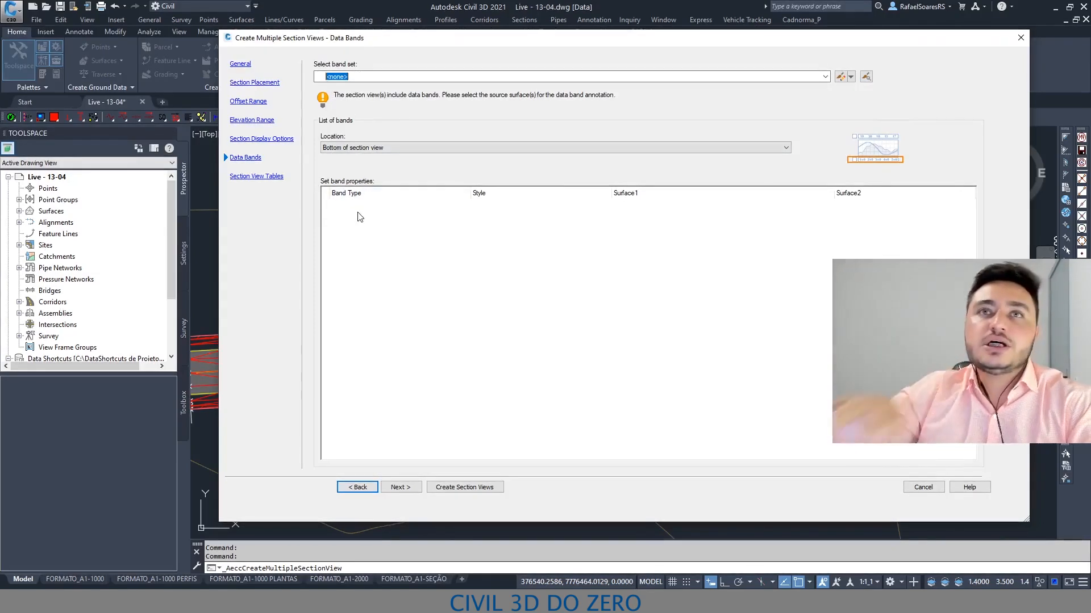
left_click(417, 487)
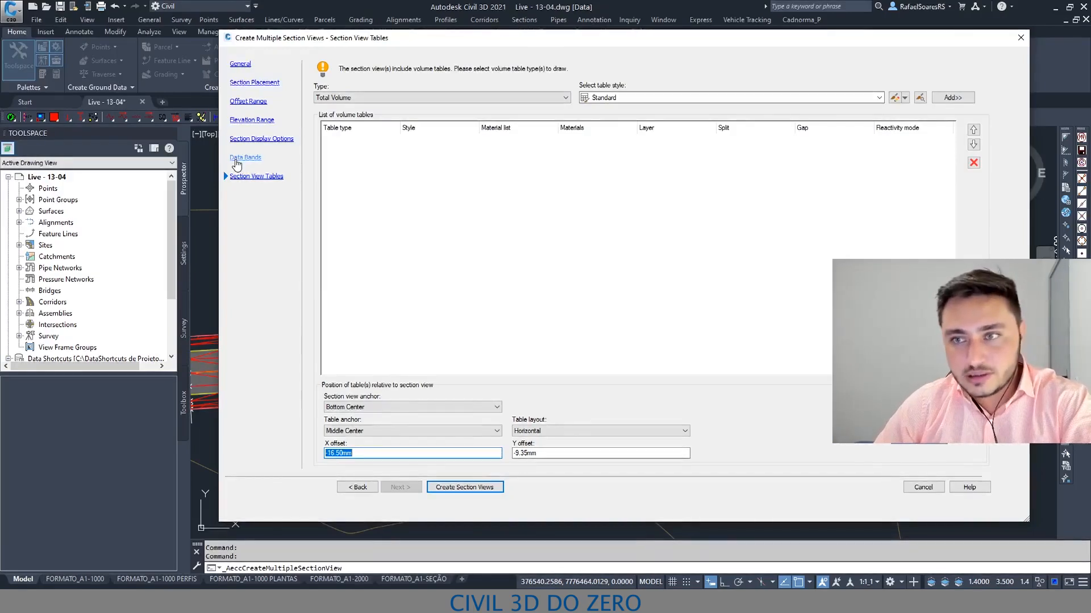
Add a Material volume table with the SECAO_1000 style, including the CORTE and ATERRO materials.
left_click(370, 97)
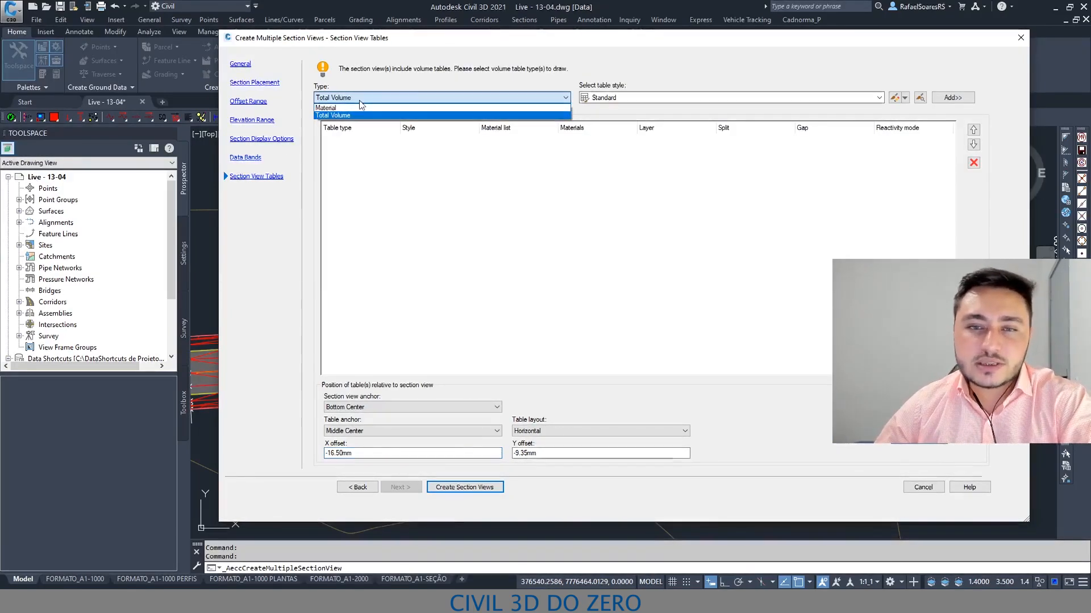
left_click(341, 108)
left_click(357, 98)
left_click(364, 108)
left_click(647, 98)
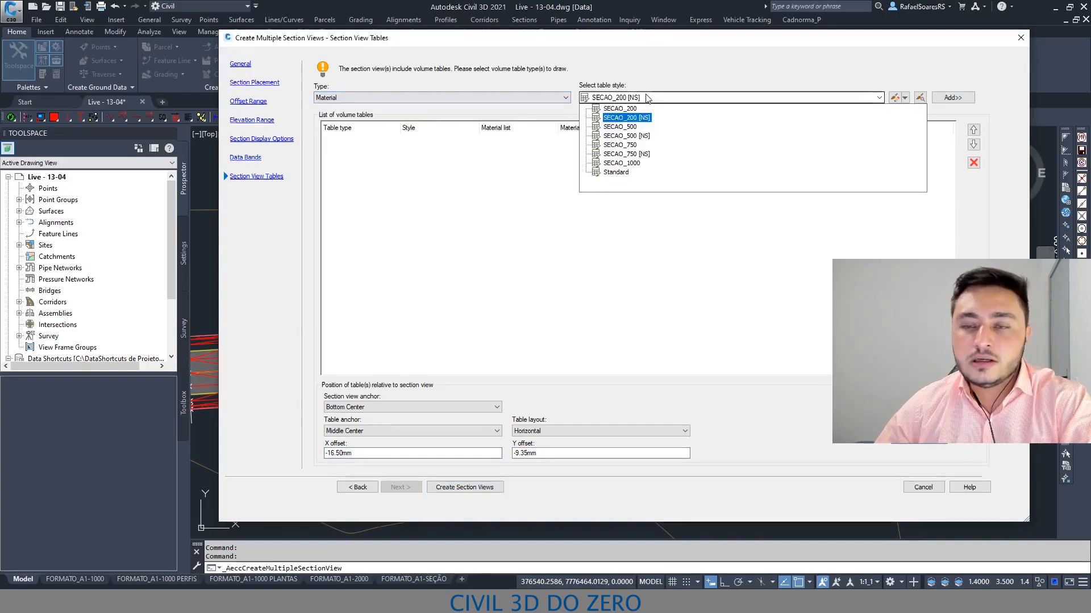
left_click(629, 164)
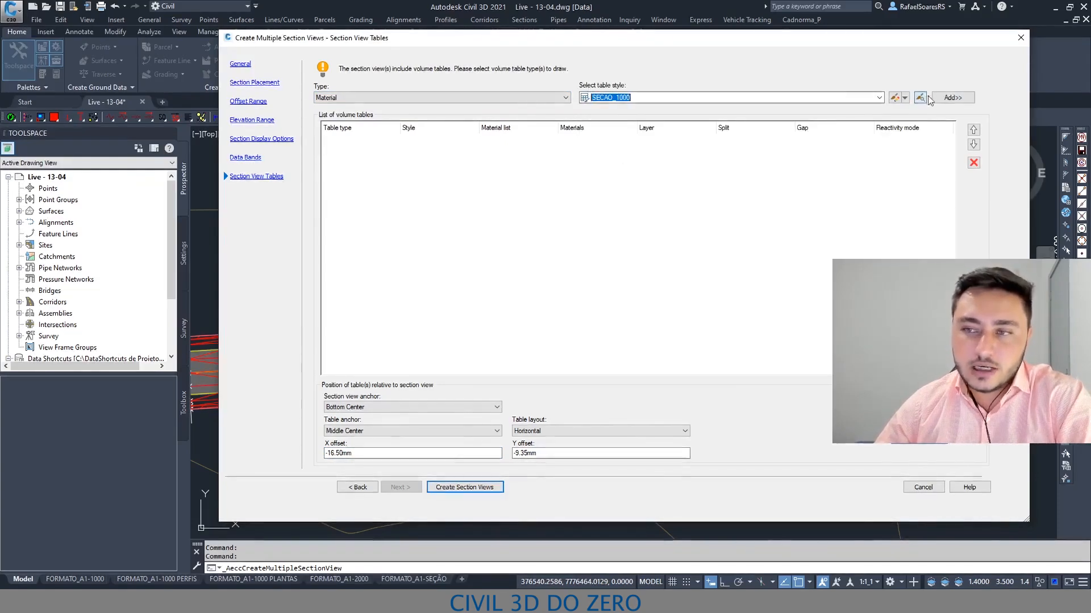
left_click(952, 98)
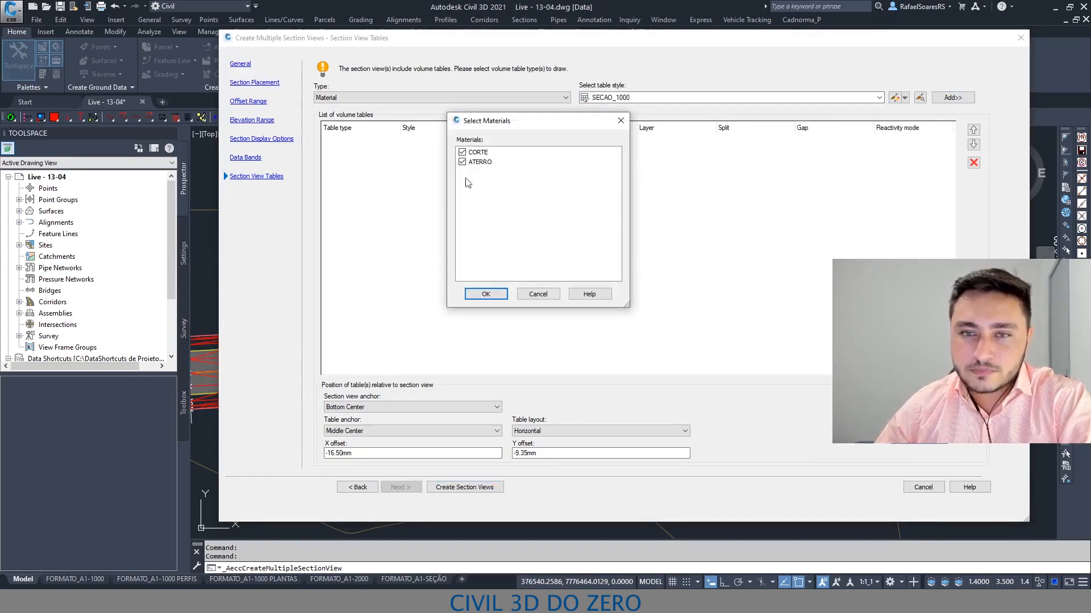
left_click(479, 163)
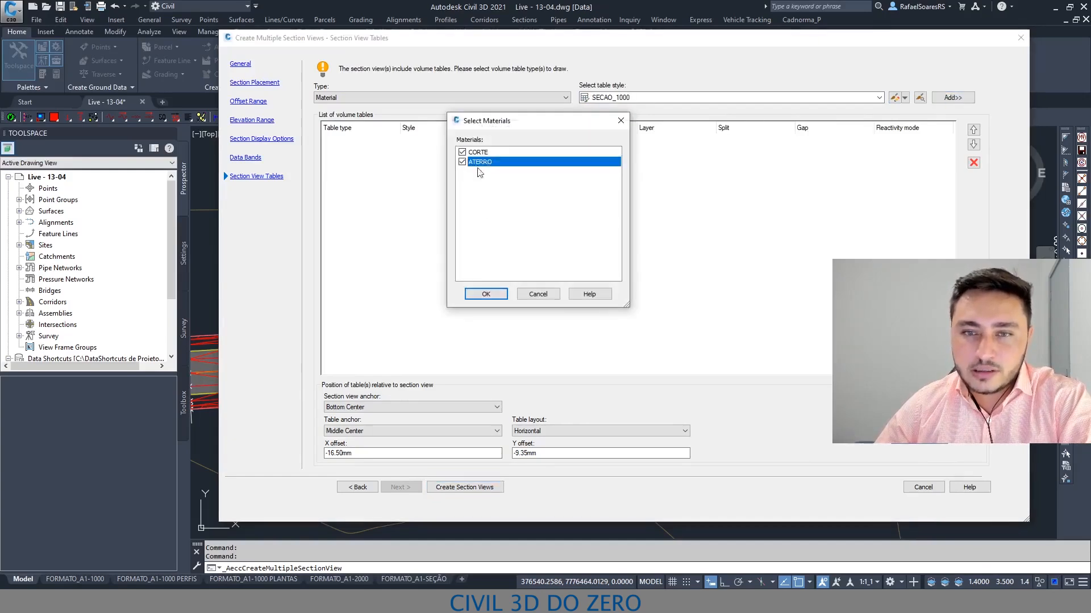
left_click(486, 294)
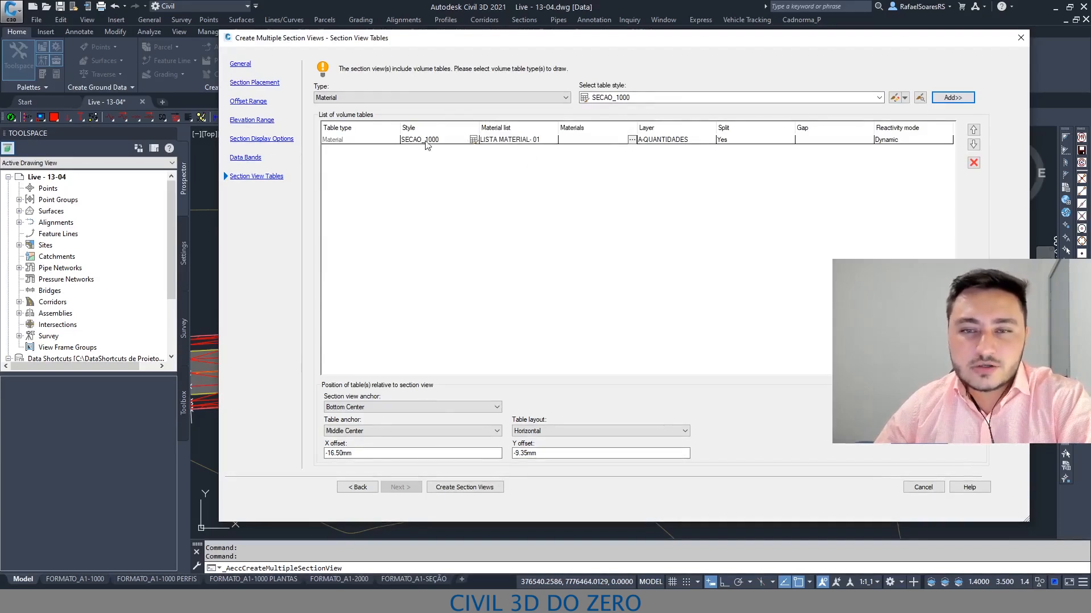
Keep Bottom Center as the section view anchor and Middle Center as the table anchor.
left_click(364, 407)
left_click(314, 417)
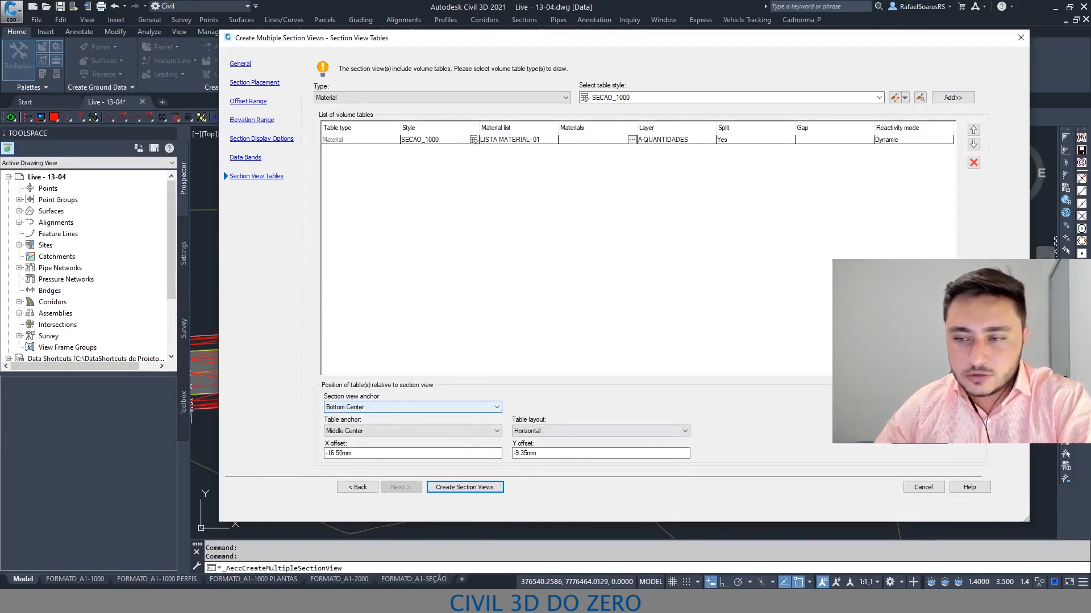
left_click(371, 407)
left_click(369, 415)
left_click(362, 432)
left_click(363, 431)
left_click(366, 433)
left_click(366, 433)
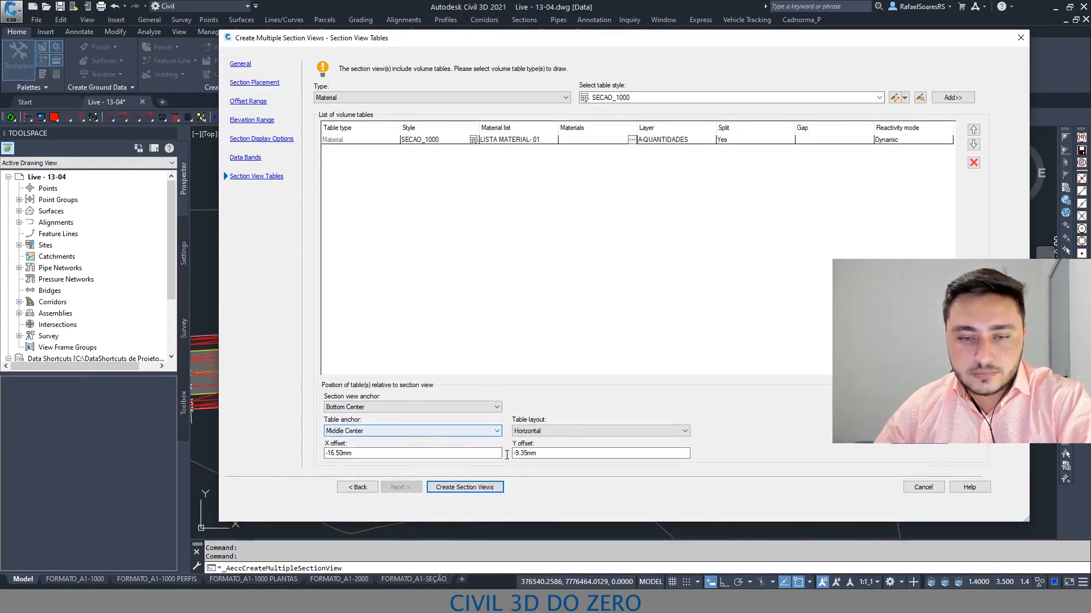
Keep the Horizontal table layout and set the table offsets to 0 mm in X and -13 mm in Y.
left_click(525, 432)
left_click(525, 439)
left_click(523, 431)
left_click(523, 449)
left_click(523, 432)
left_click(523, 442)
double_click(373, 455)
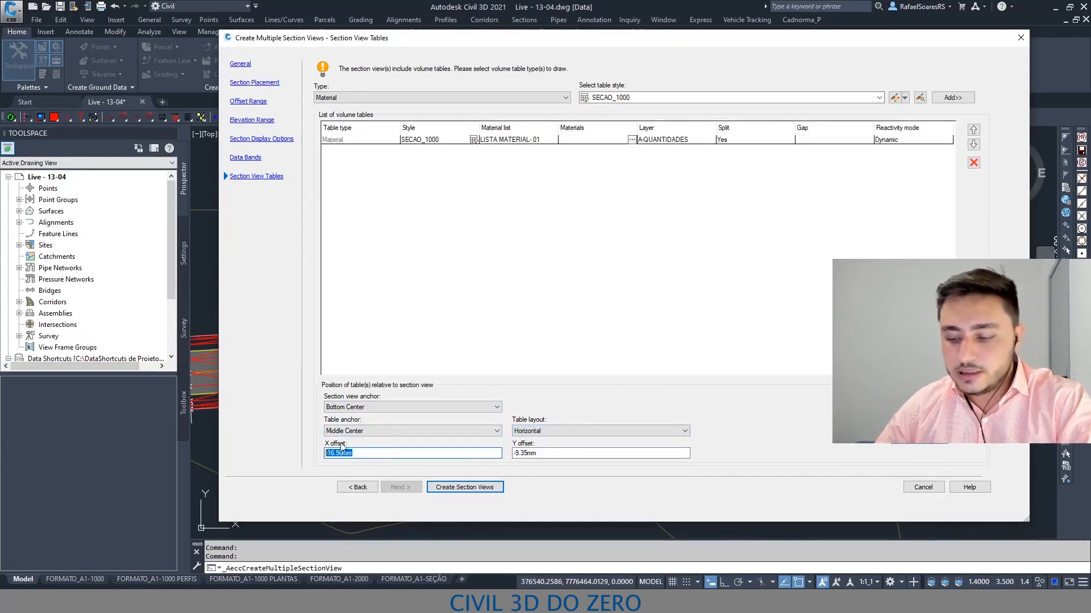
type("0")
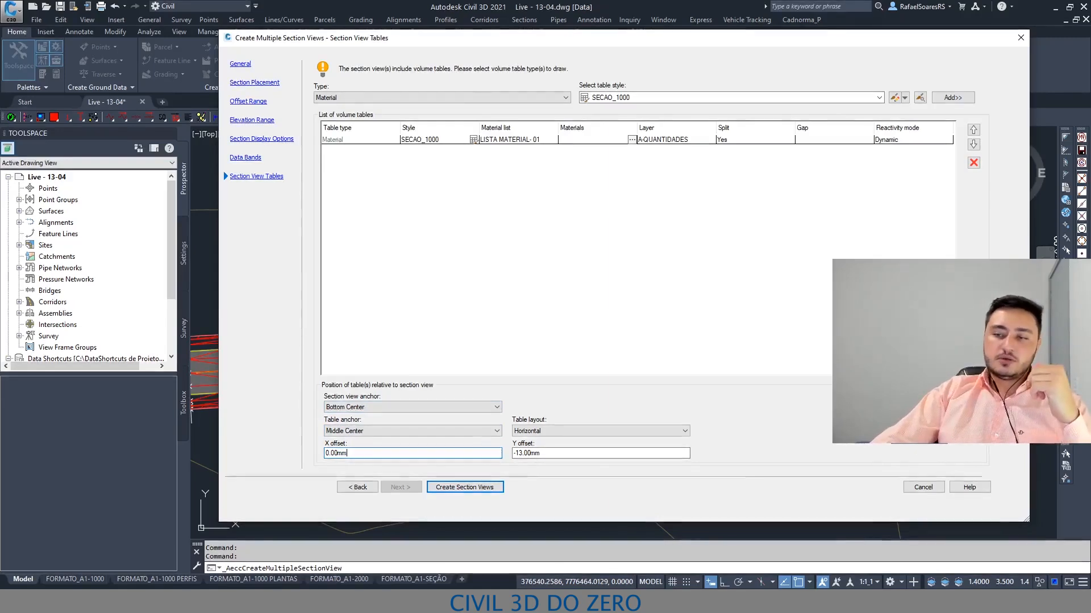
Create the section views and place their origin in empty space beside the existing grid of sections, below the profile view.
left_click(476, 490)
scroll(475, 487, "down", 5)
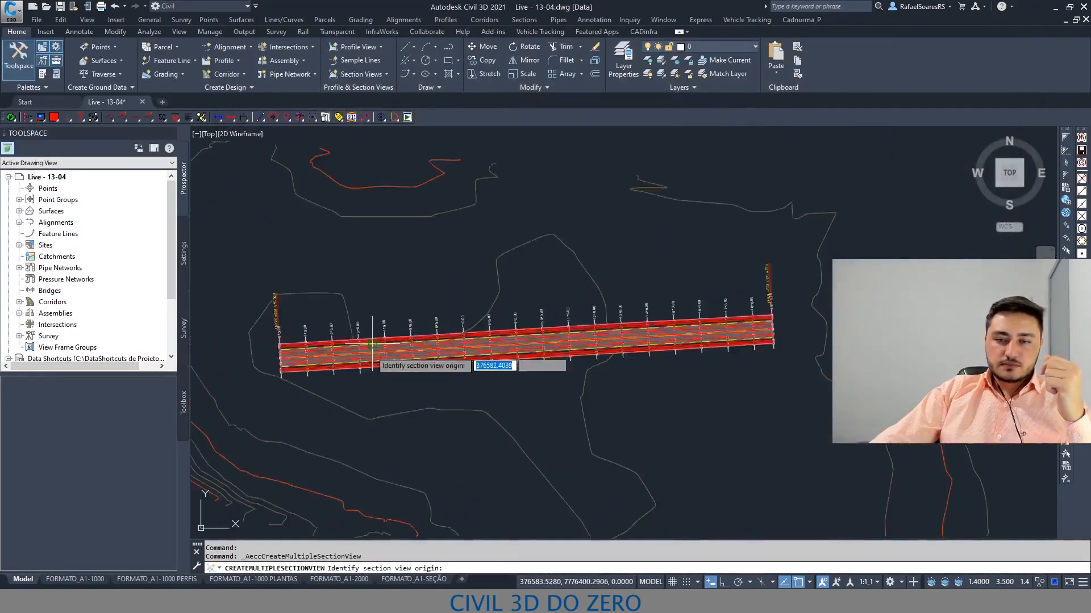
middle_click_drag(462, 473, 391, 335)
scroll(578, 372, "down", 4)
middle_click_drag(582, 373, 485, 295)
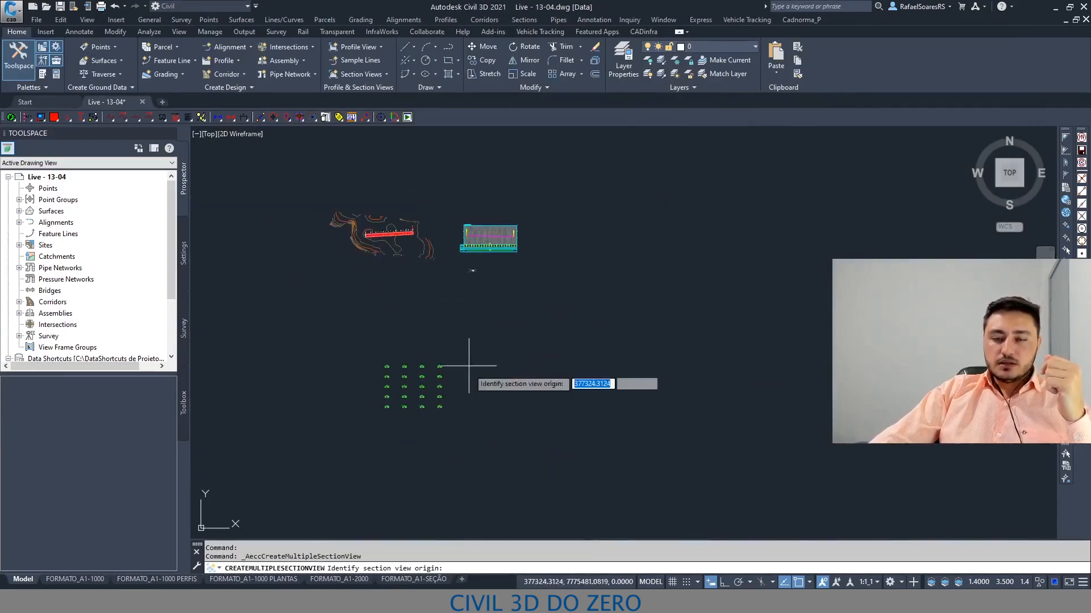
scroll(467, 370, "up", 2)
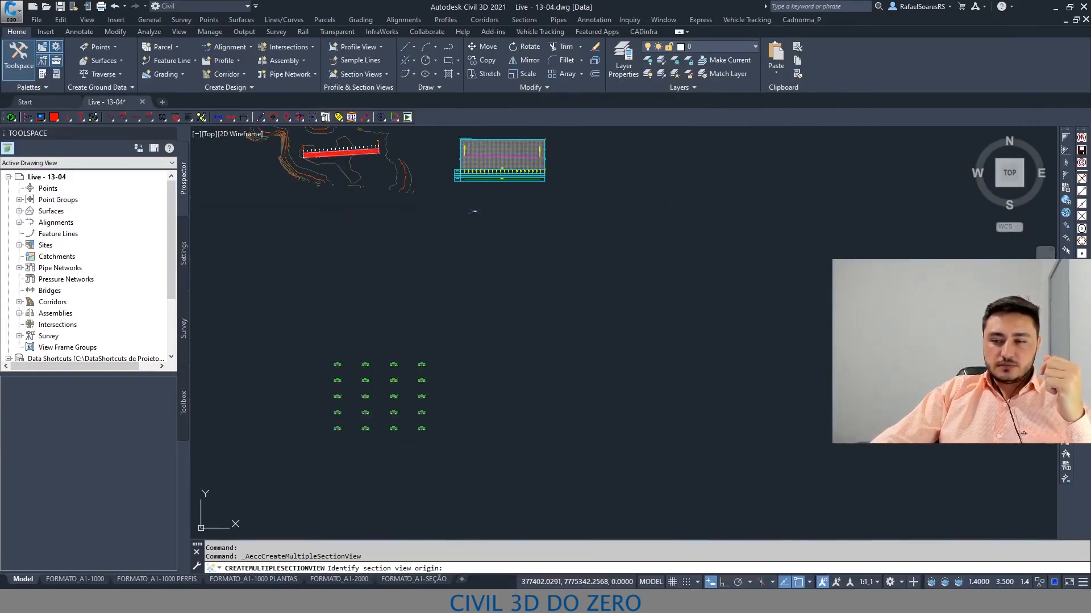
left_click(486, 364)
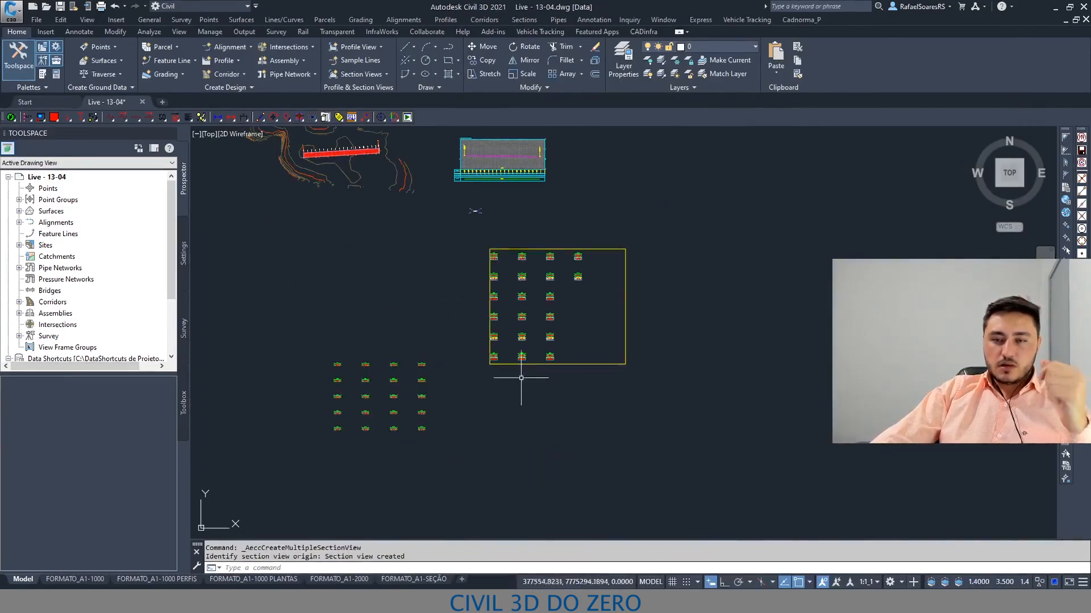
Examine the new section sheet, including the spacing of its section views and the material tables below them.
middle_click_drag(565, 385, 545, 447)
scroll(512, 367, "up", 12)
key("Escape")
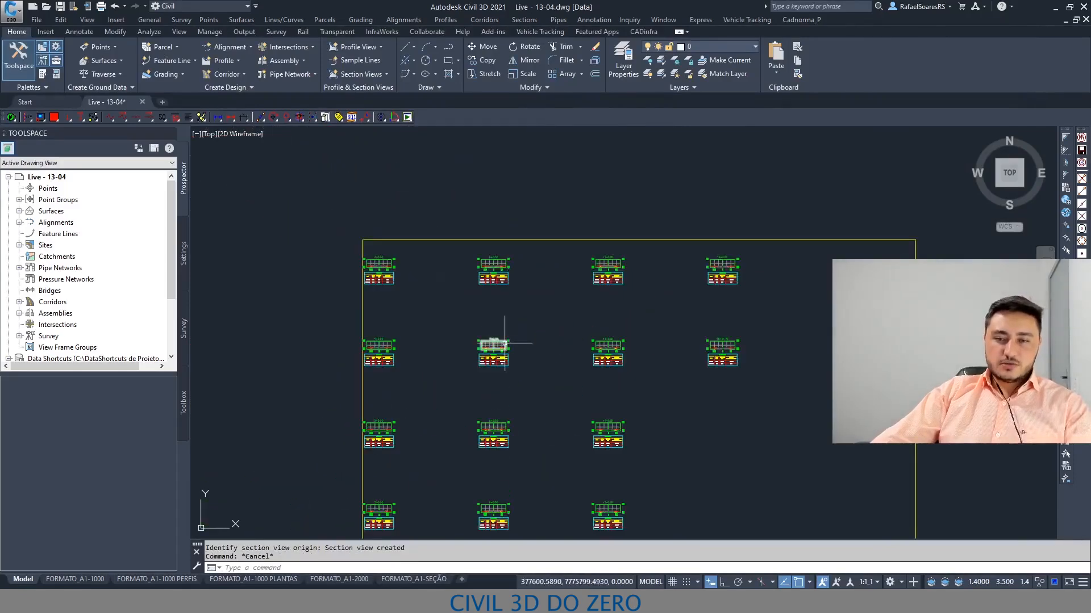
scroll(403, 283, "up", 4)
scroll(404, 282, "down", 7)
scroll(602, 367, "up", 8)
scroll(602, 366, "down", 10)
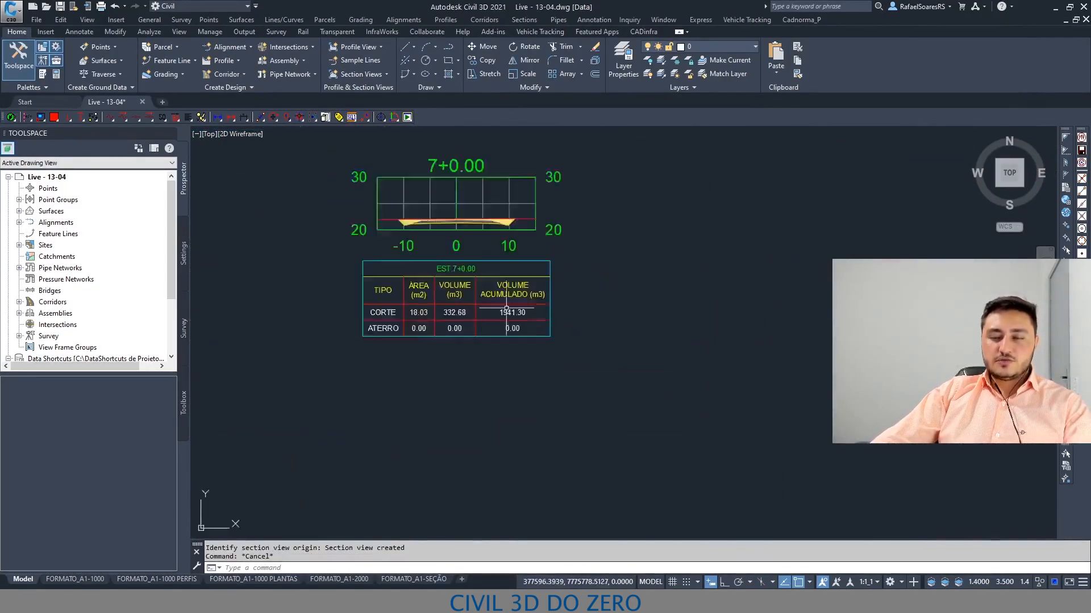
scroll(557, 369, "up", 8)
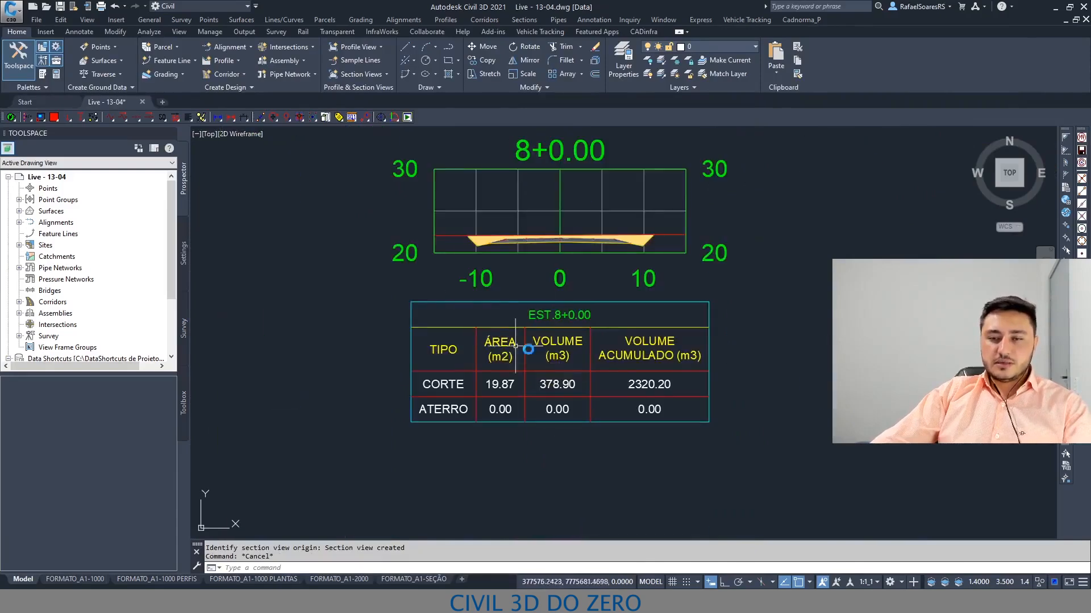
scroll(528, 348, "down", 10)
scroll(495, 364, "up", 2)
key("Escape")
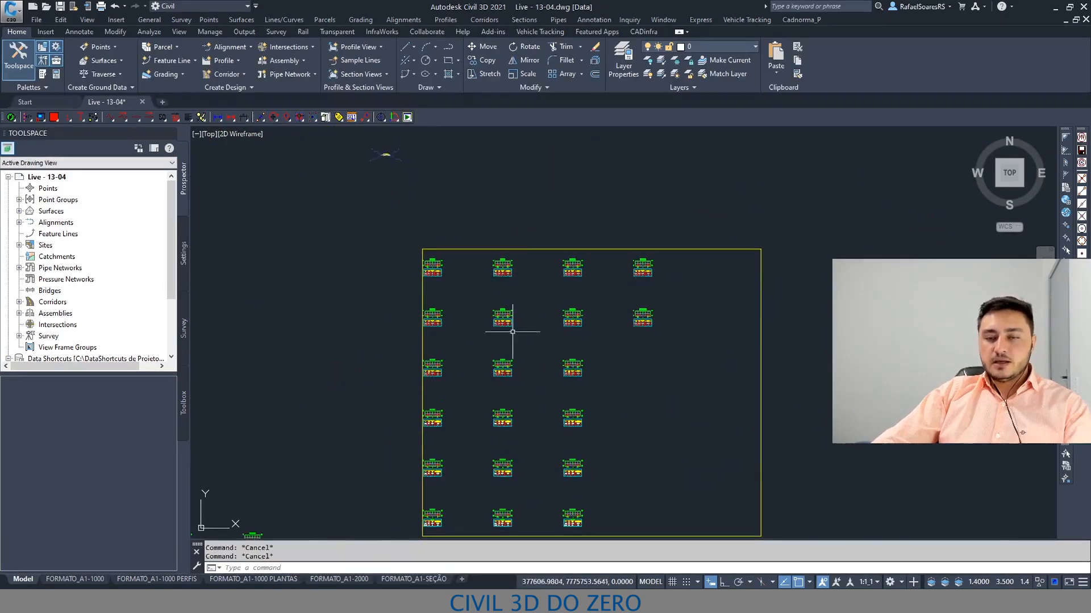
scroll(513, 332, "down", 4)
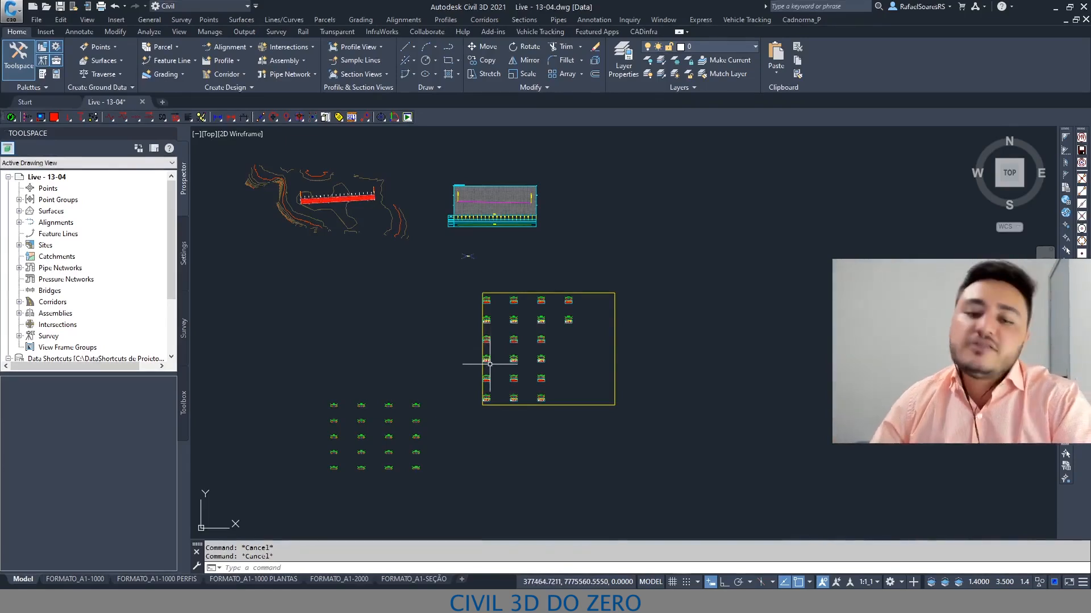
Turn on the Sheet border component in the SECAO_TRANSVERSAL group plot style, using the section view at station 10+0.00 as the target.
left_click(615, 379)
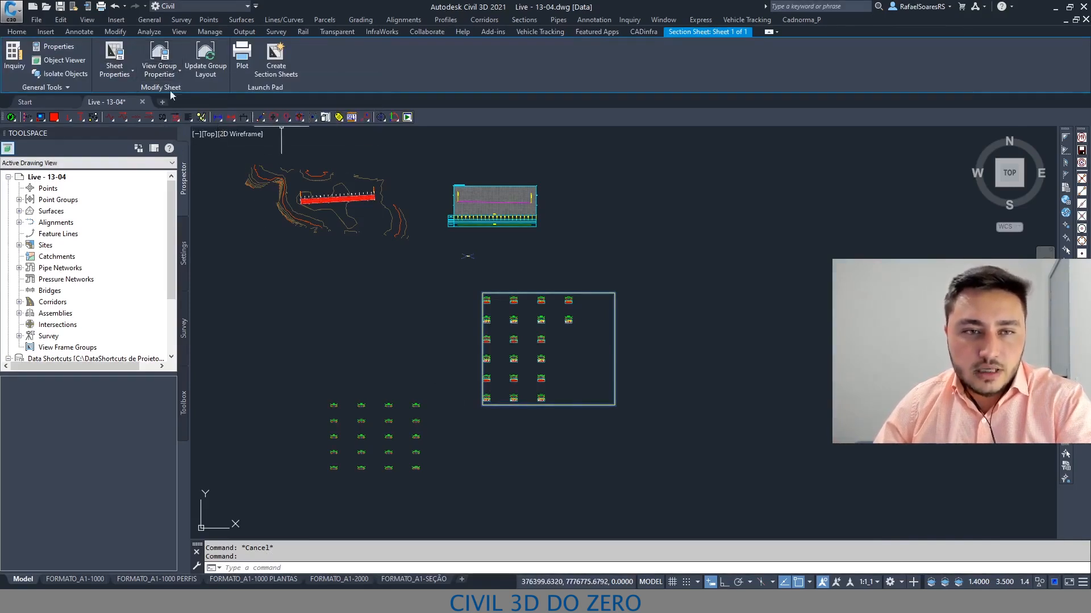
left_click(177, 75)
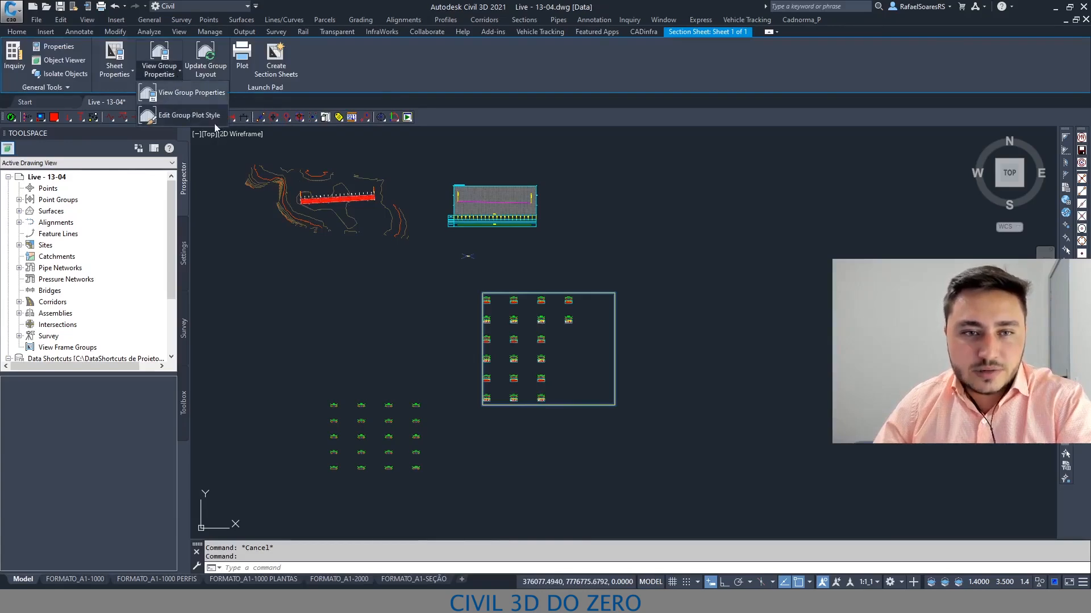
left_click(205, 121)
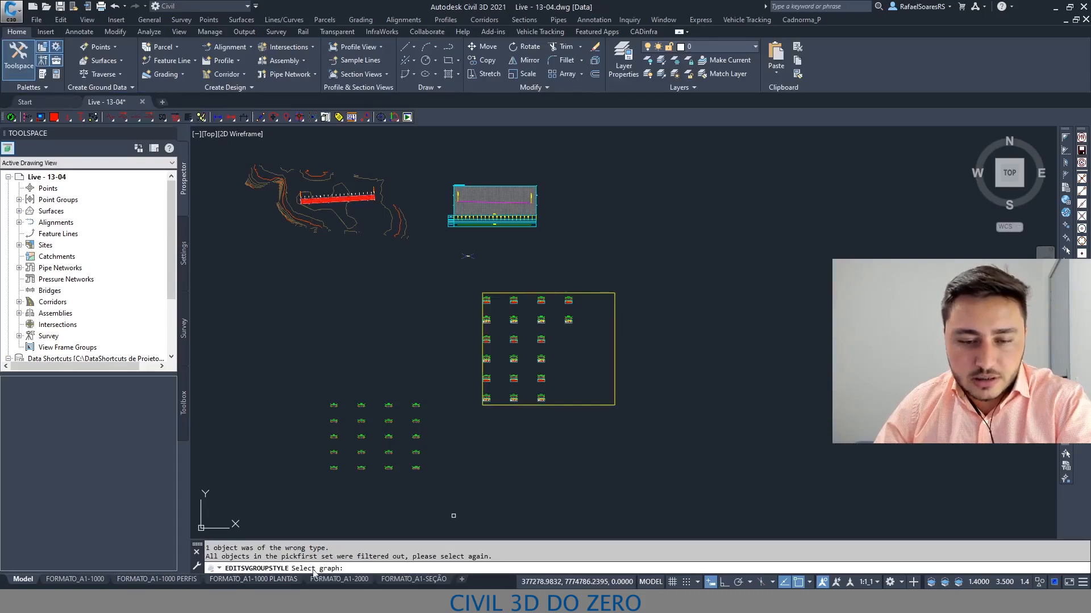
scroll(510, 326, "up", 8)
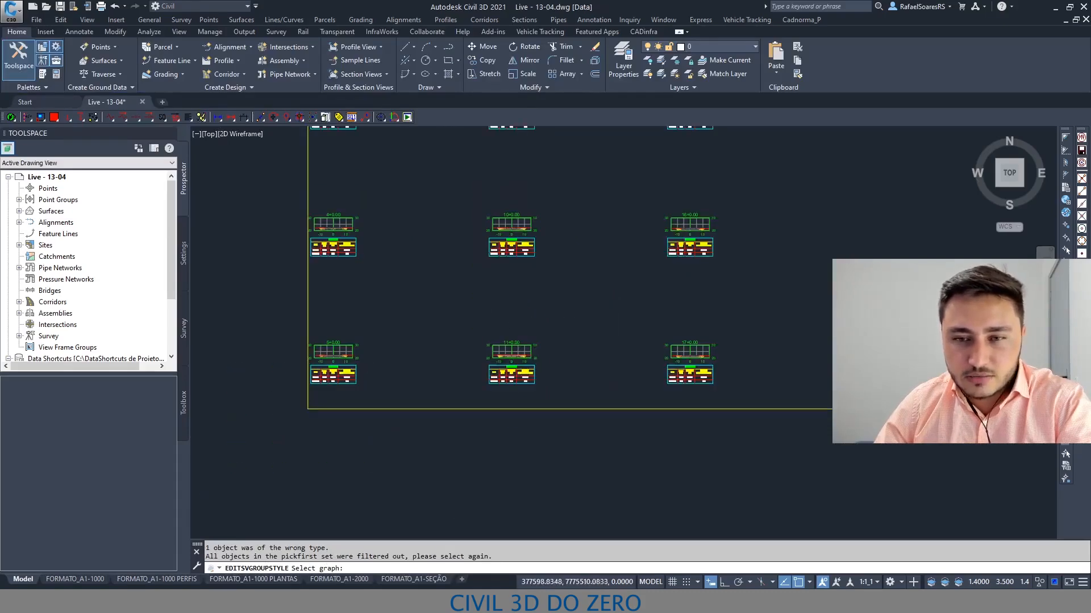
scroll(528, 210, "up", 2)
left_click(521, 226)
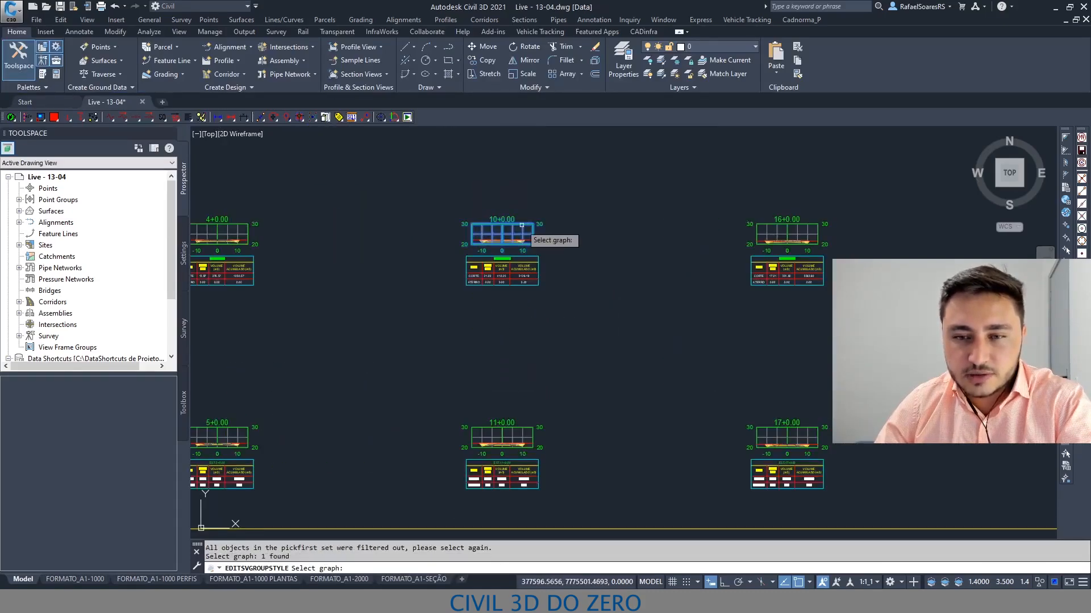
key("Return")
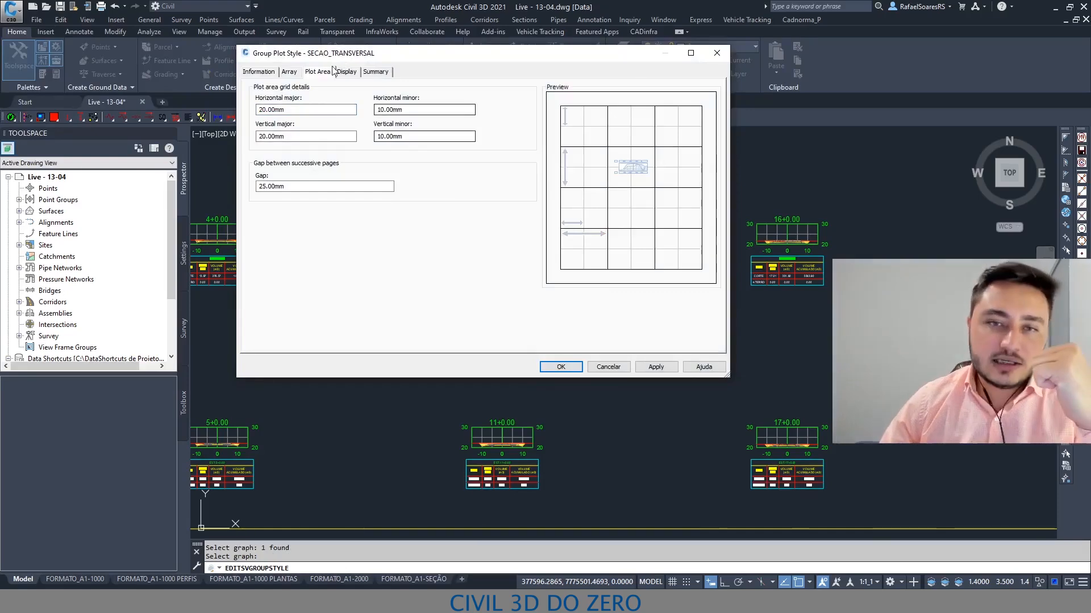
left_click_drag(517, 61, 549, 62)
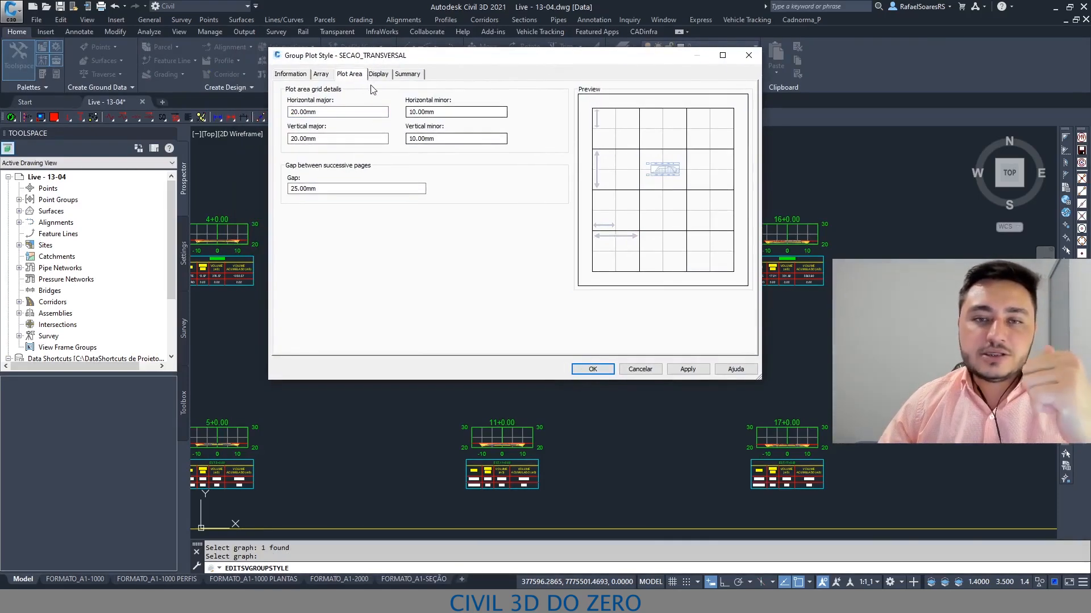
left_click(378, 76)
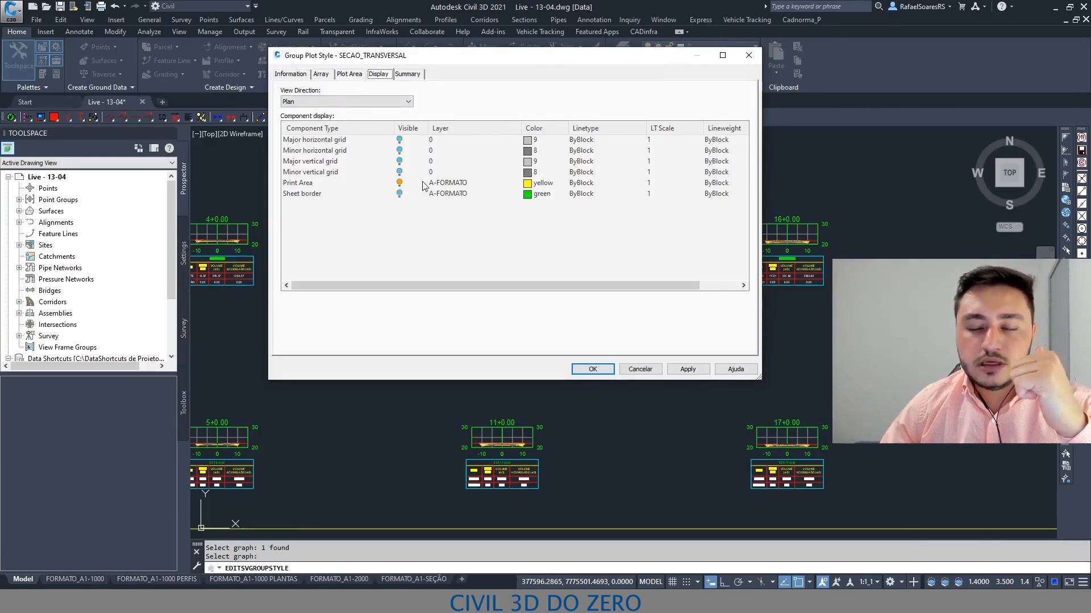
left_click(349, 193)
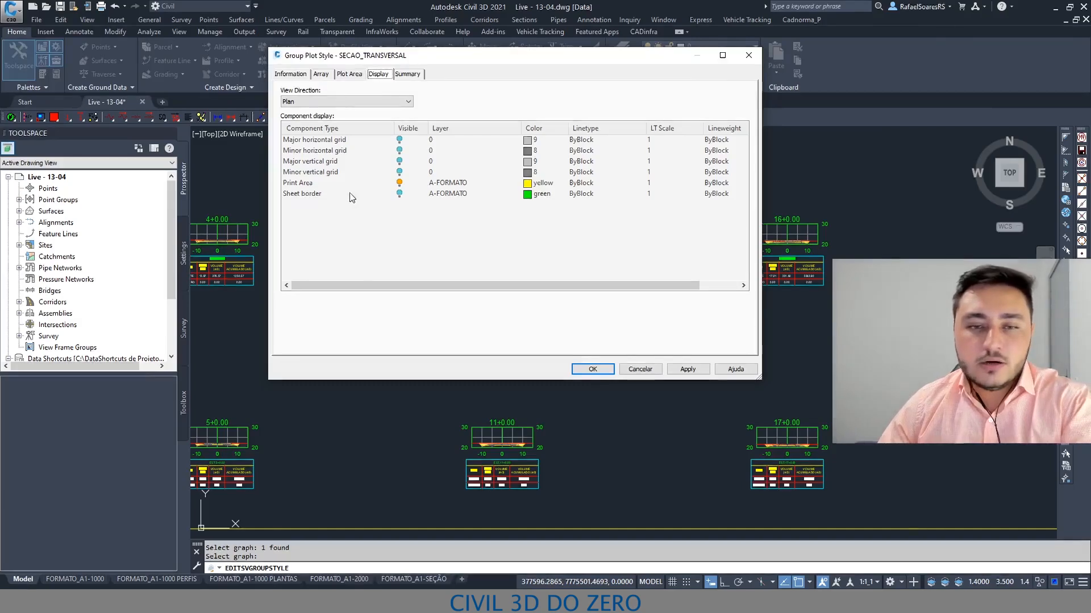
left_click(400, 194)
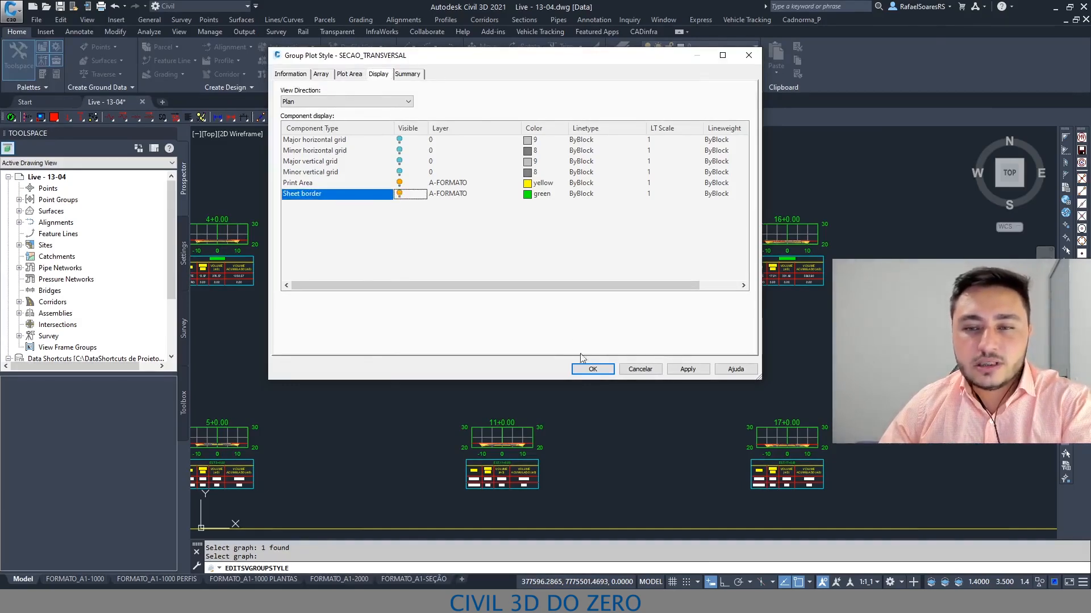
left_click(590, 369)
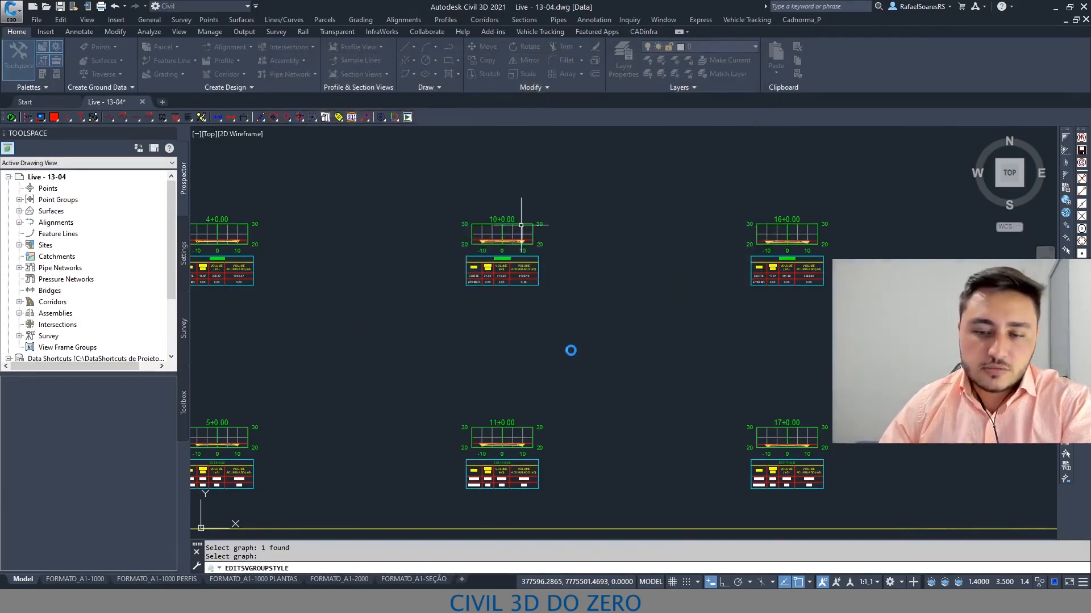
Examine the section sheet's border and print area, and how the section views are arranged inside them.
scroll(520, 227, "down", 4)
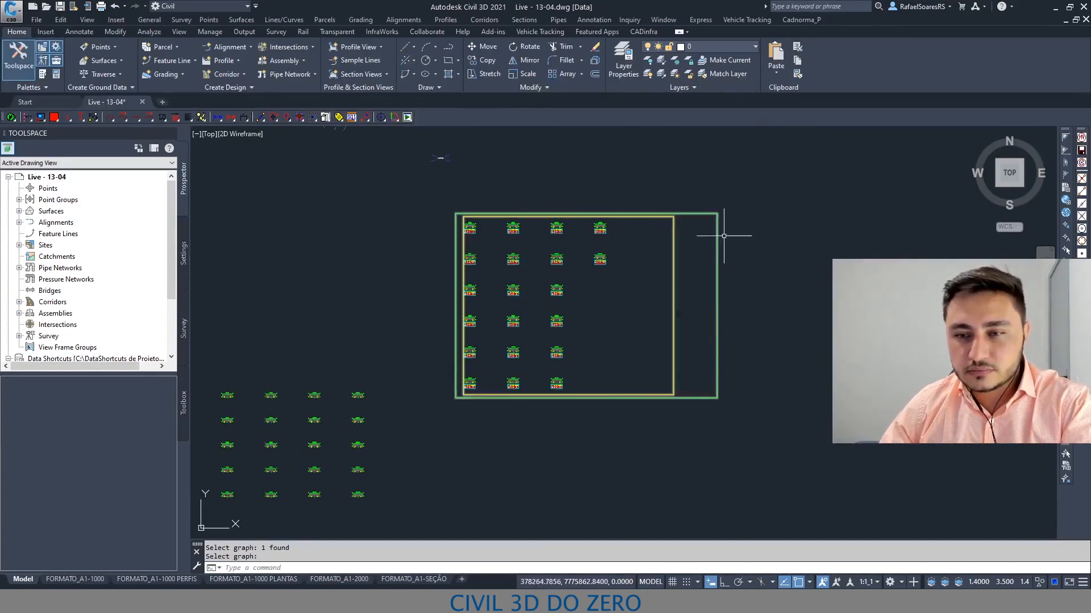
left_click(666, 272)
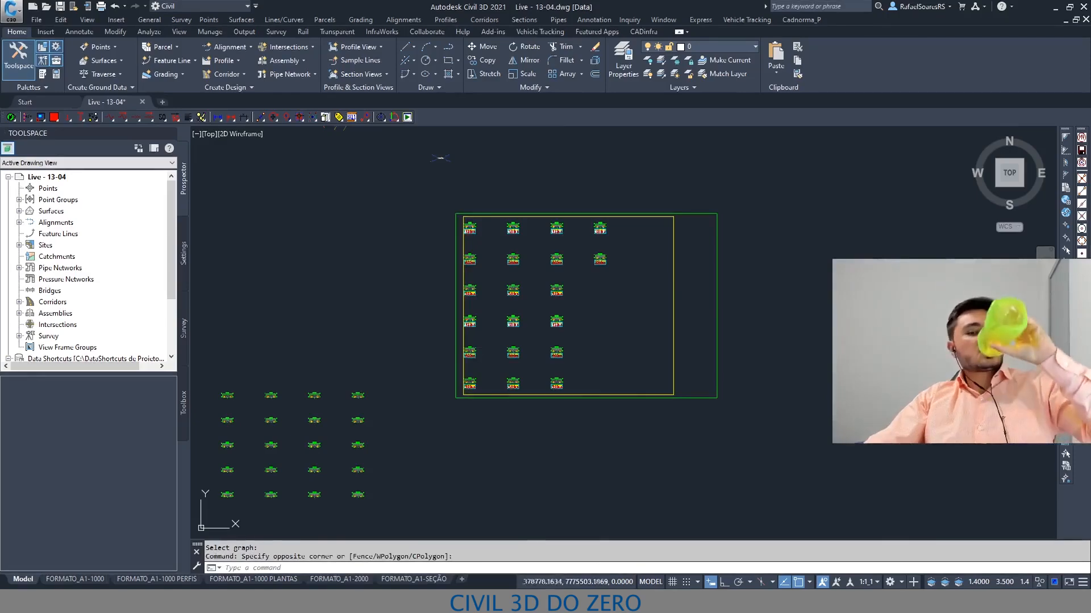
scroll(719, 363, "down", 5)
scroll(693, 309, "up", 5)
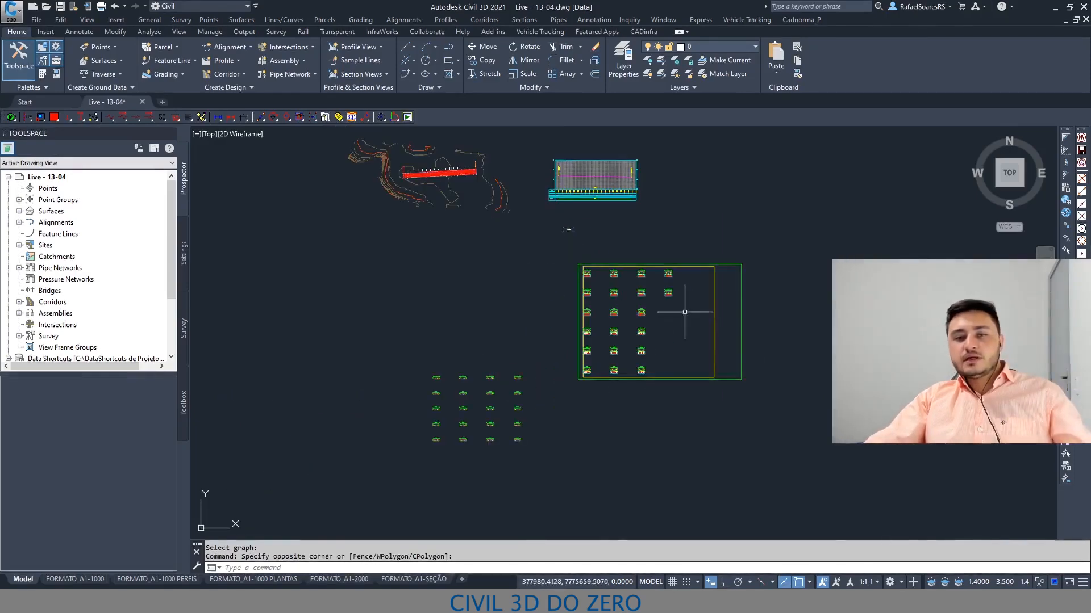
middle_click_drag(723, 421, 670, 335)
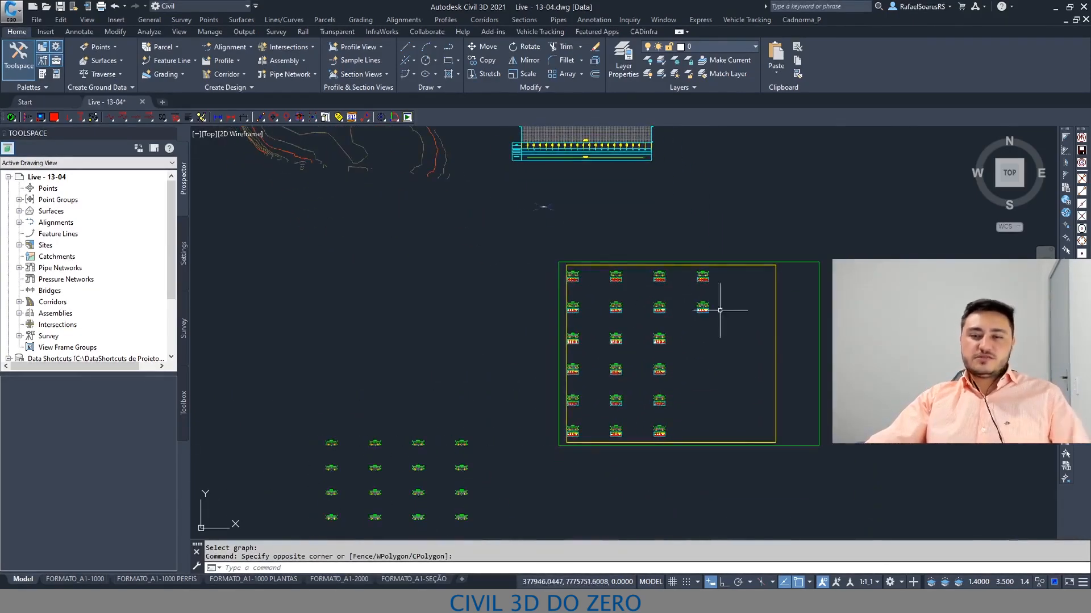
middle_click_drag(711, 398, 732, 450)
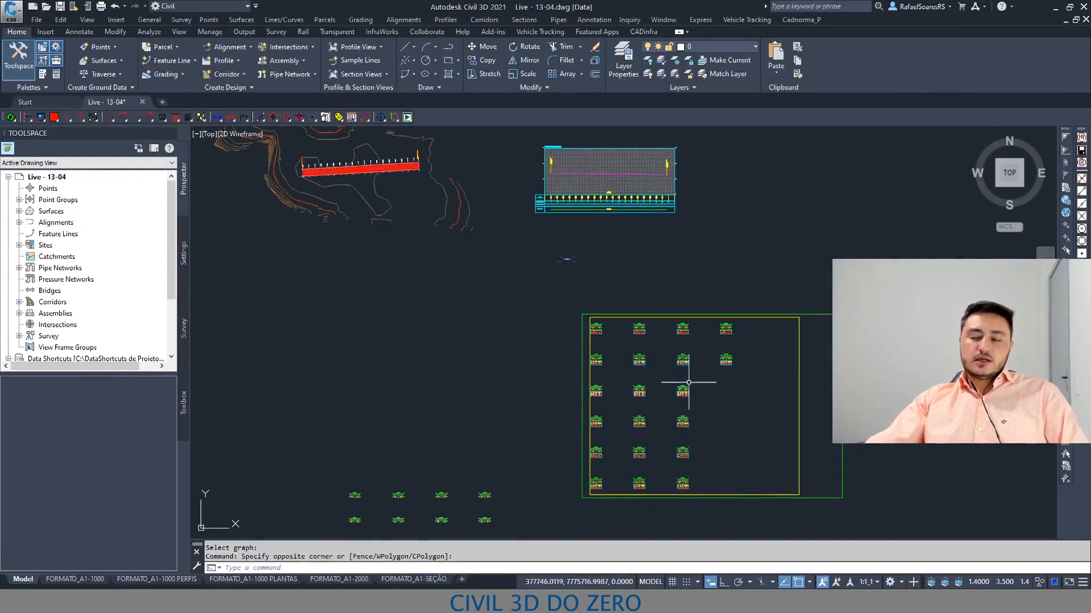
mouse_move(654, 374)
middle_mouse_down()
mouse_move(693, 336)
mouse_move(667, 357)
middle_mouse_up()
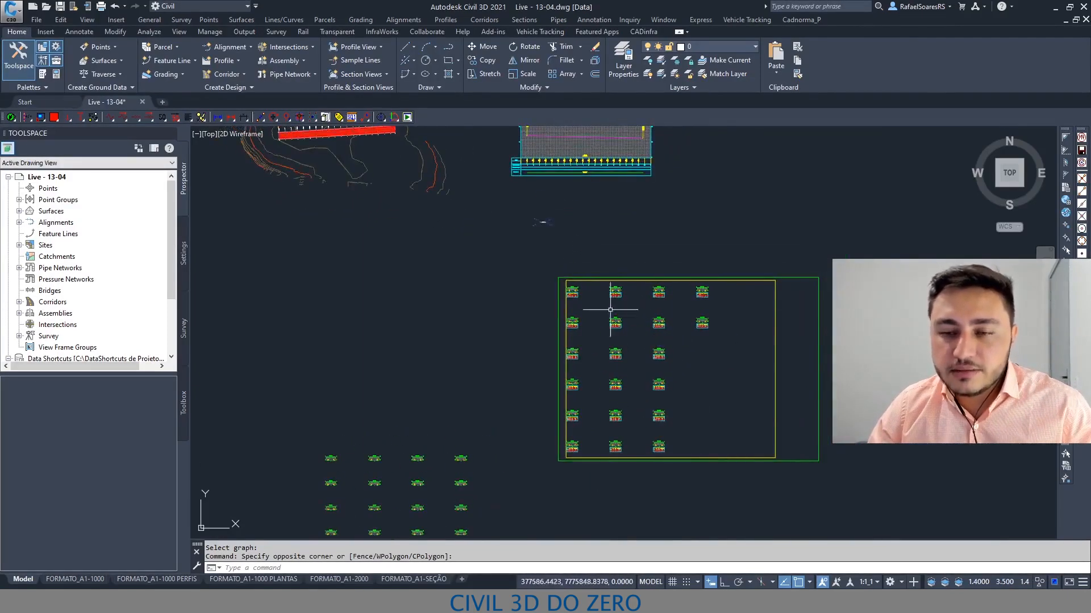
scroll(610, 290, "up", 2)
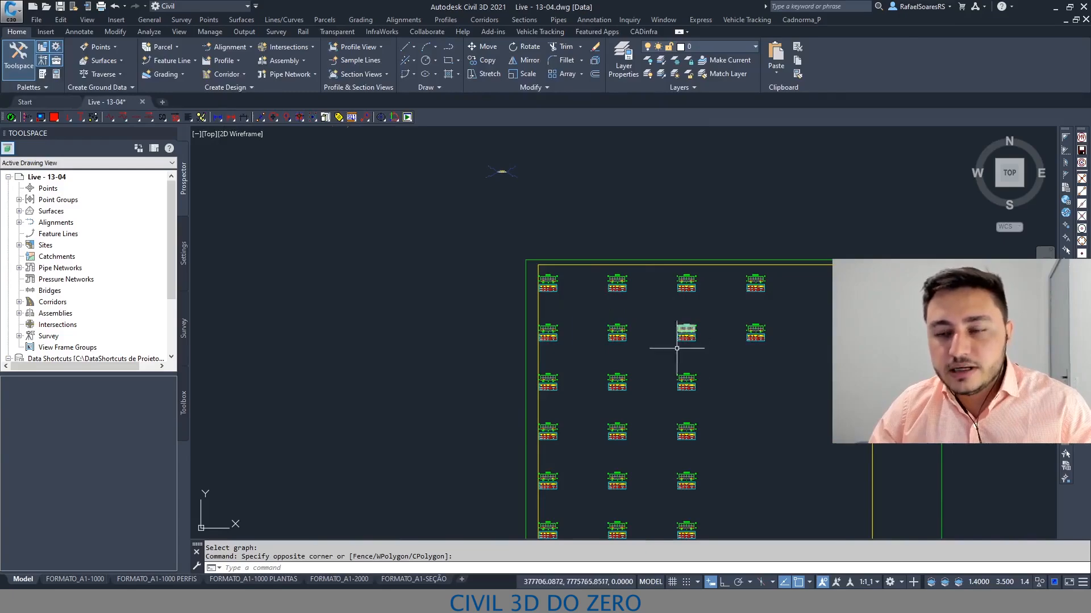
middle_click_drag(738, 353, 706, 310)
middle_click_drag(779, 390, 705, 381)
scroll(849, 348, "down", 2)
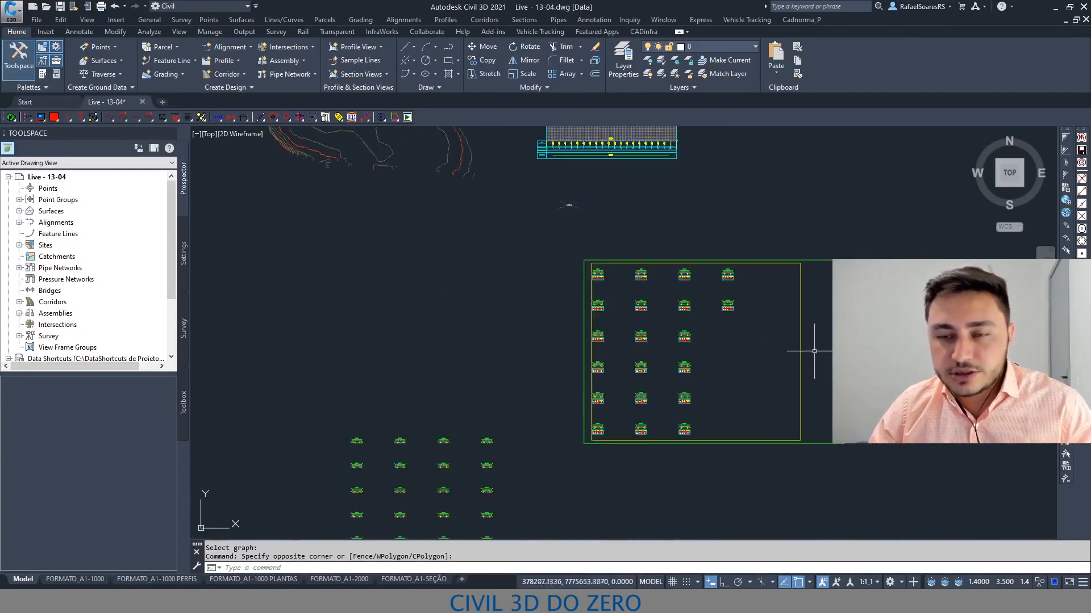
Start adding sample lines by range of stations to the SEÇÕES - ALINHAMENTO - 01 group along ALINHAMENTO - 01.
middle_click_drag(802, 333, 856, 493)
scroll(363, 289, "up", 2)
scroll(363, 290, "up", 6)
middle_click_drag(363, 290, 423, 396)
key("Escape")
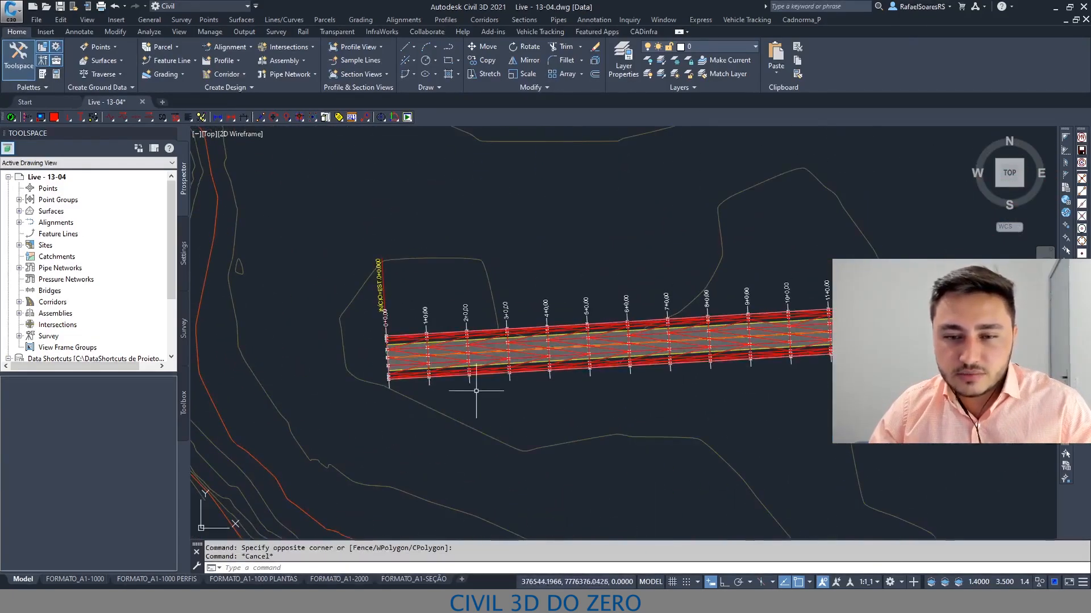
left_click(469, 382)
key("Escape")
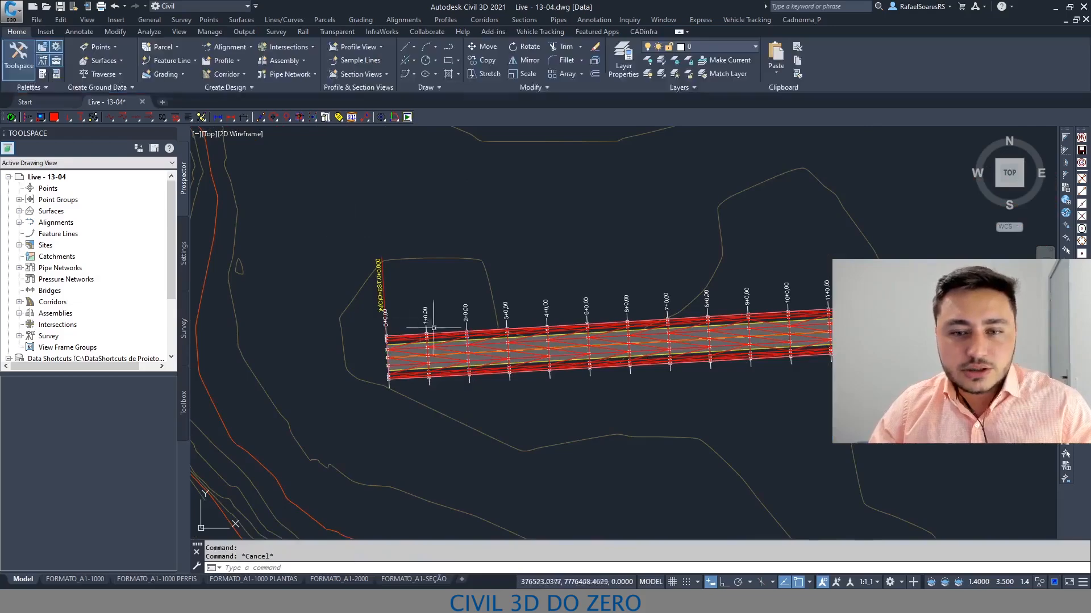
left_click(365, 62)
key("Return")
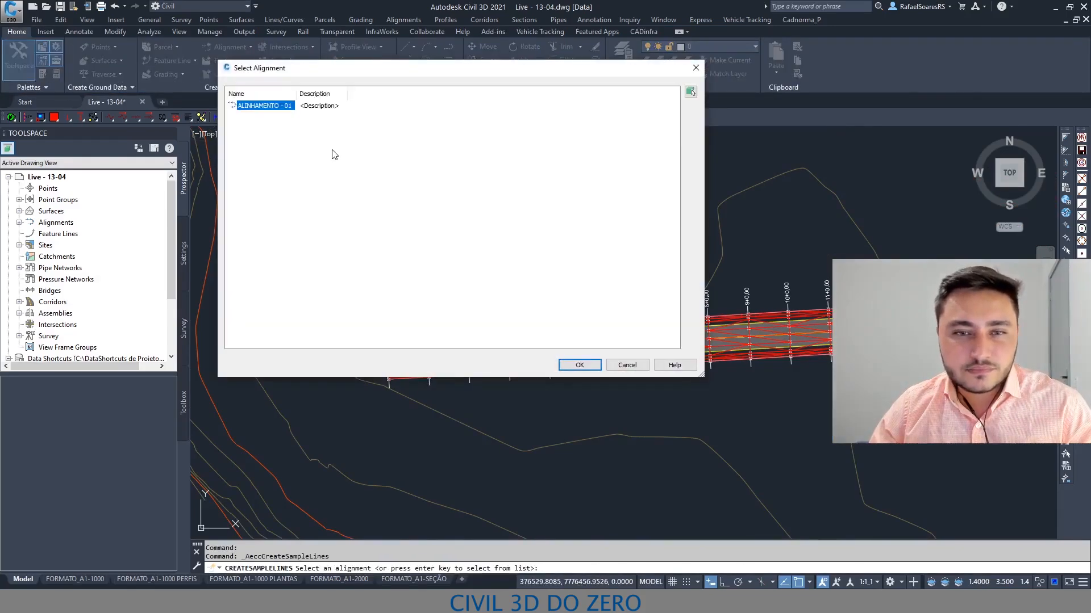
left_click(570, 367)
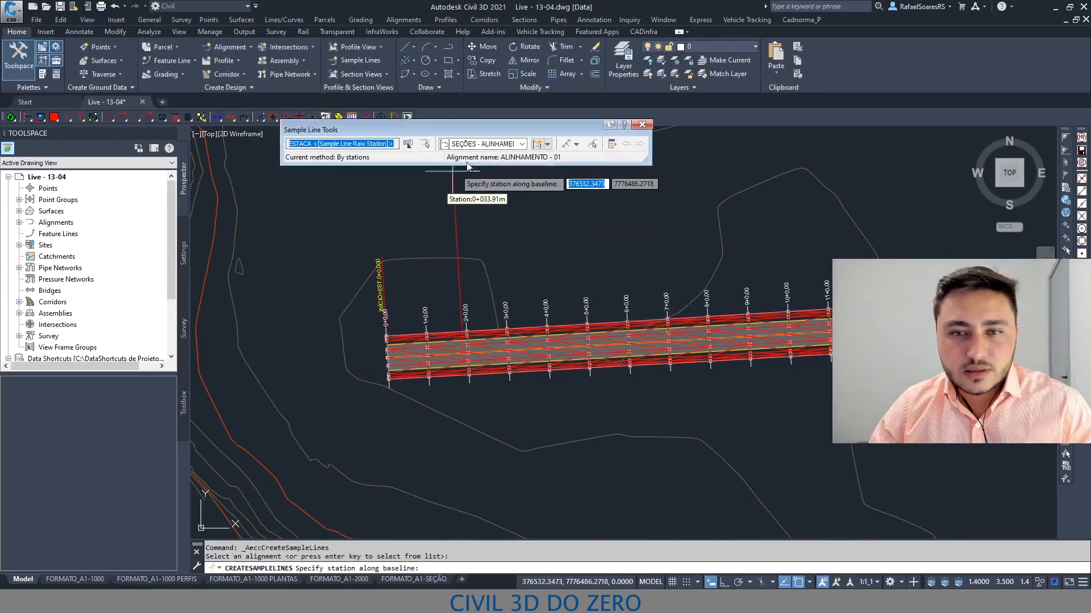
left_click(502, 145)
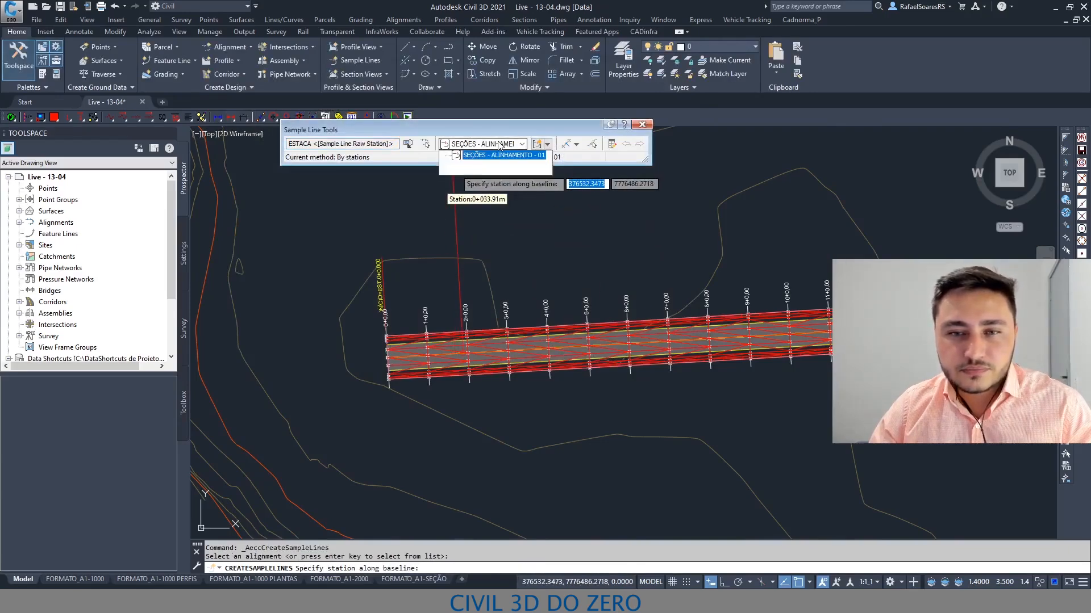
left_click(453, 148)
left_click(576, 144)
left_click(602, 159)
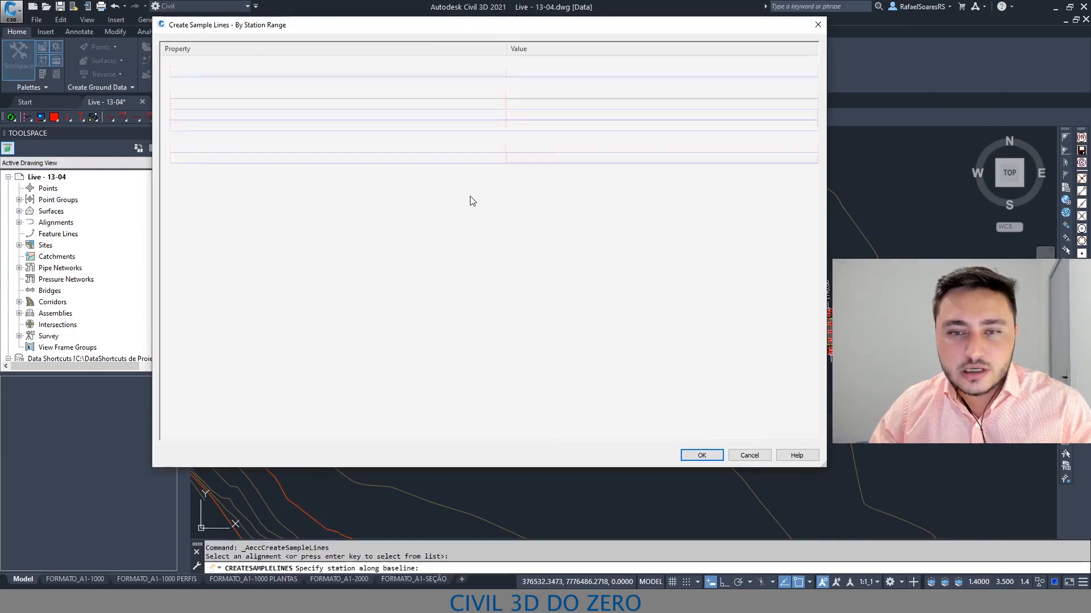
Set the increment along tangents to 10 m and both the left and right swath widths to 15 m, and accept the settings.
left_click(535, 256)
type("10")
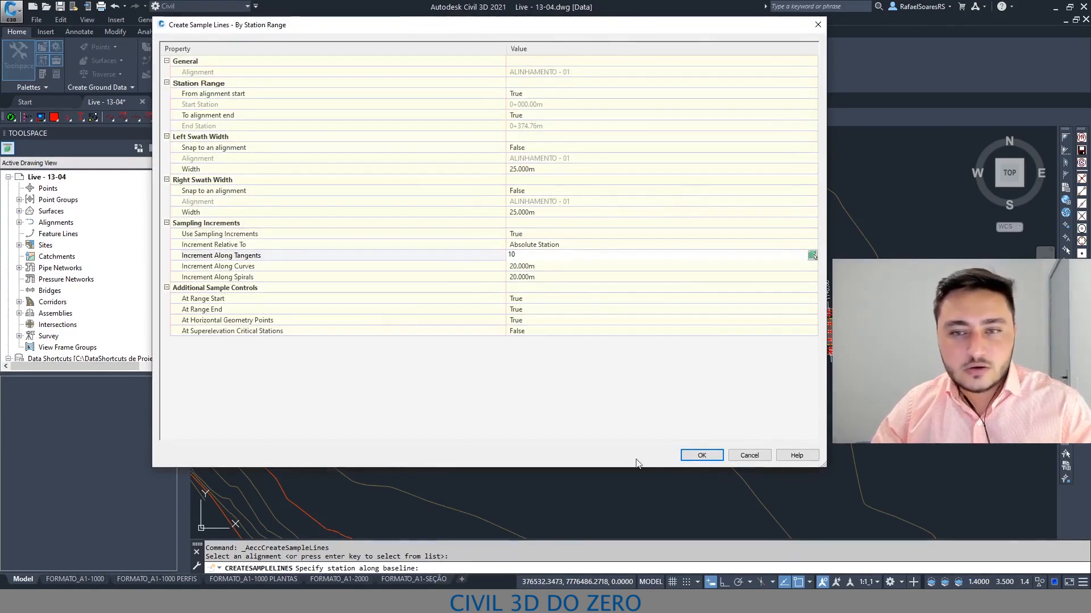
left_click(547, 172)
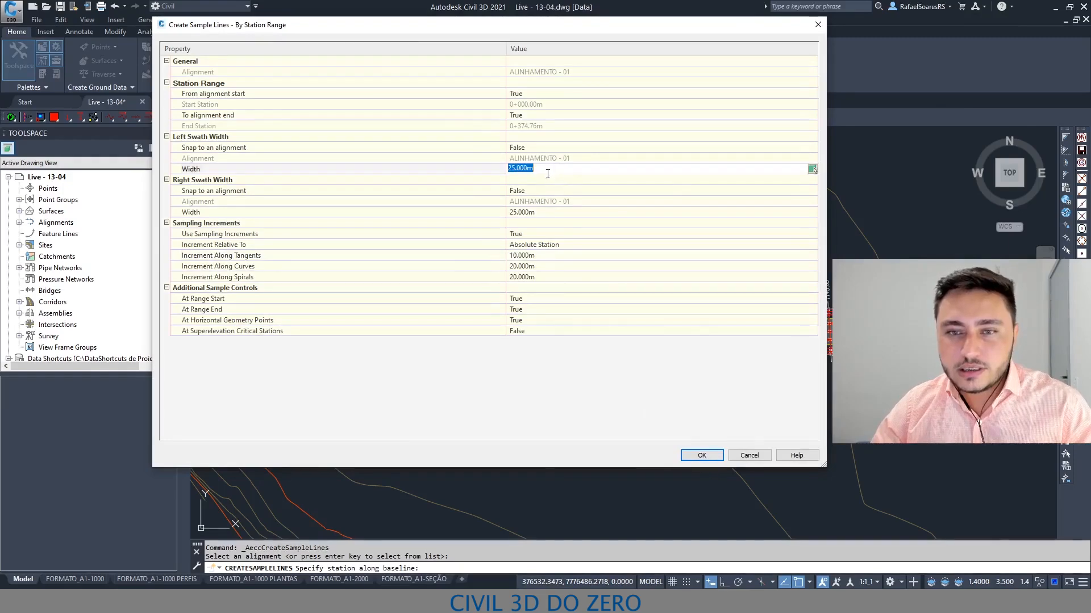
type("15")
left_click(558, 212)
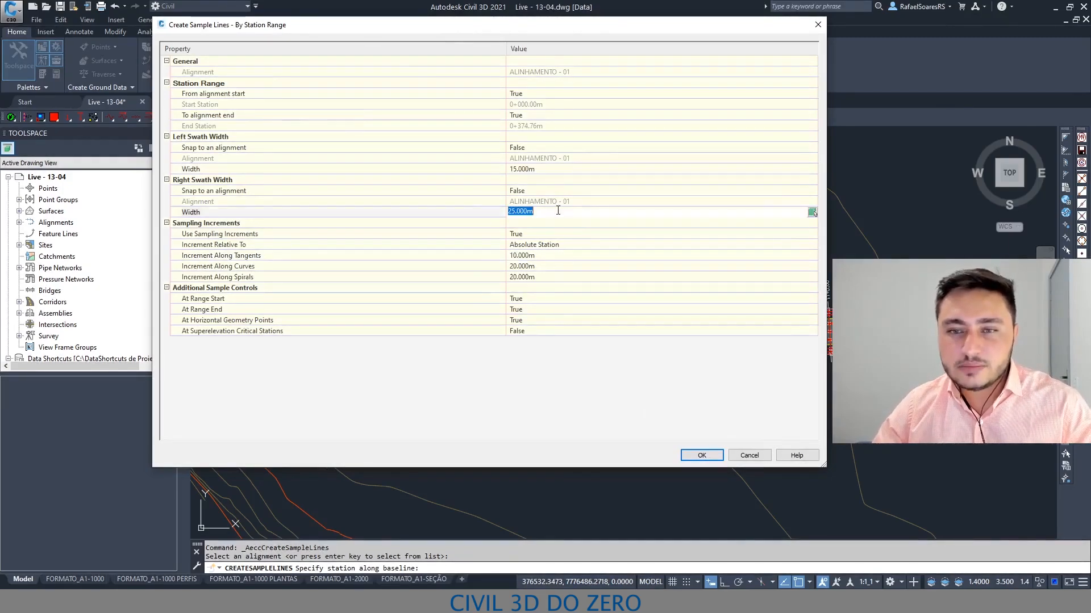
type("15")
key("Return")
left_click(704, 455)
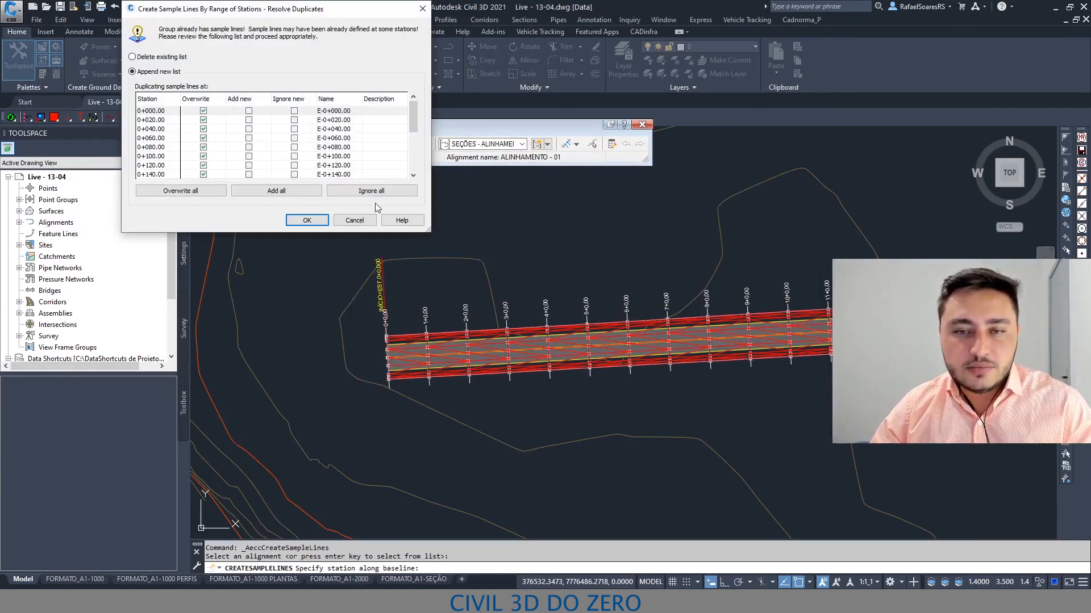
Keep the Append new list option for the duplicate sample lines and mark station 0+000.00 as Add new.
left_click_drag(430, 234, 641, 409)
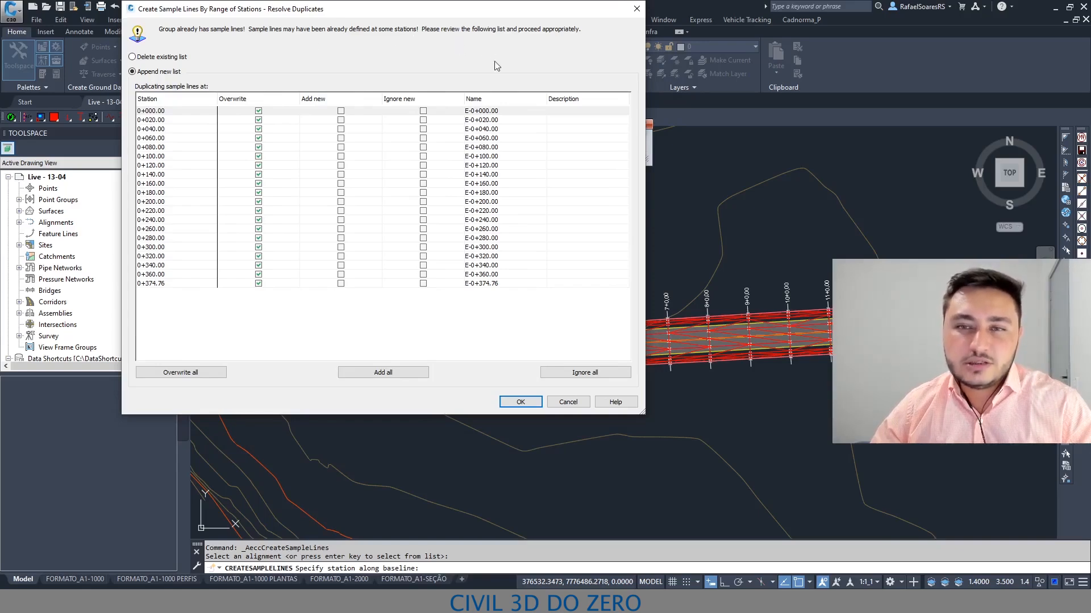
left_click(138, 59)
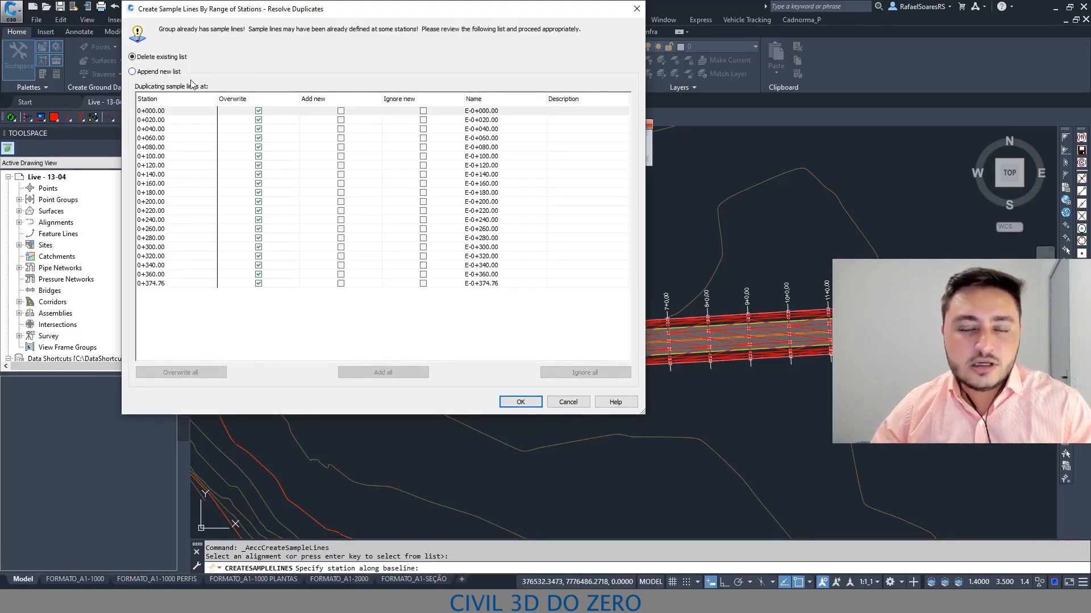
left_click(152, 74)
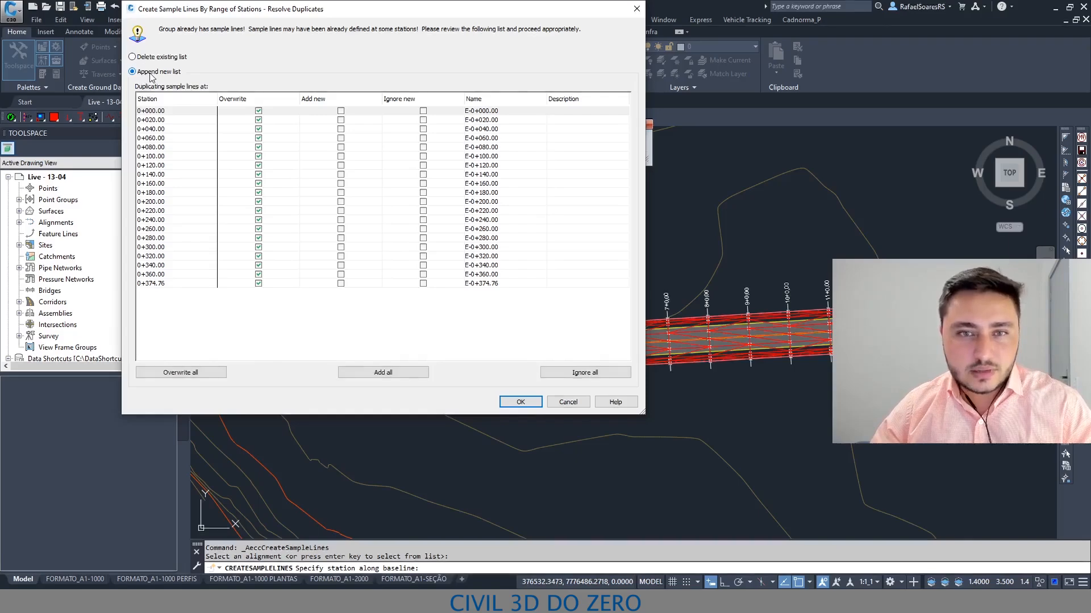
left_click(341, 111)
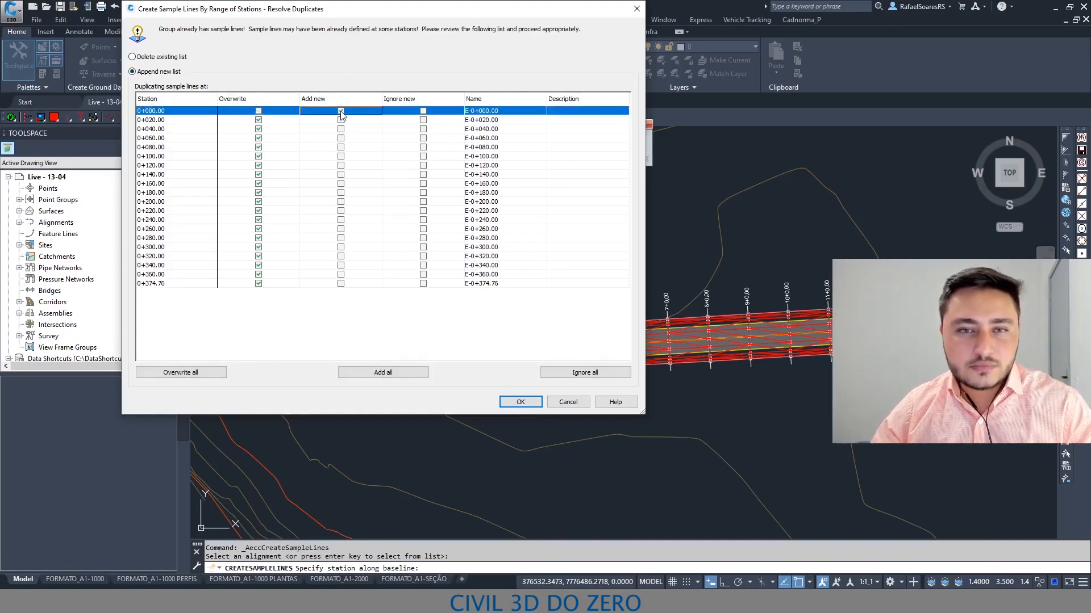
Set the duplicate sample line at station 0+000.00 to Overwrite.
left_click(156, 120)
left_click(154, 129)
left_click(156, 147)
left_click(161, 166)
left_click(241, 121)
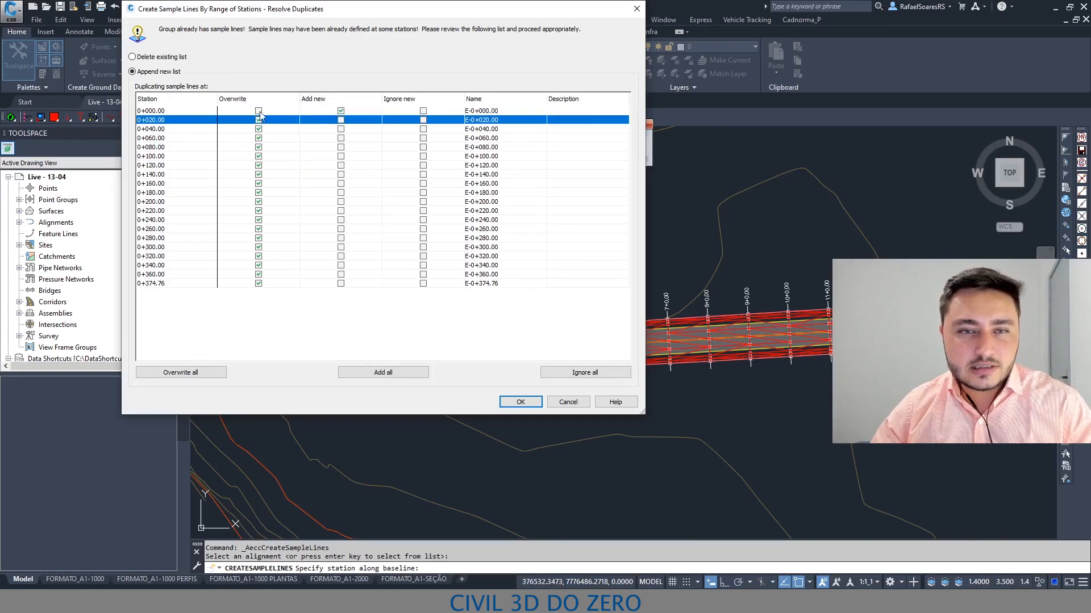
left_click(260, 113)
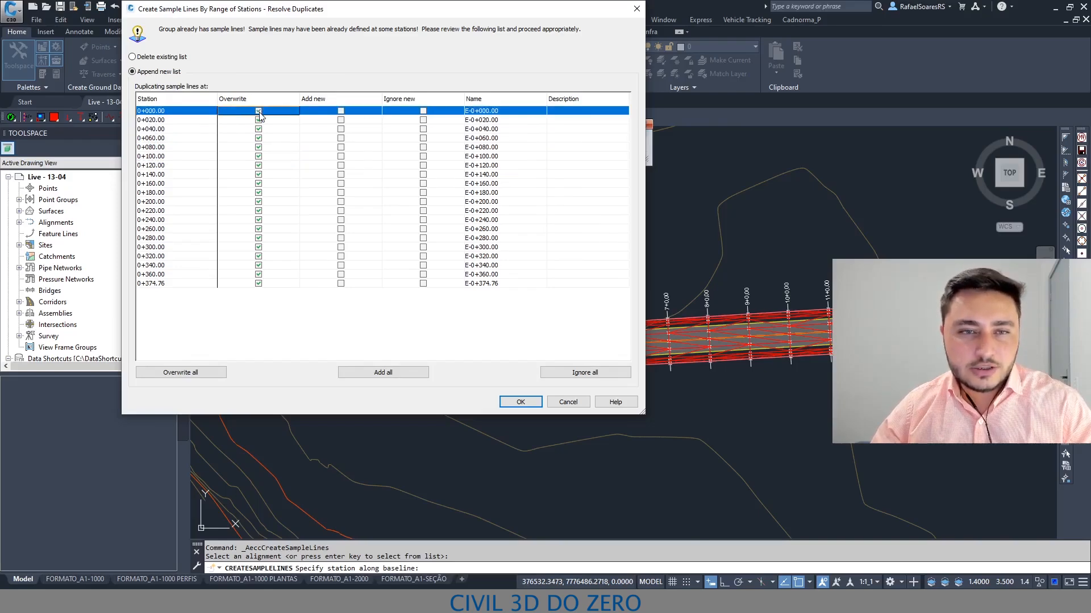
Mark every duplicated station as Ignore new, accept the list and end sample line creation.
left_click(206, 284, "shift")
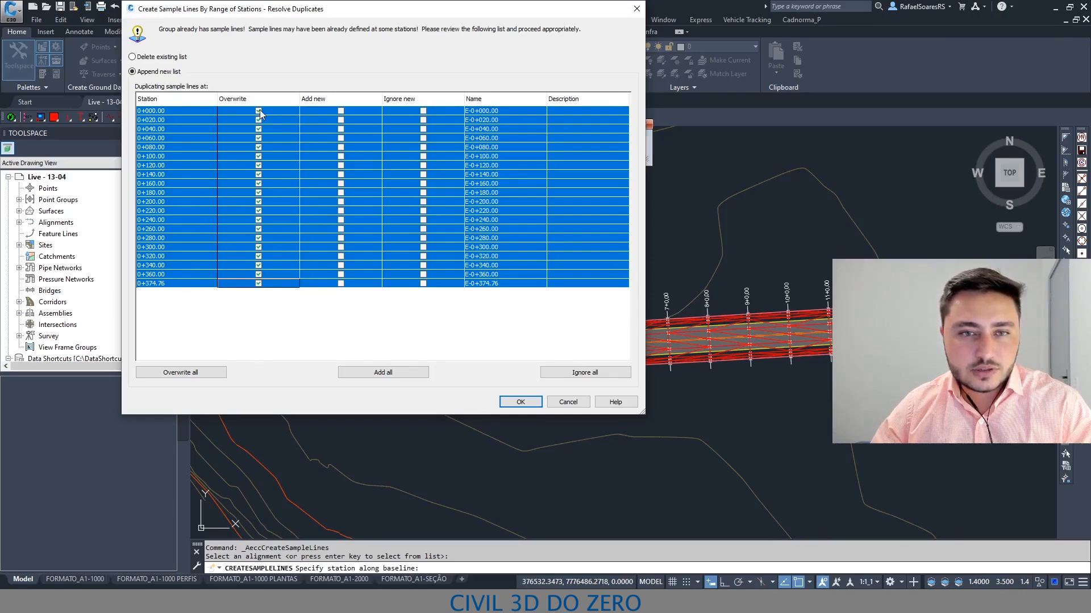
left_click(480, 274)
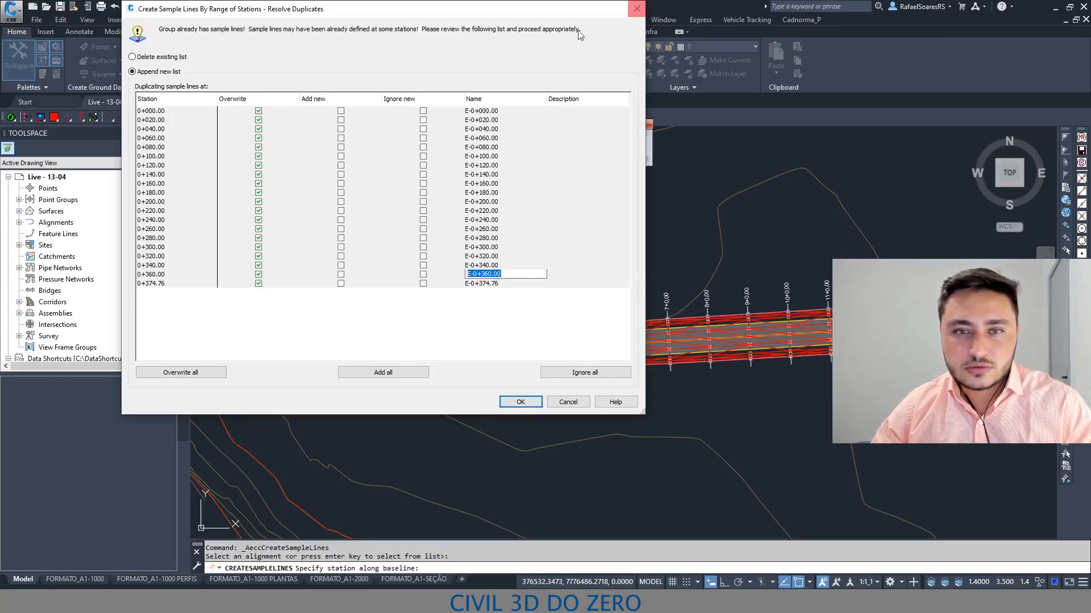
left_click(287, 335)
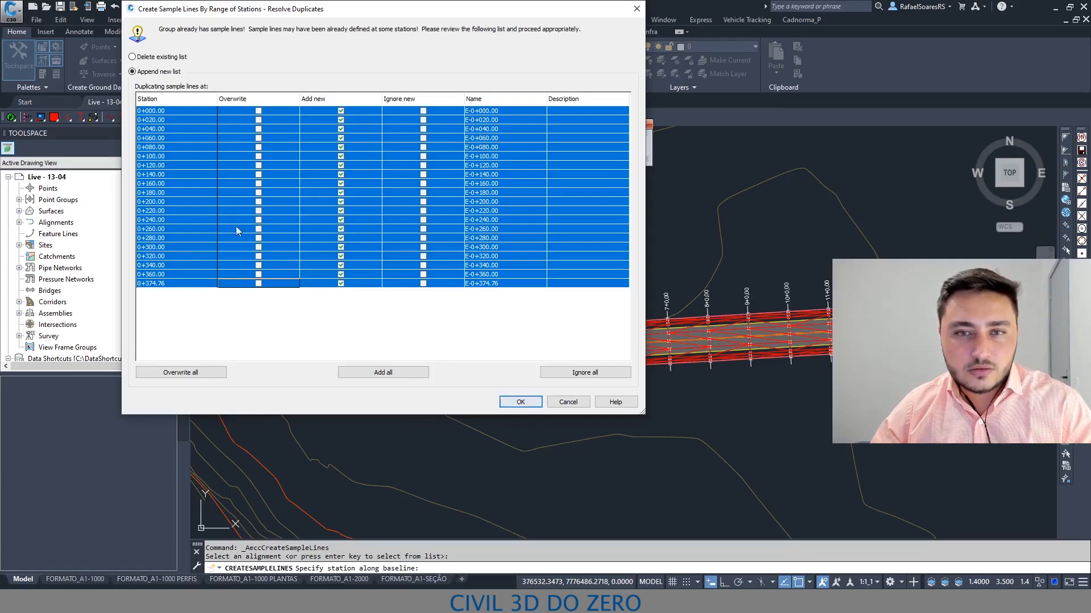
left_click(424, 111)
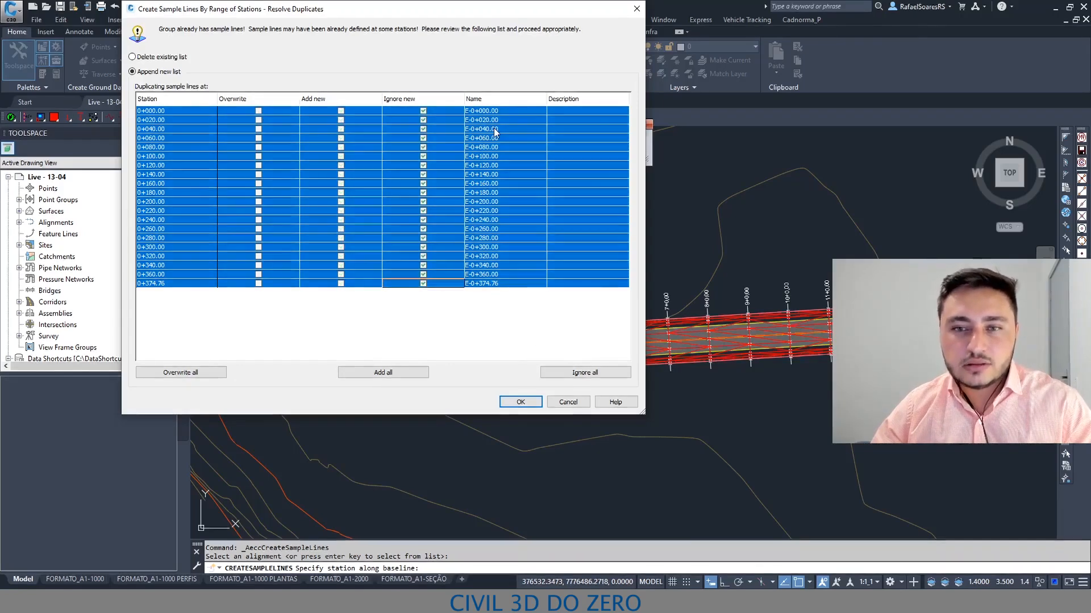
left_click(521, 402)
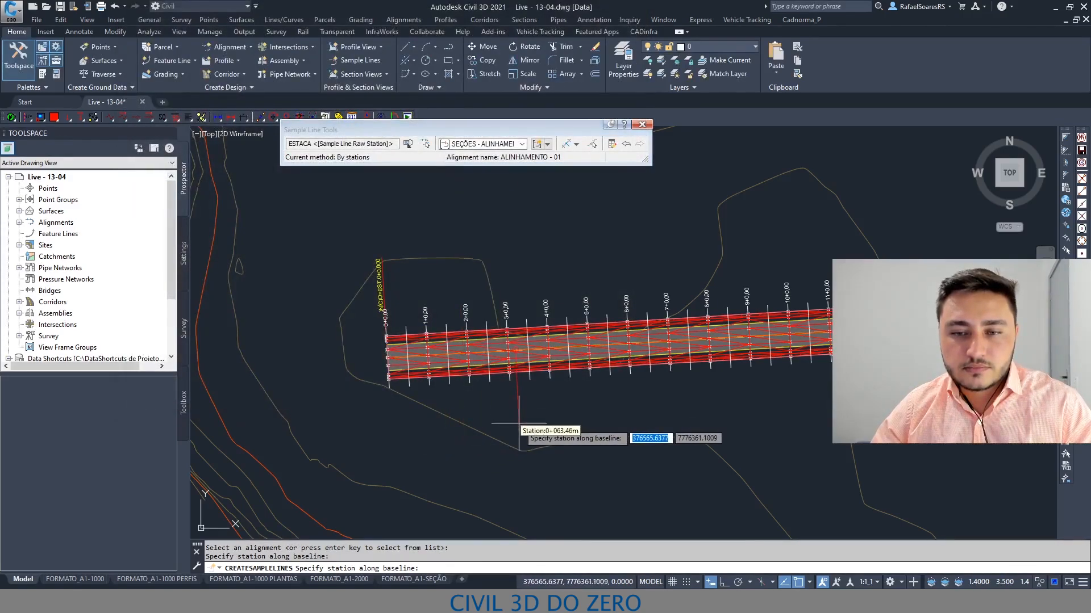
key("Escape")
key("Escape")
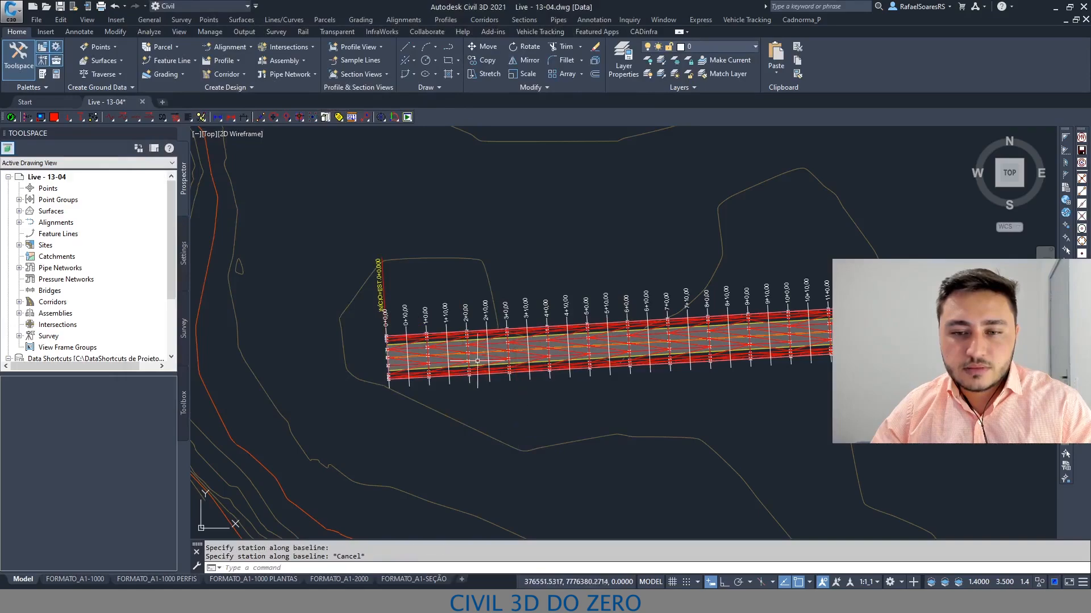
Start creating multiple section views from the sample line at station 2+10.00, using the SECAO_1000 section view style.
scroll(477, 361, "up", 5)
scroll(459, 278, "down", 10)
middle_click_drag(619, 390, 504, 193)
middle_click_drag(473, 228, 494, 385)
key("Escape")
scroll(432, 318, "up", 8)
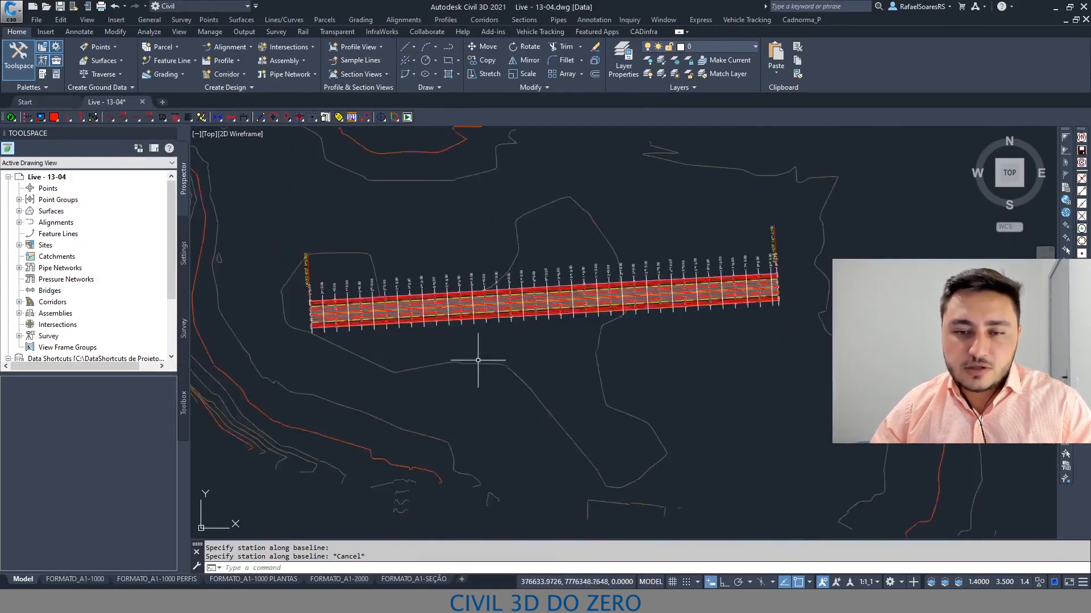
left_click(488, 359)
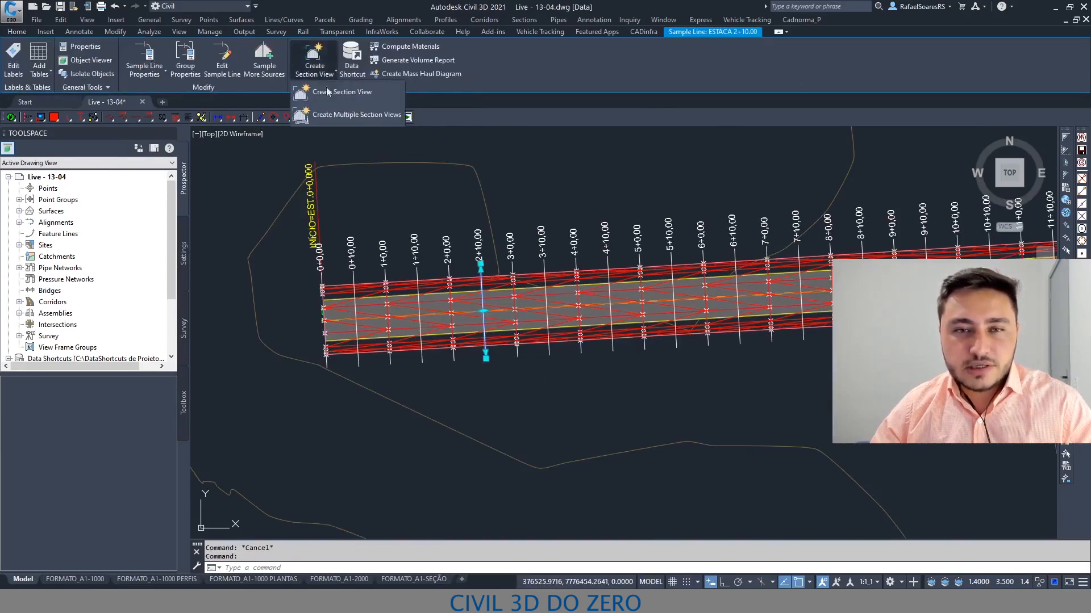
left_click(349, 119)
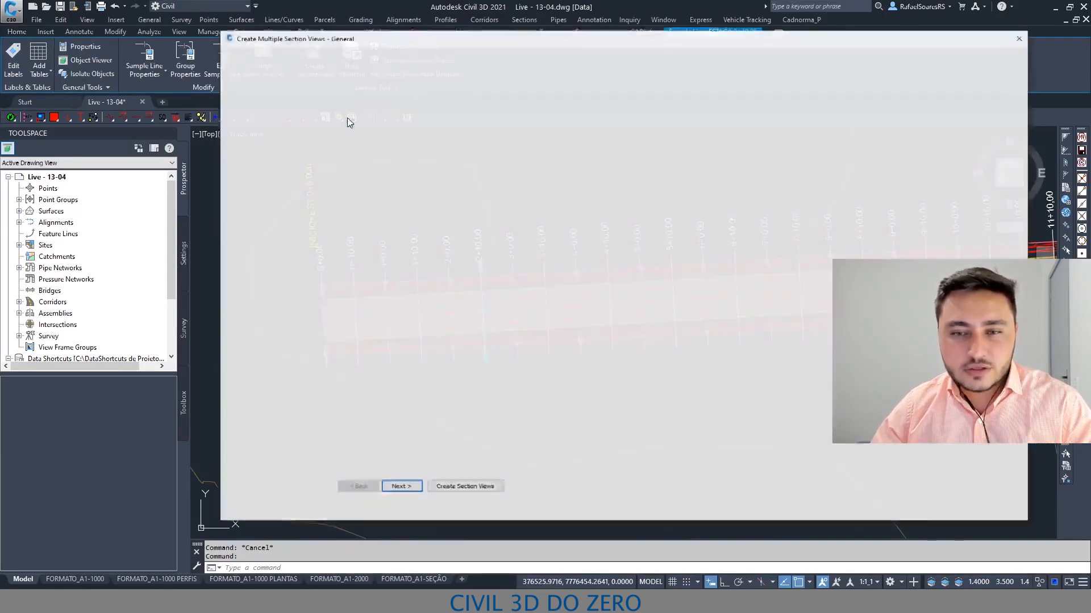
left_click(358, 269)
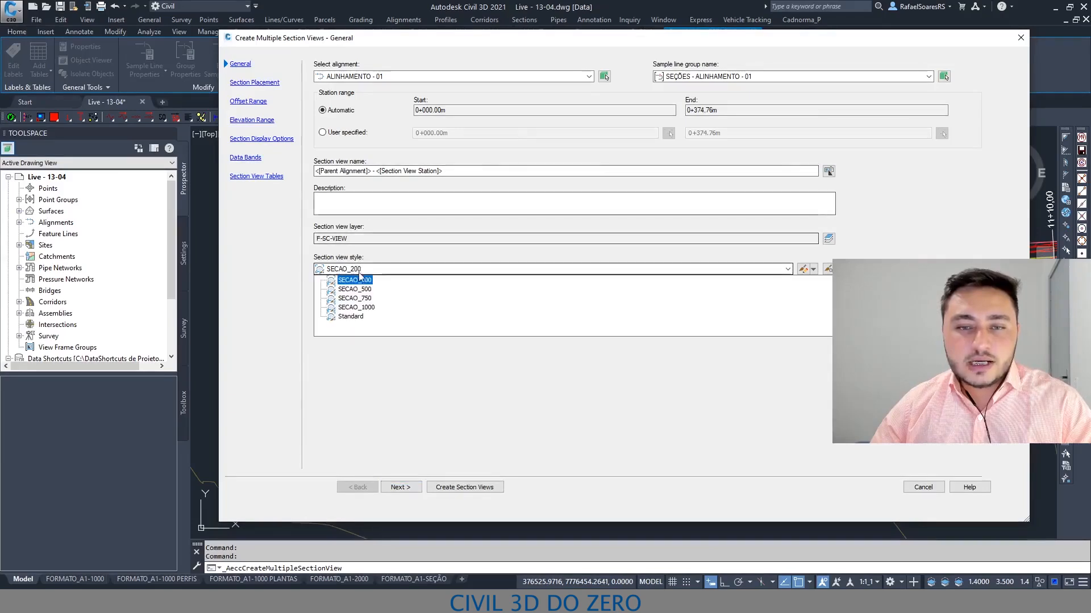
left_click(370, 309)
left_click(406, 487)
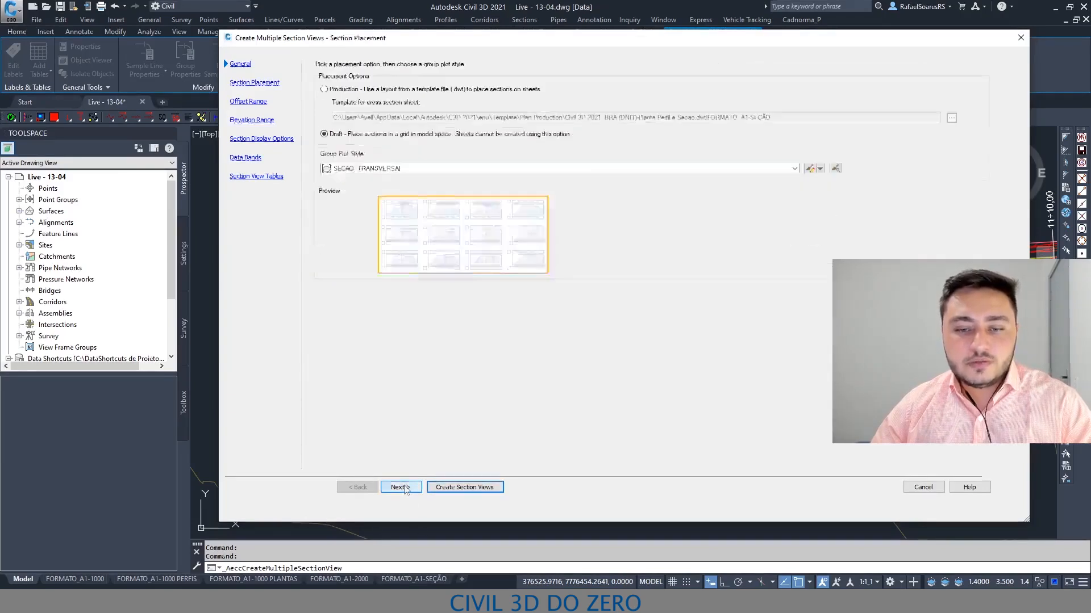
Choose Production placement for the sections and accept the offset and elevation ranges.
left_click(355, 90)
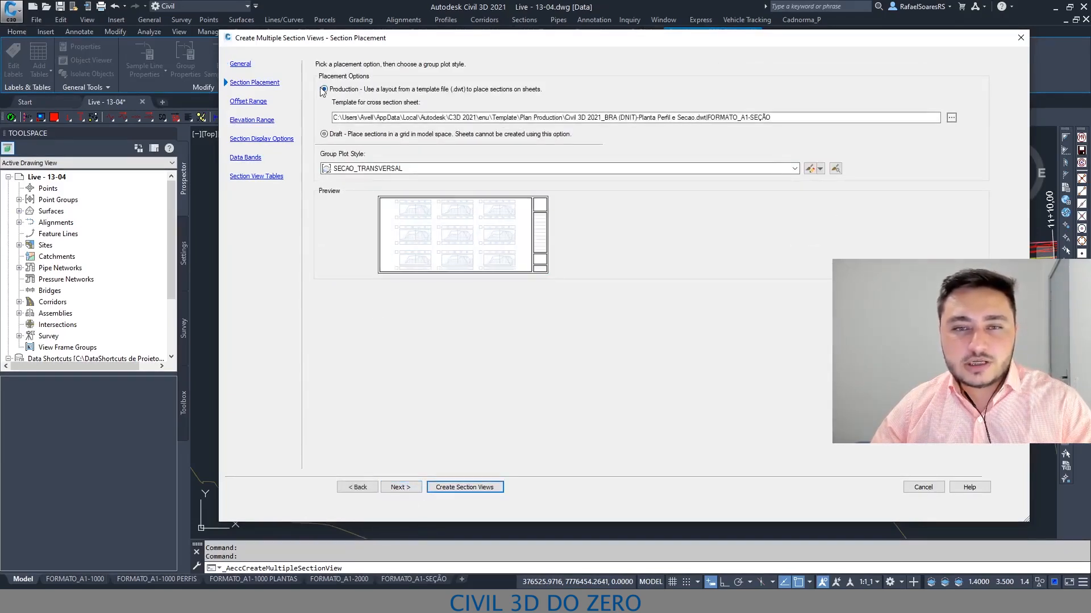
left_click(407, 487)
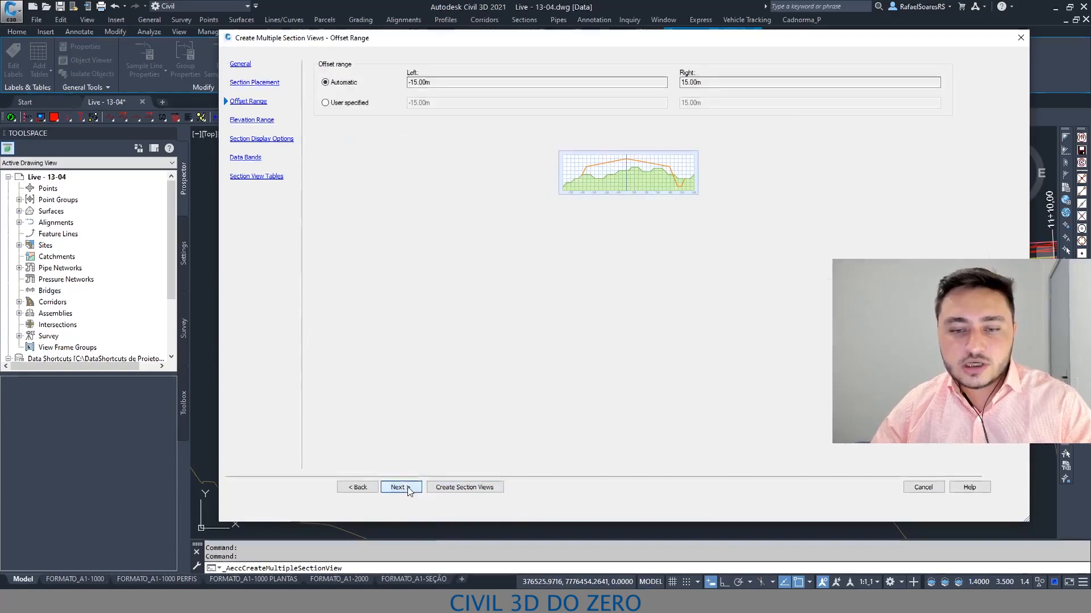
left_click(409, 487)
left_click(409, 487)
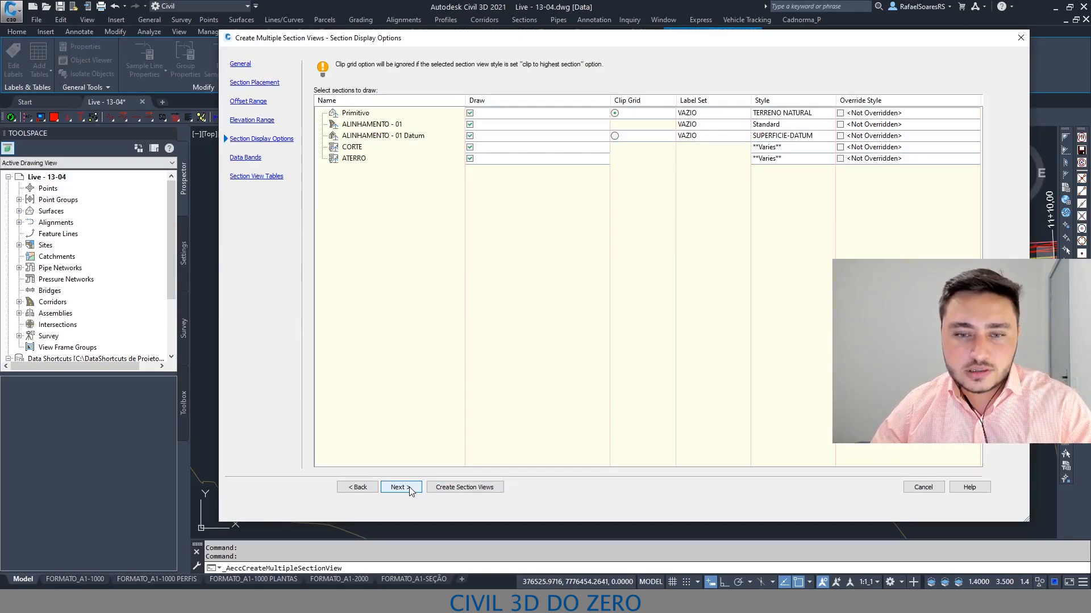
Set the section style of the CORTE material to CORTE.
left_click(767, 147)
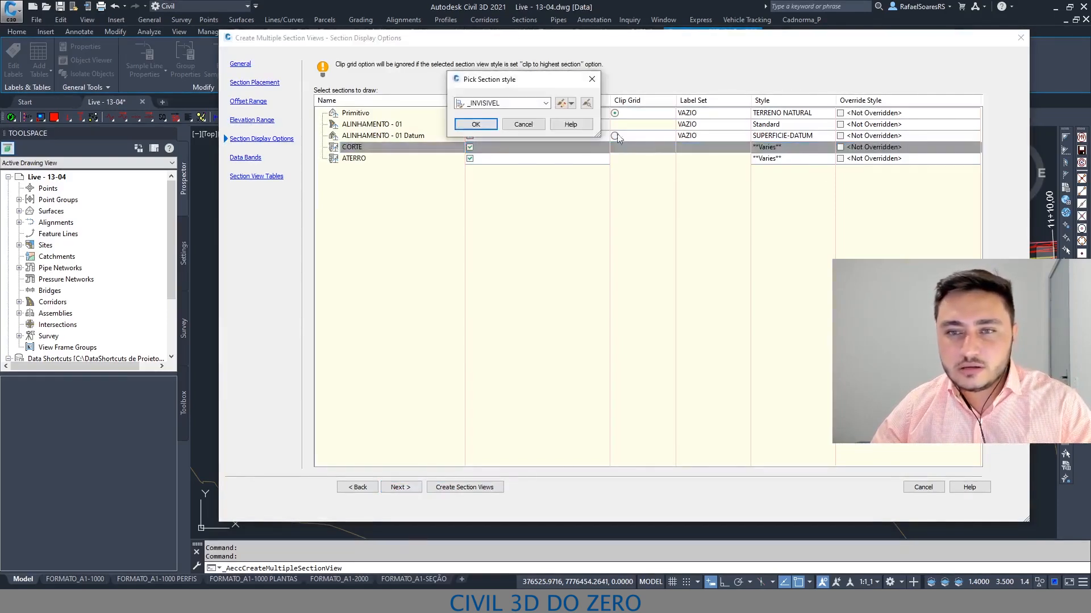
left_click(521, 104)
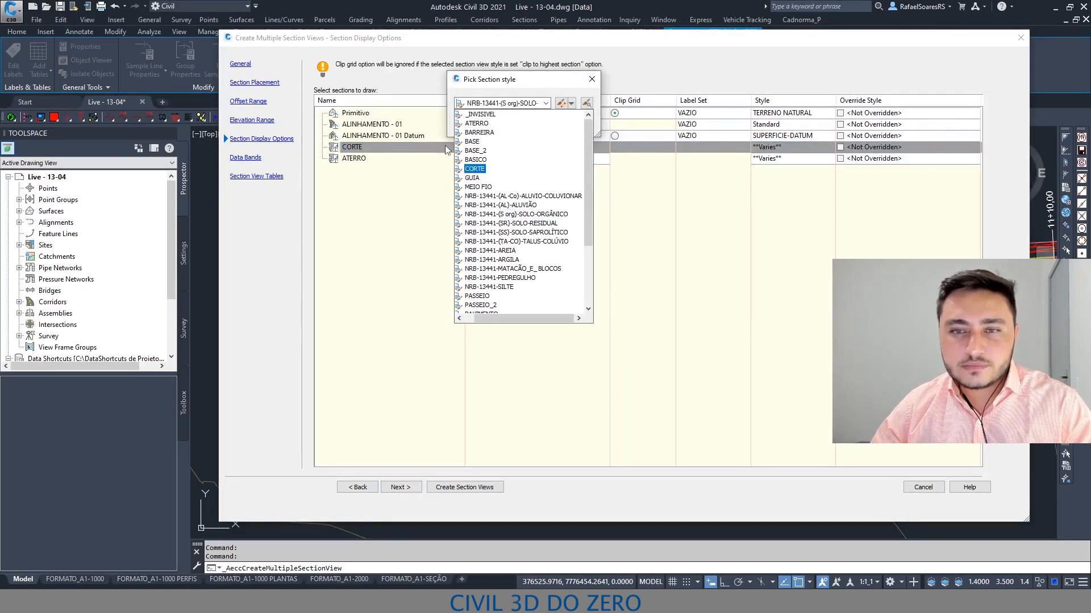
left_click(473, 170)
left_click(475, 123)
Set the section style of the ATERRO material to ATERRO.
left_click(767, 158)
left_click(521, 104)
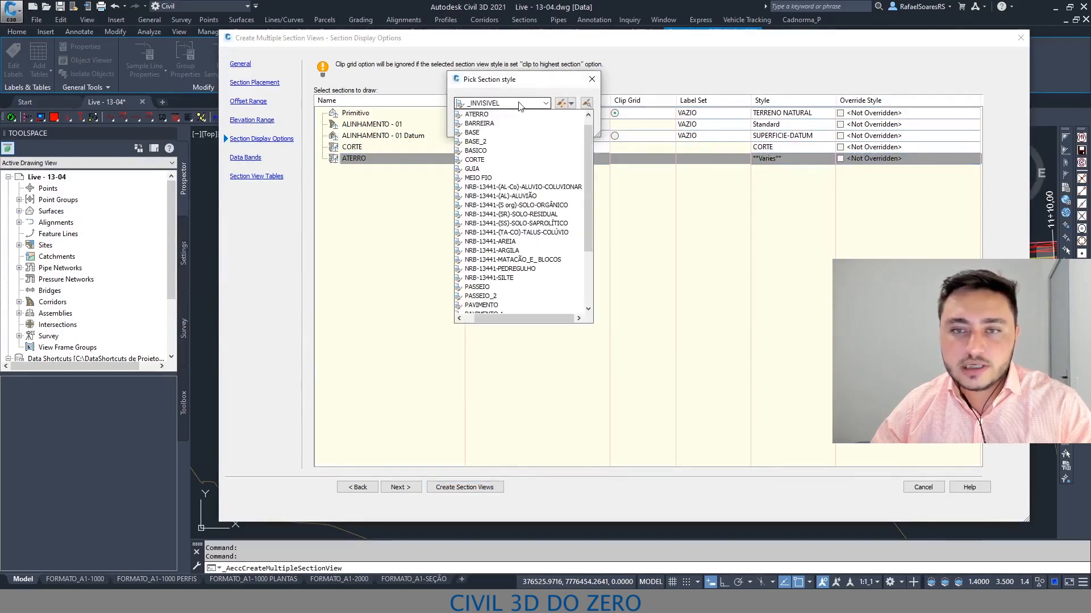
scroll(475, 167, "up", 1)
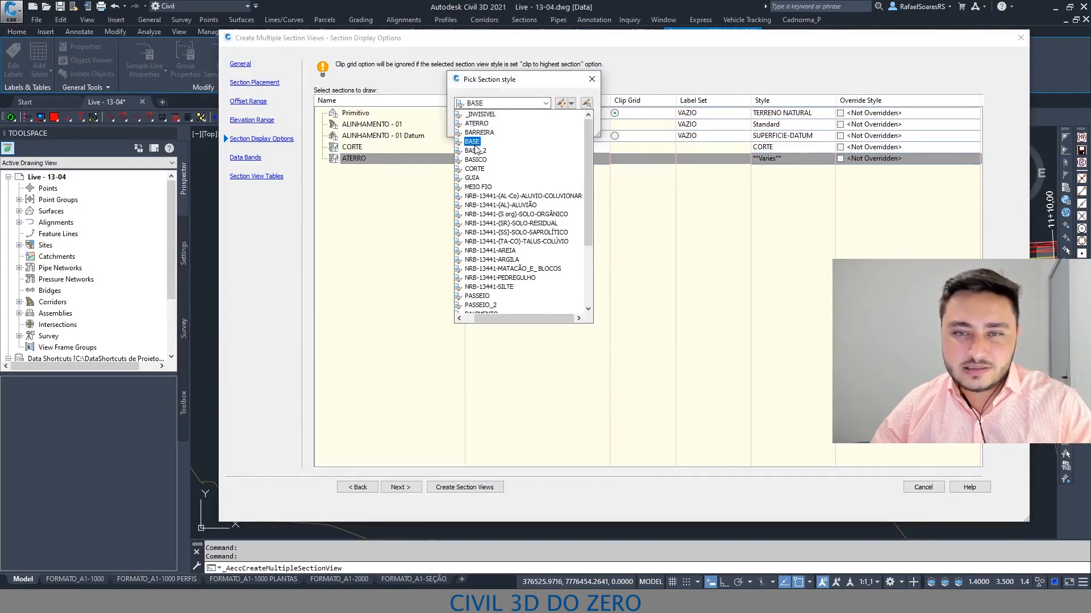
left_click(475, 123)
left_click(471, 125)
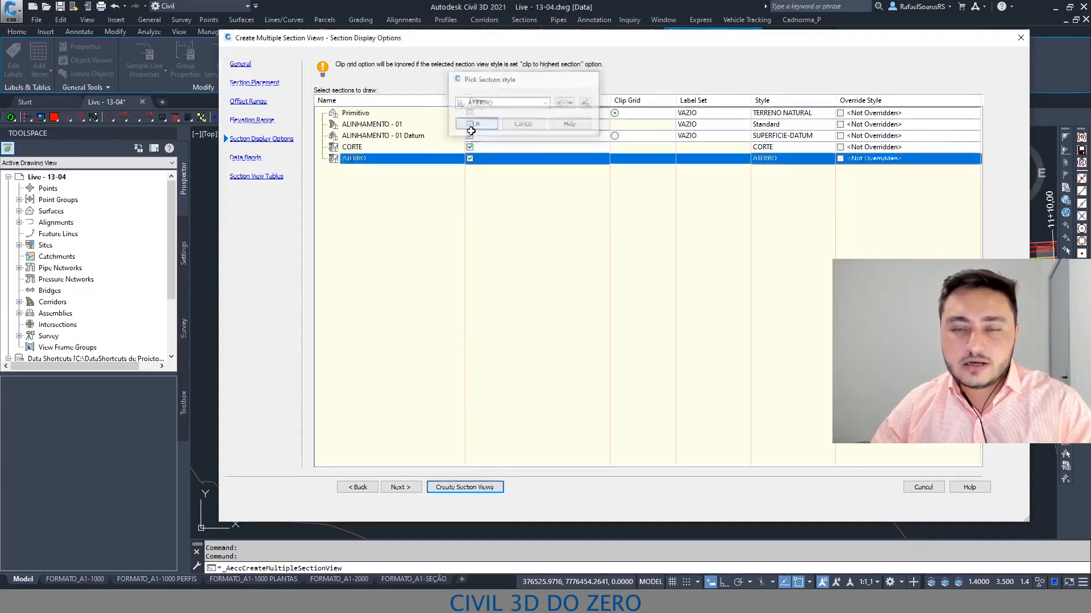
Set the band set to <none> so the section views have no data bands.
left_click(414, 486)
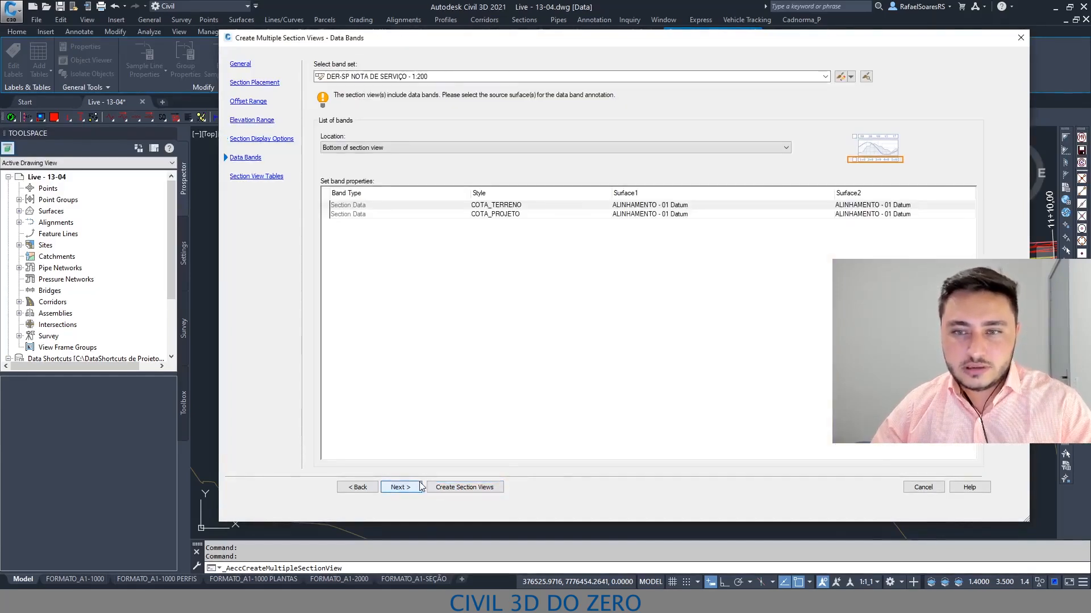
left_click(383, 76)
left_click(363, 86)
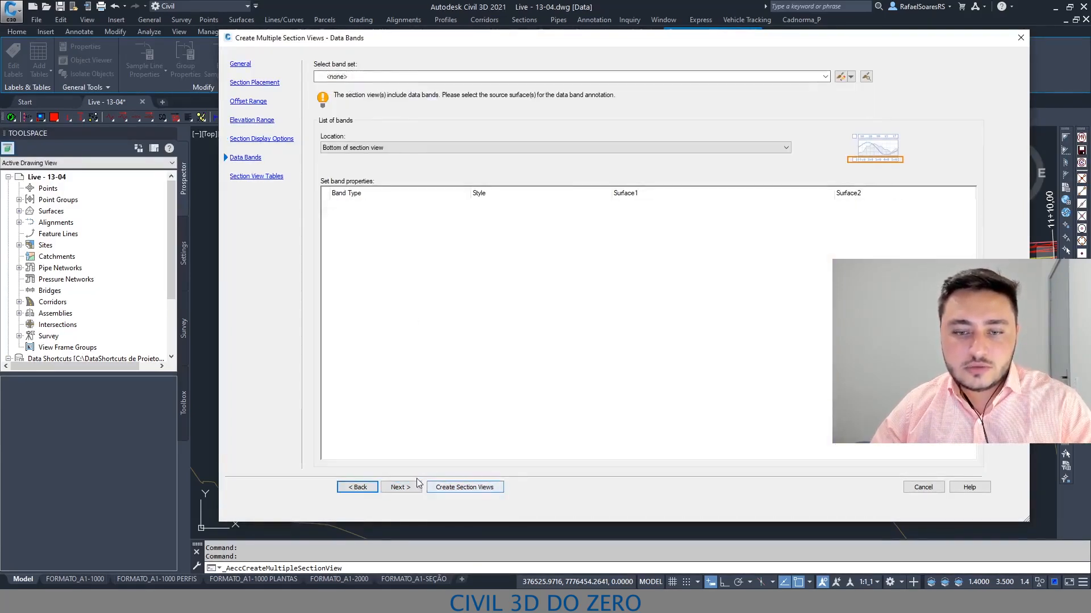
left_click(414, 487)
Add a Material volume table with the SECAO_1000 table style to the section views.
left_click(366, 99)
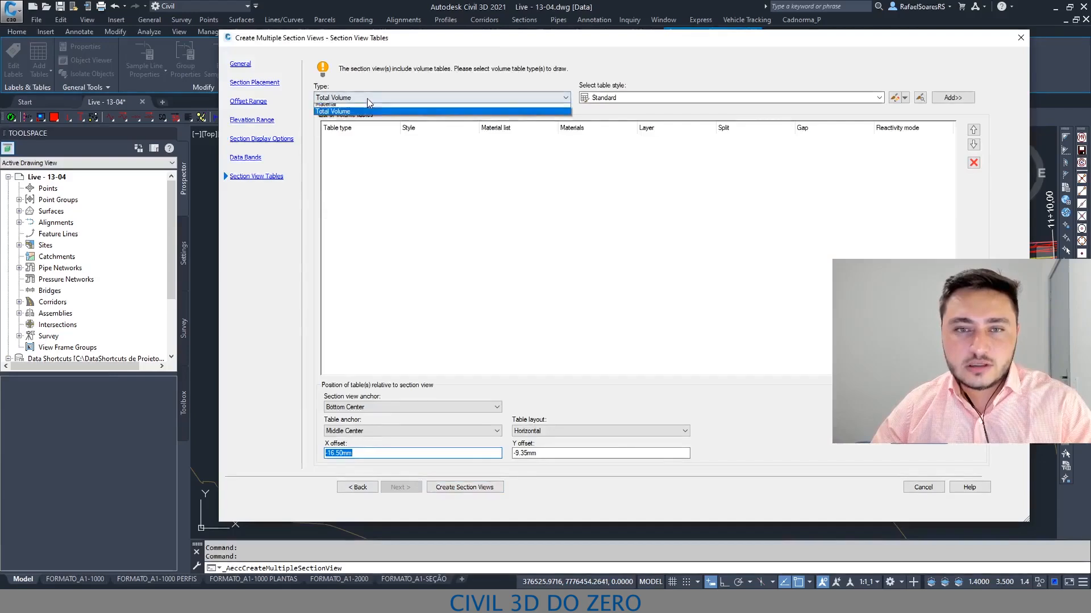
left_click(358, 113)
left_click(652, 99)
left_click(621, 163)
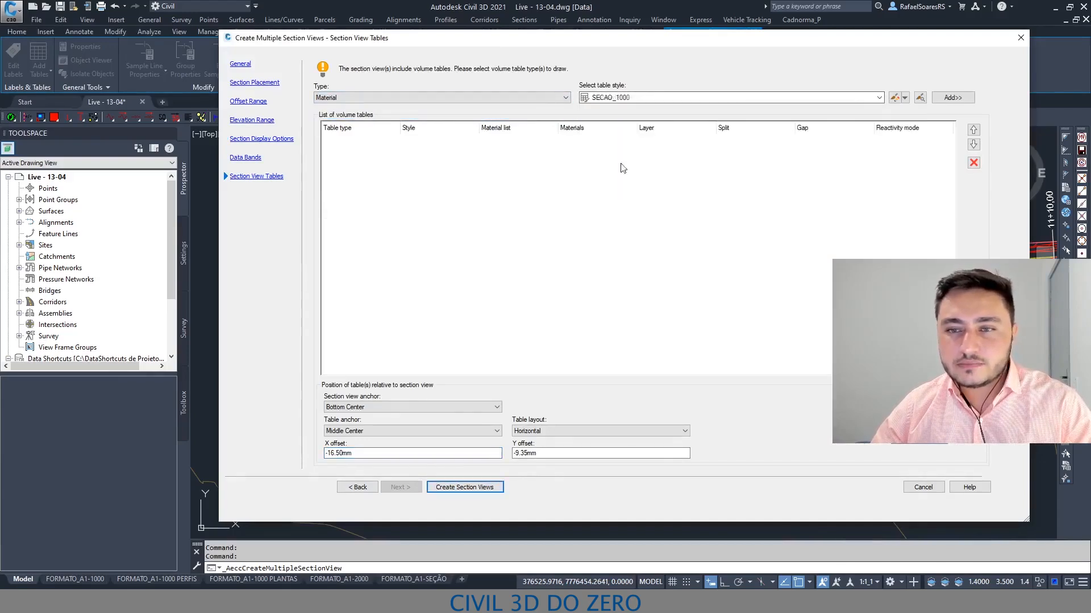
left_click(952, 98)
left_click(486, 294)
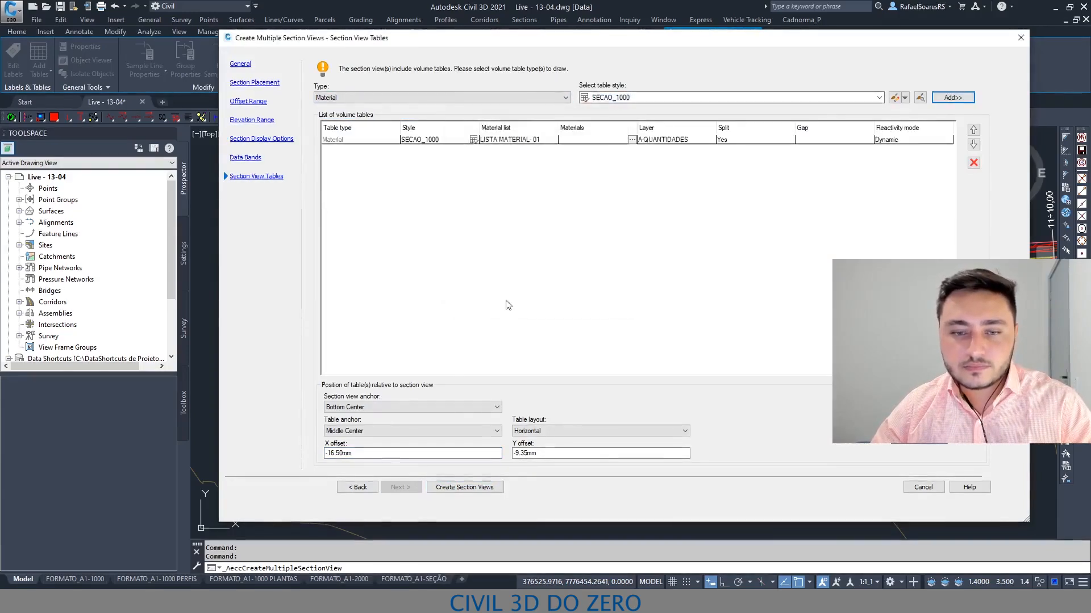
Set the volume table's X offset to 0 mm and Y offset to -13 mm.
double_click(362, 458)
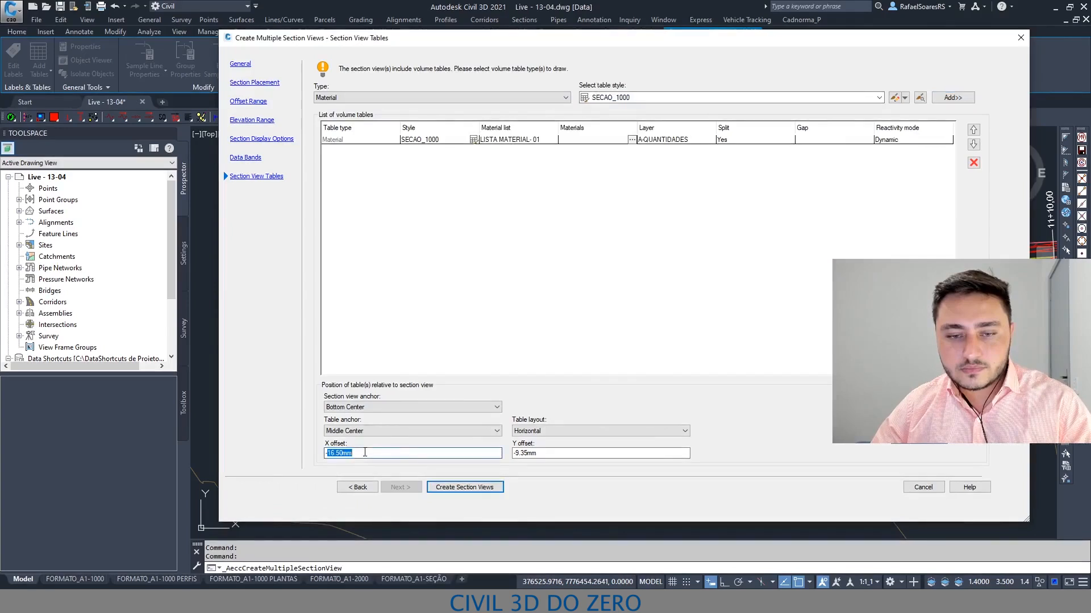
type("0")
key("Tab")
type("-13")
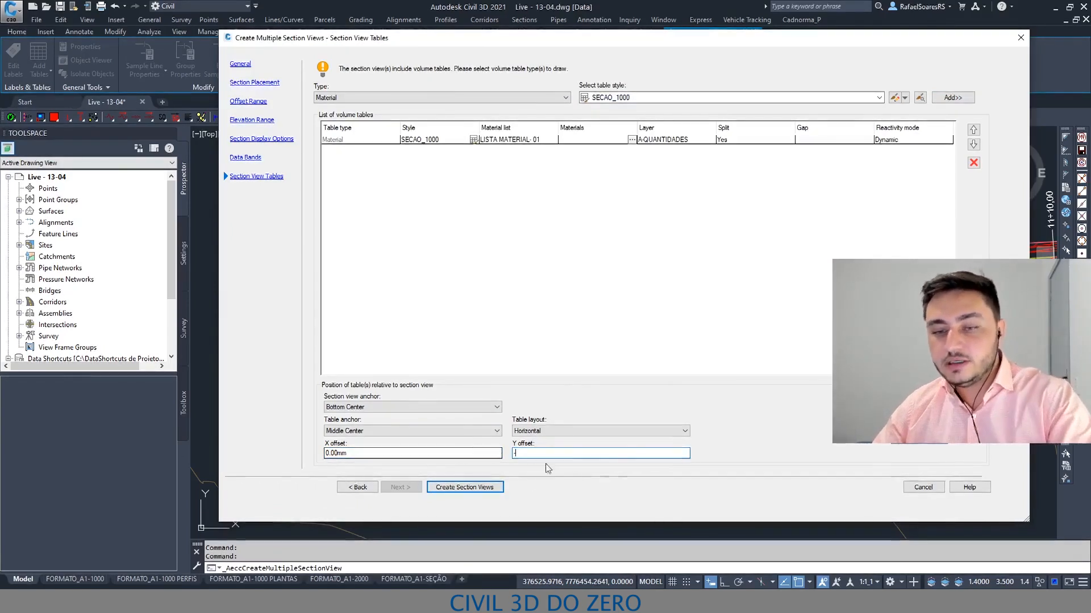
Create the section views and place their origin in the empty area to the right of the existing section sheet.
left_click(457, 487)
scroll(532, 478, "down", 5)
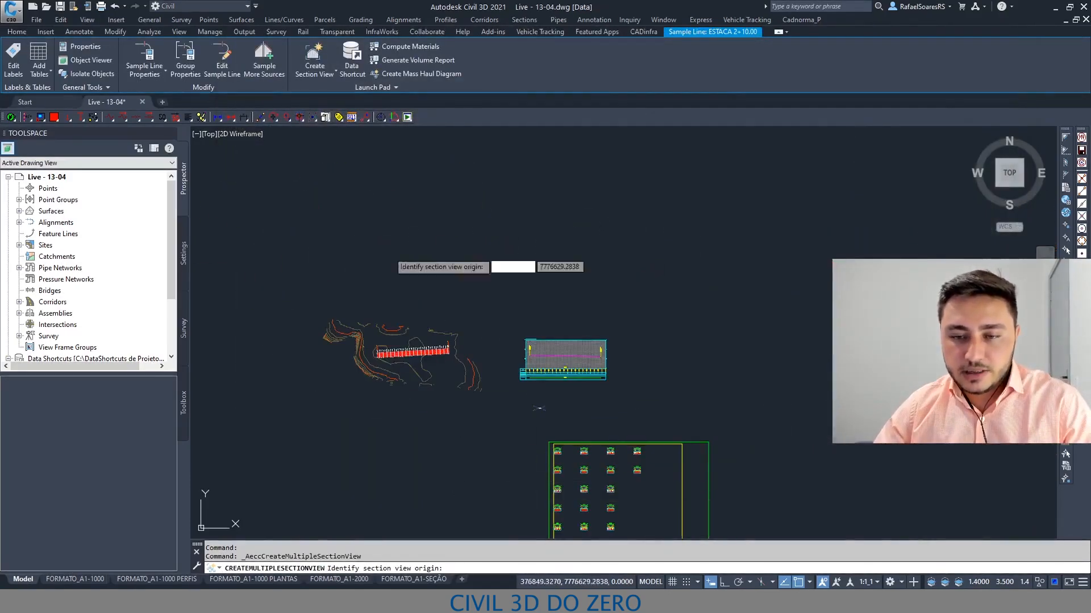
scroll(645, 338, "down", 2)
scroll(562, 316, "up", 3)
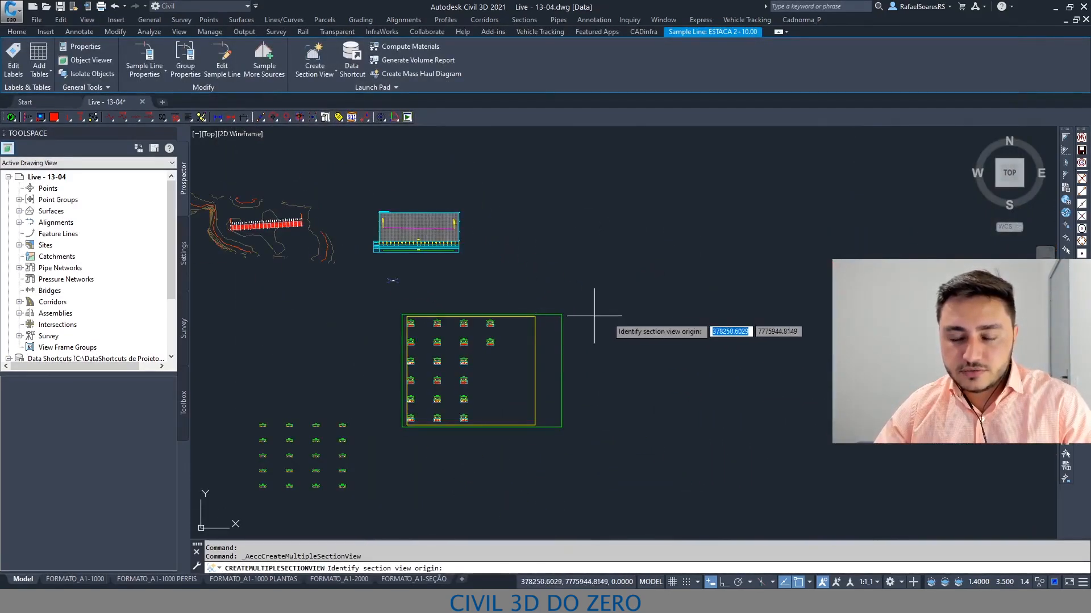
left_click(639, 322)
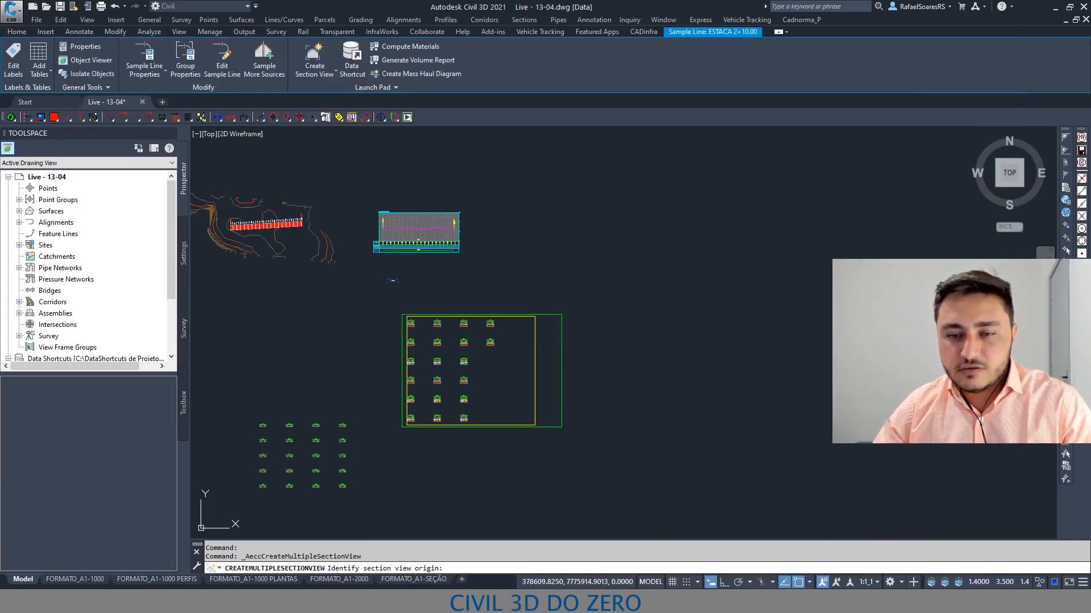
Examine the new section views and their cut and fill volume tables across the sheets.
middle_click_drag(728, 353, 585, 407)
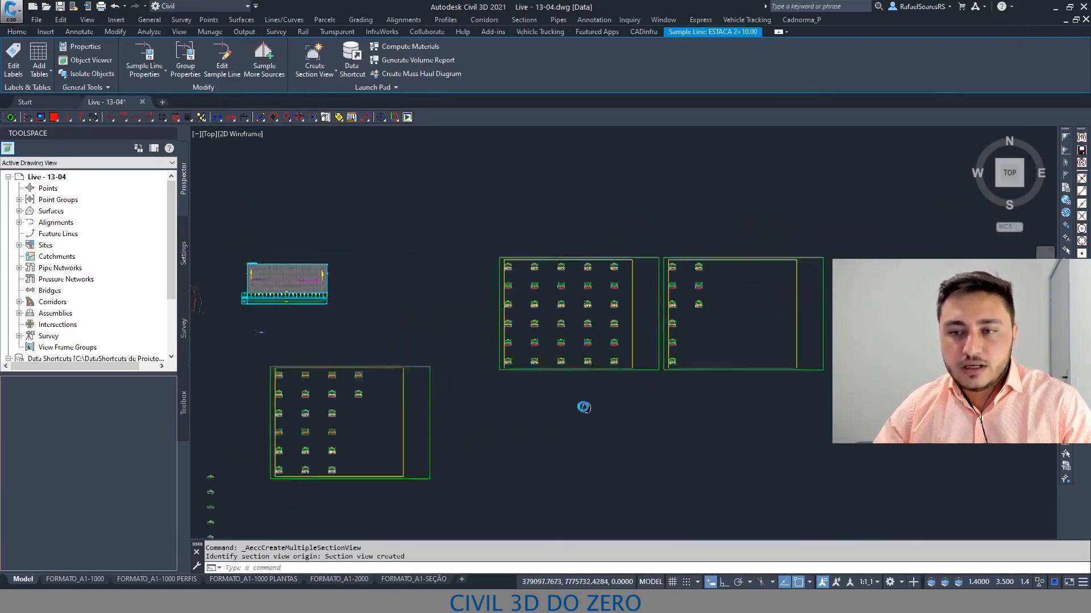
key("Escape")
scroll(560, 305, "up", 6)
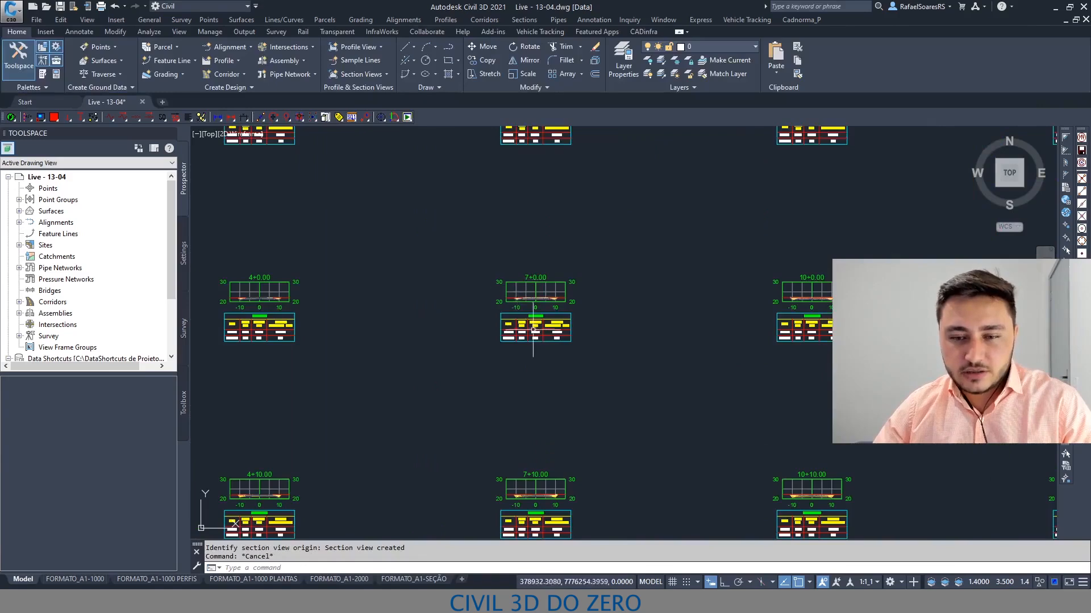
scroll(532, 324, "up", 3)
middle_click_drag(619, 449, 597, 218)
mouse_move(561, 424)
middle_mouse_down()
mouse_move(565, 251)
mouse_move(544, 299)
middle_mouse_up()
scroll(487, 332, "down", 5)
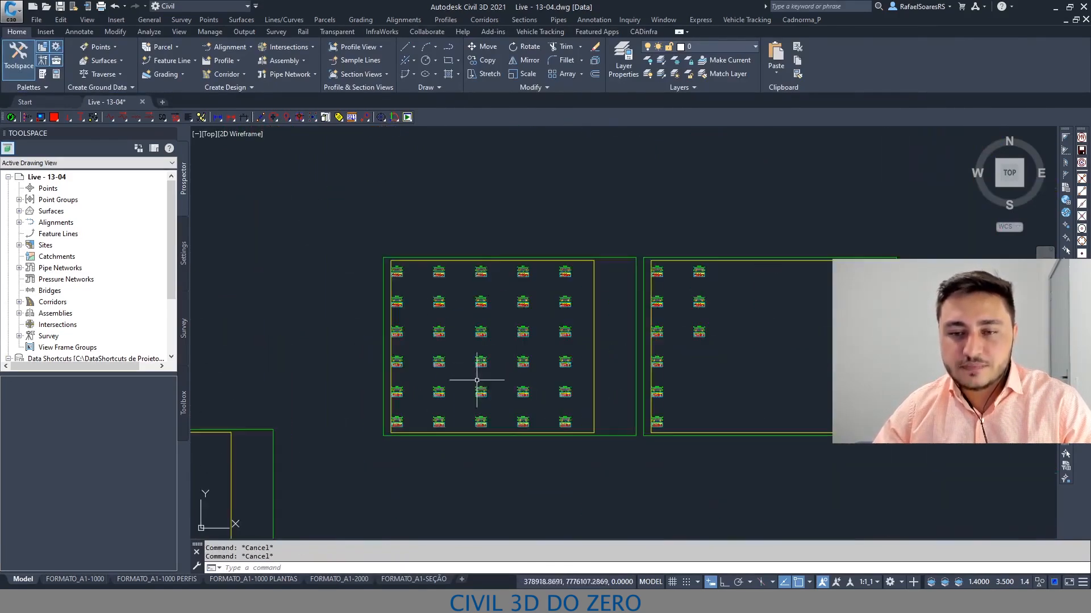
scroll(721, 288, "up", 5)
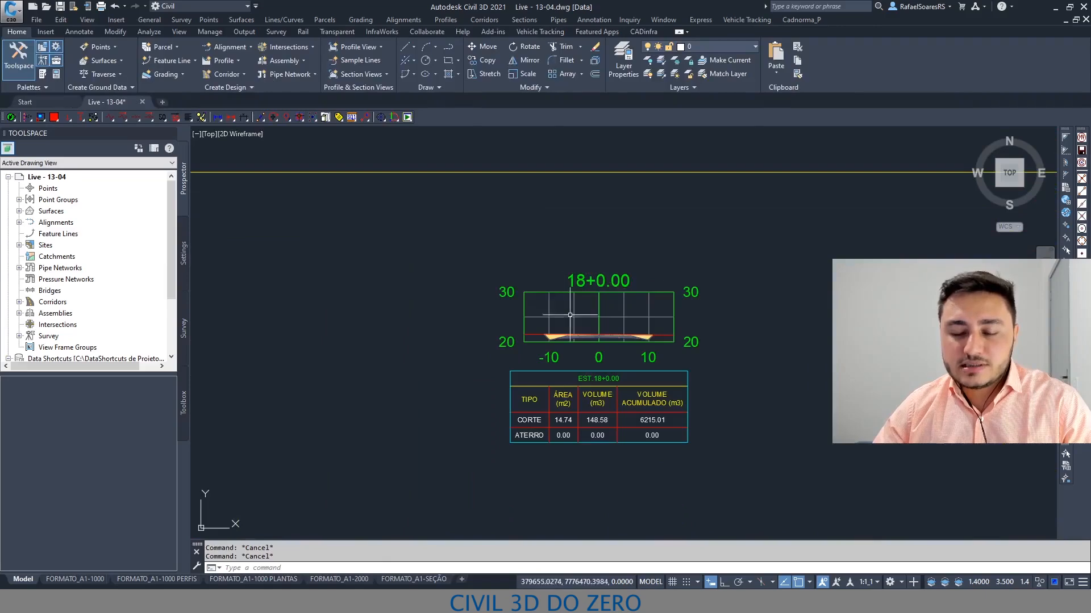
Save the drawing with the new section sheets.
scroll(571, 316, "down", 4)
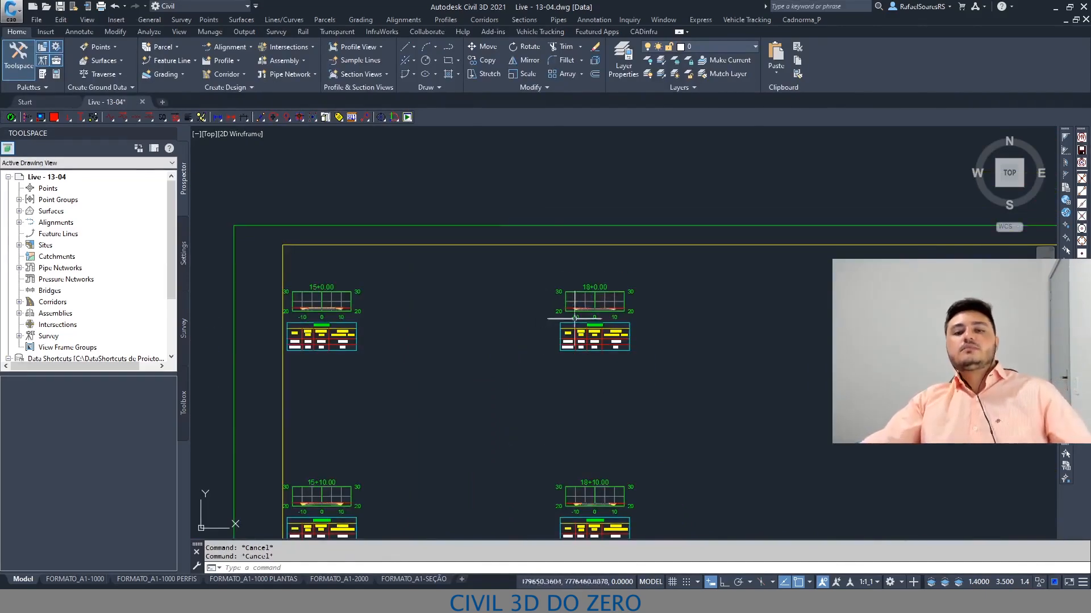
middle_click_drag(446, 340, 640, 290)
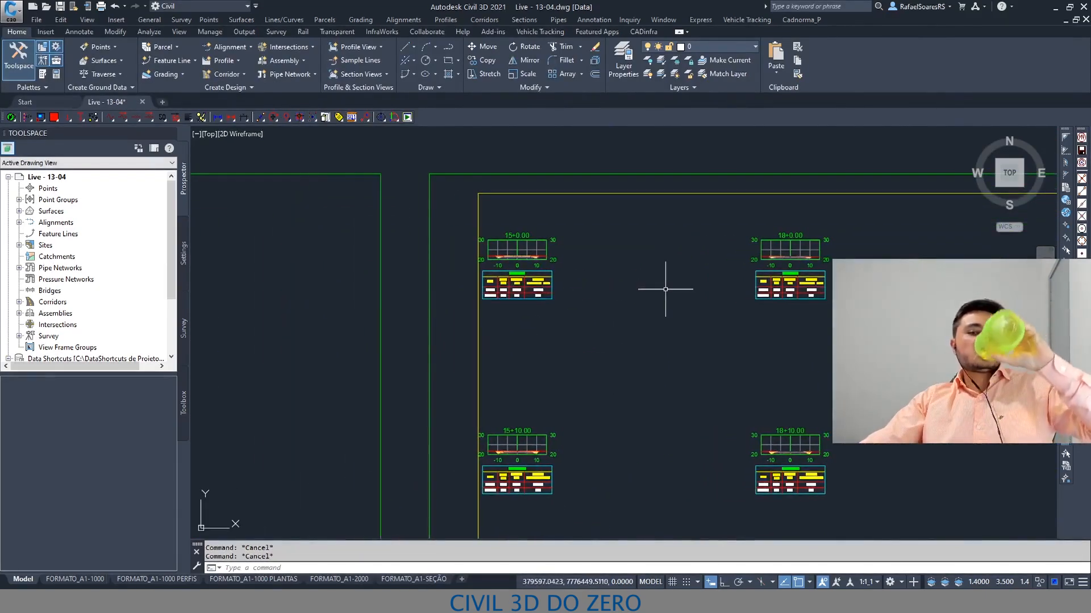
scroll(640, 274, "down", 4)
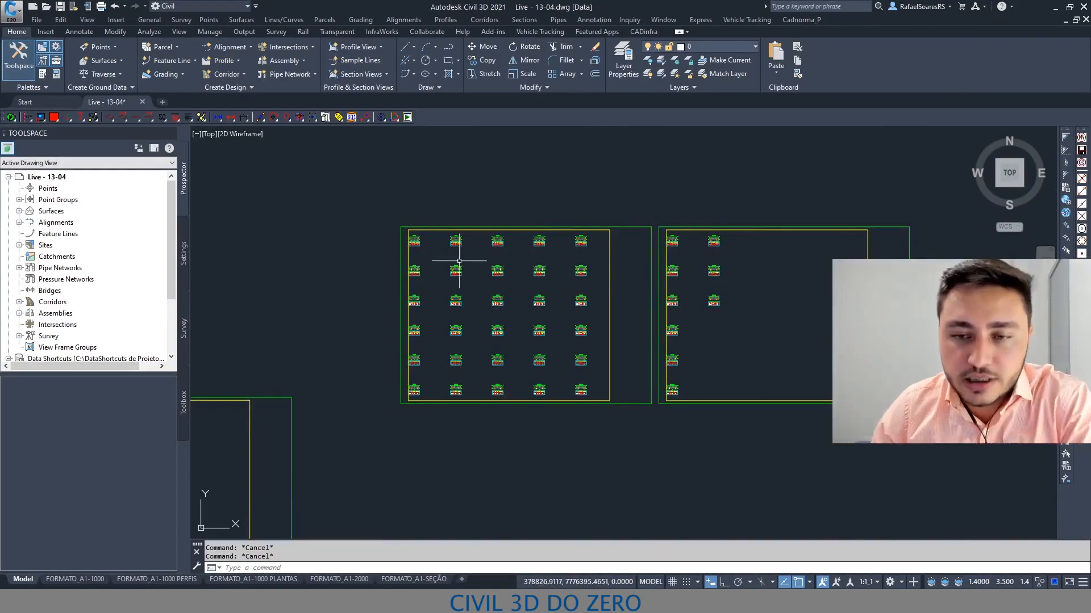
left_click(436, 171)
mouse_move(336, 234)
left_mouse_down()
mouse_move(665, 383)
mouse_move(659, 233)
mouse_move(588, 232)
left_mouse_up()
key("Escape")
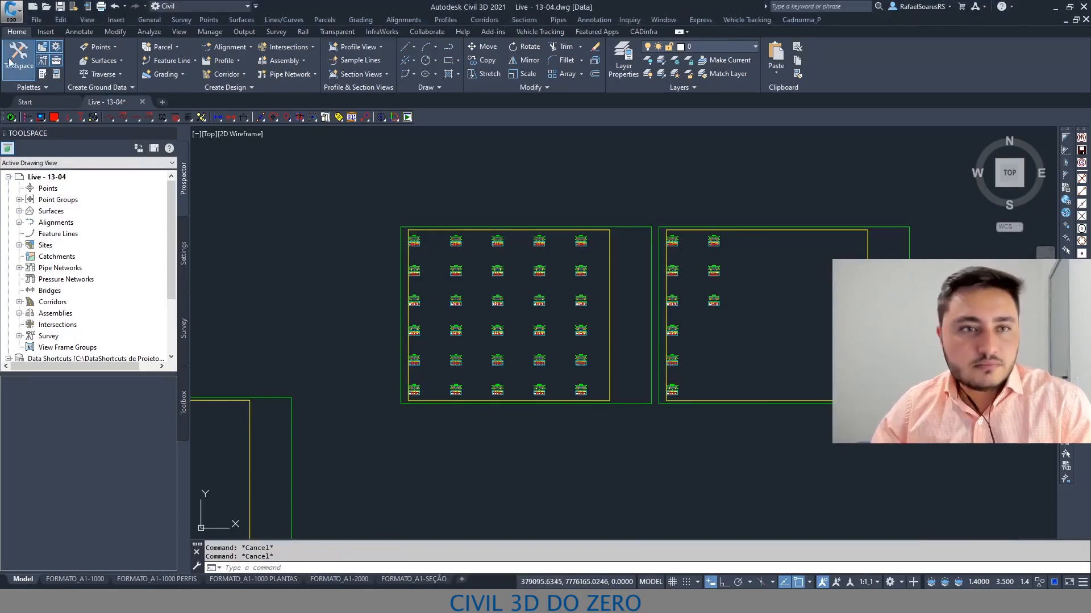
key("ctrl+s")
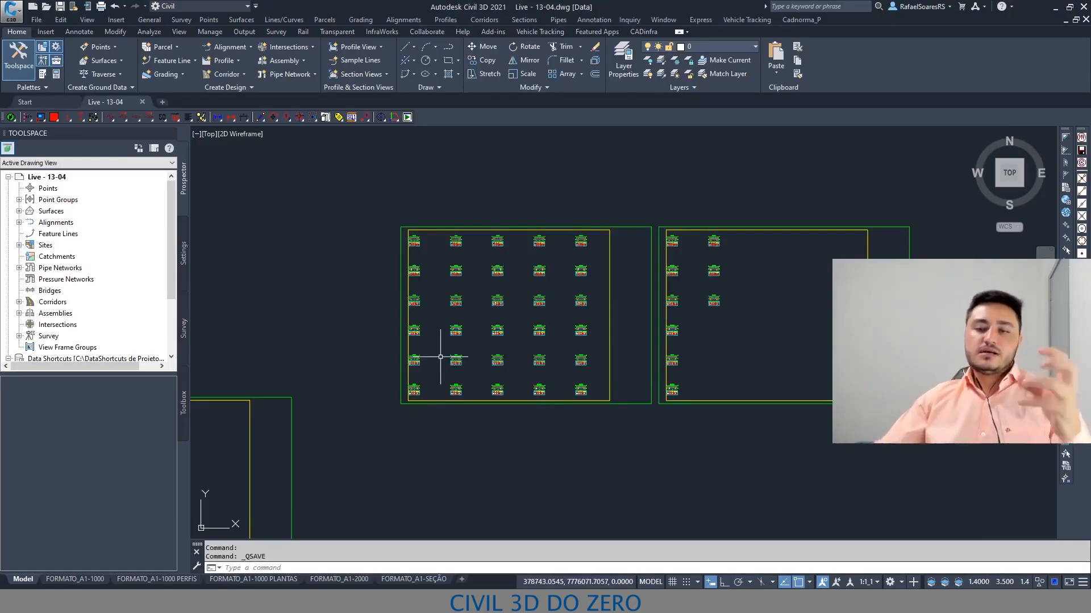
Examine the section views on the new sheets, including the intermediate station 6+10.00 and its volume table.
scroll(446, 331, "up", 2)
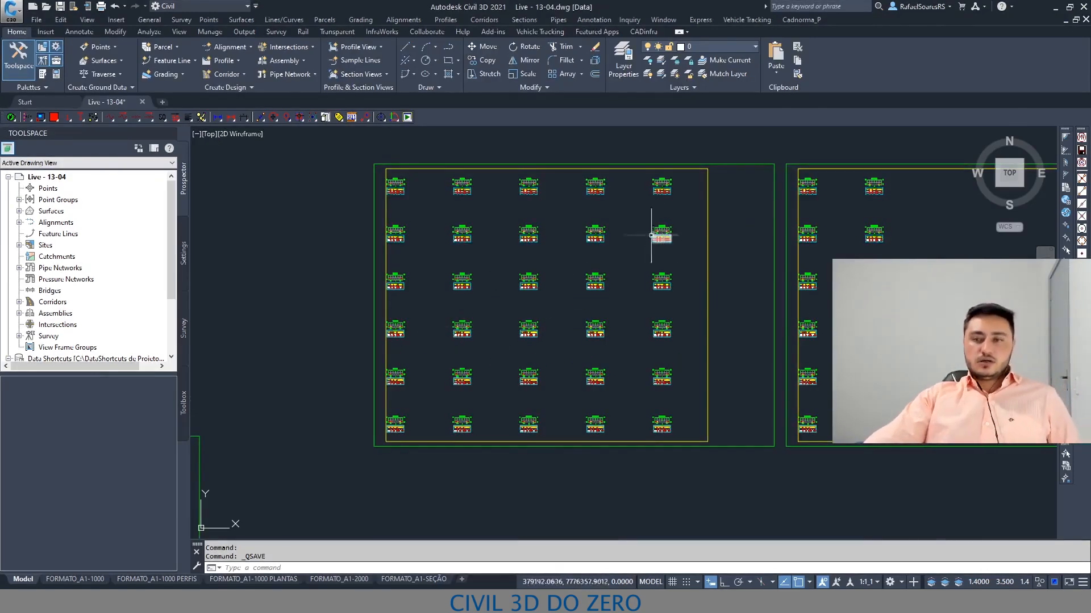
middle_click_drag(555, 243, 574, 233)
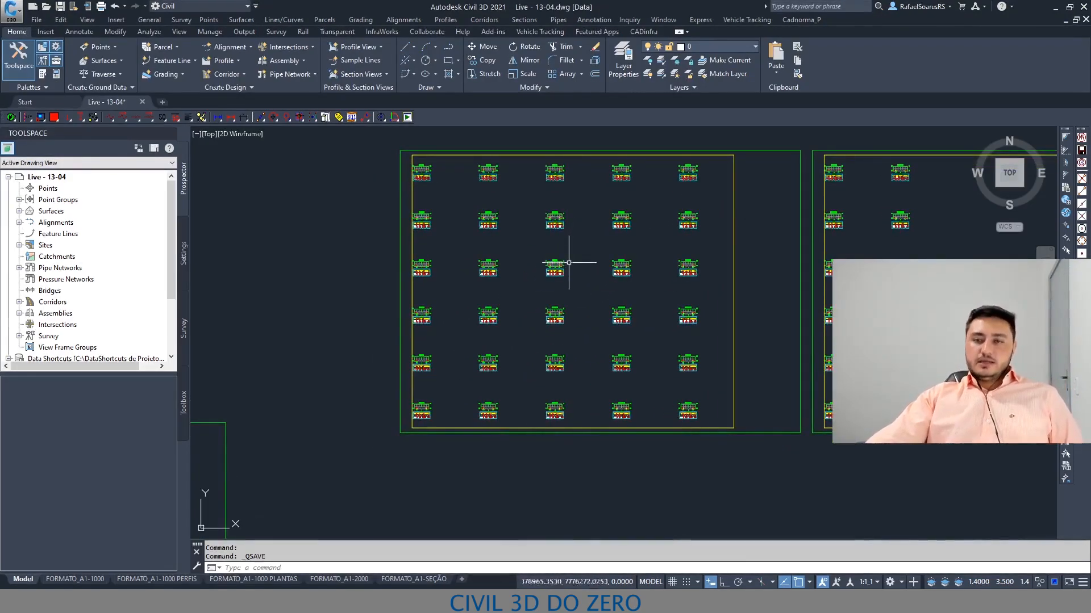
scroll(555, 236, "up", 8)
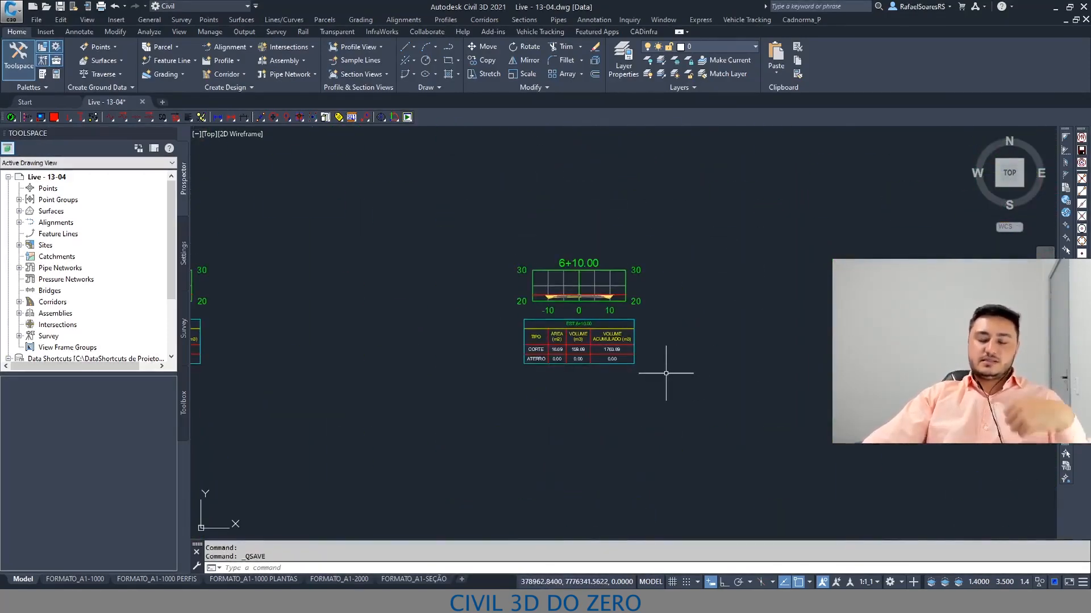
scroll(444, 259, "down", 8)
scroll(409, 311, "down", 7)
middle_click_drag(720, 346, 864, 350)
Examine the profile view and its elevation, stationing, kilometre and planimetry data bands.
scroll(337, 286, "up", 9)
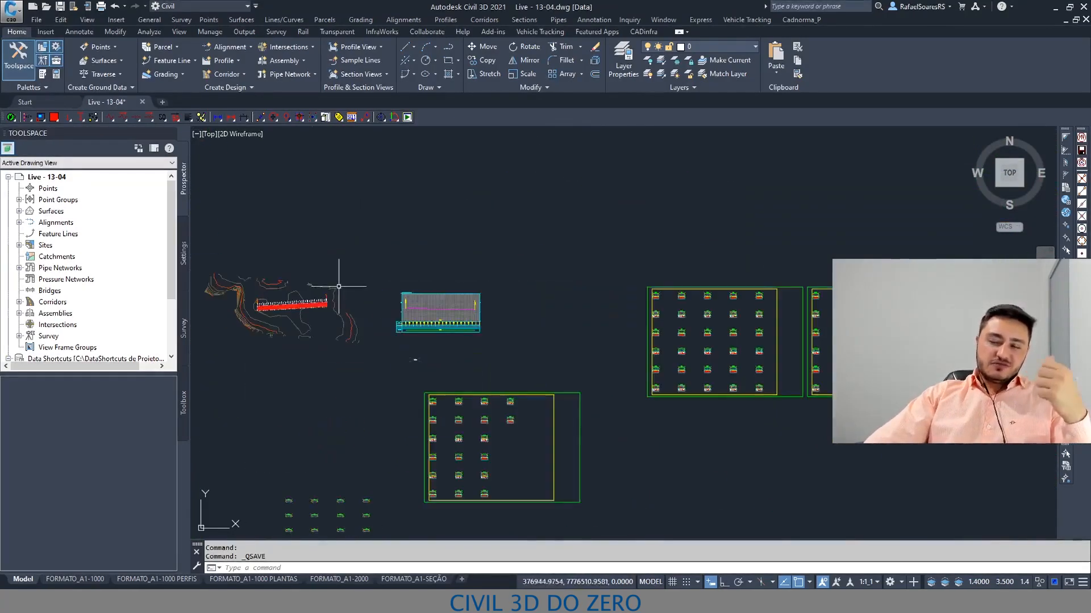
scroll(494, 441, "up", 4)
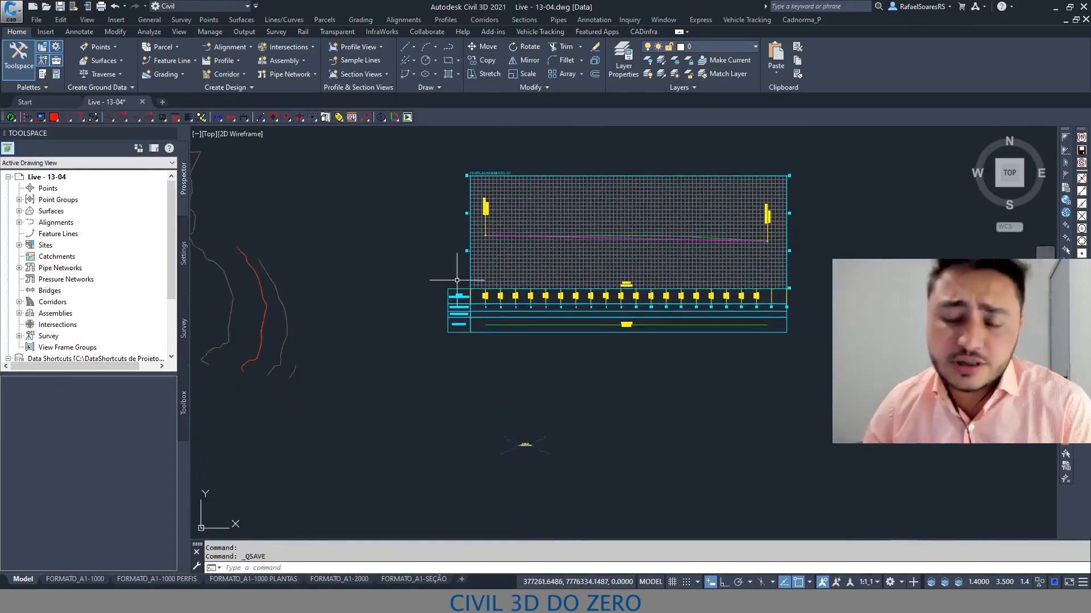
scroll(740, 223, "up", 2)
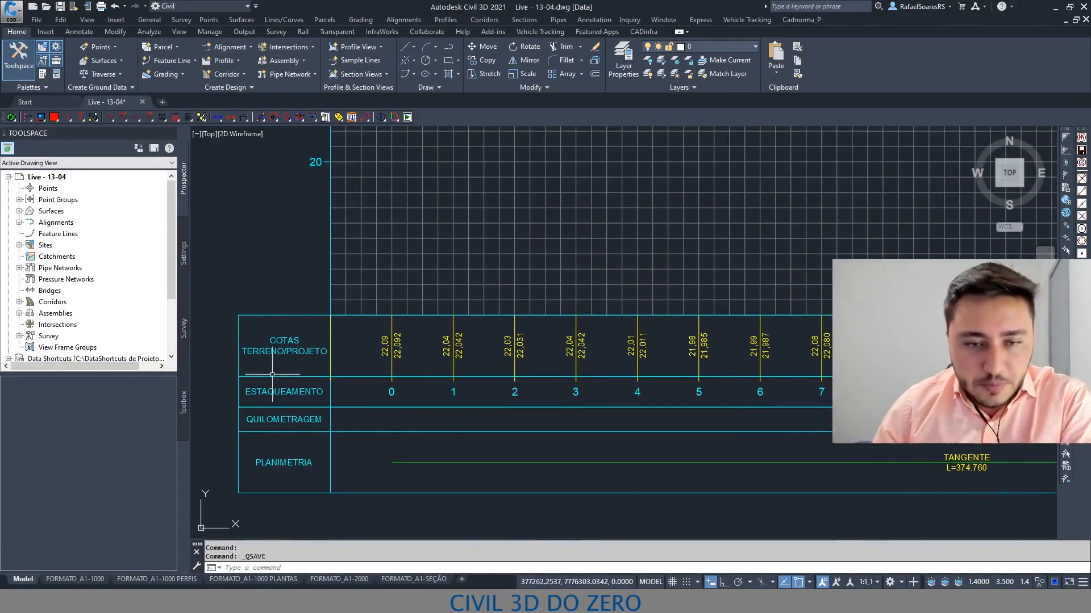
scroll(317, 304, "down", 5)
mouse_move(303, 278)
left_mouse_down()
mouse_move(313, 224)
mouse_move(638, 251)
mouse_move(670, 375)
mouse_move(298, 343)
left_mouse_up()
key("Escape")
scroll(285, 385, "up", 4)
middle_click_drag(289, 384, 269, 283)
mouse_move(273, 216)
left_mouse_down()
mouse_move(398, 273)
mouse_move(360, 390)
left_mouse_up()
key("Escape")
scroll(286, 255, "up", 2)
scroll(289, 258, "up", 2)
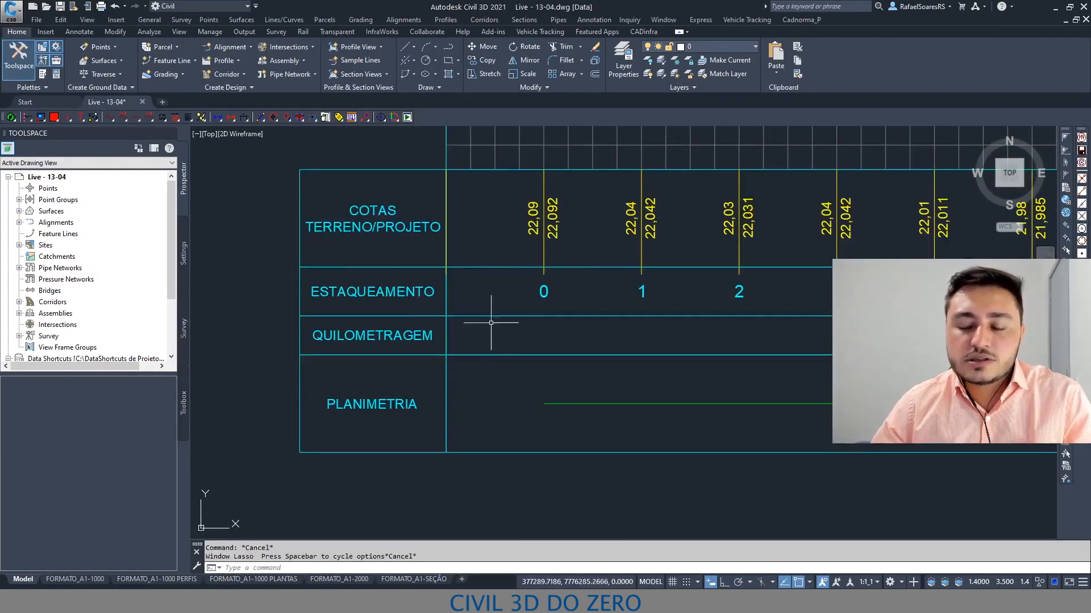
scroll(482, 317, "down", 7)
scroll(406, 390, "up", 1)
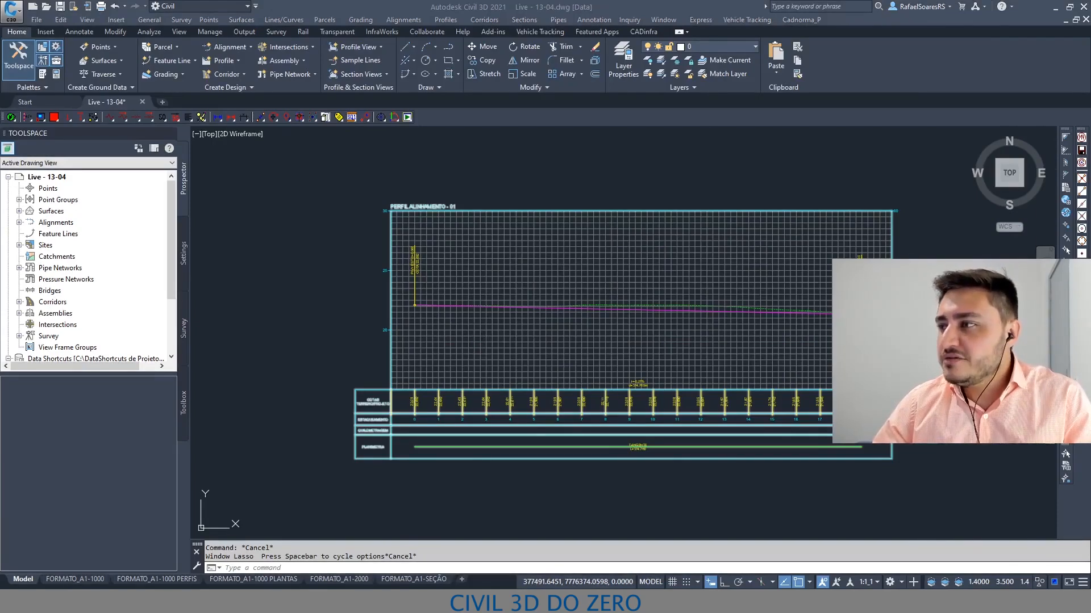
Open the section view group properties from the 6+0.00 section on the earlier sheet and show the group's section view settings.
scroll(523, 221, "down", 10)
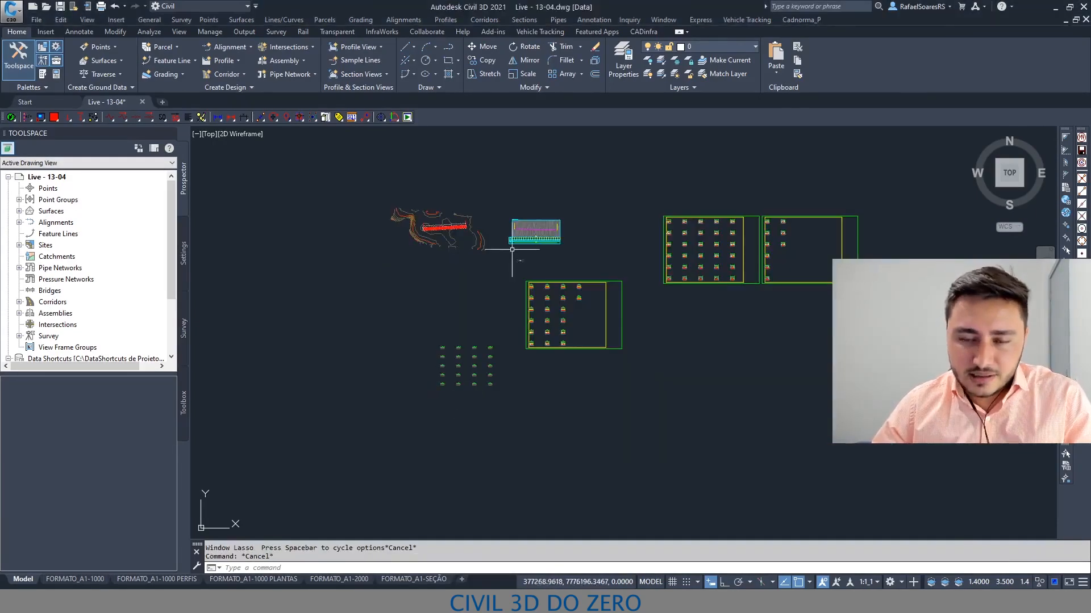
scroll(512, 249, "up", 6)
middle_click_drag(565, 287, 427, 198)
scroll(559, 321, "up", 8)
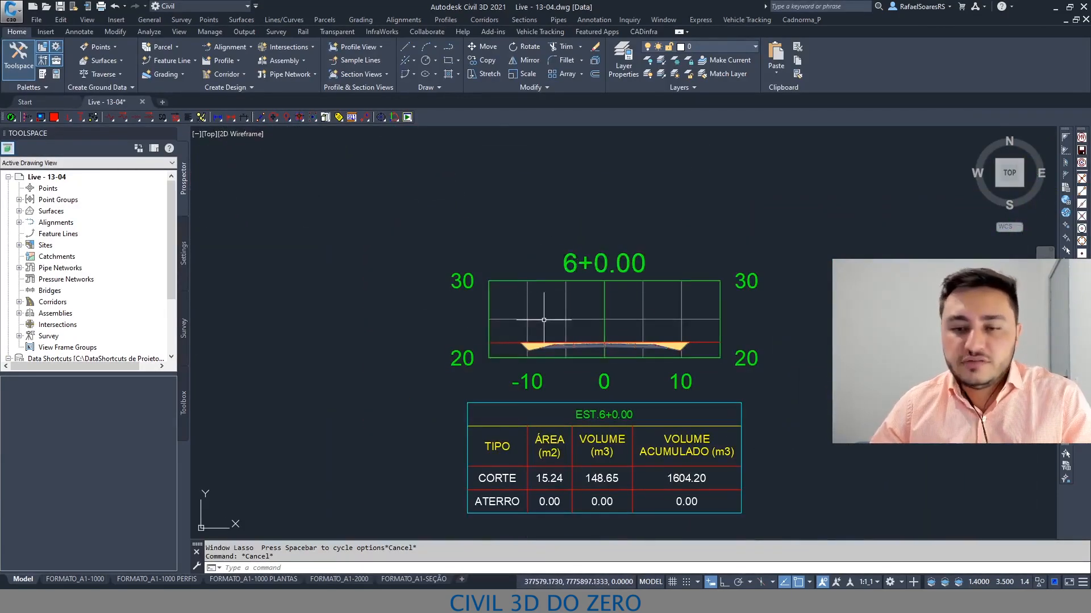
left_click(541, 320)
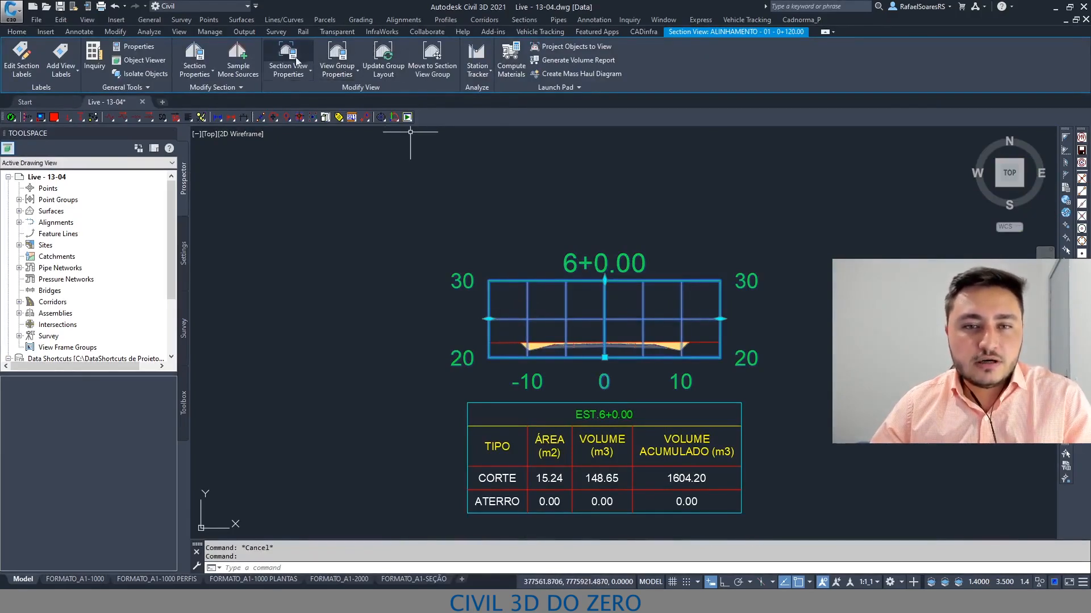
right_click(502, 325)
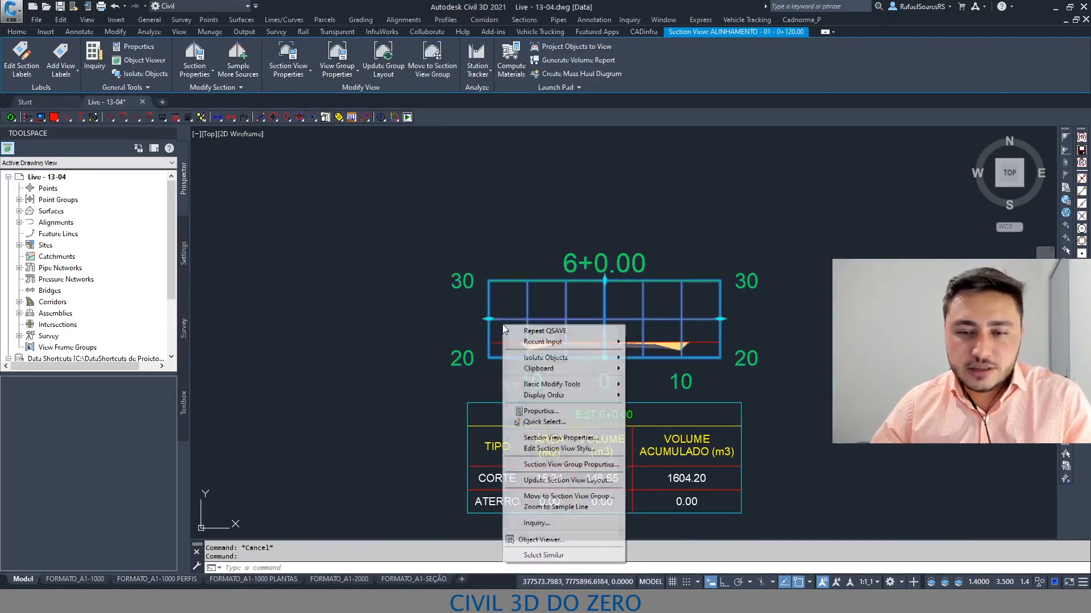
left_click(589, 466)
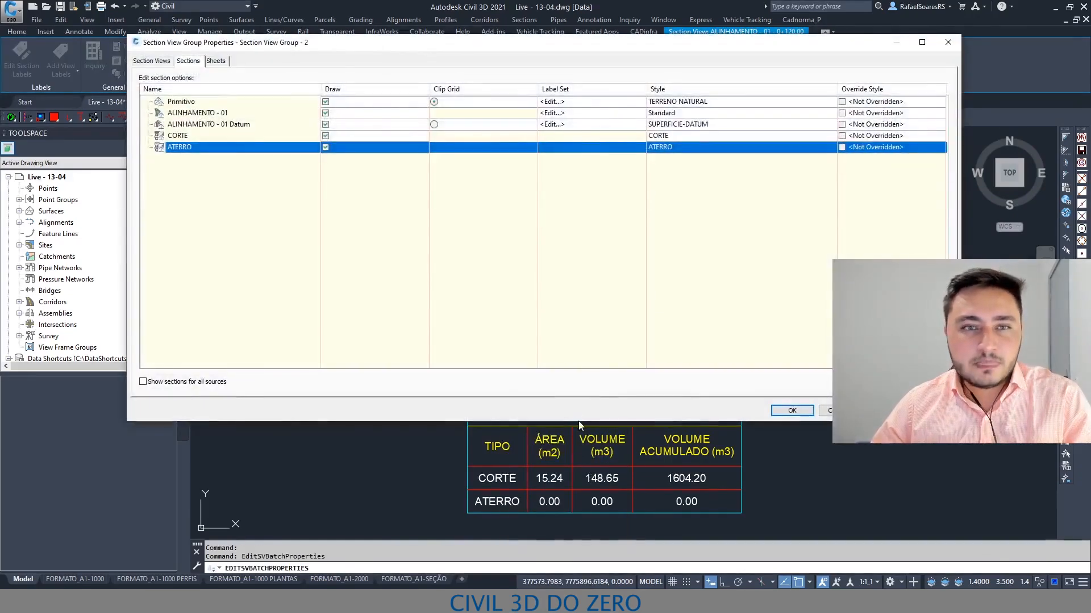
left_click(151, 61)
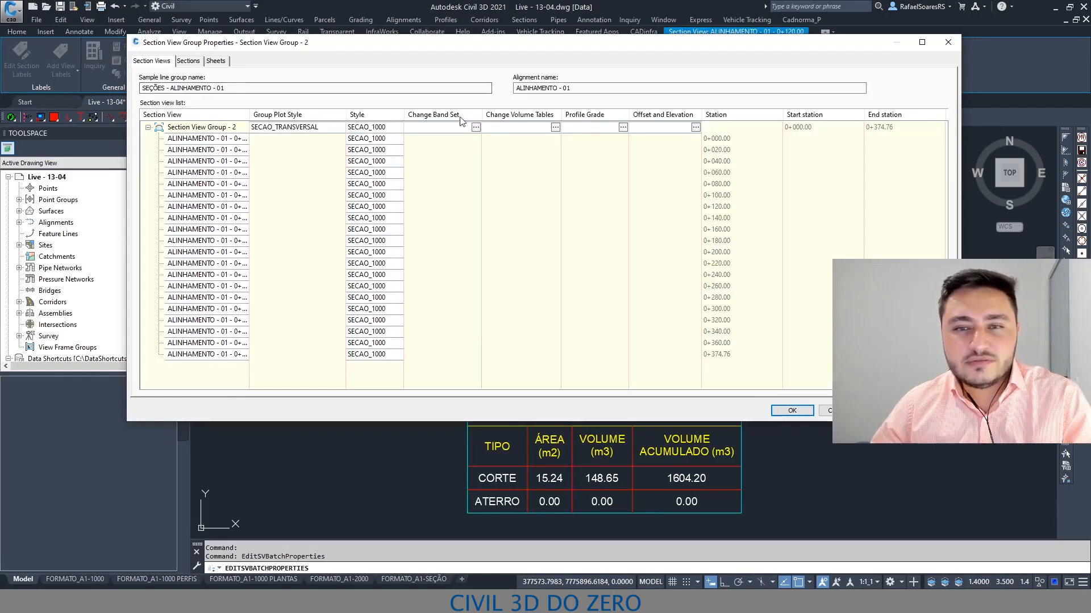
left_click_drag(487, 113, 495, 114)
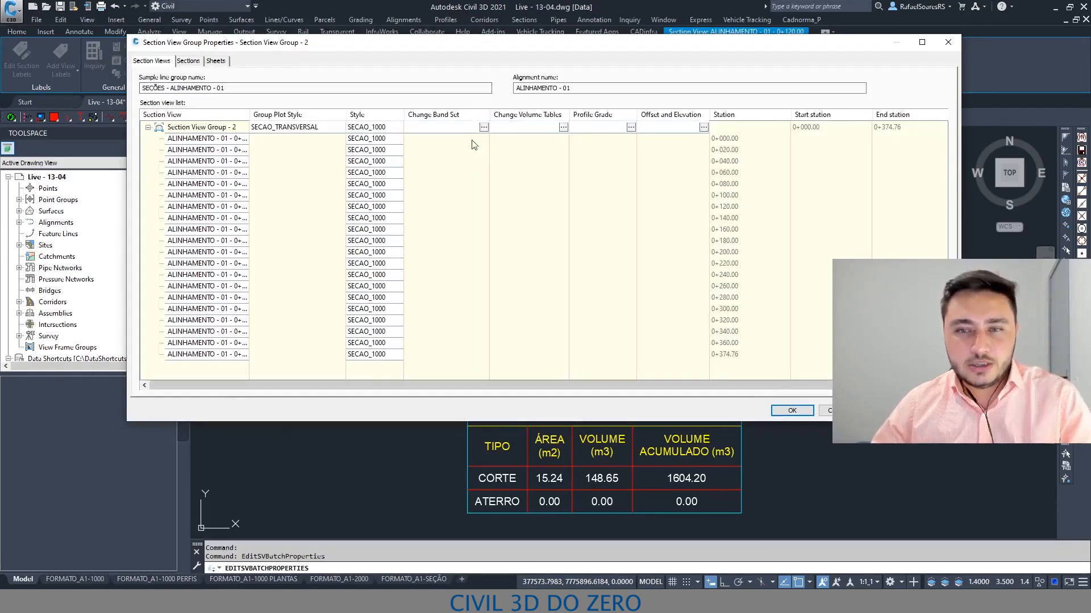
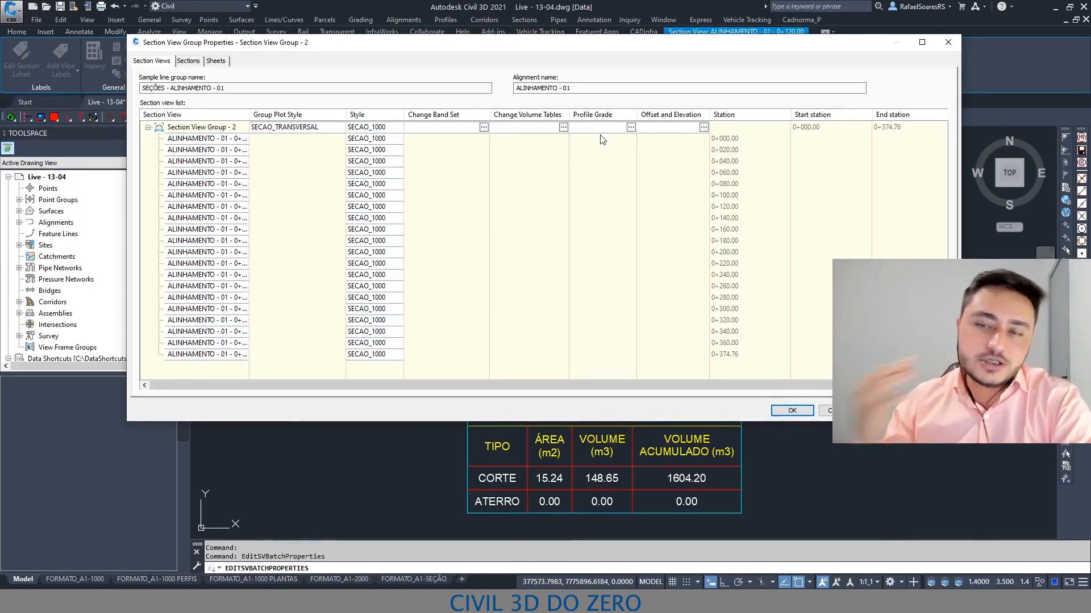
Review the section view group's offset and elevation range options without changing them.
left_click(701, 127)
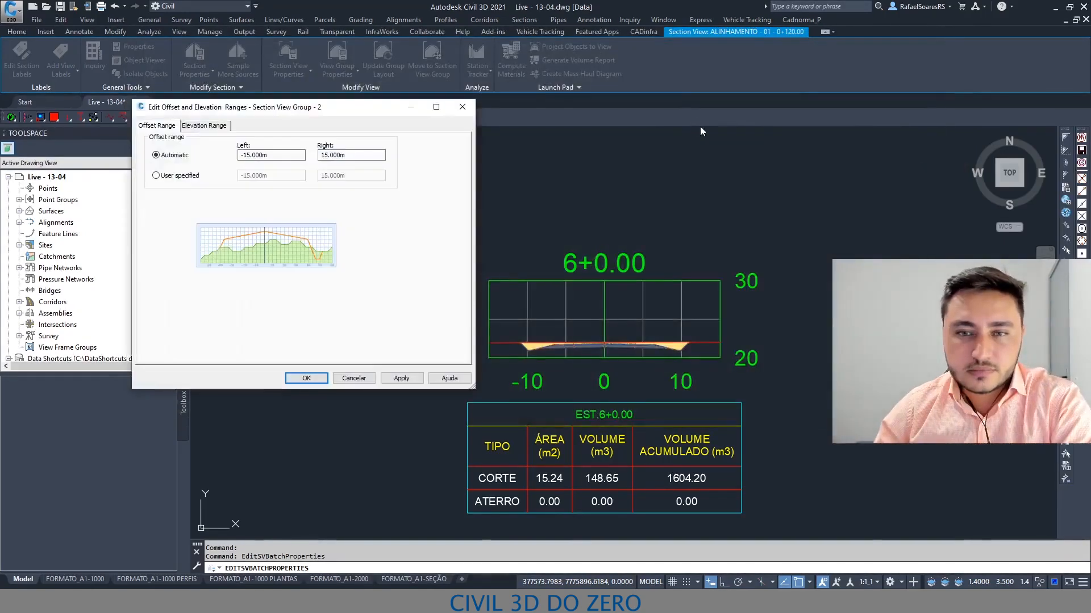
left_click(197, 128)
left_click(163, 127)
left_click(197, 126)
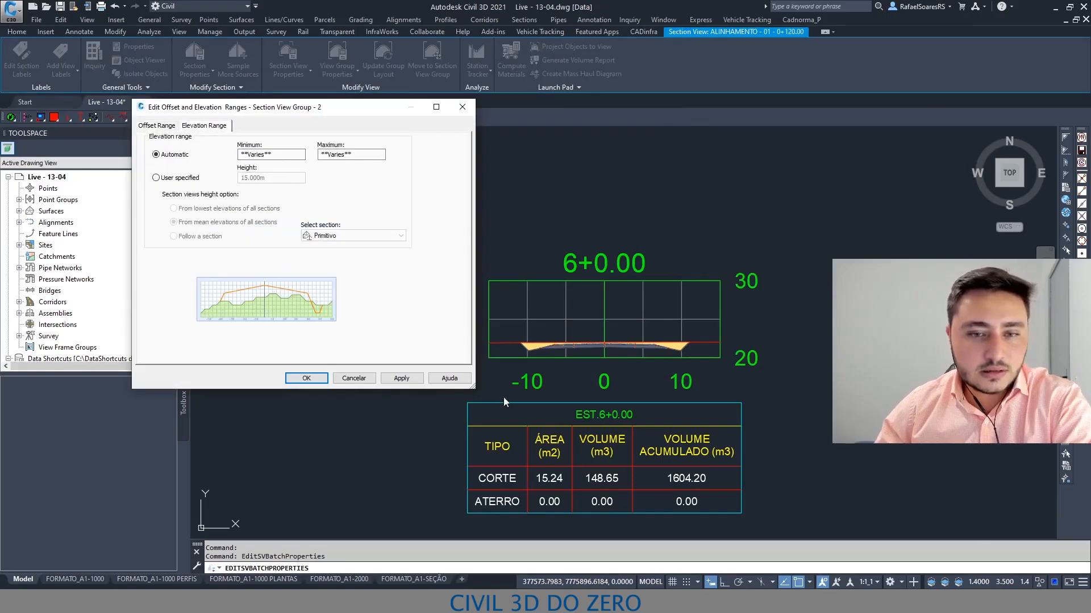
left_click(353, 379)
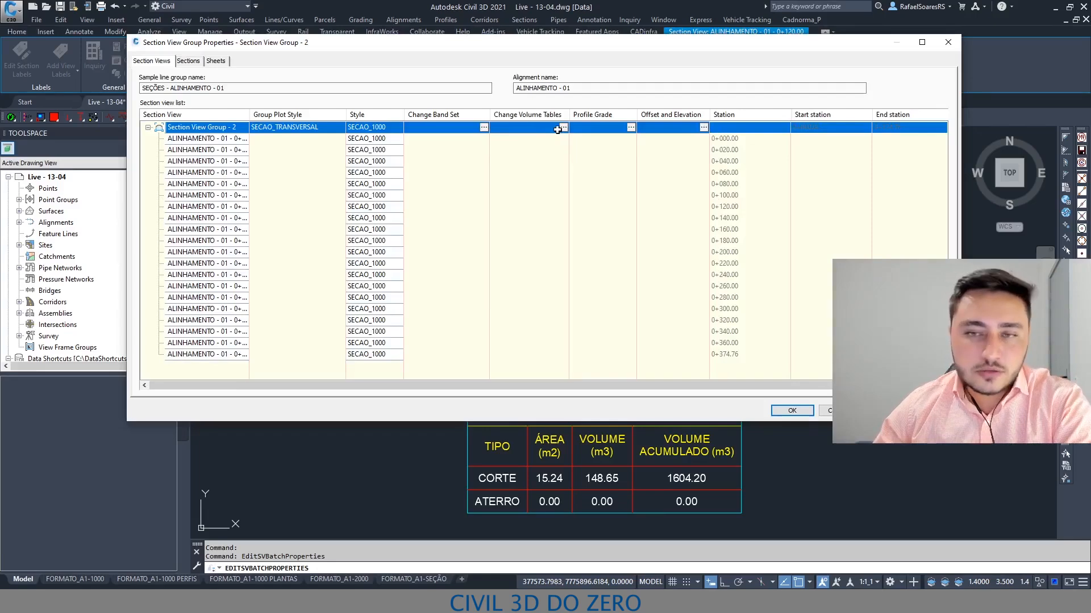
Review the section view group's band set options without adding bands, and close the group properties.
left_click(483, 127)
left_click_drag(510, 99, 510, 76)
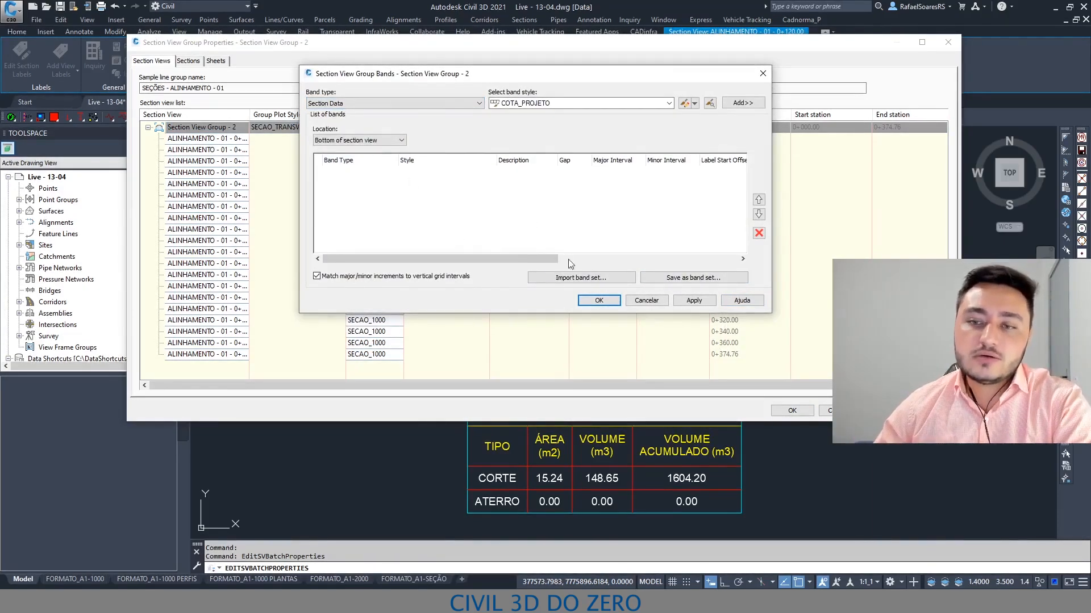
left_click(647, 300)
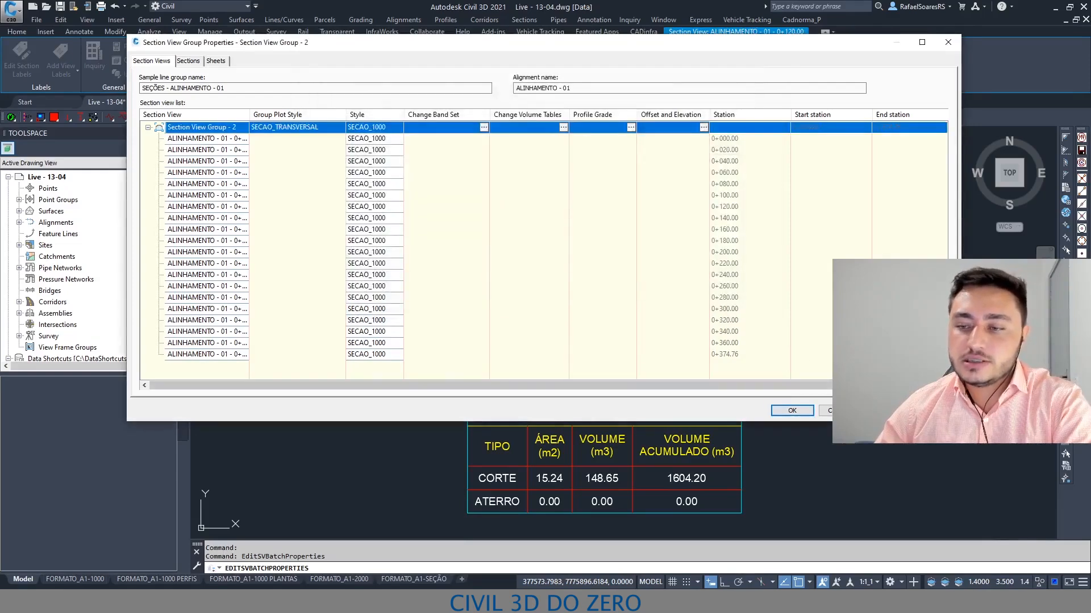
left_click(791, 410)
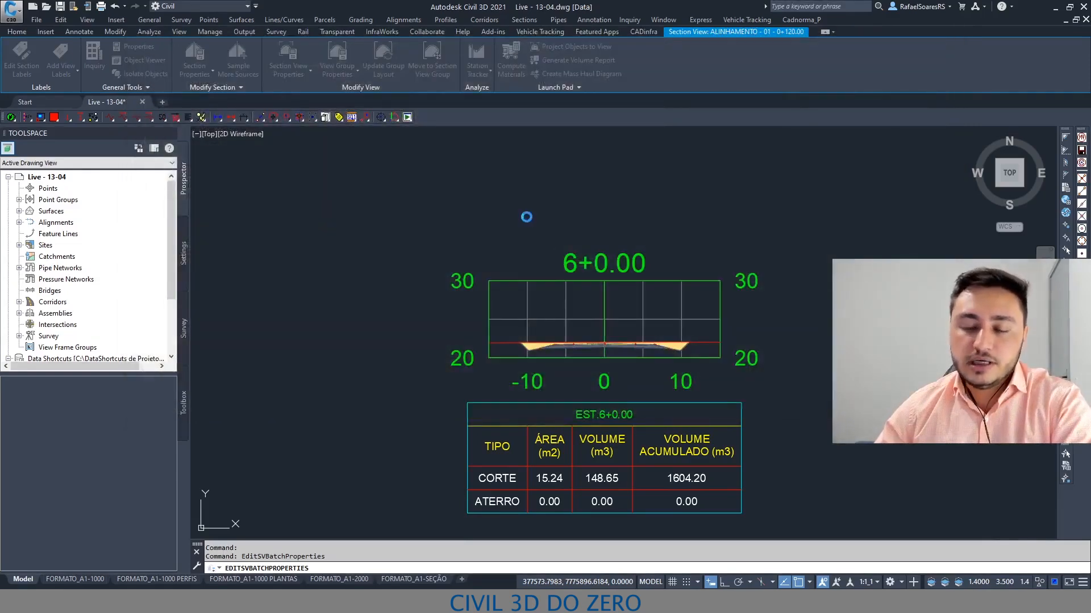
key("Escape")
scroll(524, 299, "down", 10)
key("Escape")
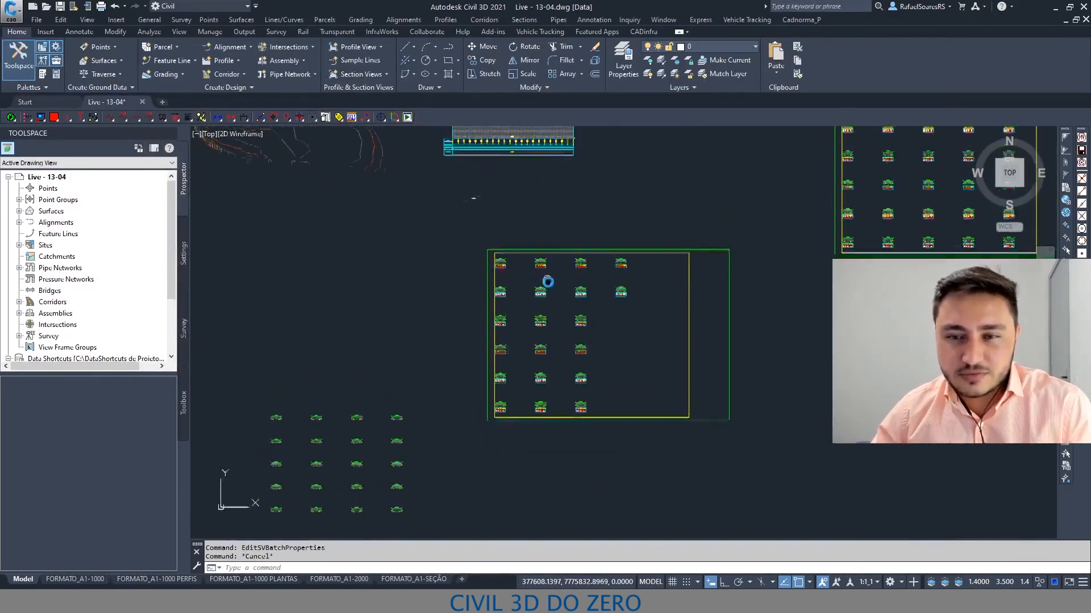
Start creating multiple section views with the SECAO_1000 style and Production placement using the FORMATO_A1-SEÇÃO sheet layout.
scroll(397, 246, "down", 3)
middle_click_drag(631, 285, 482, 302)
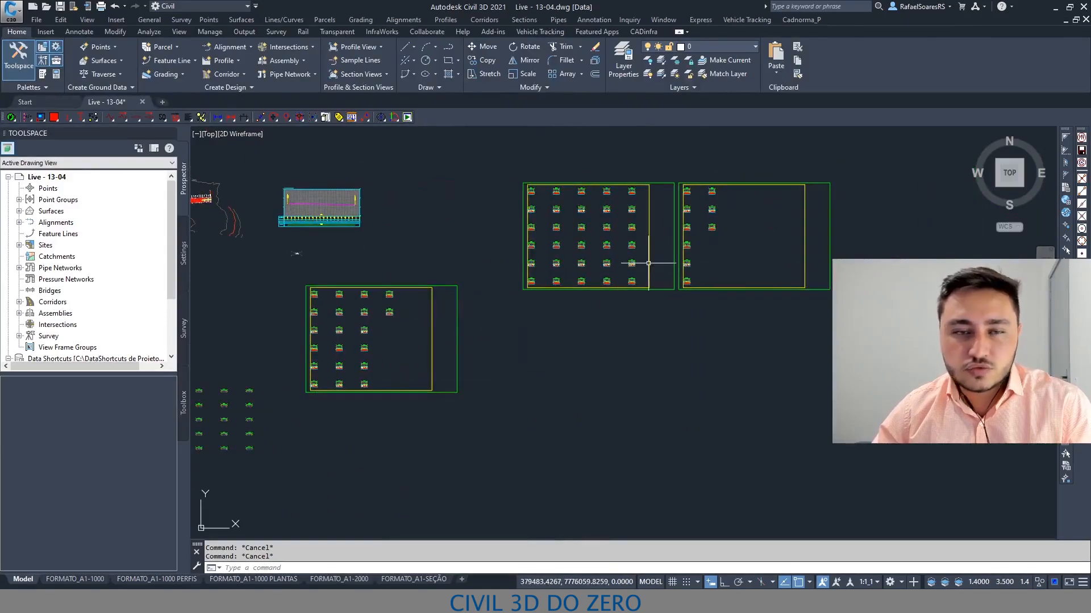
left_click(348, 74)
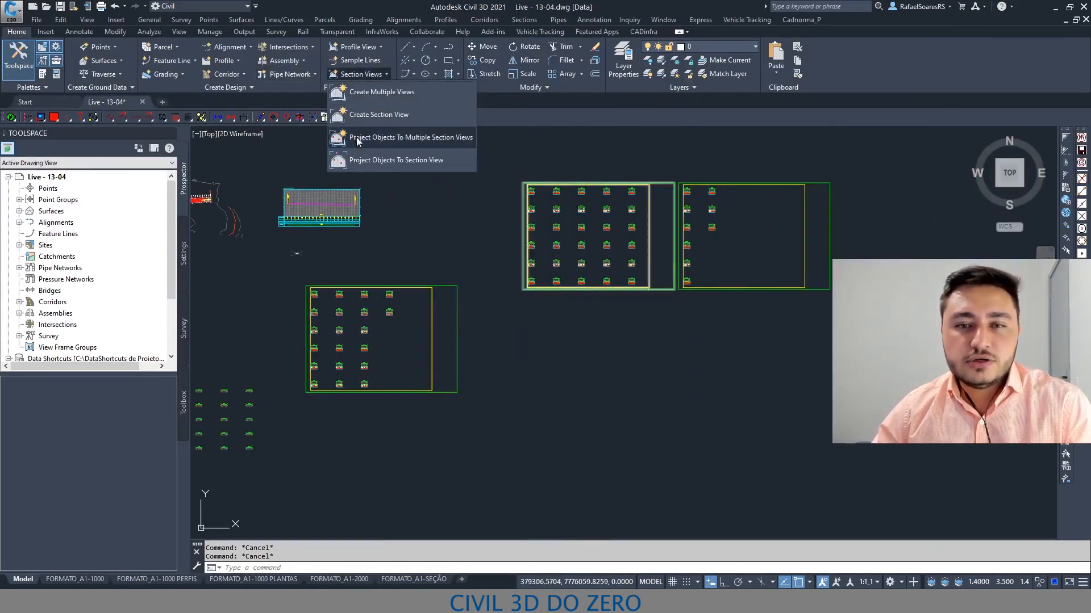
left_click(368, 95)
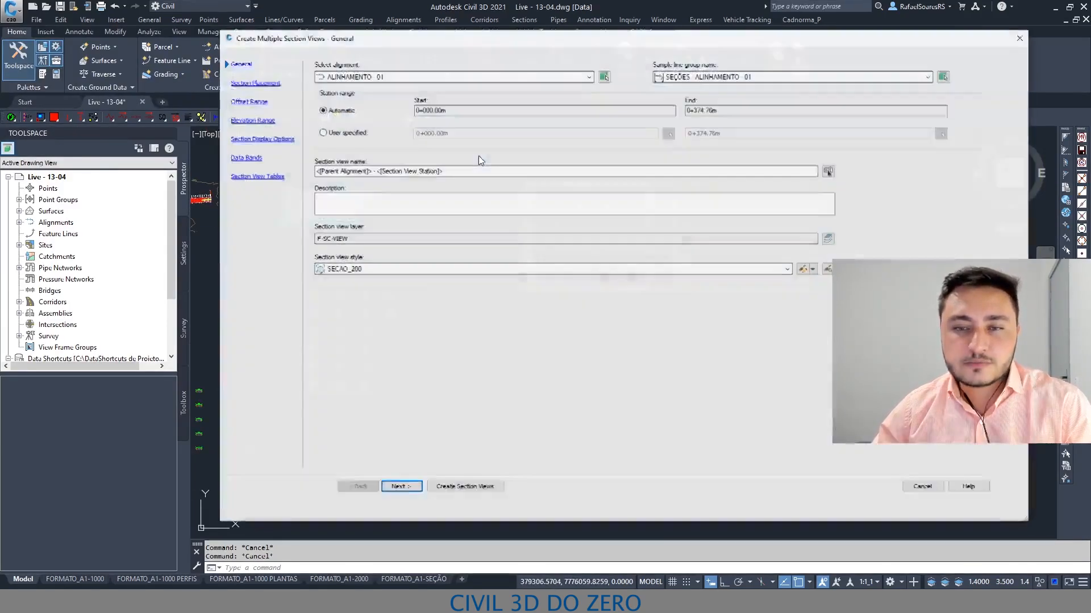
left_click(370, 270)
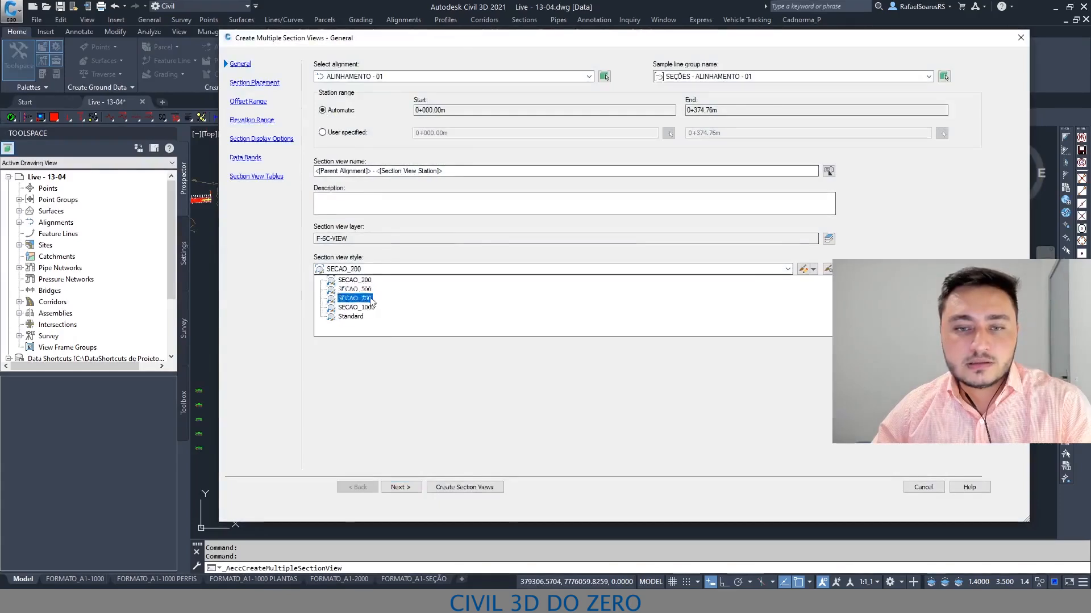
left_click(370, 298)
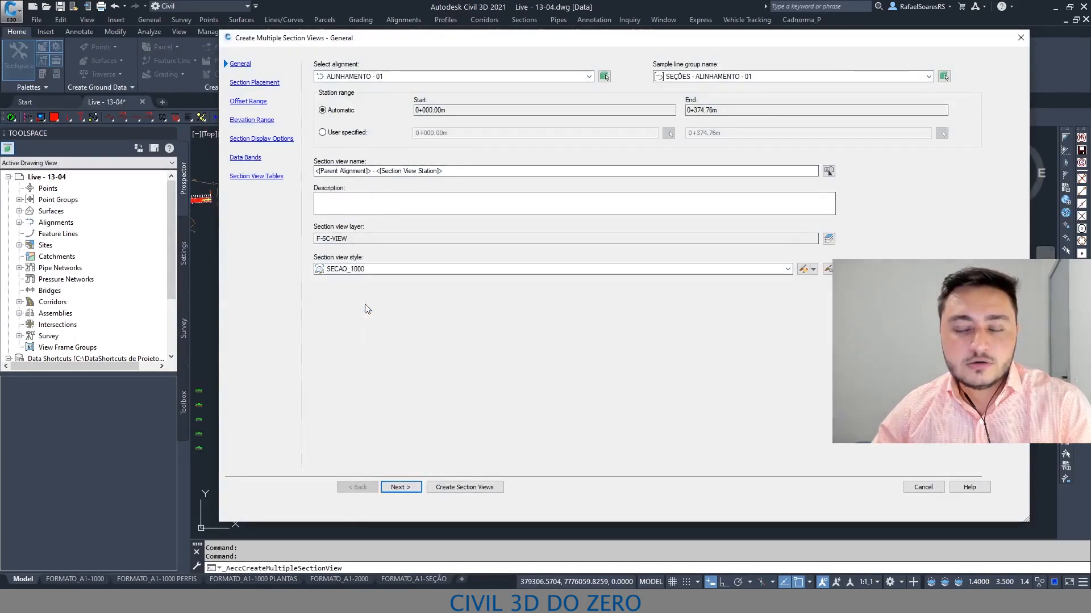
left_click(397, 488)
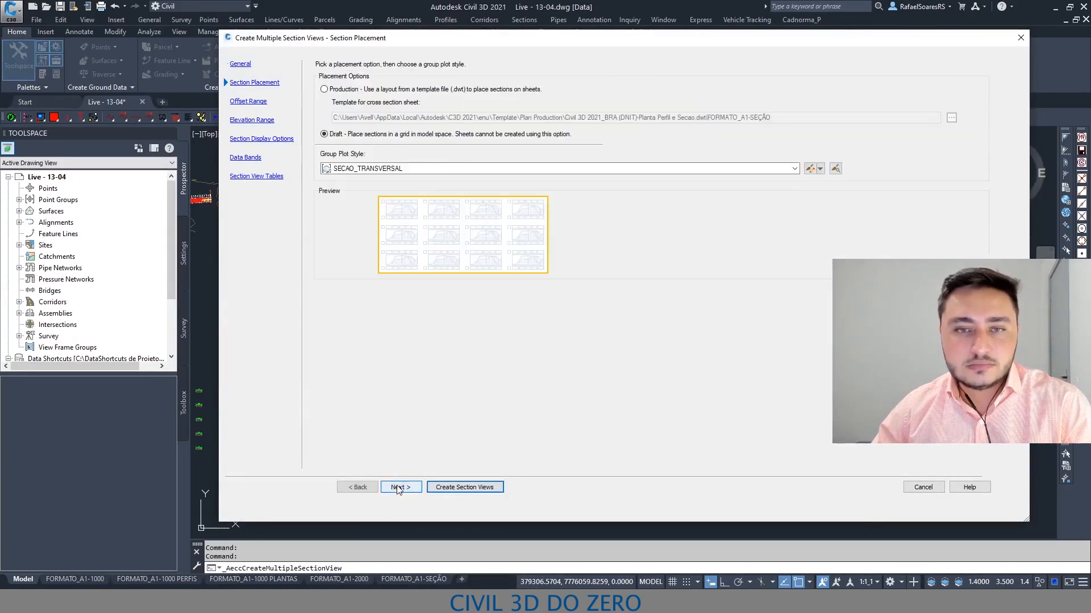
left_click(346, 90)
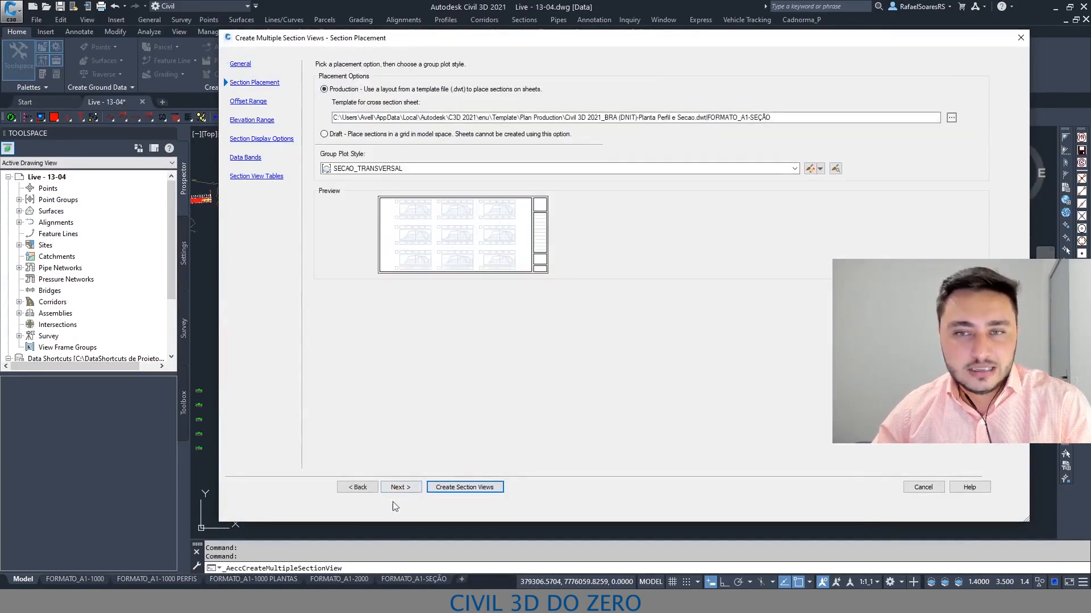
Keep the default offset, elevation and display settings and set the data band set to DER-SP NOTA DE SERVIÇO - 1:200.
left_click(399, 488)
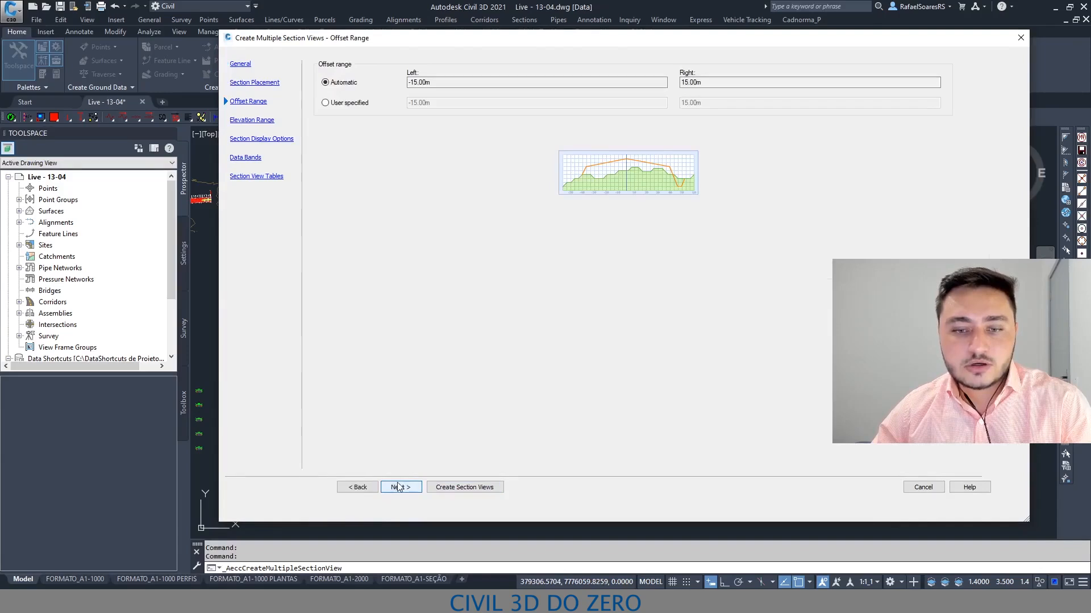
left_click(400, 488)
left_click(399, 489)
left_click(400, 488)
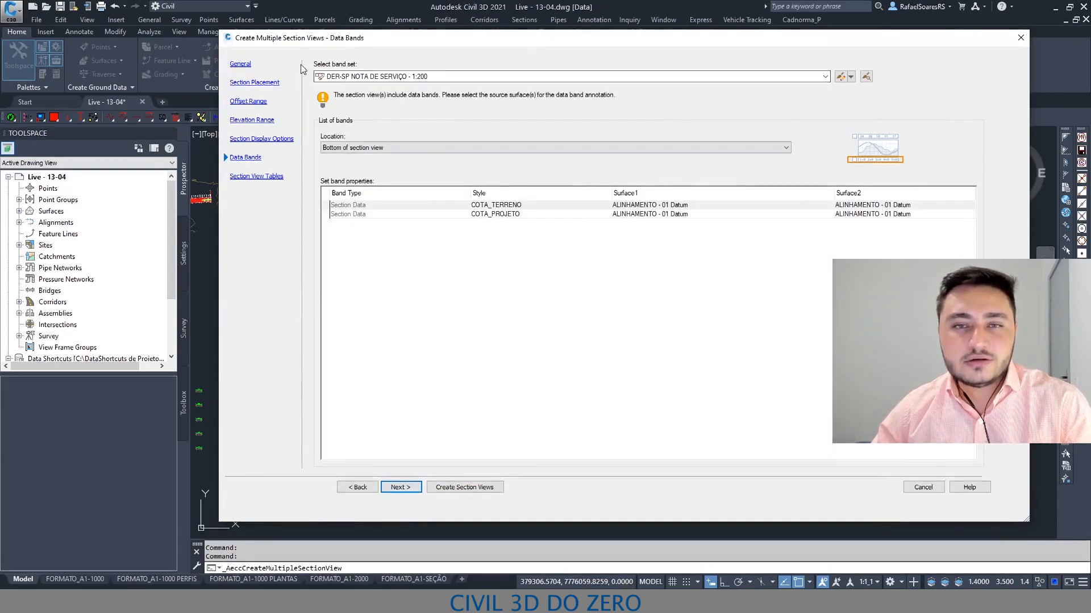
left_click(369, 76)
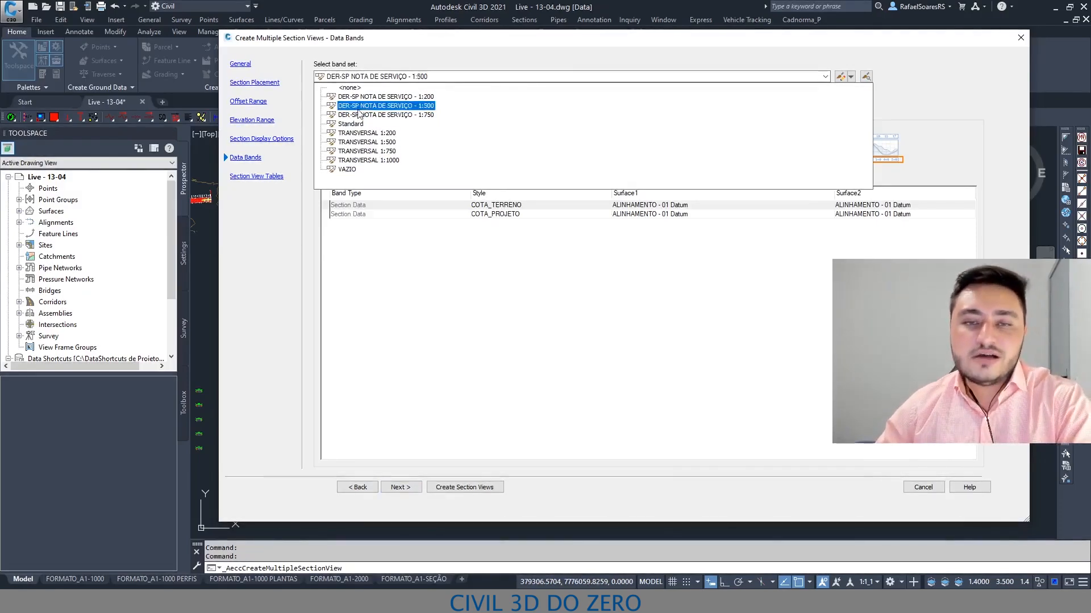
left_click(364, 96)
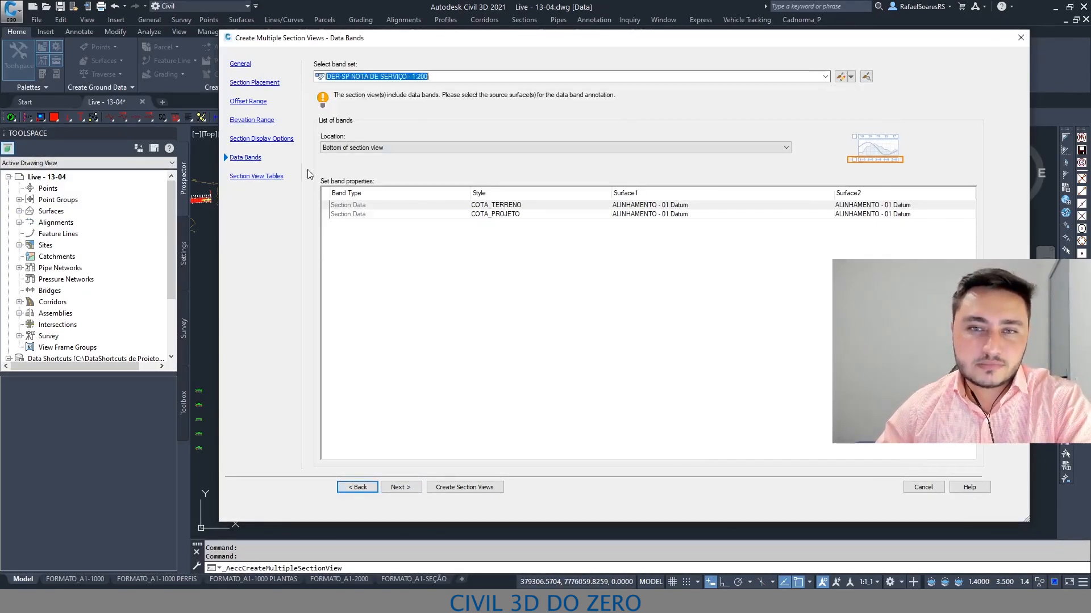
Create the section views without adding volume tables, placing the new sheets in empty space to the right of the existing section sheets.
left_click(410, 486)
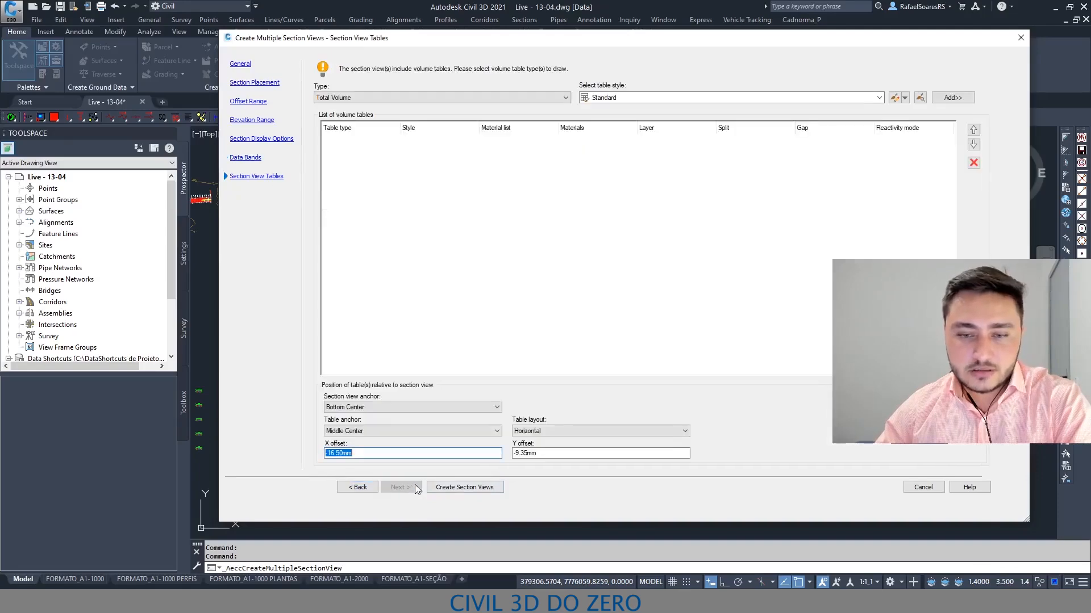
left_click(355, 407)
left_click(556, 362)
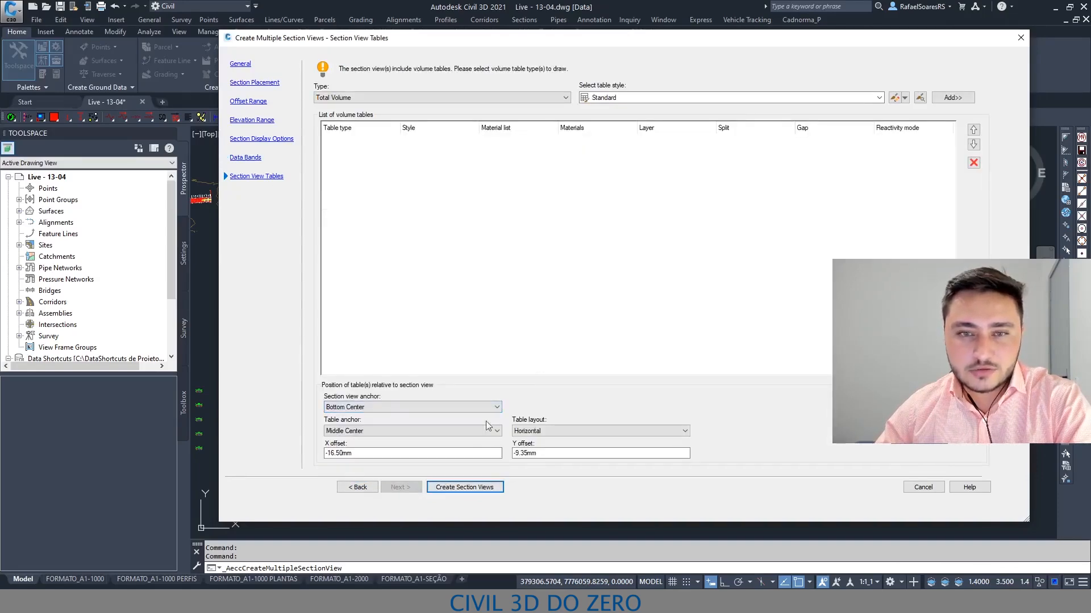
left_click(472, 487)
scroll(437, 227, "down", 3)
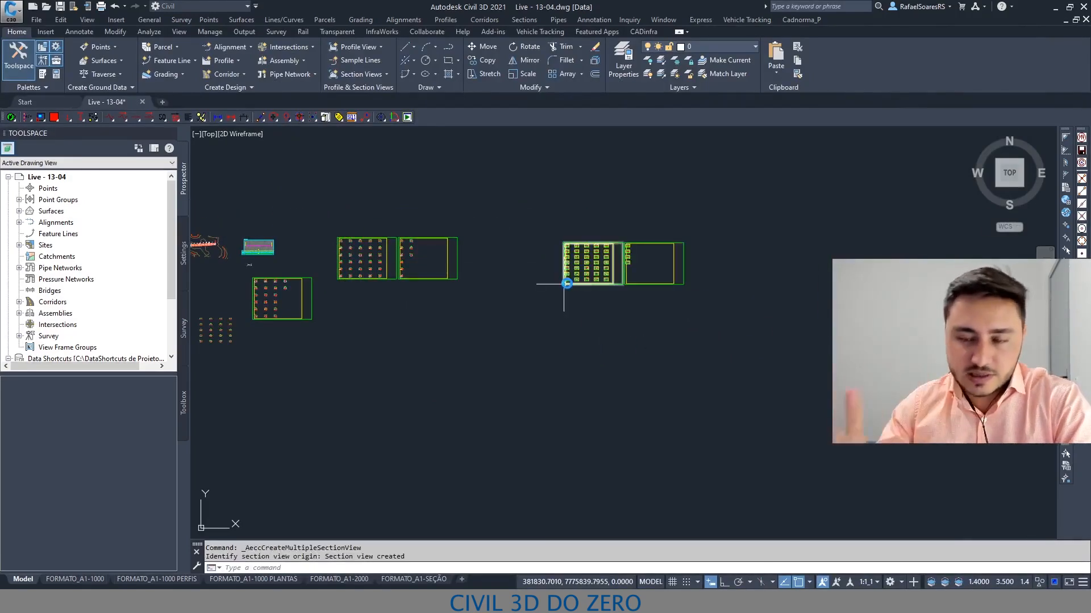
left_click(567, 257)
Inspect the service-note frame around the 5+0.00 section view on the new sheet, selecting it and clearing the selection.
scroll(567, 257, "up", 3)
scroll(588, 312, "up", 12)
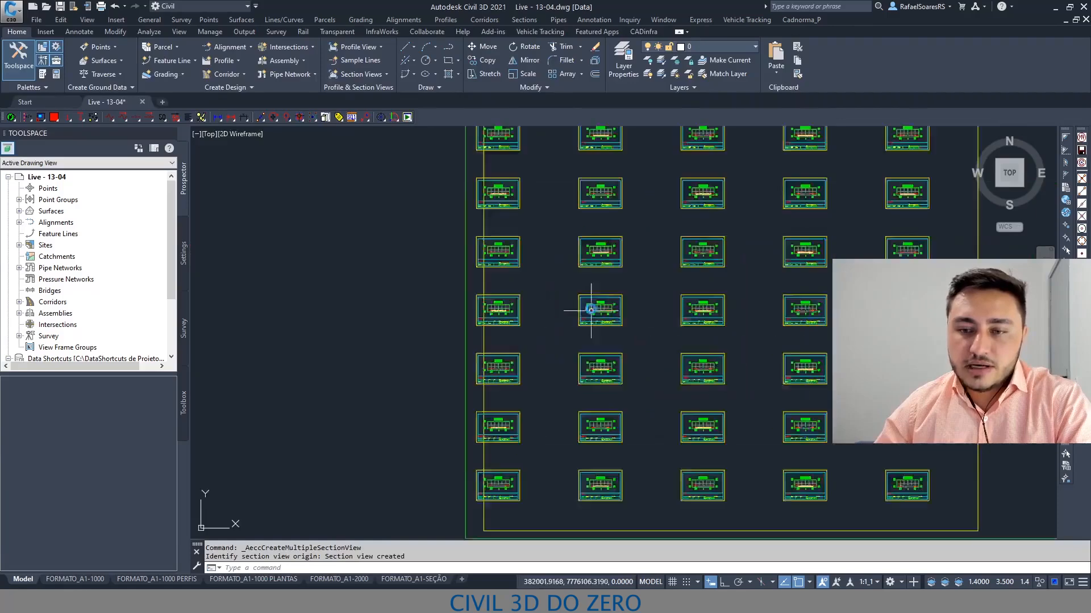
left_click(649, 253)
left_click(619, 205)
scroll(598, 328, "up", 4)
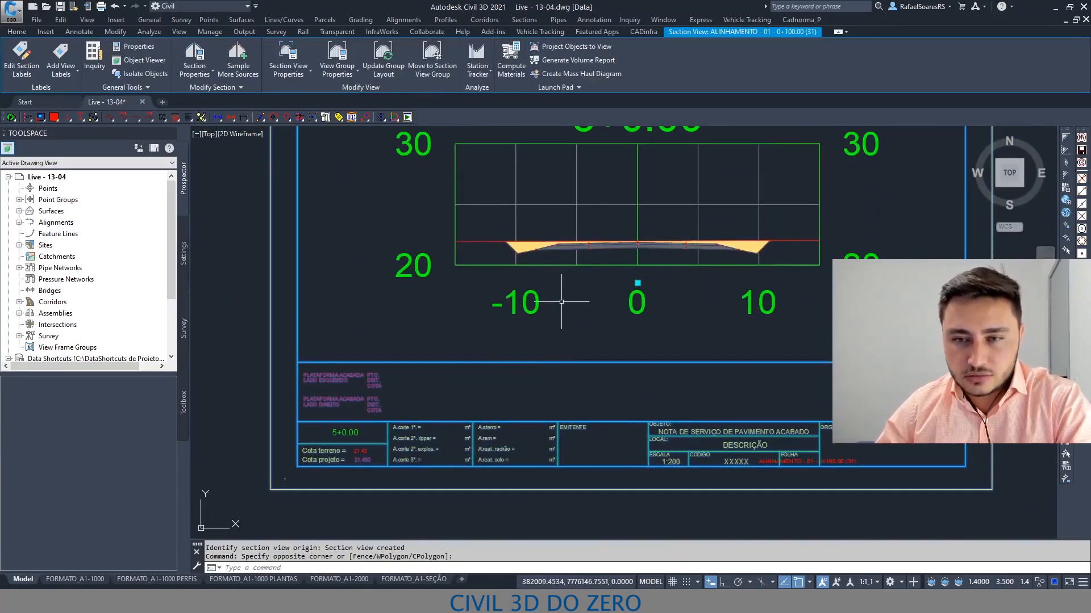
scroll(562, 307, "down", 3)
key("Escape")
scroll(562, 318, "down", 5)
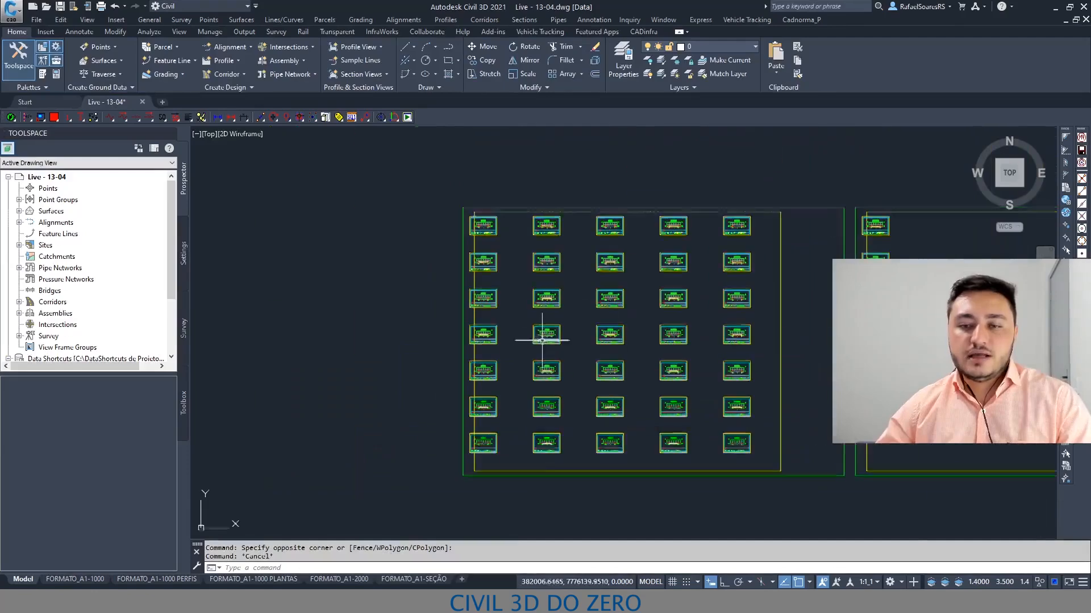
Examine the 12+0.00 section view on the new sheet, including its section drawing, data rows and title block.
middle_click_drag(532, 346, 433, 345)
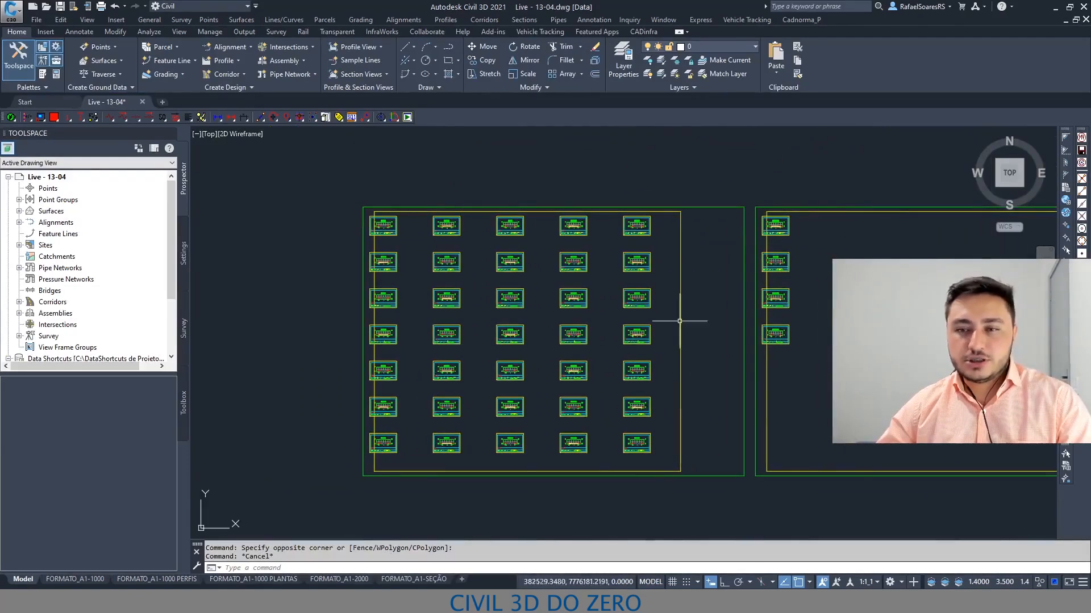
scroll(585, 332, "up", 8)
scroll(547, 352, "up", 5)
scroll(495, 398, "down", 2)
scroll(392, 268, "up", 2)
scroll(392, 267, "down", 3)
scroll(373, 370, "up", 2)
scroll(408, 440, "down", 2)
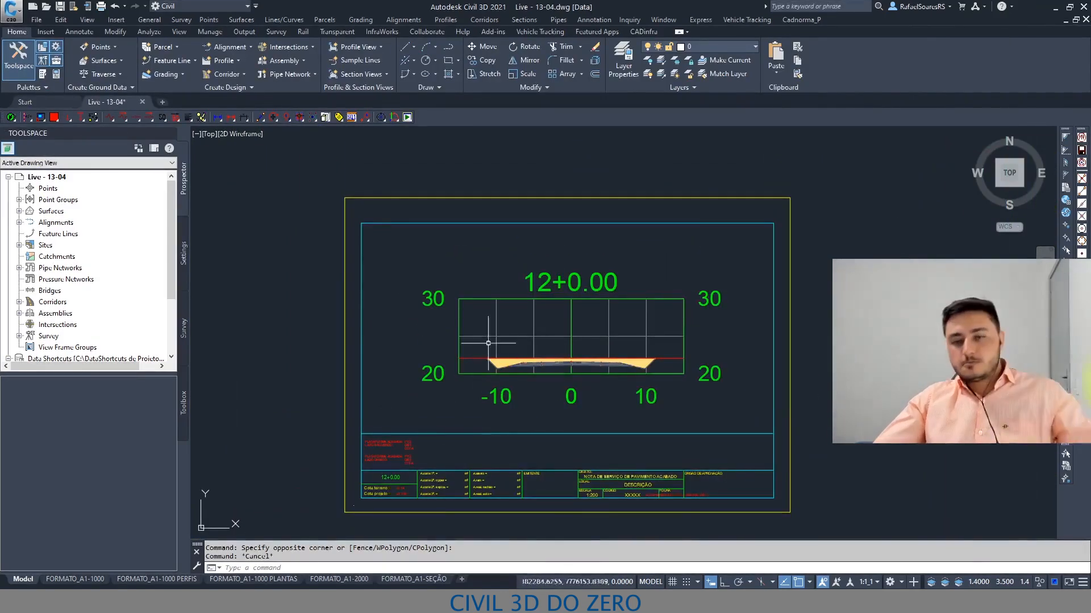
scroll(522, 379, "up", 2)
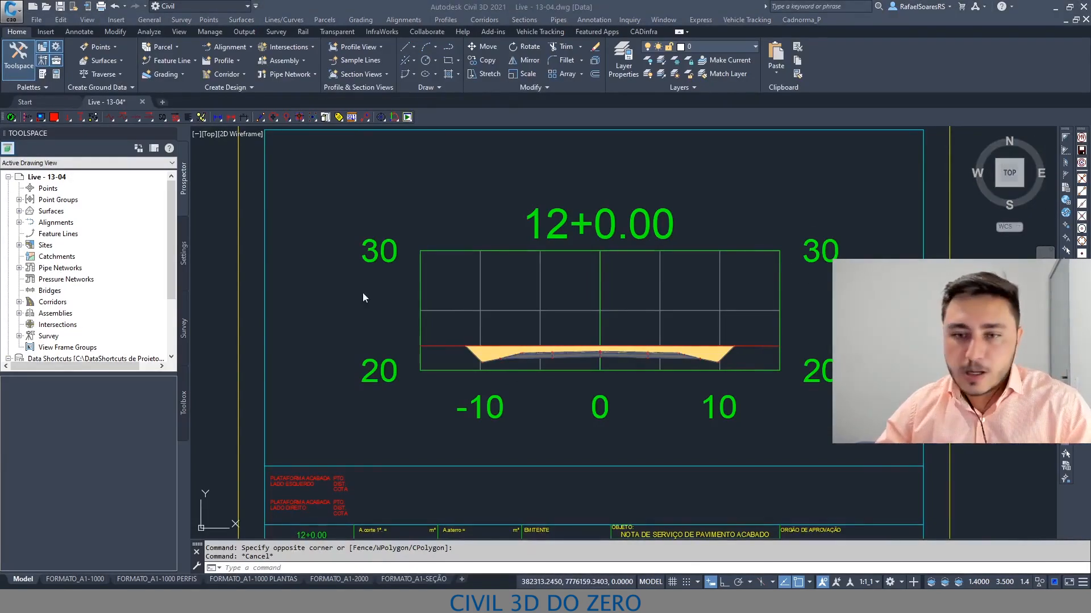
scroll(519, 182, "down", 3)
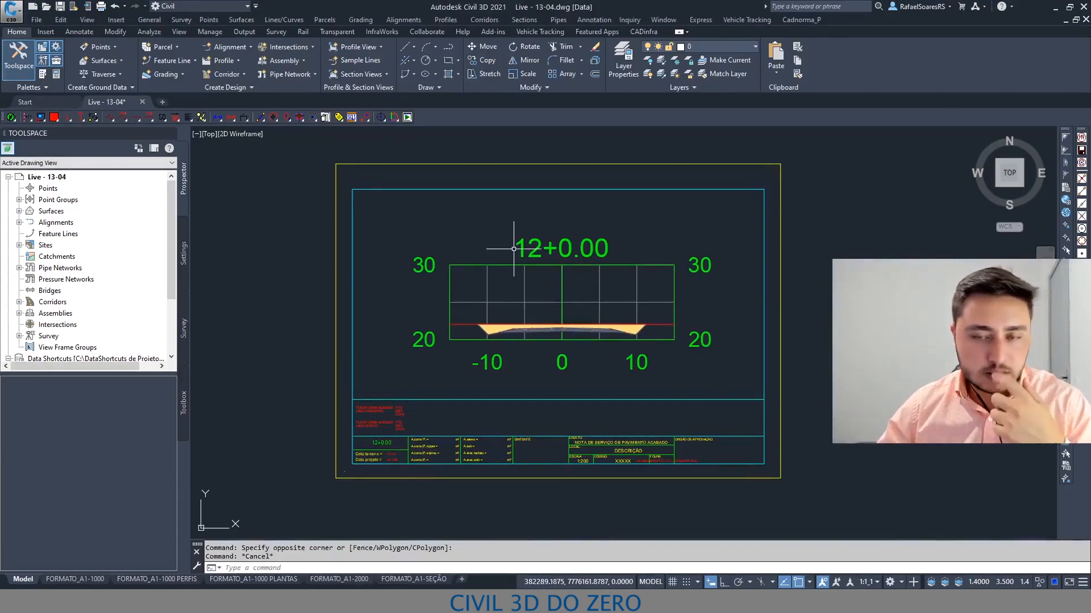
scroll(513, 352, "up", 3)
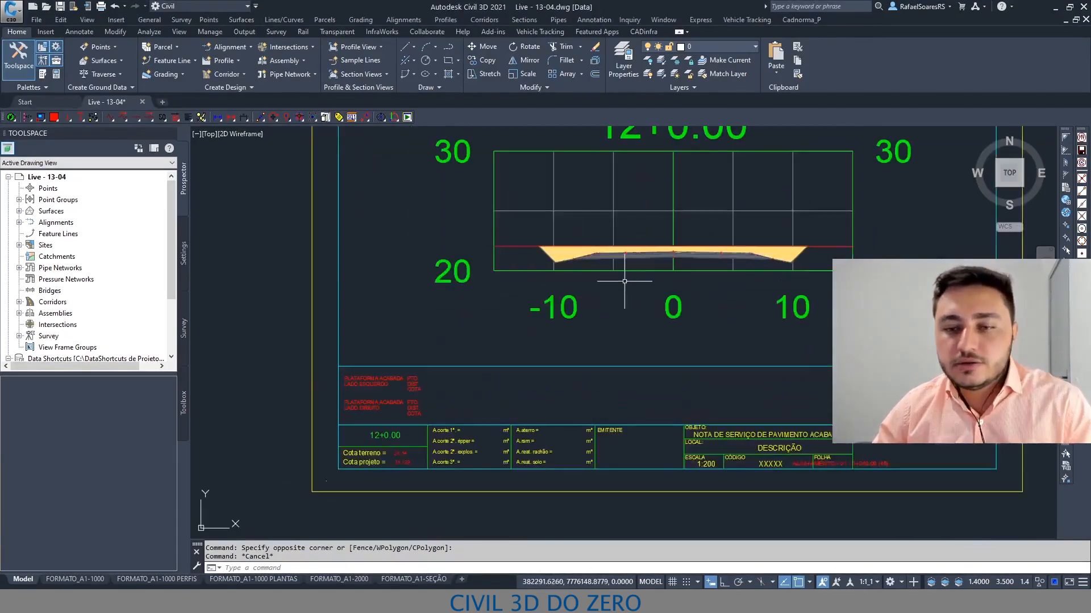
scroll(514, 352, "up", 3)
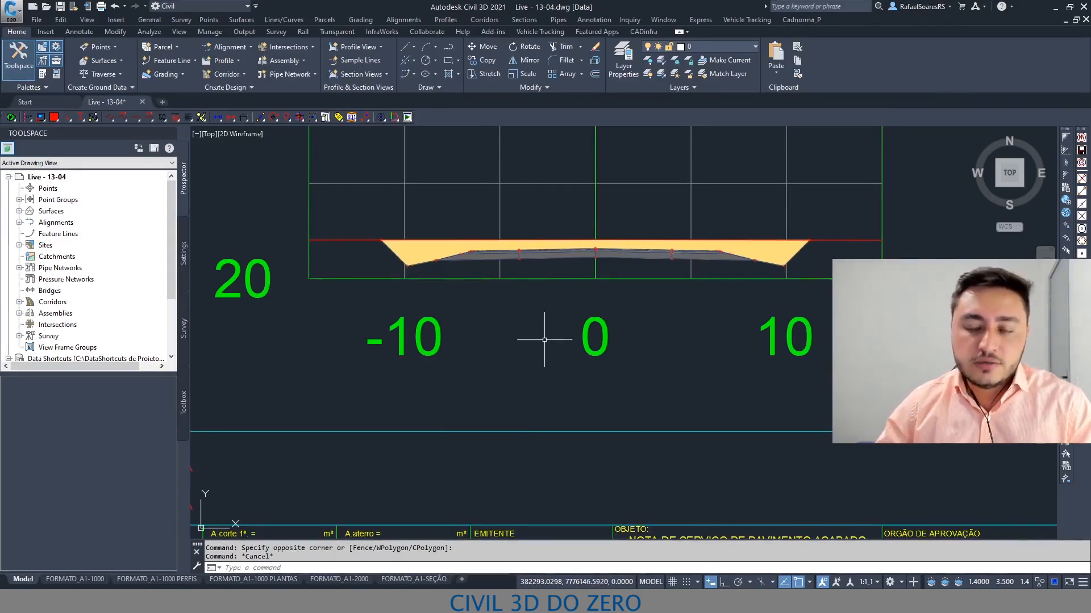
left_click(610, 287)
key("Escape")
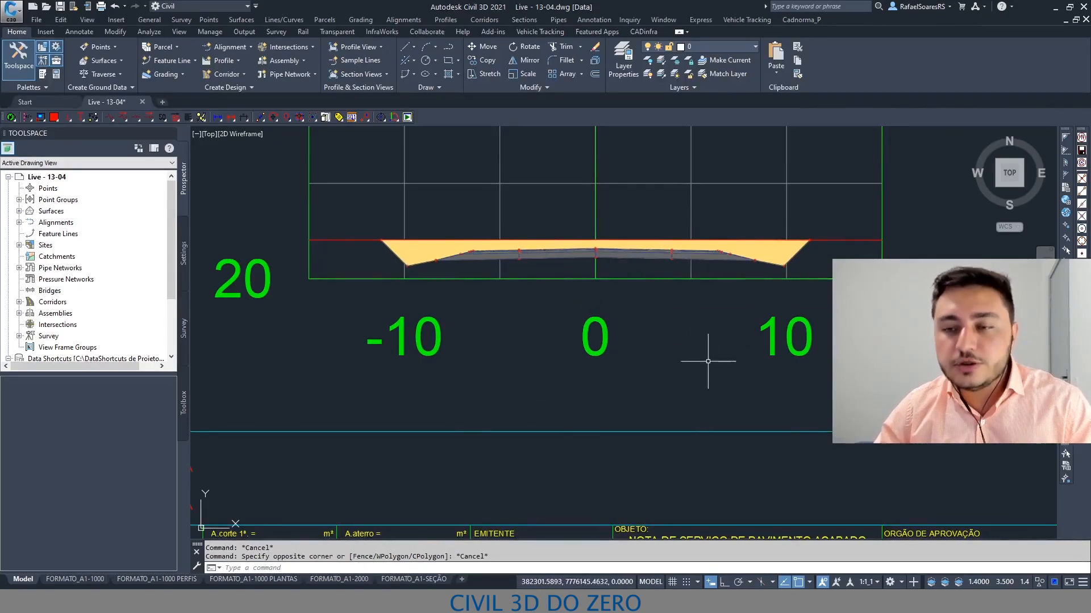
scroll(660, 306, "down", 2)
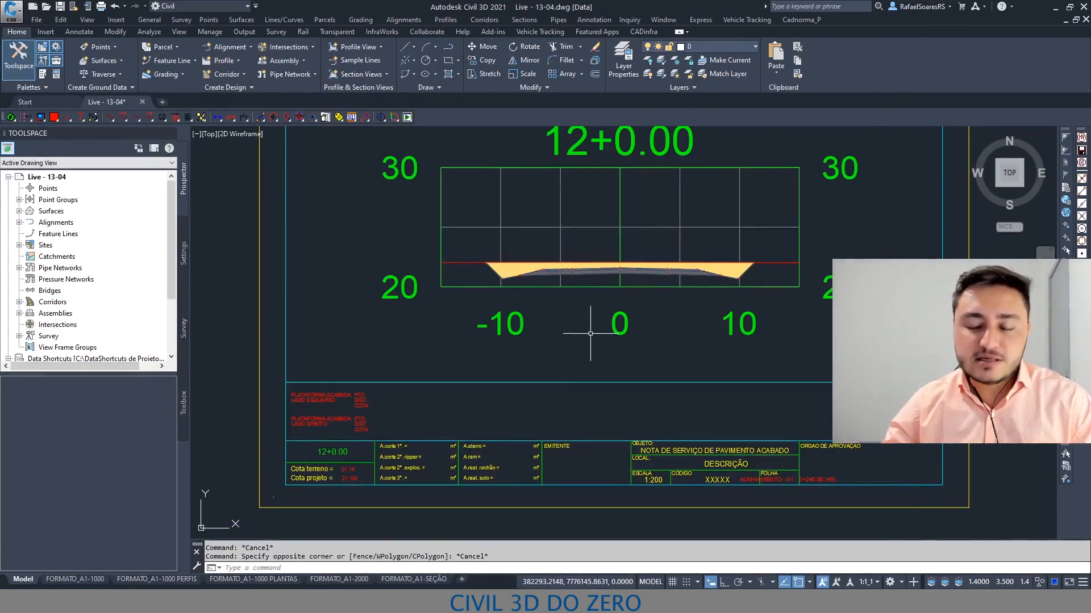
Compare the earlier unframed section views with the framed 4+10.00 section view on the new sheet.
scroll(591, 333, "down", 8)
scroll(562, 306, "up", 8)
scroll(455, 280, "down", 2)
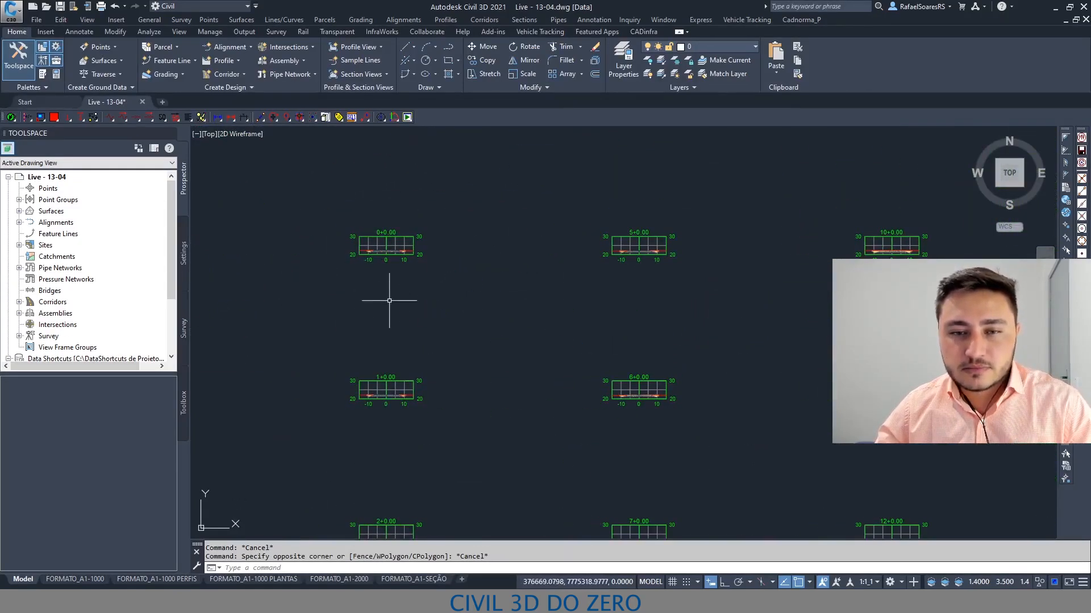
scroll(415, 315, "down", 5)
scroll(521, 321, "up", 4)
scroll(521, 321, "down", 4)
scroll(604, 312, "up", 7)
scroll(598, 233, "up", 2)
mouse_move(598, 233)
middle_mouse_down()
mouse_move(639, 296)
mouse_move(577, 393)
middle_mouse_up()
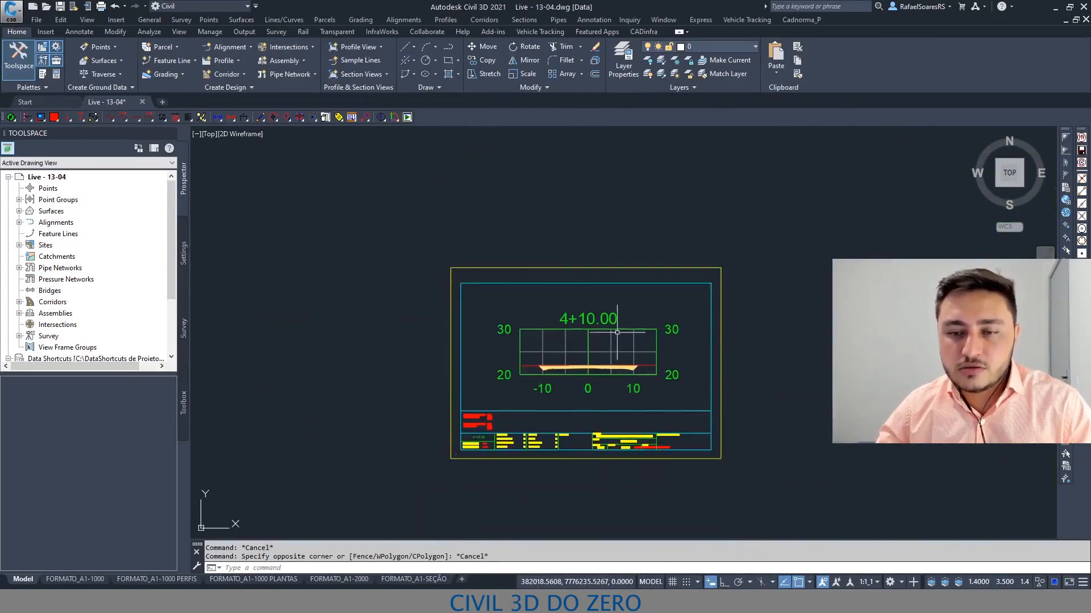
scroll(593, 341, "up", 3)
scroll(597, 318, "down", 1)
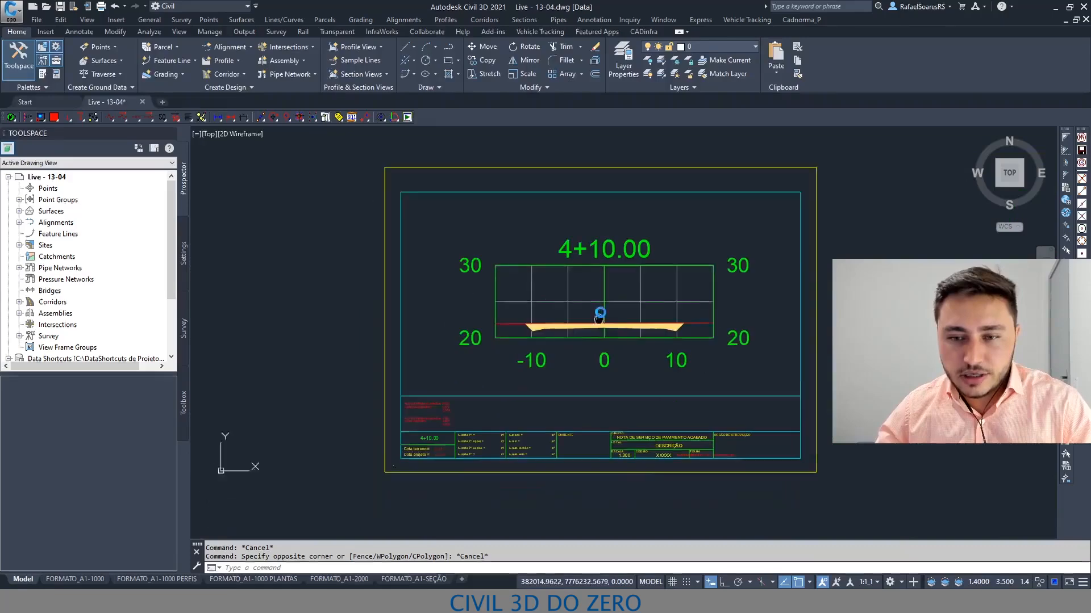
key("Escape")
scroll(568, 319, "down", 3)
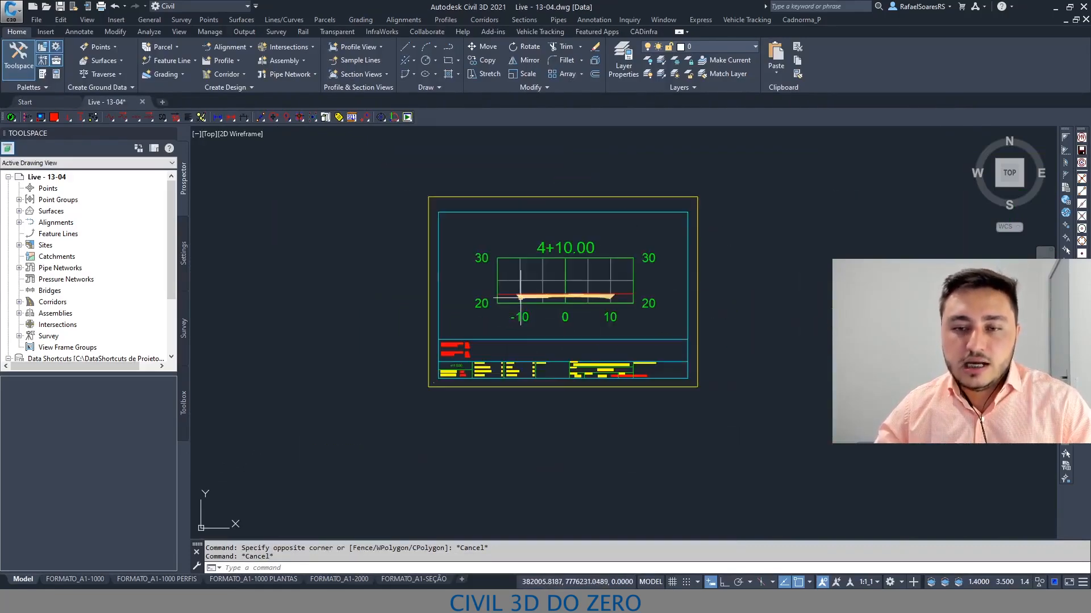
Check which parts of the 4+10.00 sheet are separate objects by selecting the section grid and the service-note frame in turn.
left_click(519, 287)
scroll(508, 273, "up", 2)
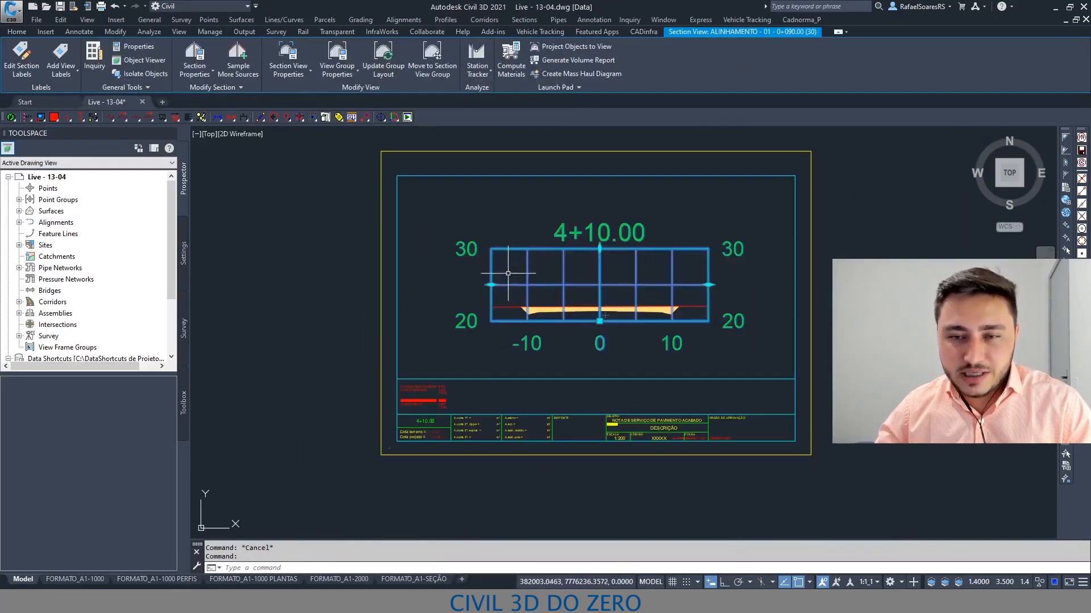
scroll(556, 302, "up", 2)
scroll(590, 309, "down", 2)
key("Escape")
left_click(580, 379)
key("Escape")
left_click(569, 382)
left_click(567, 371)
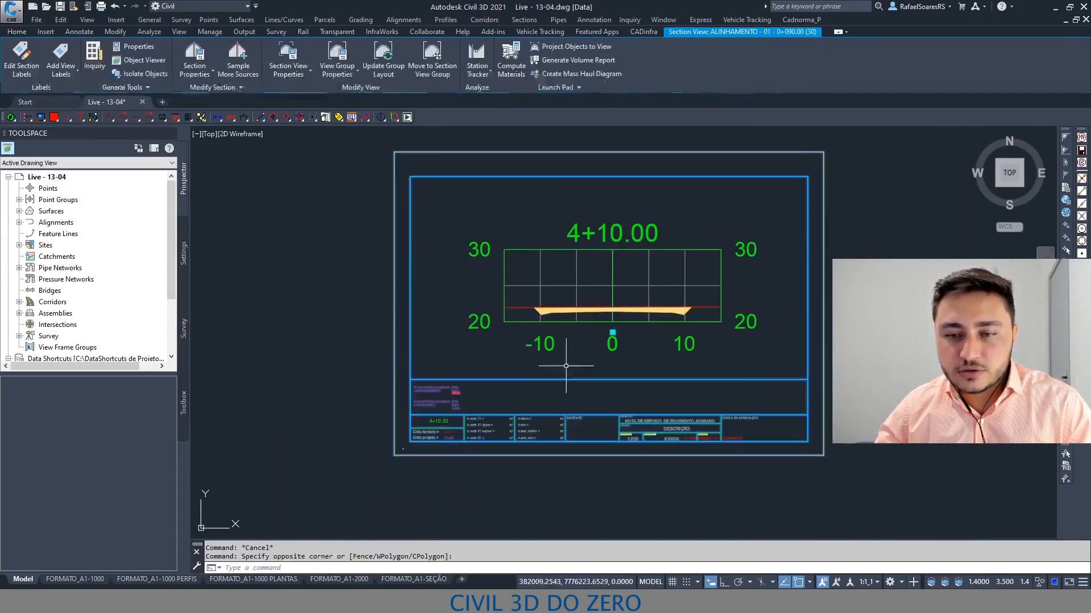
key("Escape")
Move the service-note frame off the 4+10.00 section view and reset it to its original position.
left_click(559, 384)
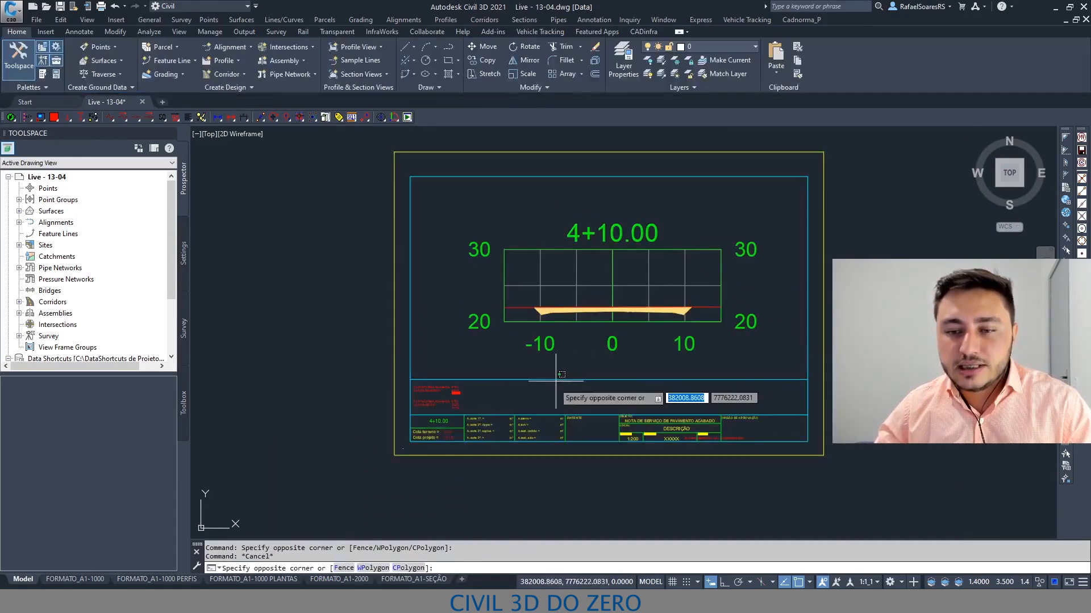
left_click(555, 370)
left_click(613, 332)
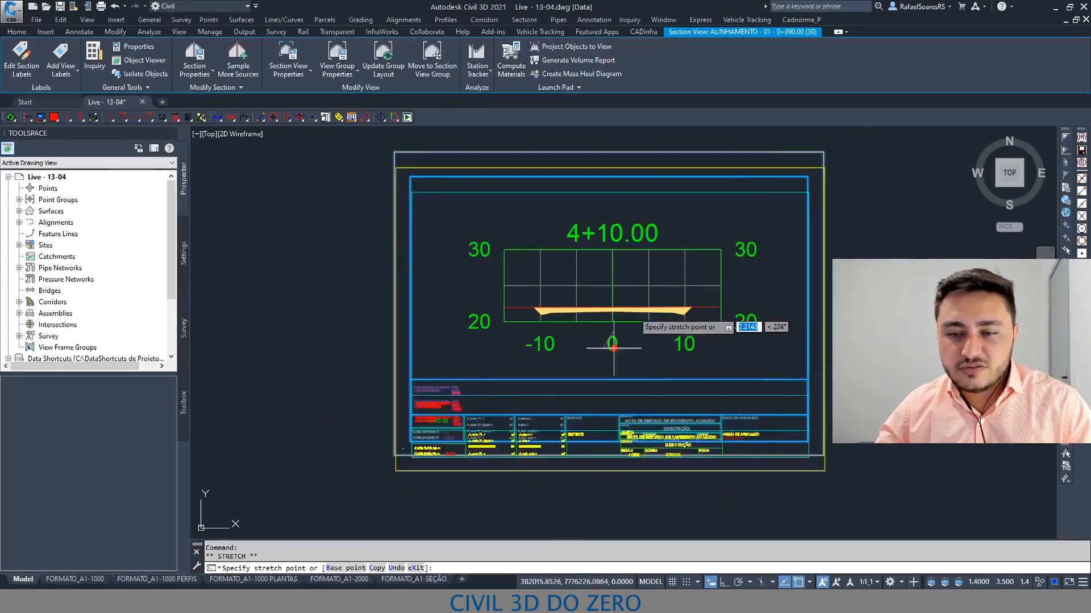
scroll(605, 323, "down", 4)
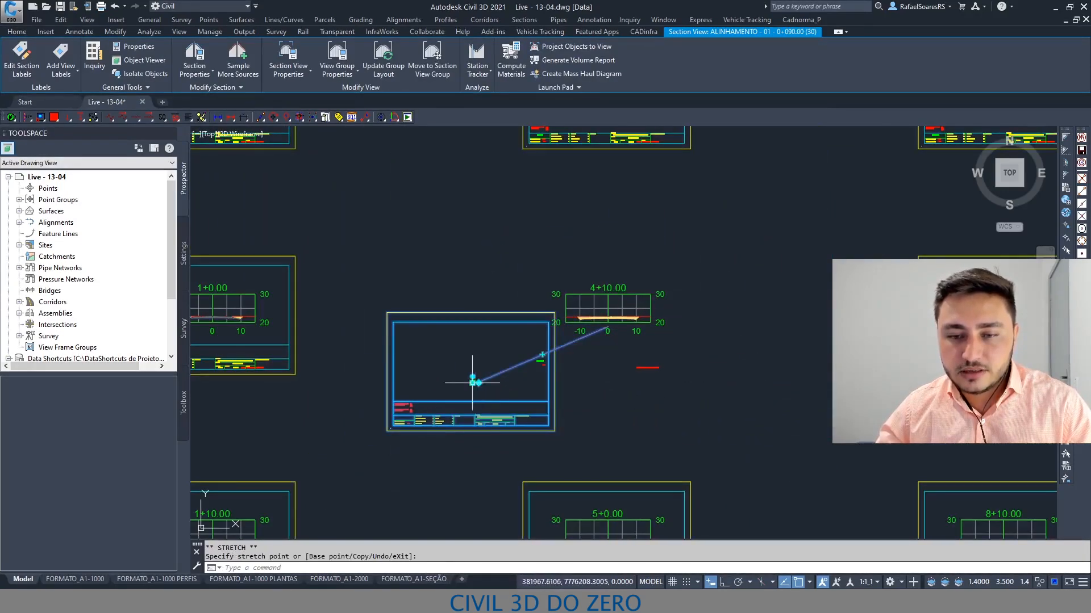
left_click(471, 379)
key("Escape")
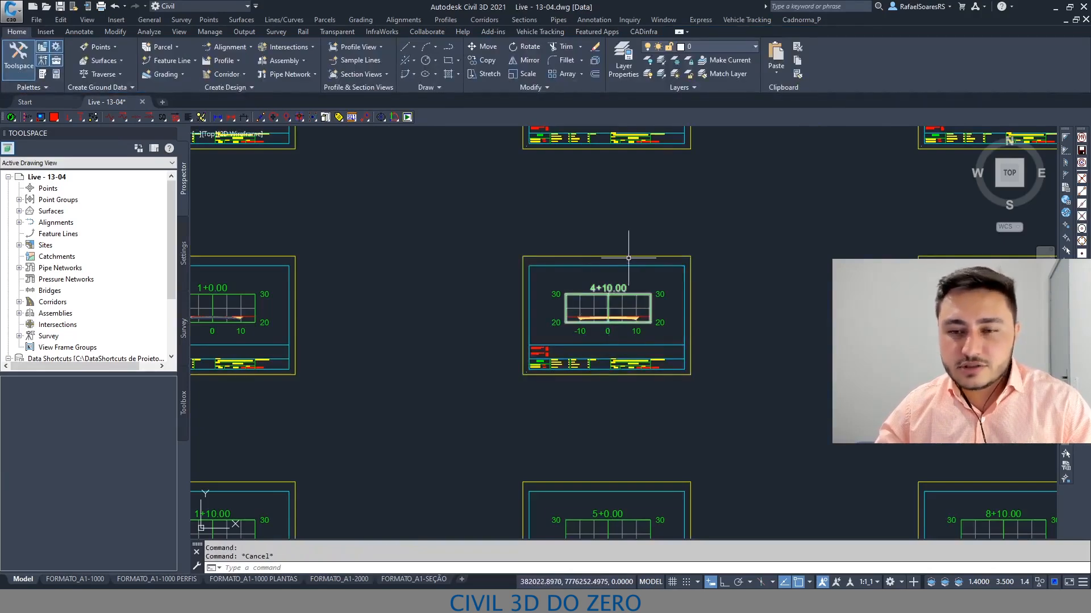
Examine the framed 4+10.00 and 4+0.00 section views and their arrangement on the new sheet.
scroll(650, 328, "up", 4)
middle_click_drag(651, 328, 666, 327)
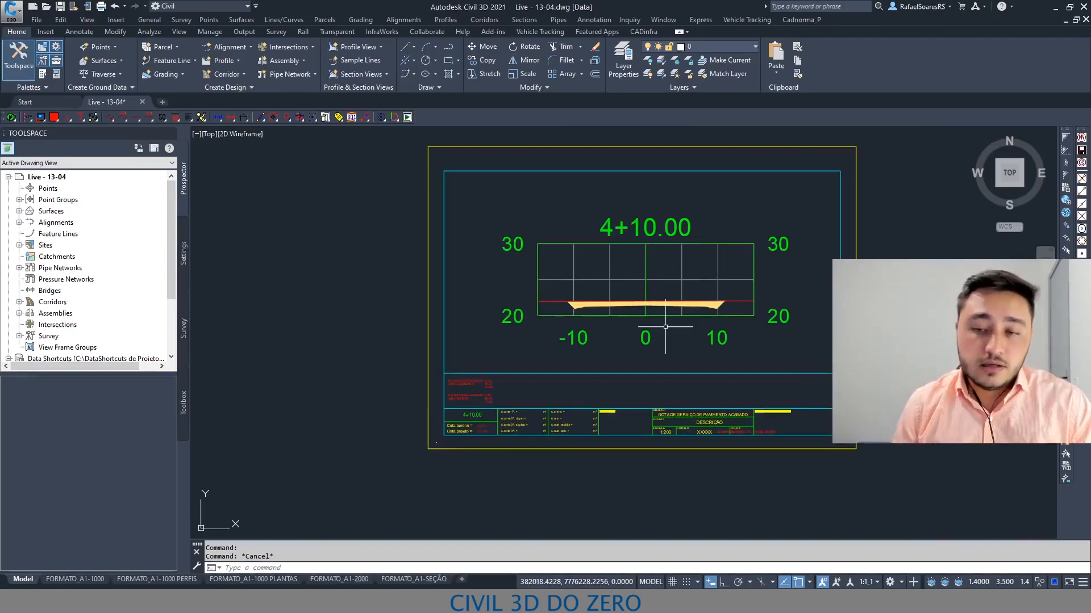
scroll(581, 327, "down", 10)
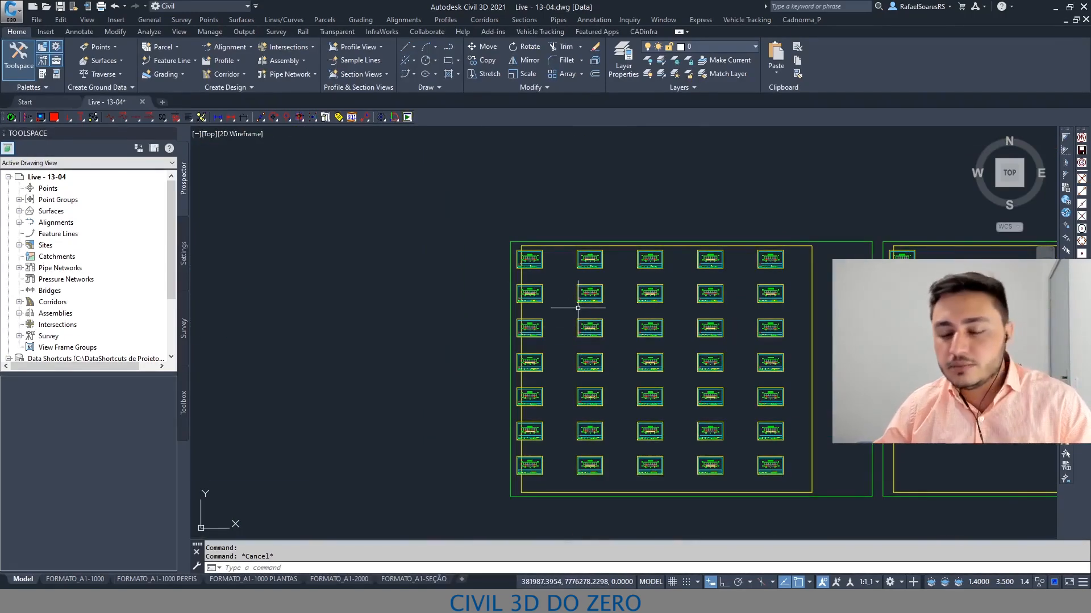
scroll(579, 296, "up", 10)
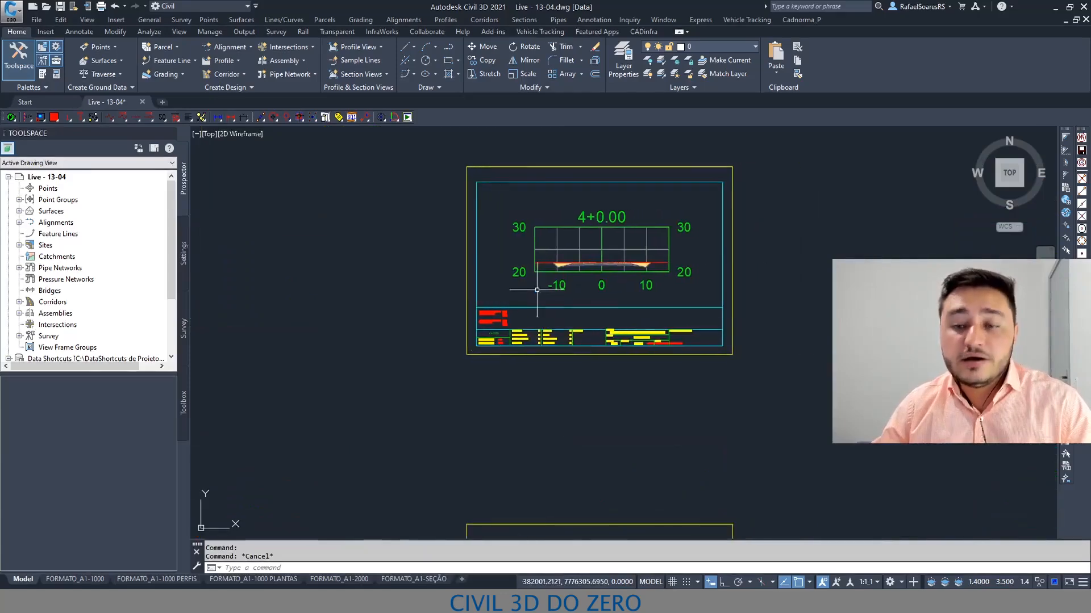
scroll(514, 279, "down", 4)
scroll(514, 278, "down", 3)
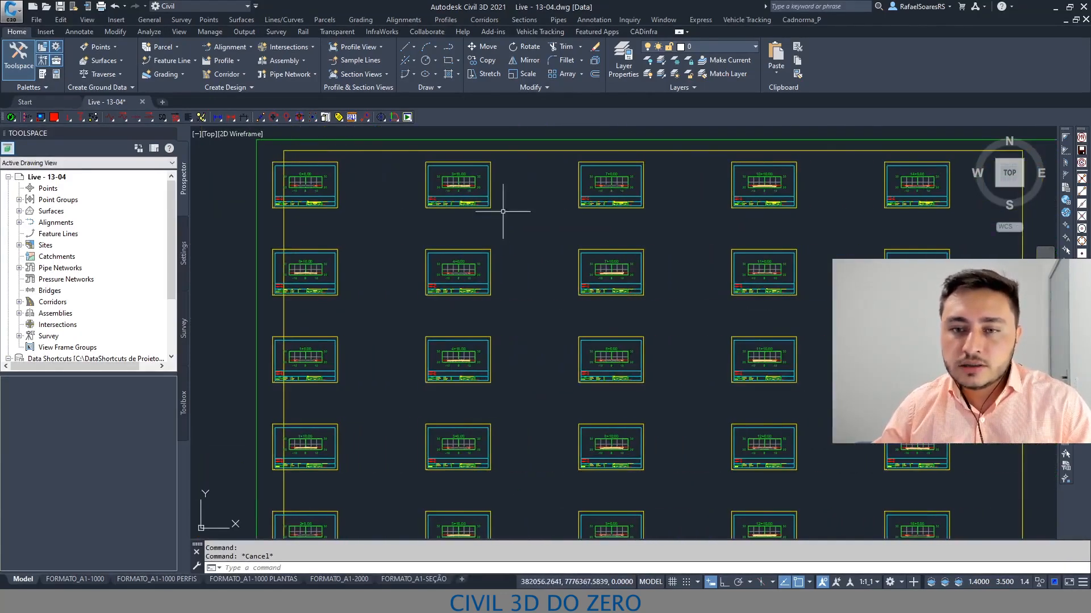
Open the group properties from the 4+0.00 section view and bring up the band set settings for the whole group.
scroll(487, 281, "up", 6)
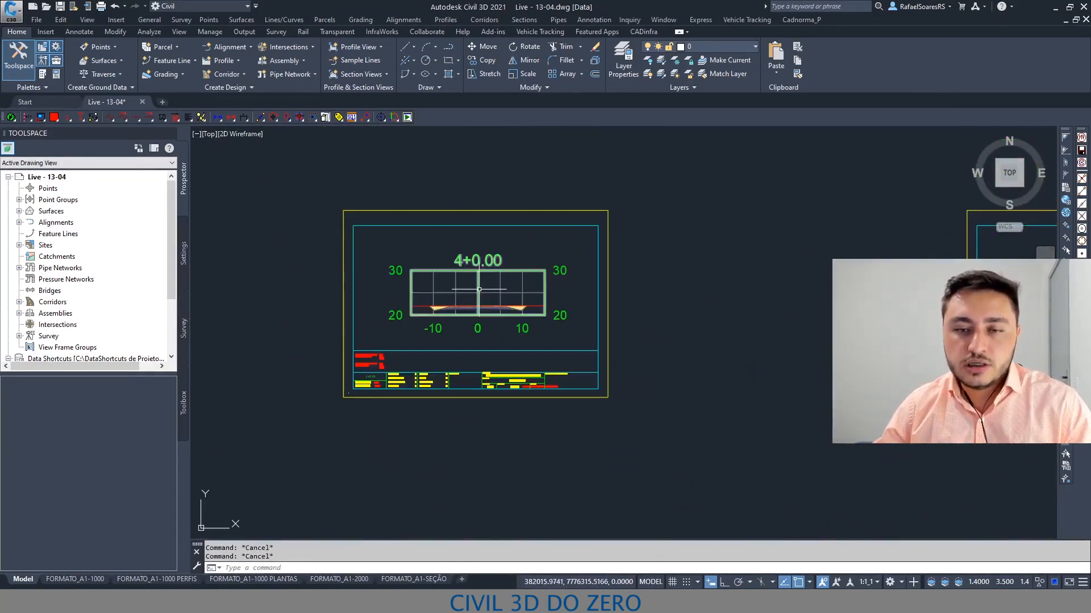
left_click(477, 289)
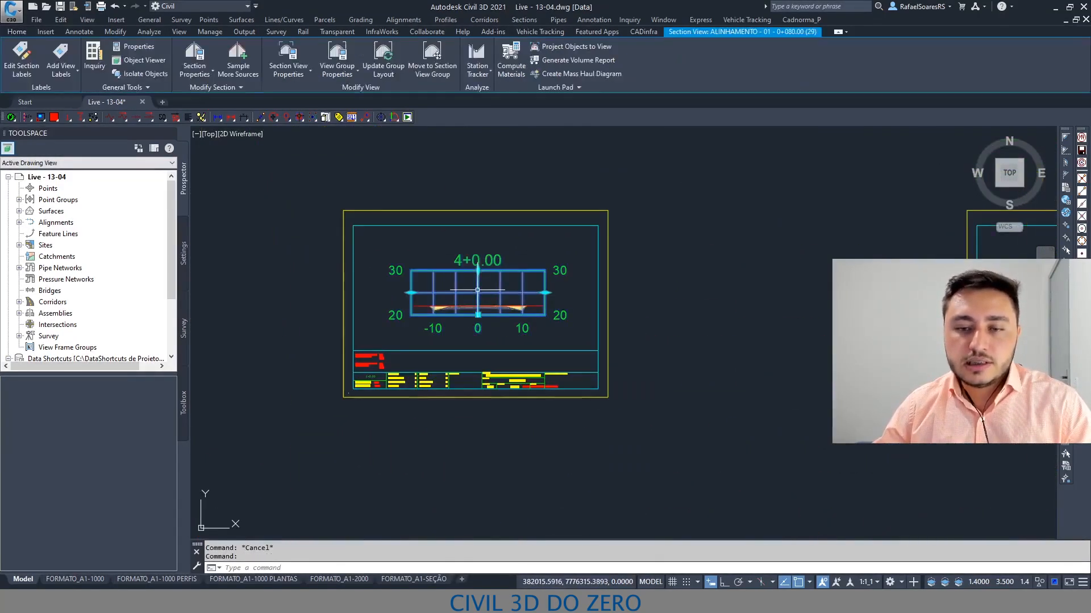
left_click(308, 72)
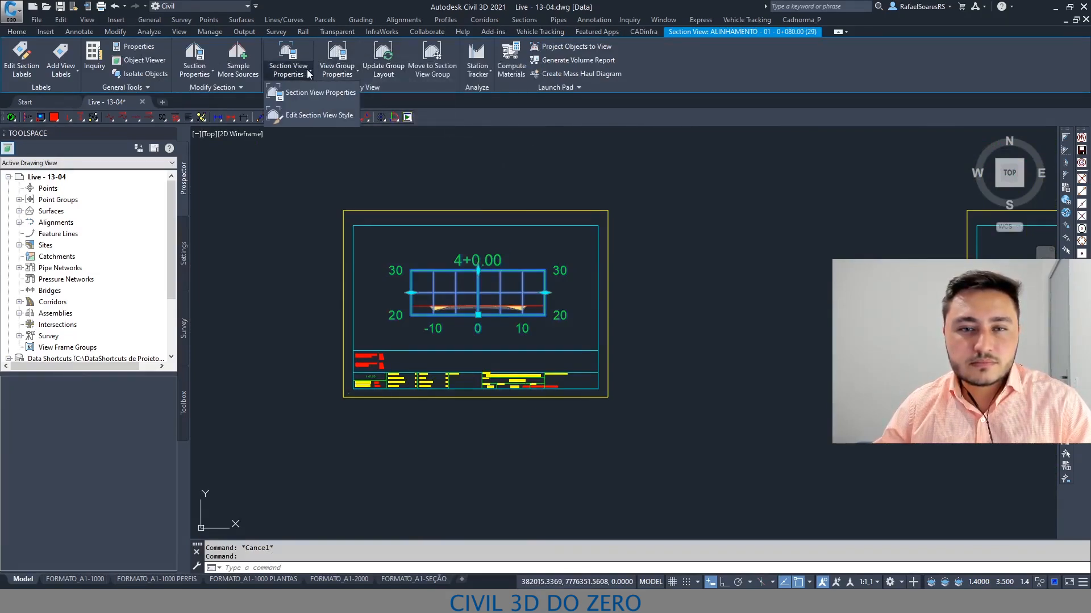
left_click(352, 67)
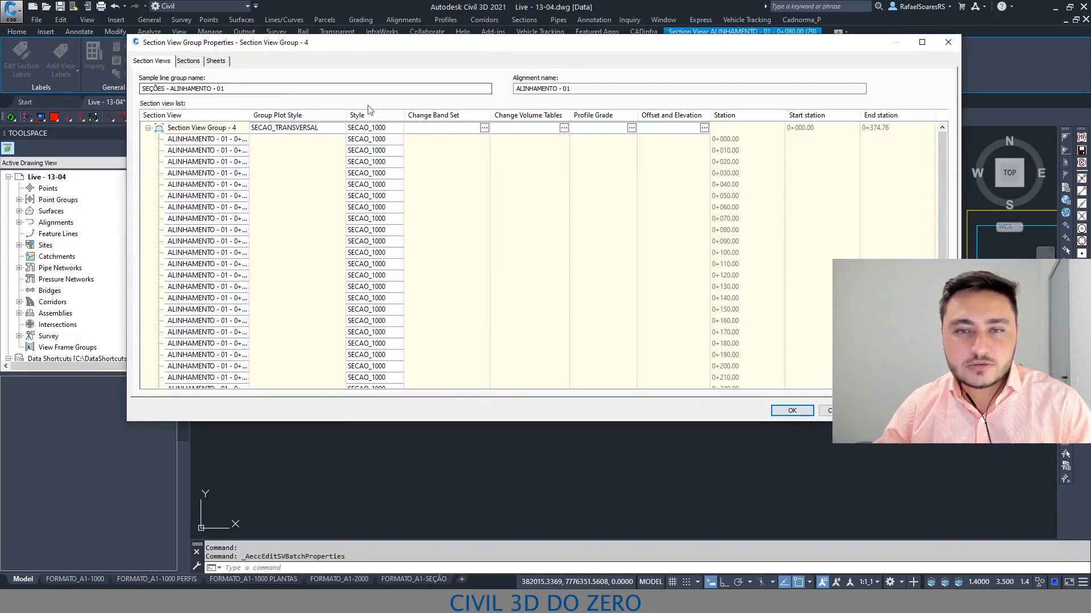
left_click(484, 128)
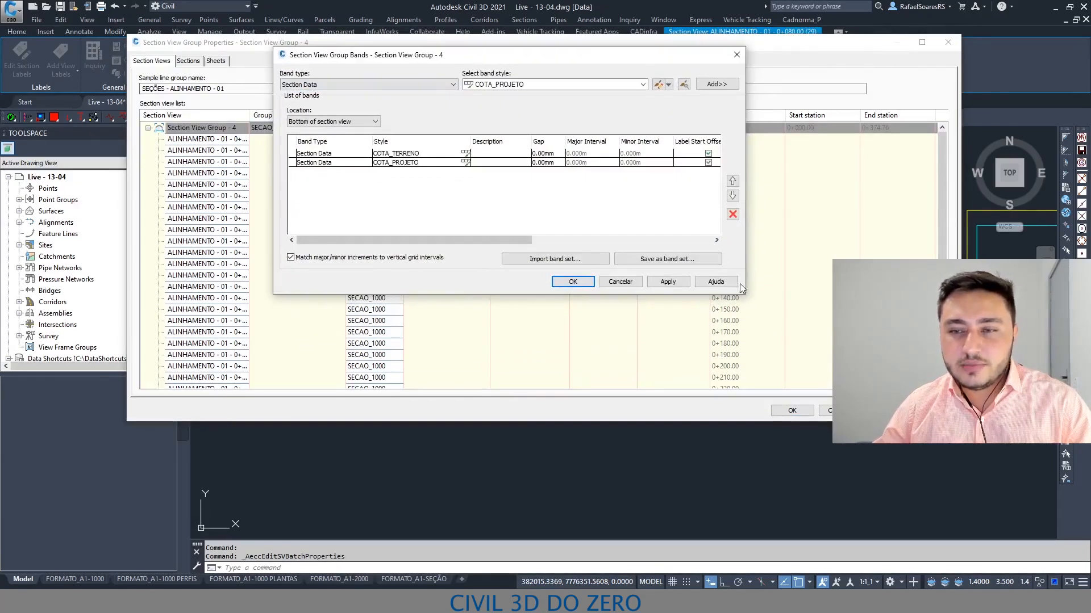
Remove the COTA_PROJETO and COTA_TERRENO section data bands from the section view group.
mouse_move(449, 239)
left_mouse_down()
mouse_move(630, 239)
mouse_move(448, 240)
left_mouse_up()
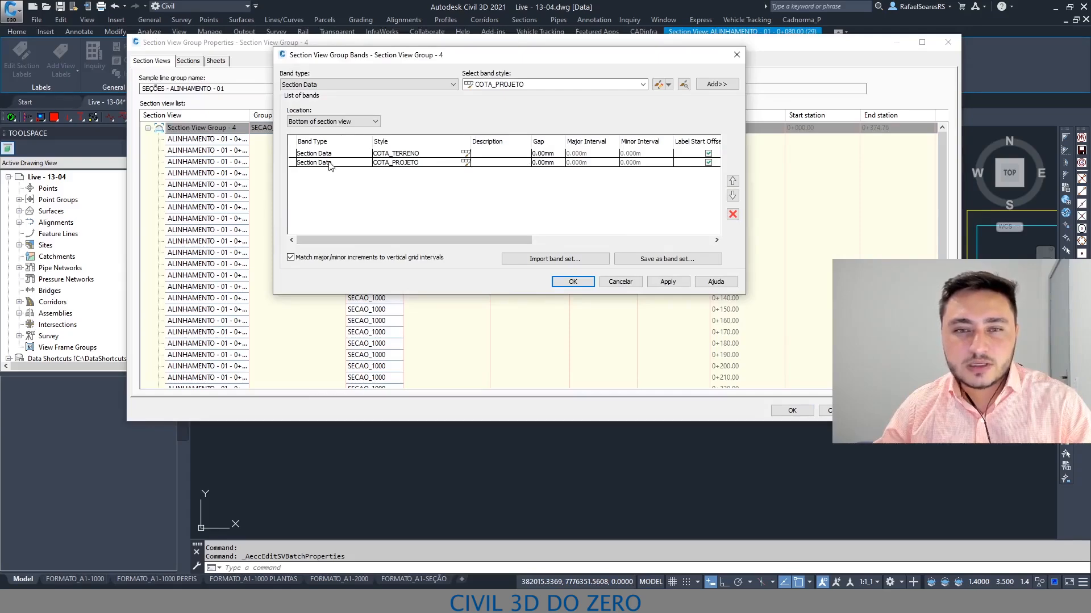
left_click(342, 154)
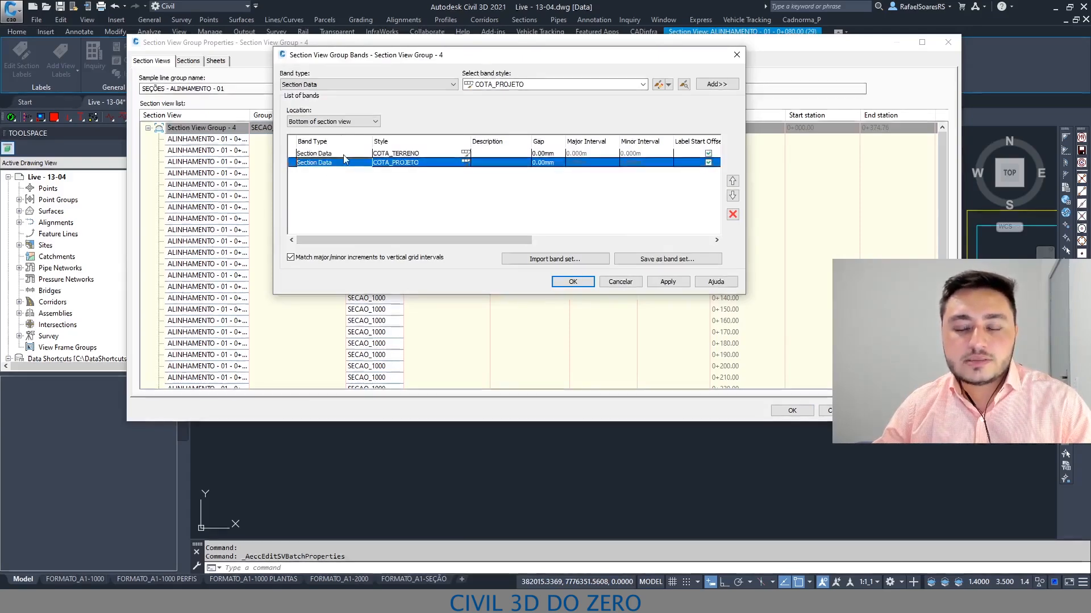
left_click(345, 163)
left_click(349, 155)
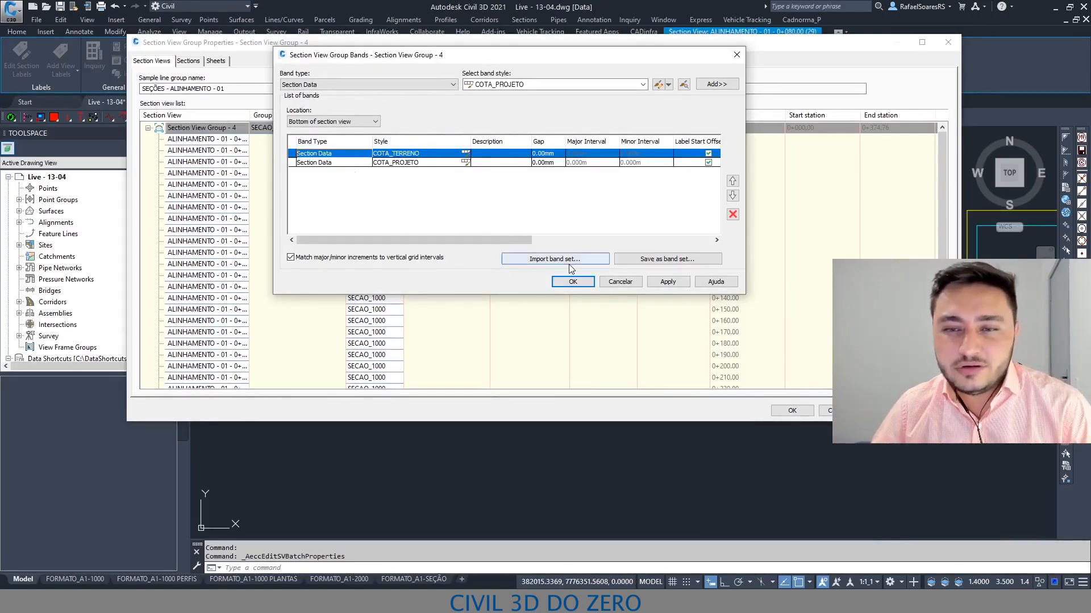
left_click(420, 165)
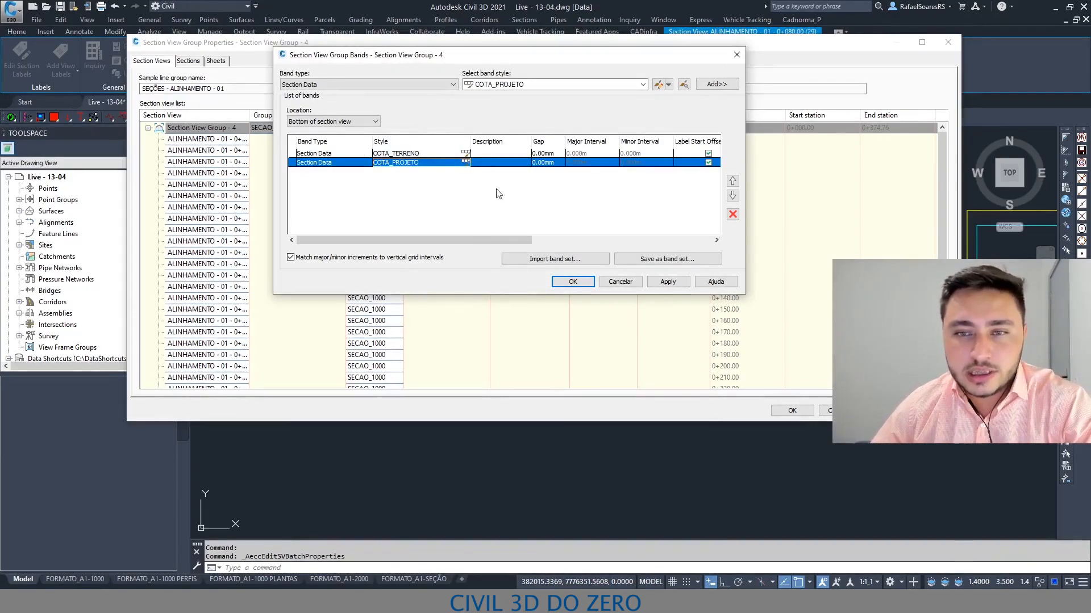
left_click(732, 214)
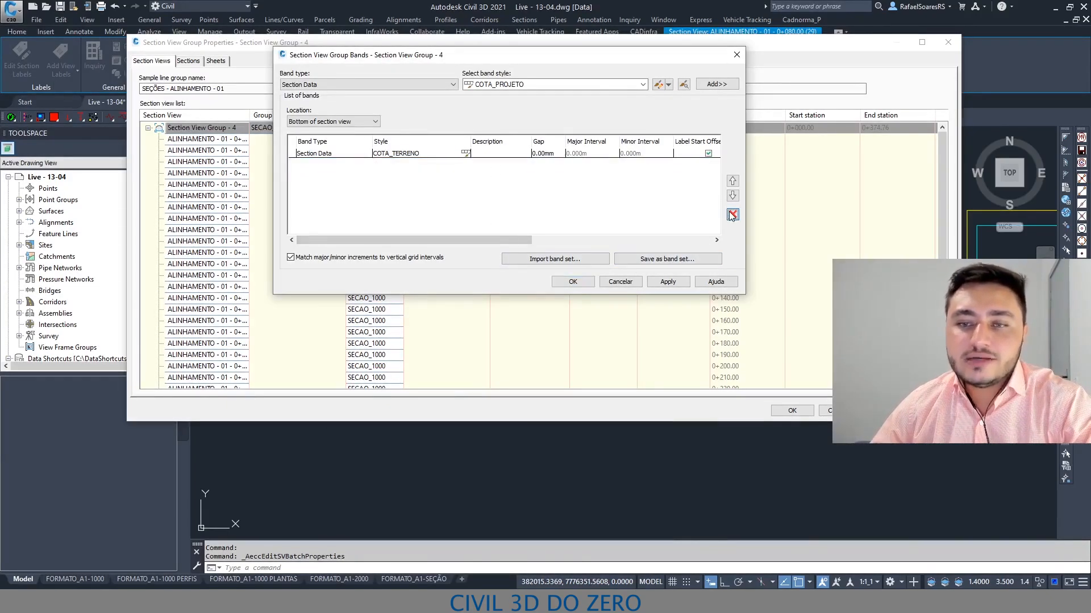
left_click(442, 157)
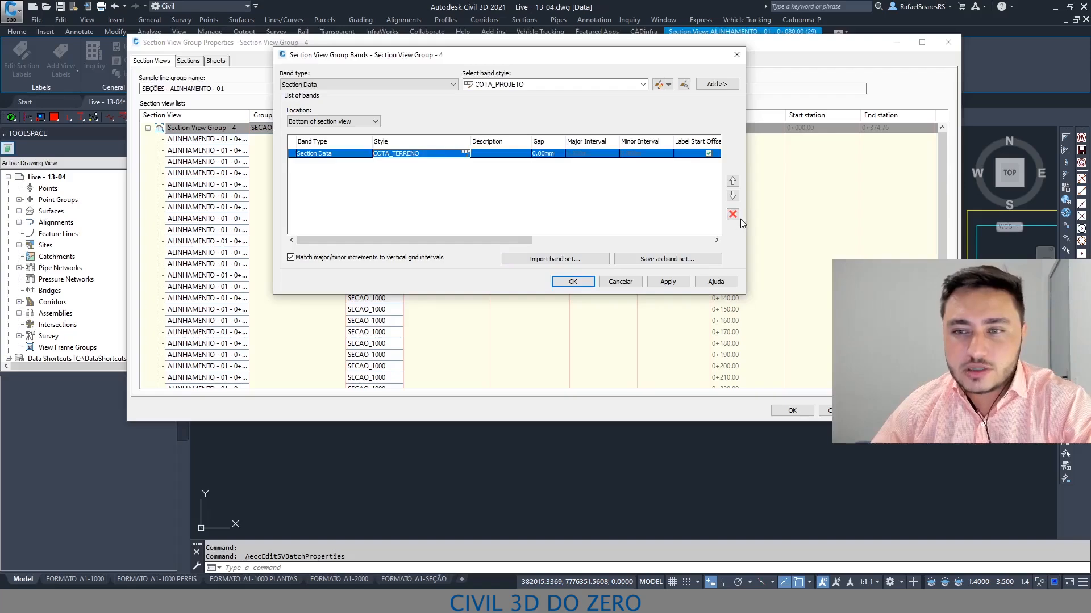
left_click(733, 214)
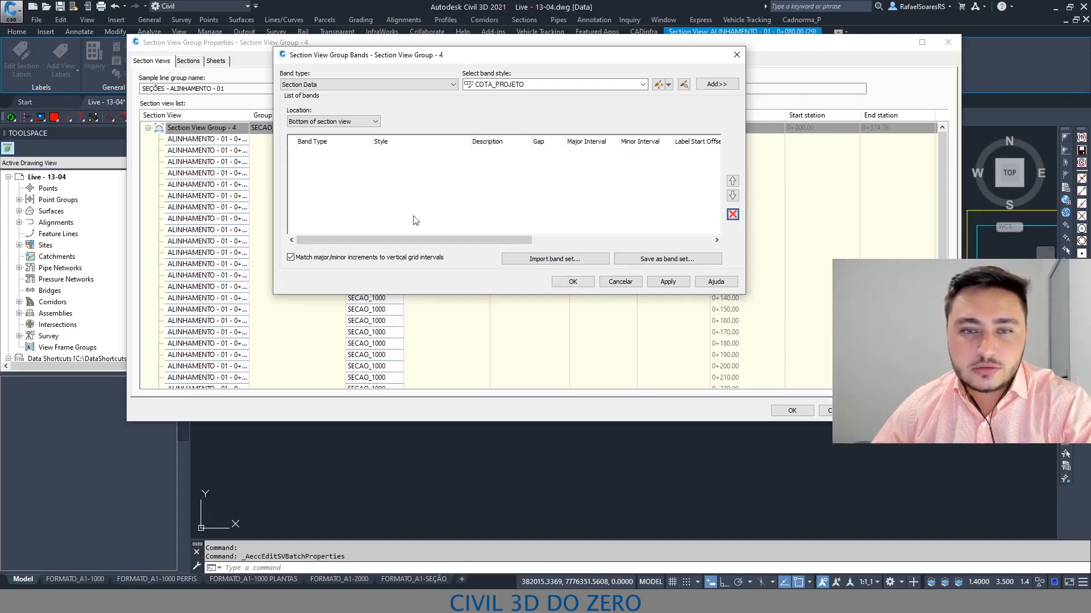
Review the available band types and Section Data band styles for the section view group.
left_click(356, 85)
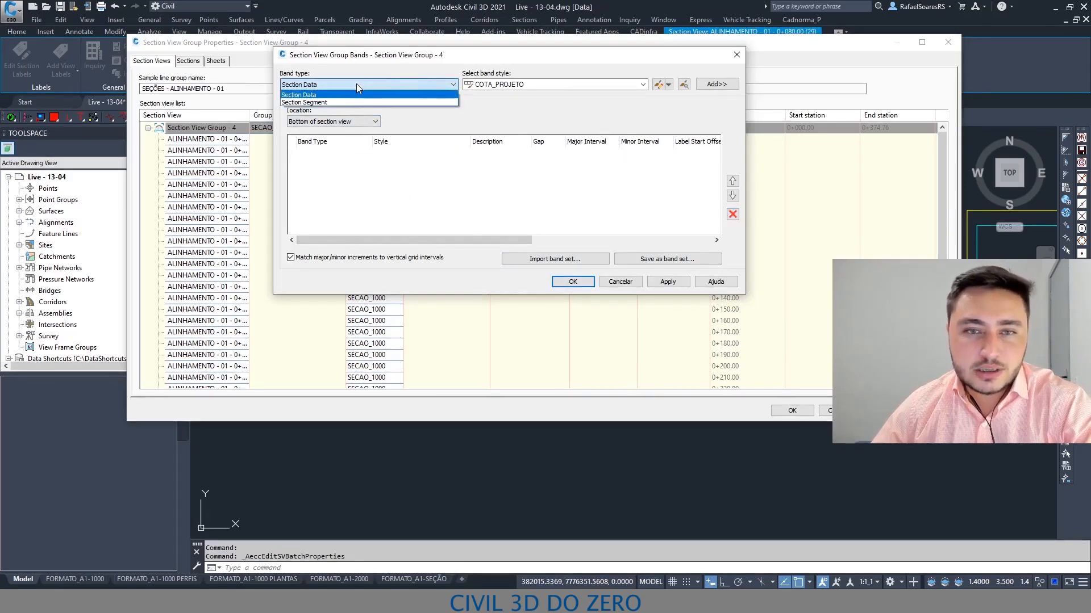
left_click(356, 84)
left_click(545, 85)
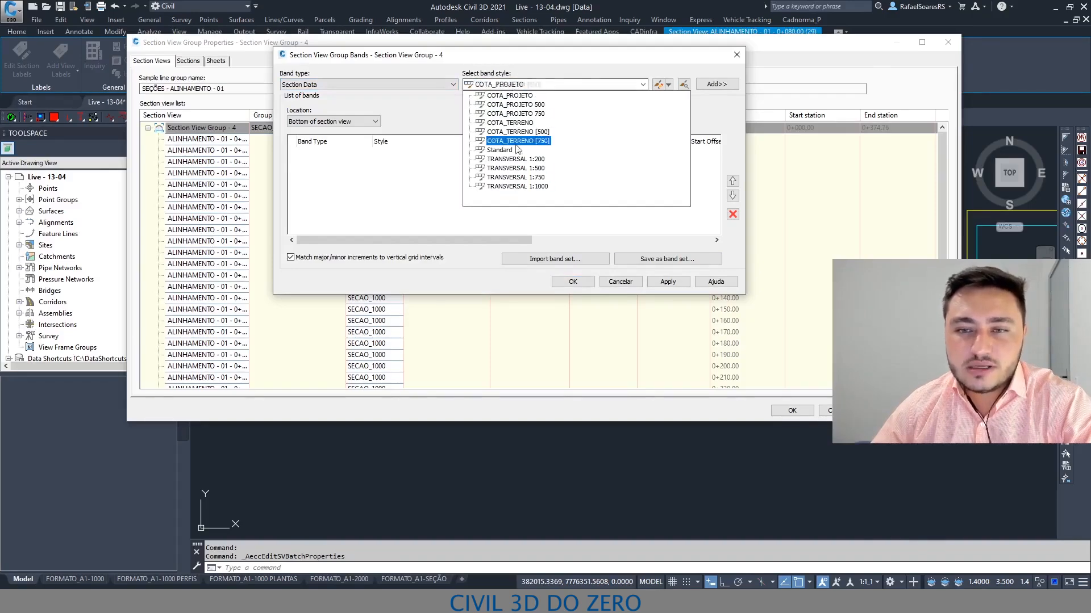
left_click(522, 162)
left_click(555, 85)
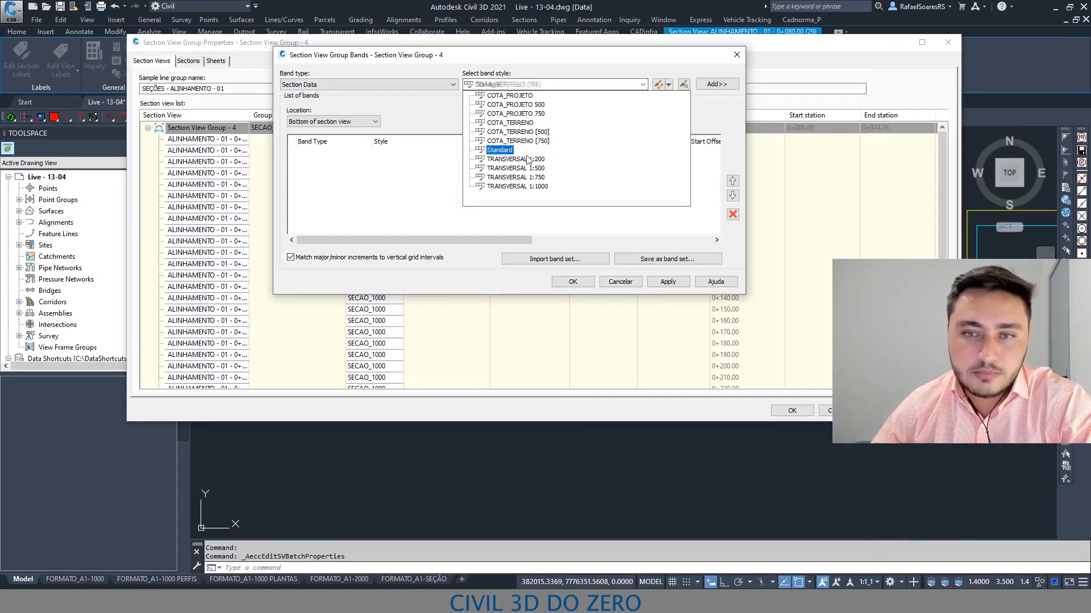
left_click(568, 260)
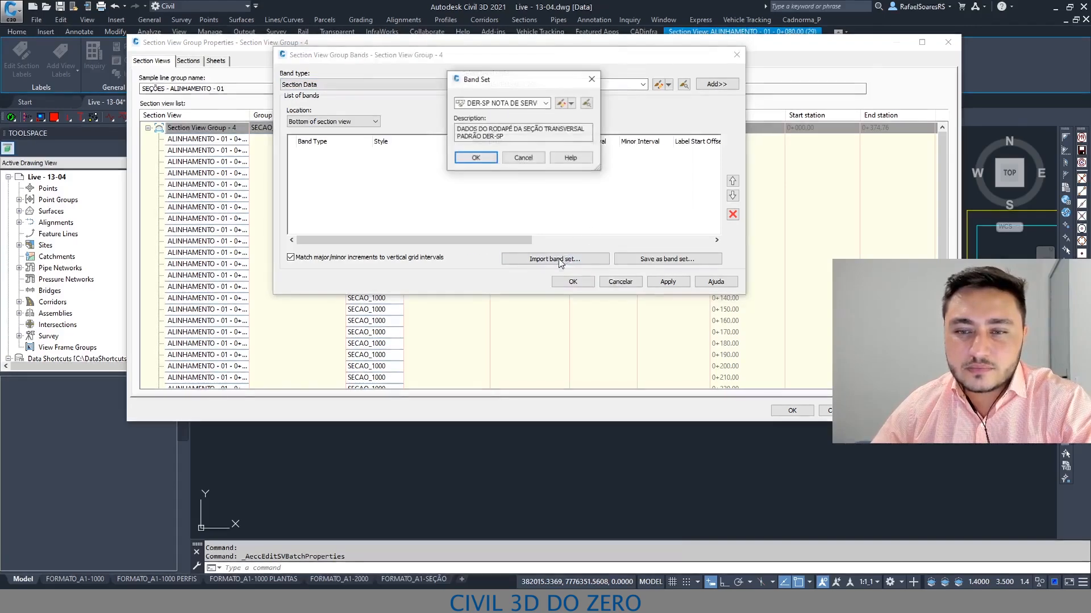
left_click(591, 79)
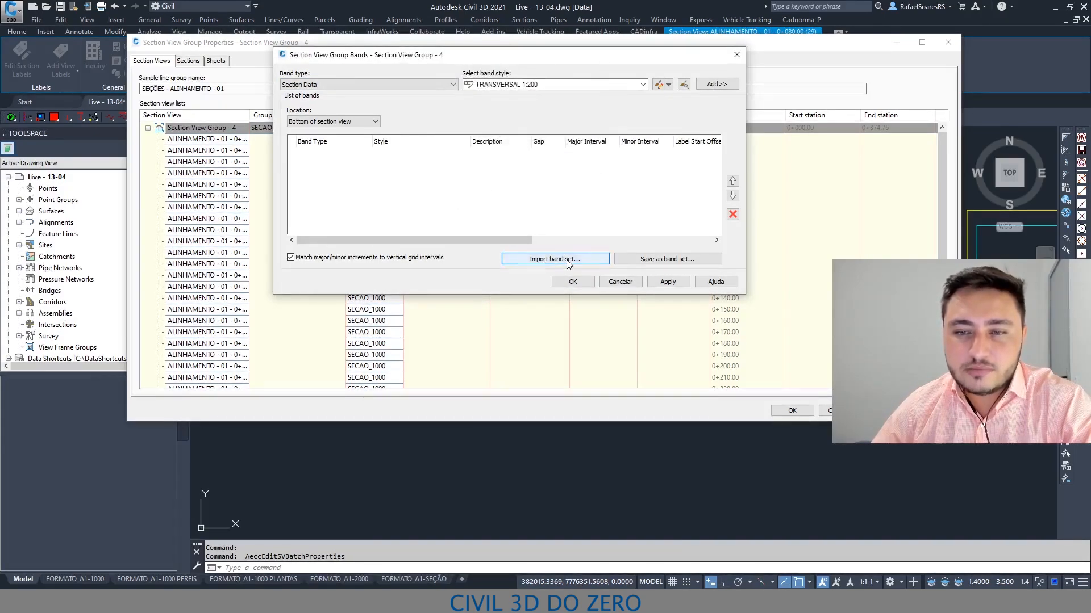
Import the TRANSVERSAL 1:1000 band set into the section view group and apply the group properties.
left_click(568, 259)
left_click(528, 103)
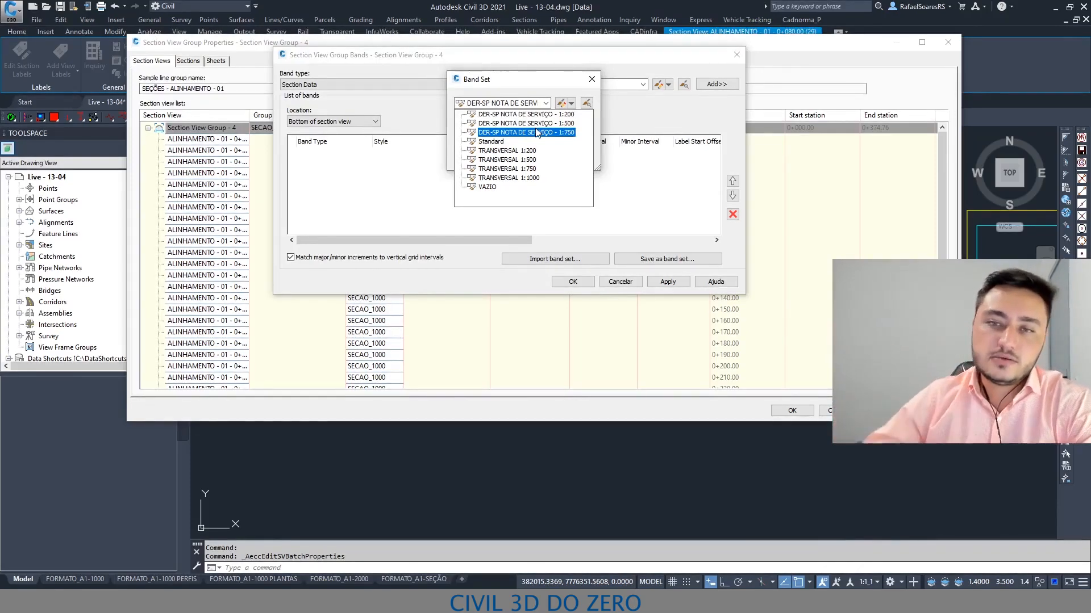
left_click(505, 178)
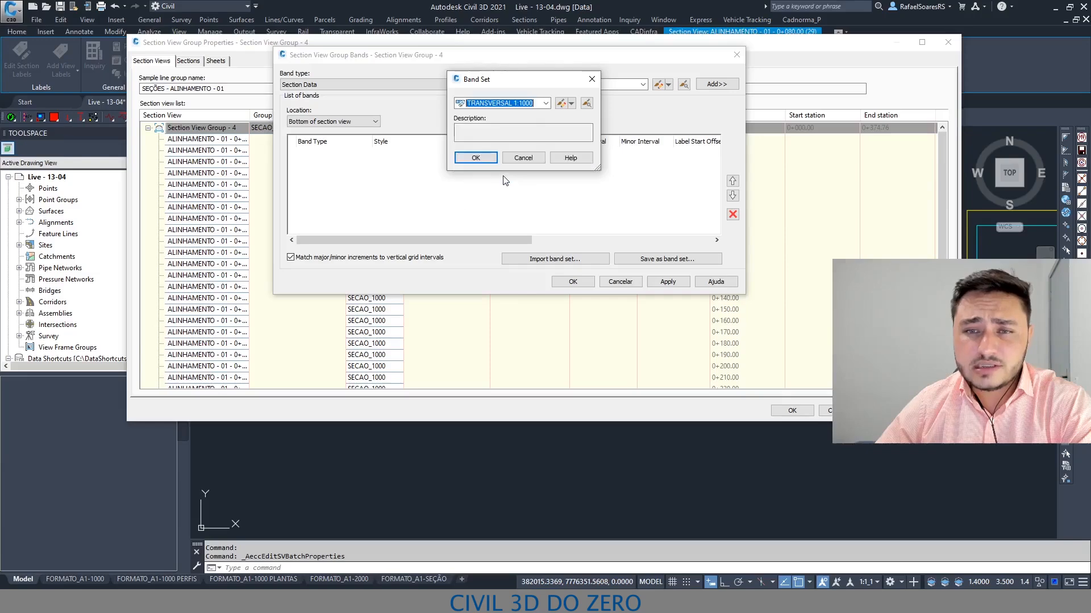
left_click(475, 159)
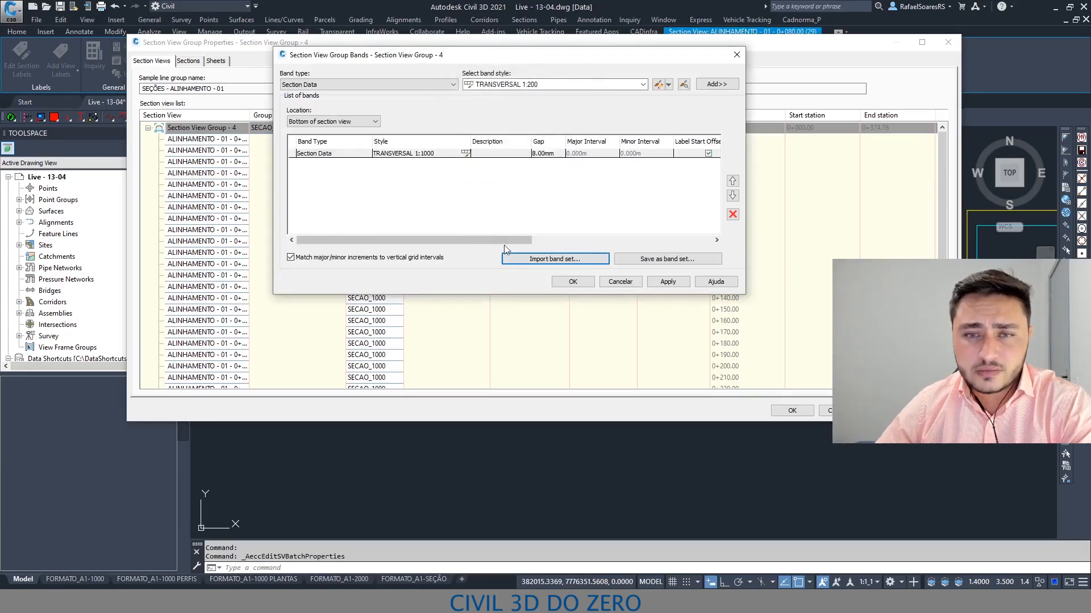
left_click(572, 283)
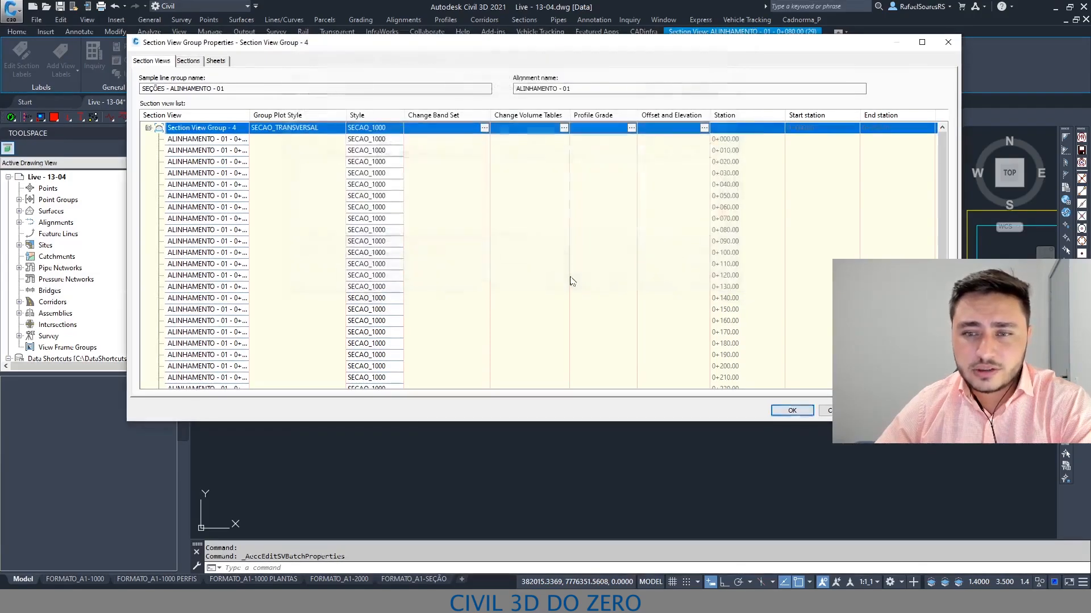
left_click(793, 411)
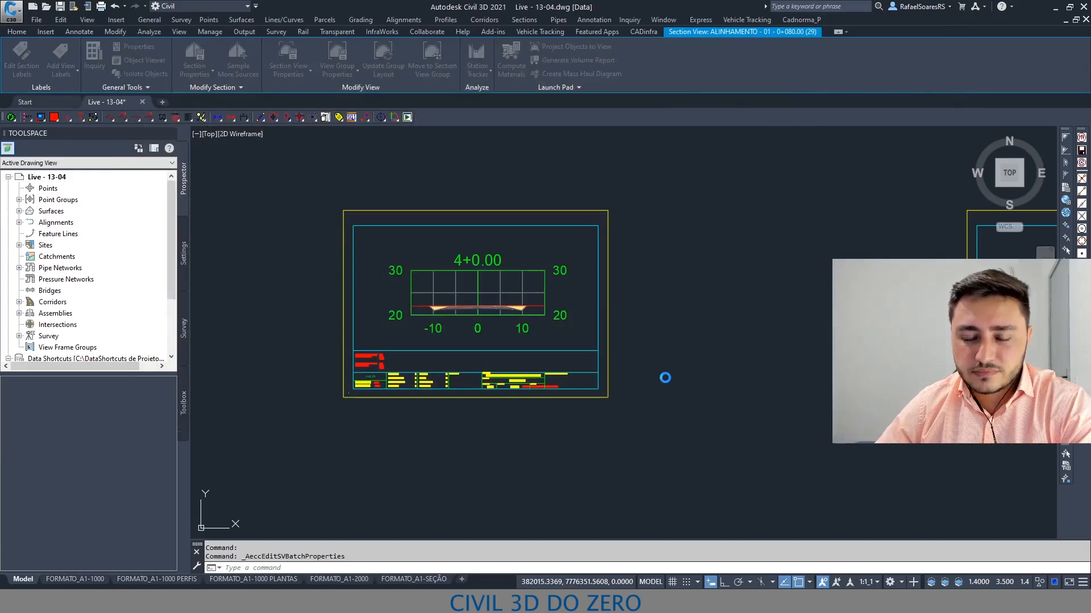
Examine how the new bands and service-note frames are arranged on the section views across the sheet.
scroll(559, 325, "down", 8)
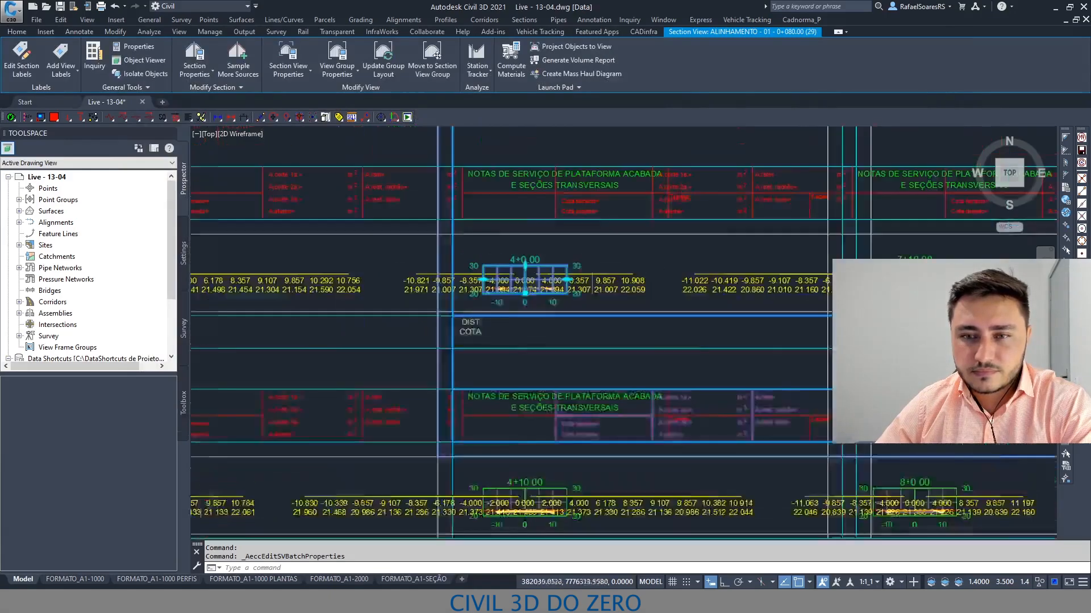
key("Escape")
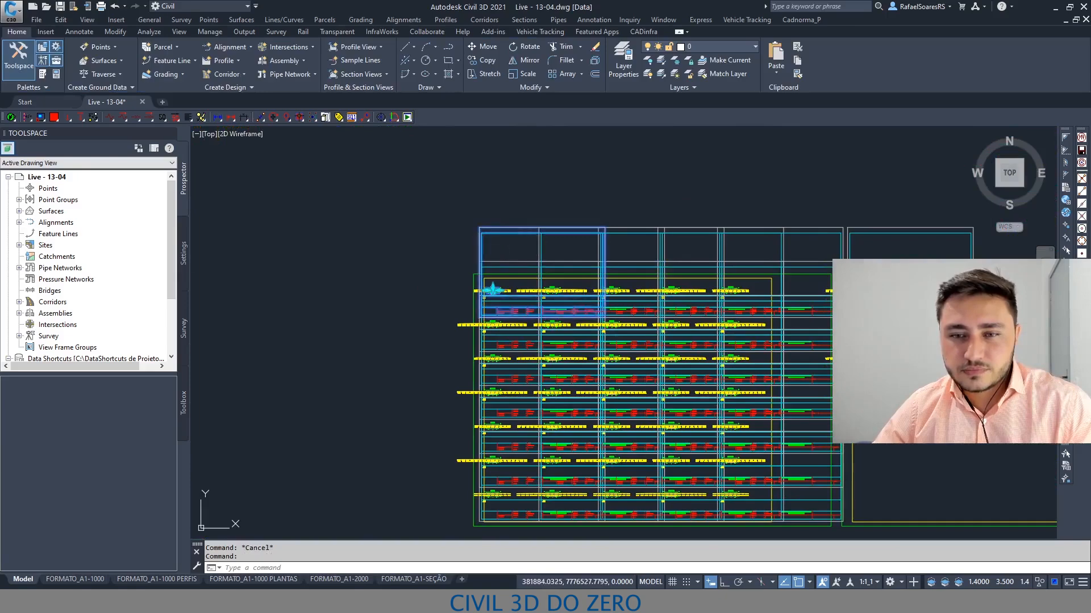
left_click(519, 231)
scroll(500, 314, "up", 5)
scroll(500, 314, "up", 3)
scroll(511, 284, "down", 5)
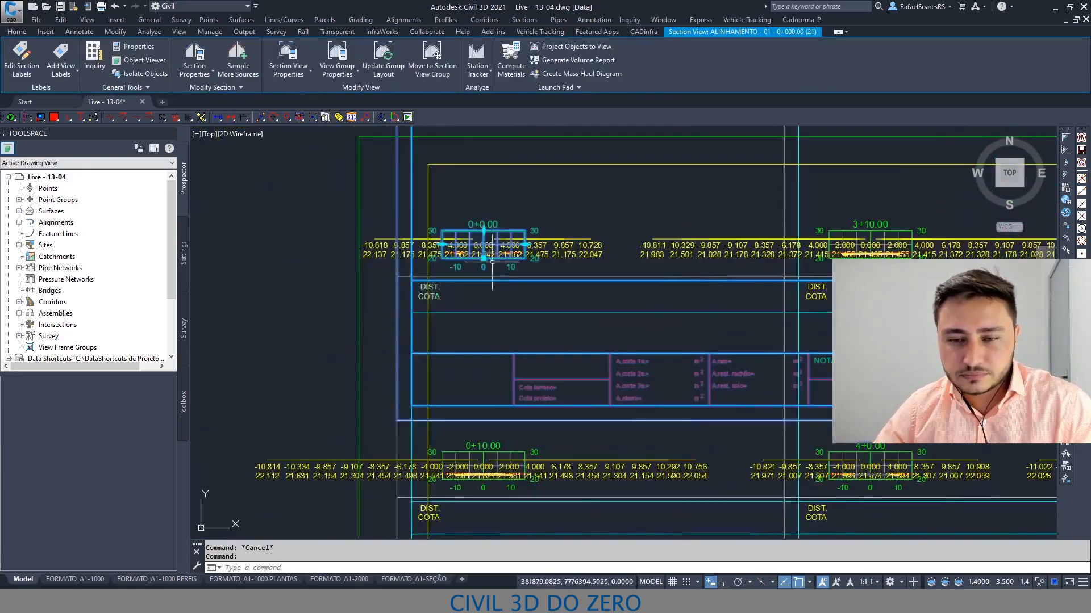
scroll(590, 372, "up", 6)
scroll(571, 278, "down", 8)
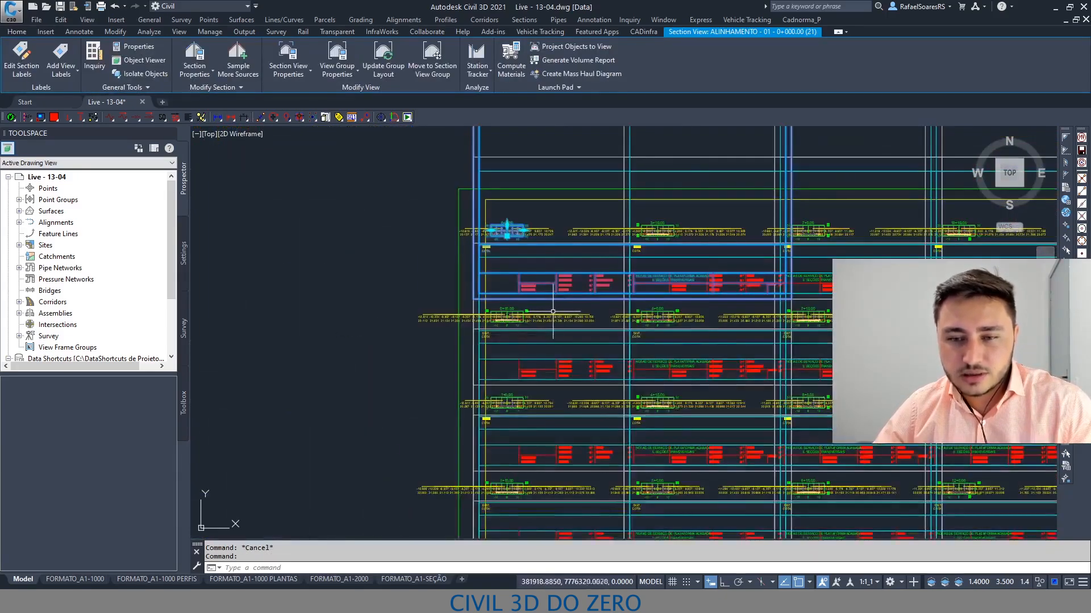
scroll(536, 323, "up", 5)
scroll(530, 324, "down", 4)
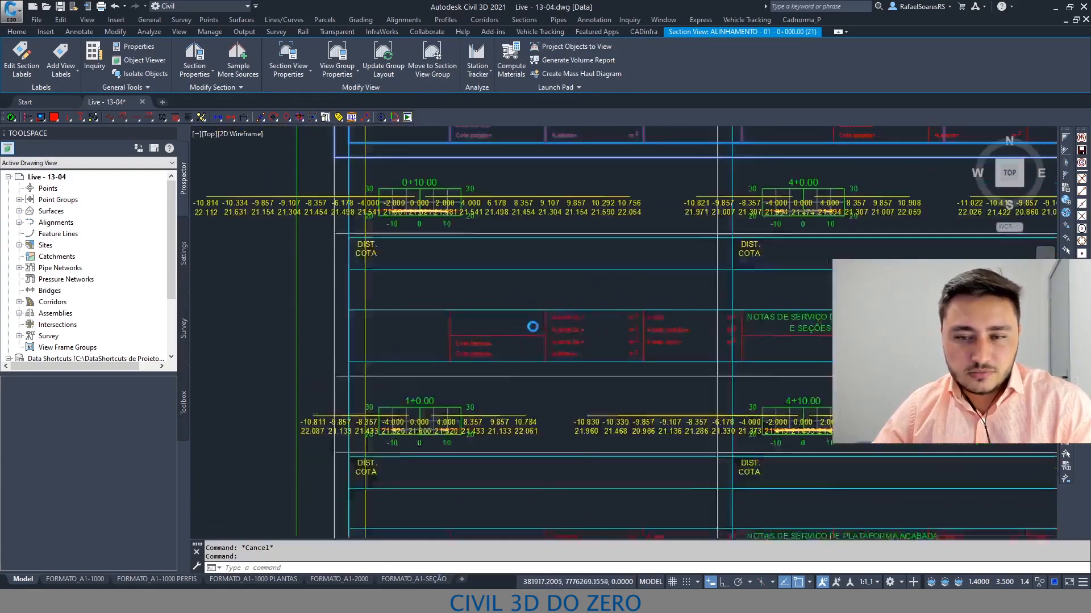
scroll(530, 324, "down", 3)
middle_click_drag(531, 324, 529, 398)
key("Escape")
scroll(524, 390, "up", 6)
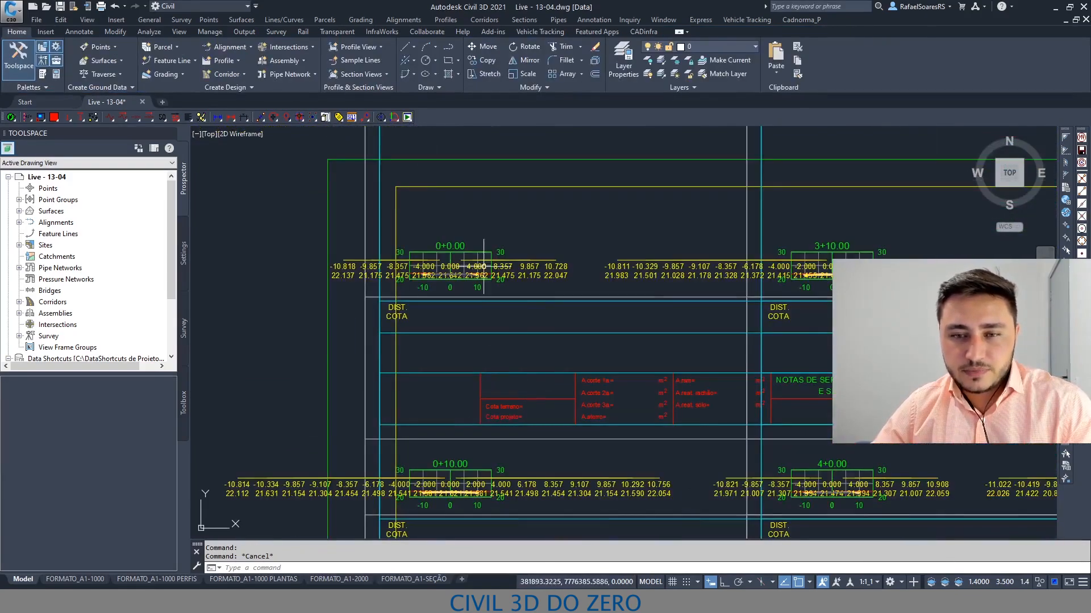
Inspect the distance and elevation band of the 0+0.00 section view by selecting the view's parts in turn.
left_click(479, 252)
key("Escape")
left_click(513, 261)
scroll(513, 262, "up", 4)
scroll(513, 262, "up", 3)
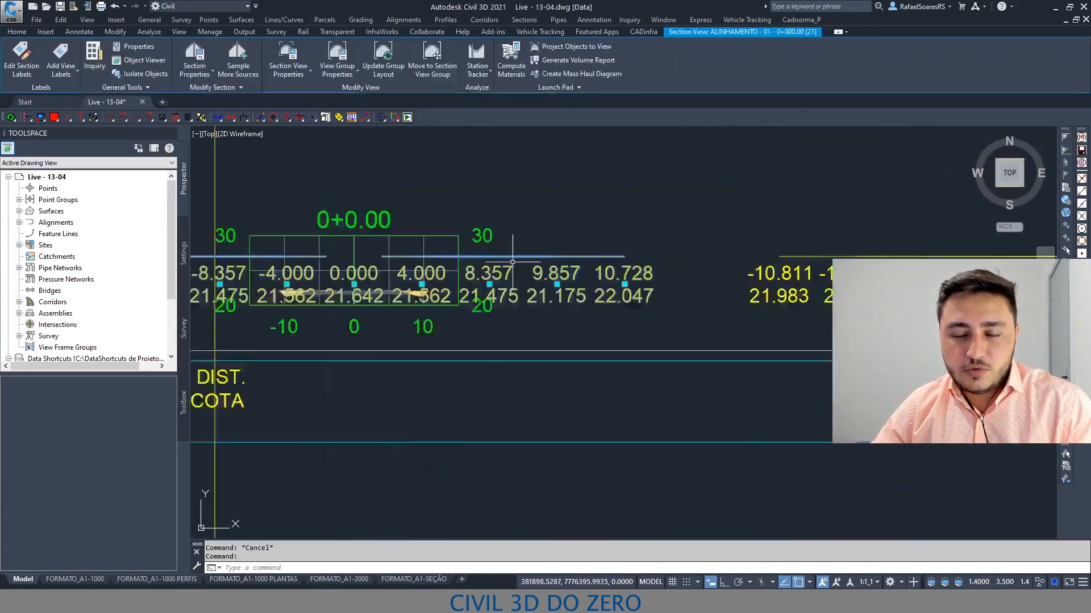
scroll(573, 293, "down", 6)
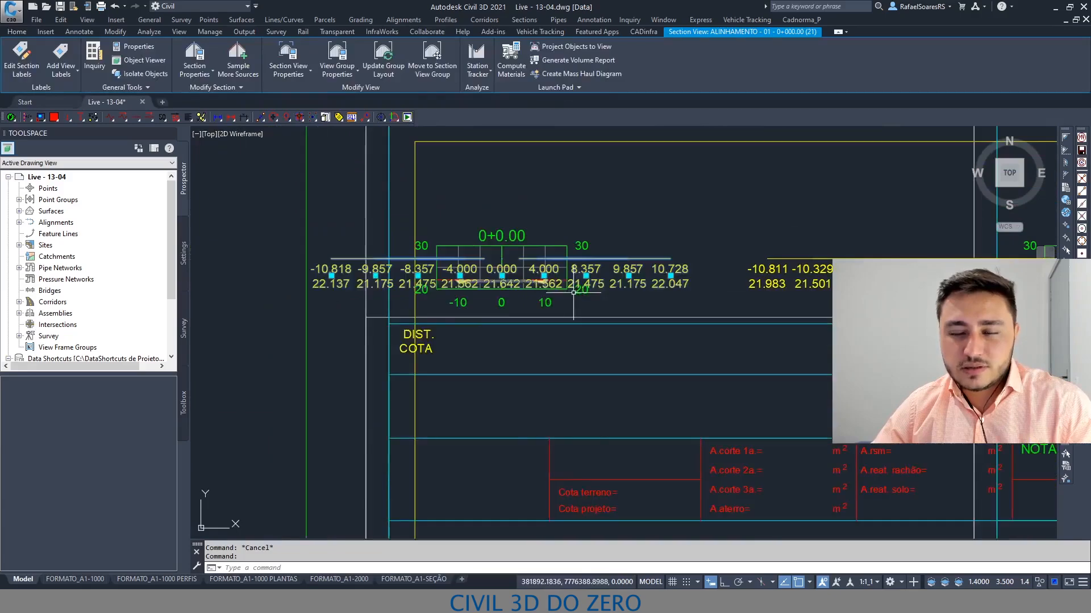
scroll(573, 292, "down", 2)
key("Escape")
left_click(527, 263)
key("Escape")
key("Escape")
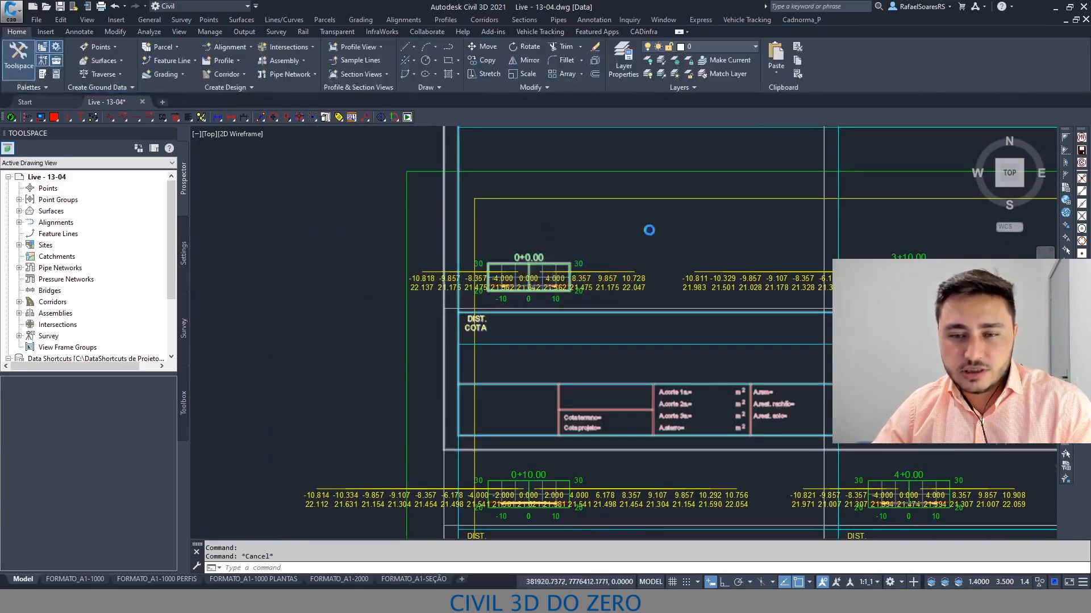
Update the section view layout of the group containing the 0+0.00 section view.
scroll(647, 232, "down", 4)
scroll(634, 233, "up", 4)
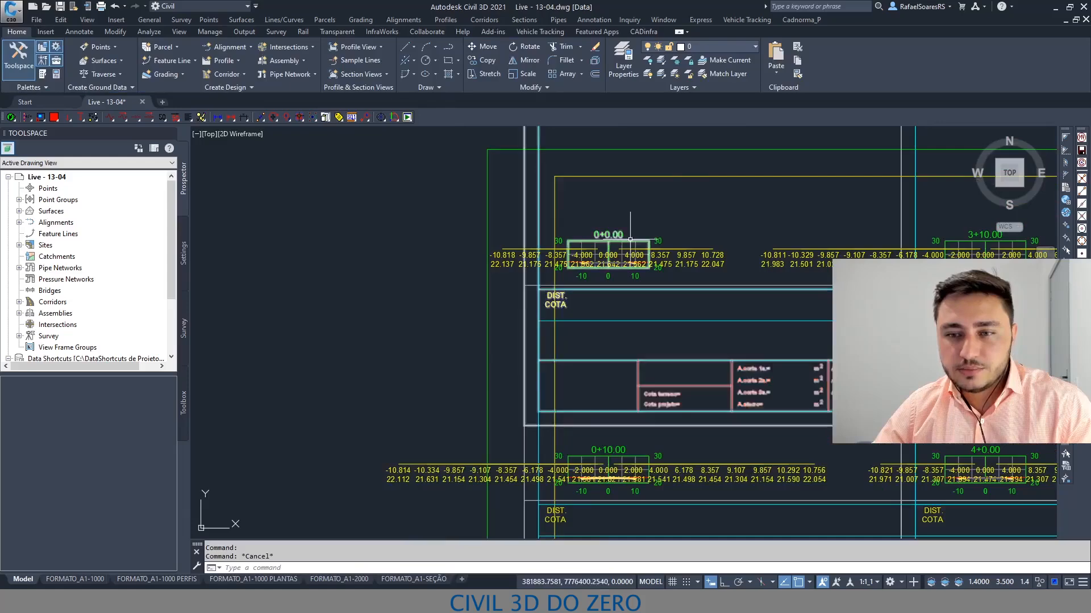
left_click(631, 241)
right_click(631, 241)
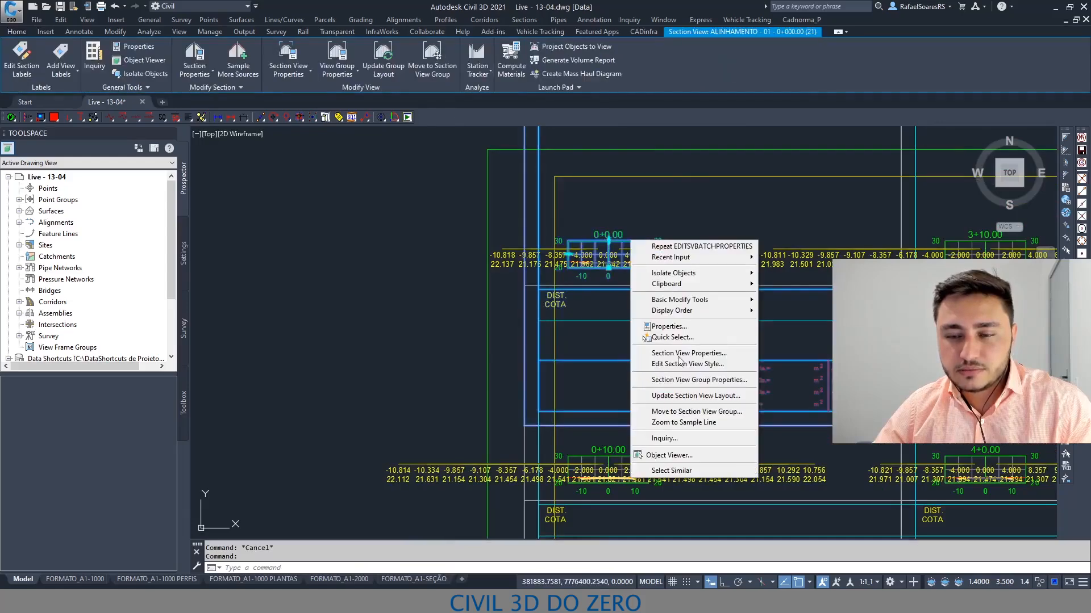
left_click(675, 398)
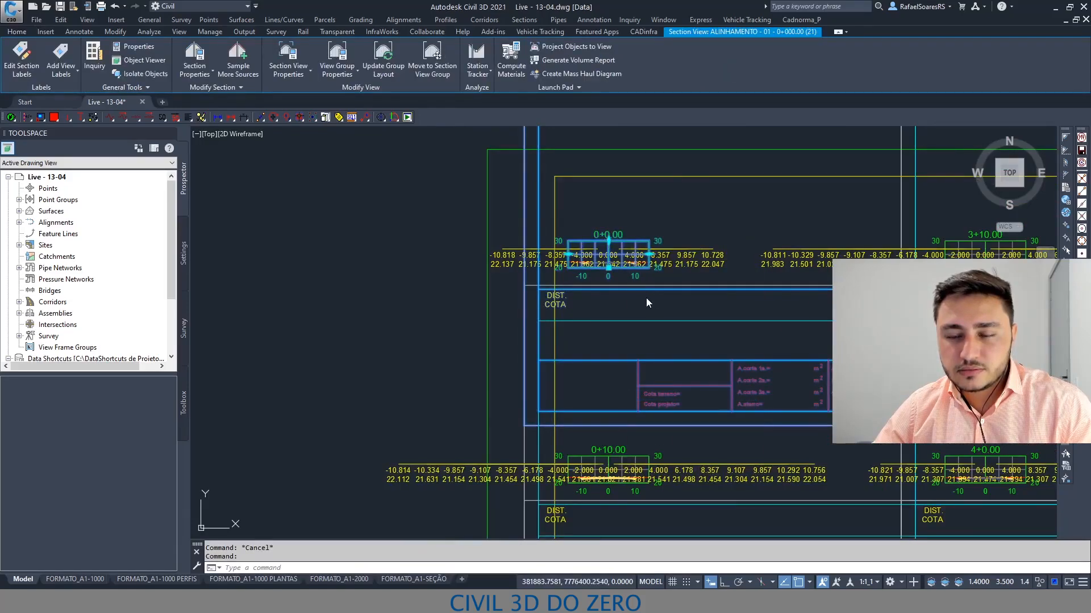
key("Escape")
scroll(558, 312, "up", 2)
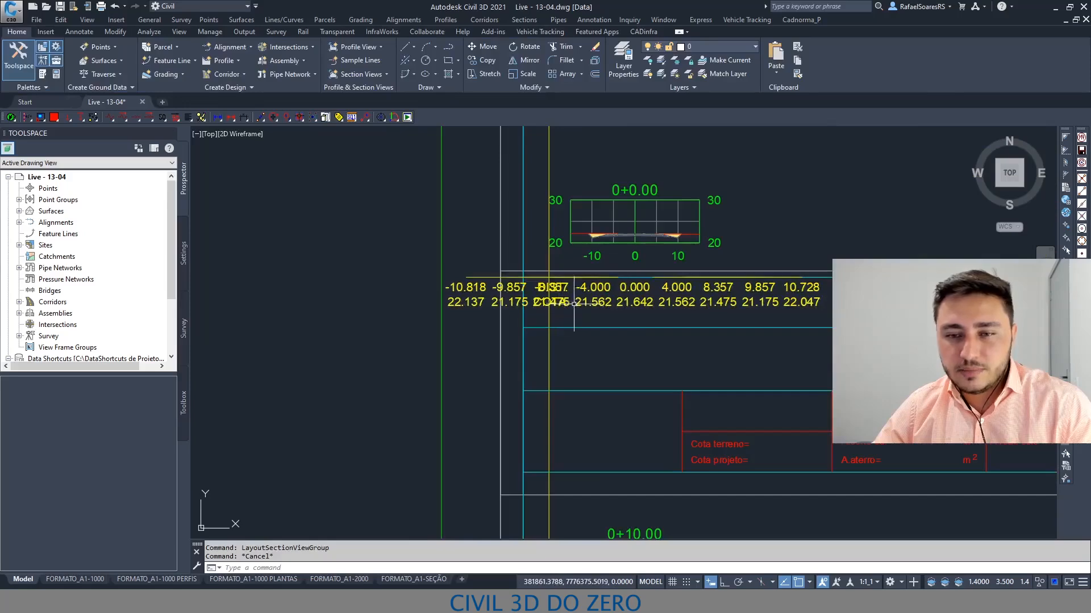
Delete the TRANSVERSAL 1:1000 section data band from the group containing the 0+0.00 section view and apply the group properties.
scroll(624, 308, "up", 2)
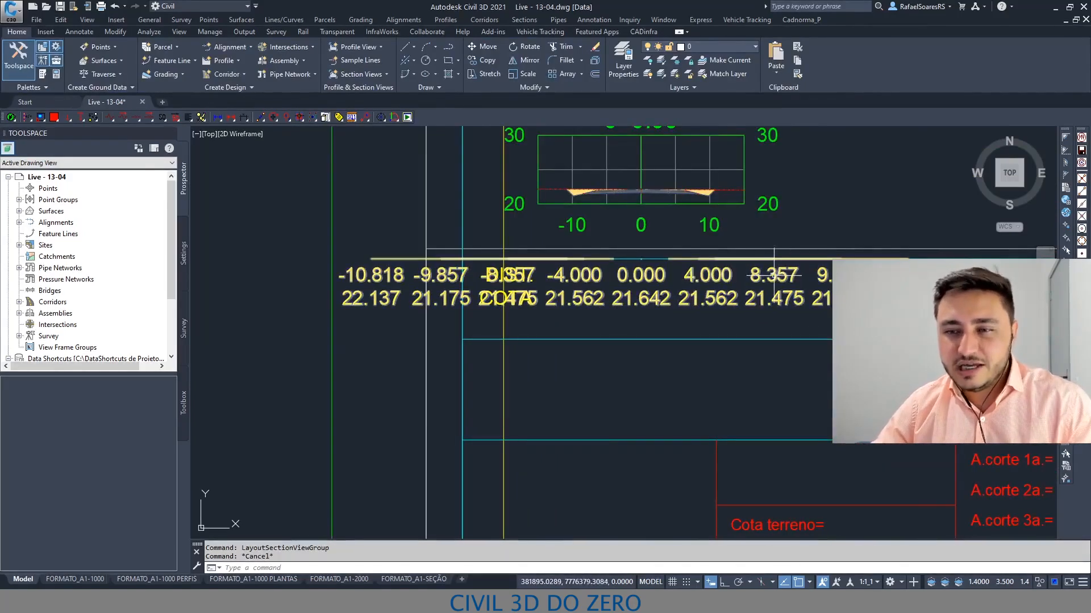
left_click(618, 222)
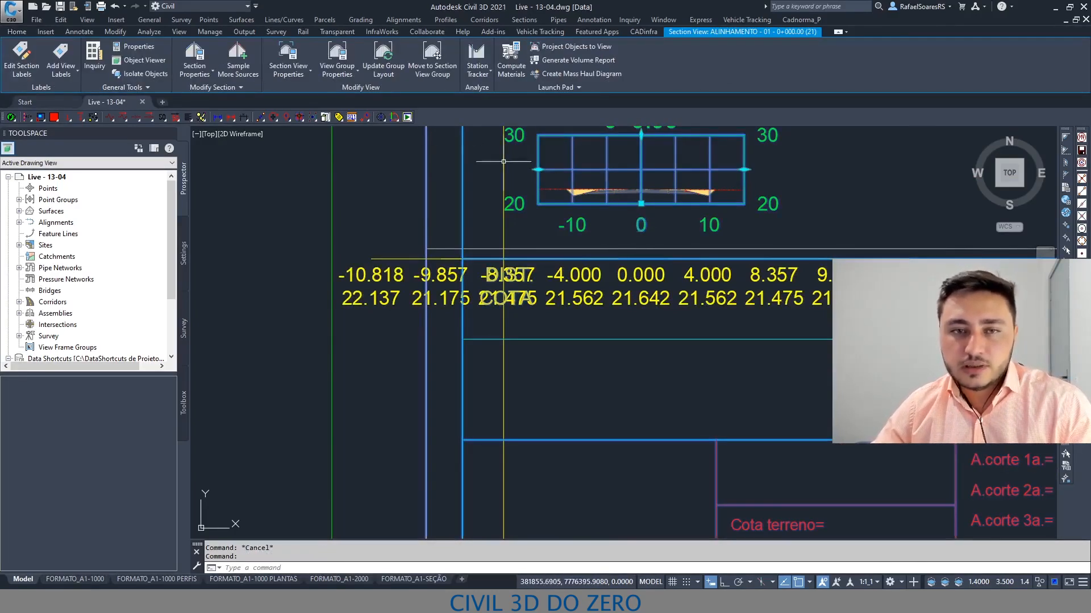
left_click(344, 54)
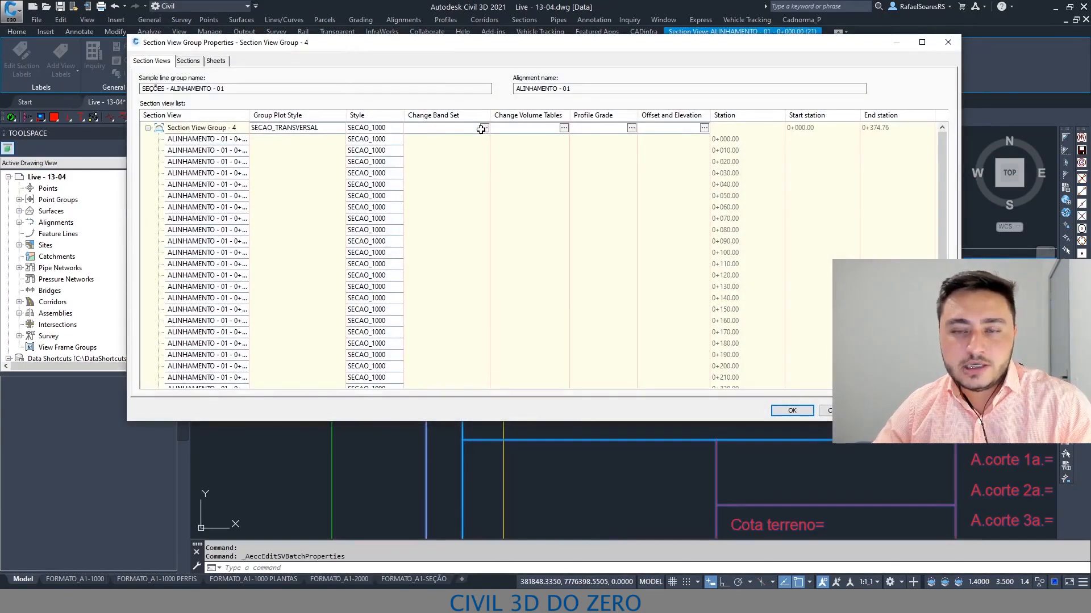
left_click(483, 128)
left_click(452, 199)
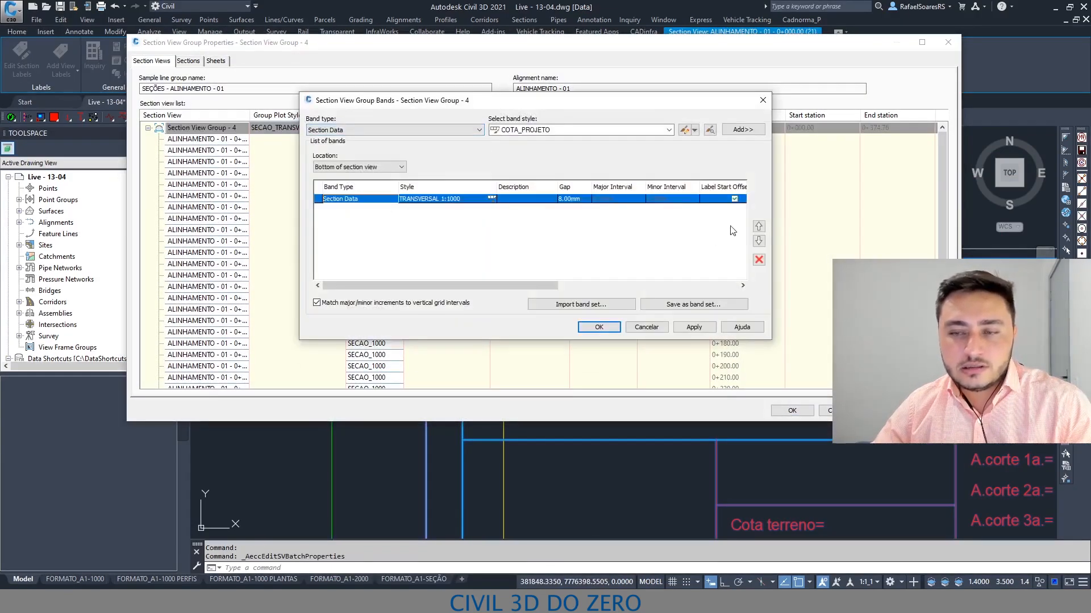
left_click(758, 260)
left_click(596, 327)
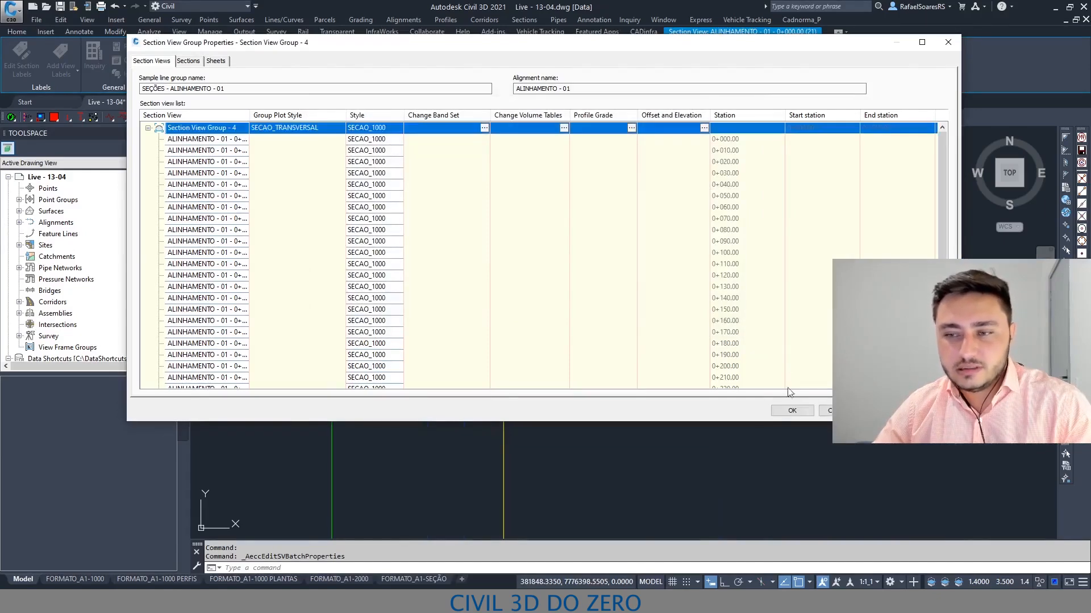
left_click(792, 411)
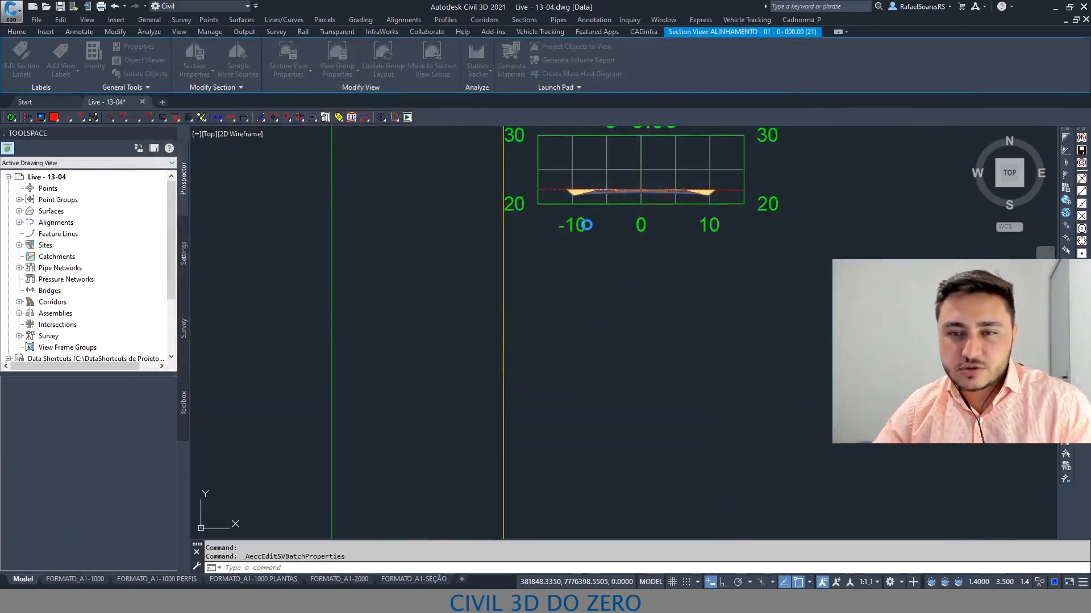
key("Escape")
Compare the section view groups and their sheet frames laid out across model space.
scroll(539, 318, "down", 10)
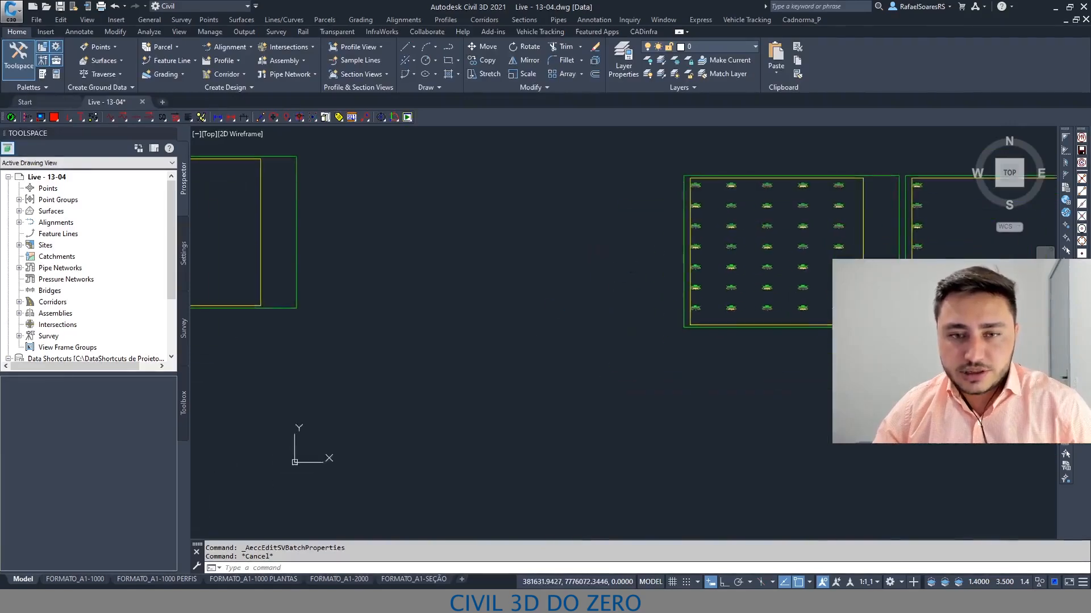
mouse_move(536, 293)
middle_mouse_down()
mouse_move(608, 318)
mouse_move(725, 291)
middle_mouse_up()
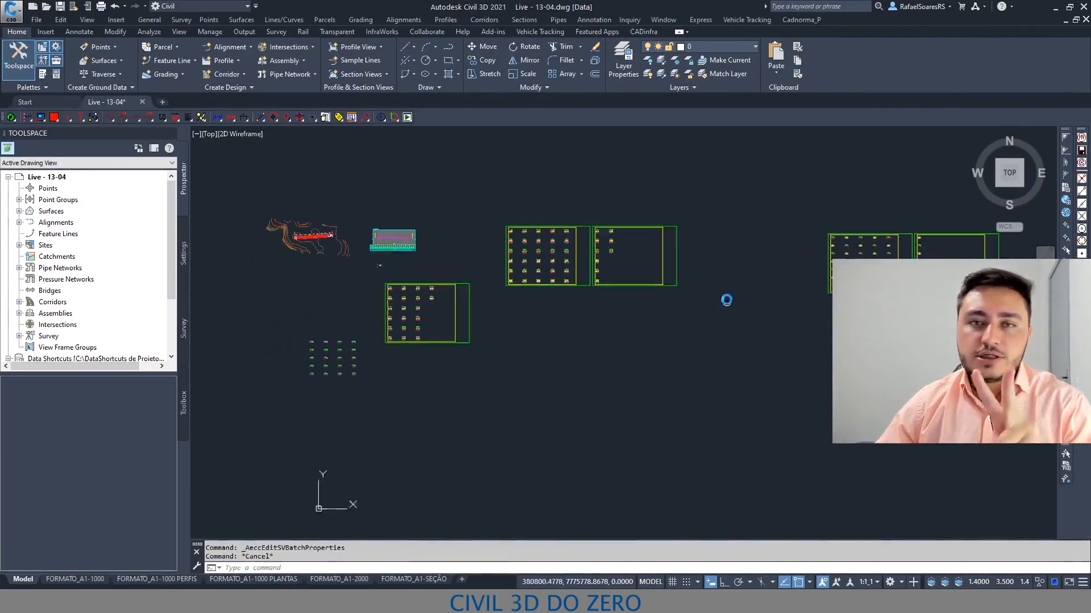
scroll(389, 366, "up", 6)
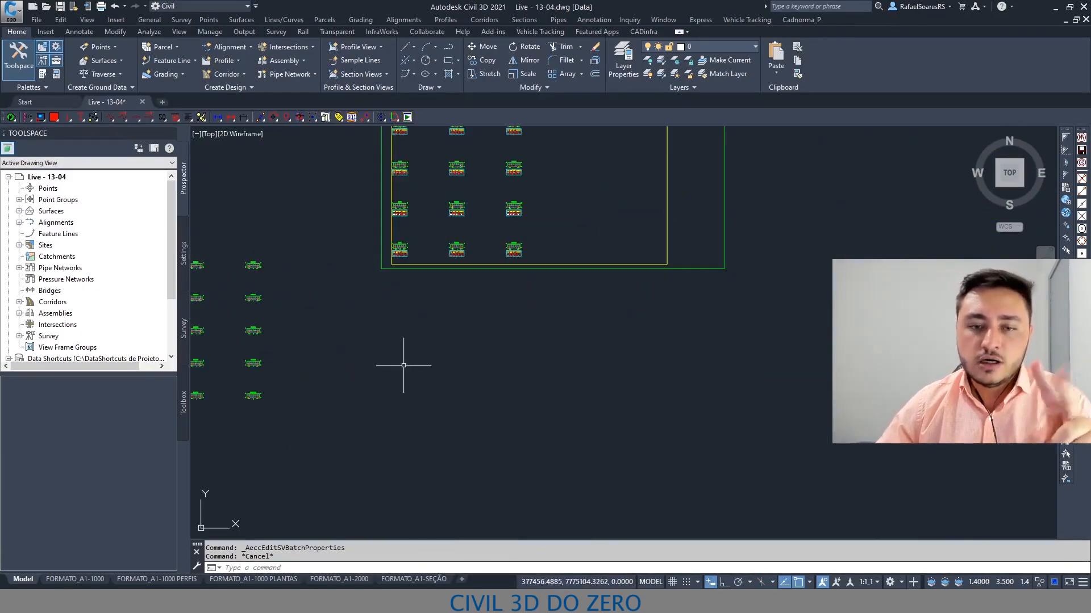
scroll(415, 343, "down", 2)
middle_click_drag(414, 344, 700, 325)
mouse_move(478, 229)
left_mouse_down()
mouse_move(423, 339)
mouse_move(593, 275)
left_mouse_up()
key("Escape")
scroll(626, 263, "down", 2)
middle_click_drag(625, 263, 485, 353)
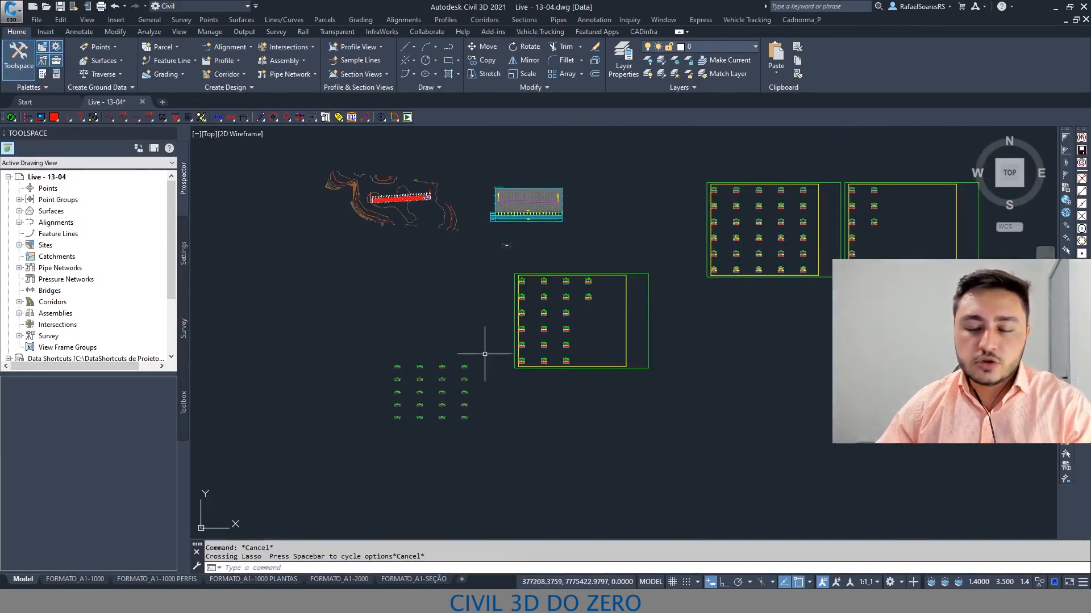
middle_click_drag(607, 352, 471, 359)
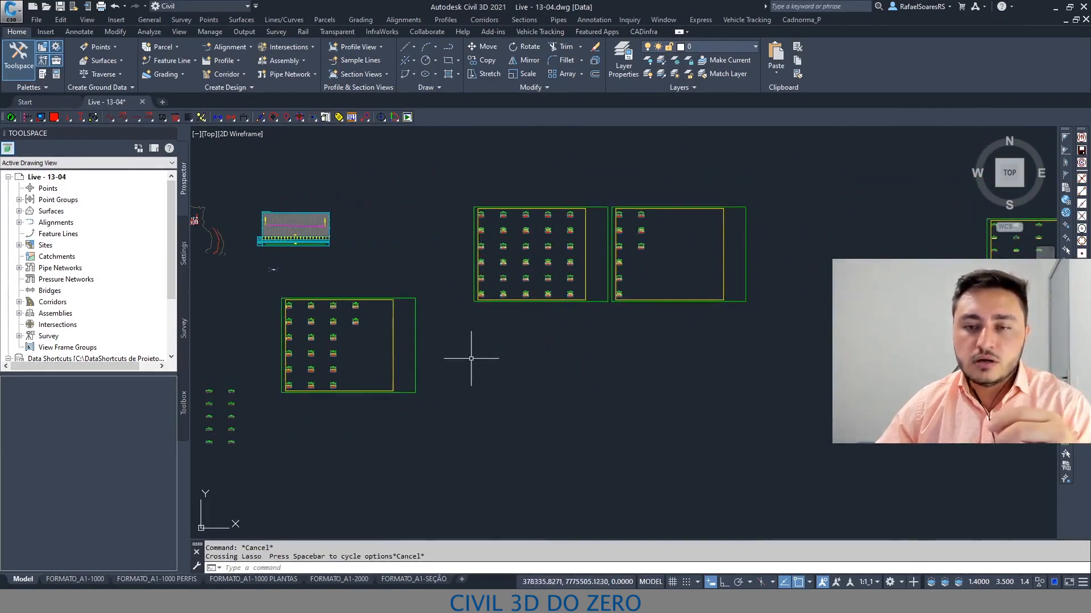
middle_click_drag(764, 297, 471, 316)
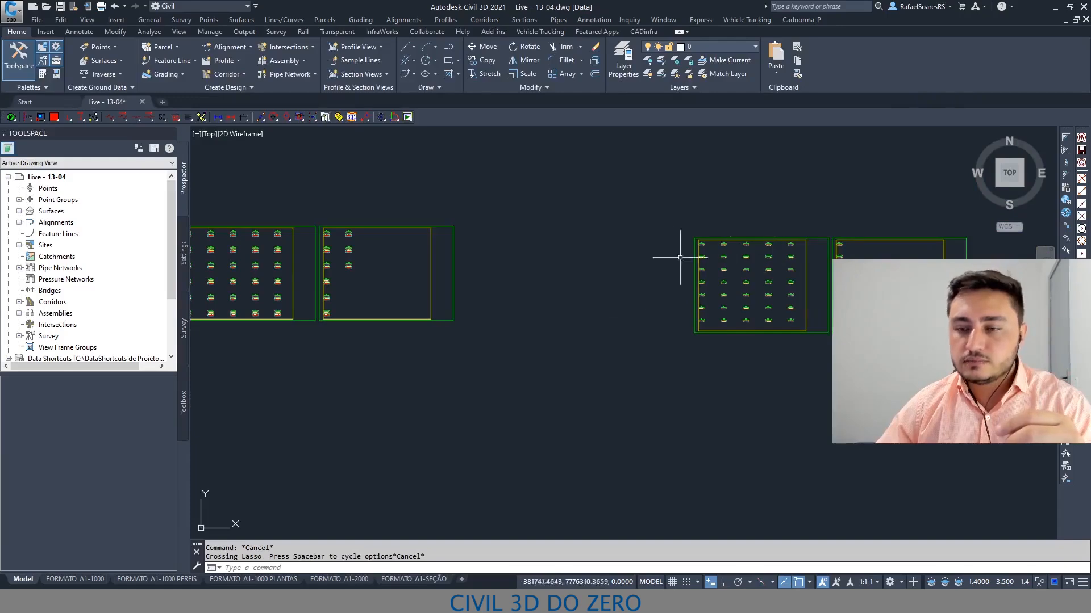
Examine the unframed section view group and compare it with the neighbouring sheet of sections that have volume tables.
middle_click_drag(375, 376, 984, 218)
scroll(503, 270, "up", 7)
middle_click_drag(427, 221, 454, 356)
scroll(377, 265, "up", 4)
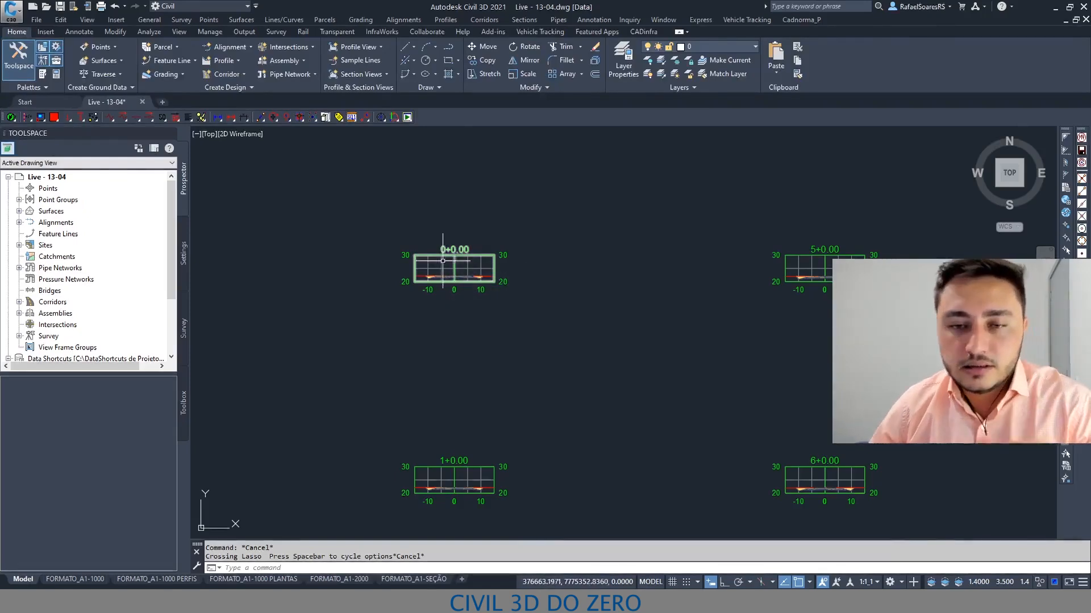
scroll(407, 285, "down", 4)
scroll(490, 314, "down", 1)
middle_click_drag(490, 315, 371, 360)
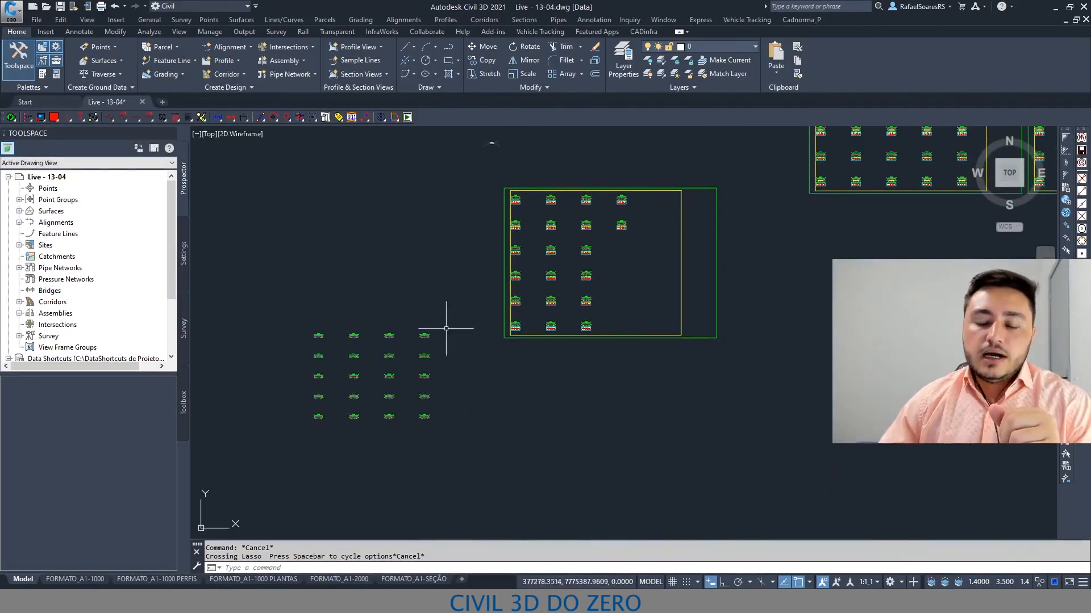
scroll(281, 355, "up", 4)
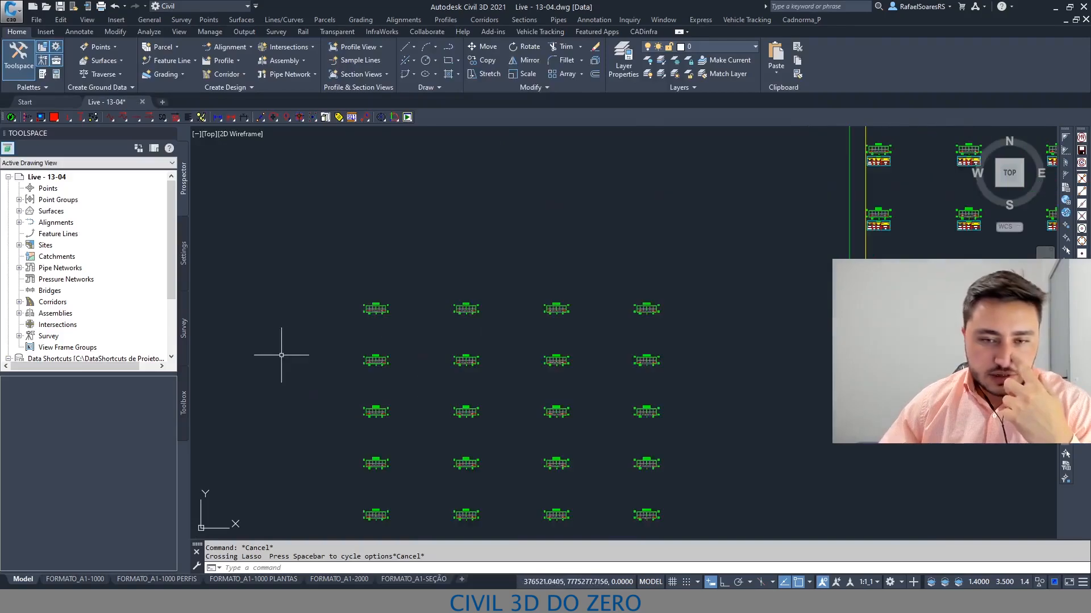
scroll(422, 335, "up", 2)
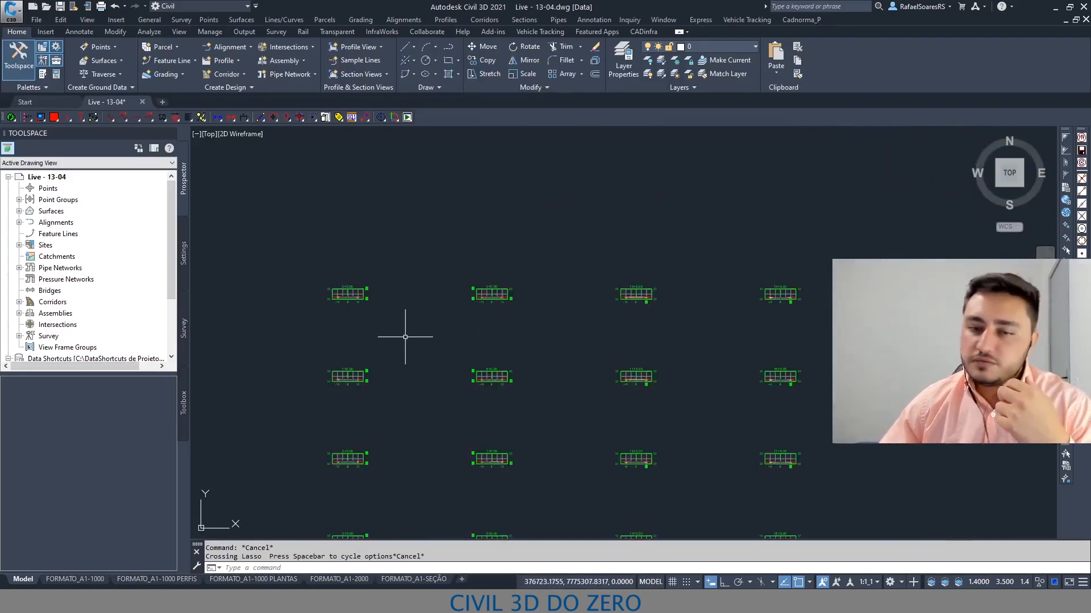
middle_click_drag(677, 394, 424, 330)
scroll(476, 332, "down", 4)
middle_click_drag(586, 343, 392, 425)
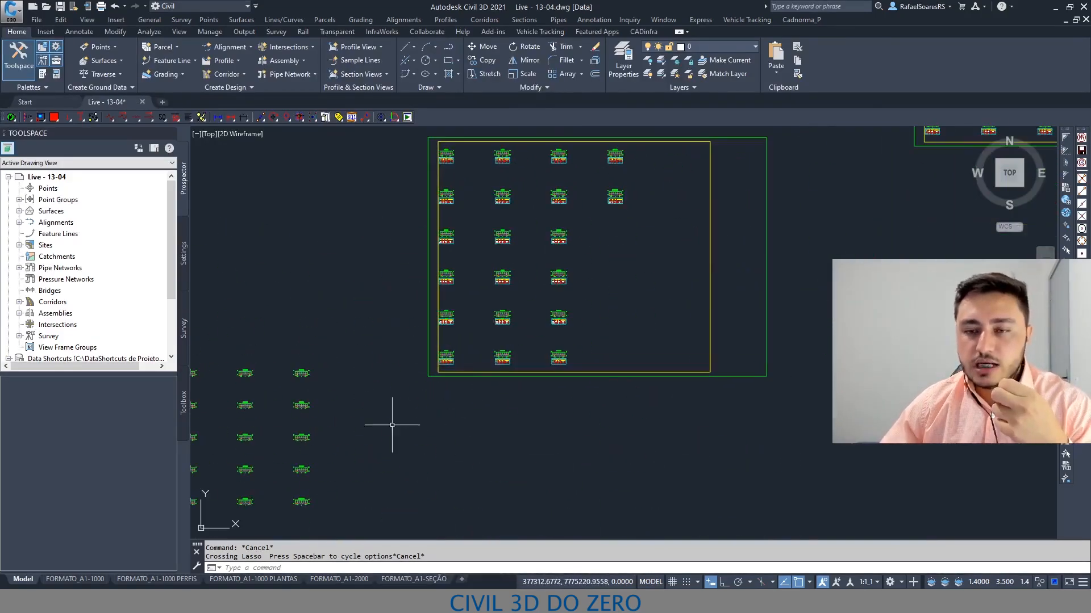
middle_click_drag(740, 254, 670, 337)
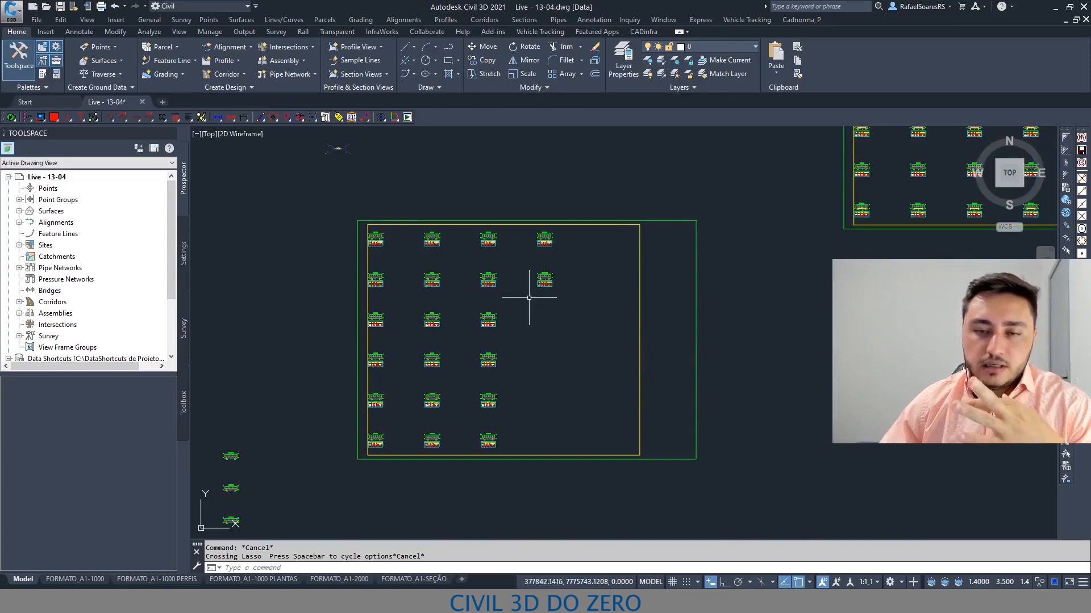
Examine the 7+0.00 section view together with its cut and fill volume table.
middle_click_drag(502, 303, 591, 284)
scroll(489, 243, "up", 12)
middle_click_drag(722, 307, 314, 176)
middle_click_drag(527, 360, 569, 279)
scroll(543, 277, "up", 2)
middle_click_drag(588, 204, 587, 225)
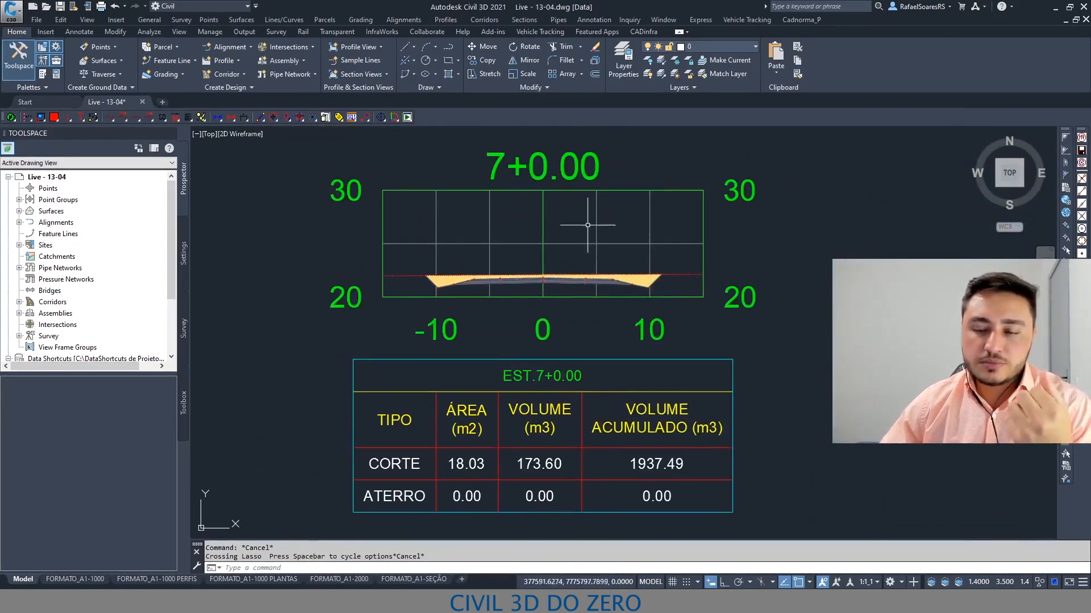
scroll(454, 229, "down", 2)
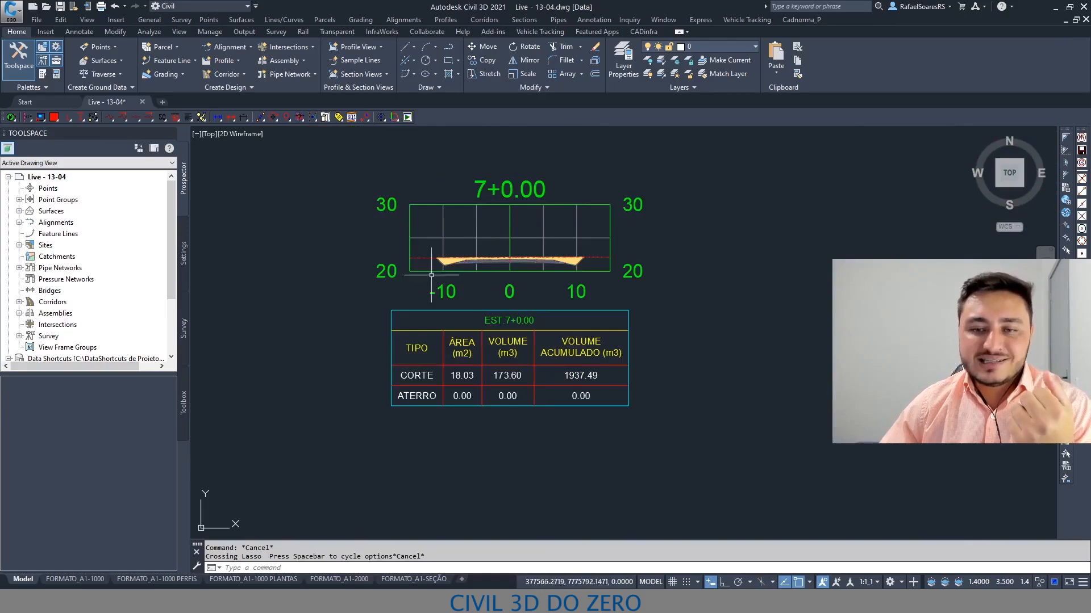
mouse_move(448, 141)
left_mouse_down()
mouse_move(305, 434)
mouse_move(767, 114)
mouse_move(762, 153)
left_mouse_up()
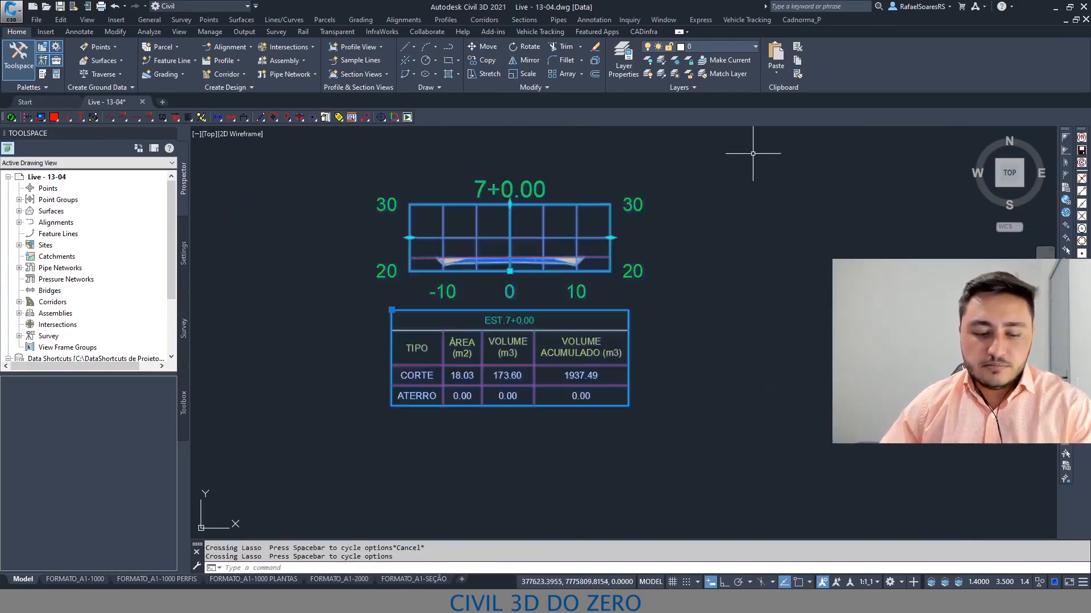
key("Escape")
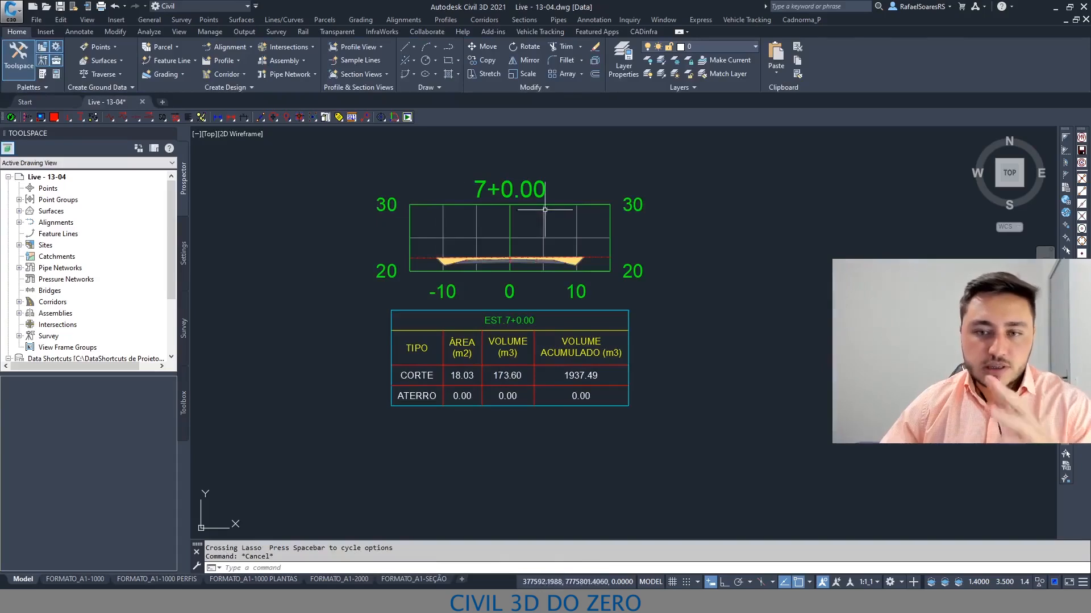
middle_click_drag(368, 250, 449, 247)
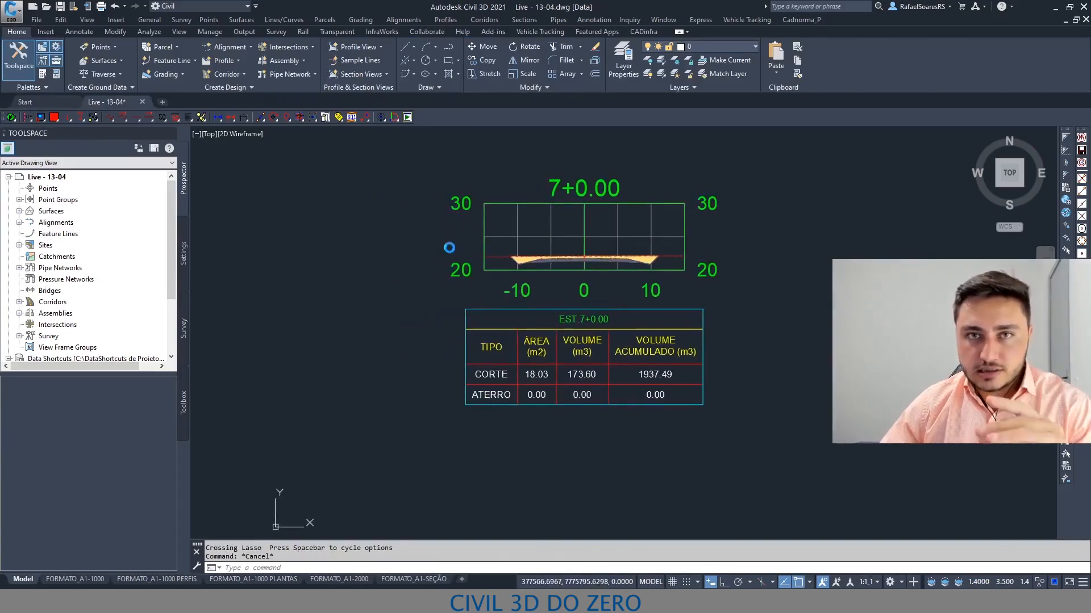
Open the SECAO_200 section view style for editing from the drawing's settings.
left_click(188, 247)
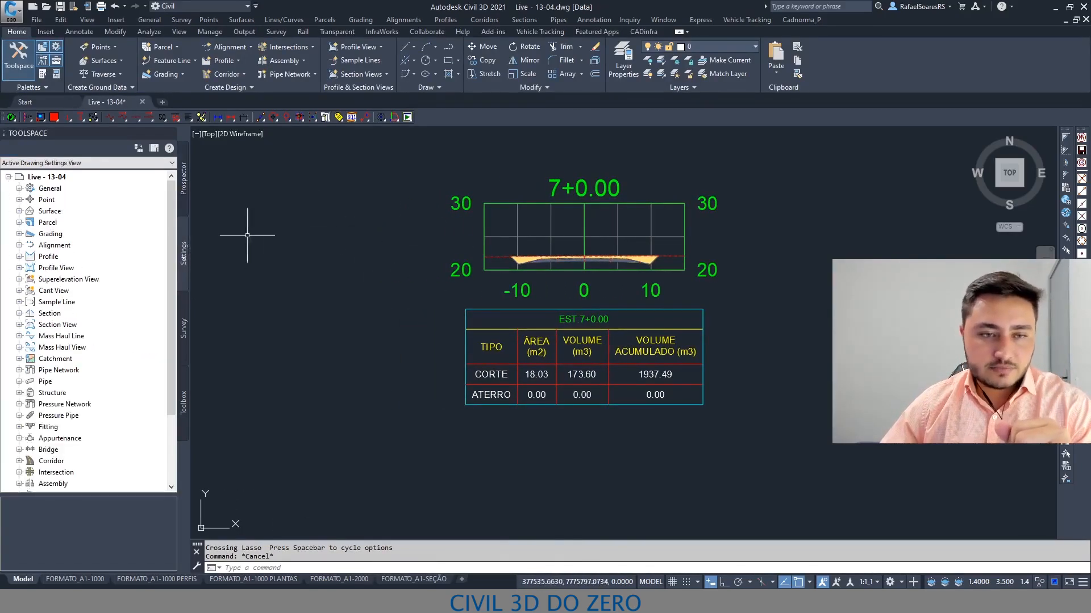
left_click(19, 325)
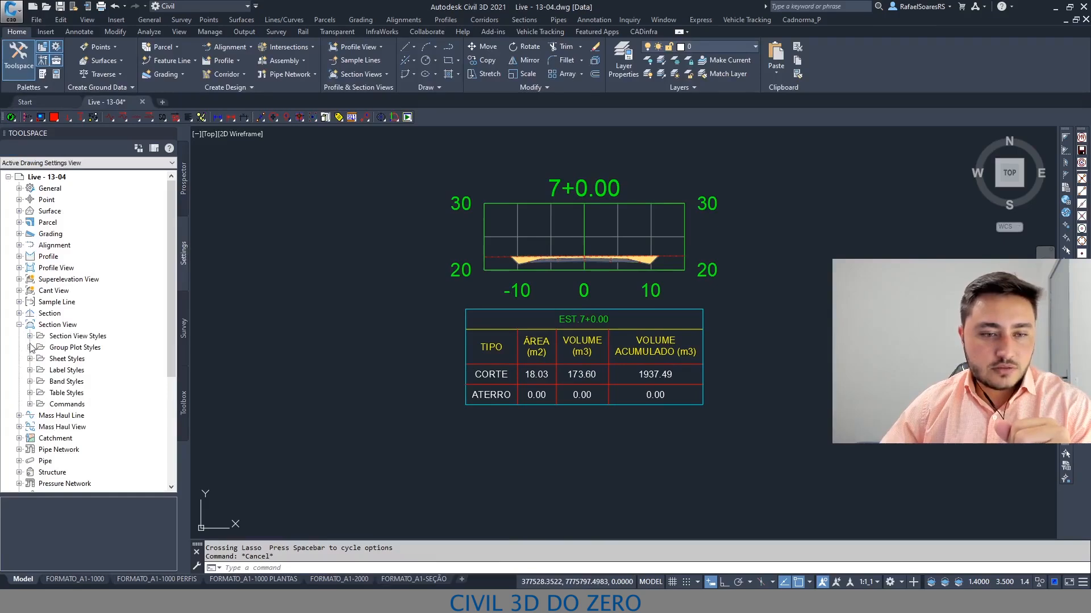
left_click(30, 336)
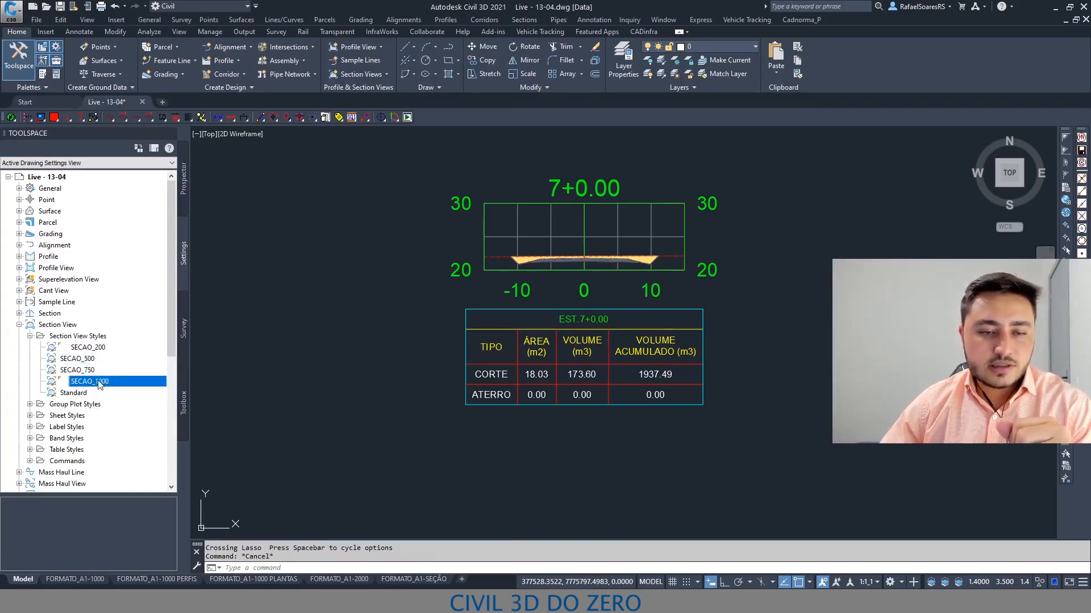
right_click(104, 384)
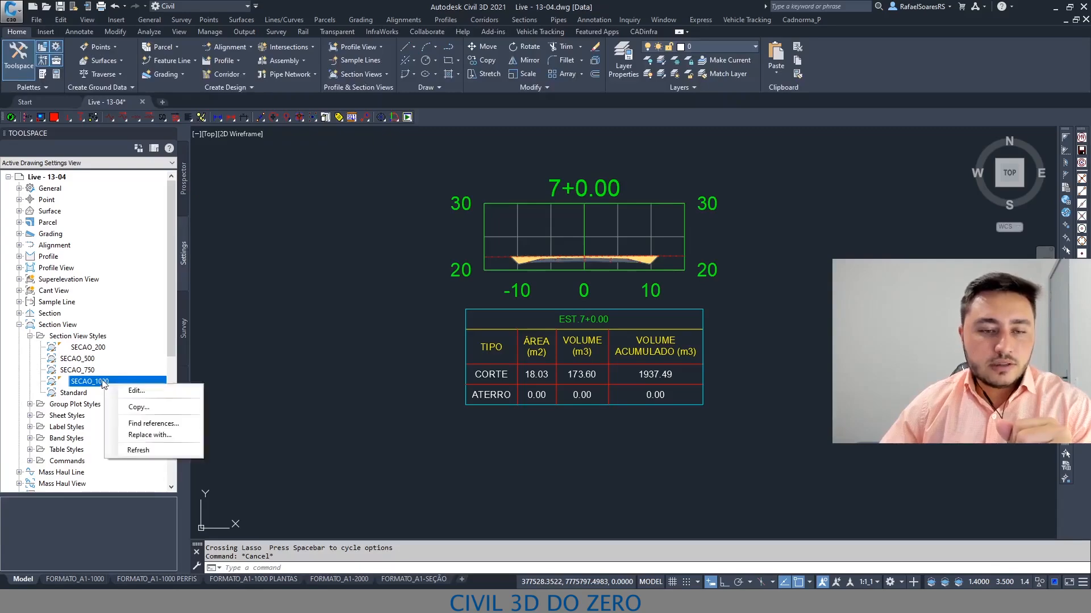
left_click(76, 353)
left_click(85, 348)
right_click(86, 349)
left_click(116, 356)
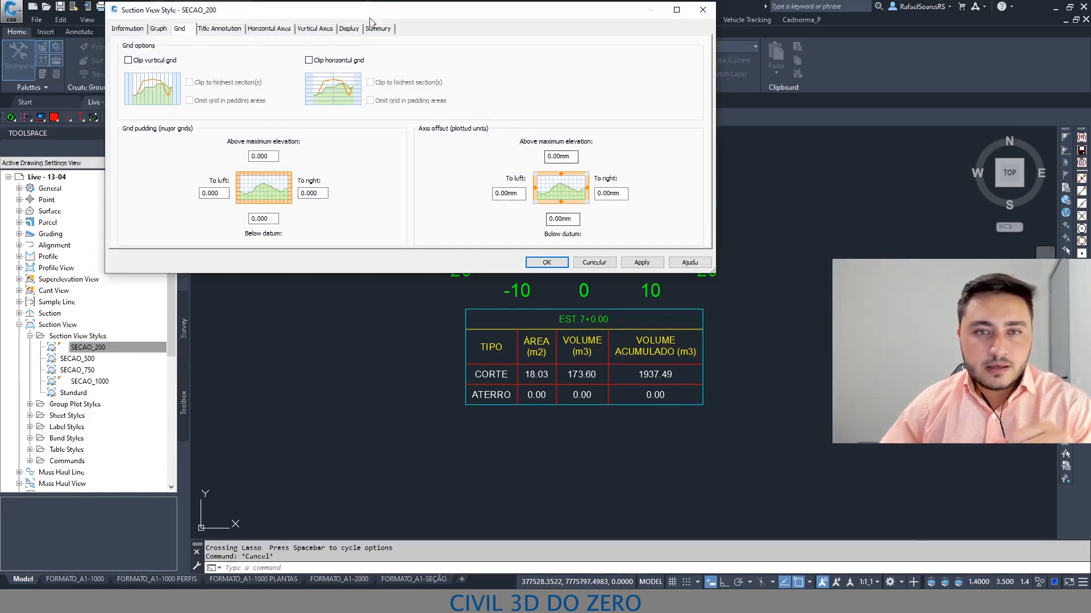
Review the SECAO_200 style's description, vertical and horizontal scale settings, and vertical exaggeration.
left_click(239, 60)
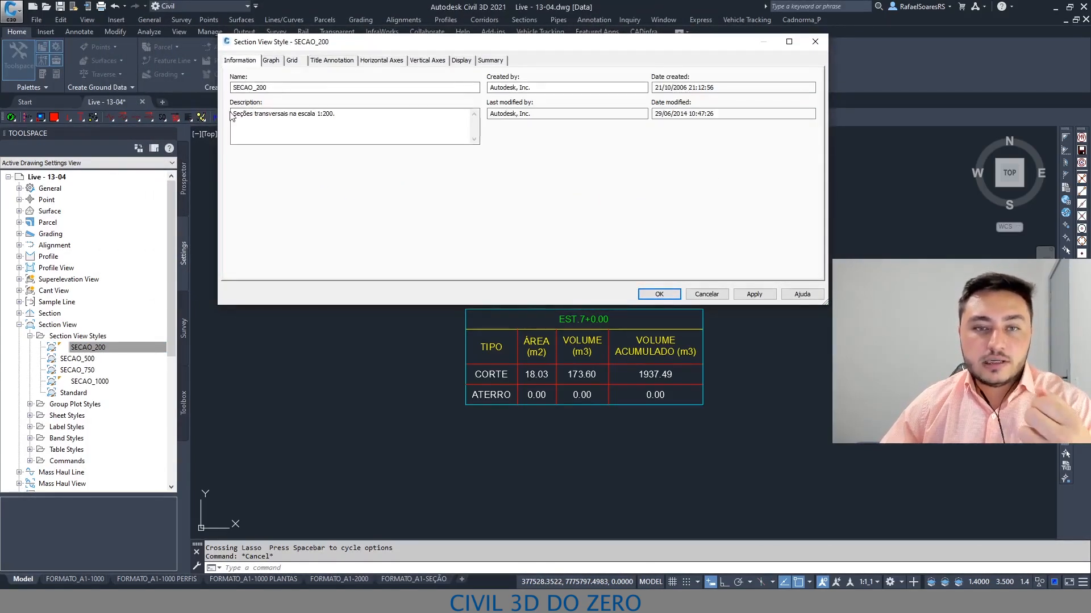
left_click(272, 61)
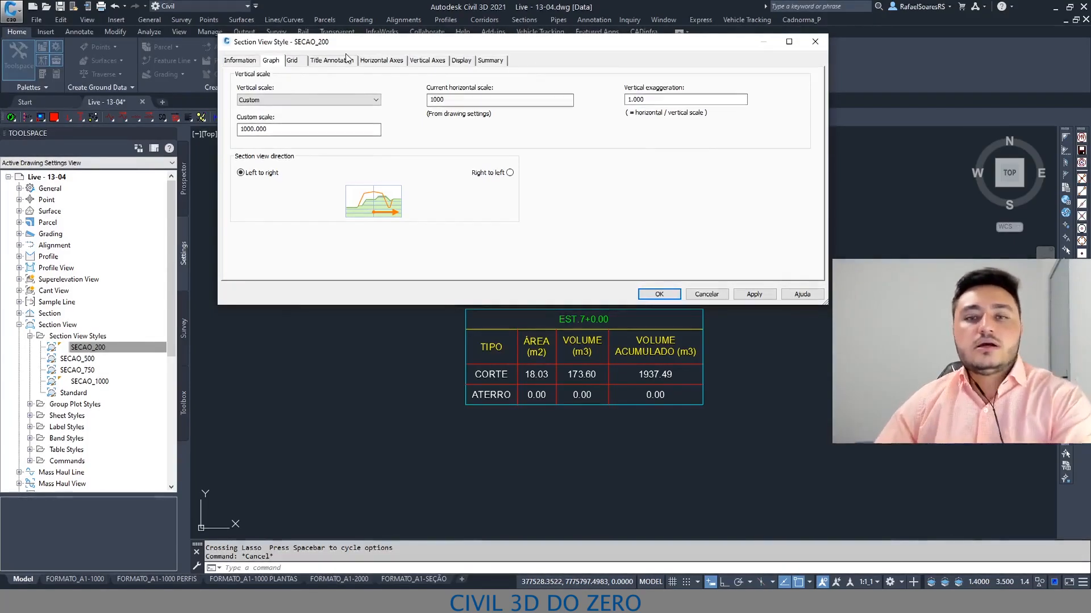
left_click_drag(653, 102, 439, 113)
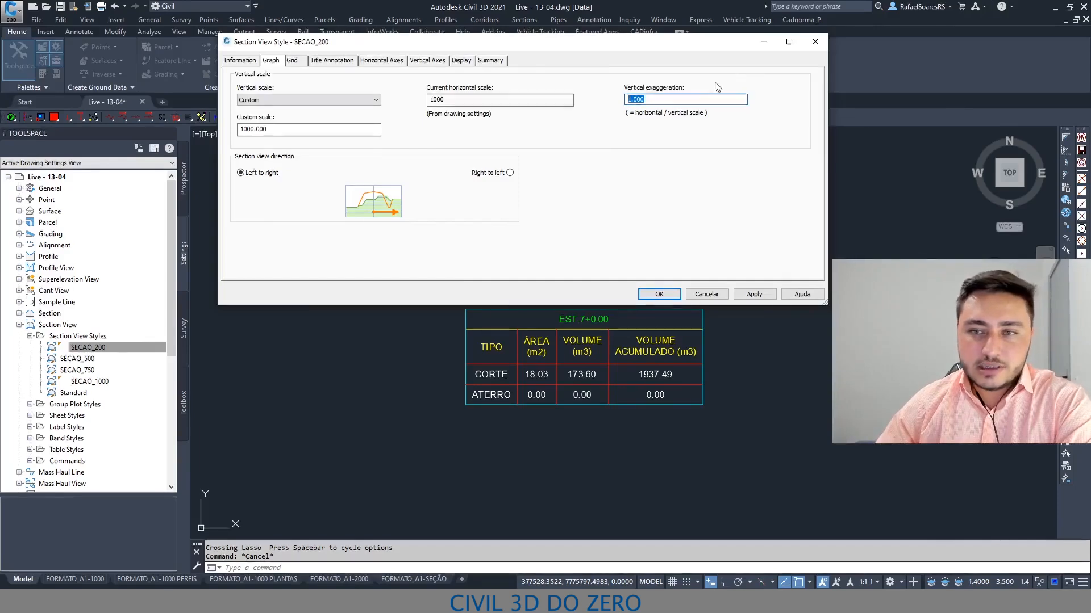
left_click(474, 100)
mouse_move(505, 47)
left_mouse_down()
mouse_move(301, 14)
mouse_move(407, 33)
left_mouse_up()
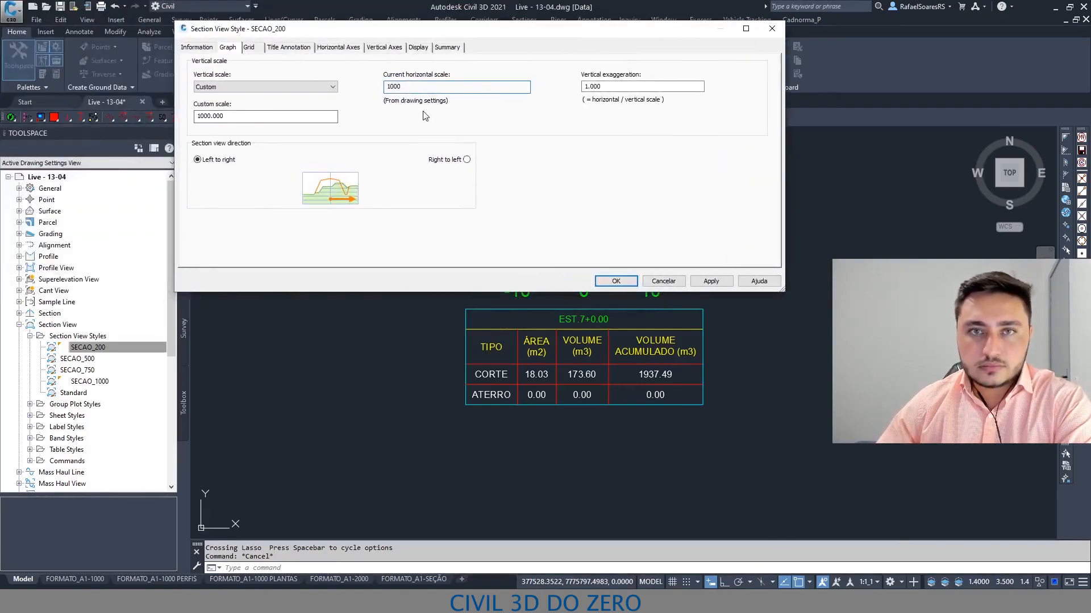
left_click_drag(609, 87, 496, 73)
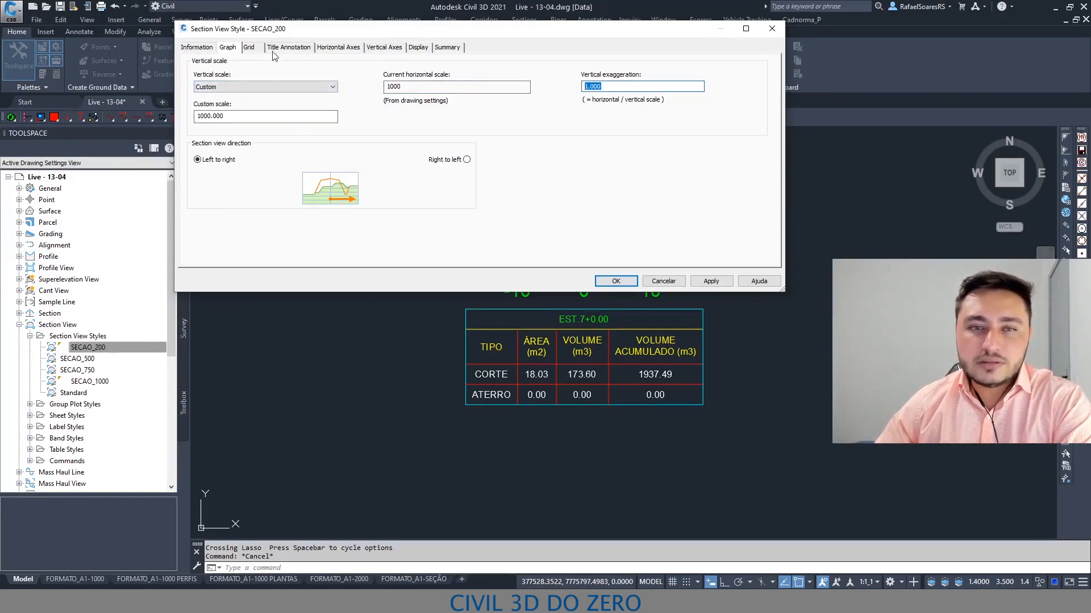
Review the style's grid, title annotation, and horizontal and vertical axis text settings, then close the style.
left_click(249, 48)
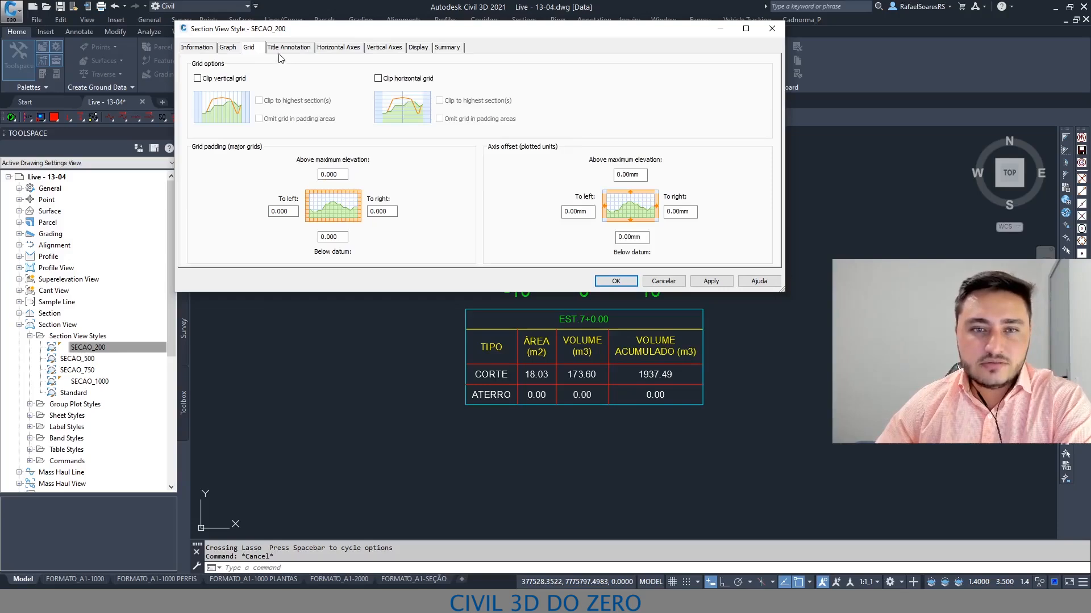
left_click(284, 50)
left_click_drag(402, 90, 340, 89)
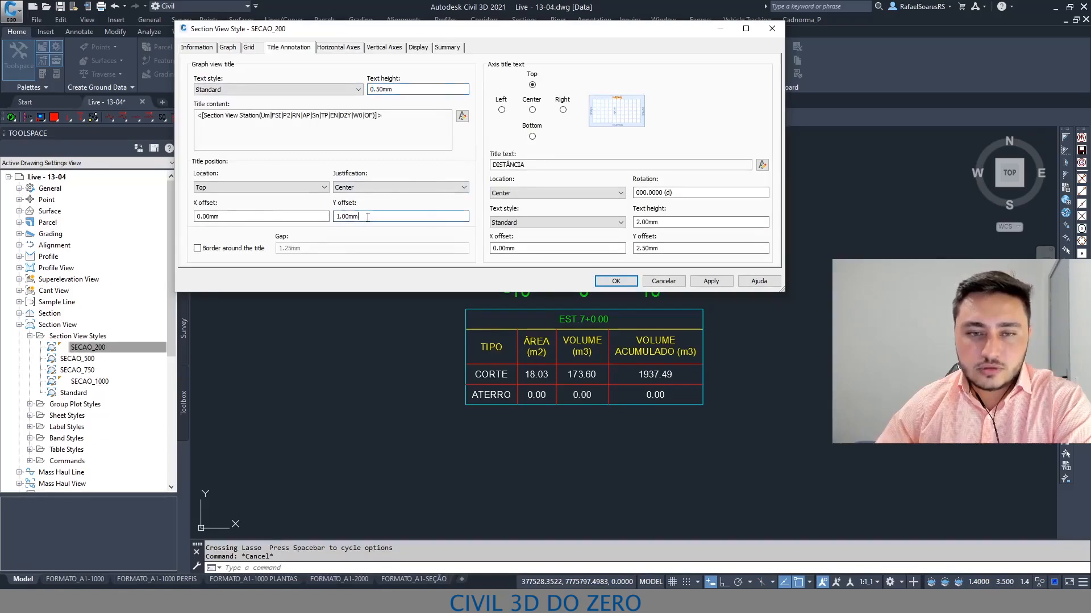
left_click(322, 50)
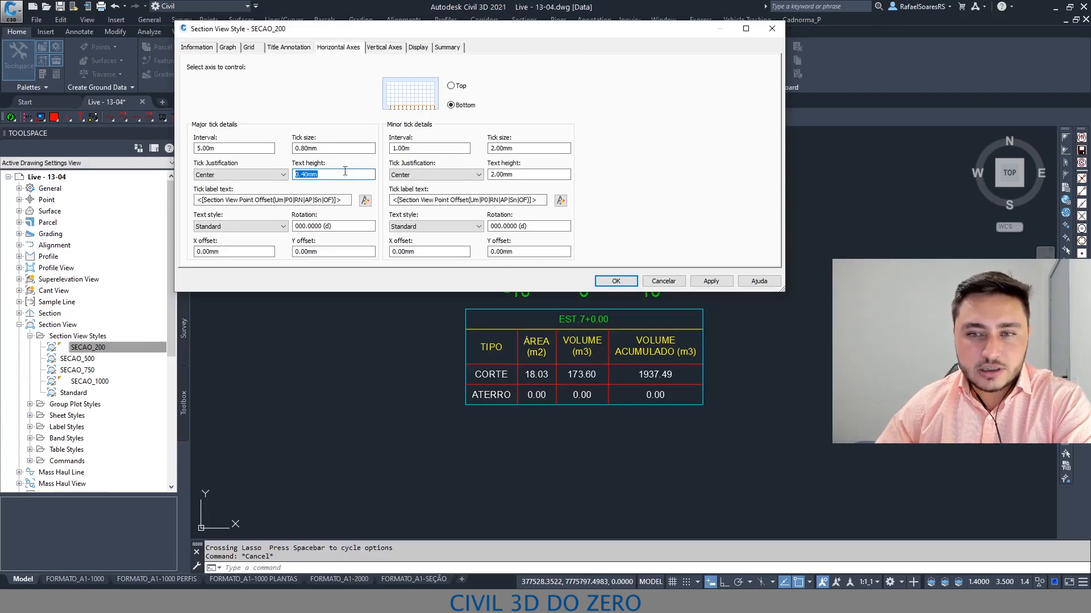
left_click(383, 47)
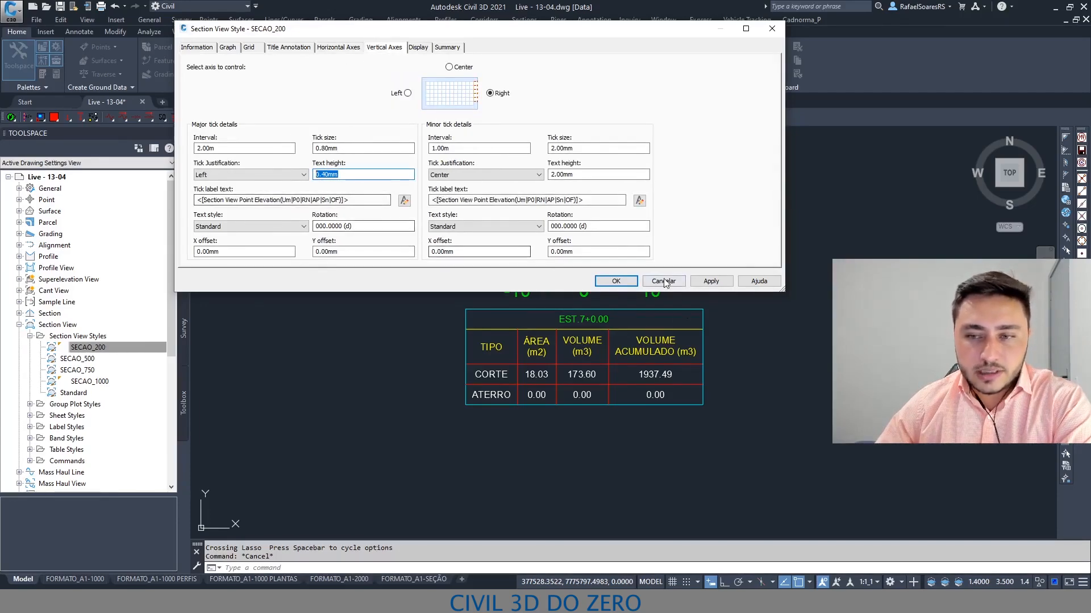
left_click(616, 281)
Begin a single section view of sample line E-0+000.00 on ALINHAMENTO - 01 with style SECAO_200, accepting the default ranges and displayed sections.
scroll(438, 231, "down", 5)
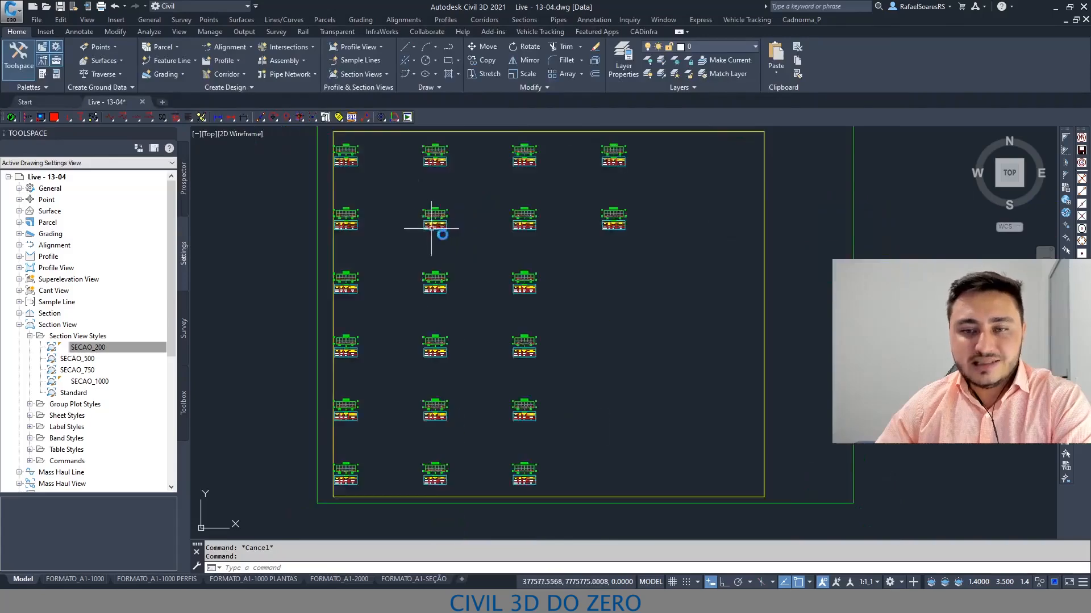
left_click(462, 233)
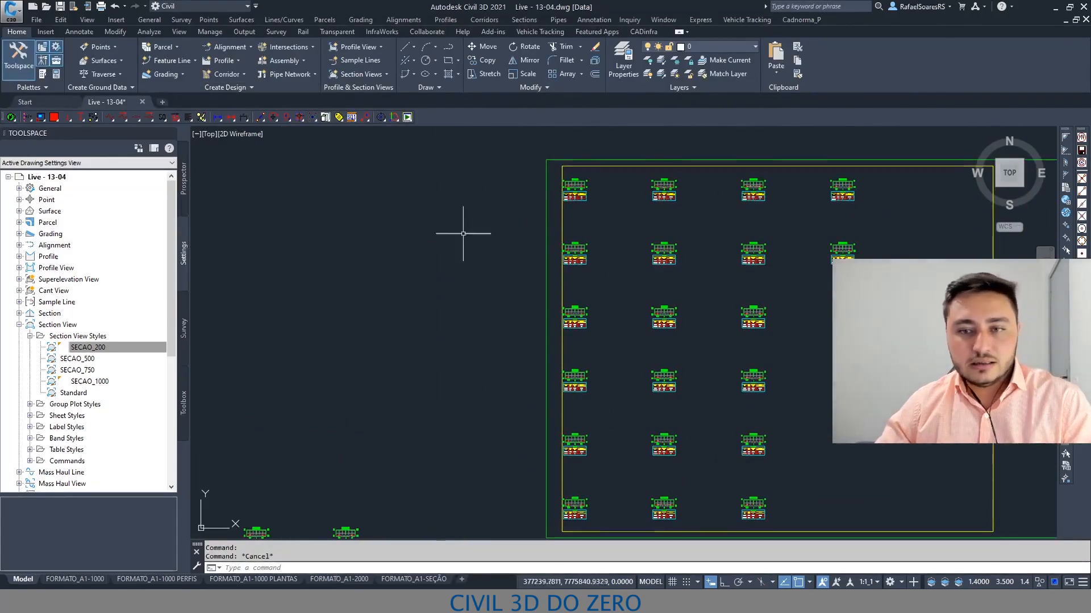
key("Escape")
scroll(363, 172, "down", 5)
key("Escape")
left_click(361, 74)
left_click(382, 116)
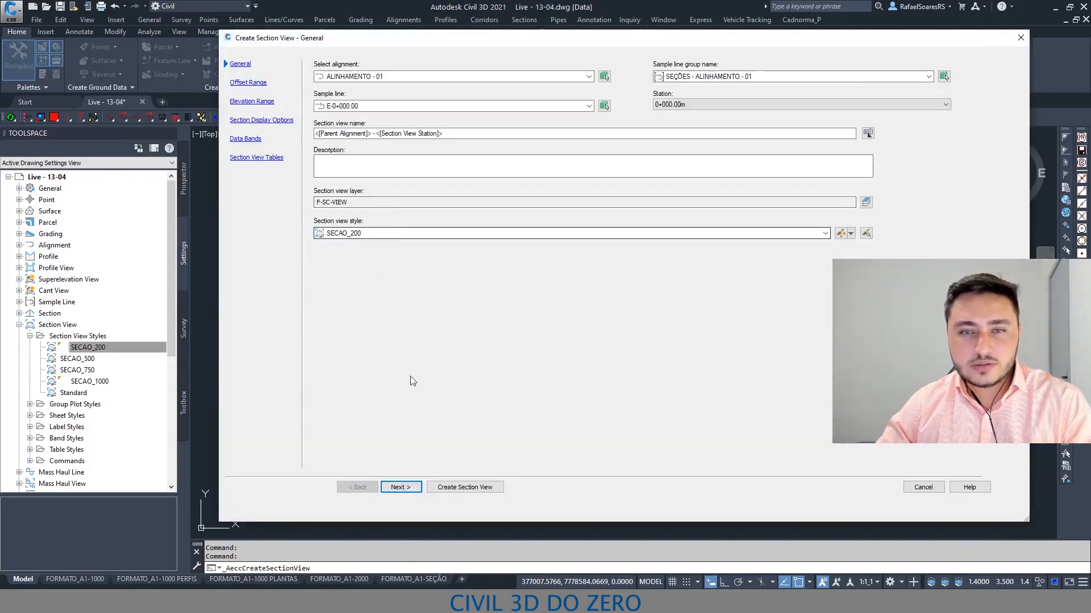
left_click(397, 488)
left_click(398, 489)
left_click(397, 489)
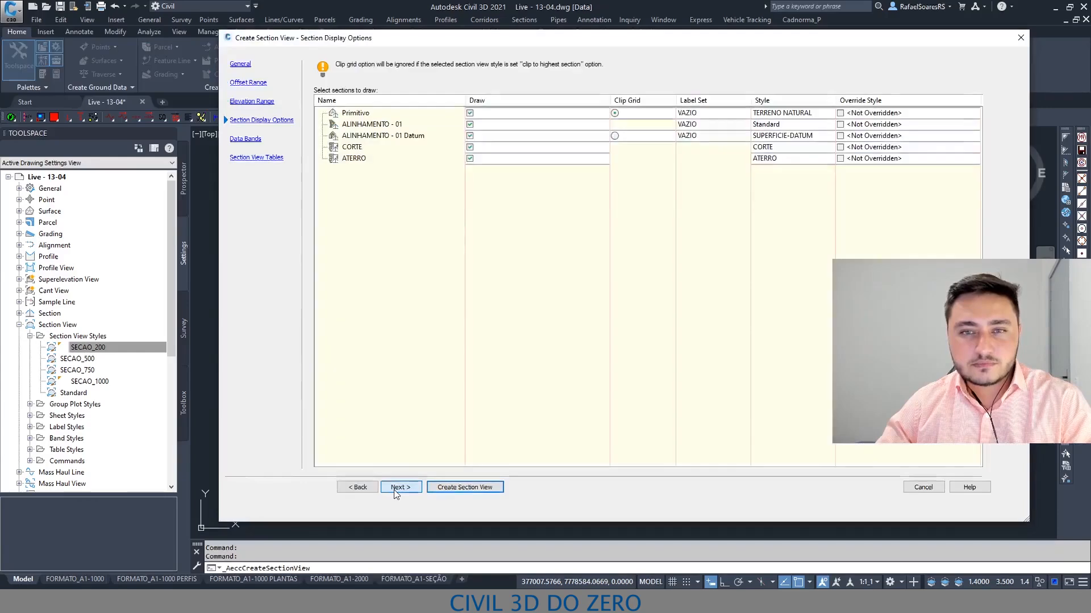
left_click(397, 487)
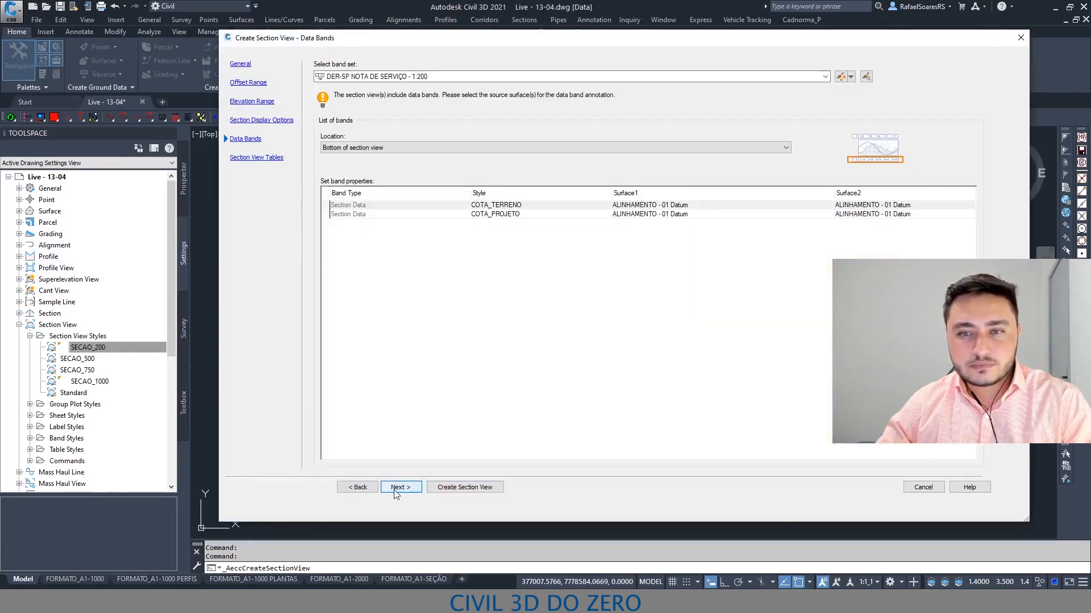
Choose a different band set, add no volume tables, and place the section view beside the unframed group, near its 1+0.00 section.
left_click(373, 80)
left_click(363, 86)
left_click(400, 487)
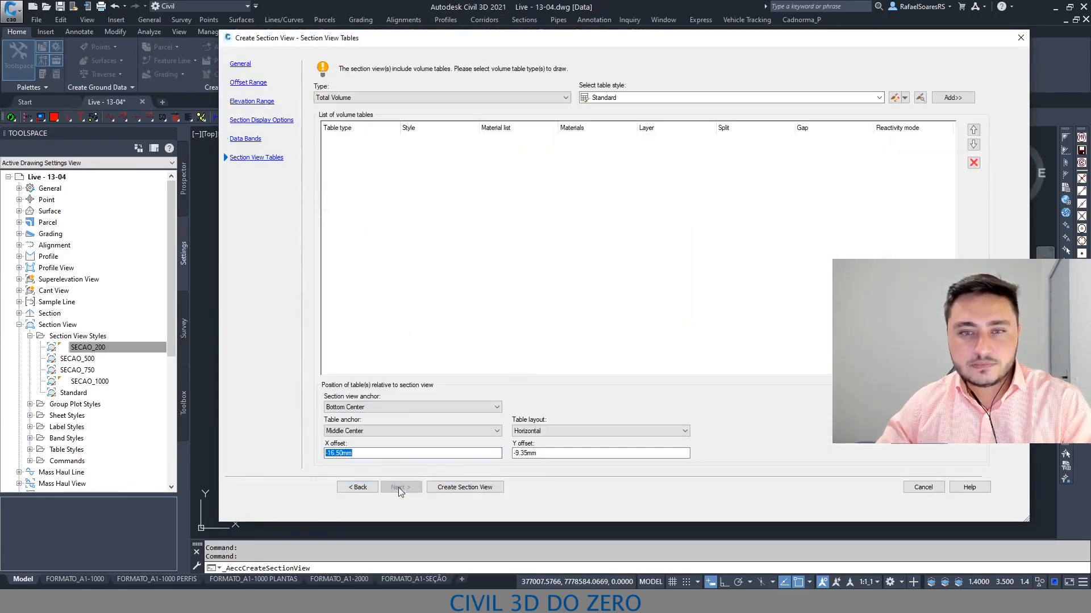
left_click(466, 489)
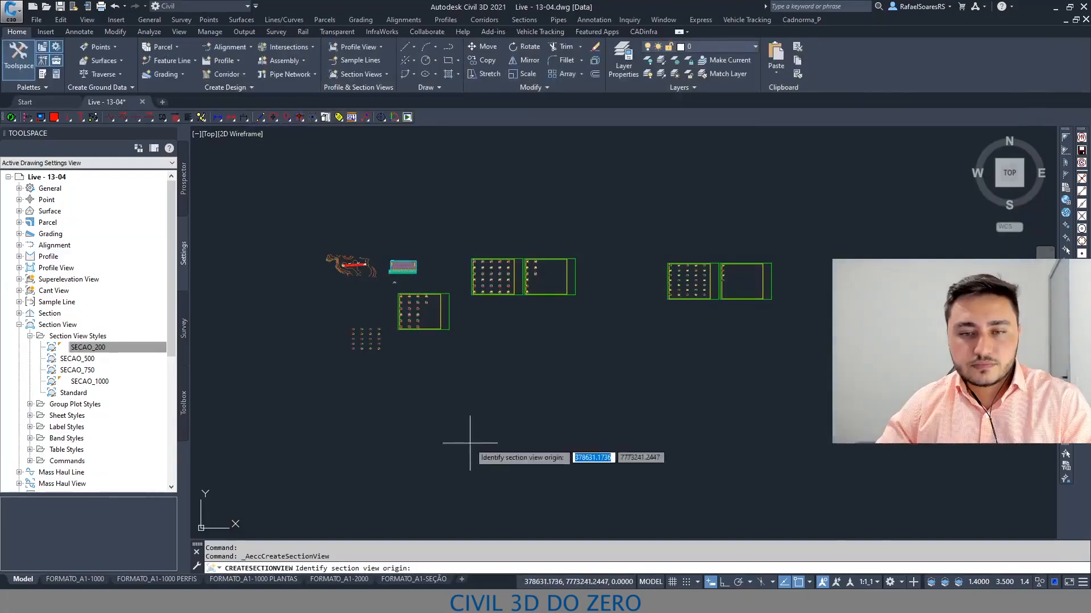
scroll(439, 311, "up", 10)
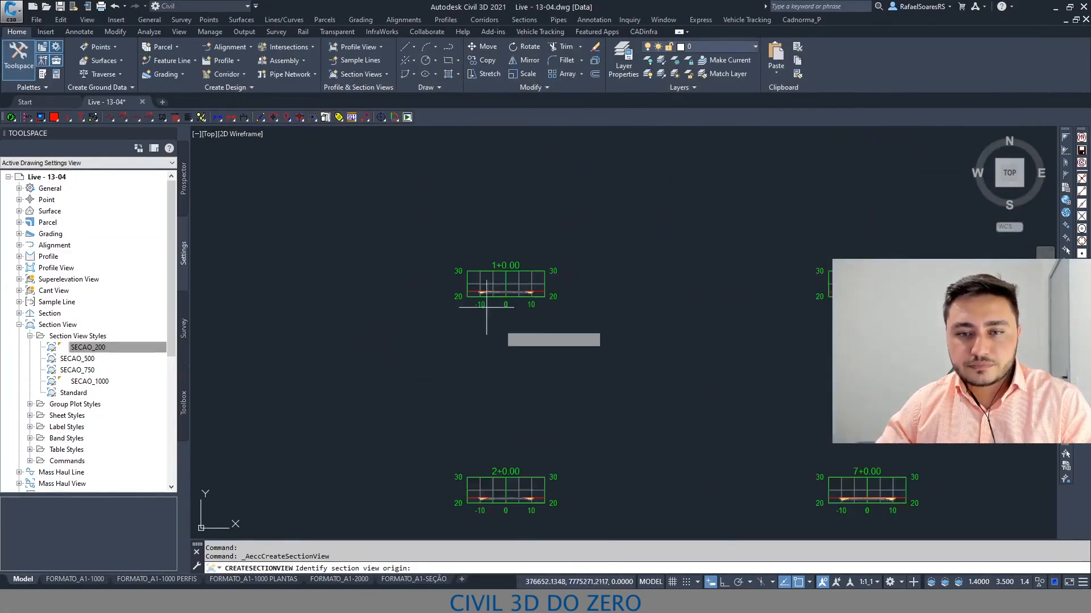
middle_click_drag(384, 365, 605, 335)
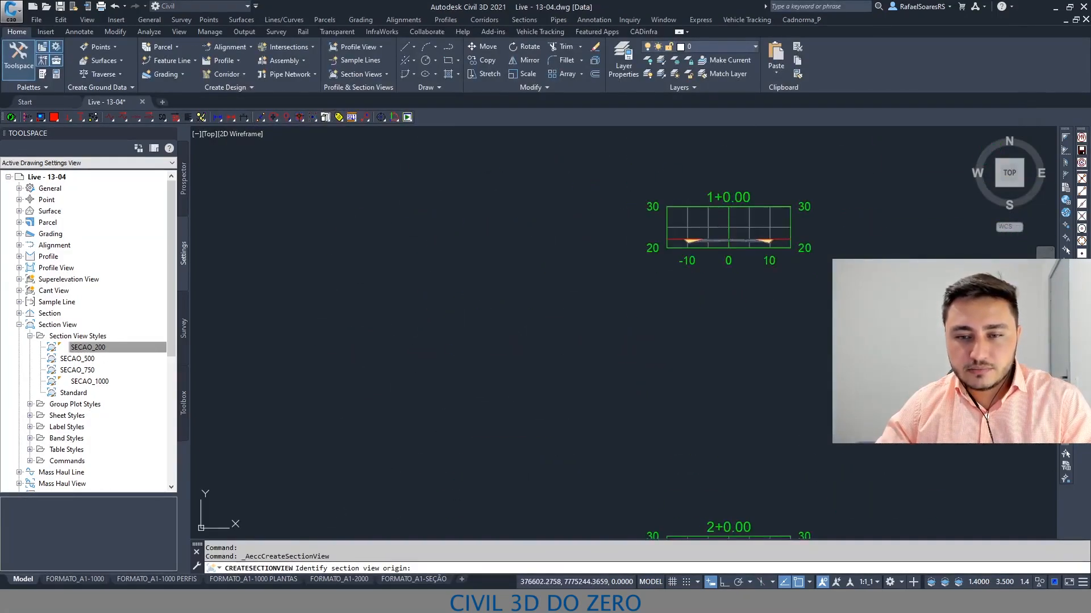
left_click(460, 331)
key("Escape")
Try to reposition the new section view below the group's 0+0.00 section by its origin grip.
scroll(467, 326, "up", 6)
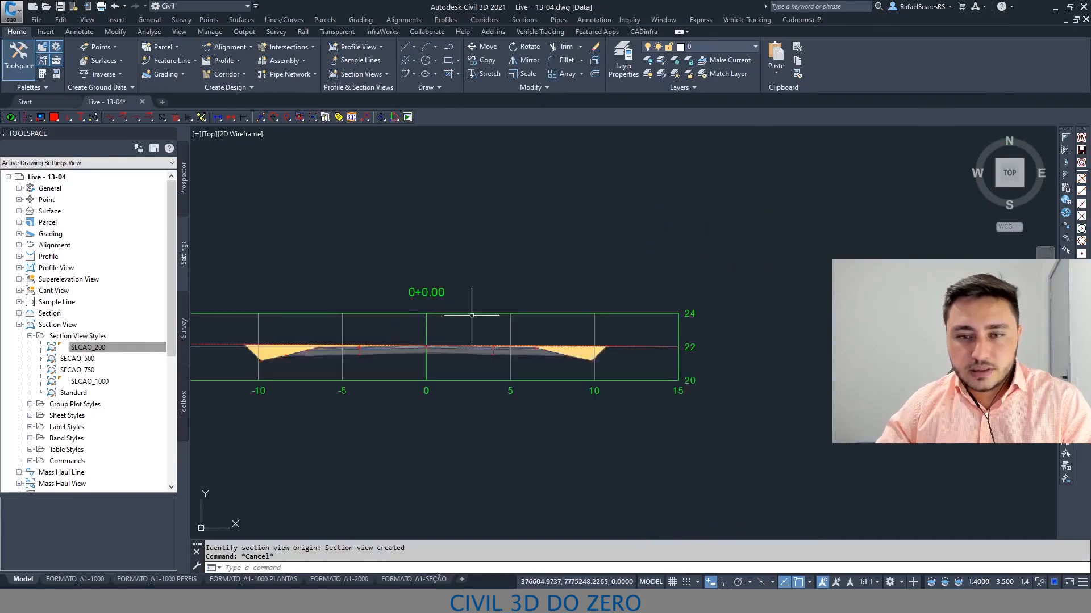
left_click(471, 314)
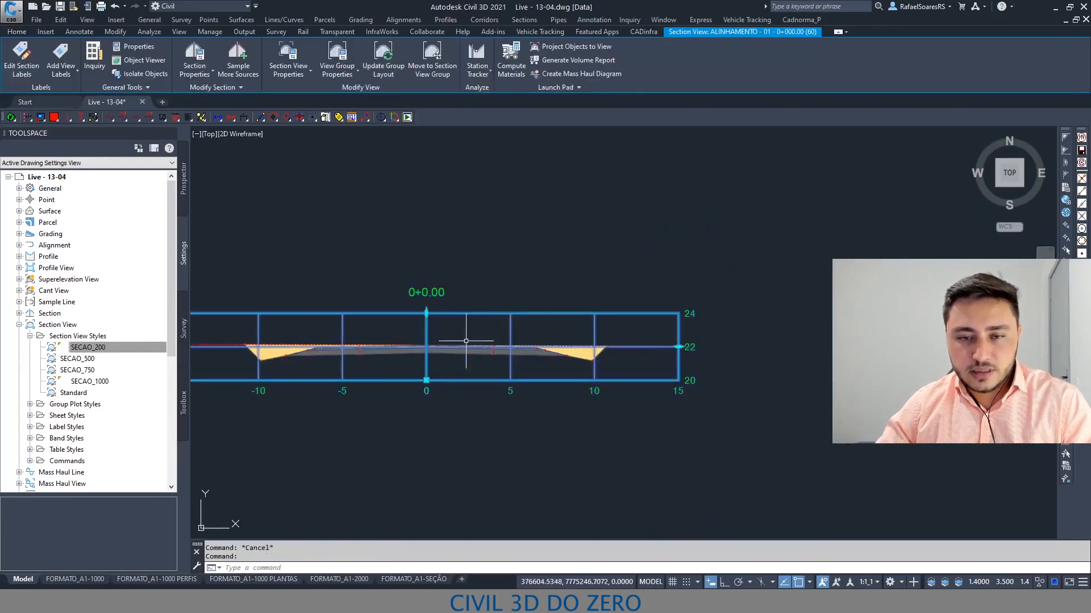
scroll(496, 362, "down", 3)
left_click(490, 368)
scroll(465, 427, "down", 6)
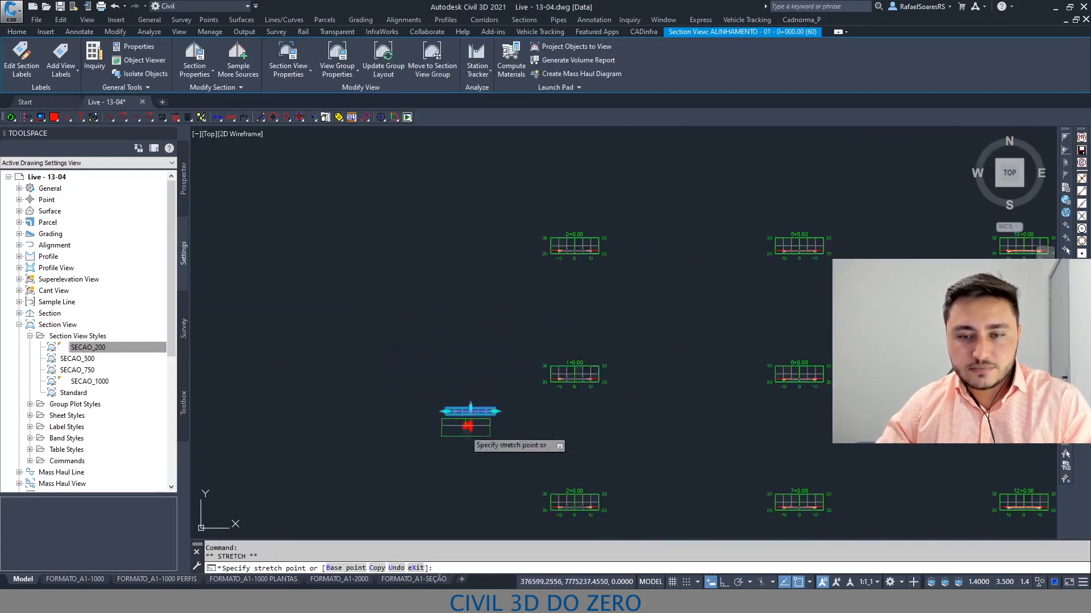
scroll(585, 239, "up", 5)
middle_click_drag(514, 360, 604, 311)
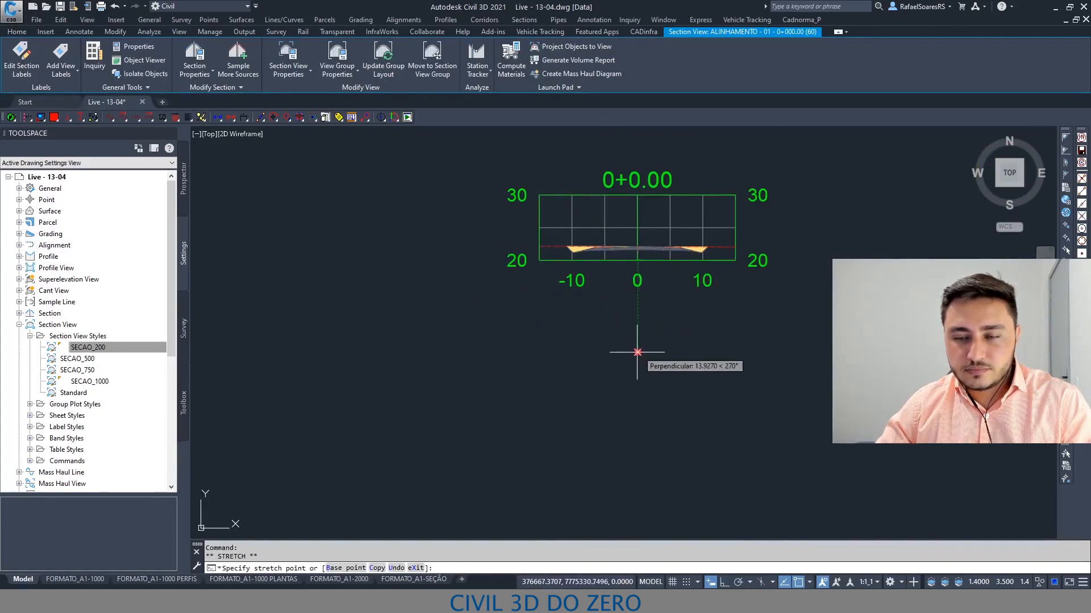
left_click(643, 385)
scroll(611, 237, "down", 5)
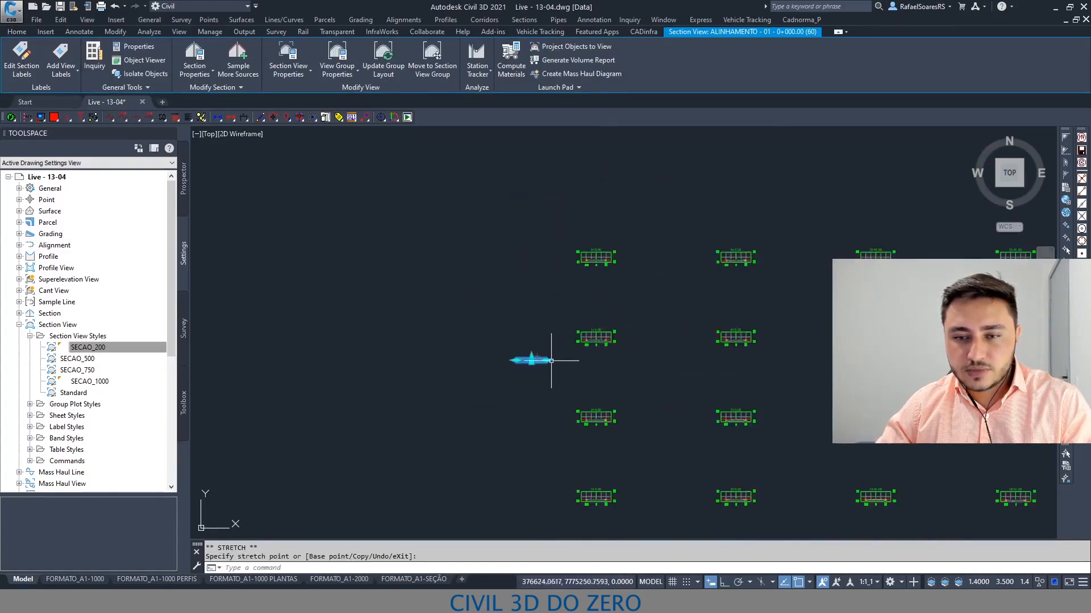
Move the new section view up to the open area above and beside the 1+0.00 section.
scroll(563, 230, "up", 2)
type("m")
key("space")
left_click(541, 324)
left_click(569, 220)
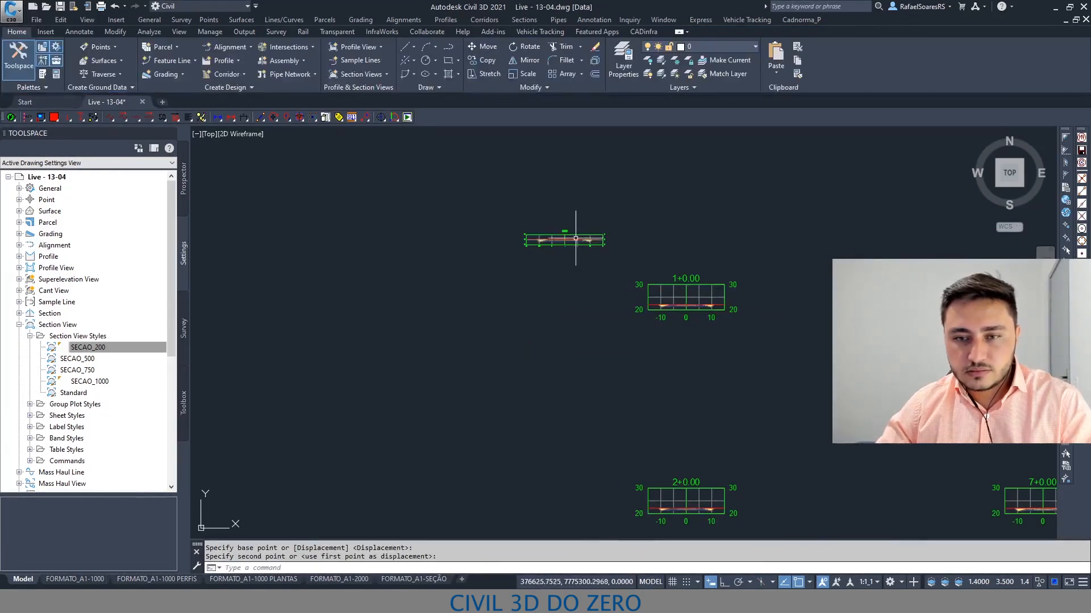
Move the new section view directly below the group's 0+0.00 section so the two are roughly aligned.
scroll(568, 238, "up", 2)
left_click(577, 245)
left_click(561, 245)
type("m")
key("space")
left_click(568, 243)
scroll(545, 340, "down", 3)
scroll(542, 362, "up", 4)
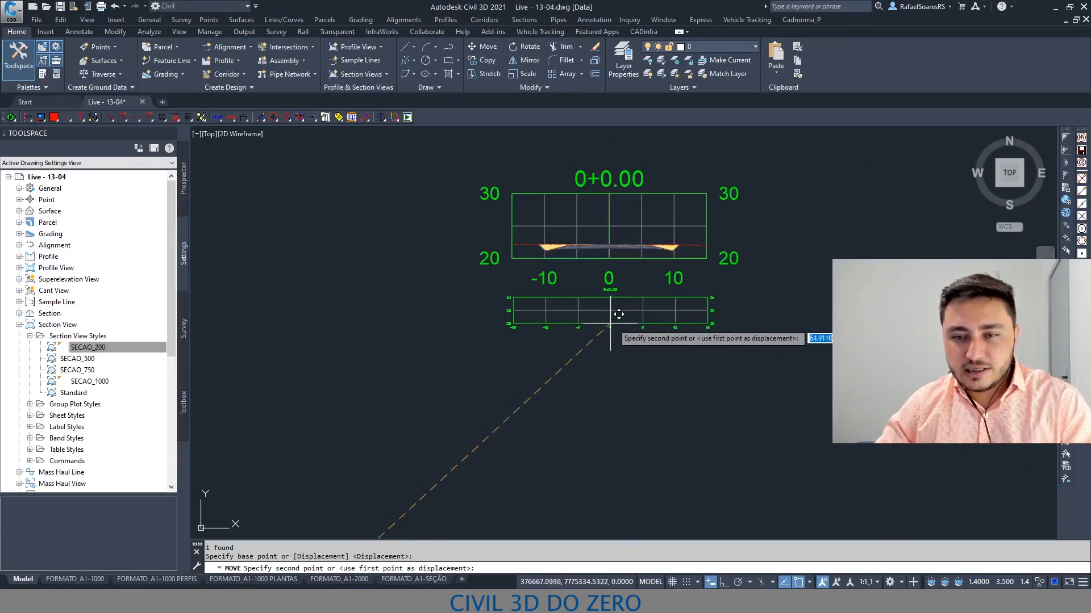
left_click(606, 330)
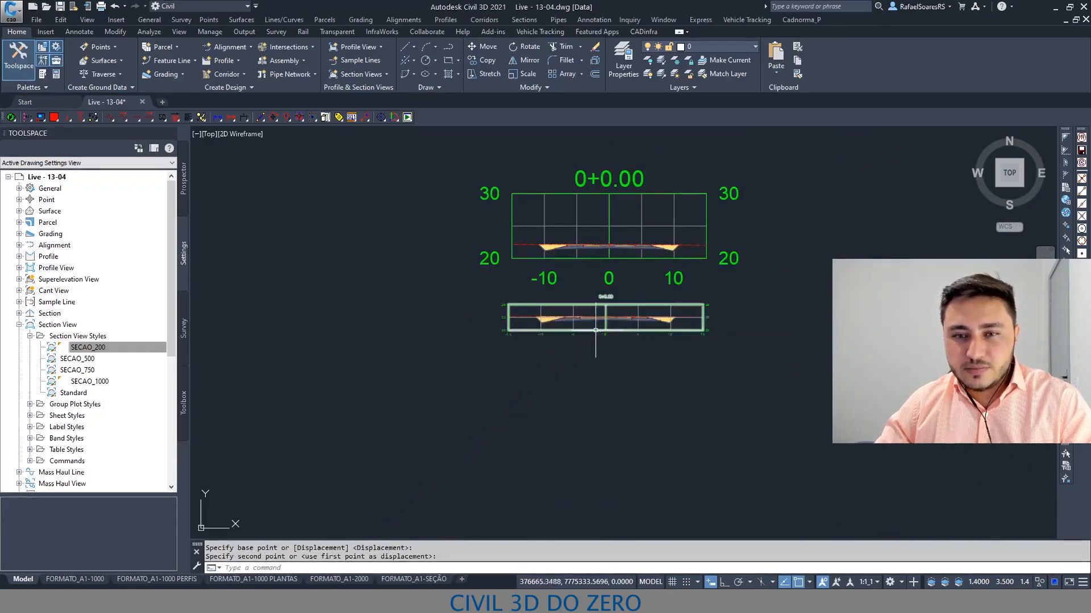
Compare the roadway and cut geometry drawn in the two stacked 0+0.00 section views.
middle_click_drag(581, 332, 534, 332)
scroll(503, 319, "up", 2)
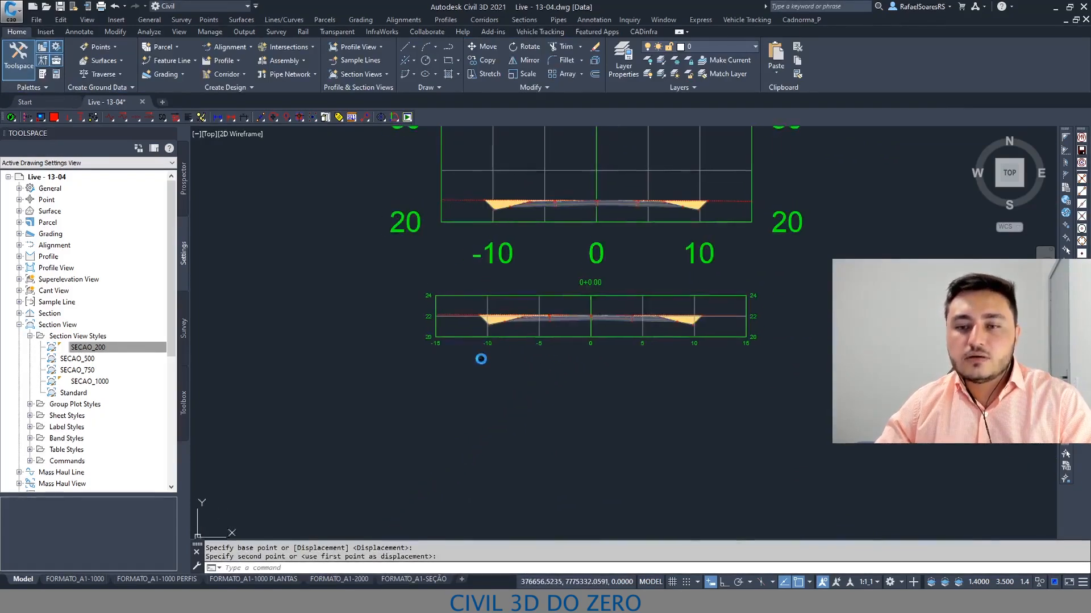
key("Escape")
scroll(527, 248, "up", 4)
mouse_move(437, 197)
left_mouse_down()
mouse_move(453, 244)
mouse_move(800, 253)
left_mouse_up()
key("Escape")
middle_click_drag(834, 255, 739, 274)
mouse_move(341, 207)
left_mouse_down()
mouse_move(965, 215)
mouse_move(886, 261)
mouse_move(507, 303)
mouse_move(319, 235)
mouse_move(324, 243)
left_mouse_up()
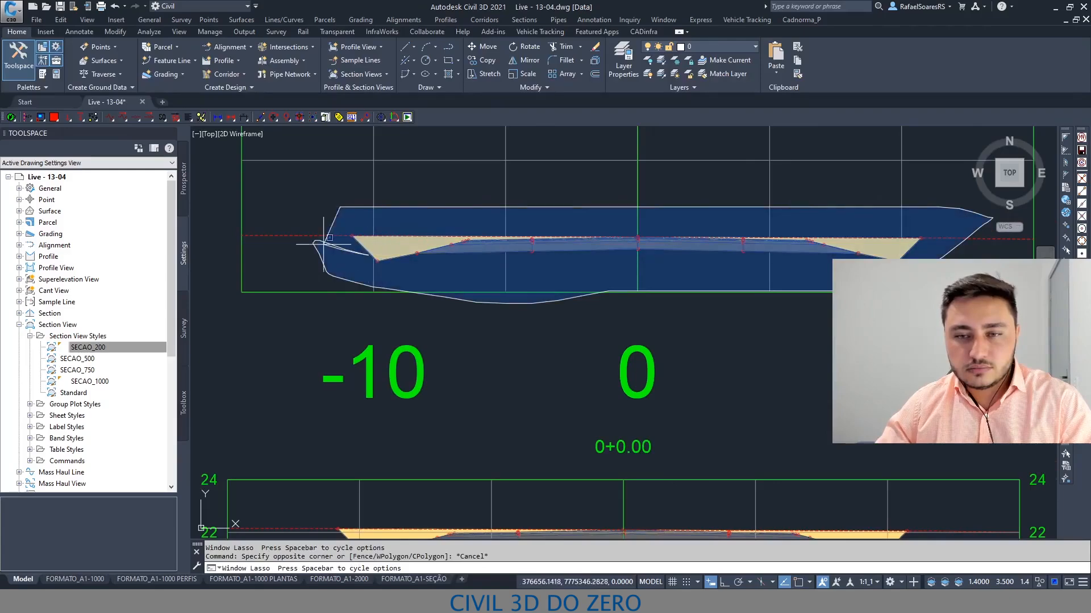
key("Escape")
Compare the elevation and offset labels, text size and grid extents of the two 0+0.00 section views.
scroll(459, 236, "down", 4)
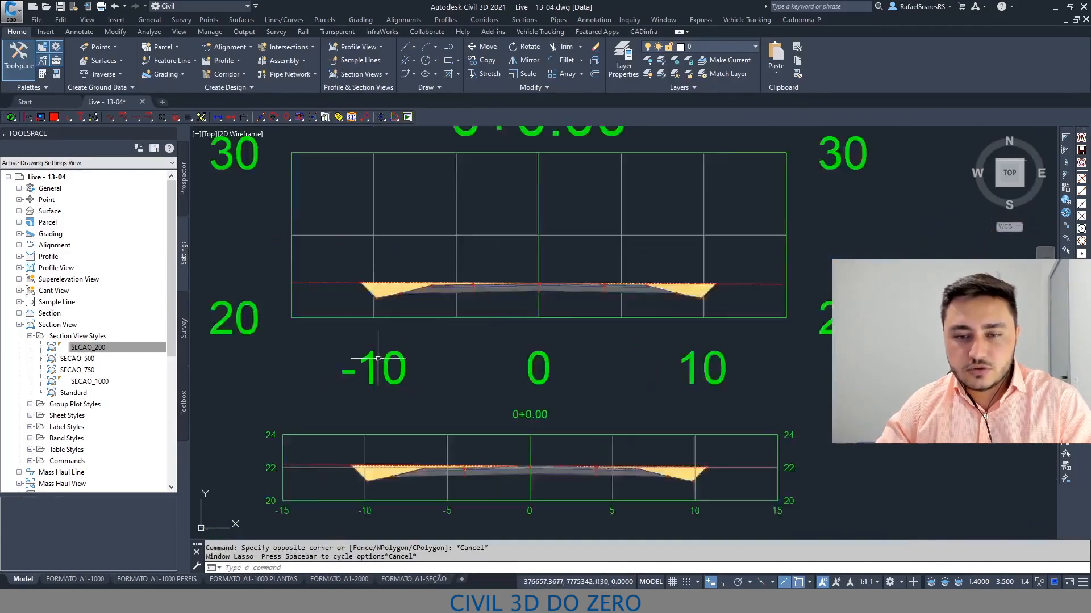
scroll(375, 343, "up", 4)
scroll(355, 344, "up", 2)
scroll(355, 347, "down", 2)
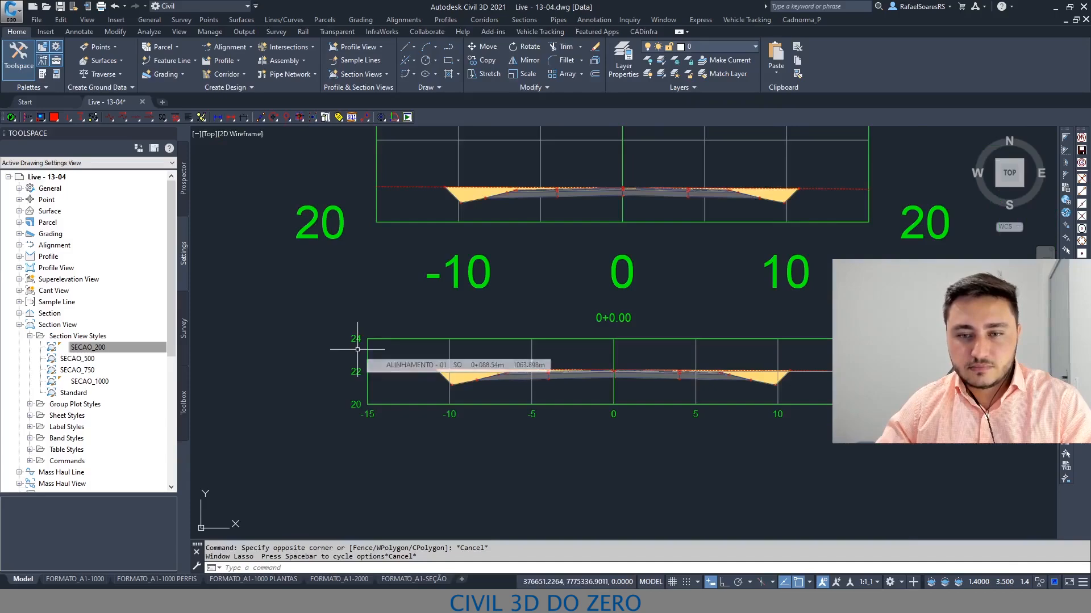
scroll(474, 363, "up", 2)
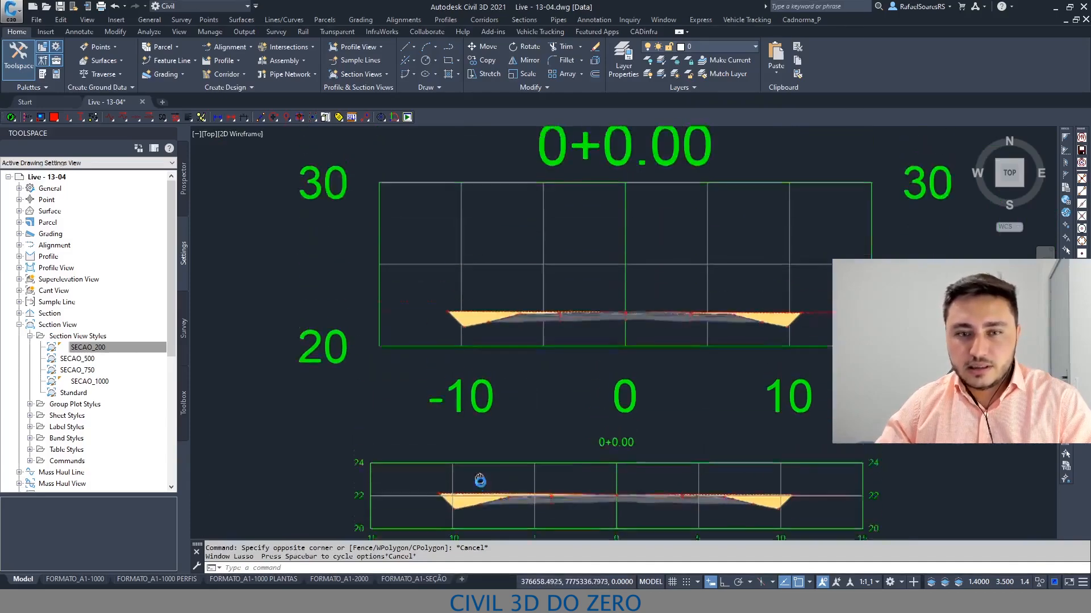
scroll(432, 455, "down", 2)
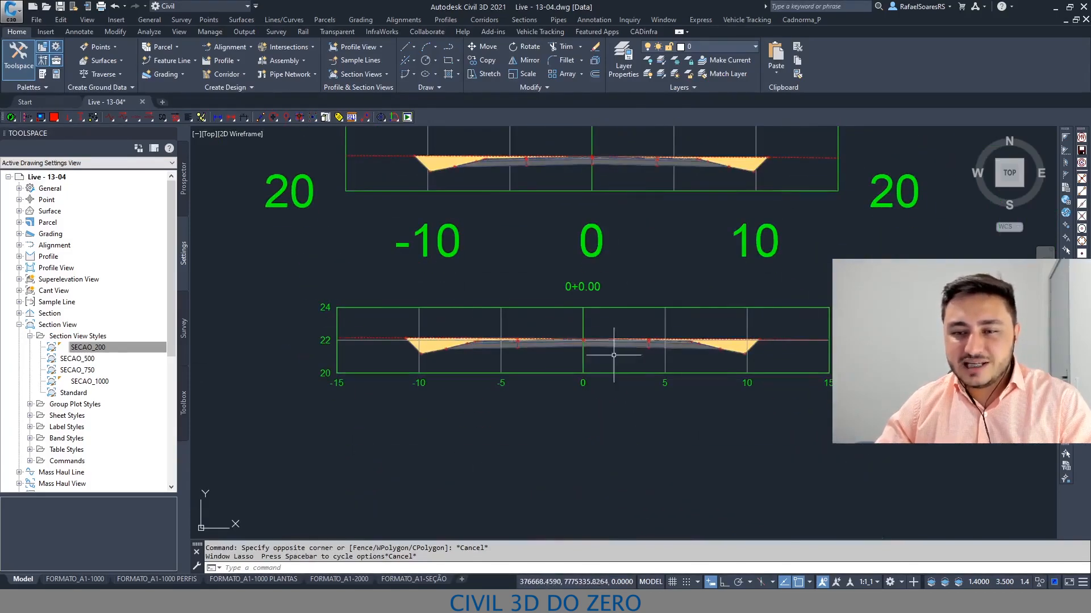
scroll(803, 316, "up", 3)
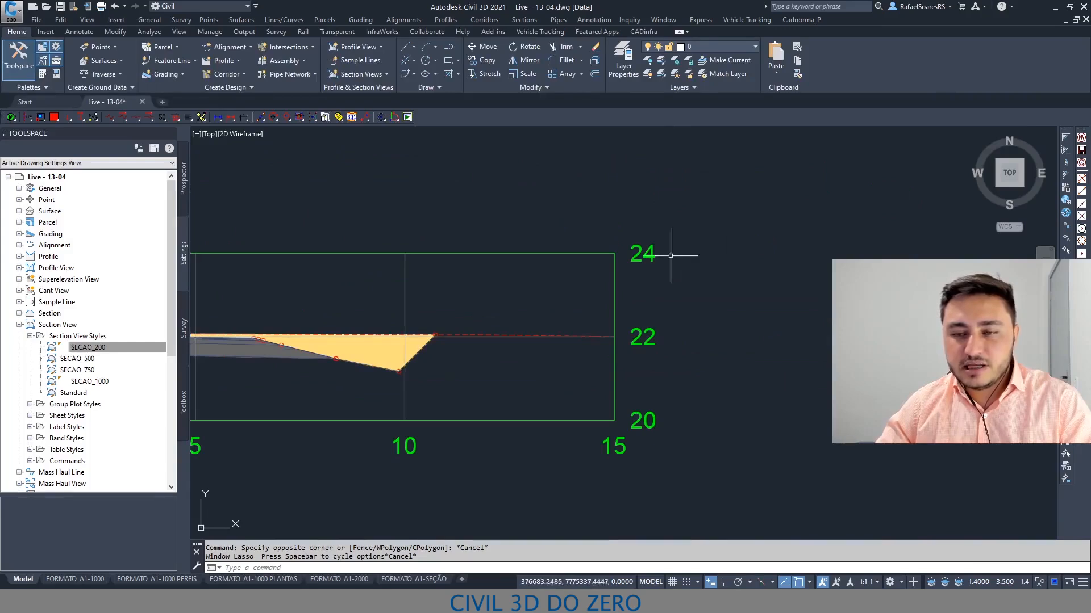
mouse_move(672, 244)
left_mouse_down()
mouse_move(659, 365)
mouse_move(662, 348)
left_mouse_up()
key("Escape")
scroll(635, 304, "down", 5)
scroll(630, 283, "up", 2)
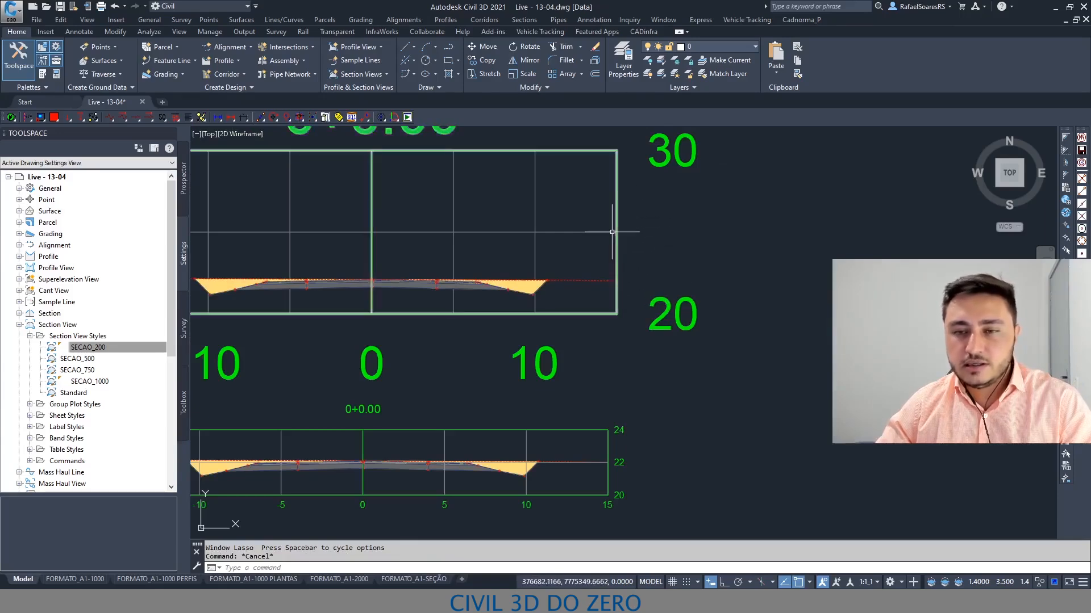
scroll(627, 254, "down", 2)
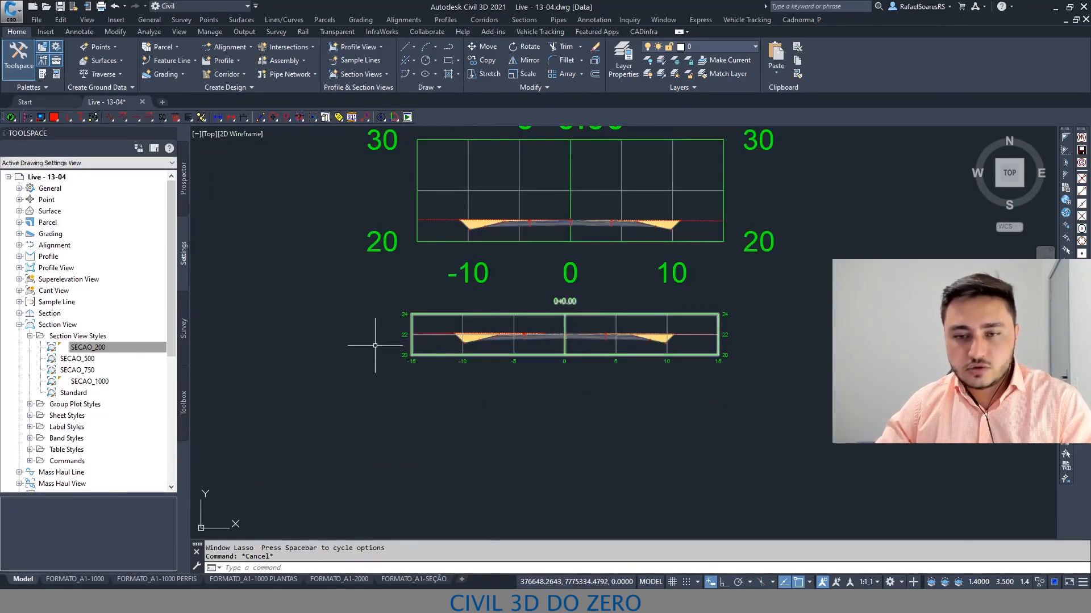
Move the new section view by its bottom centre point onto the bottom centre of the group's 0+0.00 section.
left_click(475, 314)
type("M")
key("Return")
left_click(563, 354)
scroll(575, 236, "up", 4)
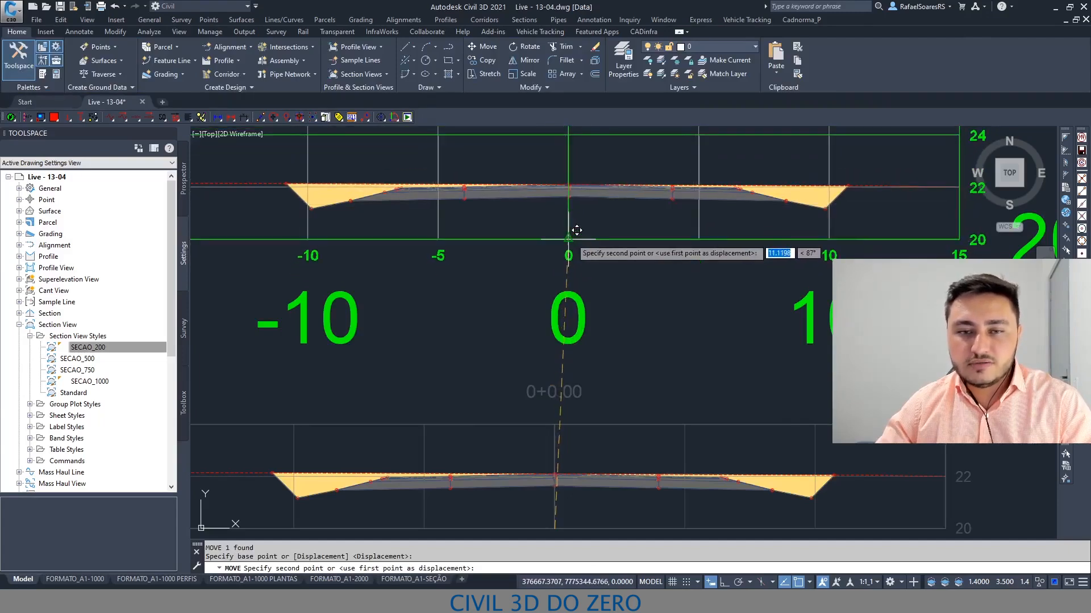
scroll(577, 230, "down", 5)
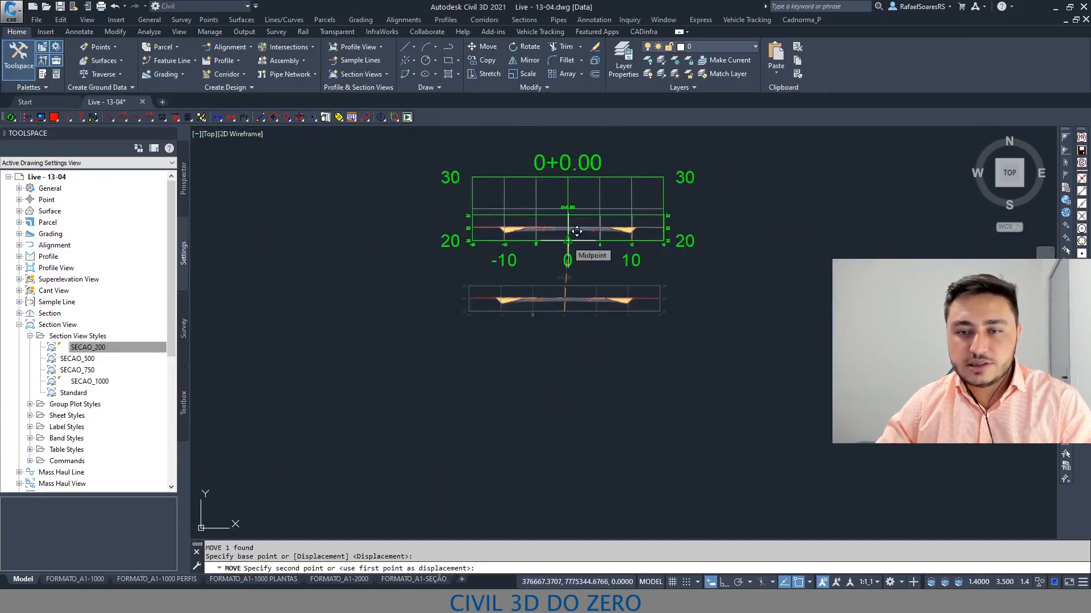
left_click(567, 240)
scroll(538, 267, "up", 4)
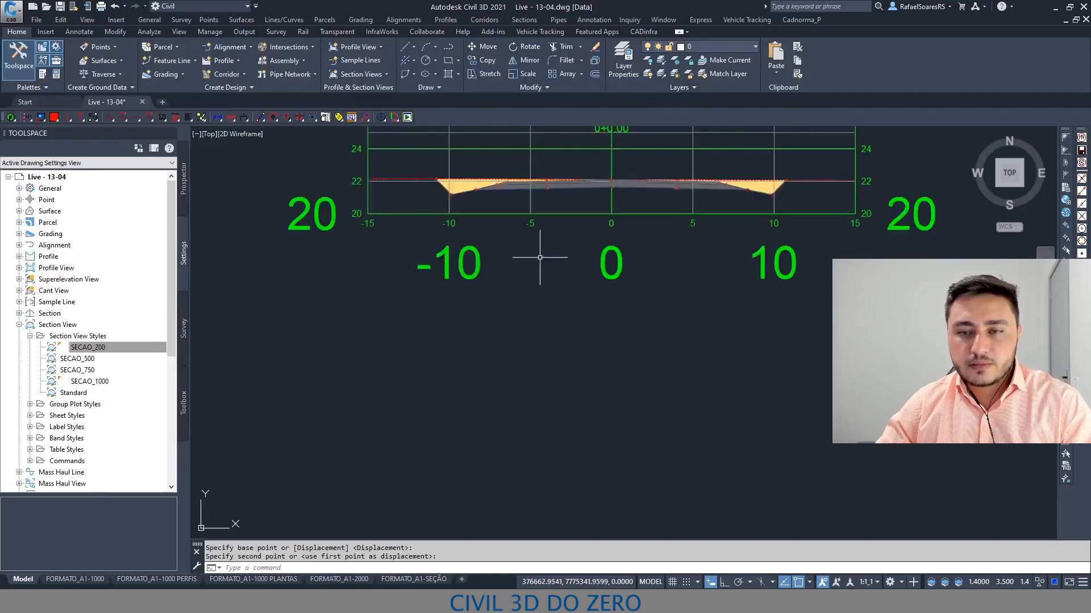
Undo the move that overlaid the new section view on the group's 0+0.00 section.
key("ctrl+z")
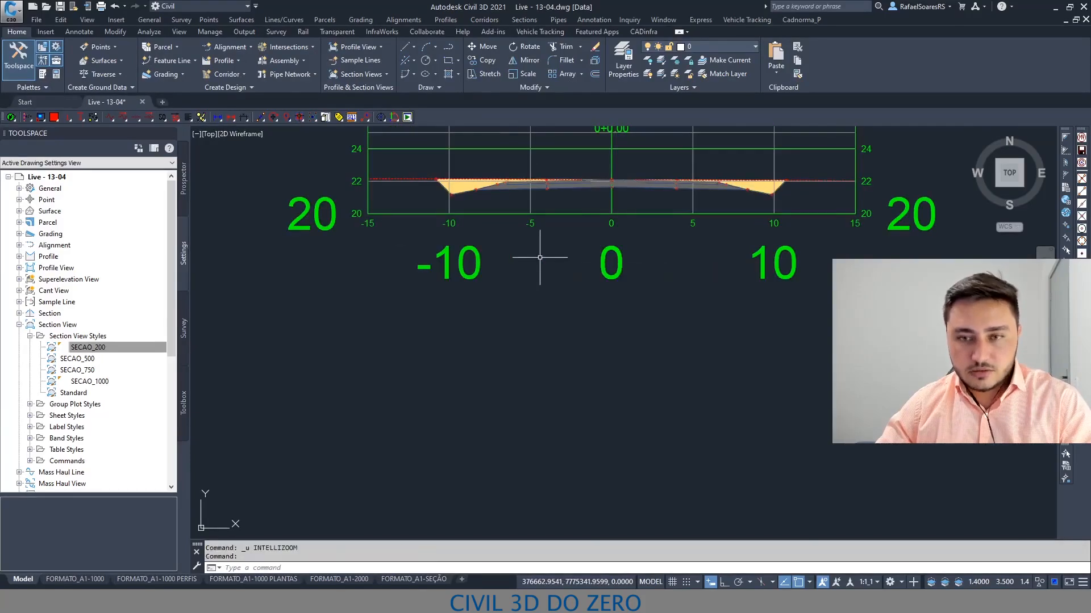
scroll(540, 258, "up", 2)
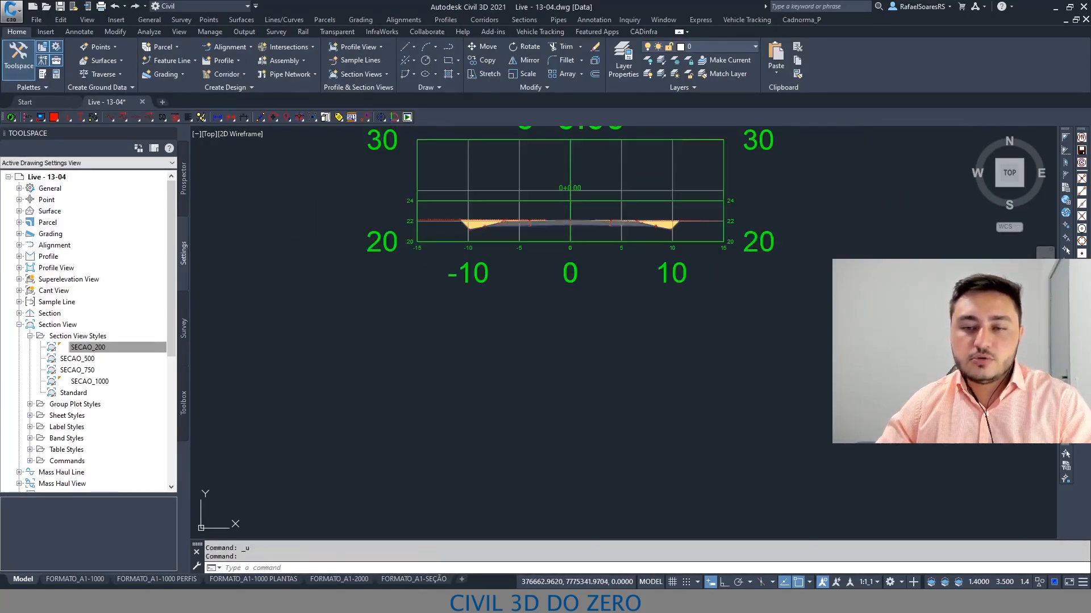
key("Escape")
key("Escape")
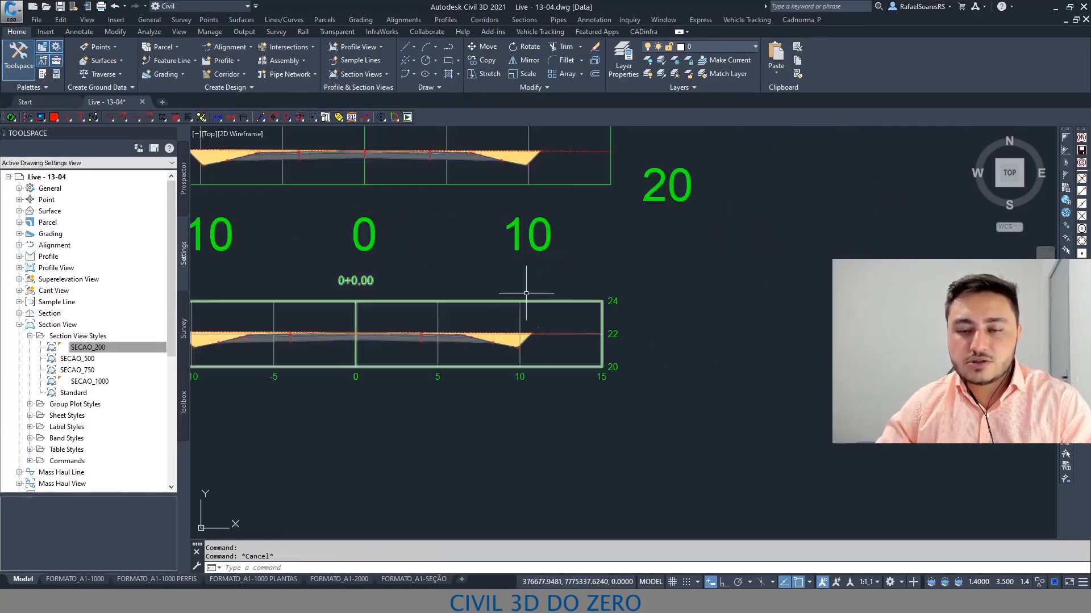
Open the SECAO_200 section view style for editing and review its description and grid options.
scroll(560, 304, "down", 5)
scroll(555, 297, "up", 3)
left_click(544, 287)
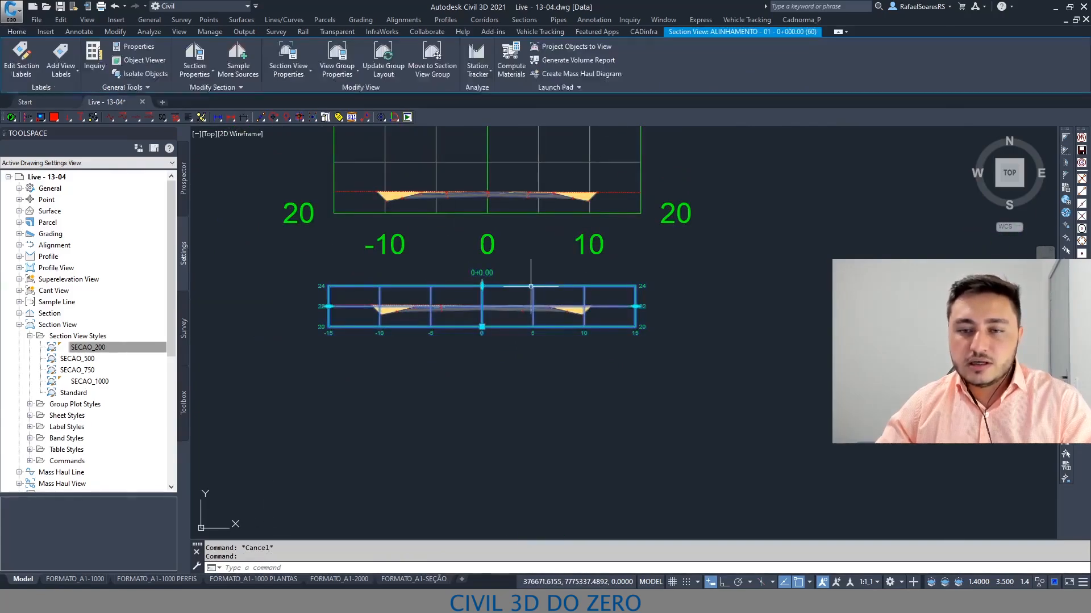
key("Escape")
right_click(123, 349)
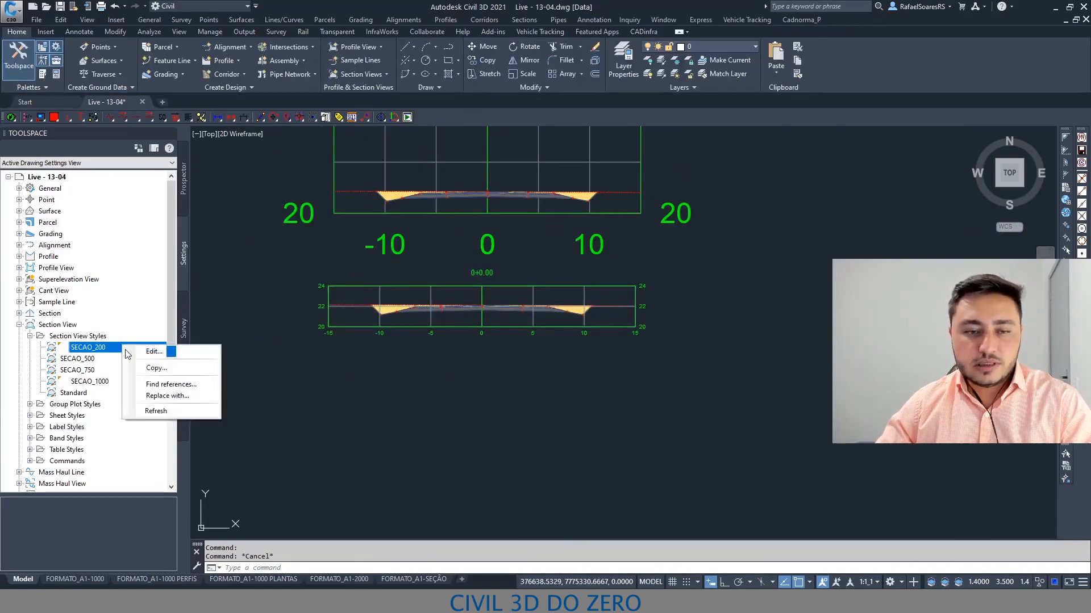
left_click(142, 352)
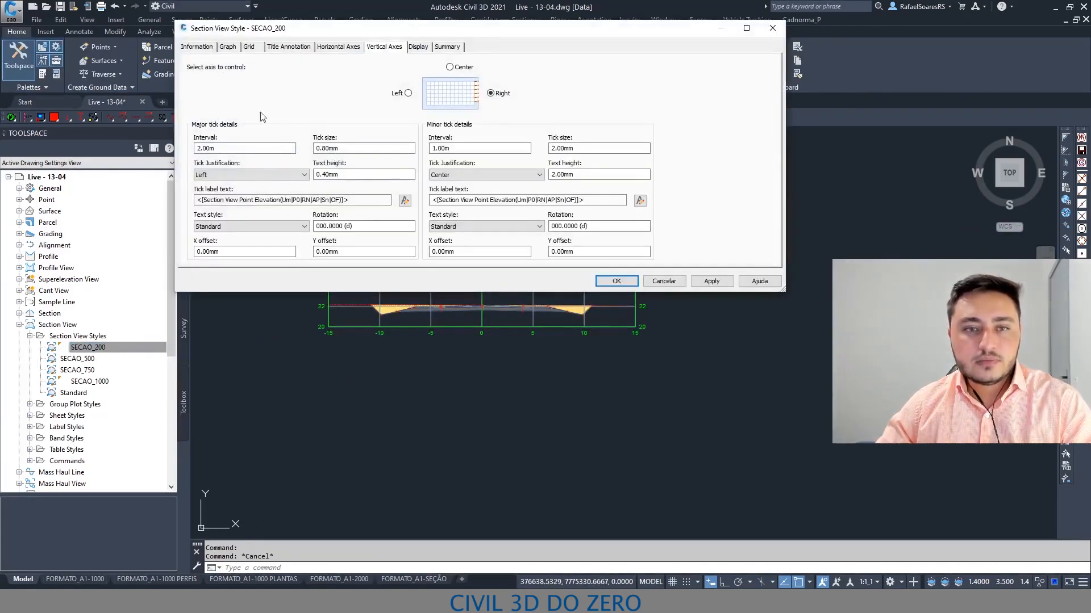
left_click(203, 47)
left_click_drag(211, 100, 320, 102)
left_click(248, 48)
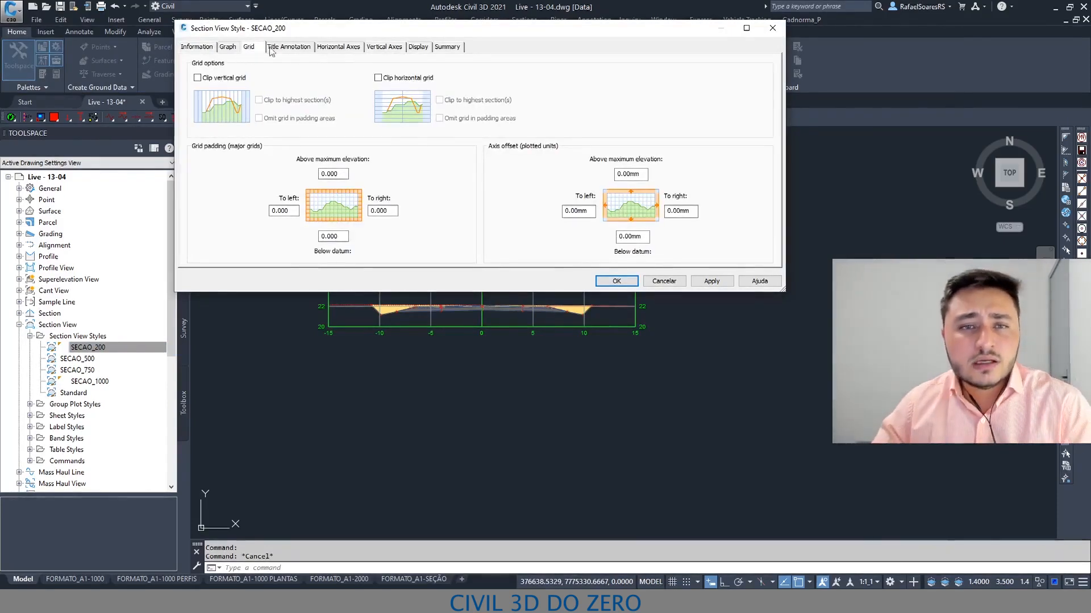
Set the SECAO_200 style's vertical exaggeration to 5, giving a 1:200 vertical scale, and accept the style changes.
left_click(227, 47)
type("4")
key("BackSpace")
type("5")
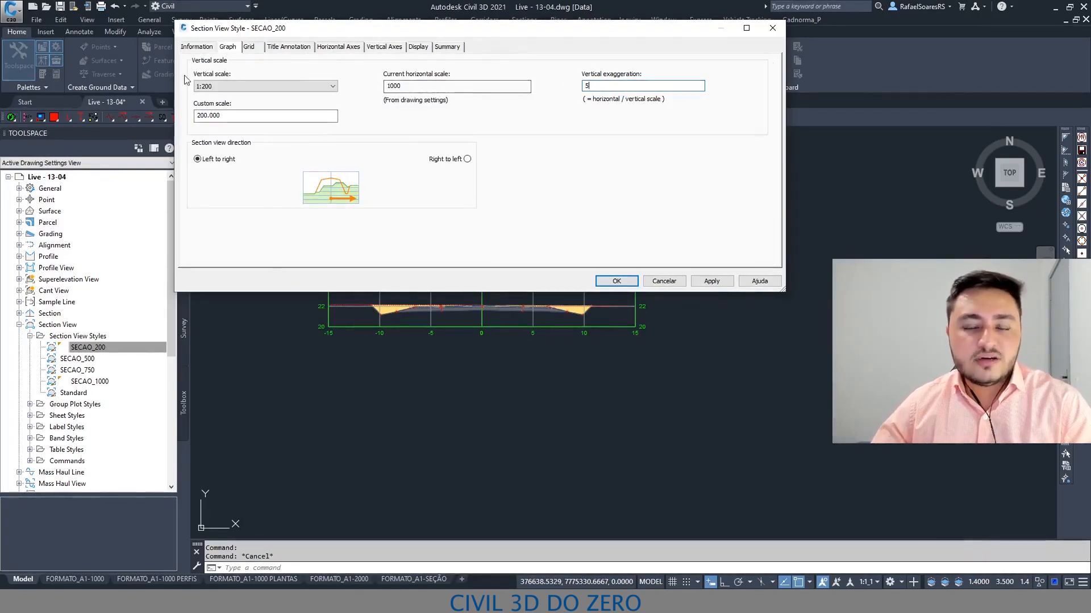
left_click(197, 47)
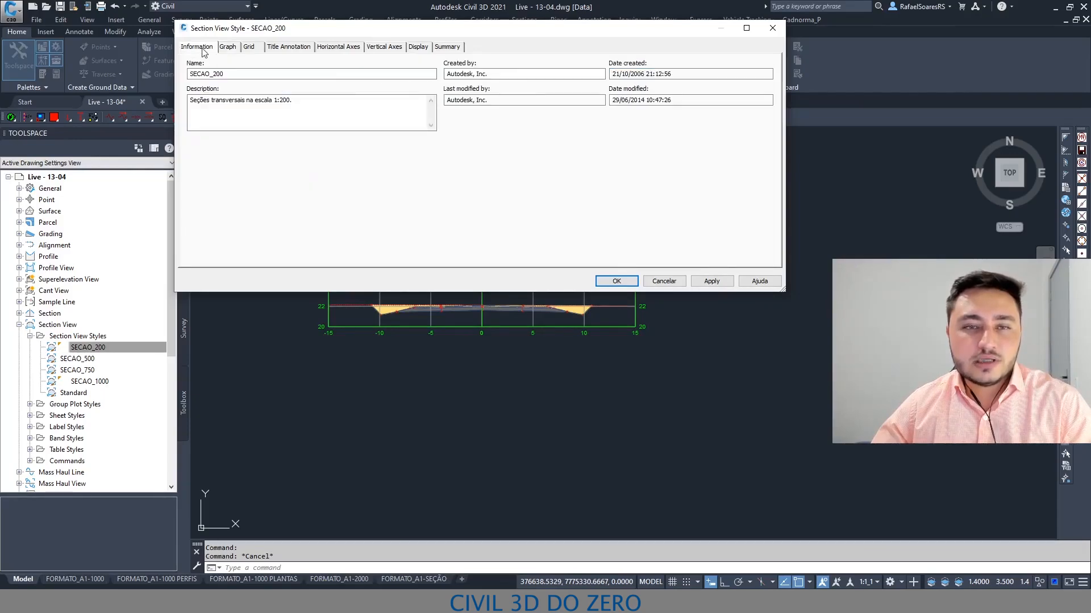
left_click(228, 46)
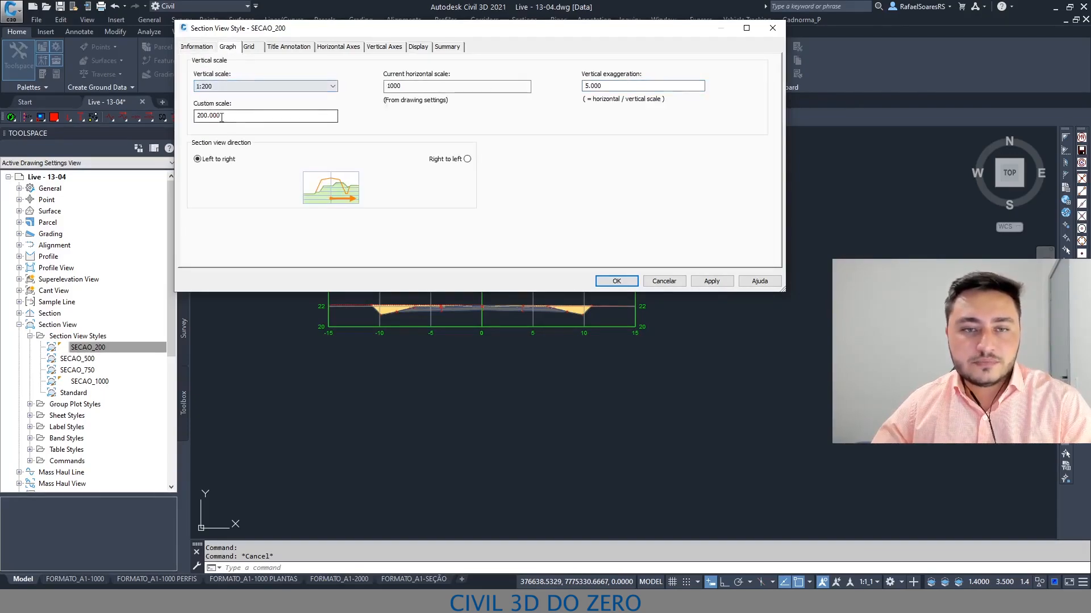
left_click(615, 282)
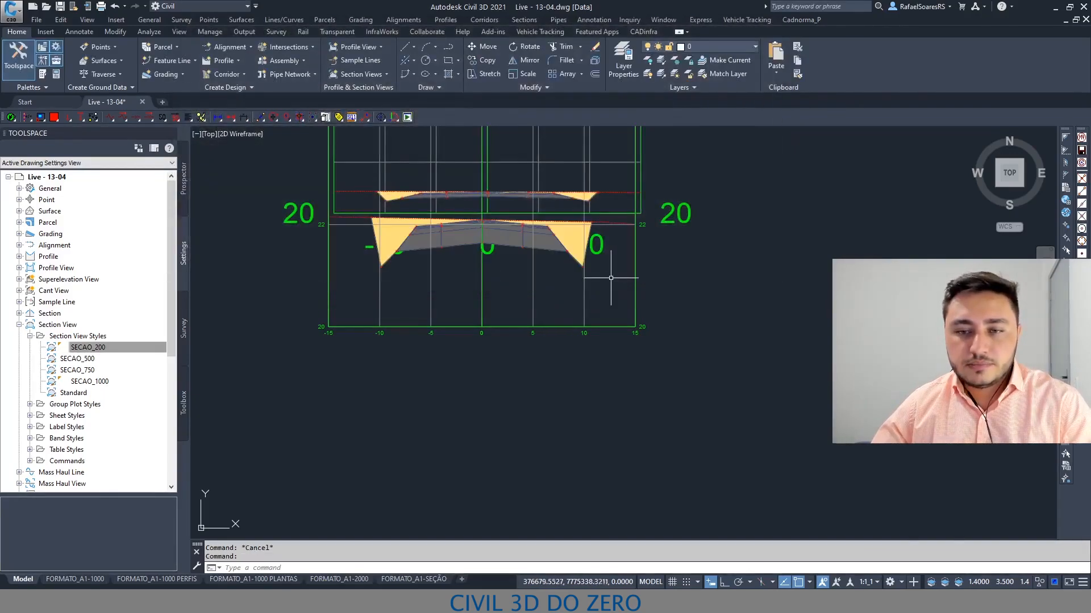
Move the new section view down clear of the group's 0+0.00 section and regenerate the drawing.
scroll(574, 276, "down", 4)
left_click(552, 297)
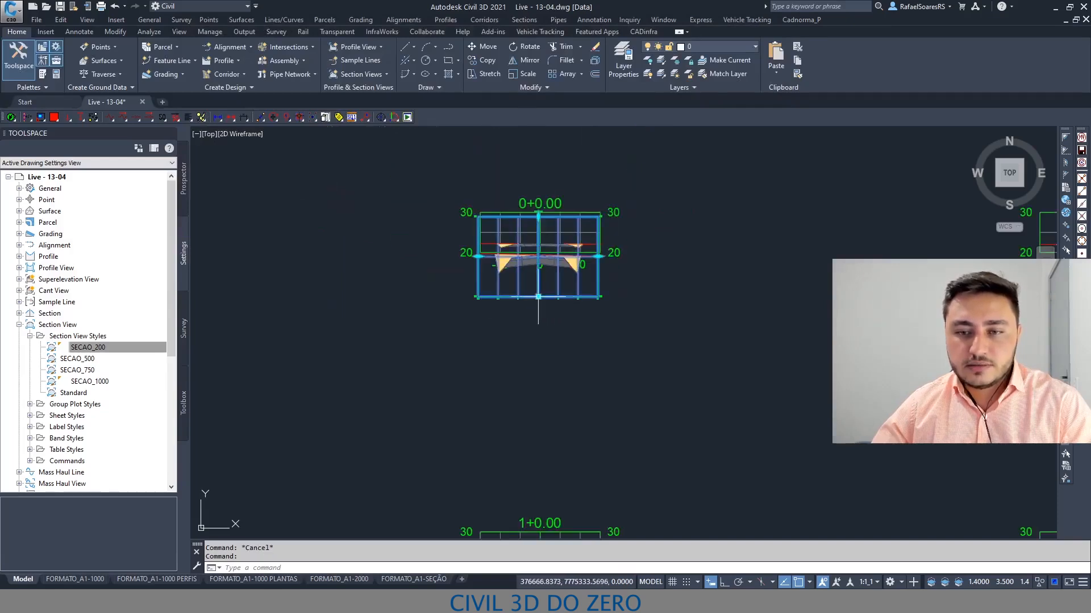
left_click(533, 369)
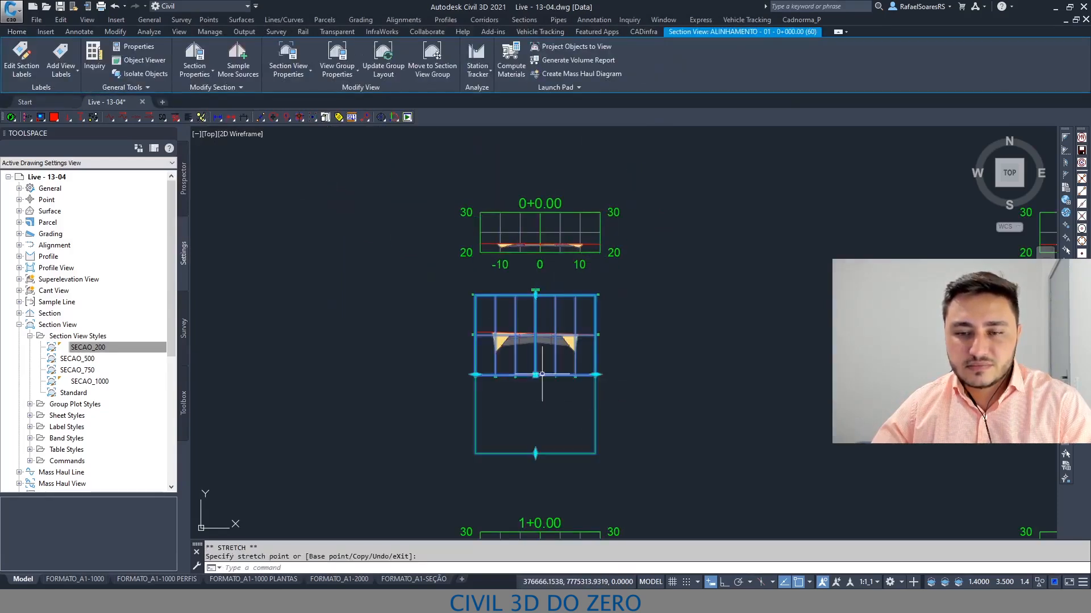
key("Escape")
key("Escape")
scroll(494, 354, "up", 4)
type("re")
key("Return")
scroll(565, 326, "up", 2)
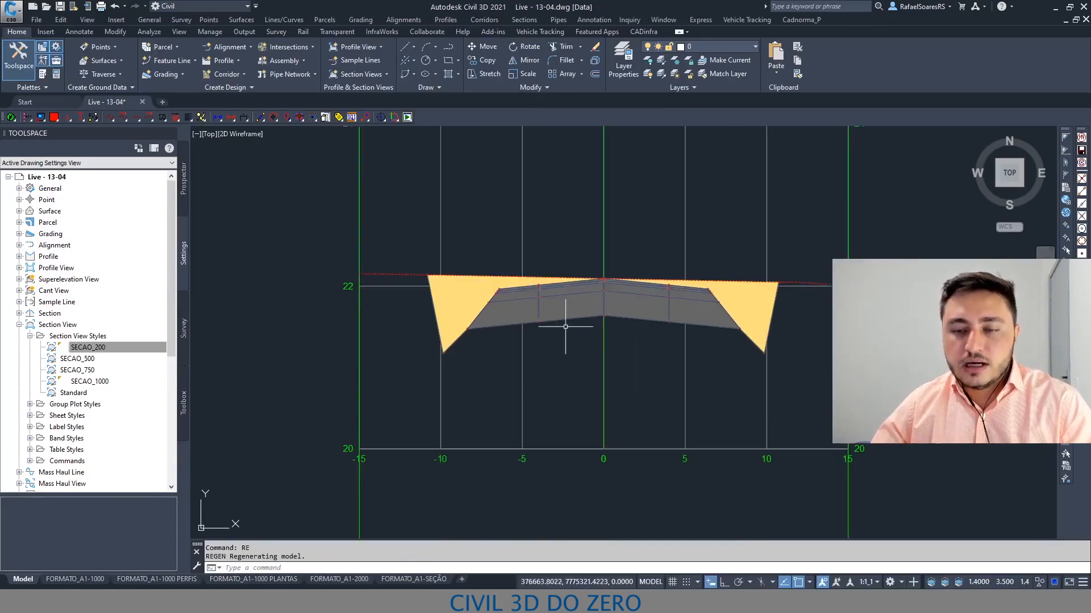
Select the CORTE material section in the vertically exaggerated 0+0.00 view and open its properties.
left_click(453, 303)
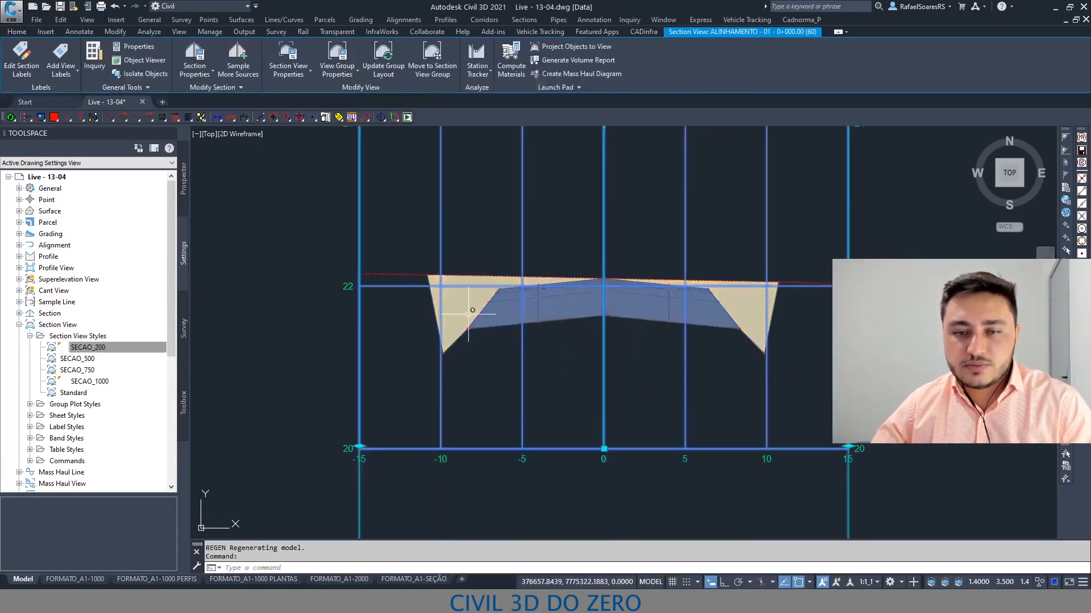
key("Escape")
left_click(465, 307)
left_click(441, 305)
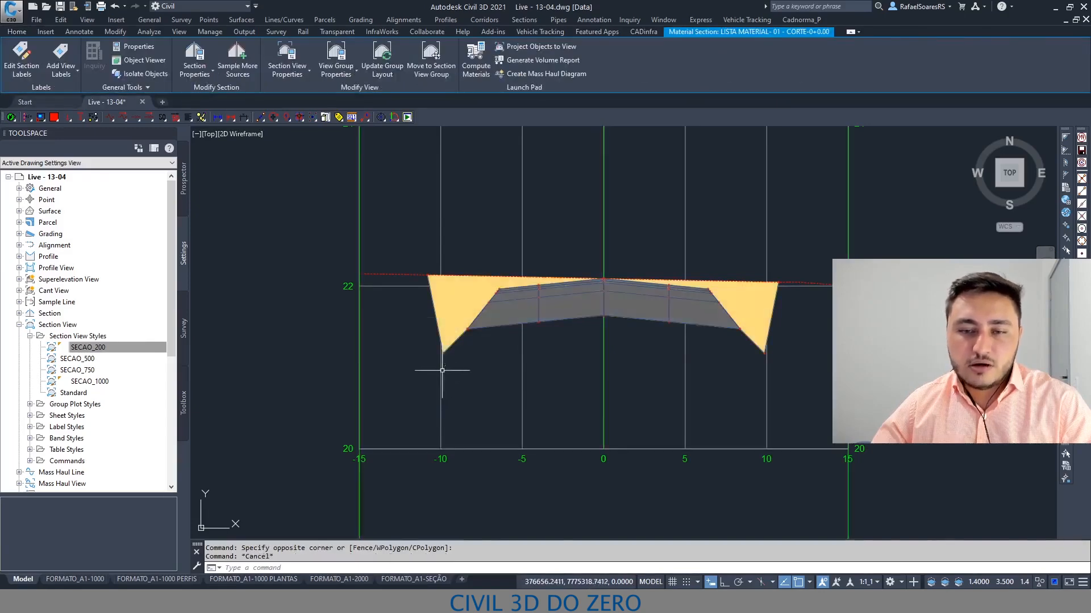
key("Escape")
left_click(448, 337)
left_click(450, 310)
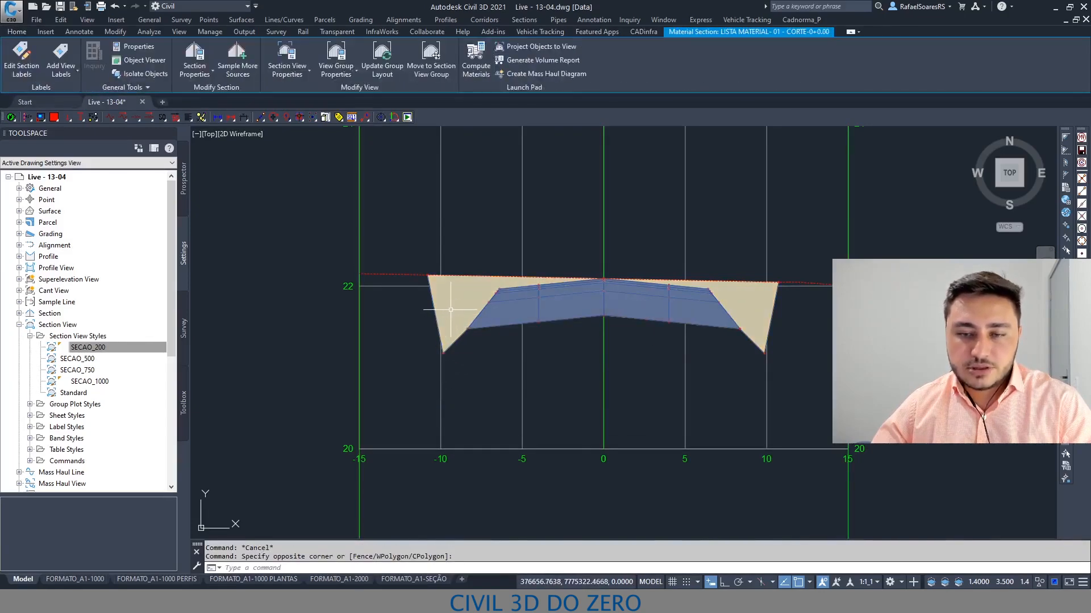
right_click(454, 320)
left_click(490, 409)
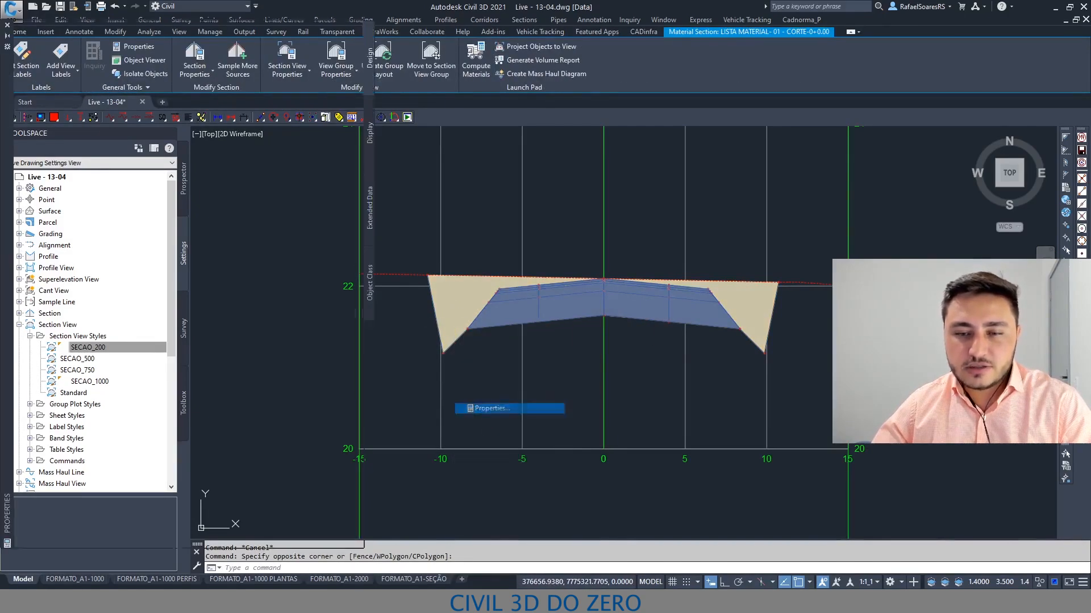
Read the cut material's area and compare the cut shape drawn in the two 0+0.00 section views.
middle_click_drag(444, 314, 528, 332)
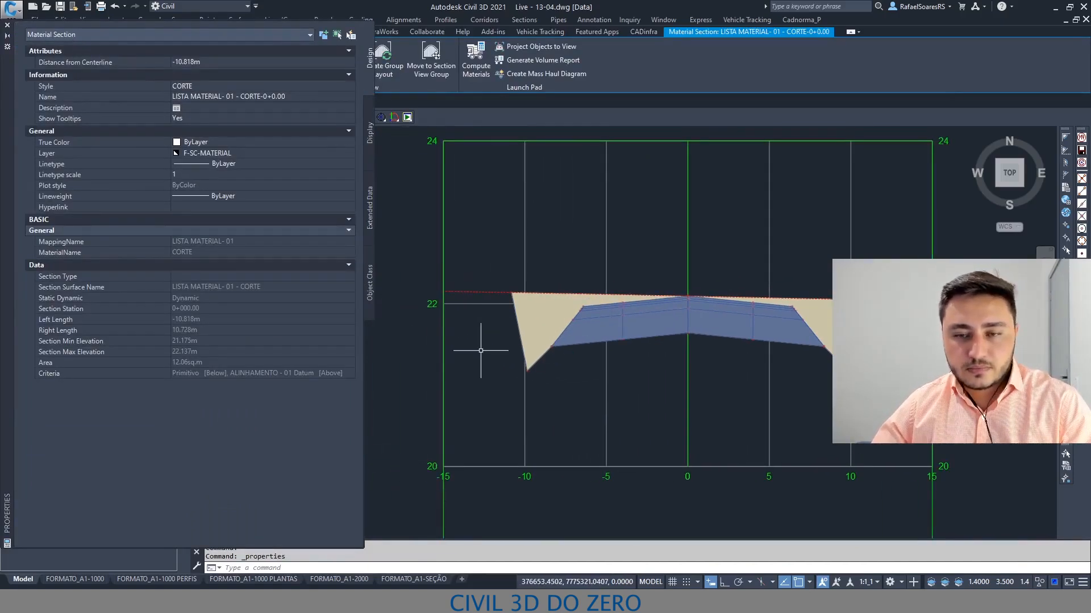
scroll(480, 351, "down", 3)
scroll(509, 277, "up", 2)
middle_click_drag(509, 277, 509, 274)
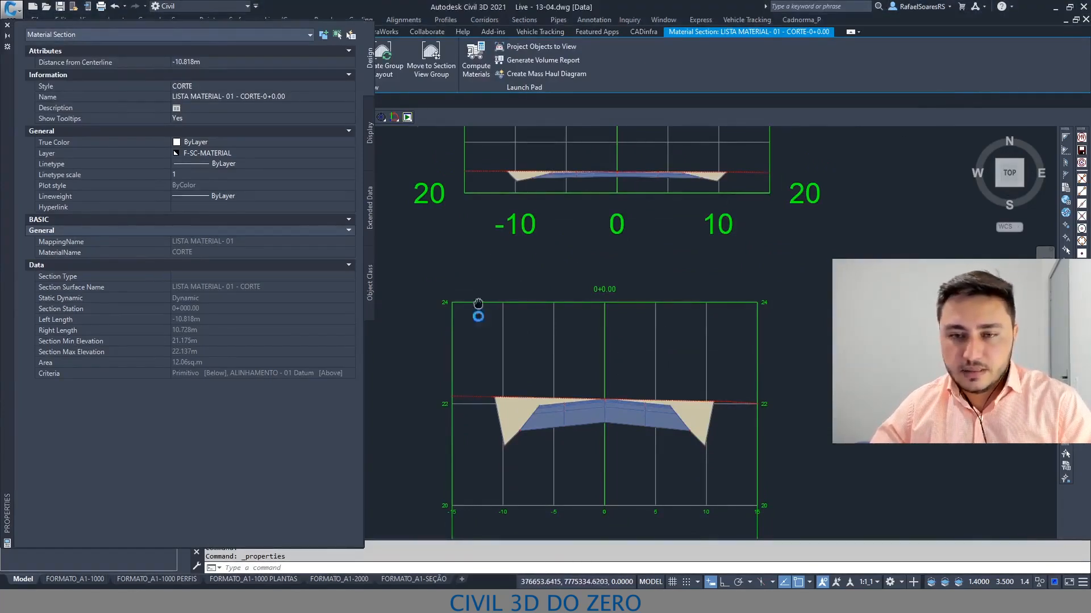
middle_click_drag(505, 261, 498, 327)
middle_click_drag(533, 484, 513, 420)
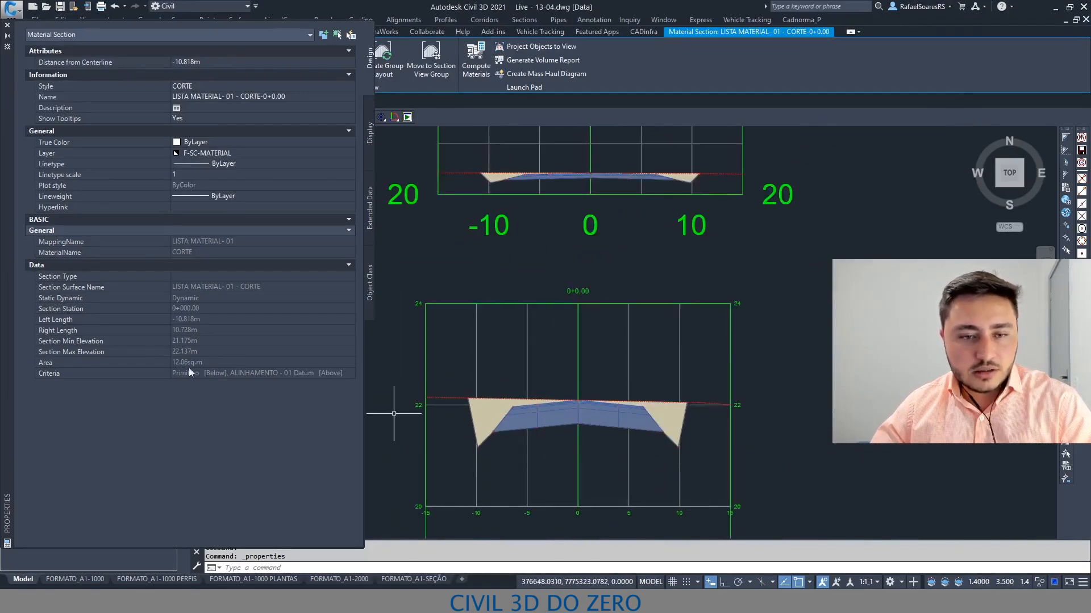
middle_click_drag(546, 220, 494, 329)
scroll(448, 284, "up", 6)
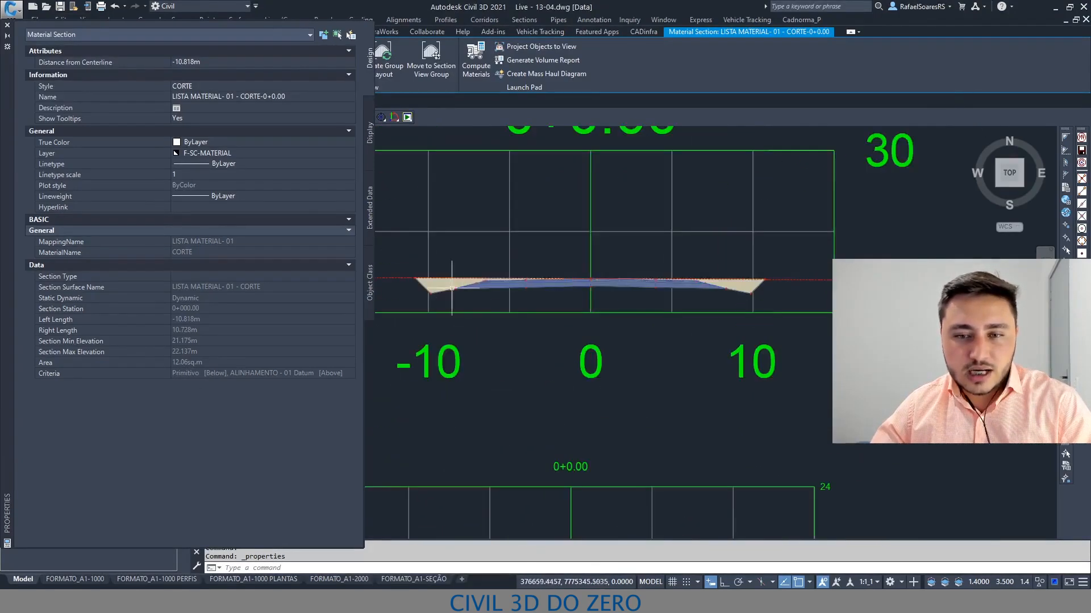
Check the cut area of the material section in the group's 0+0.00 view, compare it with the exaggerated view, and close the properties.
key("Escape")
left_click(455, 305)
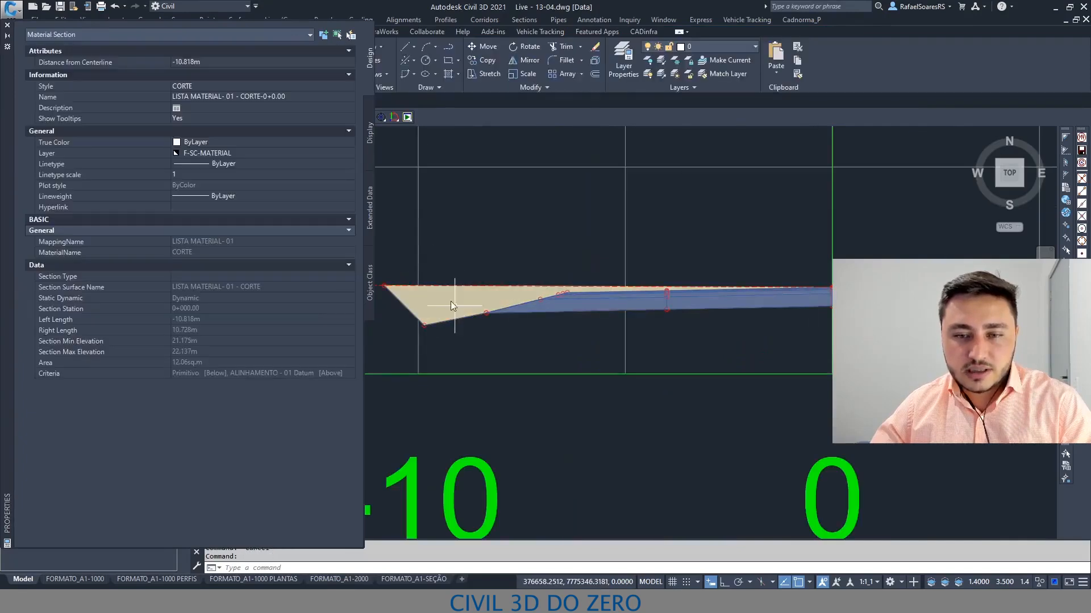
scroll(529, 252, "down", 6)
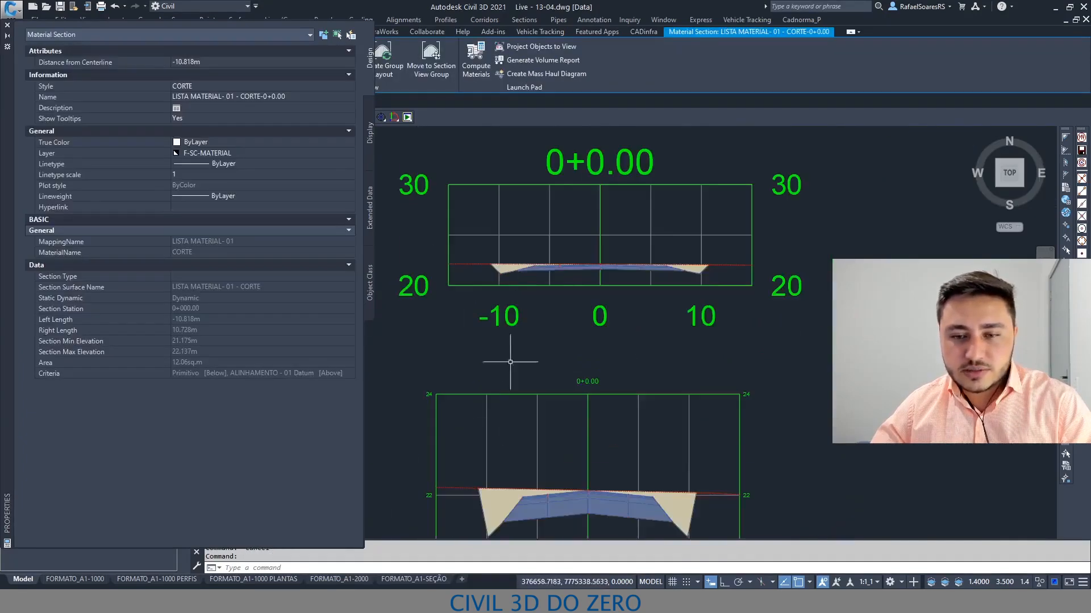
middle_click_drag(502, 433, 521, 329)
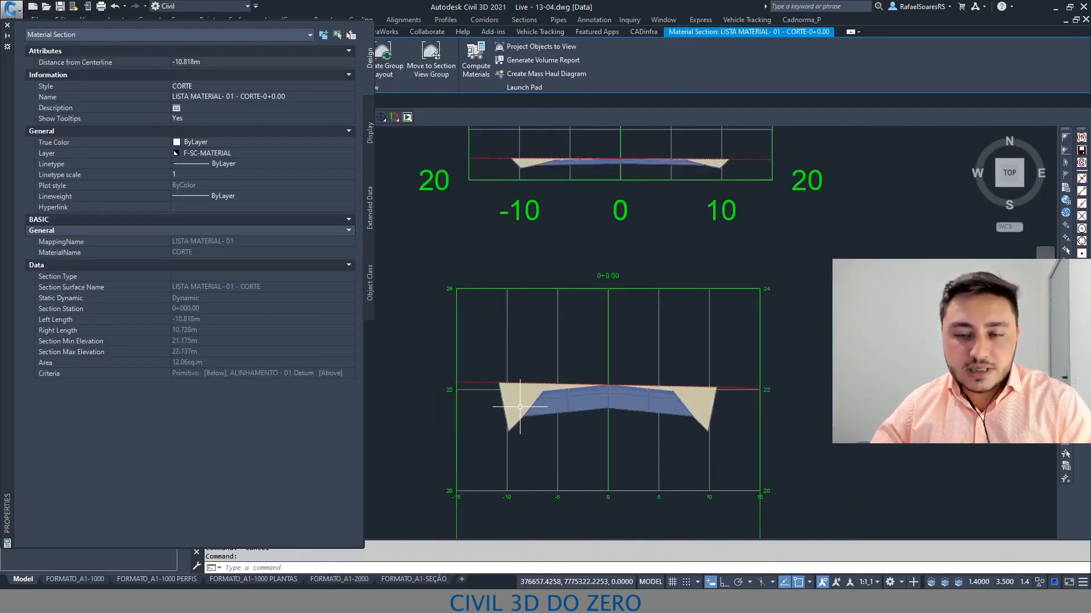
scroll(558, 402, "up", 3)
middle_click_drag(626, 337, 584, 357)
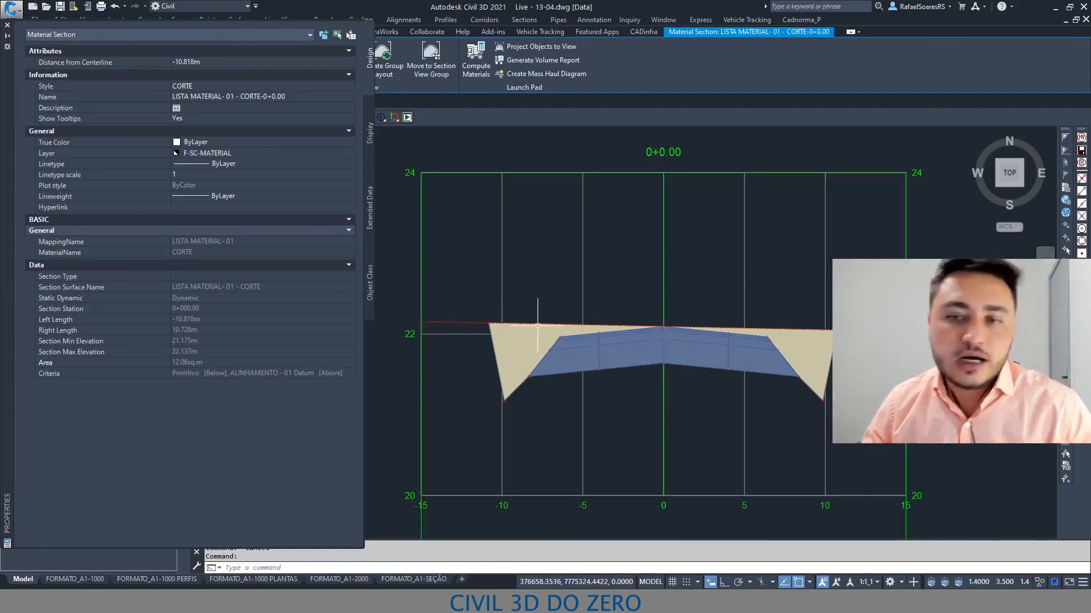
key("Escape")
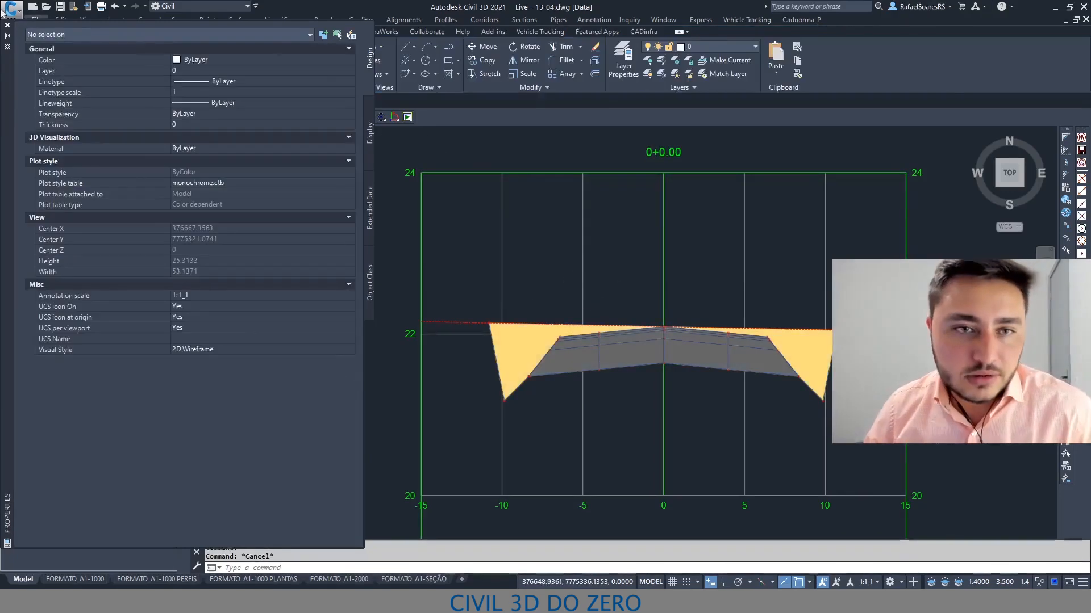
left_click(7, 26)
Examine the pavement layers and cut slopes as drawn in the vertically exaggerated section view.
scroll(389, 207, "up", 3)
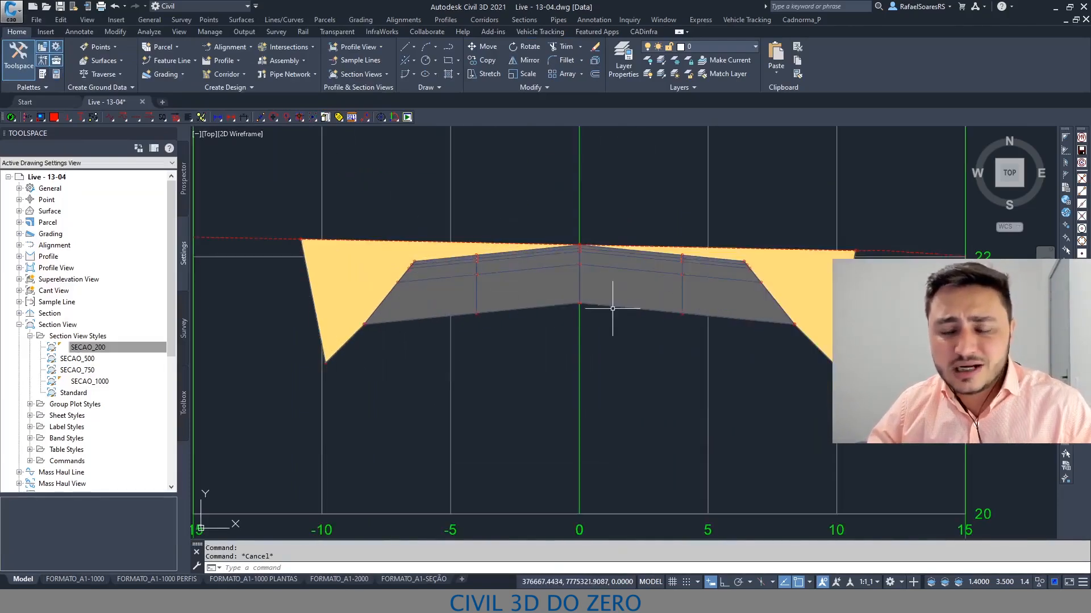
scroll(551, 280, "down", 3)
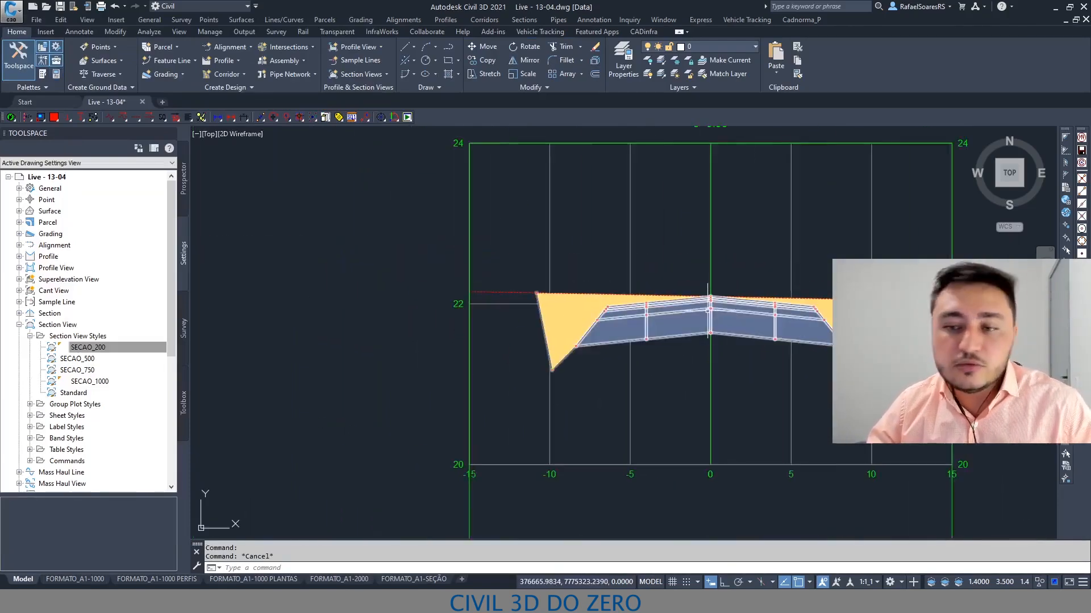
scroll(682, 284, "up", 5)
scroll(671, 263, "down", 2)
scroll(670, 264, "down", 3)
scroll(673, 314, "down", 2)
left_click(673, 313)
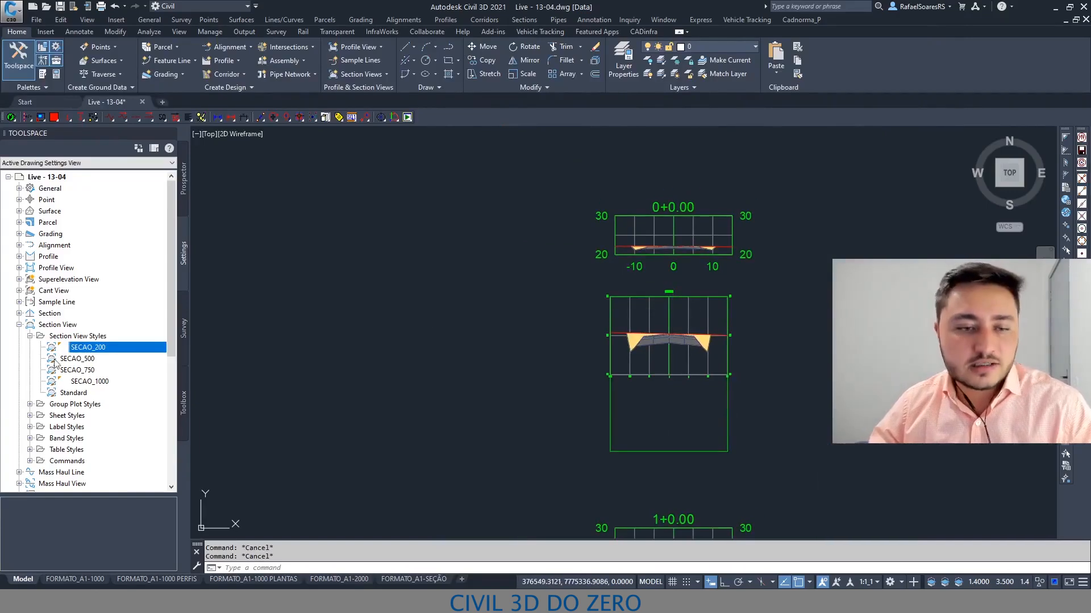
Set the SECAO_200 section view style's vertical scale to 1:1, apply it, and regenerate the drawing.
right_click(94, 348)
left_click(111, 353)
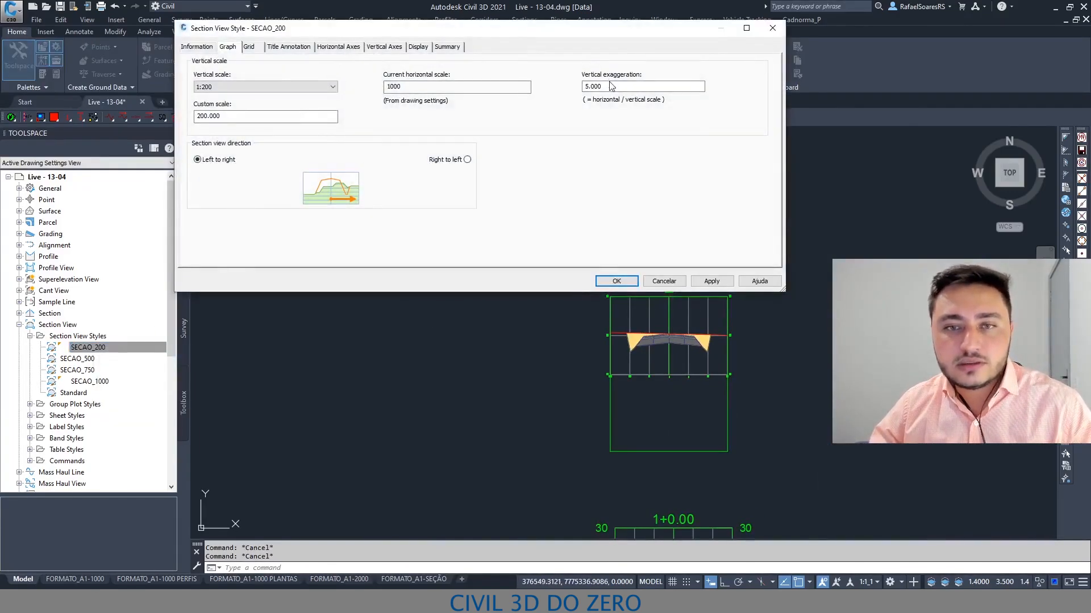
left_click(302, 86)
left_click(282, 96)
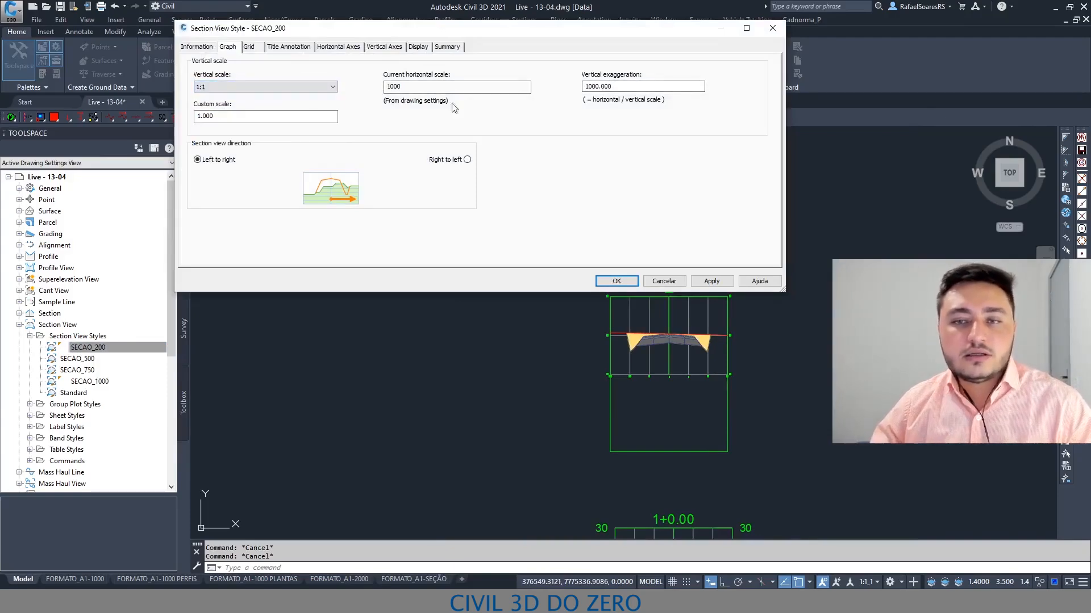
left_click(711, 281)
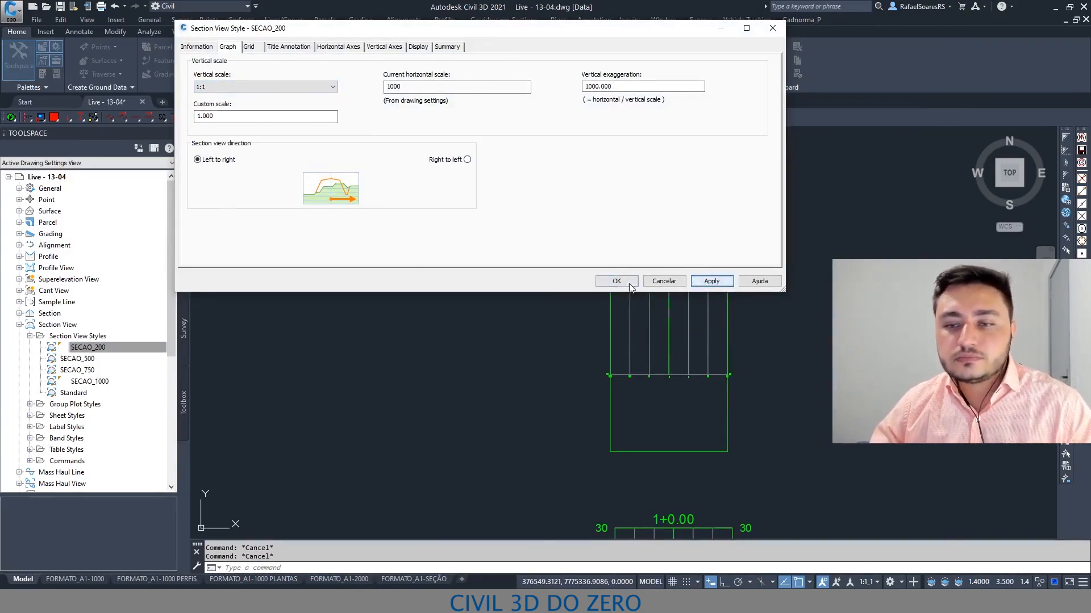
left_click(629, 284)
type("RE")
key("Return")
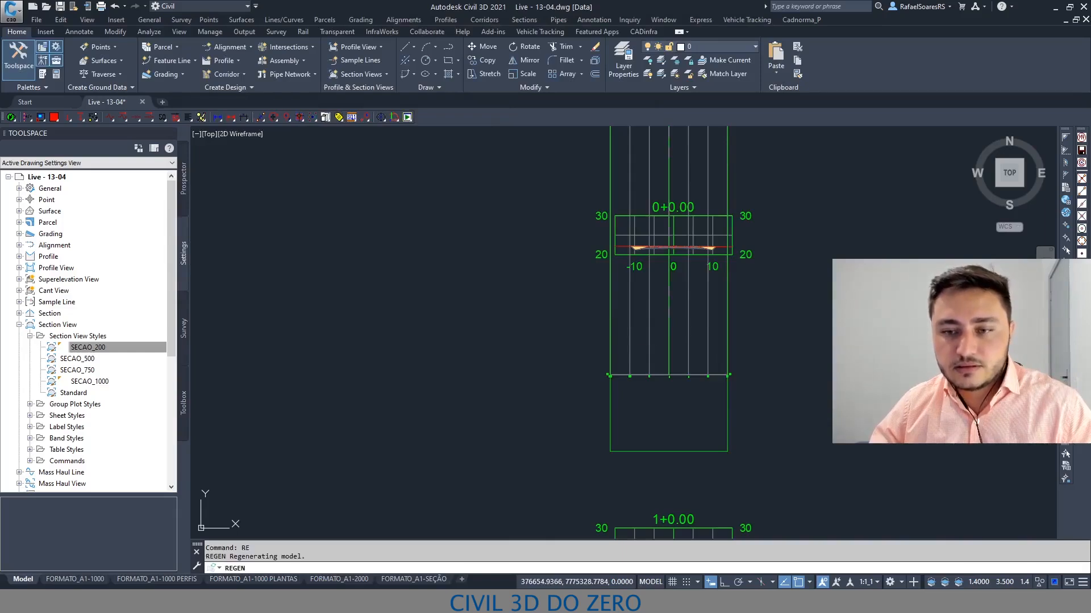
Delete the vertically stretched standalone section view that overlaps the group's 0+0.00 view.
scroll(620, 318, "down", 5)
scroll(625, 321, "up", 3)
key("Escape")
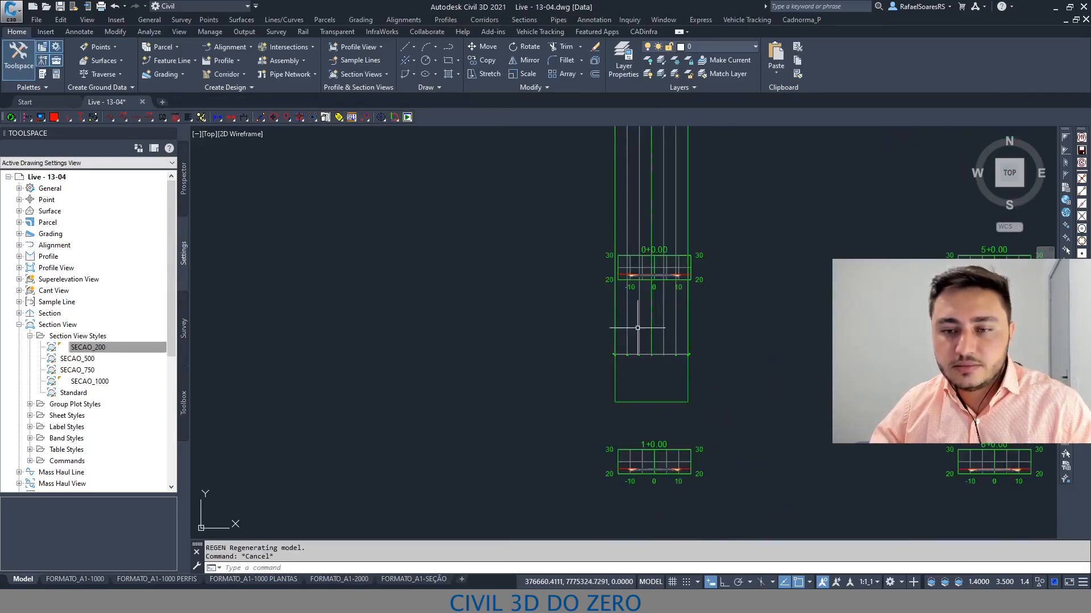
left_click(640, 323)
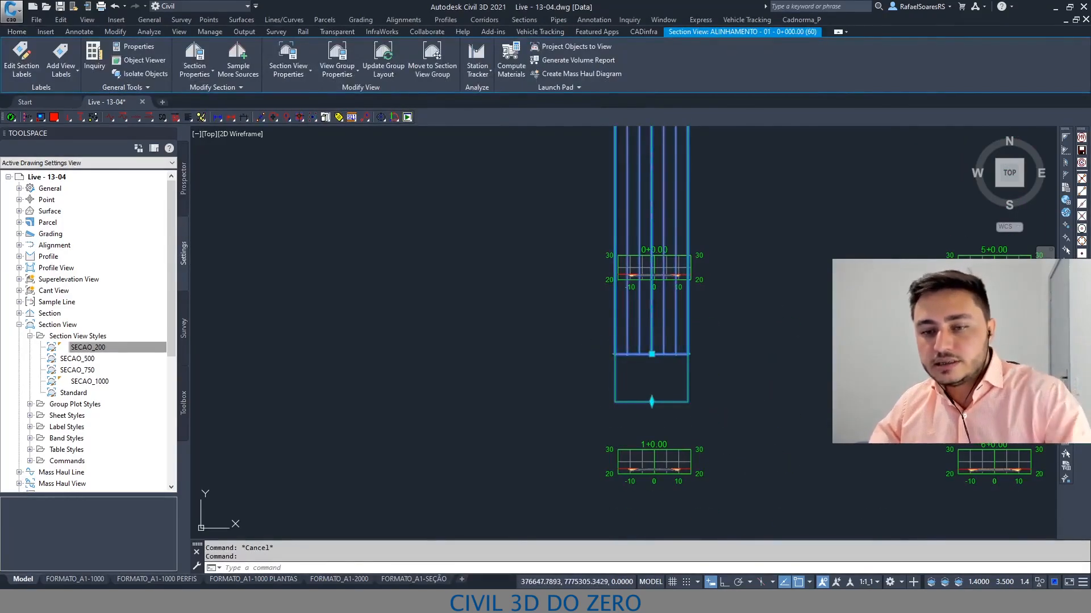
key("Delete")
key("Escape")
Inspect the cut slopes and pavement layers in the remaining 0+0.00 section view and save the drawing.
scroll(653, 273, "up", 8)
middle_click_drag(549, 333, 596, 311)
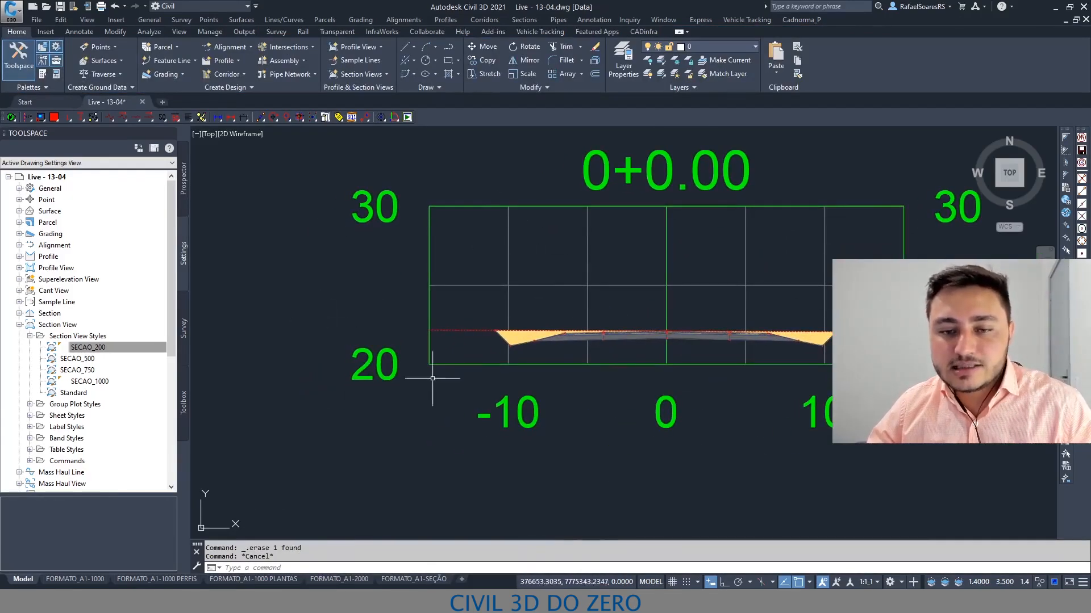
mouse_move(368, 332)
left_mouse_down()
mouse_move(329, 420)
mouse_move(392, 443)
mouse_move(373, 340)
left_mouse_up()
middle_click_drag(402, 354, 449, 283)
mouse_move(392, 343)
left_mouse_down()
mouse_move(449, 270)
mouse_move(436, 279)
left_mouse_up()
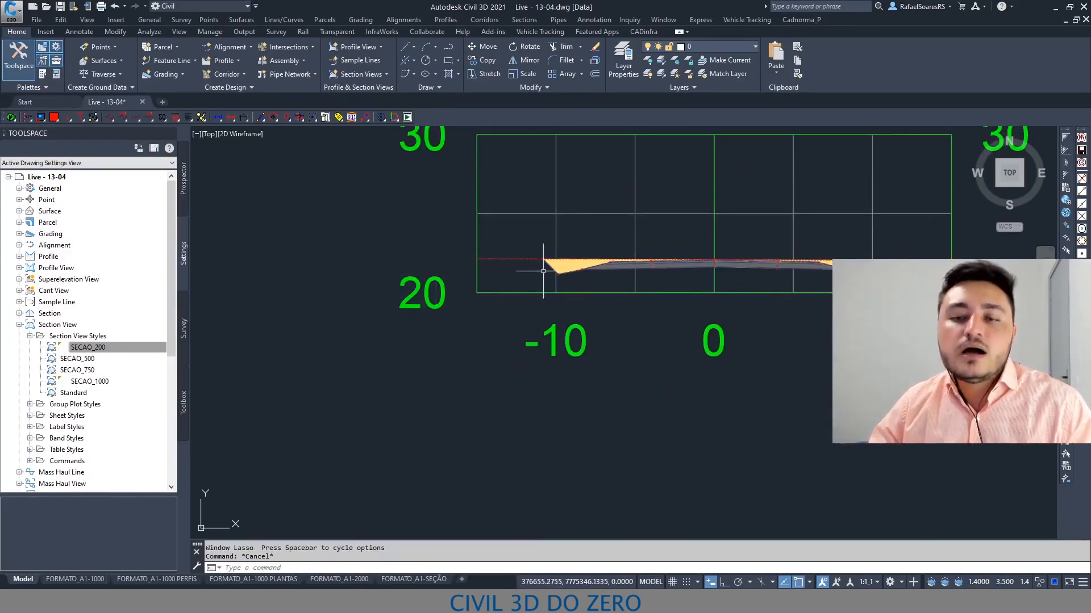
middle_click_drag(543, 271, 484, 350)
key("ctrl+s")
scroll(464, 258, "down", 4)
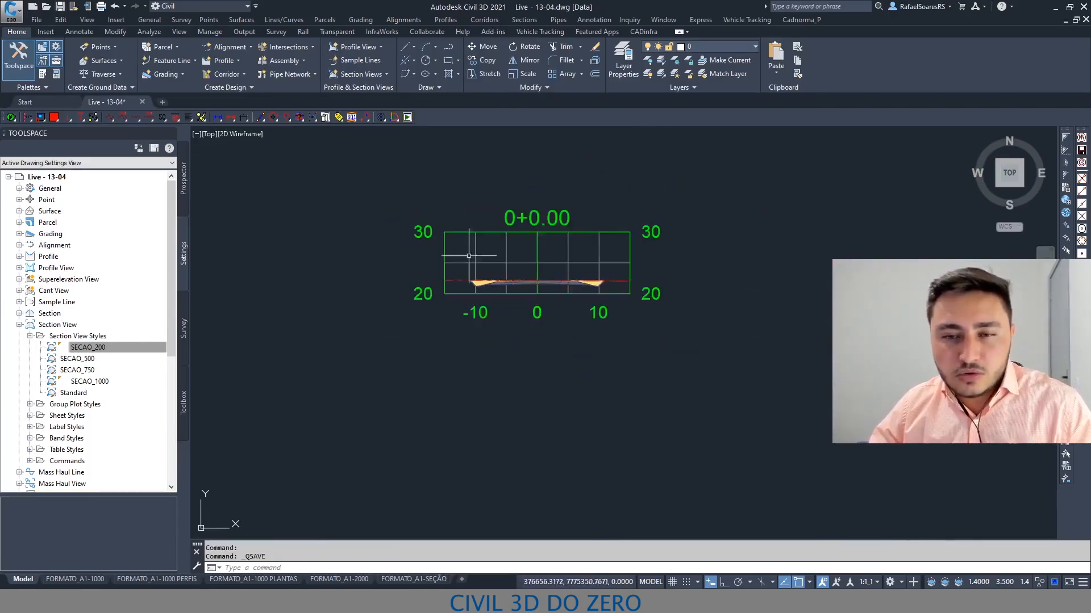
scroll(492, 256, "up", 4)
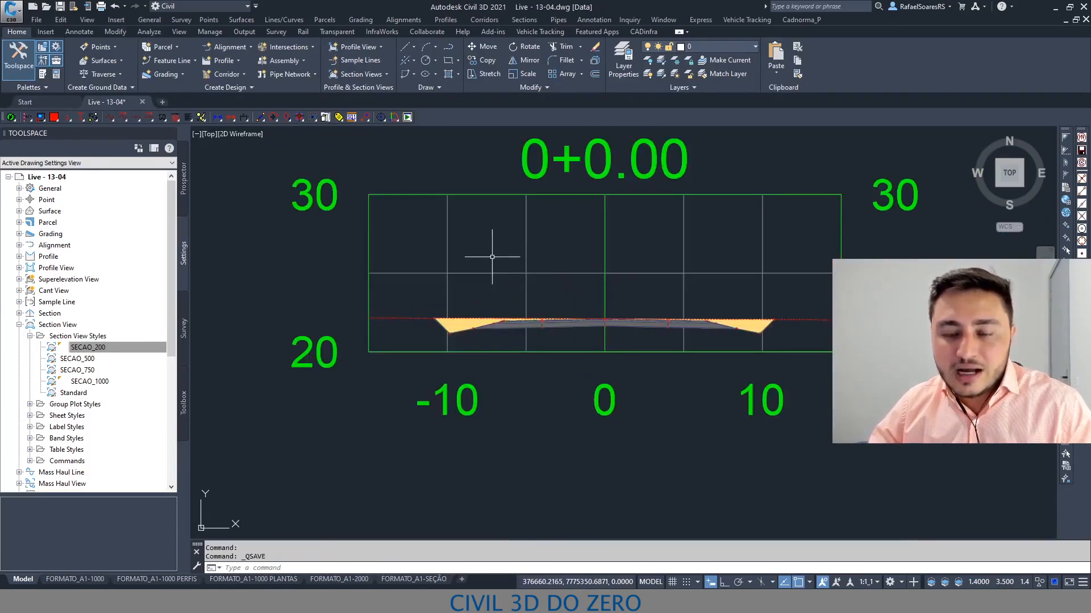
scroll(694, 307, "down", 2)
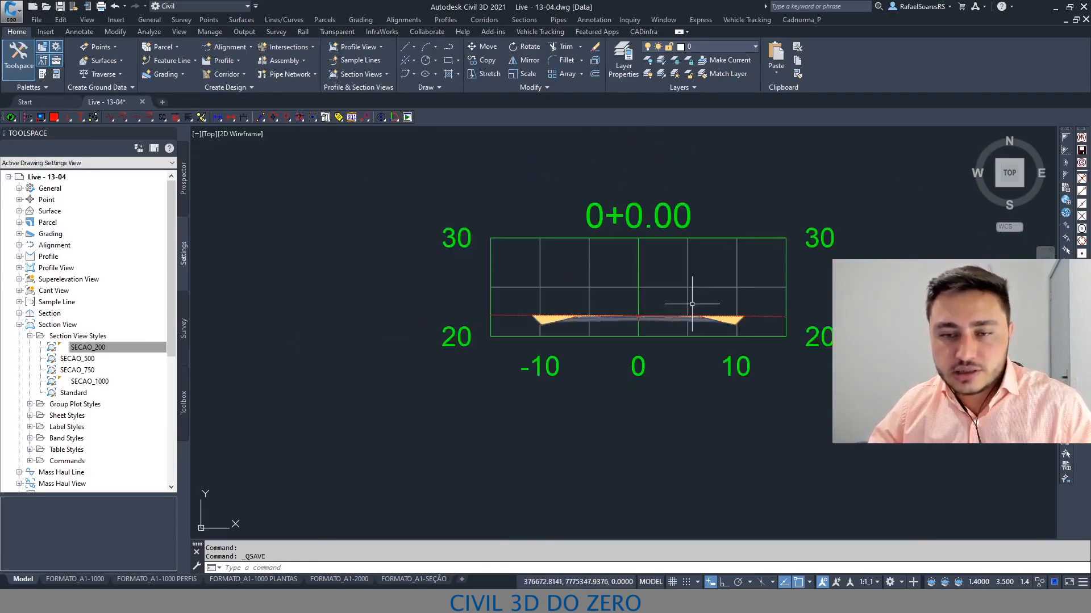
scroll(636, 321, "up", 2)
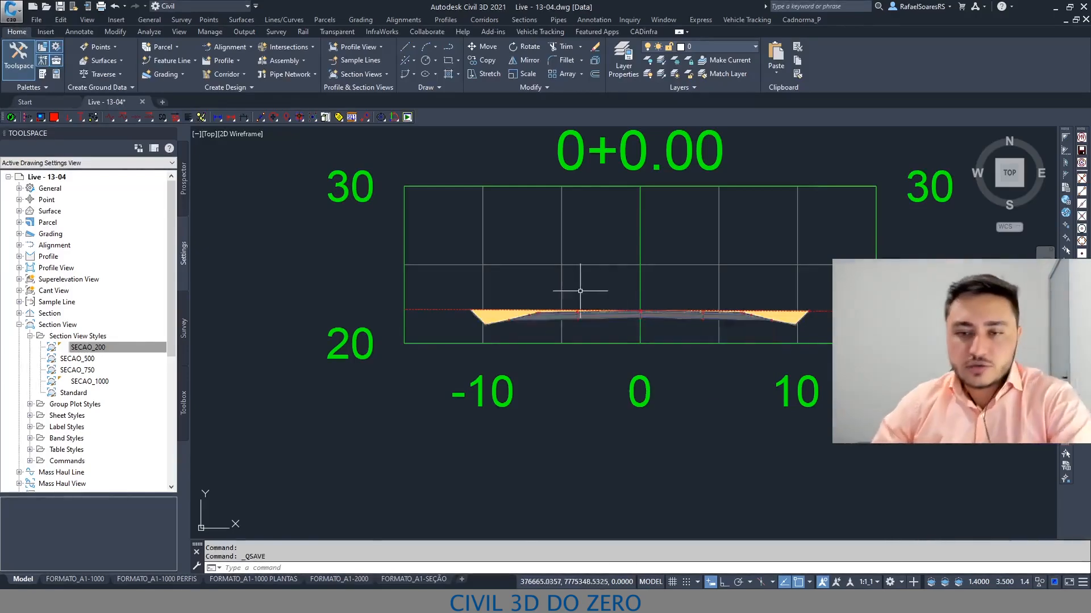
scroll(579, 293, "down", 1)
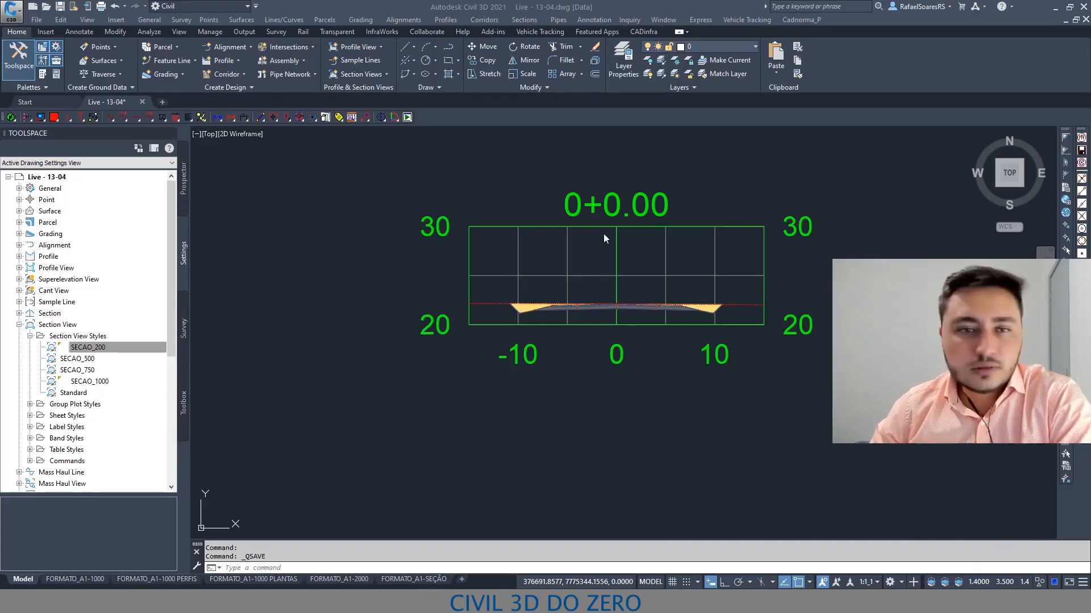
Open the recent drawing C3D_MODULO 6_TERRAPLANAGEM.
left_click(69, 103)
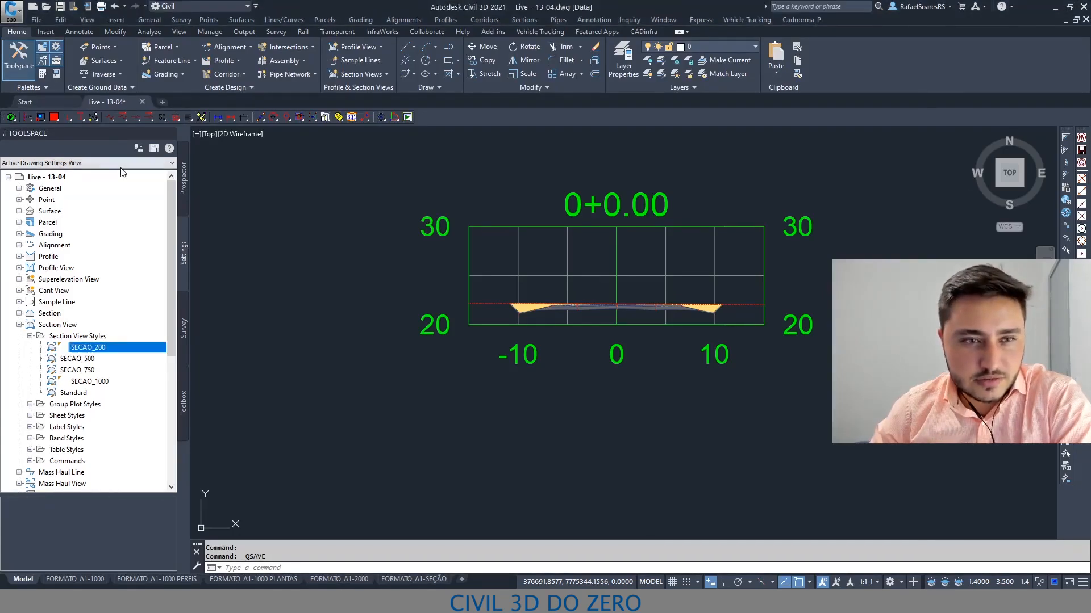
left_click(51, 101)
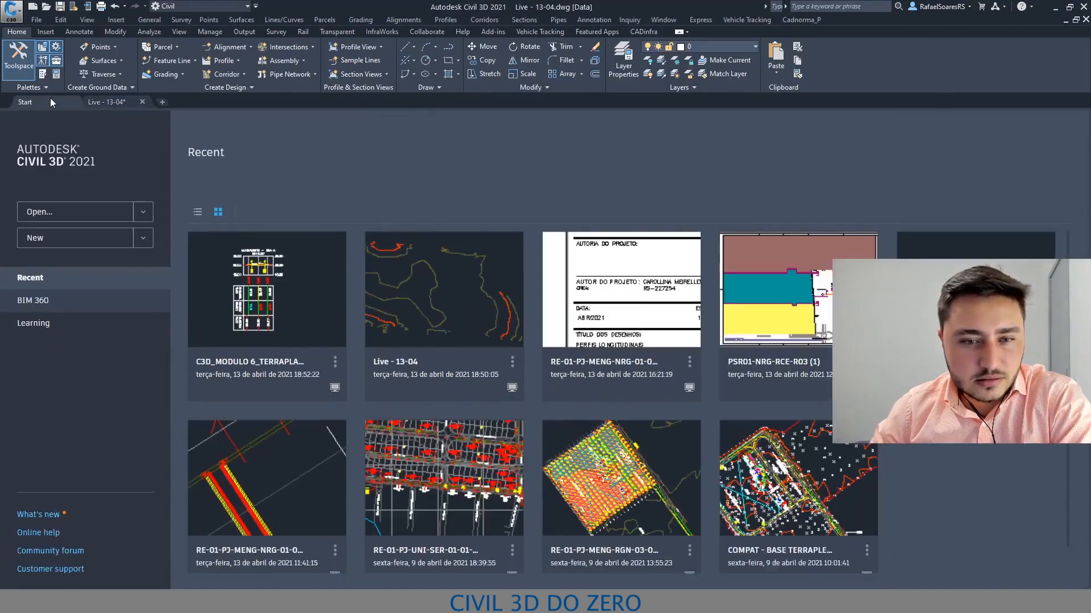
left_click(283, 313)
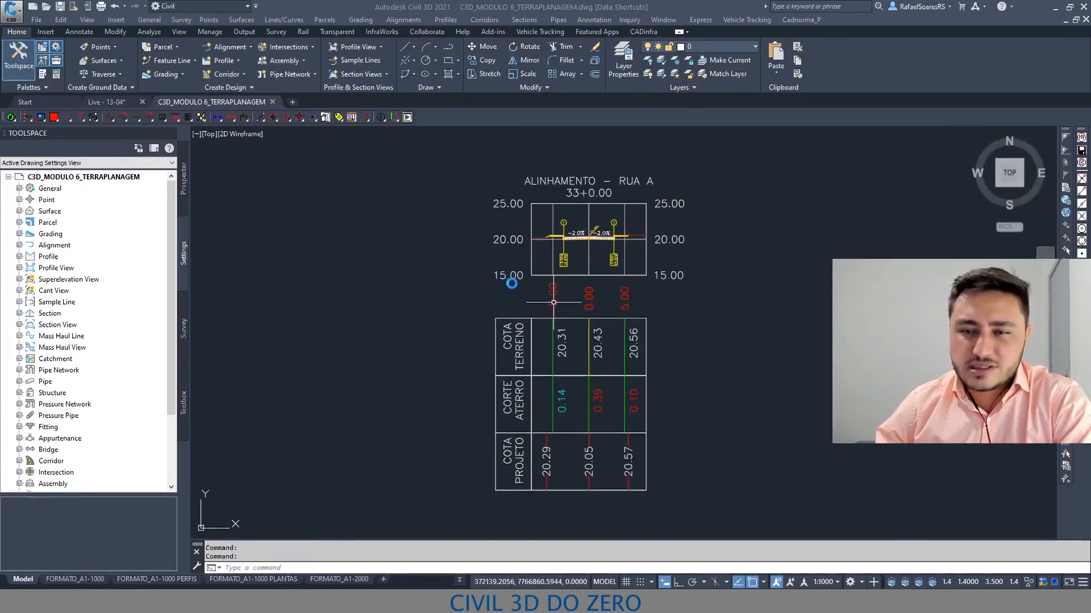
Examine the pavement layers, crossfall labels, and offset and elevation tags in the RUA A section view at 33+0.00.
scroll(578, 234, "up", 8)
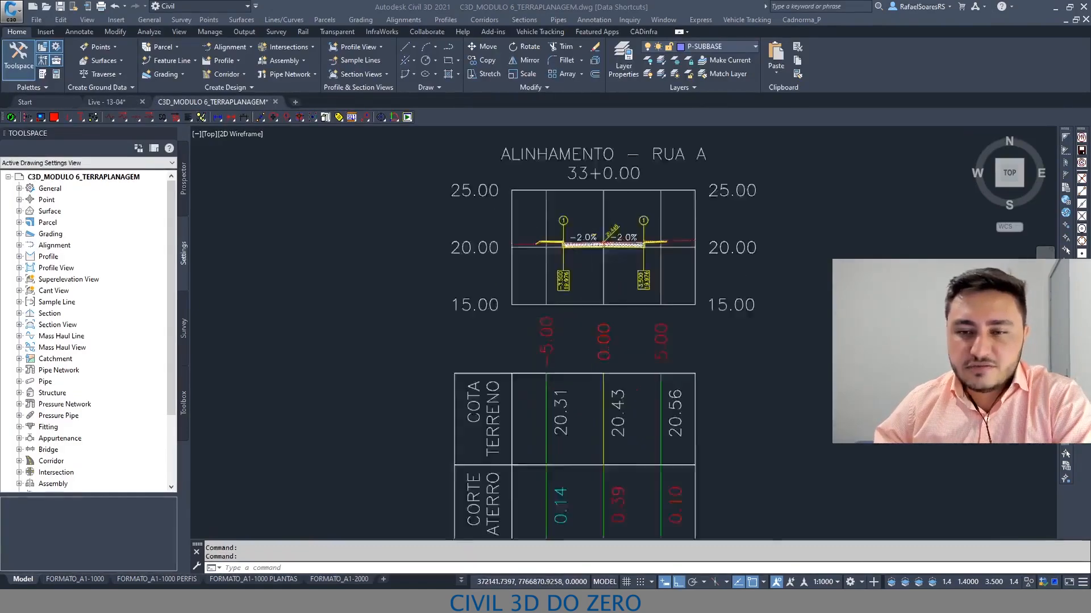
middle_click_drag(559, 228, 487, 273)
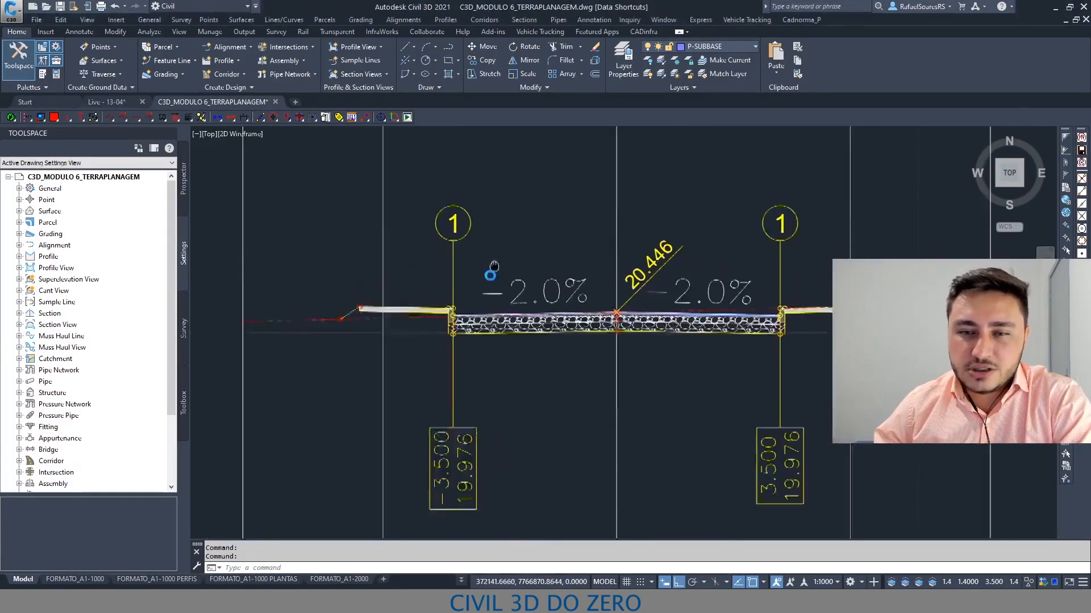
scroll(499, 275, "down", 5)
scroll(499, 275, "up", 6)
scroll(499, 275, "down", 2)
mouse_move(431, 184)
left_mouse_down()
mouse_move(401, 301)
mouse_move(432, 500)
mouse_move(572, 377)
mouse_move(511, 171)
left_mouse_up()
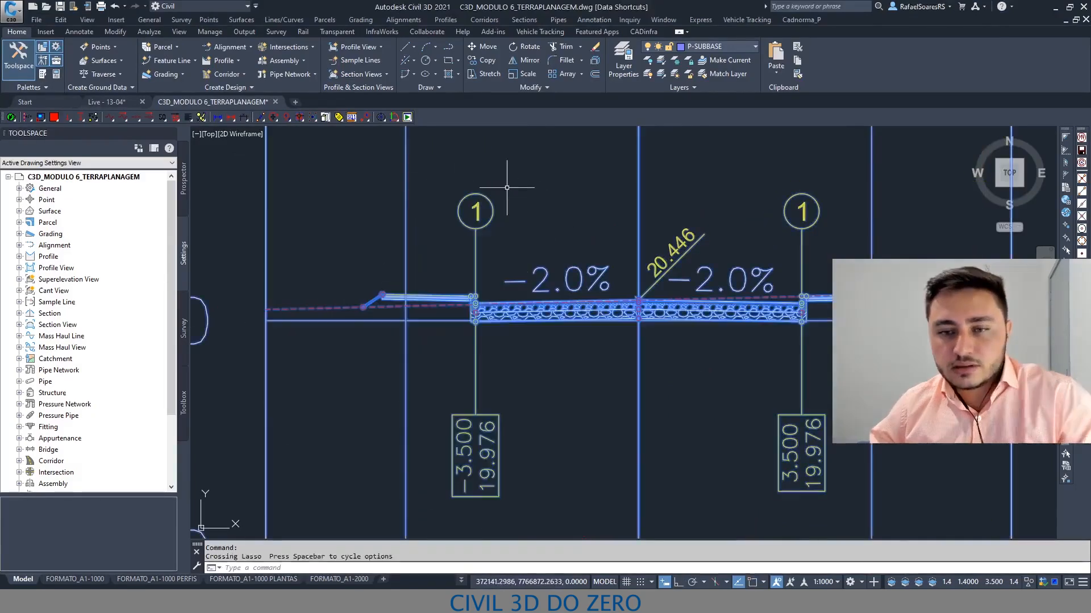
key("Escape")
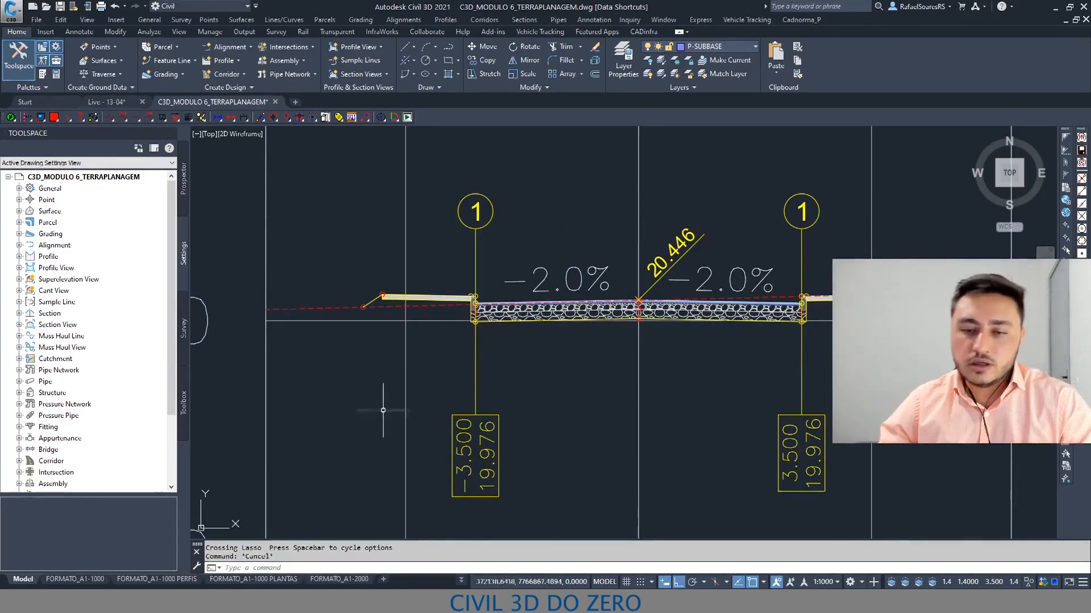
scroll(494, 462, "up", 2)
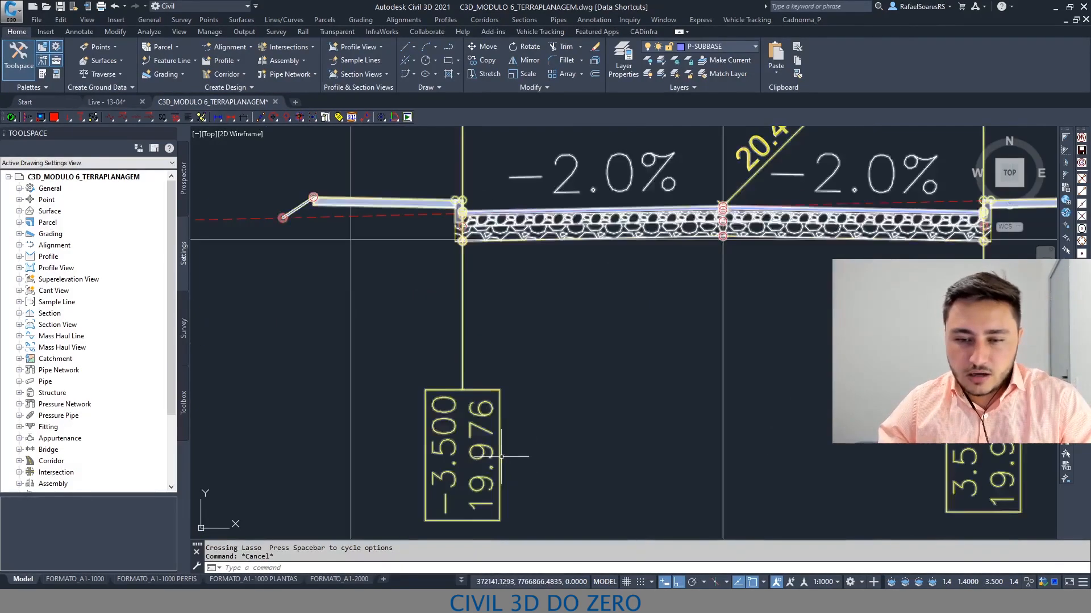
middle_click_drag(578, 324, 544, 405)
middle_click_drag(599, 264, 534, 318)
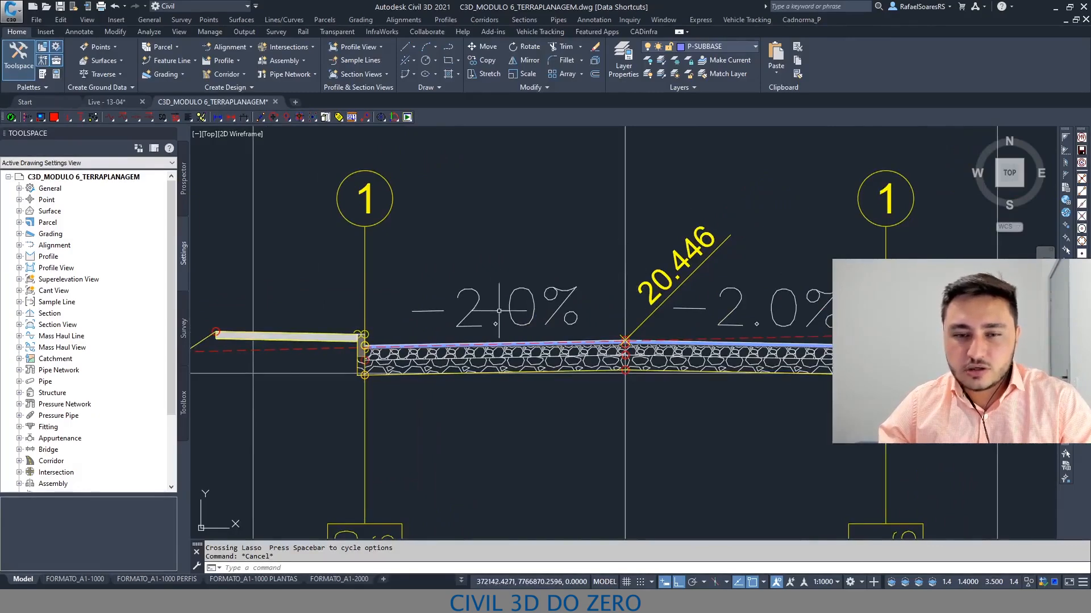
middle_click_drag(435, 372, 514, 324)
scroll(515, 324, "down", 2)
scroll(515, 324, "up", 2)
scroll(541, 316, "down", 2)
scroll(579, 314, "up", 2)
scroll(589, 310, "down", 2)
scroll(589, 310, "down", 4)
Examine the offset labels and the COTA TERRENO, CORTE ATERRO and COTA PROJETO bands below the 33+0.00 section.
middle_click_drag(589, 310, 592, 175)
middle_click_drag(555, 322, 543, 307)
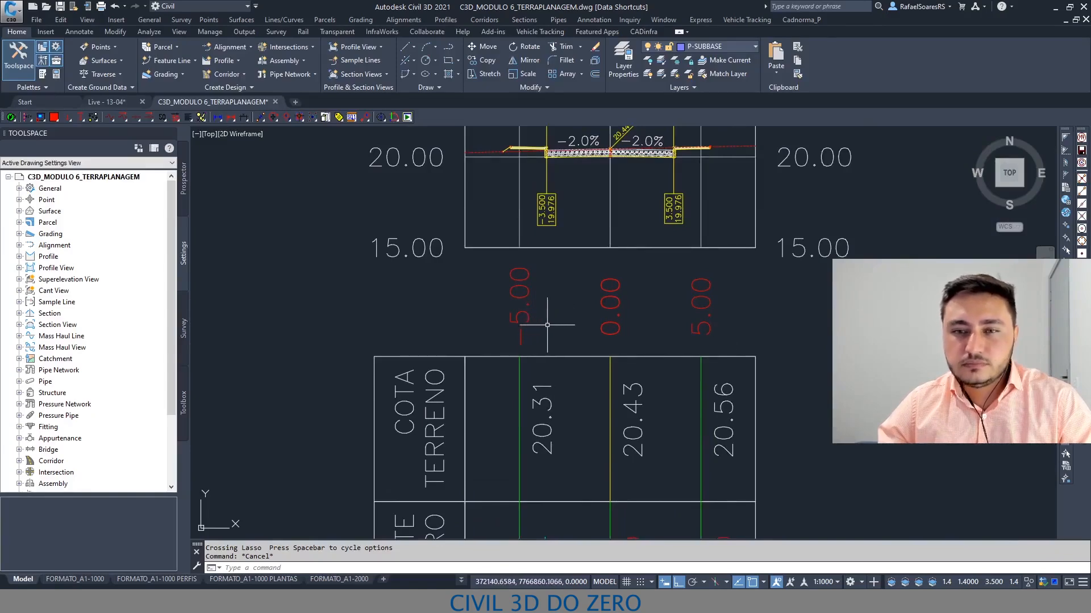
middle_click_drag(538, 325, 540, 319)
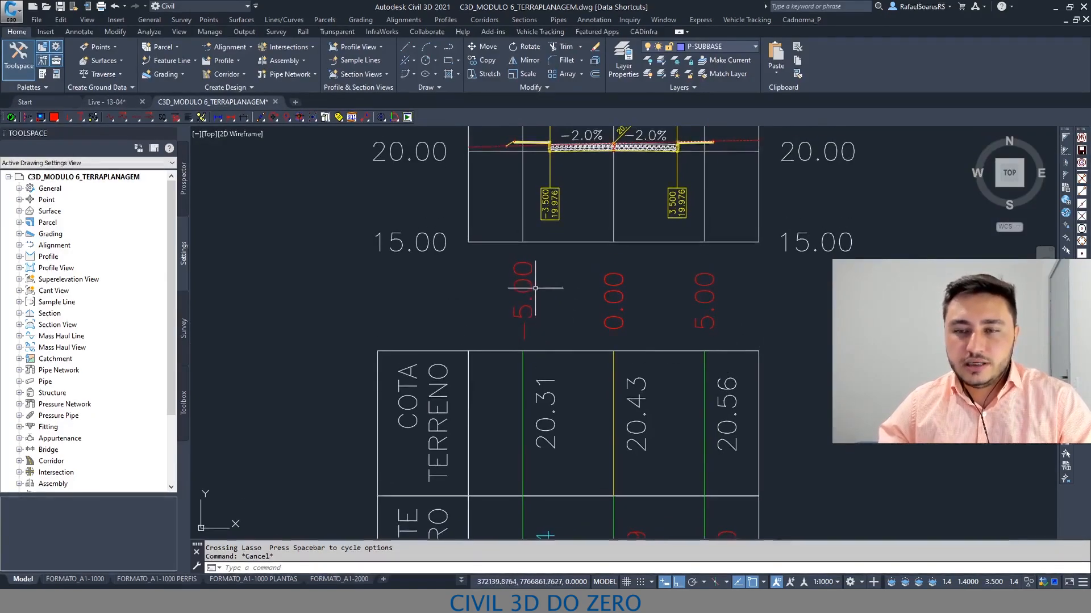
scroll(528, 299, "down", 2)
mouse_move(527, 300)
middle_mouse_down()
mouse_move(528, 321)
mouse_move(570, 274)
middle_mouse_up()
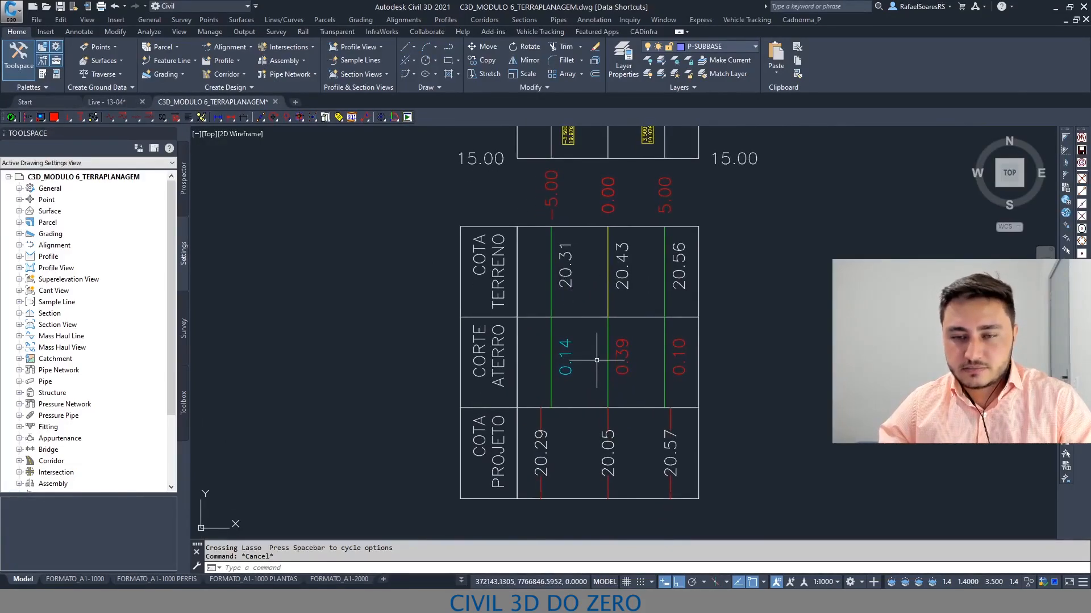
scroll(489, 289, "up", 2)
middle_click_drag(516, 351, 518, 275)
middle_click_drag(511, 427, 500, 312)
Check the object type of the COTA PROJETO band labels in their properties, then close the properties and clear the selection.
left_click(569, 348)
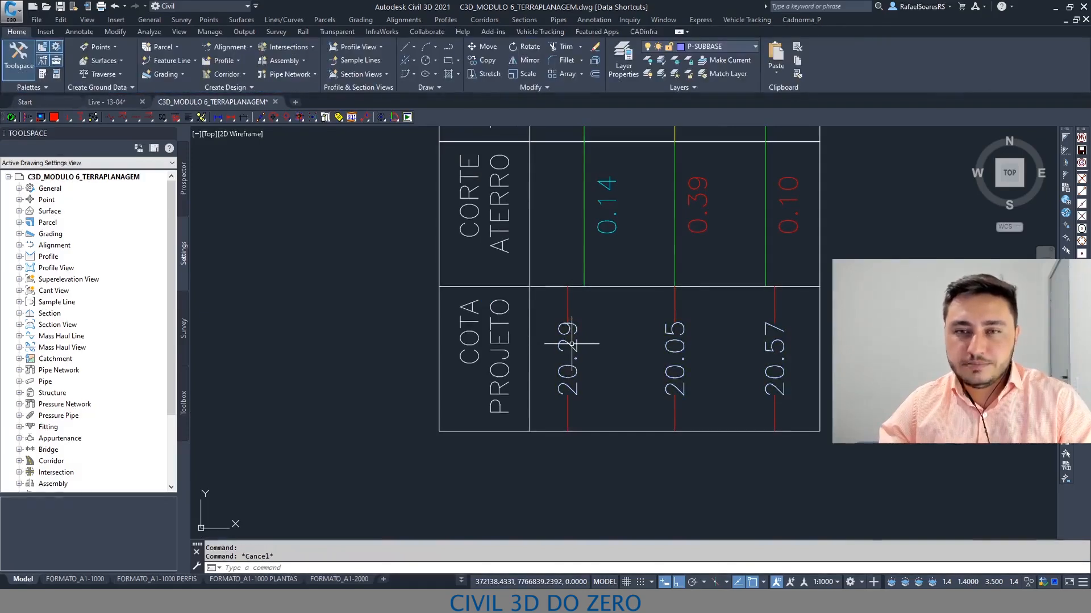
left_click(569, 348)
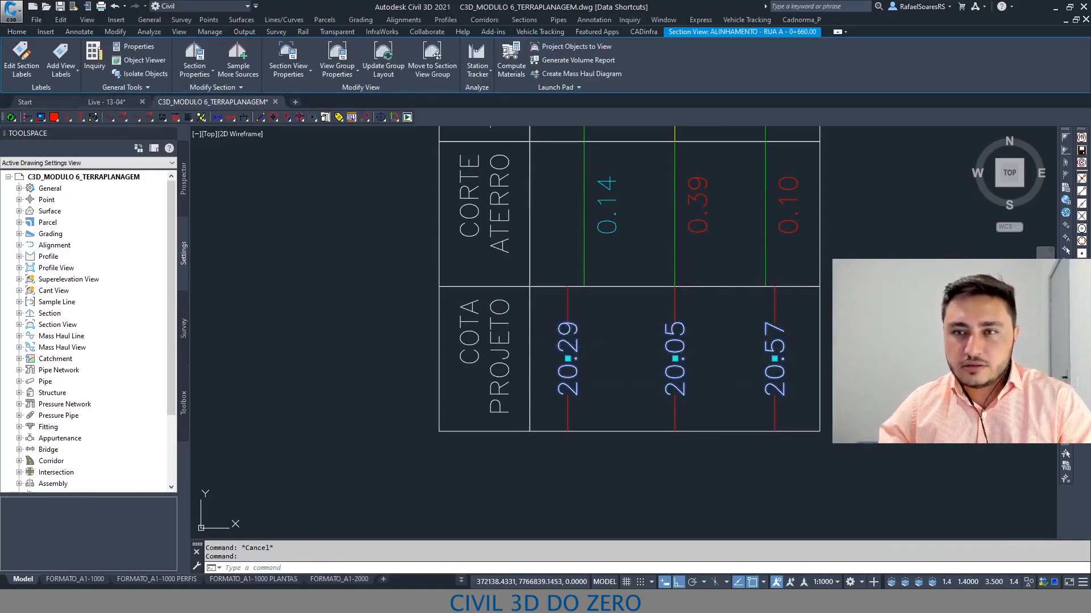
double_click(571, 345)
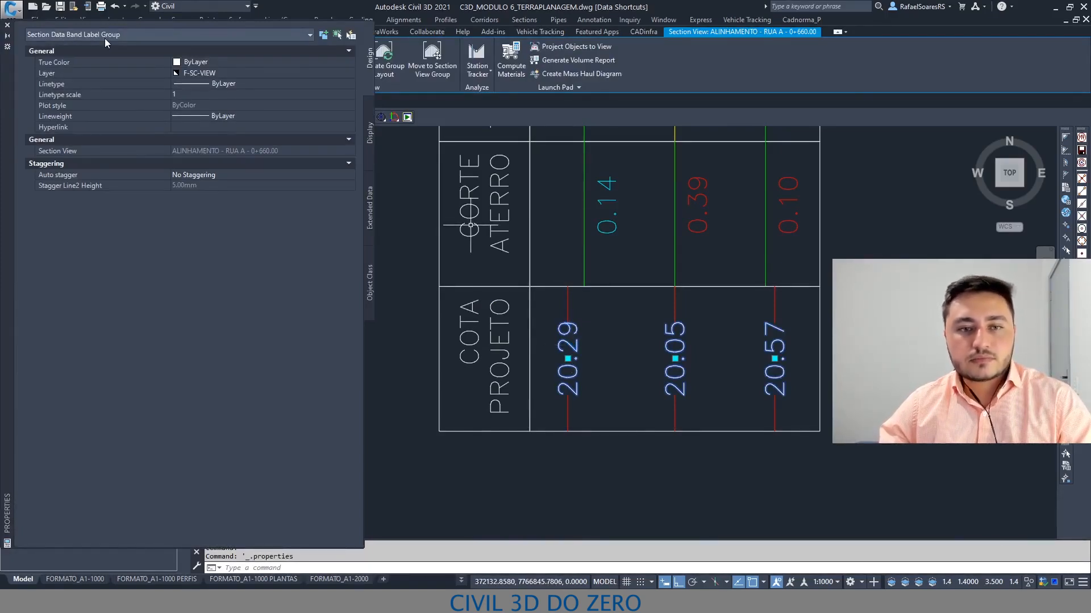
left_click(8, 26)
mouse_move(576, 371)
middle_mouse_down()
mouse_move(526, 401)
mouse_move(480, 476)
middle_mouse_up()
scroll(473, 438, "down", 2)
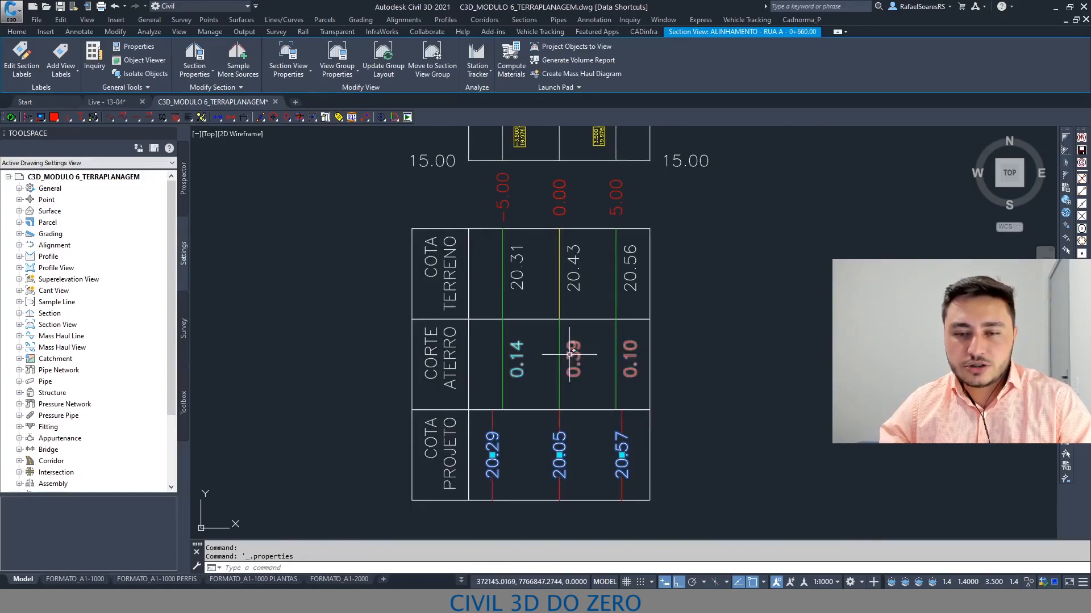
key("Escape")
Review the complete 33+0.00 section view together with its offset labels and data bands.
scroll(520, 403, "down", 4)
scroll(450, 301, "down", 3)
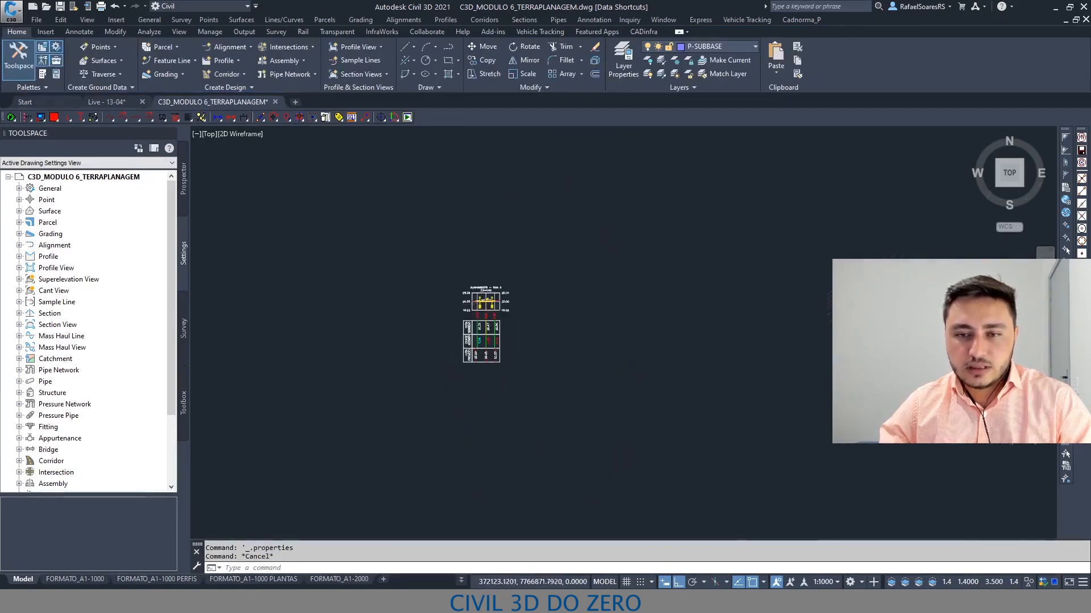
scroll(446, 305, "up", 3)
scroll(511, 267, "up", 8)
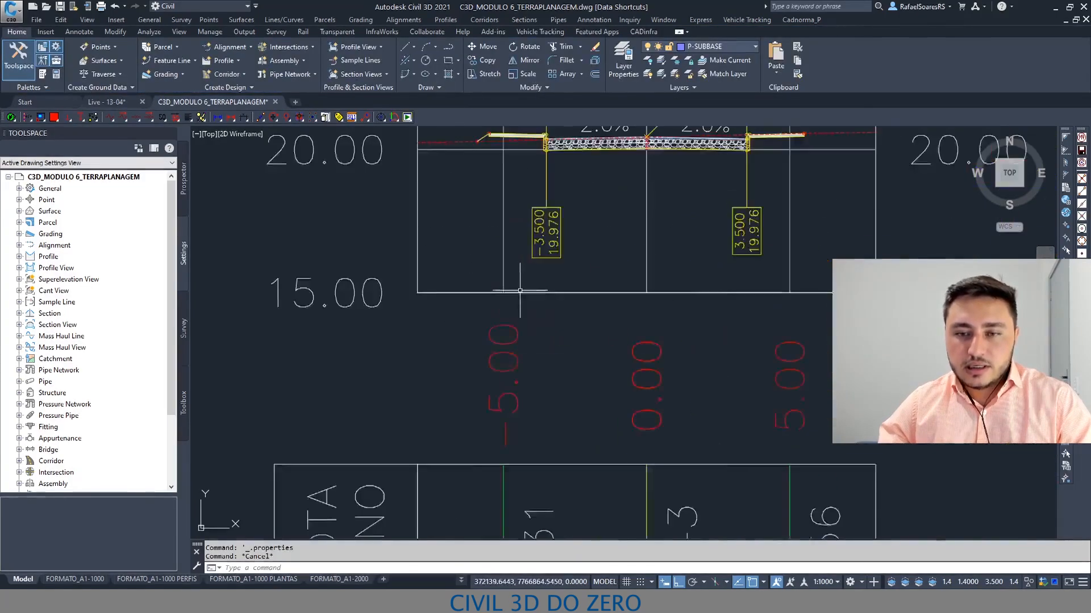
mouse_move(355, 235)
left_mouse_down()
mouse_move(374, 400)
mouse_move(728, 276)
mouse_move(582, 192)
left_mouse_up()
key("Escape")
scroll(513, 245, "down", 4)
middle_click_drag(503, 370, 532, 240)
left_click_drag(393, 237, 389, 442)
key("Escape")
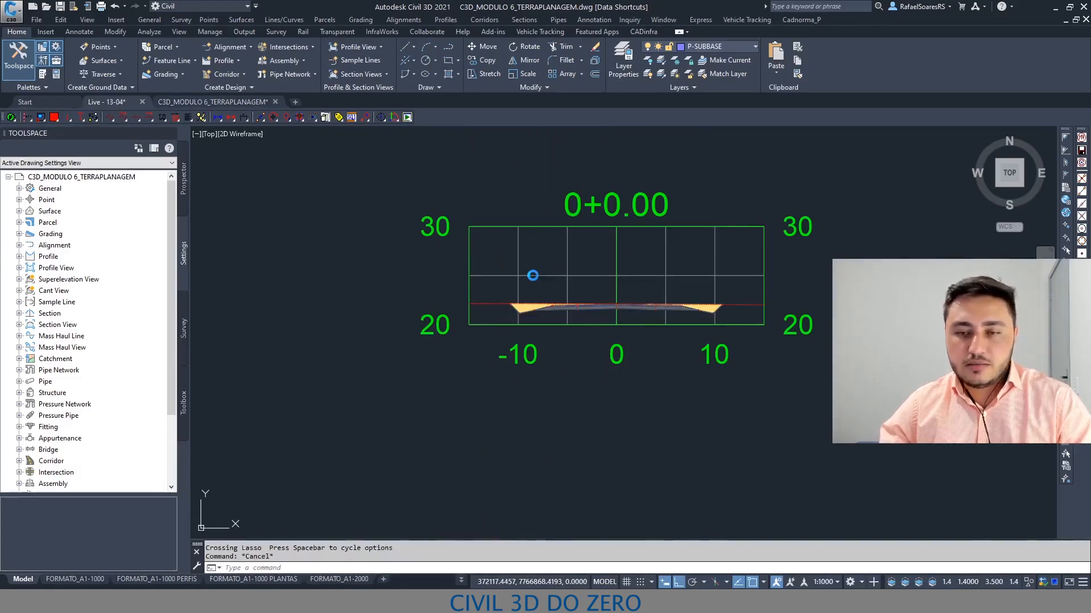
Switch back to the Live - 13-04 drawing and focus on the area below its 0+0.00 section view.
key("ctrl+s")
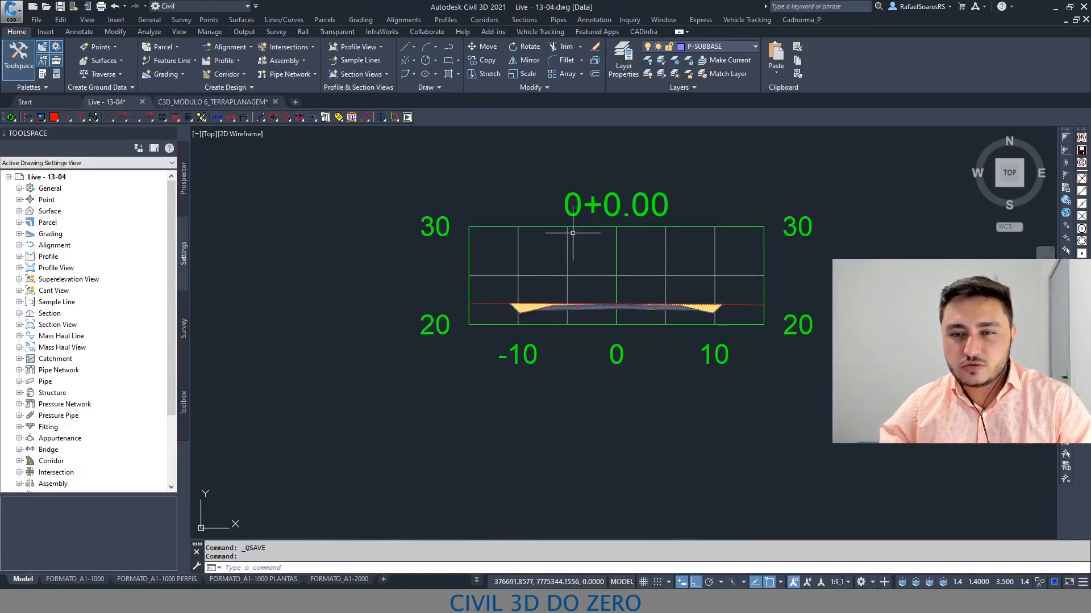
scroll(572, 232, "up", 3)
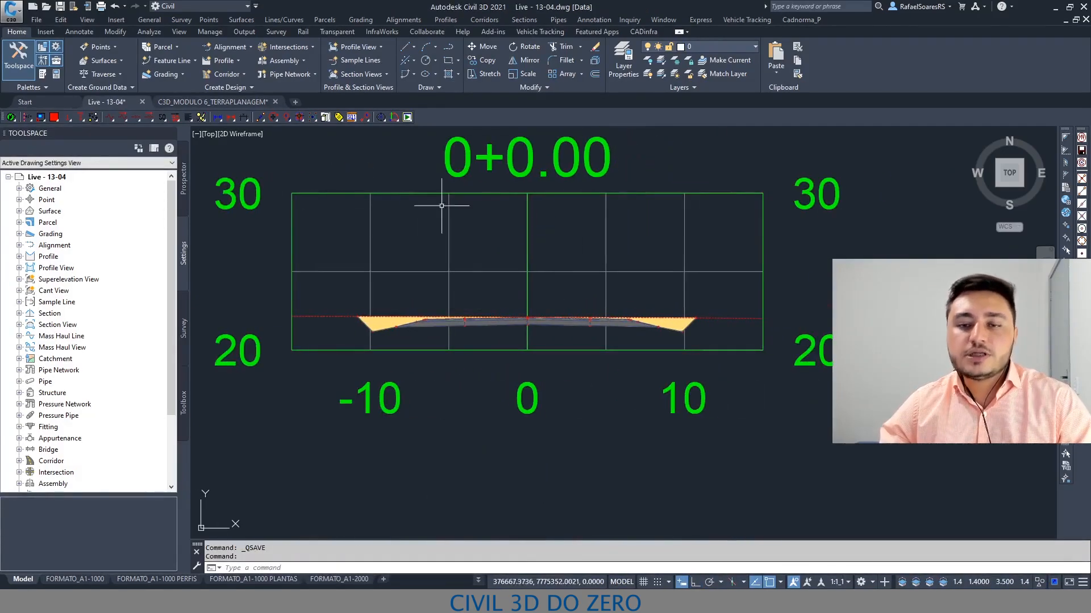
scroll(403, 226, "down", 2)
middle_click_drag(444, 263, 522, 179)
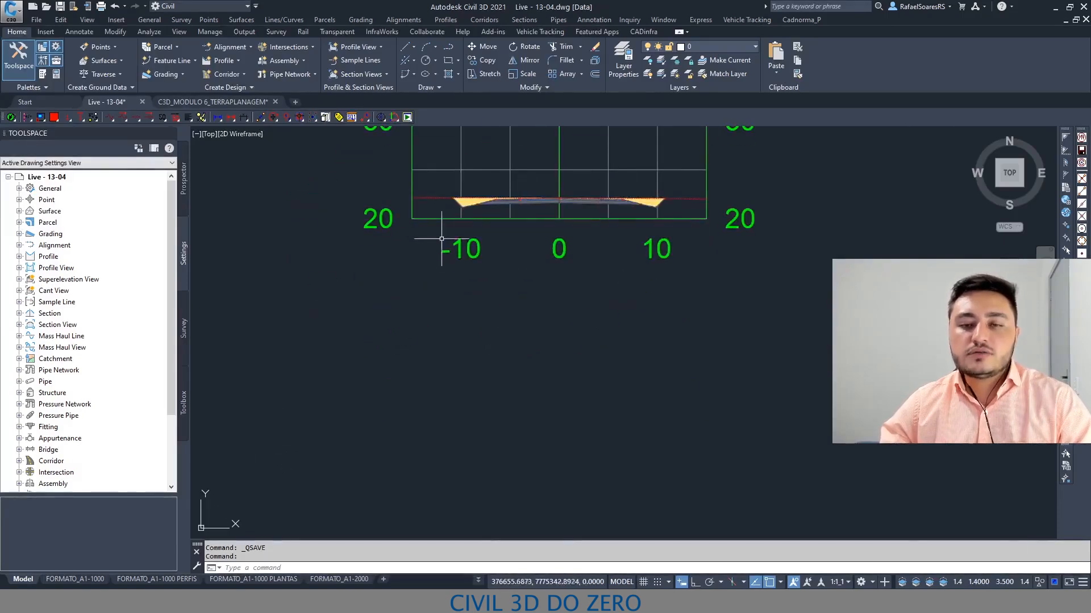
Examine the corridor section and cut area in the 0+0.00 section view.
mouse_move(408, 361)
left_mouse_down()
mouse_move(467, 535)
mouse_move(749, 340)
left_mouse_up()
key("Escape")
middle_click_drag(558, 321, 579, 424)
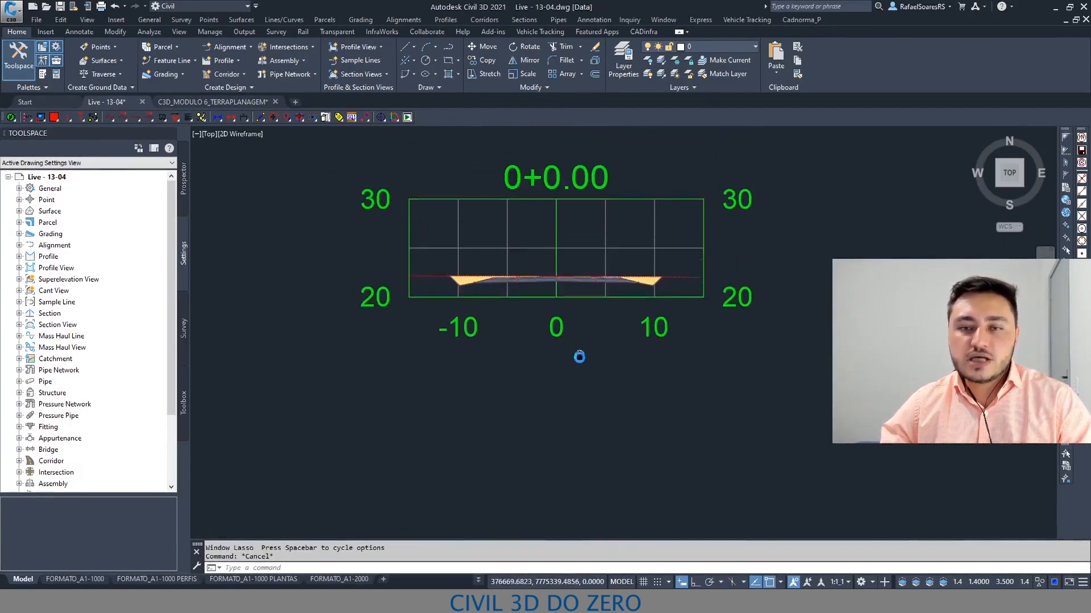
scroll(512, 263, "up", 2)
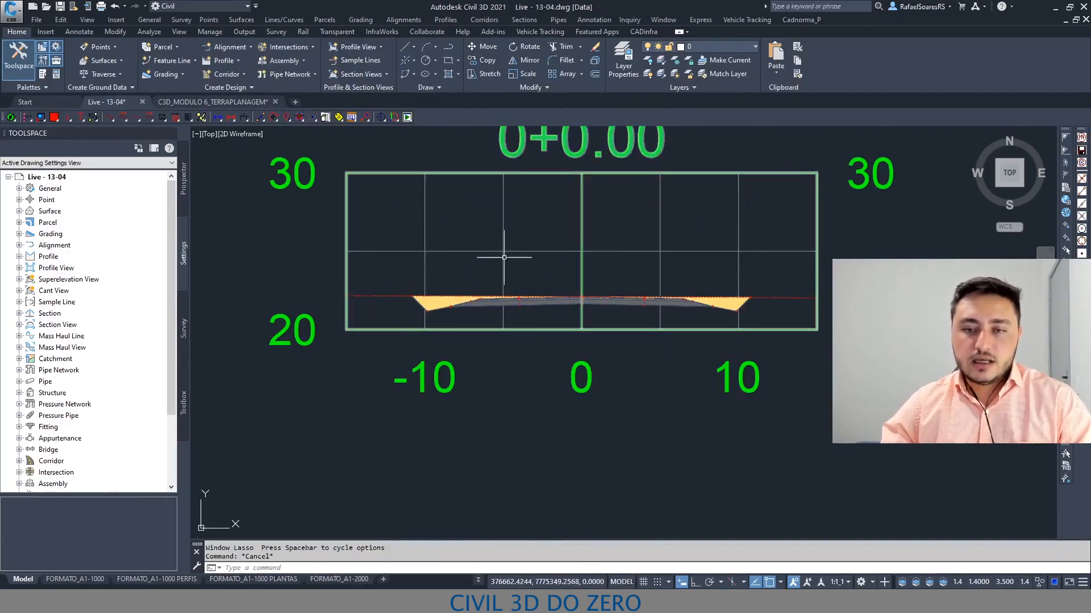
scroll(514, 261, "up", 2)
middle_click_drag(521, 261, 581, 337)
left_click(591, 340)
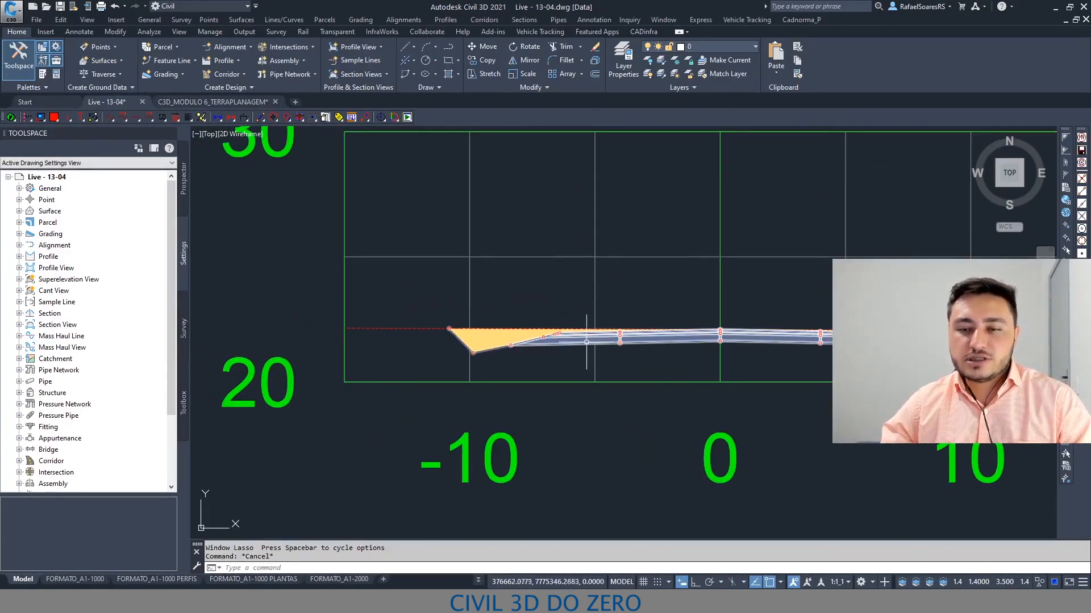
scroll(586, 344, "up", 2)
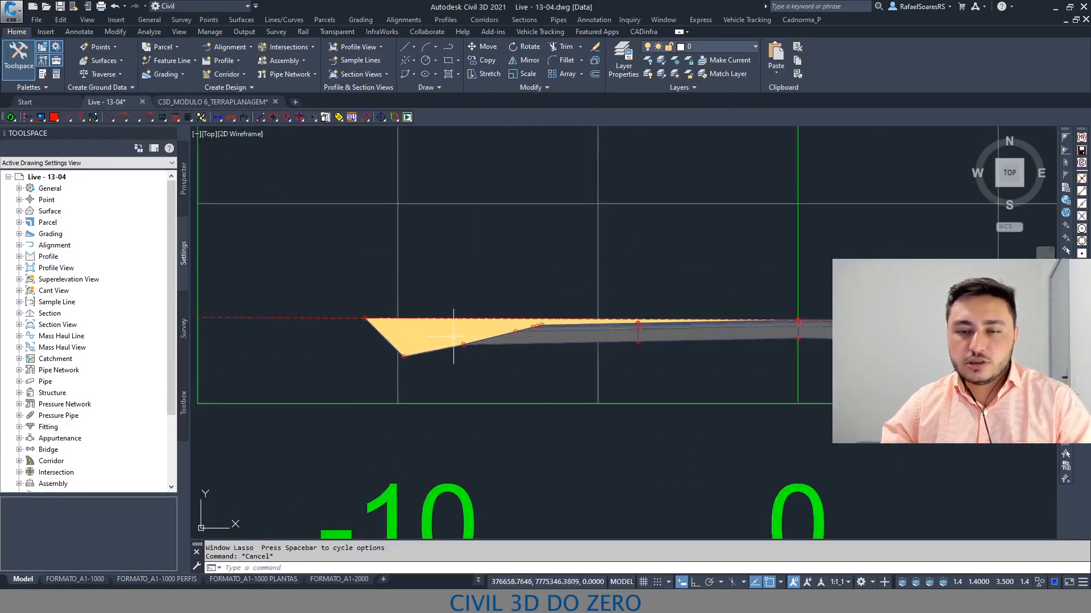
left_click(575, 340)
right_click(564, 342)
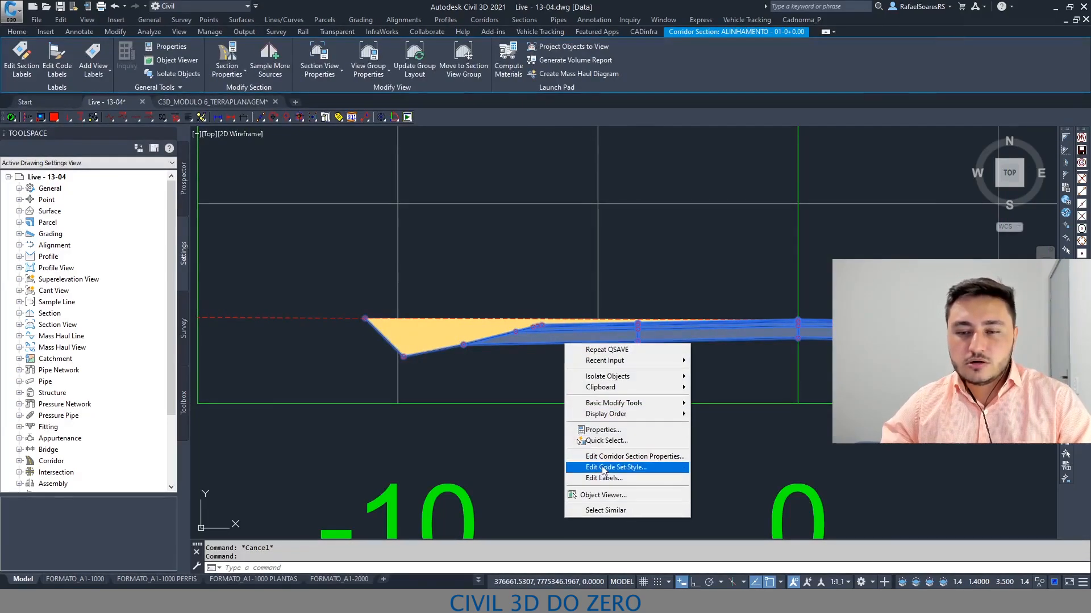
key("Escape")
key("Escape")
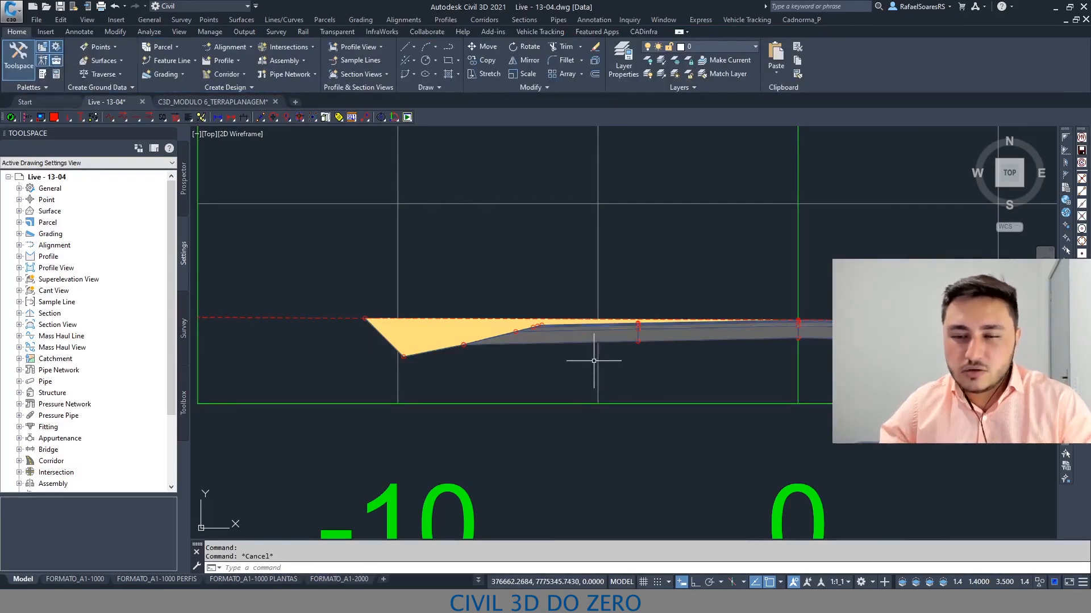
Assign the DIST &COTA label set to ALINHAMENTO - 01 in the section view group properties and check the 0+0.00 section.
left_click(598, 354)
right_click(581, 352)
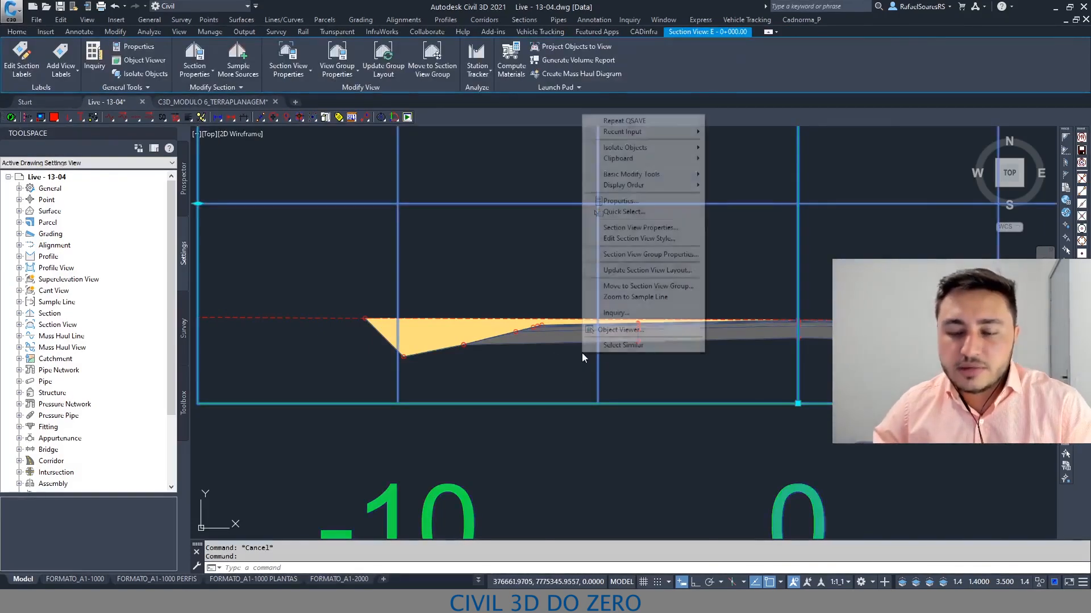
left_click(629, 258)
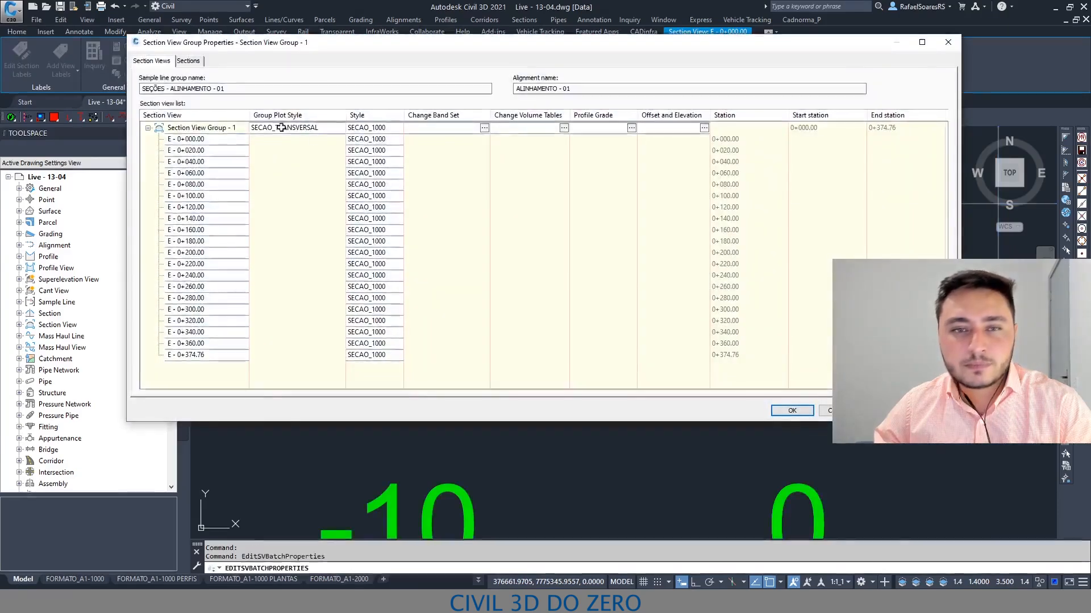
left_click(187, 61)
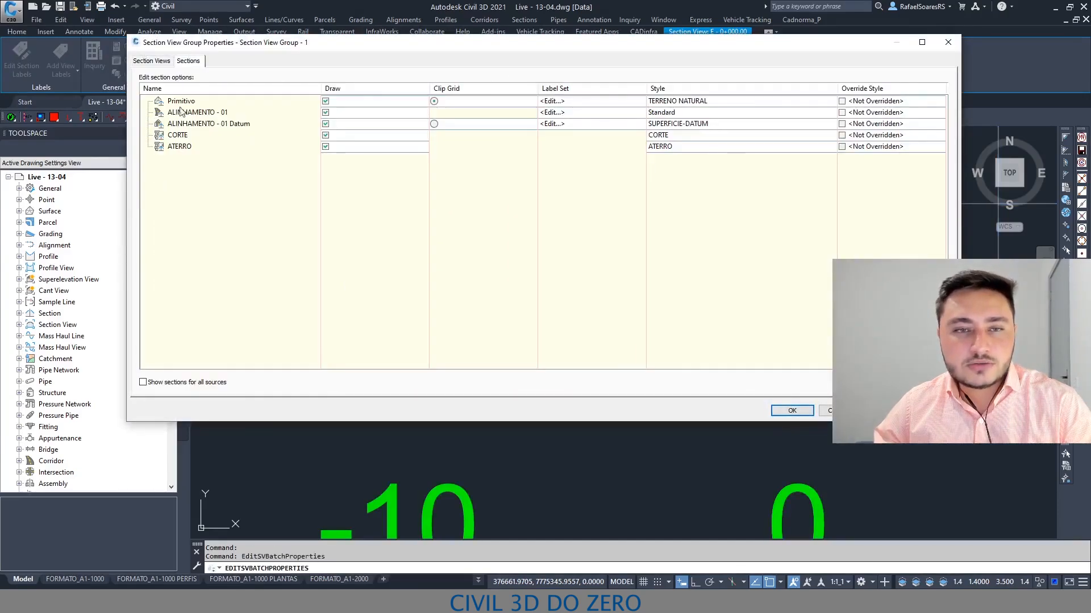
left_click(200, 116)
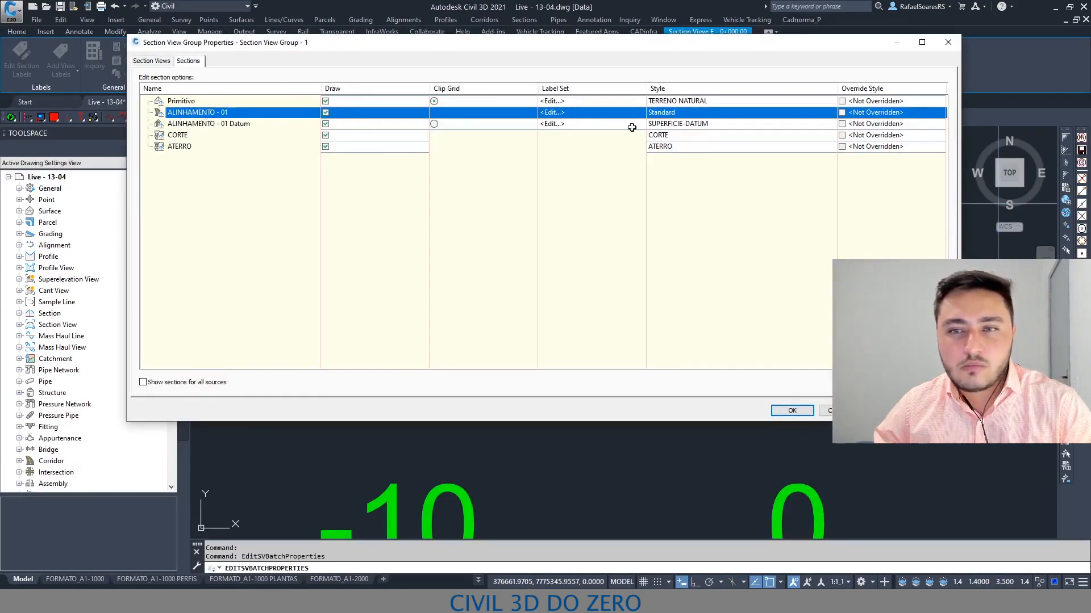
left_click(570, 113)
left_click(474, 104)
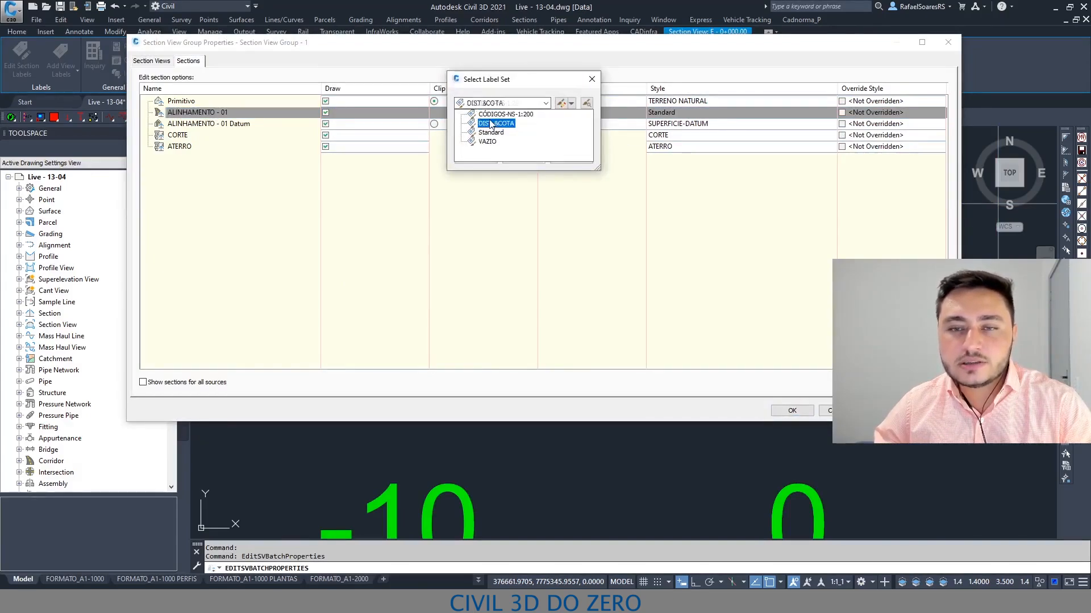
left_click(492, 123)
left_click(487, 160)
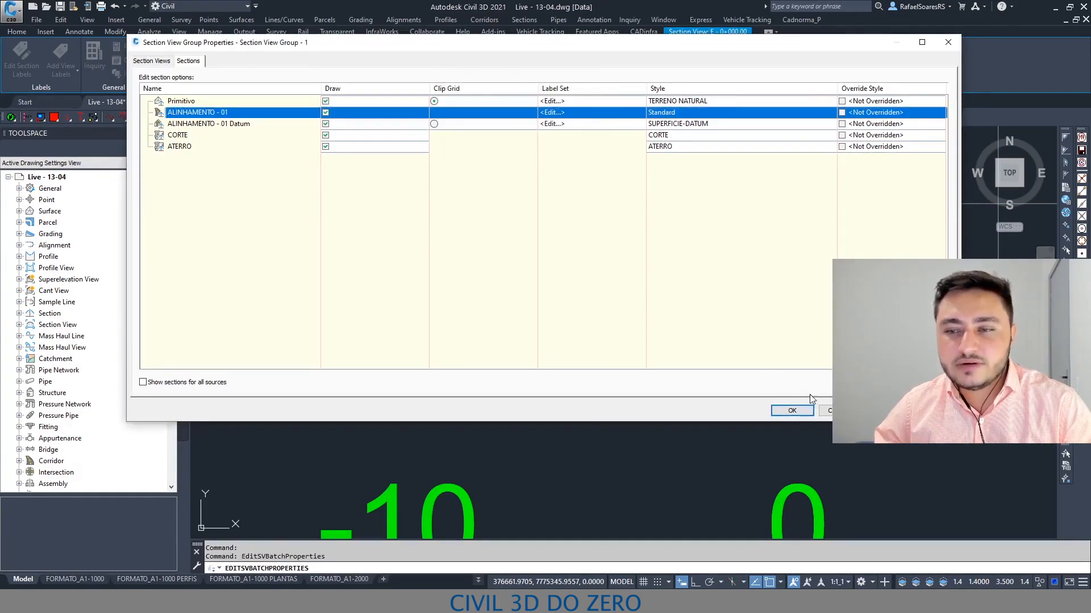
left_click(793, 410)
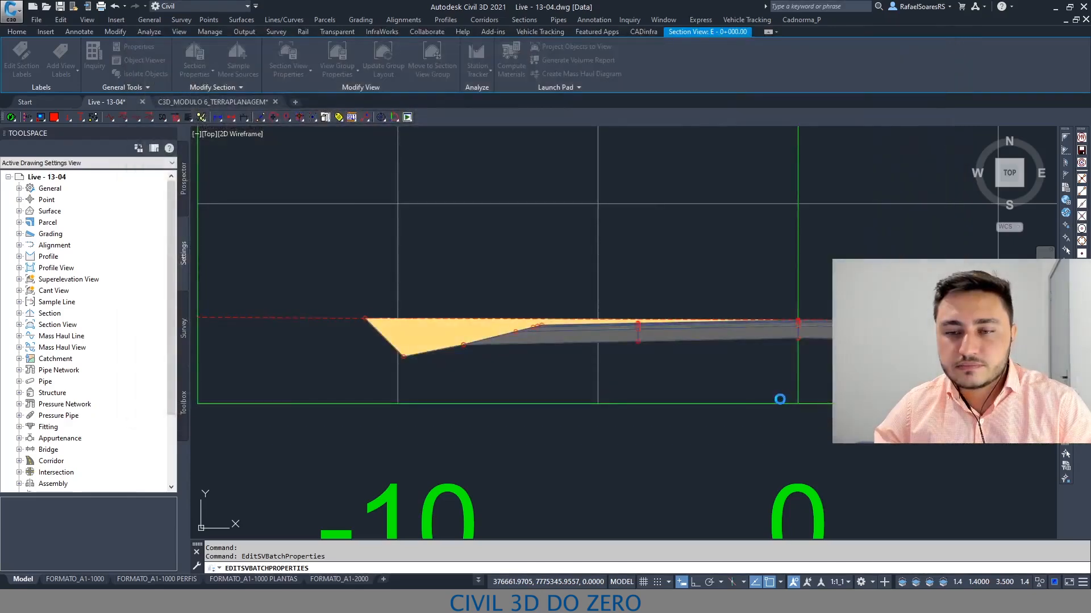
scroll(593, 258, "down", 4)
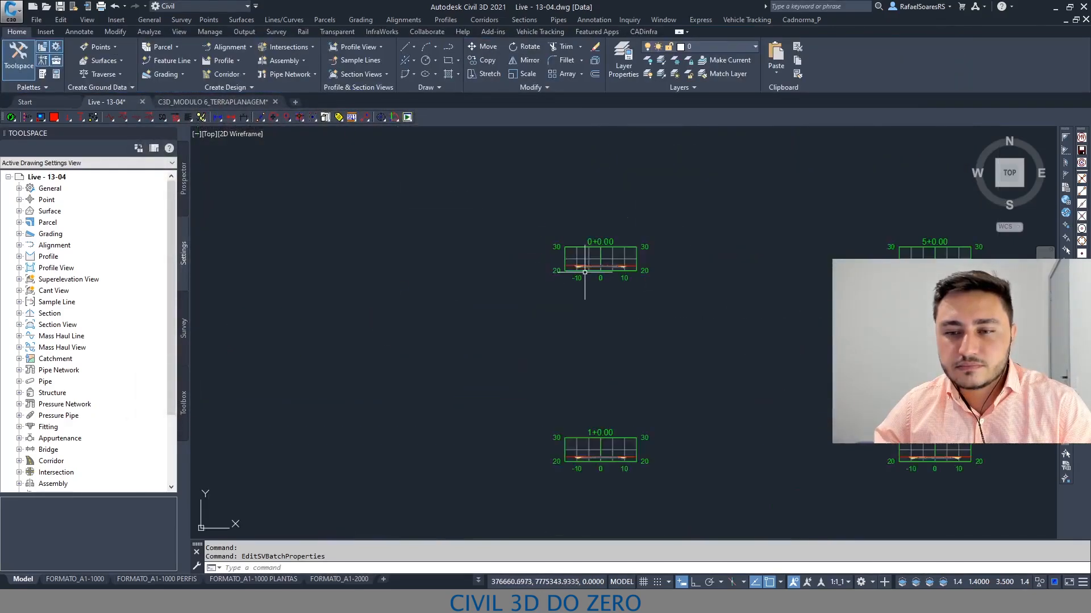
scroll(599, 267, "up", 5)
Apply the CÓDIGOS-NS-1:200 label set to ALINHAMENTO - 01 in the section view group properties.
left_click(540, 335)
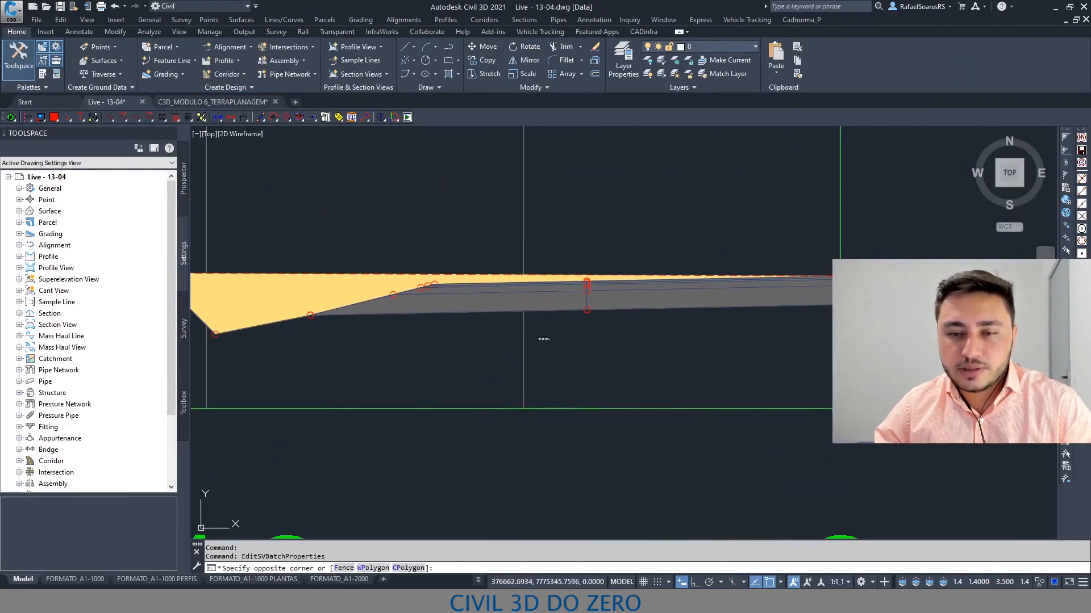
right_click(499, 337)
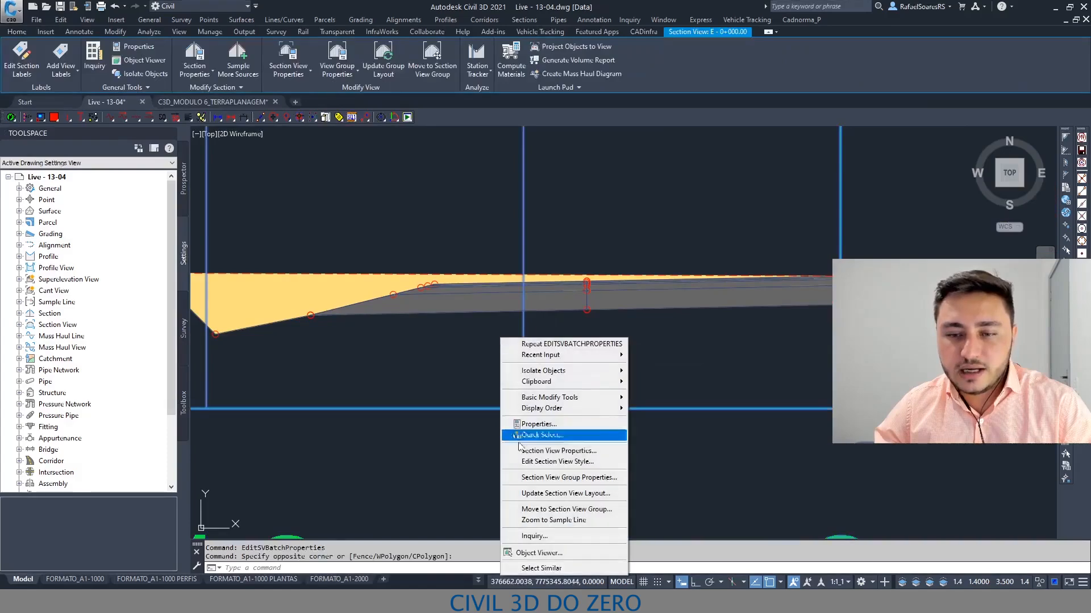
left_click(547, 479)
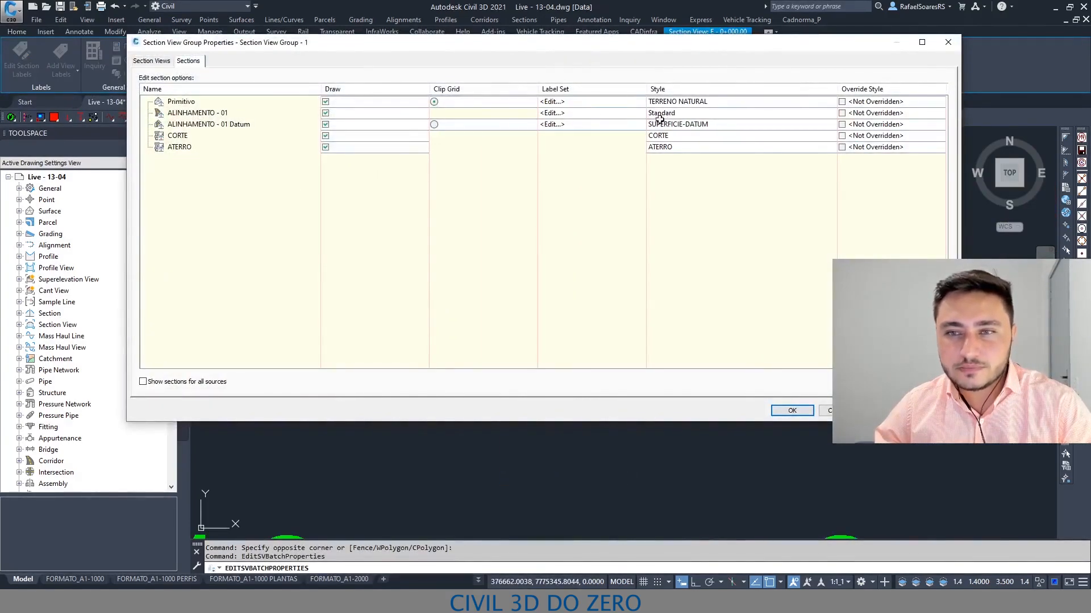
left_click(586, 116)
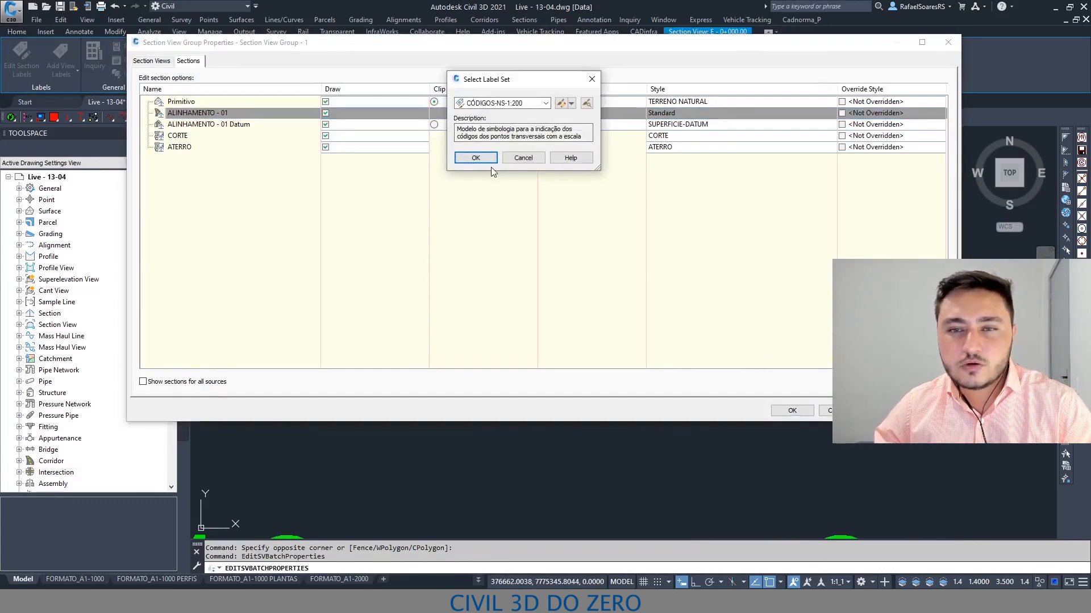
left_click(476, 159)
left_click(787, 409)
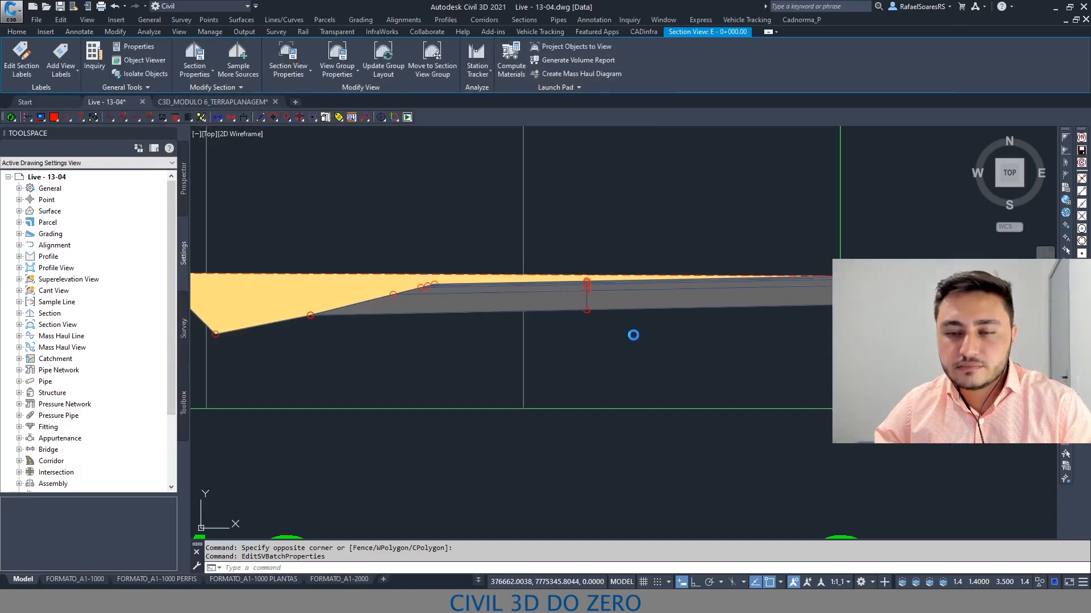
Set the 0+0.00 corridor section's style to INFRAWORKS in its properties.
scroll(560, 297, "down", 7)
scroll(536, 318, "up", 15)
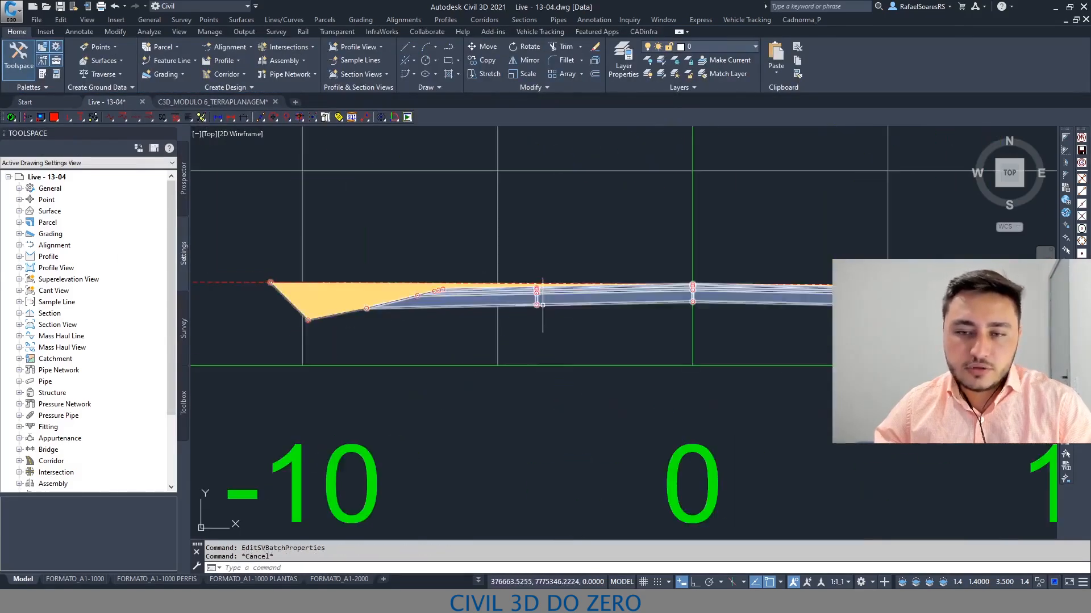
double_click(542, 307)
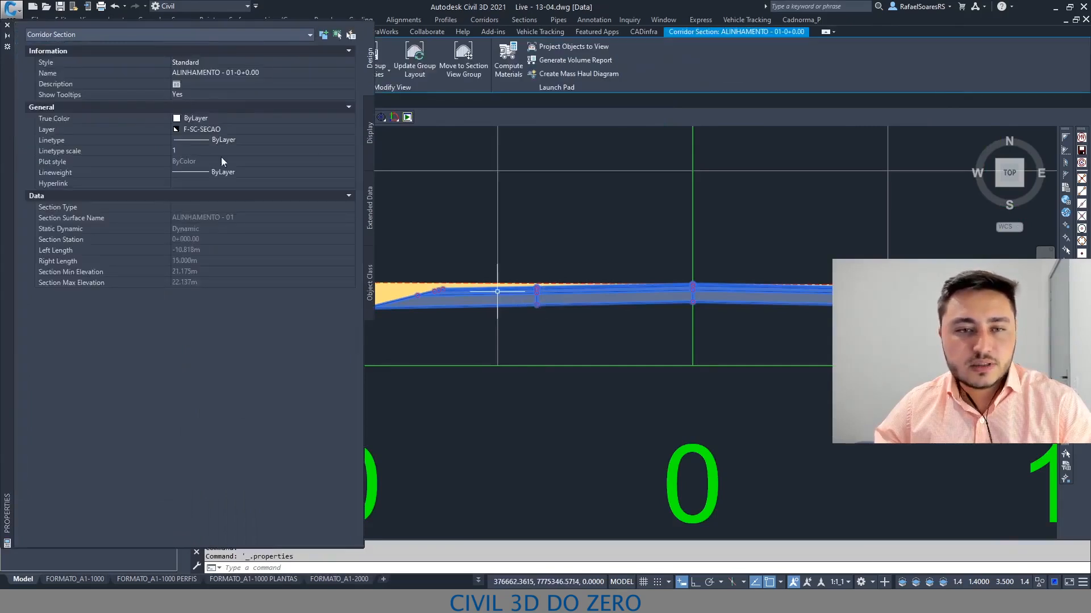
scroll(560, 250, "down", 2)
left_click(230, 62)
left_click(230, 62)
left_click(213, 83)
scroll(579, 306, "down", 2)
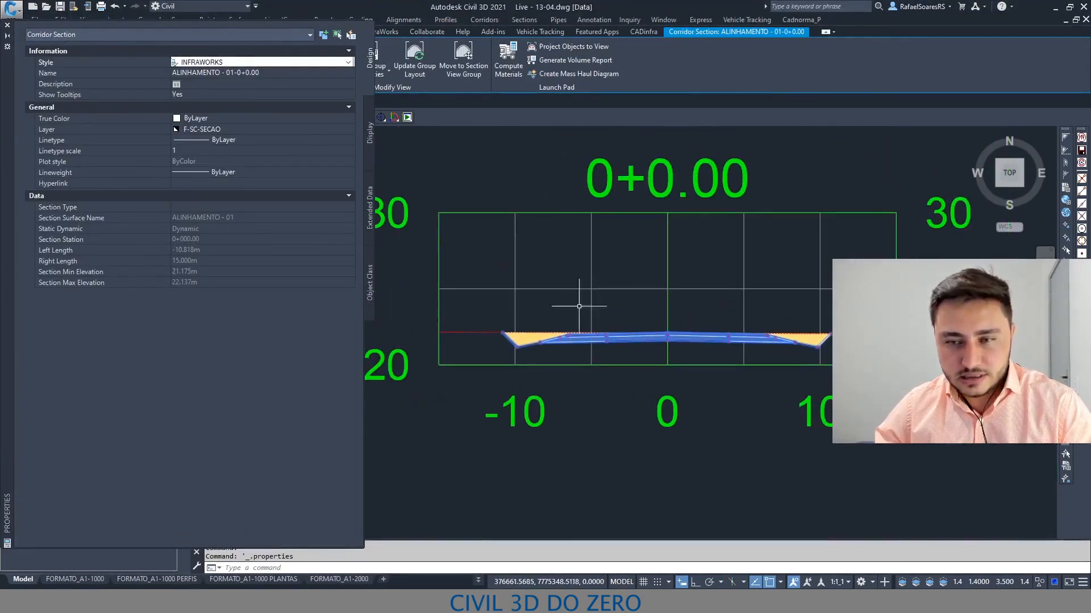
Change the 0+0.00 corridor section's style to NOTA DE SERVIÇO PADRÃO DER-SP 200 and inspect its point labels.
left_click(250, 61)
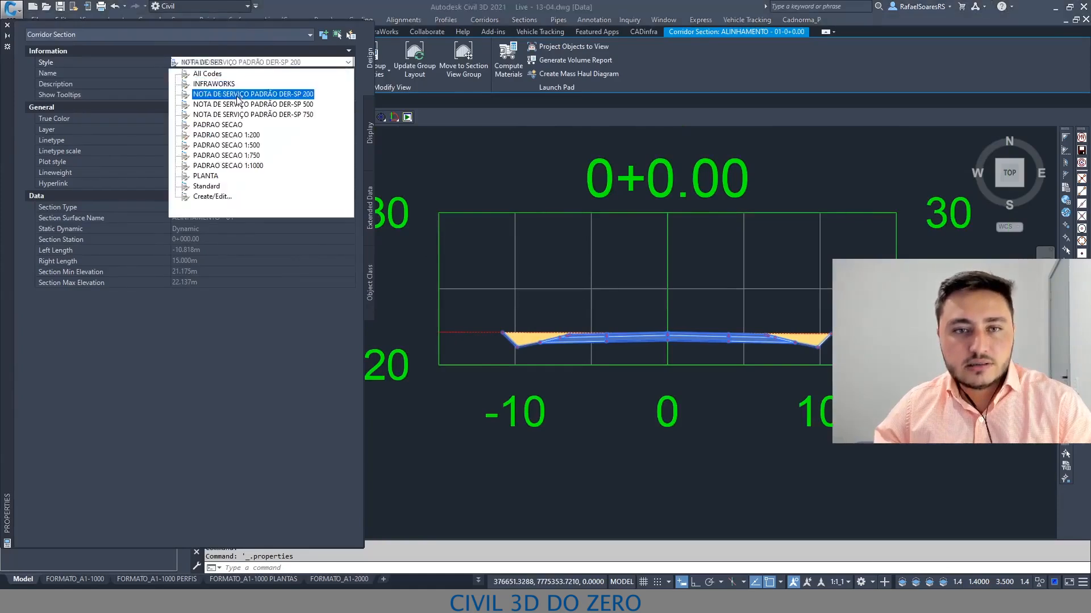
left_click(240, 95)
left_click(249, 63)
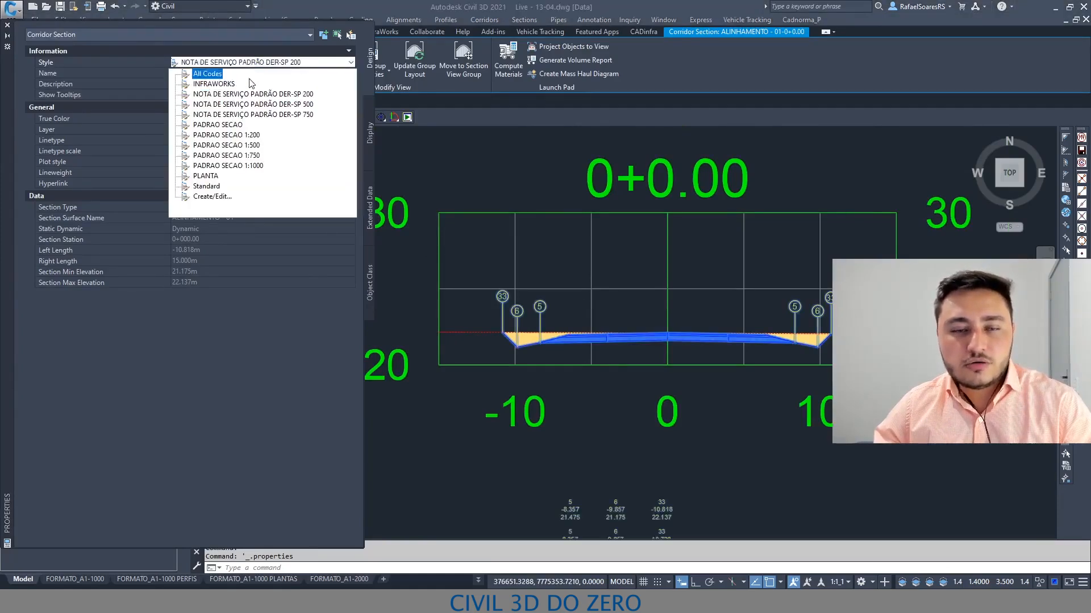
left_click(250, 95)
left_click(257, 64)
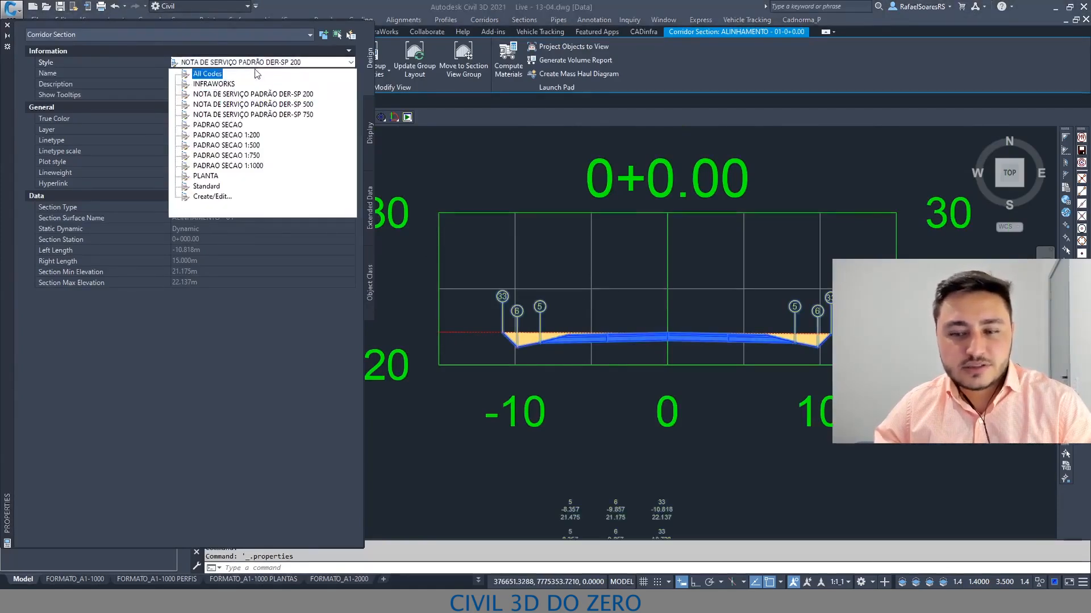
left_click(236, 94)
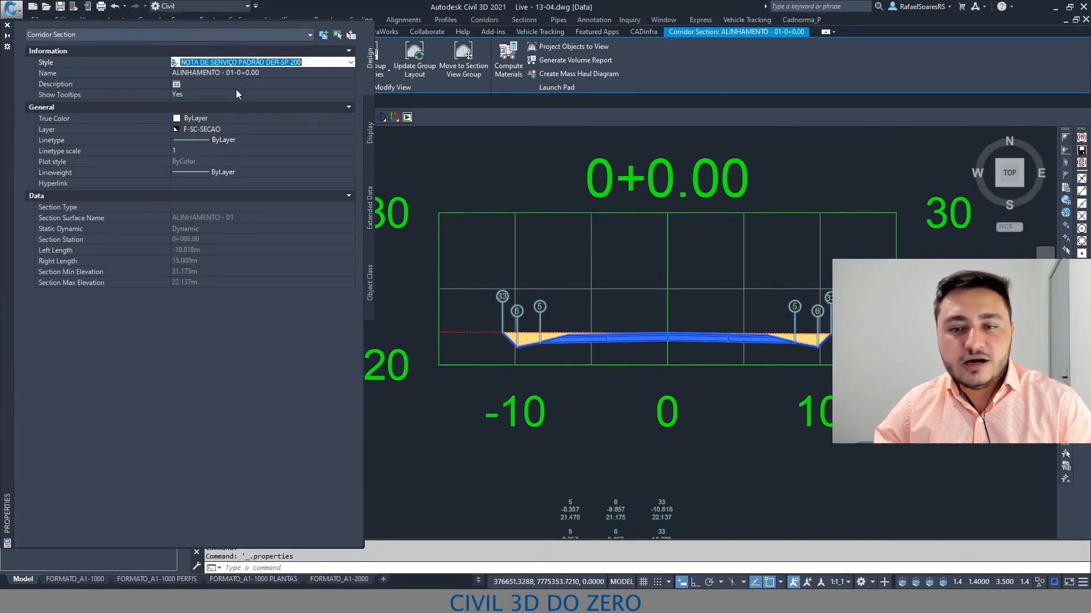
middle_click_drag(585, 394, 607, 356)
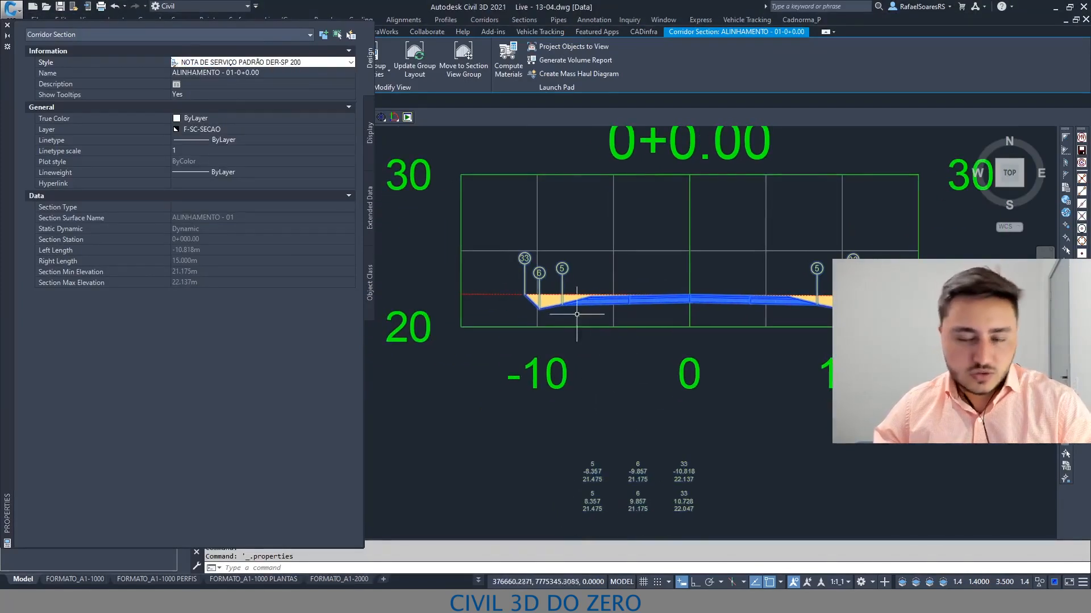
Set the 0+0.00 corridor section's style to All Codes and clear the selection.
left_click(235, 65)
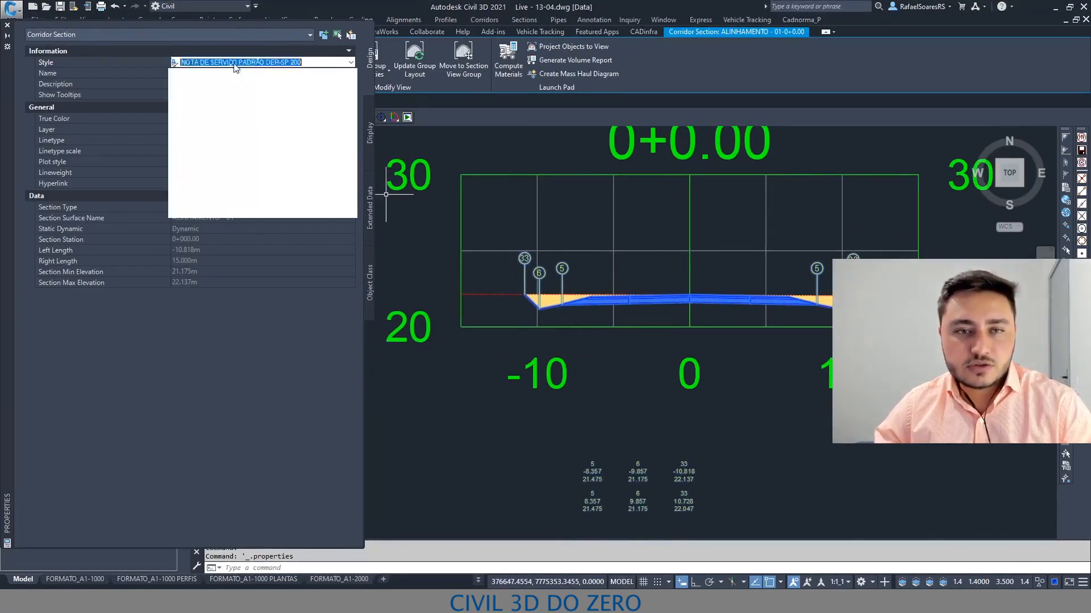
left_click(212, 73)
key("Escape")
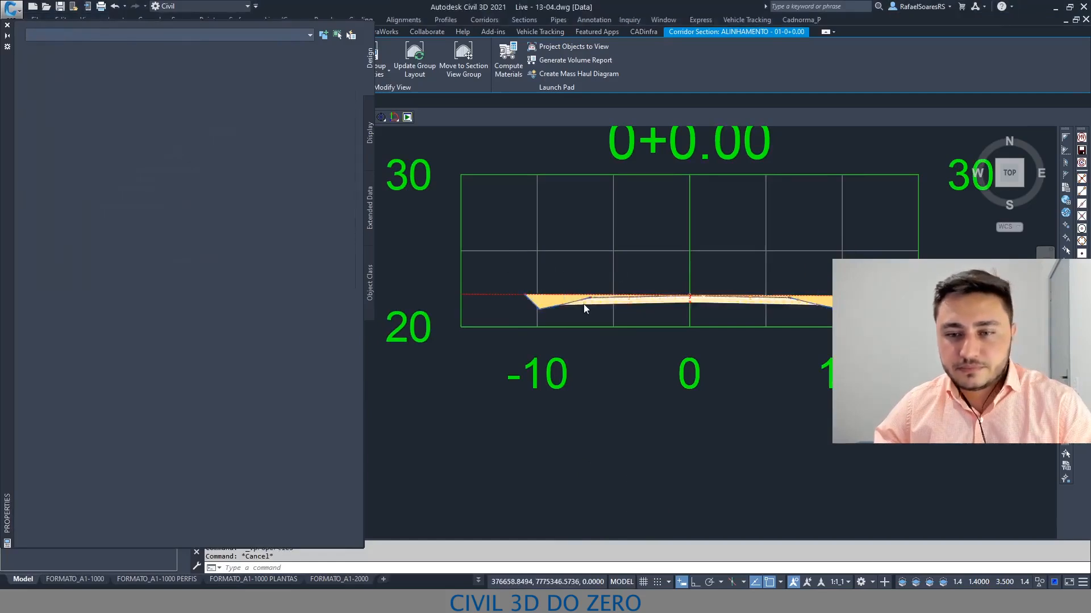
left_click(595, 301)
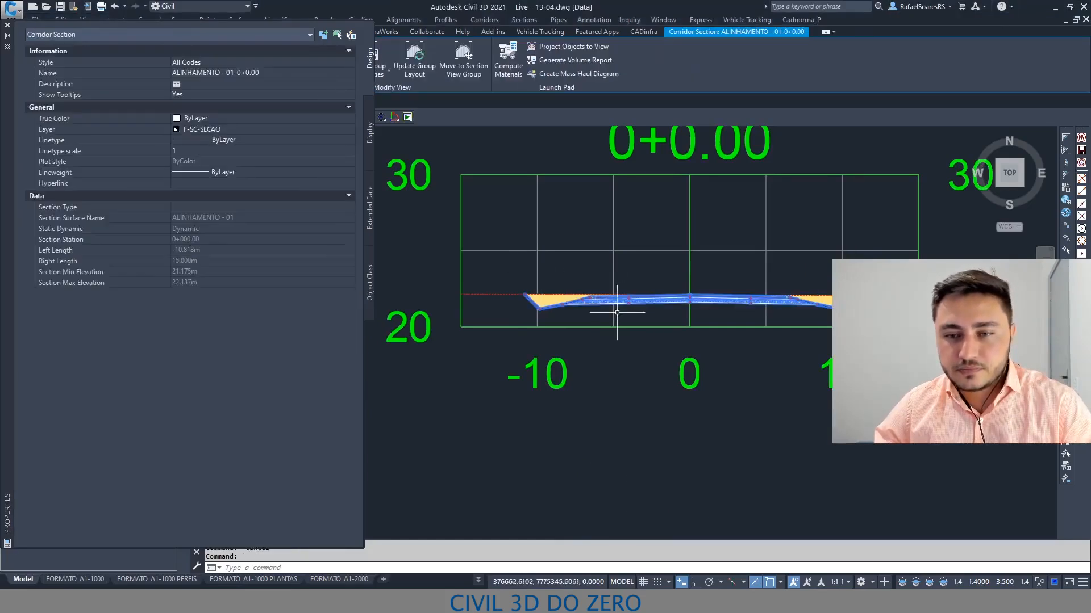
key("Escape")
left_click(615, 316)
key("Escape")
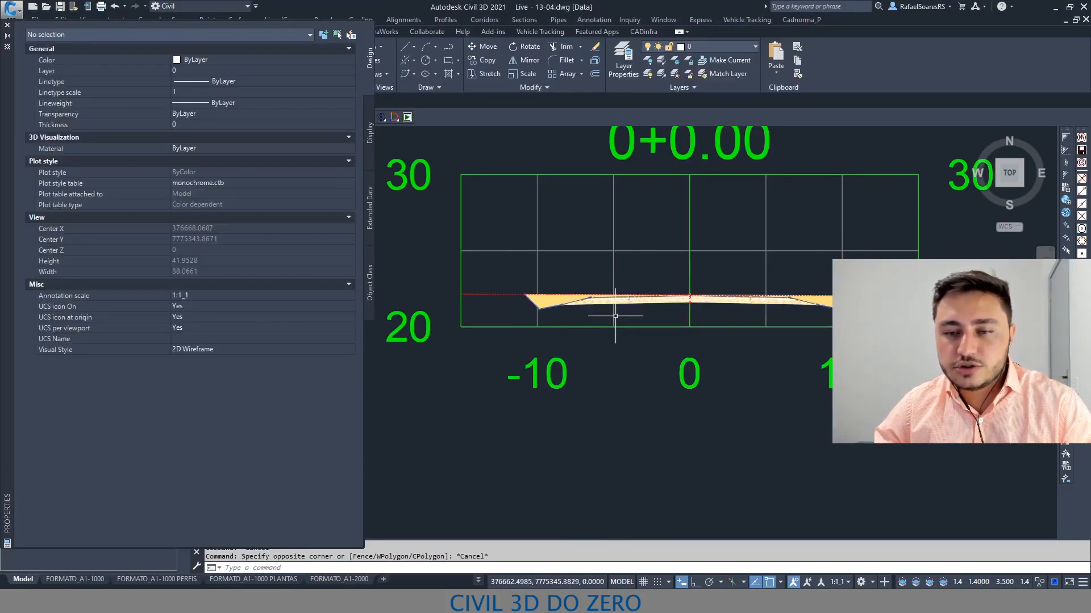
Open the CÓDIGOS-NS-1:200 label set of ALINHAMENTO - 01 from the section view group properties and view its labels.
left_click(614, 316)
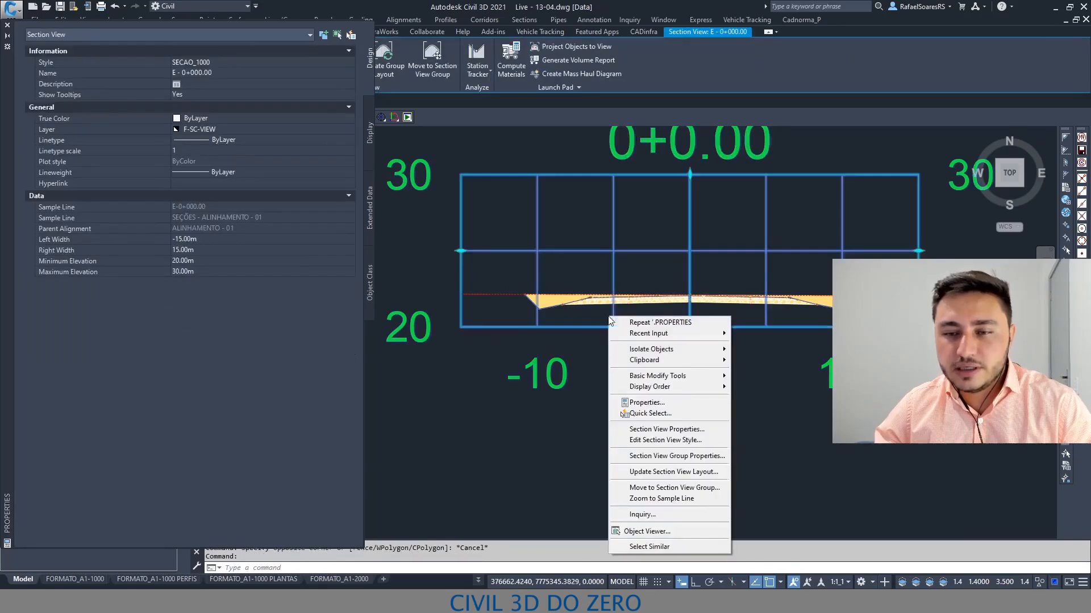
left_click(662, 456)
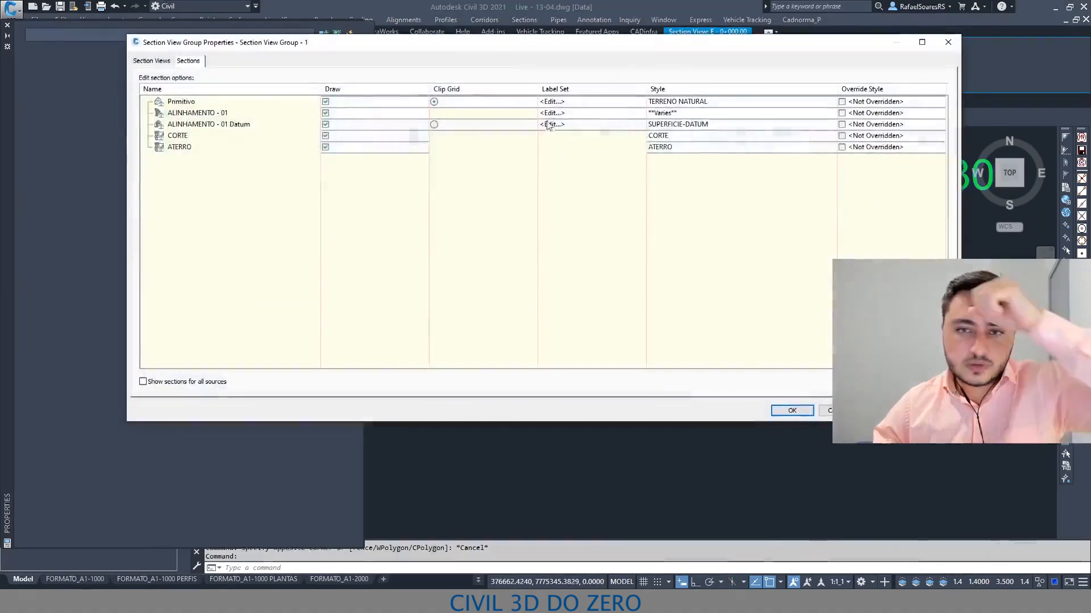
left_click(574, 112)
left_click(574, 112)
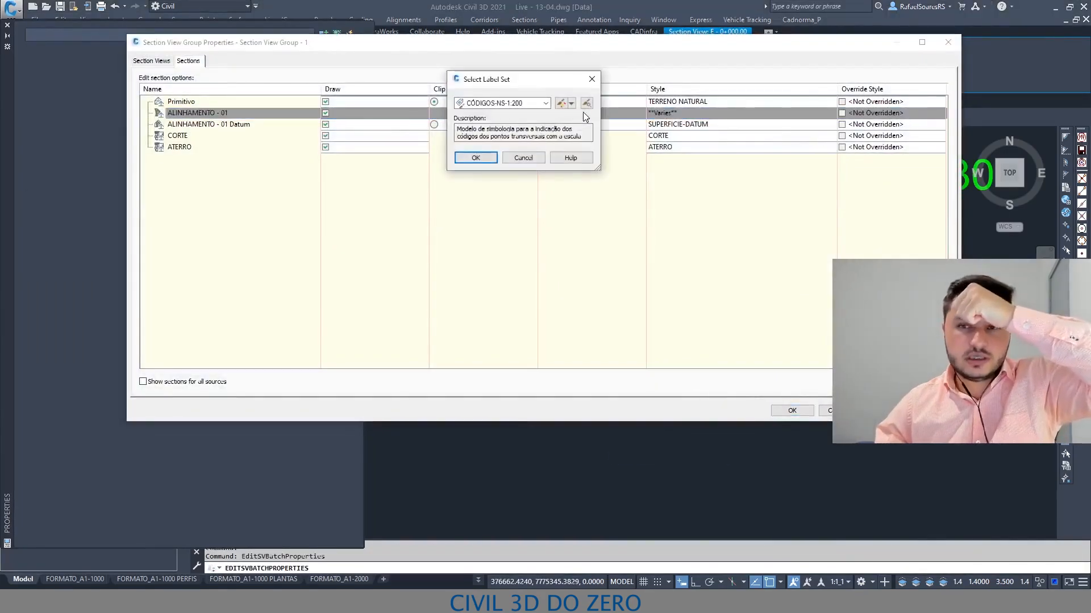
left_click(563, 103)
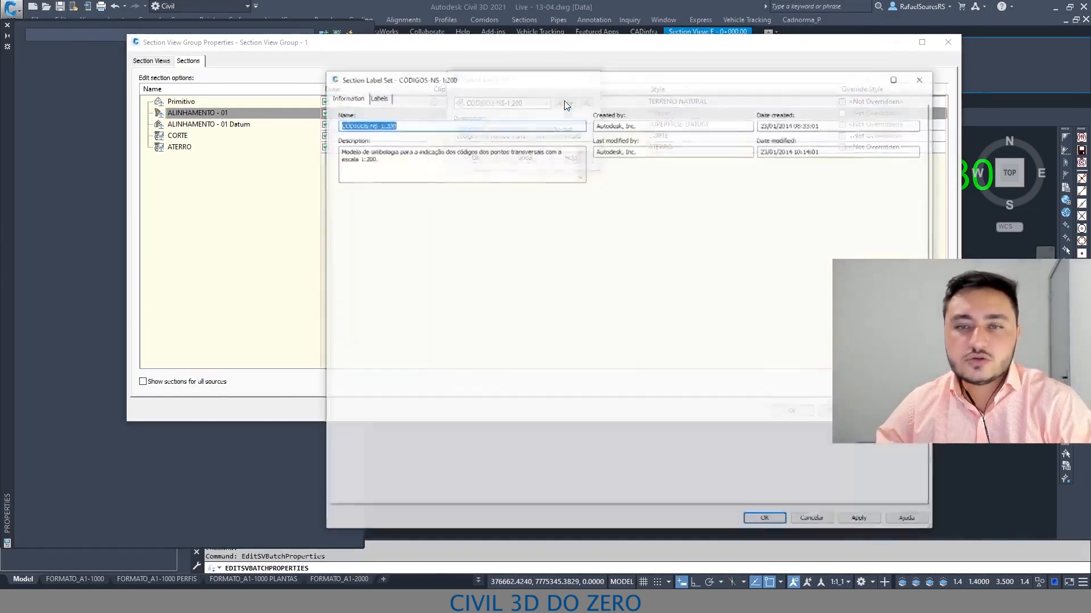
left_click(378, 97)
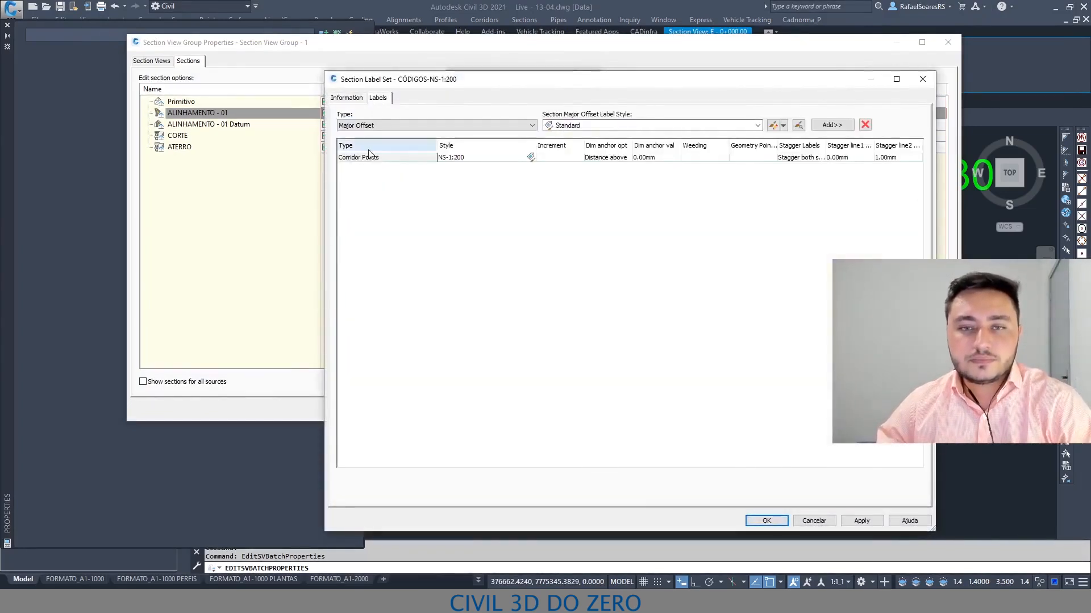
Inspect the Point Code component's layout and preview in the NS-1:200 corridor points label style, then cancel the style editor.
left_click(530, 158)
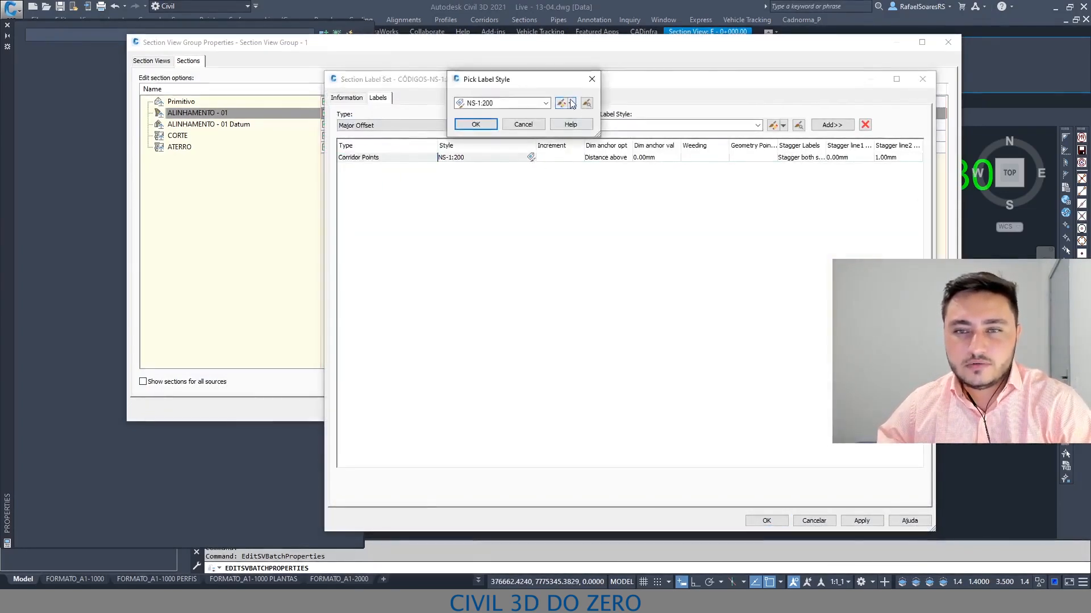
left_click(560, 102)
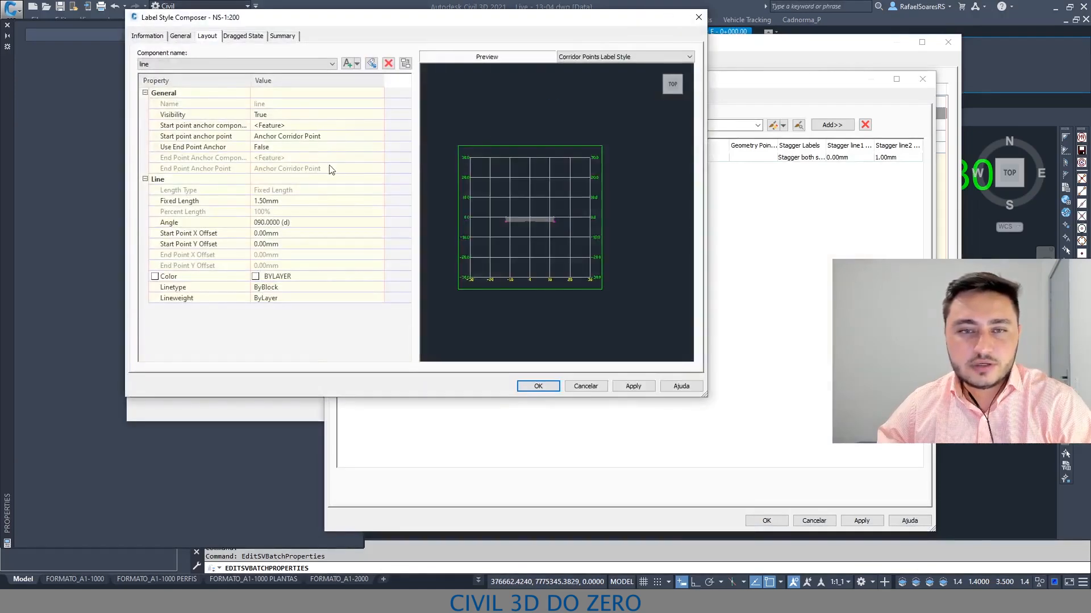
left_click(227, 64)
left_click(196, 77)
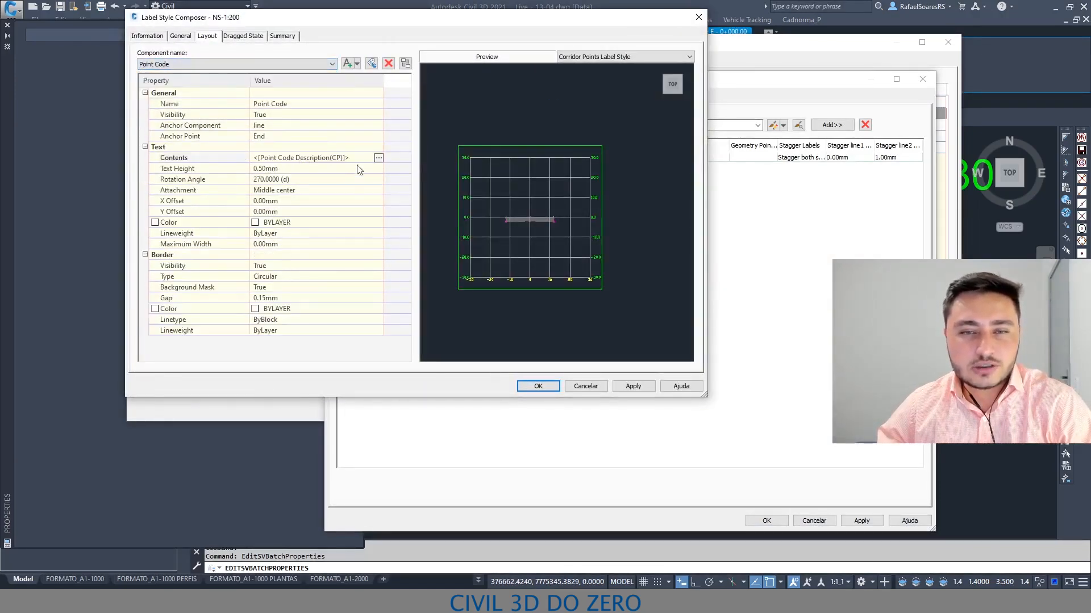
scroll(511, 224, "up", 5)
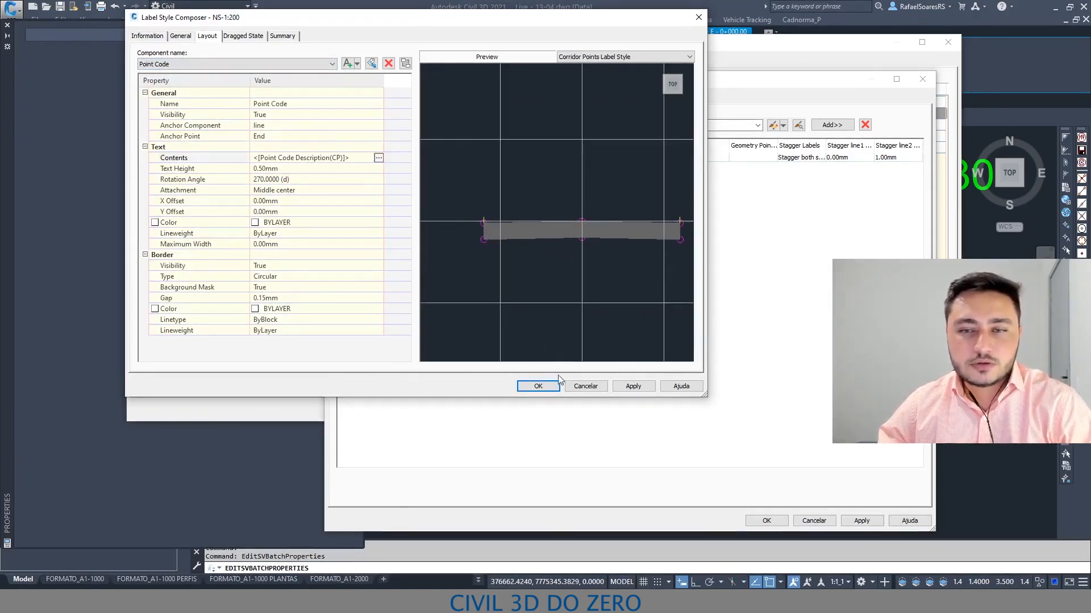
left_click(586, 386)
Dismiss the label set and section view group properties, clear the selection and close the object properties.
left_click(533, 126)
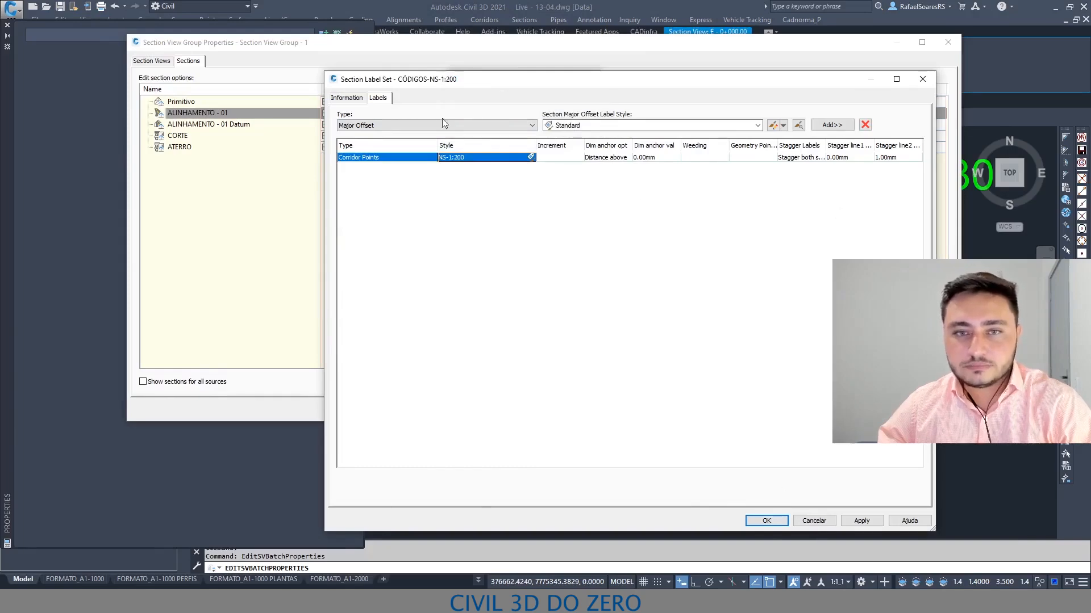
left_click(922, 79)
left_click(521, 156)
key("Escape")
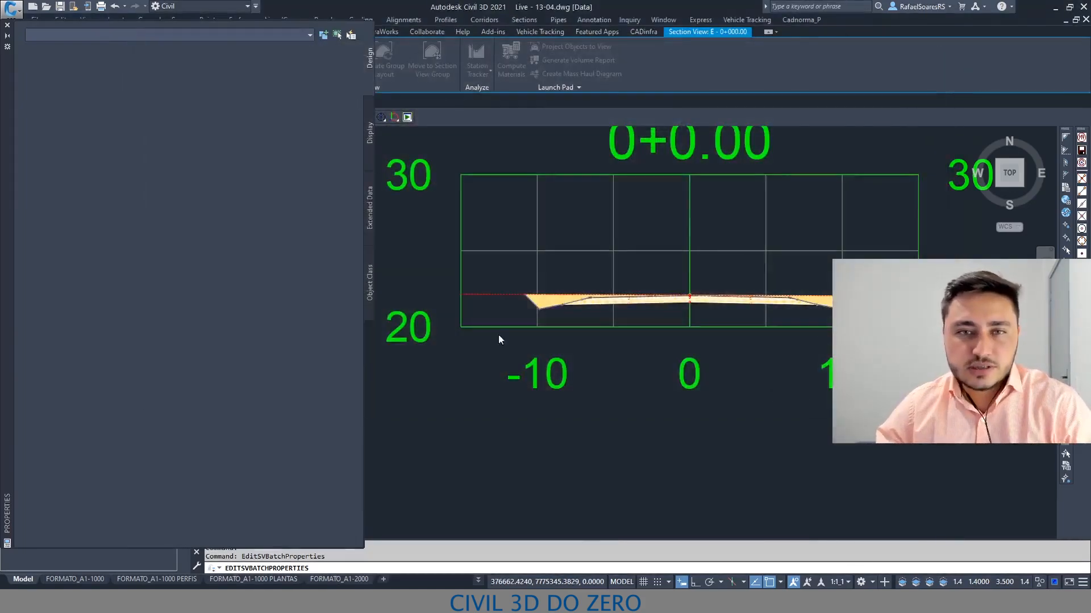
left_click(543, 461)
key("Escape")
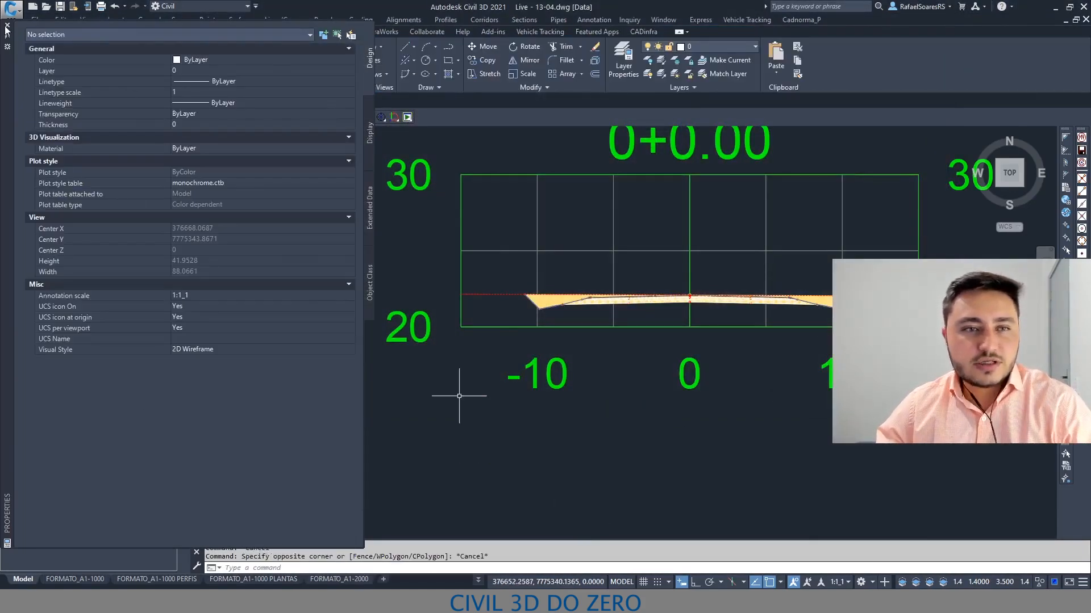
left_click(7, 26)
Examine the point, slope and elevation labels on the reference cross section in the C3D_MODULO 6_TERRAPLANAGEM drawing.
left_click(235, 104)
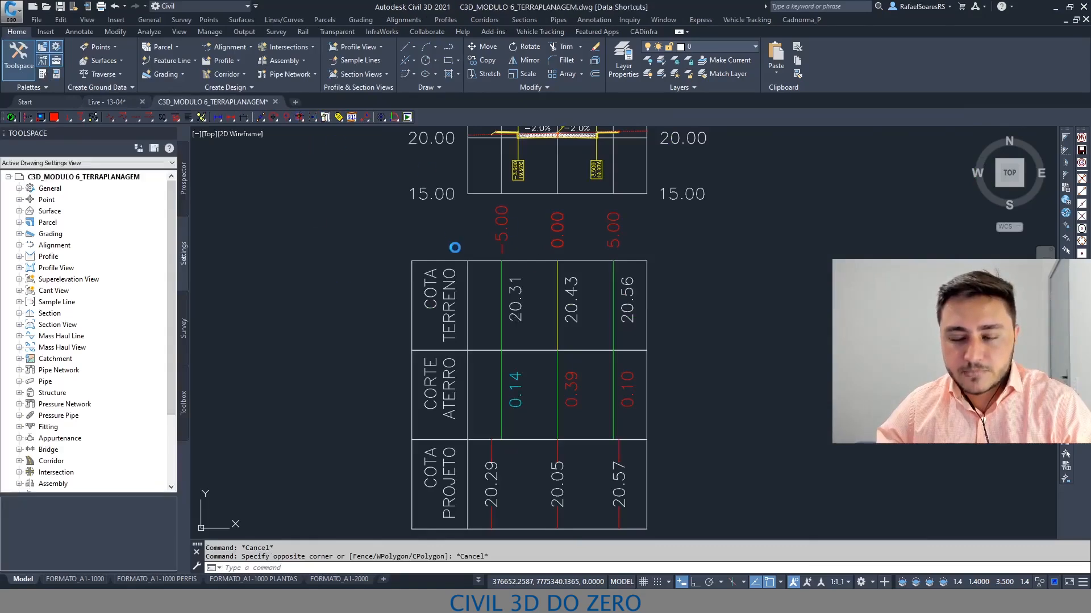
scroll(414, 271, "down", 2)
scroll(494, 363, "up", 6)
scroll(448, 366, "down", 4)
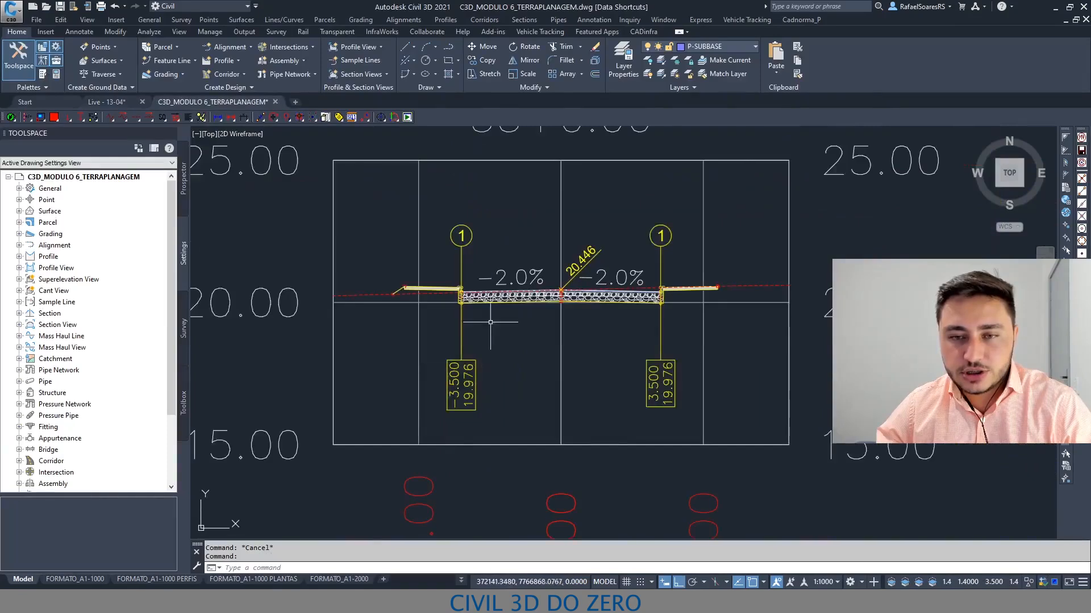
scroll(494, 312, "up", 2)
scroll(461, 233, "down", 3)
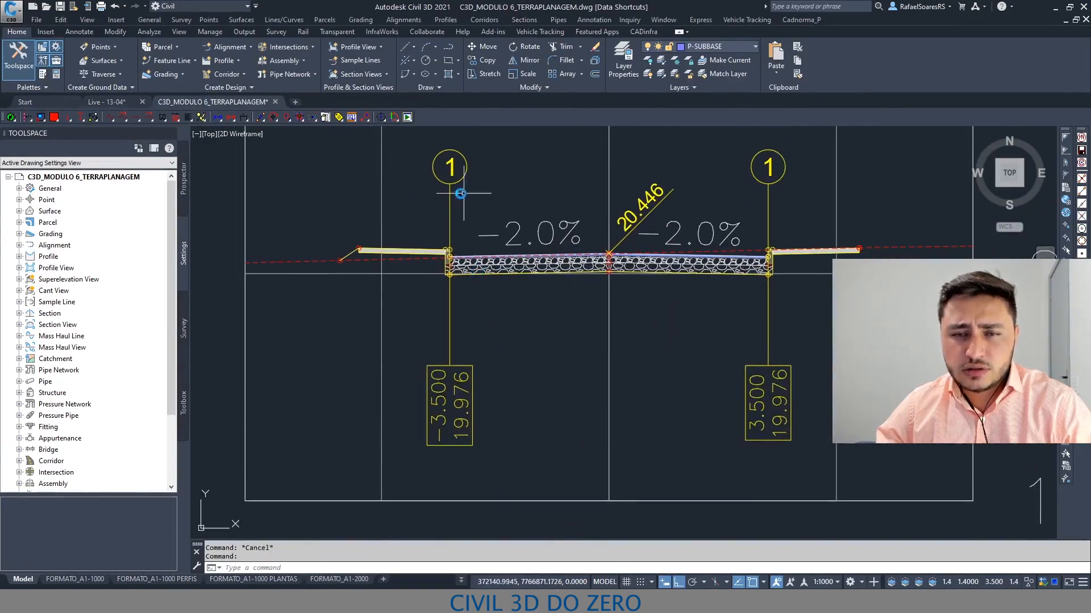
scroll(456, 190, "up", 2)
scroll(454, 247, "up", 2)
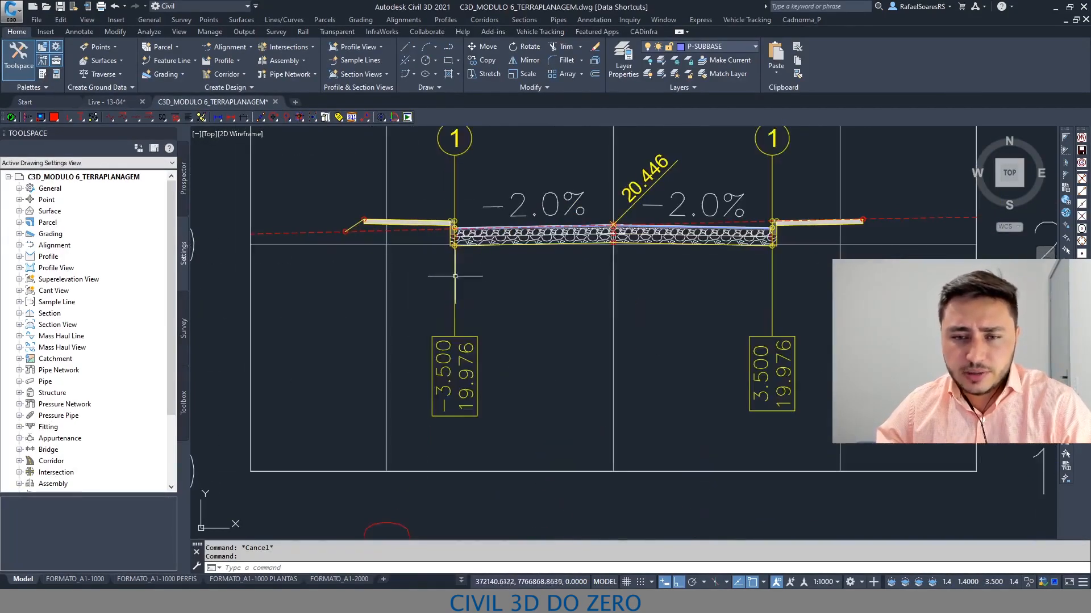
middle_click_drag(593, 396, 596, 410)
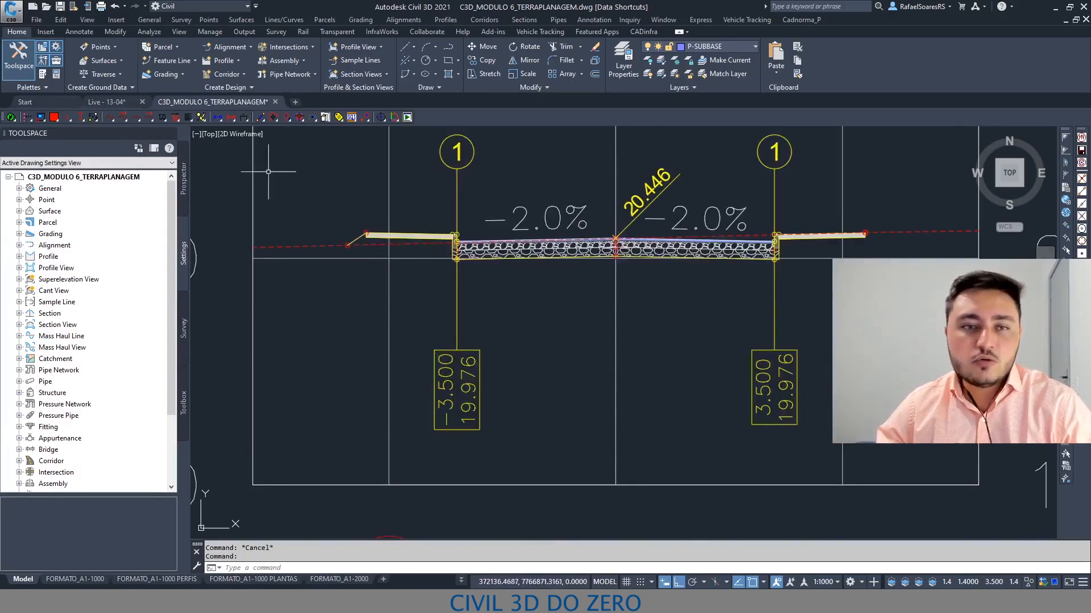
Return to the Live - 13-04 drawing and set the 0+0.00 corridor section's style to PADRAO SECAO 1:200.
left_click(123, 104)
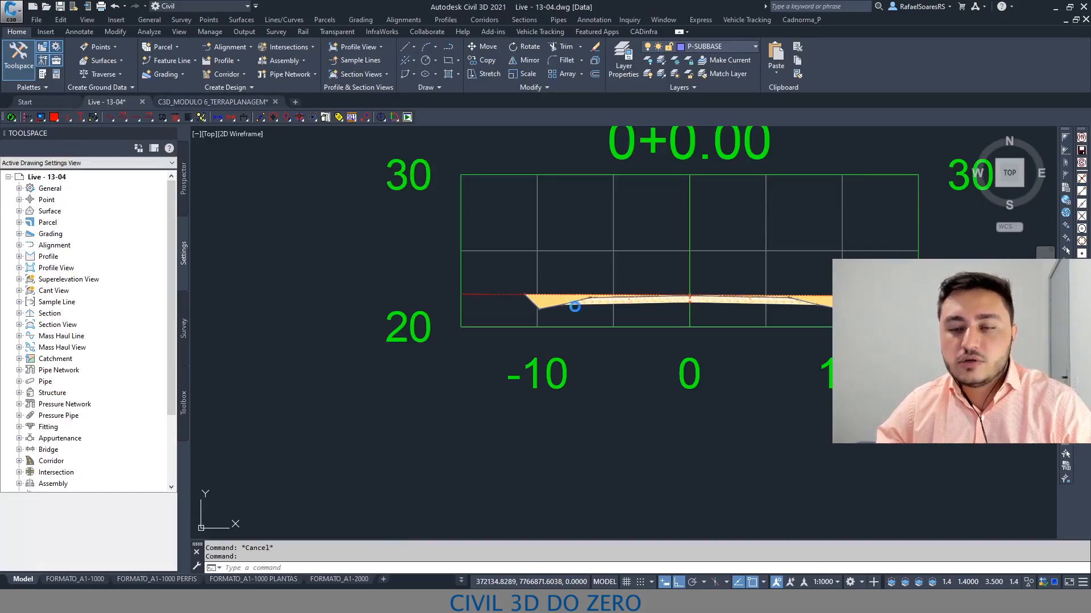
double_click(586, 304)
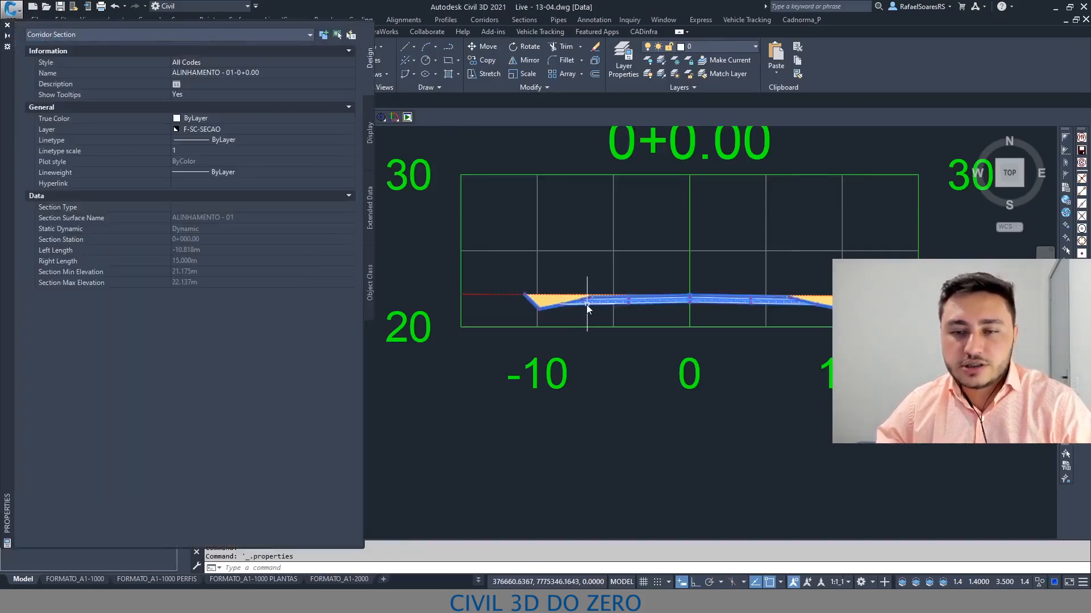
scroll(588, 301, "up", 5)
key("Escape")
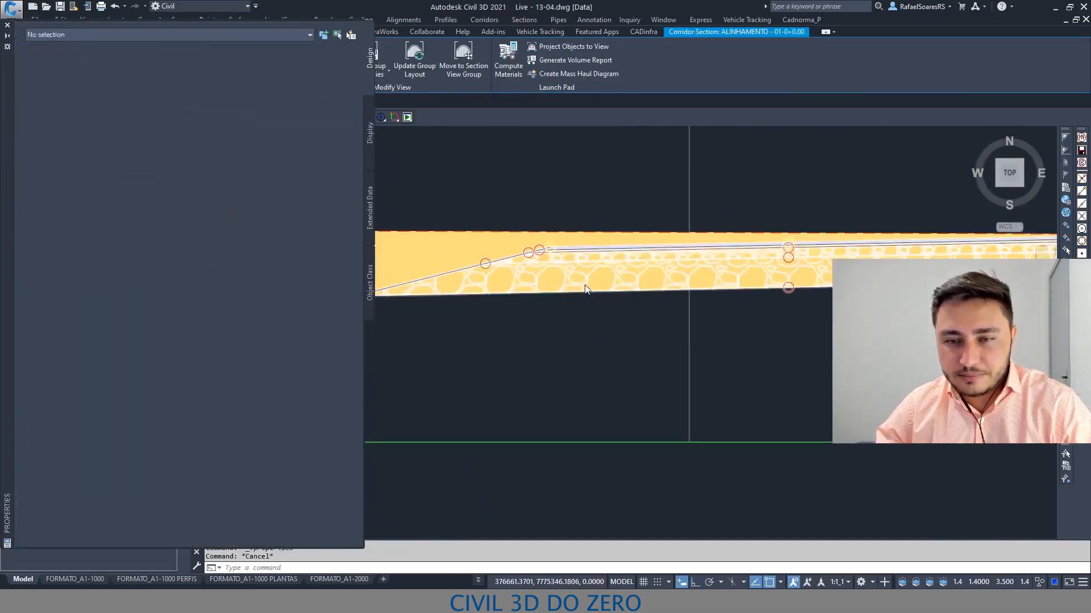
left_click(583, 293)
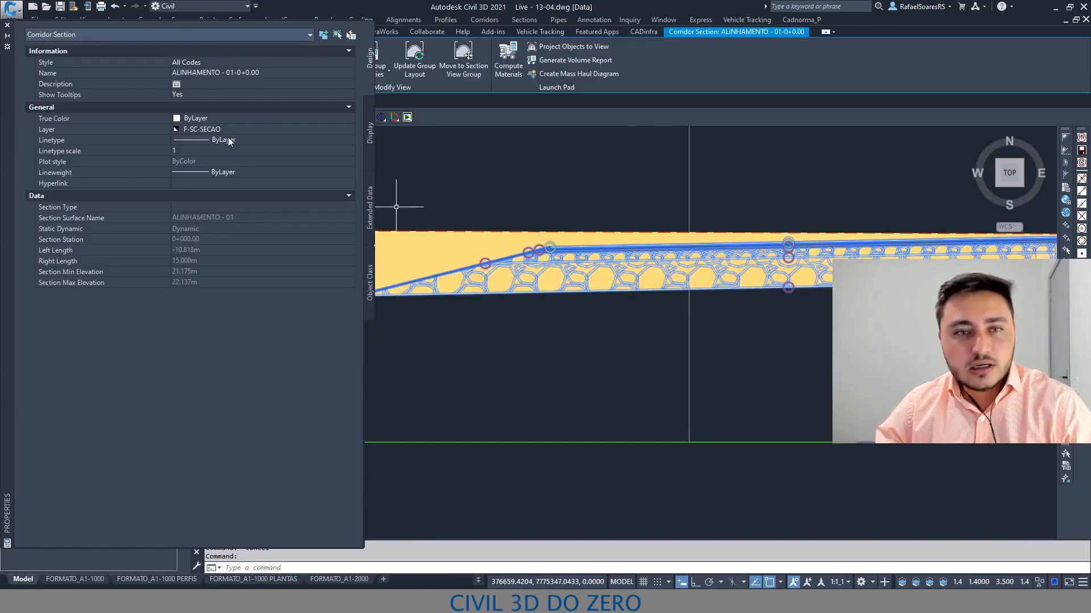
left_click(165, 62)
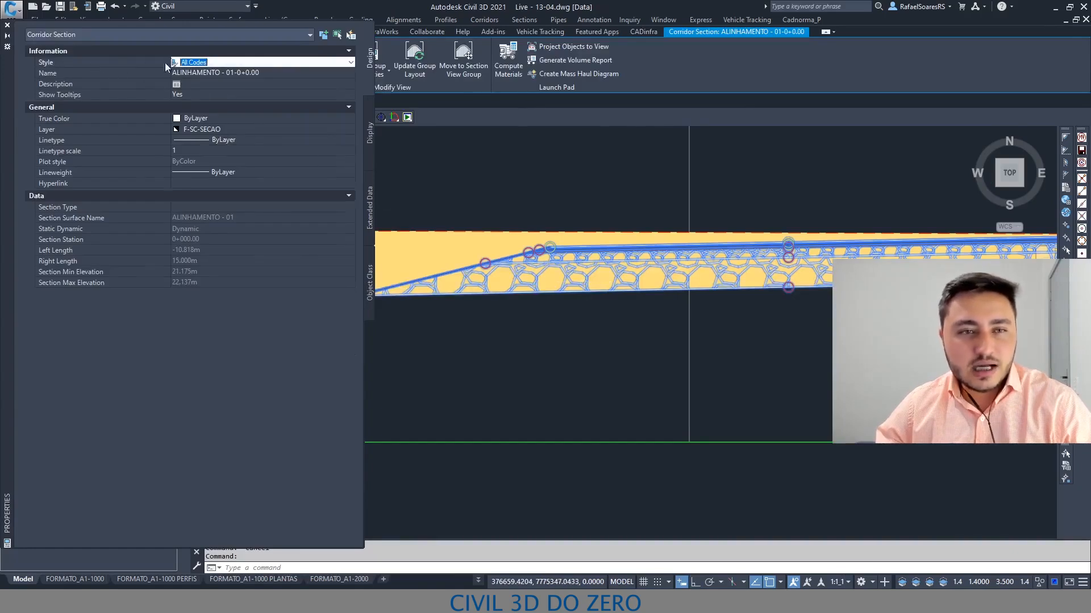
left_click(199, 65)
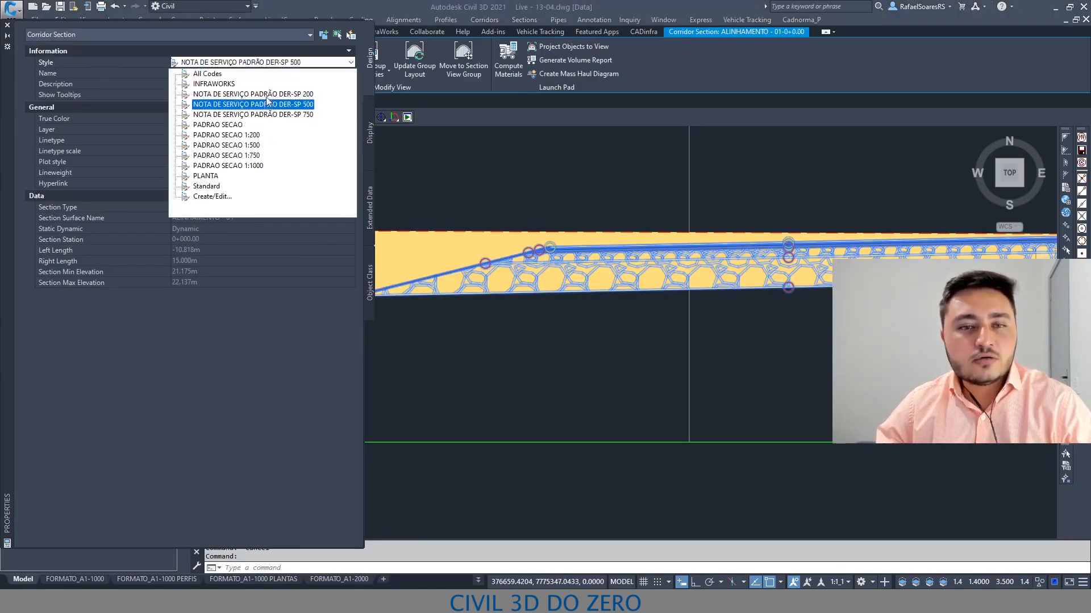
left_click(245, 137)
Set the corridor section's style to NOTA DE SERVIÇO PADRÃO DER-SP 200 and inspect its circular point code labels.
left_click(255, 63)
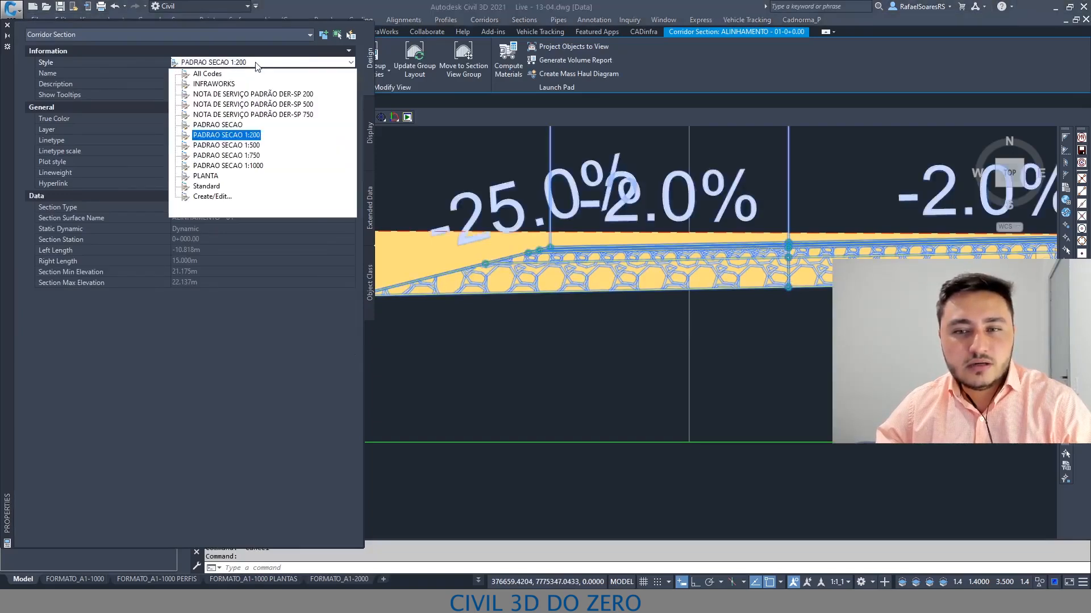
left_click(267, 94)
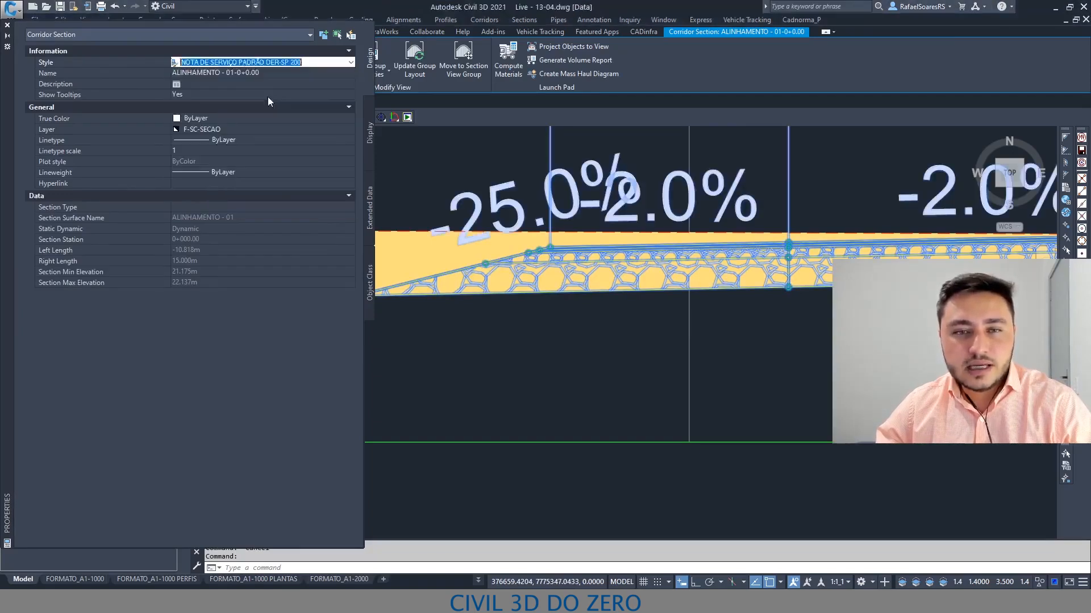
scroll(601, 175, "down", 5)
scroll(512, 234, "up", 6)
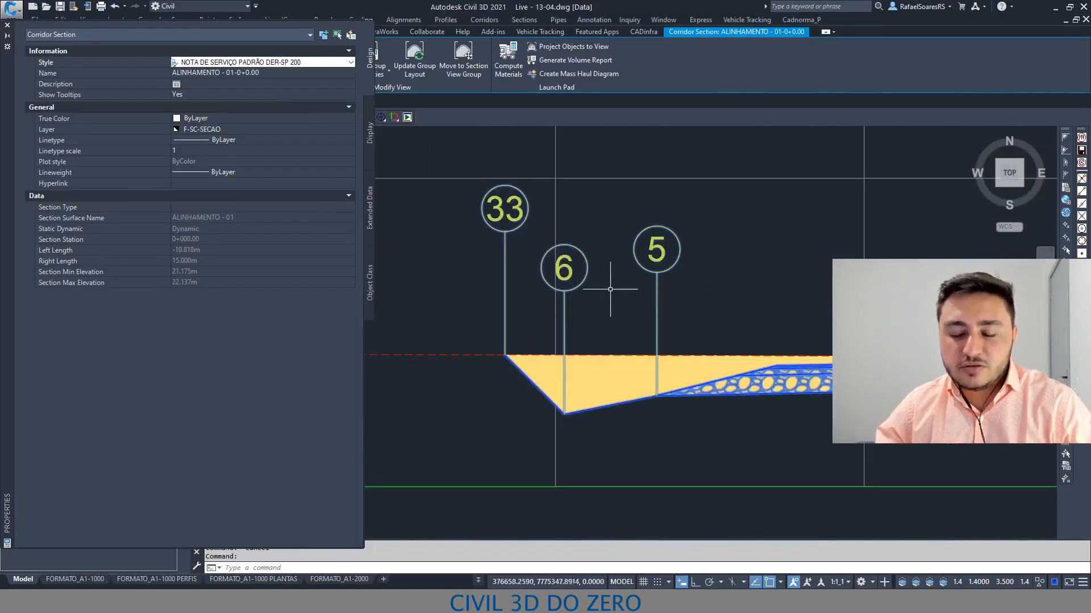
scroll(603, 282, "down", 2)
middle_click_drag(667, 337, 605, 222)
scroll(606, 222, "down", 2)
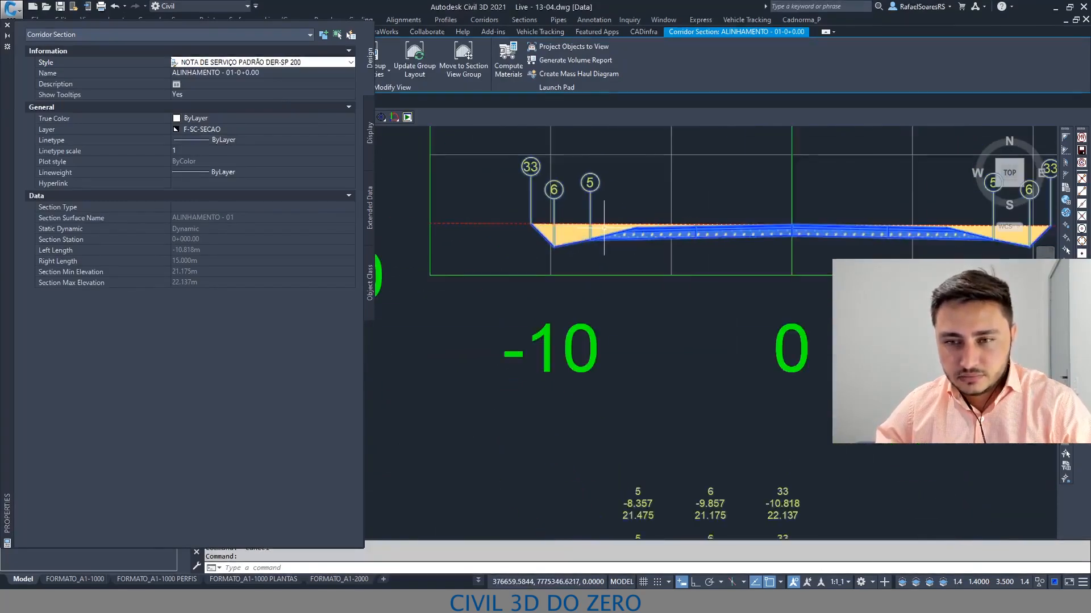
scroll(551, 173, "up", 2)
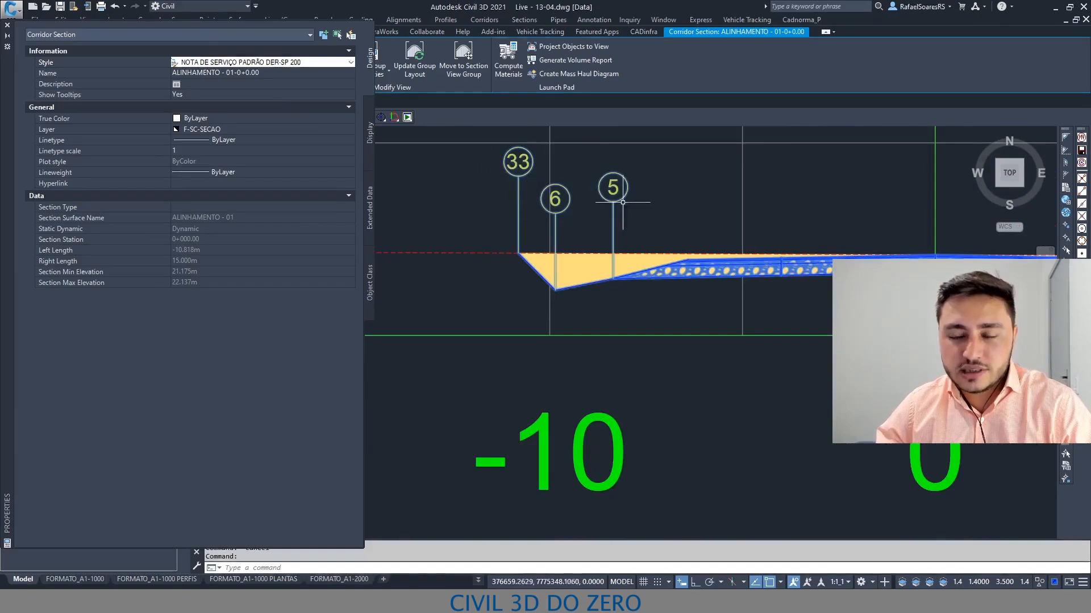
Examine the point code, offset and elevation texts below the 0+0.00 section view and clear the selection.
scroll(569, 236, "down", 4)
middle_click_drag(569, 306, 546, 205)
scroll(623, 310, "up", 2)
middle_click_drag(624, 311, 556, 207)
mouse_move(499, 223)
left_mouse_down()
mouse_move(796, 221)
mouse_move(578, 214)
left_mouse_up()
key("Escape")
key("Escape")
middle_click_drag(574, 221, 621, 314)
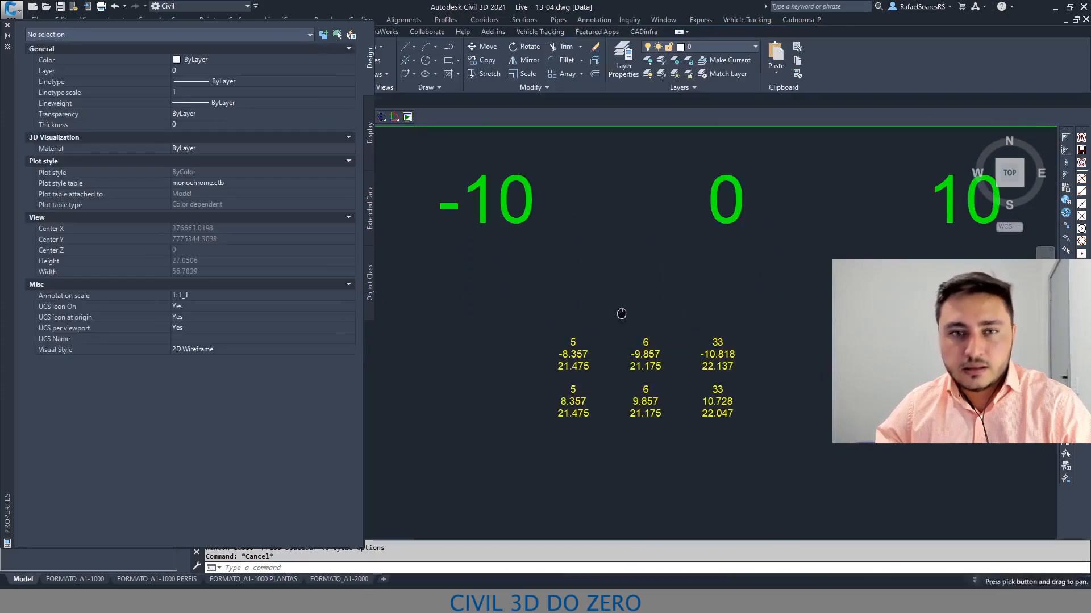
scroll(613, 244, "down", 2)
middle_click_drag(612, 244, 590, 366)
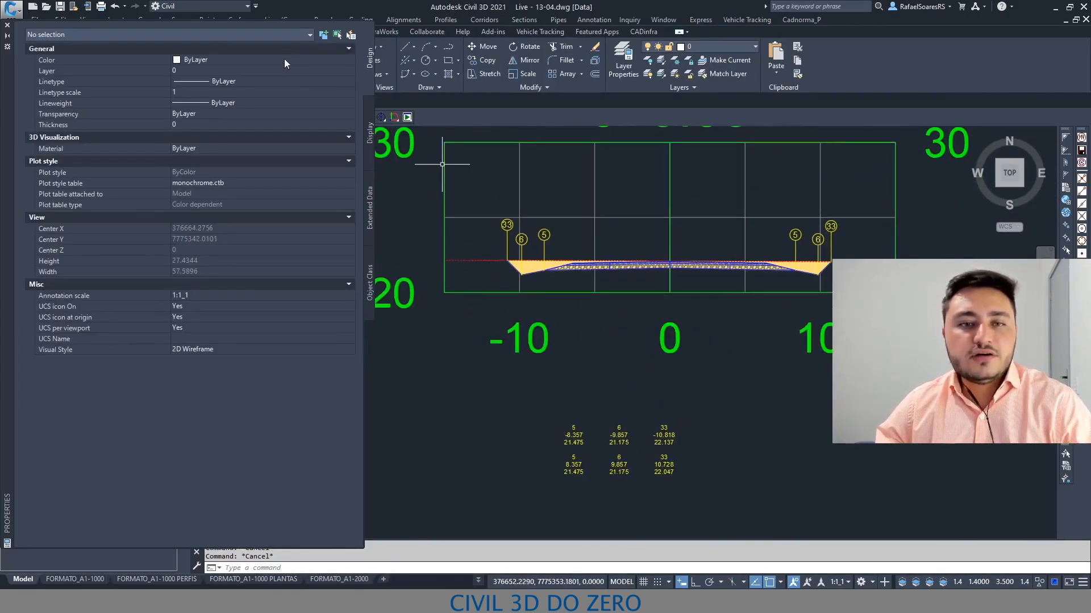
Restore the All Codes style on the 0+0.00 corridor section, close its properties and deselect it.
left_click(540, 235)
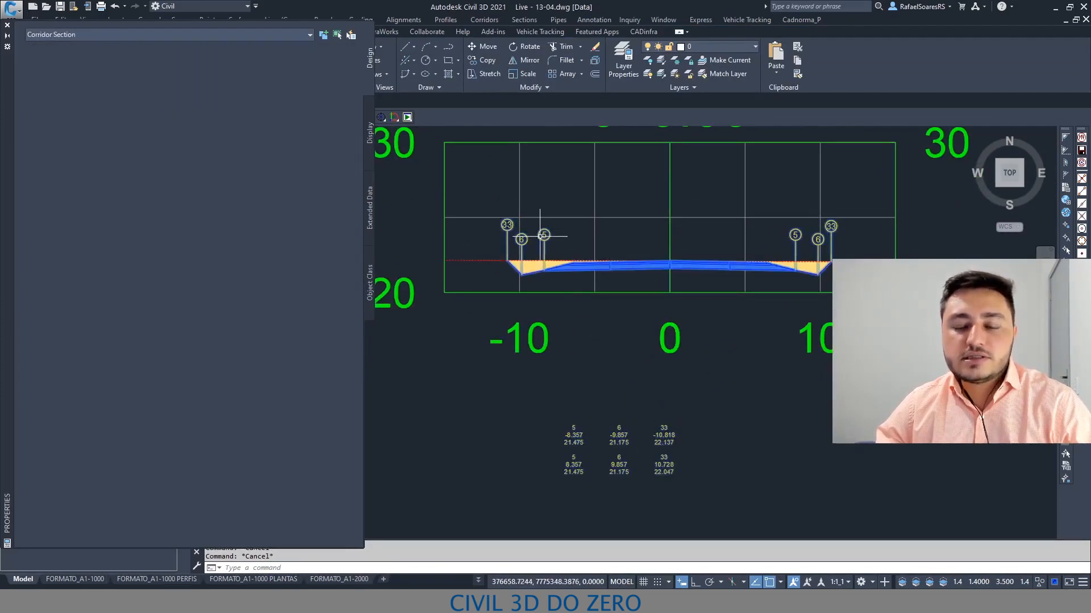
left_click(288, 62)
left_click(288, 61)
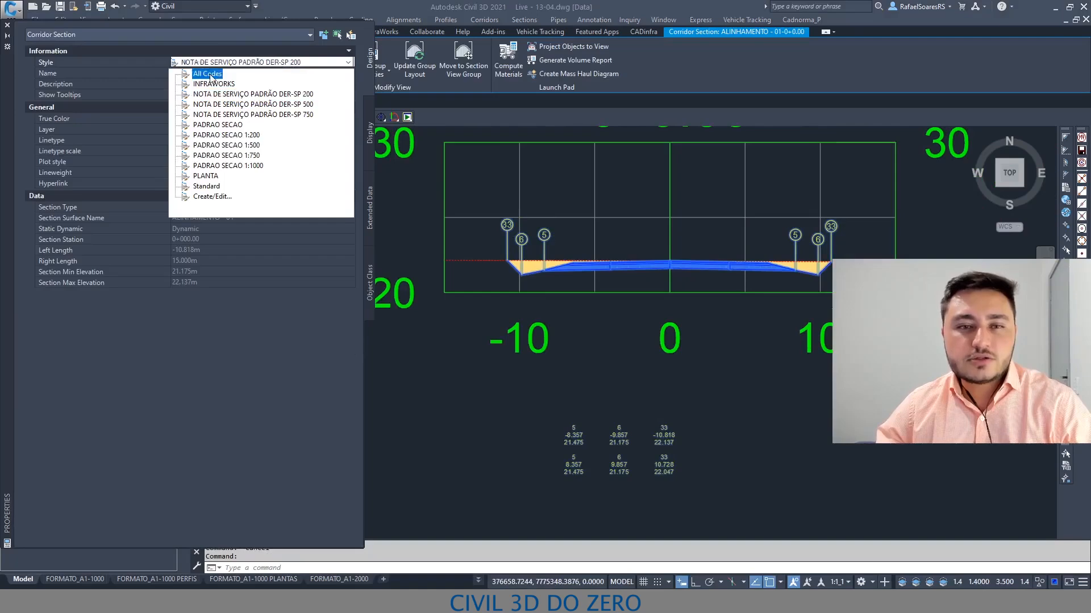
left_click(196, 73)
scroll(574, 243, "up", 4)
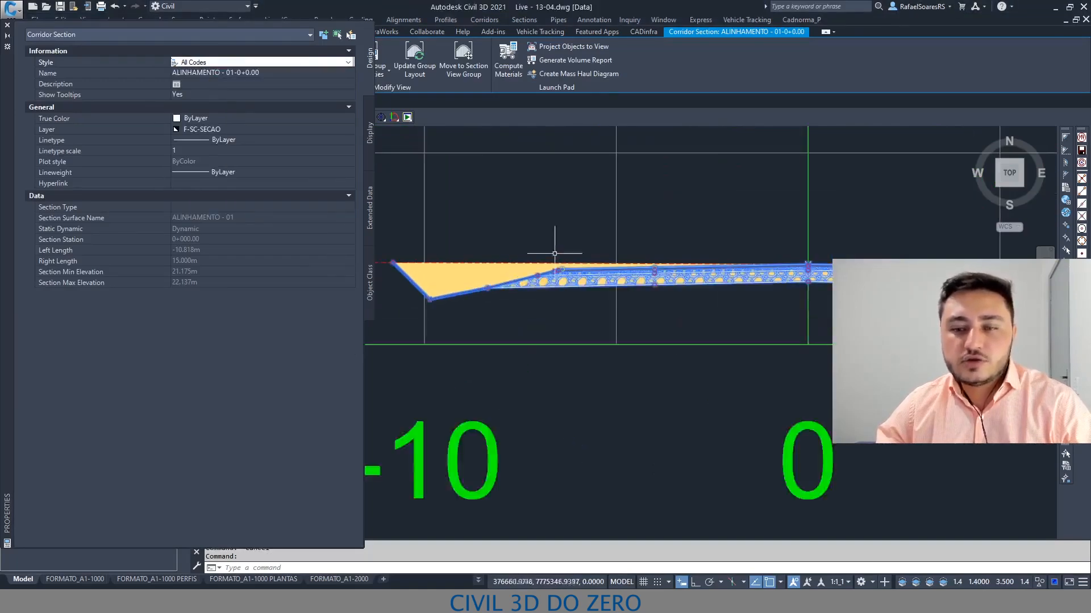
left_click(8, 25)
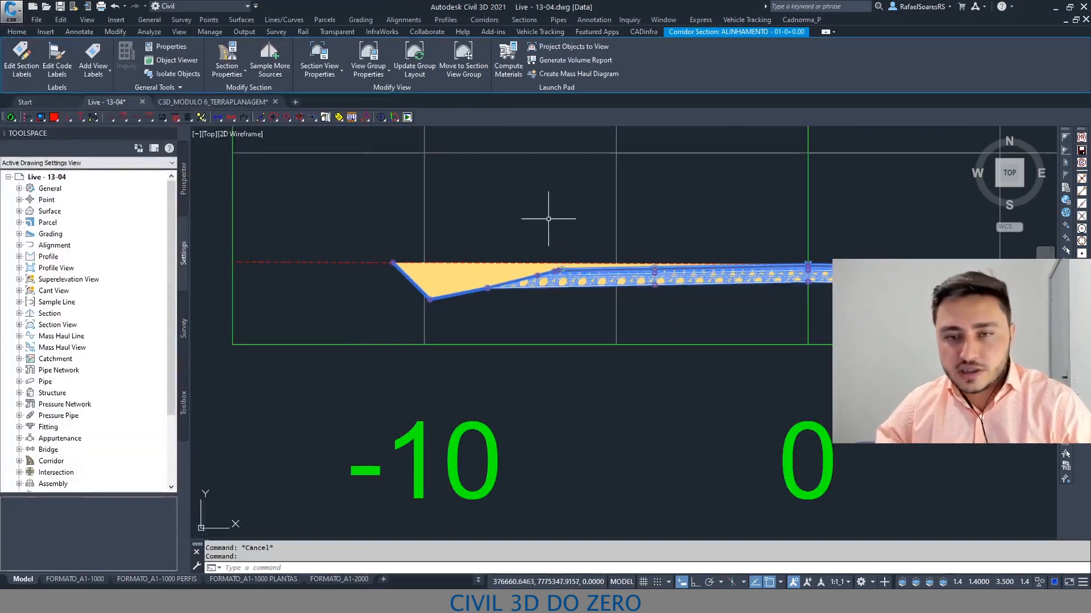
key("Escape")
key("Escape")
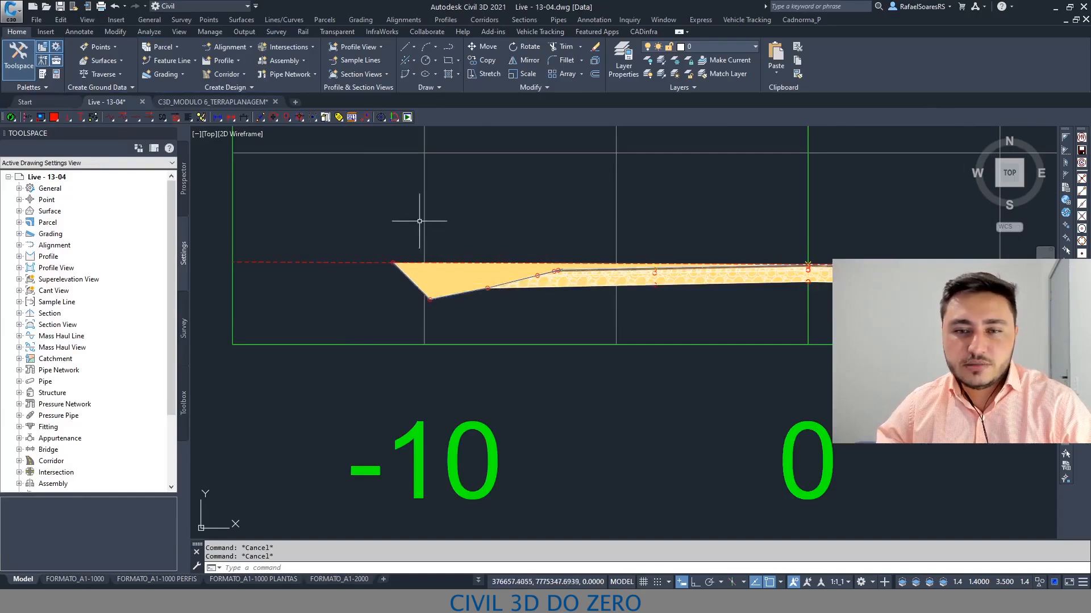
Add a Grade label to the 0+000.00 section view along the left pavement surface, from its outer top corner to the vertical joint inward.
left_click(424, 203)
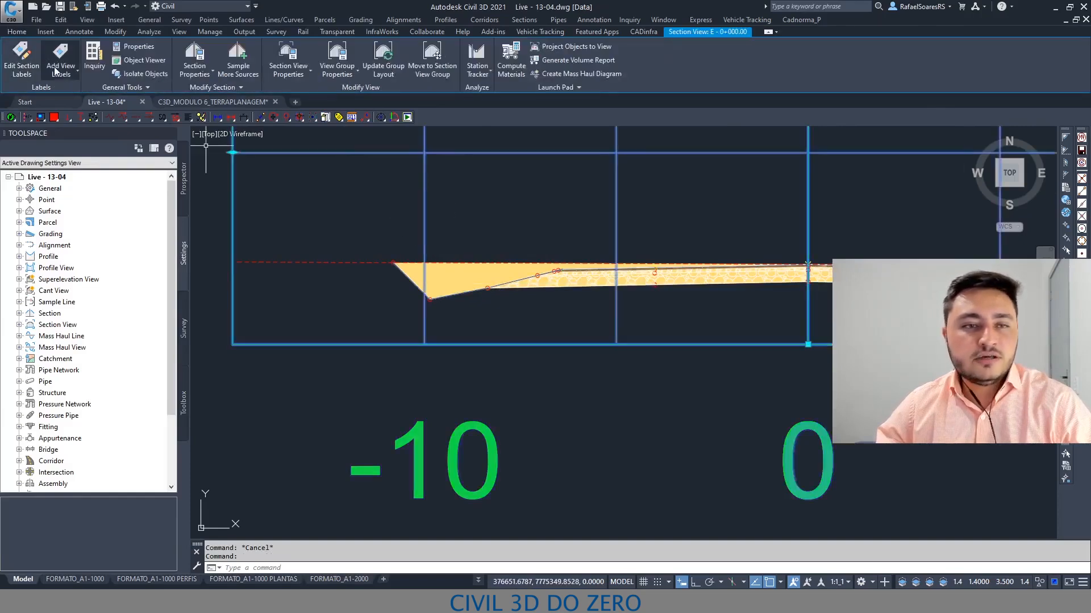
left_click(64, 81)
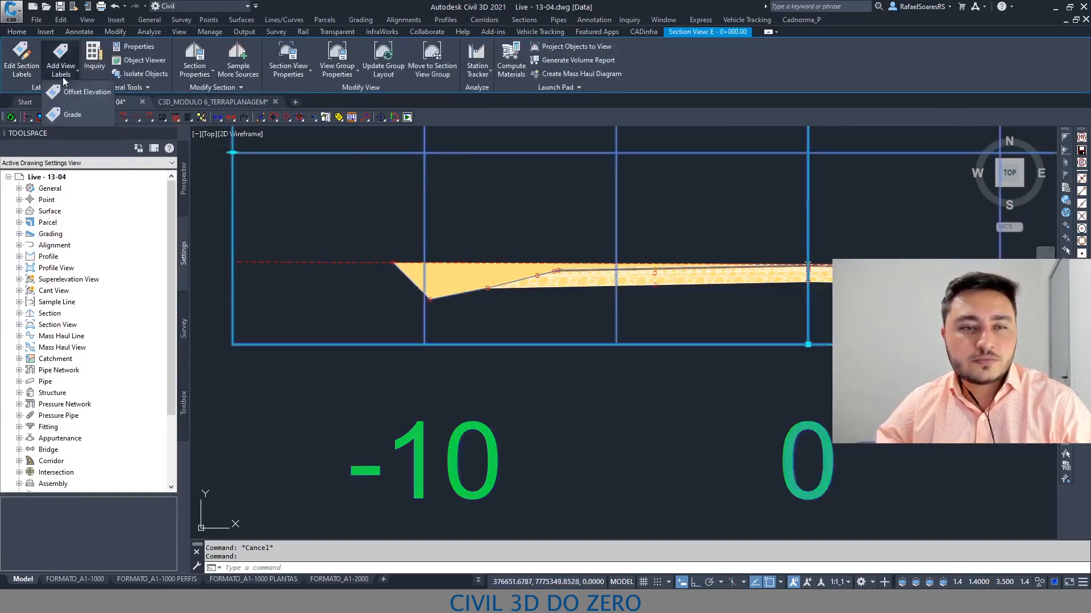
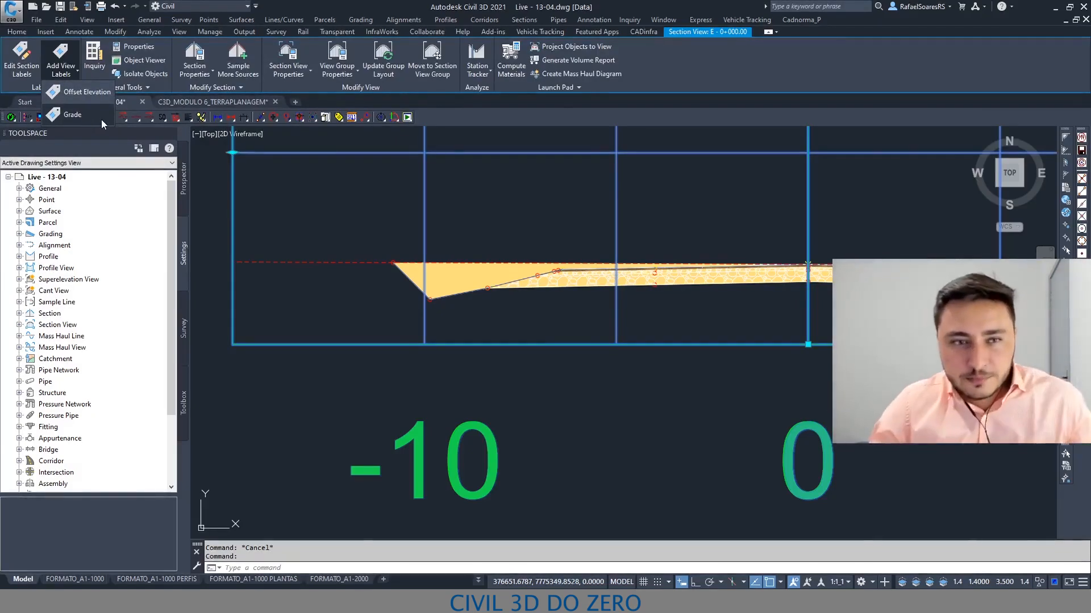
left_click(73, 114)
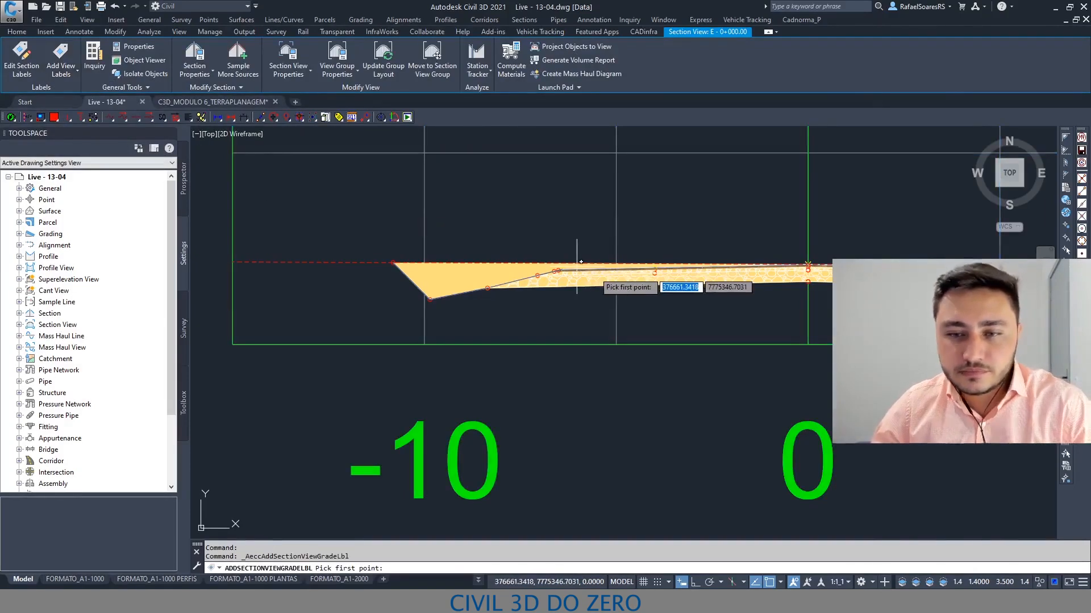
key("F3")
scroll(577, 262, "up", 6)
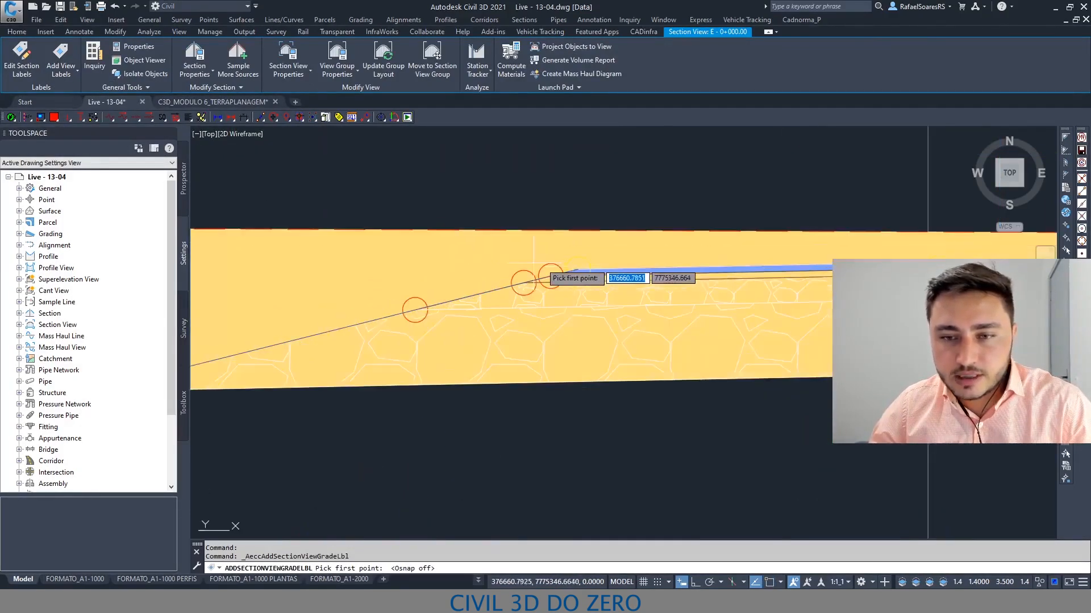
key("F3")
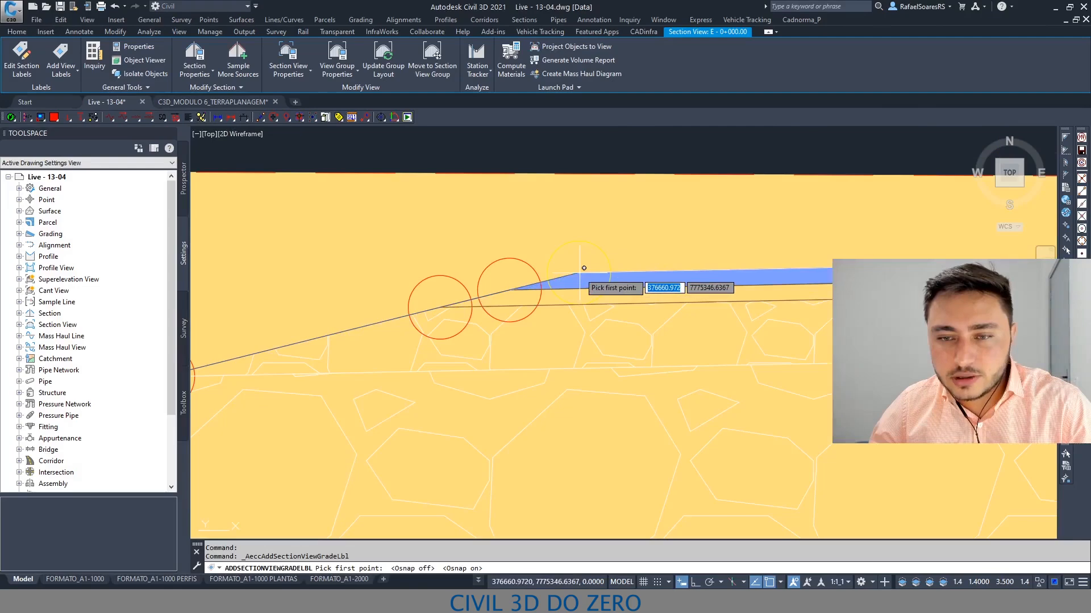
left_click(580, 272)
key("F3")
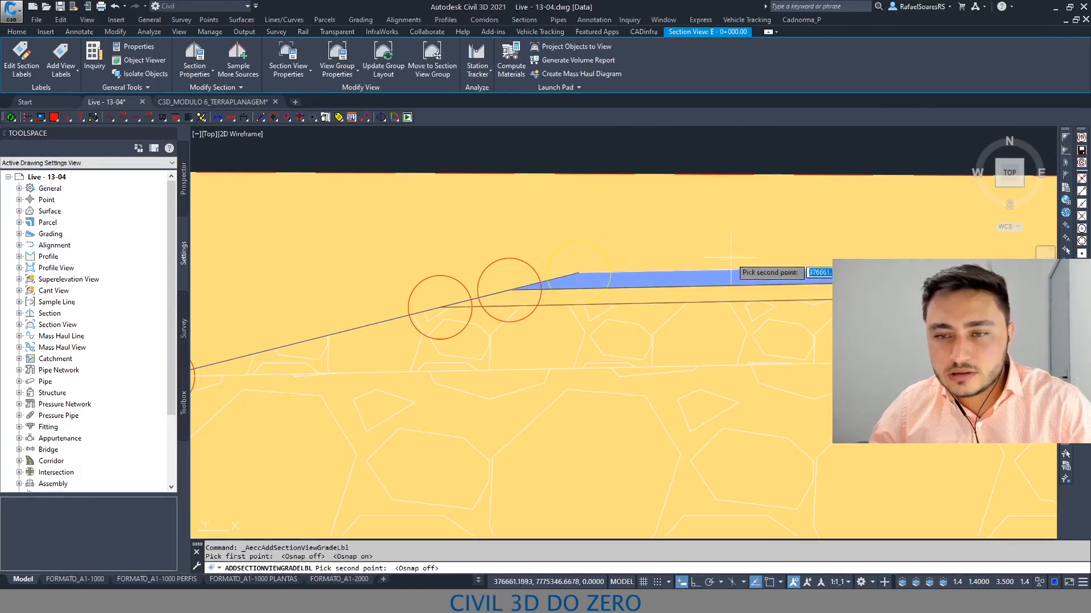
scroll(731, 267, "down", 5)
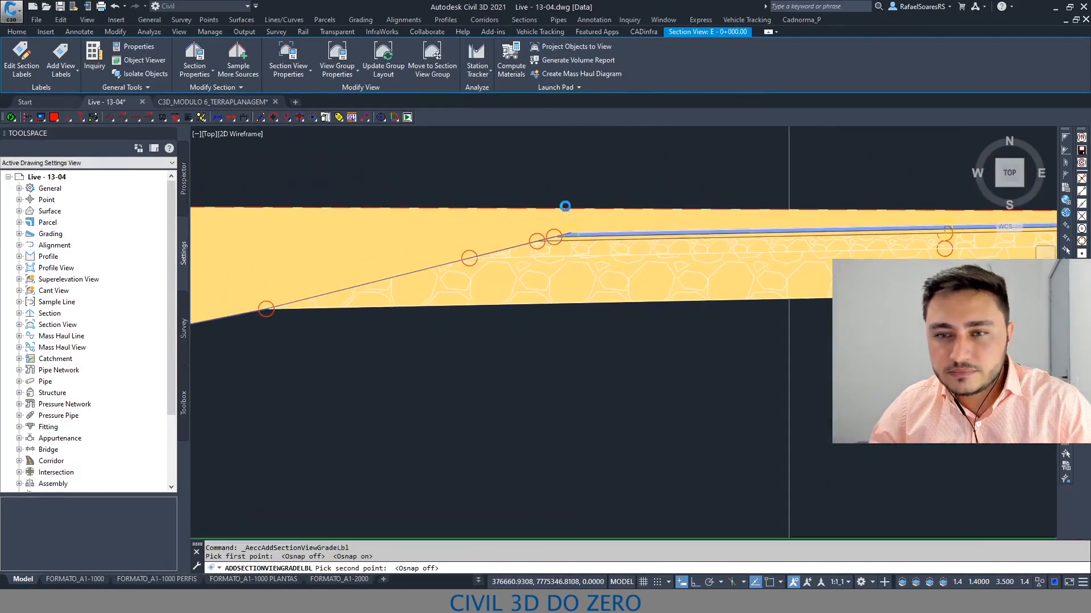
middle_click_drag(829, 173, 710, 164)
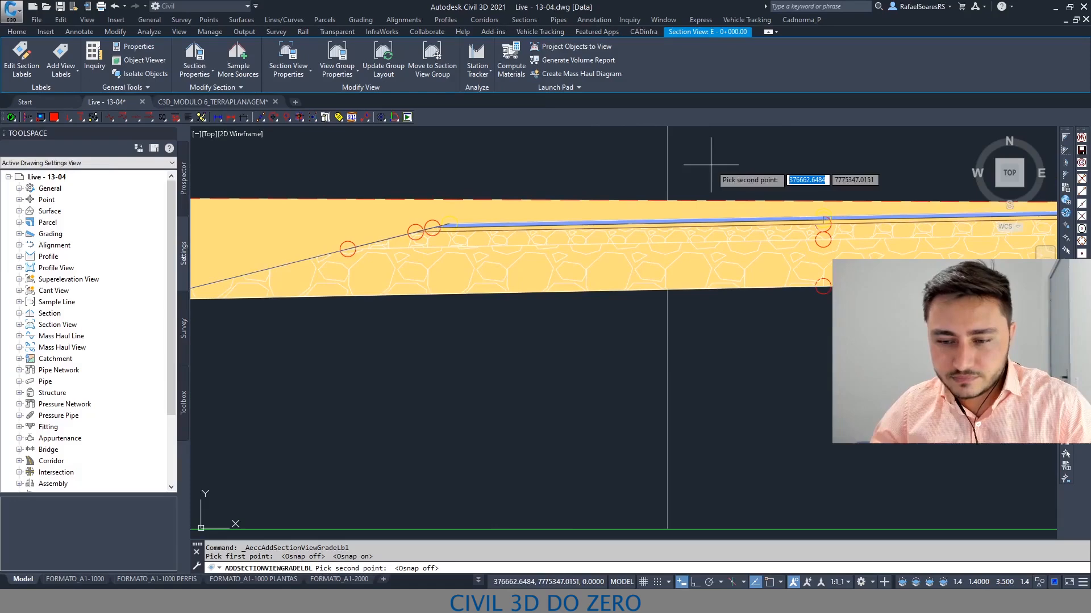
scroll(669, 230, "down", 2)
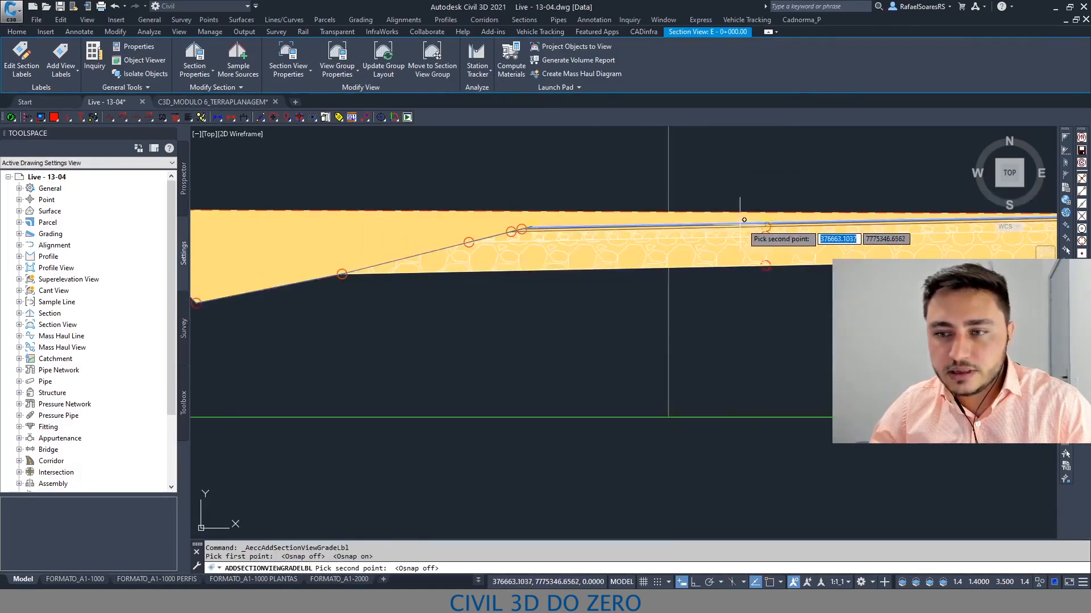
scroll(743, 220, "up", 6)
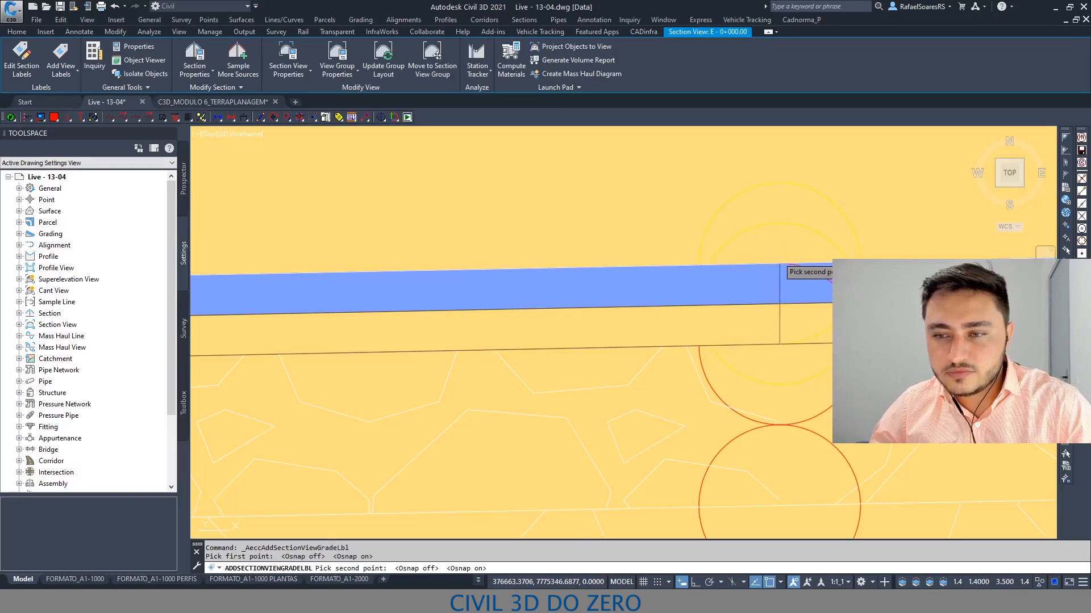
left_click(779, 264)
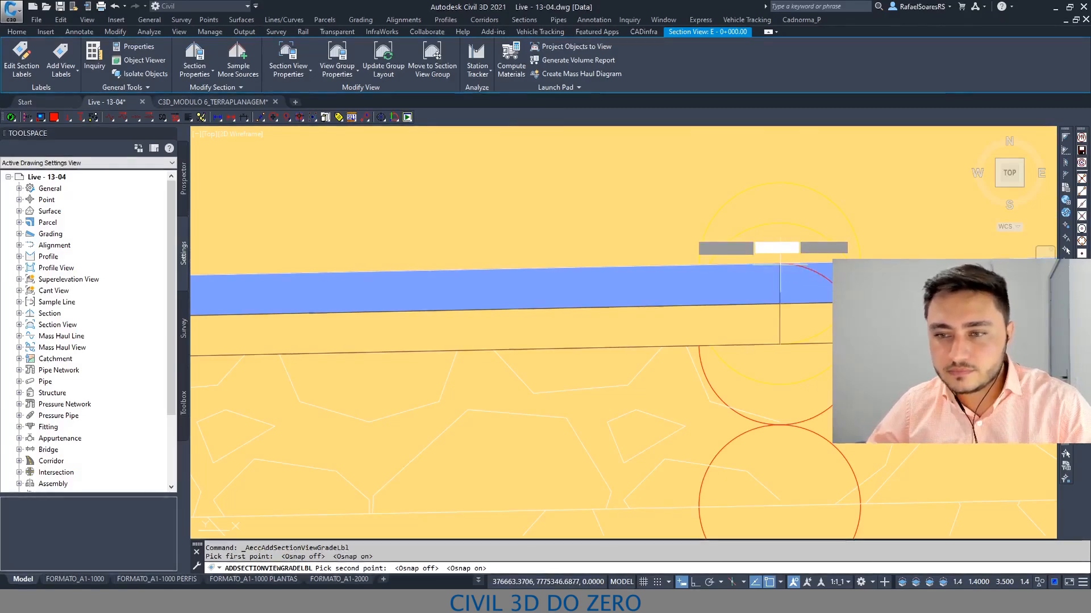
key("Return")
scroll(680, 230, "down", 8)
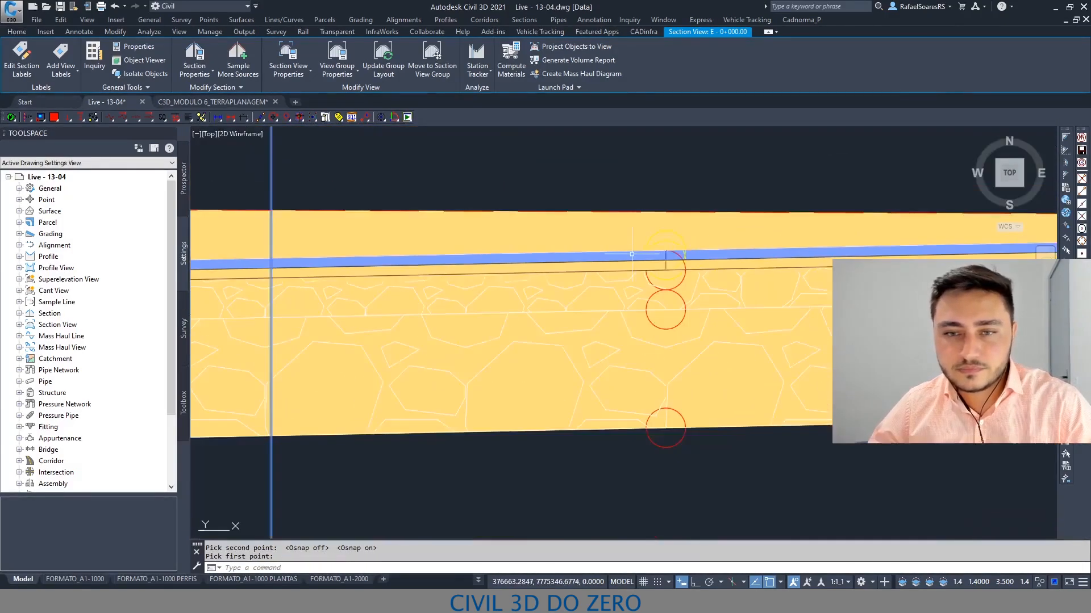
Clear the 0+000.00 section view selection and bring the new grade label above the left pavement into sight.
scroll(569, 223, "up", 4)
scroll(569, 223, "up", 3)
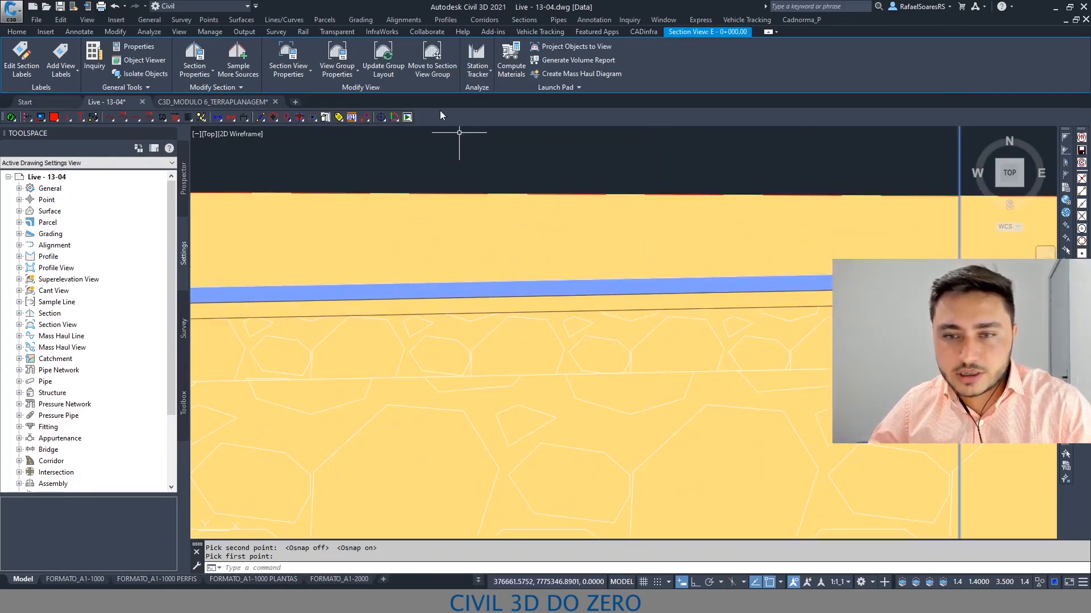
scroll(776, 194, "down", 4)
left_click(485, 165)
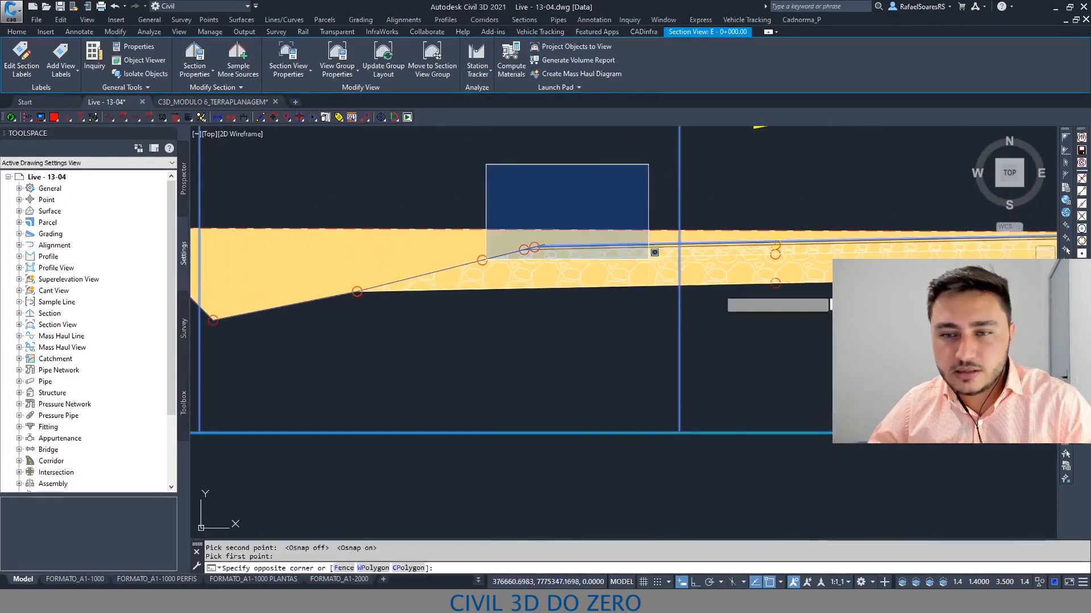
key("Escape")
key("Escape")
scroll(573, 251, "down", 4)
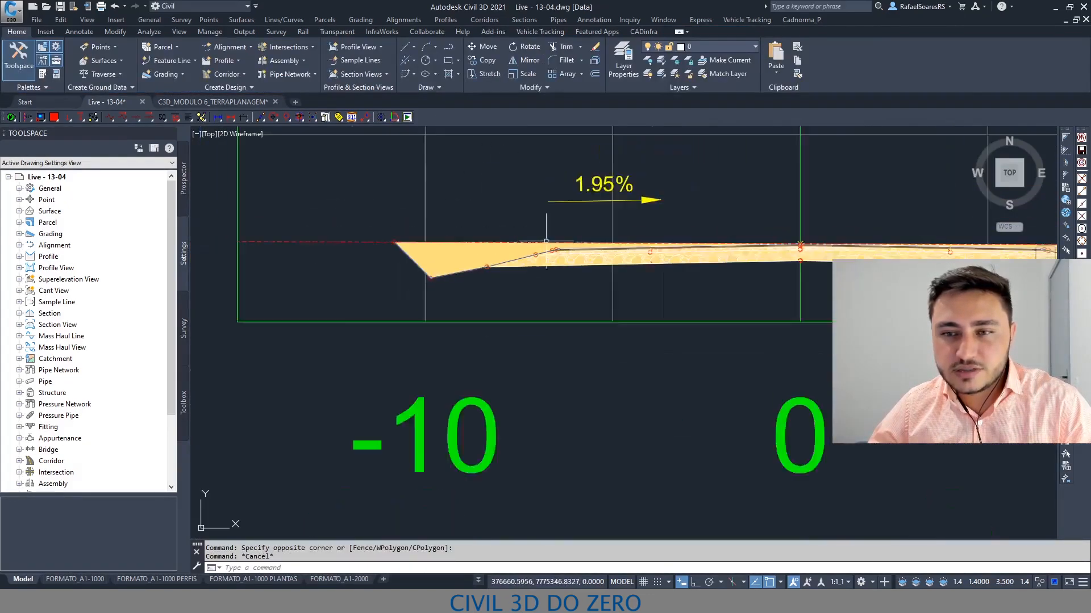
Stretch the grade label's outer end grip onto the top corner of the left pavement layer and deselect the label.
left_click(573, 251)
left_click(548, 216)
scroll(611, 301, "up", 5)
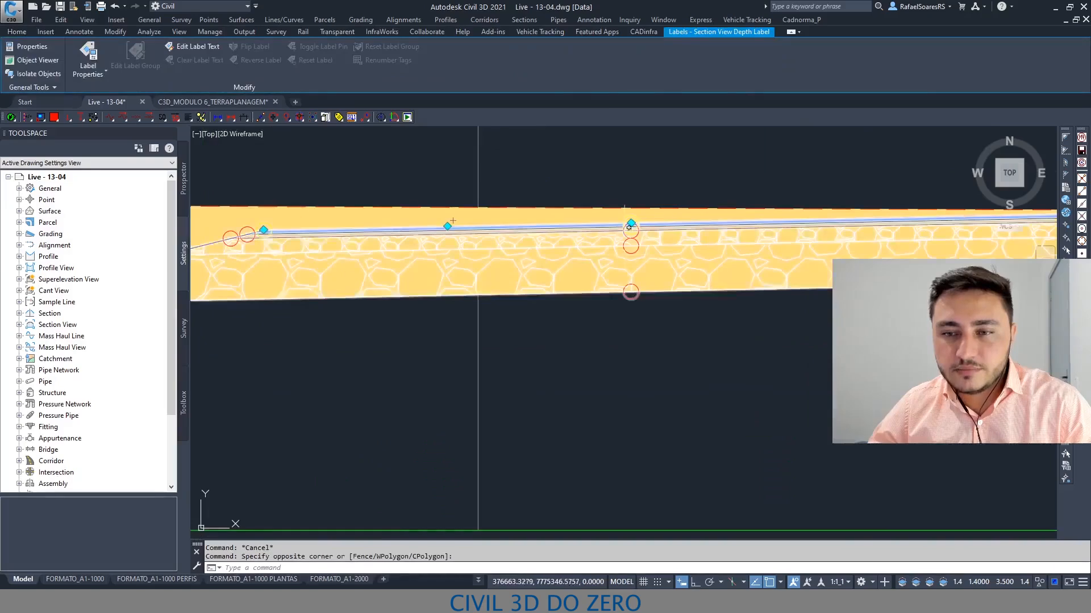
scroll(632, 198, "up", 4)
scroll(627, 290, "up", 4)
scroll(714, 270, "down", 6)
middle_click_drag(446, 283, 705, 286)
middle_click_drag(338, 268, 665, 268)
scroll(335, 276, "up", 5)
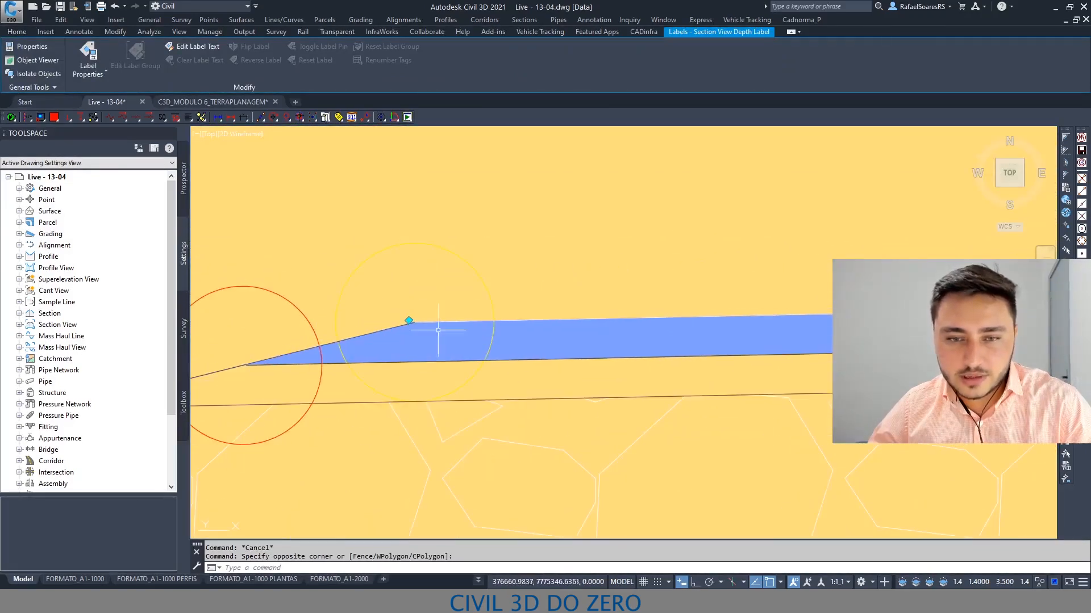
left_click(409, 321)
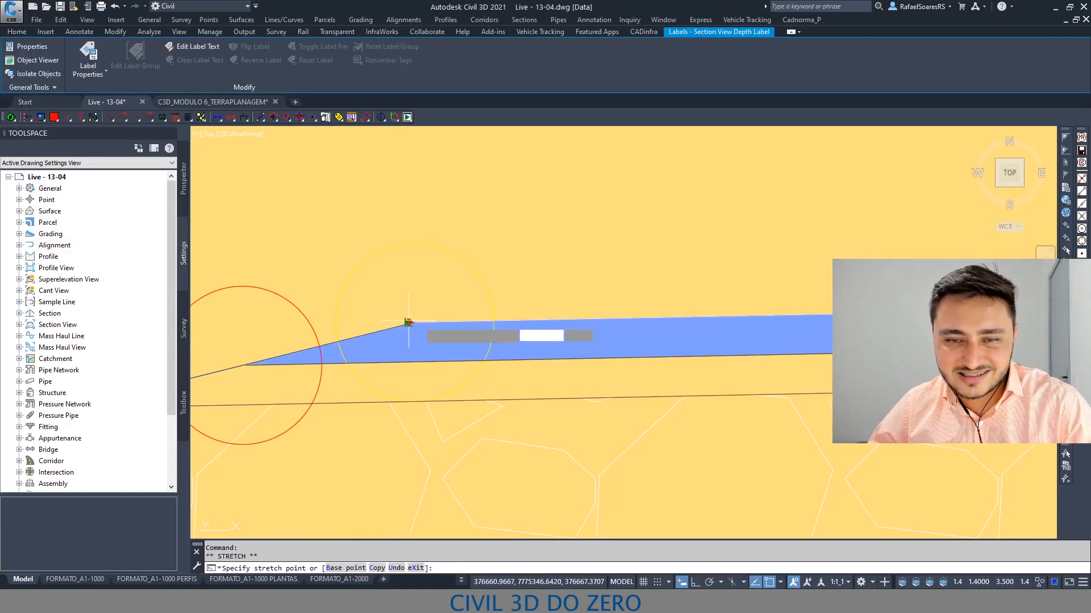
left_click(425, 317)
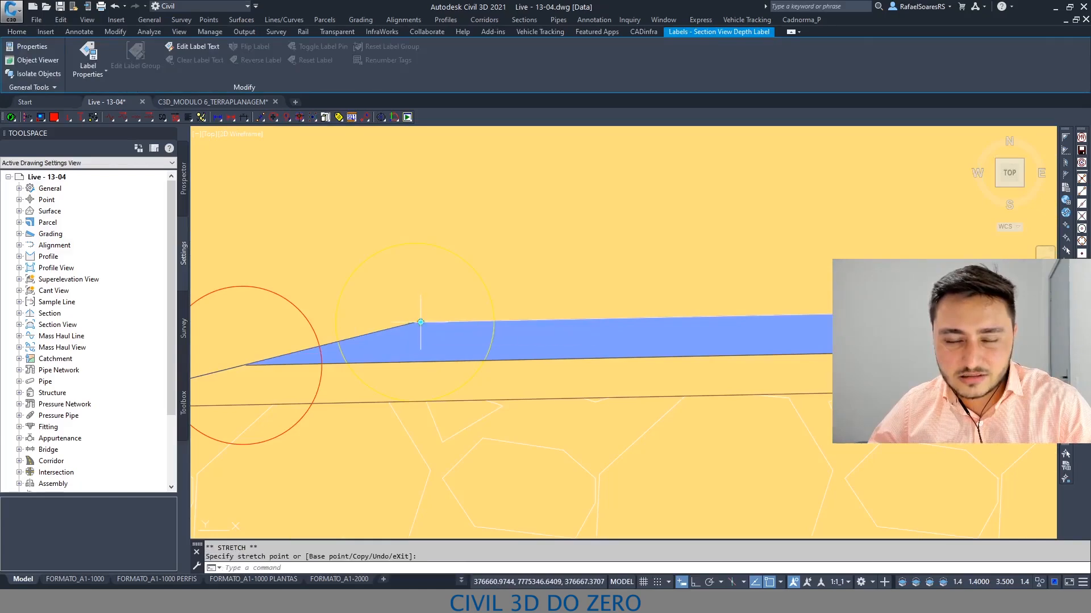
key("Escape")
scroll(441, 308, "down", 12)
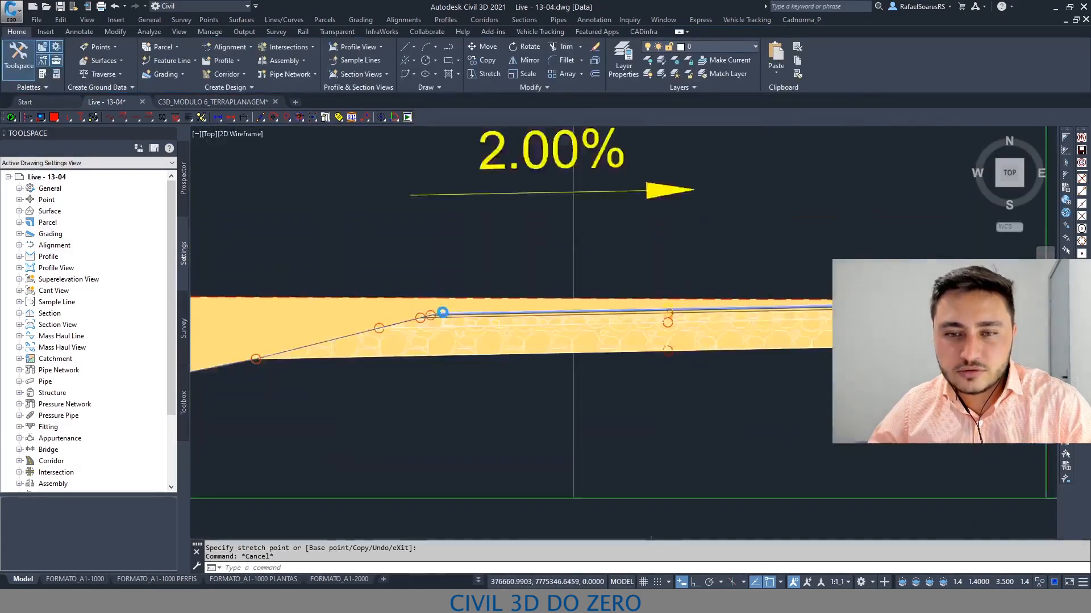
key("Escape")
left_click(466, 273)
left_click(453, 247)
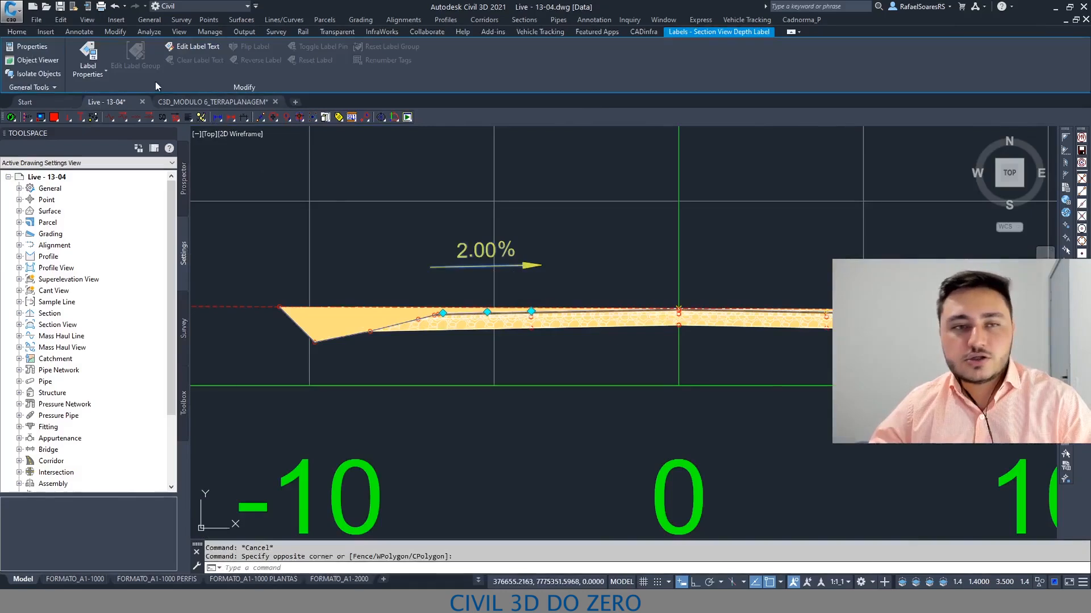
key("Escape")
left_click(474, 216)
left_click(409, 176)
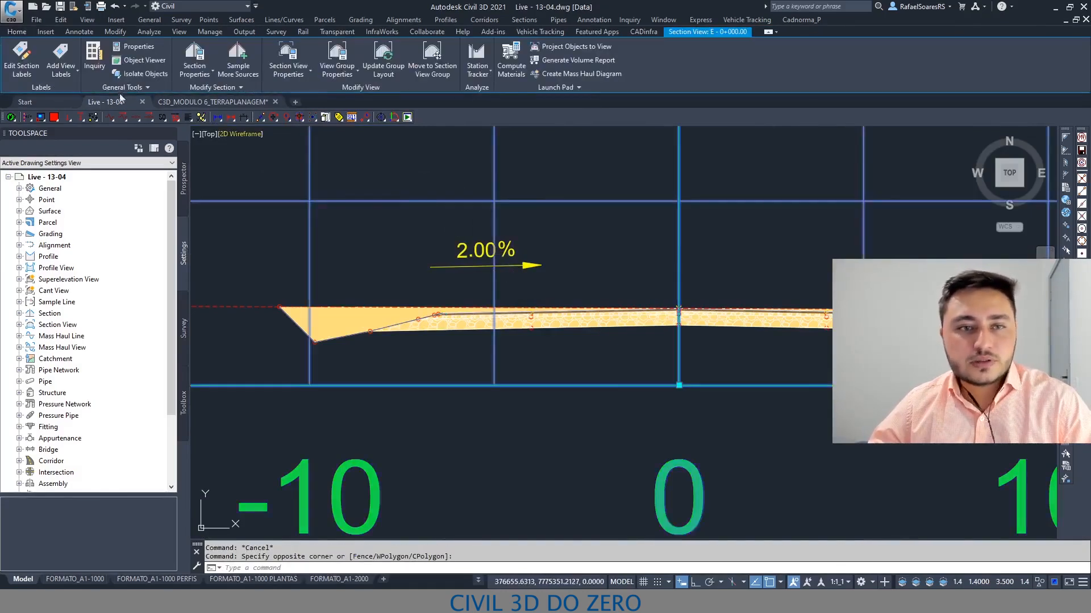
left_click(63, 74)
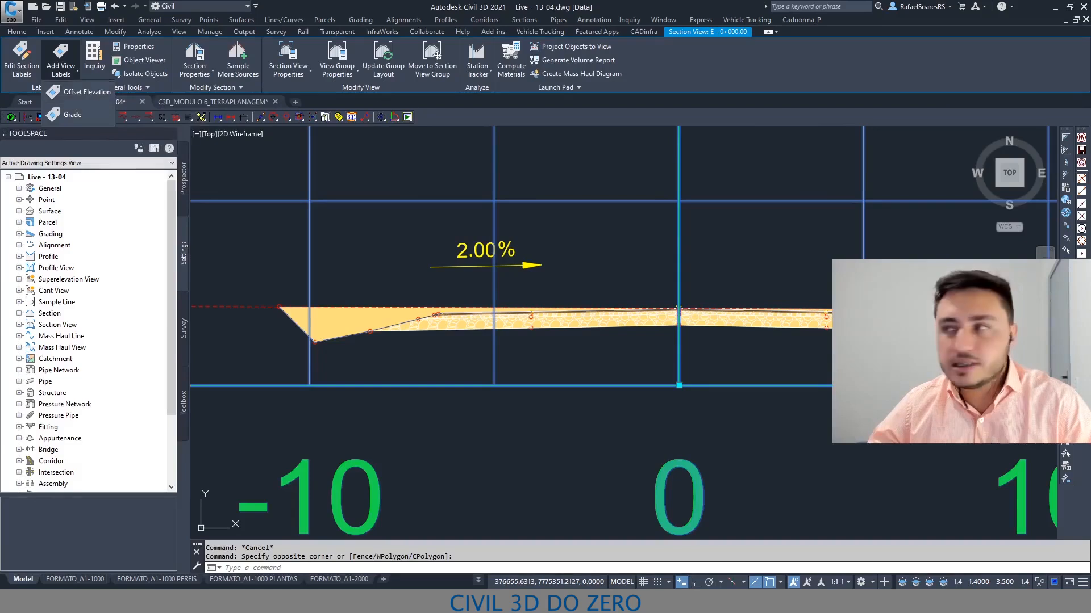
left_click(95, 115)
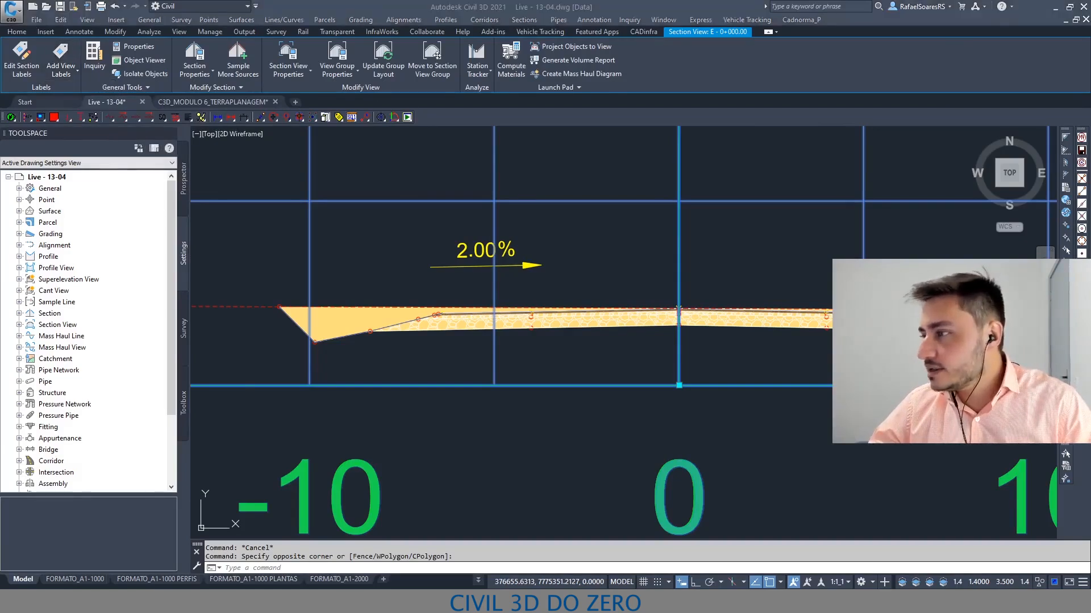
key("Escape")
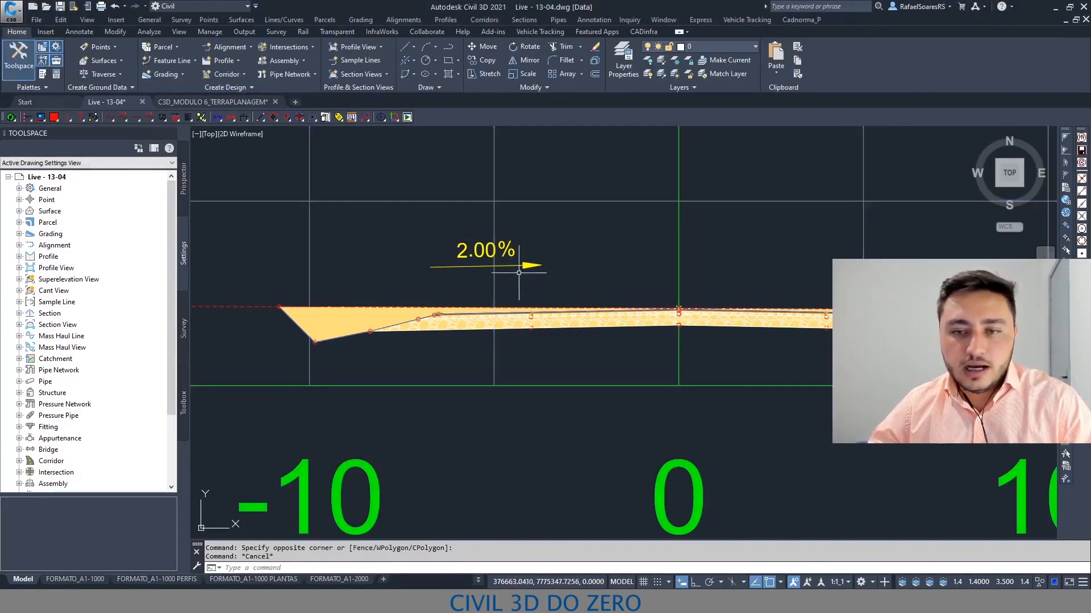
Add an Offset Elevation label to the 0+0.00 section view, on the road surface at an offset of 4.000.
left_click(494, 396)
left_click(405, 309)
left_click(61, 71)
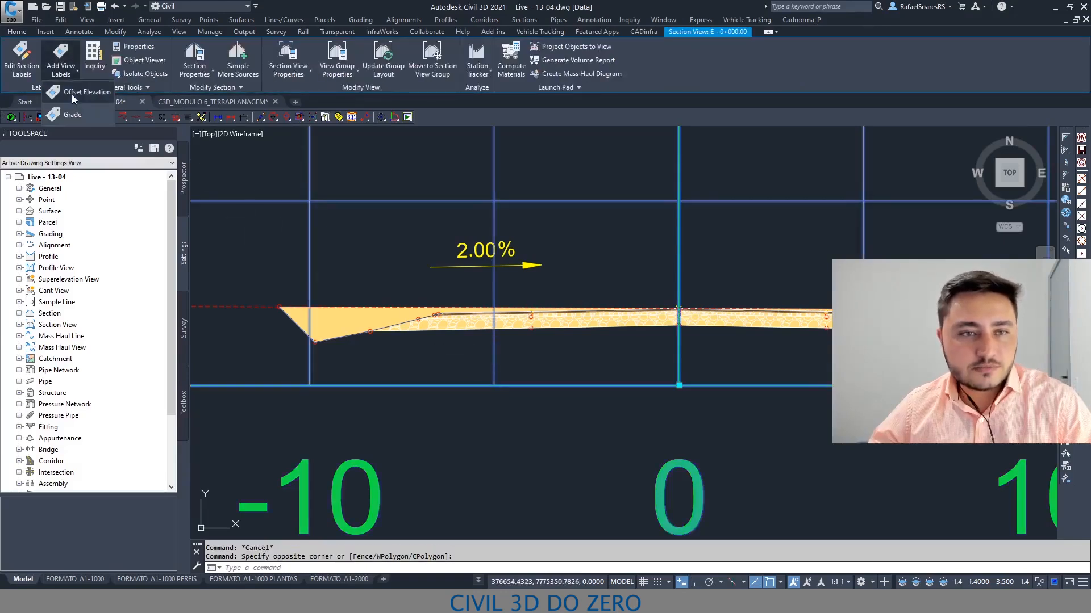
left_click(72, 94)
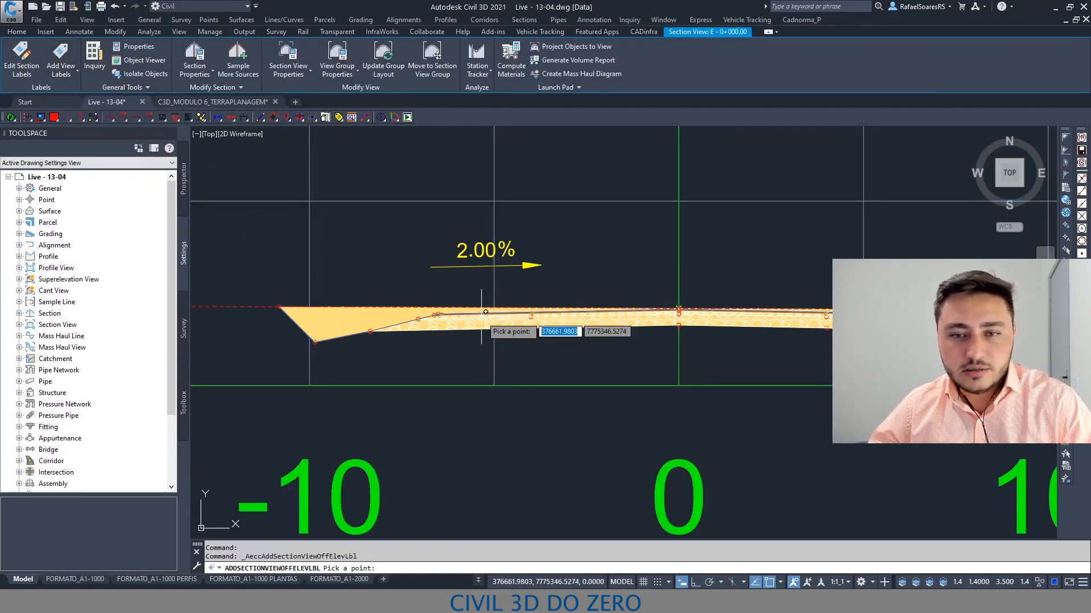
scroll(596, 375, "up", 5)
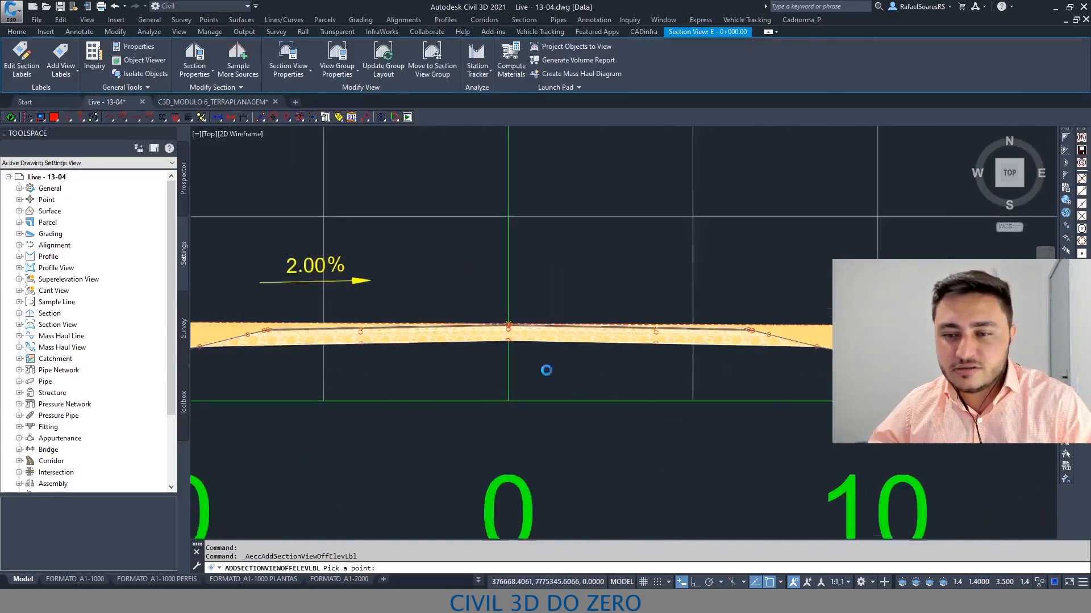
scroll(654, 255, "up", 4)
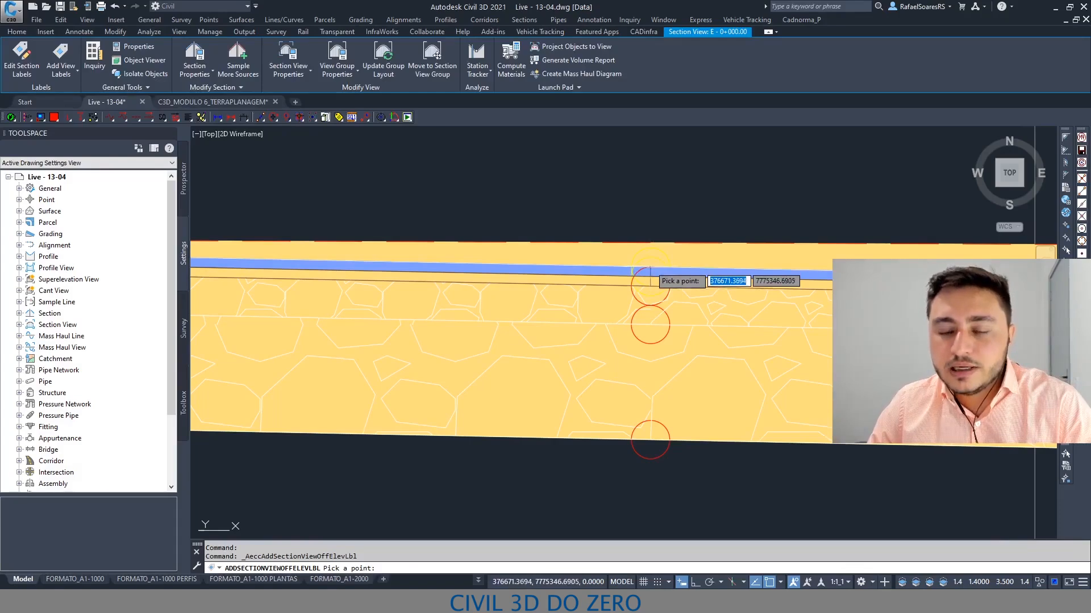
left_click(651, 260)
scroll(647, 261, "down", 2)
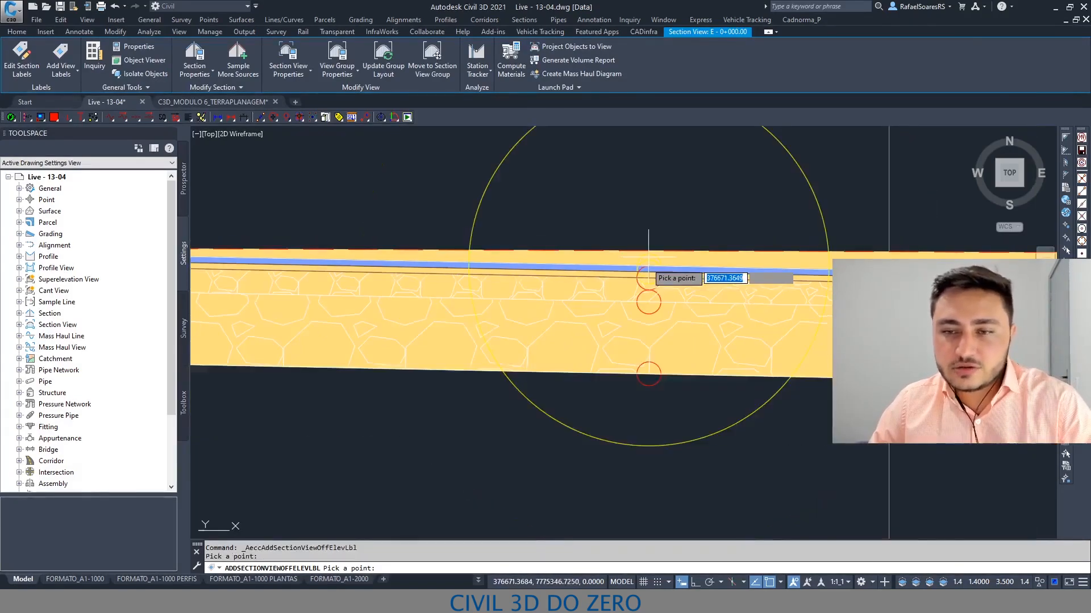
scroll(633, 288, "down", 6)
key("Escape")
key("Escape")
left_click(609, 272)
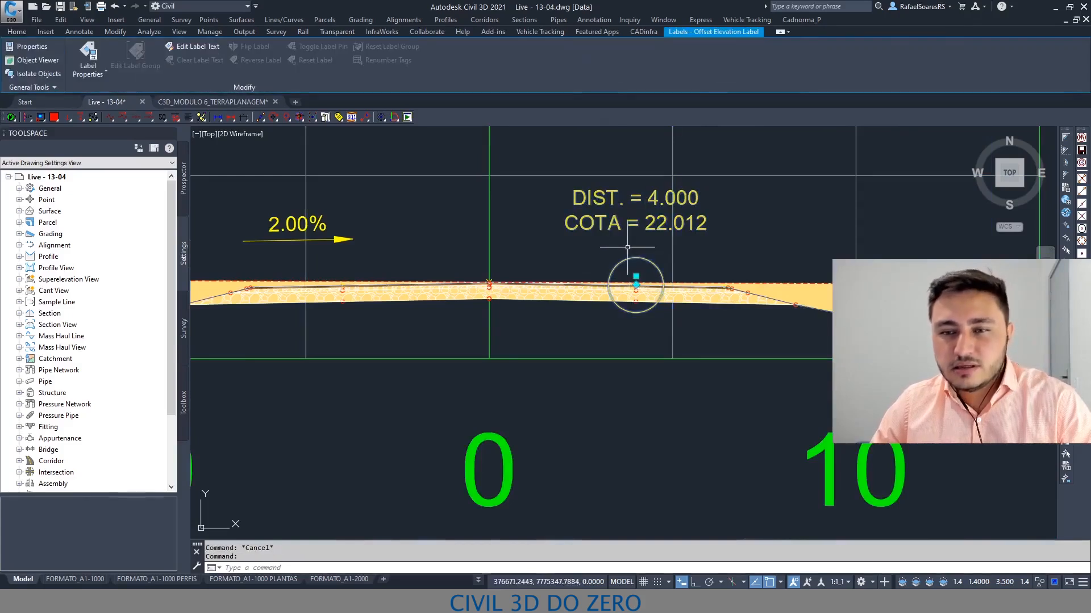
middle_click_drag(635, 272, 655, 300)
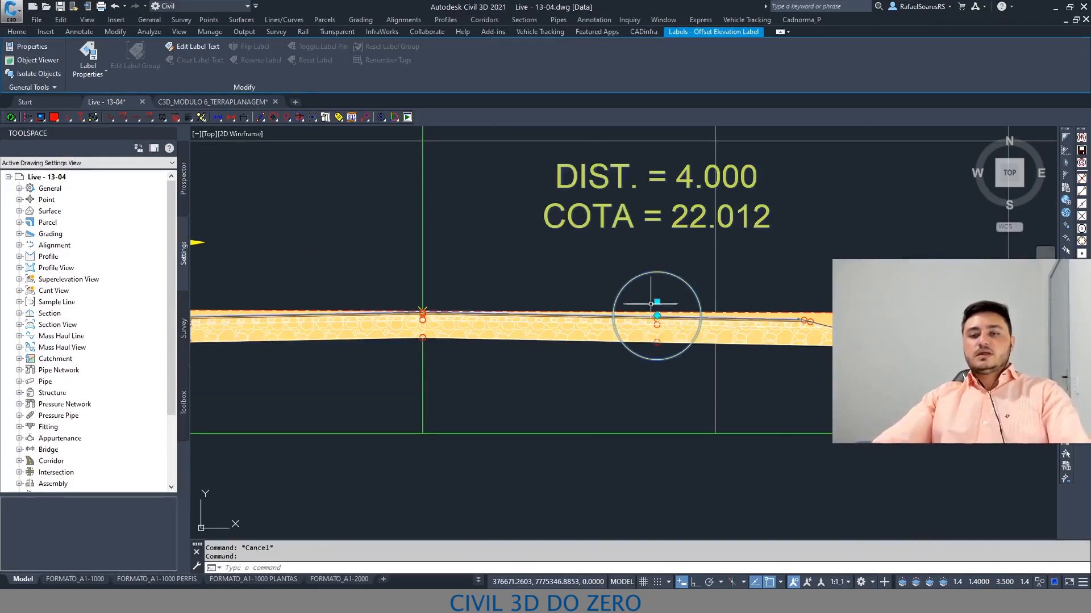
left_click(656, 316)
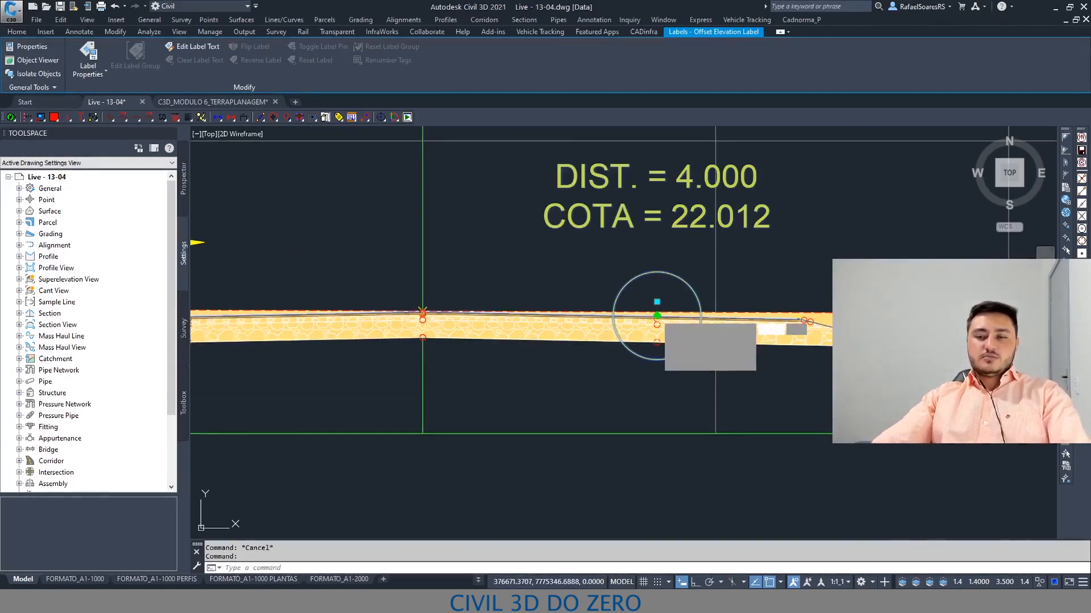
left_click(656, 315)
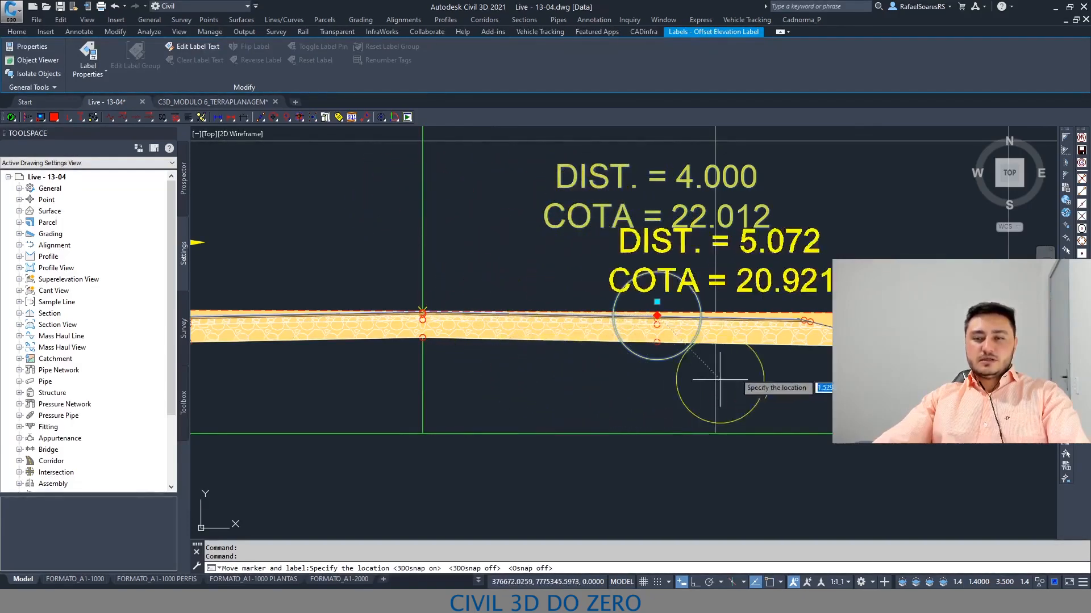
scroll(802, 283, "down", 2)
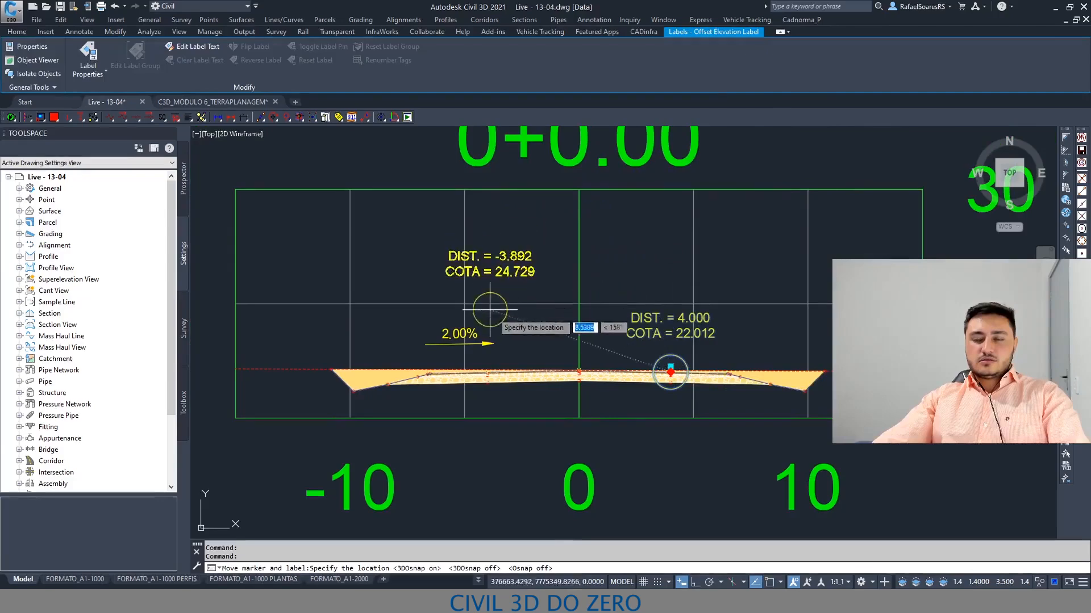
scroll(521, 320, "up", 3)
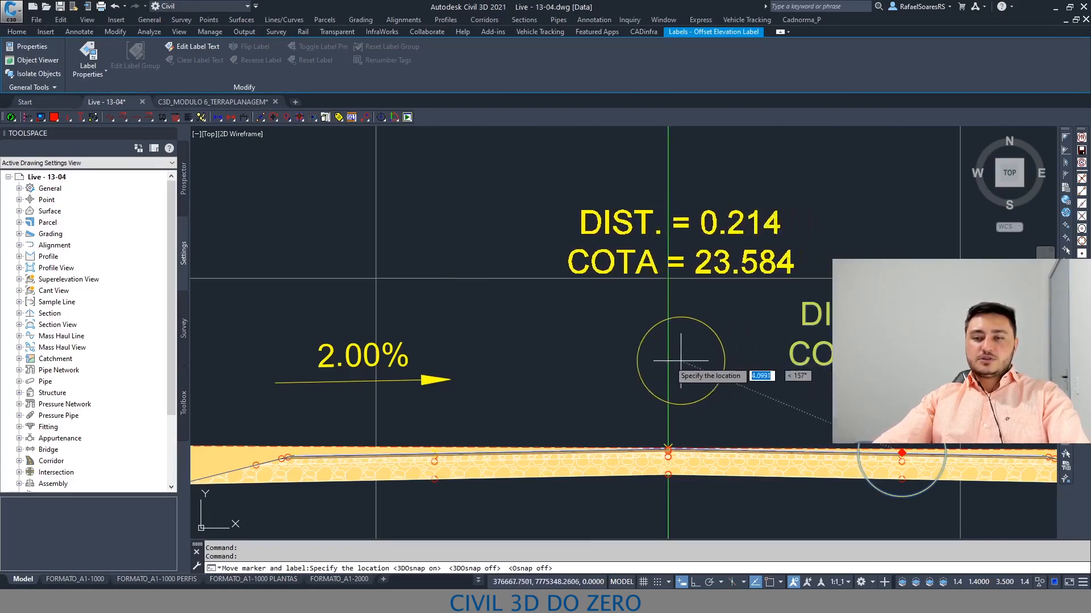
scroll(576, 366, "down", 6)
scroll(607, 343, "up", 7)
scroll(607, 343, "down", 3)
scroll(679, 341, "up", 4)
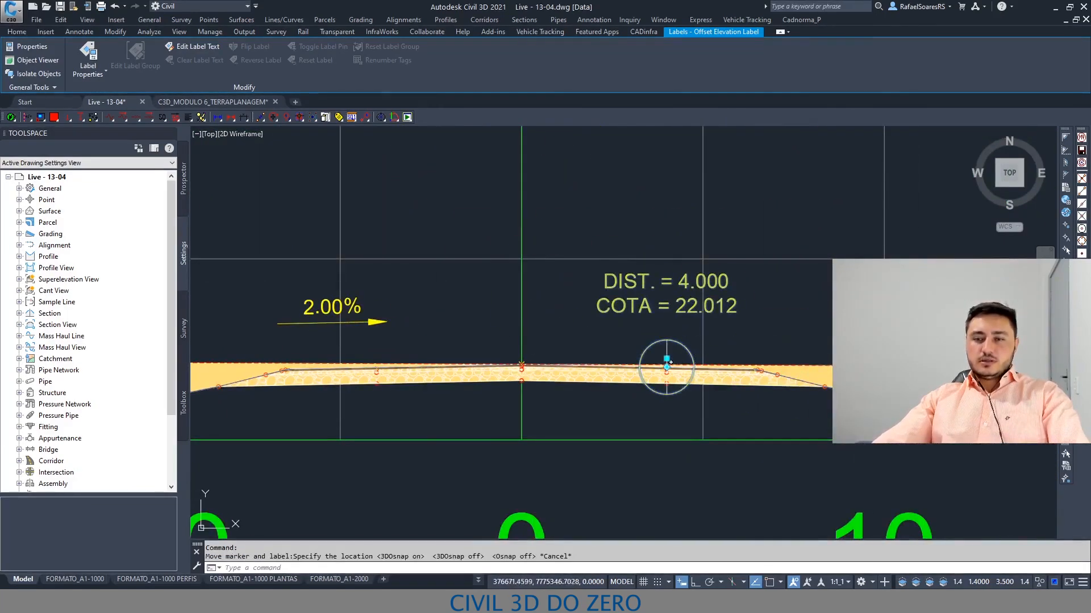
scroll(662, 365, "up", 3)
key("Escape")
scroll(667, 365, "down", 4)
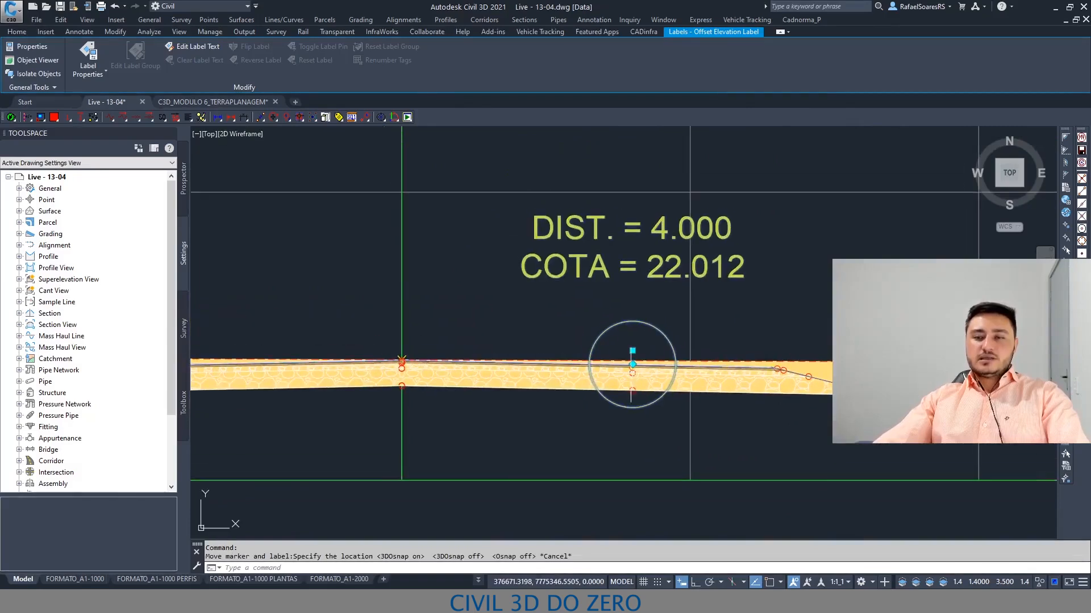
Open the section view's COTA offset elevation label style for editing.
right_click(636, 285)
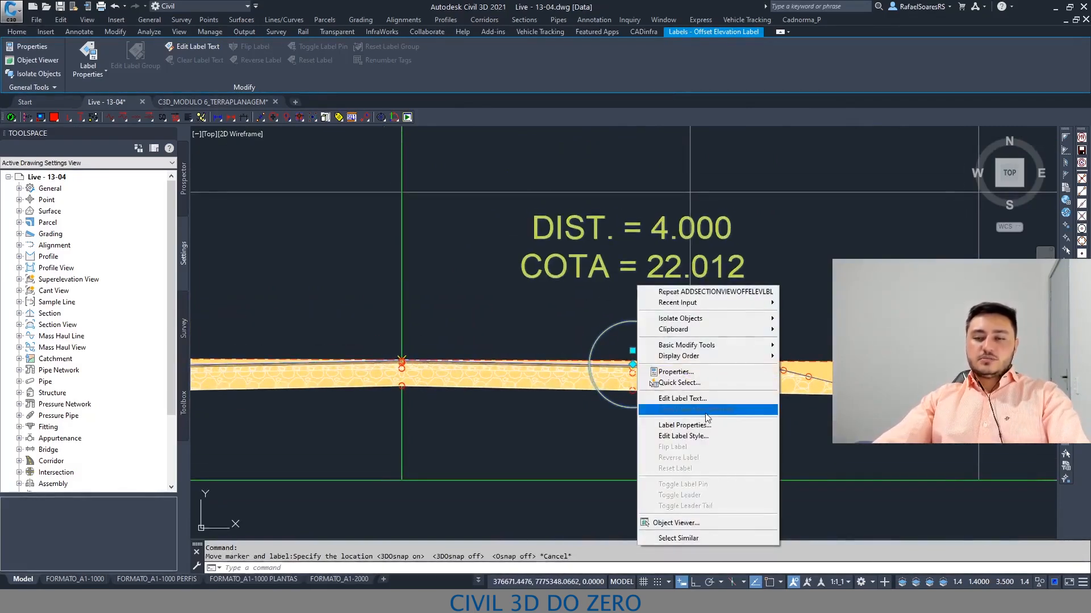
left_click(694, 436)
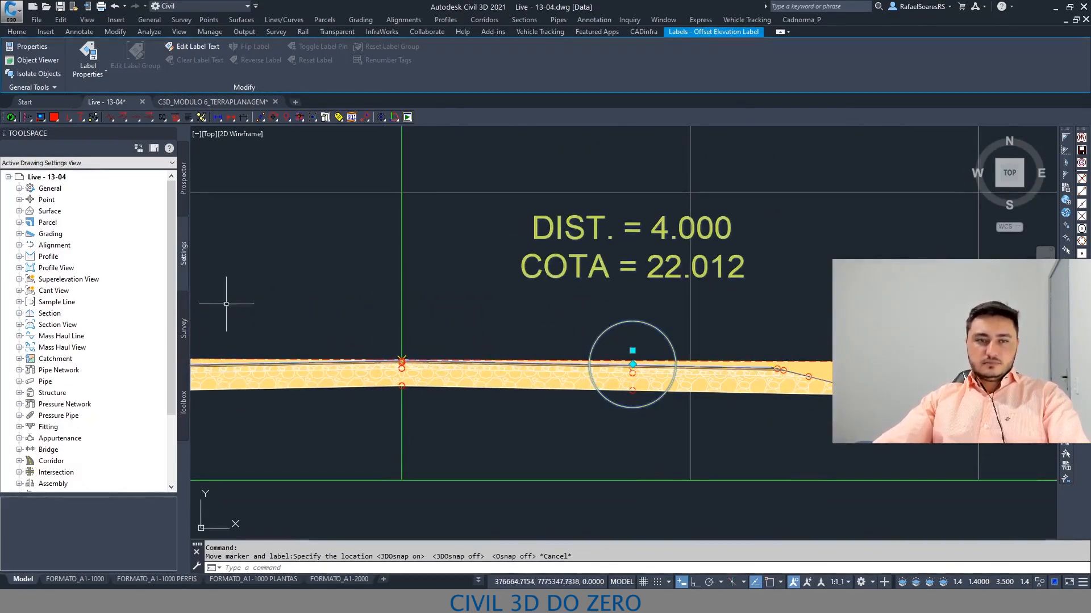
left_click(18, 324)
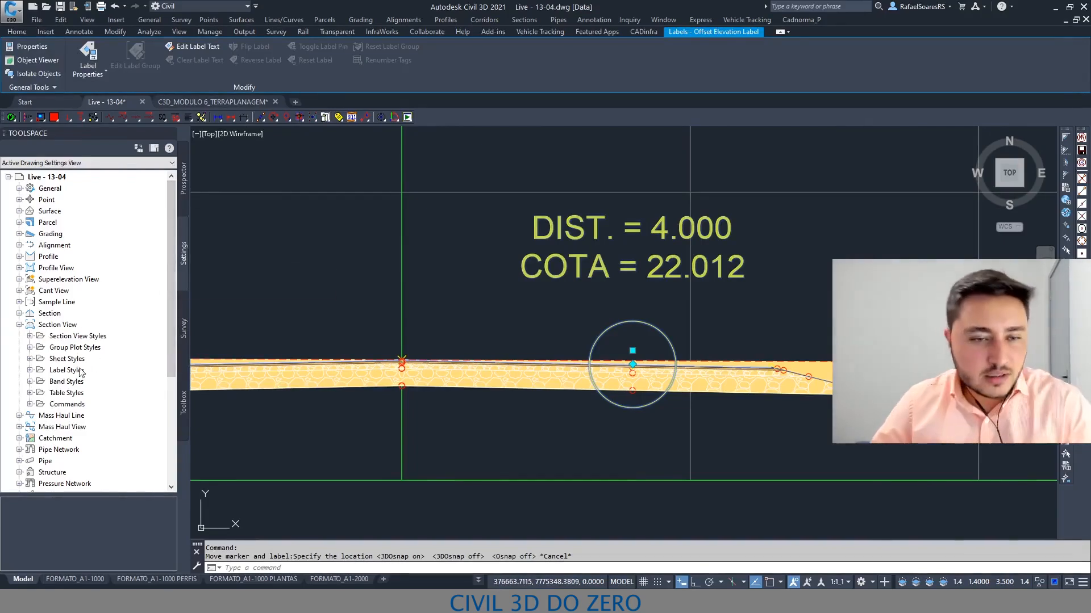
left_click(30, 370)
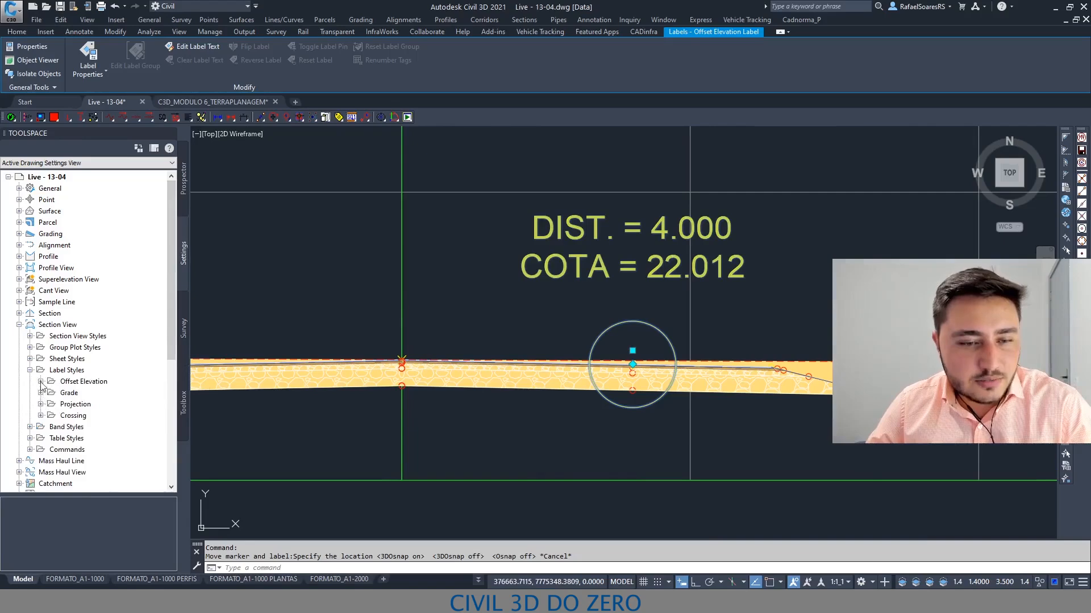
left_click(41, 381)
left_click(113, 393)
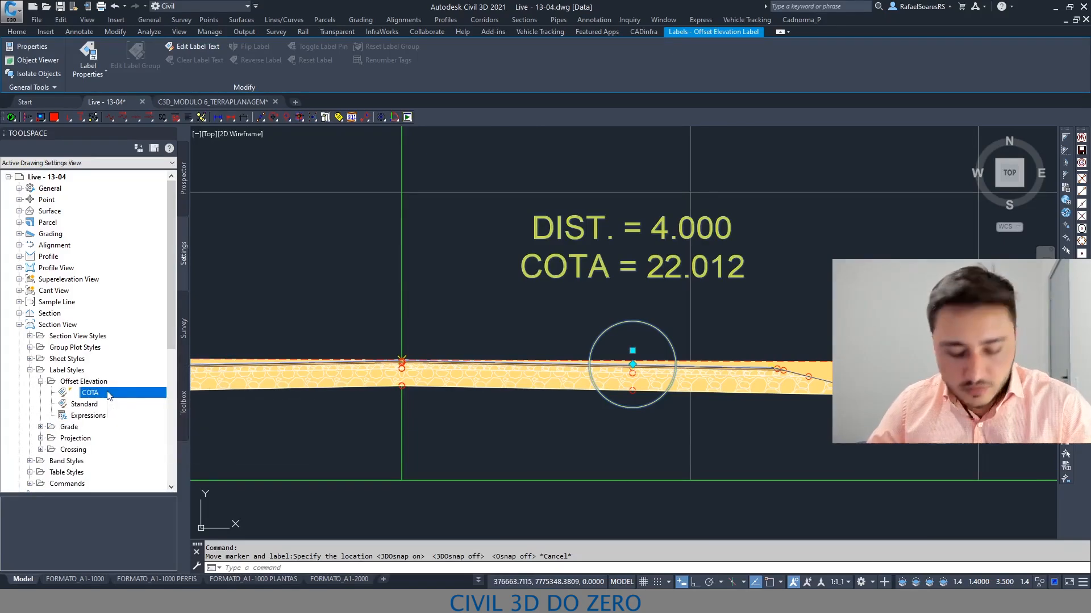
right_click(110, 396)
left_click(140, 400)
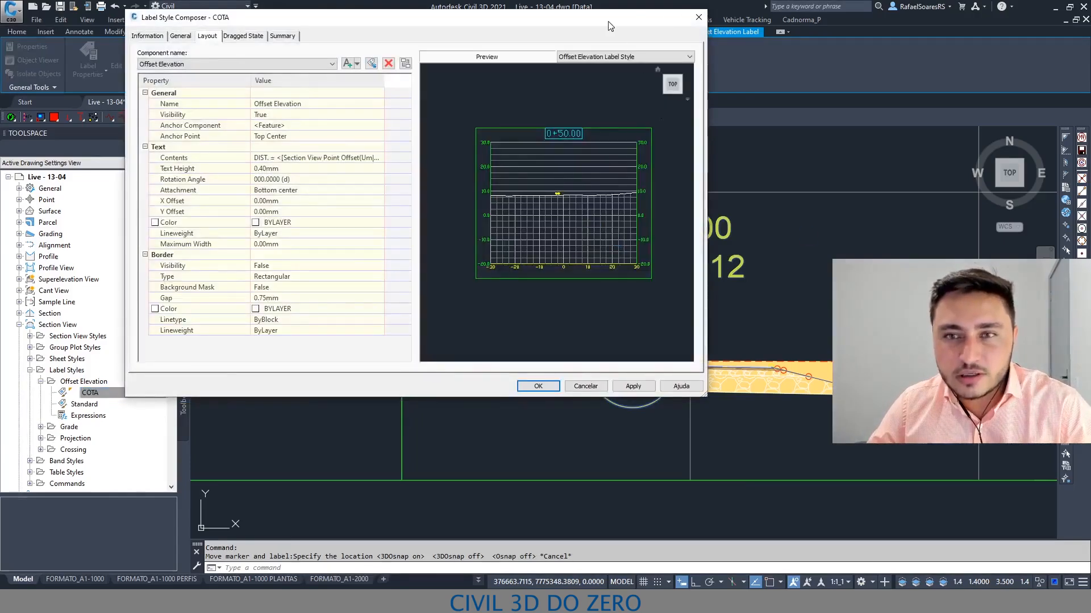
left_click_drag(610, 26, 508, 48)
Rename the label style's Offset Elevation text component as OFFSET E COTA.
left_click(185, 127)
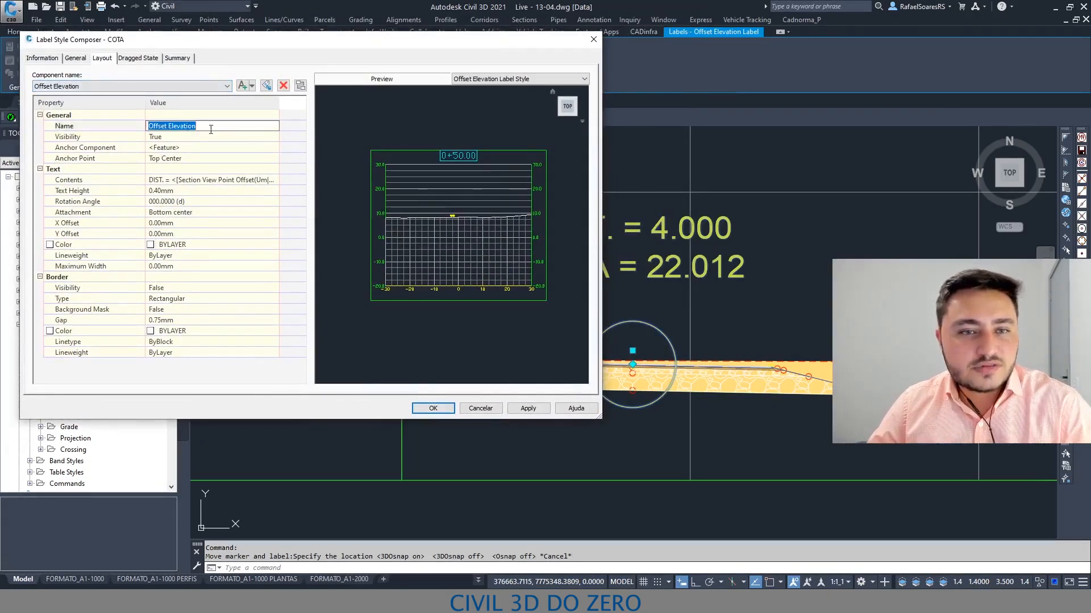
left_click(148, 86)
left_click(147, 87)
left_click(186, 125)
type("o")
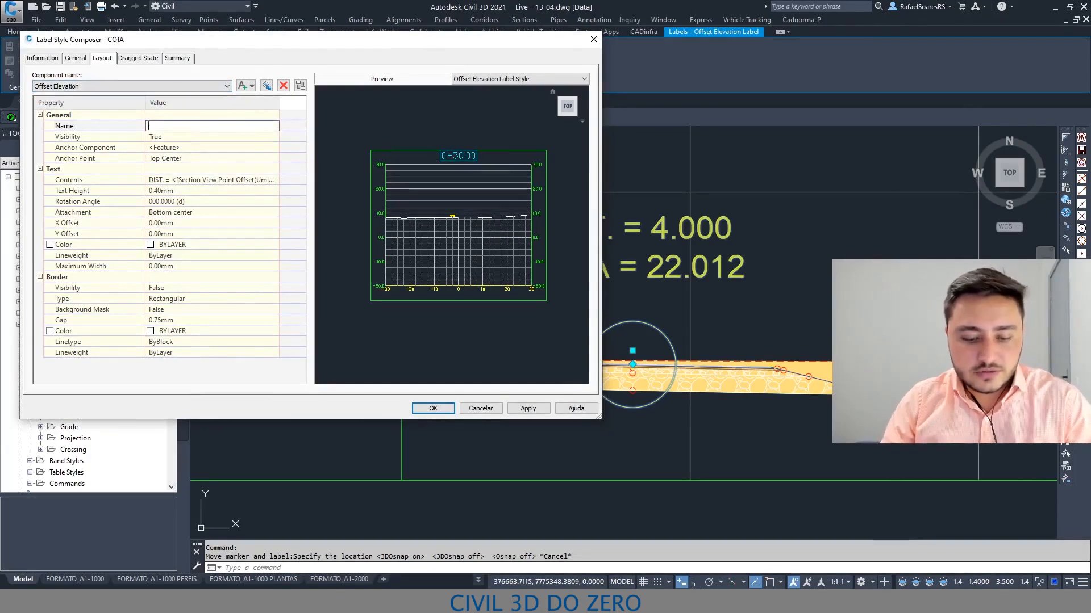
key("Caps_Lock")
key("BackSpace")
type("OFFSE")
key("BackSpace")
type("SE")
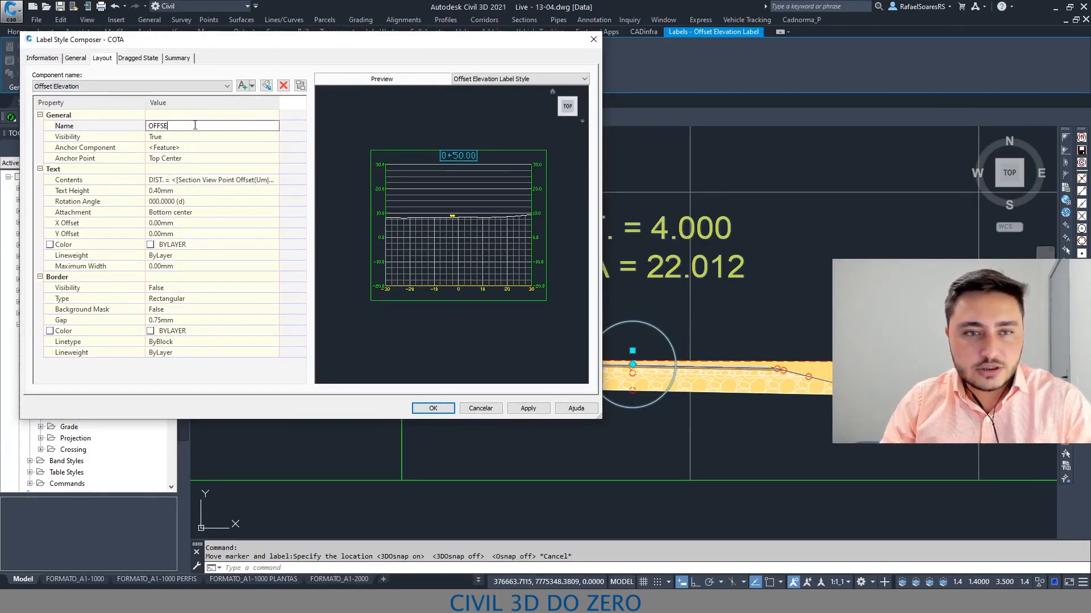
type("T E COT")
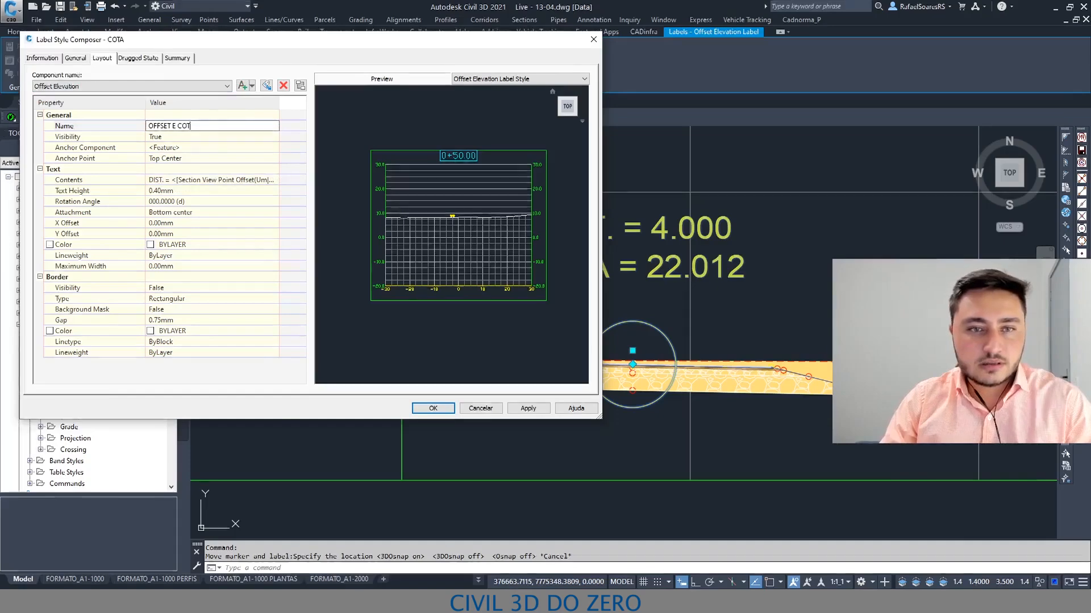
type("A")
key("Return")
Examine the offset and elevation expressions in the contents of the OFFSET E COTA text component.
left_click(248, 181)
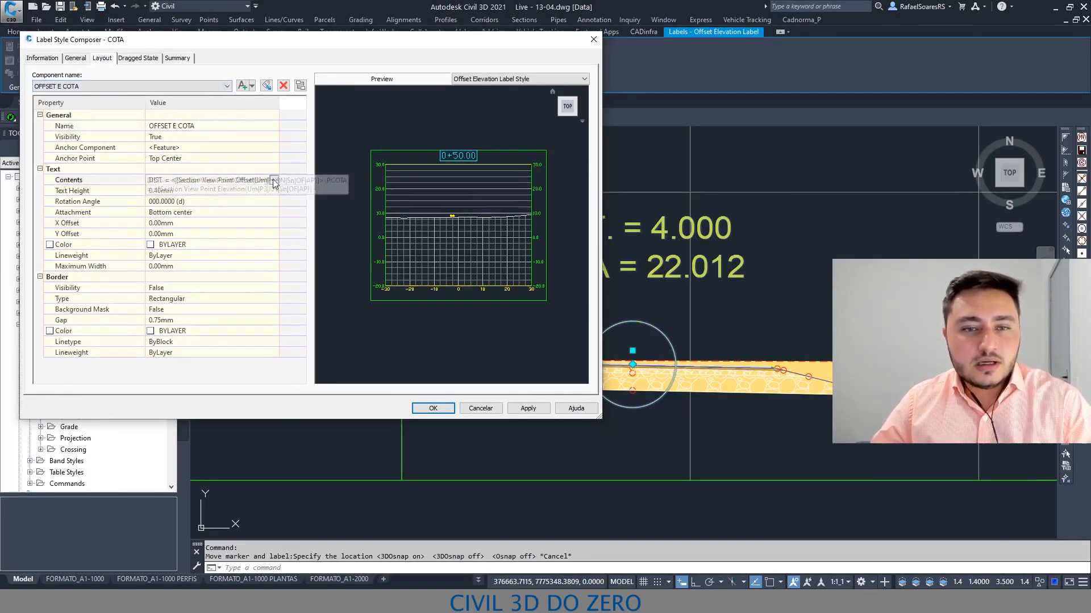
left_click(261, 180)
left_click(274, 179)
left_click_drag(702, 108, 492, 98)
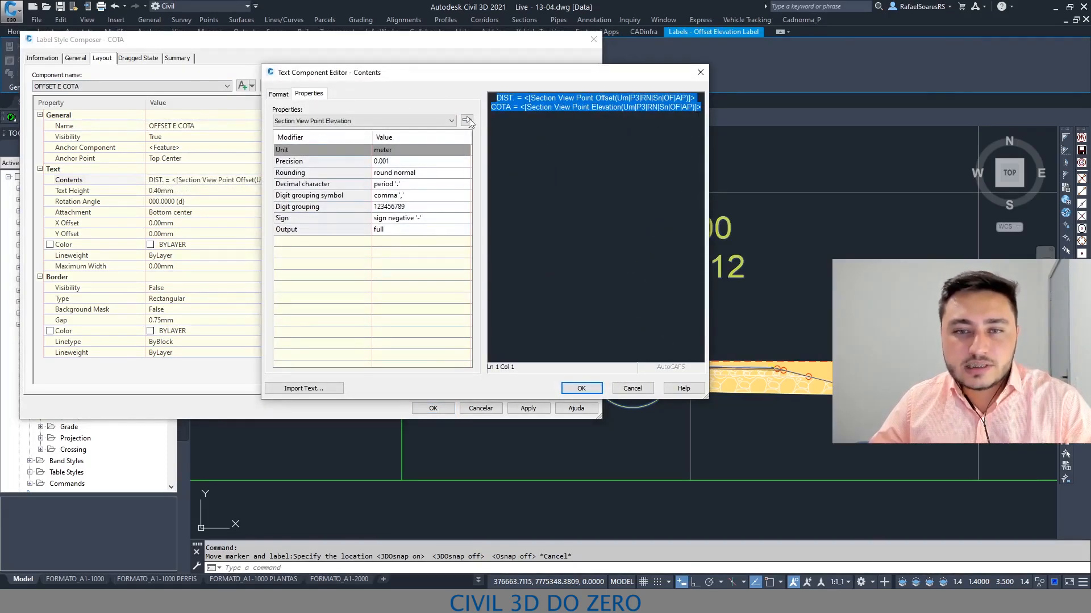
left_click(546, 98)
left_click(524, 107)
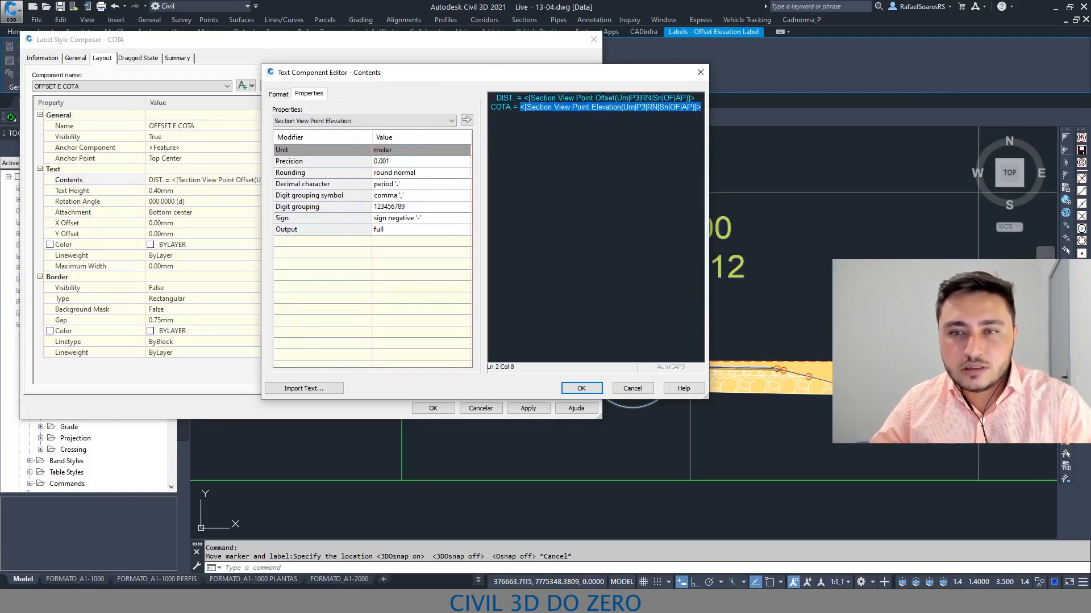
left_click(562, 98)
left_click(580, 388)
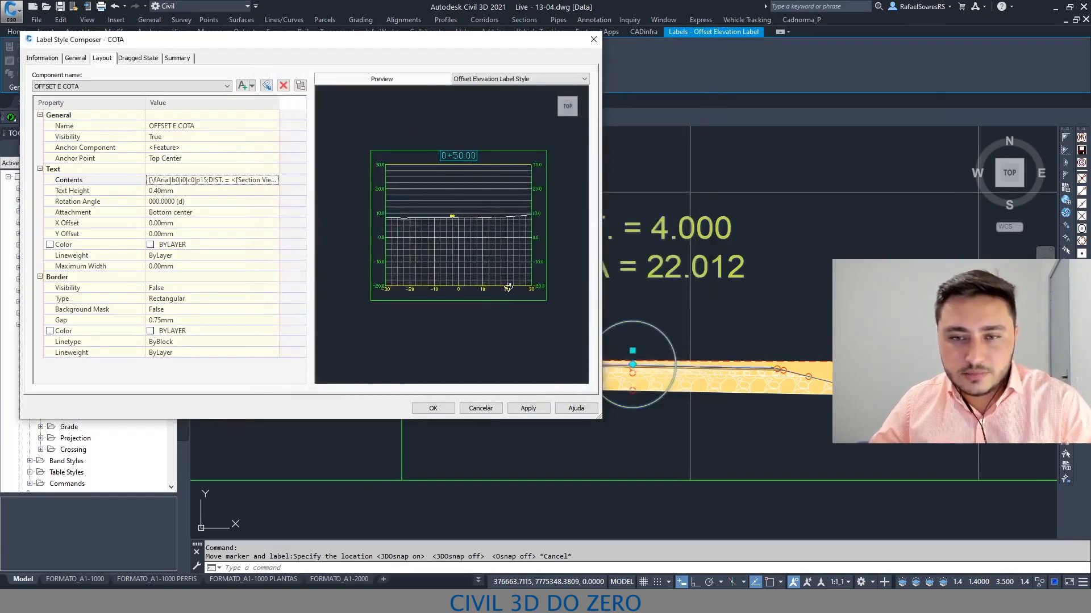
Add a line component to the COTA label style.
mouse_move(464, 46)
left_mouse_down()
mouse_move(388, 35)
mouse_move(325, 43)
mouse_move(491, 9)
left_mouse_up()
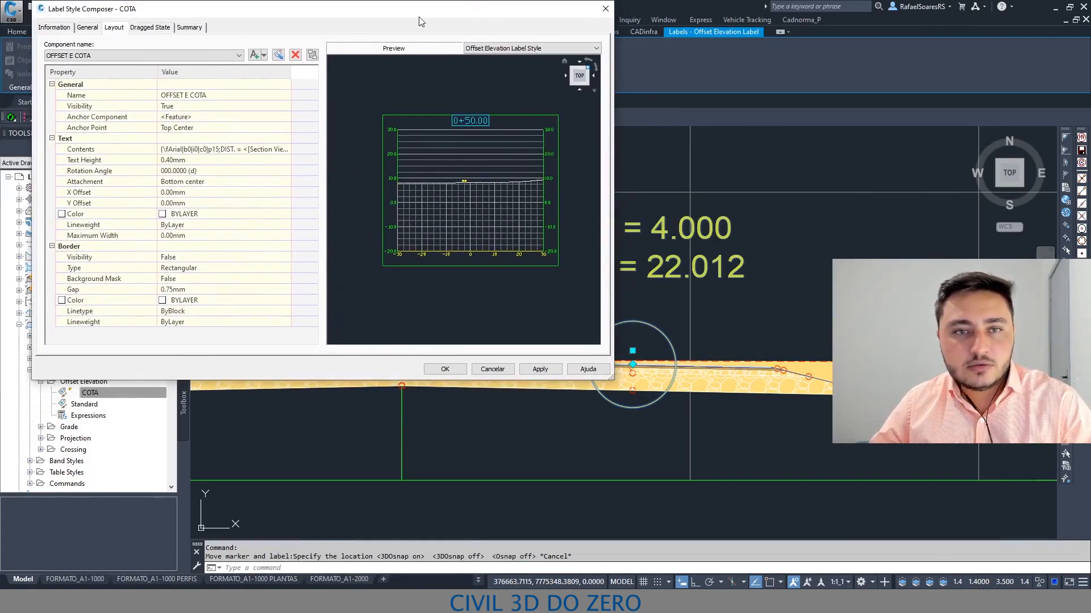
left_click(263, 55)
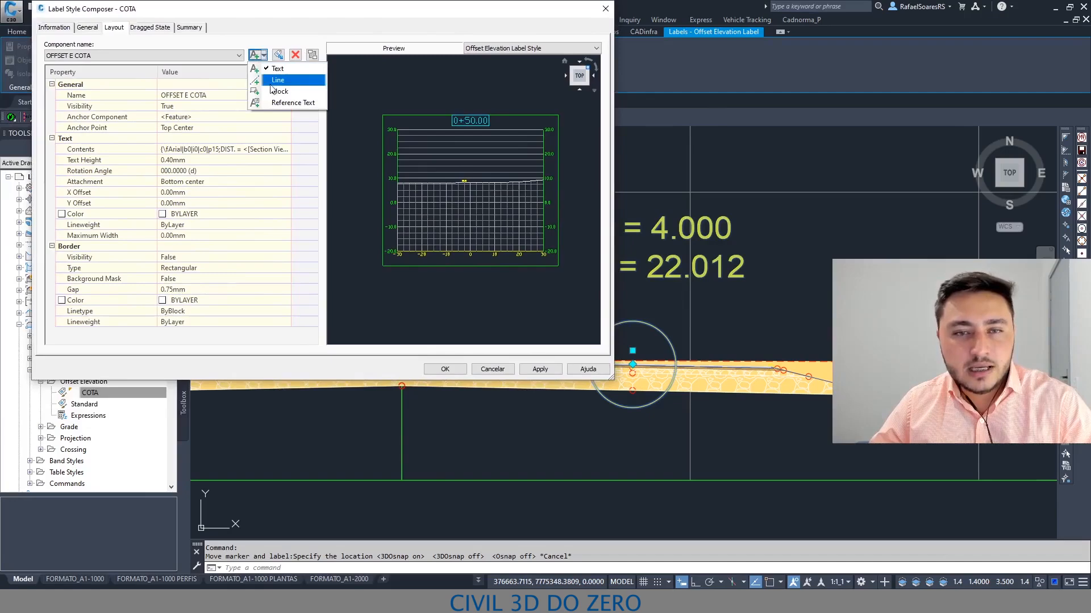
left_click(281, 80)
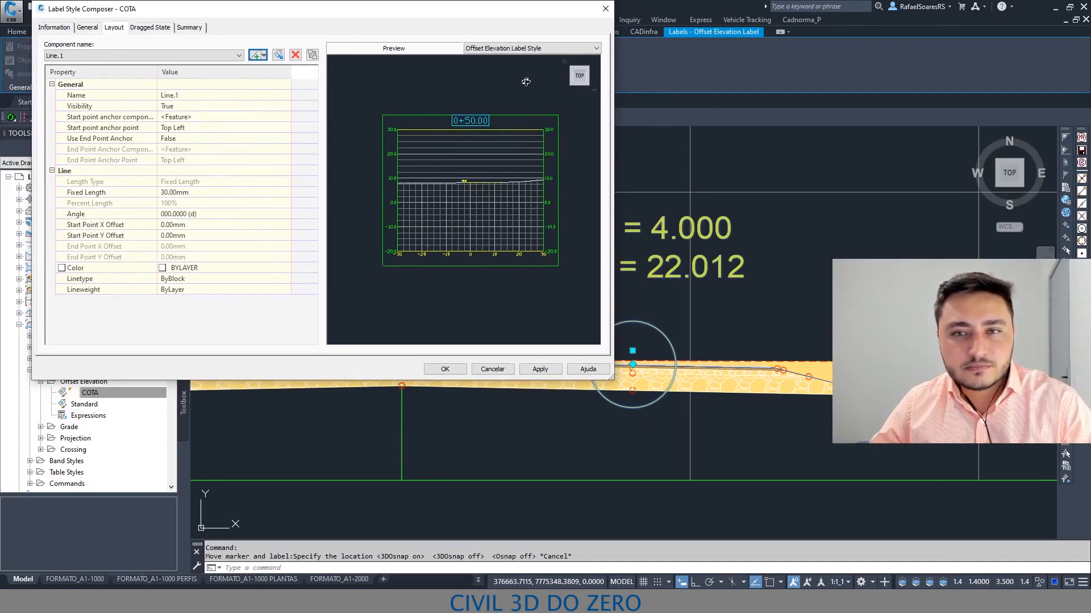
Preview the COTA label as an offset elevation label style and rename the new line component as LINHA.
left_click(596, 48)
left_click(499, 57)
scroll(450, 227, "up", 6)
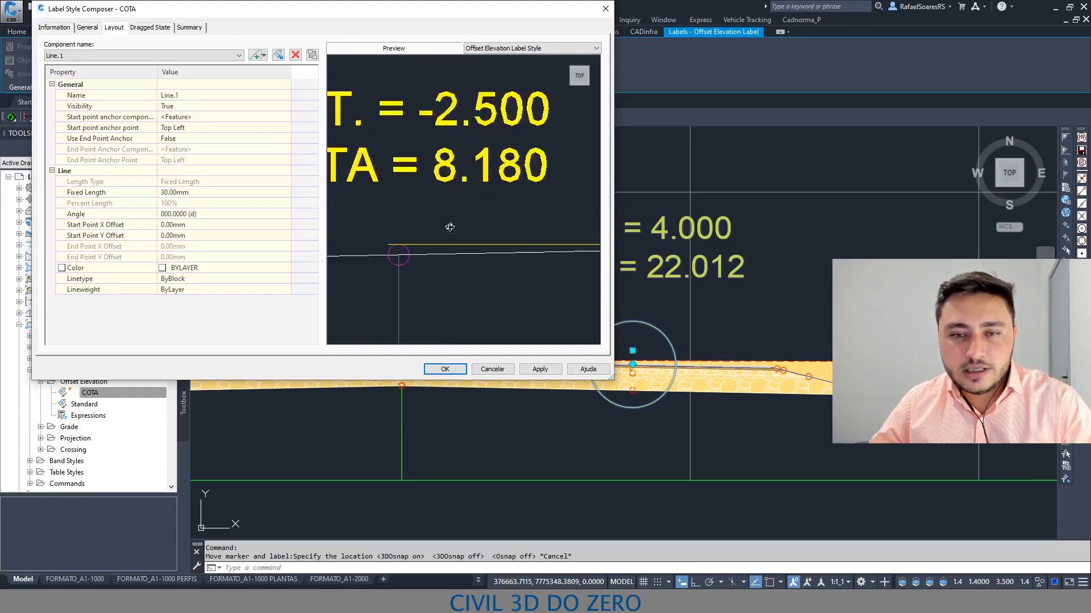
scroll(440, 234, "down", 2)
scroll(435, 230, "down", 2)
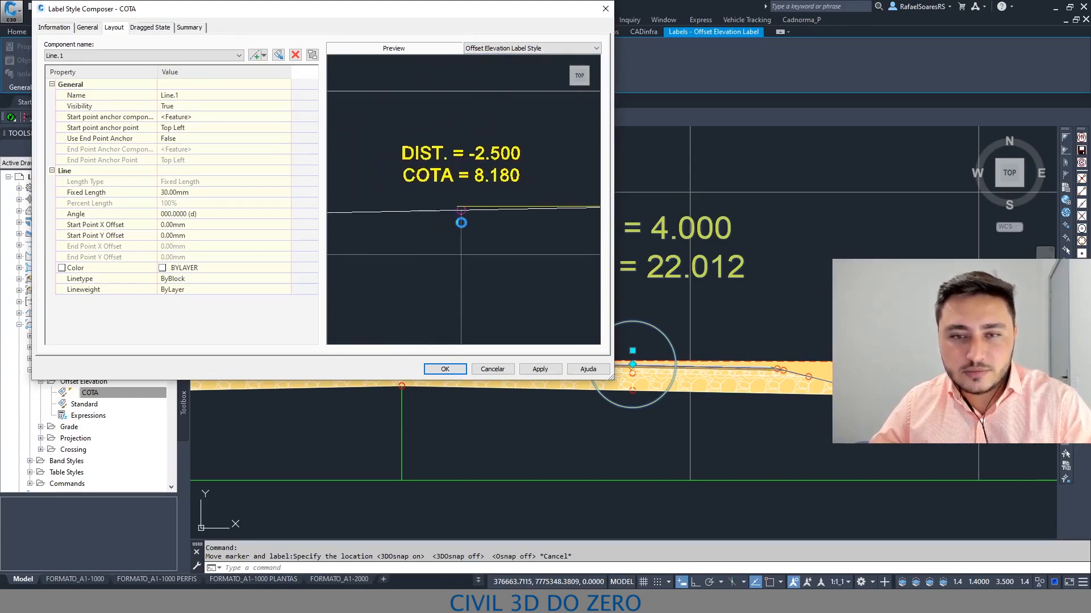
left_click(188, 95)
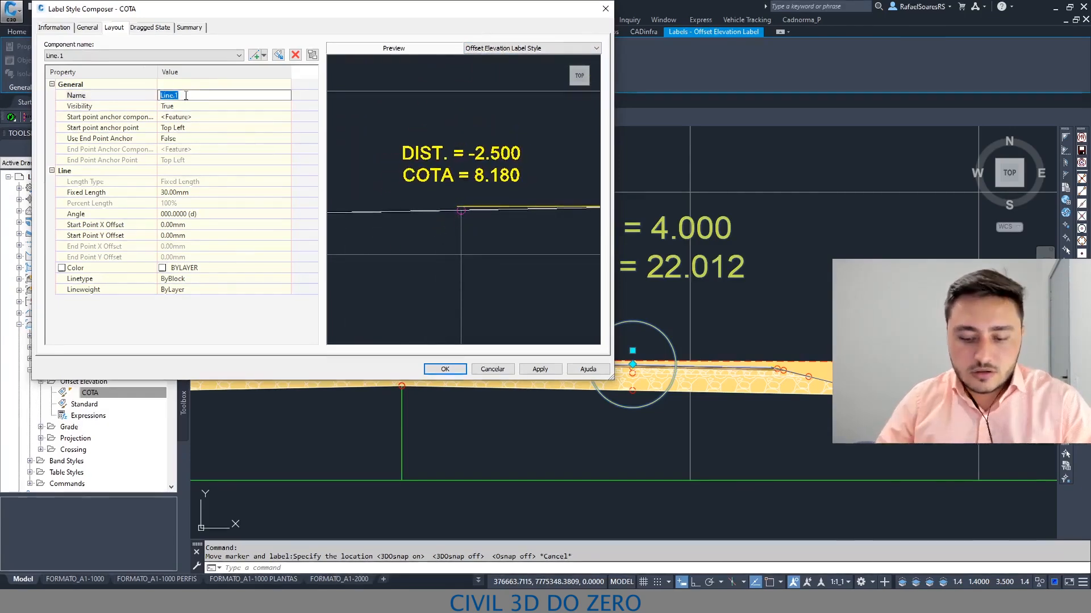
type("LiNHA")
left_click(176, 127)
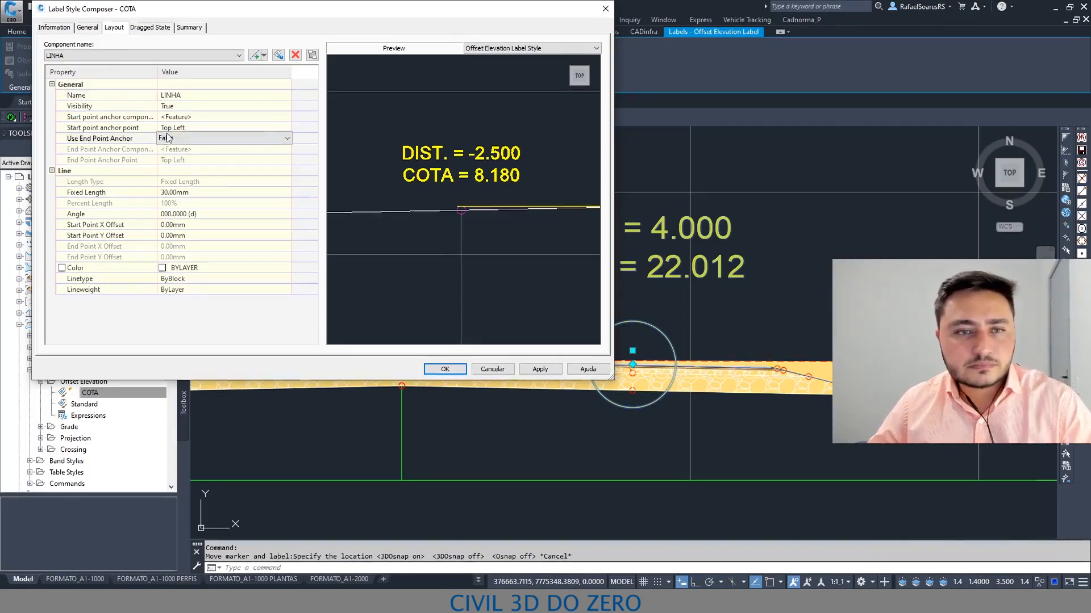
Keep LINHA's start anchored to the feature and set its start point anchor point to Middle Center.
left_click(187, 118)
left_click(187, 118)
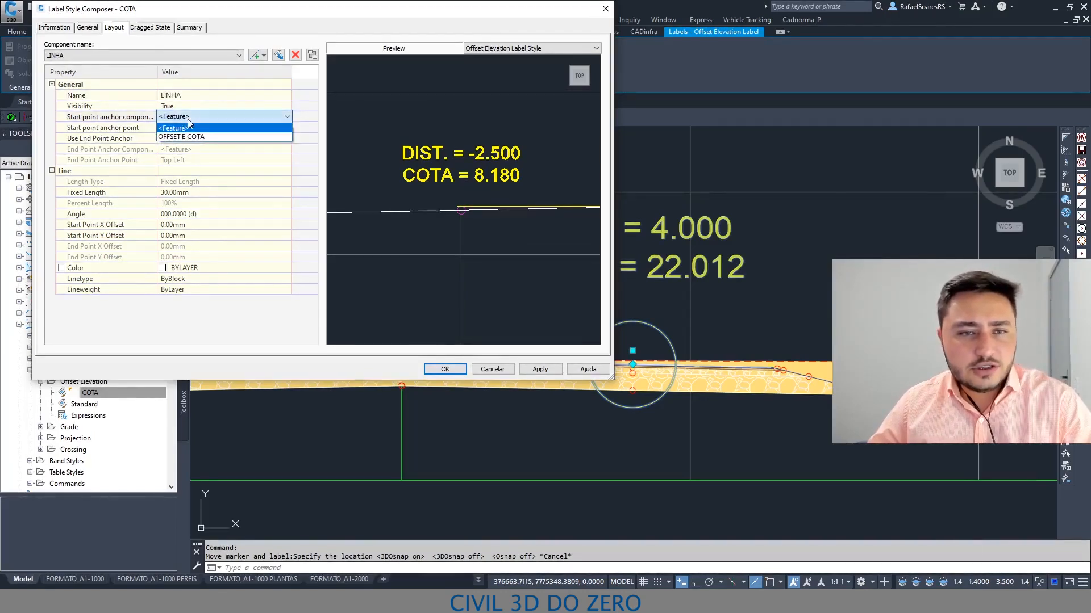
left_click(188, 119)
left_click(187, 128)
left_click(187, 128)
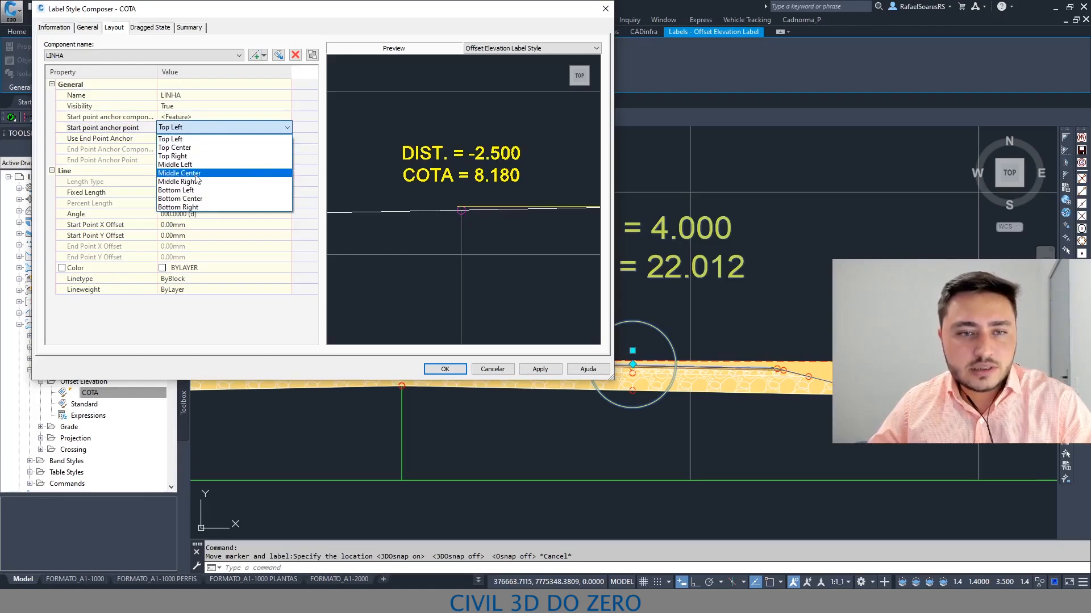
left_click(195, 175)
scroll(442, 217, "up", 6)
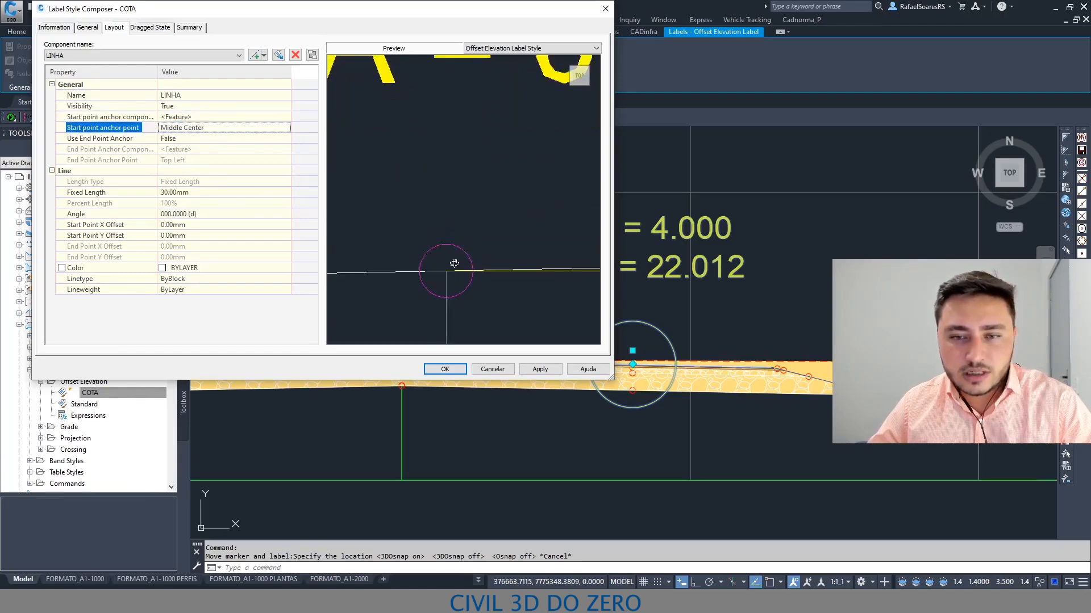
scroll(451, 234, "down", 2)
middle_click_drag(447, 263, 454, 233)
scroll(446, 245, "down", 5)
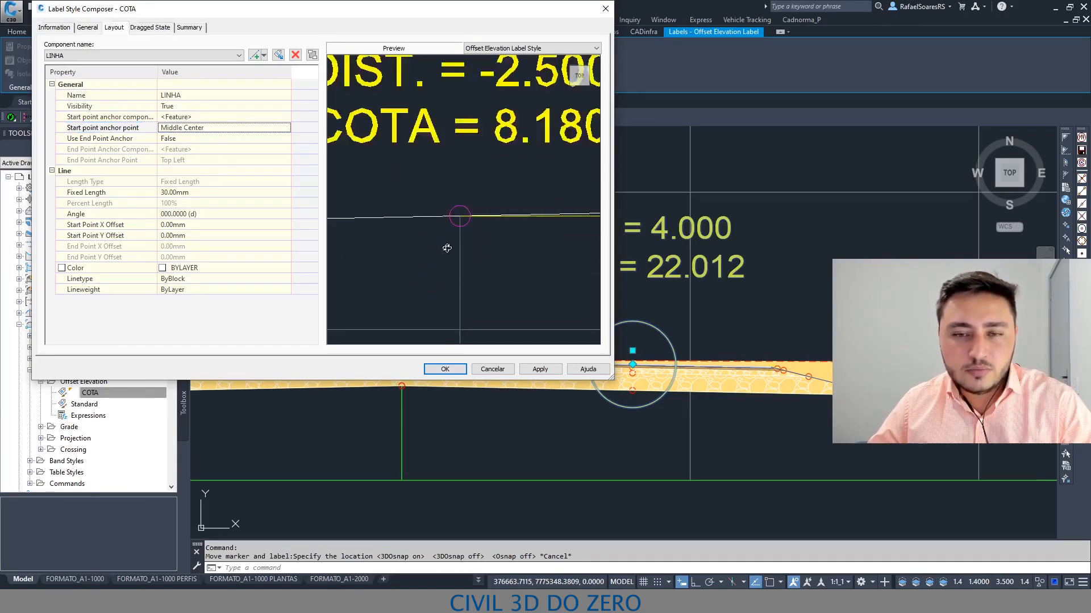
scroll(456, 211, "up", 3)
scroll(449, 213, "up", 2)
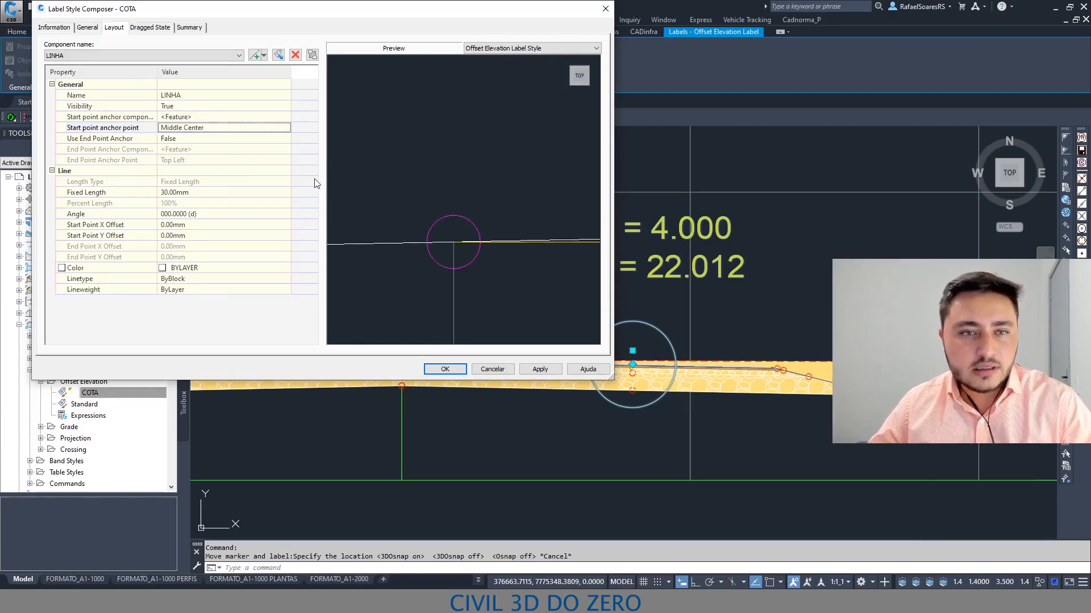
Set the angle of the LINHA line component to 90 degrees without using an end point anchor.
left_click(117, 138)
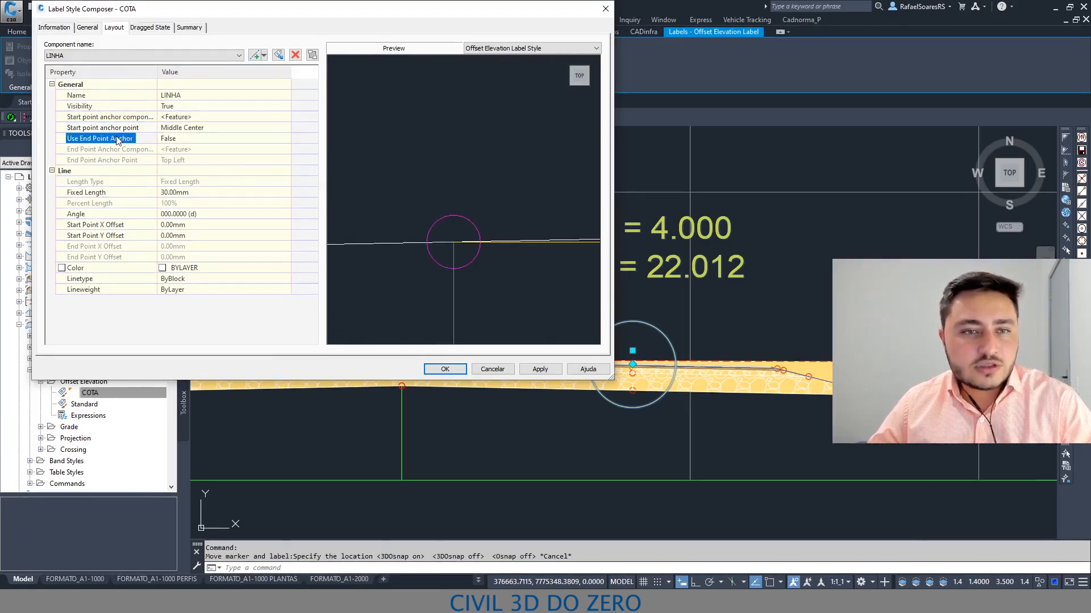
left_click(193, 140)
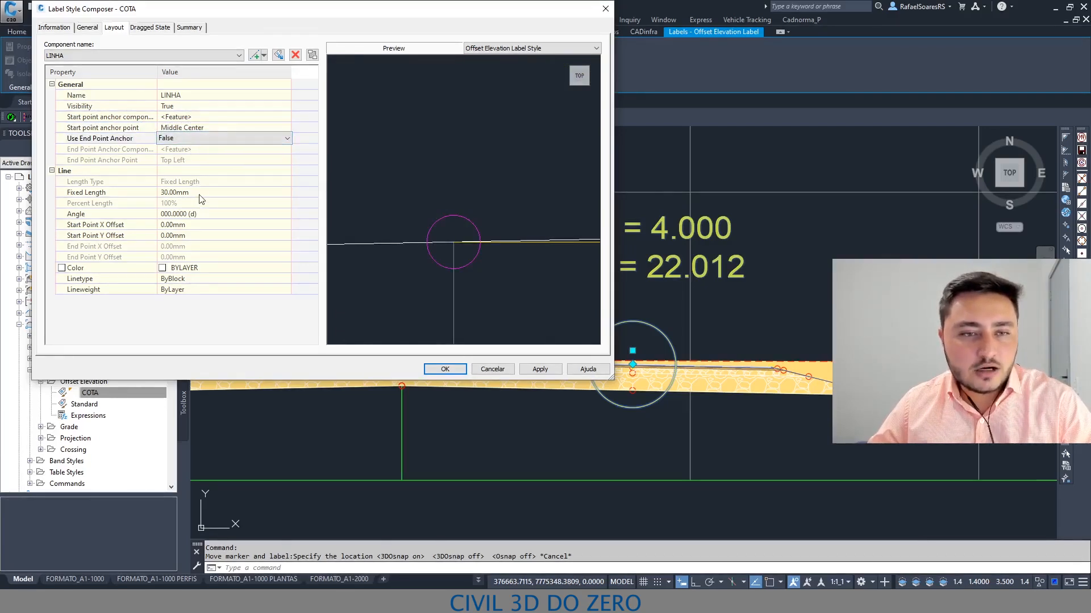
left_click(200, 193)
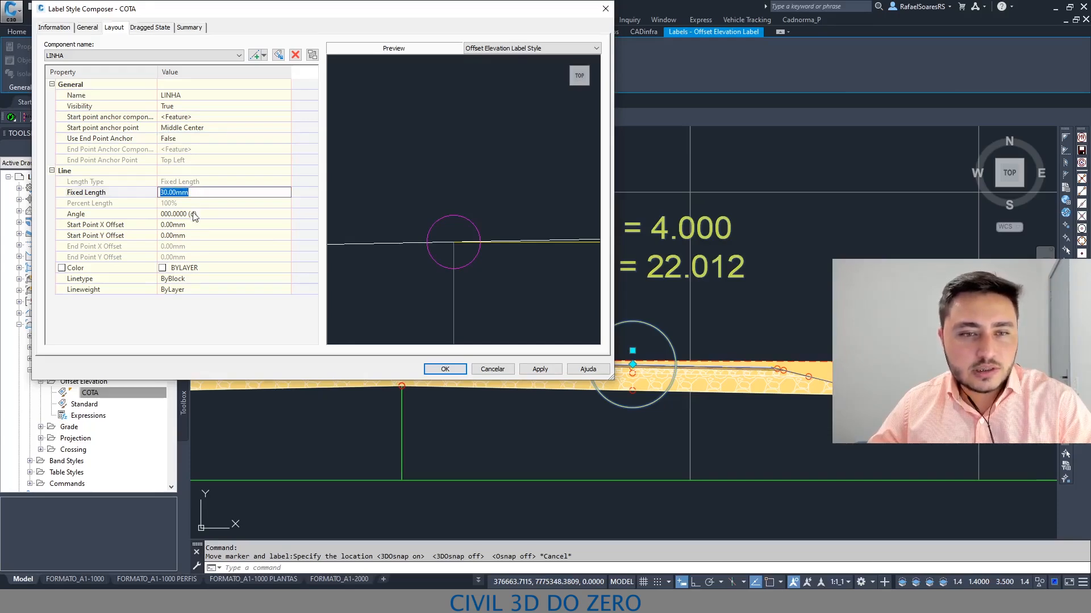
left_click(195, 215)
scroll(382, 212, "down", 8)
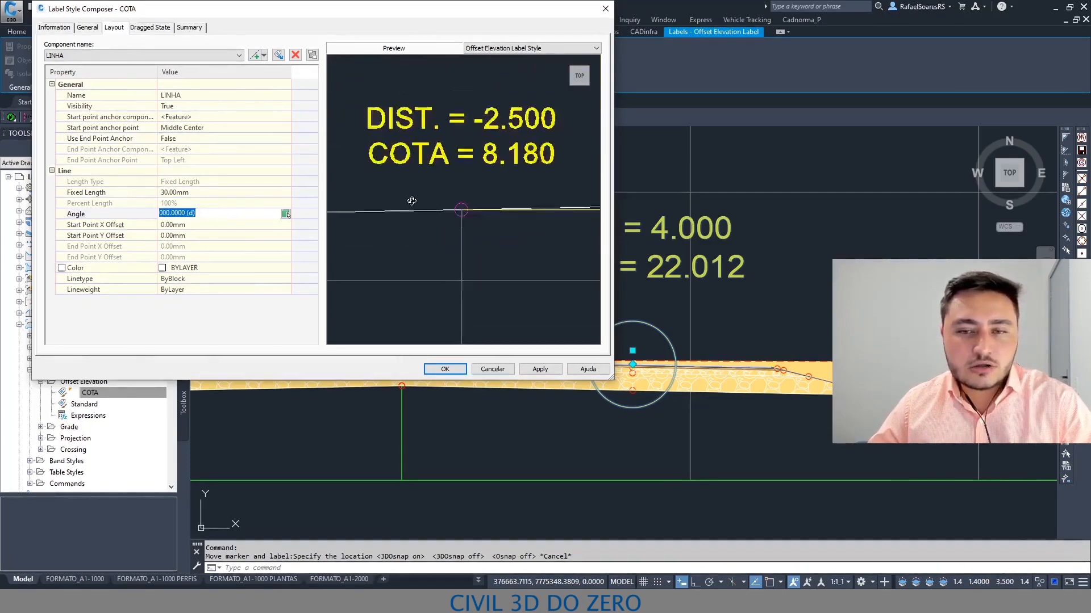
scroll(505, 195, "up", 5)
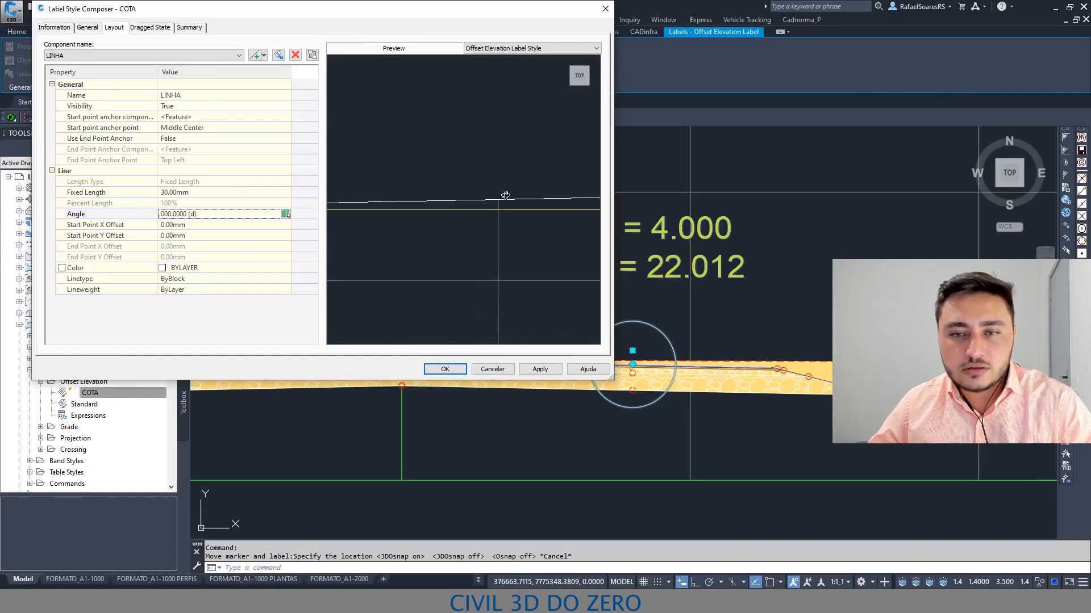
scroll(401, 205, "down", 5)
scroll(494, 210, "up", 6)
mouse_move(402, 205)
middle_mouse_down()
mouse_move(494, 210)
mouse_move(382, 204)
middle_mouse_up()
scroll(483, 213, "up", 3)
middle_click_drag(483, 213, 430, 216)
double_click(217, 214)
type("90")
key("Return")
scroll(448, 205, "down", 5)
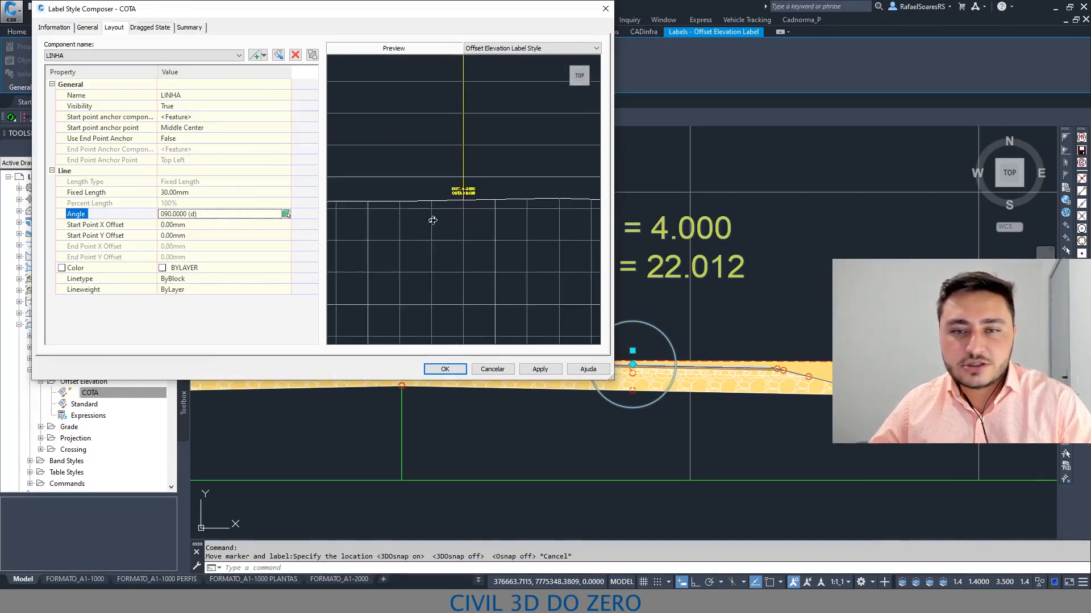
scroll(441, 205, "up", 2)
scroll(442, 204, "up", 3)
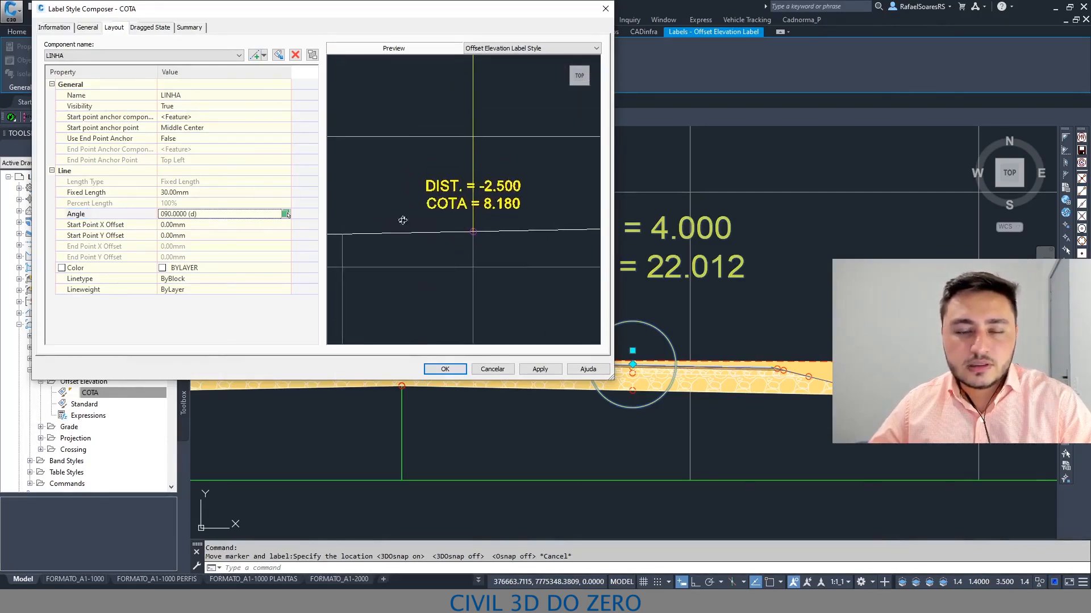
Try a fixed length of 15 mm for the LINHA line component.
double_click(180, 192)
type("15")
key("Return")
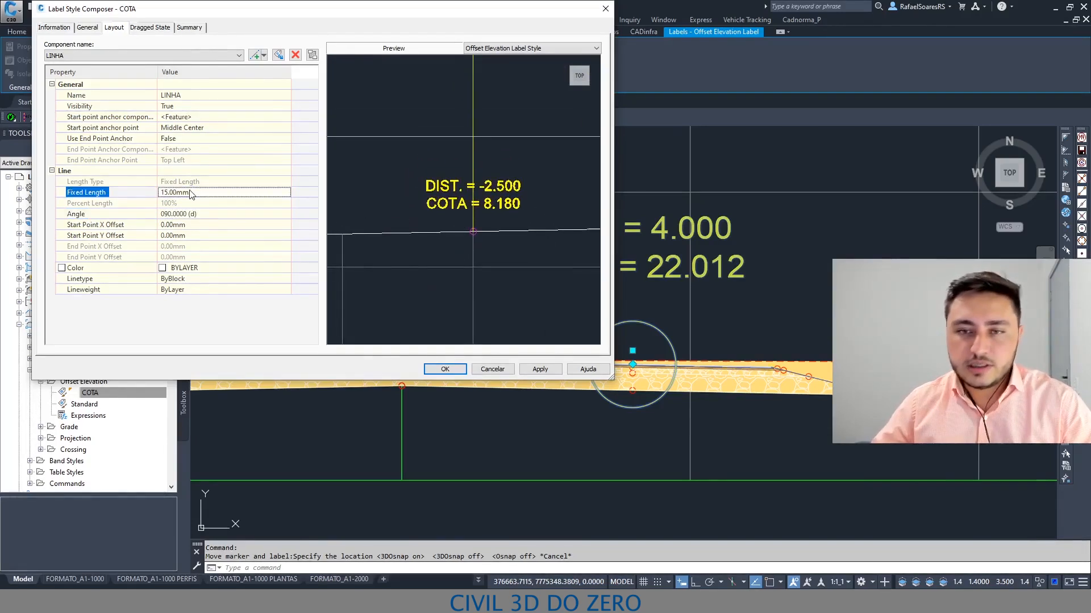
Set the fixed length of the LINHA line component to 10 mm.
left_click(178, 192)
type("10")
key("Return")
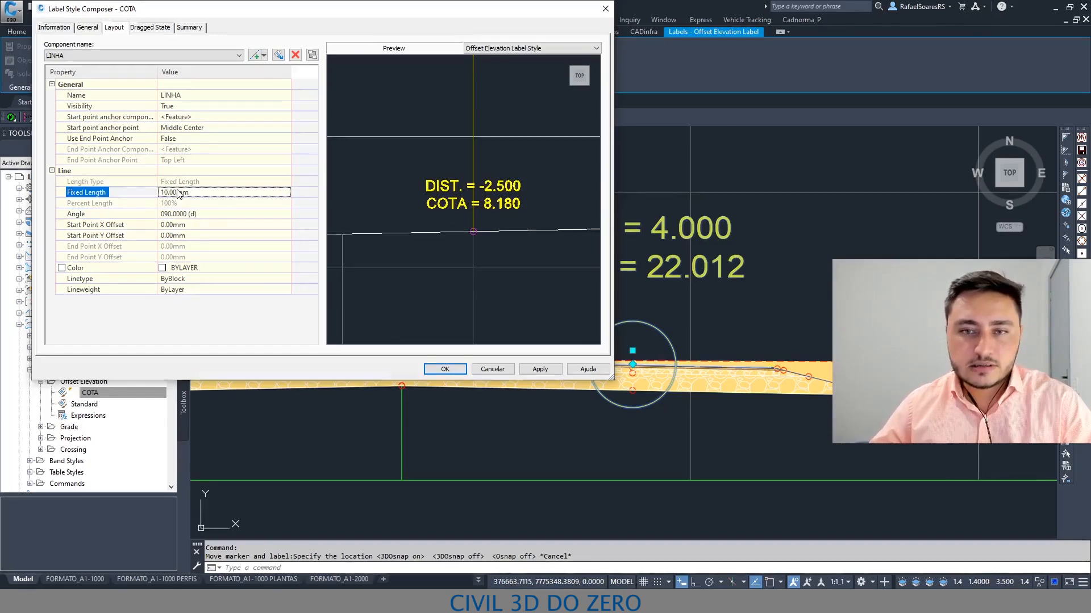
scroll(465, 197, "up", 5)
middle_click_drag(464, 197, 471, 211)
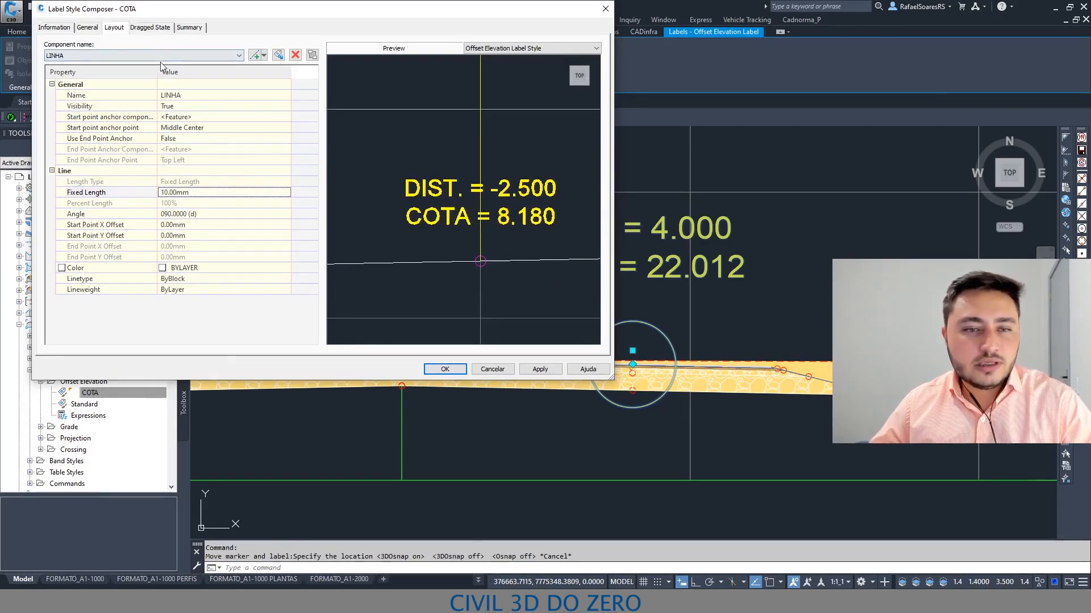
Switch to the OFFSET E COTA text component and anchor it to the LINHA component.
left_click(159, 53)
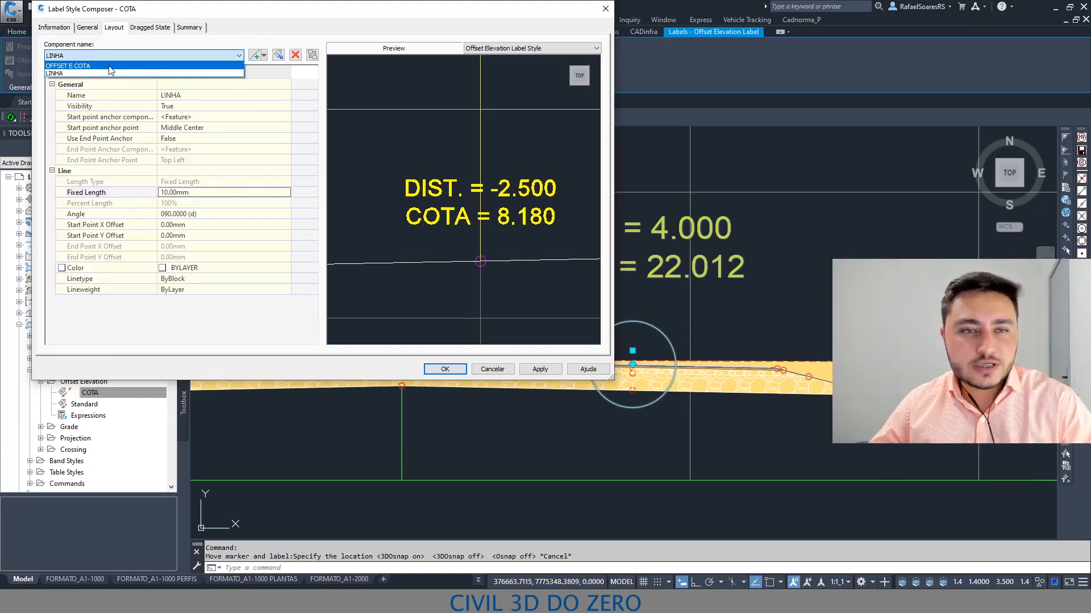
left_click(110, 66)
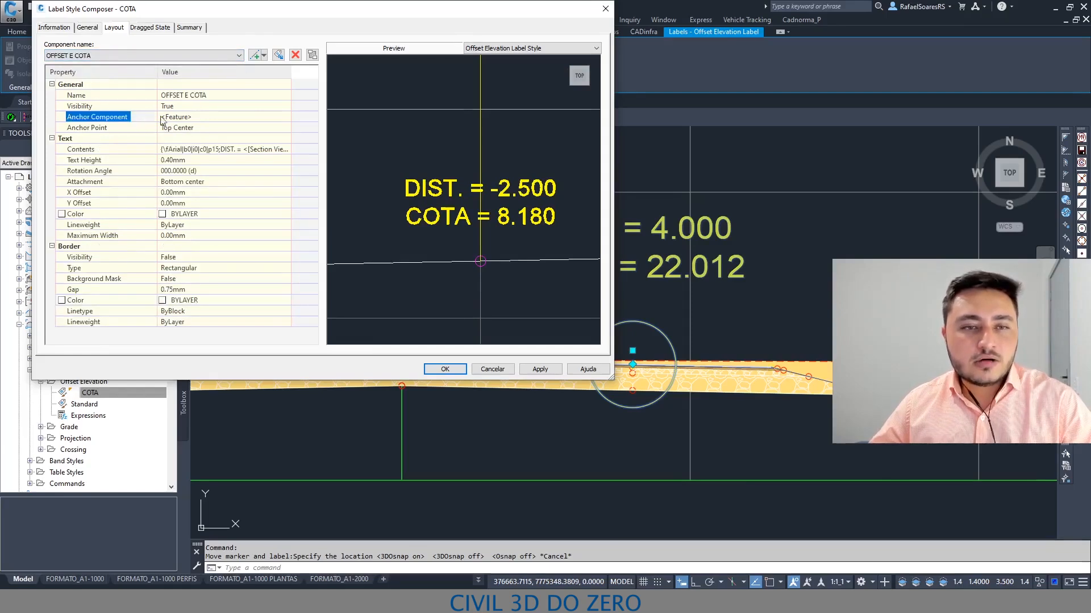
scroll(477, 261, "up", 2)
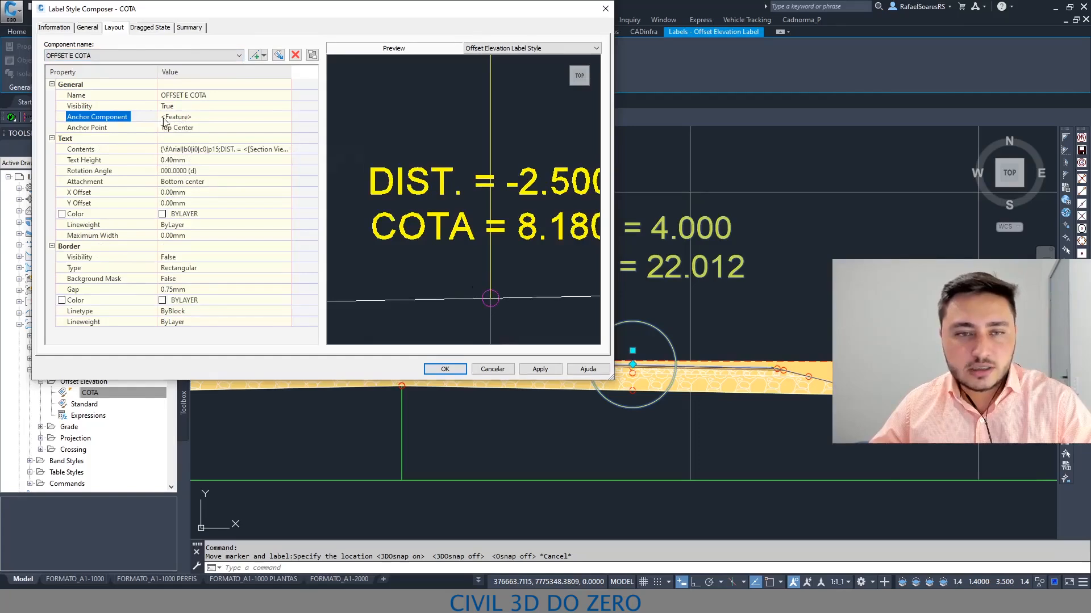
left_click(164, 121)
left_click(164, 121)
left_click(182, 140)
scroll(477, 228, "down", 2)
mouse_move(472, 228)
middle_mouse_down()
mouse_move(495, 170)
mouse_move(472, 189)
middle_mouse_up()
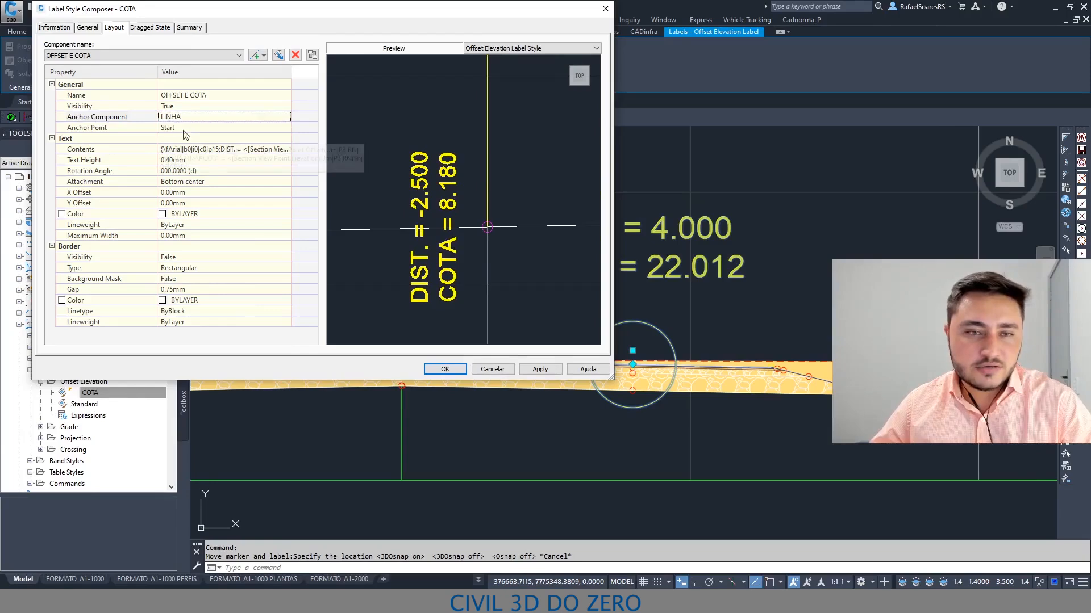
Set the OFFSET E COTA text's anchor point to End and its attachment to Middle center.
left_click(173, 127)
left_click(173, 128)
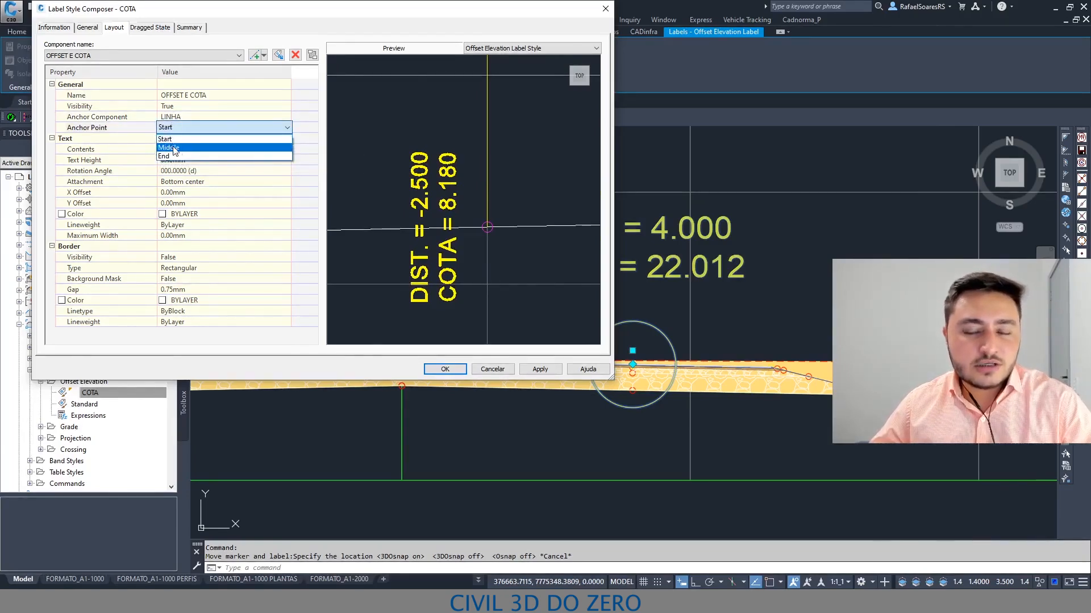
left_click(166, 157)
scroll(451, 173, "up", 2)
left_click(194, 184)
left_click(193, 185)
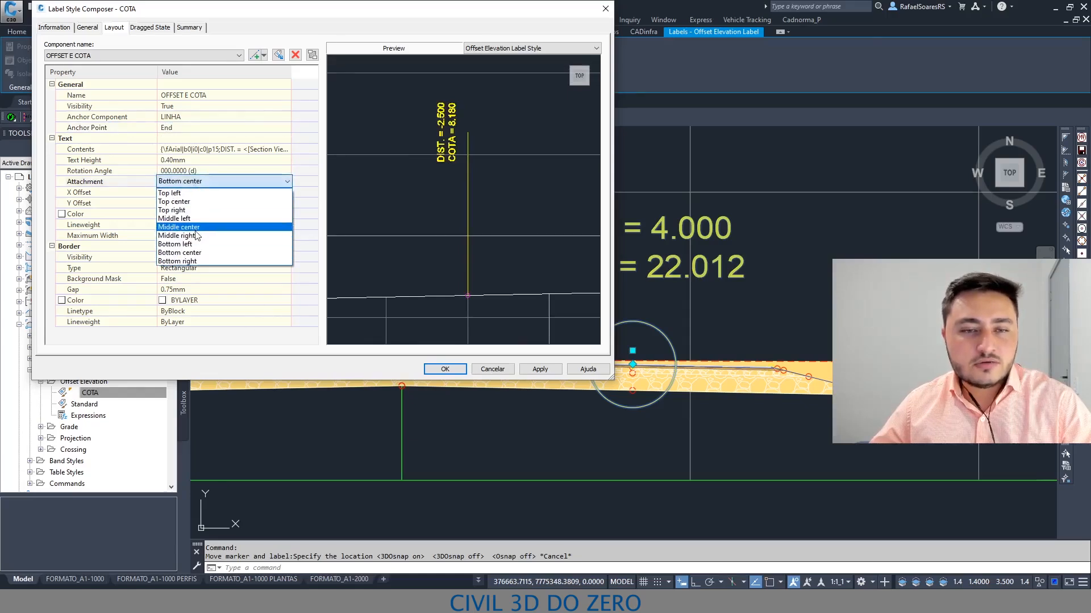
left_click(201, 228)
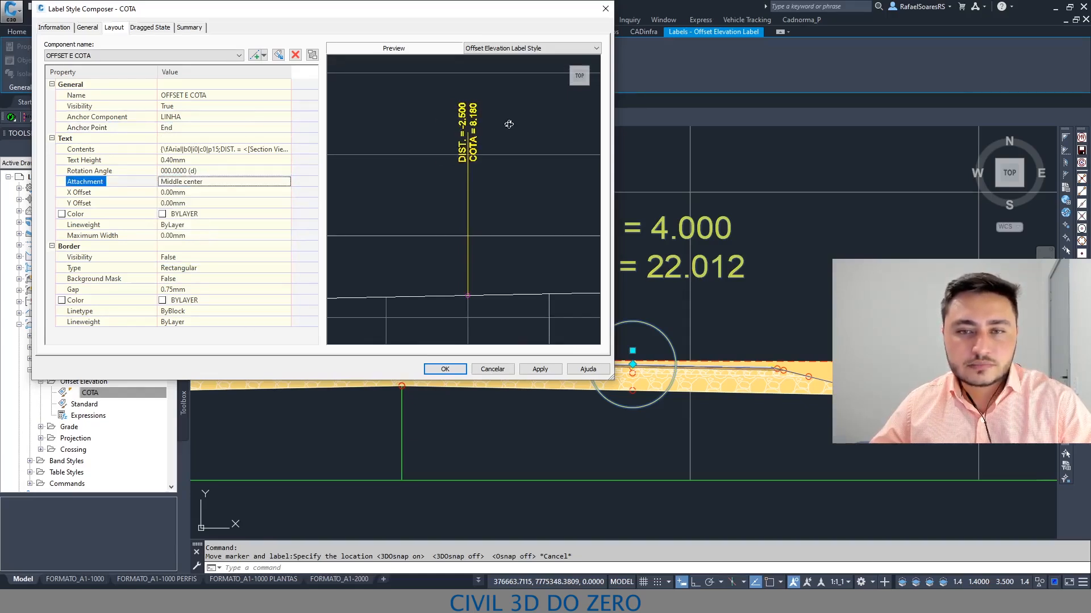
scroll(482, 133, "up", 4)
middle_click_drag(466, 114, 433, 228)
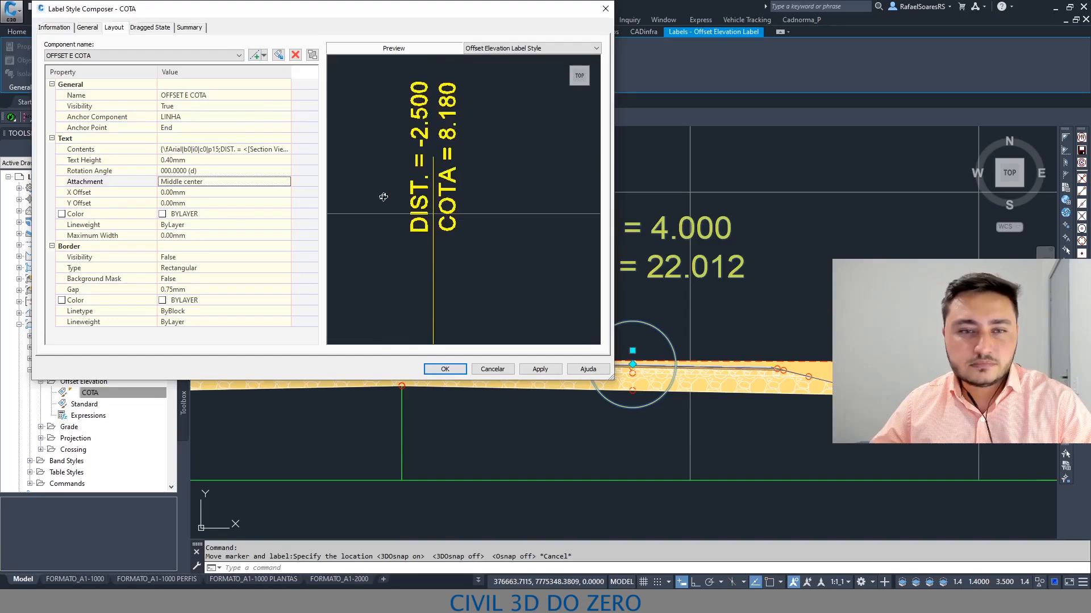
left_click(209, 181)
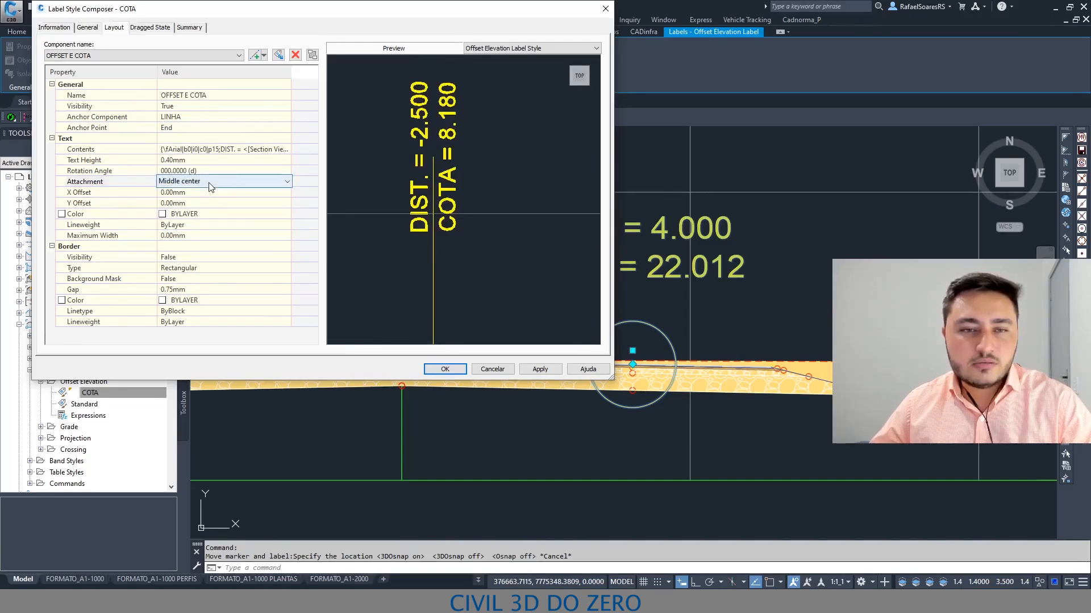
left_click(208, 130)
left_click(208, 130)
left_click(208, 134)
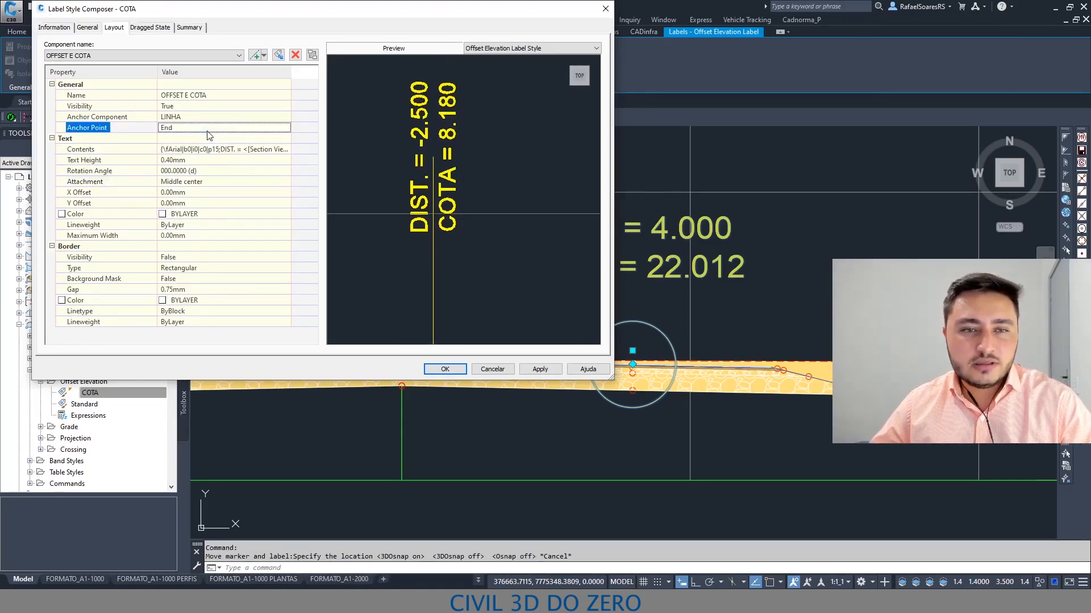
Set the X offset of the OFFSET E COTA text component to 2 mm.
left_click(189, 201)
left_click(192, 193)
type("2")
key("Return")
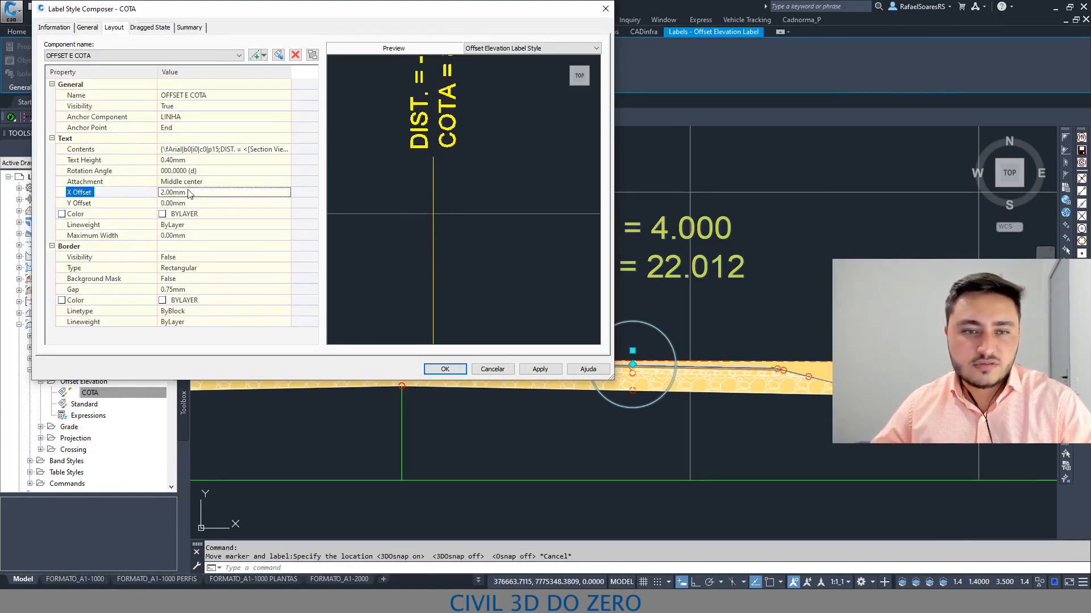
left_click(190, 193)
scroll(460, 197, "down", 2)
middle_click_drag(471, 212, 472, 248)
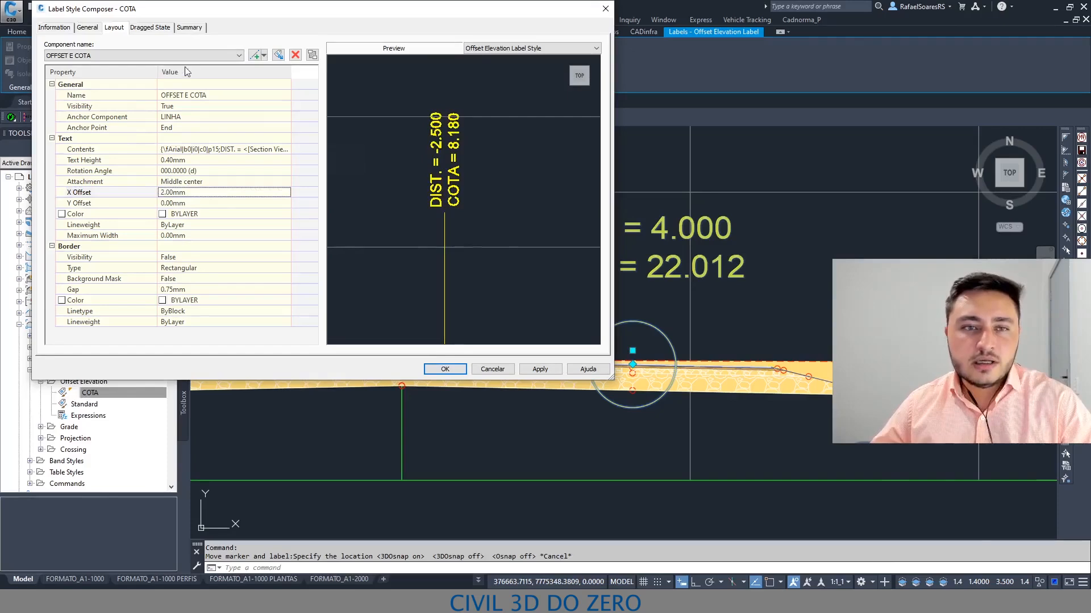
Make the border of the OFFSET E COTA text visible and set its gap to 0.1 mm.
left_click(130, 260)
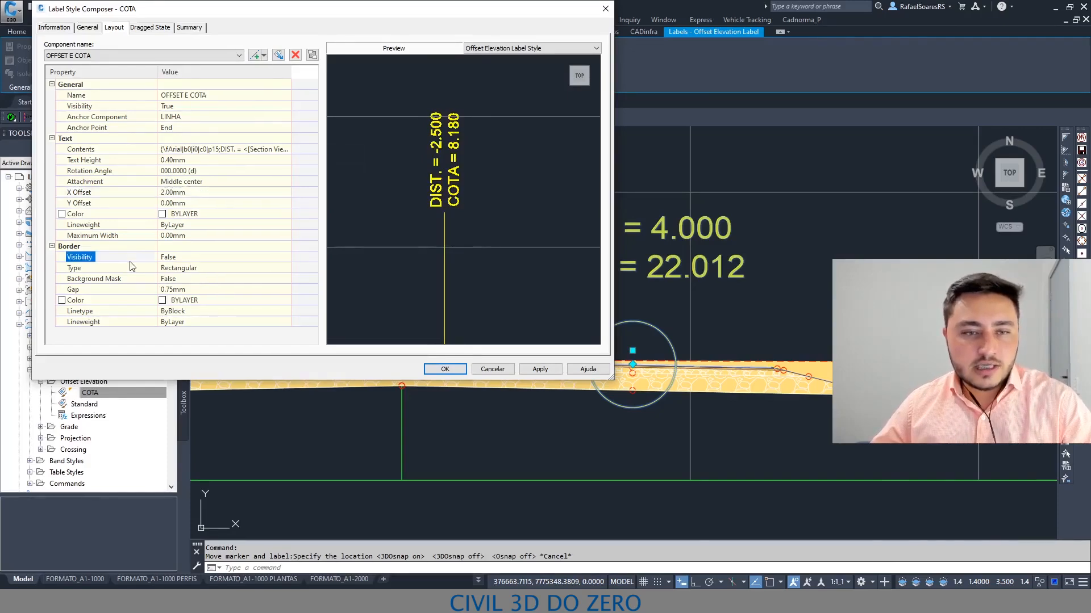
left_click(168, 257)
left_click(168, 258)
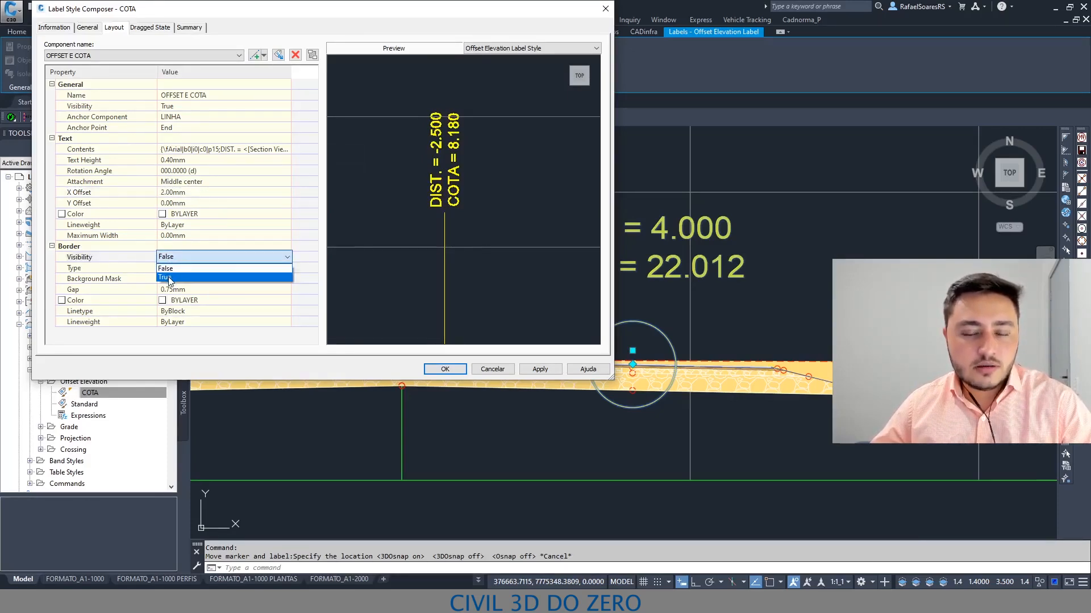
left_click(171, 278)
left_click(181, 280)
left_click(182, 290)
type("0")
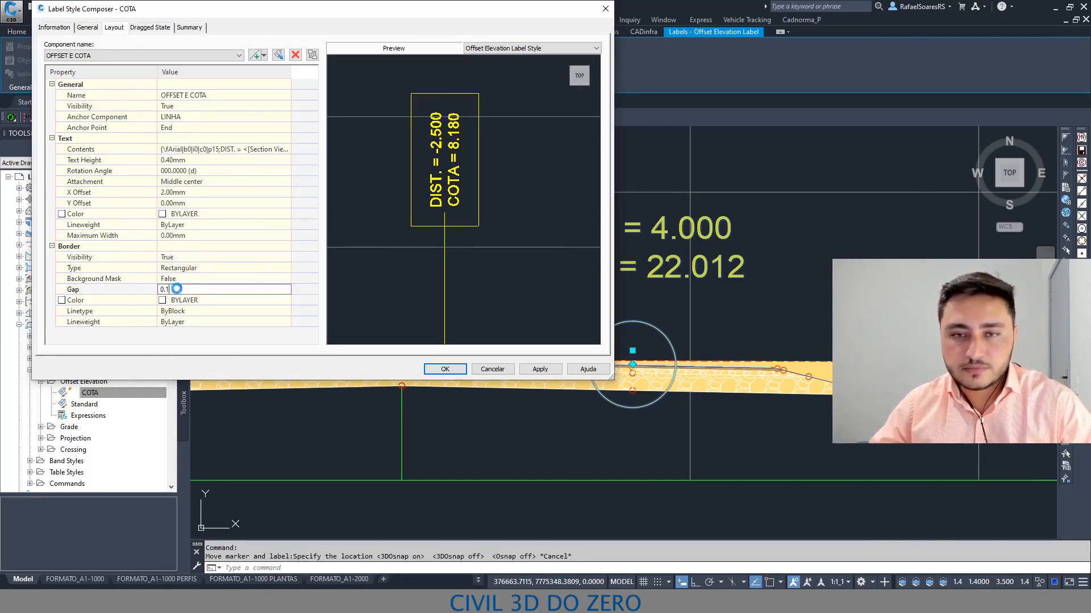
type(".1")
key("Return")
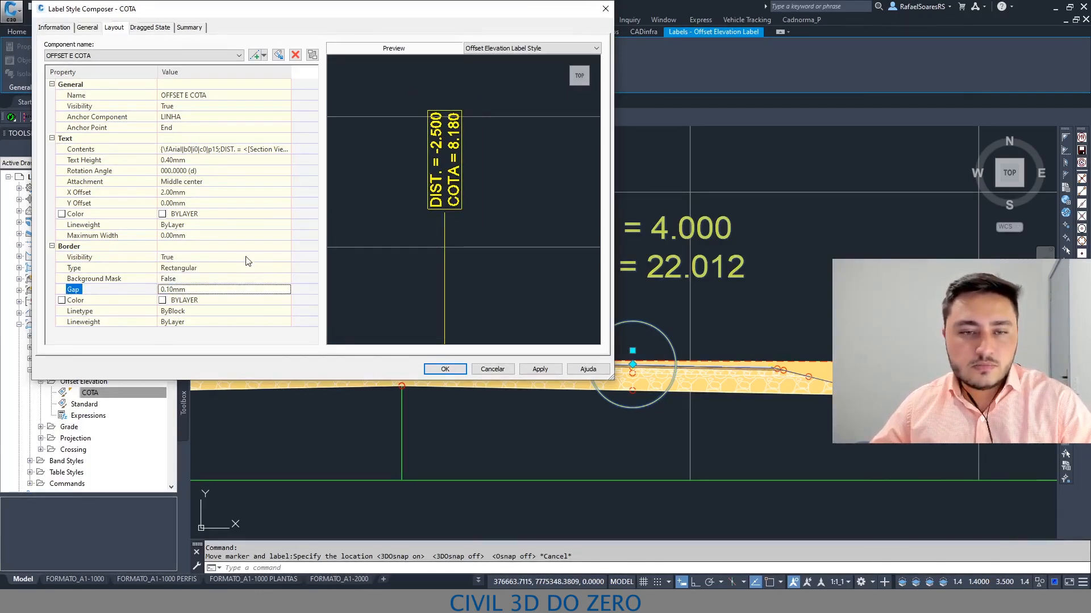
Accept the COTA label style edits and check the bordered label on the 0+0.00 section view.
scroll(453, 159, "up", 3)
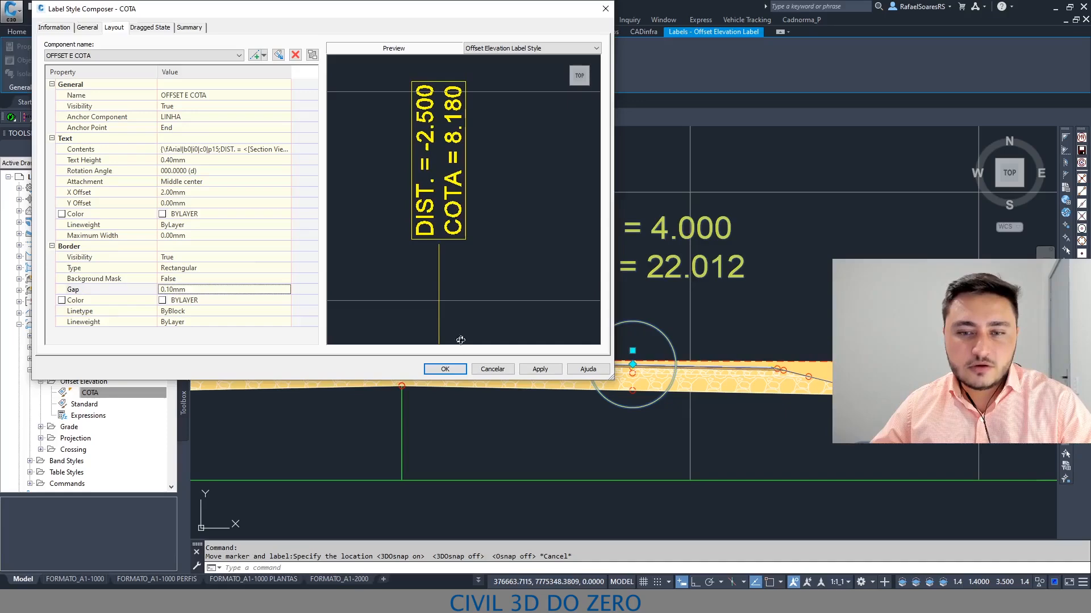
left_click(446, 369)
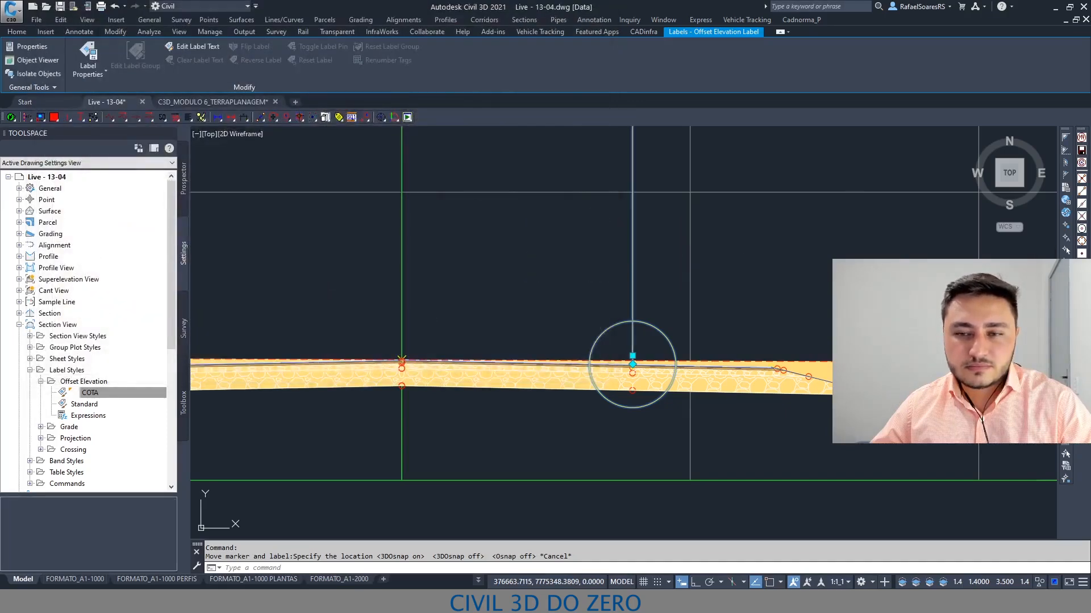
scroll(556, 287, "down", 5)
scroll(562, 227, "up", 3)
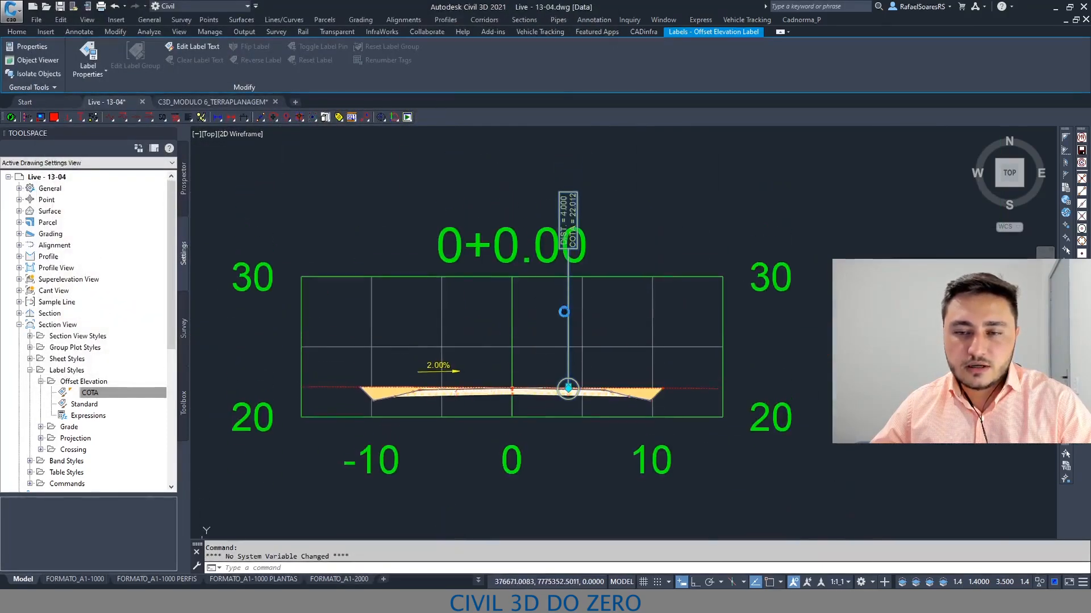
scroll(566, 223, "up", 2)
scroll(553, 241, "down", 2)
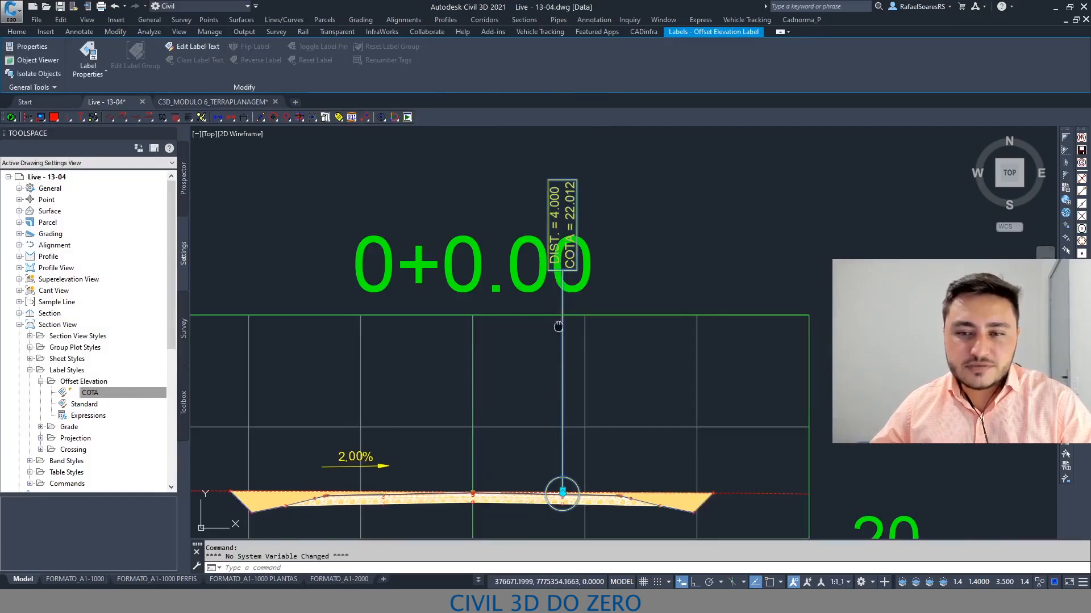
middle_click_drag(559, 326, 570, 287)
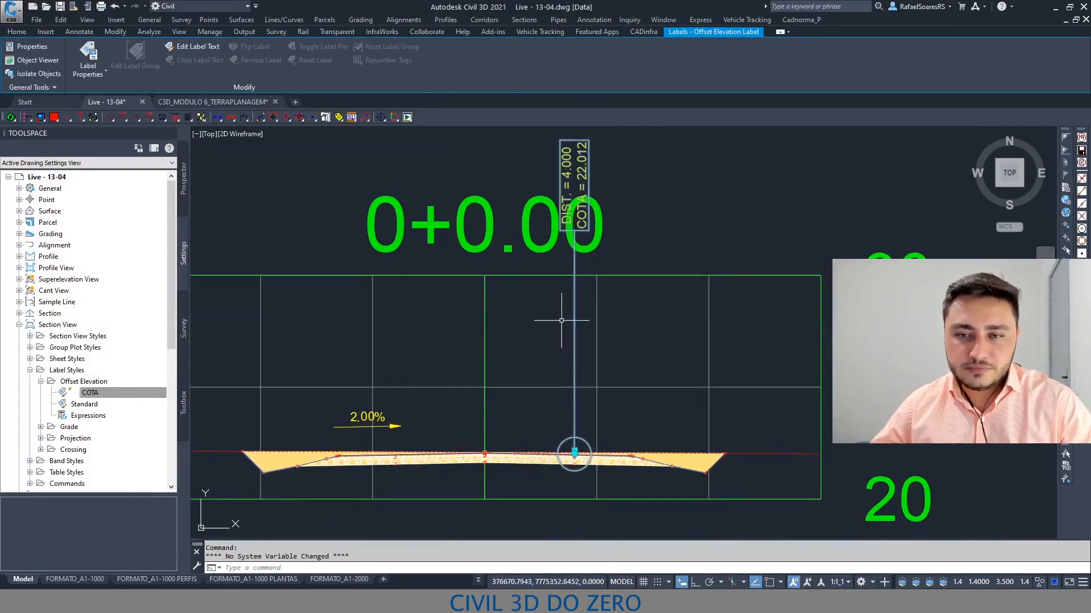
Edit the COTA label style again and set the LINHA component's fixed length to 3 mm.
right_click(561, 340)
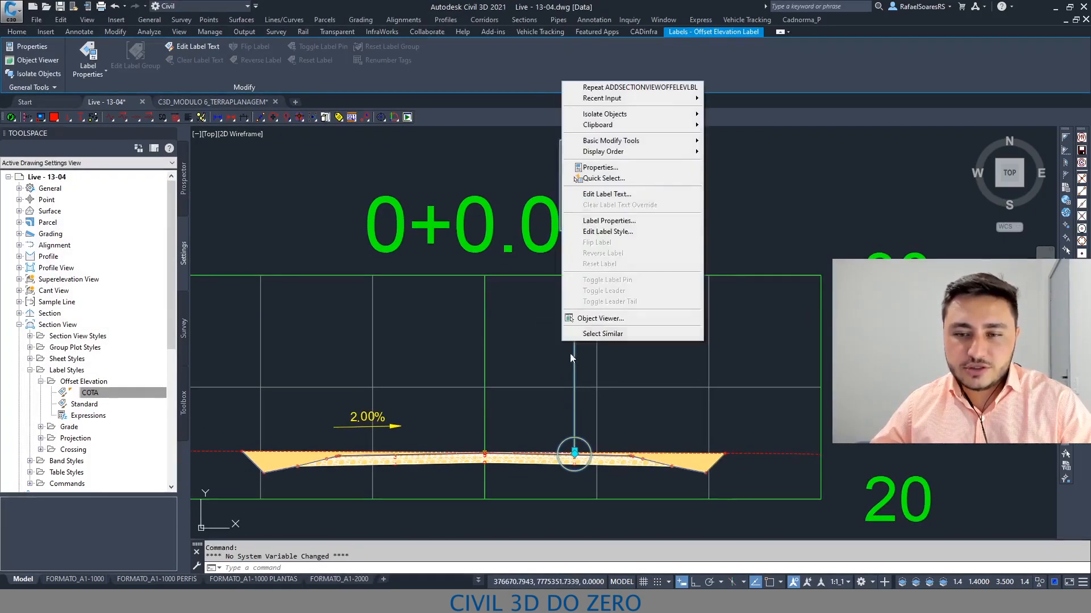
left_click(628, 230)
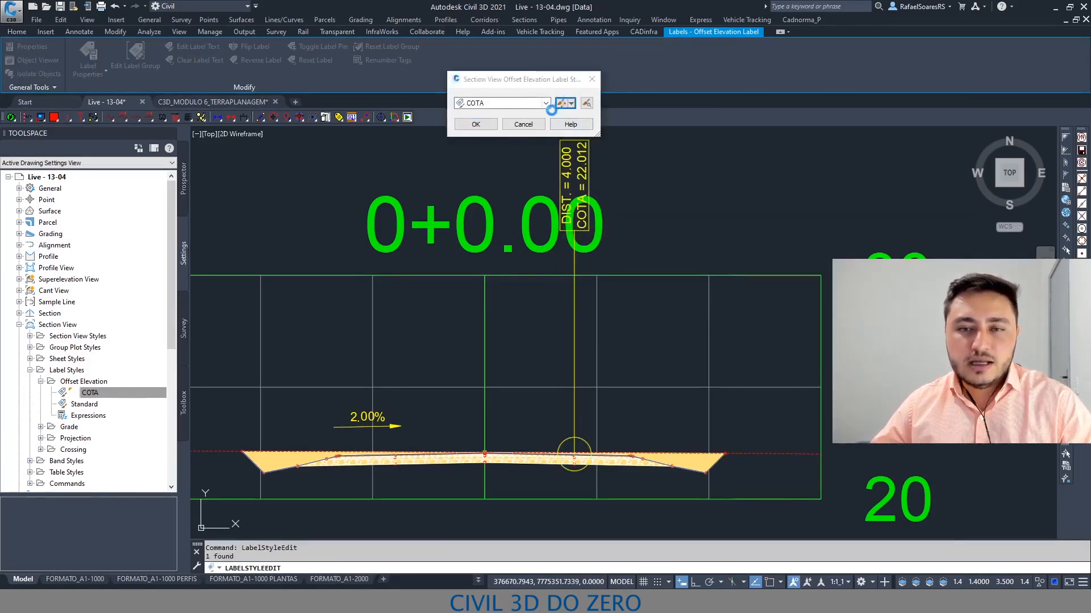
left_click(134, 56)
left_click(94, 73)
left_click(191, 192)
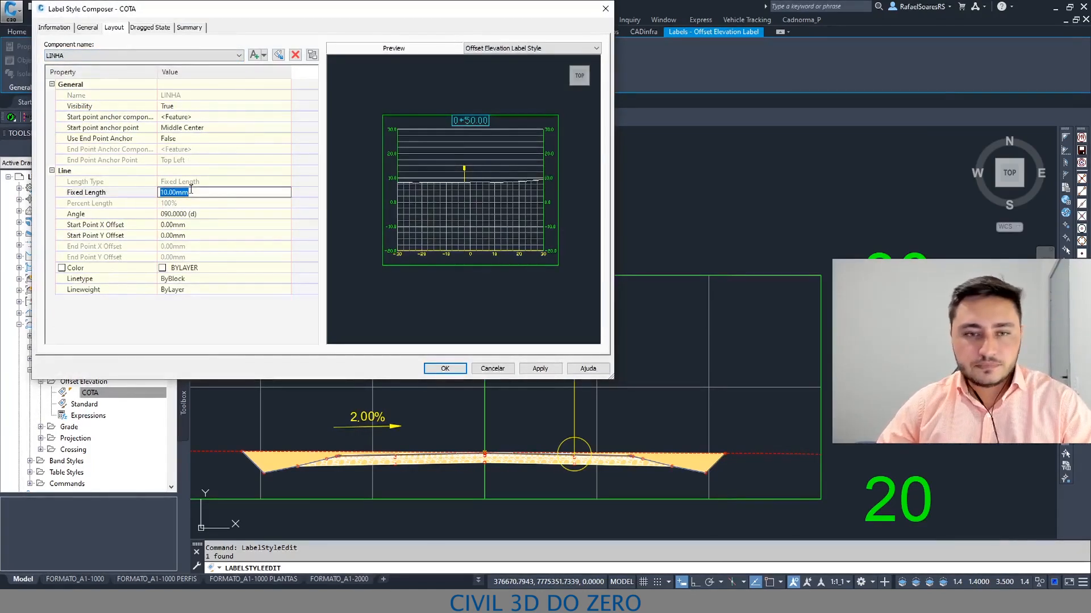
type("3")
key("Return")
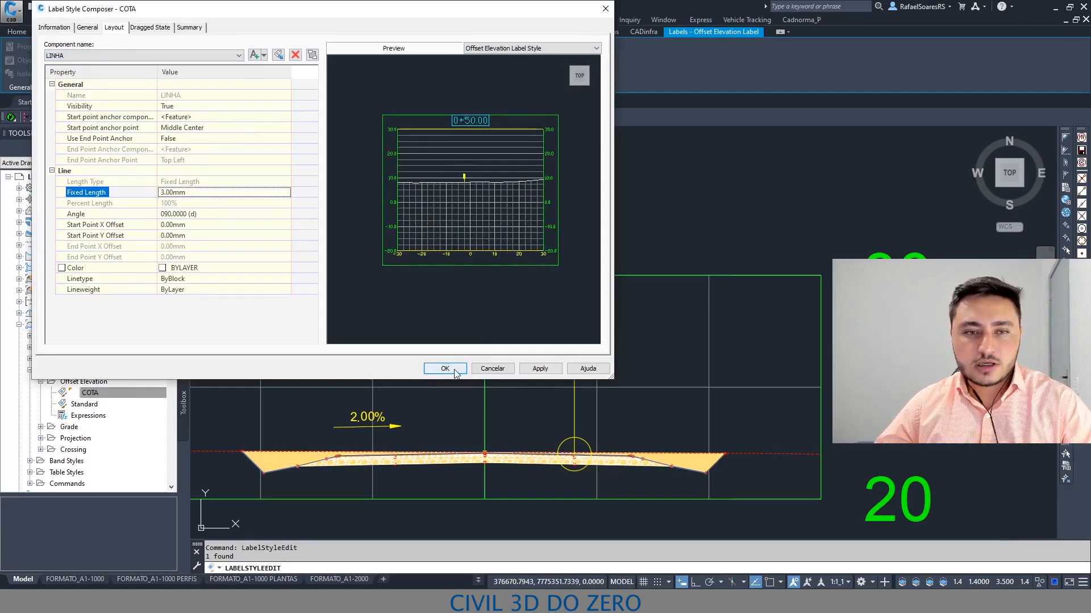
left_click(445, 368)
left_click(475, 125)
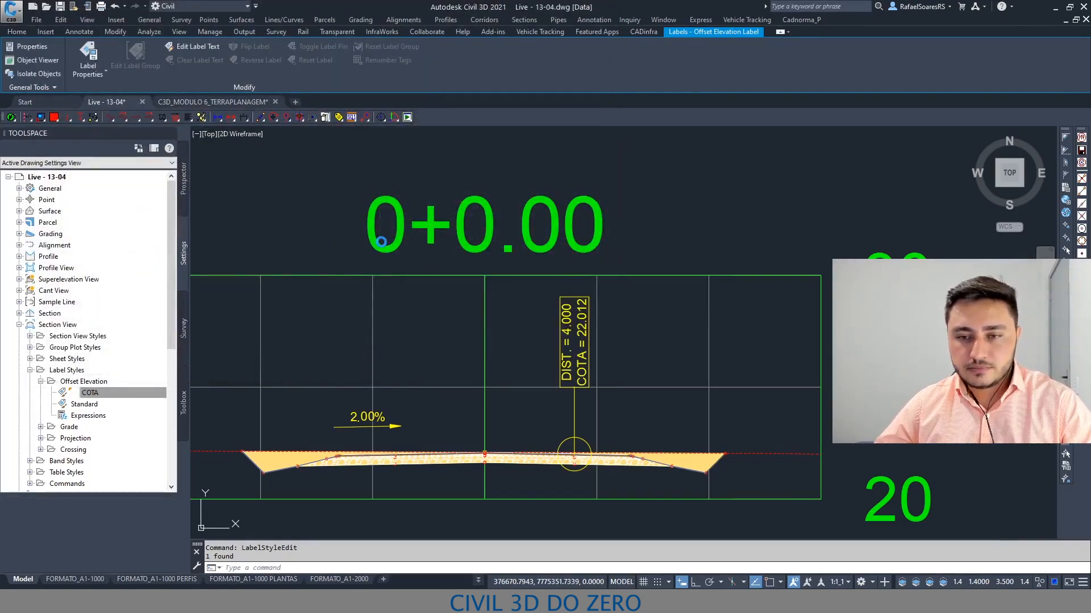
Check the shortened offset elevation label on the 0+0.00 section and save the drawing.
middle_click_drag(629, 358, 671, 261)
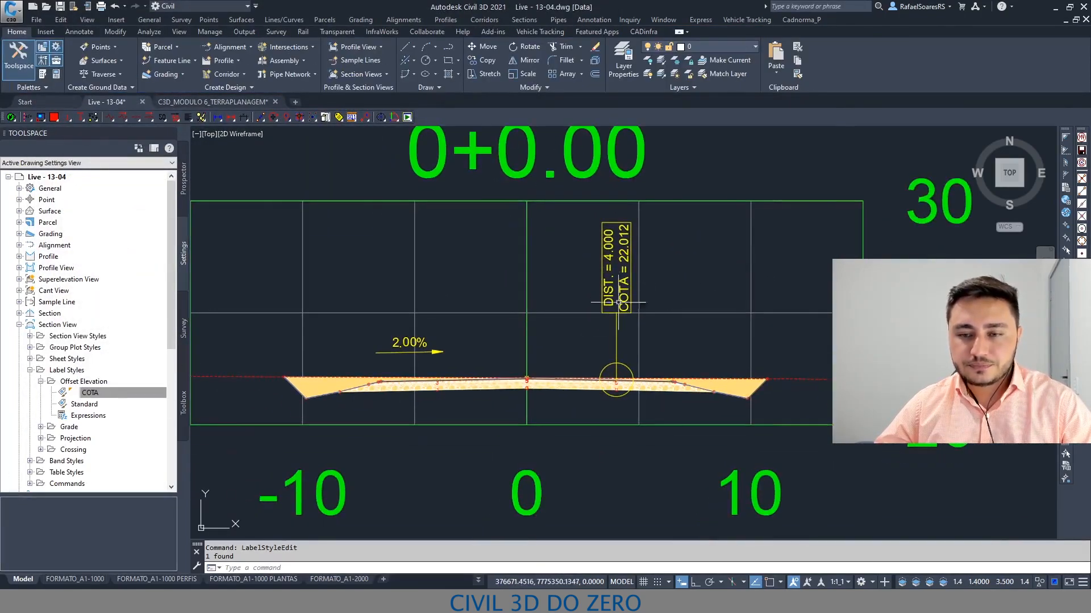
middle_click_drag(605, 344, 640, 334)
key("Escape")
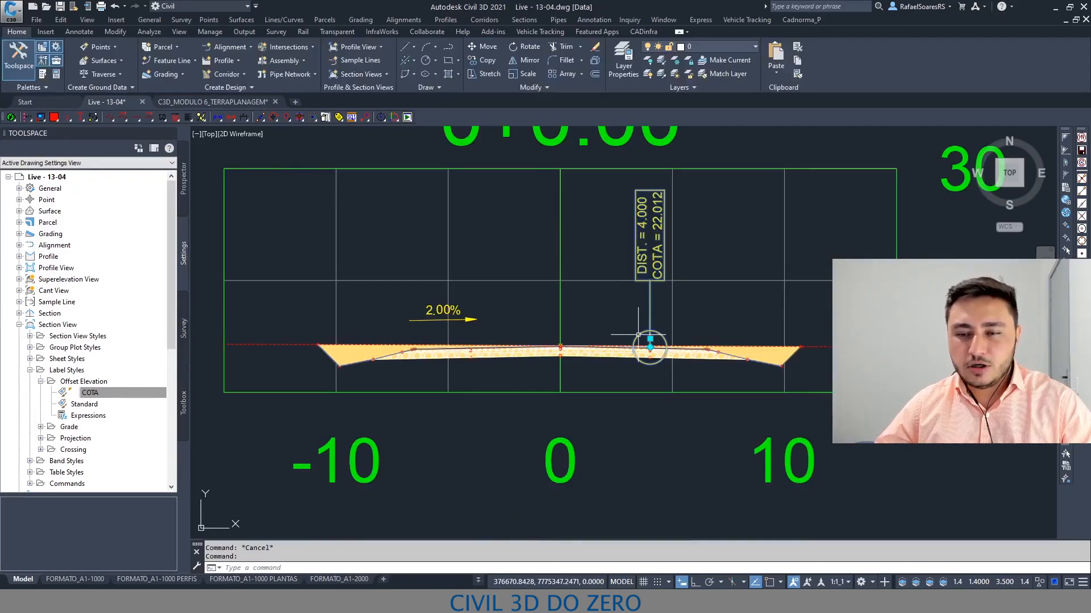
left_click(664, 342)
middle_click_drag(626, 345, 681, 339)
key("Escape")
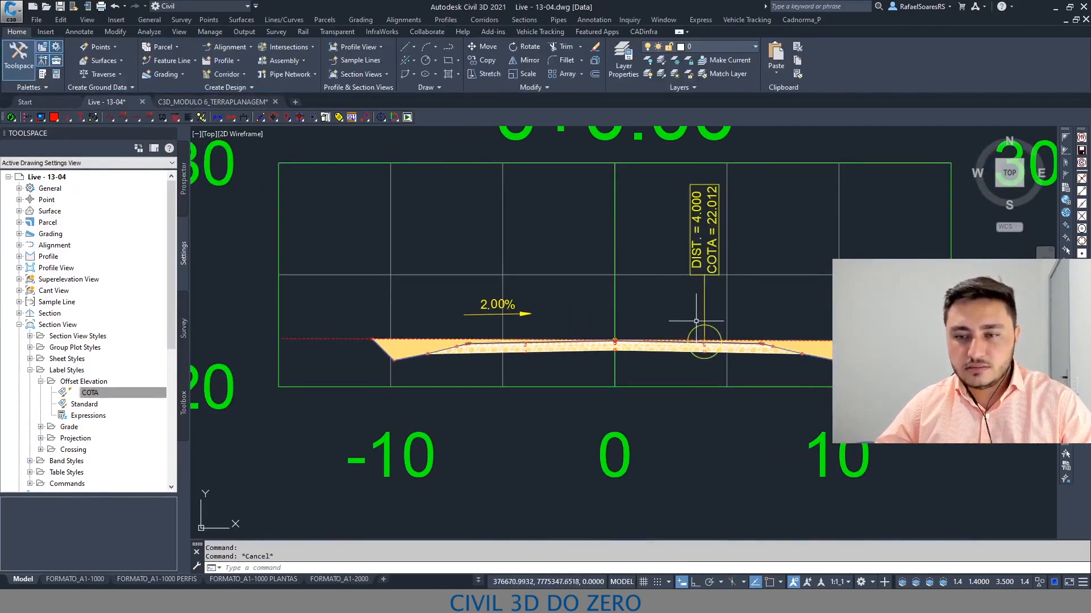
key("Escape")
middle_click_drag(617, 298, 577, 310)
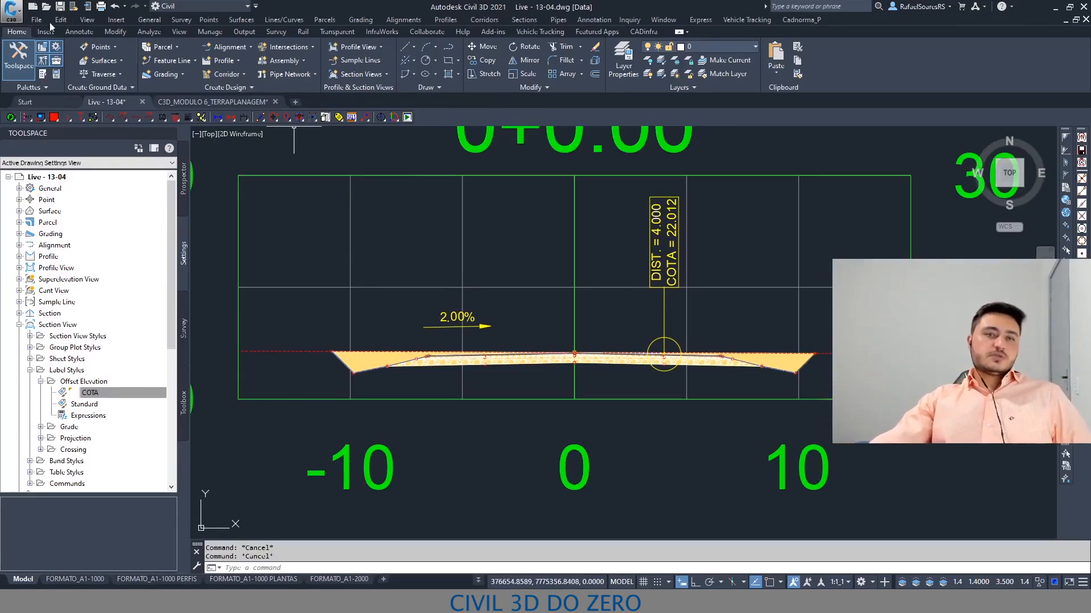
key("ctrl+s")
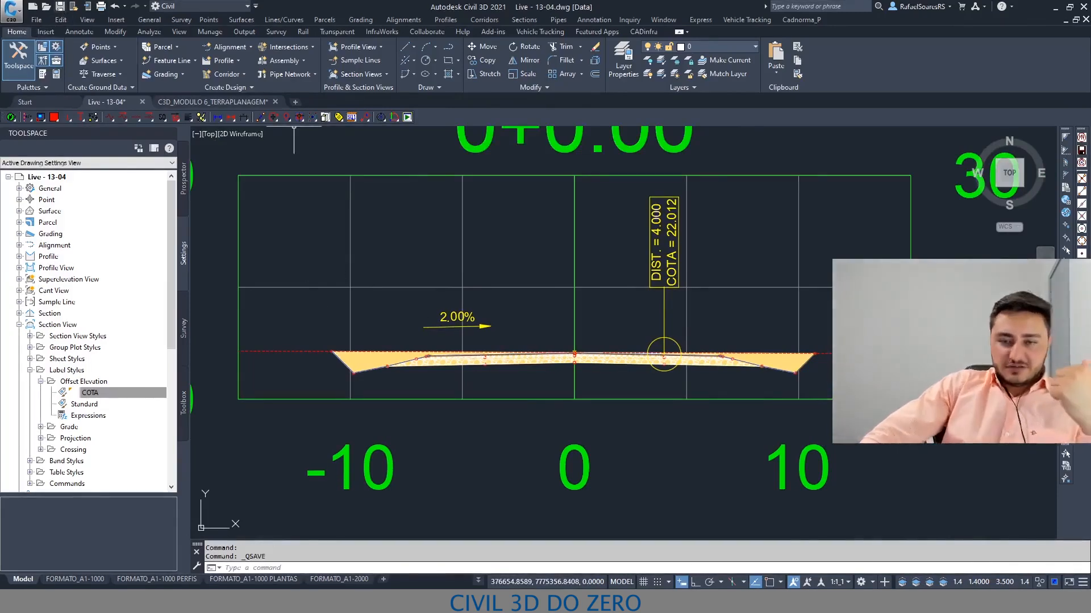
Change the style of the corridor section at 0+0.00 to NOTA DE SERVIÇO PADRÃO DER-SP 200.
left_click(435, 361)
double_click(429, 364)
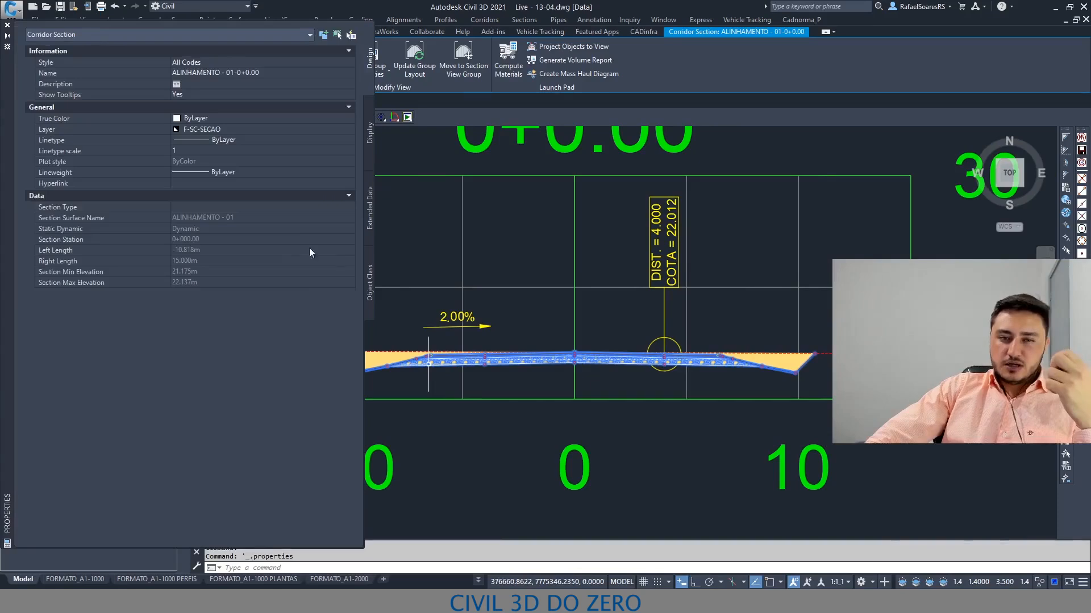
left_click(208, 63)
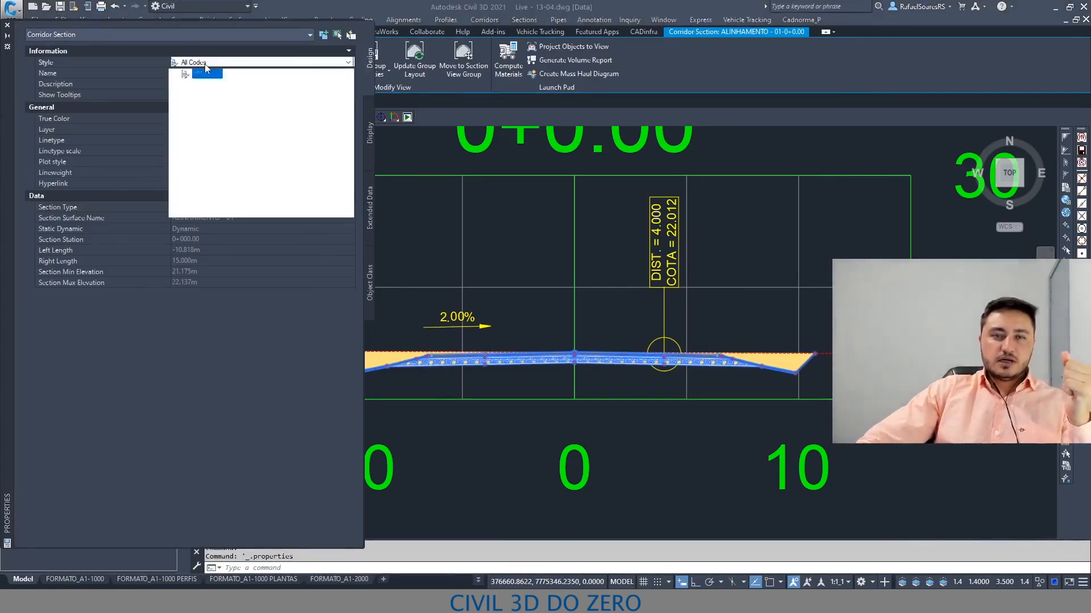
left_click(259, 74)
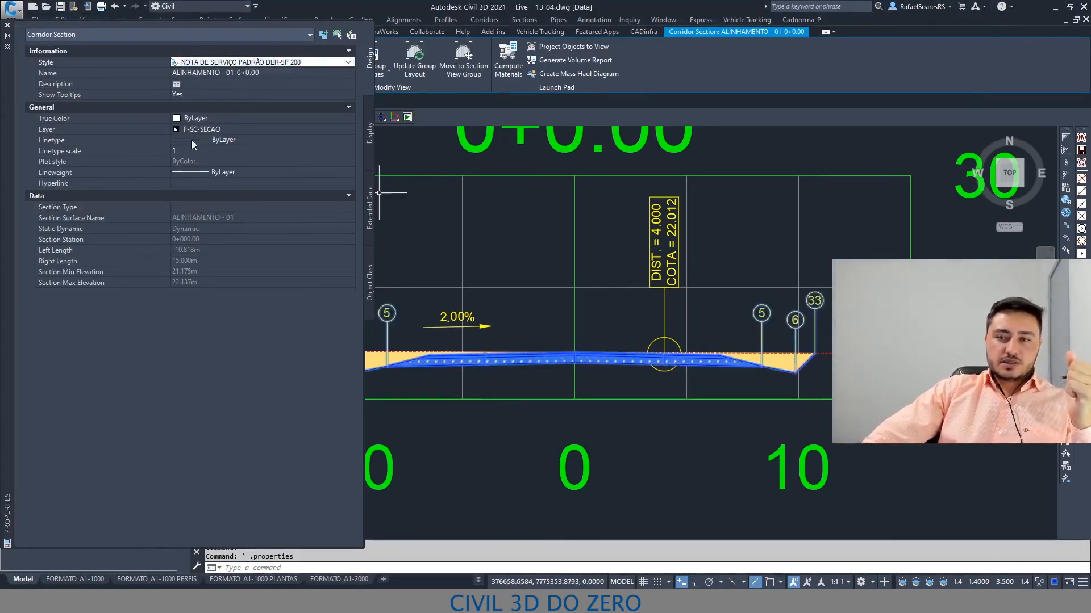
left_click(7, 25)
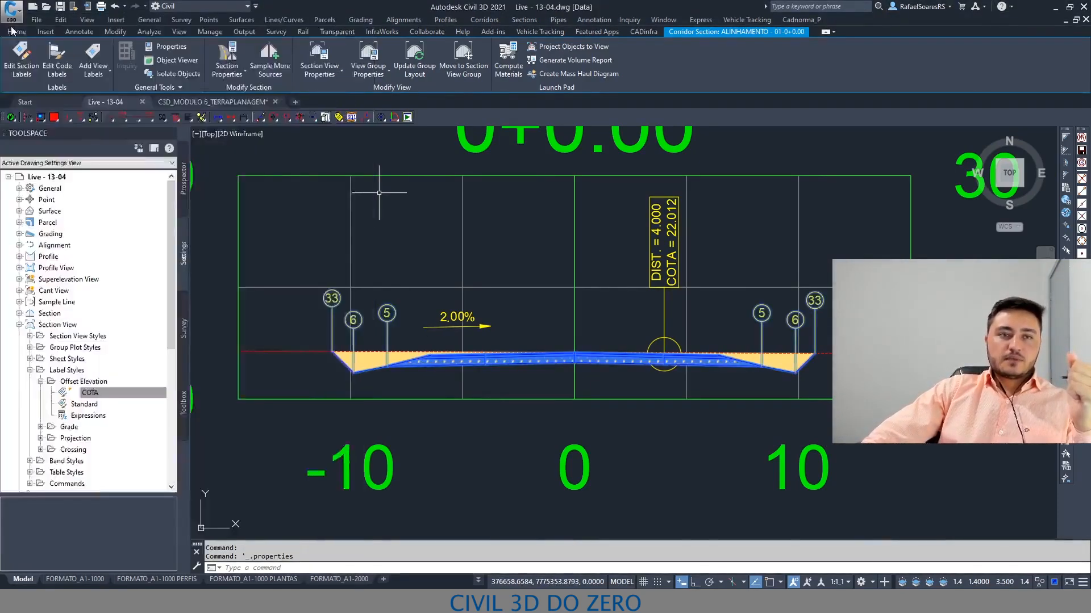
key("Escape")
Switch to the C3D_MODULO 6_TERRAPLANAGEM drawing and examine the code labels on its corridor section and the band table below.
left_click(238, 103)
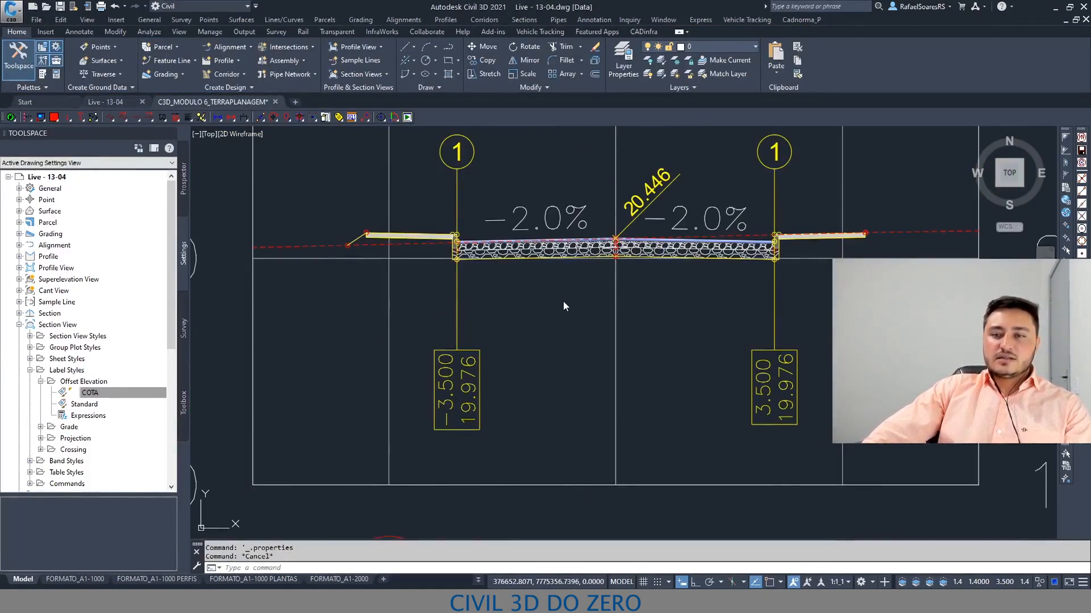
left_click(577, 303)
middle_click_drag(577, 303, 535, 341)
key("Escape")
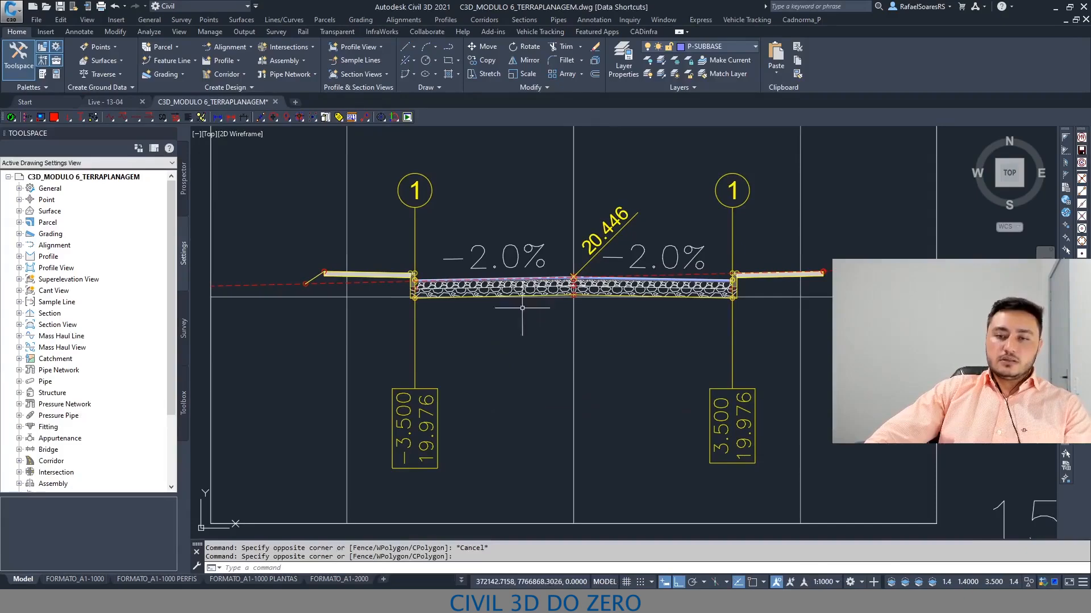
left_click(426, 391)
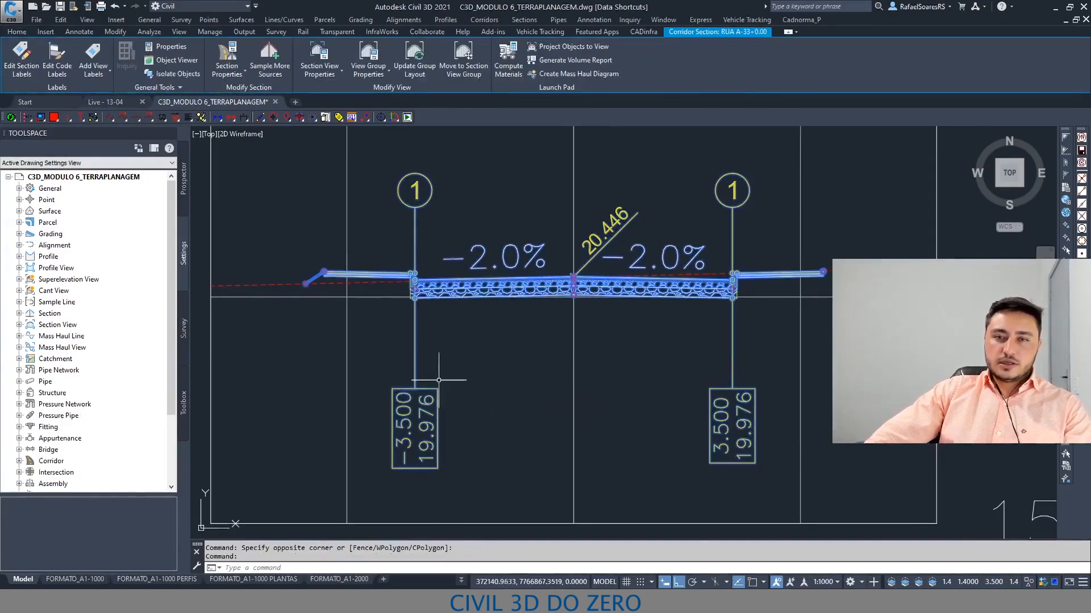
key("Escape")
left_click(463, 291)
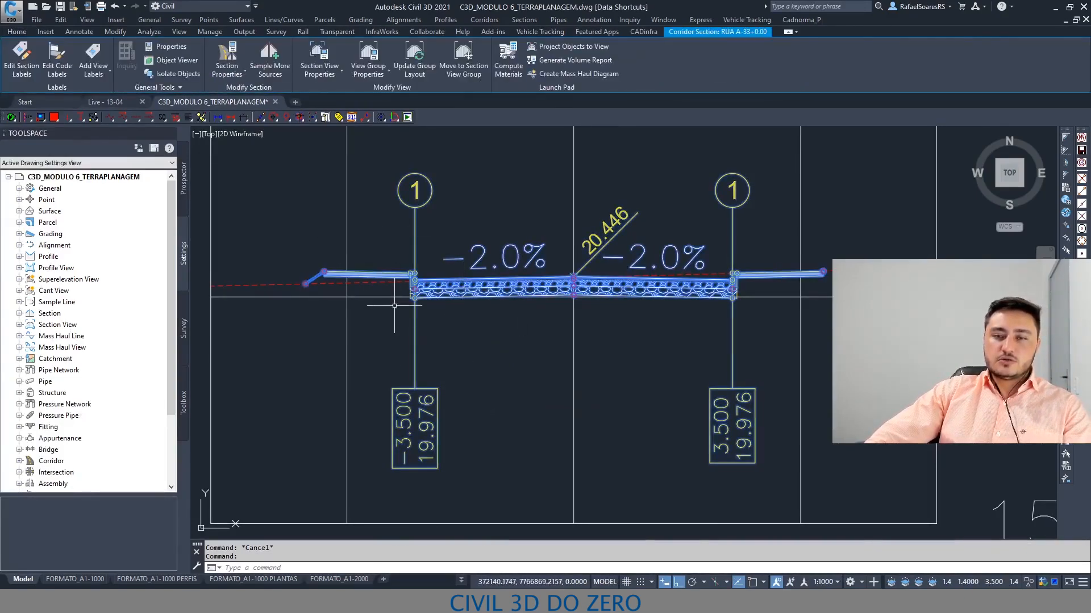
key("Escape")
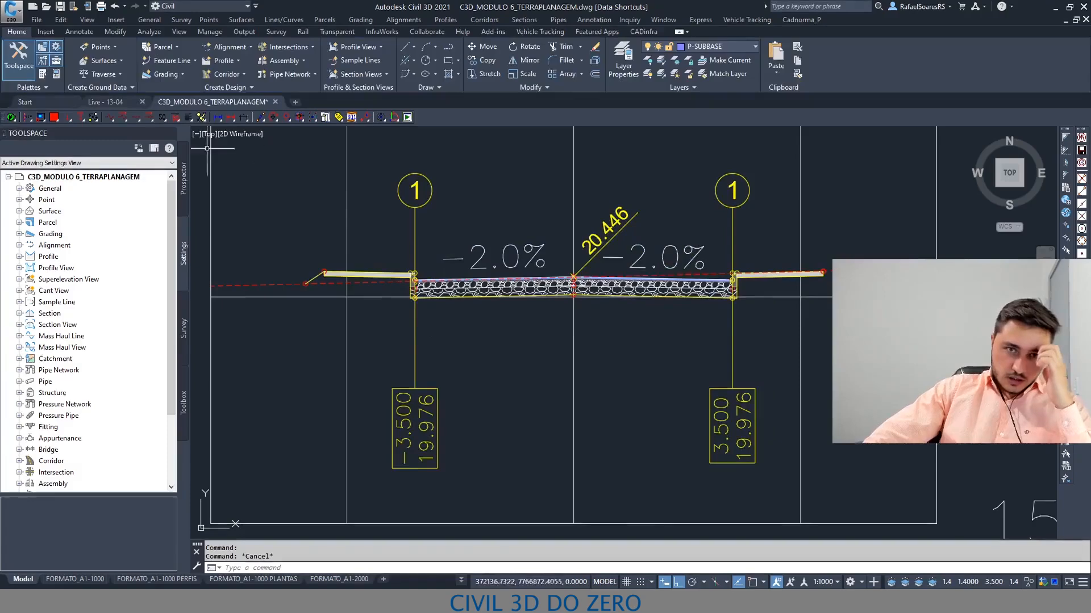
scroll(495, 298, "down", 4)
middle_click_drag(494, 299, 467, 150)
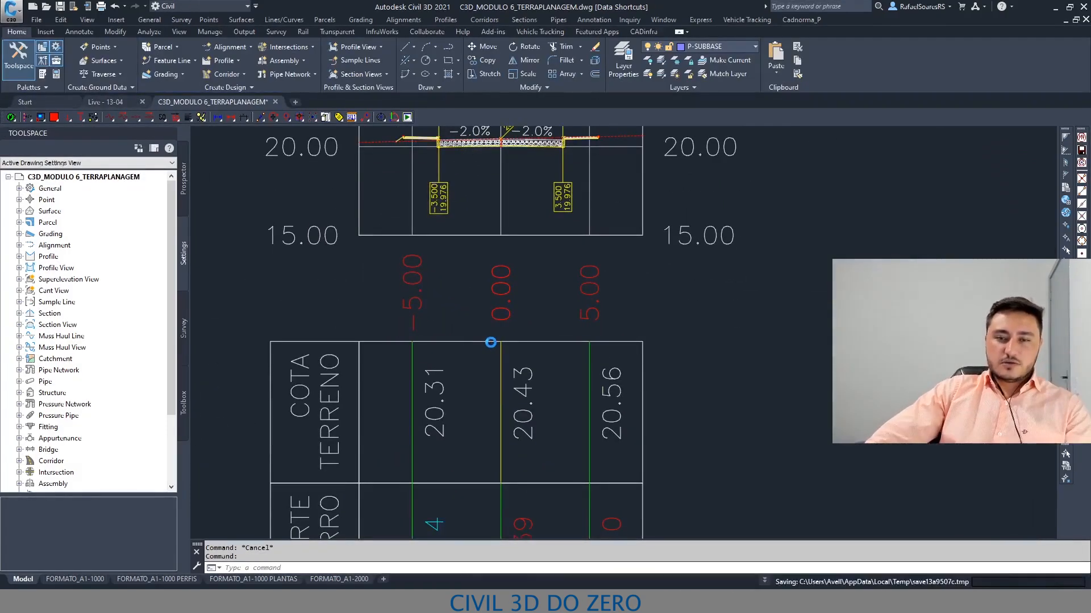
Return to the Live - 13-04 drawing and inspect the slope and offset elevation labels on the 0+0.00 section.
left_click(121, 103)
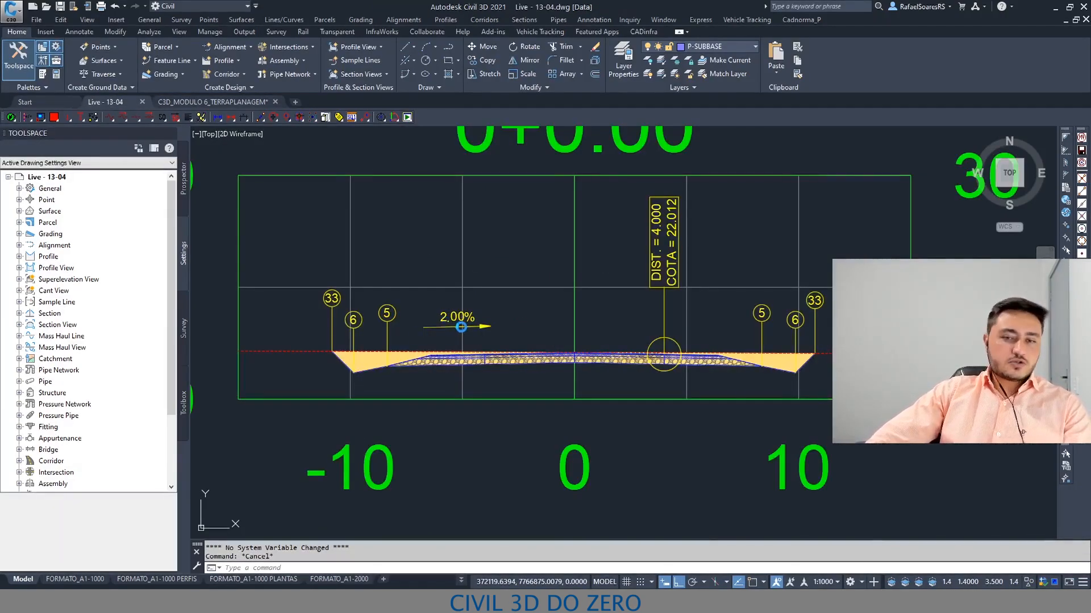
left_click(452, 321)
left_click(448, 307)
key("Escape")
left_click(665, 265)
left_click(661, 259)
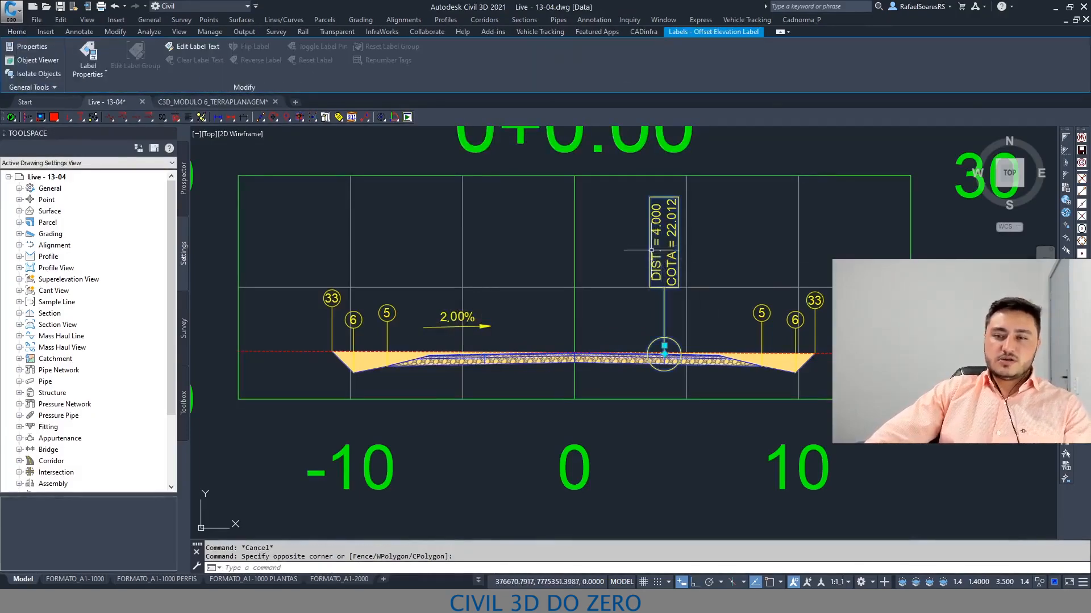
key("Escape")
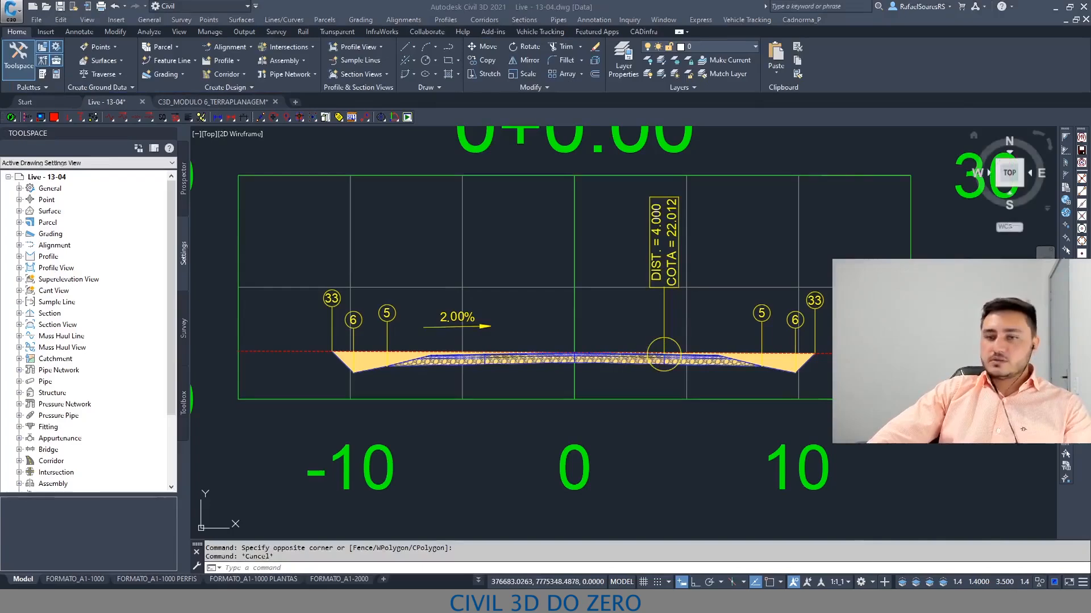
key("Escape")
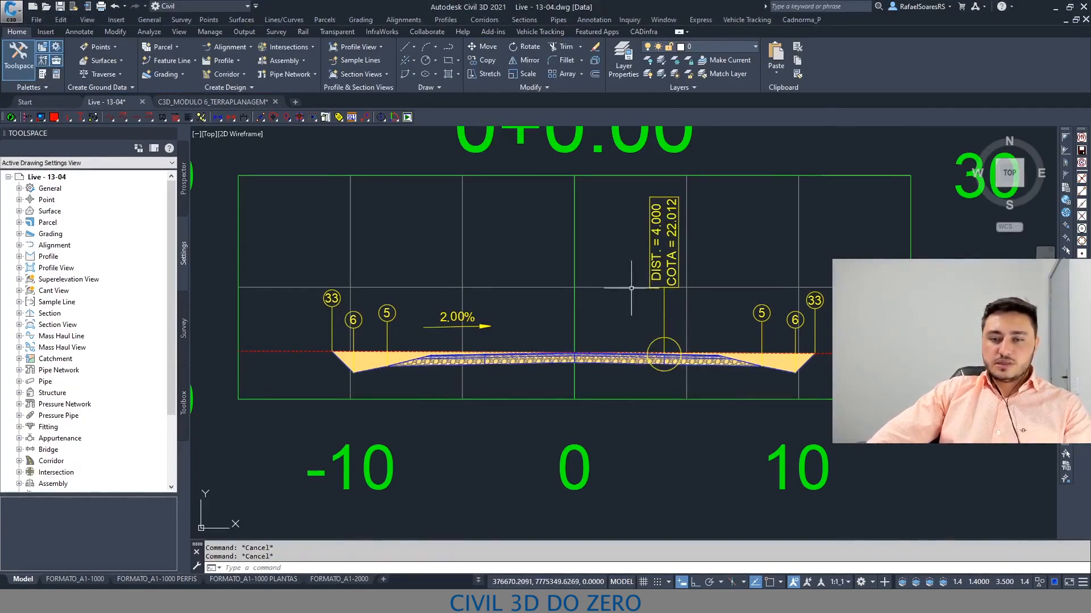
Examine the section view layouts, ending on the 10+0.00 cross section and its cut and fill volume table.
scroll(560, 371, "down", 5)
scroll(560, 371, "up", 5)
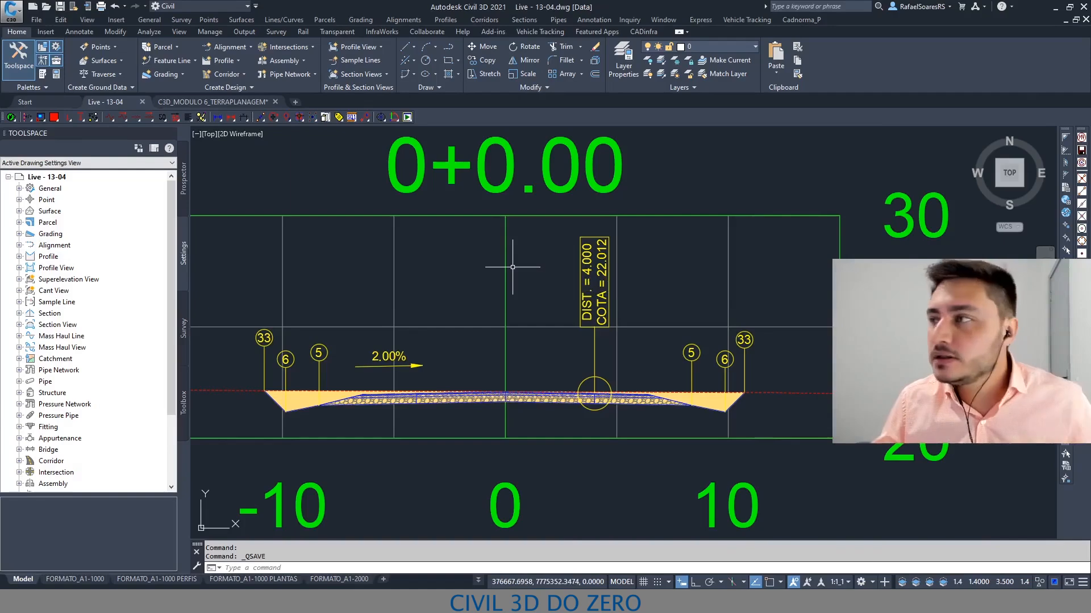
left_click(580, 288)
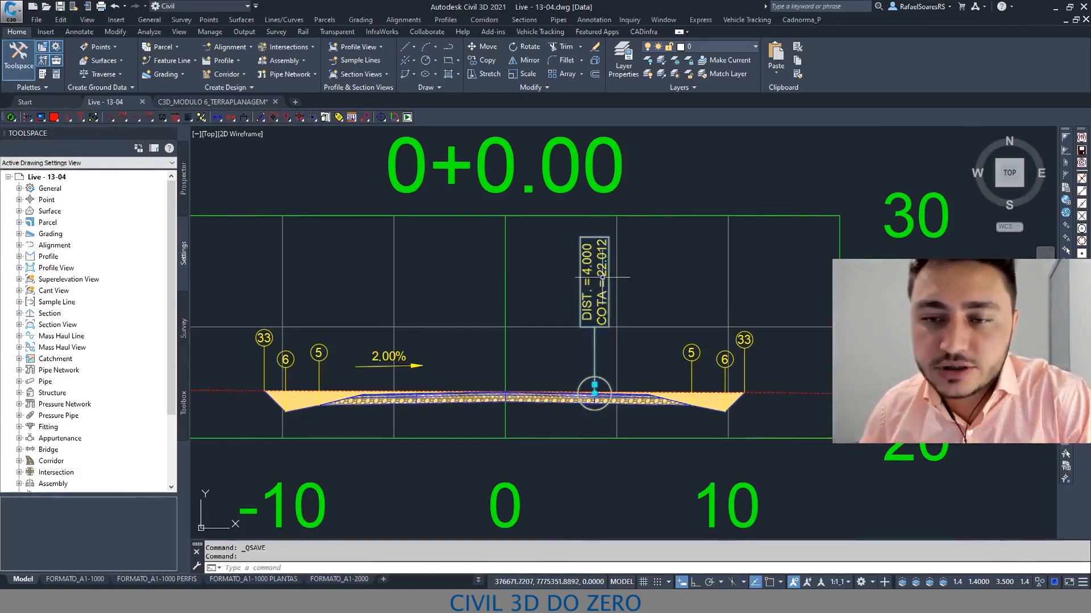
key("Escape")
scroll(572, 287, "down", 10)
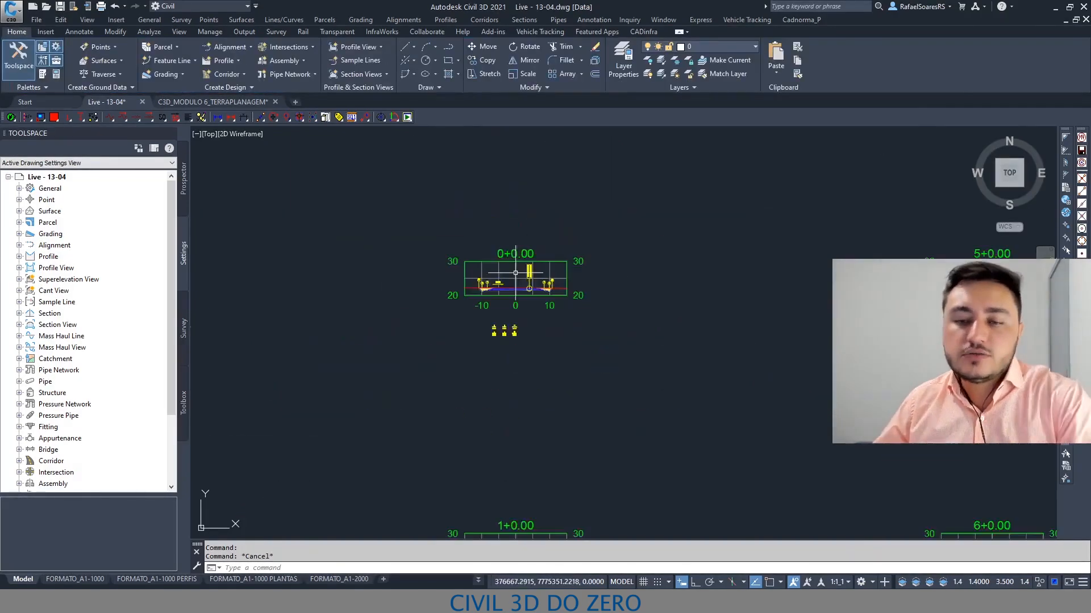
middle_click_drag(472, 307, 442, 265)
scroll(442, 265, "down", 5)
scroll(726, 259, "up", 6)
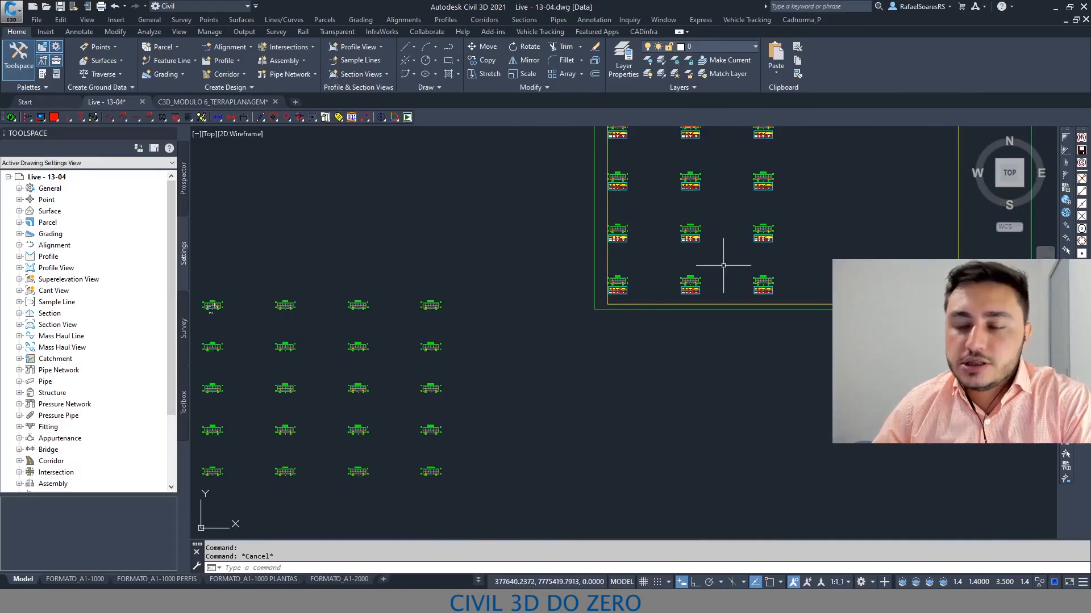
middle_click_drag(683, 242, 679, 347)
scroll(542, 238, "up", 8)
middle_click_drag(514, 223, 311, 283)
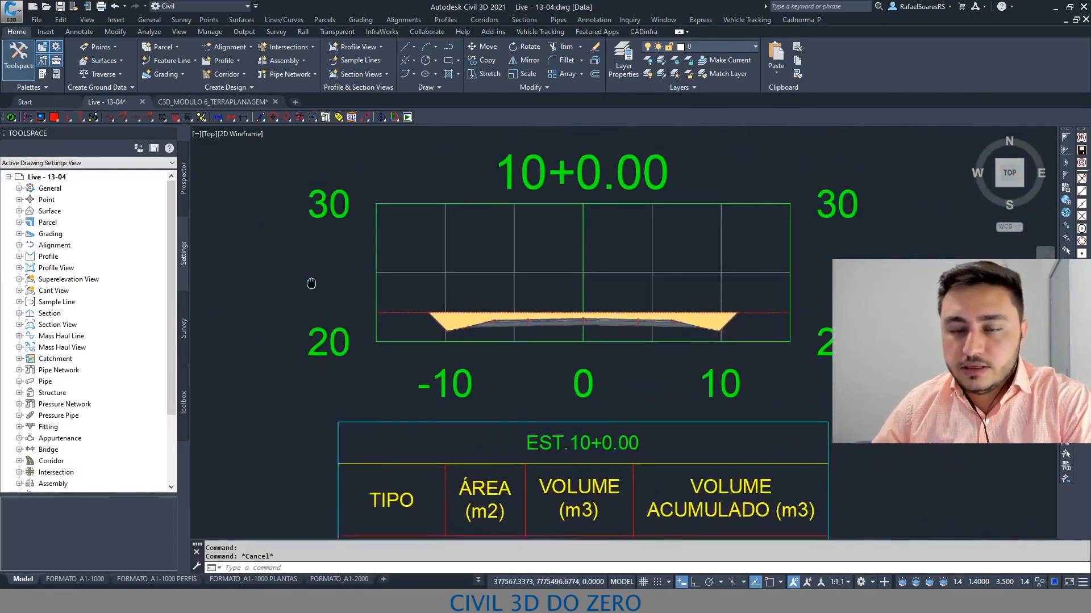
scroll(351, 278, "down", 2)
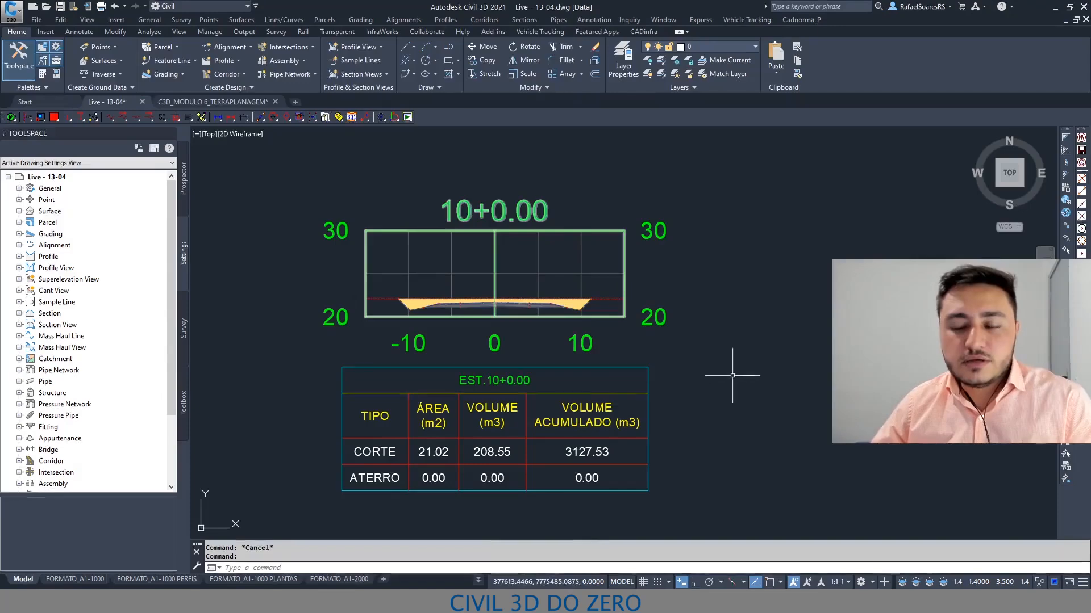
Turn on the Slope Arrows component in plan view for the CURVAS-1&5 (GEOMETRIA) style of the terrain surface around the corridor.
key("Escape")
scroll(759, 382, "down", 5)
middle_click_drag(652, 389, 762, 443)
scroll(634, 394, "down", 6)
middle_click_drag(628, 397, 642, 537)
scroll(489, 402, "up", 8)
middle_click_drag(565, 321, 513, 445)
key("Escape")
middle_click_drag(488, 318, 475, 413)
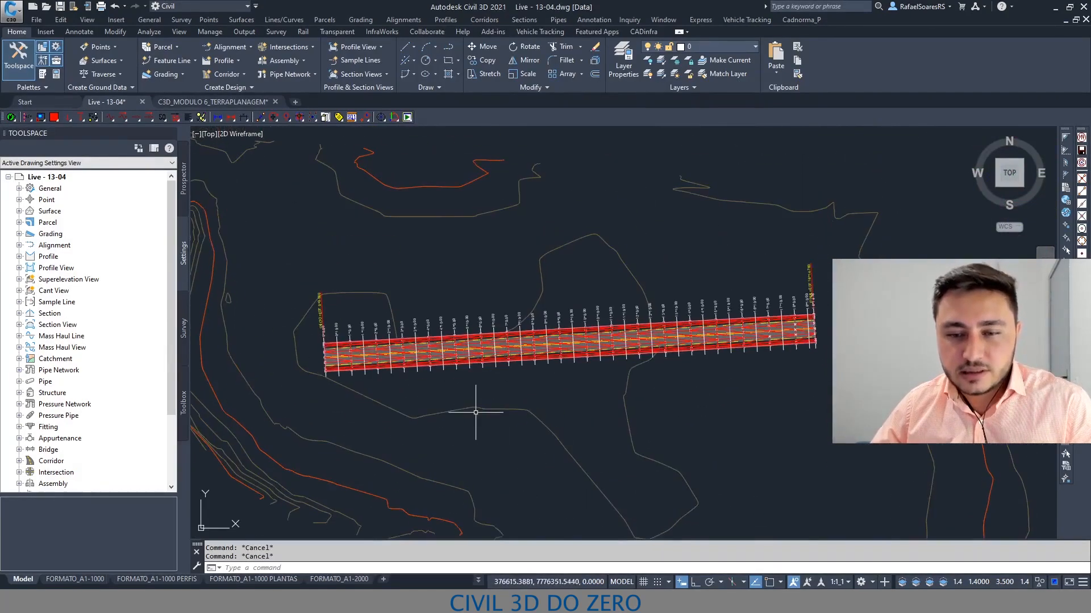
left_click(476, 412)
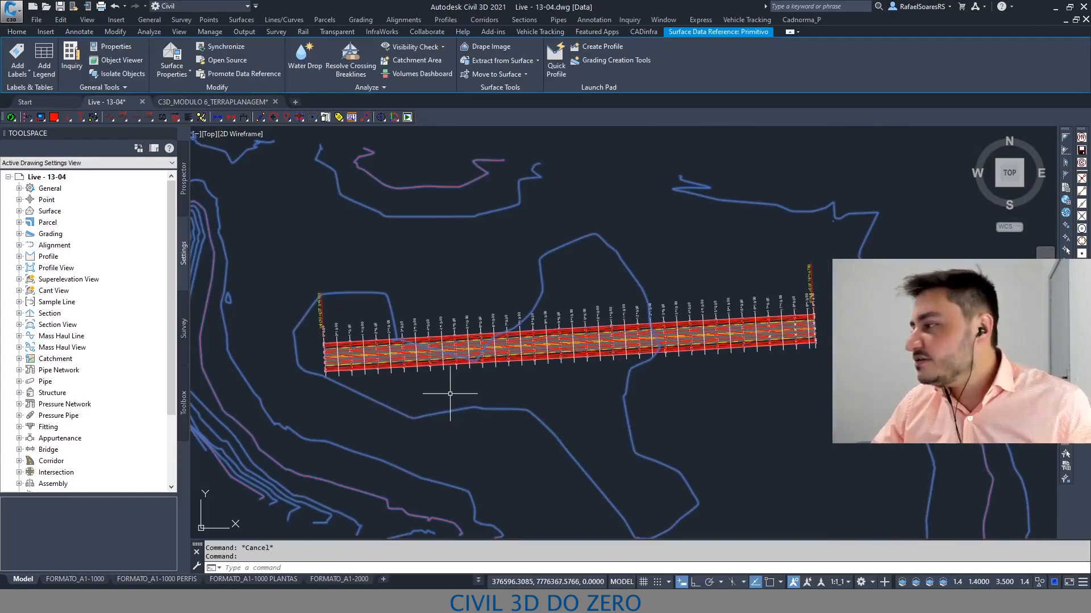
right_click(486, 376)
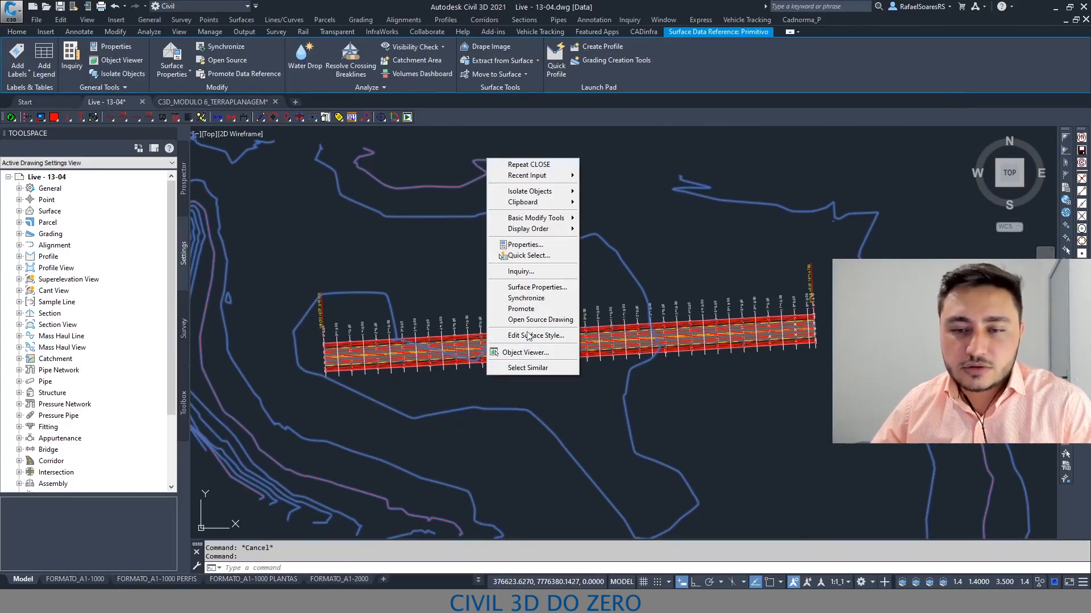
left_click(529, 336)
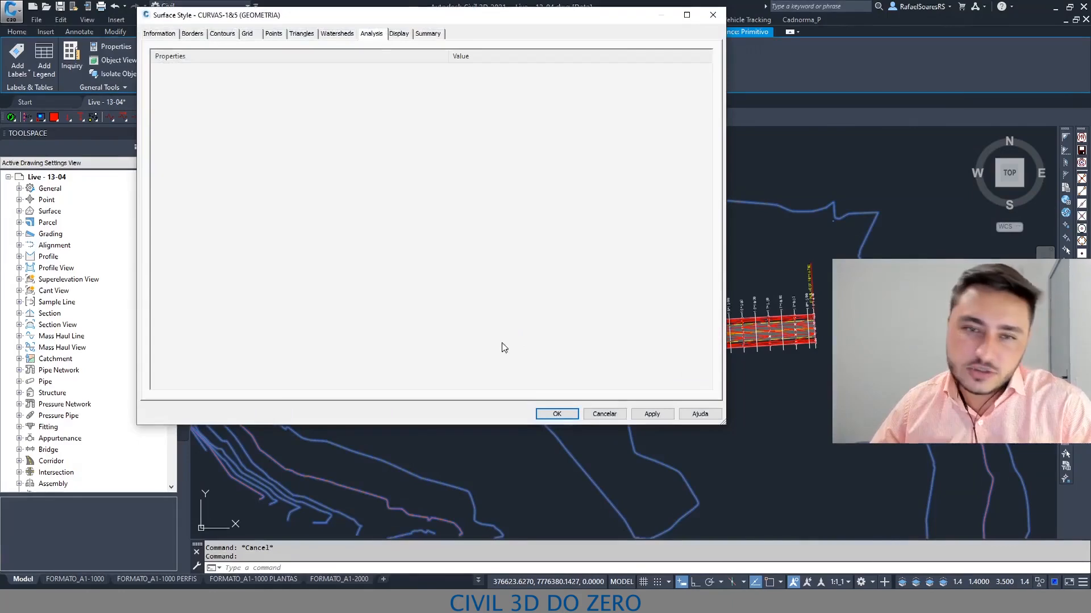
left_click(398, 34)
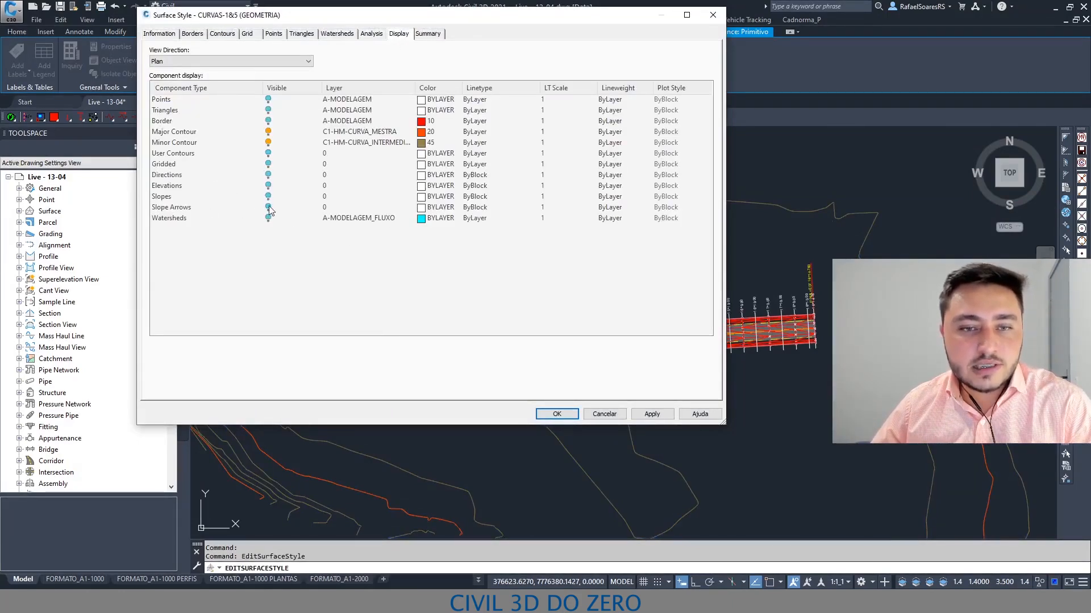
left_click(268, 208)
left_click(653, 415)
left_click(565, 410)
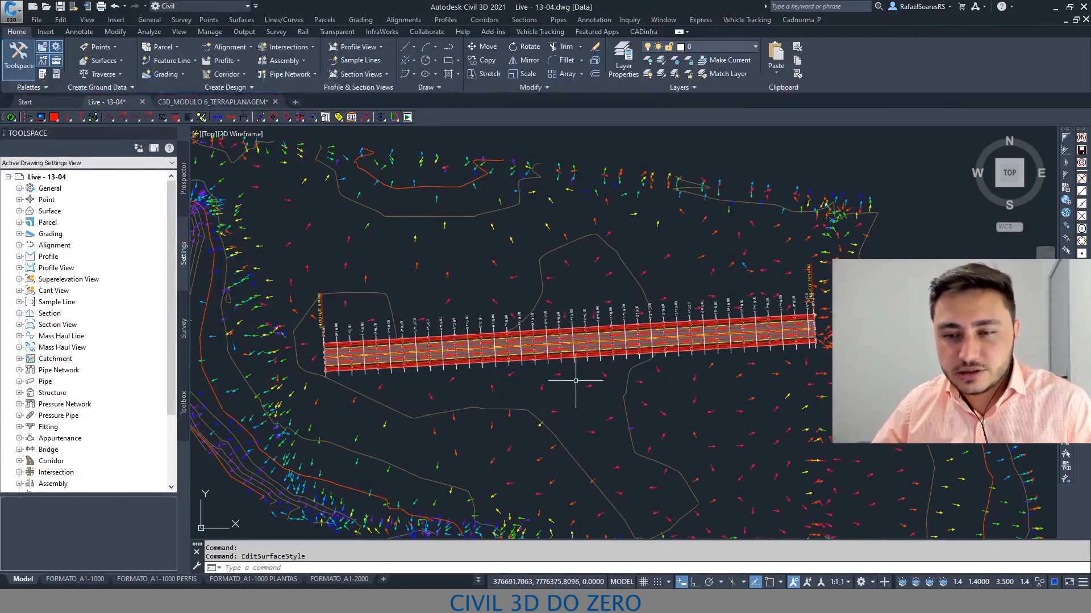
Examine the directions of the surface slope arrows along the corridor and across the surrounding terrain.
mouse_move(498, 345)
middle_mouse_down()
mouse_move(535, 332)
mouse_move(564, 300)
middle_mouse_up()
scroll(556, 353, "up", 2)
left_click(606, 316)
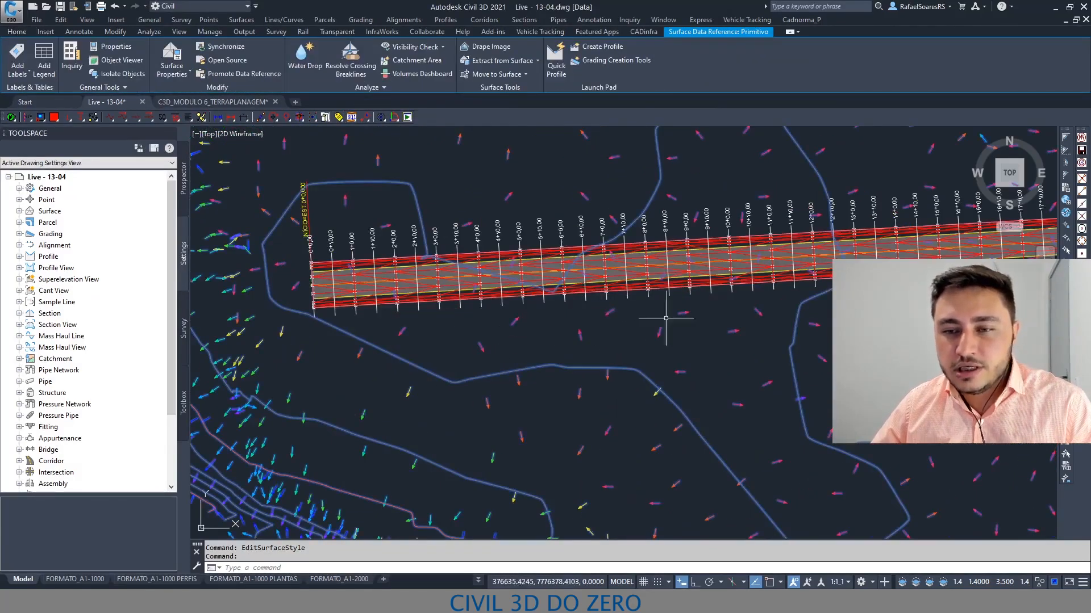
middle_click_drag(696, 325, 540, 231)
scroll(651, 357, "up", 4)
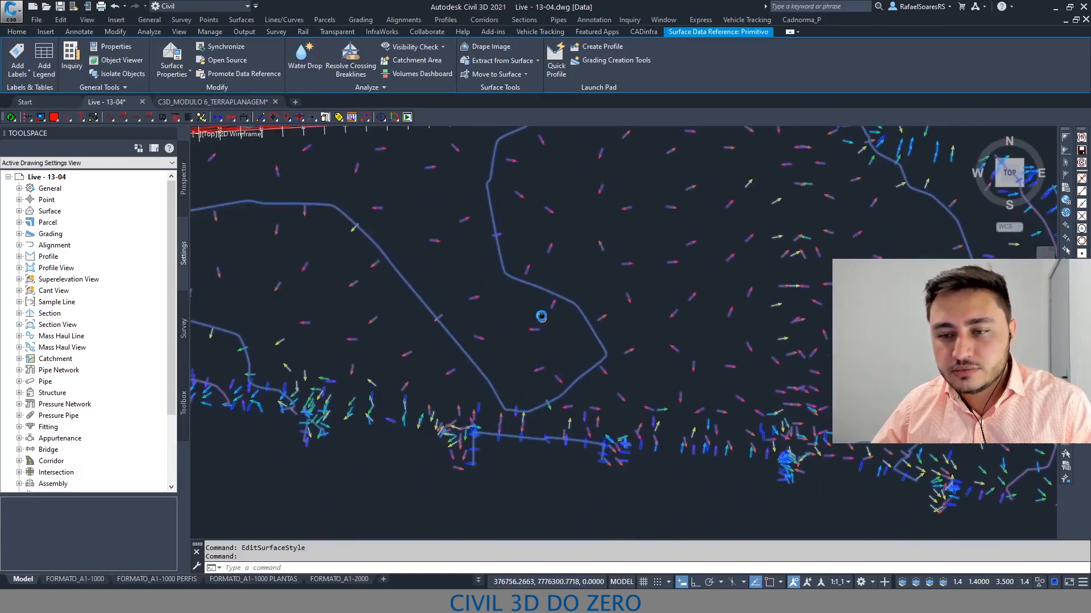
mouse_move(703, 266)
left_mouse_down()
mouse_move(562, 234)
mouse_move(681, 369)
mouse_move(802, 258)
mouse_move(719, 263)
left_mouse_up()
key("Escape")
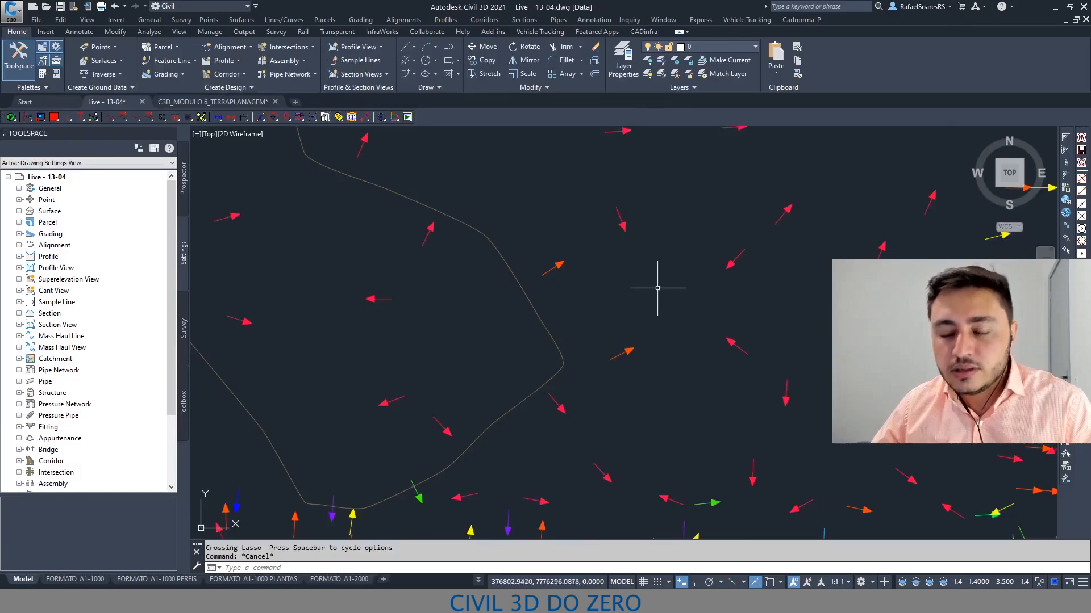
scroll(657, 295, "down", 5)
scroll(607, 350, "up", 4)
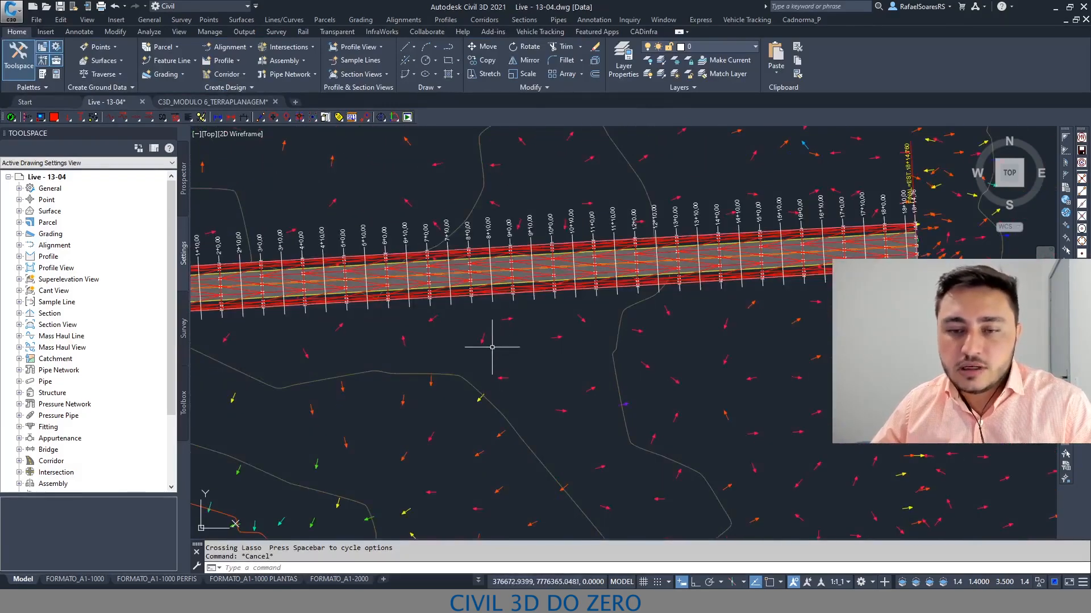
Turn off the Slope Arrows component in the terrain surface's CURVAS-1&5 (GEOMETRIA) style and clear the selection.
left_click(481, 339)
key("Escape")
left_click(481, 338)
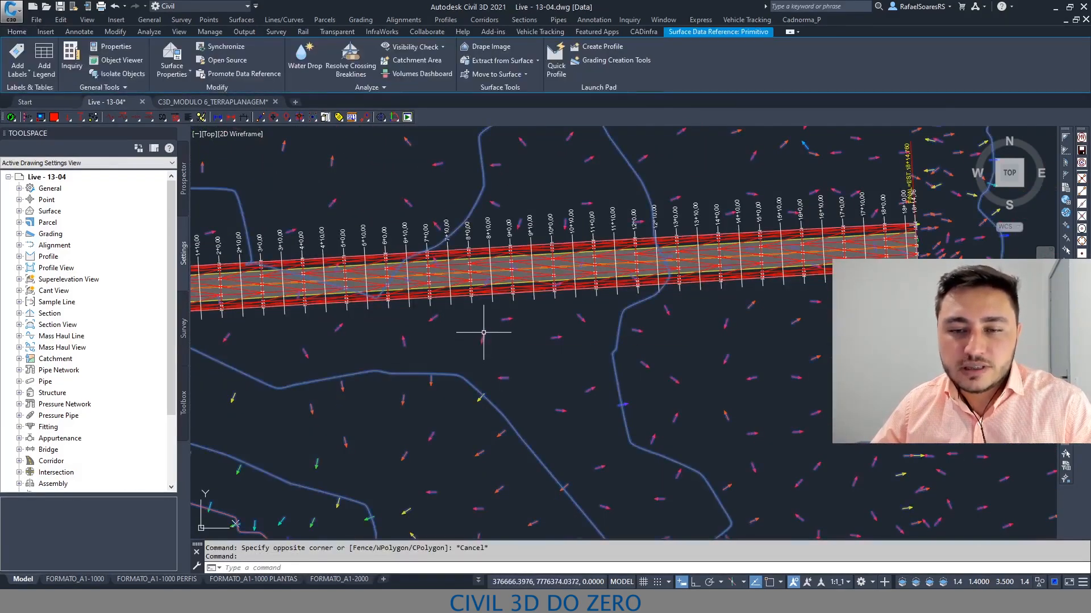
right_click(505, 342)
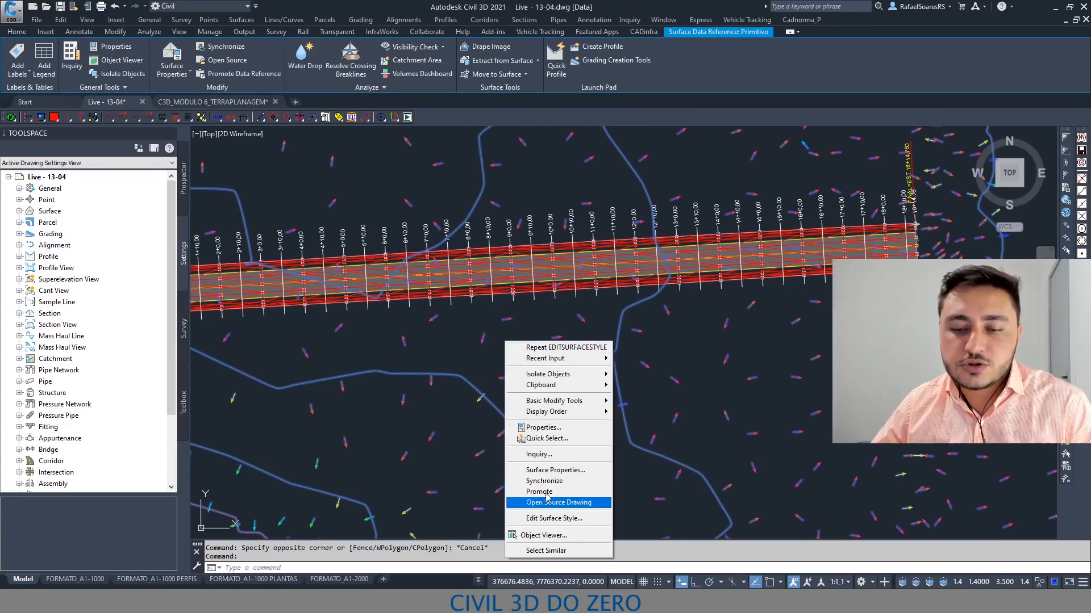
left_click(547, 518)
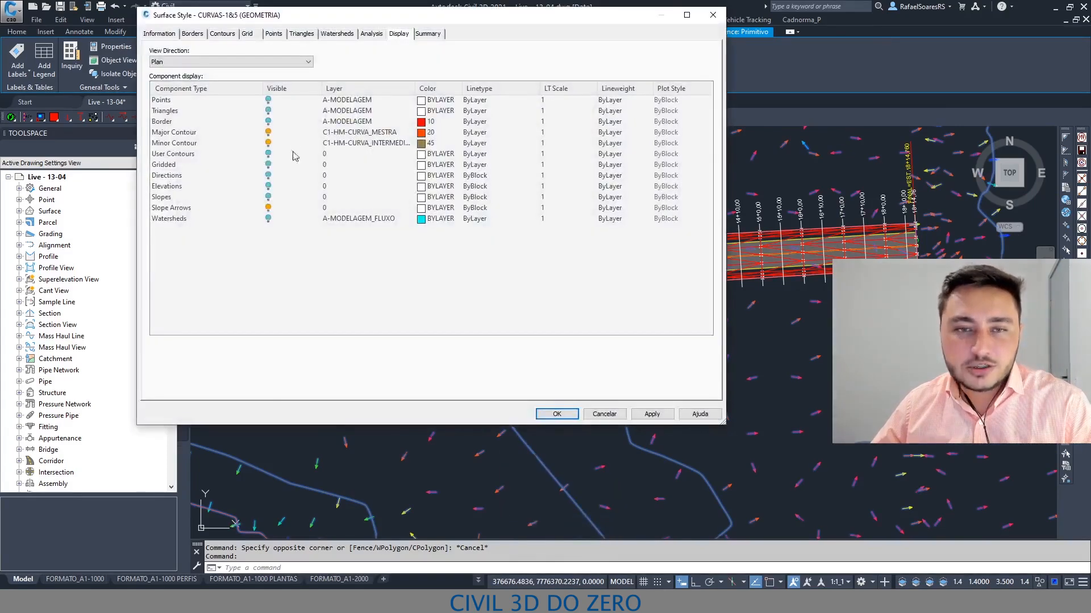
left_click(221, 211)
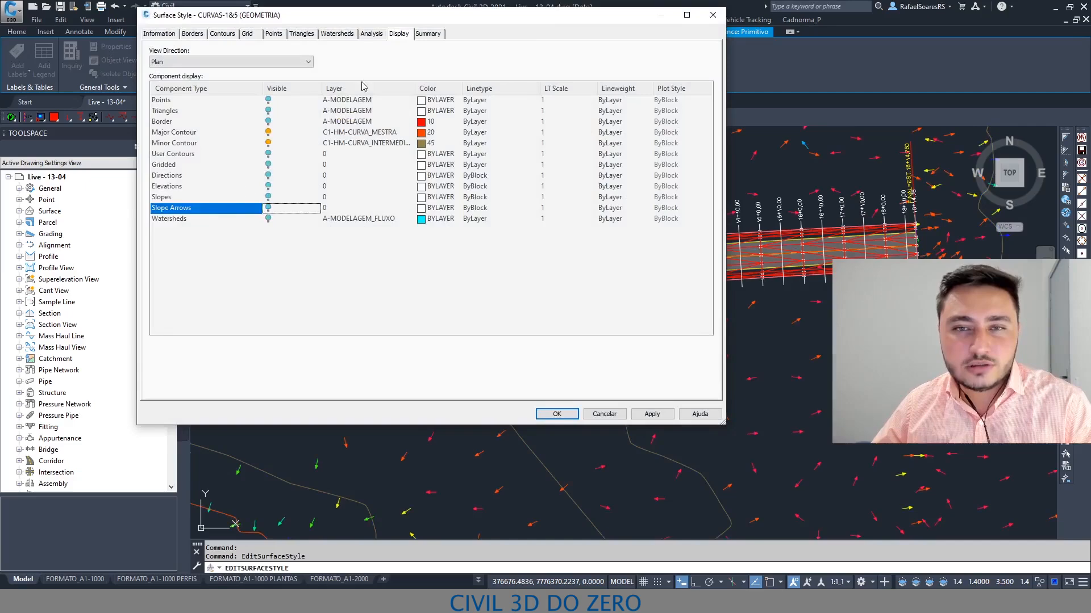
left_click(556, 414)
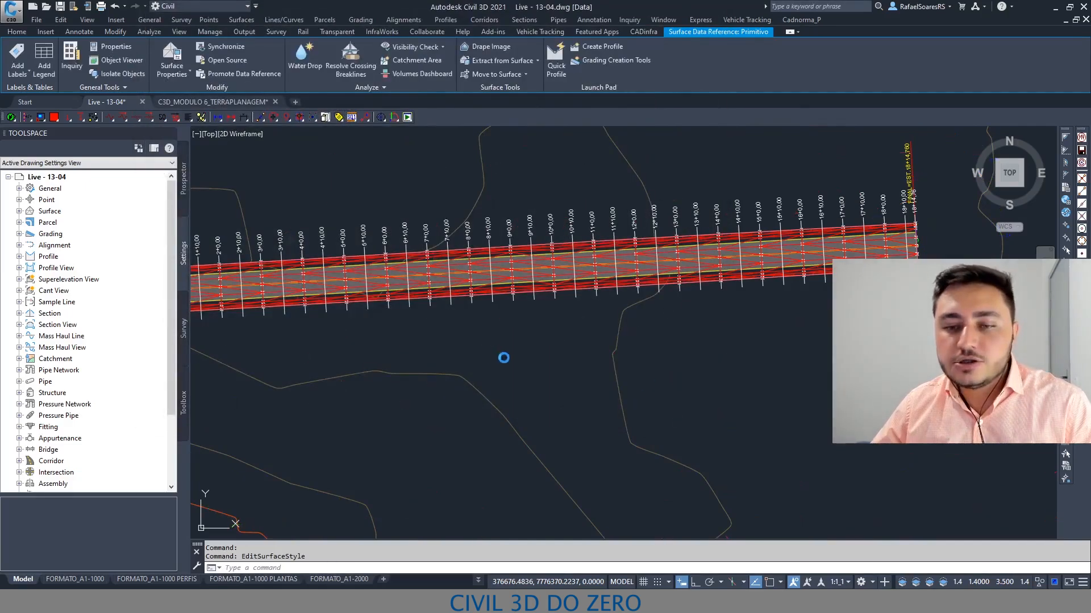
key("Escape")
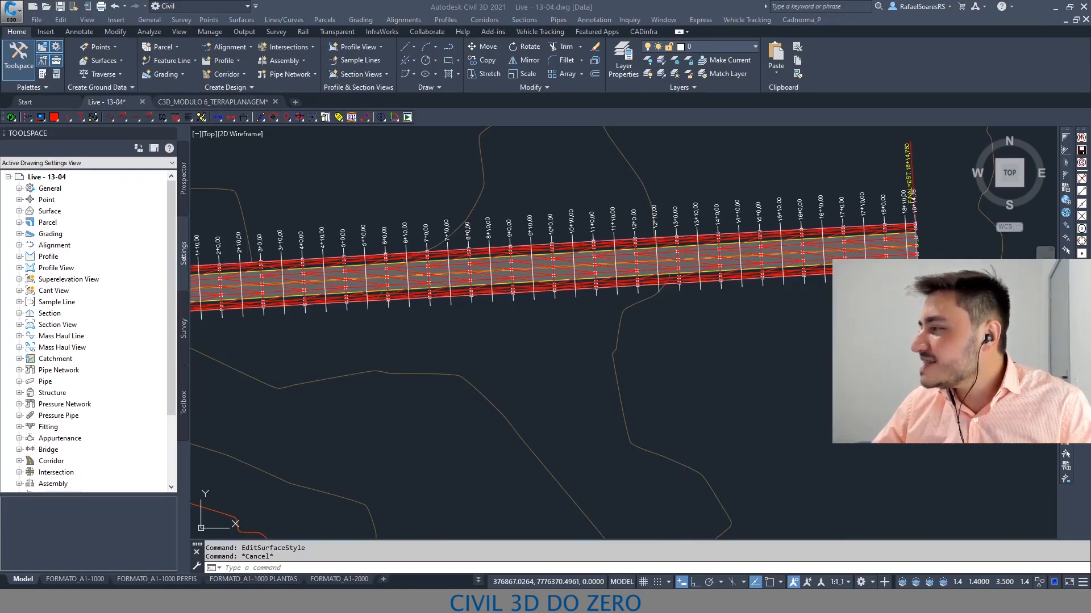
Inspect the corridor plan and the section view sheets, including the 7+0.00 cross section and its volume table.
middle_click_drag(340, 310, 600, 343)
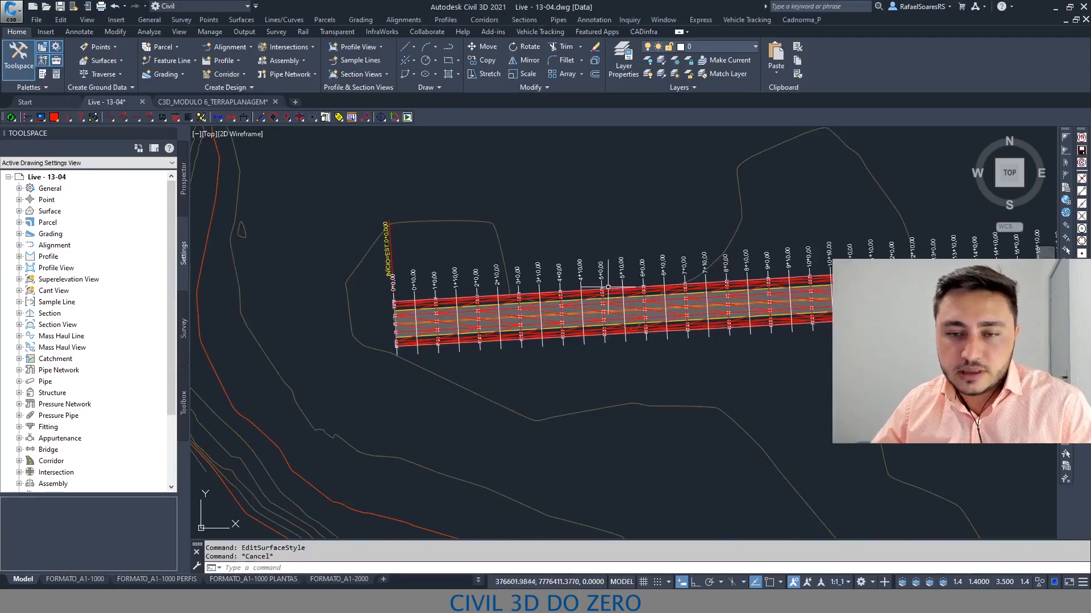
middle_click_drag(607, 287, 388, 291)
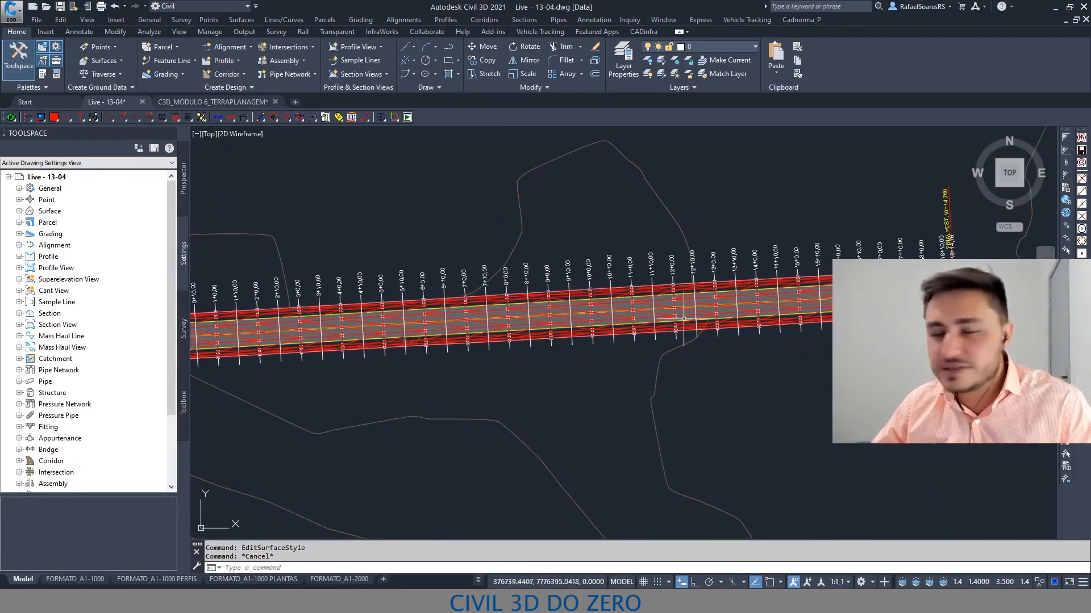
scroll(496, 292, "up", 4)
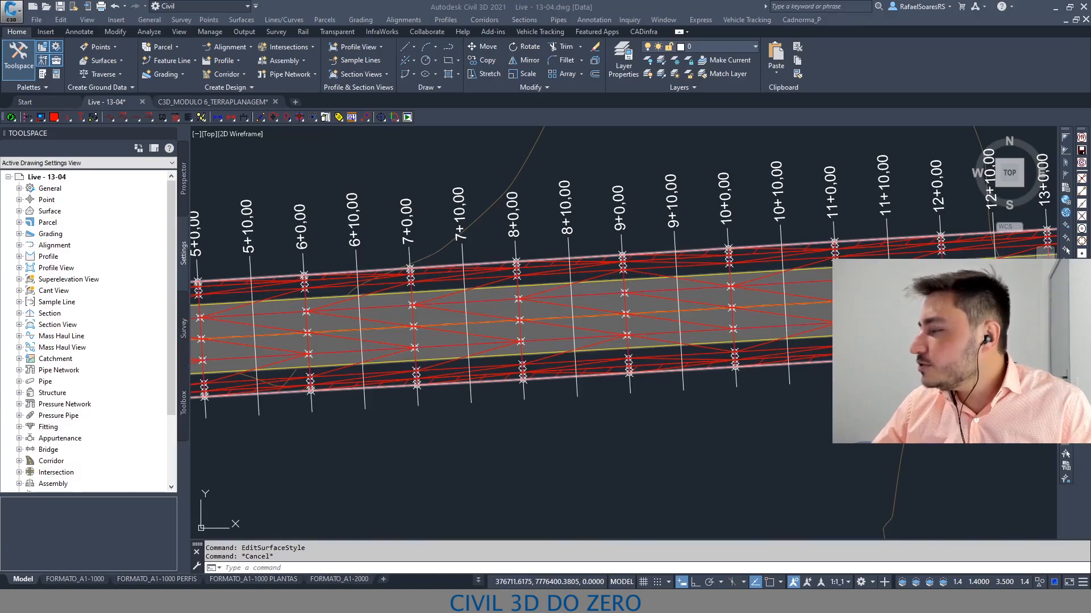
scroll(499, 336, "down", 6)
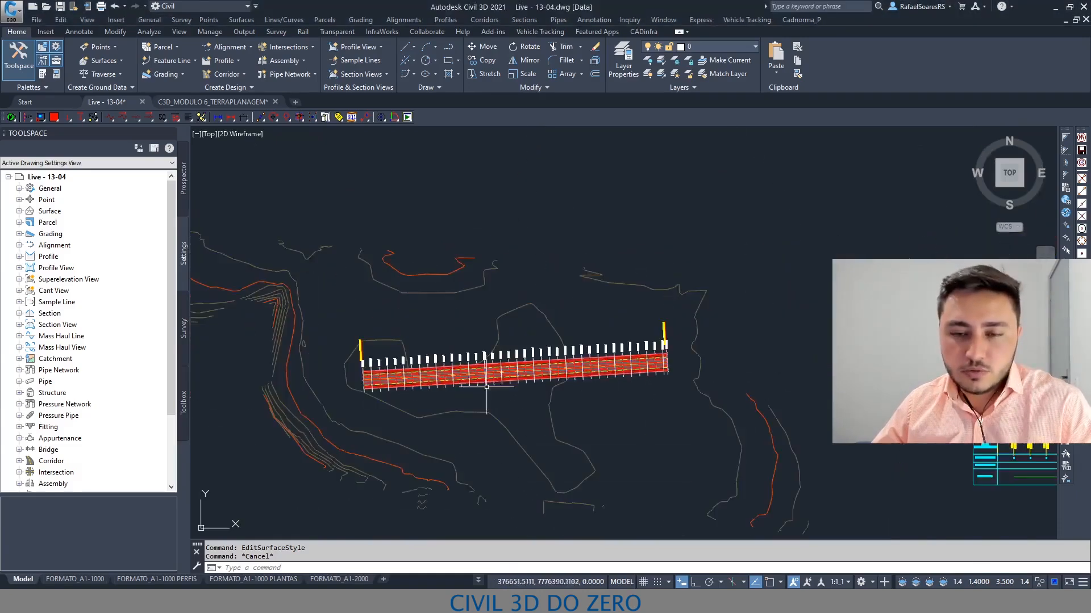
middle_click_drag(499, 335, 414, 207)
scroll(511, 301, "up", 4)
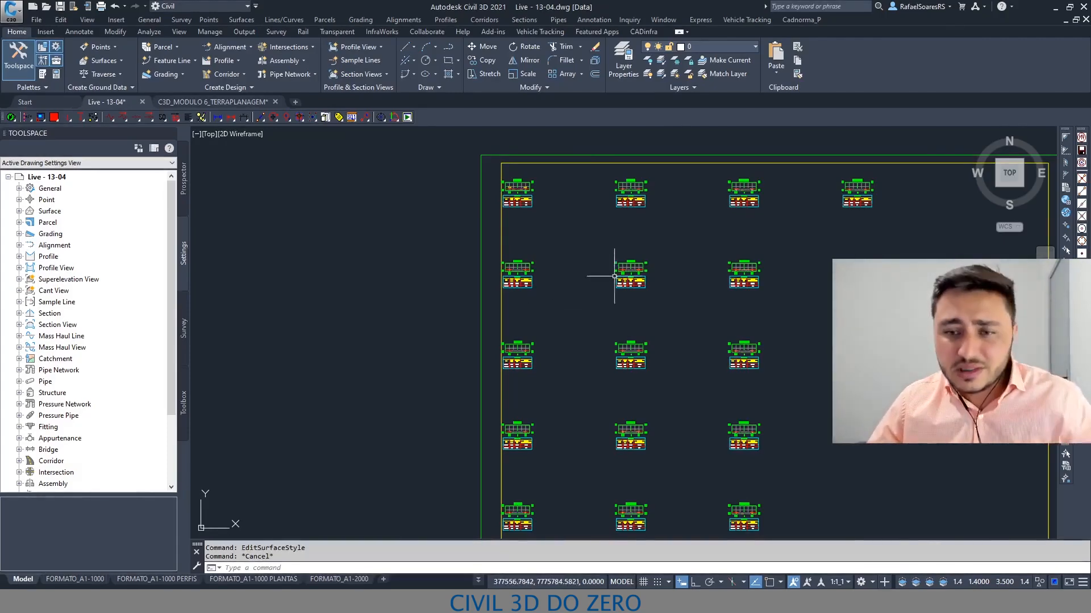
scroll(619, 261, "down", 4)
scroll(612, 183, "up", 4)
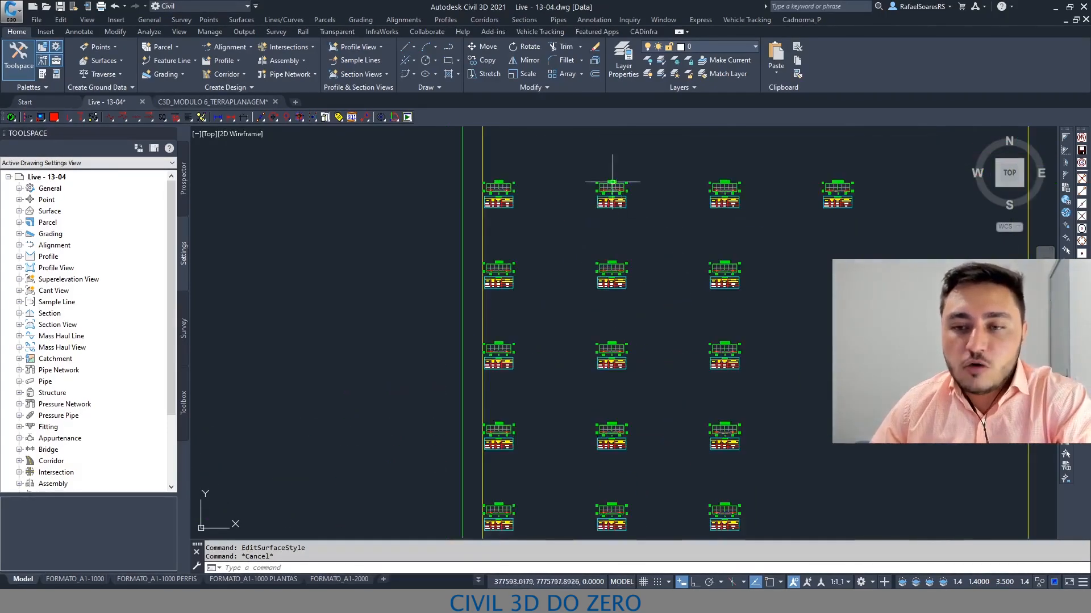
scroll(613, 183, "up", 2)
scroll(622, 318, "up", 5)
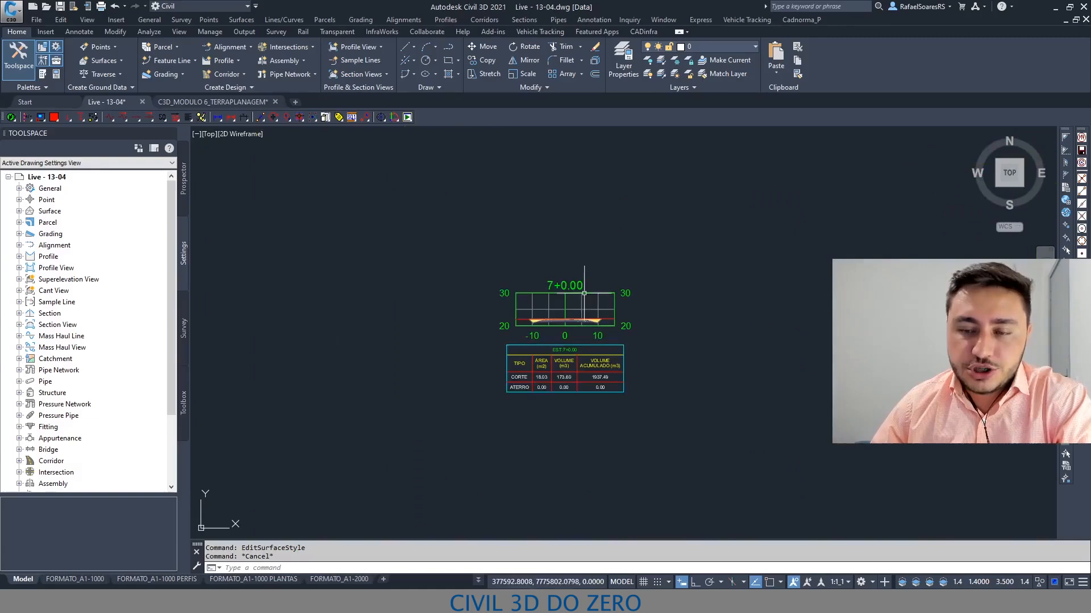
scroll(584, 293, "down", 5)
scroll(523, 438, "down", 2)
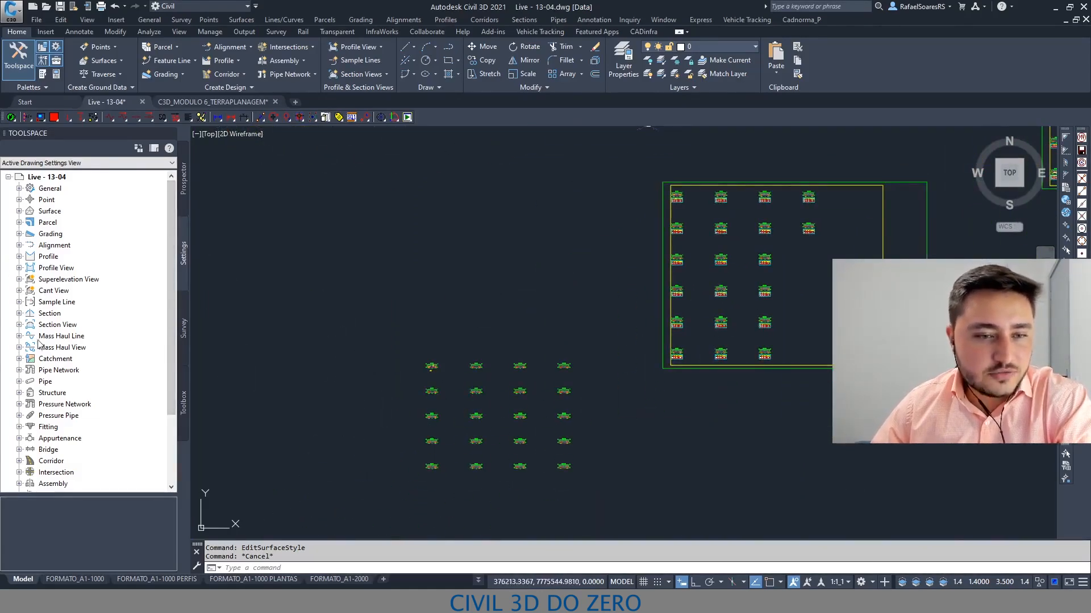
Open the SECAO_TRANSVERSAL group plot style of the section views for editing.
left_click(18, 325)
left_click(37, 347)
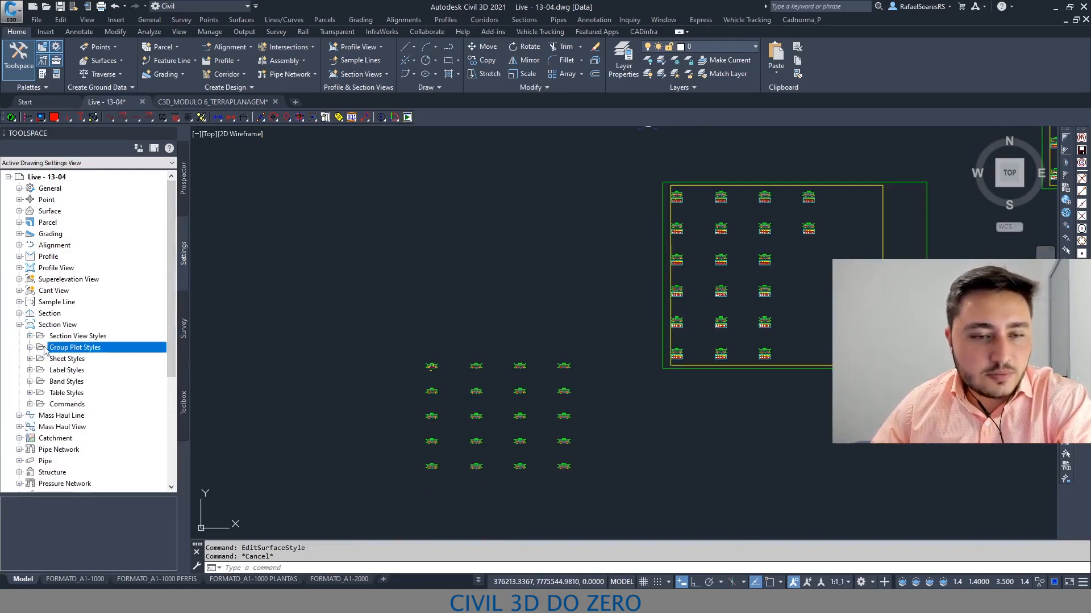
left_click(30, 348)
left_click(102, 370)
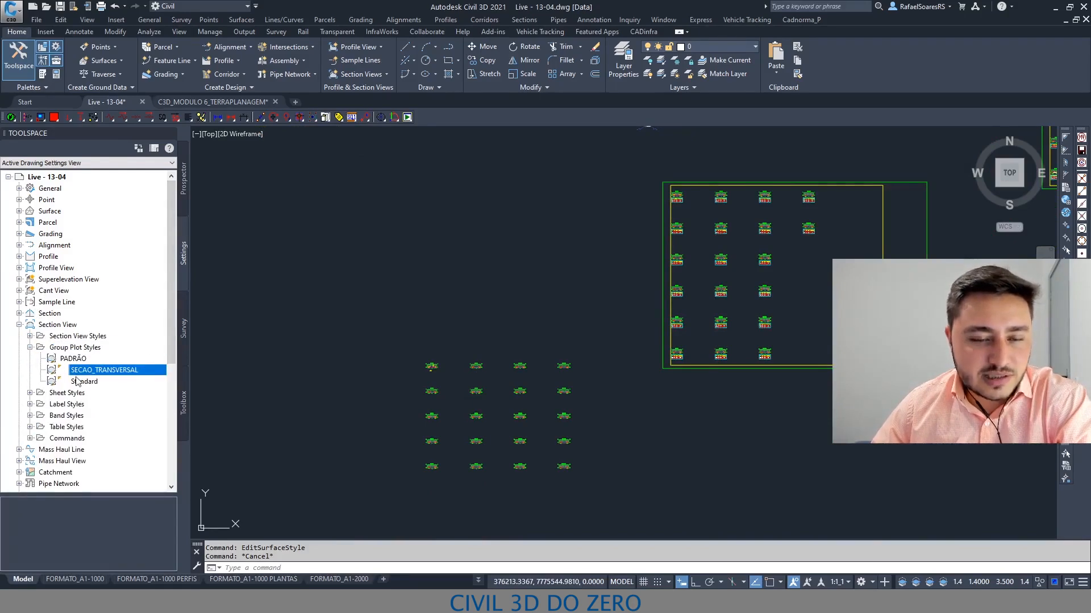
scroll(401, 377, "down", 4)
scroll(401, 377, "up", 6)
mouse_move(397, 223)
left_mouse_down()
mouse_move(795, 319)
mouse_move(640, 231)
left_mouse_up()
key("Escape")
right_click(134, 370)
left_click(146, 380)
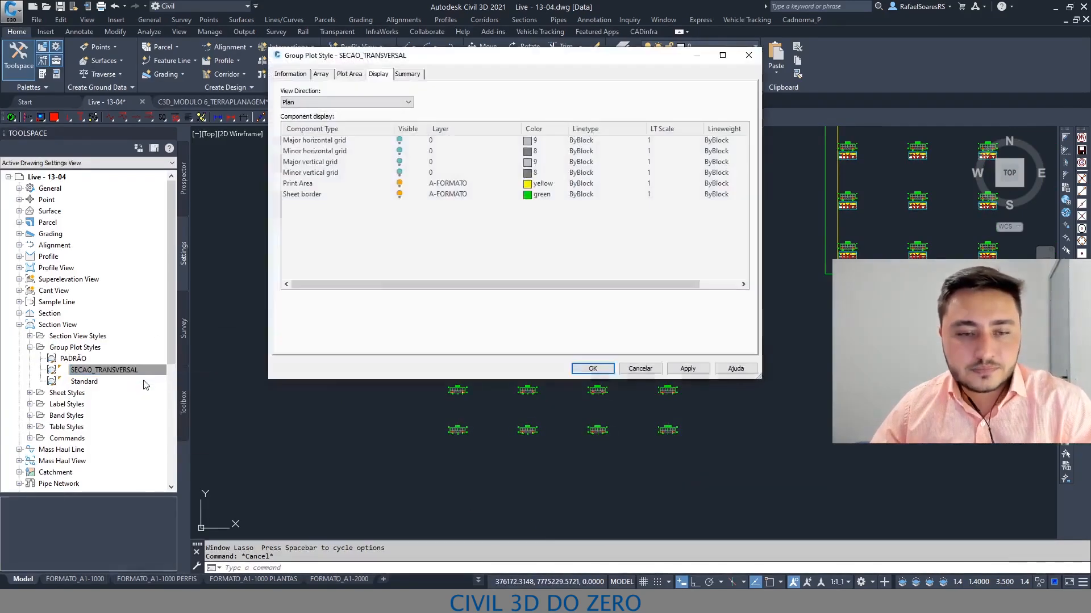
Review the array and plot area settings of the SECAO_TRANSVERSAL group plot style.
left_click_drag(505, 60, 243, 19)
left_click(197, 60)
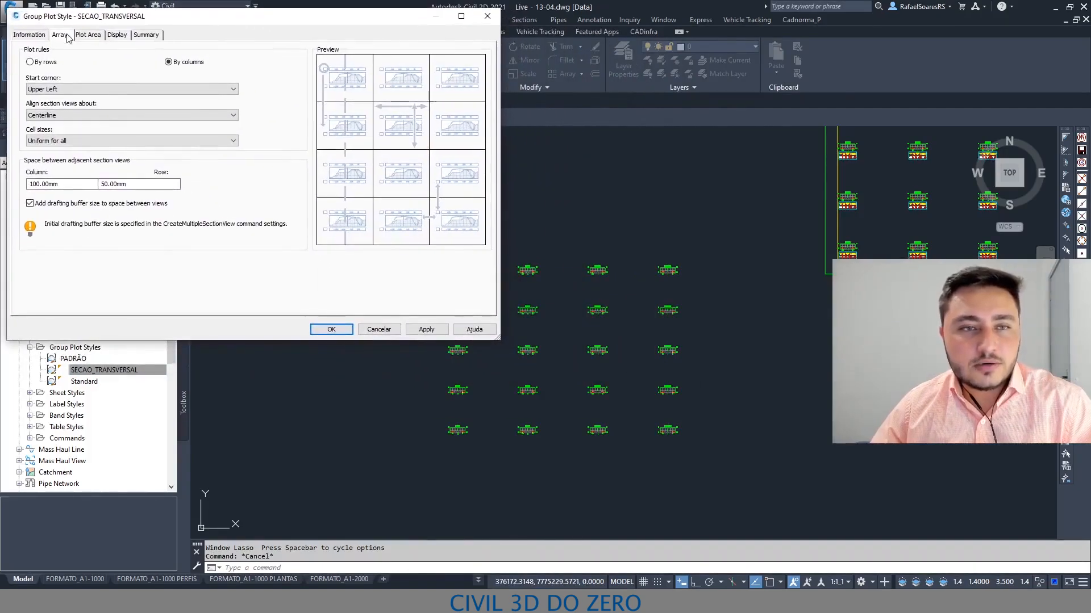
left_click(86, 34)
left_click(66, 35)
left_click(87, 34)
left_click(67, 35)
left_click_drag(383, 22, 390, 21)
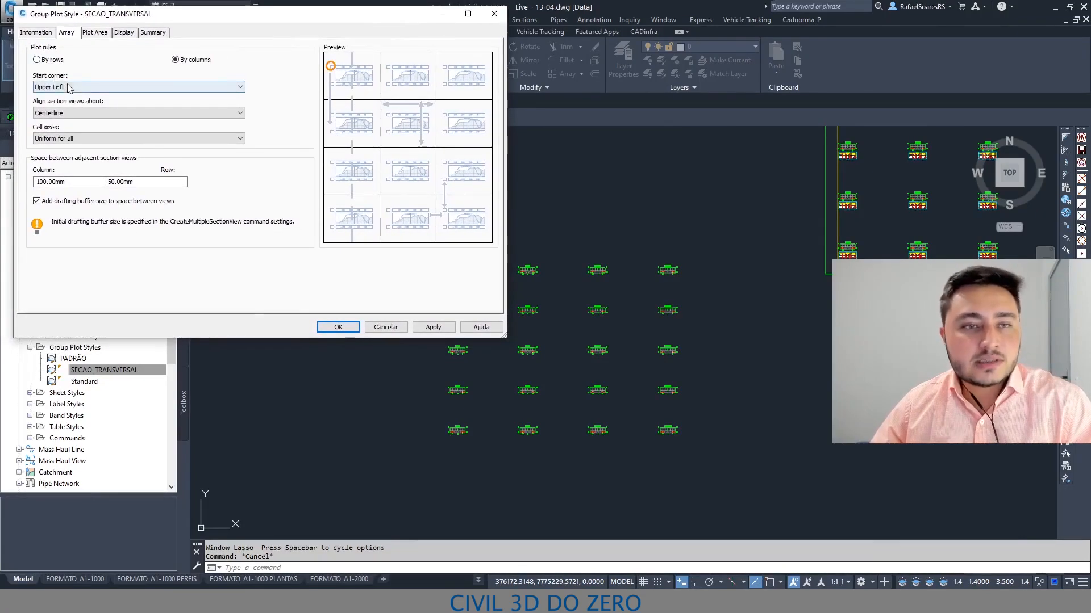
Try the By rows plot rule, return to By columns, and set the array's start corner to Lower Left.
left_click(52, 62)
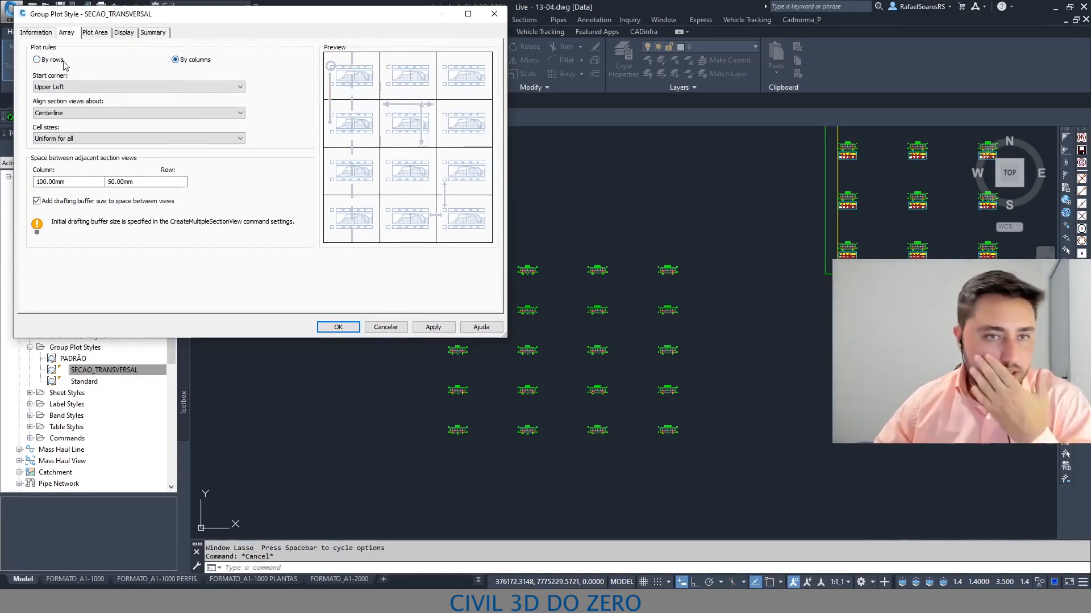
left_click(205, 60)
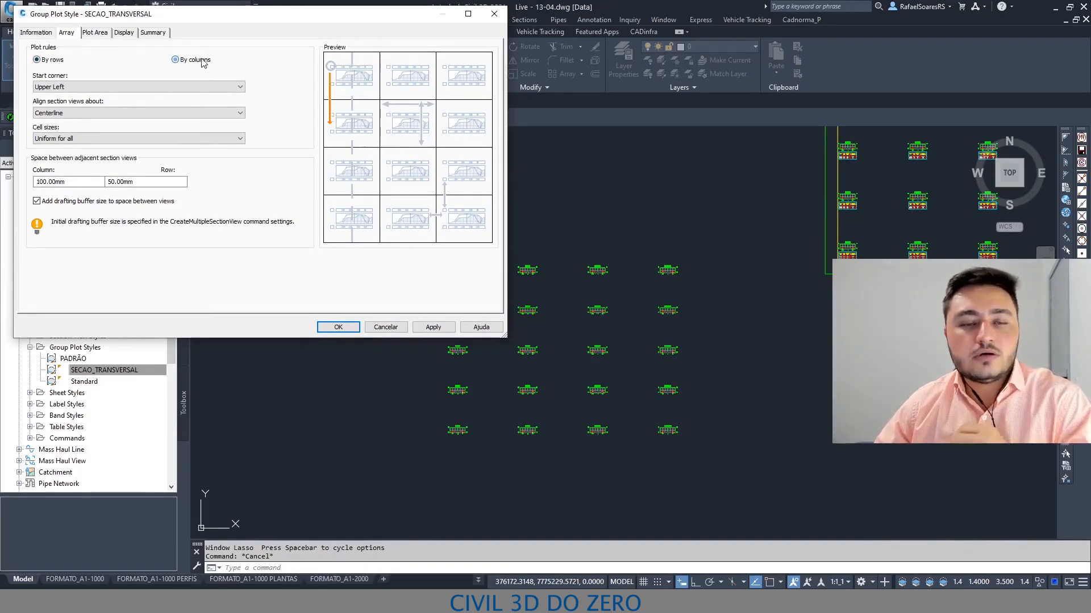
left_click(74, 86)
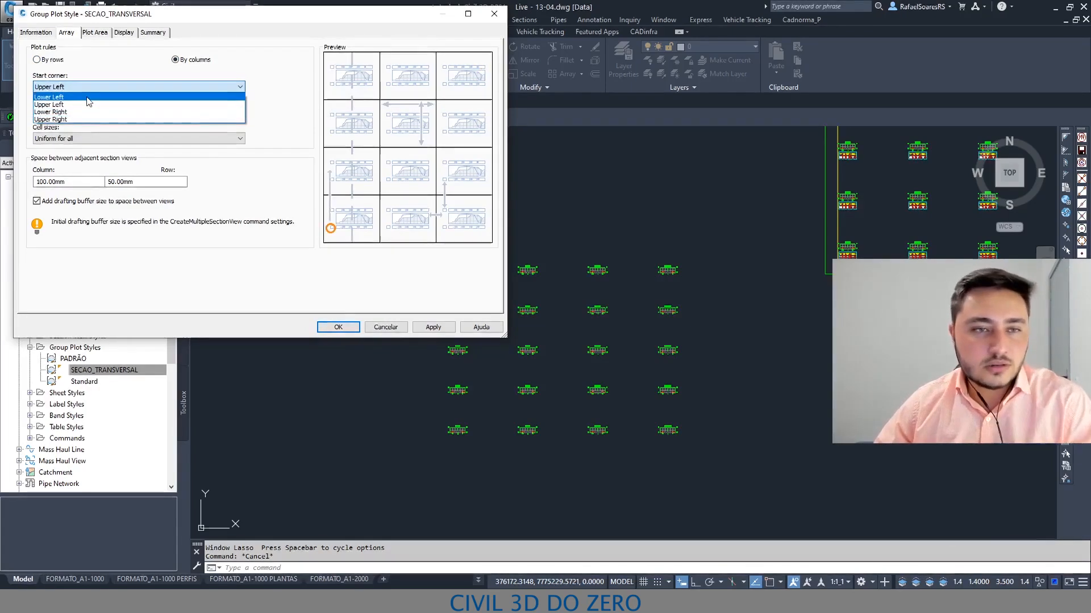
left_click(88, 98)
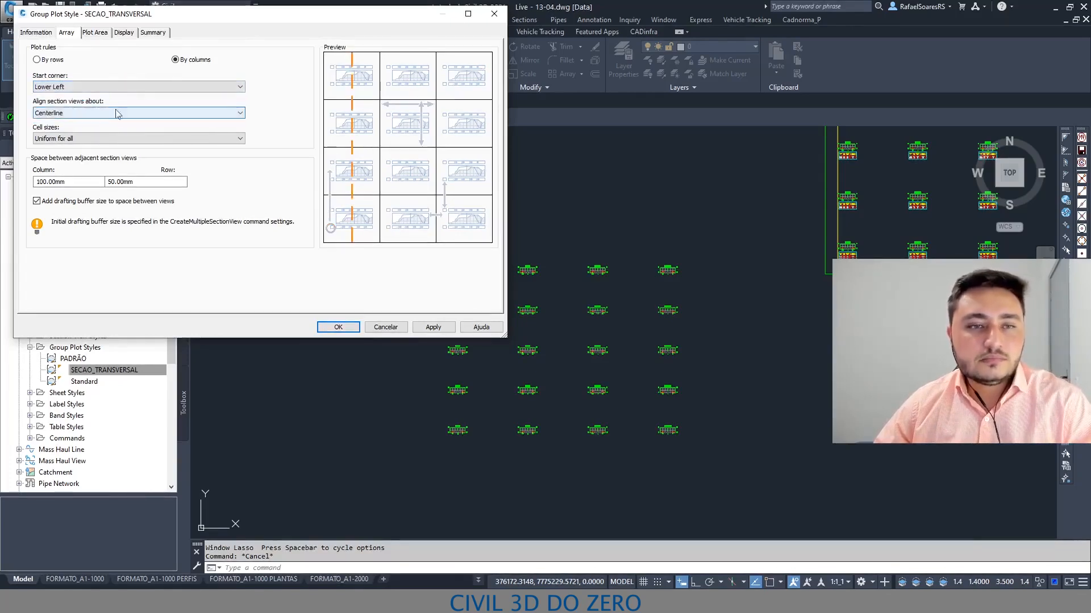
Keep the Centerline alignment, try Uniform per row or column cell sizes, and return the cell sizes to Uniform for all.
left_click(59, 113)
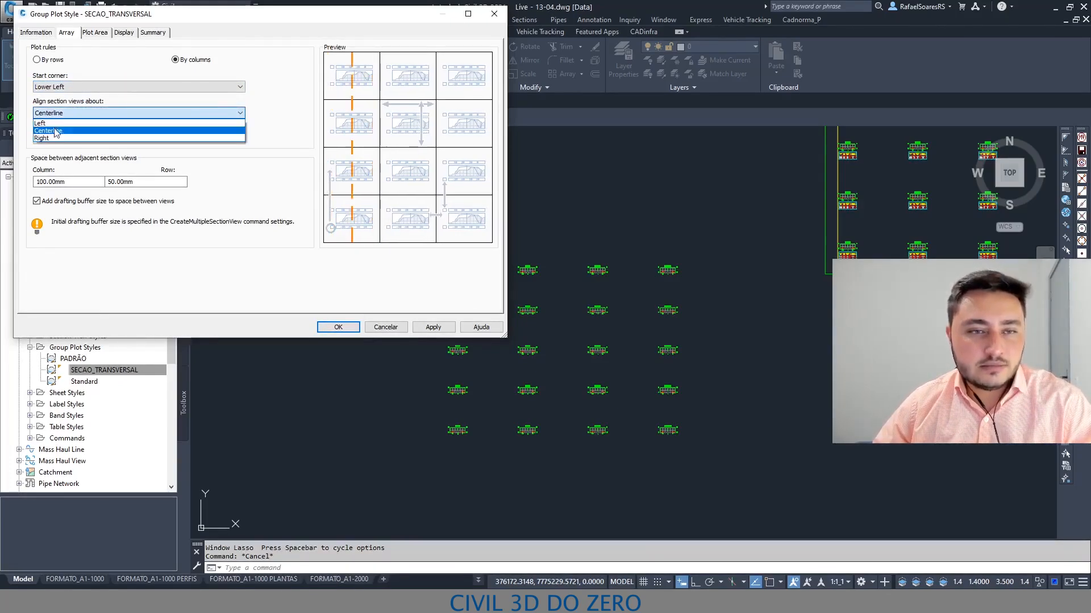
left_click(76, 105)
left_click(73, 137)
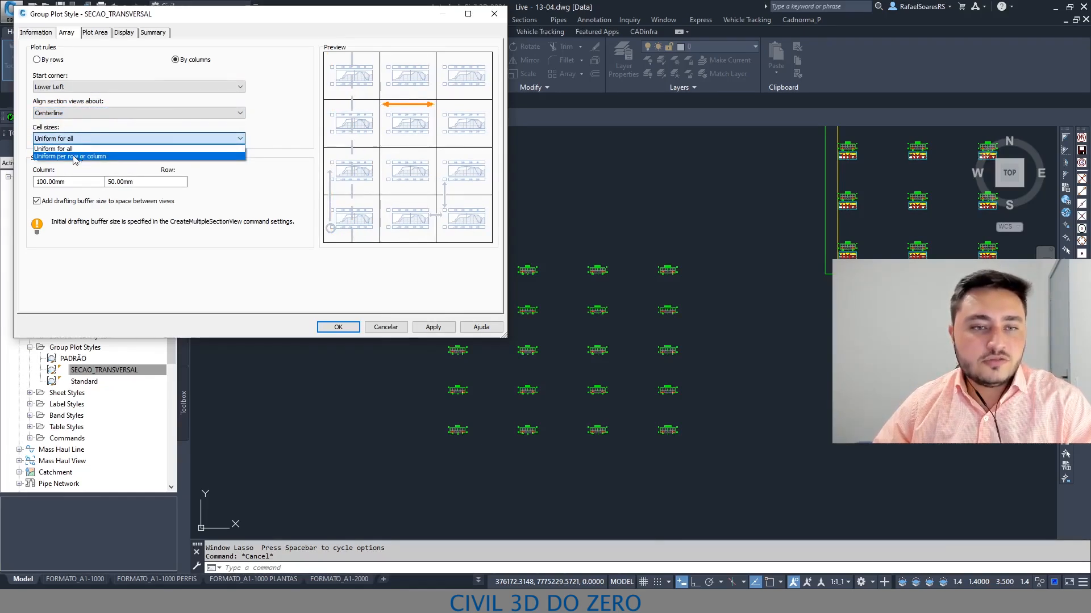
left_click(91, 157)
left_click(88, 139)
left_click(88, 149)
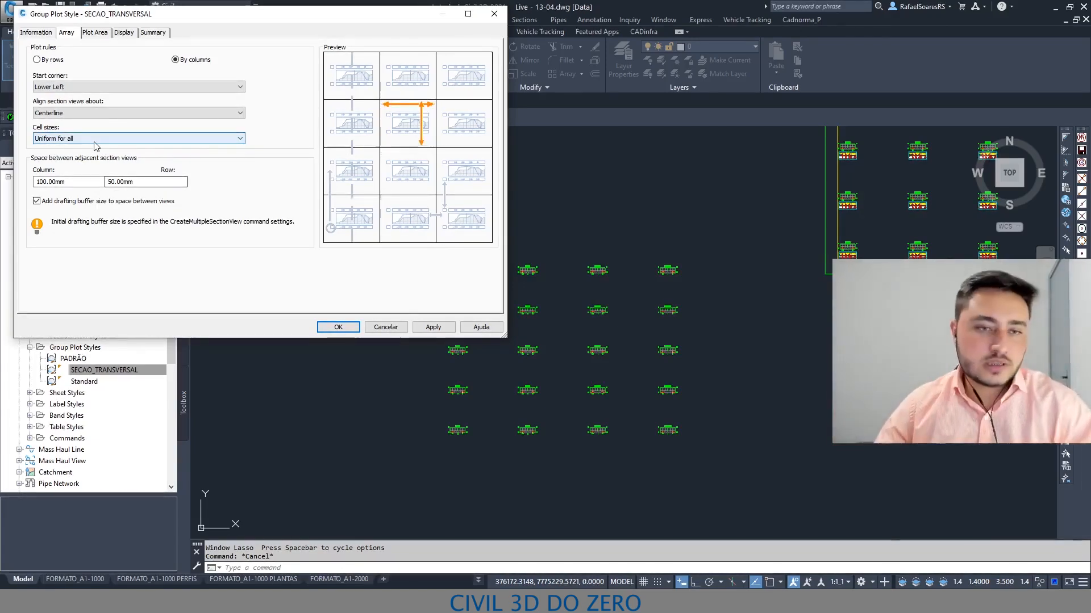
Set the space between adjacent section views to 50 mm per column and 25 mm per row, without adding the drafting buffer size.
left_click(73, 182)
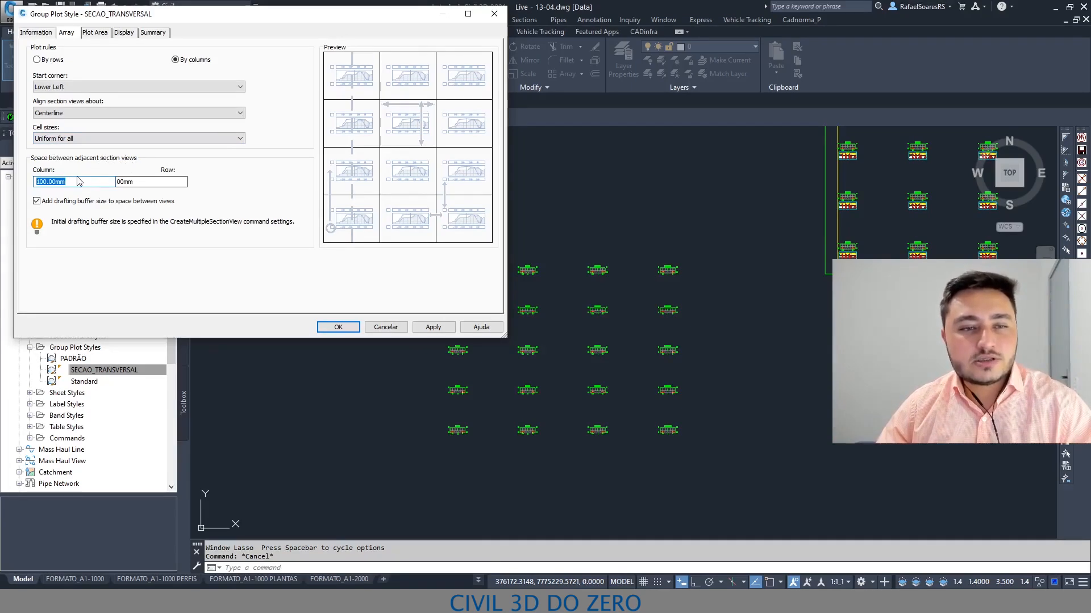
type("50")
left_click(159, 182)
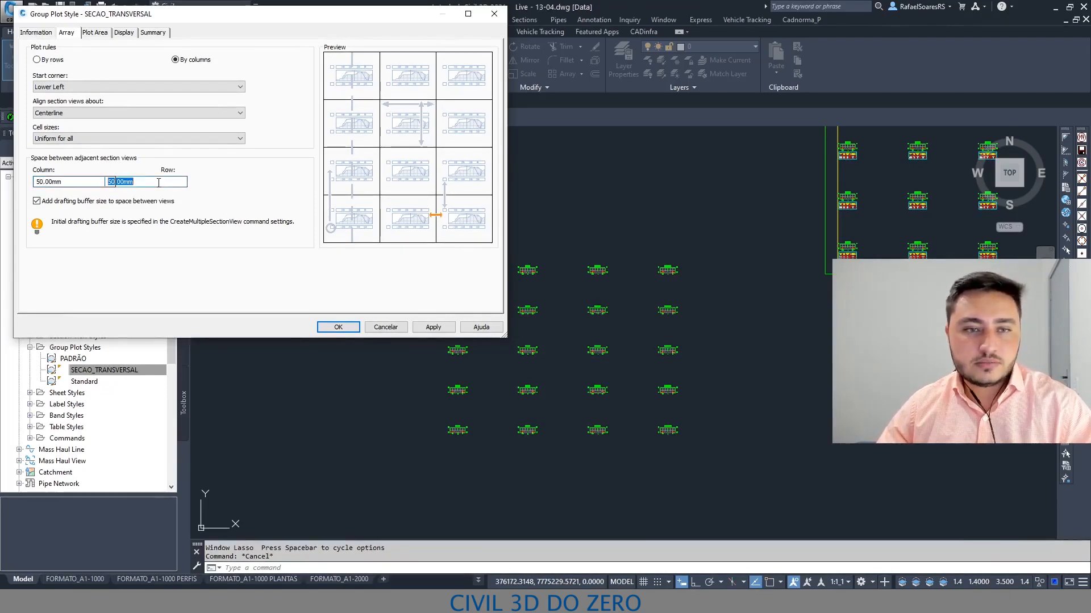
left_click(70, 183)
left_click(140, 181)
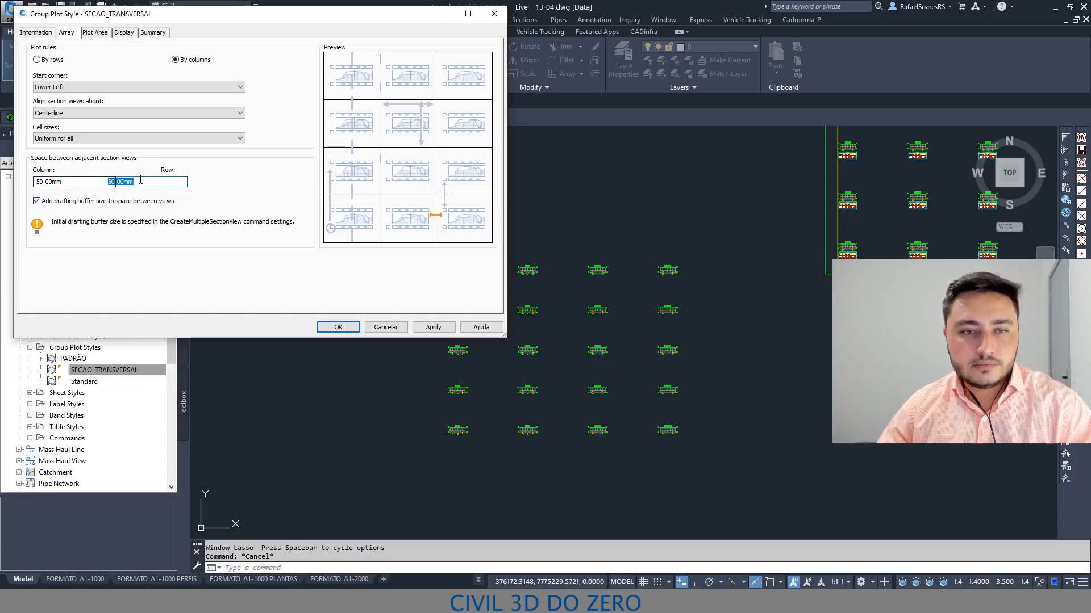
type("25")
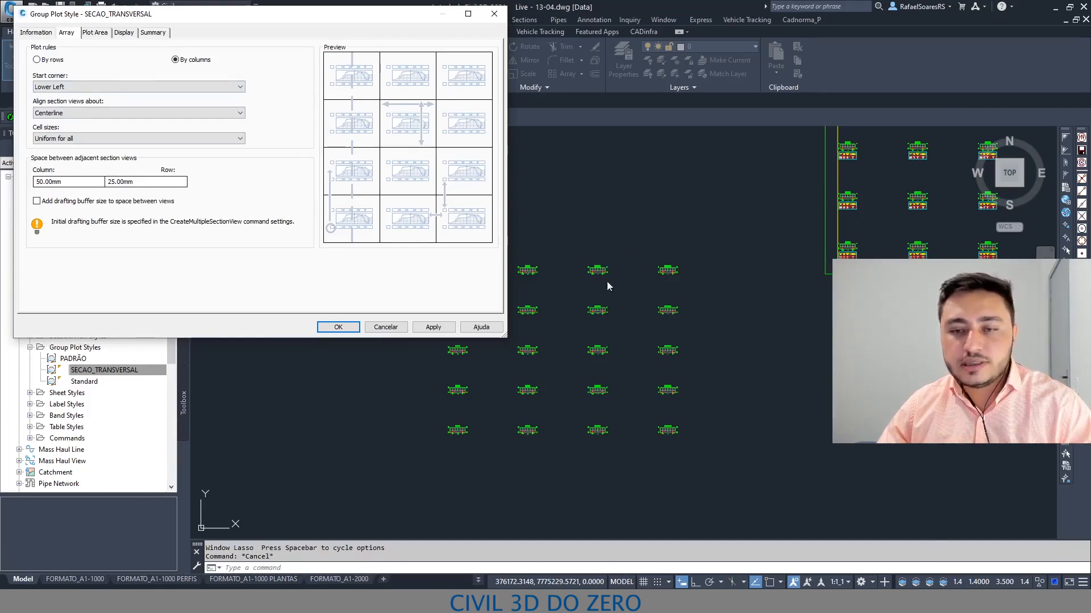
Check the plot area and component display settings of the SECAO_TRANSVERSAL style and accept the style changes.
left_click(99, 35)
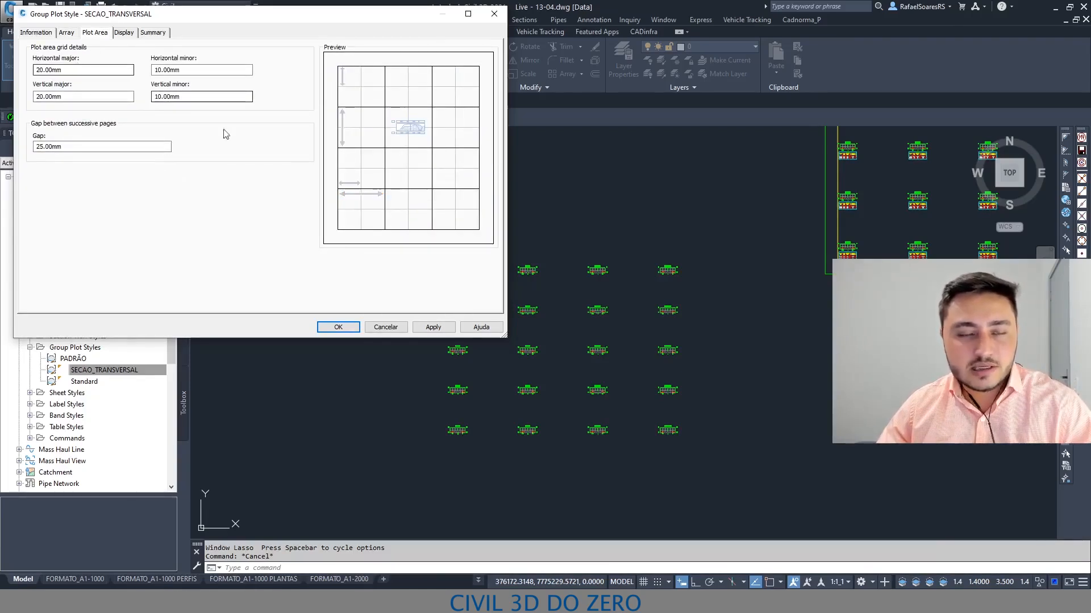
left_click(124, 33)
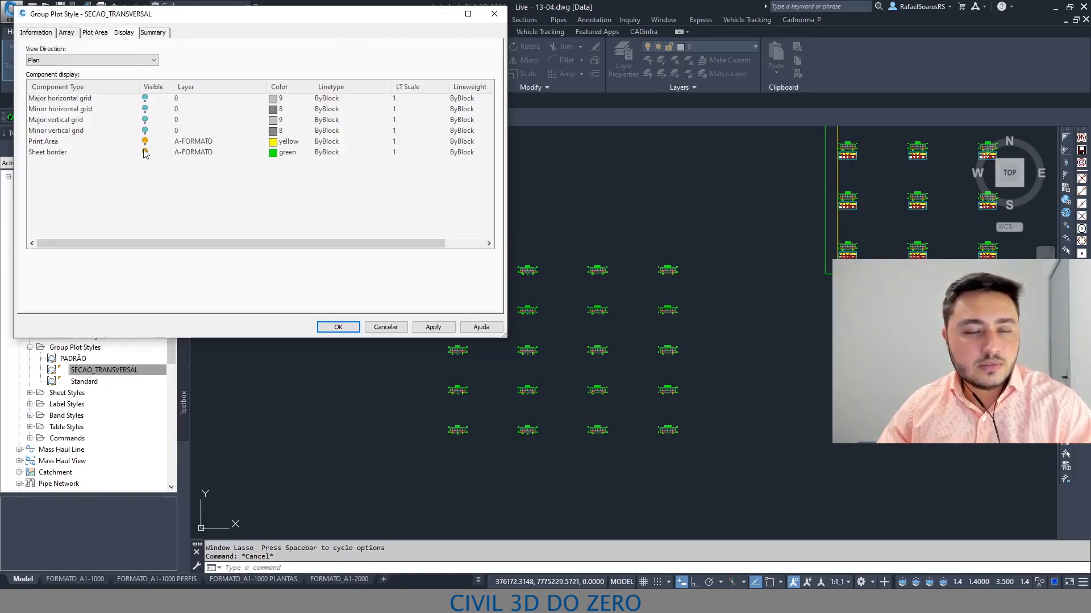
left_click(90, 33)
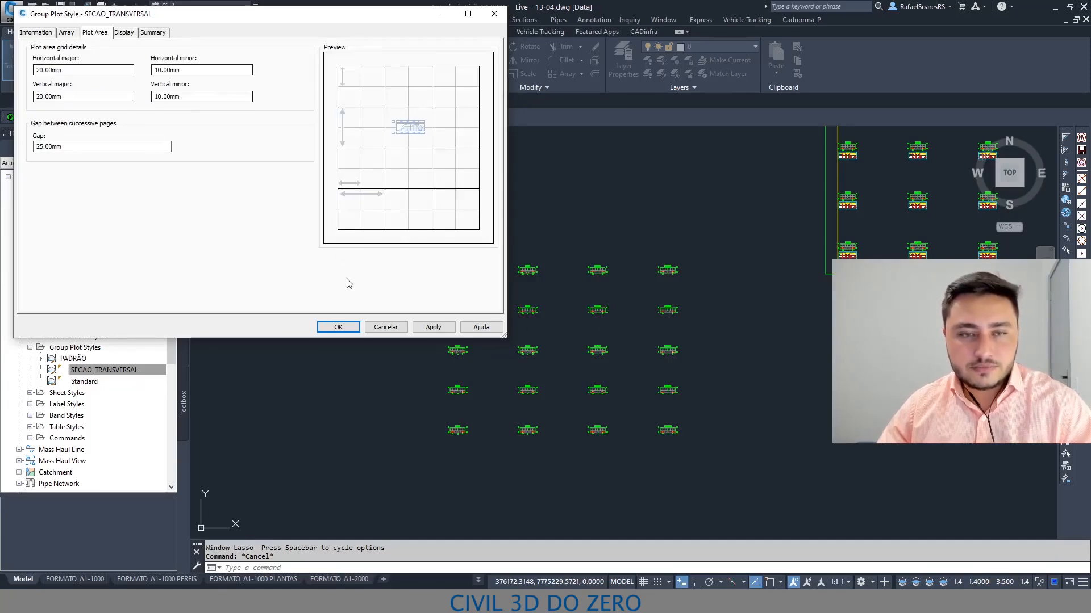
left_click(339, 327)
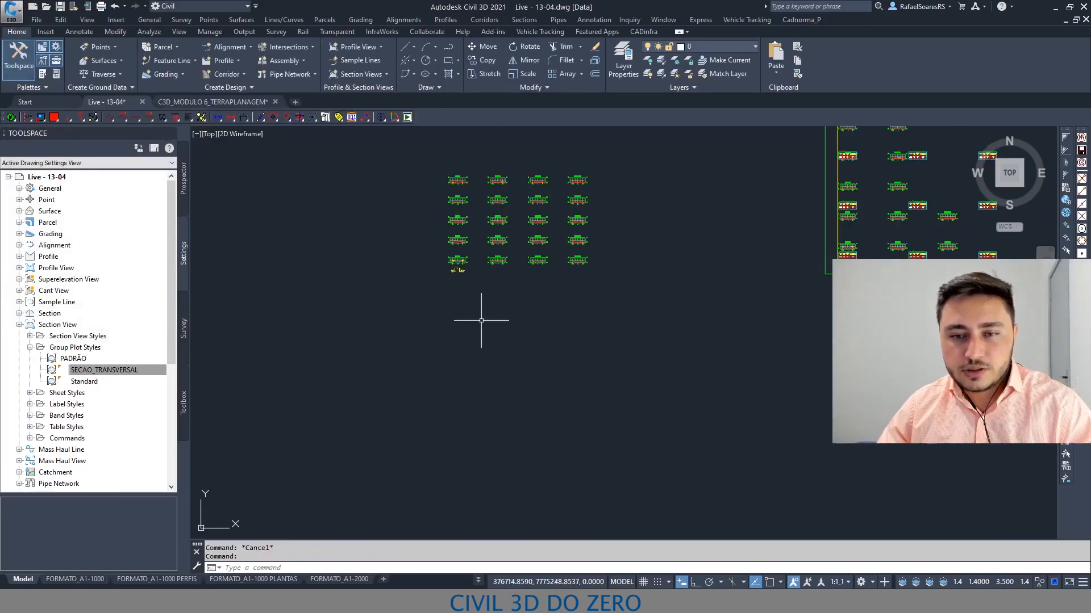
Update the group layout of the section view sheets from the 12+10.00 cross section.
scroll(448, 262, "up", 2)
scroll(444, 273, "down", 5)
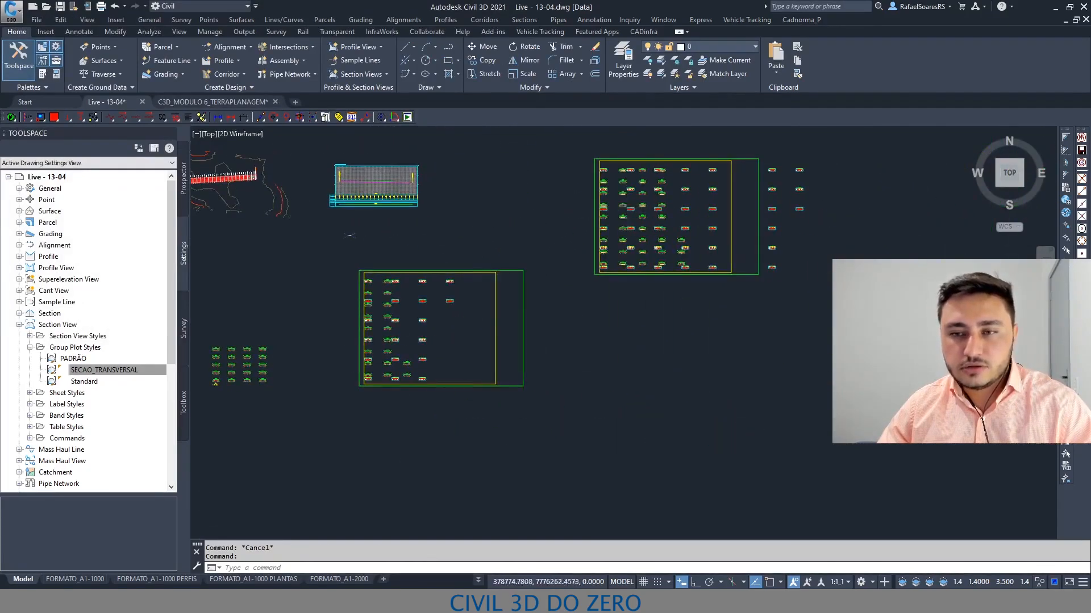
middle_click_drag(591, 236, 490, 311)
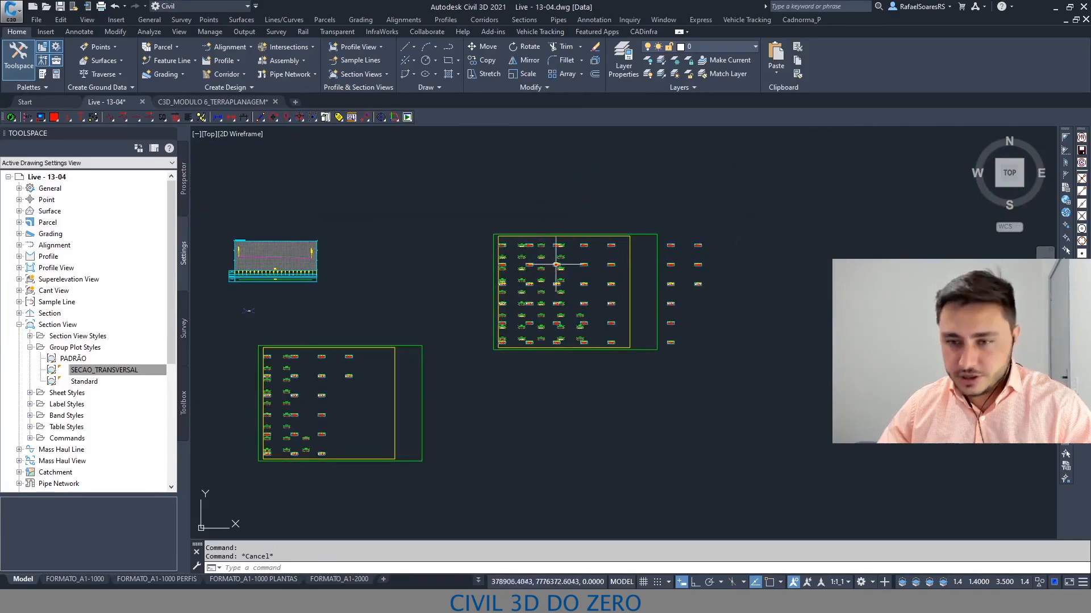
scroll(737, 226, "up", 4)
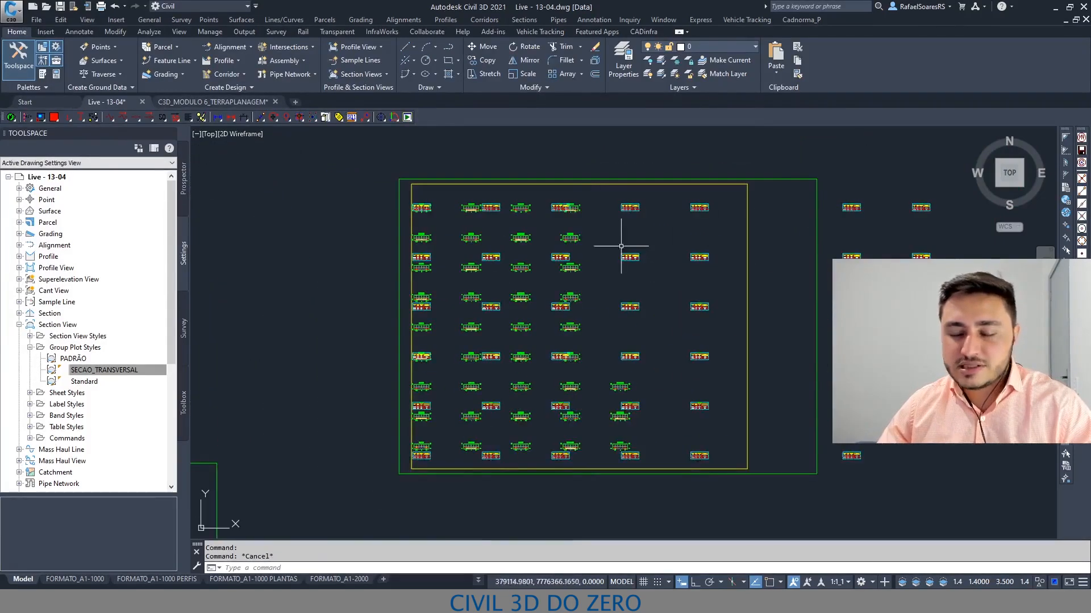
scroll(522, 233, "up", 7)
left_click(521, 256)
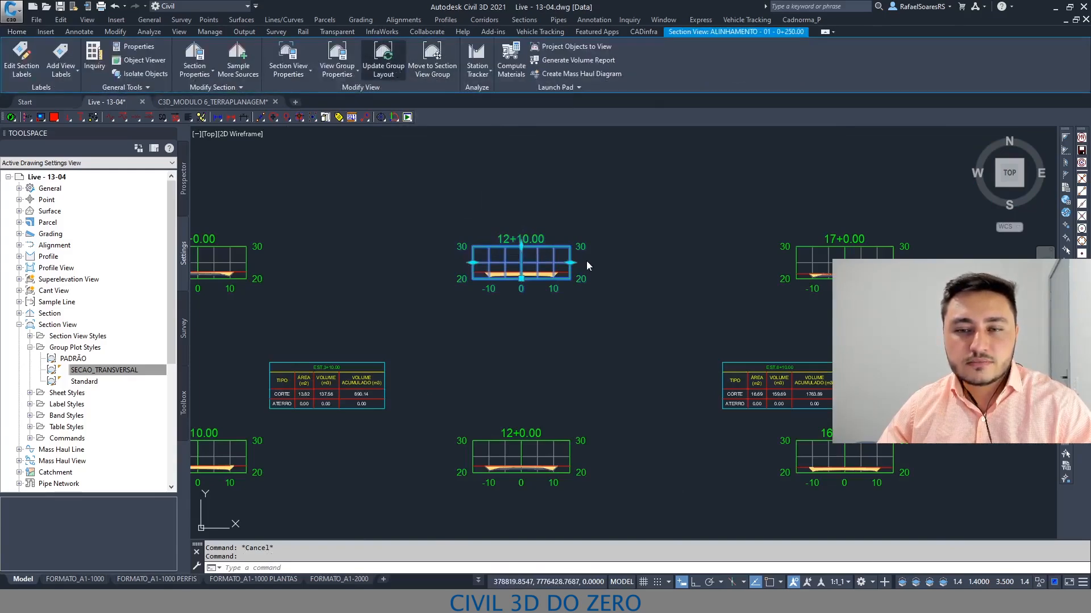
scroll(535, 248, "down", 12)
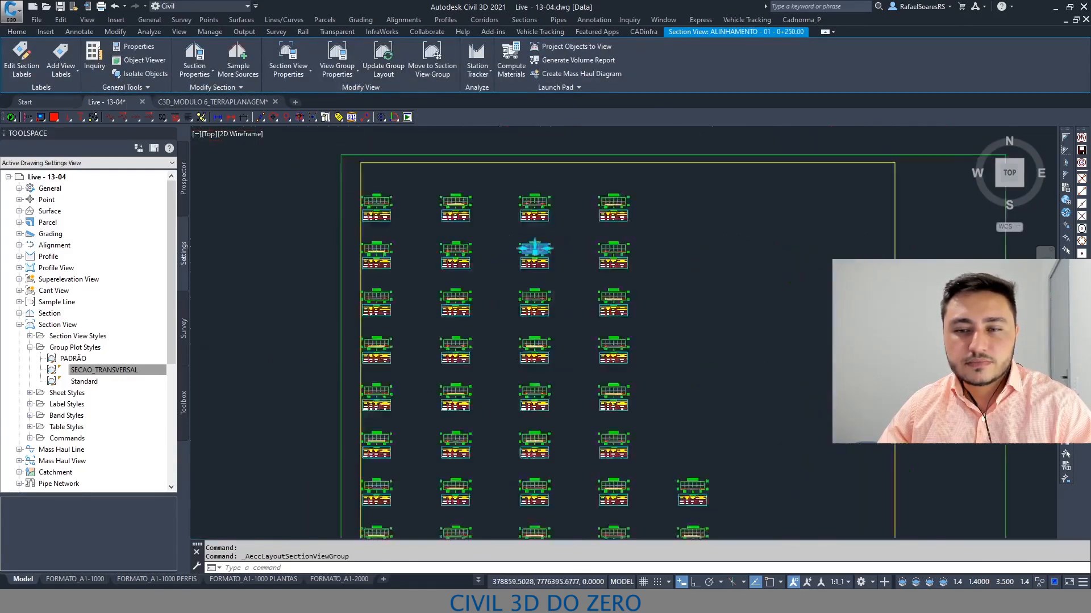
key("Escape")
Inspect the spacing of the section views and volume tables along the sheet's print area edge.
scroll(554, 267, "up", 9)
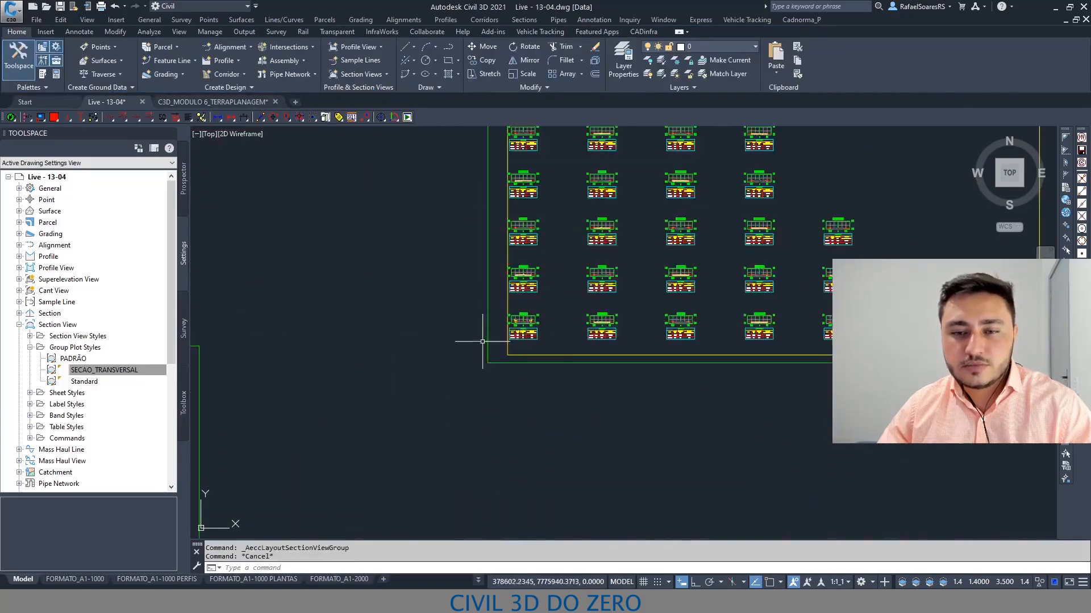
scroll(514, 318, "down", 5)
scroll(482, 284, "up", 8)
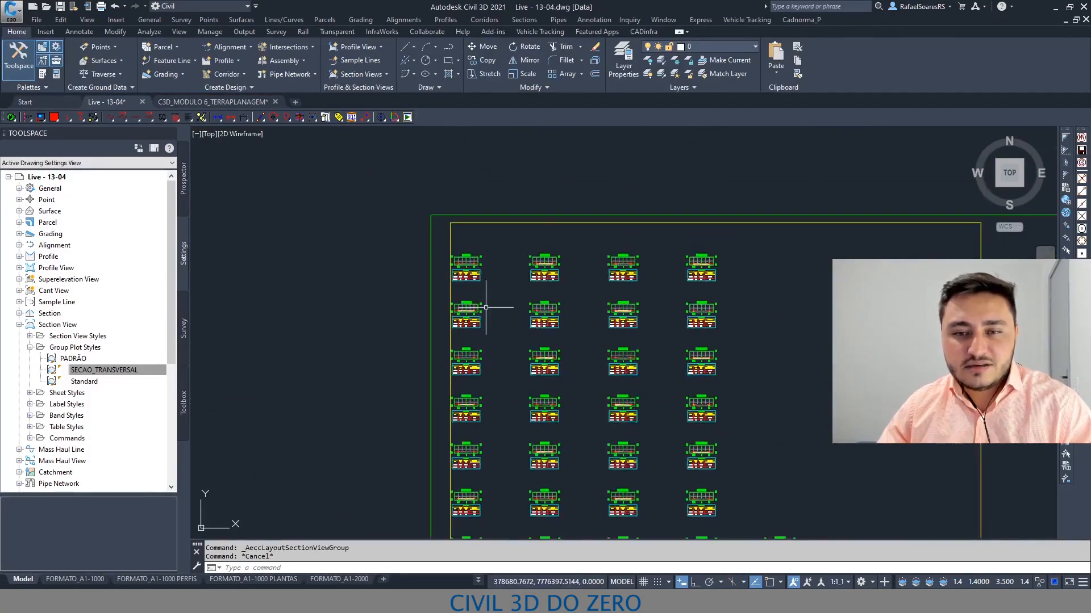
left_click(386, 209)
mouse_move(411, 203)
left_mouse_down()
mouse_move(469, 366)
mouse_move(360, 219)
mouse_move(386, 210)
left_mouse_up()
key("Escape")
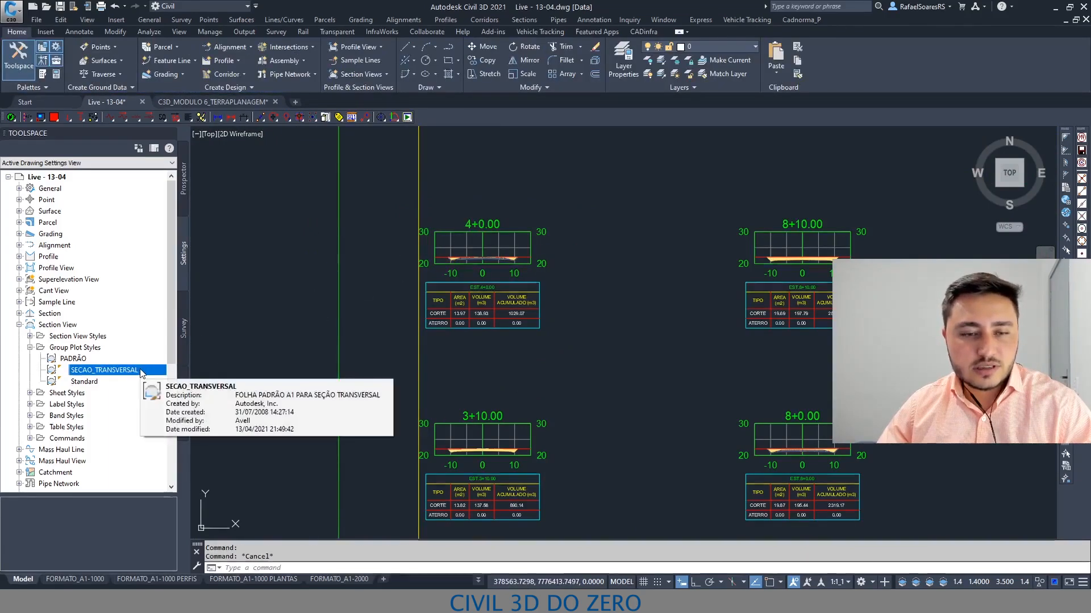
Reopen the SECAO_TRANSVERSAL group plot style and set the plot area grid's vertical minor spacing to 30 mm.
right_click(140, 373)
left_click(182, 377)
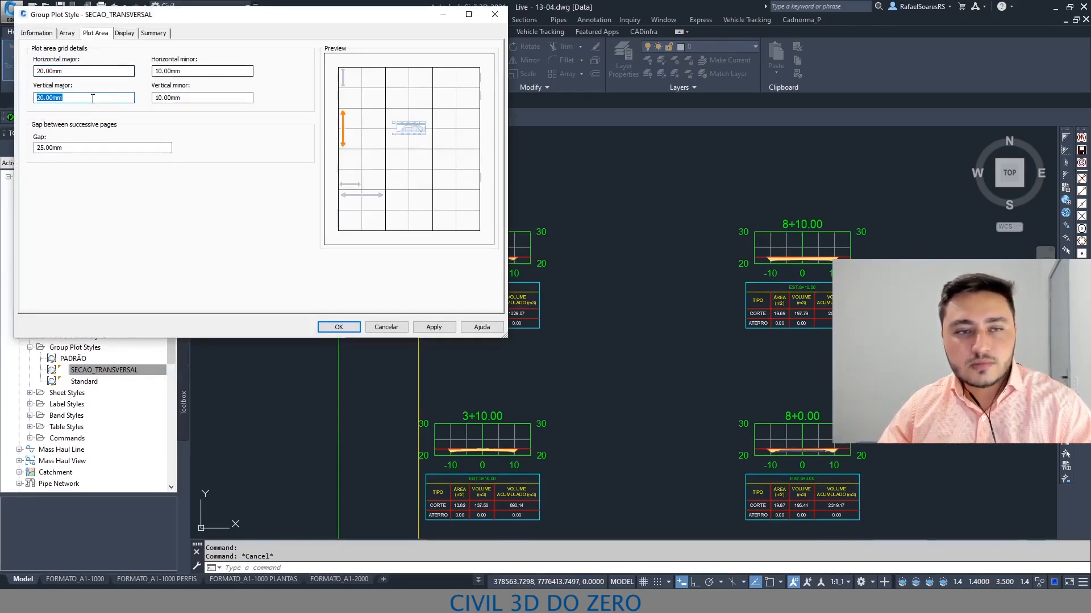
double_click(180, 97)
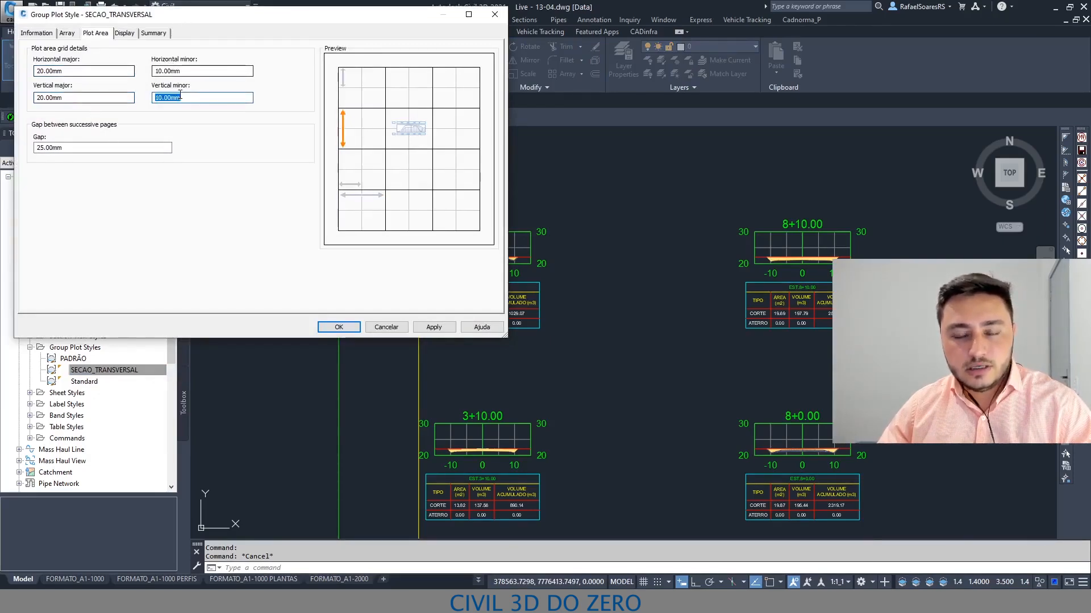
type("30")
double_click(181, 72)
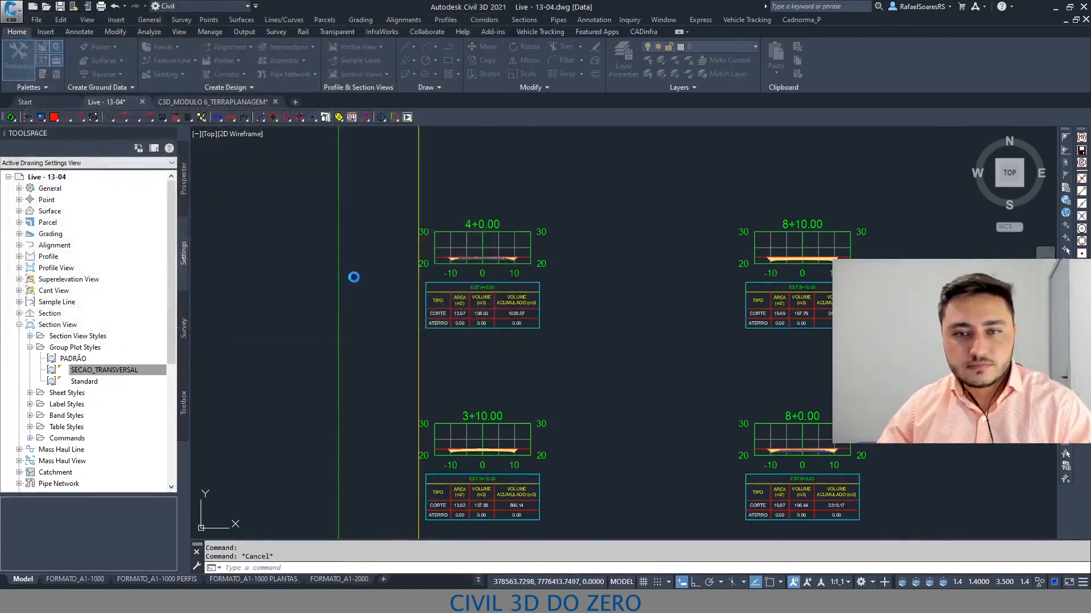
Update the section view group layout from the 1+10.00 cross section and check the resulting arrangement.
scroll(416, 301, "down", 4)
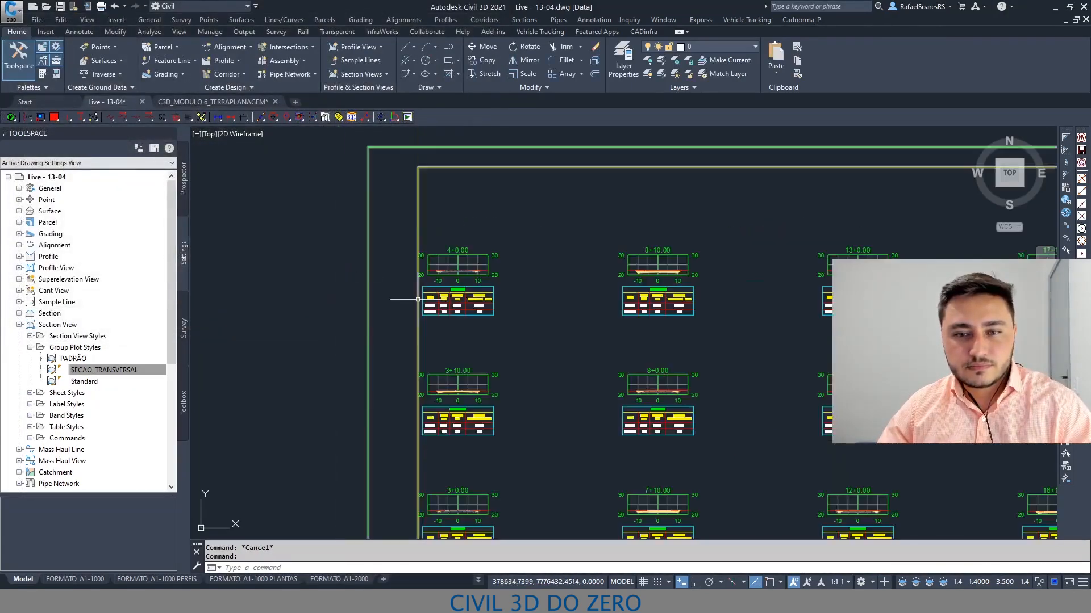
middle_click_drag(416, 316, 433, 185)
scroll(444, 315, "up", 3)
key("Escape")
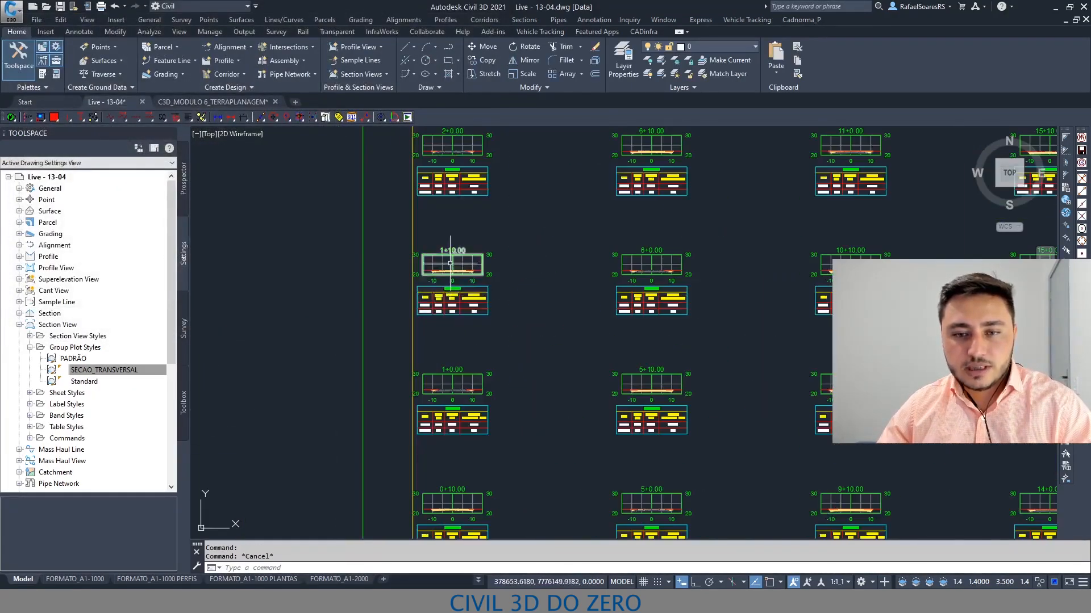
left_click(450, 262)
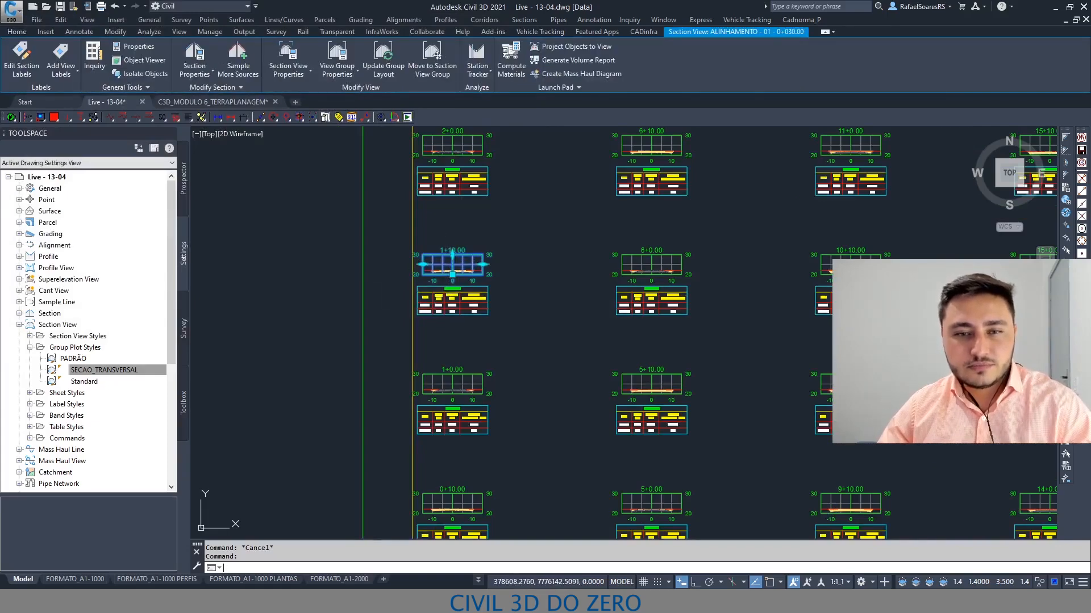
left_click(384, 61)
scroll(326, 254, "down", 4)
mouse_move(284, 294)
middle_mouse_down()
mouse_move(476, 229)
mouse_move(677, 224)
mouse_move(452, 343)
middle_mouse_up()
scroll(553, 290, "up", 5)
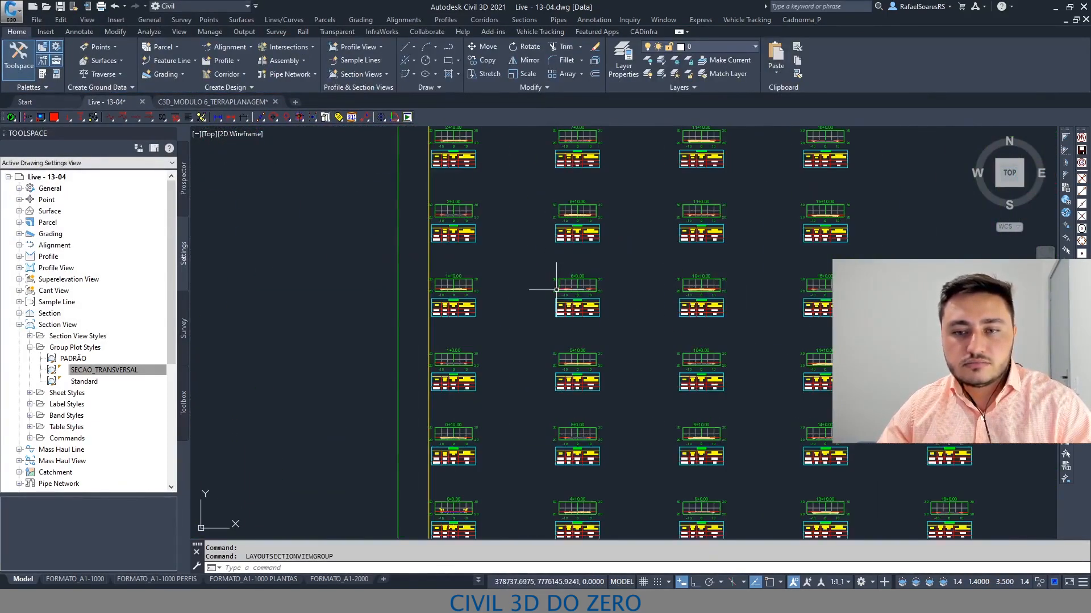
Edit the SECAO_TRANSVERSAL group plot style so the plot area's horizontal minor and vertical minor grids are both 30 mm.
left_click(120, 371)
right_click(127, 377)
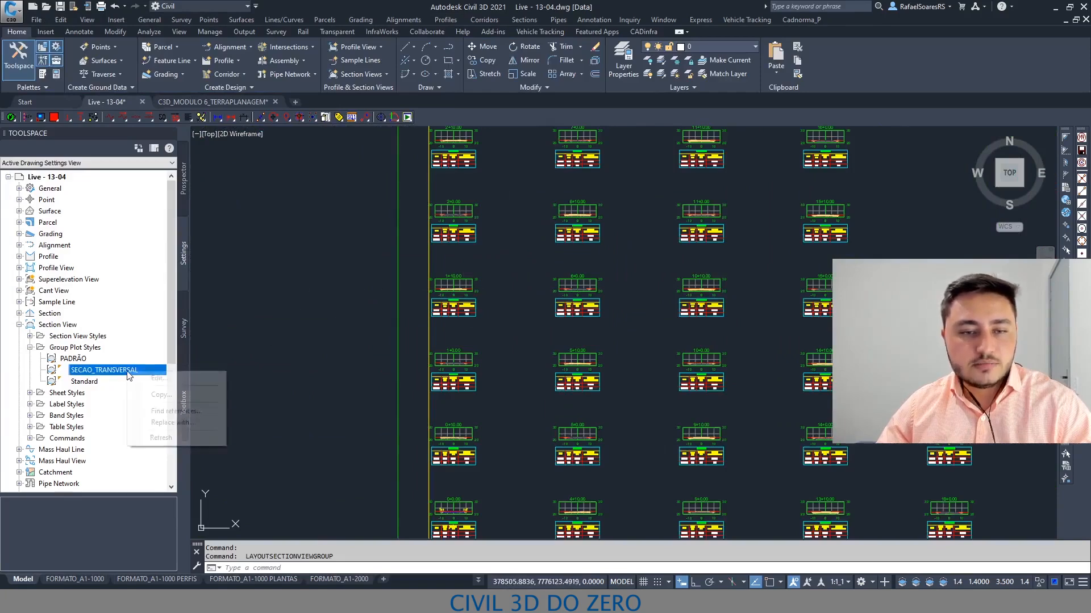
left_click(149, 378)
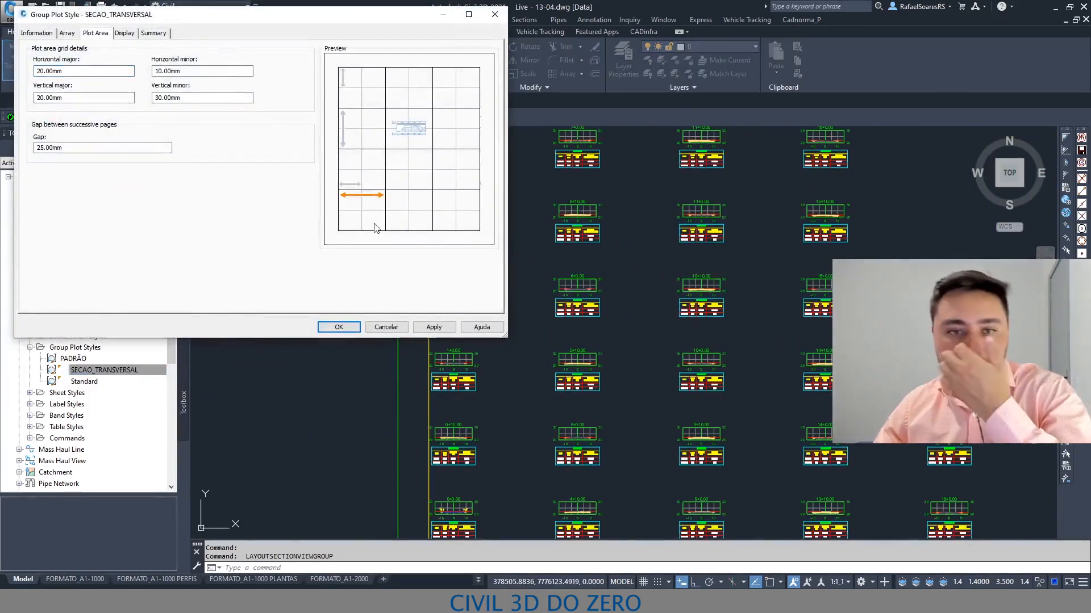
double_click(179, 97)
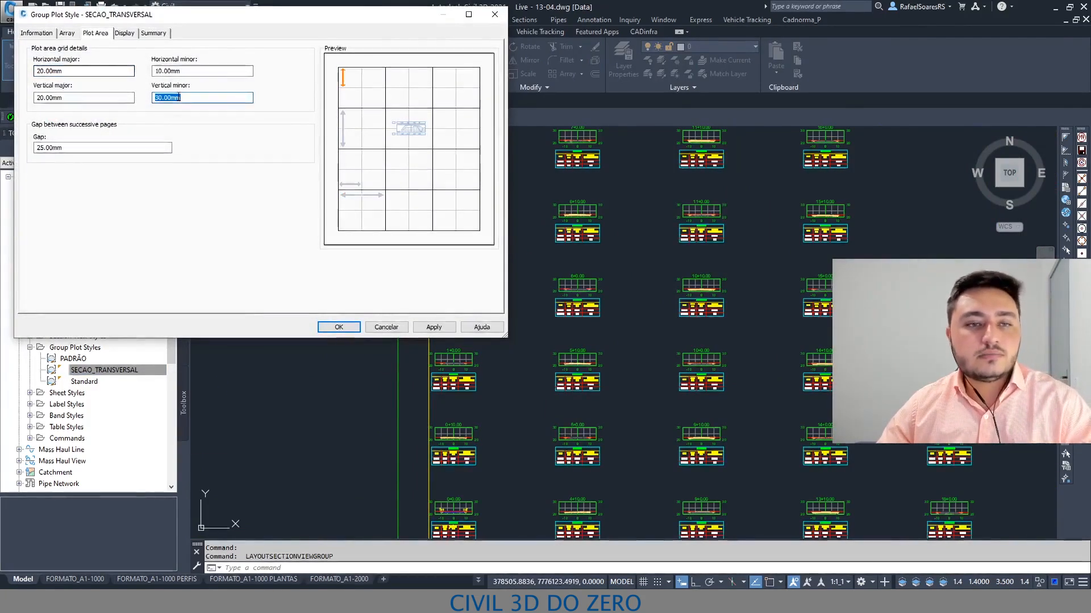
left_click(91, 102)
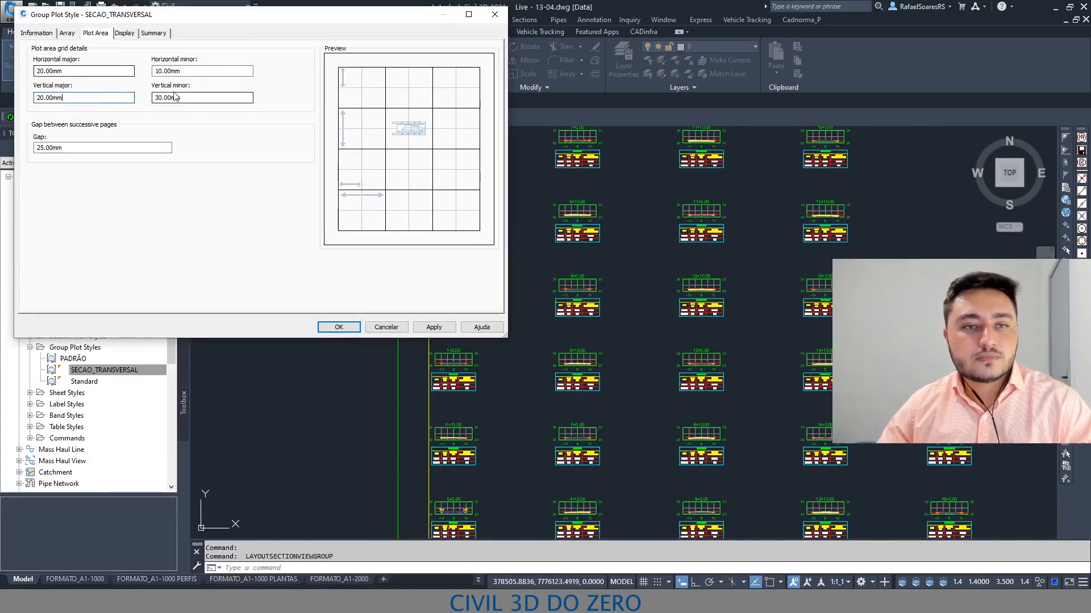
double_click(175, 98)
double_click(167, 71)
type("30")
double_click(182, 97)
type("30")
key("Return")
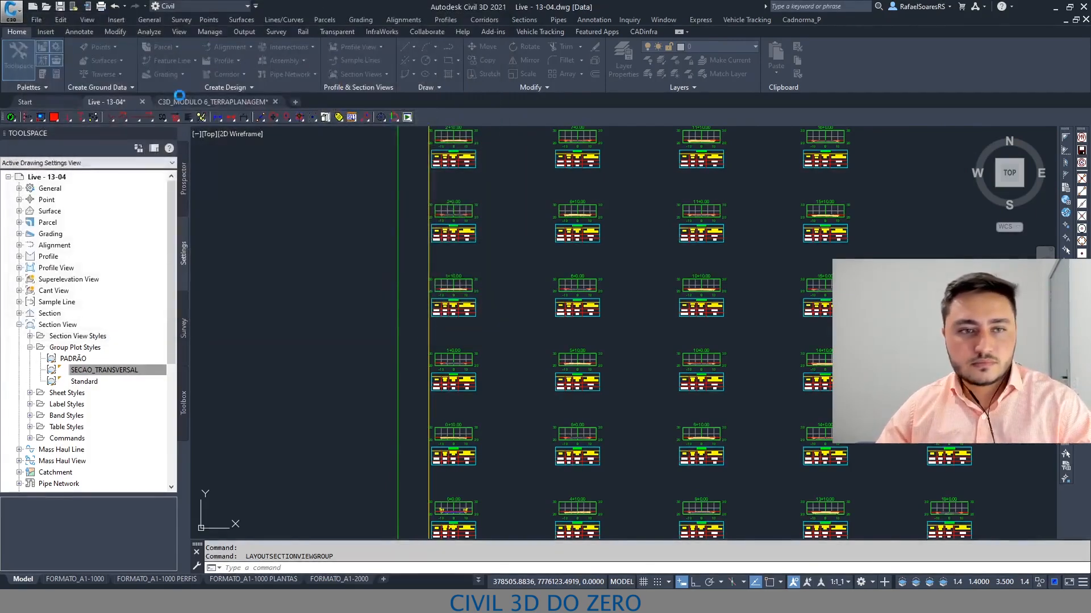
Select the 1+10.00 section view and update its group layout with the edited plot style.
key("Escape")
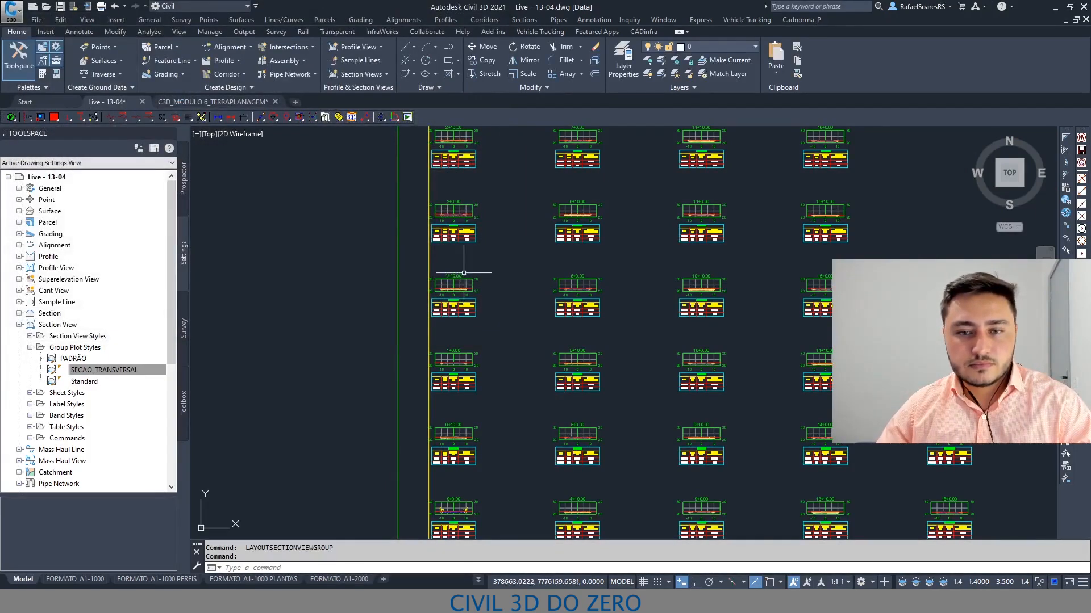
scroll(461, 257, "down", 2)
scroll(461, 257, "up", 4)
left_click(460, 257)
left_click(435, 275)
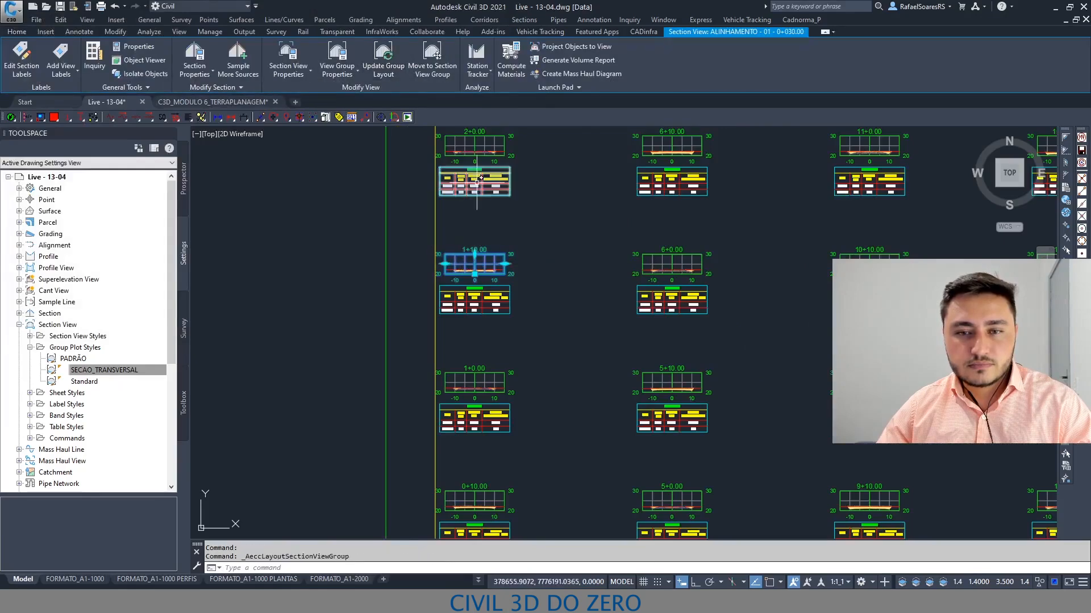
Examine how the section views and volume tables are arranged across the plotted sheets.
scroll(476, 191, "down", 6)
scroll(475, 199, "up", 2)
middle_click_drag(445, 229, 262, 309)
middle_click_drag(676, 287, 199, 341)
middle_click_drag(730, 346, 795, 268)
scroll(515, 303, "up", 8)
scroll(597, 274, "down", 10)
middle_click_drag(397, 334, 667, 336)
scroll(569, 340, "up", 2)
middle_click_drag(658, 216, 517, 348)
scroll(513, 272, "up", 2)
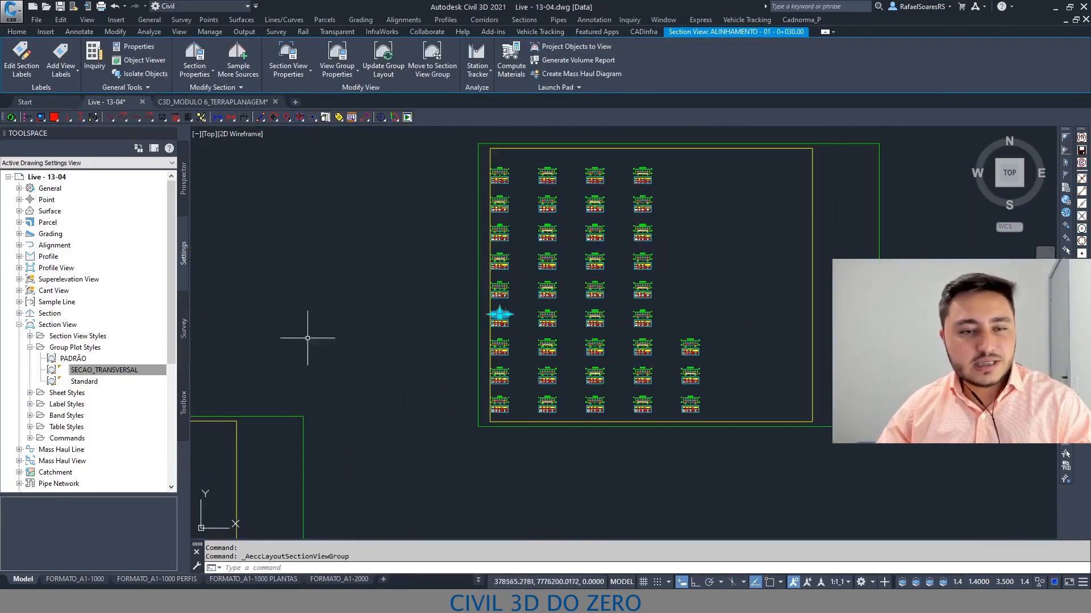
left_click(349, 367)
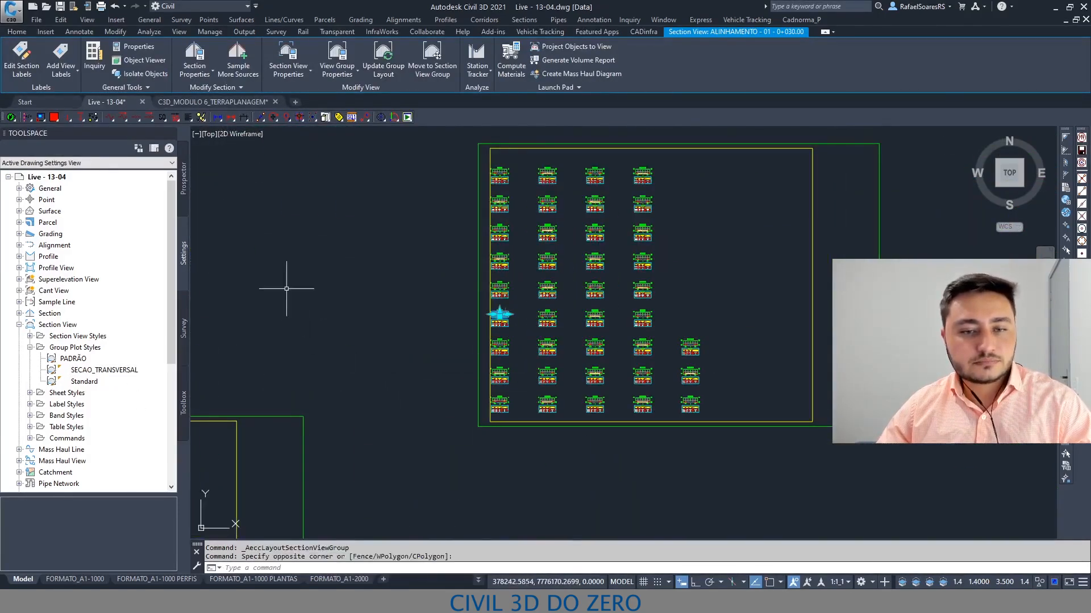
Edit the SECAO_TRANSVERSAL group plot style so section views align about Left, and apply the change.
key("Escape")
left_click(103, 370)
right_click(132, 369)
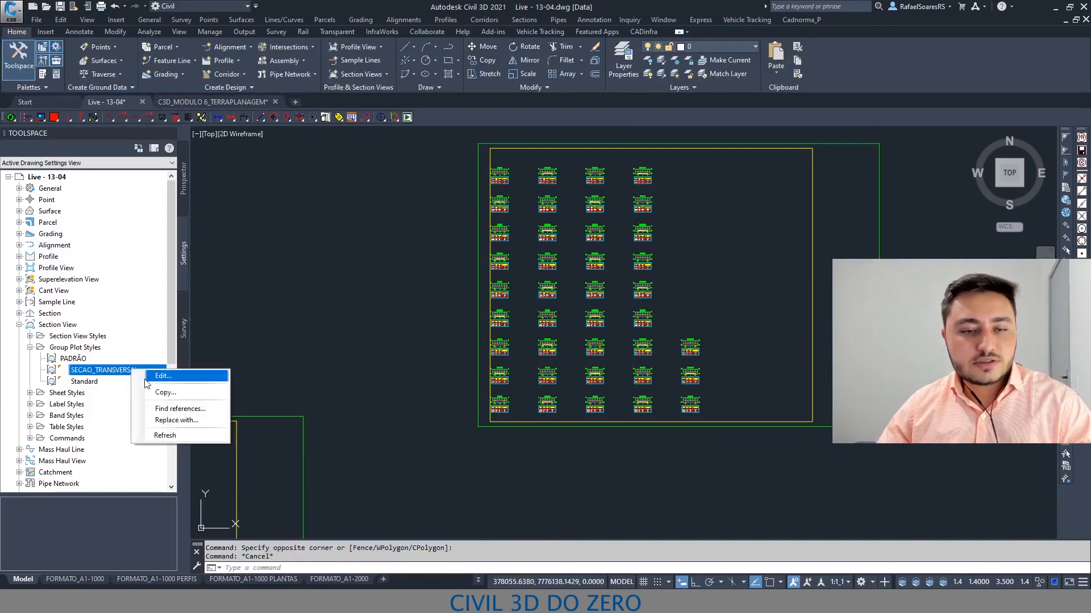
left_click(163, 376)
left_click(95, 97)
left_click(73, 35)
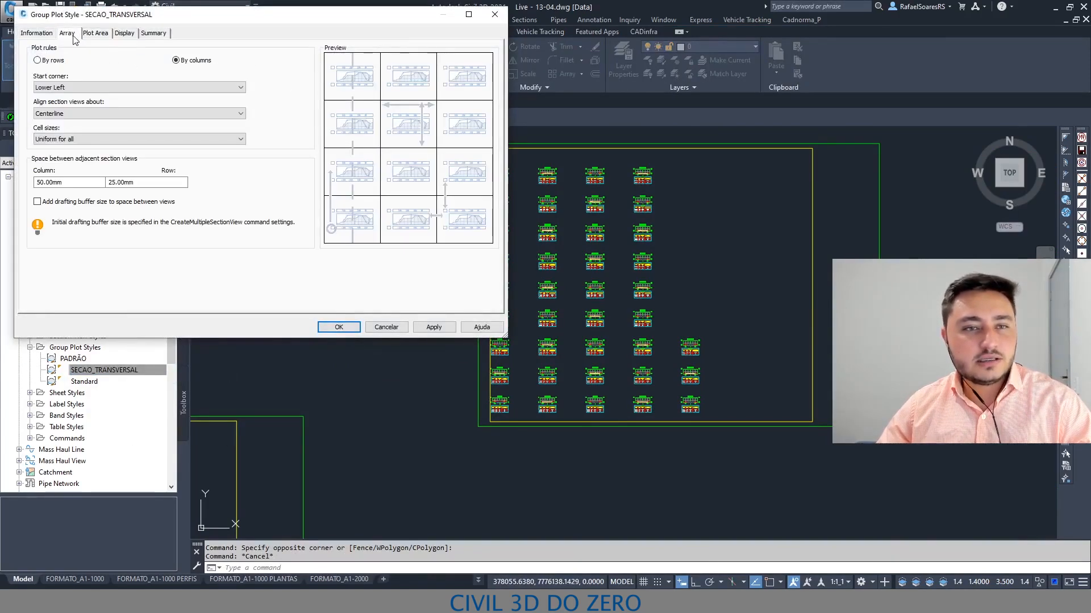
left_click(147, 184)
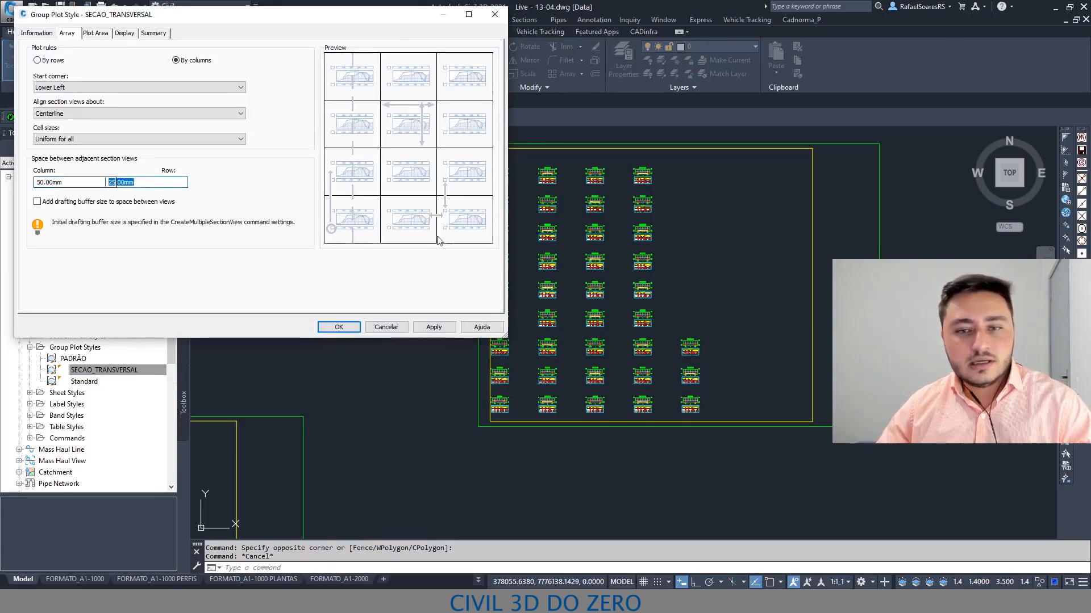
mouse_move(306, 17)
left_mouse_down()
mouse_move(277, 34)
mouse_move(182, 42)
left_mouse_up()
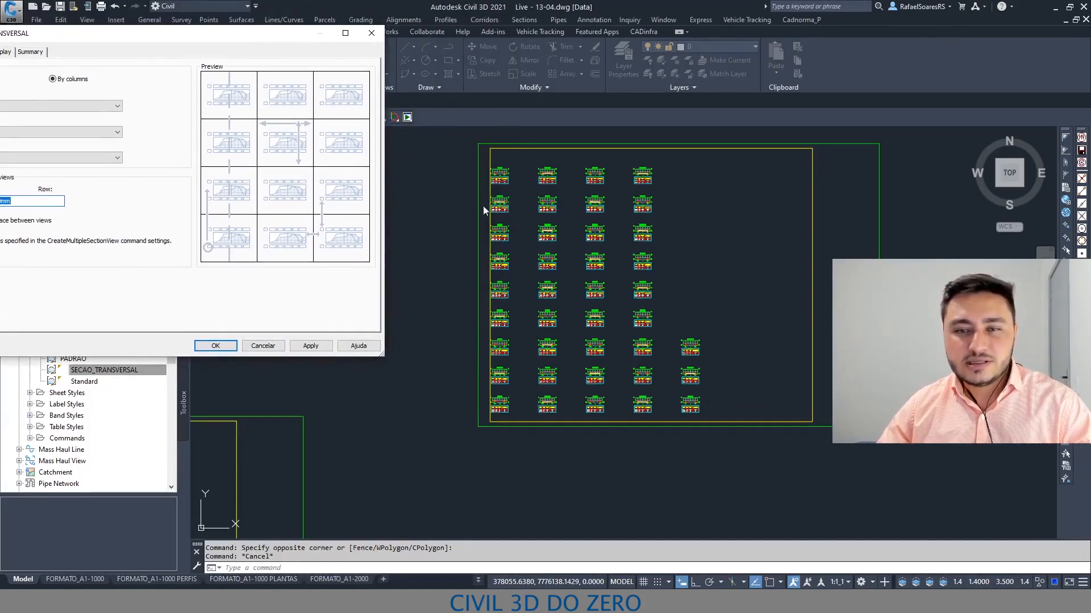
left_click_drag(221, 44, 377, 20)
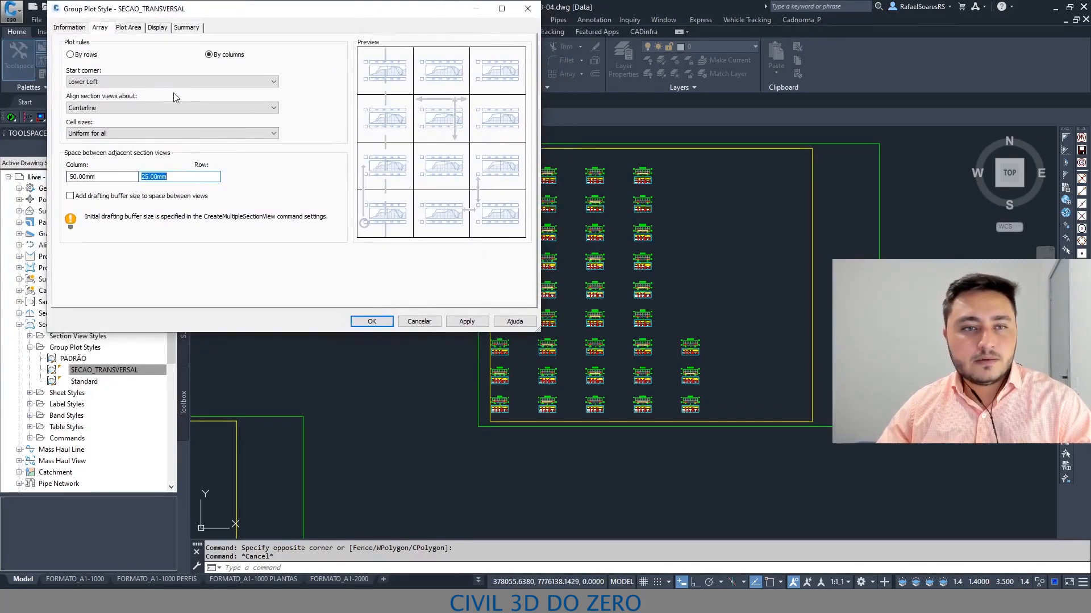
left_click(153, 107)
left_click(136, 123)
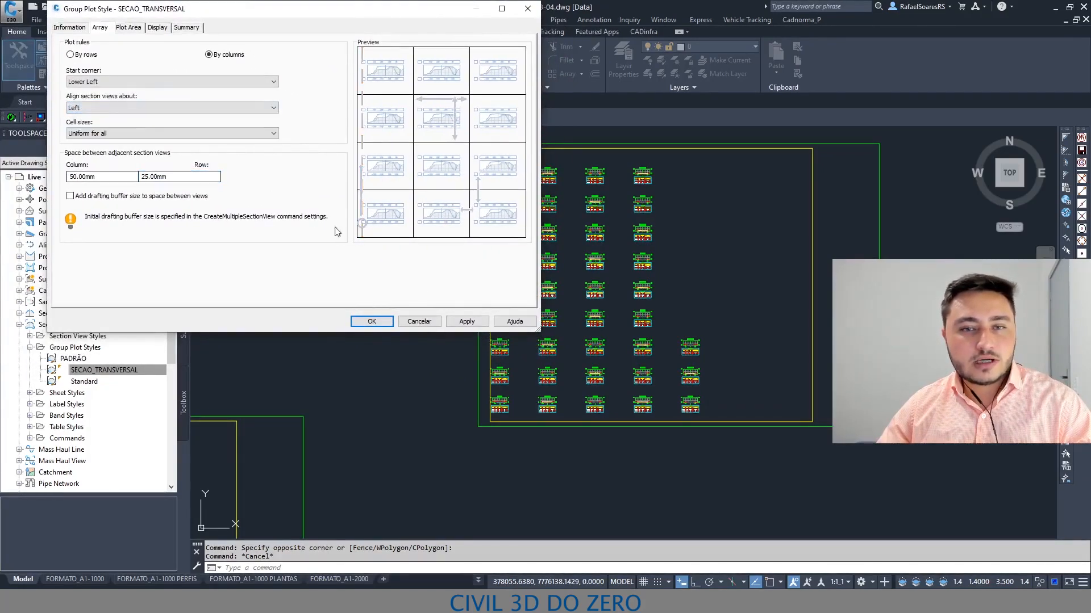
left_click(467, 321)
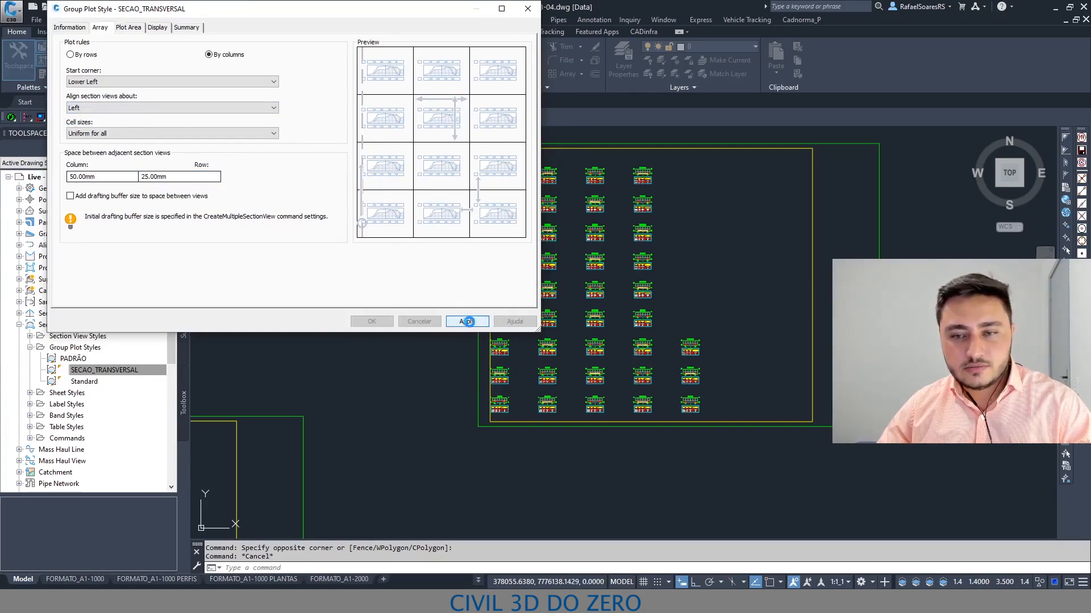
left_click(463, 321)
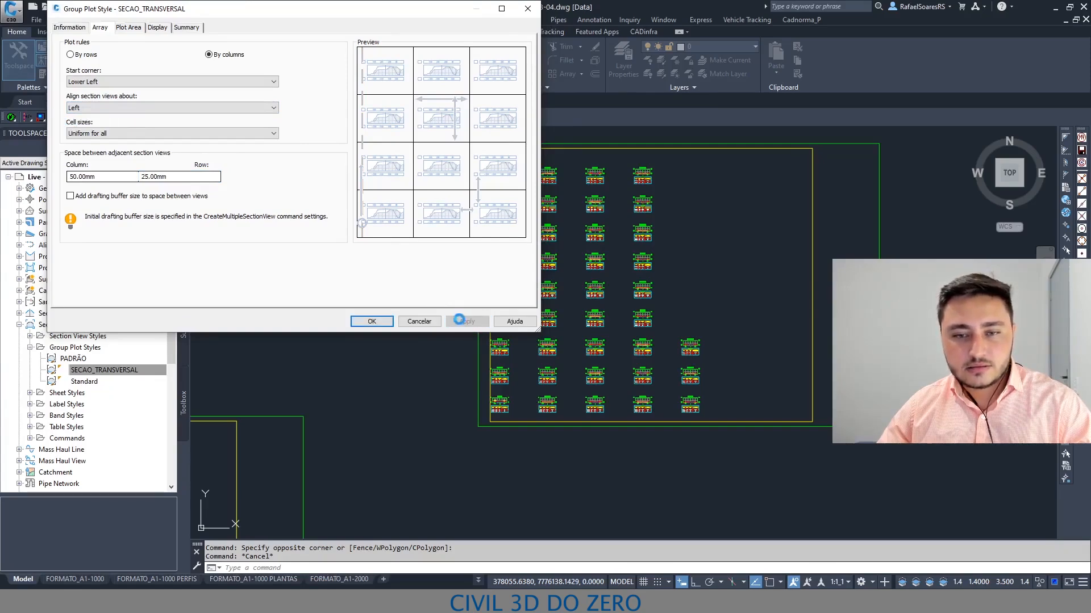
Set the style's plot area grid to 40 mm horizontal major and 40 mm vertical major, and accept the style.
left_click(137, 30)
left_click(202, 93)
left_click(137, 94)
left_click(125, 66)
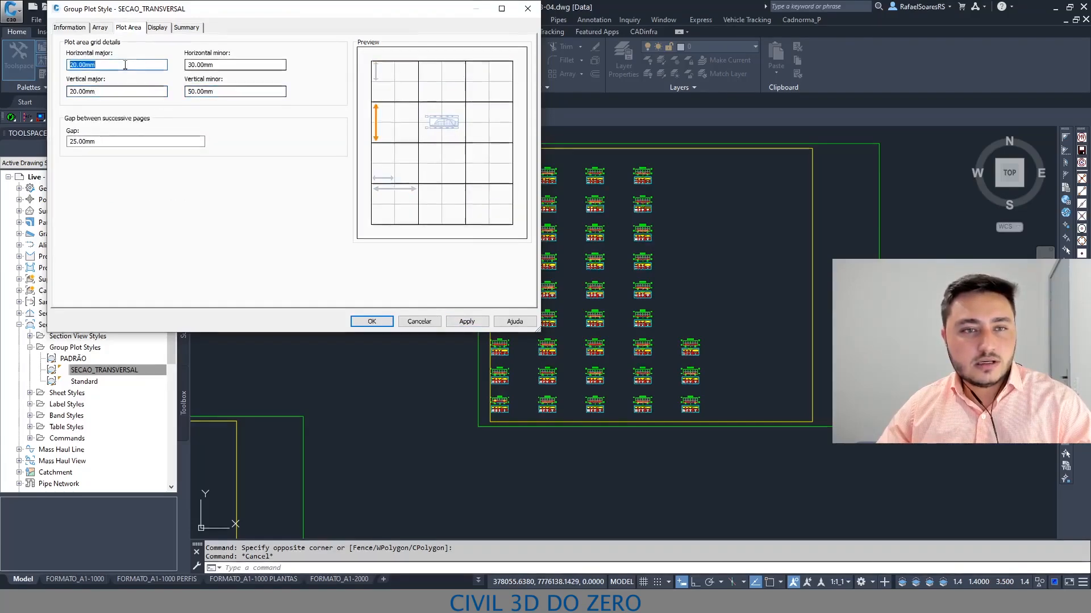
type("60")
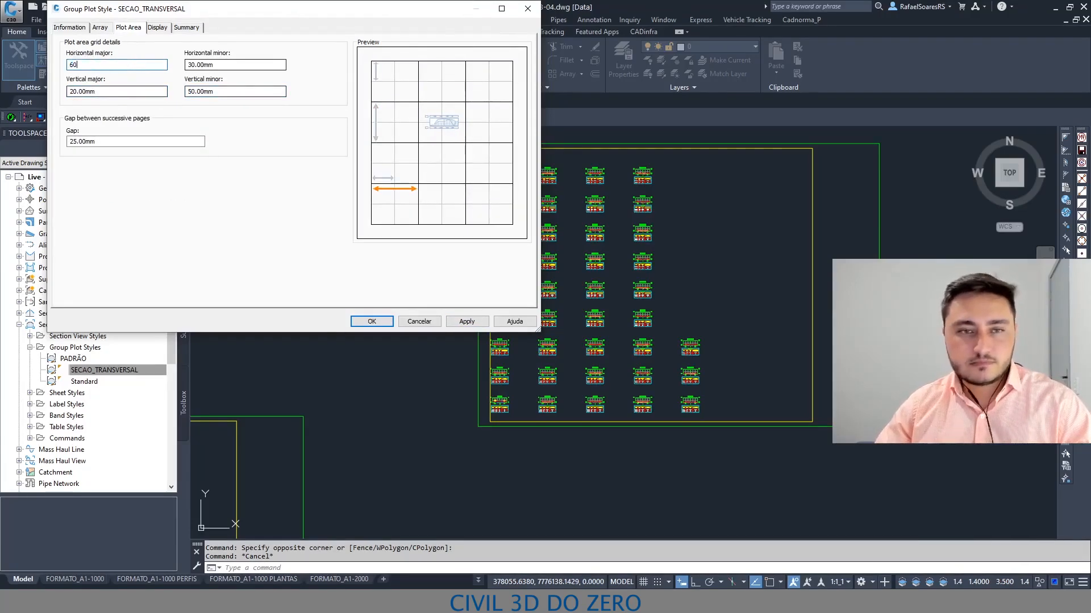
left_click(119, 92)
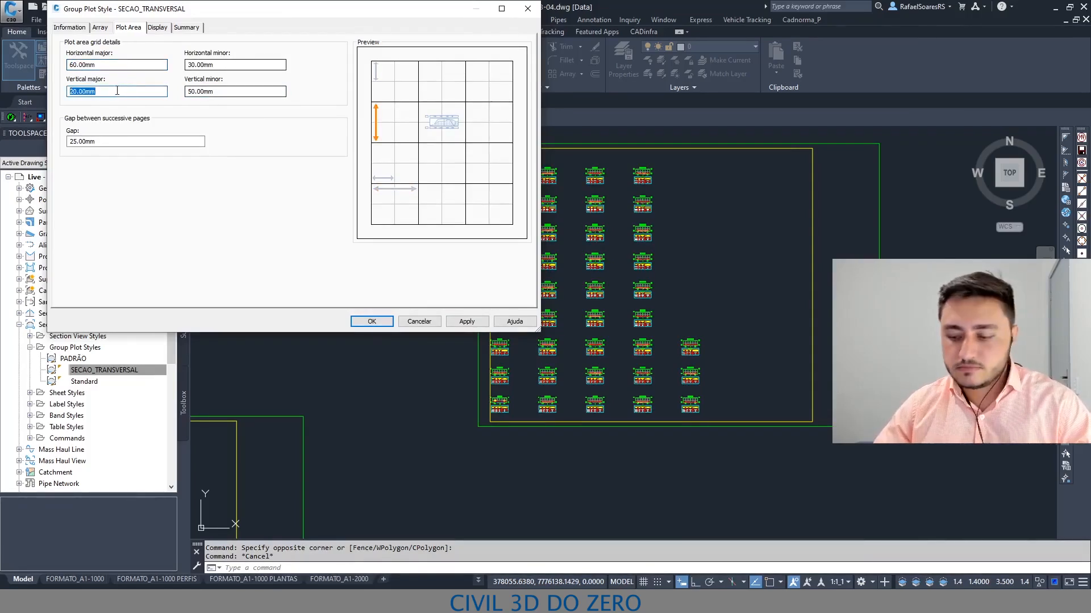
type("40")
double_click(108, 64)
type("40")
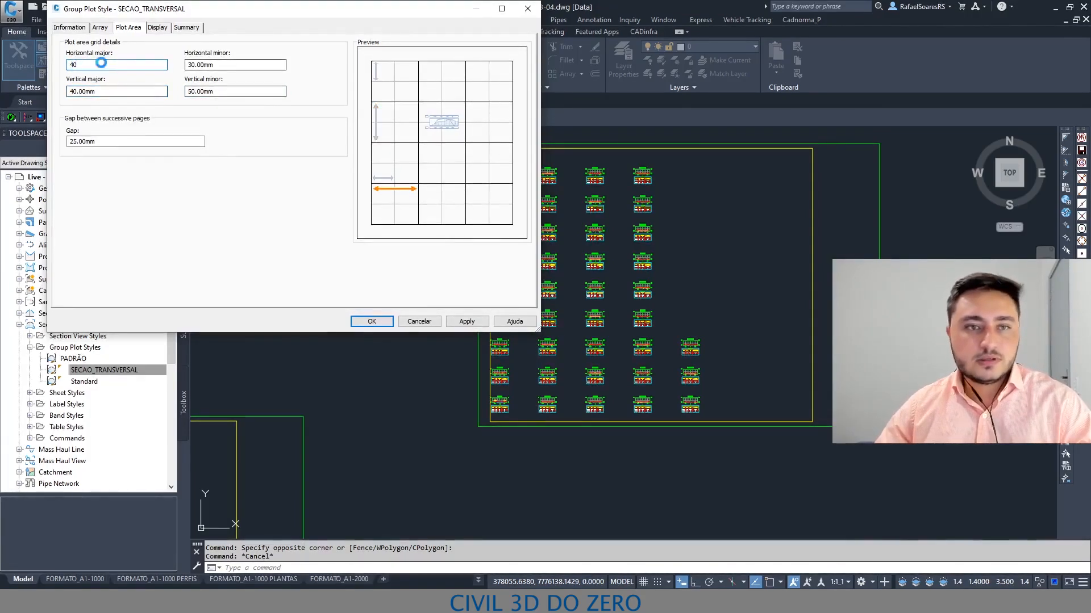
key("Return")
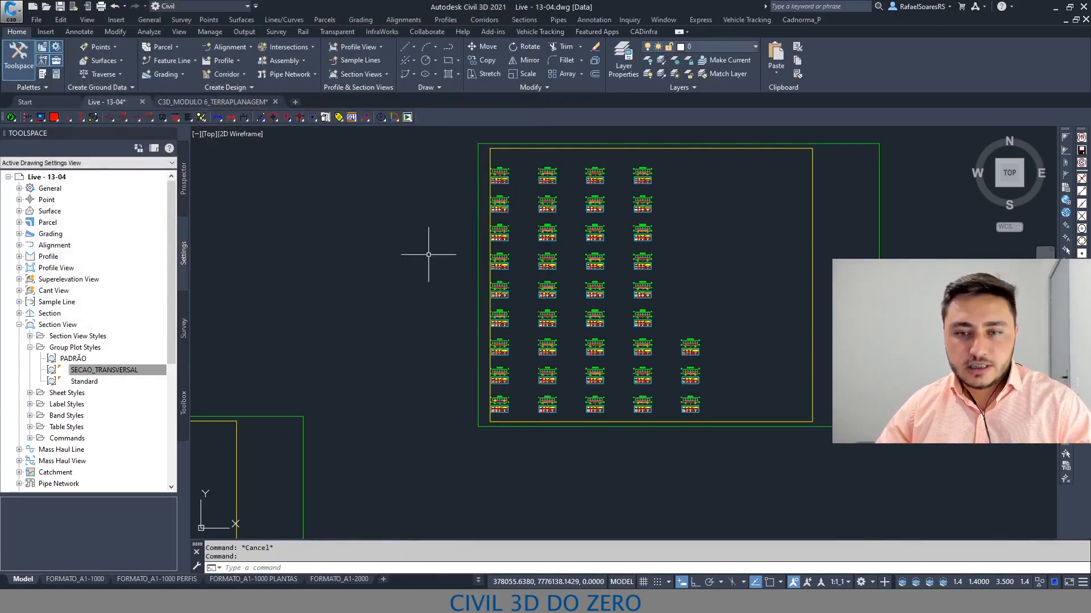
Select the 2+0.00 section view and update its group layout with the edited plot style.
scroll(500, 256, "up", 6)
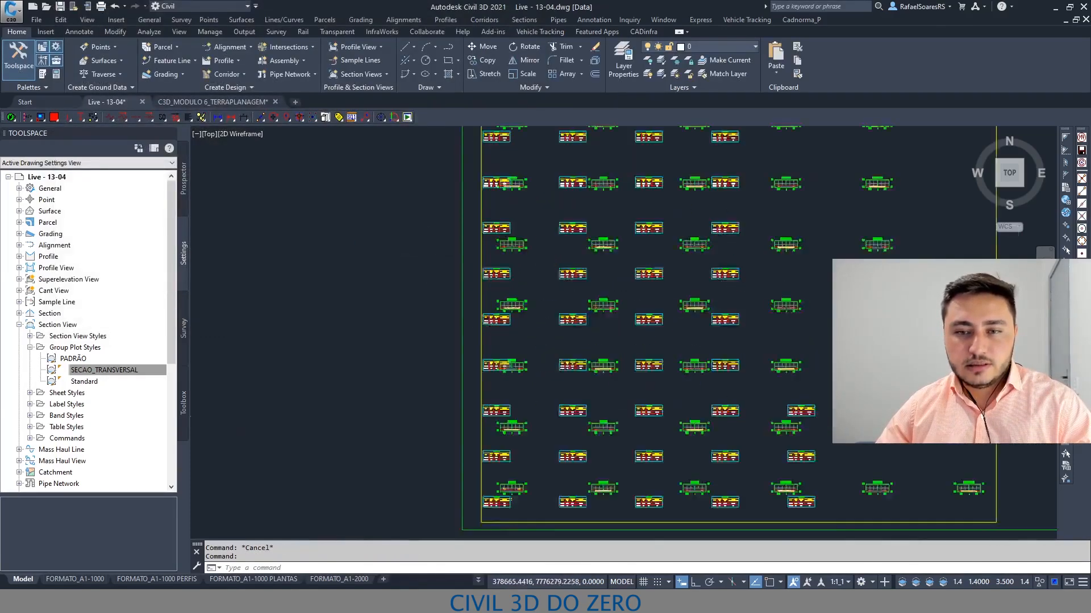
left_click(513, 236)
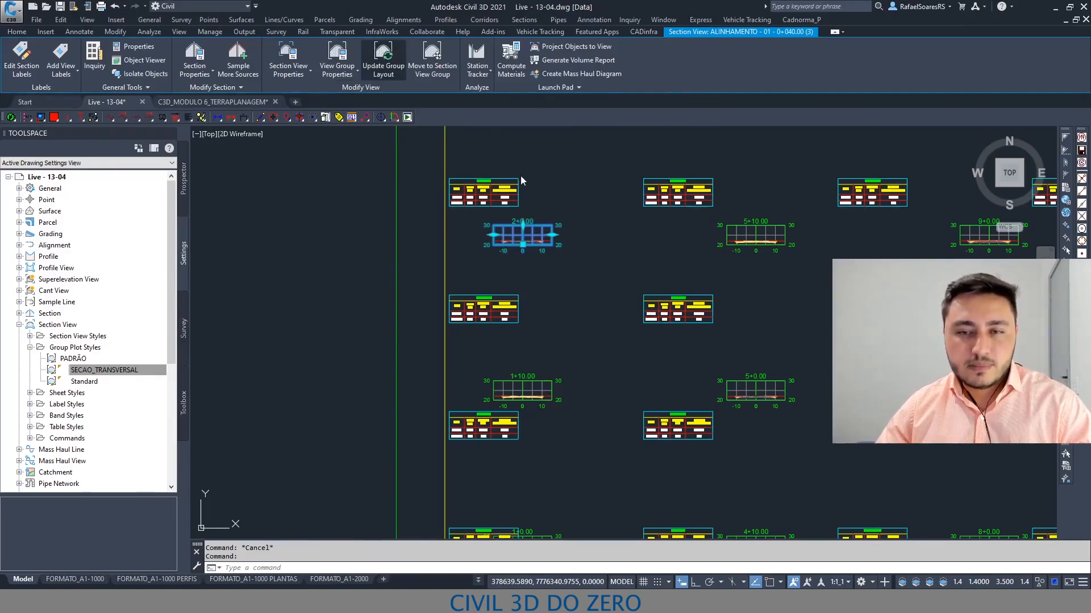
scroll(509, 188, "down", 4)
middle_click_drag(508, 196, 494, 292)
scroll(521, 277, "down", 4)
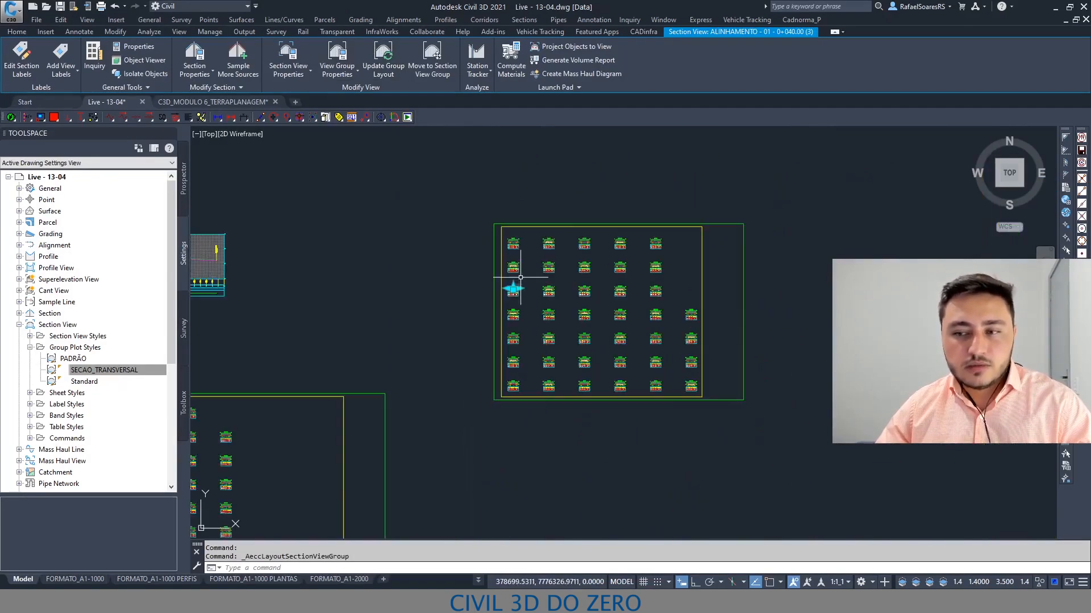
scroll(520, 277, "up", 2)
Review the plot area grid values of the SECAO_TRANSVERSAL style against the arrangement of views on the sheet.
right_click(99, 370)
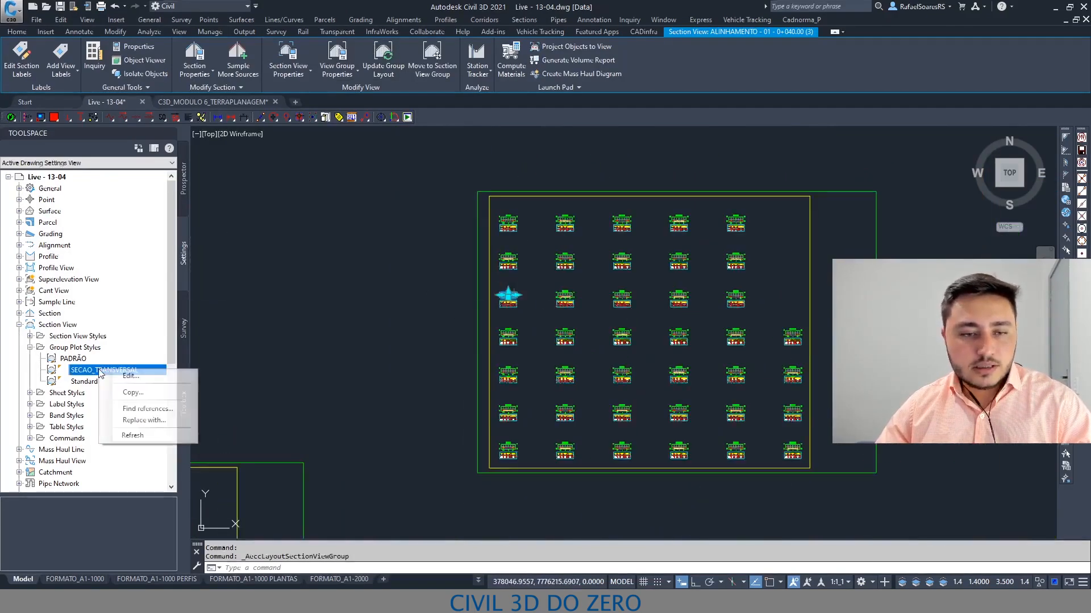
left_click(125, 376)
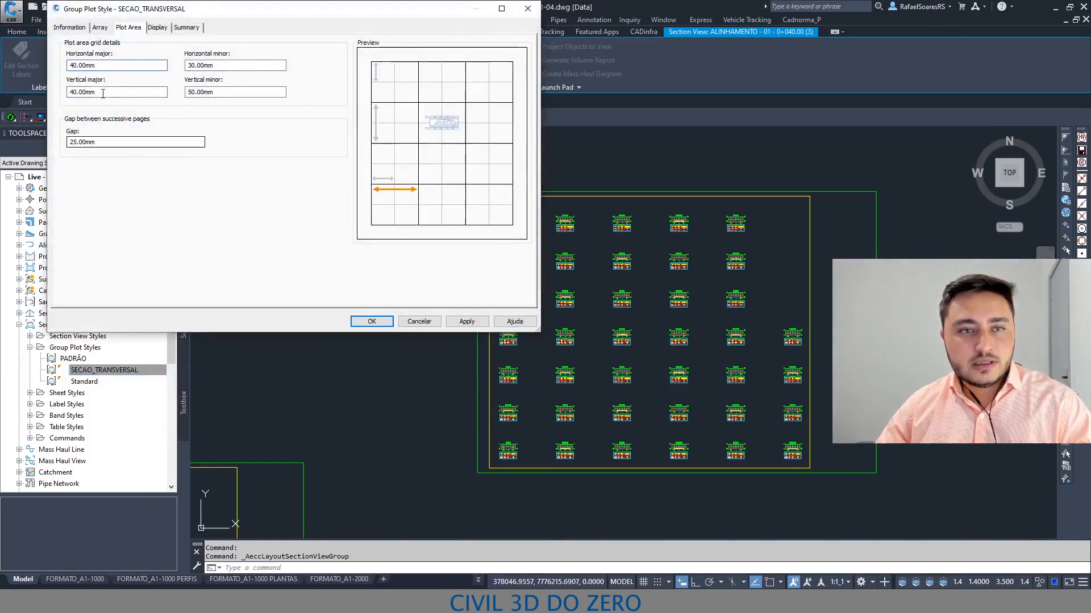
double_click(99, 92)
left_click_drag(225, 19, 111, 69)
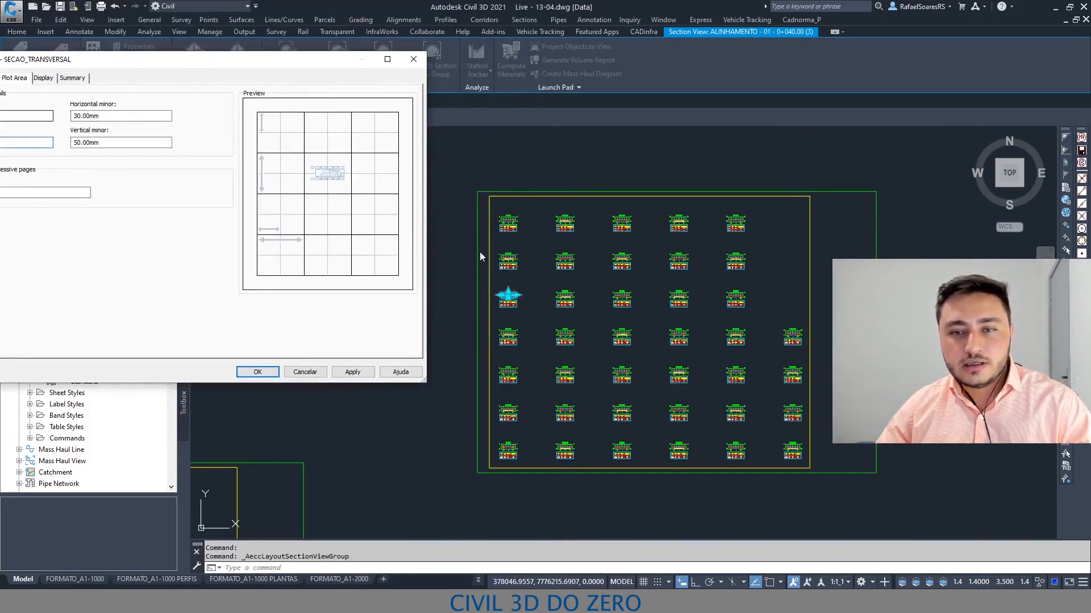
left_click_drag(214, 62, 320, 34)
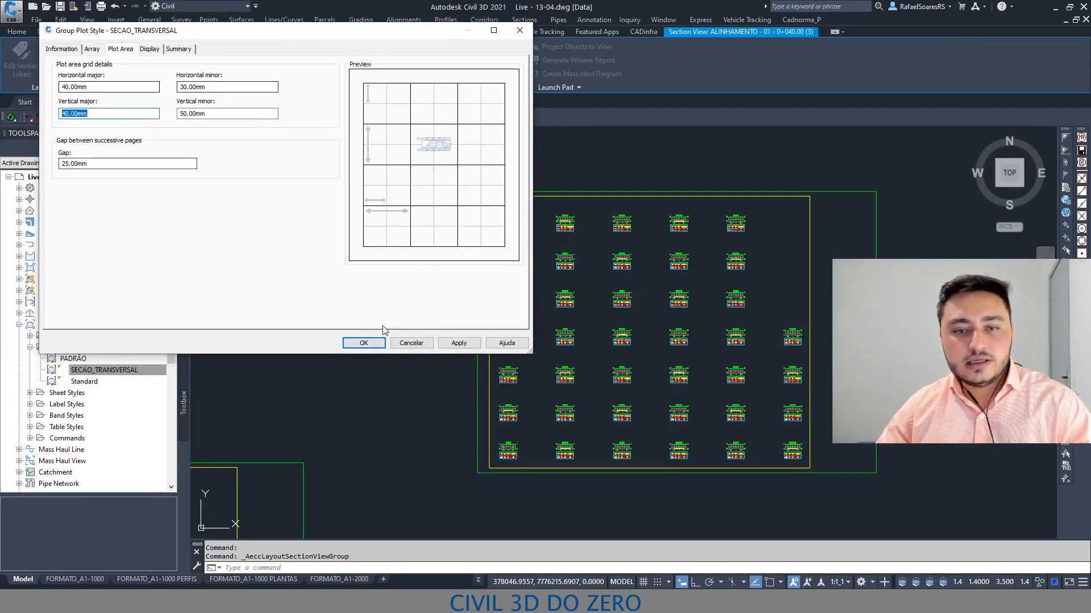
left_click(364, 343)
Edit the section view style of the 2+0.00 view so its Drafting Buffer Outline component is visible, and apply it.
scroll(503, 307, "up", 5)
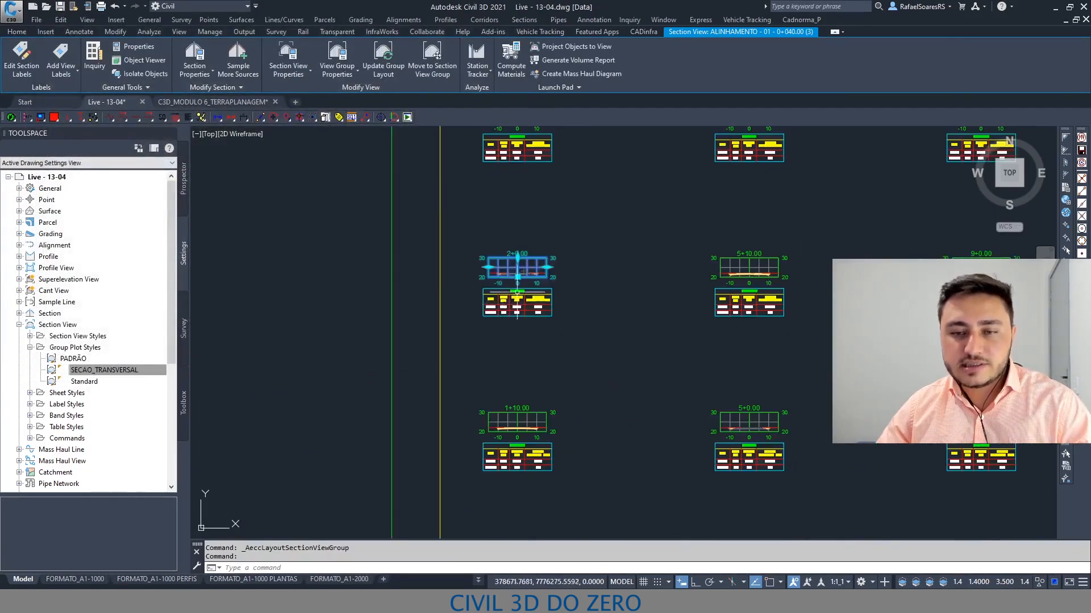
scroll(517, 292, "up", 4)
right_click(495, 235)
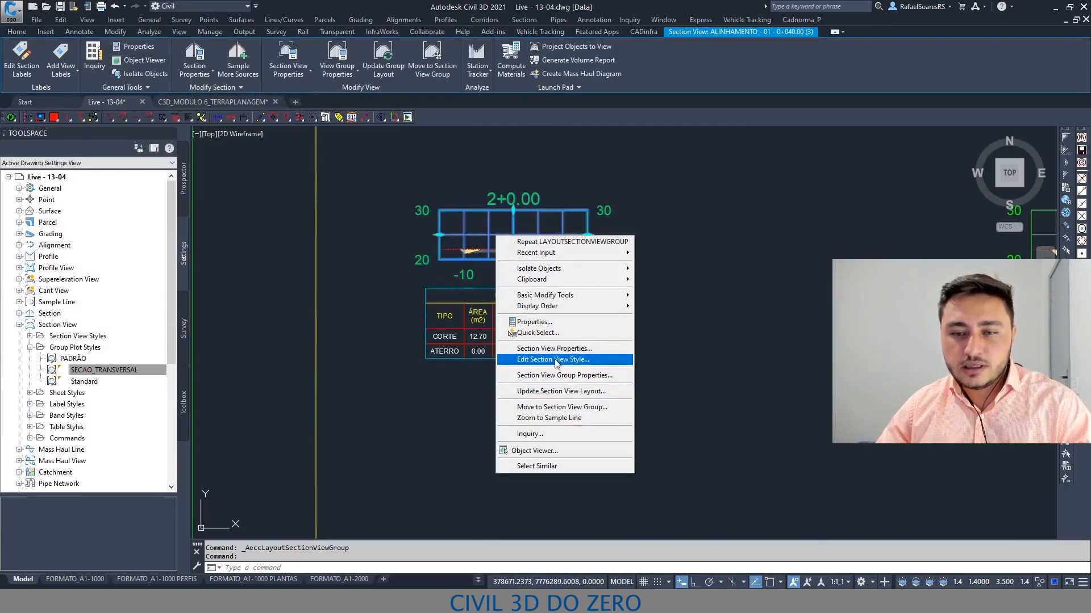
left_click(590, 365)
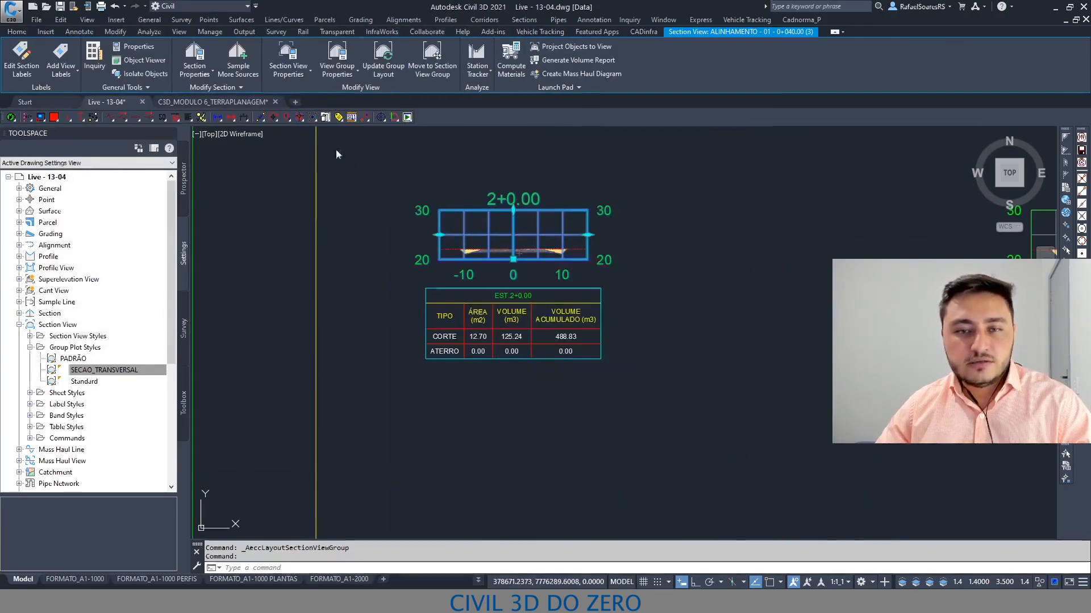
left_click(419, 49)
scroll(286, 188, "down", 6)
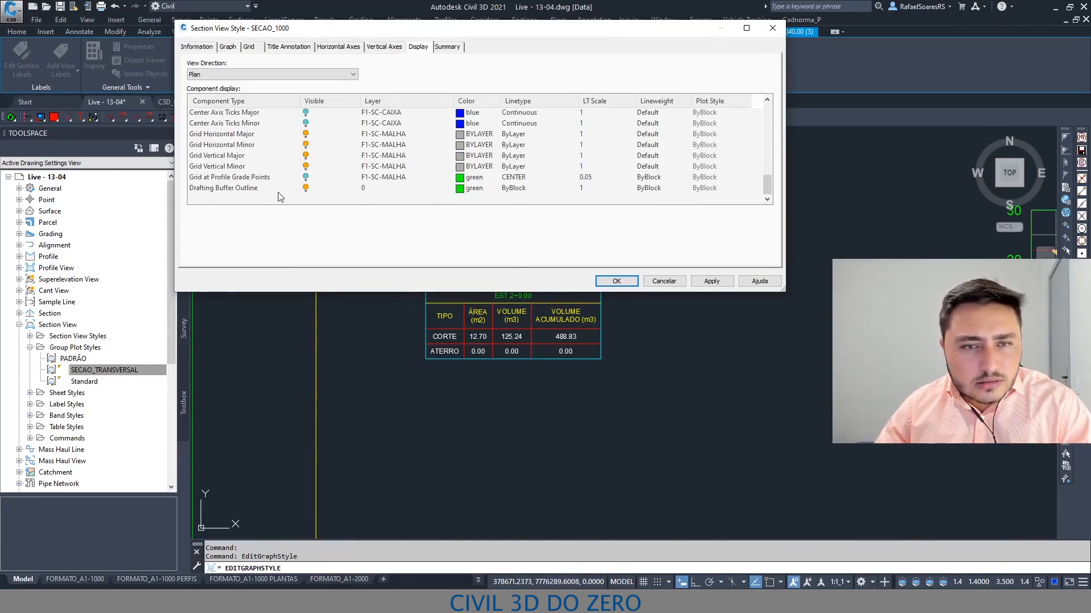
left_click(305, 189)
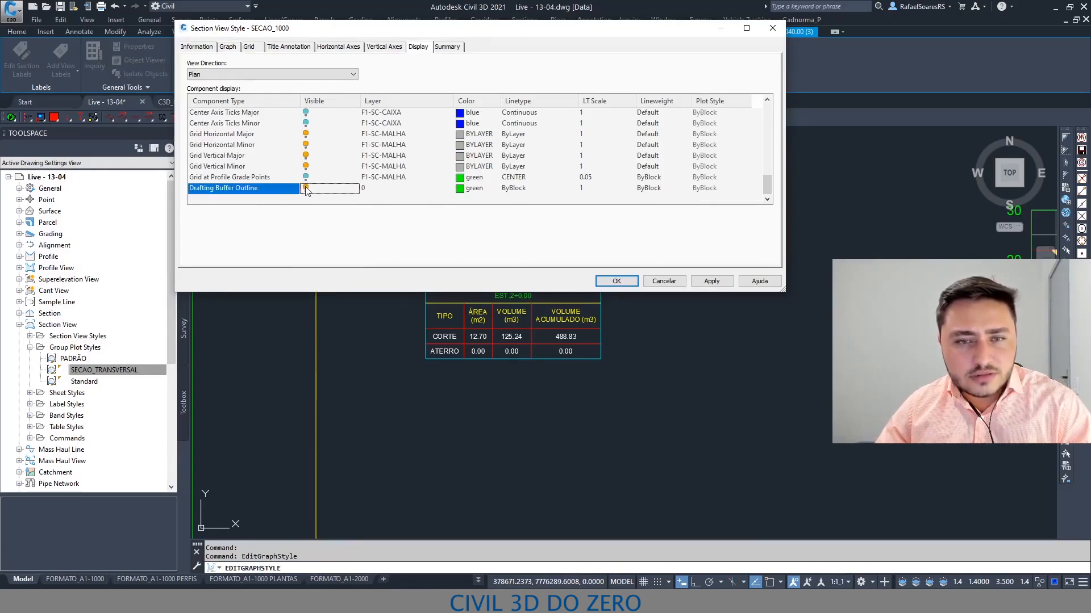
left_click(712, 282)
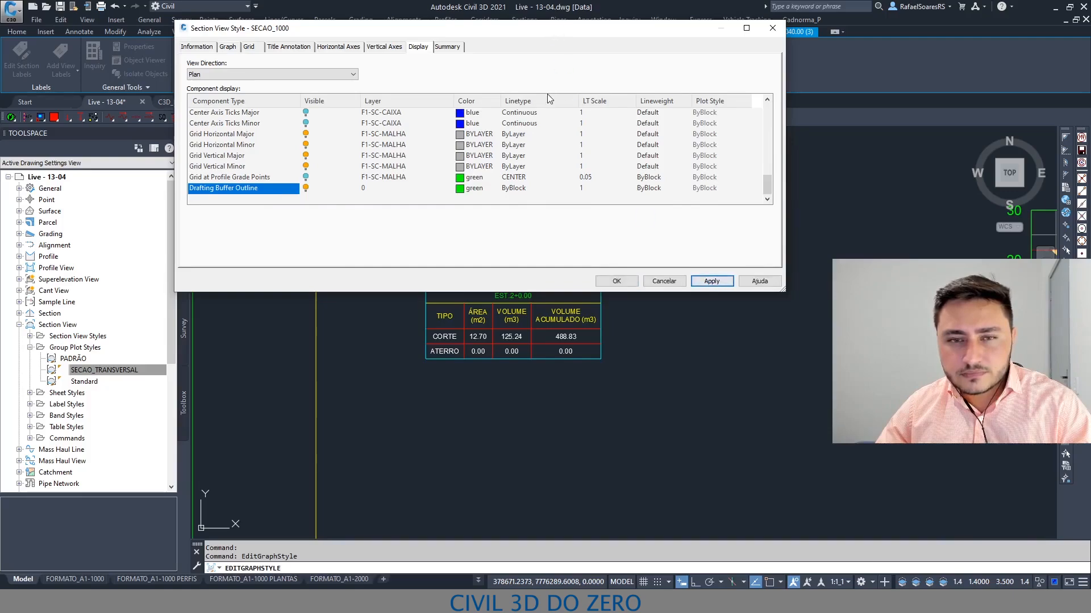
Look through the component display list of the SECAO_1000 section view style and accept the style.
mouse_move(554, 38)
left_mouse_down()
mouse_move(301, 295)
mouse_move(286, 363)
mouse_move(624, 52)
mouse_move(576, 115)
left_mouse_up()
scroll(372, 243, "up", 5)
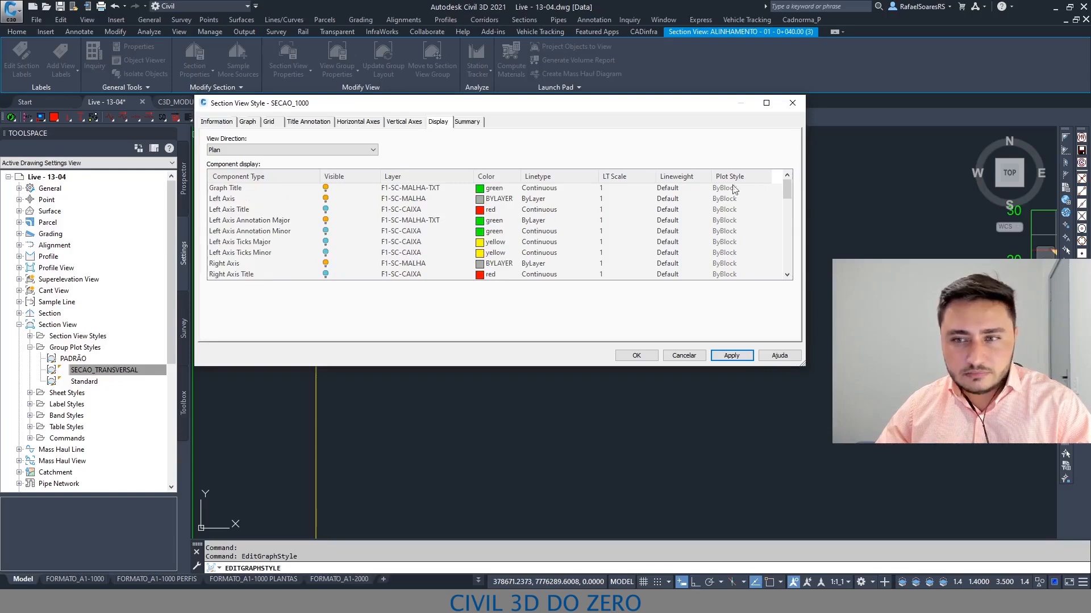
left_click_drag(790, 189, 793, 261)
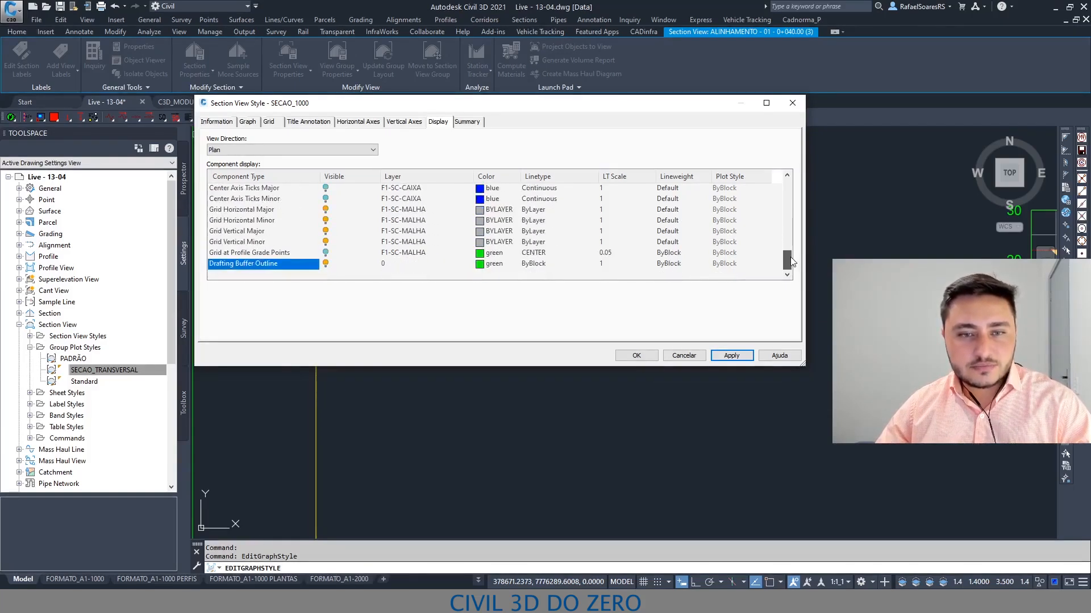
left_click(637, 354)
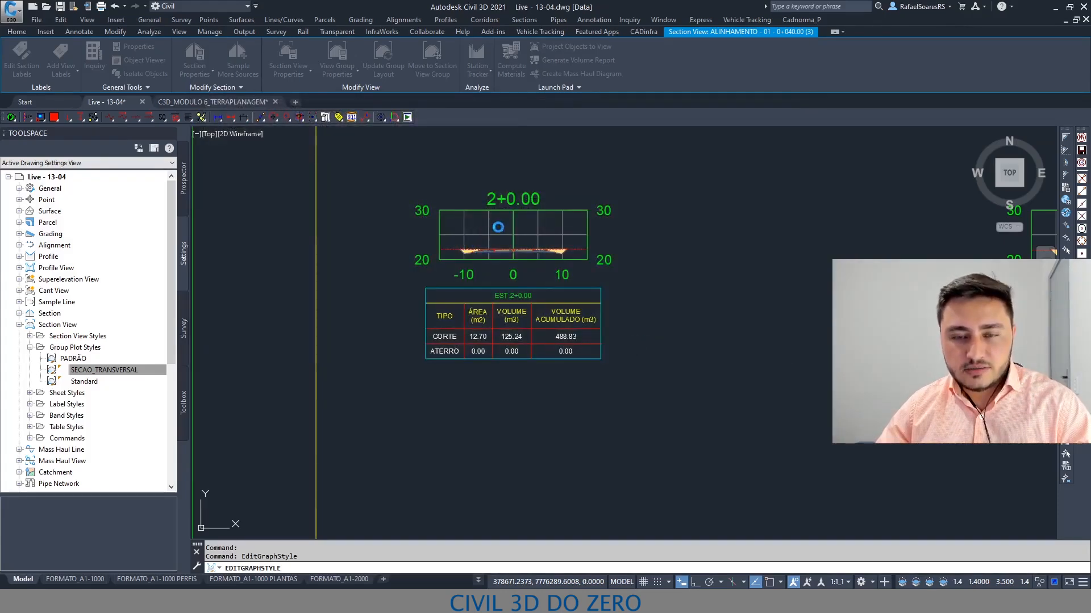
key("Escape")
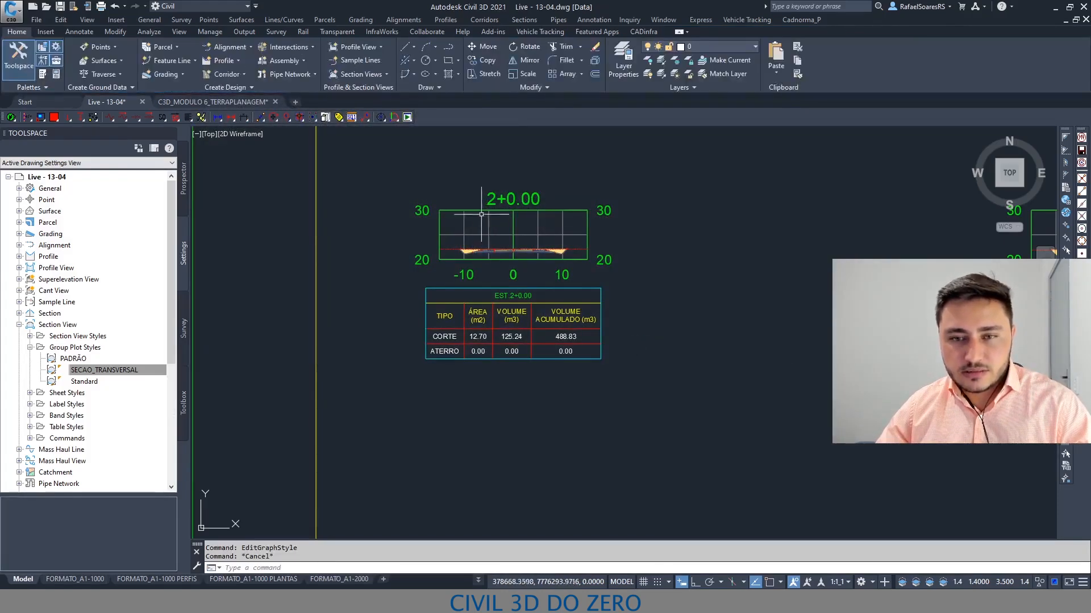
Draw two short single-segment polylines inside the grid of the 2+0.00 section view, one on each side of the centerline.
scroll(476, 210, "up", 4)
scroll(434, 222, "down", 8)
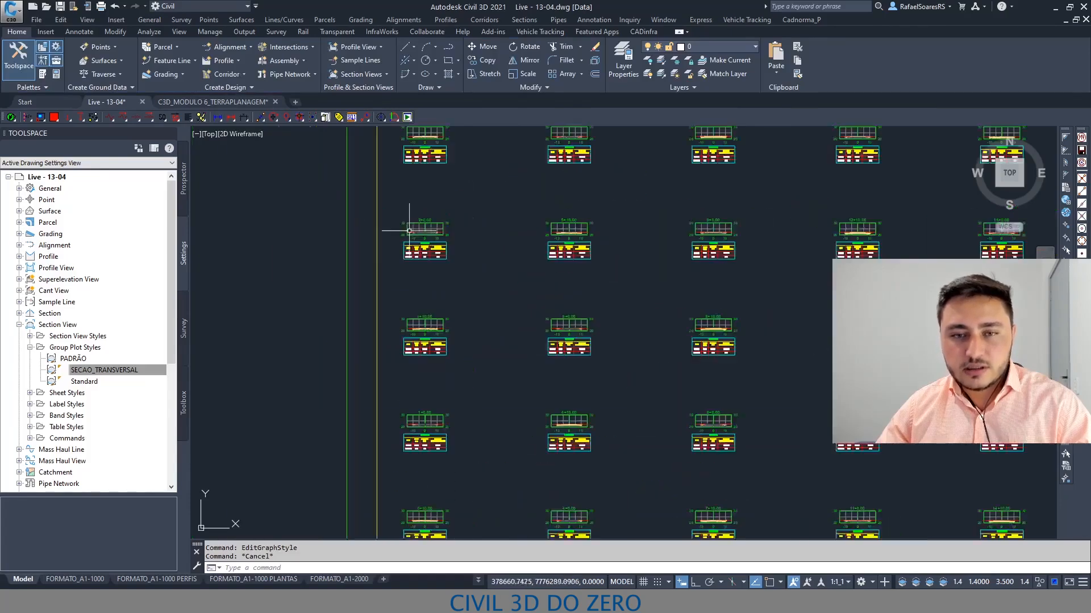
scroll(415, 279, "up", 3)
scroll(390, 256, "down", 5)
scroll(460, 252, "up", 2)
scroll(461, 252, "up", 6)
type("PL")
key("Return")
left_click(474, 292)
left_click(496, 275)
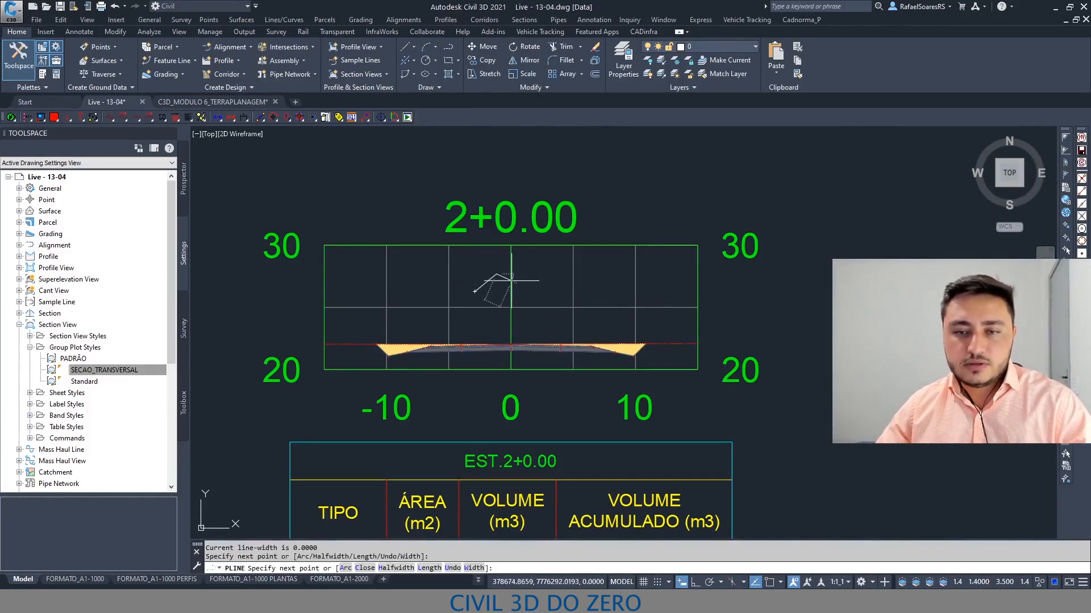
key("Escape")
key("Return")
left_click(568, 294)
left_click(549, 266)
key("Escape")
Move the 2+0.00 section view straight up, away from its volume table.
left_click(507, 349)
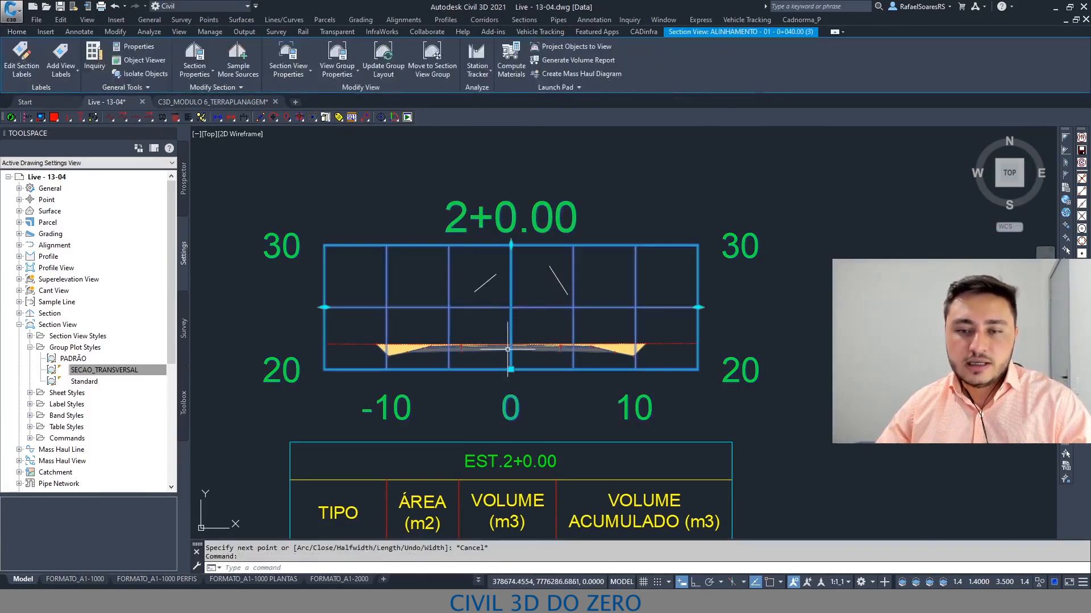
left_click(511, 369)
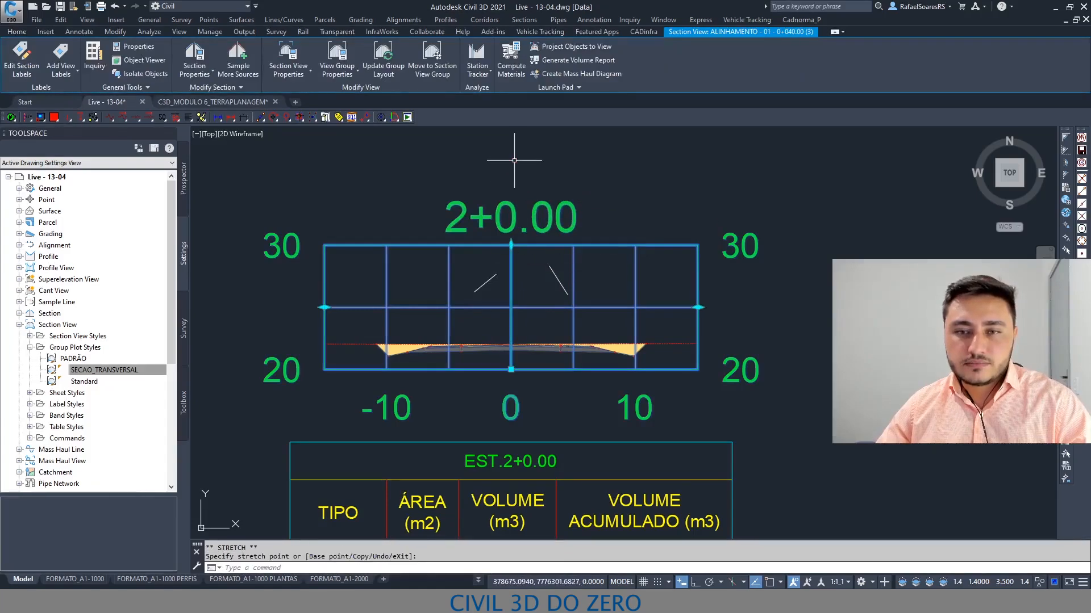
type("m")
key("Return")
left_click(515, 363)
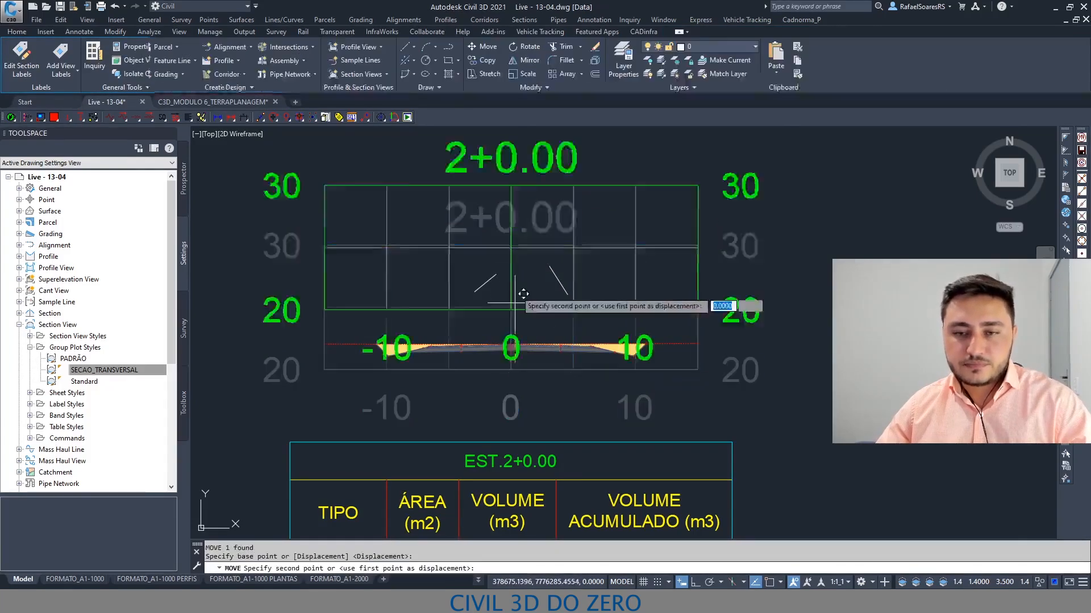
left_click(516, 203)
middle_click_drag(518, 216, 525, 342)
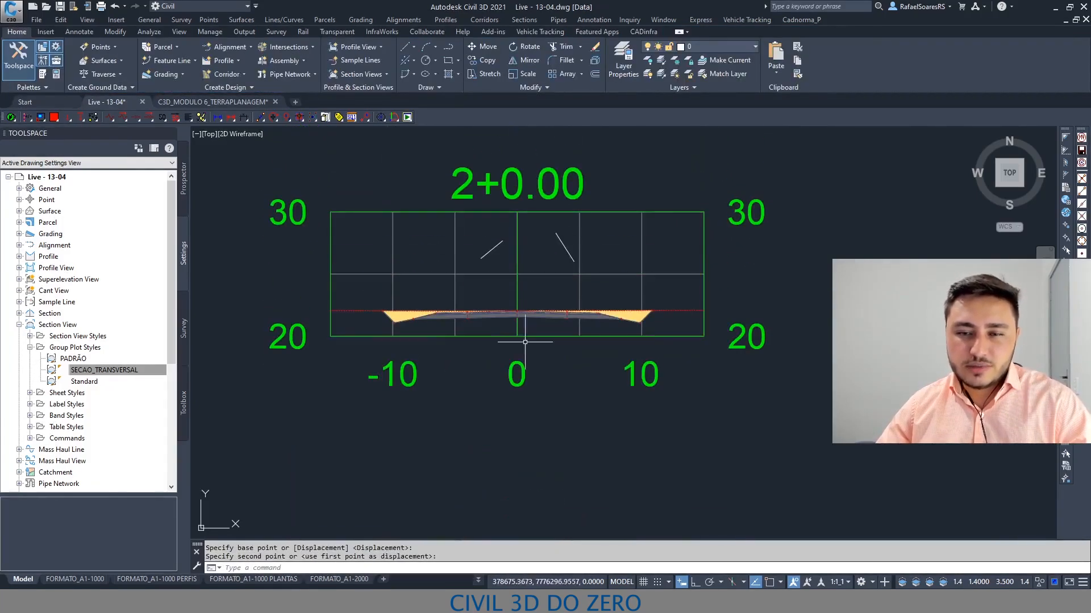
Move the 2+0.00 section view again, this time to the side, and check one of the polylines inside its grid.
left_click(516, 275)
type("m")
key("Return")
left_click(529, 305)
scroll(581, 287, "down", 5)
middle_click_drag(584, 291, 495, 285)
left_click(617, 275)
scroll(610, 250, "up", 5)
key("Escape")
left_click(611, 244)
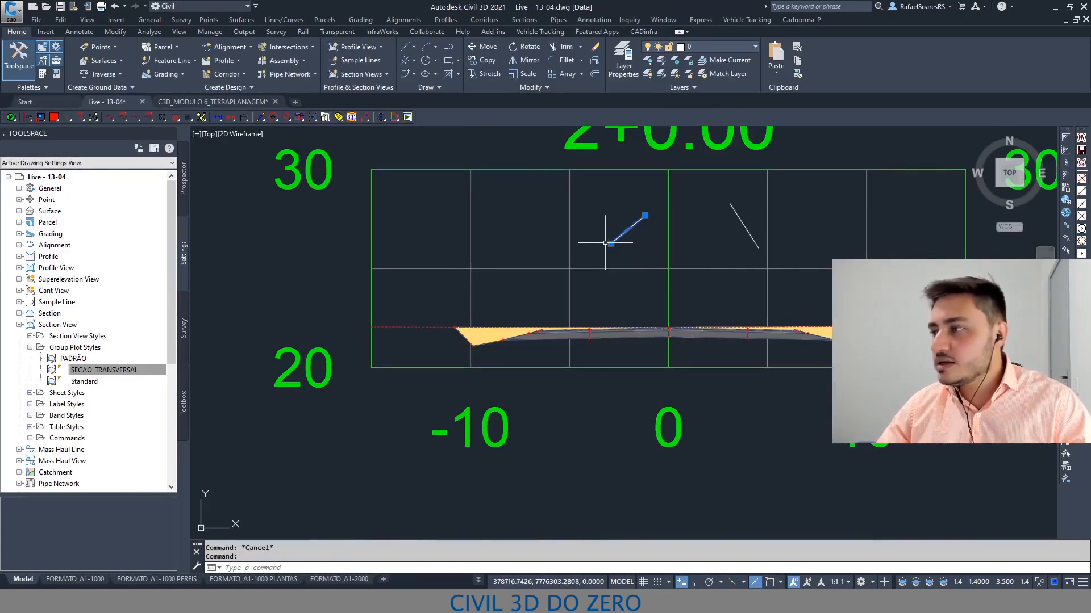
Undo the moves of the 2+0.00 section view.
key("Escape")
key("ctrl+z")
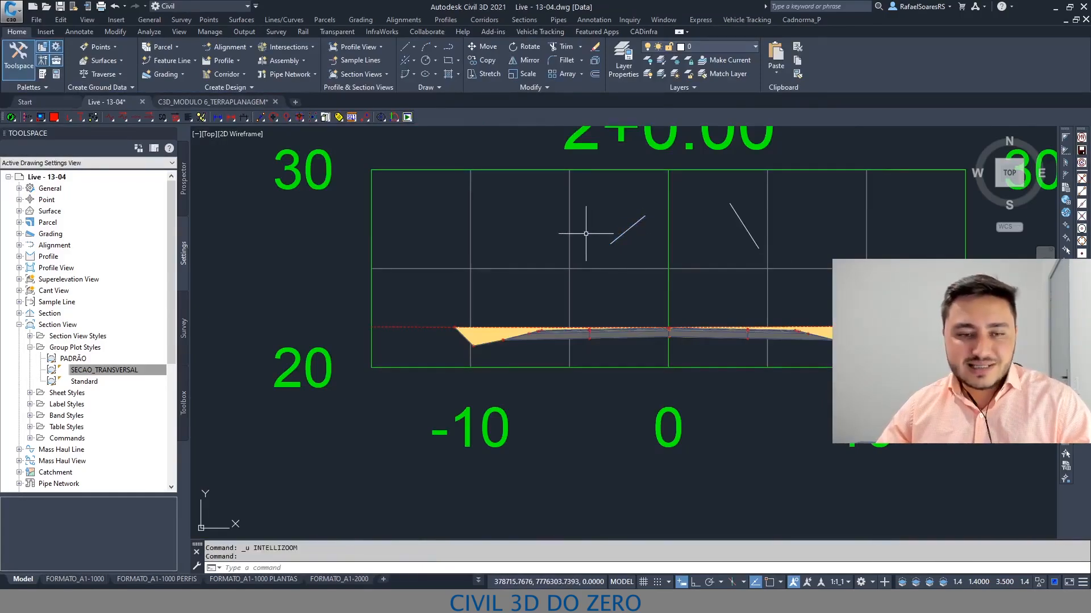
key("ctrl+z")
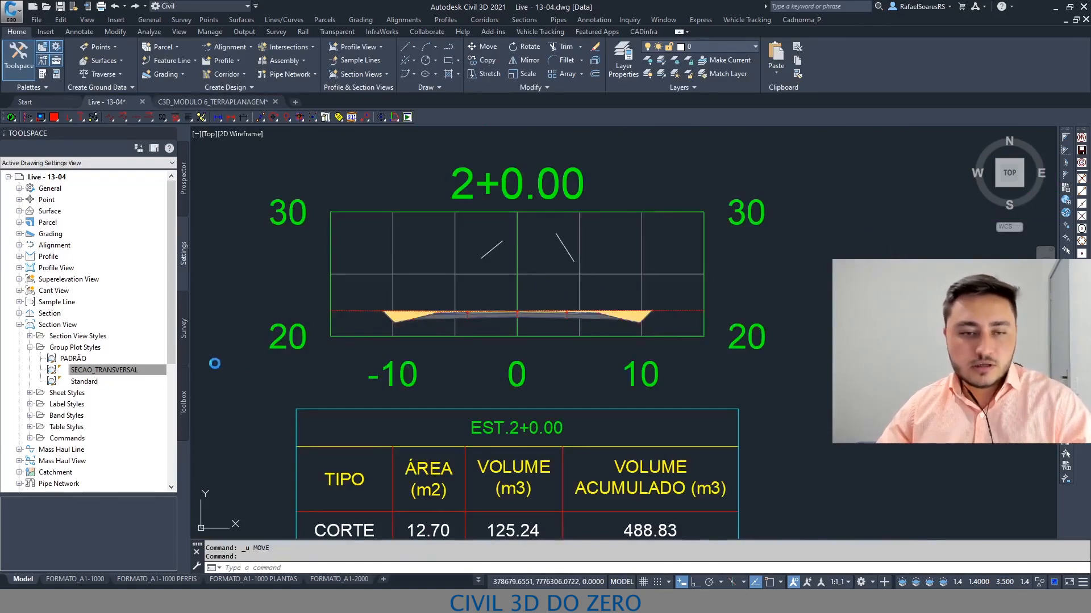
key("ctrl+z")
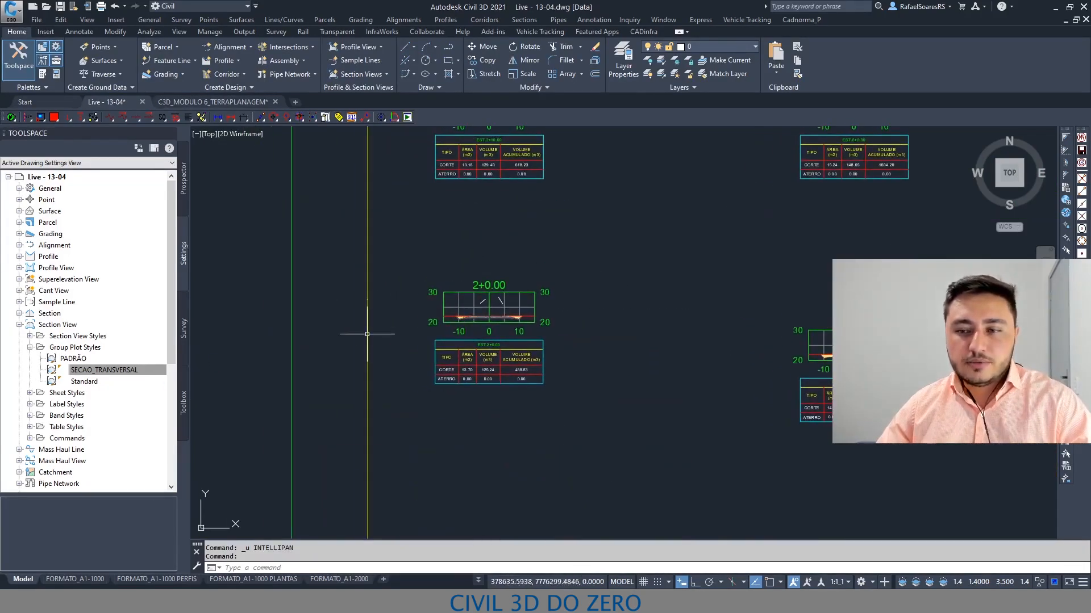
Try switching the Sheet border and Print Area visibility in the SECAO_TRANSVERSAL group plot style, and discard the edit.
left_click(124, 372)
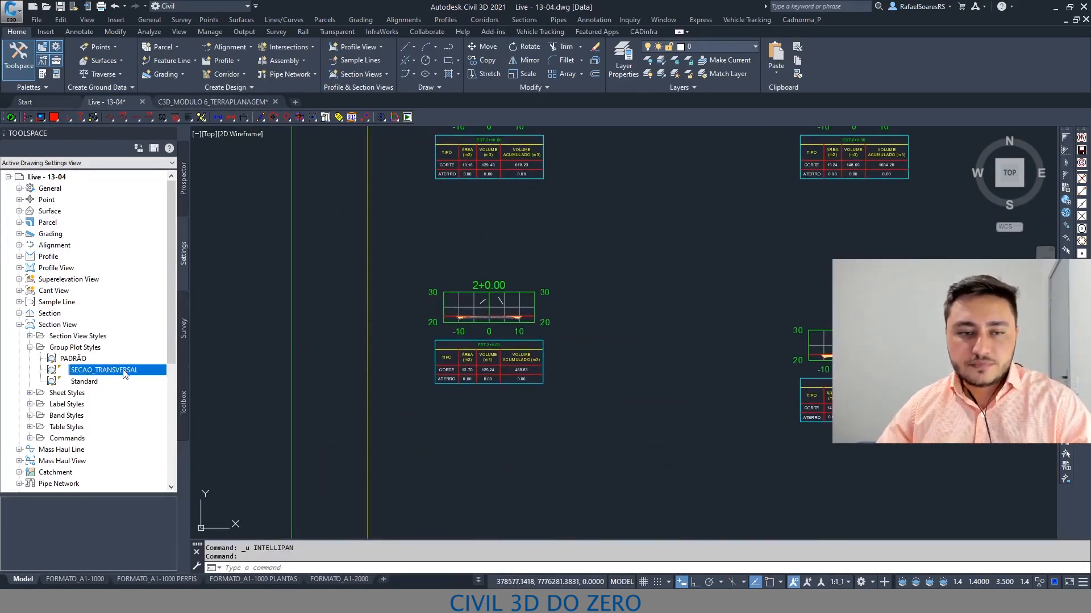
right_click(125, 375)
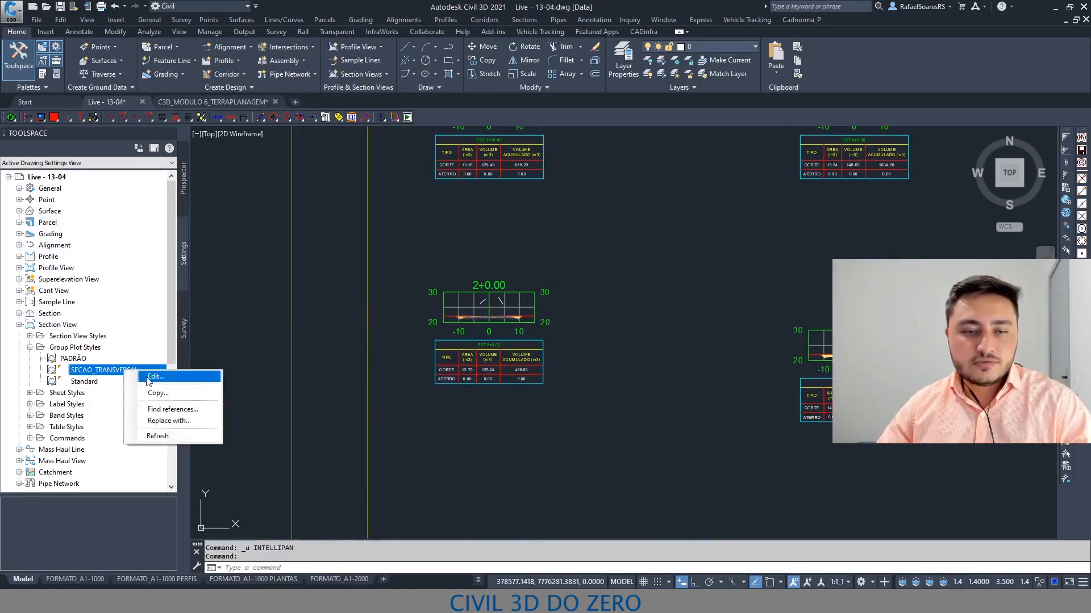
left_click(154, 376)
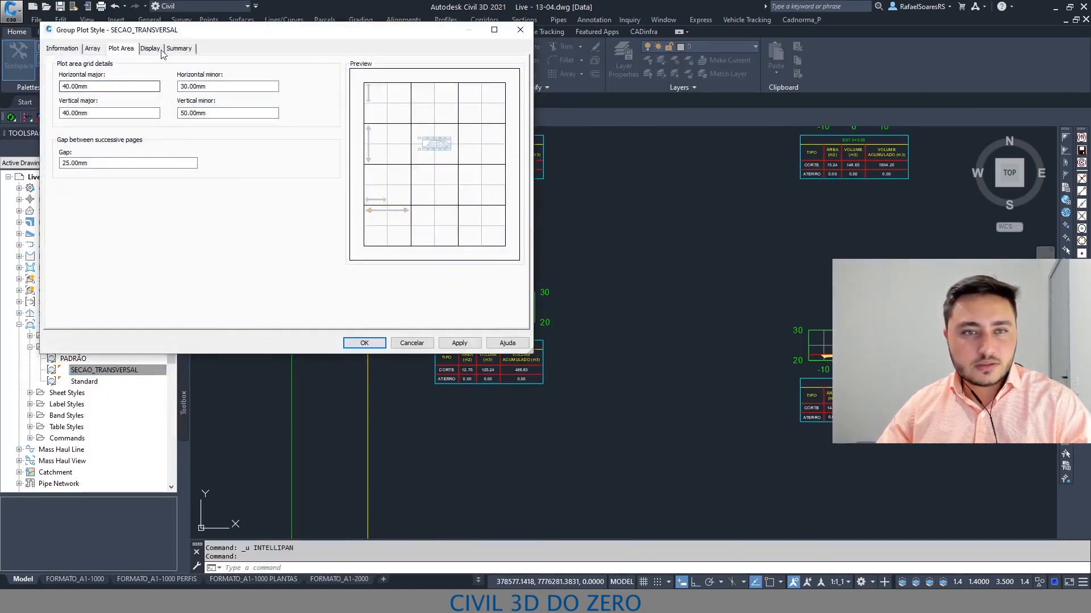
left_click(160, 51)
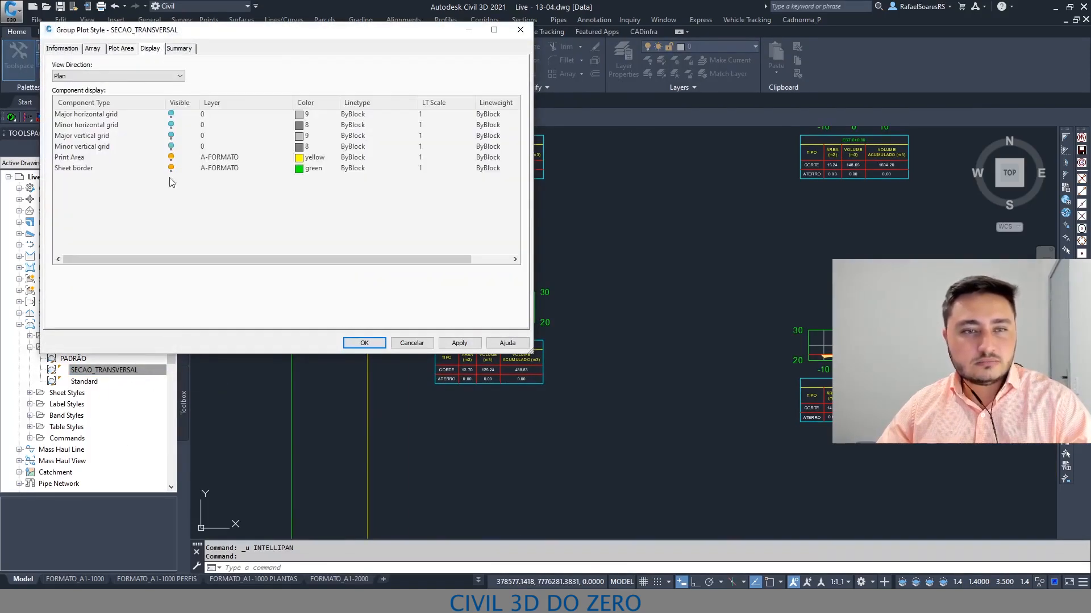
left_click(131, 77)
left_click(132, 79)
left_click(172, 168)
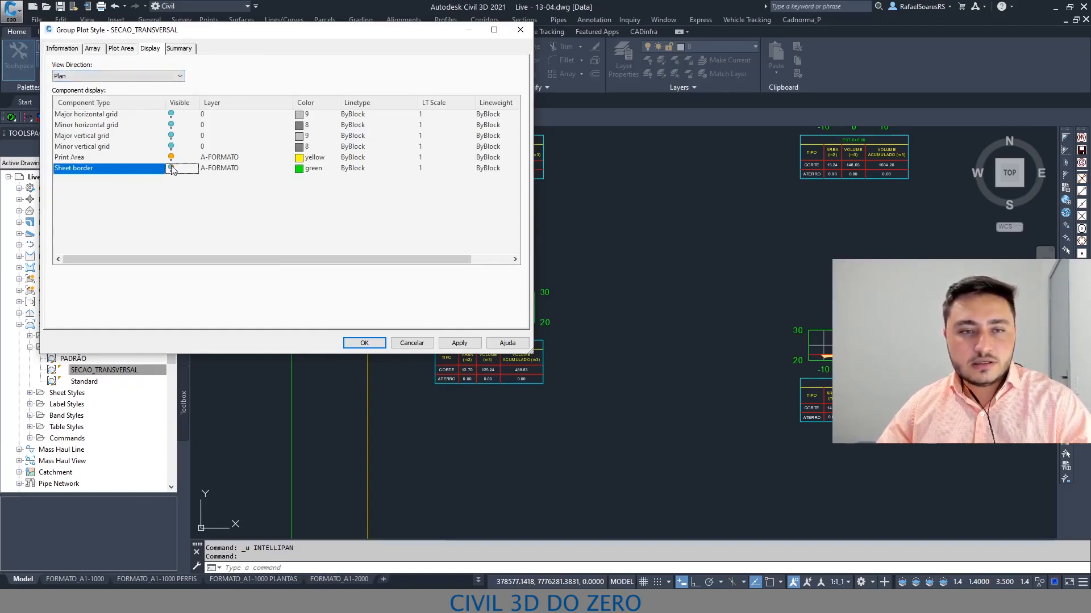
left_click(172, 159)
left_click(172, 168)
left_click(172, 158)
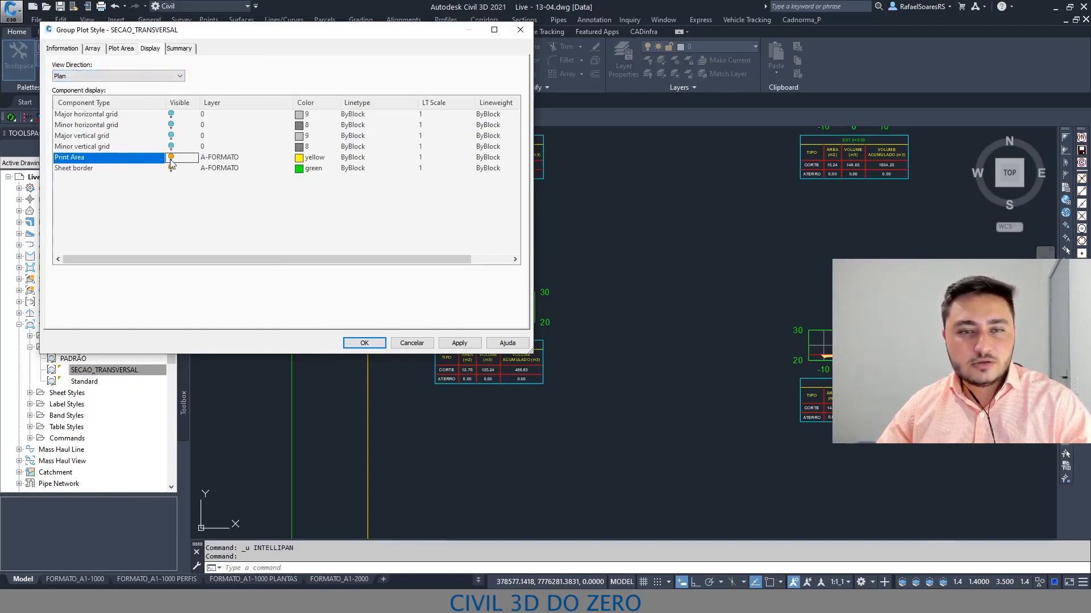
left_click(418, 343)
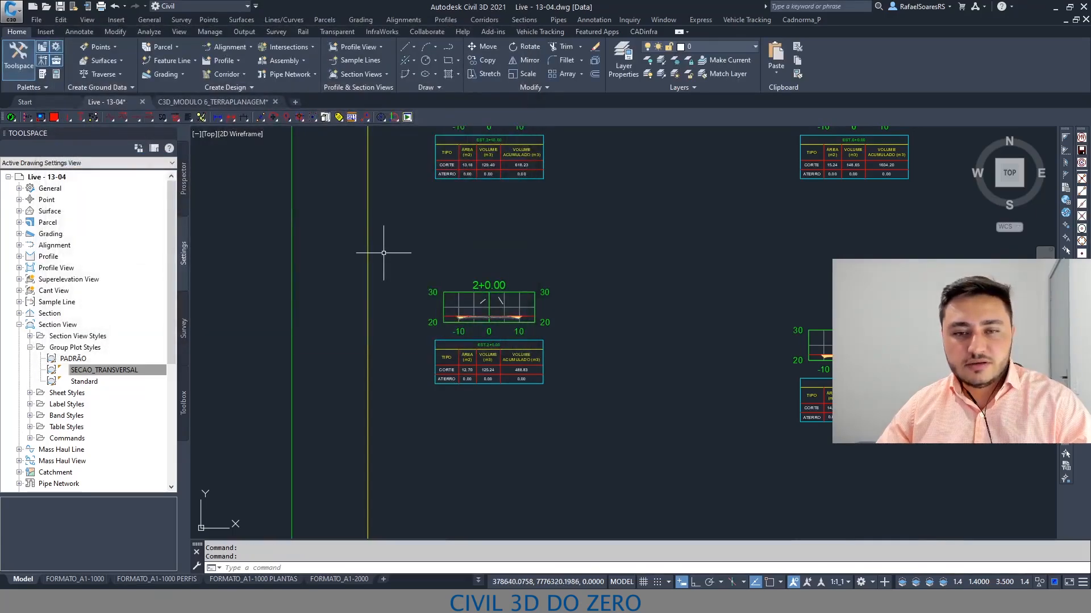
Review the array plot rules and spacing of the SECAO_TRANSVERSAL style against the full section sheet, and close it without changes.
scroll(384, 257, "down", 10)
scroll(407, 231, "up", 3)
key("Escape")
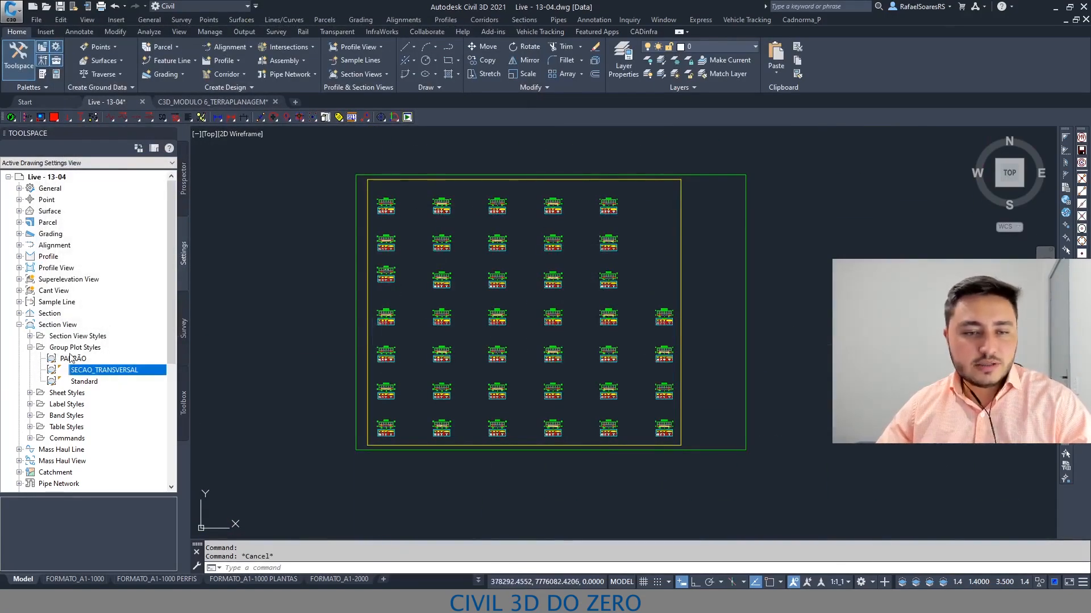
right_click(95, 370)
left_click(114, 374)
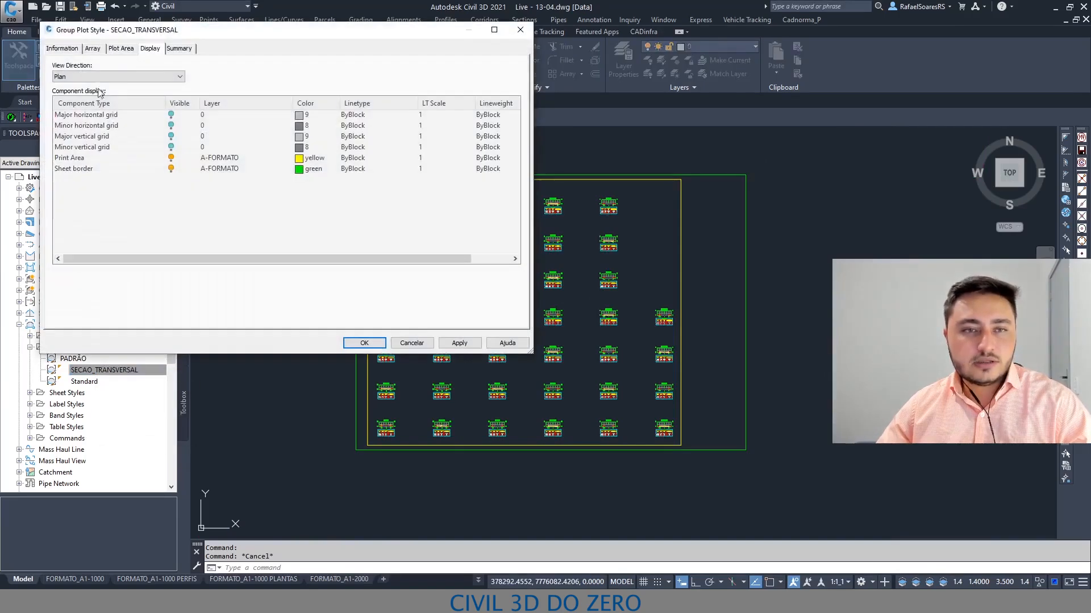
left_click(100, 52)
left_click(112, 51)
left_click(100, 53)
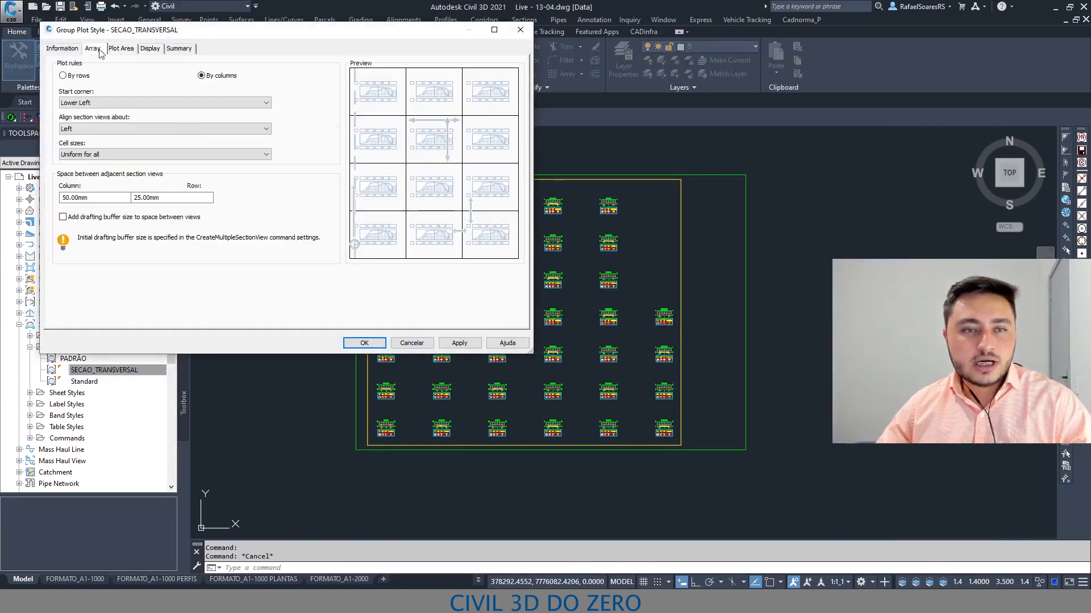
left_click(412, 346)
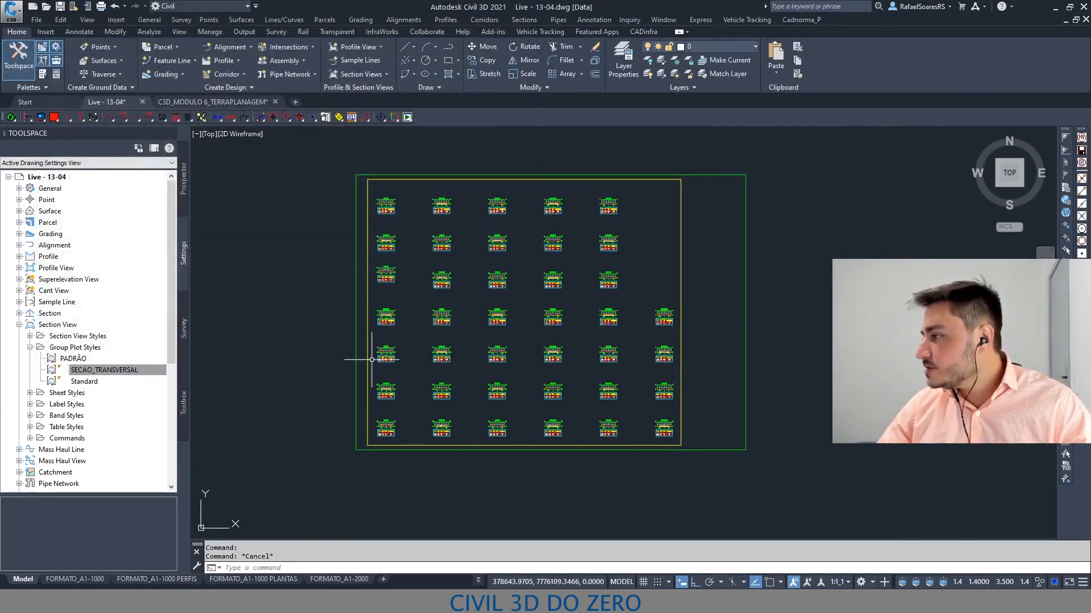
key("alt+Tab")
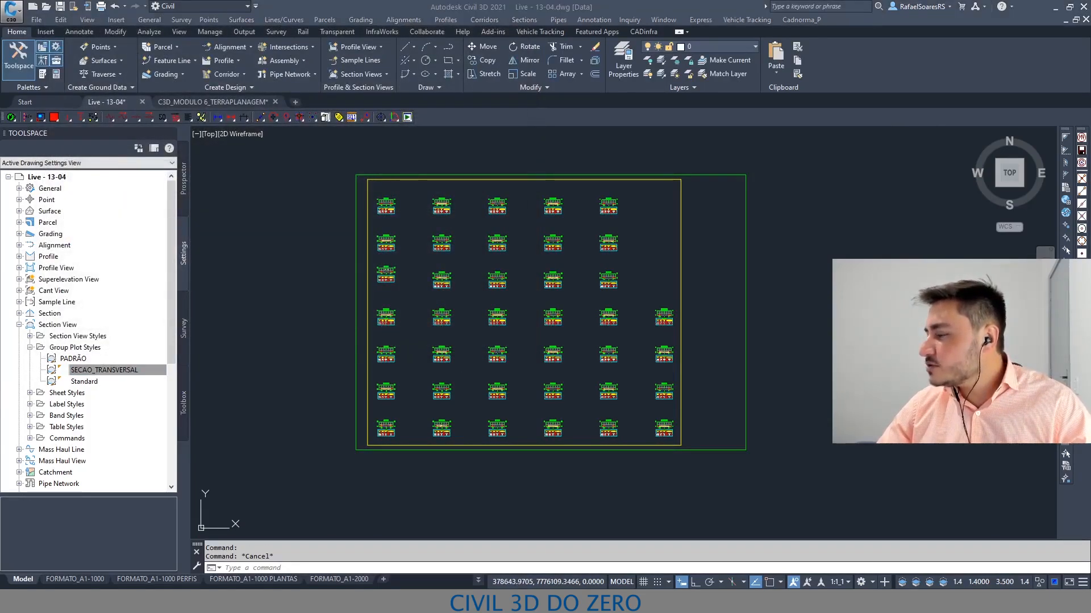
left_click(207, 270)
key("Escape")
Start creating view frames for ALINHAMENTO - 01 with the automatic station range and the Profile(s) only sheet type.
left_click(245, 31)
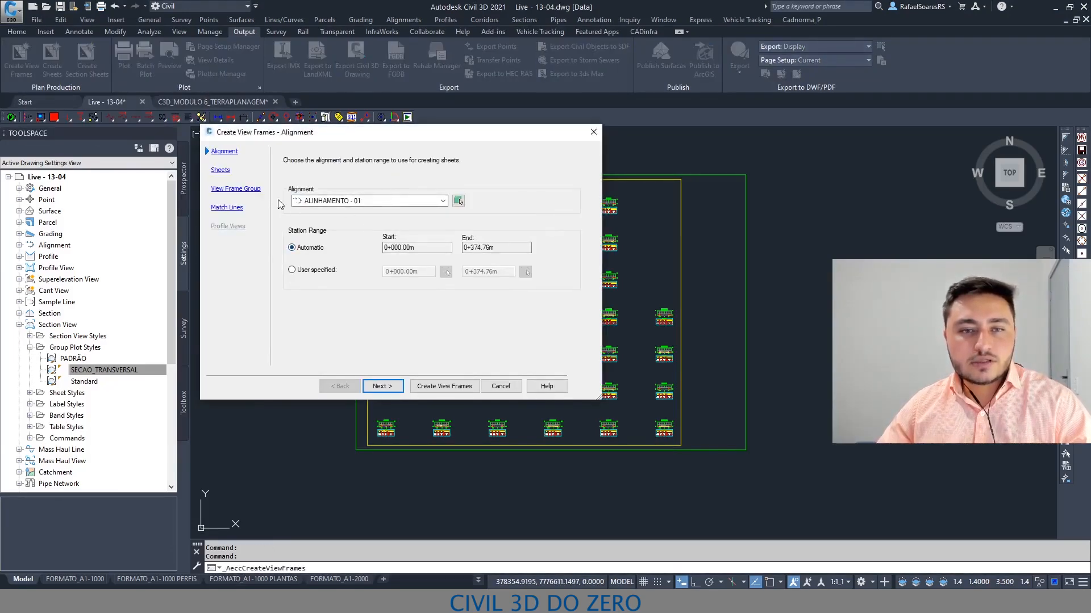
left_click(342, 202)
left_click(343, 211)
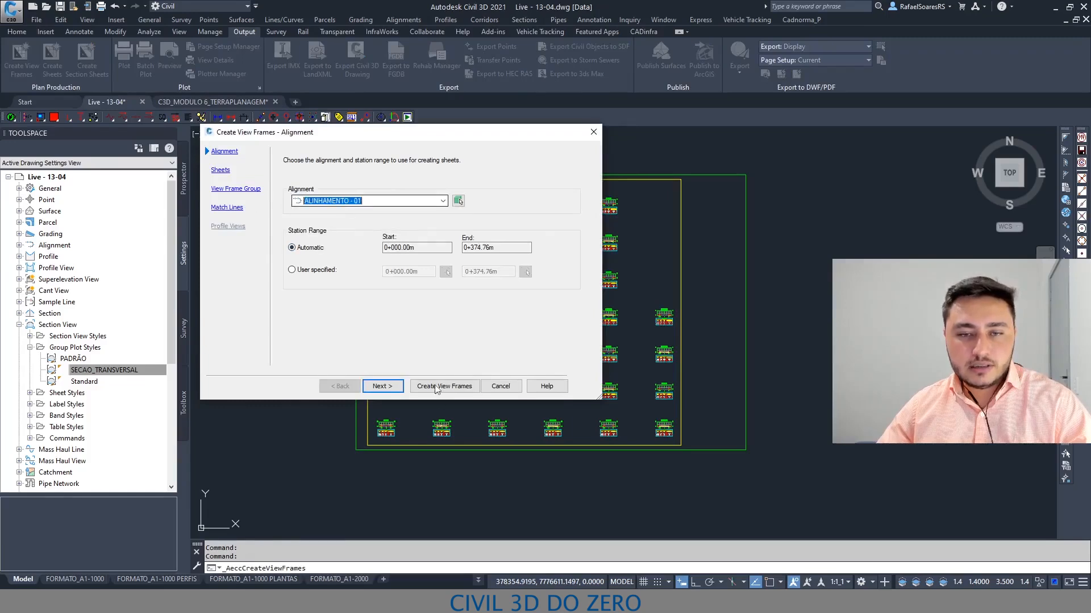
left_click(372, 390)
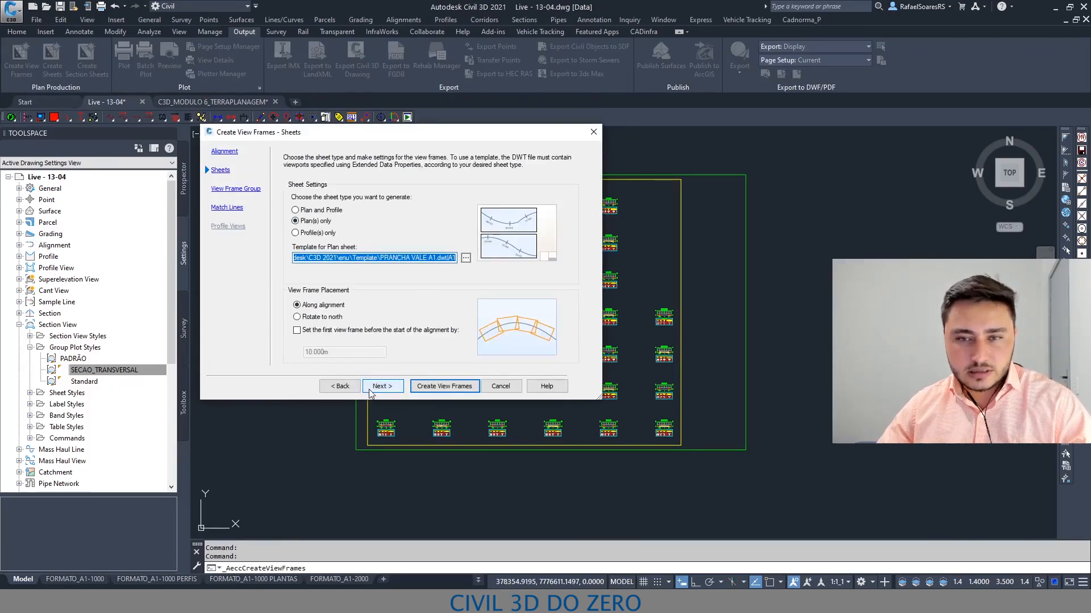
left_click(314, 210)
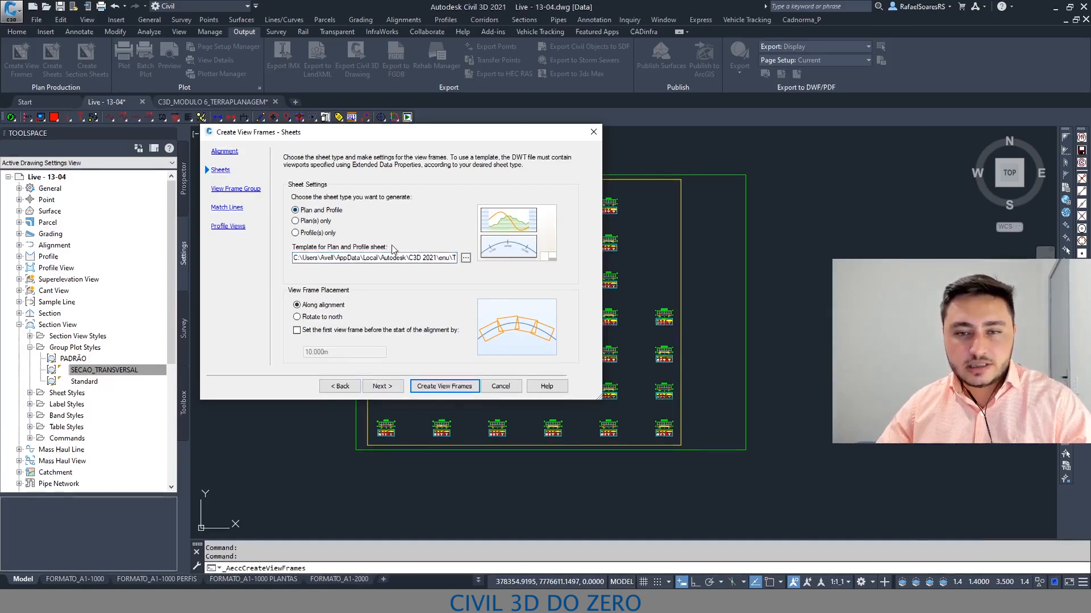
left_click(295, 234)
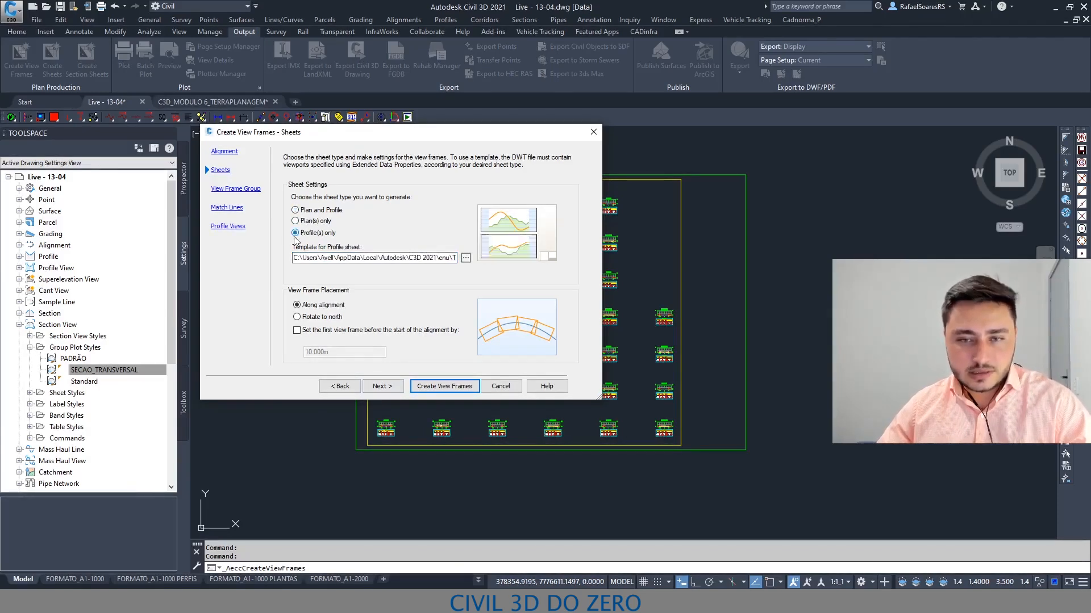
Choose the ISO A1 Profile Only 1 to 500 layout as the profile sheet template.
left_click(466, 258)
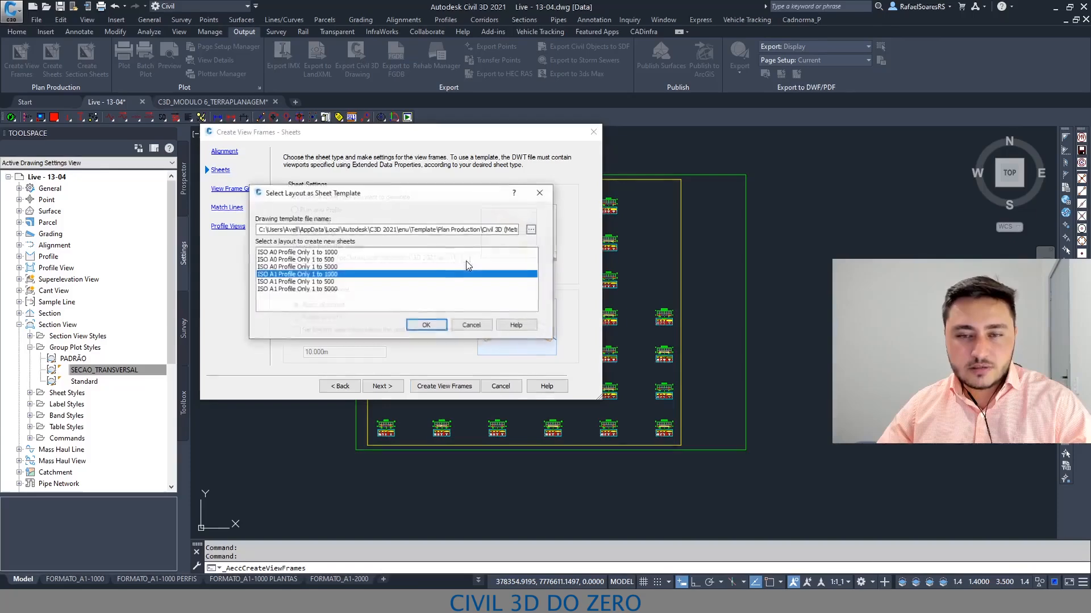
left_click(320, 262)
left_click(313, 253)
left_click(308, 260)
left_click(296, 282)
left_click(292, 291)
key("Up")
left_click(427, 326)
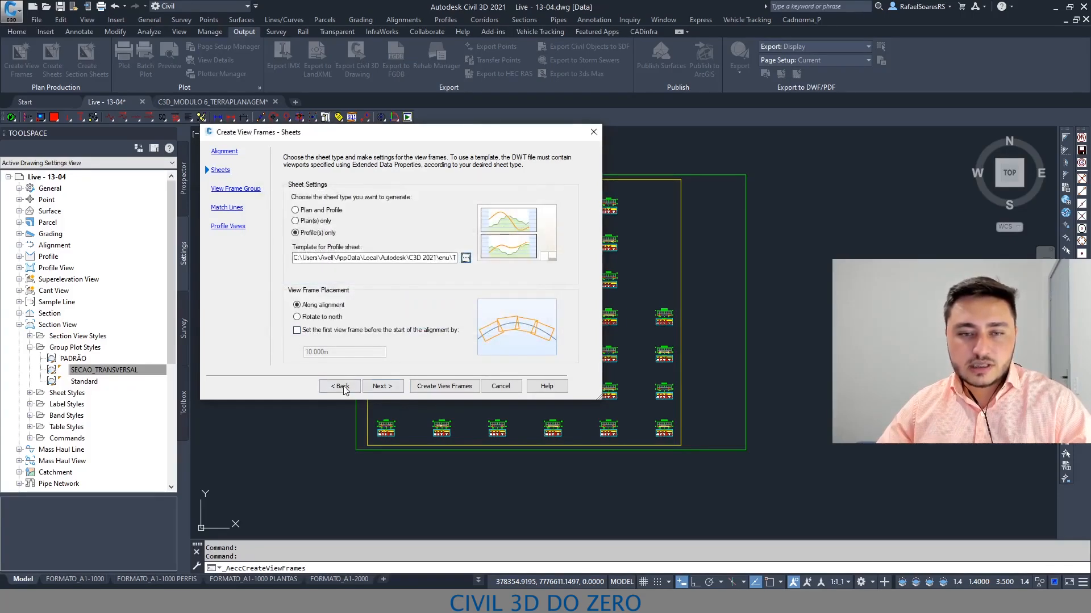
Place the view frames along the alignment, accept the group and match line settings, and create the view frames.
left_click(297, 317)
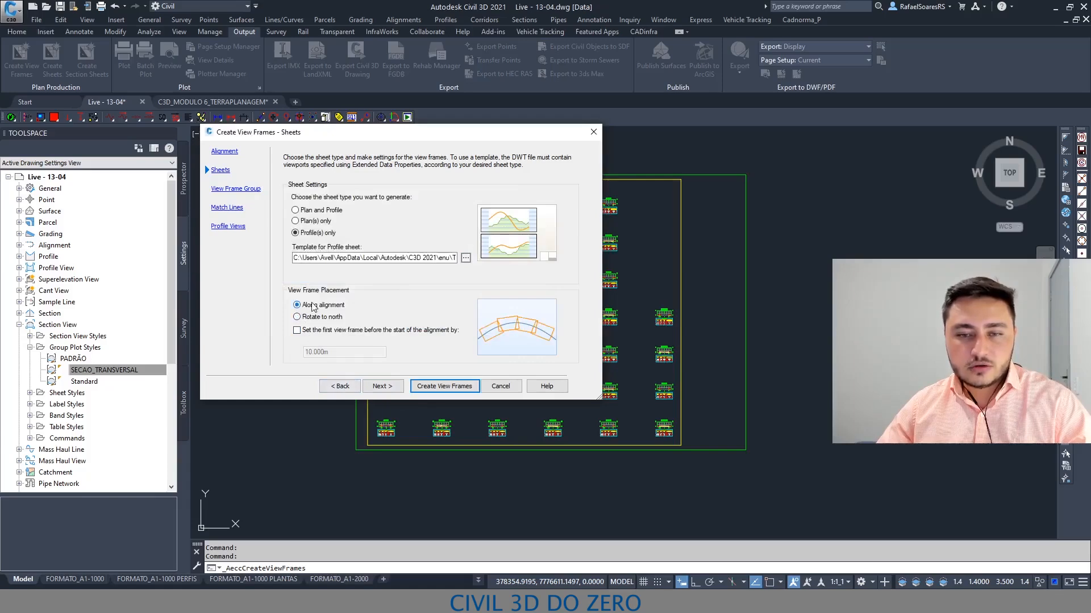
left_click(321, 306)
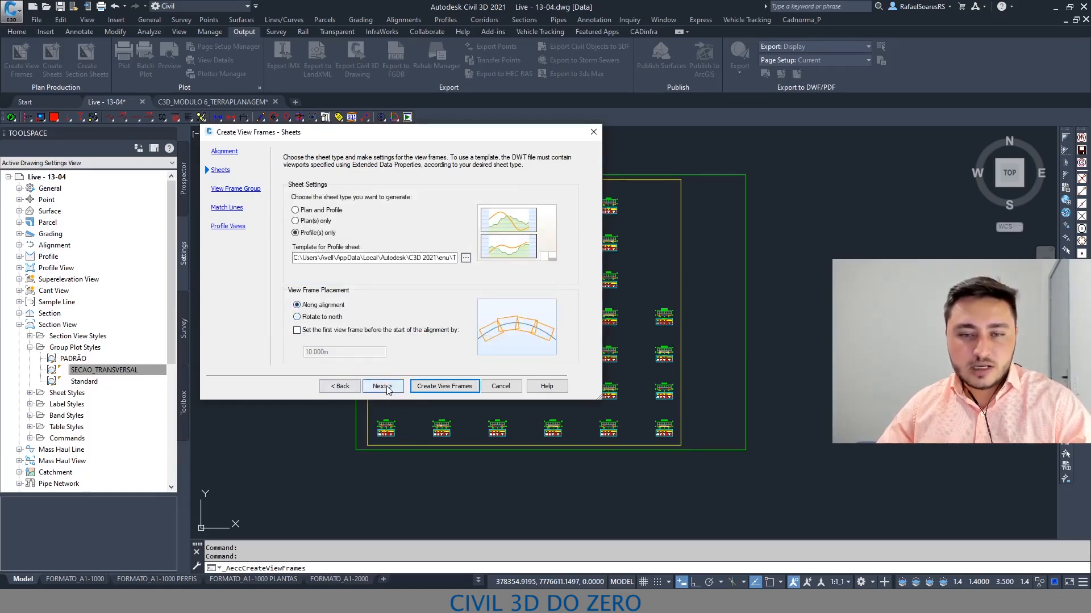
left_click(382, 386)
left_click(392, 391)
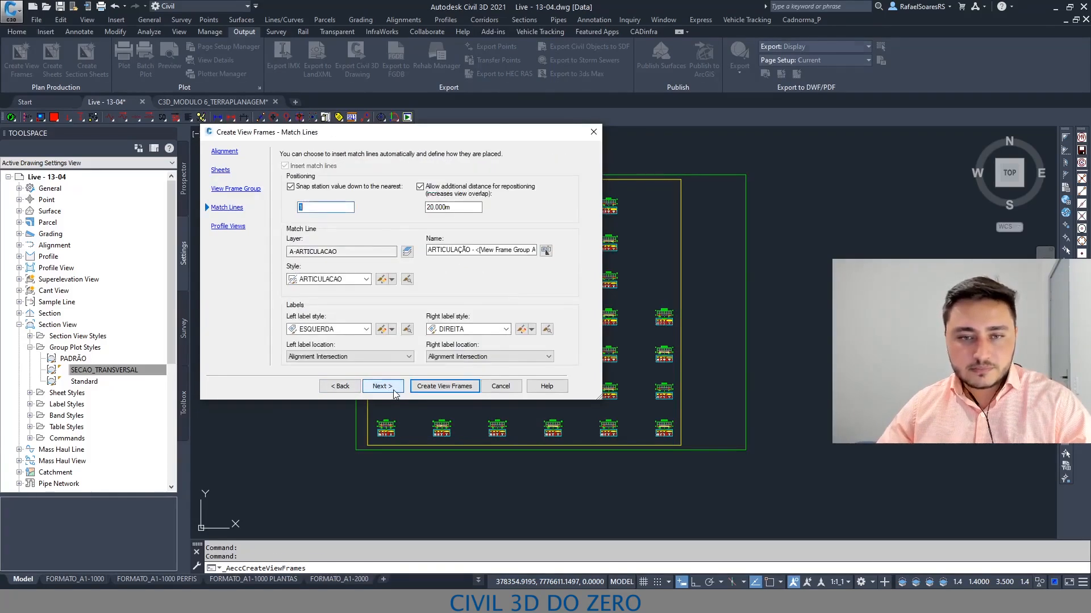
left_click(444, 386)
Examine the placement of the new view frames and match line over the alignment in plan.
scroll(437, 294, "up", 6)
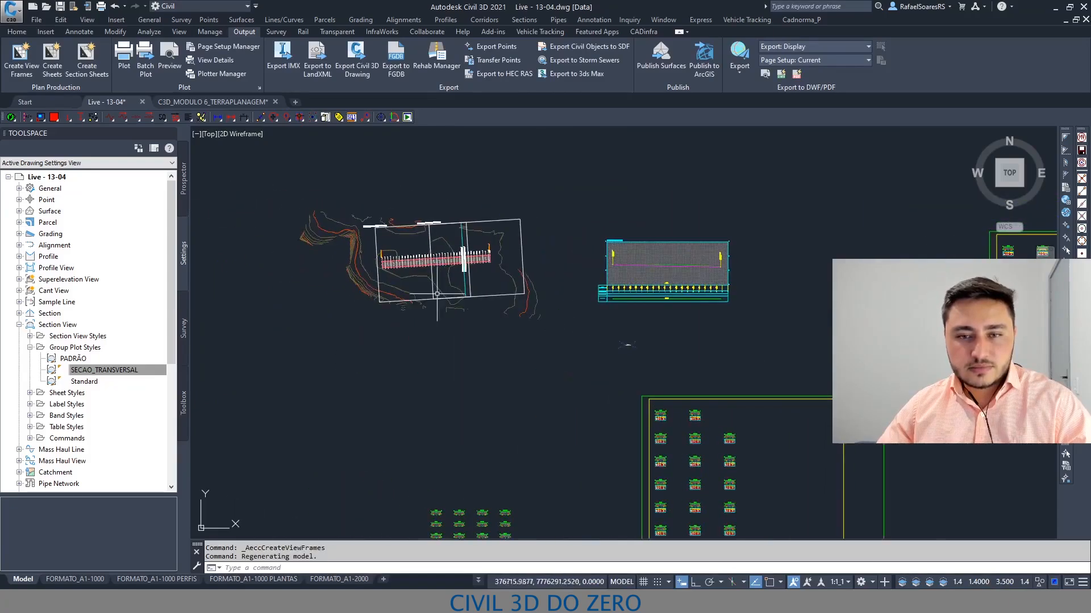
key("Escape")
scroll(398, 278, "up", 6)
scroll(432, 312, "down", 8)
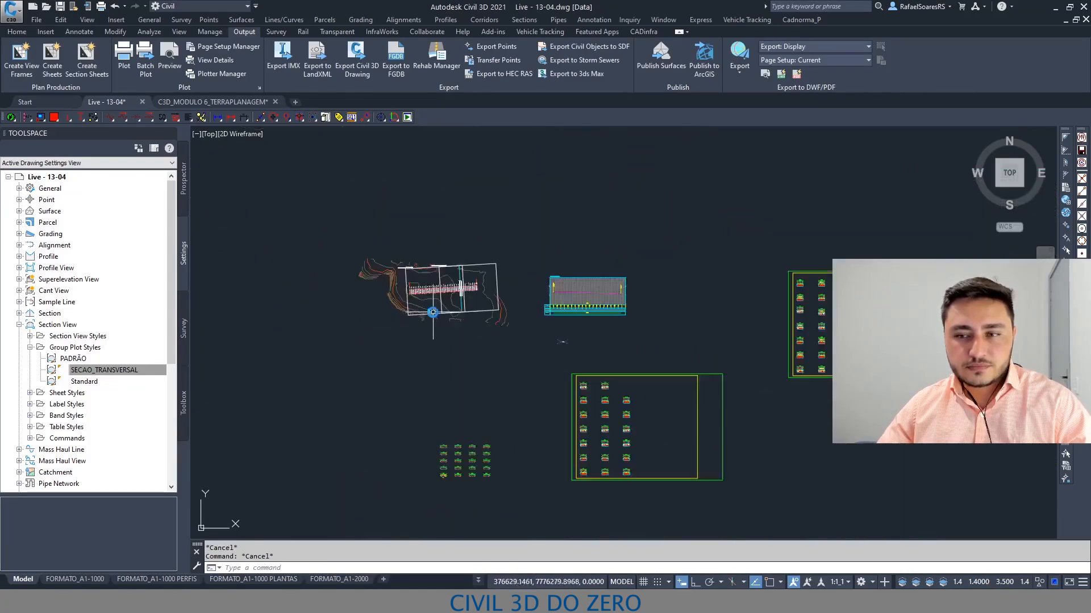
scroll(433, 312, "down", 4)
scroll(424, 311, "up", 6)
left_click(430, 327)
middle_click_drag(482, 228, 454, 301)
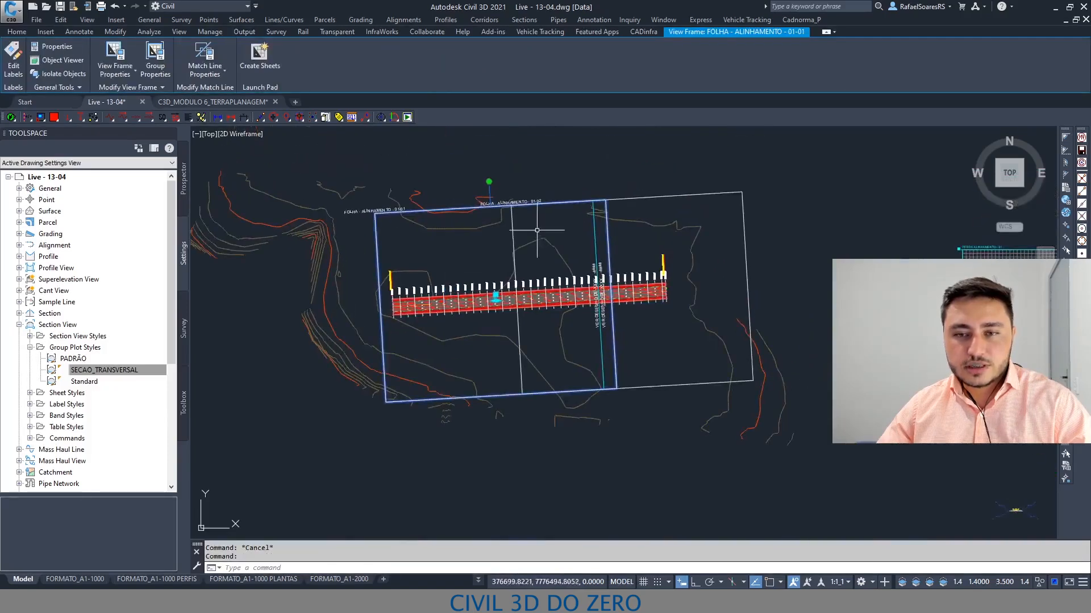
key("Escape")
scroll(410, 307, "up", 4)
scroll(411, 306, "up", 4)
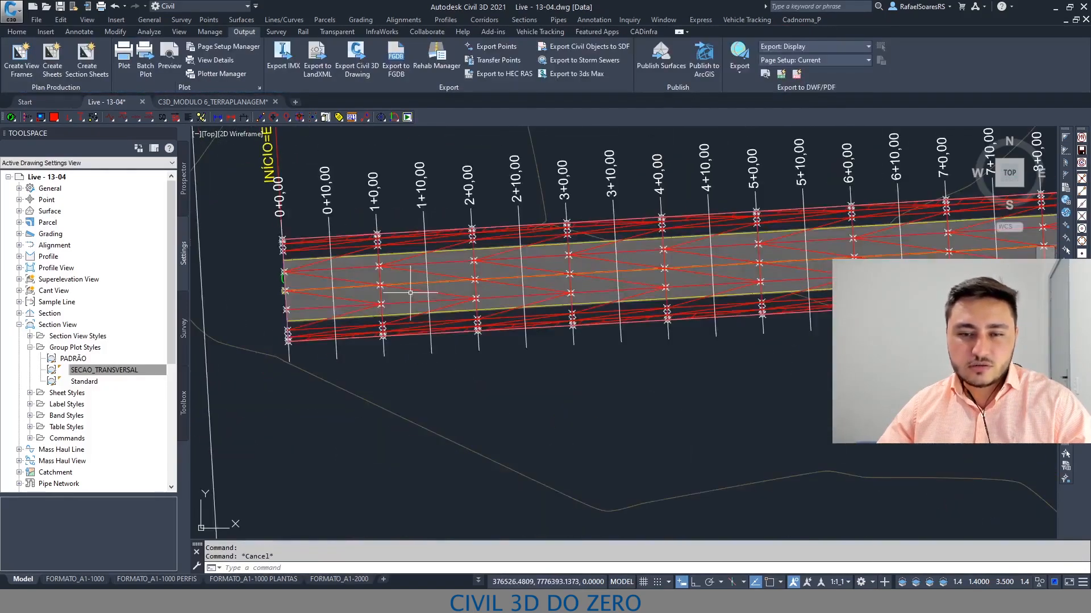
Send the Datum surface and the ALINHAMENTO - 01 corridor to the back of the display order.
left_click(307, 294)
right_click(313, 299)
mouse_move(398, 375)
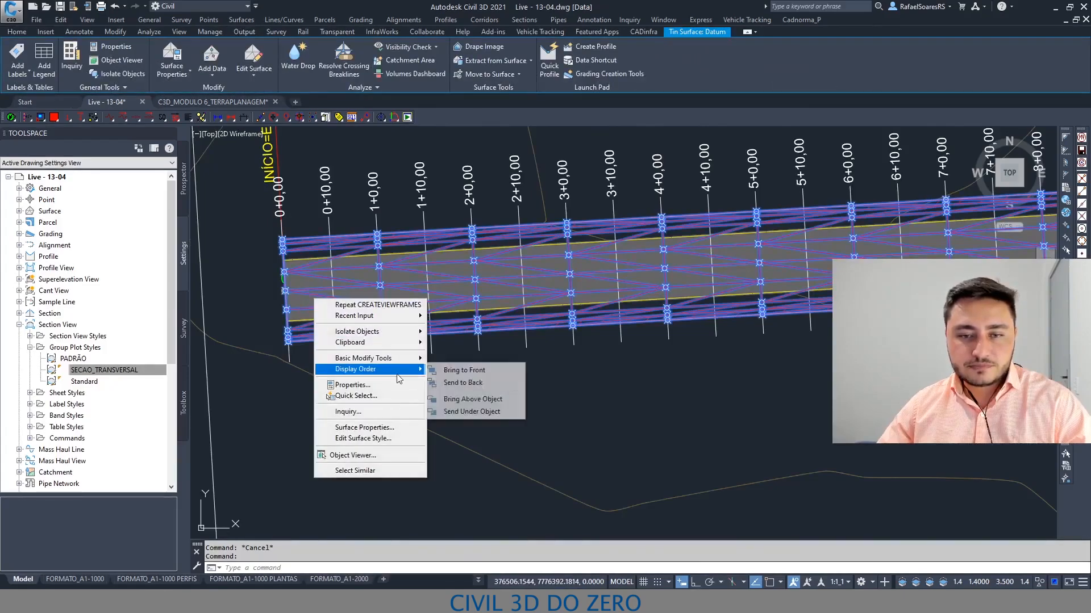
left_click(462, 383)
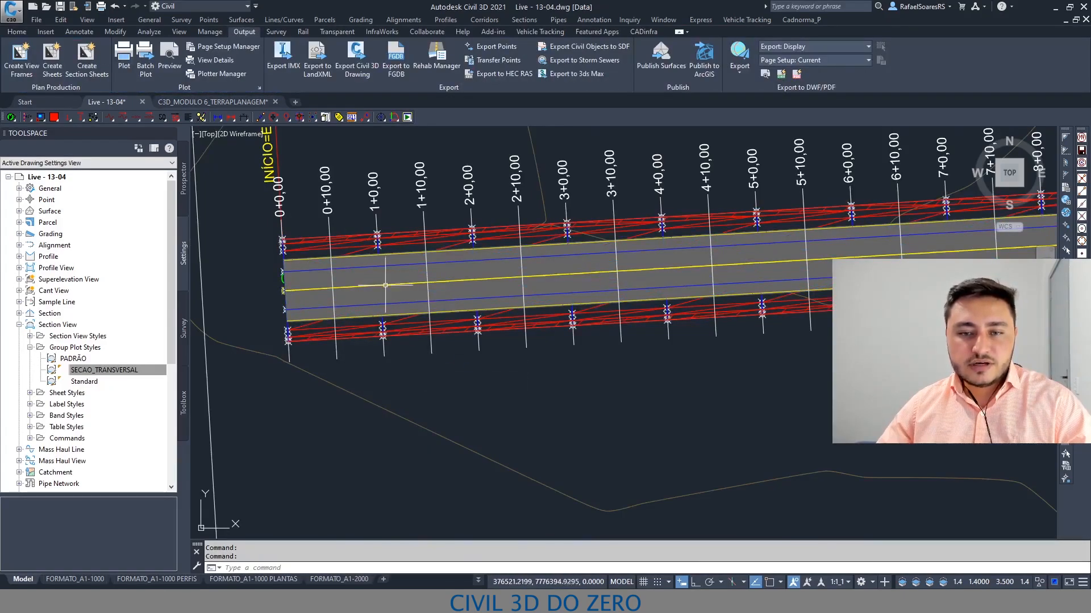
left_click(385, 285)
right_click(391, 289)
mouse_move(467, 363)
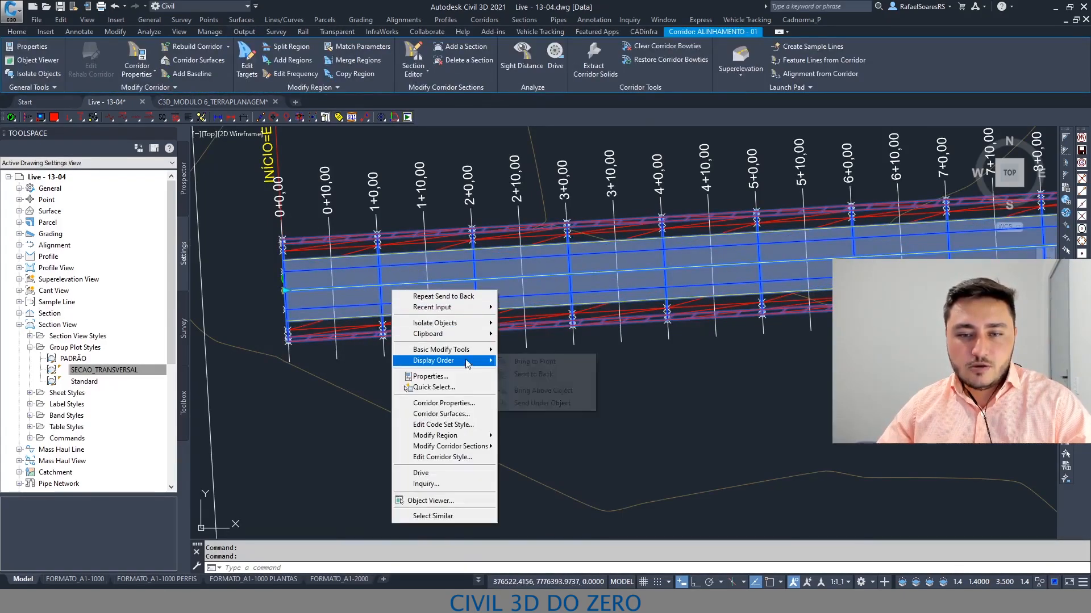
left_click(533, 375)
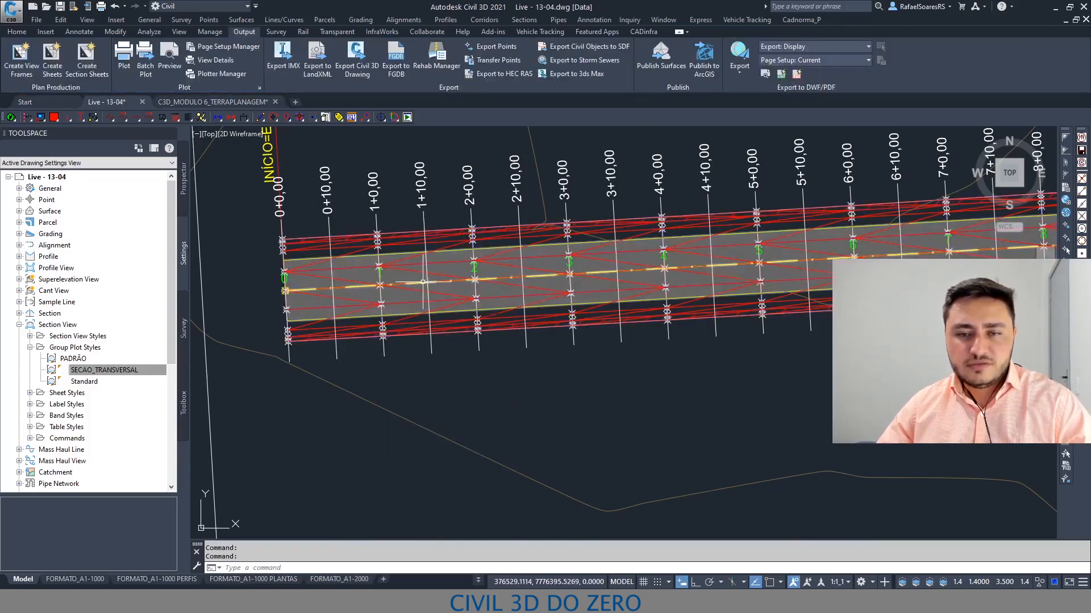
Start a profile view for ALINHAMENTO - 01 from its surface profile and review the settings from general through profile hatch options.
left_click(423, 282)
left_click(502, 46)
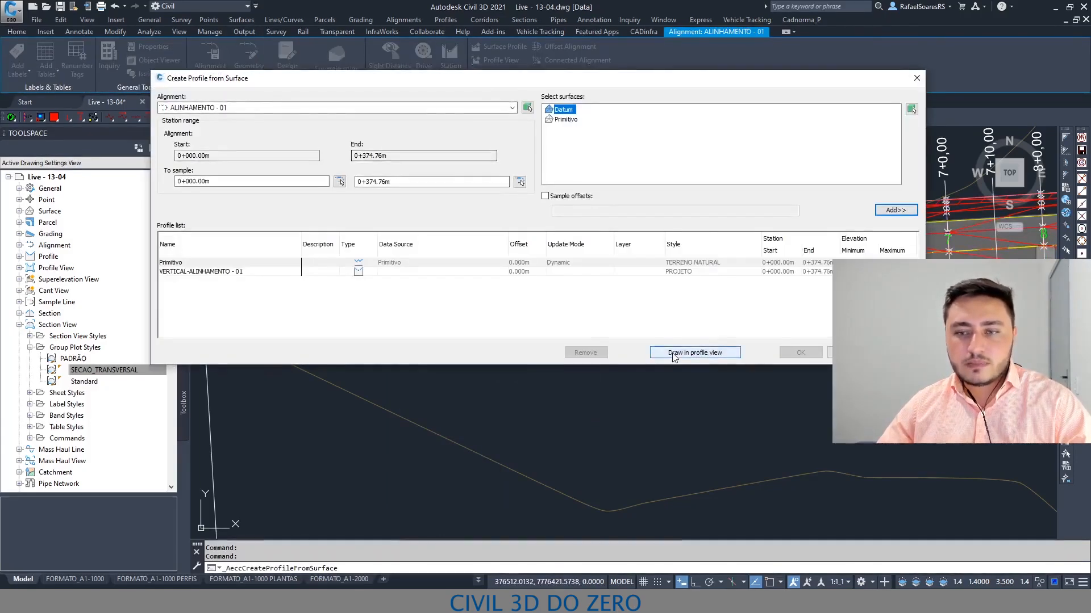
left_click(694, 353)
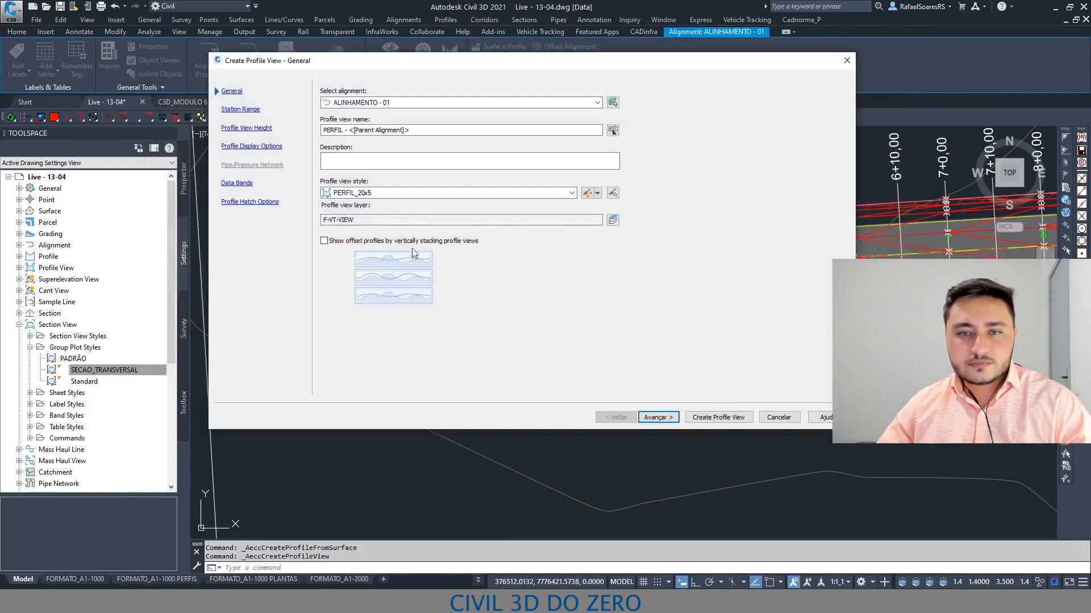
left_click(651, 420)
left_click(653, 421)
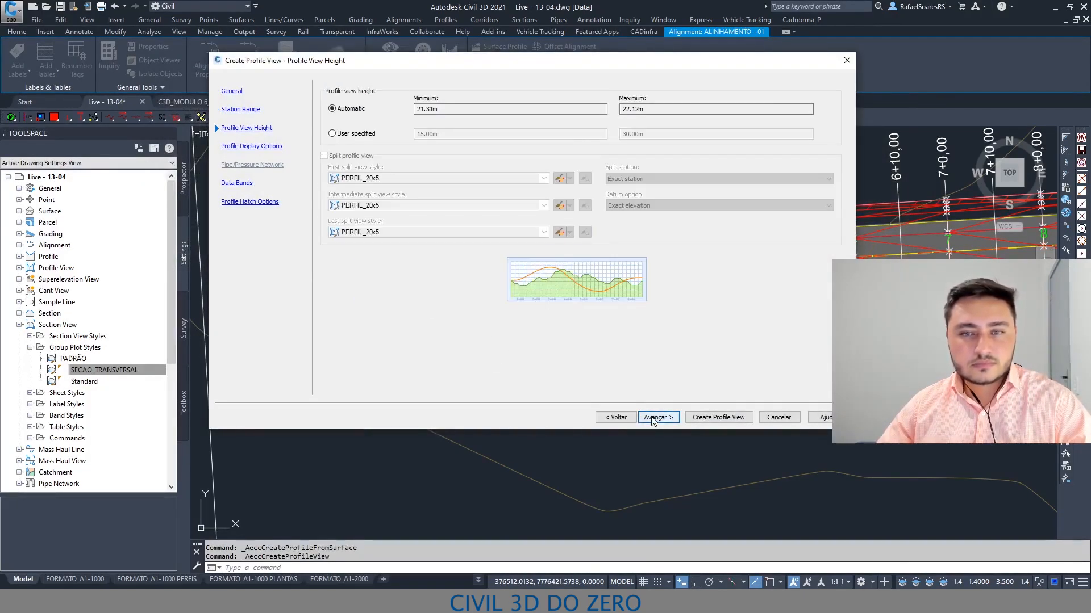
left_click(653, 421)
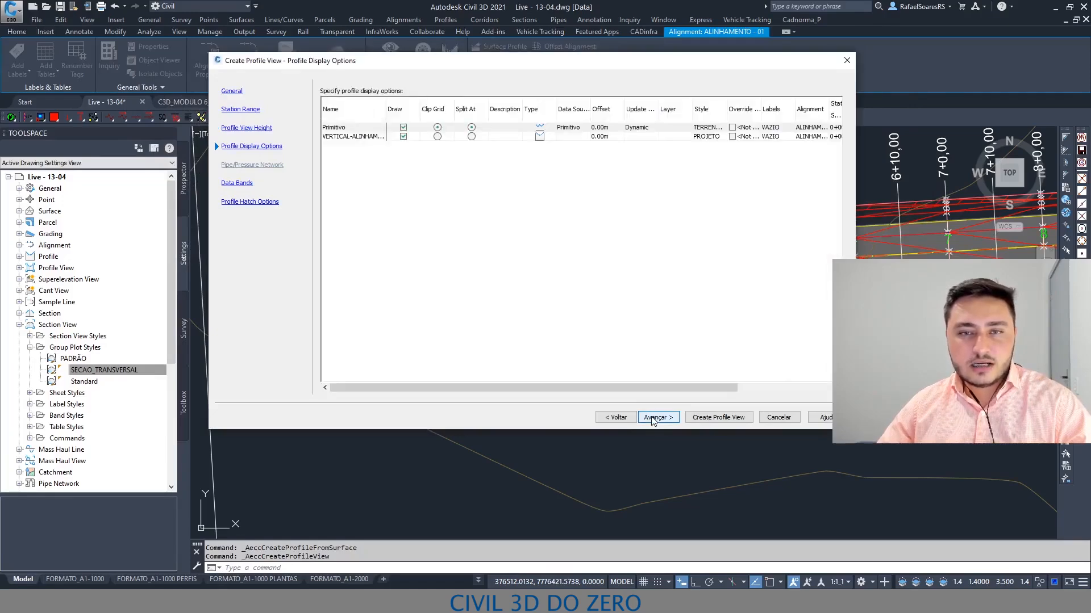
left_click(653, 420)
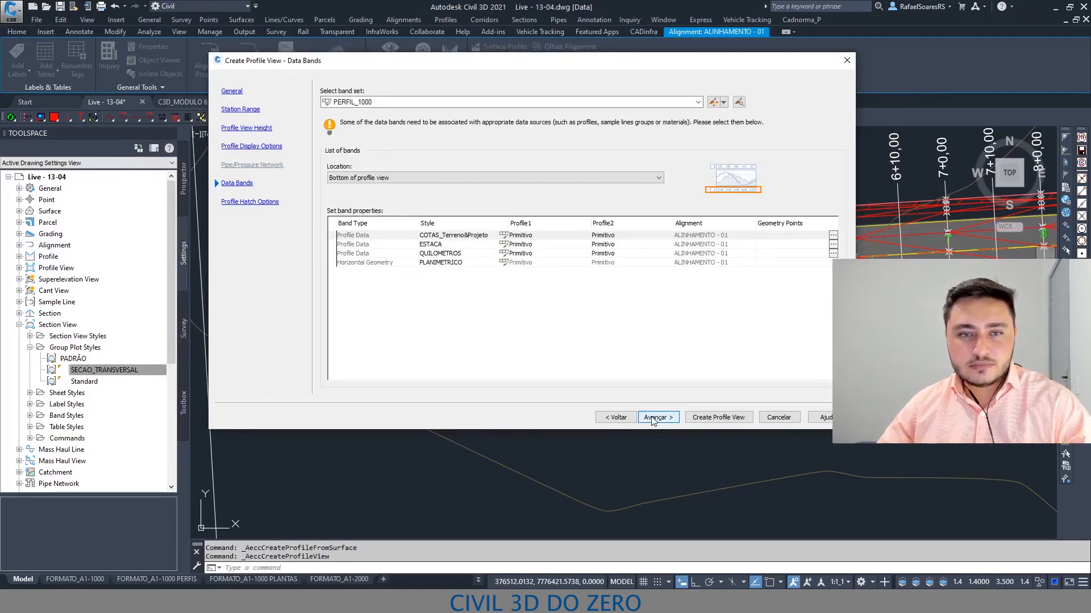
left_click(653, 420)
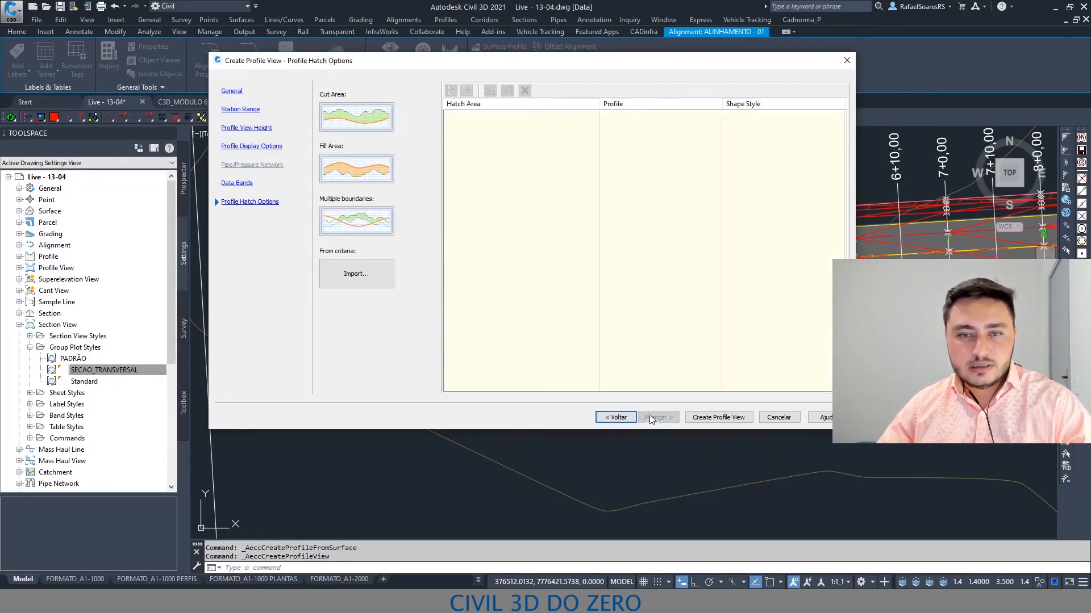
left_click(616, 418)
left_click(618, 419)
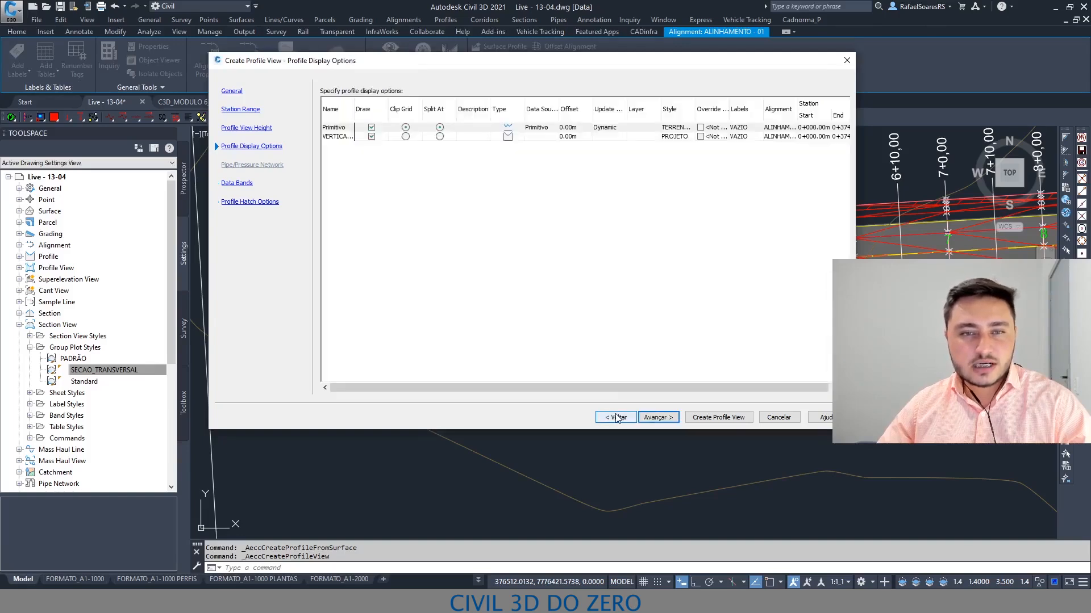
left_click(618, 419)
left_click(618, 418)
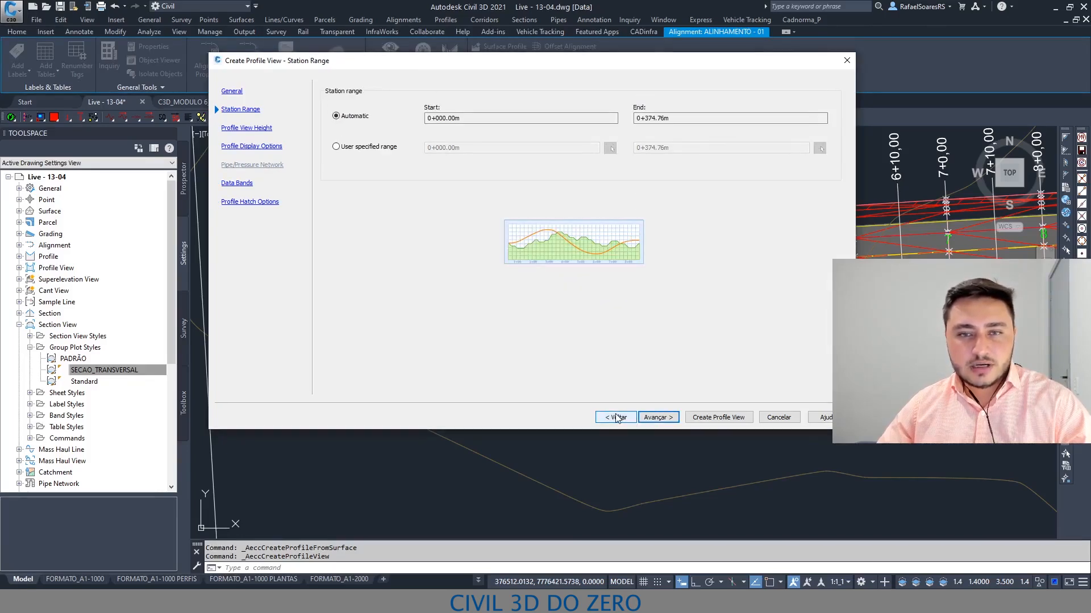
left_click(618, 419)
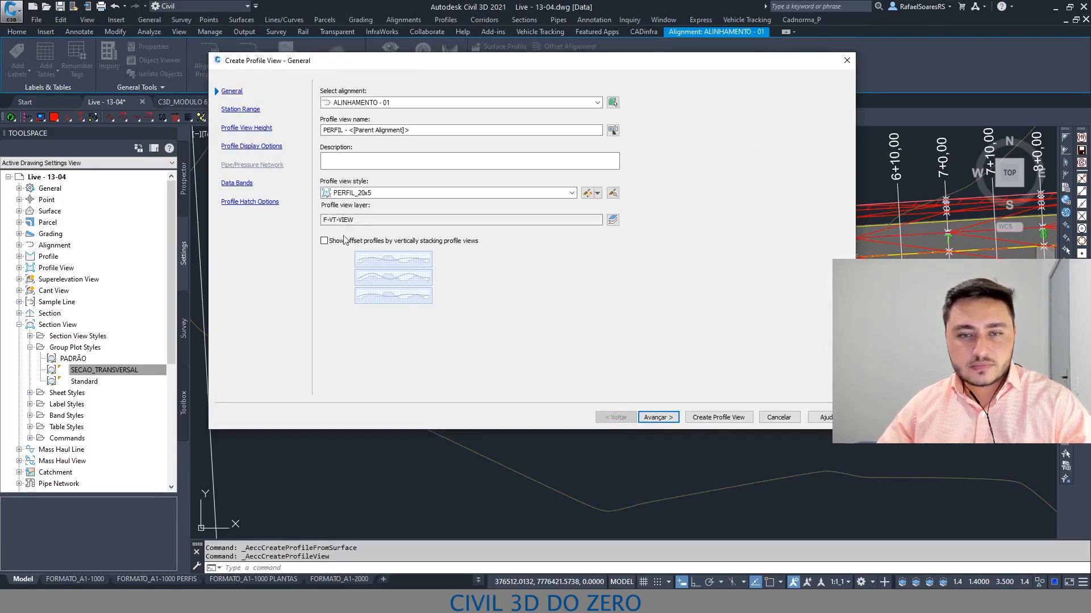
Create the profile view with the PERFIL_20x5 style and place it in the empty area east of the section sheets.
left_click(718, 417)
scroll(595, 353, "down", 6)
mouse_move(594, 353)
middle_mouse_down()
mouse_move(390, 316)
mouse_move(300, 316)
middle_mouse_up()
left_click(725, 301)
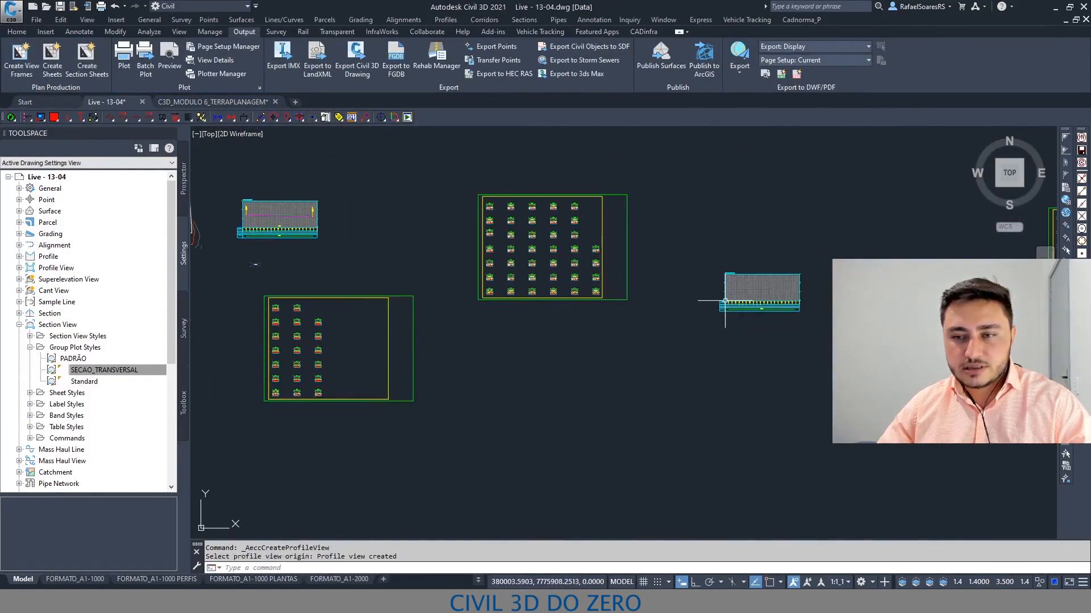
scroll(797, 314, "down", 4)
middle_click_drag(755, 313, 701, 342)
key("Escape")
Examine the view frames and match line over the alignment in relation to the existing profile view.
scroll(535, 312, "up", 6)
middle_click_drag(419, 303, 514, 308)
scroll(513, 310, "up", 2)
scroll(376, 298, "up", 2)
scroll(374, 300, "down", 6)
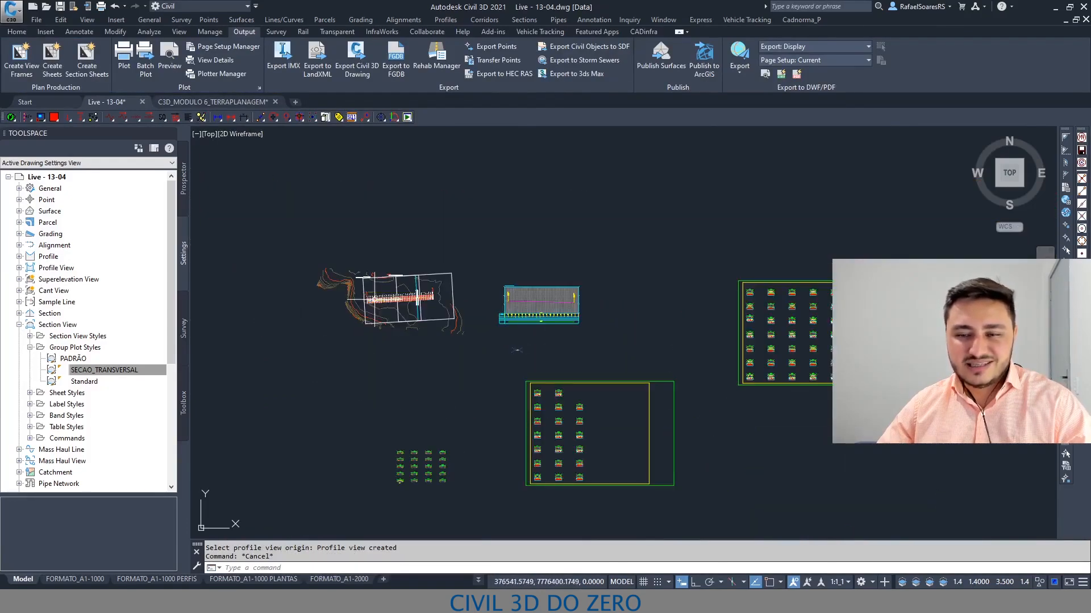
middle_click_drag(377, 301, 502, 268)
scroll(487, 275, "down", 6)
scroll(485, 277, "up", 8)
scroll(484, 278, "up", 3)
scroll(528, 261, "down", 3)
scroll(494, 284, "up", 2)
scroll(523, 295, "down", 2)
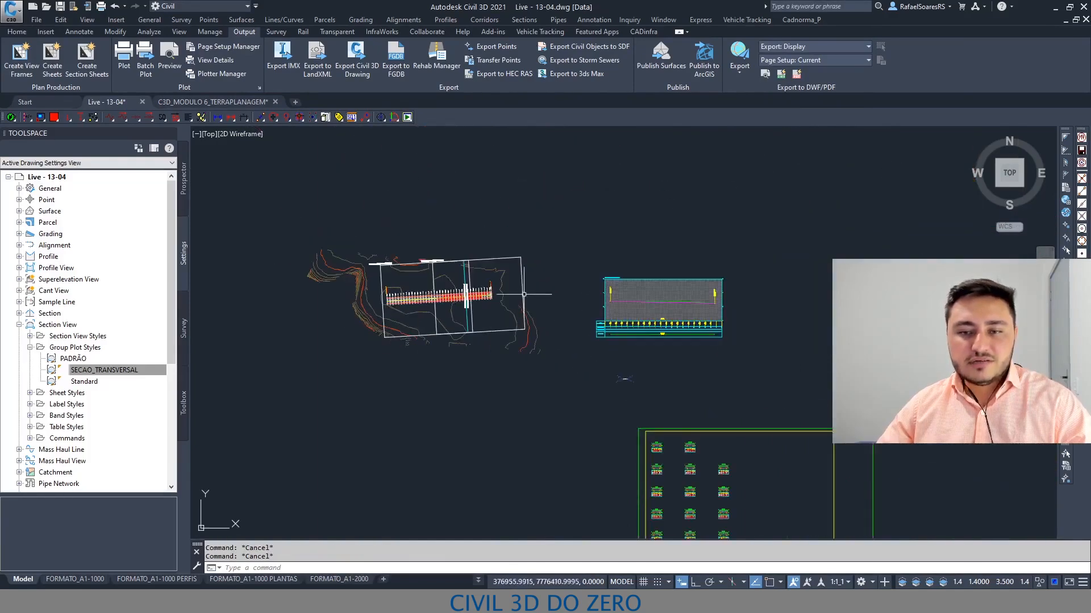
scroll(381, 273, "up", 2)
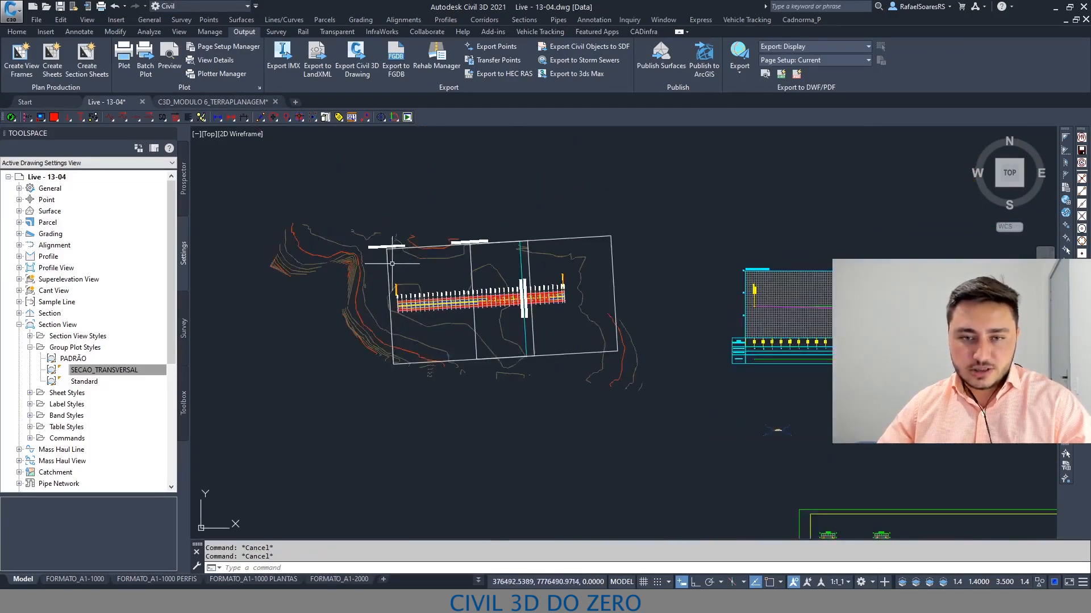
left_click(391, 272)
key("Escape")
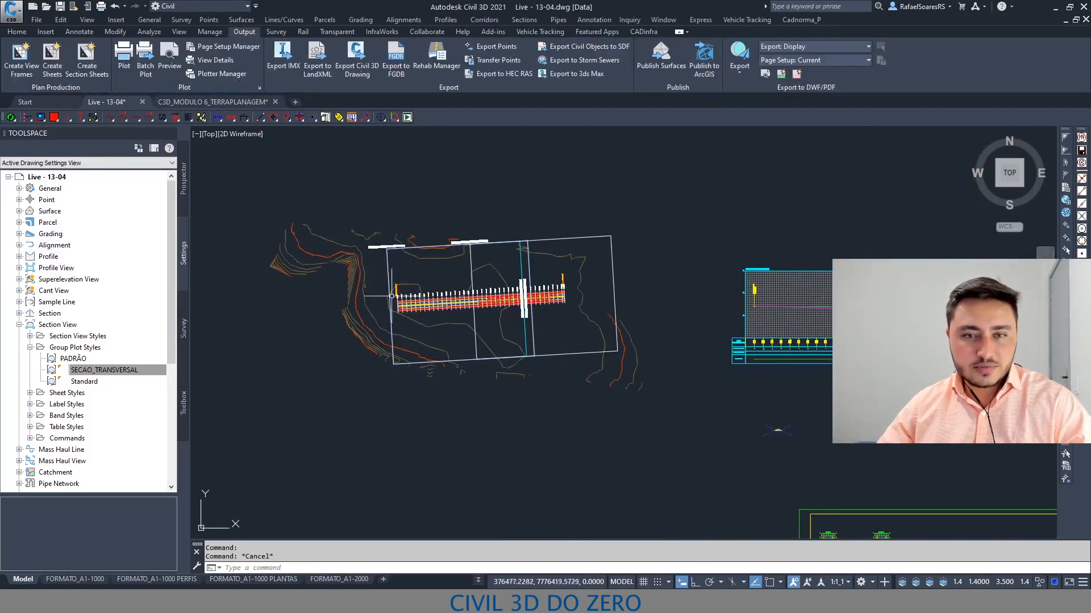
Set up sheet creation for GRUPO - ALINHAMENTO - 01 - 01 in the current drawing, taking other settings from the PERFIL - ALINHAMENTO - 01 profile view.
left_click(87, 57)
key("Escape")
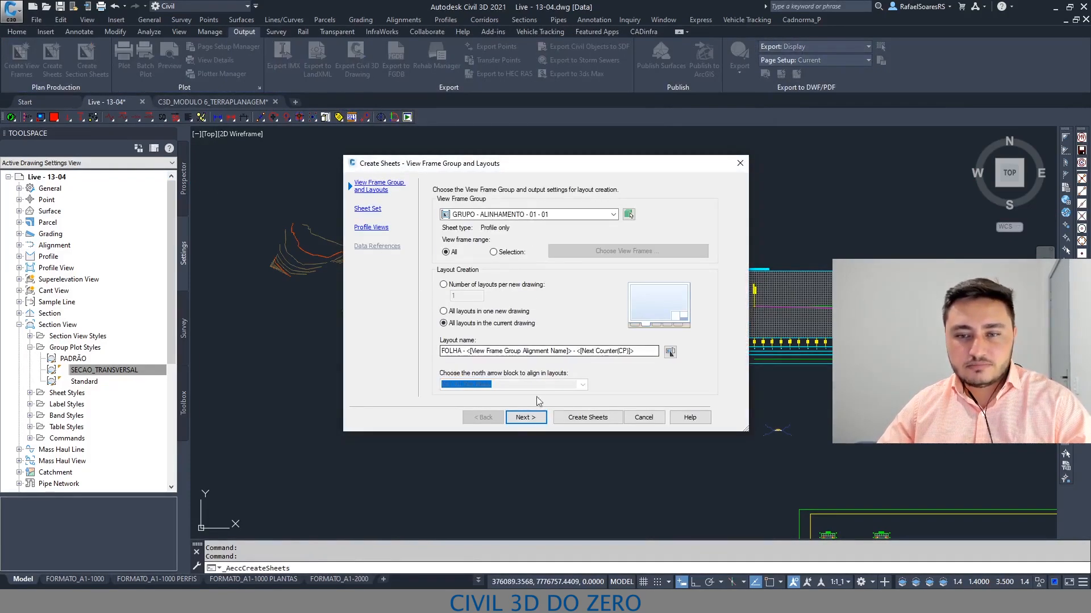
left_click(534, 417)
left_click(536, 418)
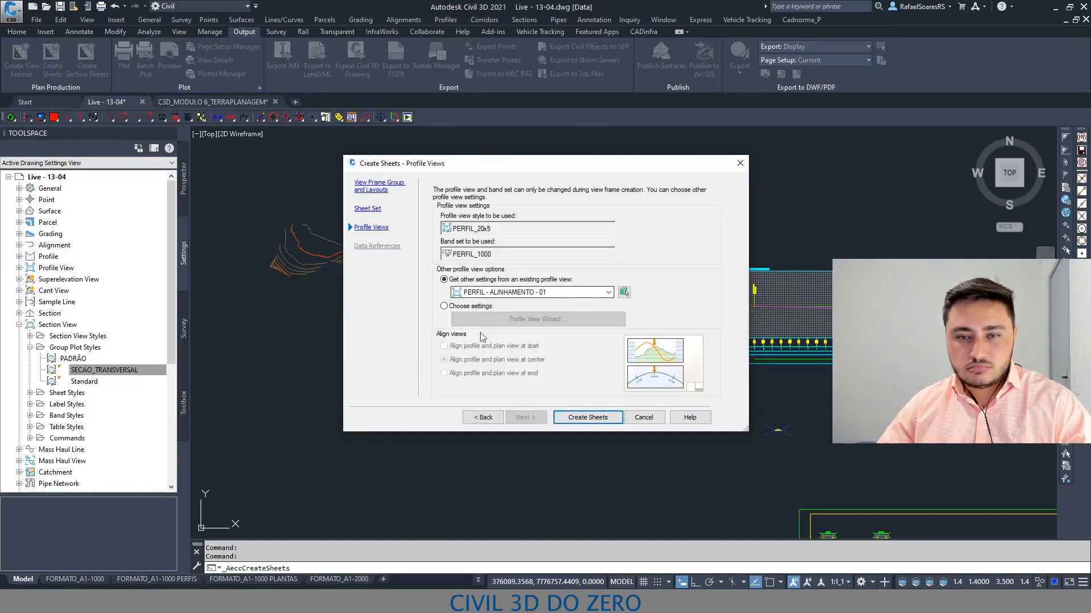
double_click(492, 292)
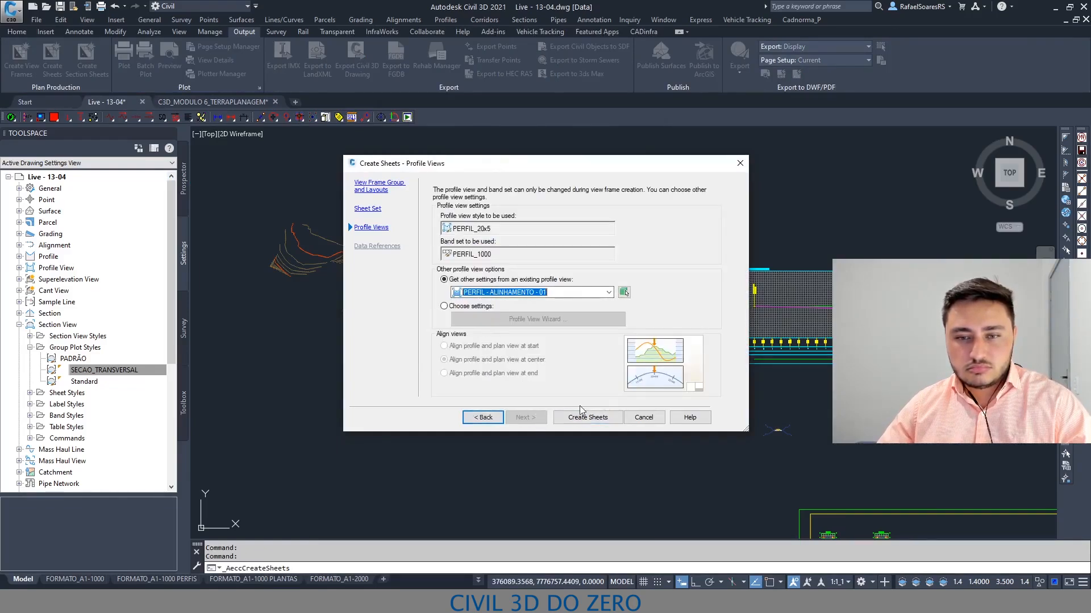
Create the sheets, accept saving the drawing, place the profile views in the empty area below the section sheets, and dismiss the event log.
left_click(585, 418)
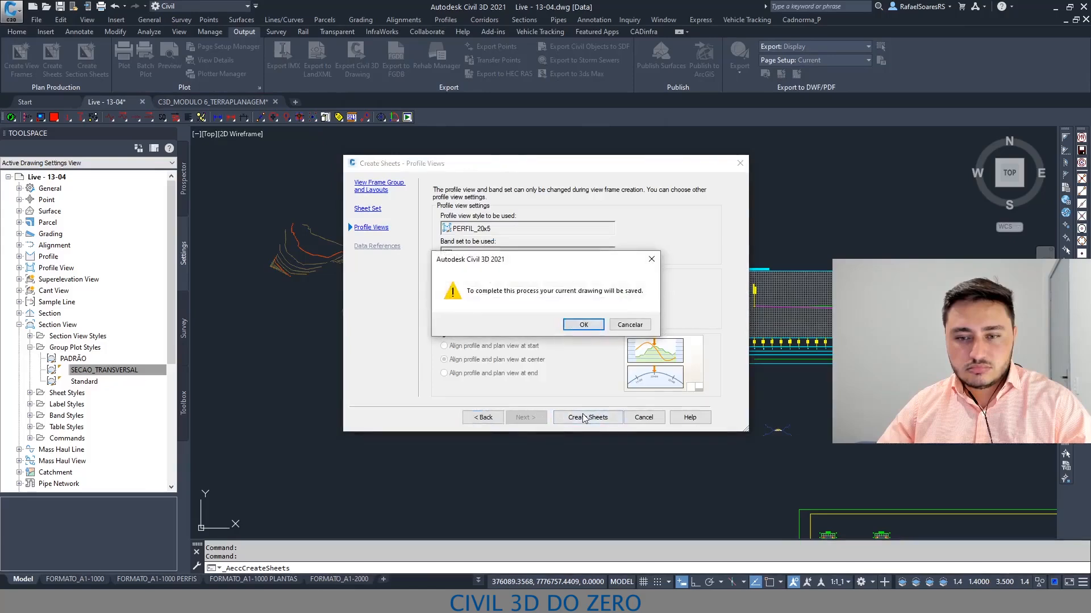
left_click(573, 328)
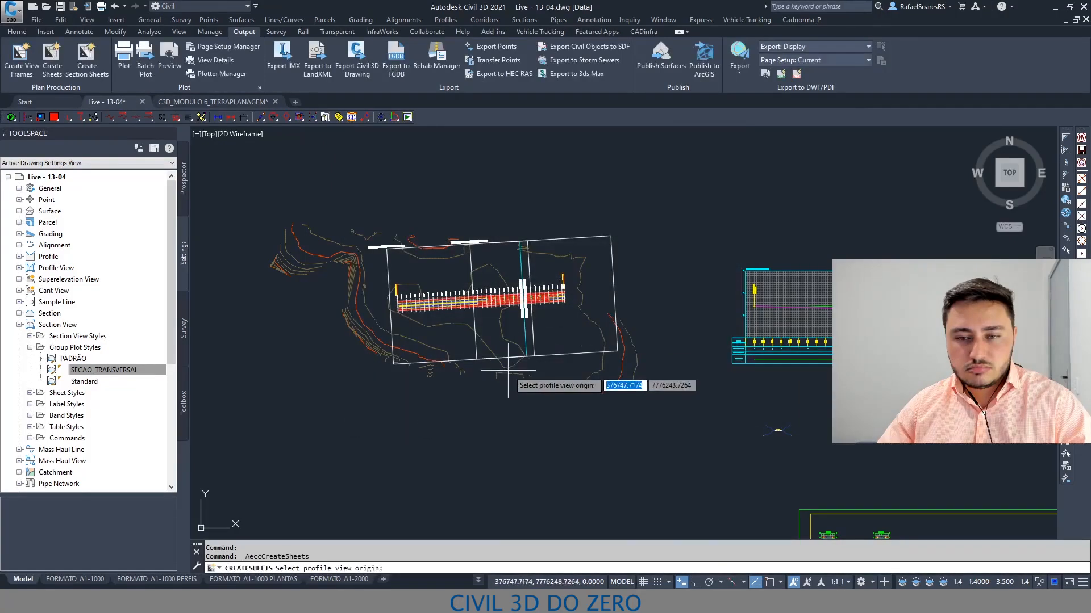
left_click(508, 371)
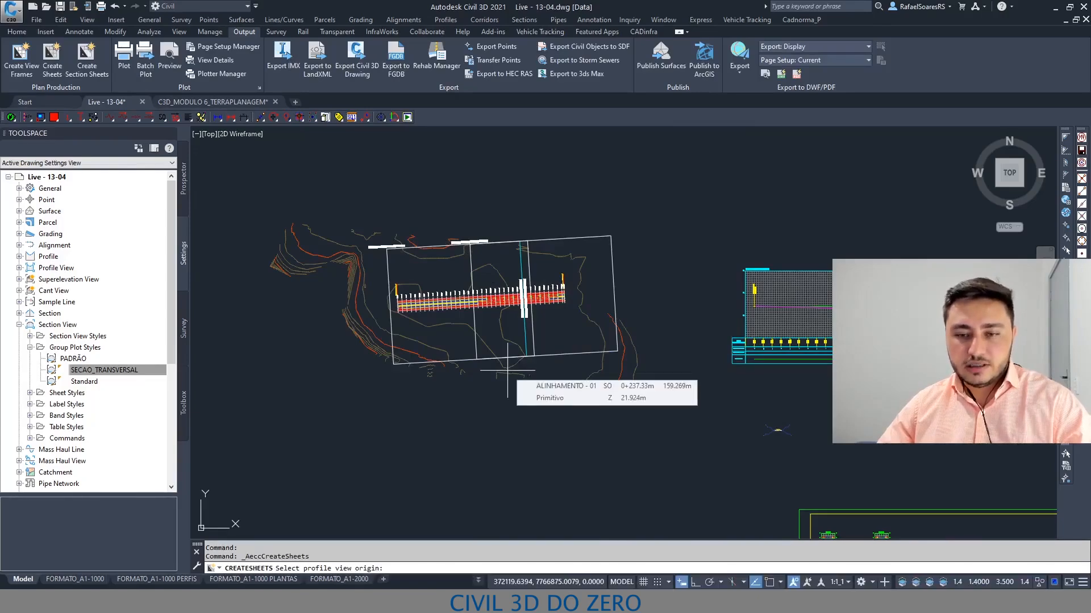
scroll(507, 371, "down", 7)
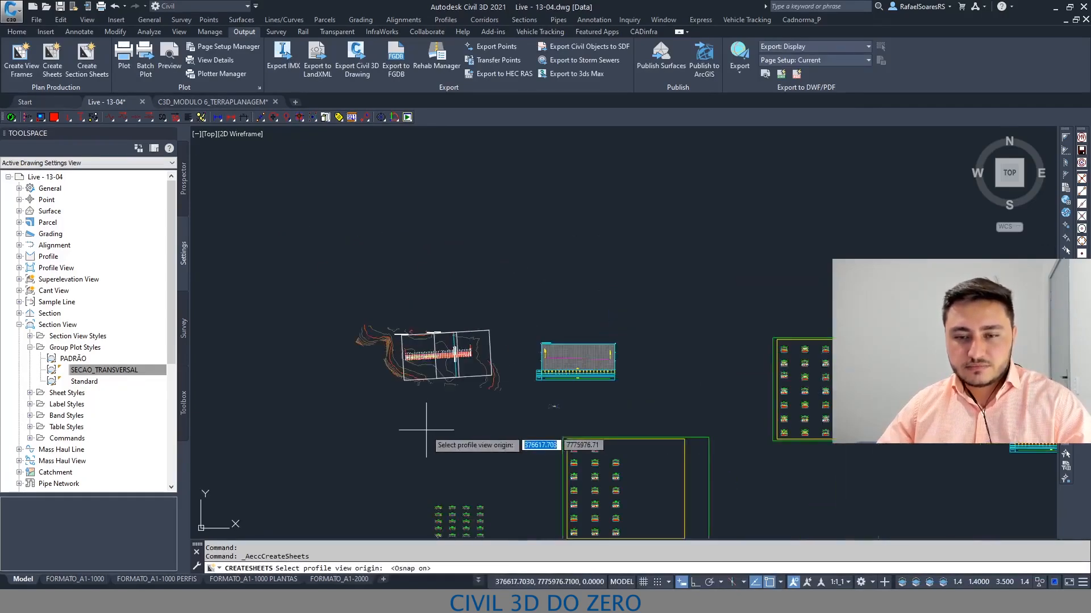
left_click(484, 354)
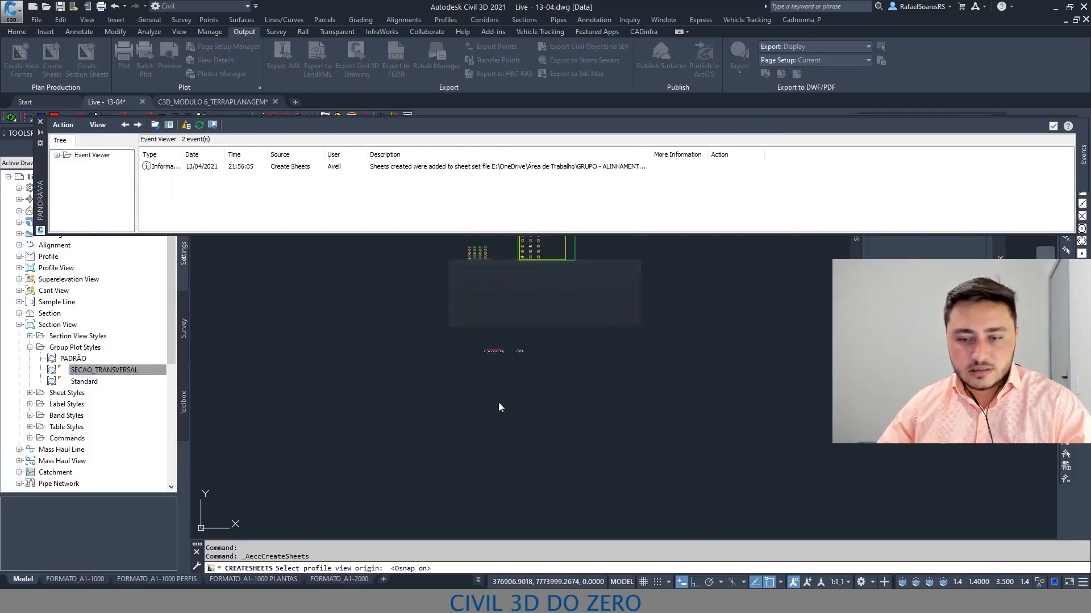
left_click(1053, 125)
Regenerate the drawing to redraw the new sheet profile views and close the sheet set list.
scroll(482, 346, "up", 10)
scroll(501, 345, "up", 2)
type("RE")
key("Return")
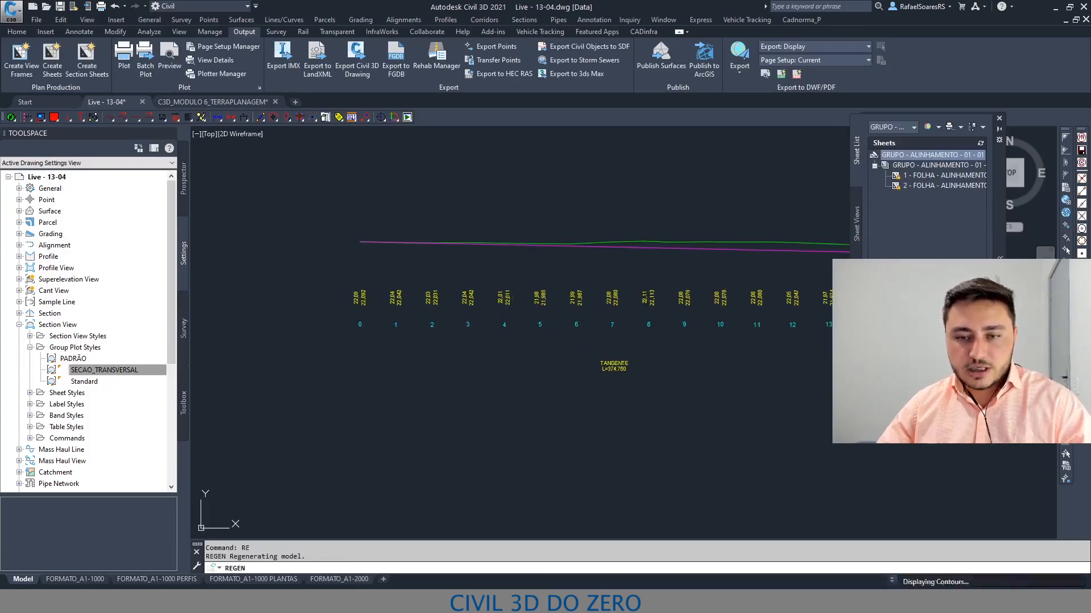
scroll(391, 324, "down", 5)
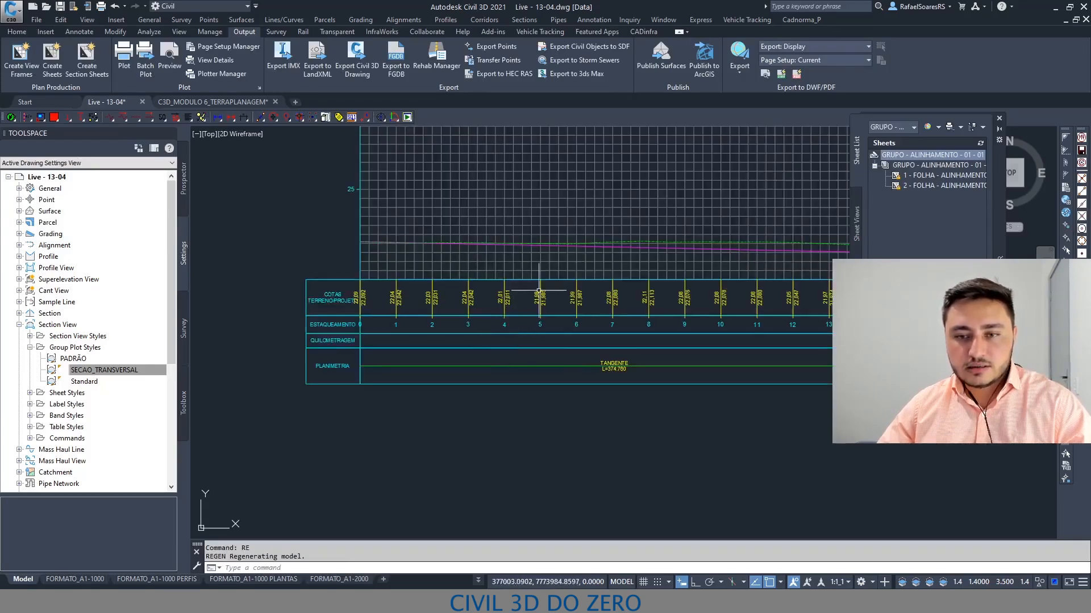
key("Escape")
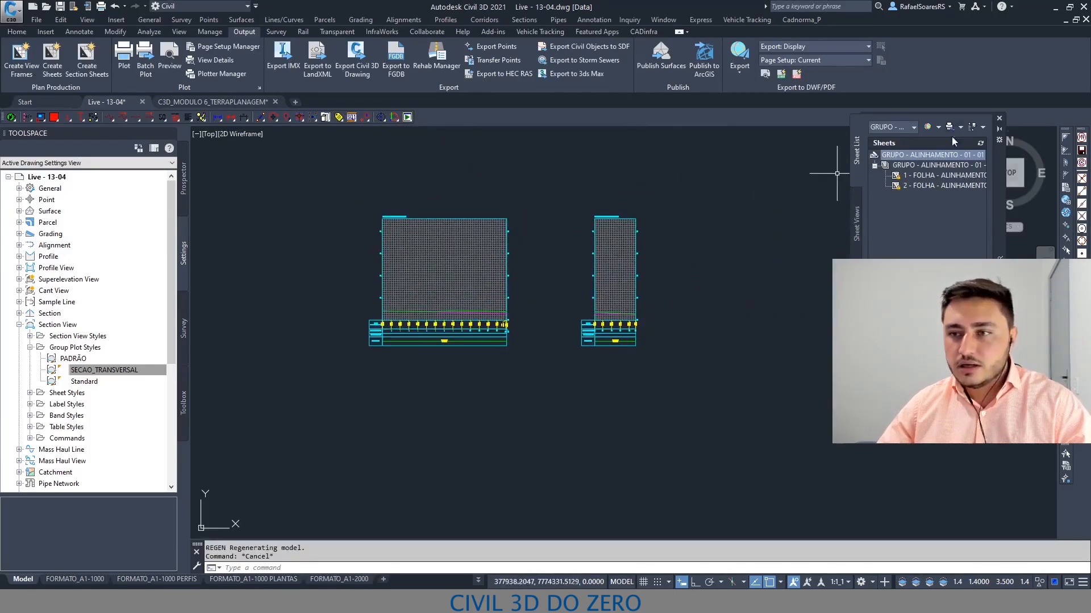
left_click(999, 118)
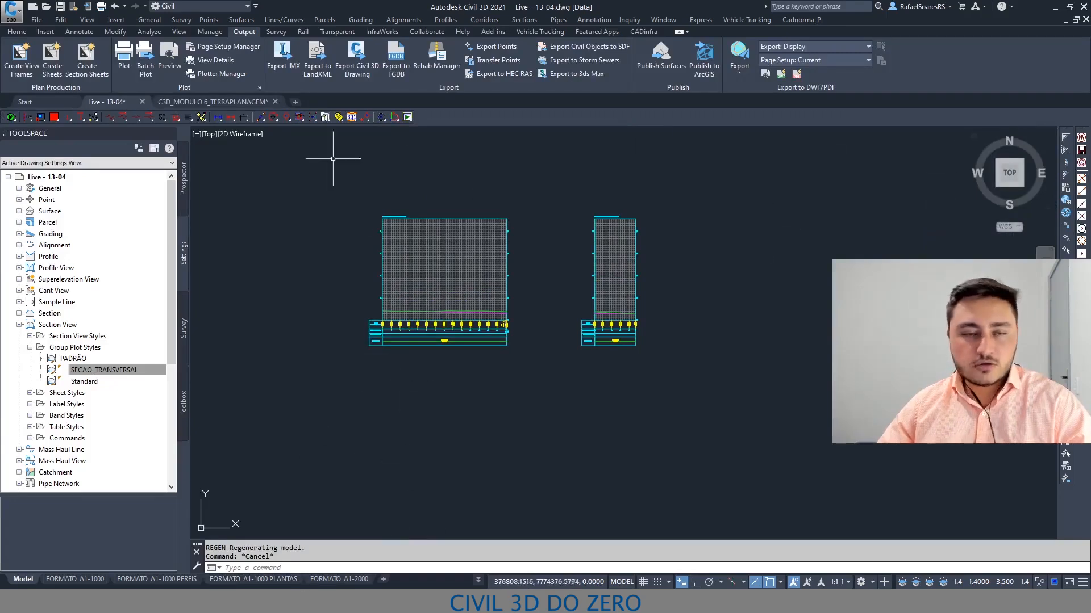
Examine the two sheet profile views and compare them with the plan view frames and the full-length profile view.
scroll(451, 405, "down", 6)
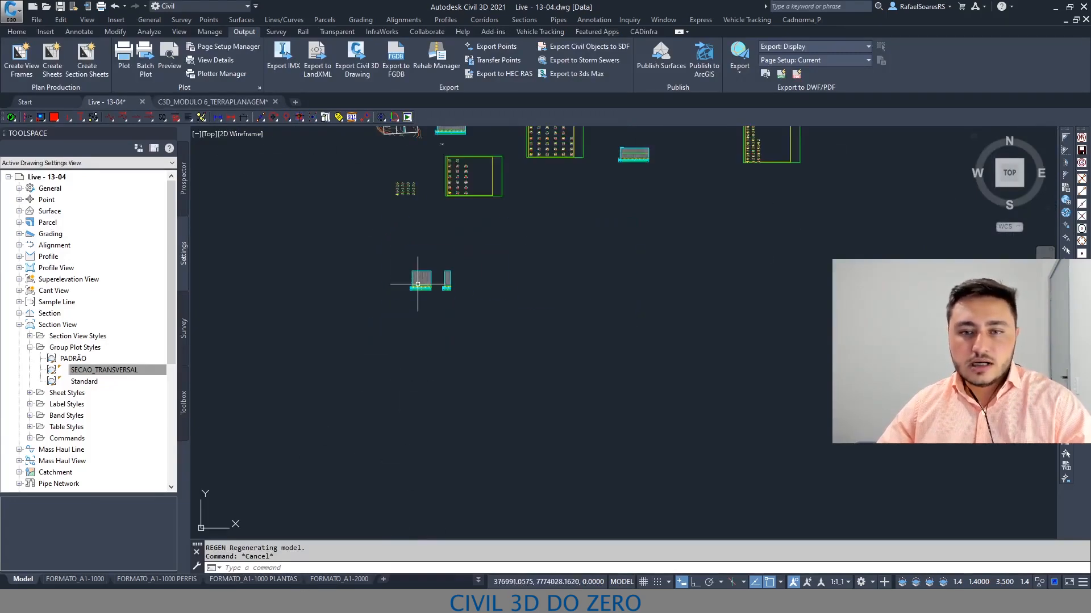
scroll(419, 276, "up", 5)
left_click(422, 250)
key("Escape")
scroll(448, 330, "down", 6)
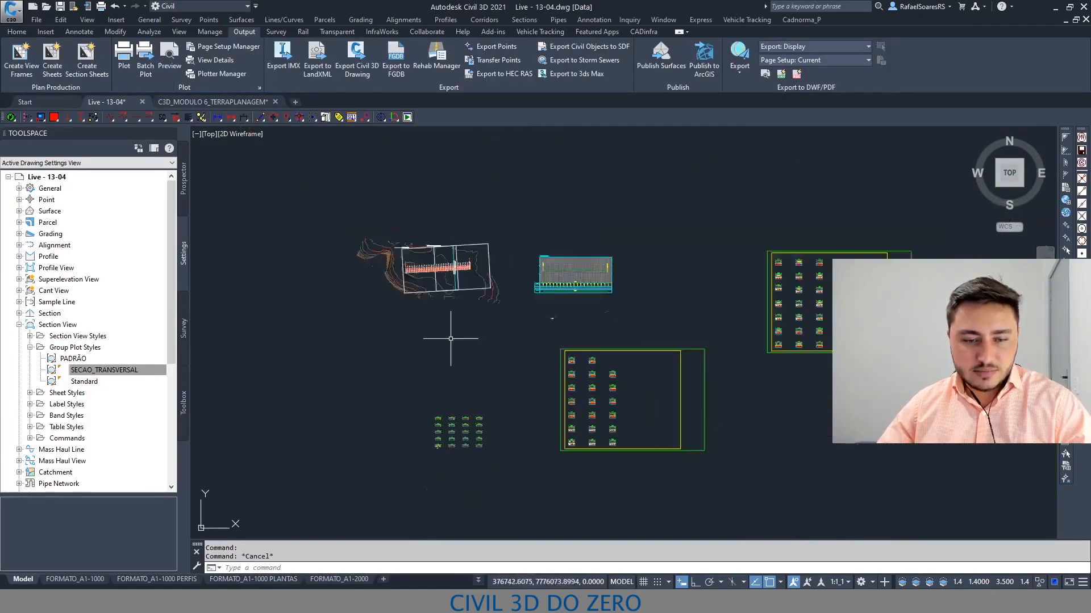
middle_click_drag(440, 378, 463, 341)
scroll(466, 349, "up", 2)
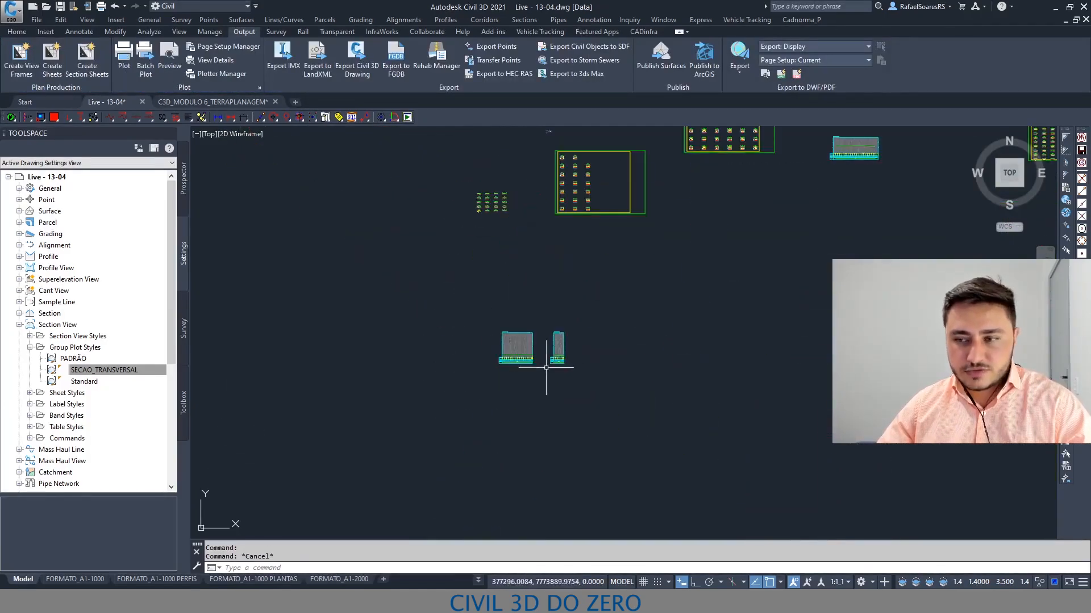
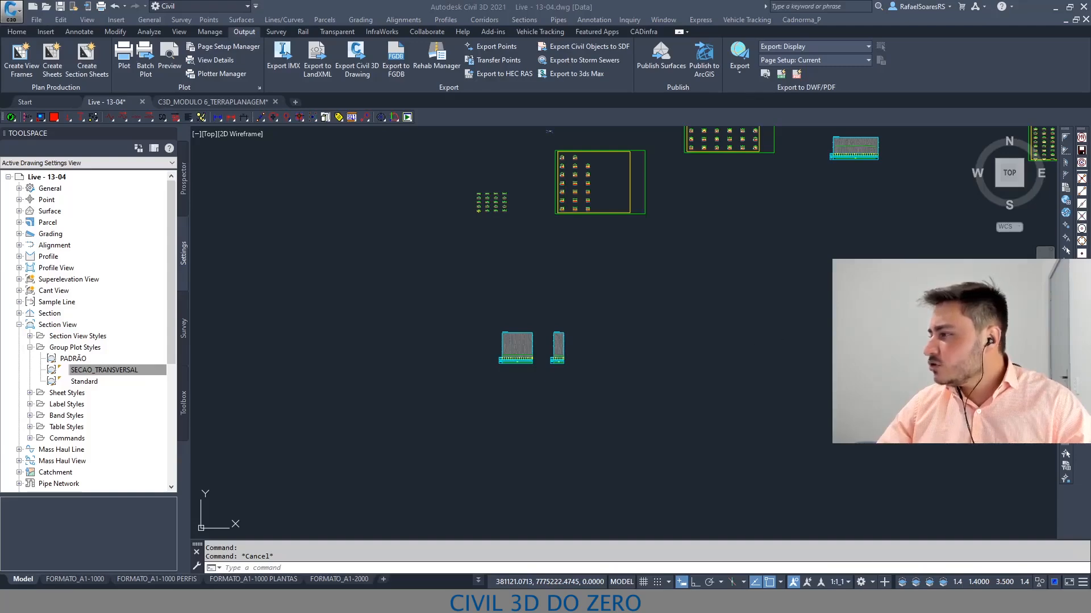
key("Escape")
scroll(652, 271, "up", 10)
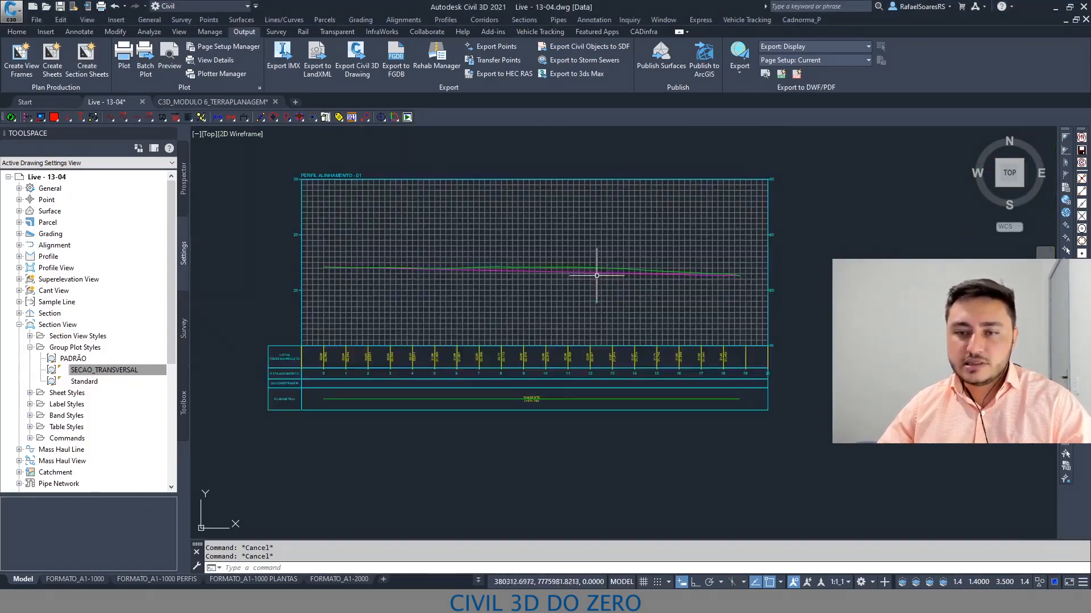
Hide the major and minor horizontal and vertical grid lines in the profile view style PERFIL_20x5.
left_click(568, 241)
right_click(565, 244)
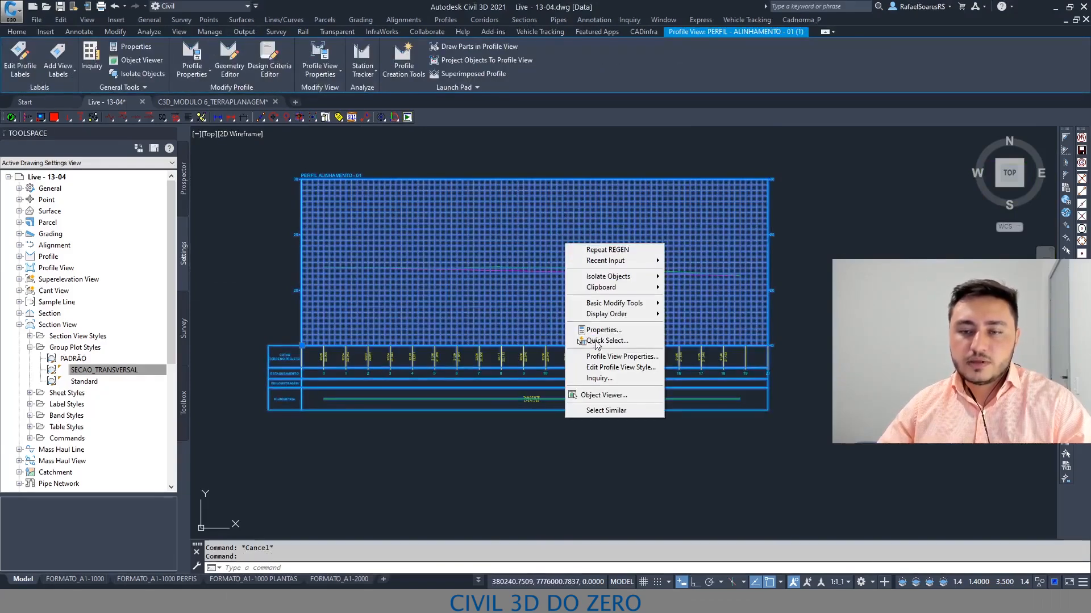
left_click(622, 369)
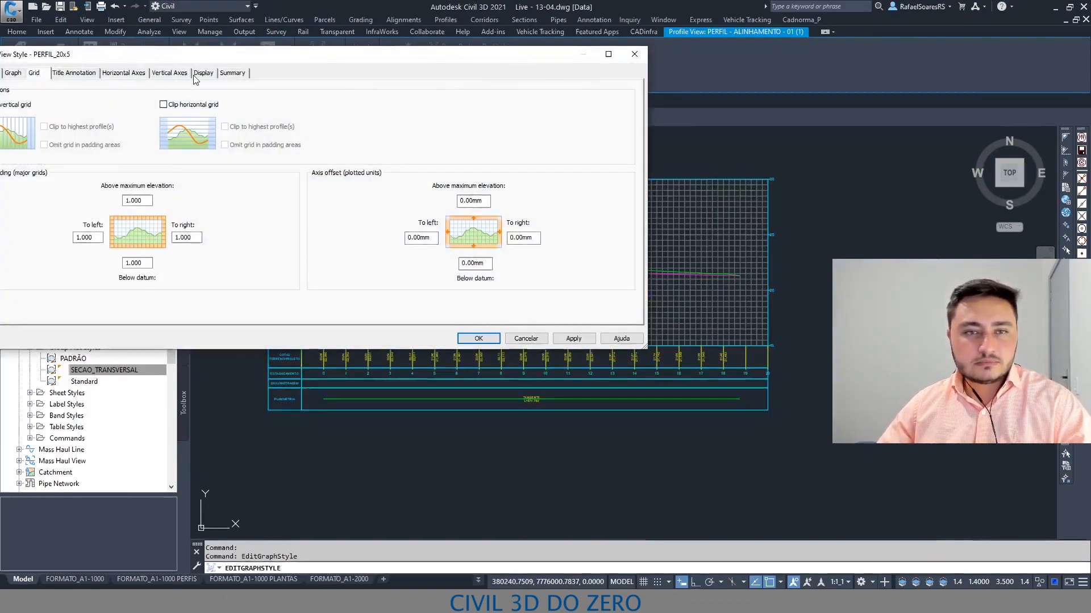
left_click(201, 75)
left_click_drag(268, 57, 438, 31)
scroll(316, 152, "down", 5)
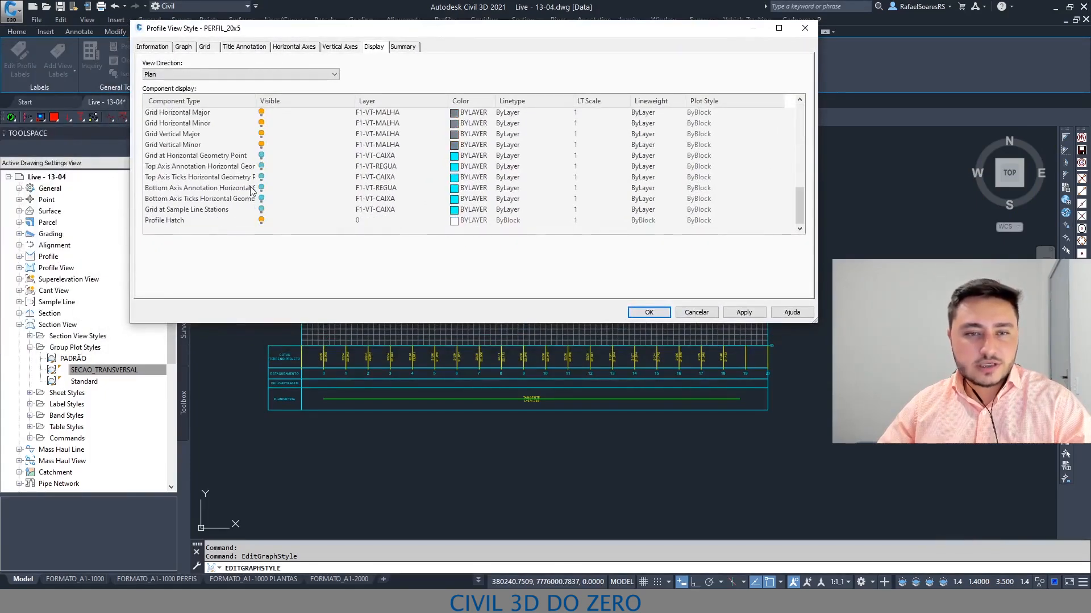
left_click(262, 144)
left_click(261, 134)
left_click(261, 123)
left_click(261, 112)
scroll(267, 122, "up", 3)
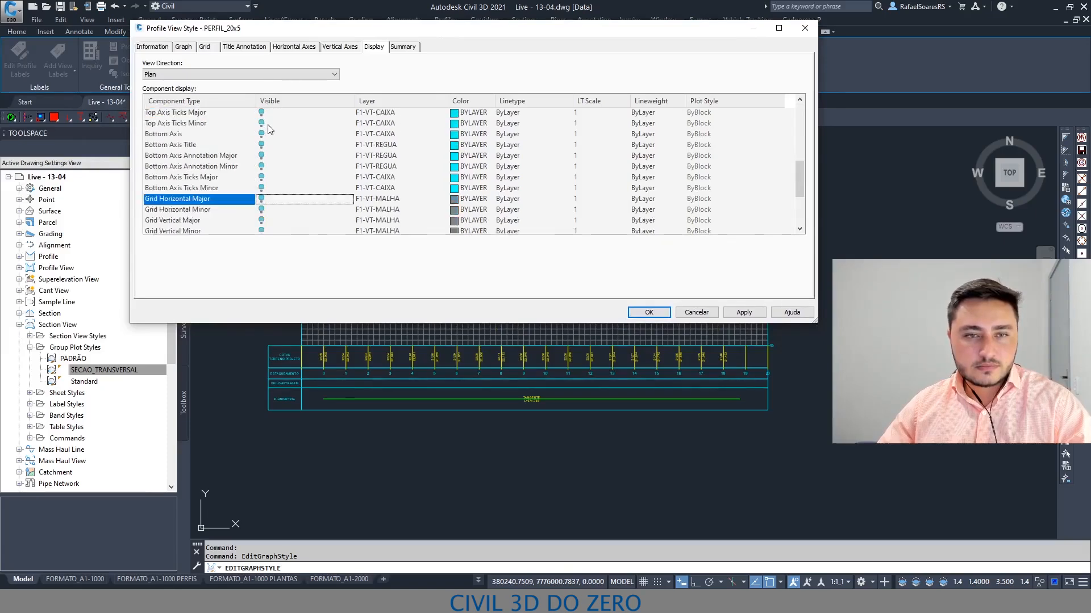
left_click(744, 313)
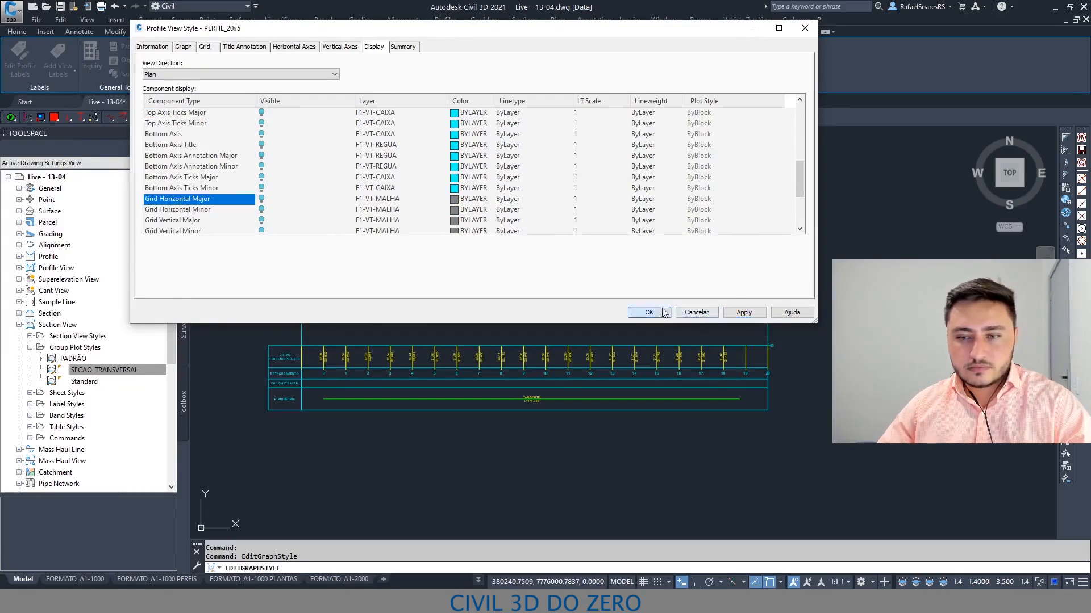
left_click(648, 312)
left_click(502, 305)
left_click(397, 305)
key("Escape")
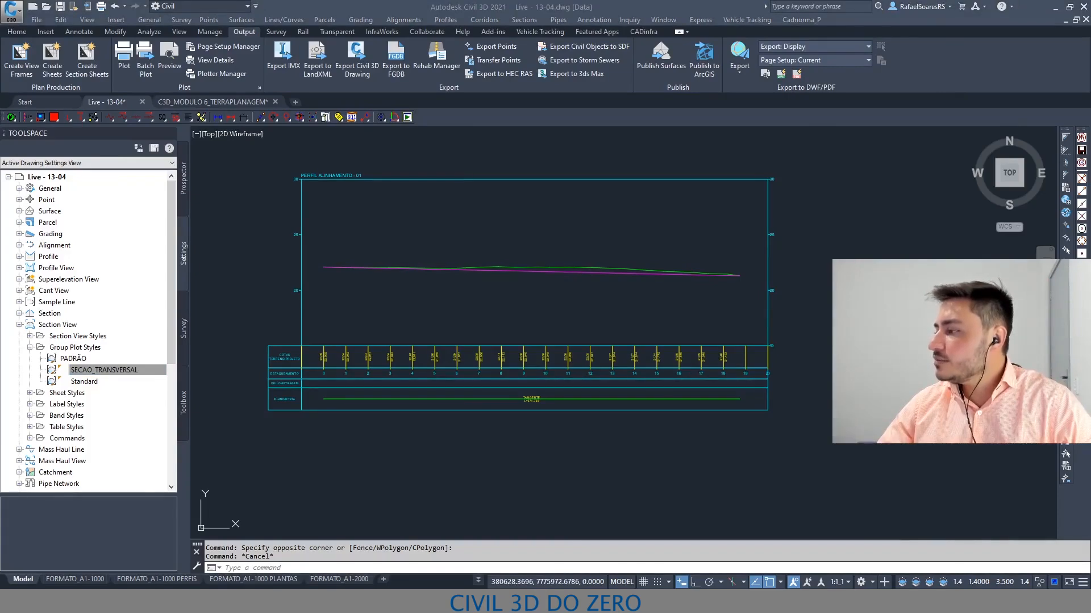
Examine the ALINHAMENTO - 01 corridor and its sheet frames in the plan area.
left_click(411, 228)
scroll(411, 228, "down", 2)
scroll(411, 227, "down", 1)
middle_click_drag(421, 259, 628, 331)
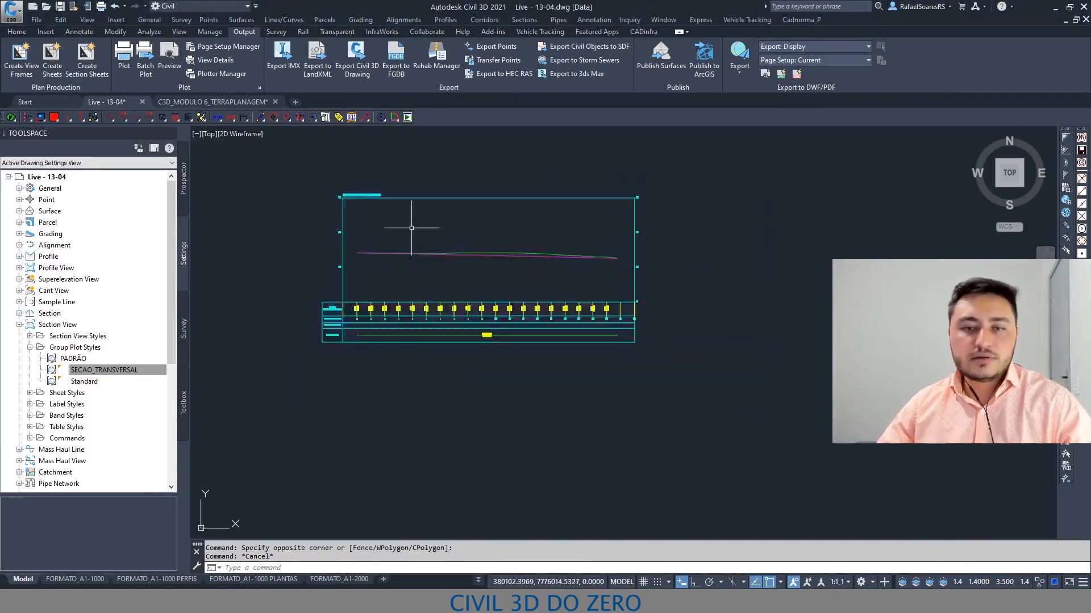
scroll(554, 311, "down", 2)
middle_click_drag(358, 274, 727, 309)
scroll(345, 282, "up", 3)
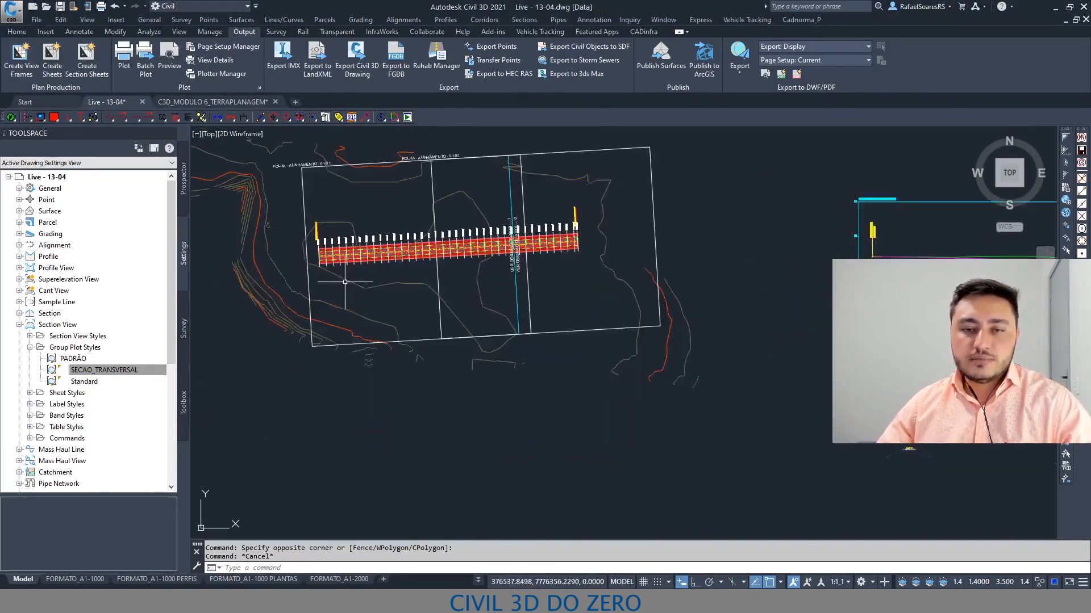
key("Escape")
scroll(362, 340, "up", 2)
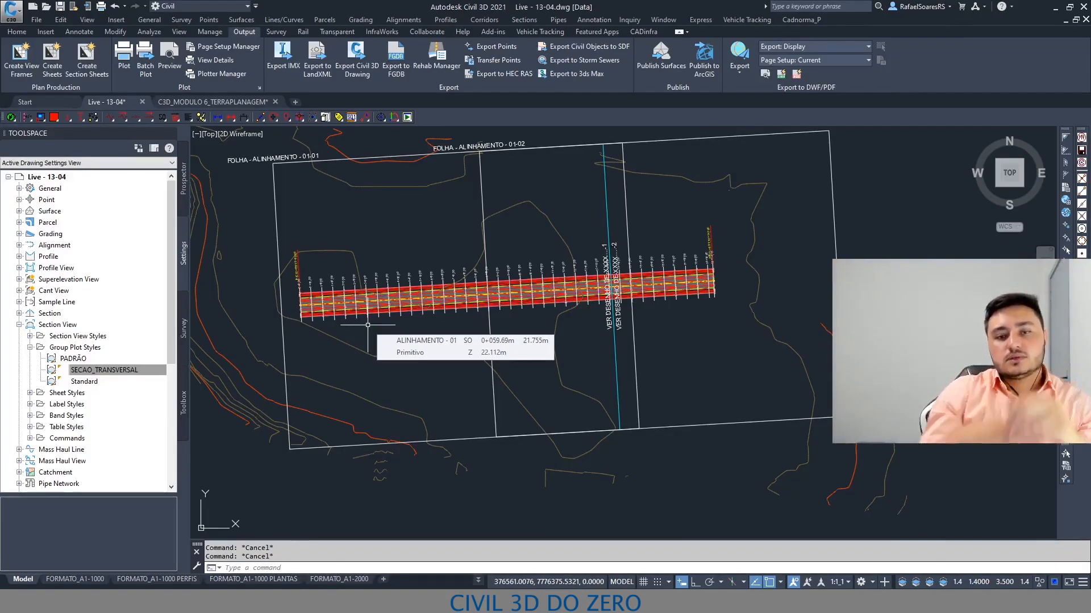
Create a TIN surface named IIMEPZA, keeping the CURVAS-1&5 (GEOMETRIA) style.
left_click(184, 181)
left_click(19, 210)
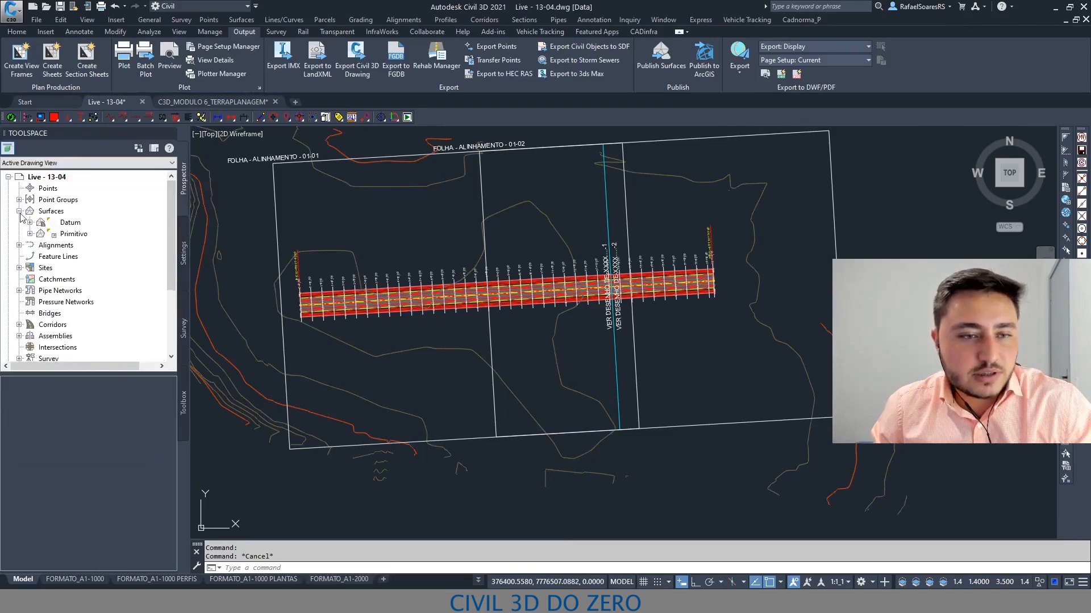
left_click(51, 211)
left_click(102, 220)
left_click(523, 120)
key("BackSpace")
key("Caps_Lock")
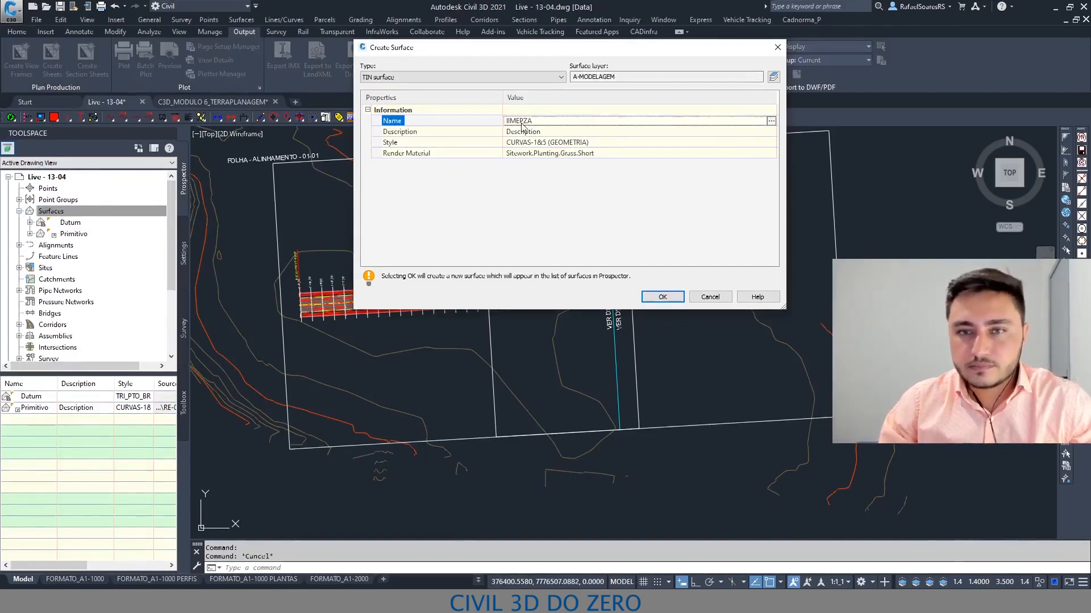
key("Return")
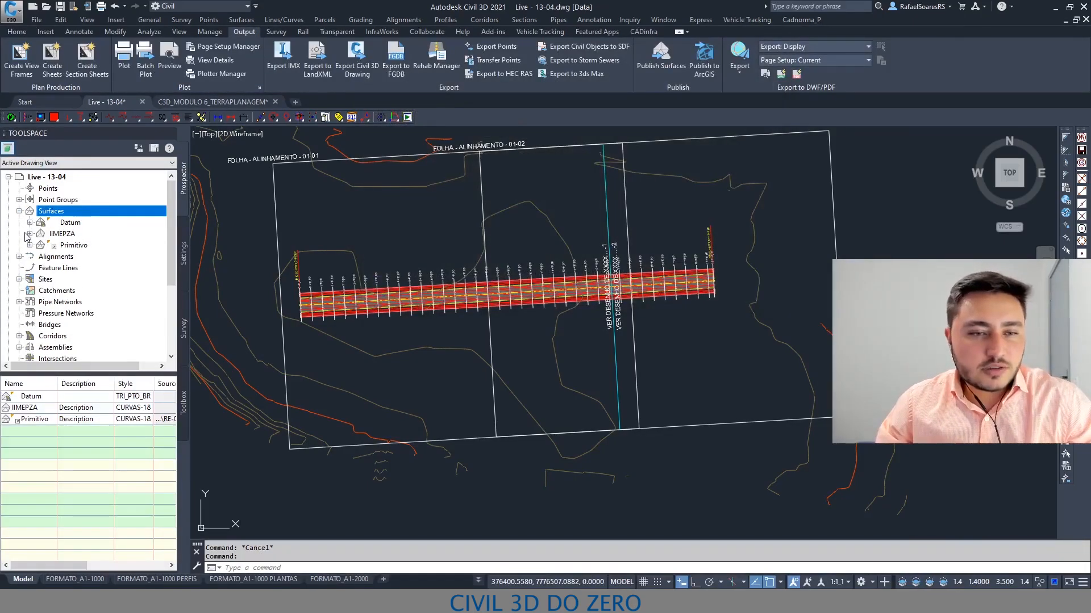
Paste the Primitivo surface into the IIMEPZA surface as an edit in its definition.
left_click(29, 245)
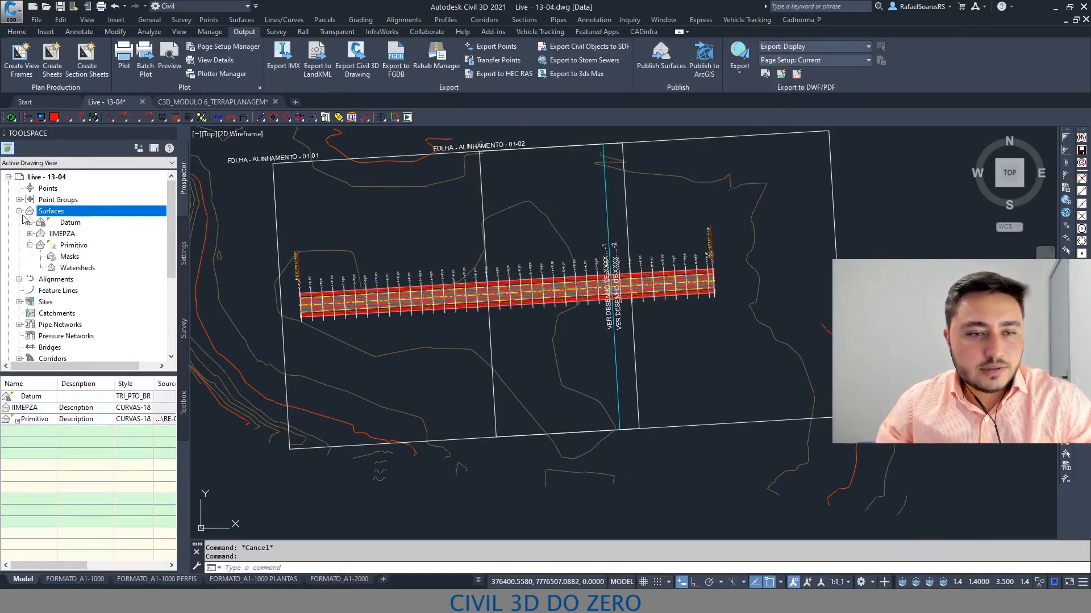
left_click(30, 234)
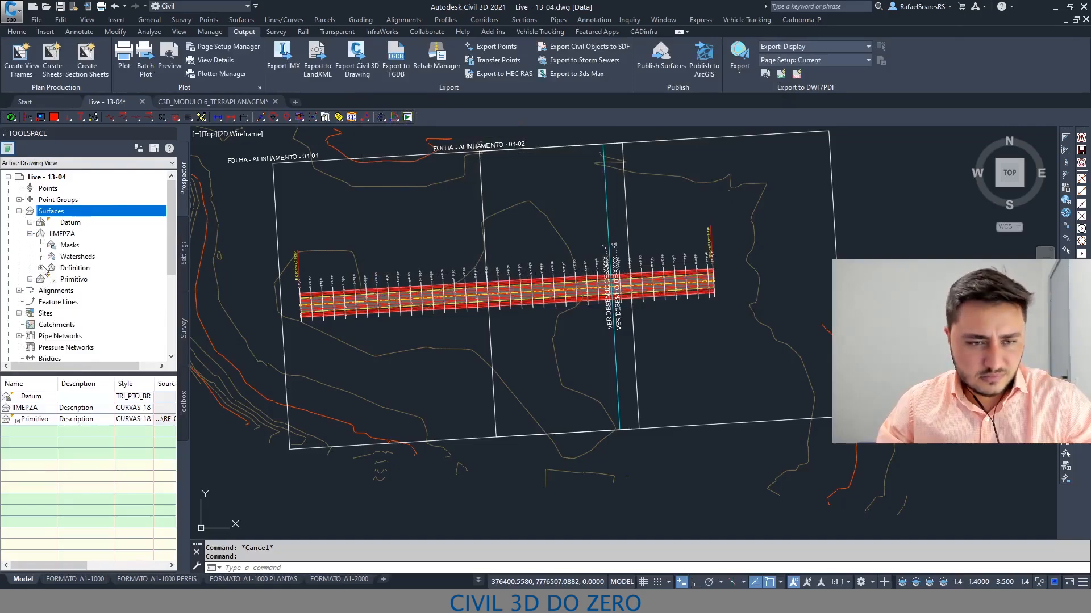
left_click(41, 267)
left_click(89, 306)
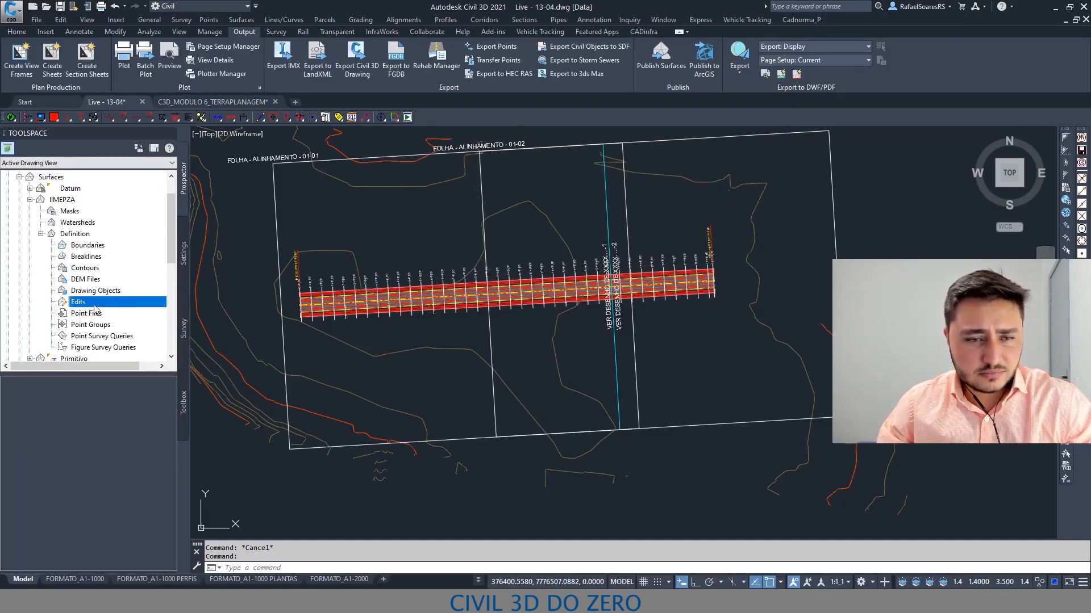
right_click(96, 310)
left_click(179, 442)
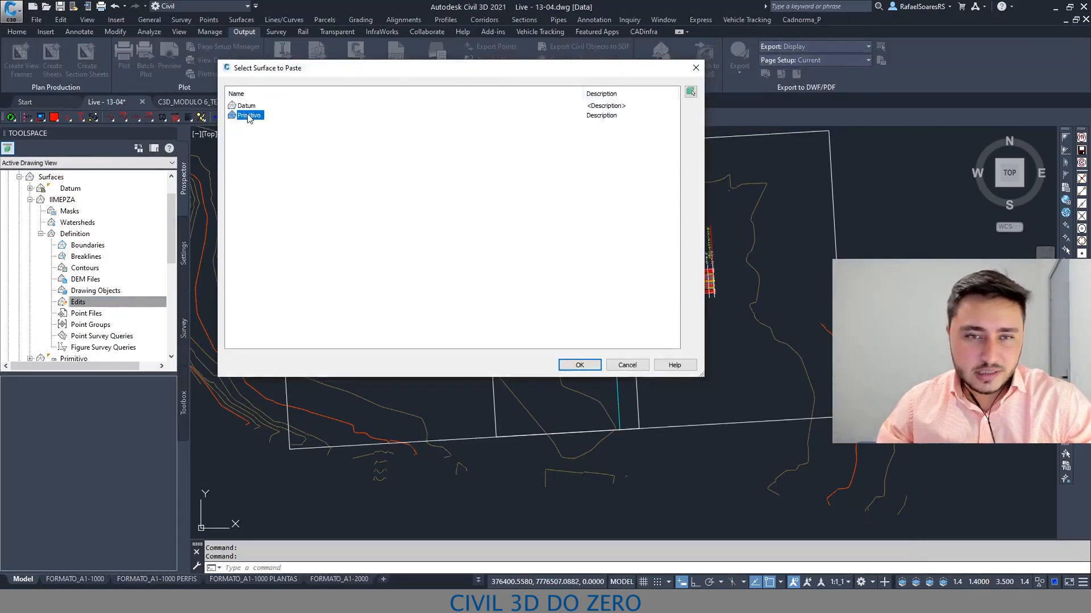
double_click(248, 115)
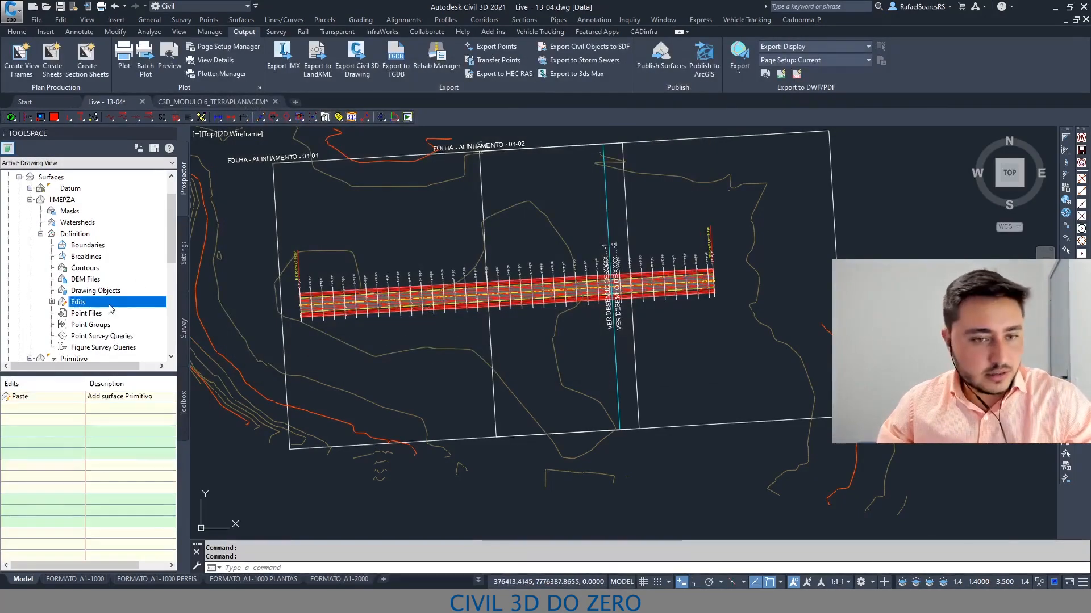
Lower the whole IIMEPZA surface by adding -0.2 to all its elevations.
right_click(106, 309)
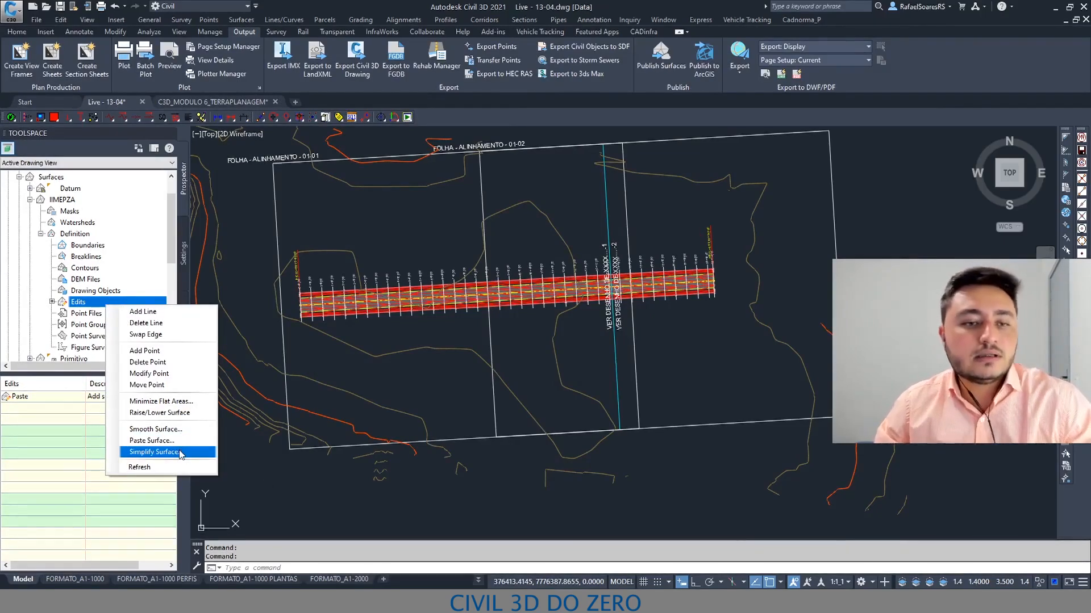
left_click(160, 413)
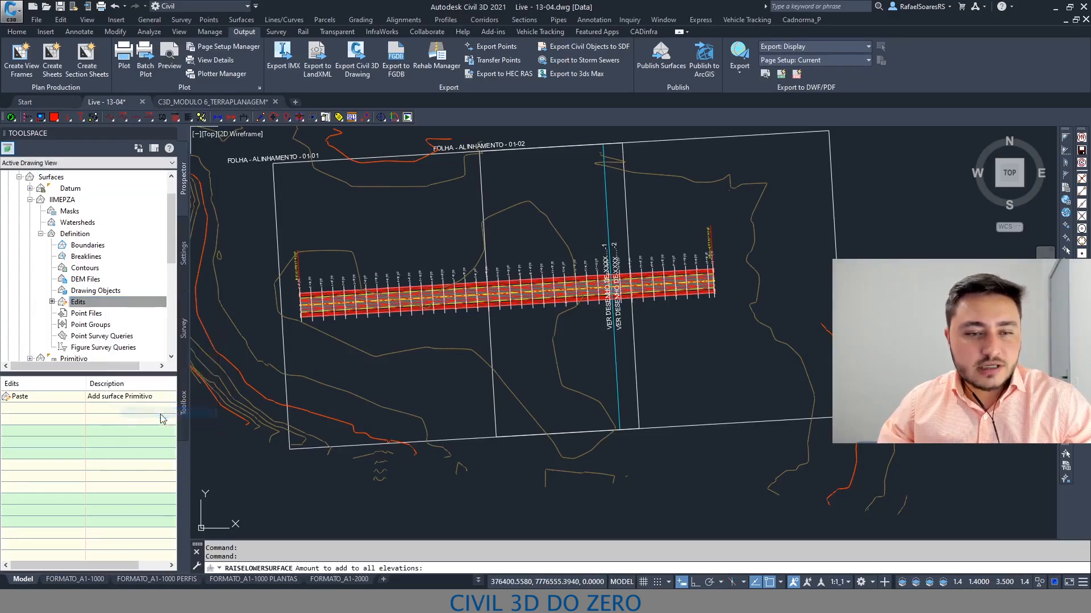
type("-")
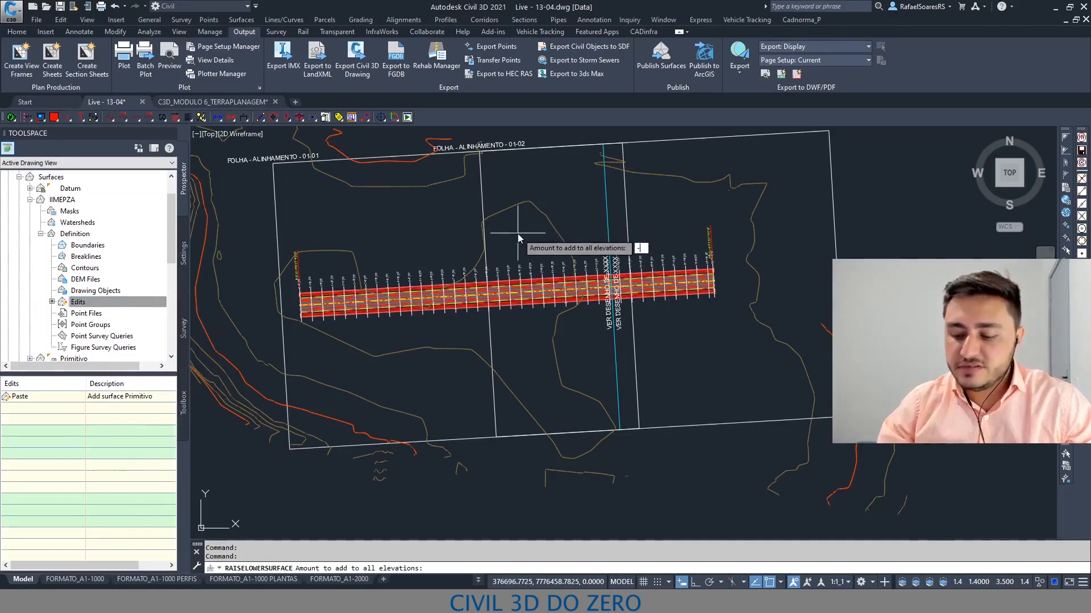
type("0.2")
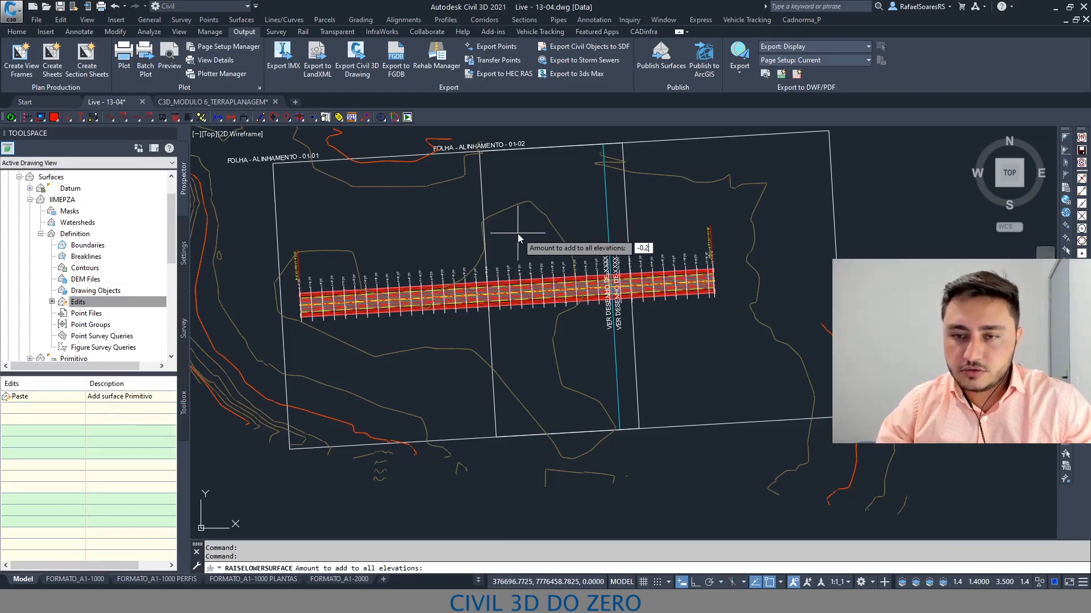
key("Return")
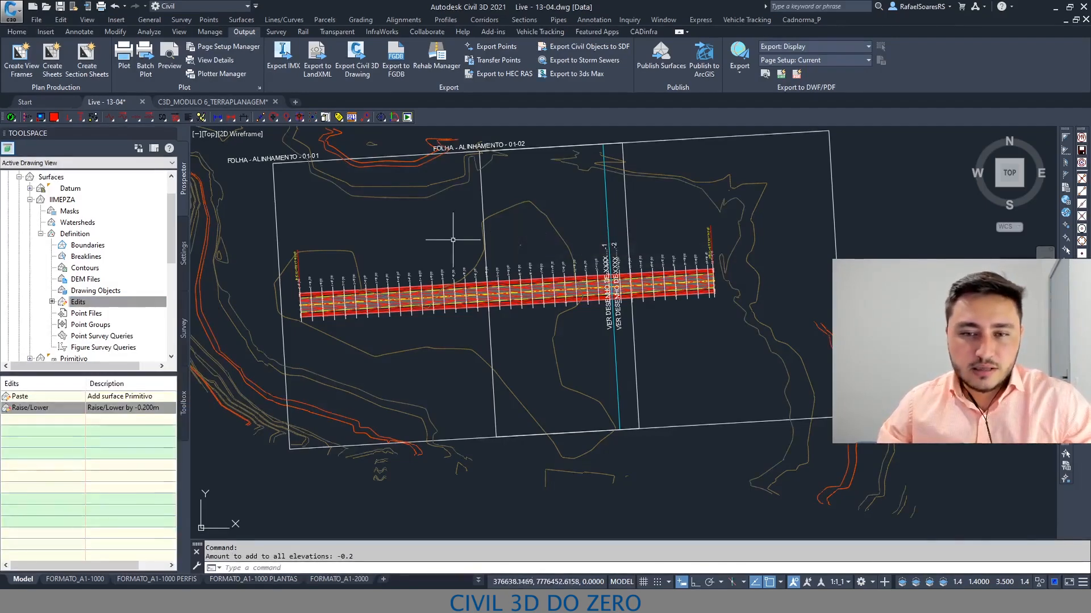
key("Escape")
Add the IIMEPZA surface to the sampled sources of the SEÇÕES - ALINHAMENTO - 01 sample line group with the Standard section style.
scroll(392, 282, "up", 4)
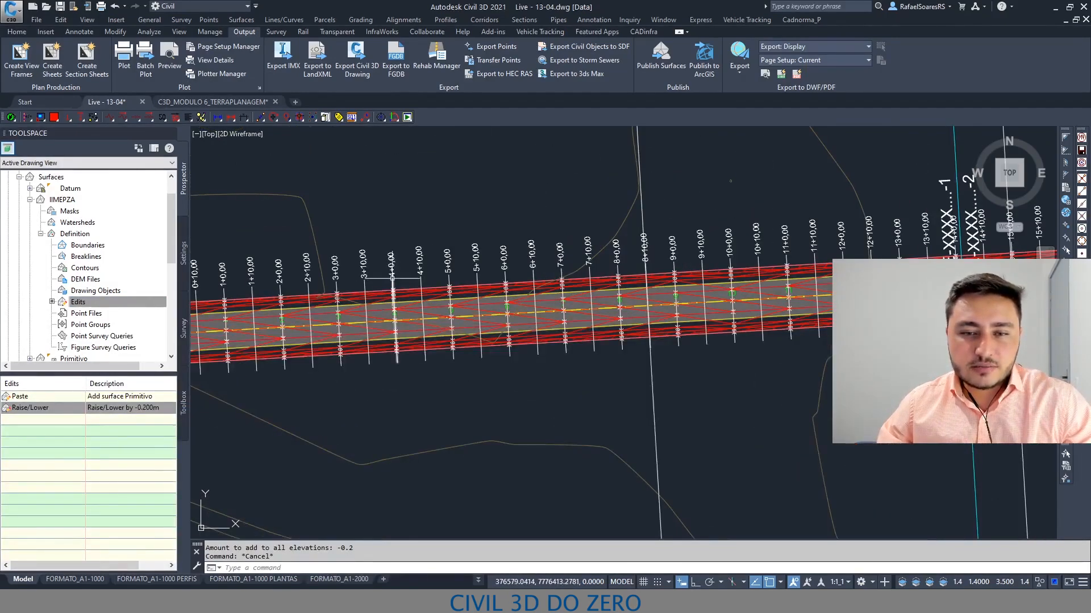
left_click(392, 278)
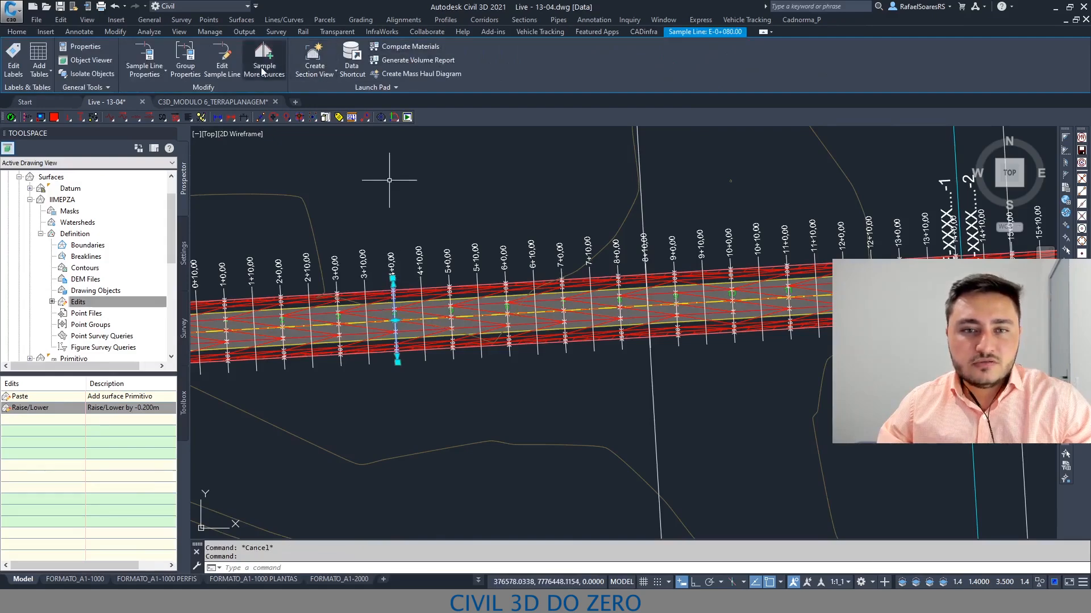
left_click(264, 65)
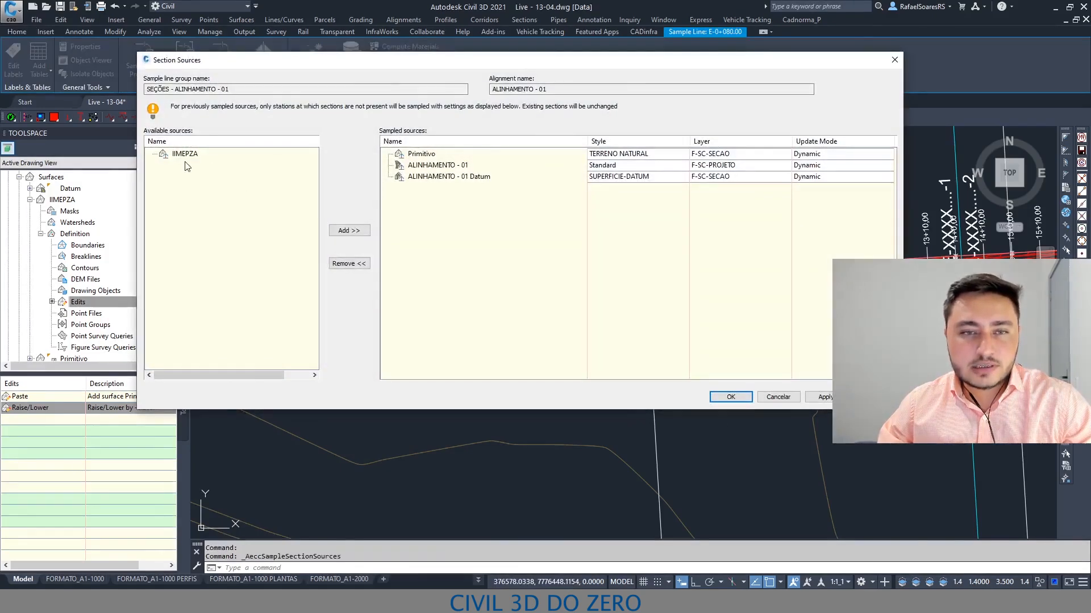
left_click(190, 154)
left_click(348, 230)
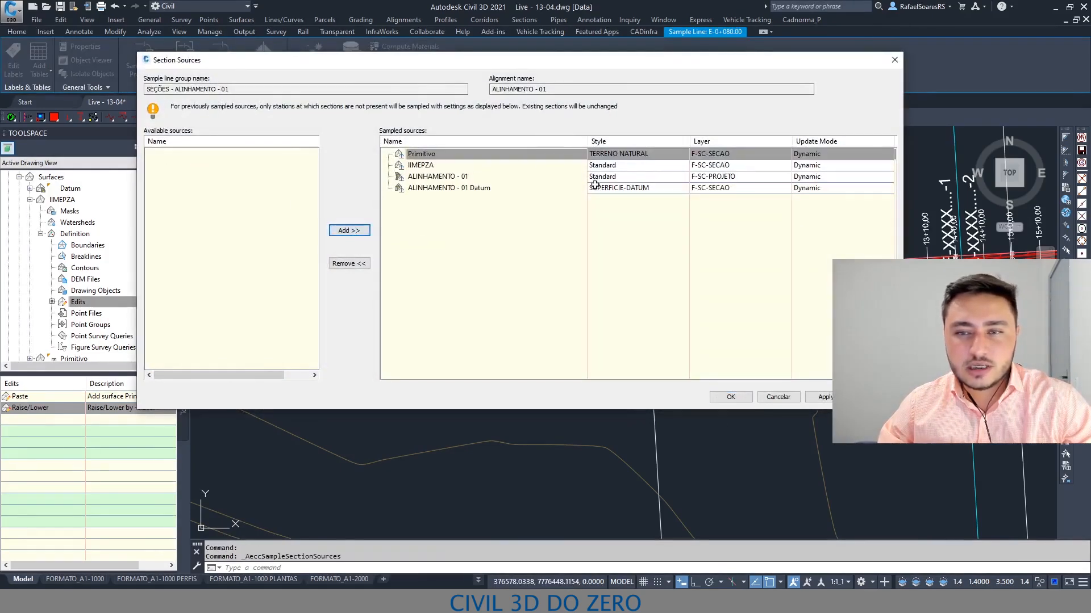
left_click(552, 165)
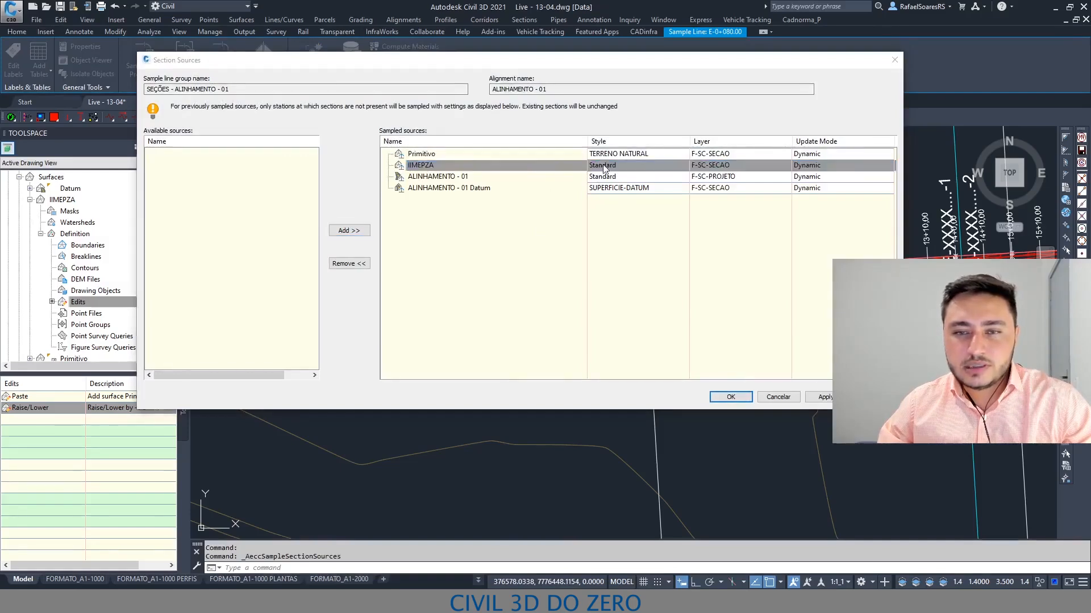
left_click(602, 166)
left_click(502, 103)
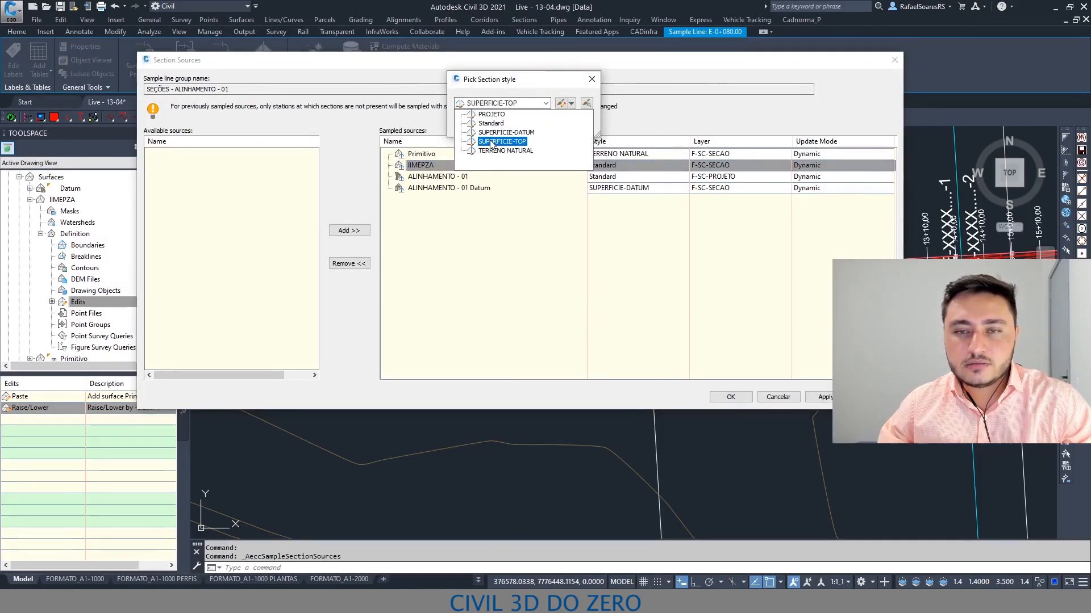
left_click(491, 124)
left_click(484, 122)
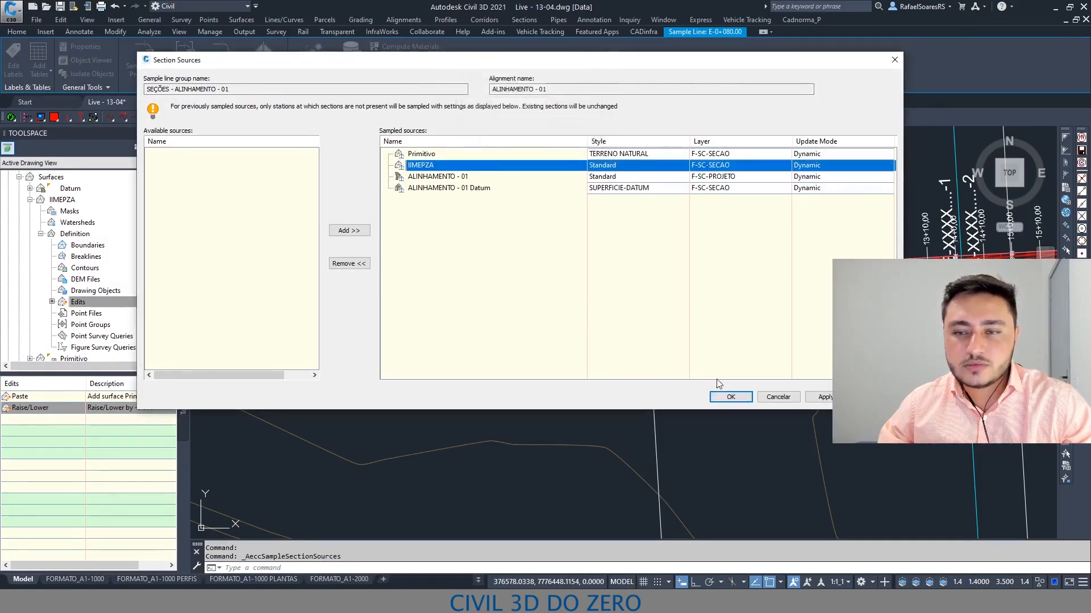
left_click(728, 397)
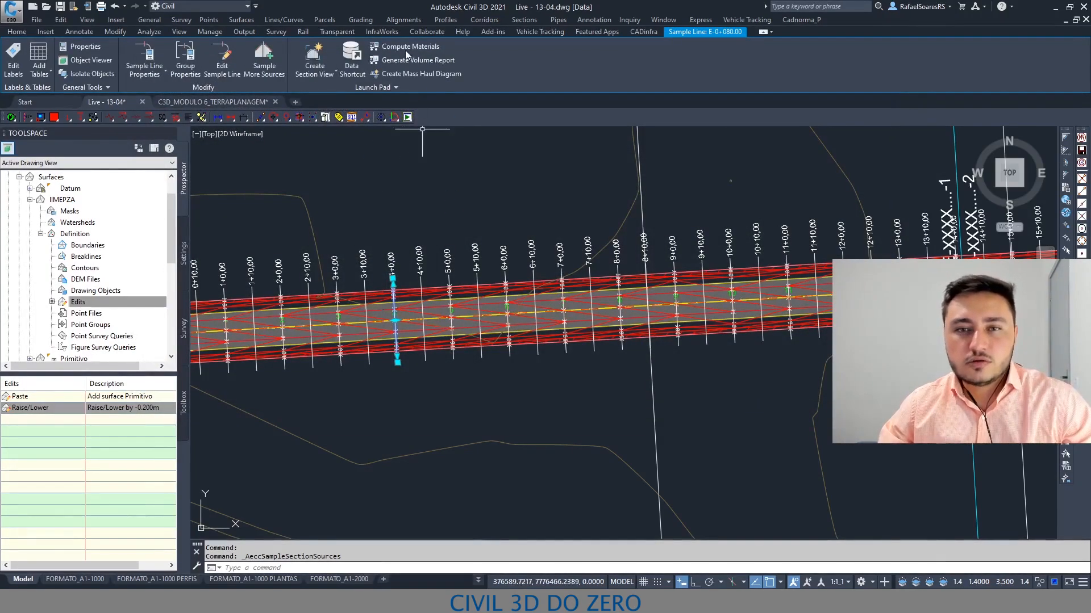
Open the material list of SEÇÕES - ALINHAMENTO - 01 for computing materials and rename LISTA MATERIAL - 01 to Terraplanagem.
left_click(405, 46)
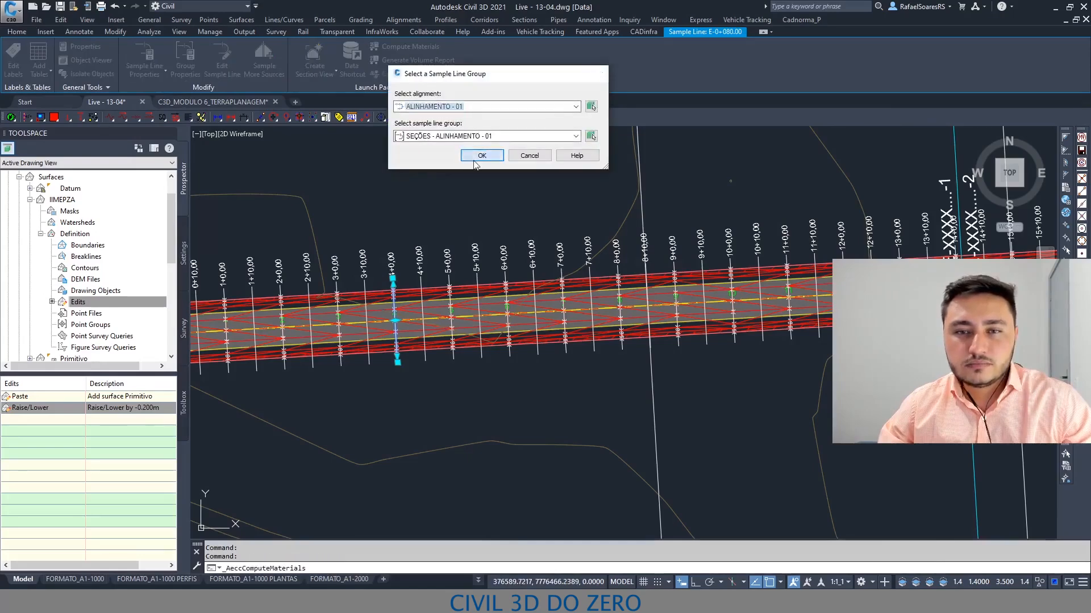
left_click(481, 156)
left_click(170, 123)
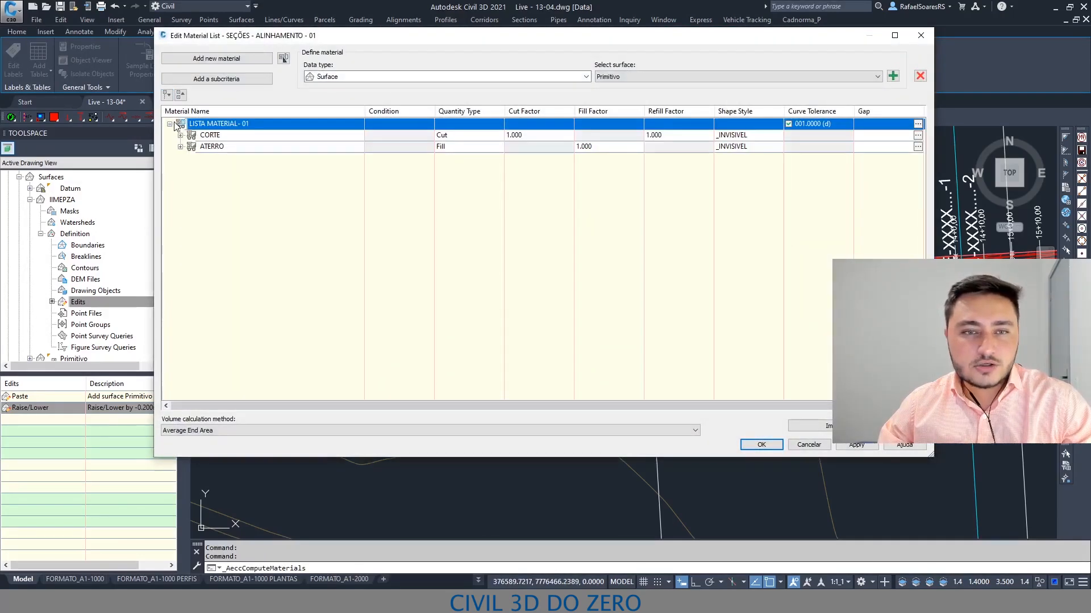
left_click(264, 124)
type("t")
key("Caps_Lock")
type("ERR")
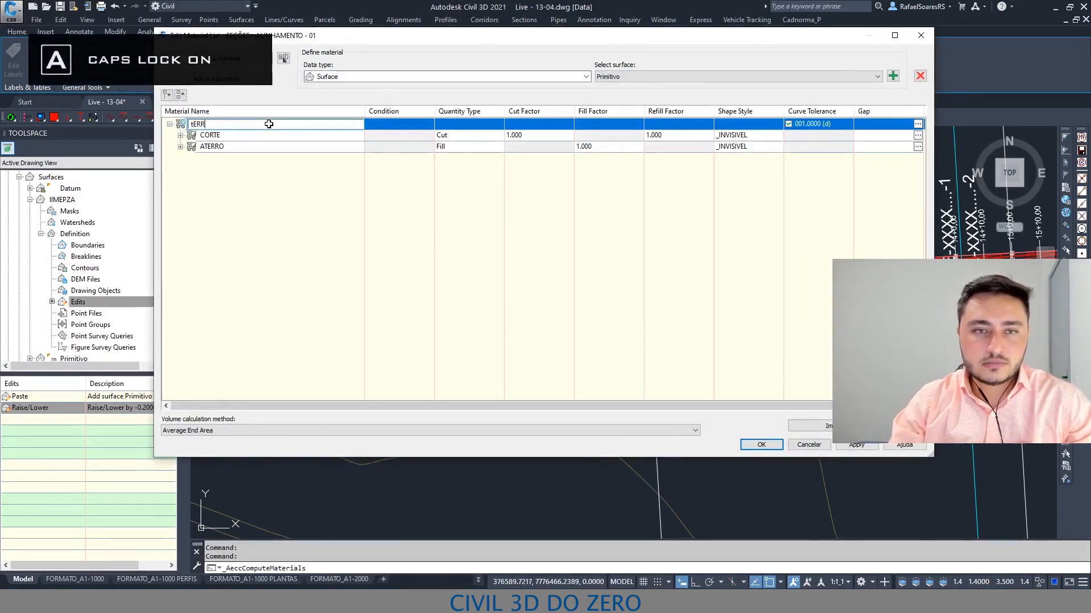
key("BackSpace")
key("BackSpace")
key("BackSpace")
key("BackSpace")
type("T")
key("Caps_Lock")
type("erraplanagem")
key("Return")
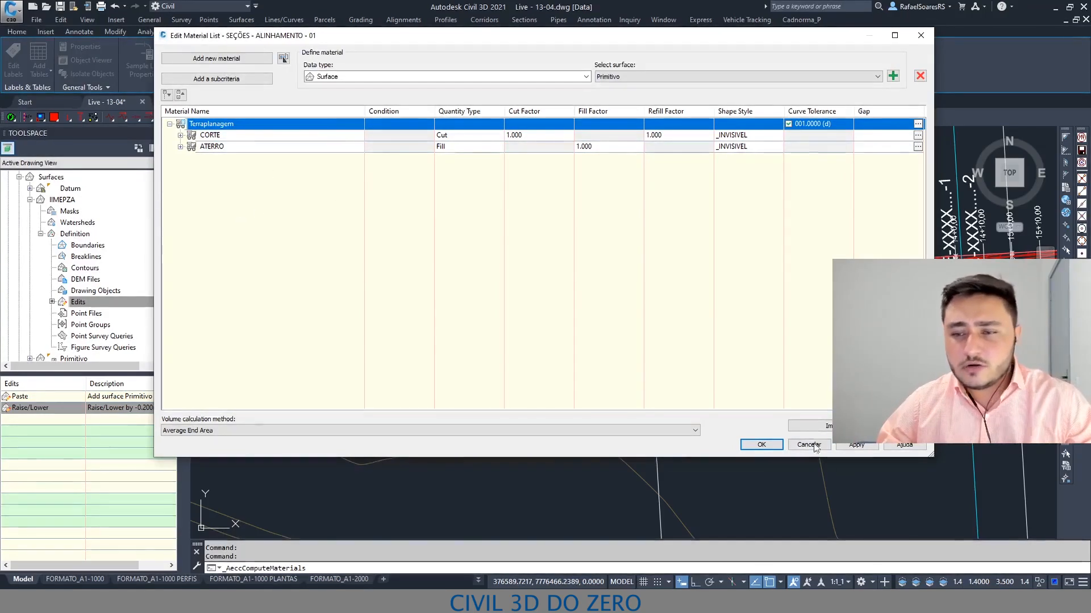
Import another material list into SEÇÕES - ALINHAMENTO - 01 using the CORTE&ATERRO quantity takeoff criteria.
left_click(813, 426)
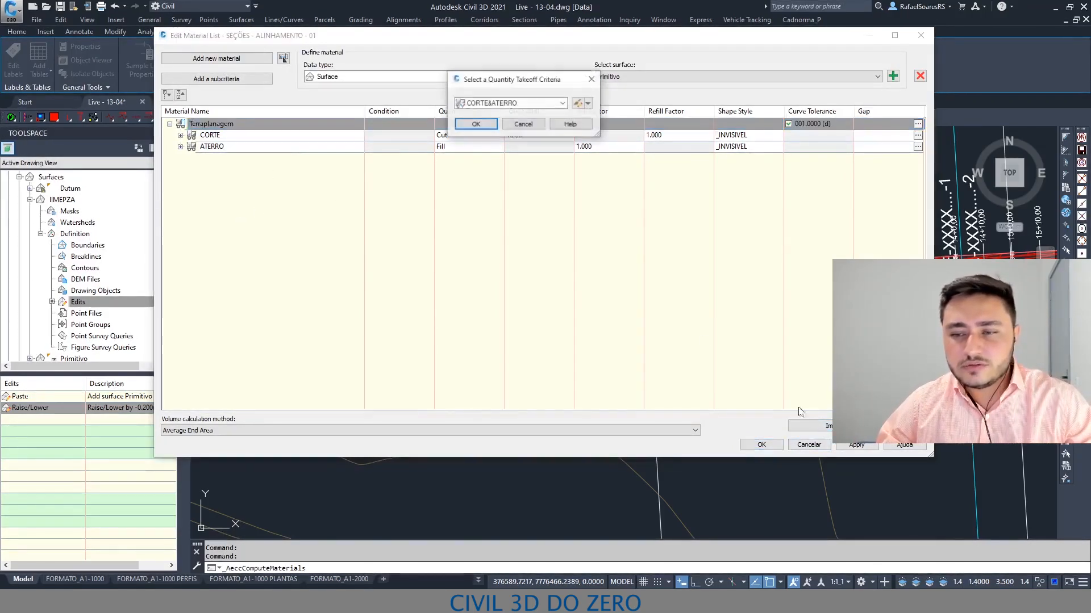
left_click(486, 105)
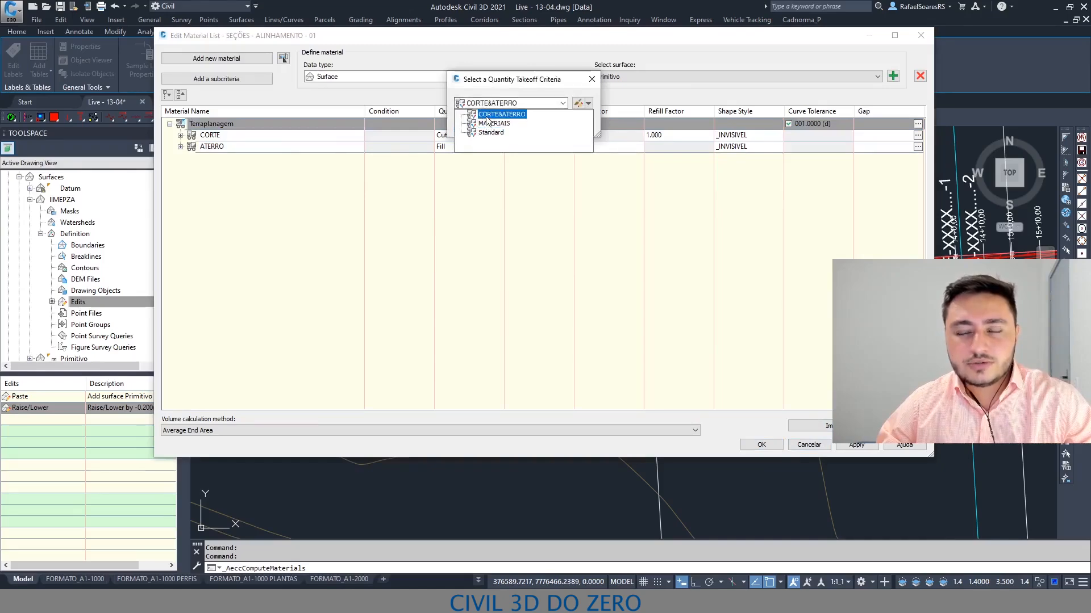
left_click(489, 115)
left_click(478, 124)
Map all EG surfaces to Primitivo and all DATUM surfaces to IIMEPZA, accepting the incomplete mapping of the remaining criteria.
left_click(450, 130)
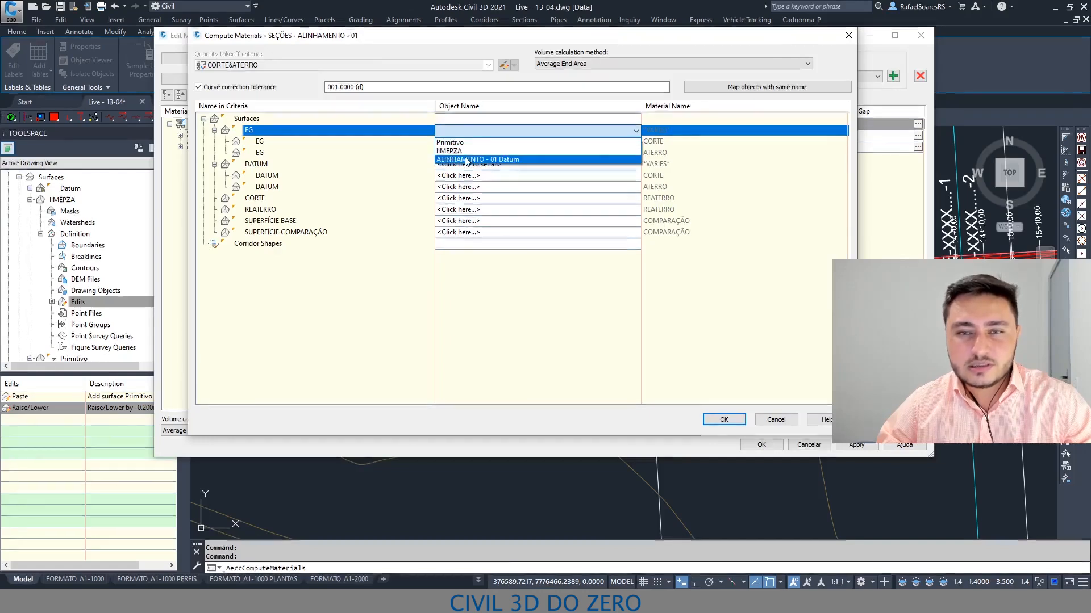
left_click(460, 143)
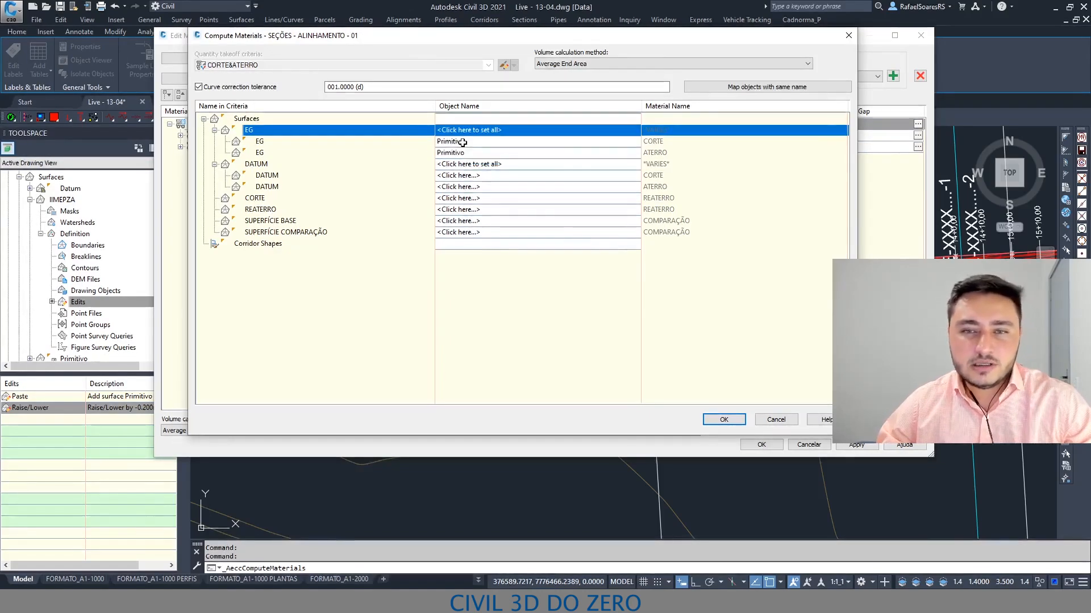
left_click(456, 166)
left_click(457, 185)
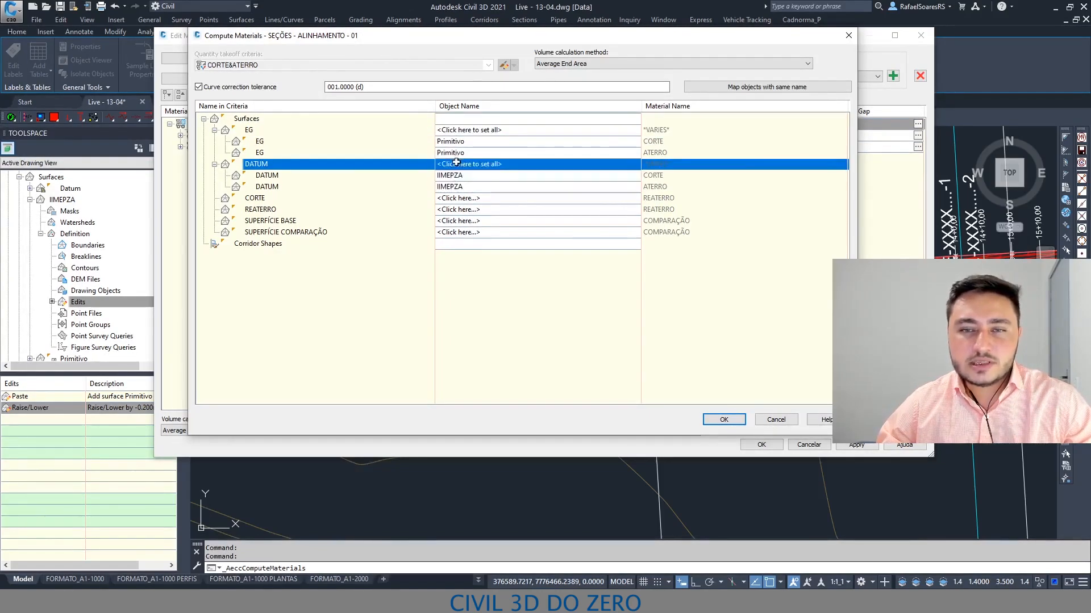
left_click(736, 420)
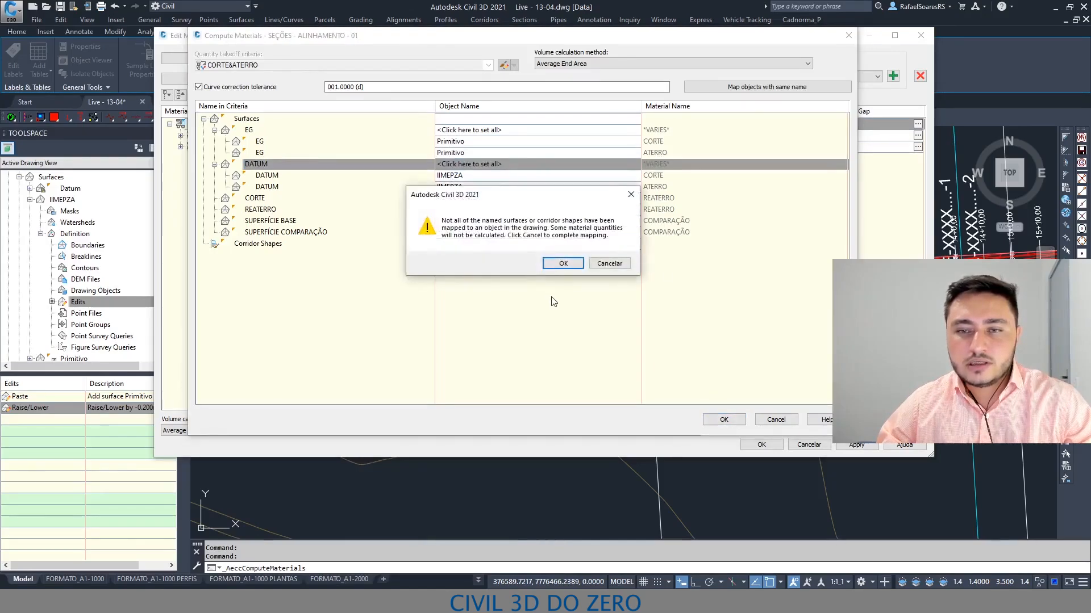
left_click(559, 265)
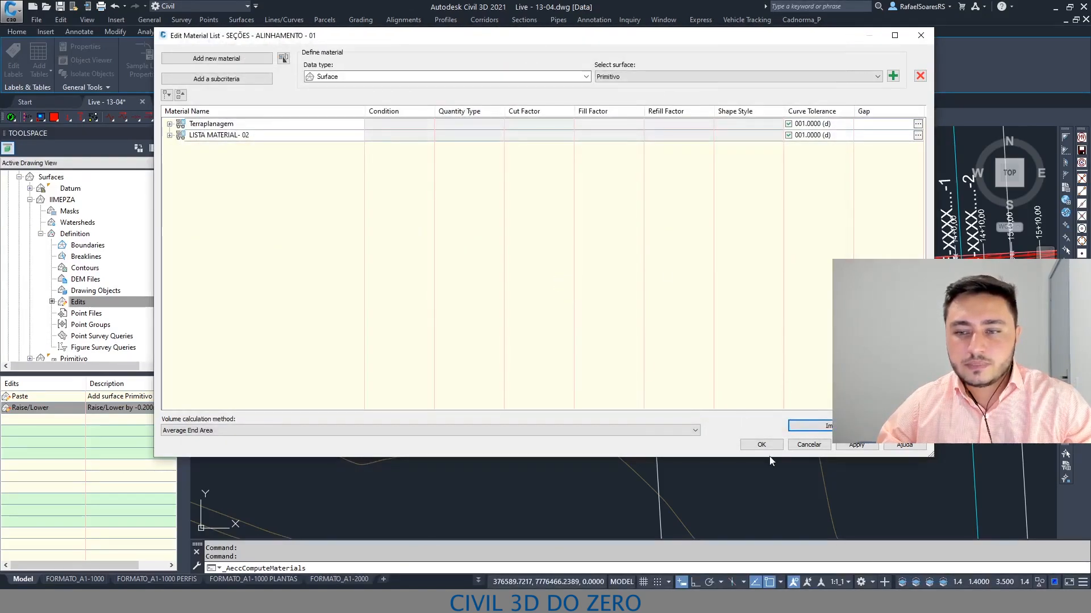
Rename LISTA MATERIAL - 02 to Limpeza and accept the material list to compute the materials.
double_click(245, 135)
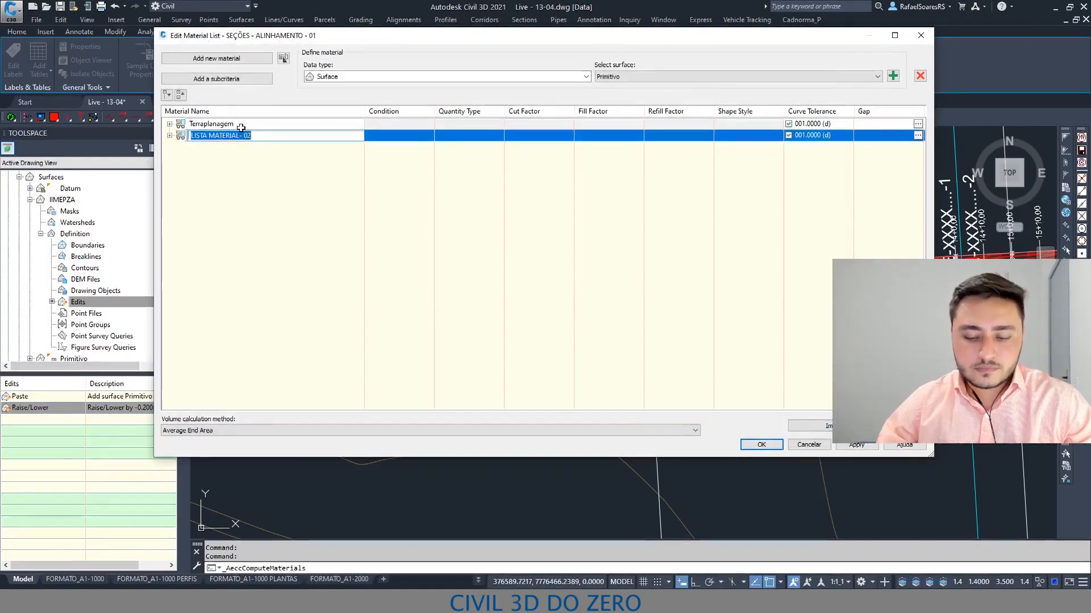
key("Caps_Lock")
type("Limpeza")
key("Return")
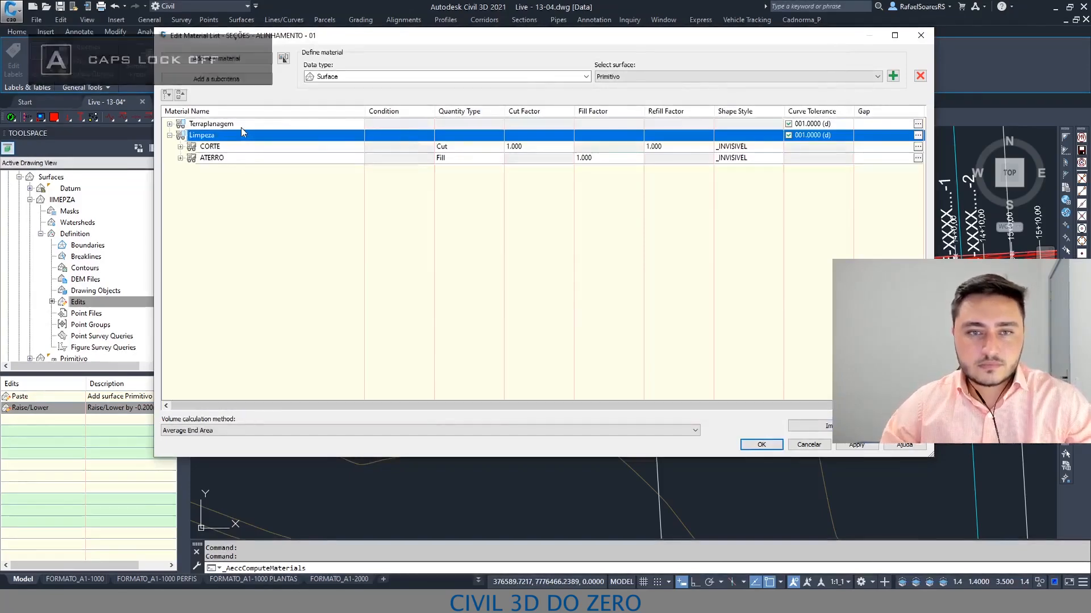
key("Return")
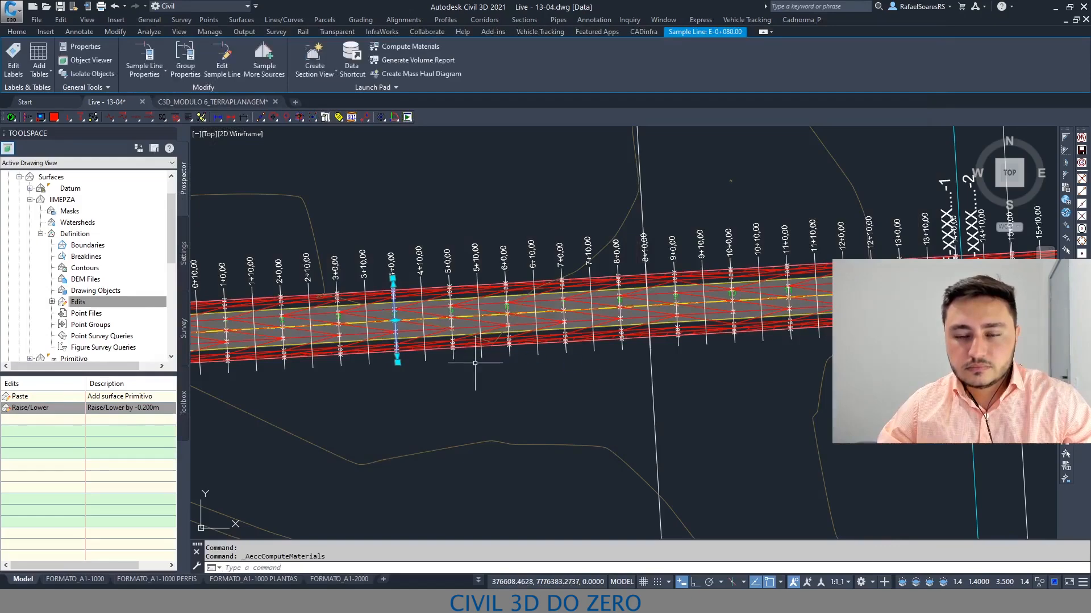
Open the view group properties of the section view at station 9+0.00 to reach its section display options.
scroll(466, 349, "down", 12)
middle_click_drag(631, 452, 573, 298)
scroll(565, 306, "up", 10)
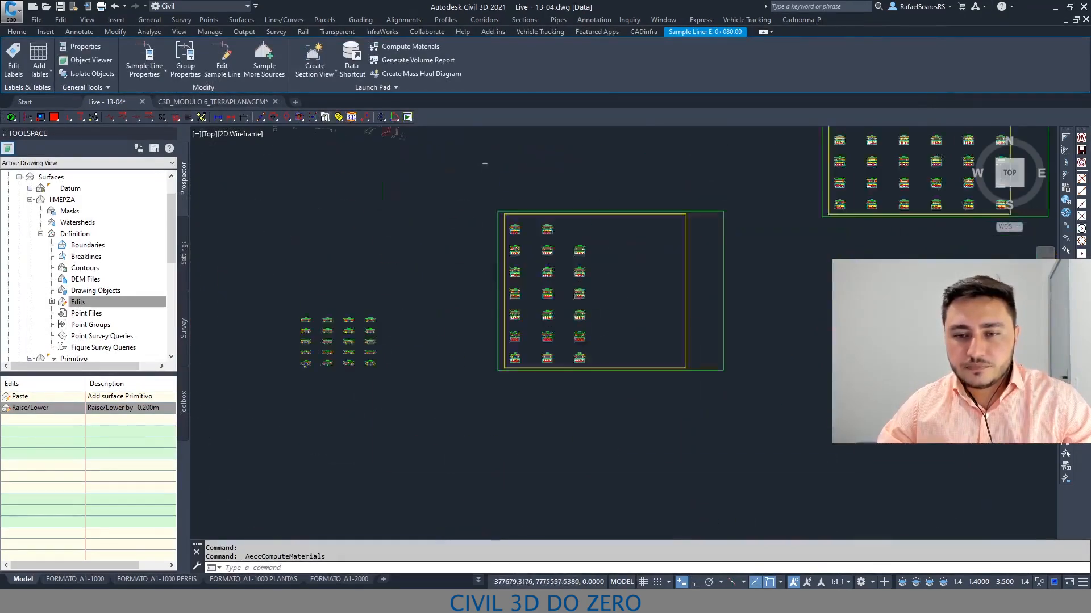
scroll(492, 295, "up", 11)
scroll(493, 296, "down", 4)
scroll(492, 296, "up", 4)
scroll(514, 297, "up", 2)
key("Escape")
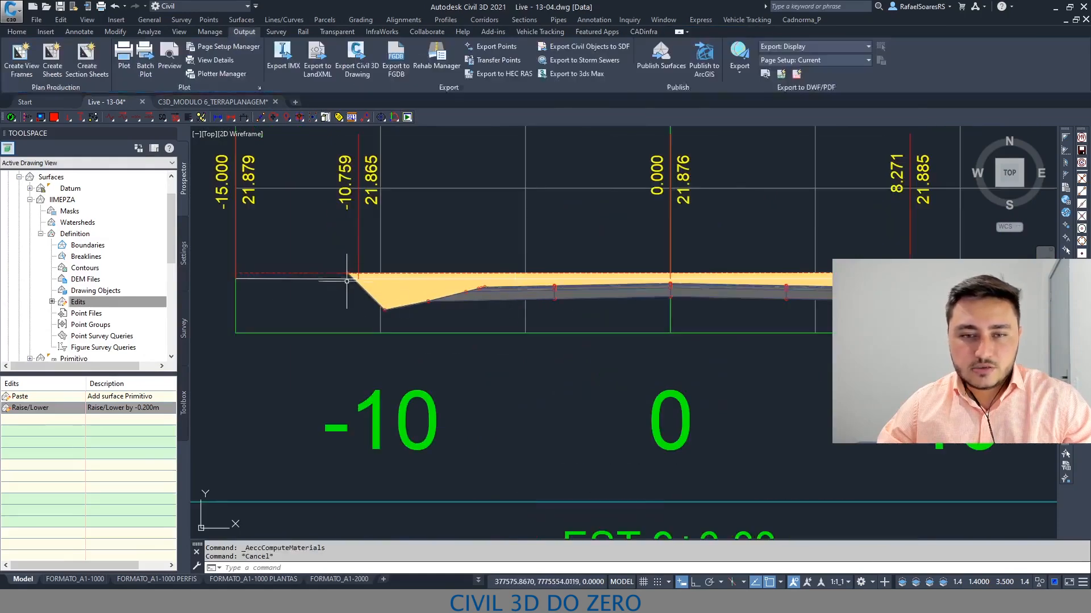
left_click(346, 279)
key("Escape")
left_click(373, 289)
key("Escape")
left_click(417, 334)
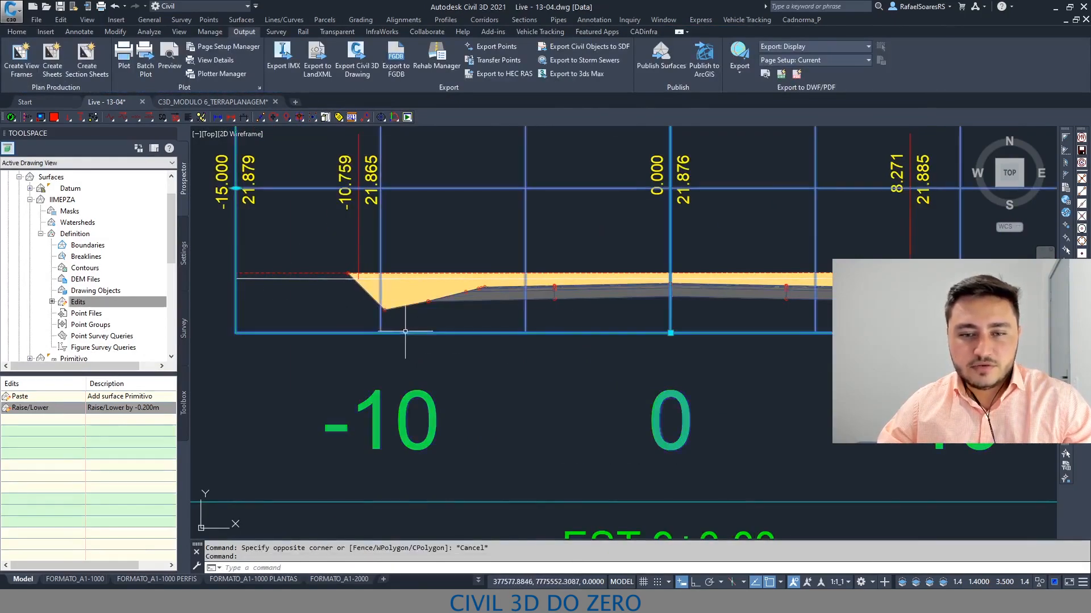
right_click(404, 327)
left_click(472, 466)
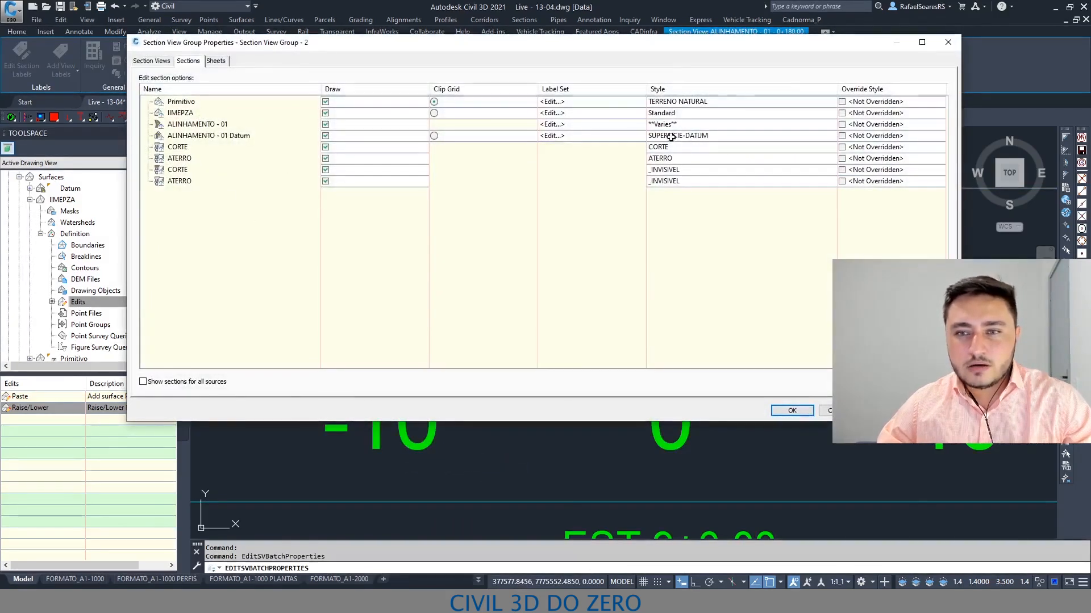
Set the section style of the second CORTE material in the view group to PAVIMENTO 2.
left_click(177, 172)
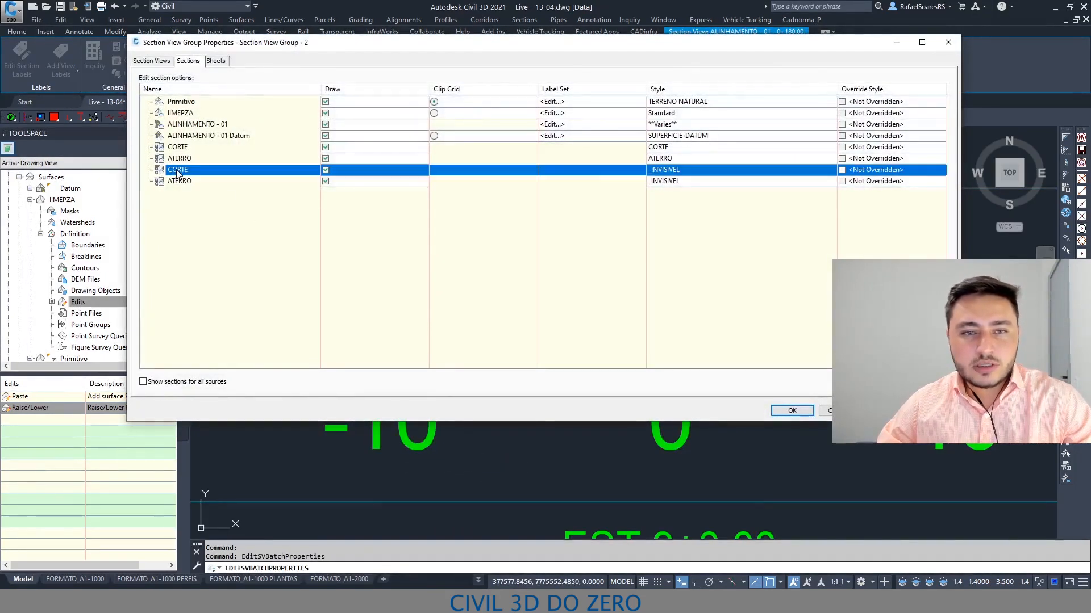
left_click(720, 169)
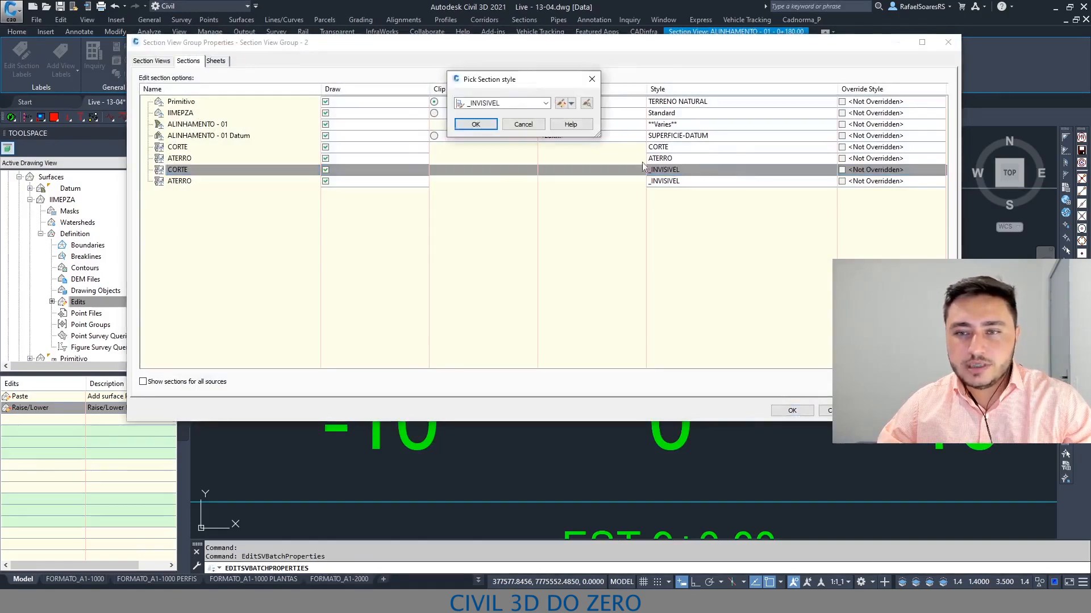
left_click(461, 103)
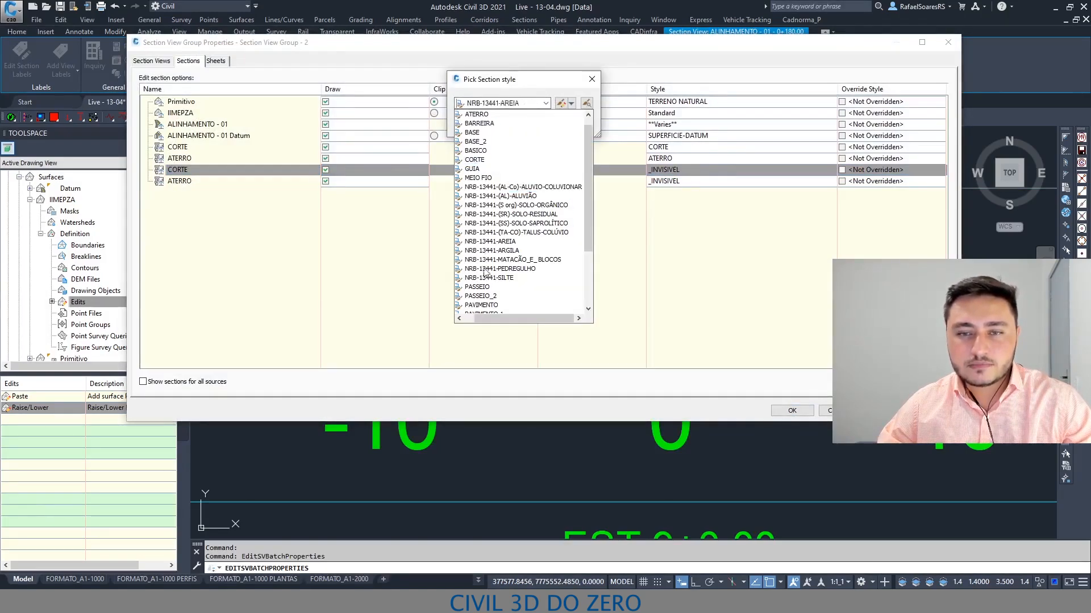
scroll(484, 275, "down", 3)
scroll(486, 276, "down", 1)
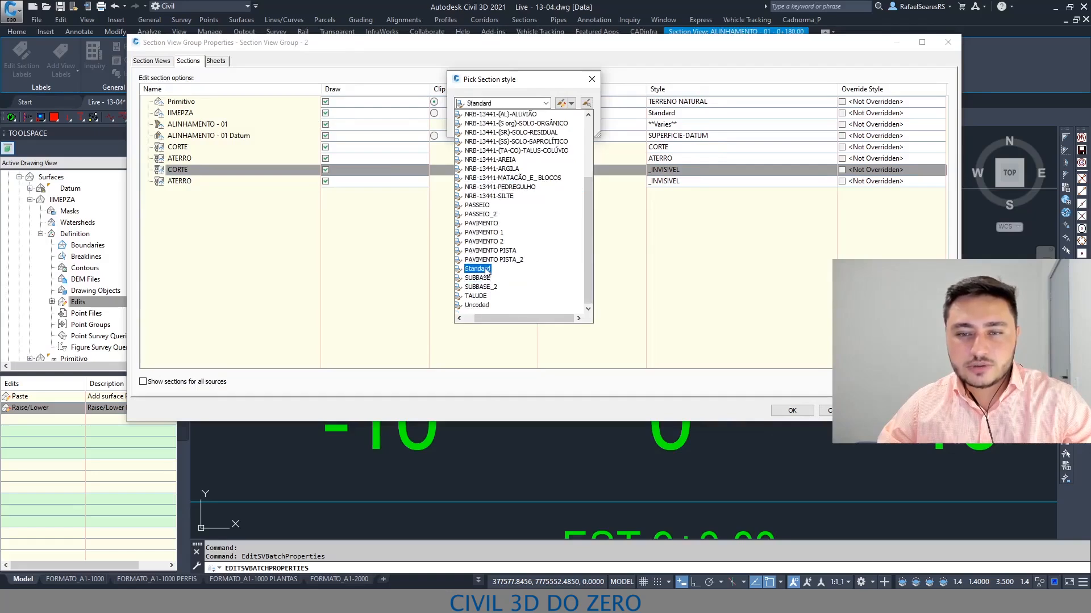
left_click(485, 241)
key("Return")
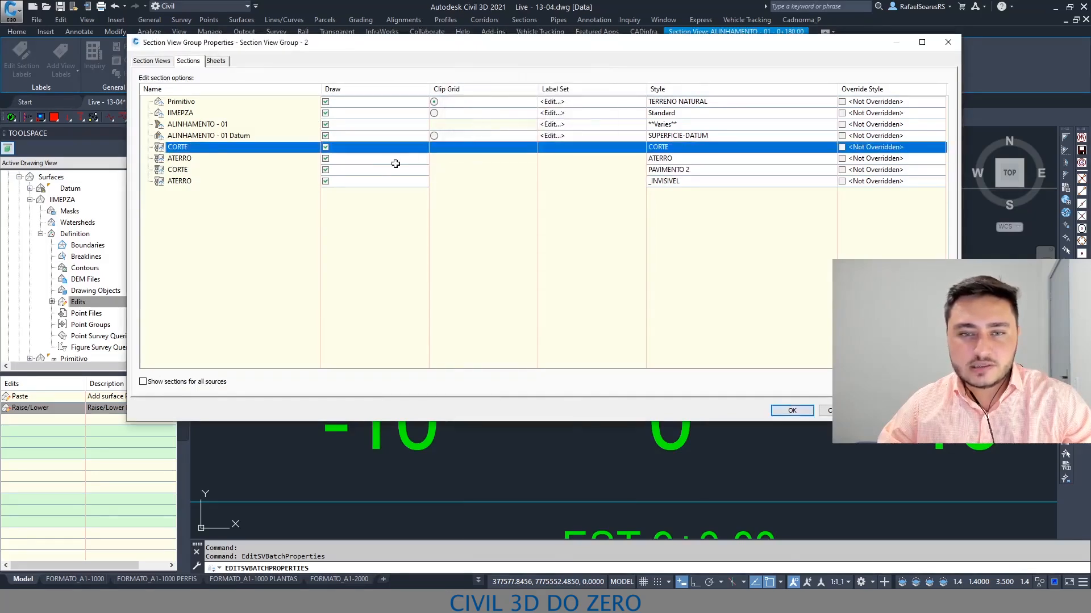
Set the style of all four CORTE and ATERRO material sections to CORTE and turn off drawing of the ALINHAMENTO - 01 corridor section.
left_click(601, 183)
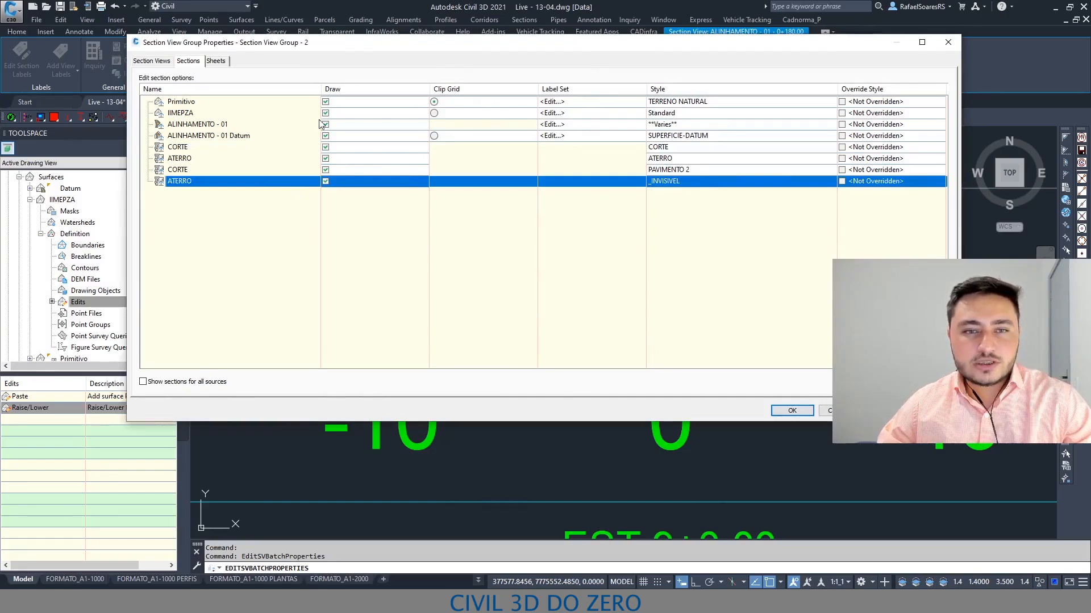
left_click(273, 125)
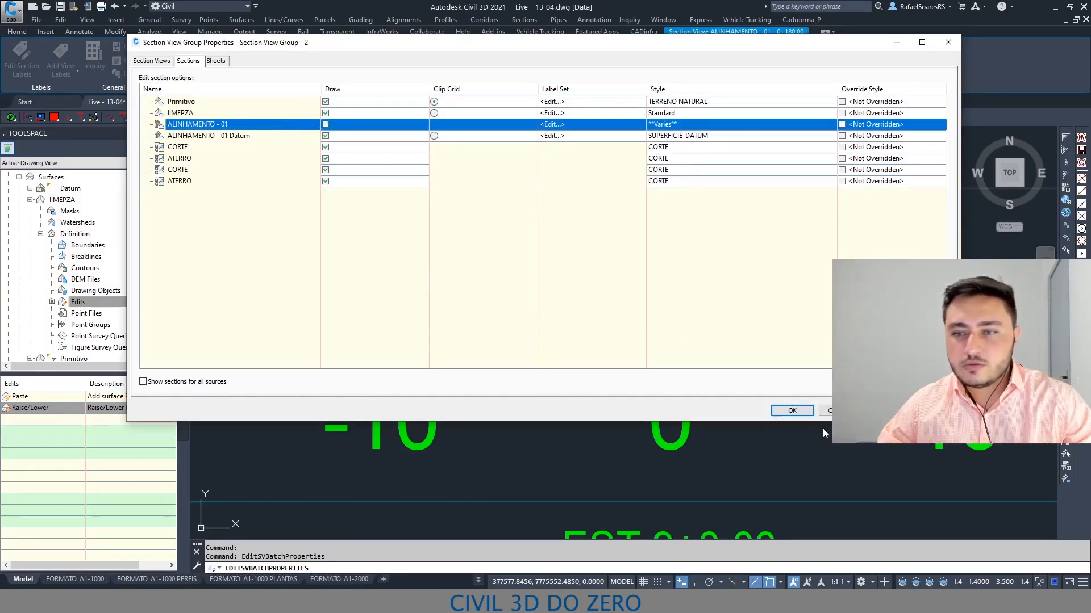
left_click(800, 410)
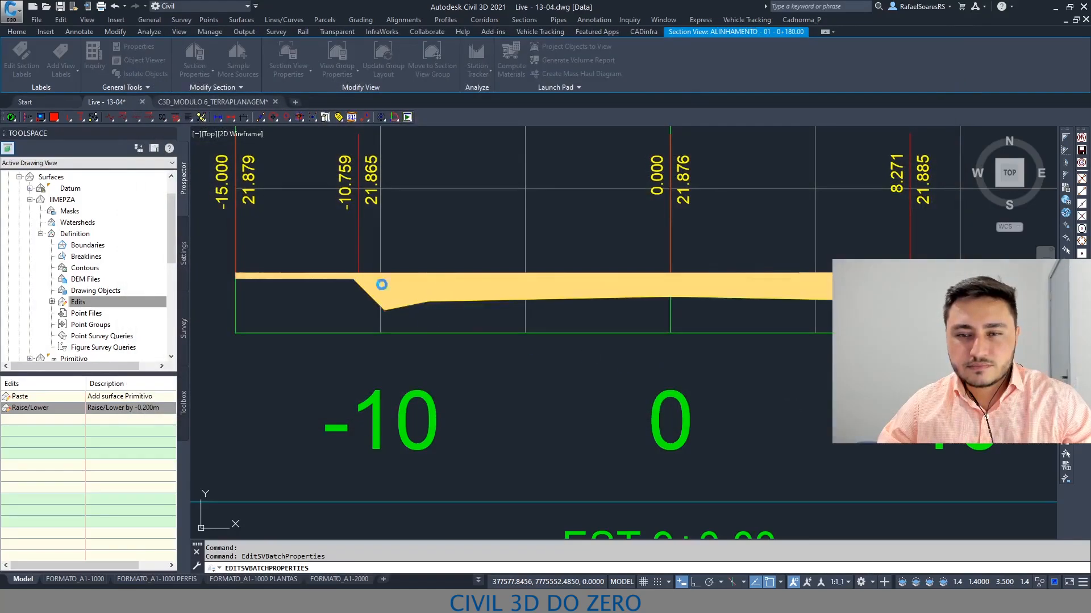
Send the LISTA MATERIAL - 01 CORTE material section at station 9+0.00 to the back of the display order.
left_click(403, 295)
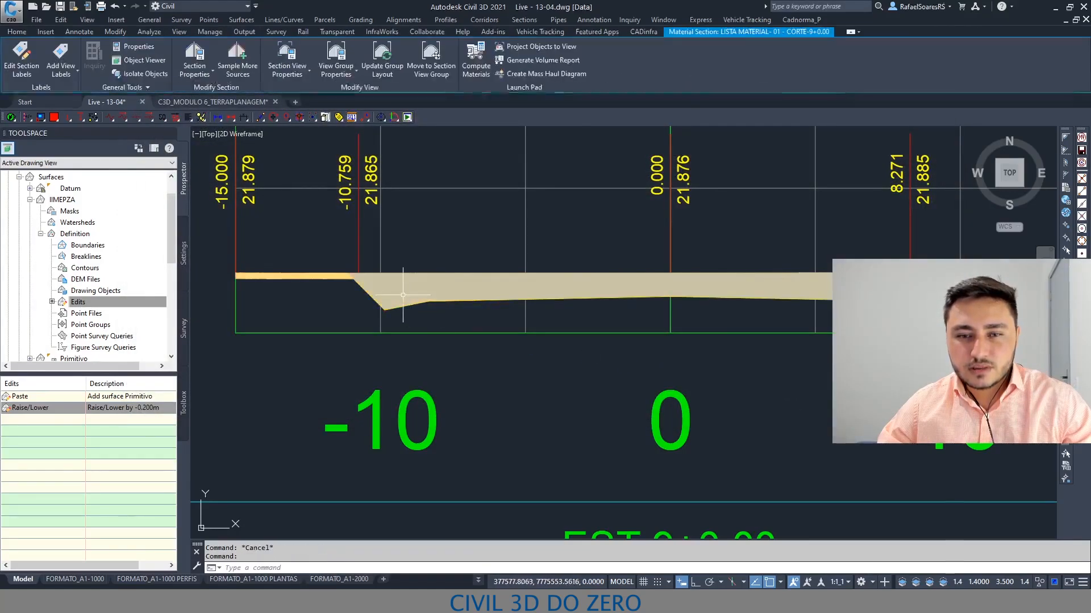
right_click(406, 295)
mouse_move(462, 370)
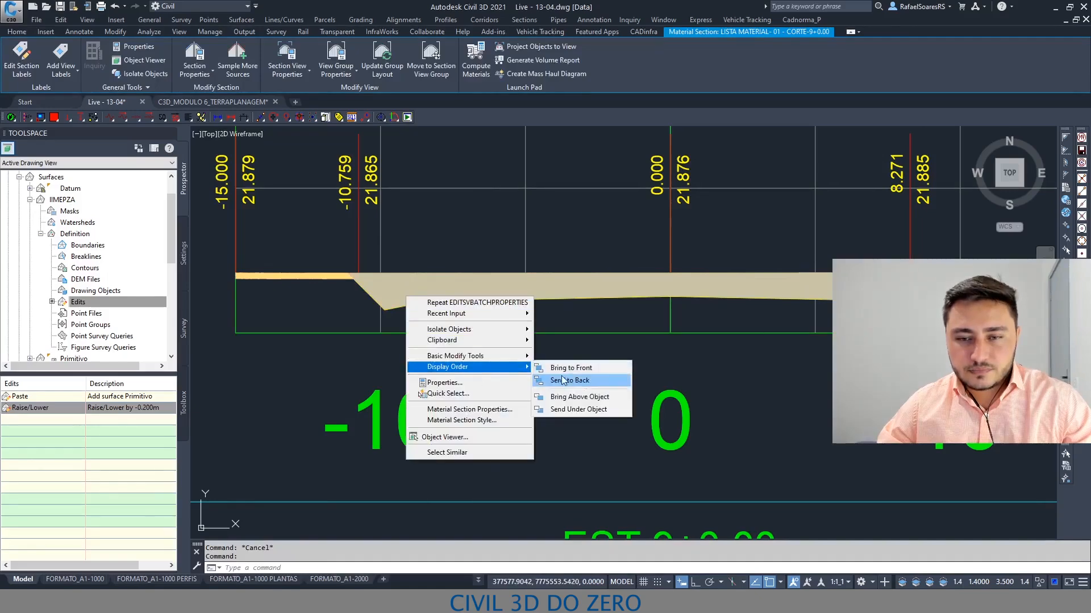
left_click(544, 379)
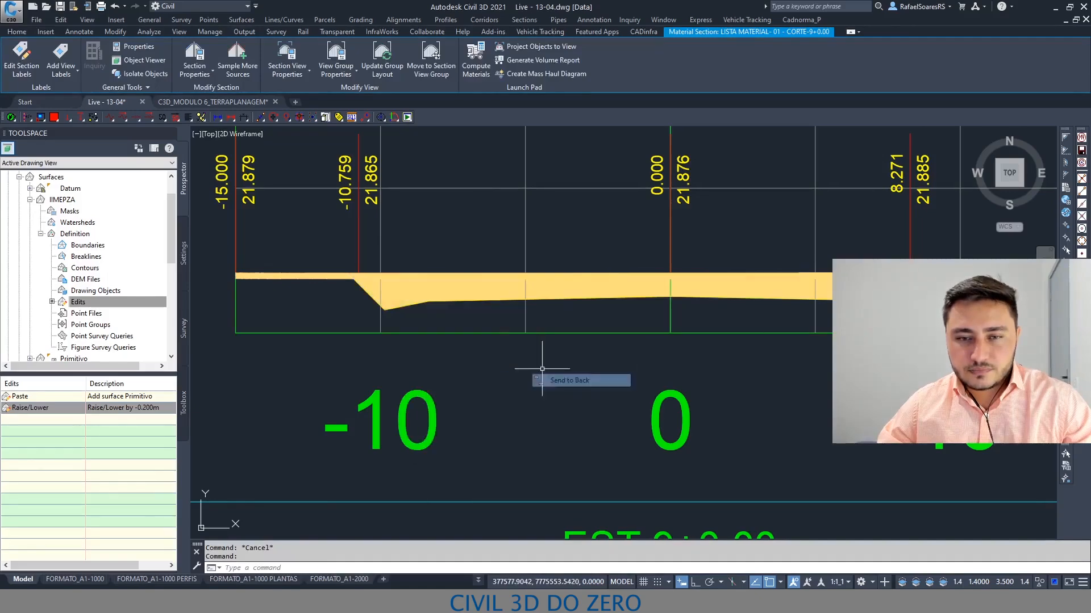
Examine how the Datum section, the earthwork cut area and the stripping layer overlap in the section view at station 9+0.00.
left_click(356, 276)
middle_click_drag(356, 276, 397, 281)
key("Escape")
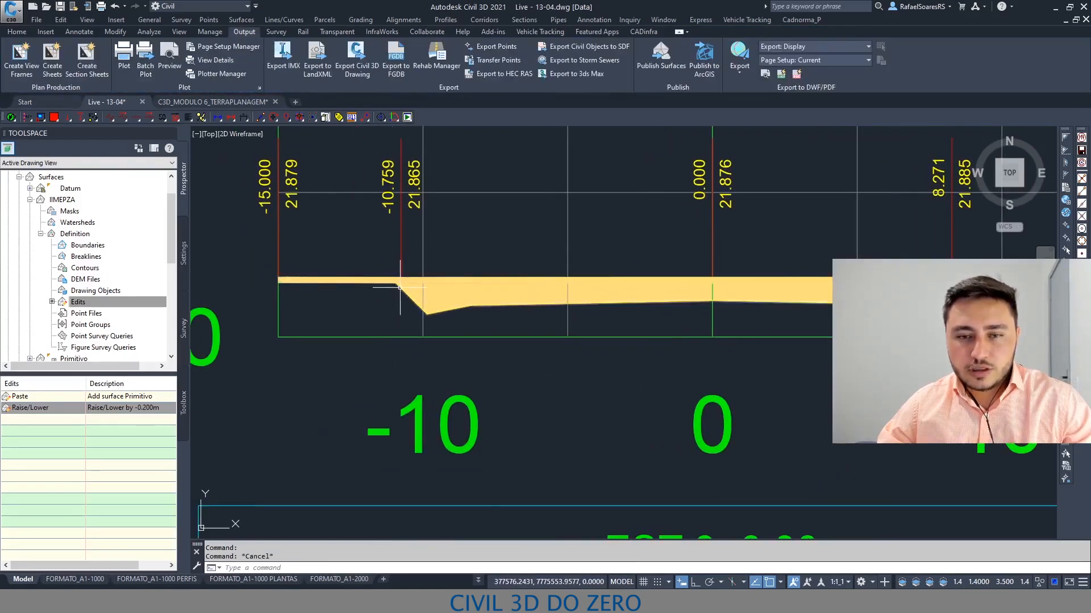
left_click(397, 285)
scroll(397, 286, "down", 9)
scroll(568, 295, "up", 7)
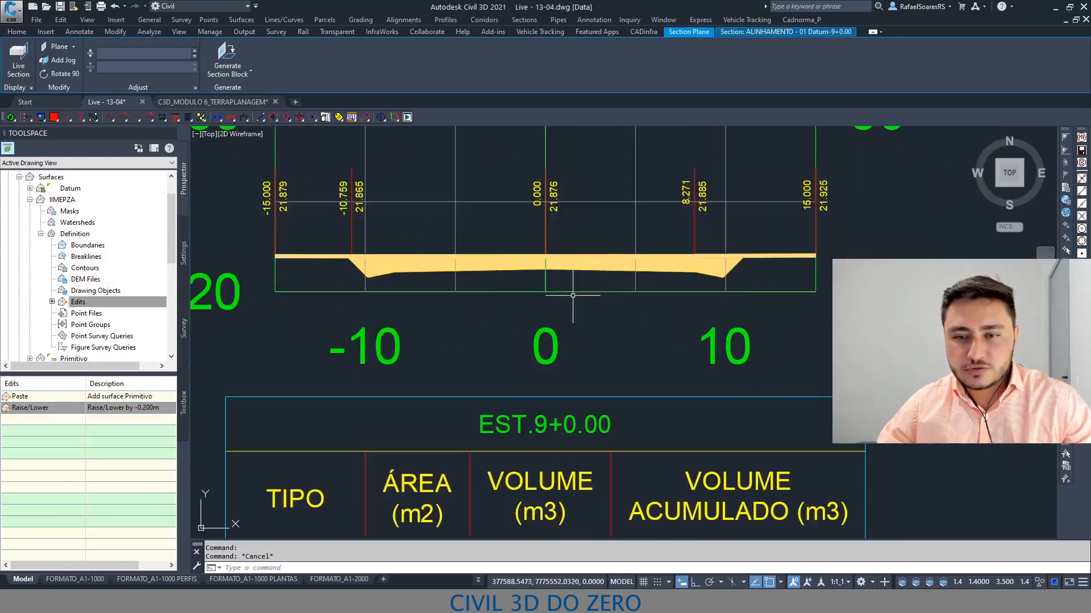
key("Escape")
scroll(412, 271, "up", 2)
left_click(401, 268)
right_click(401, 272)
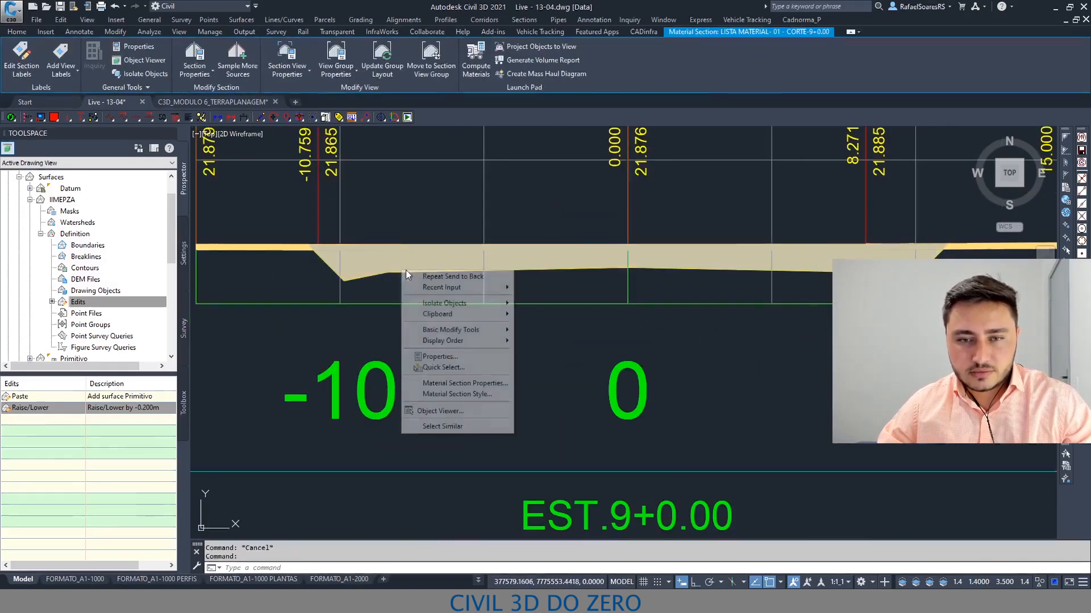
left_click(342, 251)
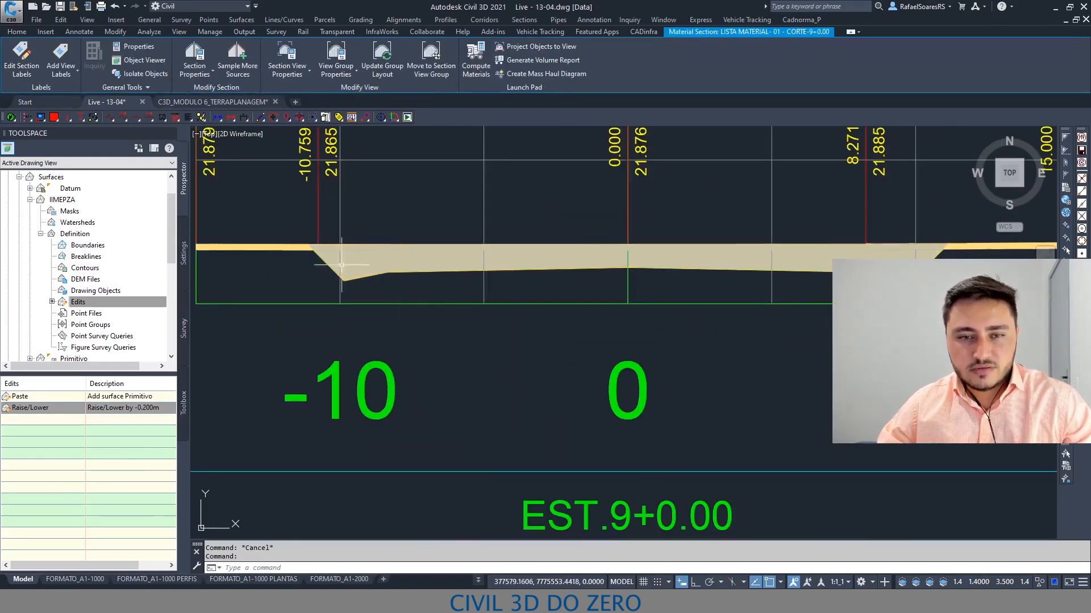
left_click(302, 246)
key("Escape")
left_click(304, 250)
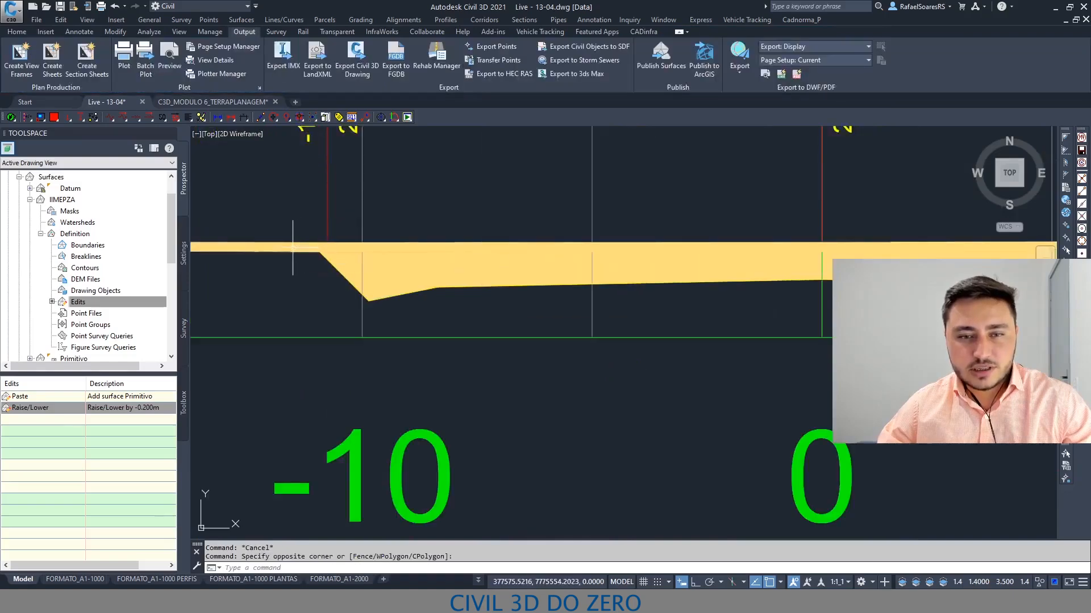
Examine the extent of the LISTA MATERIAL - 02 cut section against the earthwork cut in the section view at station 16+0.00.
scroll(317, 250, "down", 5)
middle_click_drag(317, 250, 263, 288)
scroll(799, 272, "up", 10)
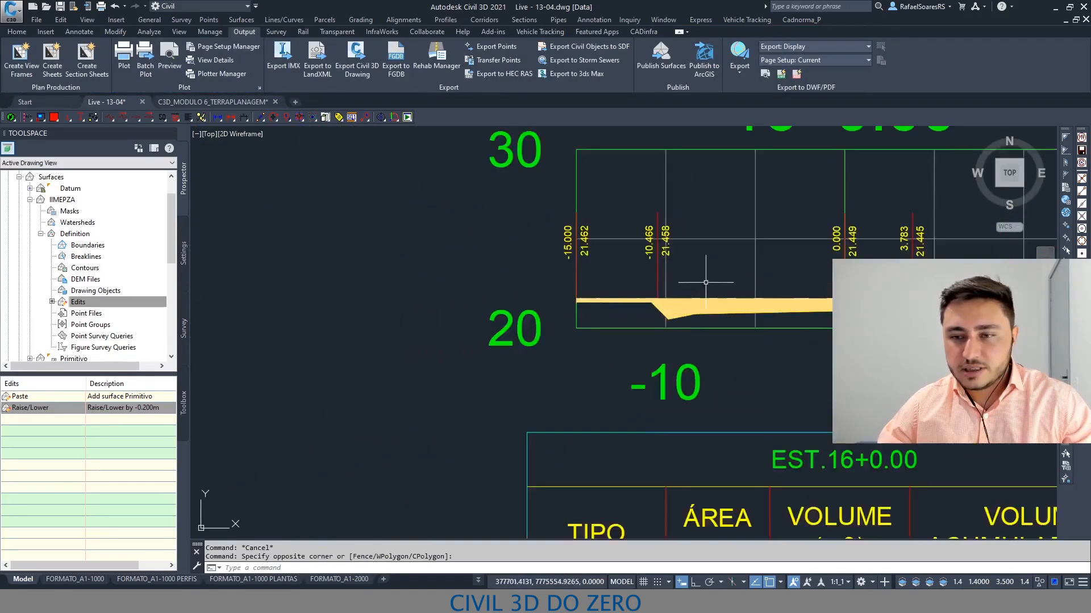
left_click(636, 308)
scroll(512, 307, "down", 4)
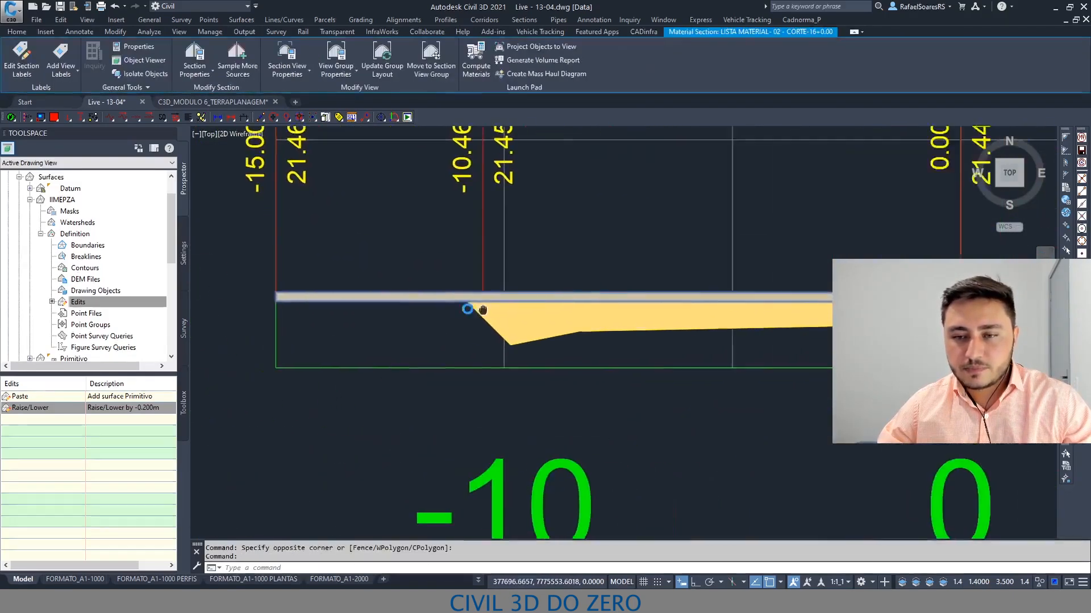
scroll(789, 295, "up", 6)
key("Escape")
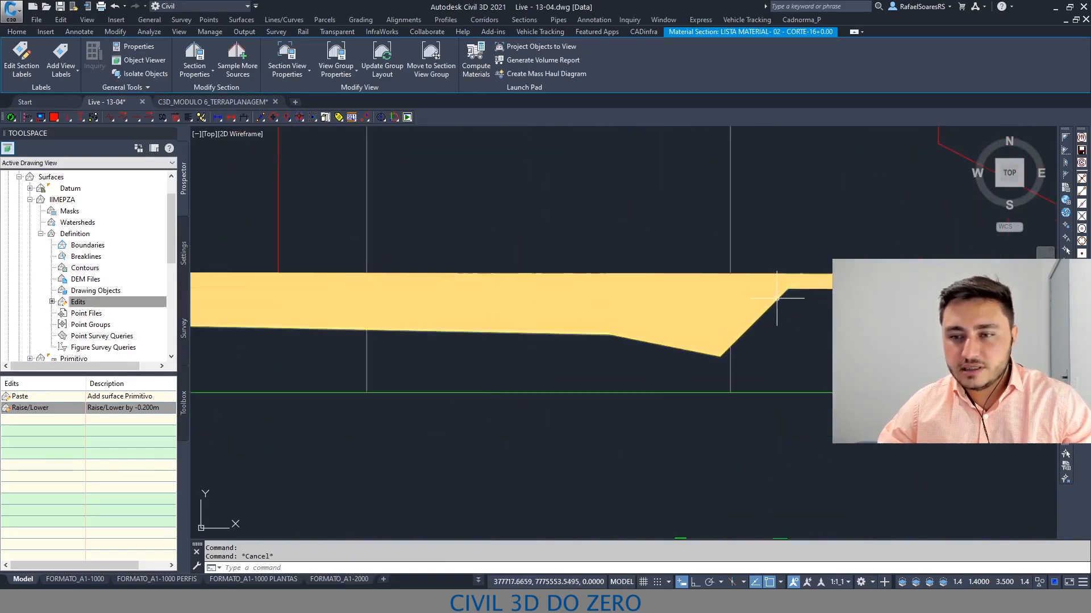
left_click(785, 293)
key("Escape")
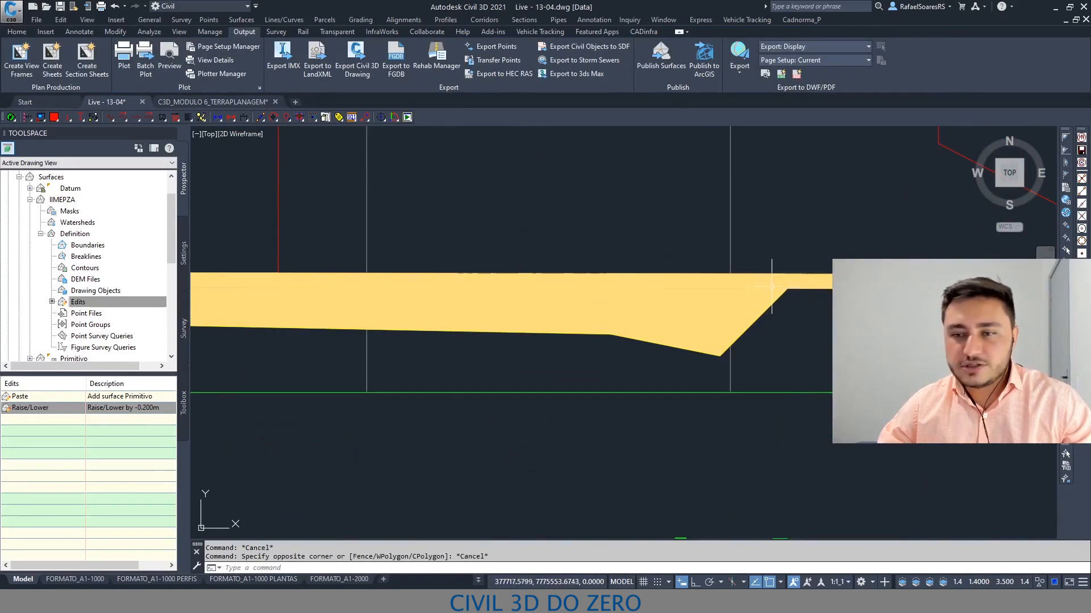
left_click(766, 288)
scroll(768, 288, "down", 10)
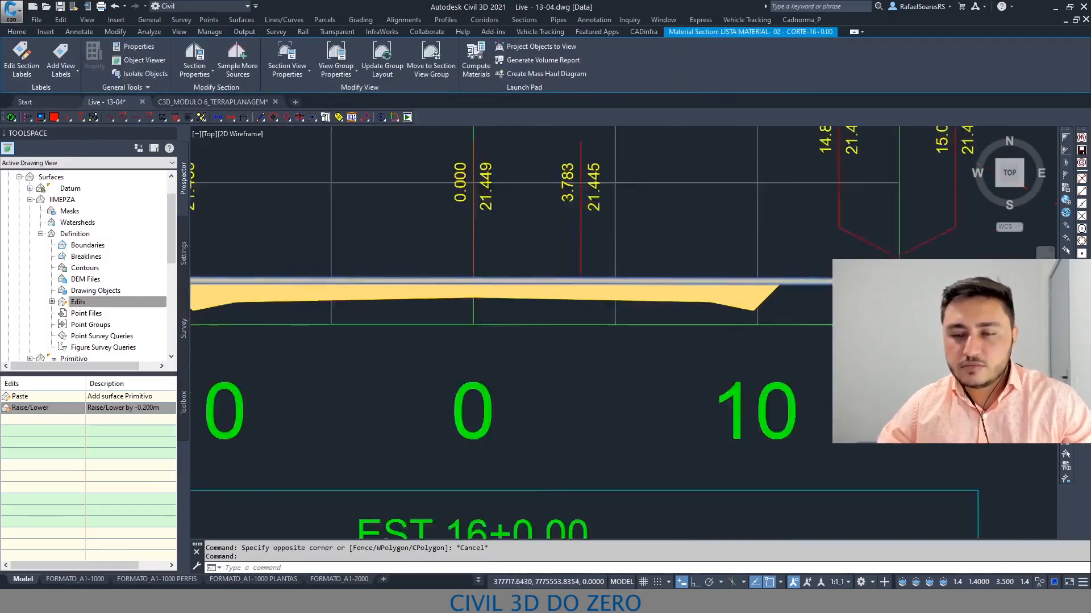
Select the second material section at station 16+0.00 and compare the stripping layer's edges with the earthwork cut at both ends.
scroll(773, 283, "up", 4)
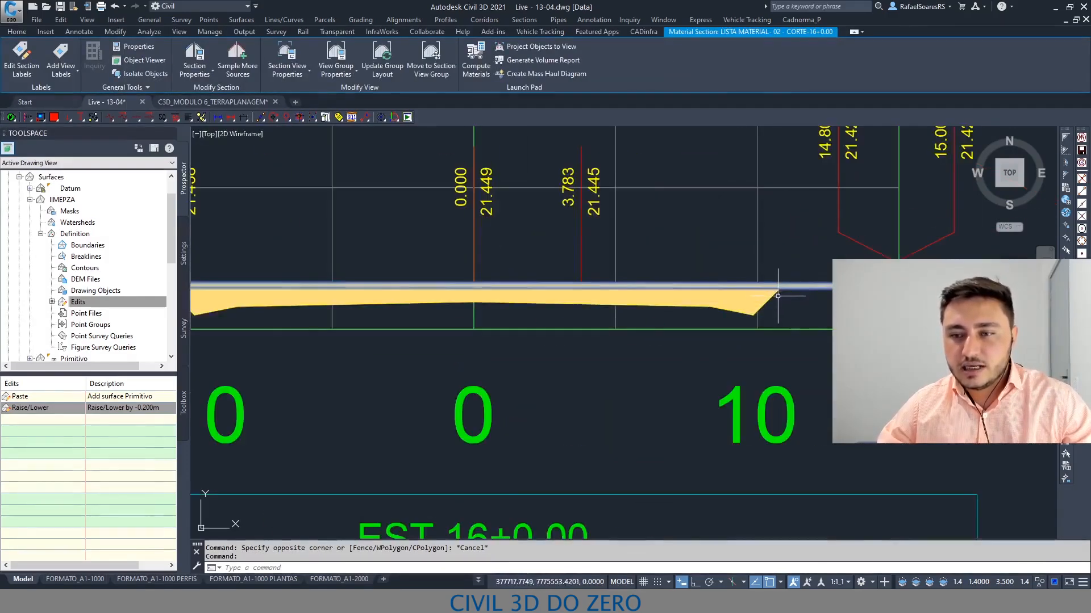
left_click(776, 284)
scroll(776, 291, "down", 3)
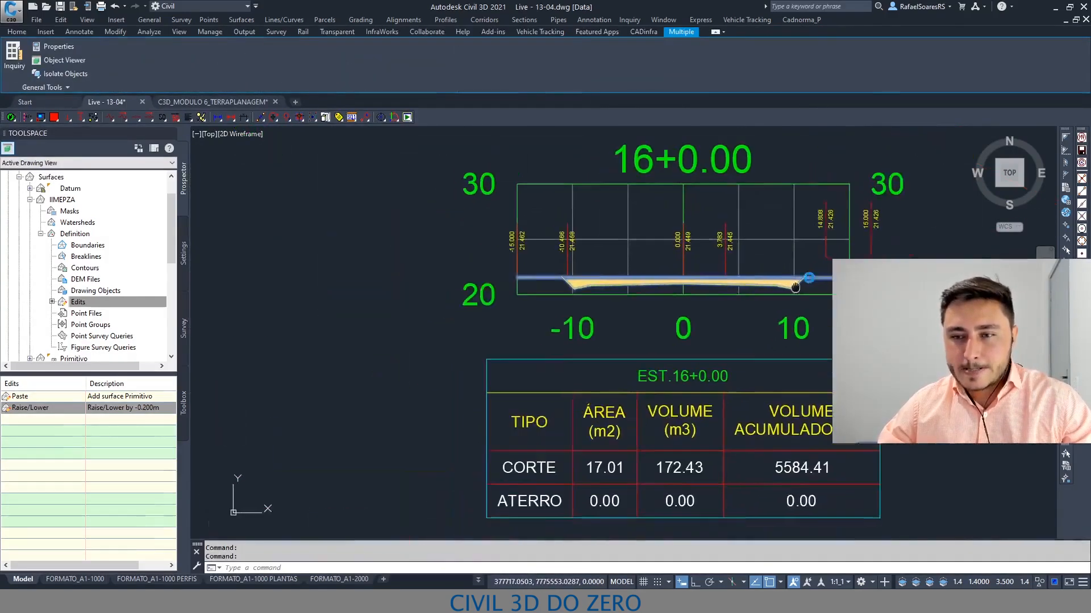
scroll(549, 294, "up", 3)
scroll(549, 295, "up", 3)
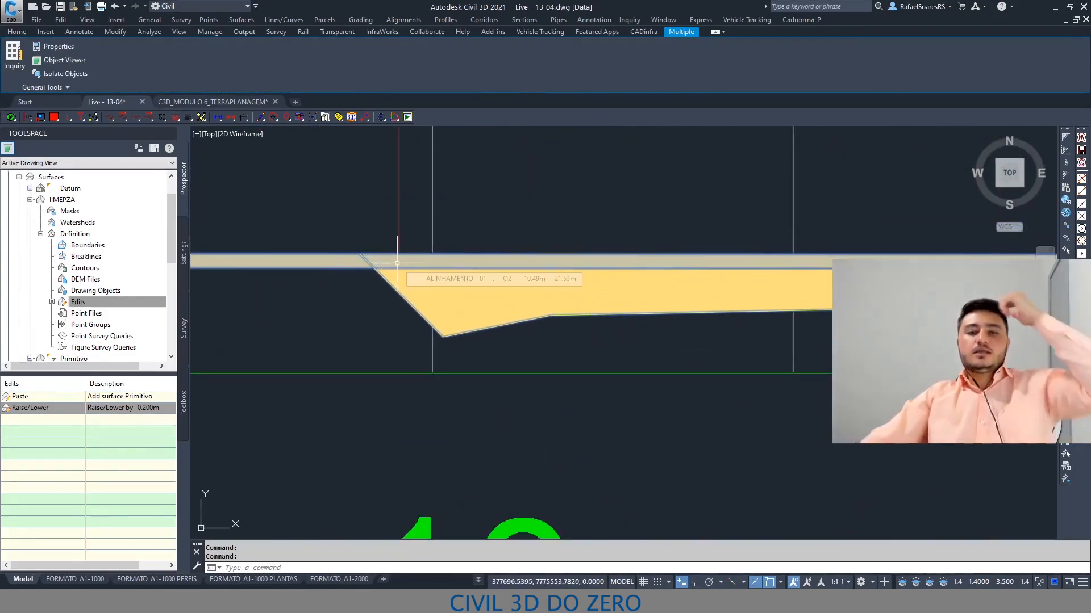
Review how the material sections are displayed in the section views at stations 9+0.00 and 2+0.00.
scroll(572, 278, "down", 8)
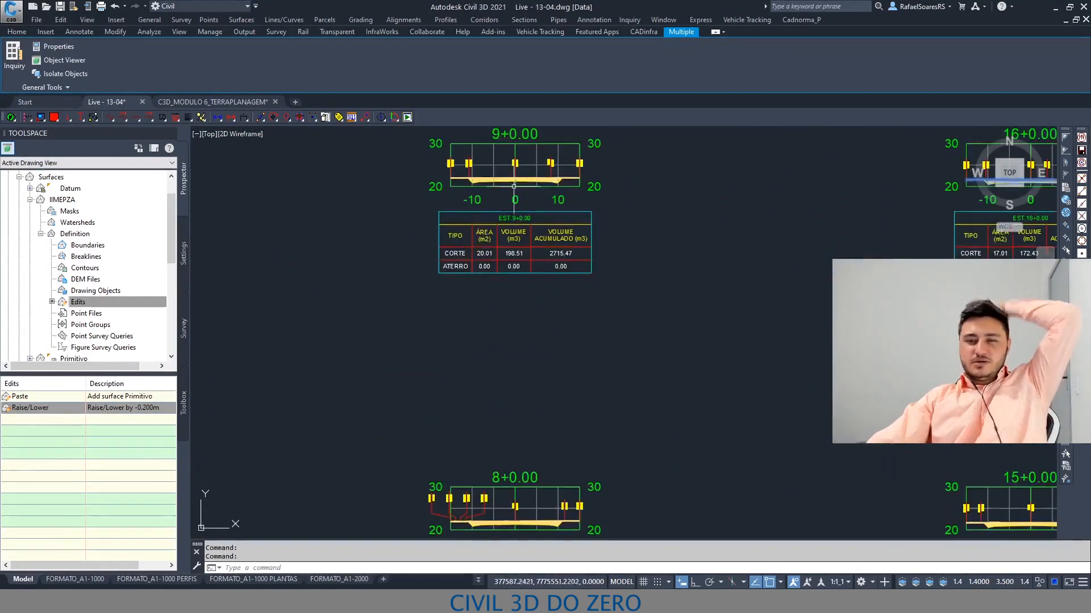
scroll(521, 206, "up", 5)
scroll(669, 229, "down", 5)
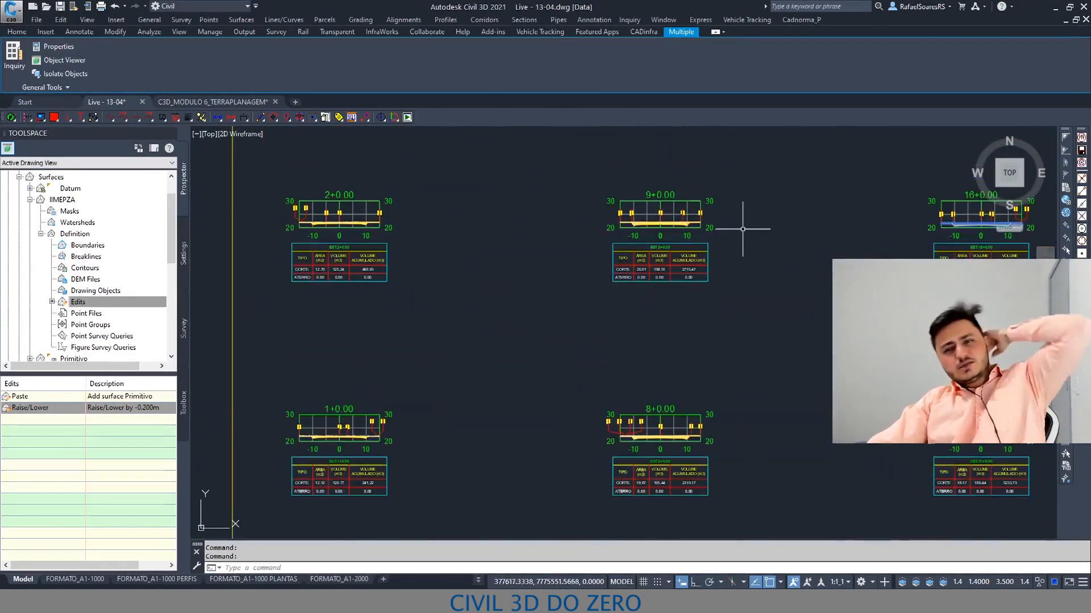
scroll(340, 227, "up", 5)
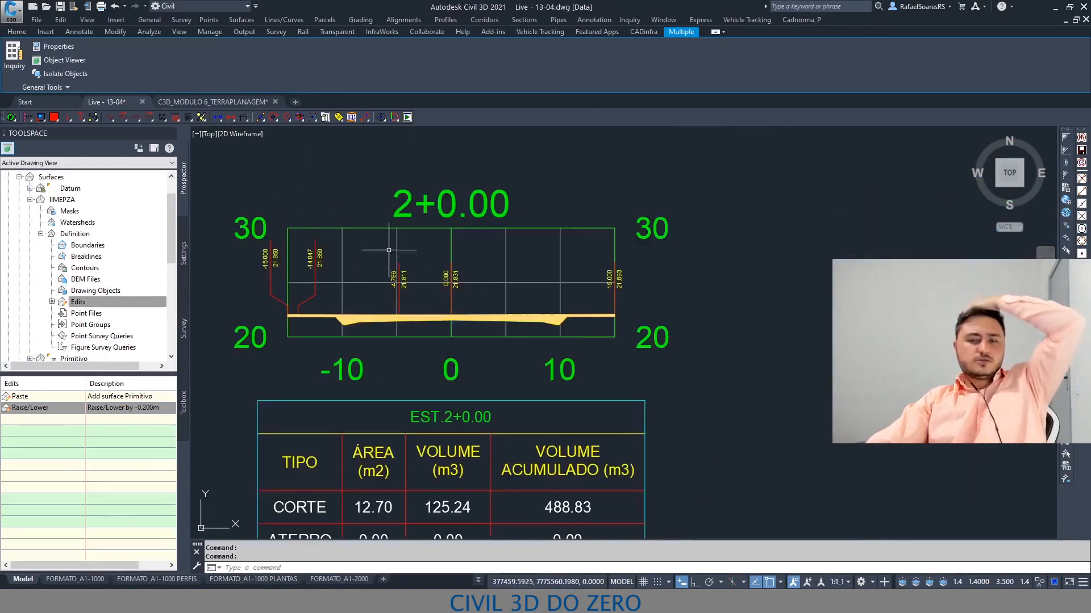
scroll(370, 243, "down", 6)
middle_click_drag(494, 324, 594, 252)
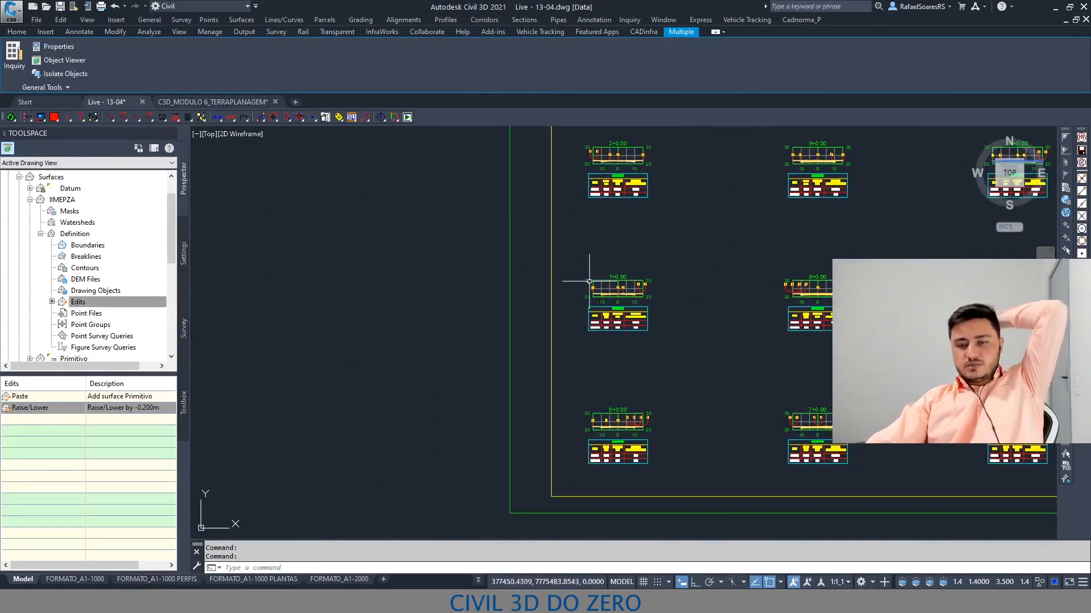
Return to the plan of ALINHAMENTO - 01, clear the selection and look over the full corridor with its sheet frames.
scroll(423, 301, "down", 3)
mouse_move(356, 316)
middle_mouse_down()
mouse_move(590, 341)
mouse_move(339, 370)
middle_mouse_up()
scroll(427, 330, "down", 2)
scroll(590, 341, "down", 4)
scroll(504, 266, "up", 10)
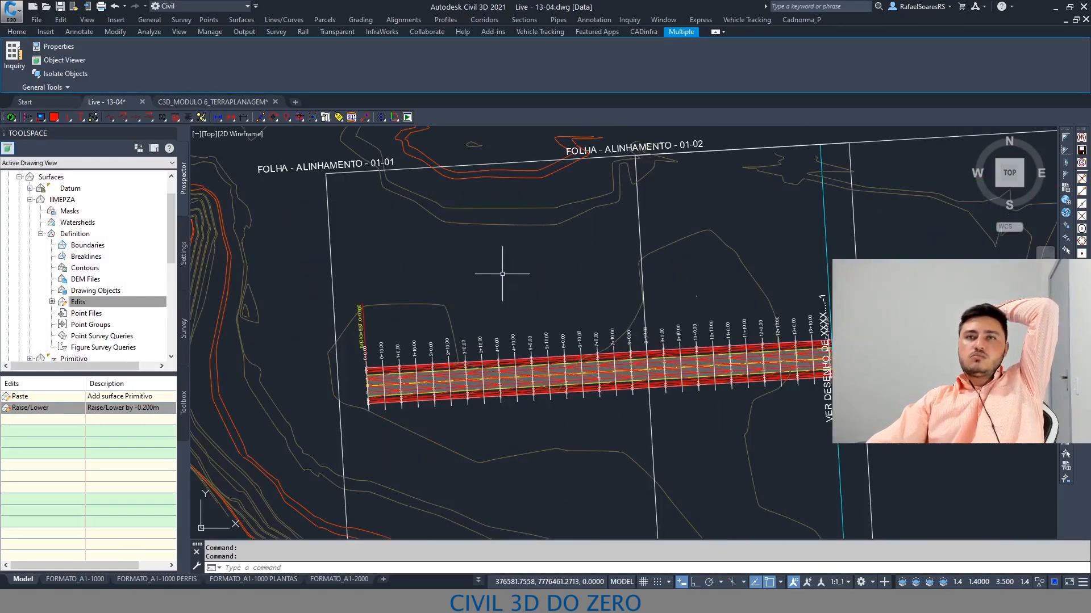
left_click(375, 287)
key("Escape")
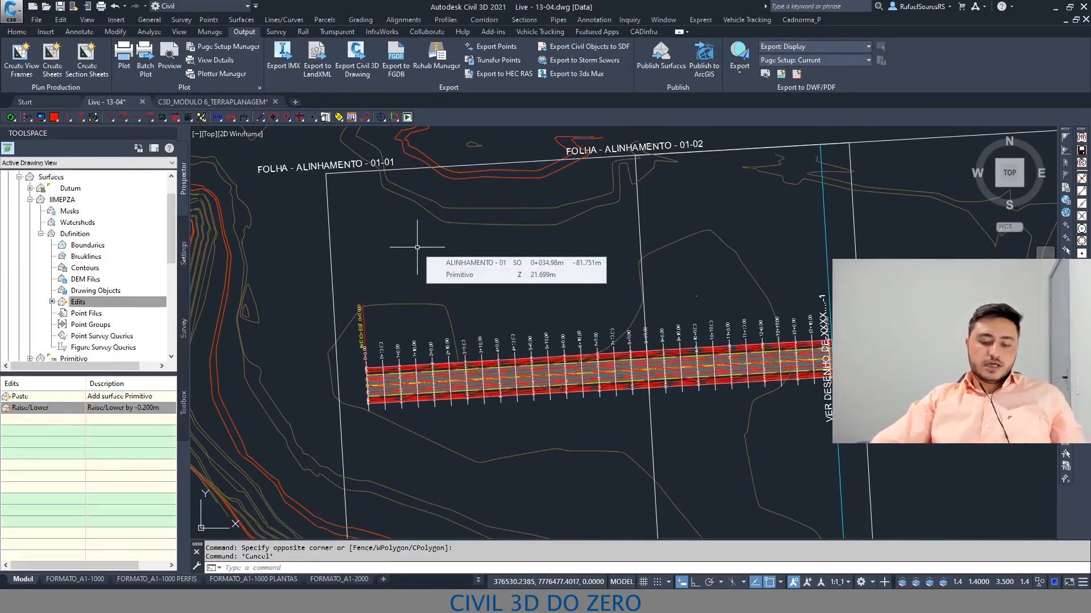
scroll(401, 257, "down", 2)
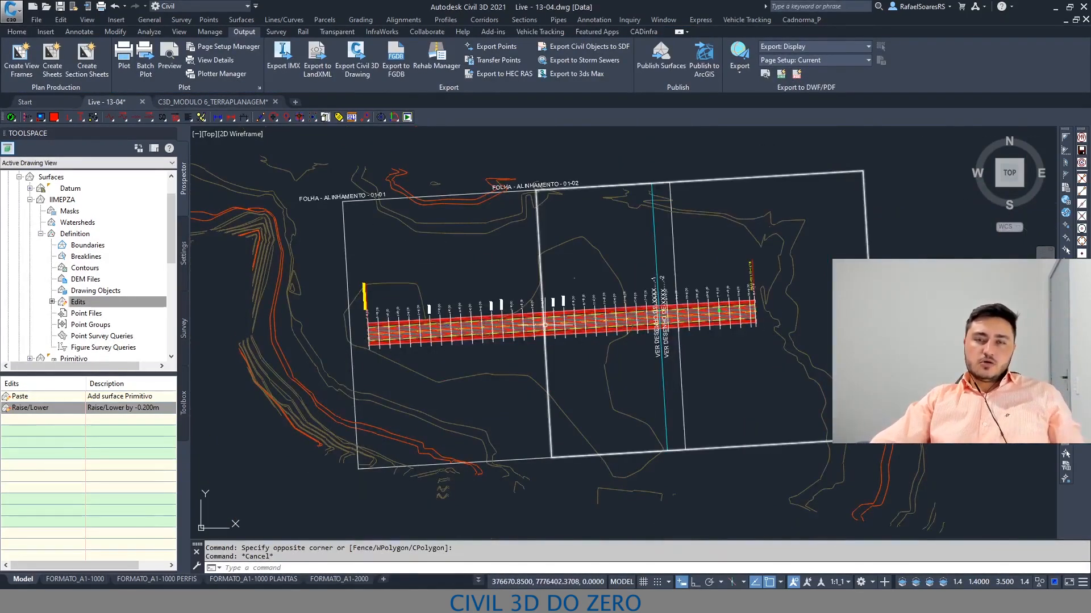
Switch to Navisworks Manage and view the road and drainage network in the Modelo Federado-Nova Rio Grande.nwf model.
key("alt+Tab")
middle_click_drag(386, 321, 370, 311)
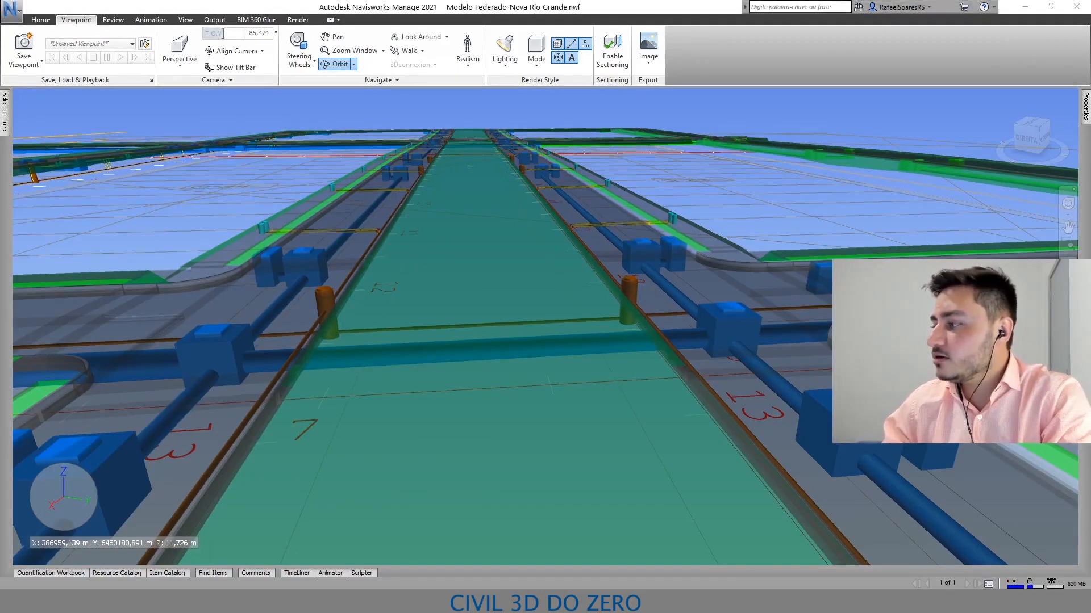
key("alt+Tab")
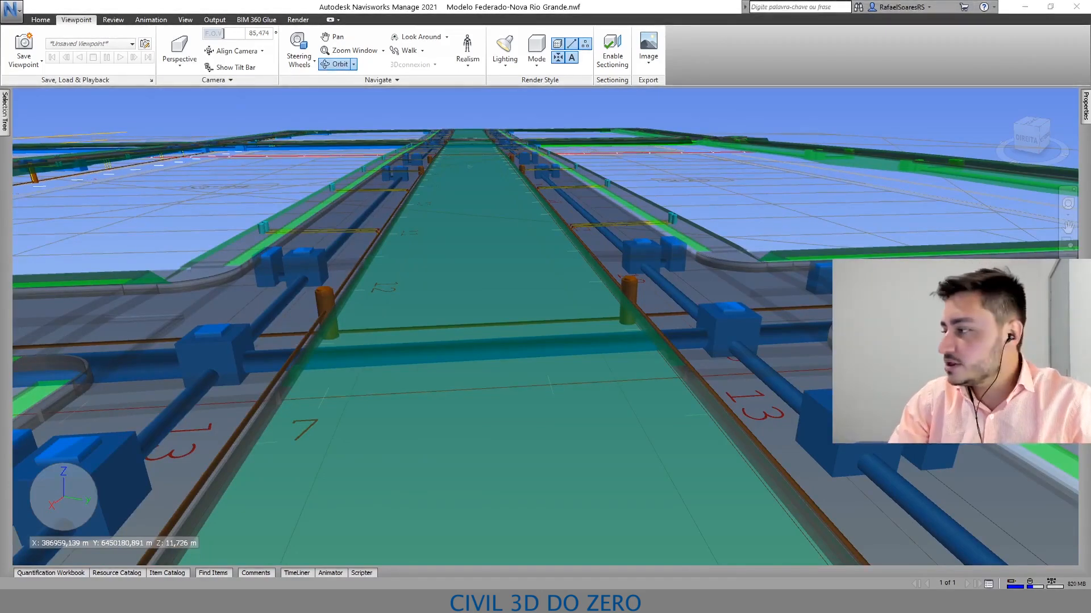